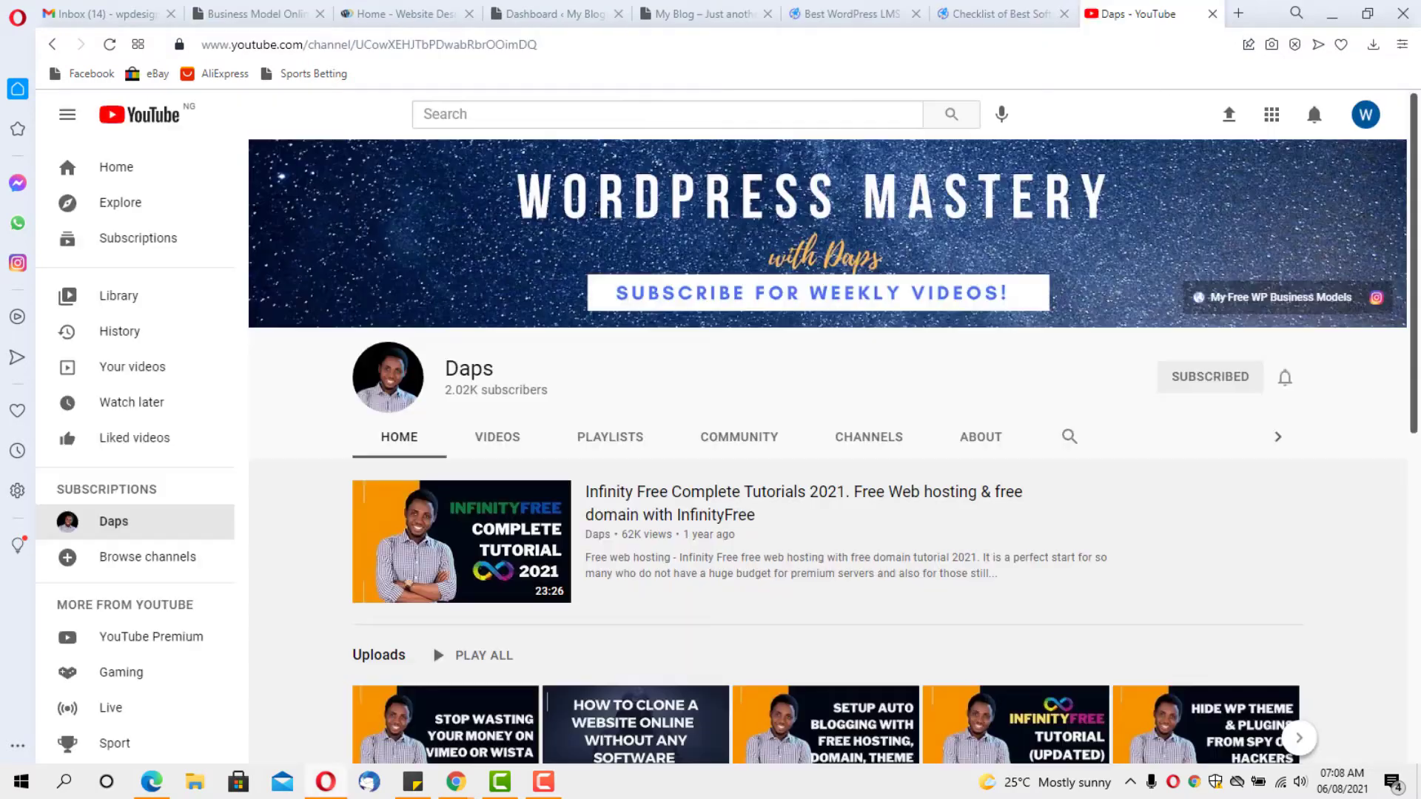
Open the A2 Hosting Review 2021 & WalkThrough video from the Daps channel's uploads and pause its Wix ad
{"action": "left_click", "coordinate": [493, 438]}
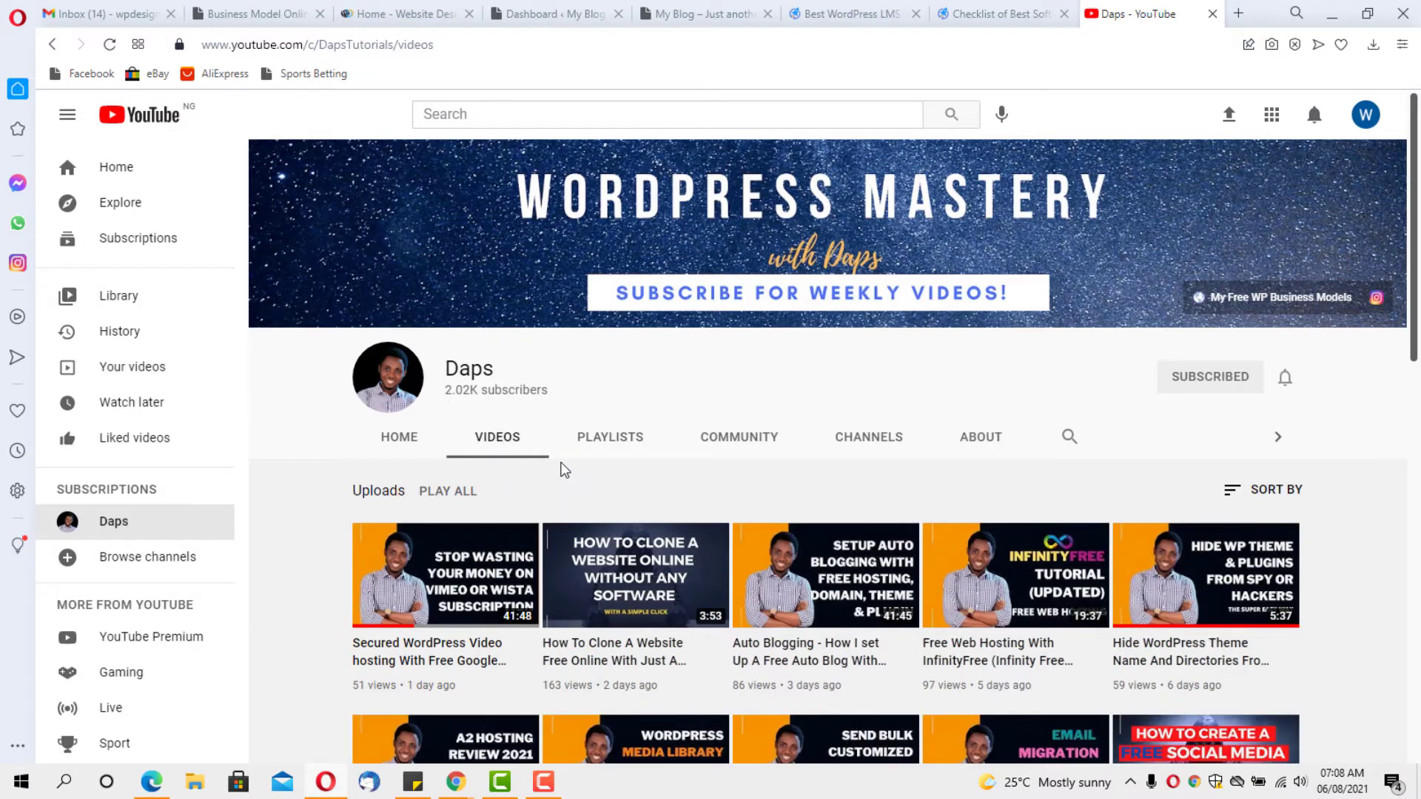
{"action": "scroll", "coordinate": [564, 470], "scroll_direction": "down", "scroll_amount": 3}
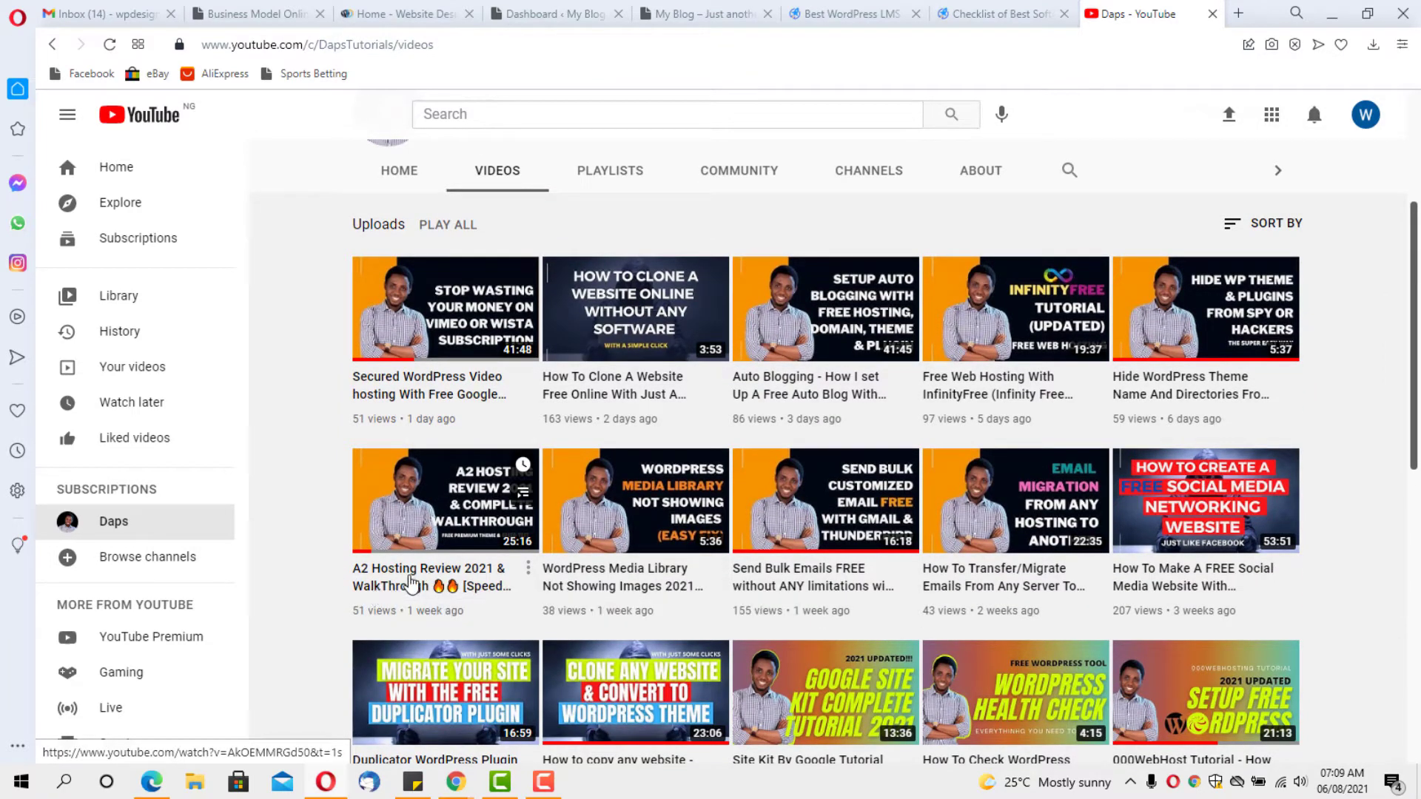
{"action": "left_click", "coordinate": [412, 582]}
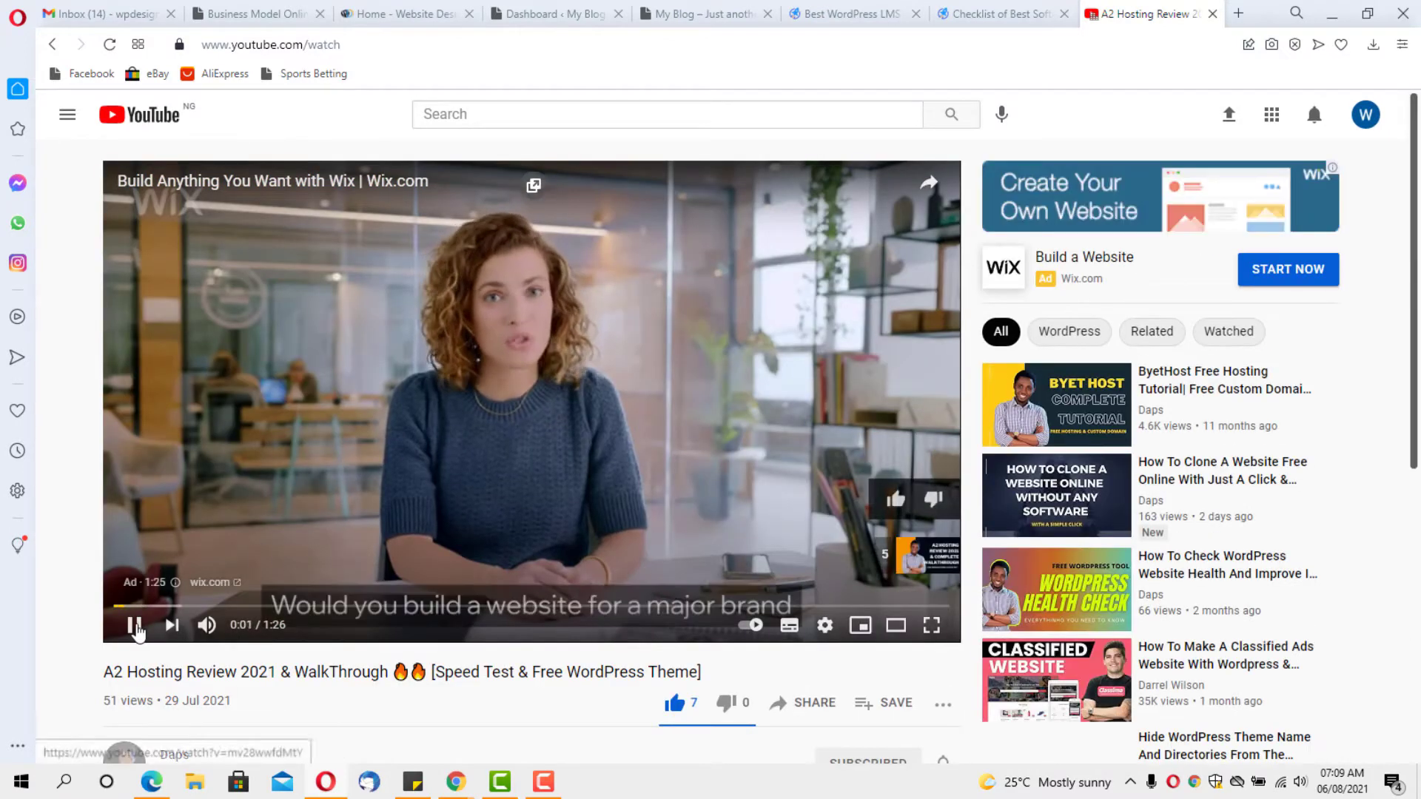
{"action": "left_click", "coordinate": [134, 626]}
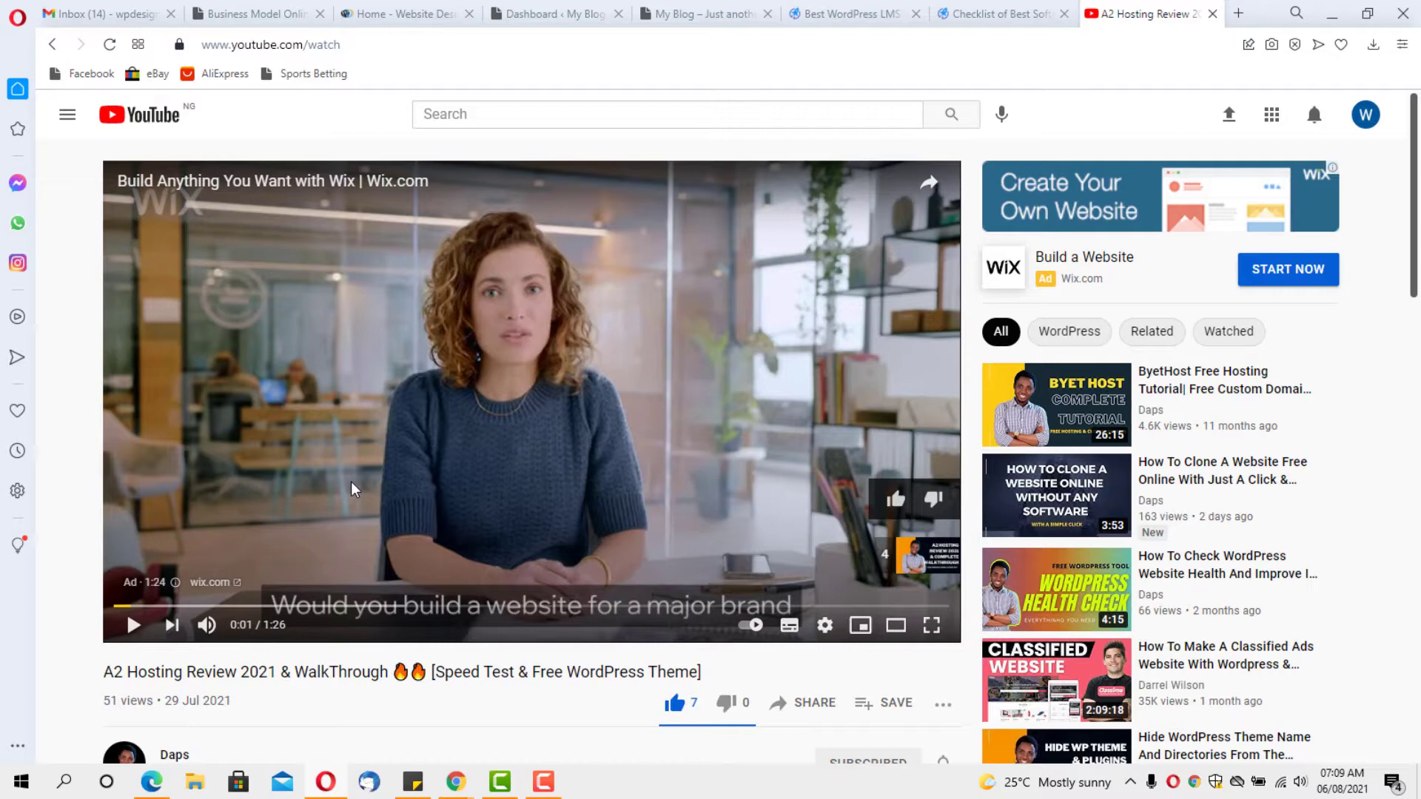
{"action": "scroll", "coordinate": [354, 489], "scroll_direction": "down", "scroll_amount": 2}
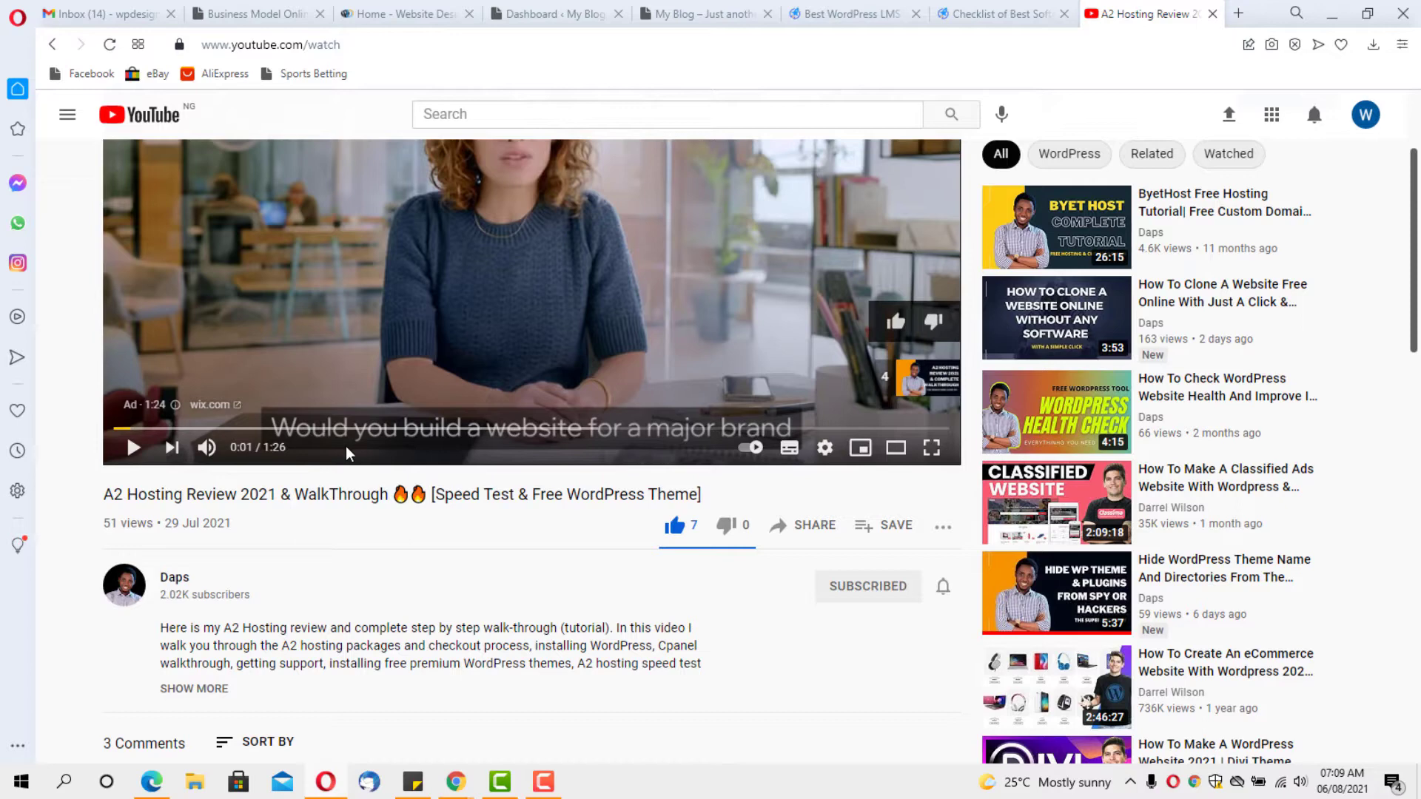
{"action": "scroll", "coordinate": [346, 458], "scroll_direction": "down", "scroll_amount": 3}
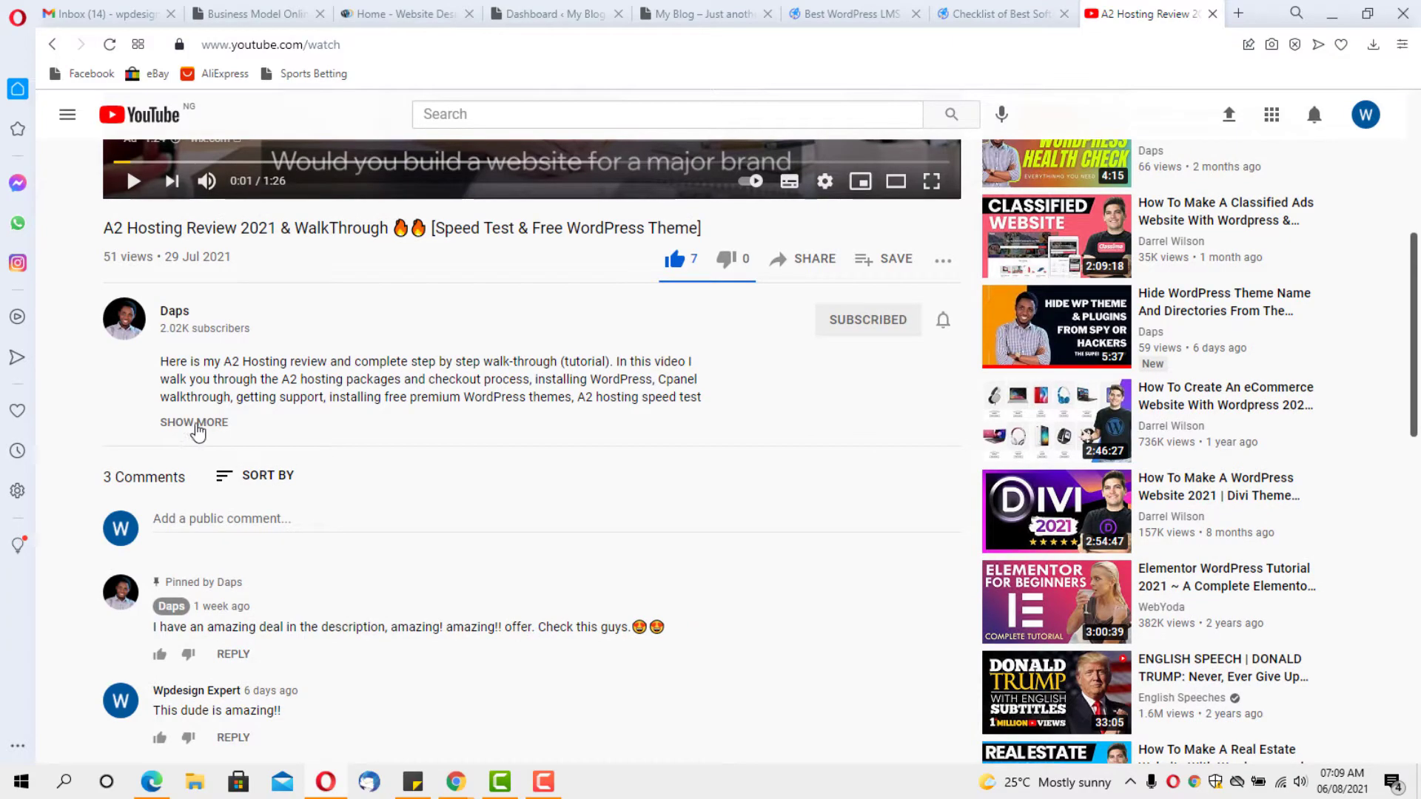
Expand the video description and scroll through its time stamps, coupon steps and affiliate links
{"action": "left_click", "coordinate": [198, 423]}
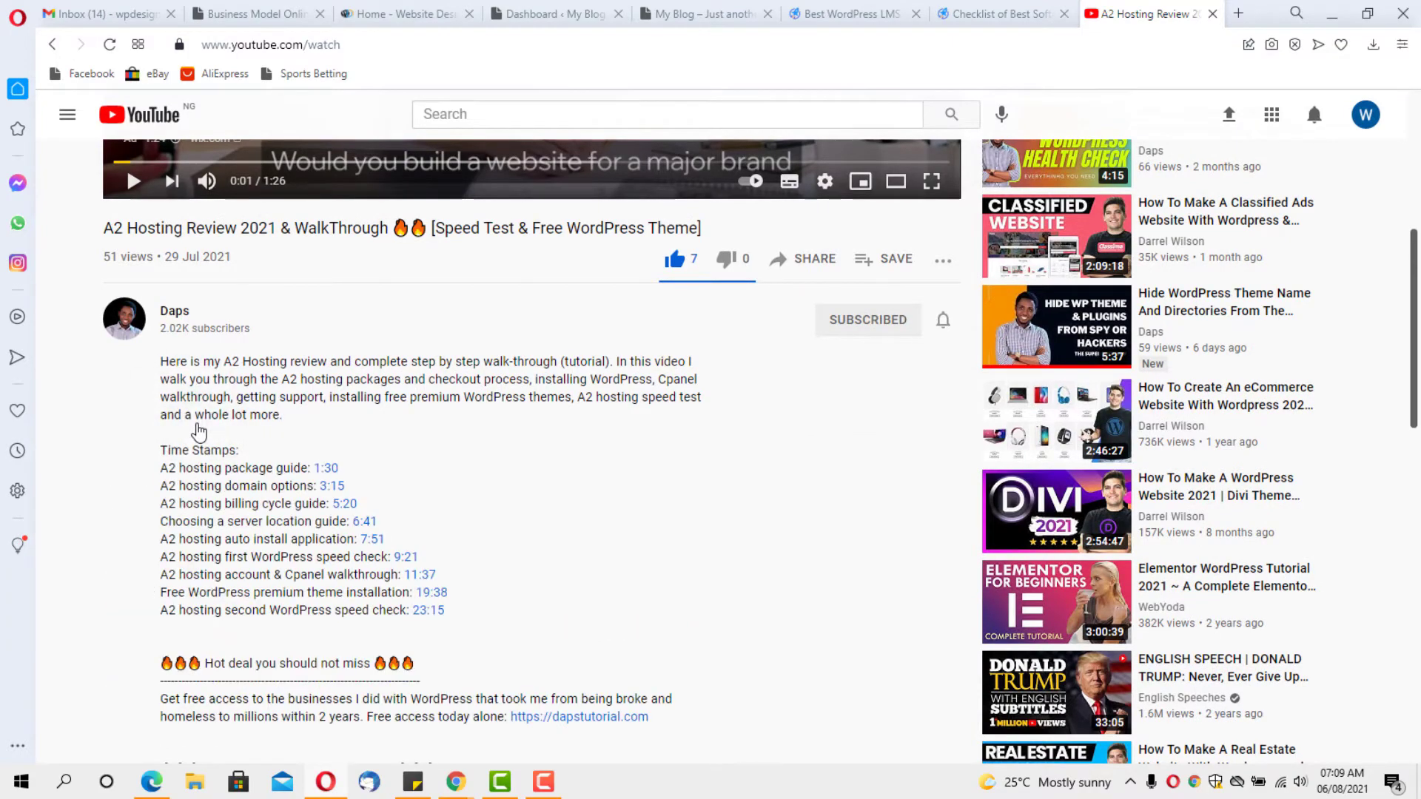
{"action": "scroll", "coordinate": [200, 430], "scroll_direction": "down", "scroll_amount": 1}
{"action": "scroll", "coordinate": [200, 429], "scroll_direction": "down", "scroll_amount": 4}
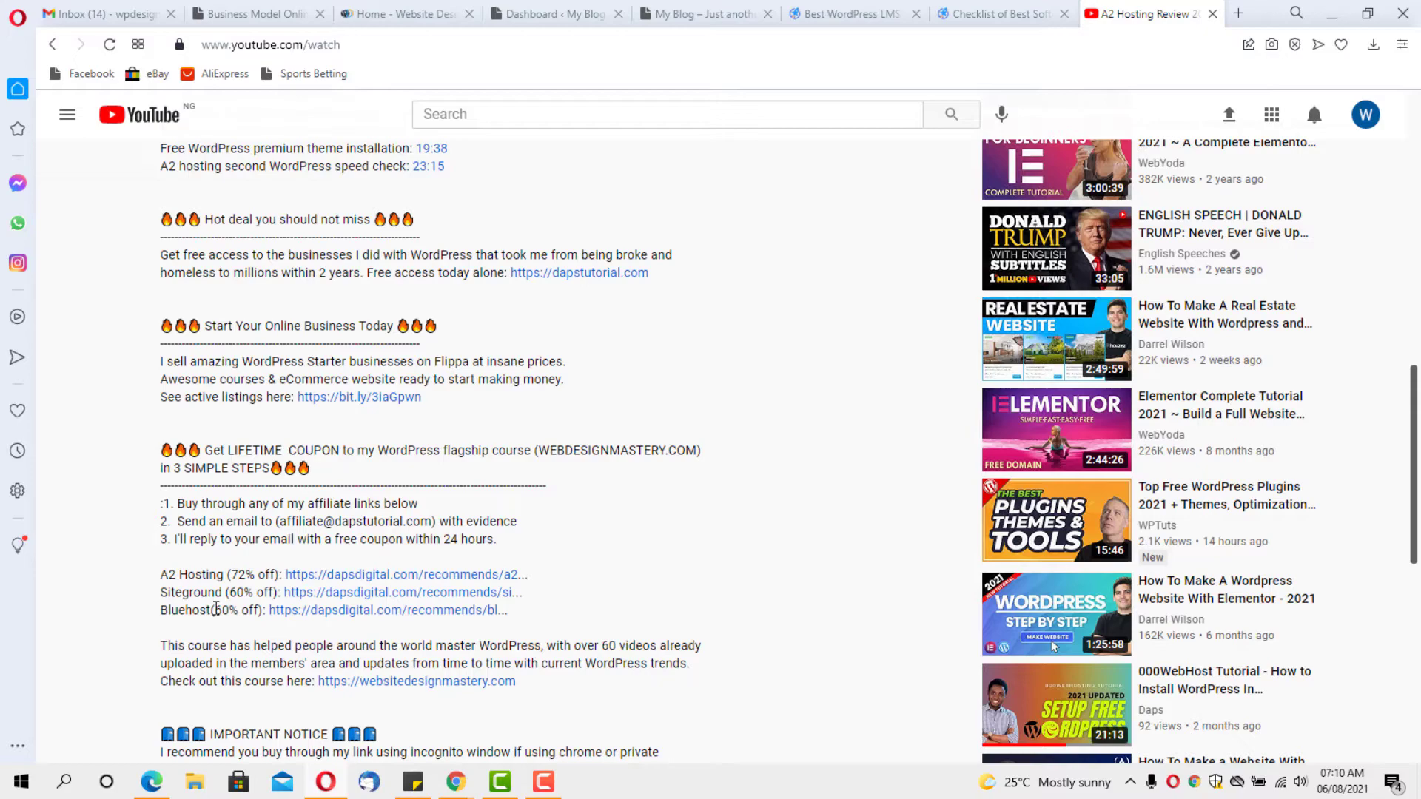
{"action": "scroll", "coordinate": [214, 608], "scroll_direction": "up", "scroll_amount": 12}
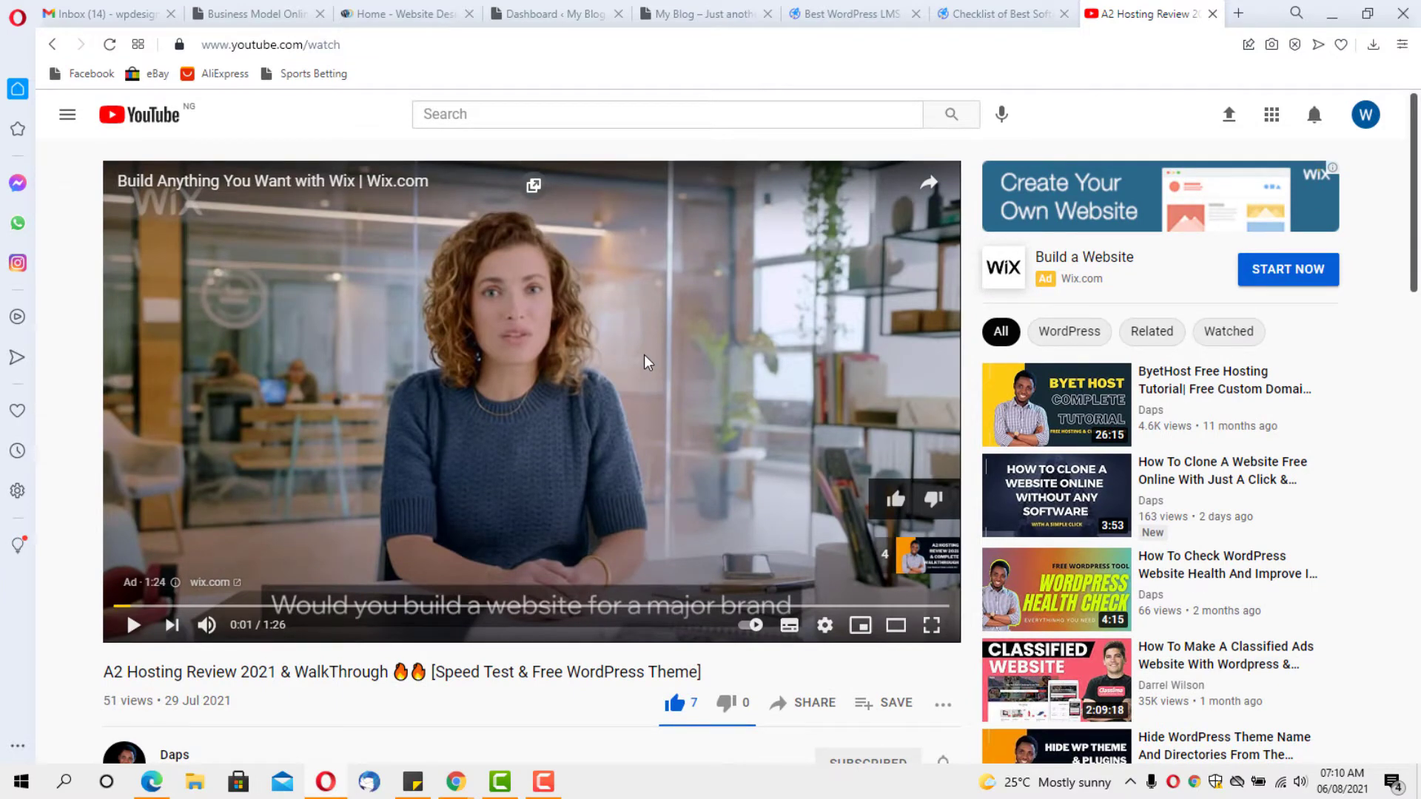
Switch to the My Blog tab and reload its homepage with the Hello world! post
{"action": "left_click", "coordinate": [706, 14]}
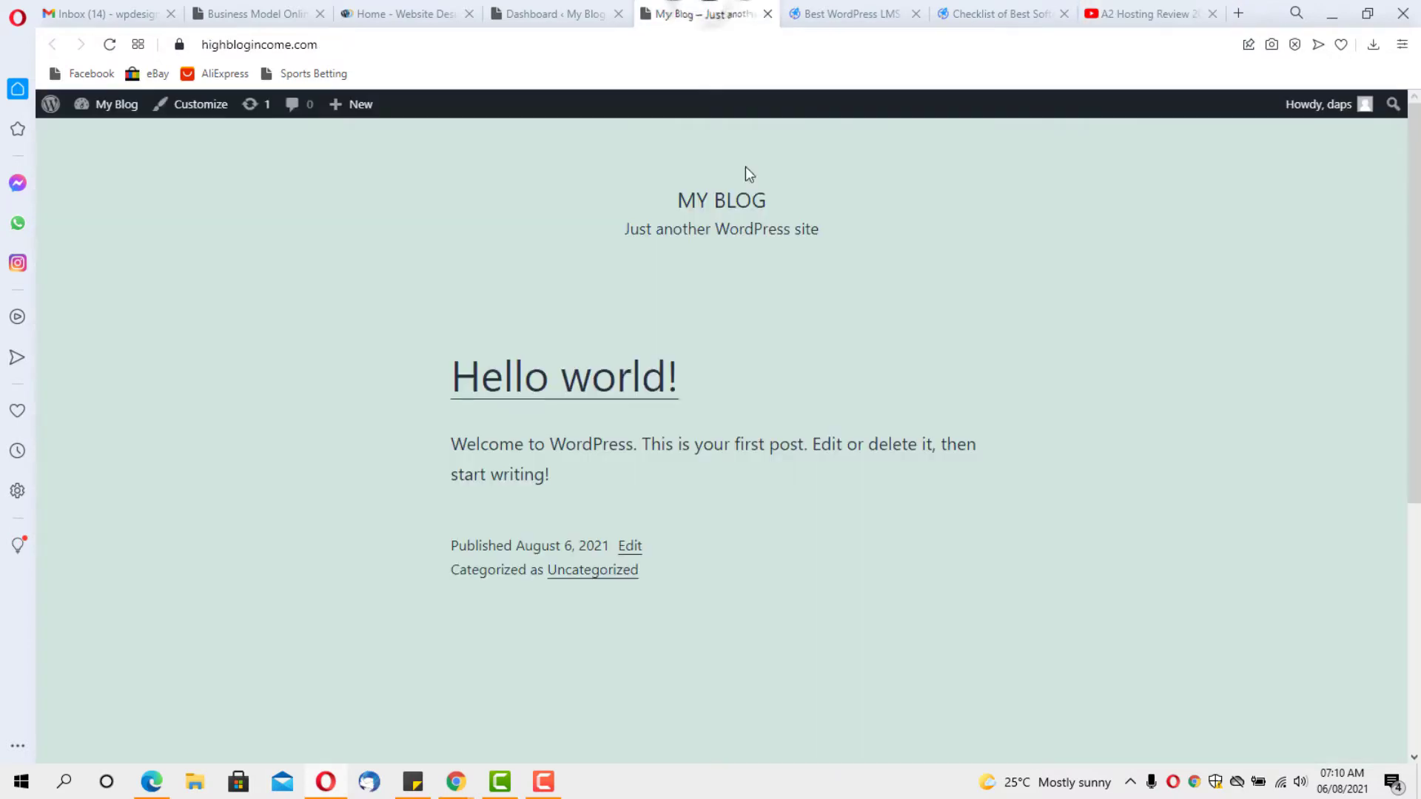
{"action": "scroll", "coordinate": [491, 303], "scroll_direction": "down", "scroll_amount": 4}
{"action": "scroll", "coordinate": [487, 300], "scroll_direction": "up", "scroll_amount": 4}
{"action": "left_click", "coordinate": [109, 44]}
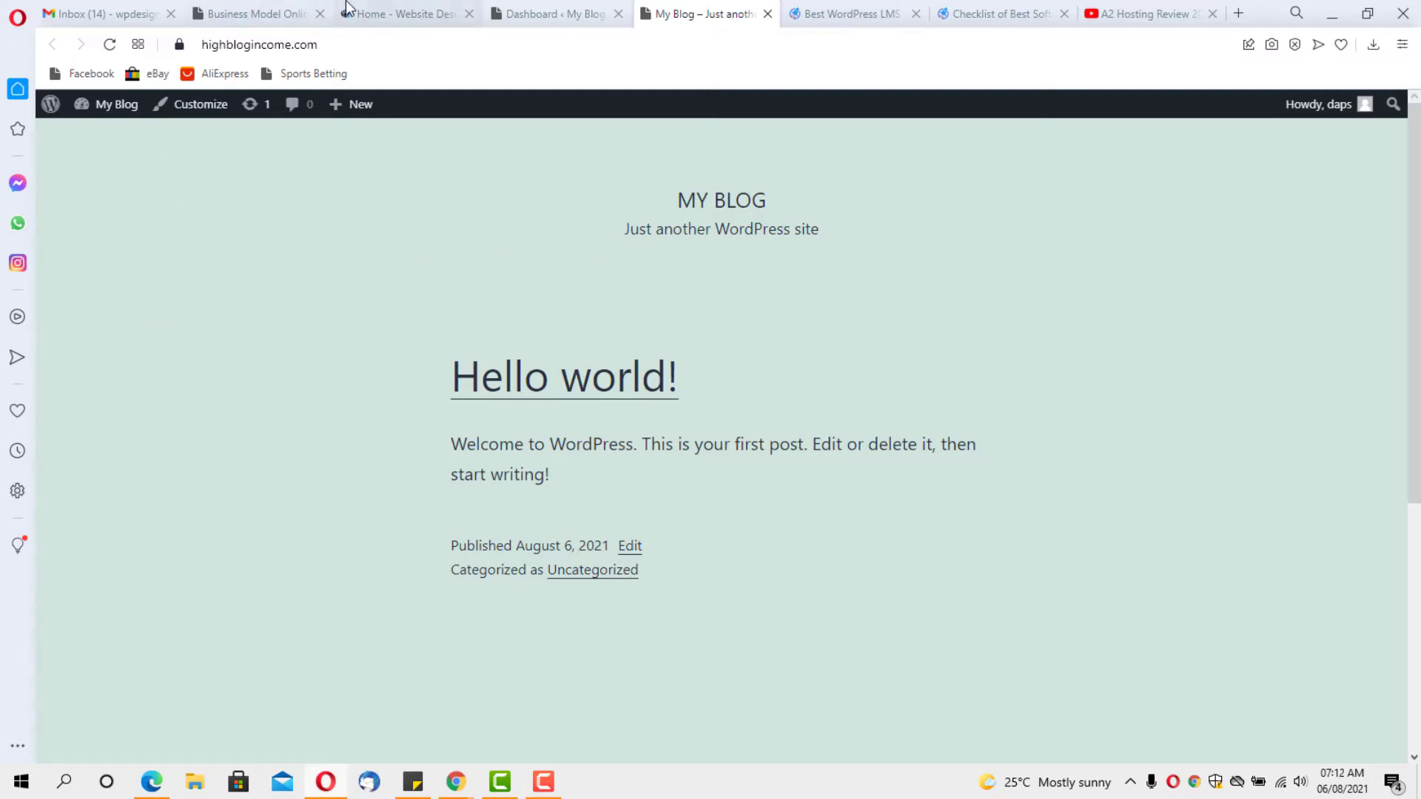
Browse the Website Design Mastery home page, then switch to LifterLMS's recommended Themes list starting with Astra
{"action": "left_click", "coordinate": [381, 14]}
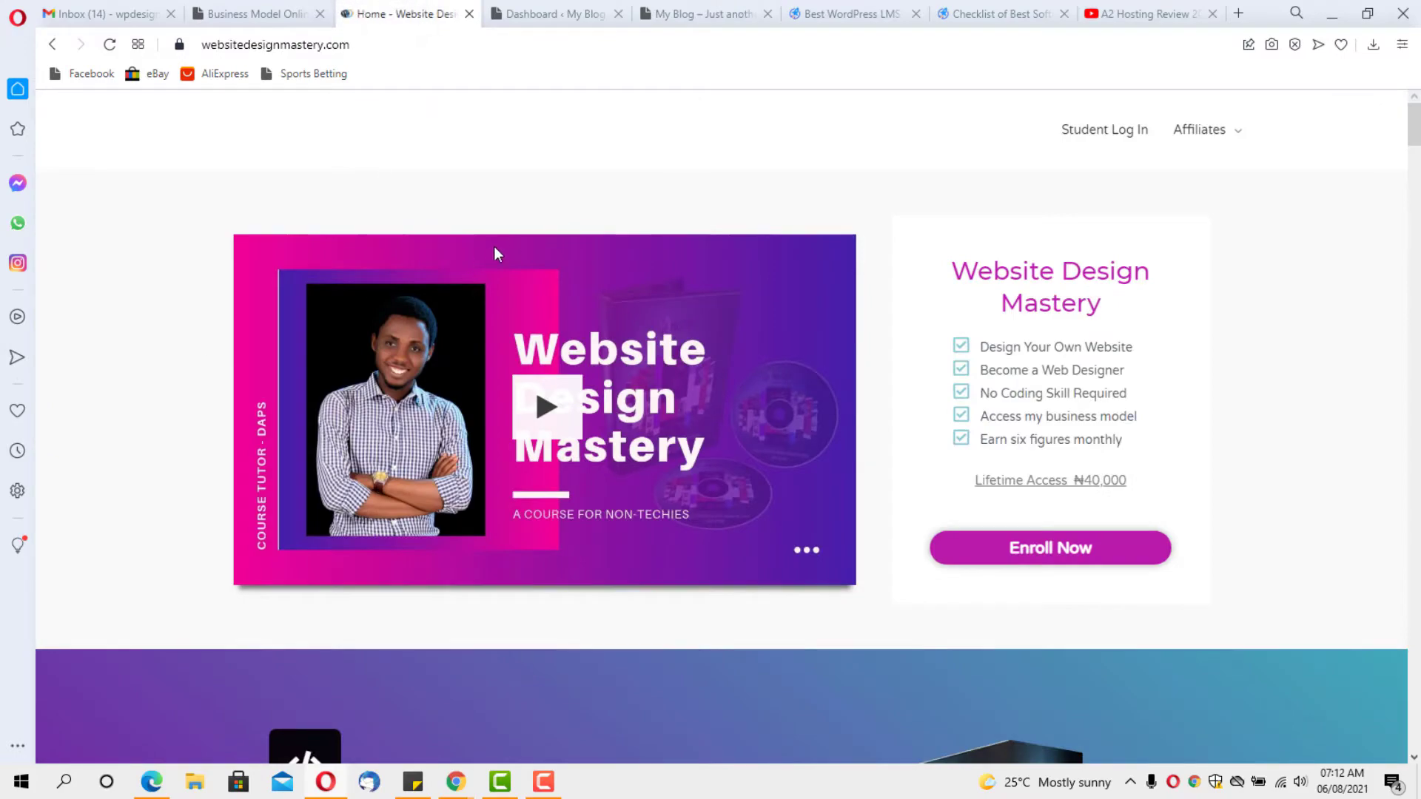
{"action": "scroll", "coordinate": [708, 214], "scroll_direction": "down", "scroll_amount": 9}
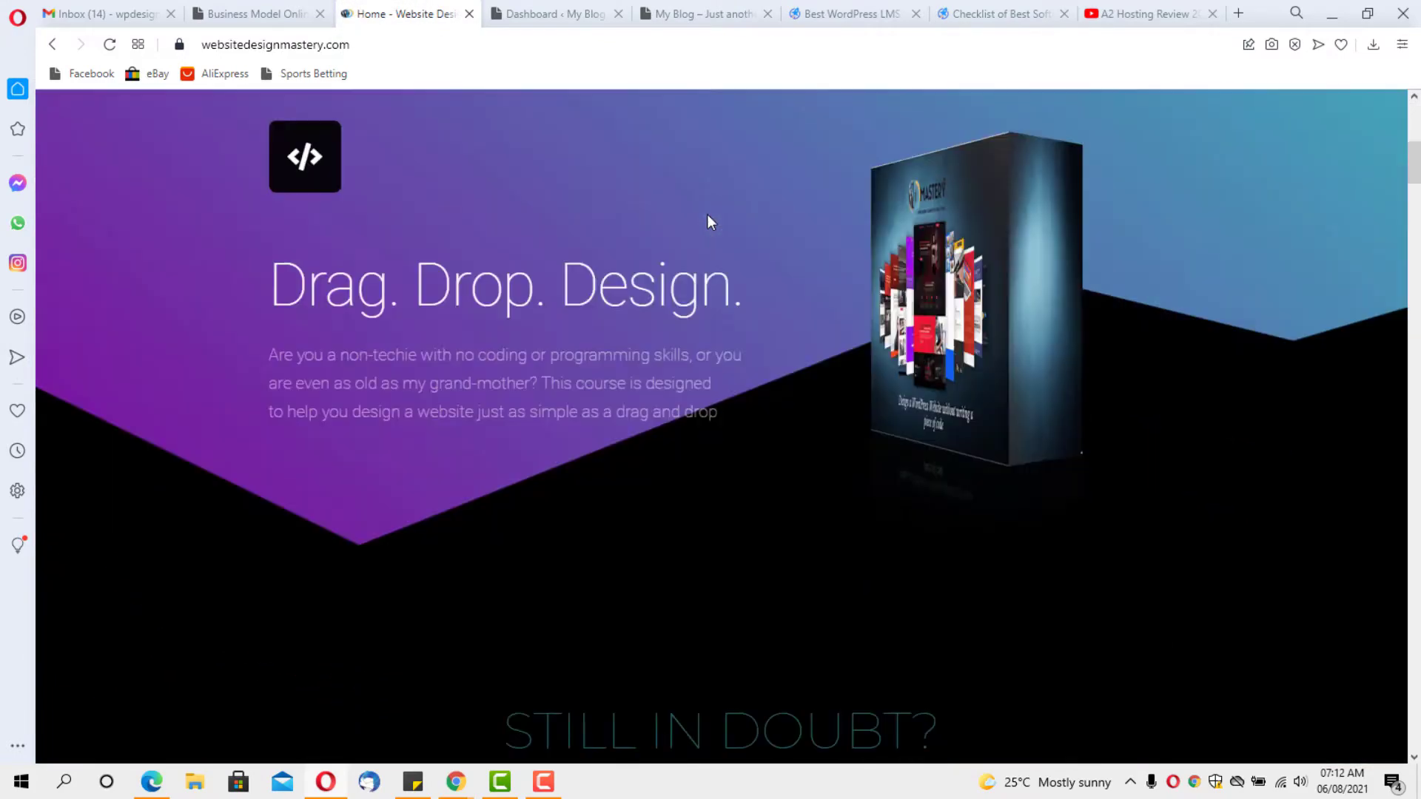
{"action": "scroll", "coordinate": [707, 214], "scroll_direction": "up", "scroll_amount": 5}
{"action": "scroll", "coordinate": [708, 215], "scroll_direction": "down", "scroll_amount": 6}
{"action": "scroll", "coordinate": [707, 215], "scroll_direction": "down", "scroll_amount": 9}
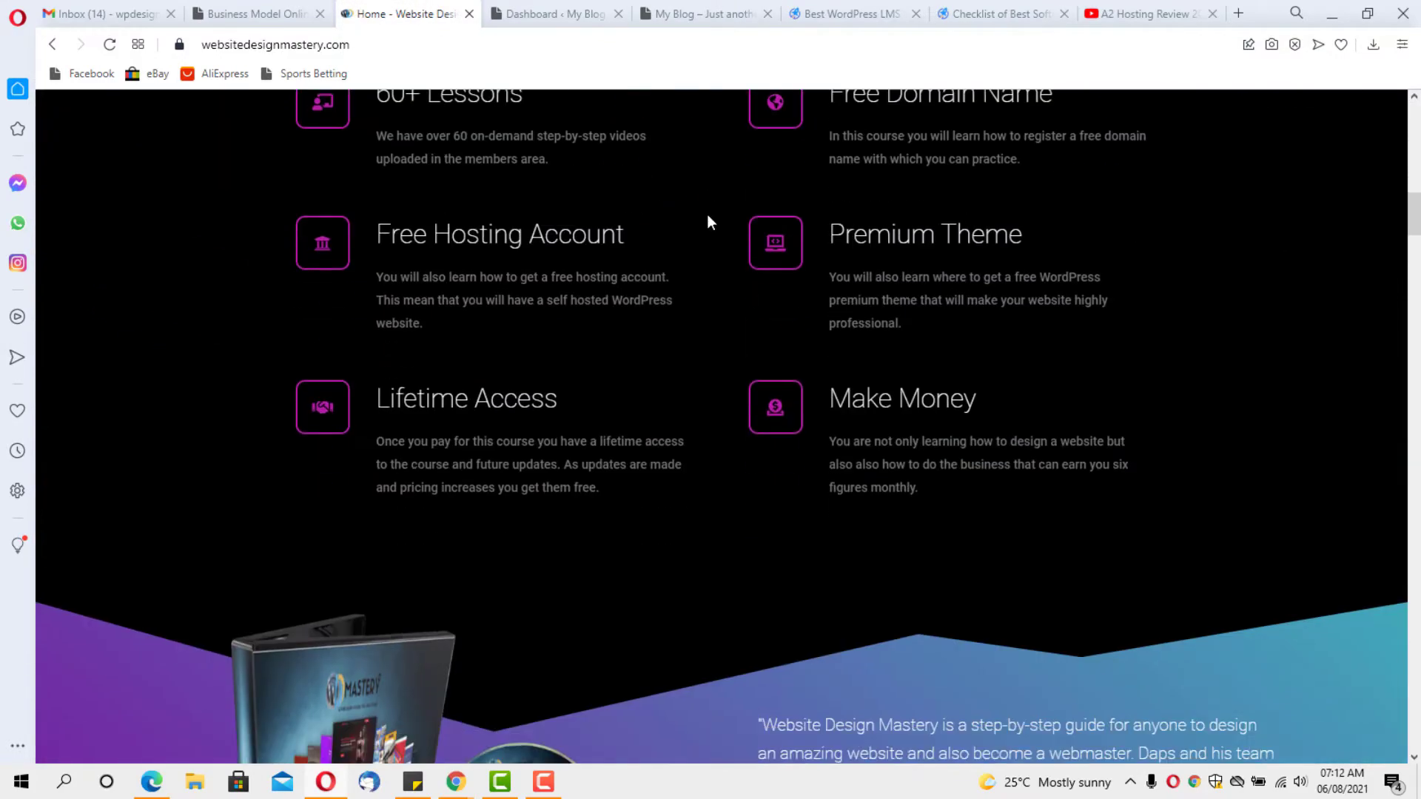
{"action": "scroll", "coordinate": [708, 214], "scroll_direction": "up", "scroll_amount": 6}
{"action": "scroll", "coordinate": [708, 215], "scroll_direction": "up", "scroll_amount": 13}
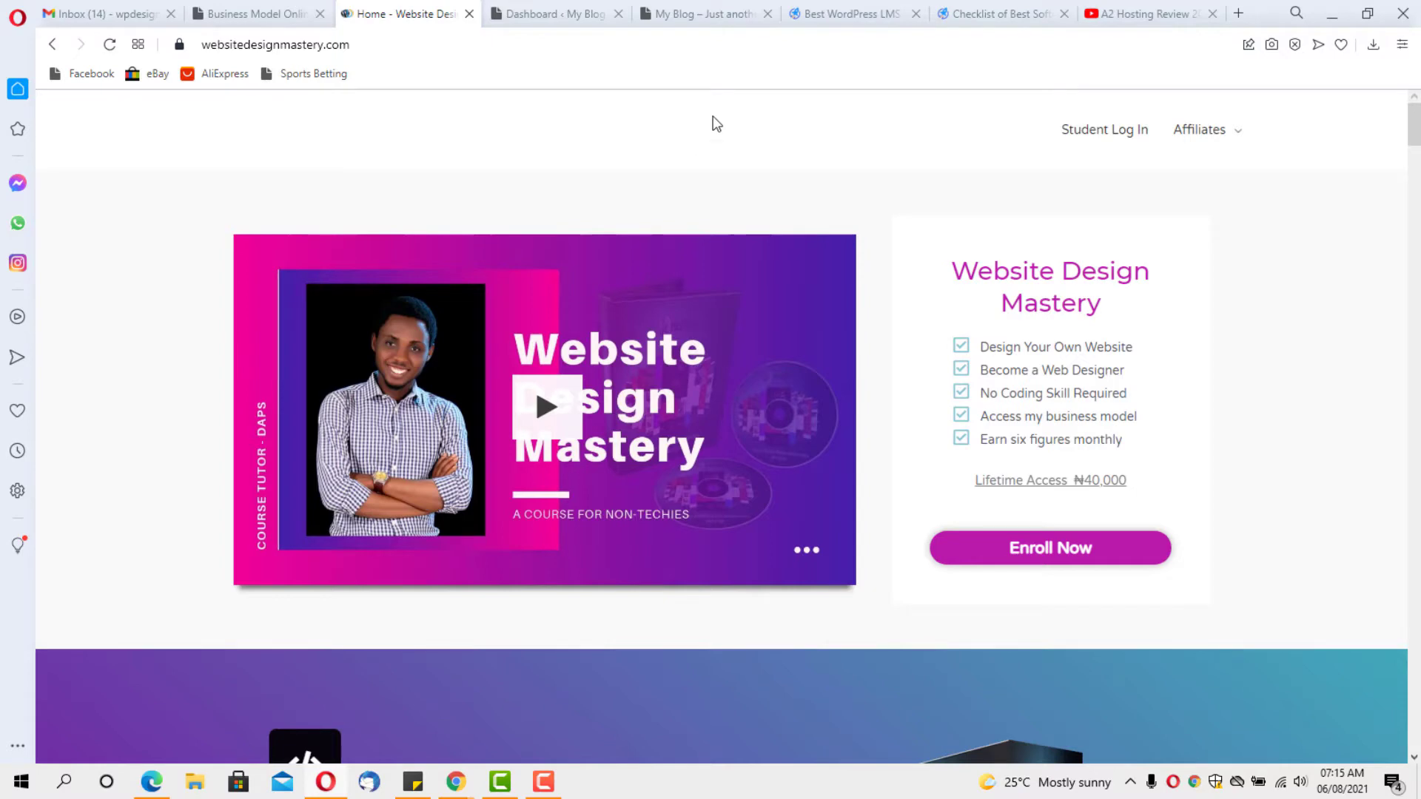
{"action": "left_click", "coordinate": [975, 9]}
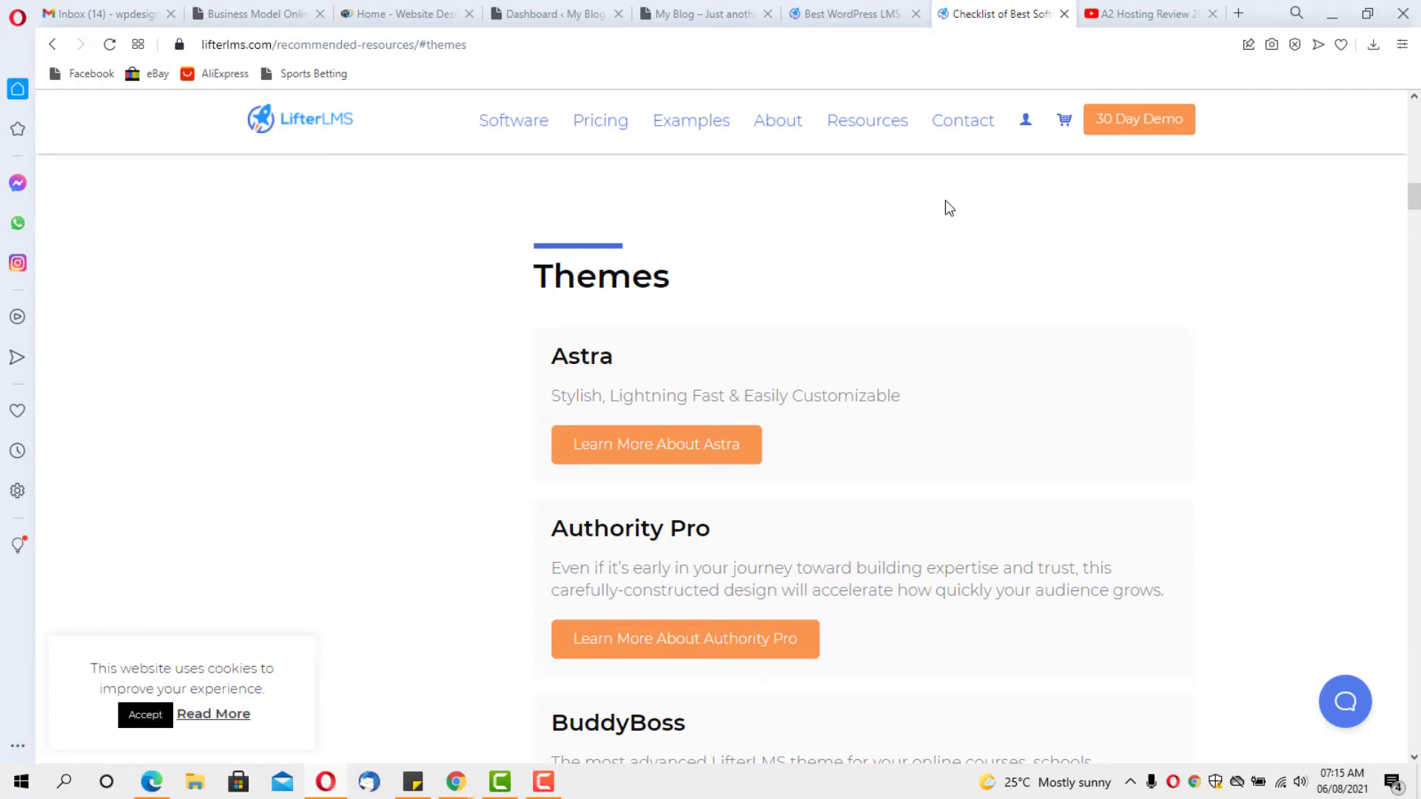
Scroll the LifterLMS recommended resources page to the GridPane and Kinsta hosting picks
{"action": "scroll", "coordinate": [957, 249], "scroll_direction": "down", "scroll_amount": 2}
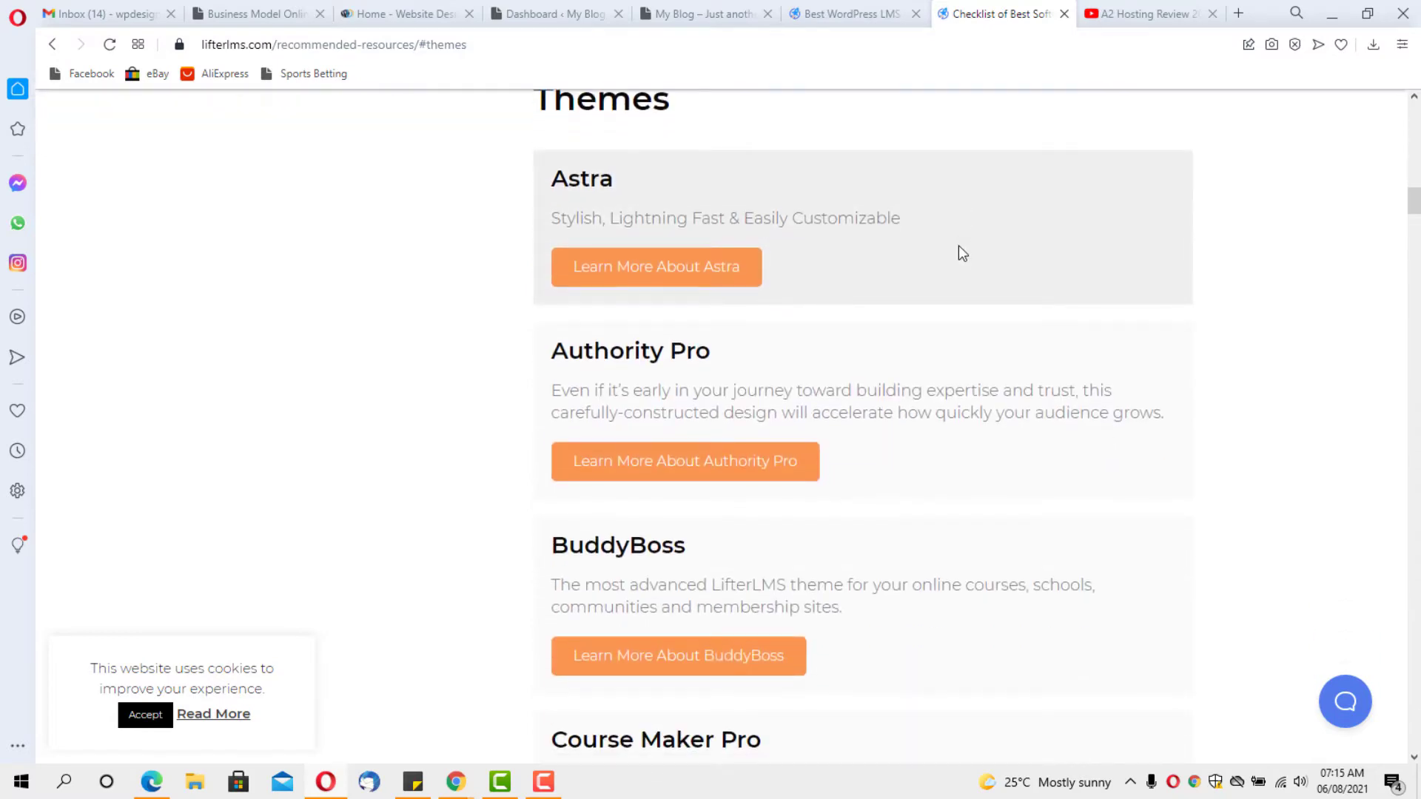
{"action": "scroll", "coordinate": [959, 244], "scroll_direction": "down", "scroll_amount": 5}
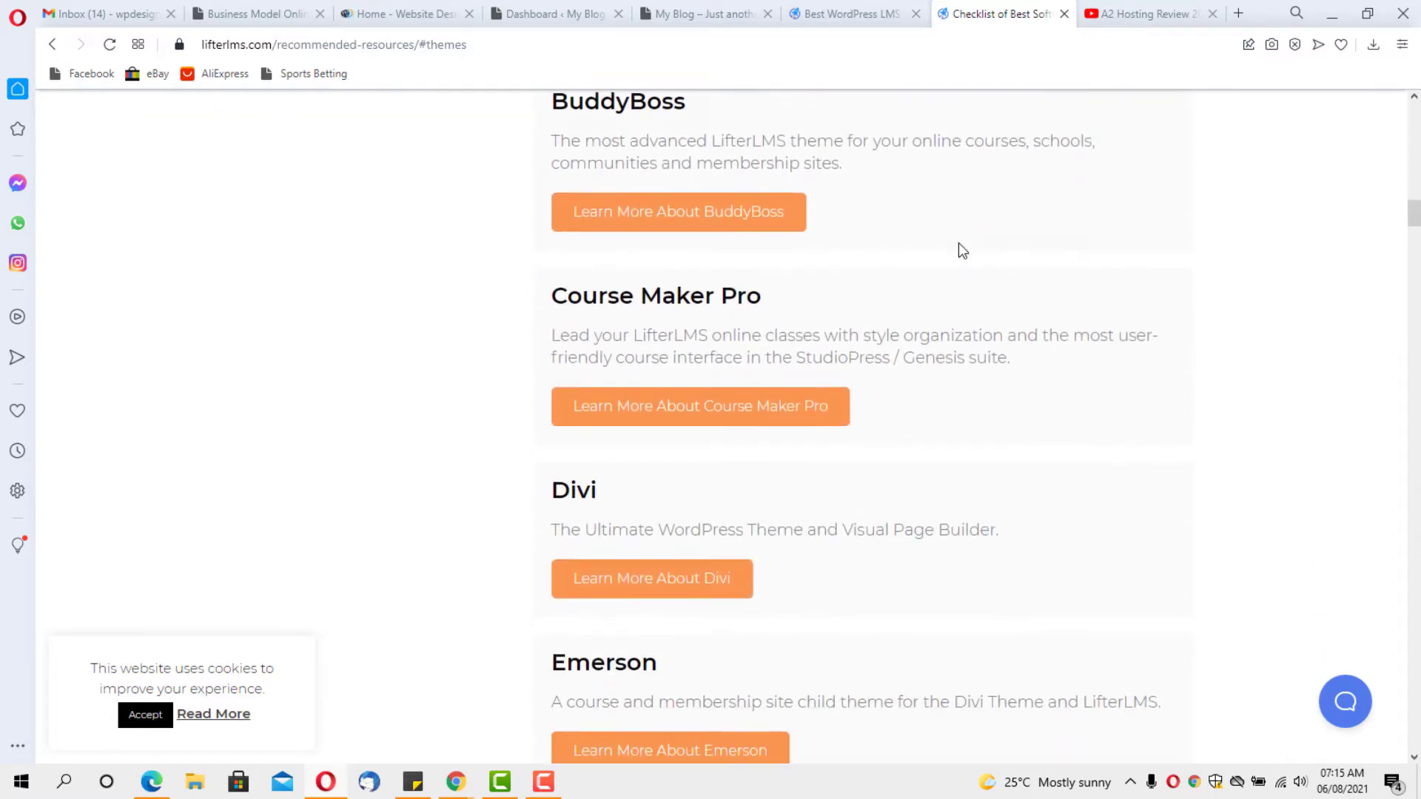
{"action": "scroll", "coordinate": [959, 245], "scroll_direction": "down", "scroll_amount": 4}
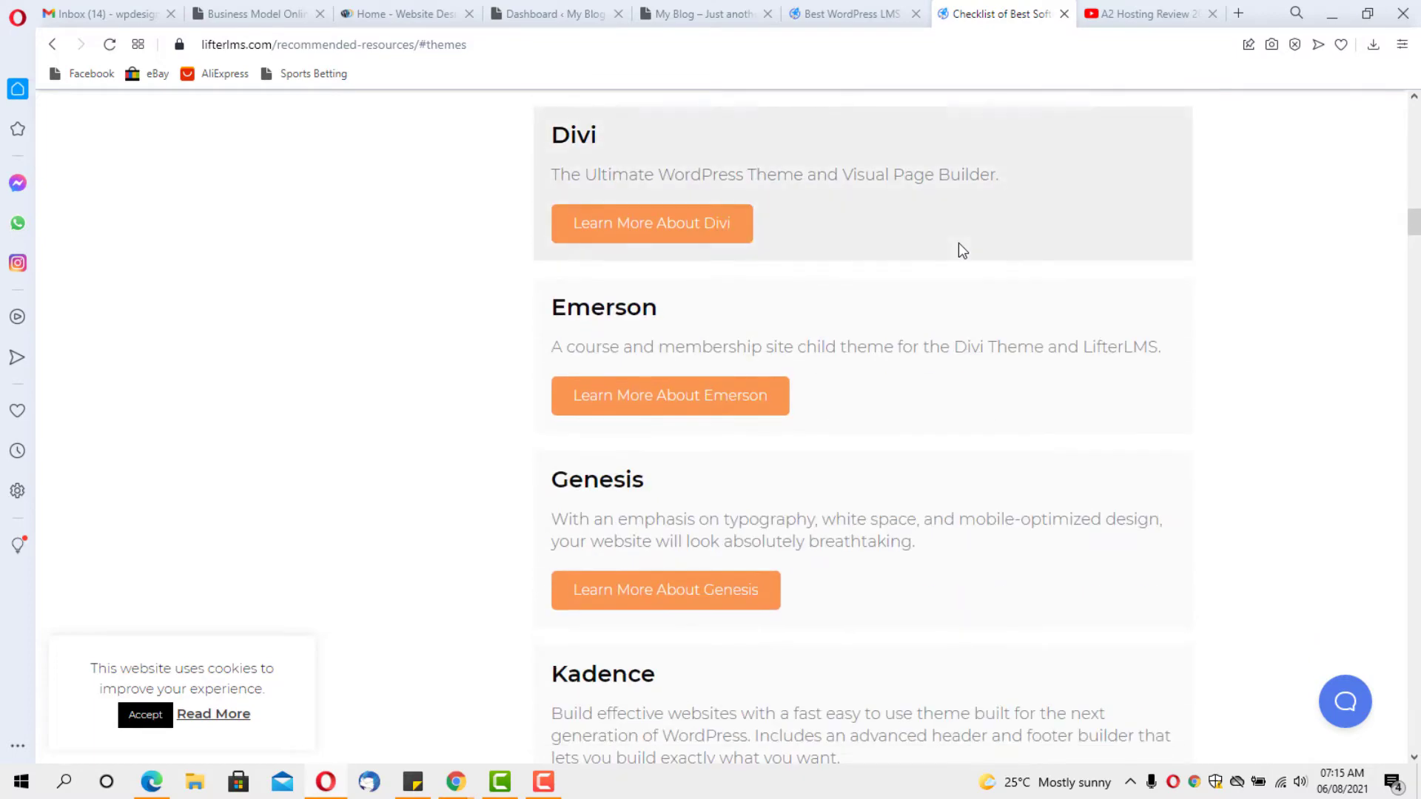
{"action": "scroll", "coordinate": [958, 249], "scroll_direction": "down", "scroll_amount": 4}
{"action": "scroll", "coordinate": [957, 249], "scroll_direction": "down", "scroll_amount": 3}
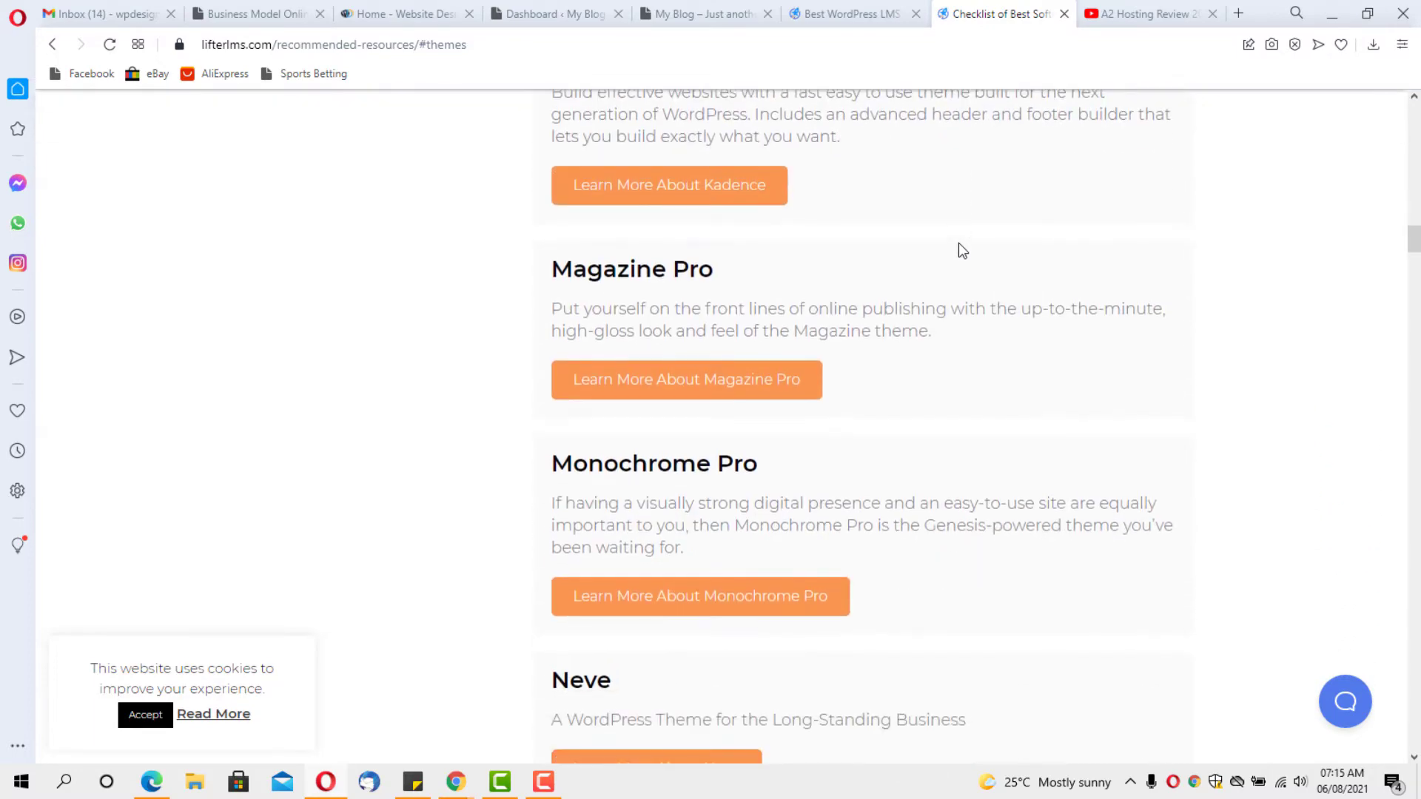
{"action": "scroll", "coordinate": [958, 244], "scroll_direction": "down", "scroll_amount": 4}
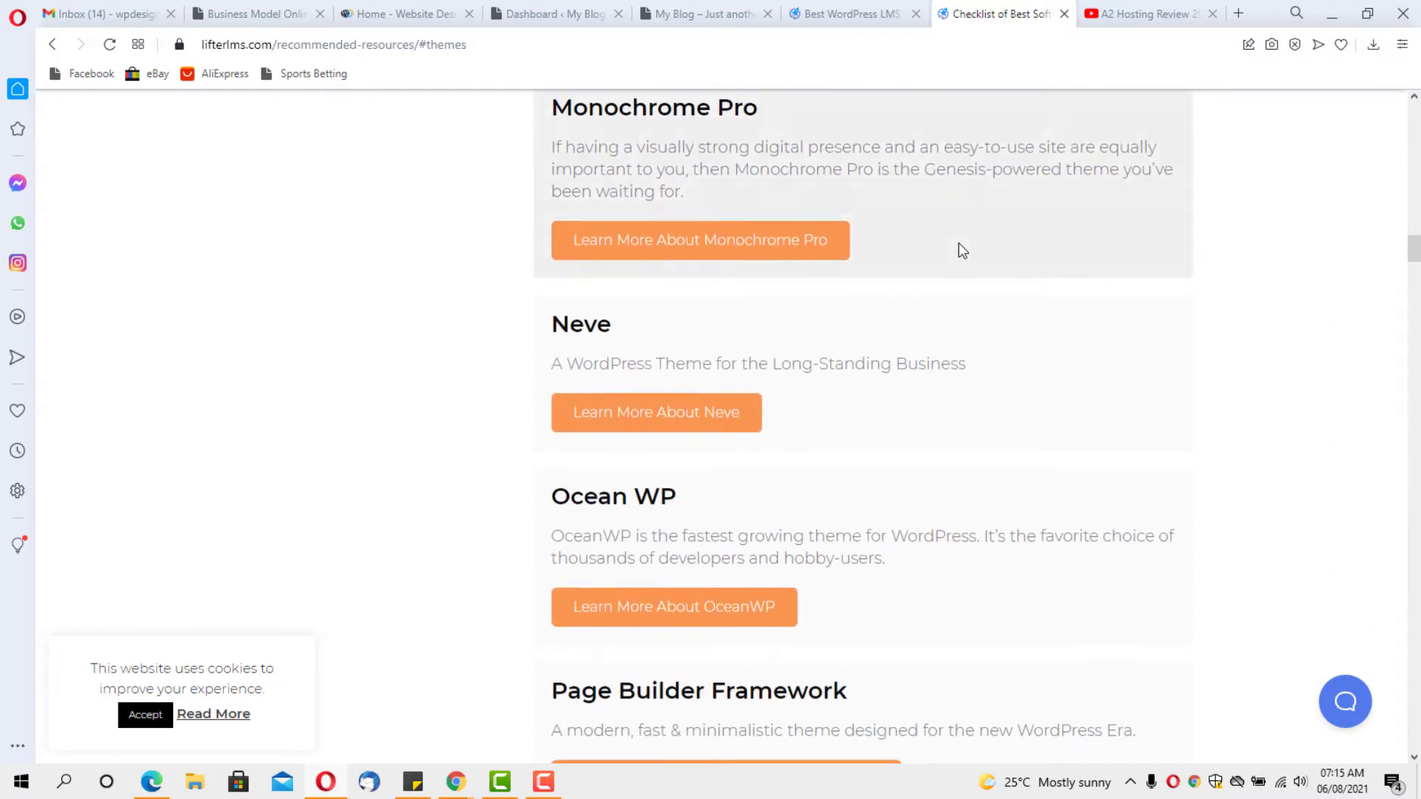
{"action": "scroll", "coordinate": [957, 245], "scroll_direction": "down", "scroll_amount": 4}
{"action": "scroll", "coordinate": [957, 244], "scroll_direction": "down", "scroll_amount": 1}
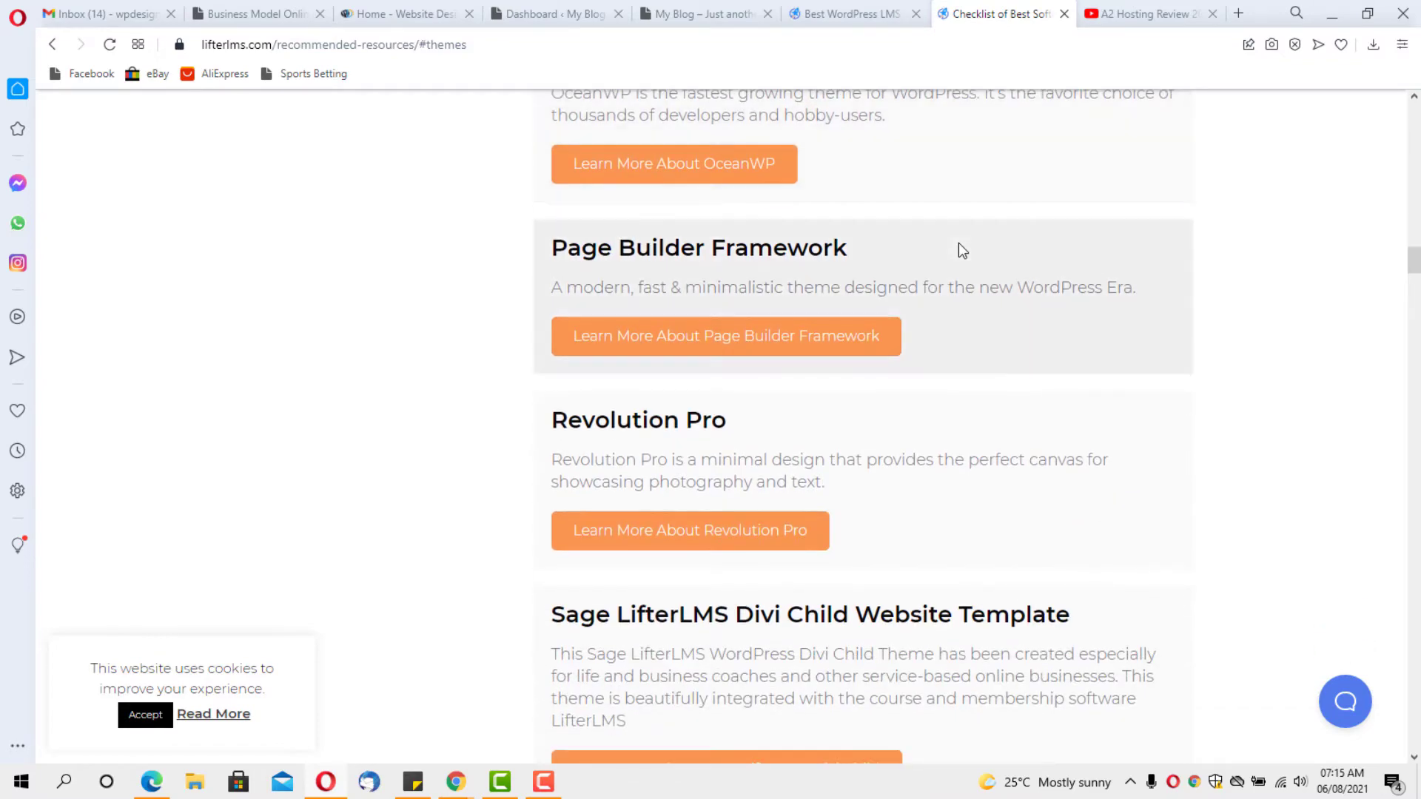
{"action": "scroll", "coordinate": [957, 242], "scroll_direction": "down", "scroll_amount": 3}
{"action": "scroll", "coordinate": [957, 242], "scroll_direction": "down", "scroll_amount": 2}
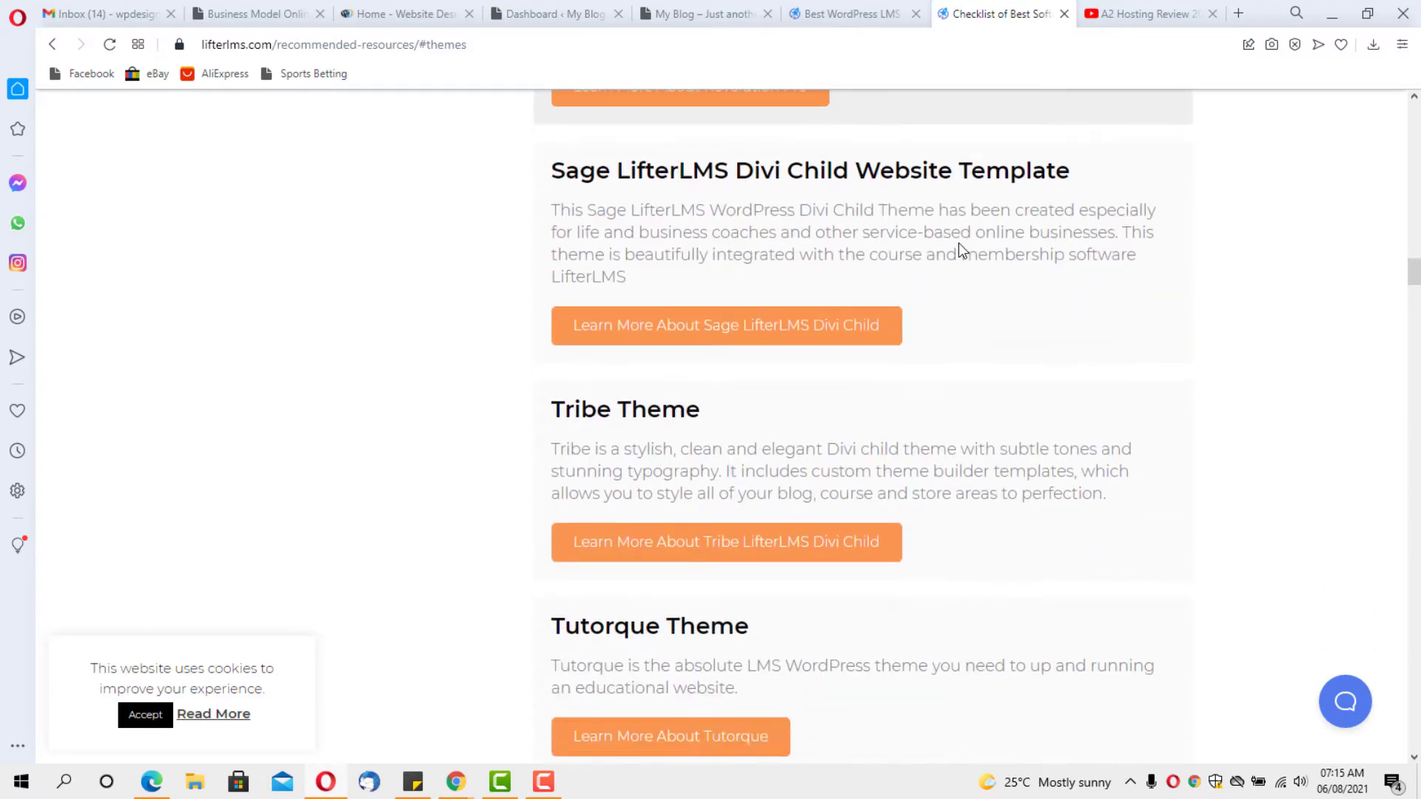
{"action": "scroll", "coordinate": [958, 243], "scroll_direction": "down", "scroll_amount": 2}
{"action": "scroll", "coordinate": [957, 243], "scroll_direction": "down", "scroll_amount": 1}
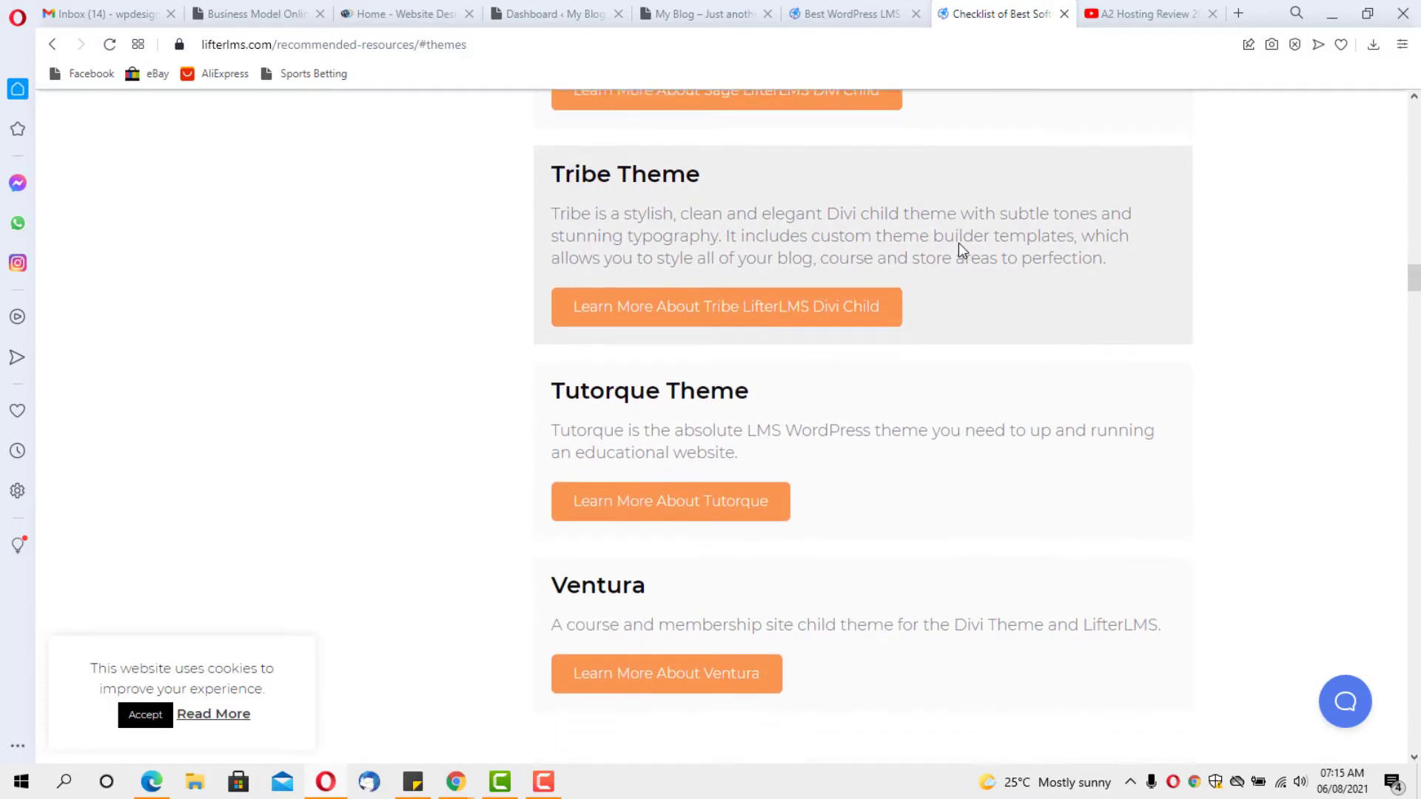
{"action": "scroll", "coordinate": [958, 242], "scroll_direction": "down", "scroll_amount": 3}
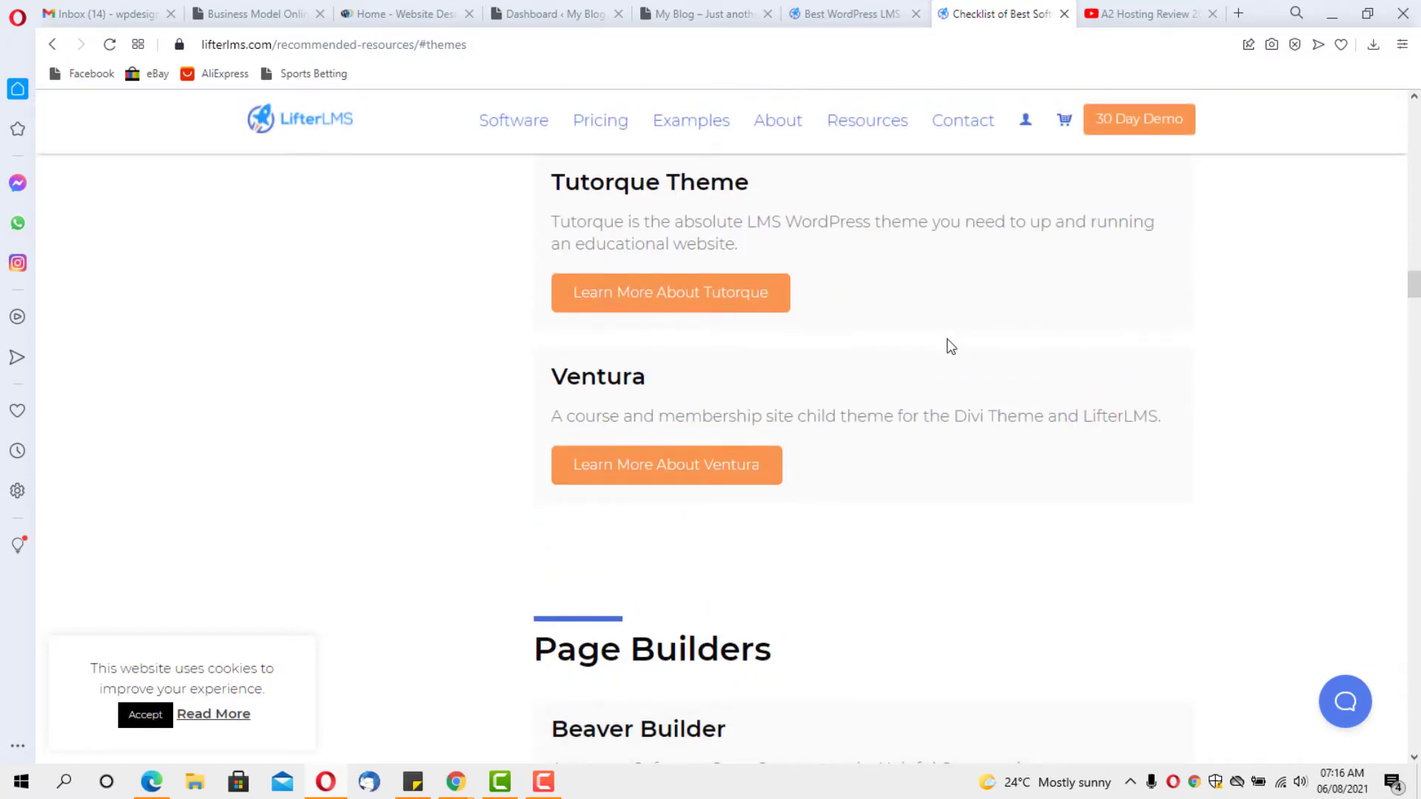
{"action": "scroll", "coordinate": [950, 346], "scroll_direction": "down", "scroll_amount": 5}
{"action": "scroll", "coordinate": [950, 346], "scroll_direction": "down", "scroll_amount": 5}
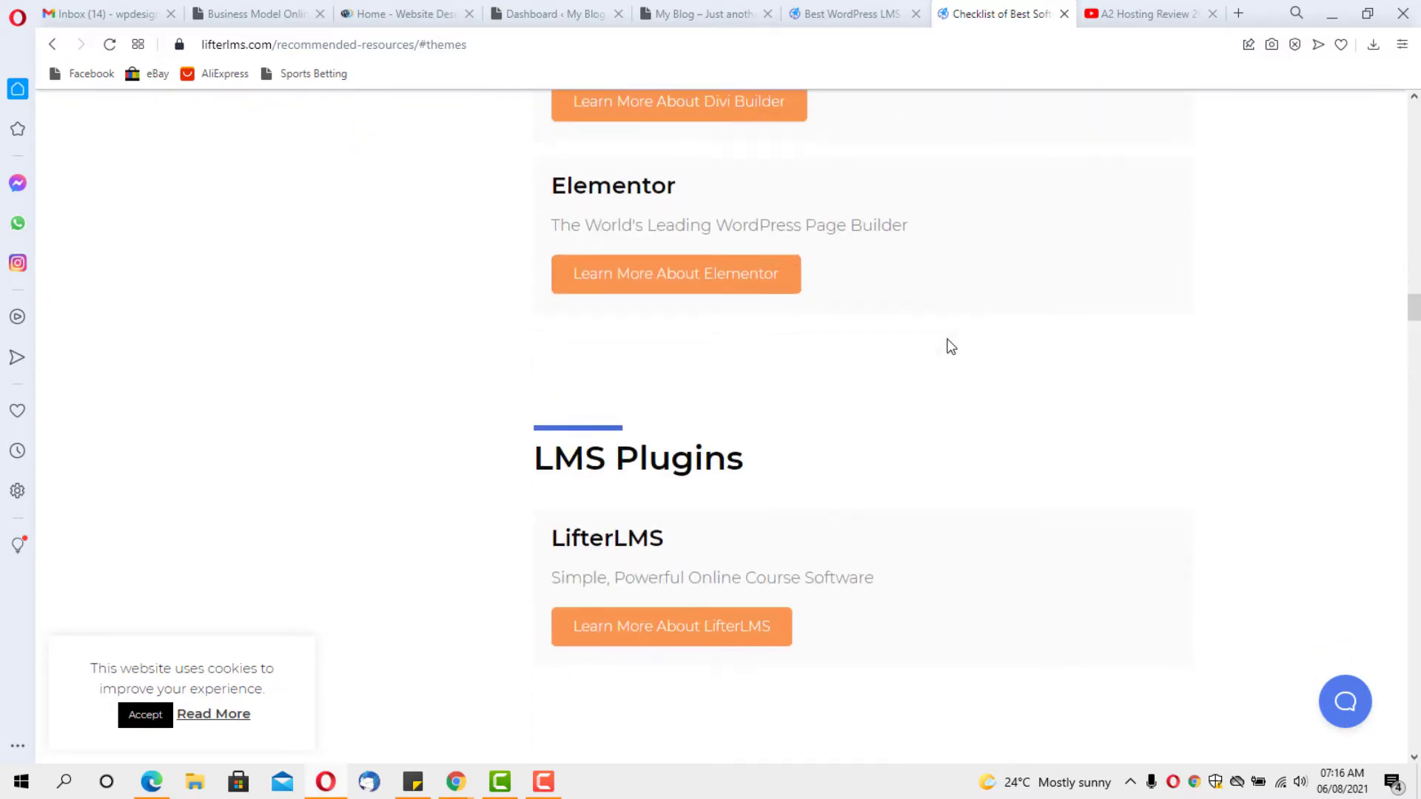
{"action": "scroll", "coordinate": [950, 346], "scroll_direction": "up", "scroll_amount": 11}
{"action": "scroll", "coordinate": [959, 351], "scroll_direction": "up", "scroll_amount": 20}
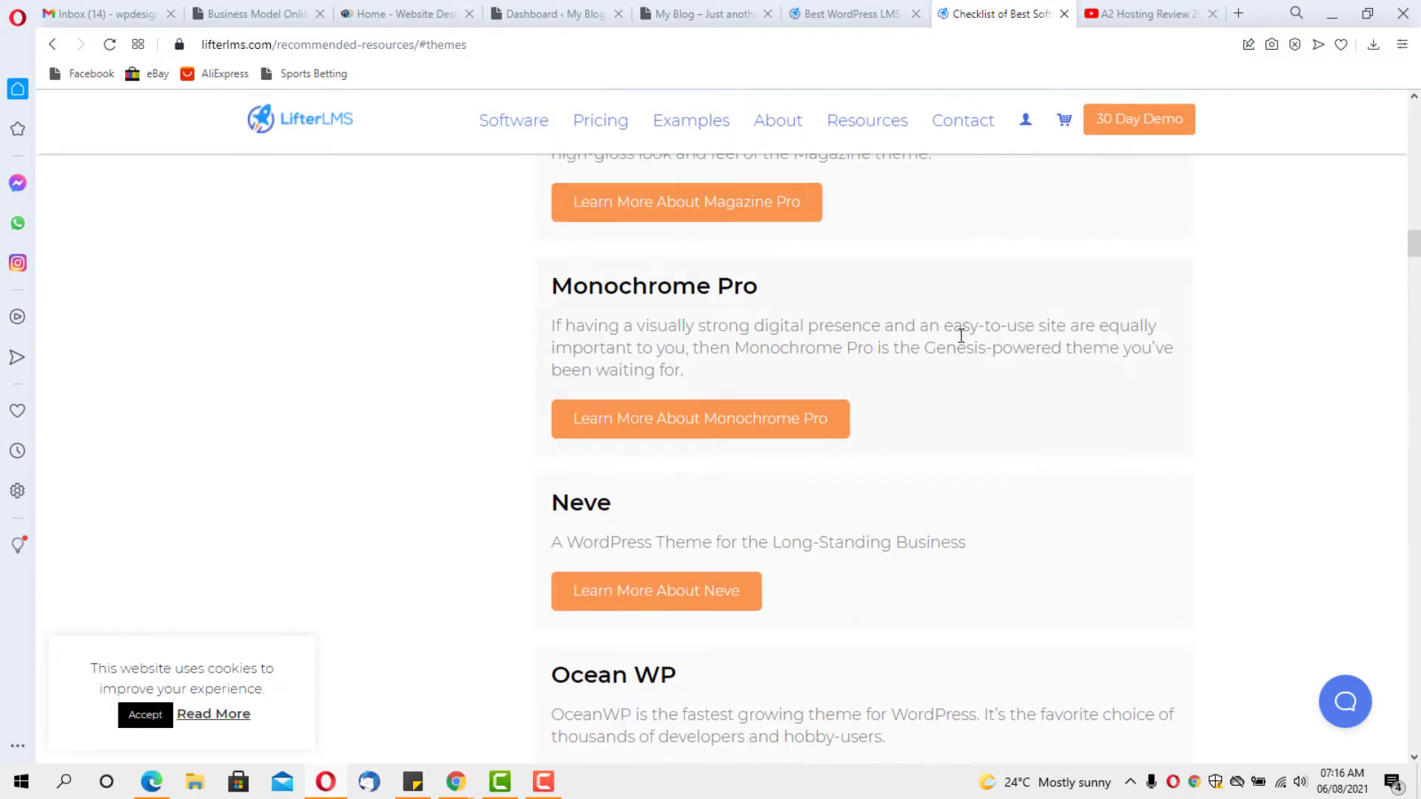
{"action": "scroll", "coordinate": [961, 337], "scroll_direction": "up", "scroll_amount": 20}
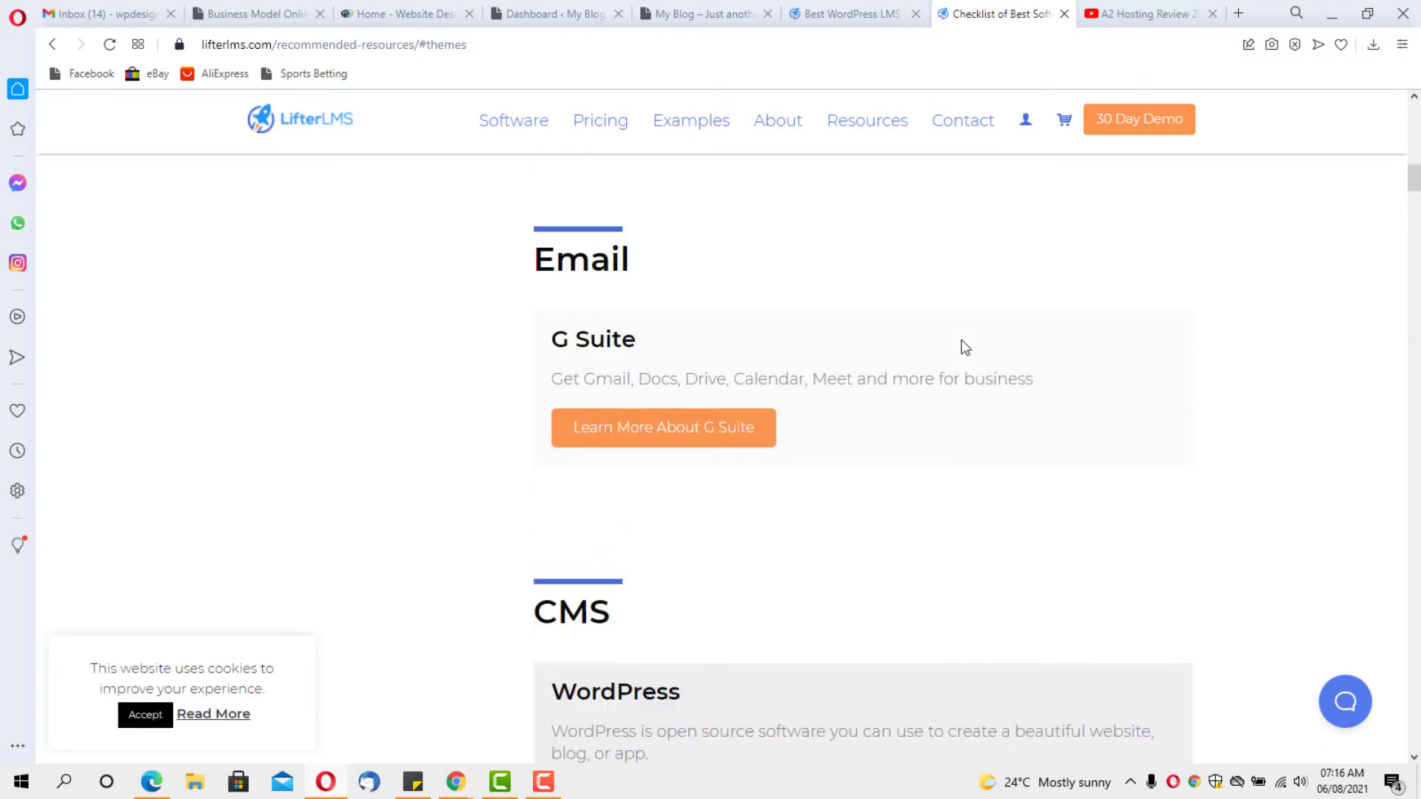
{"action": "scroll", "coordinate": [964, 347], "scroll_direction": "up", "scroll_amount": 1}
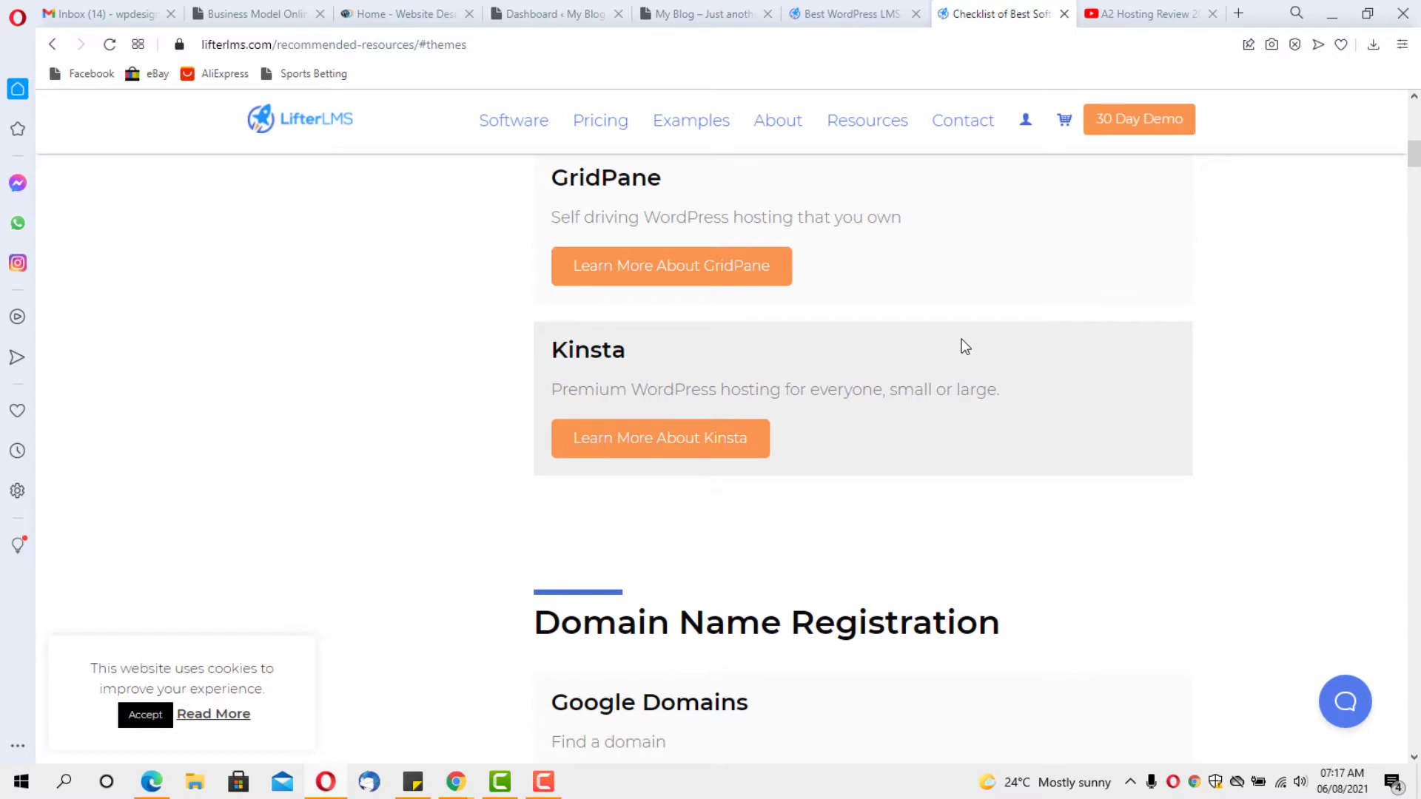
From the WordPress dashboard, go to Appearance > Themes > Add New Theme and browse the 4117 Popular themes
{"action": "left_click", "coordinate": [706, 13]}
{"action": "left_click", "coordinate": [527, 13]}
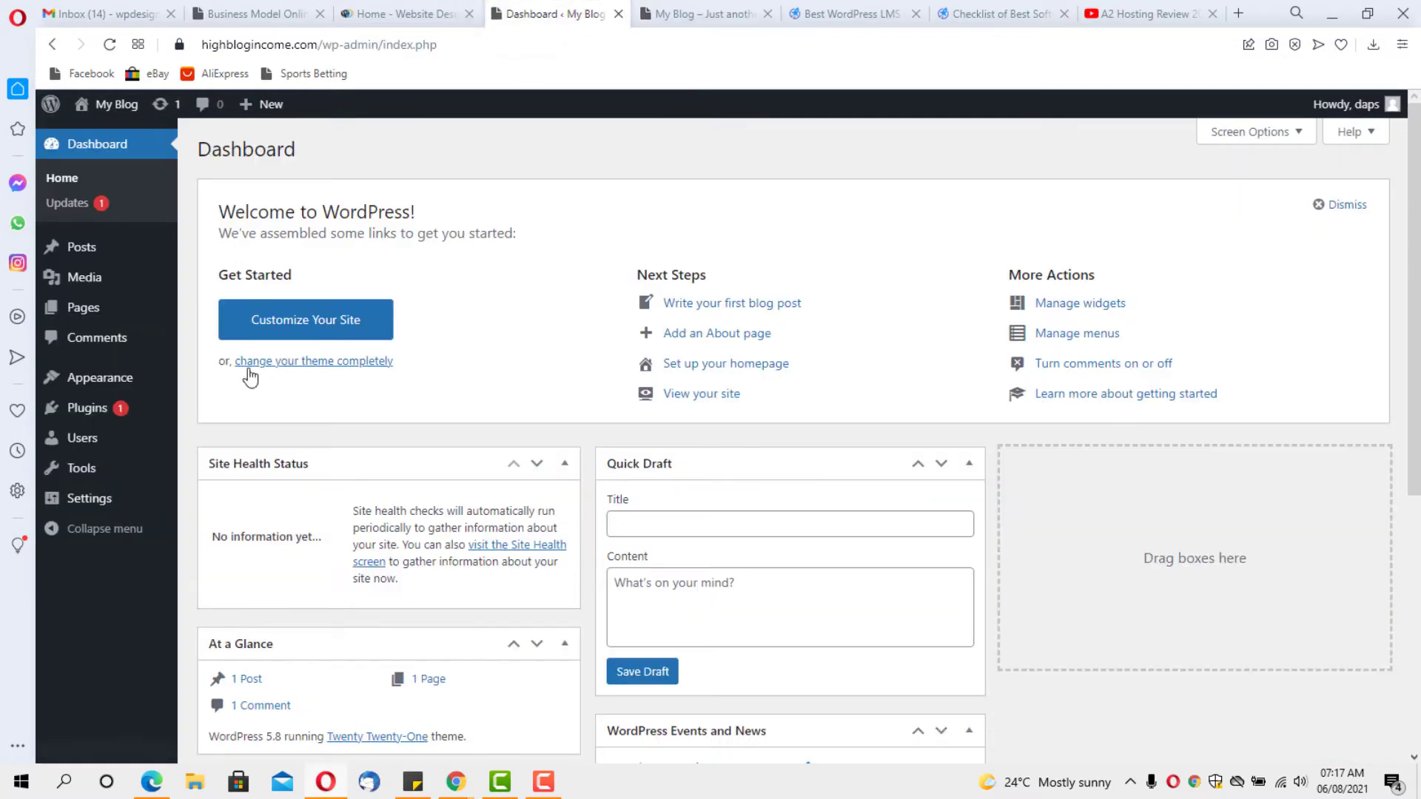
{"action": "mouse_move", "coordinate": [93, 379]}
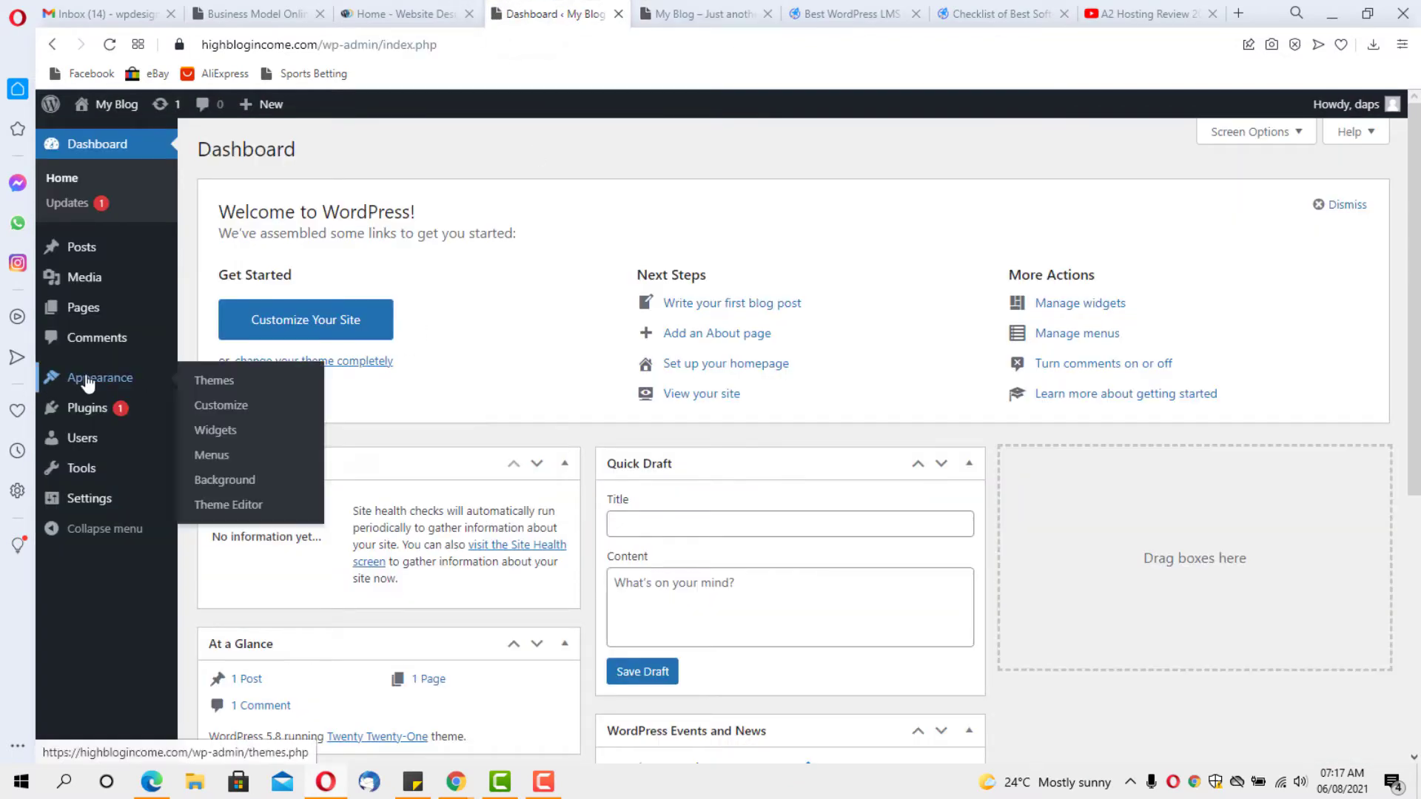
{"action": "left_click", "coordinate": [216, 382]}
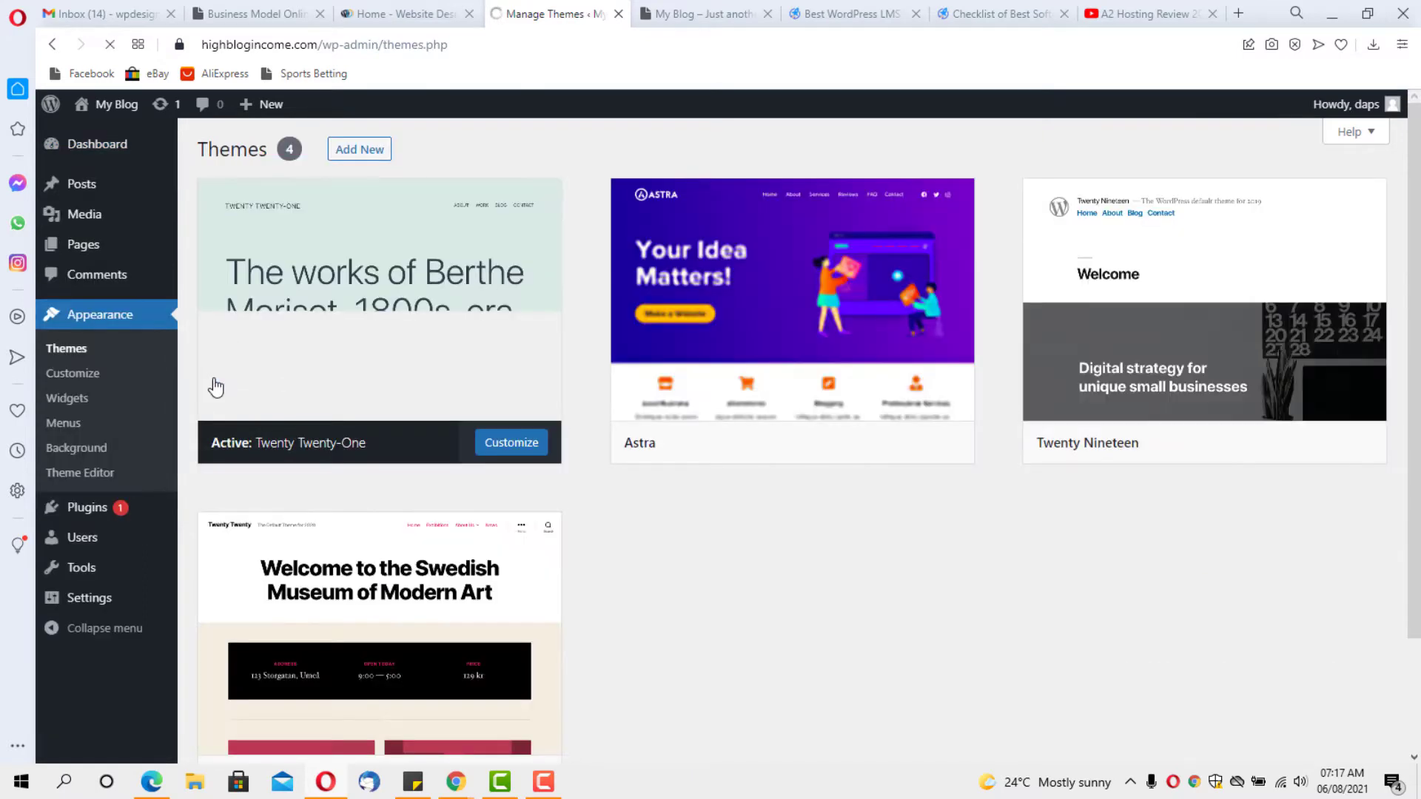
{"action": "mouse_move", "coordinate": [863, 287]}
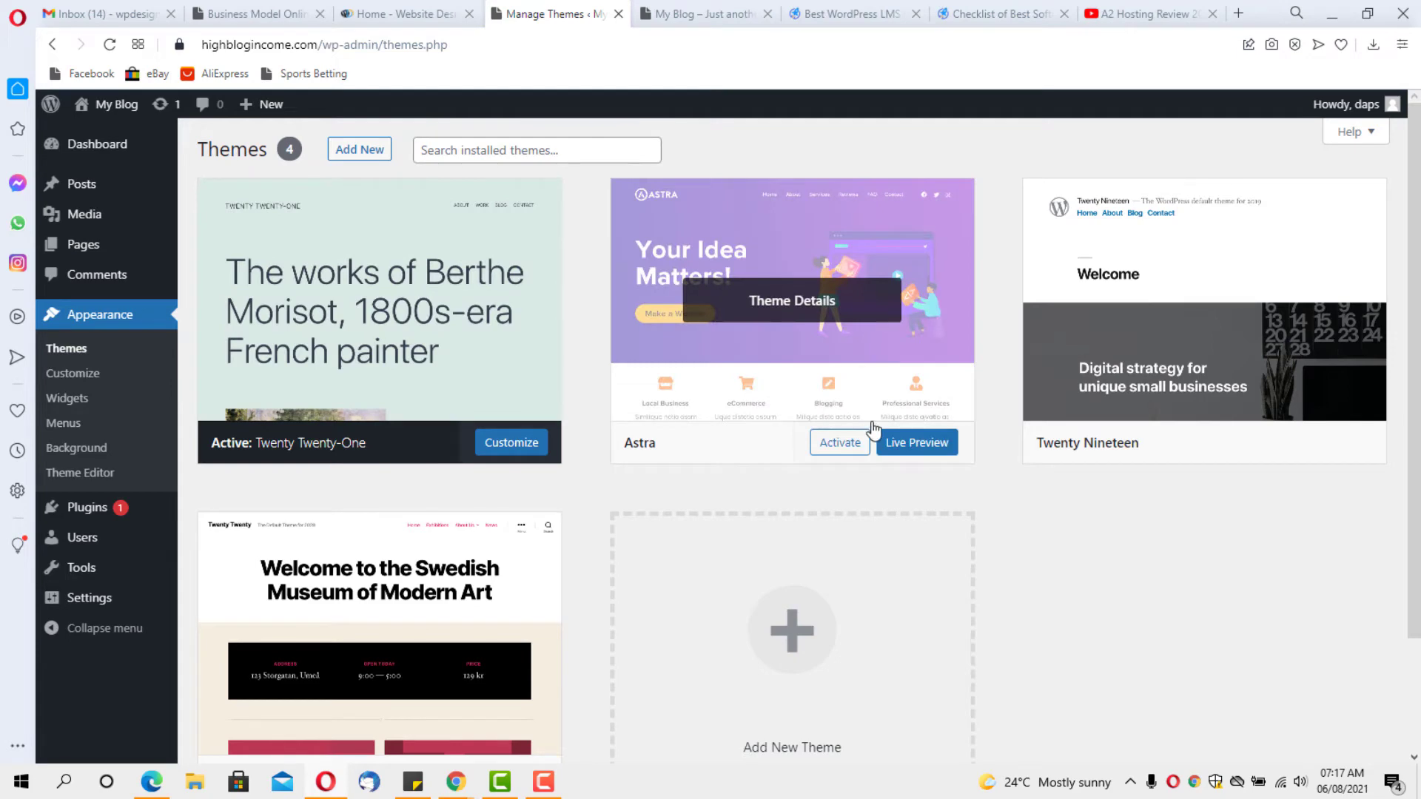
{"action": "left_click", "coordinate": [805, 649]}
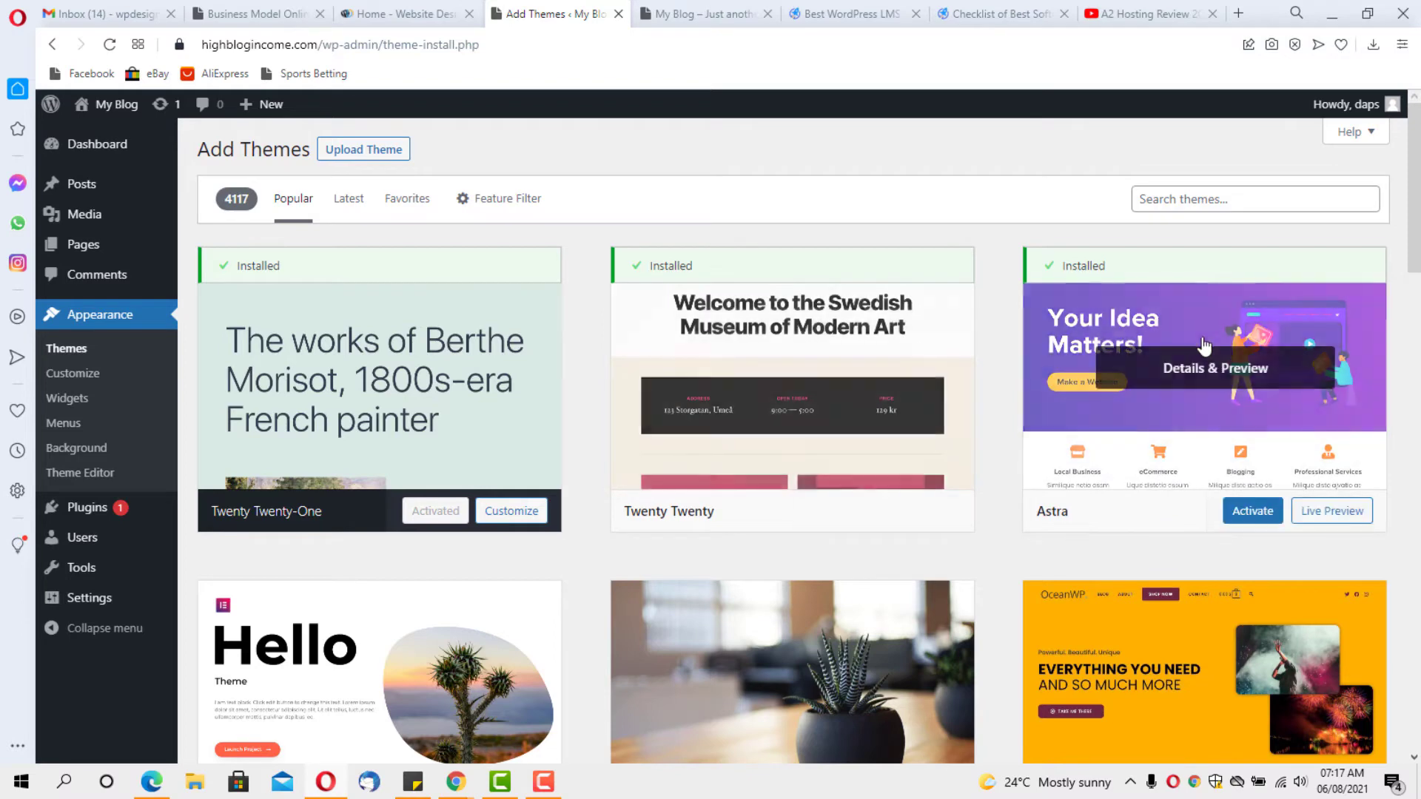
{"action": "scroll", "coordinate": [1154, 294], "scroll_direction": "down", "scroll_amount": 3}
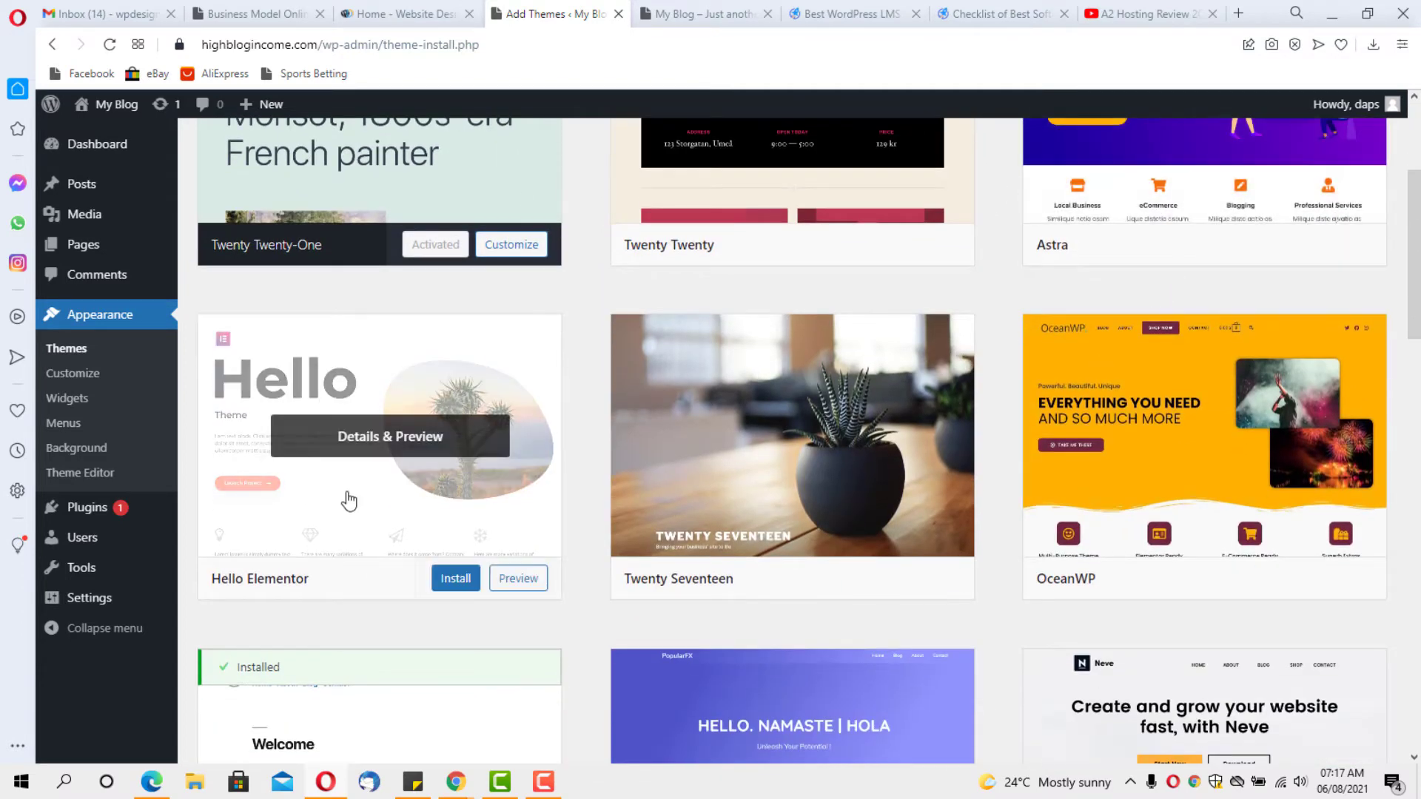
{"action": "scroll", "coordinate": [1180, 446], "scroll_direction": "down", "scroll_amount": 4}
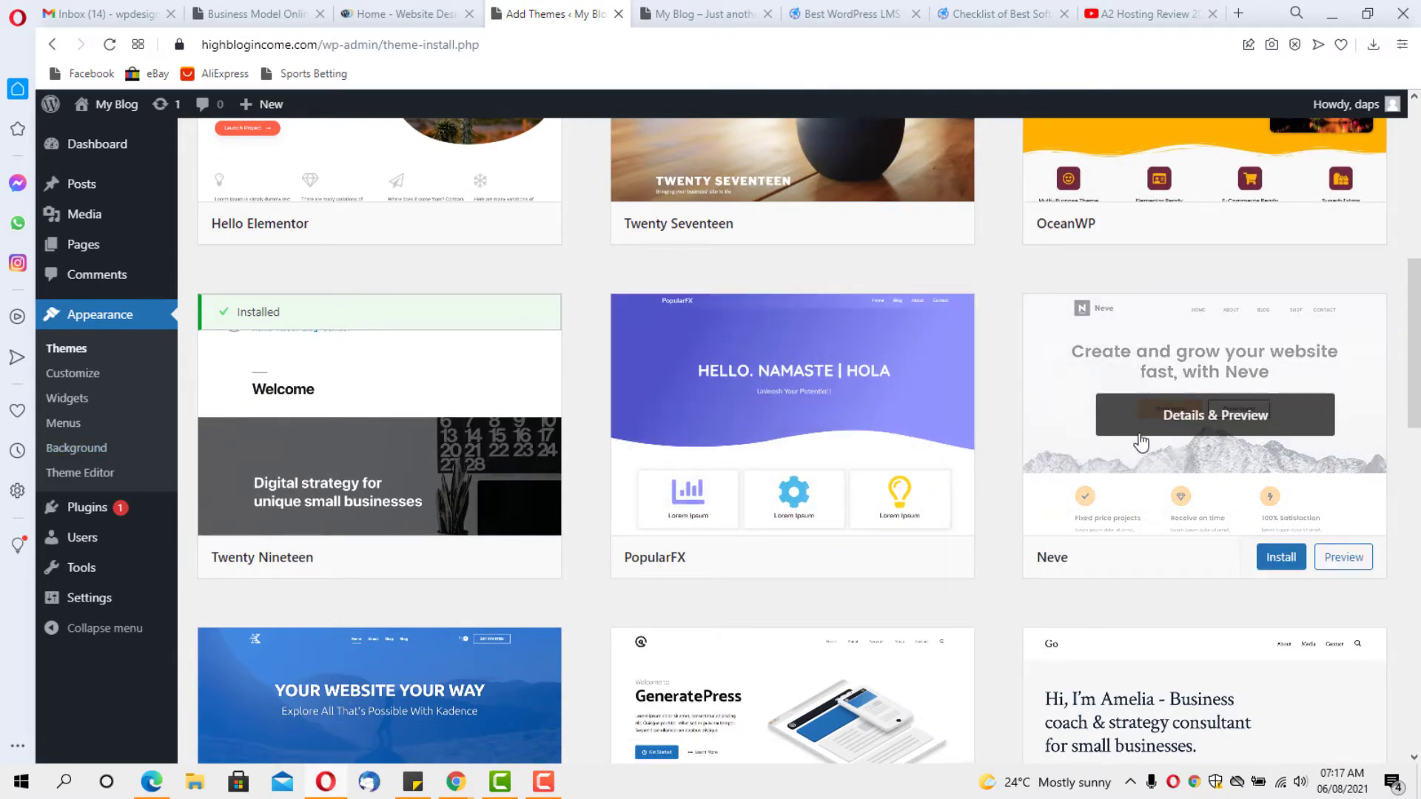
{"action": "scroll", "coordinate": [1142, 444], "scroll_direction": "down", "scroll_amount": 3}
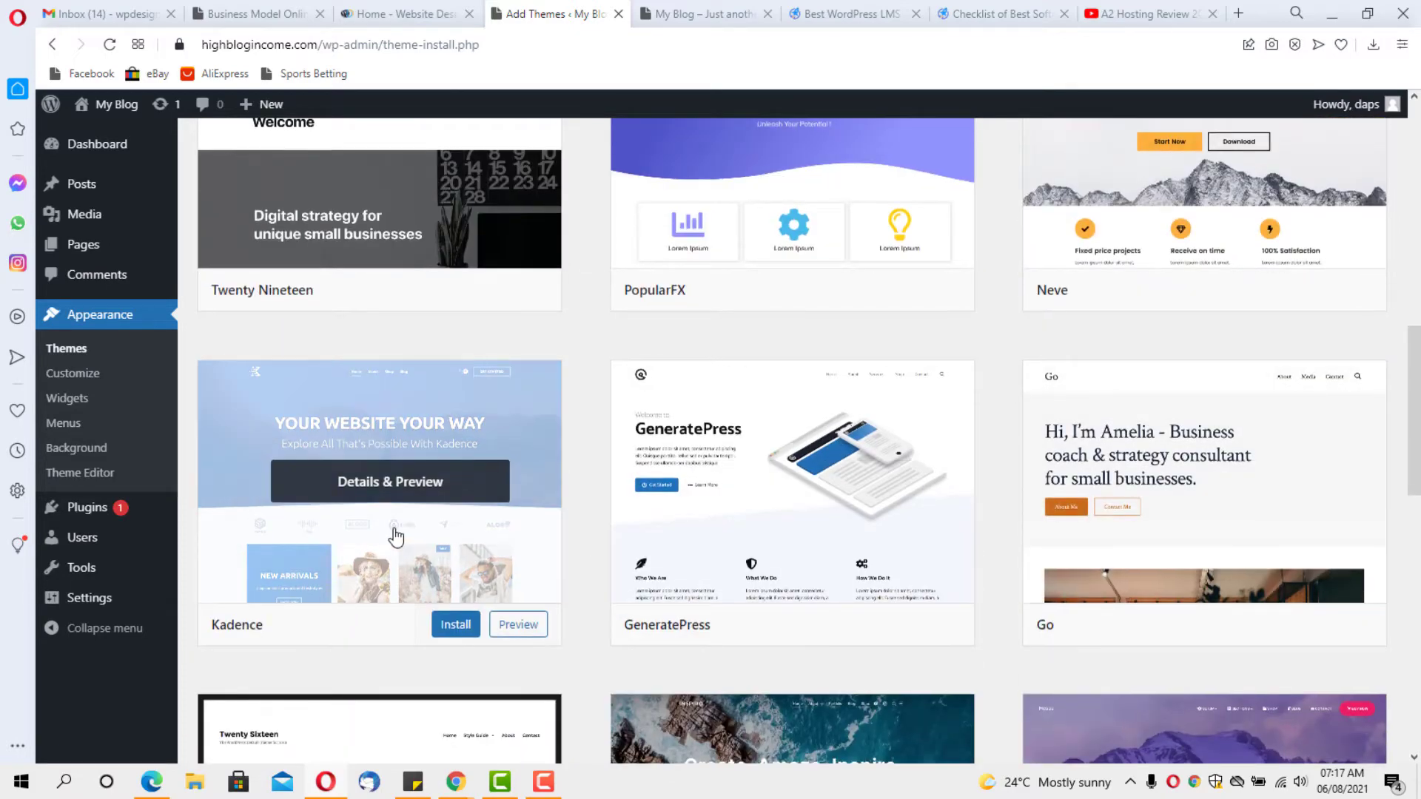
{"action": "scroll", "coordinate": [396, 537], "scroll_direction": "down", "scroll_amount": 4}
{"action": "scroll", "coordinate": [396, 536], "scroll_direction": "up", "scroll_amount": 14}
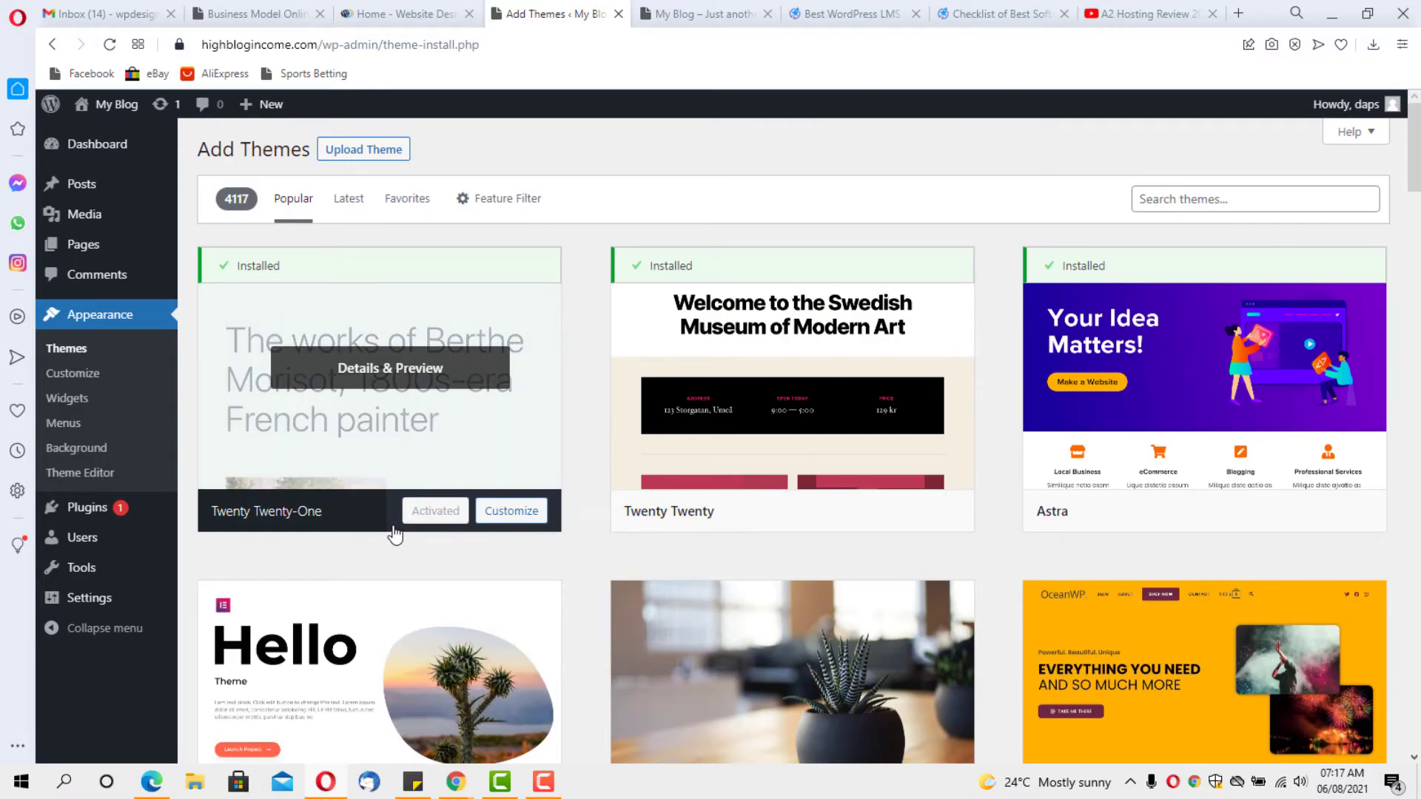
Activate the Astra theme from its card on the Add Themes page
{"action": "mouse_move", "coordinate": [1244, 477]}
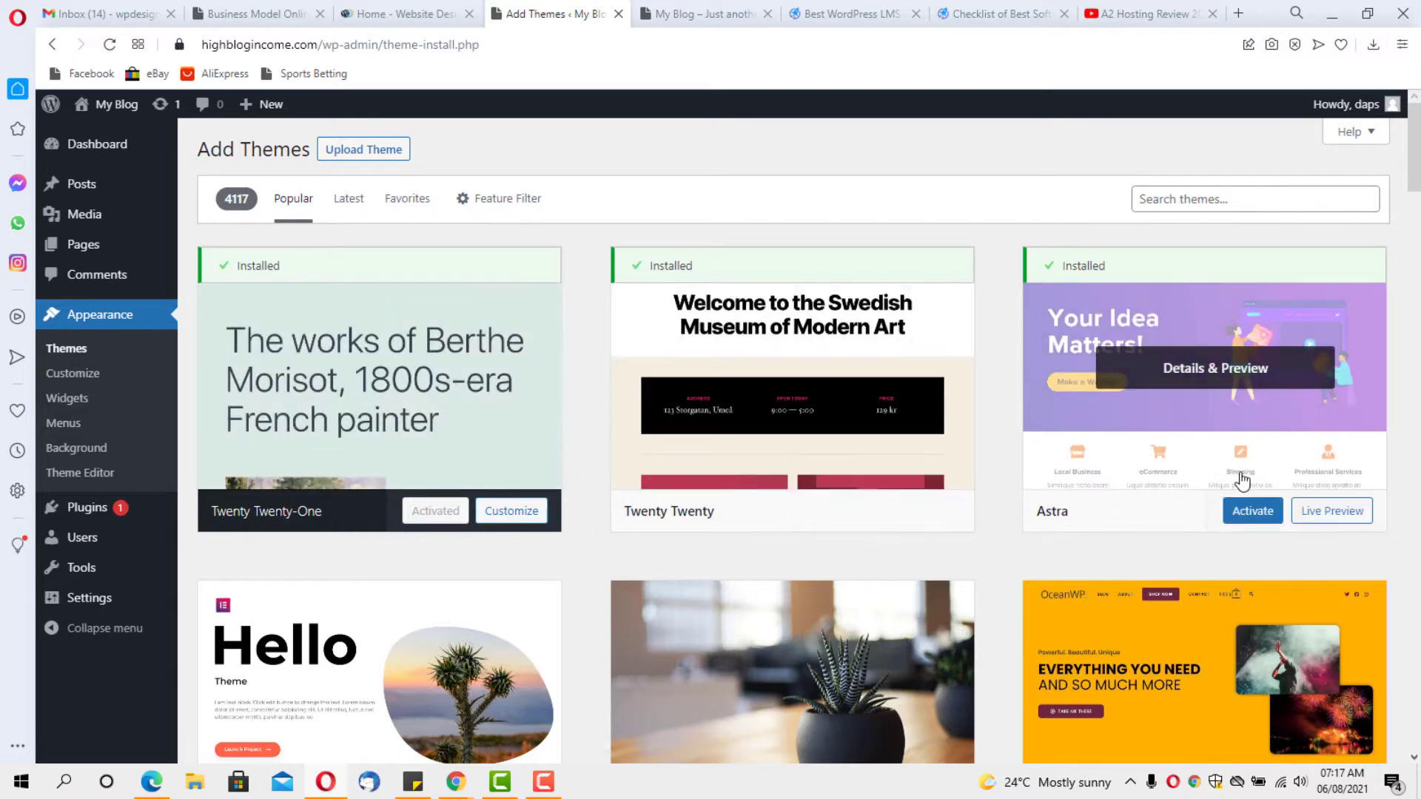
{"action": "left_click", "coordinate": [1248, 512]}
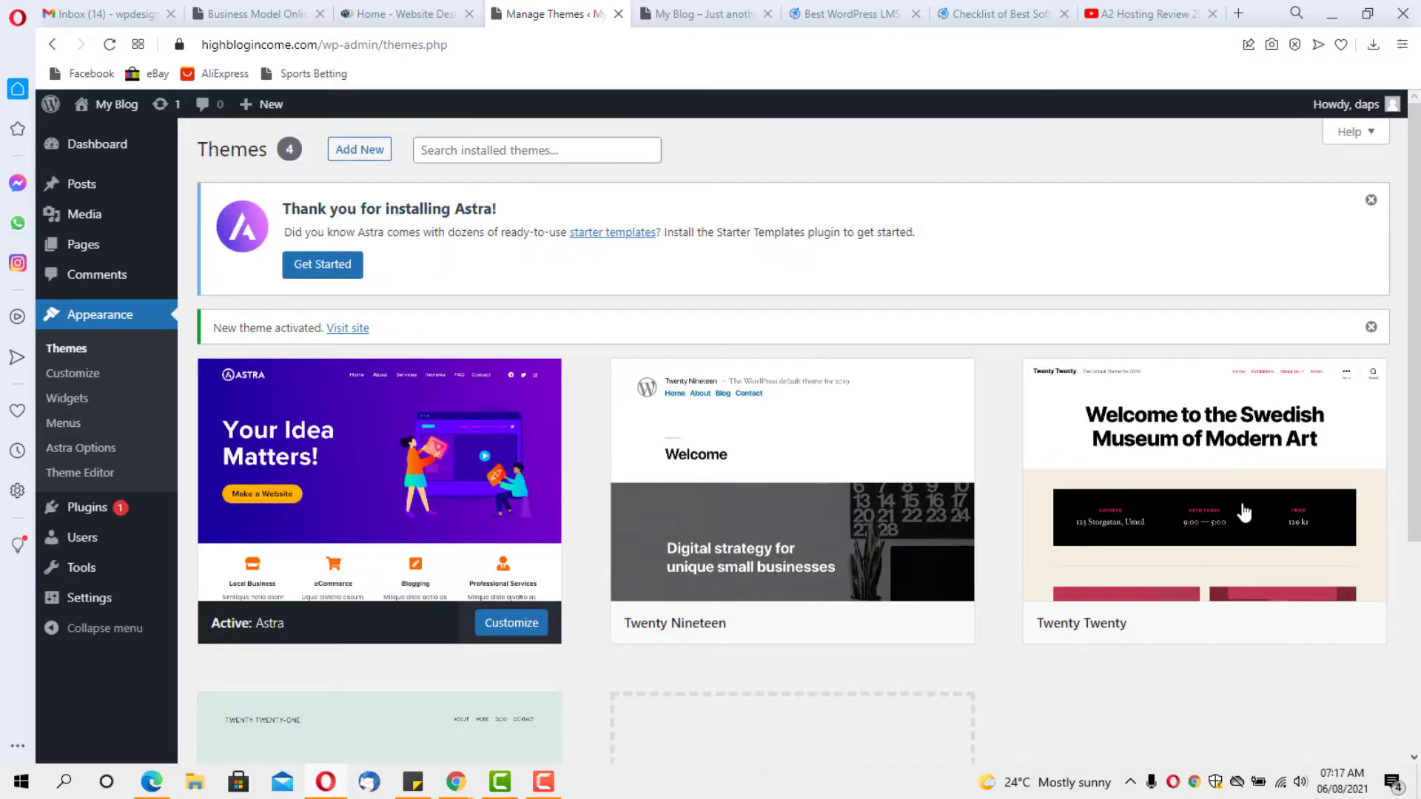
{"action": "mouse_move", "coordinate": [1237, 515]}
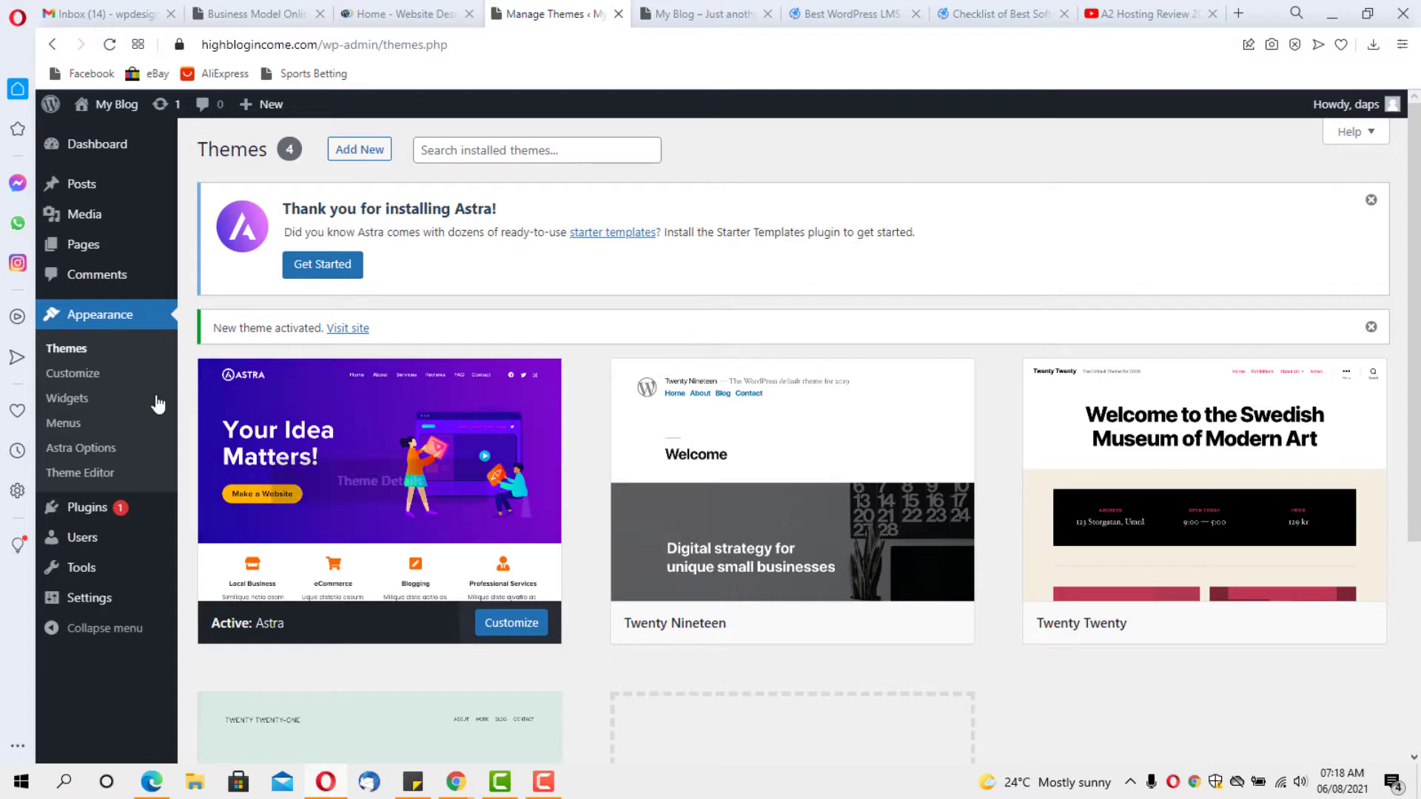
Activate the Starter Templates plugin under Installed Plugins and open its template library
{"action": "mouse_move", "coordinate": [81, 521]}
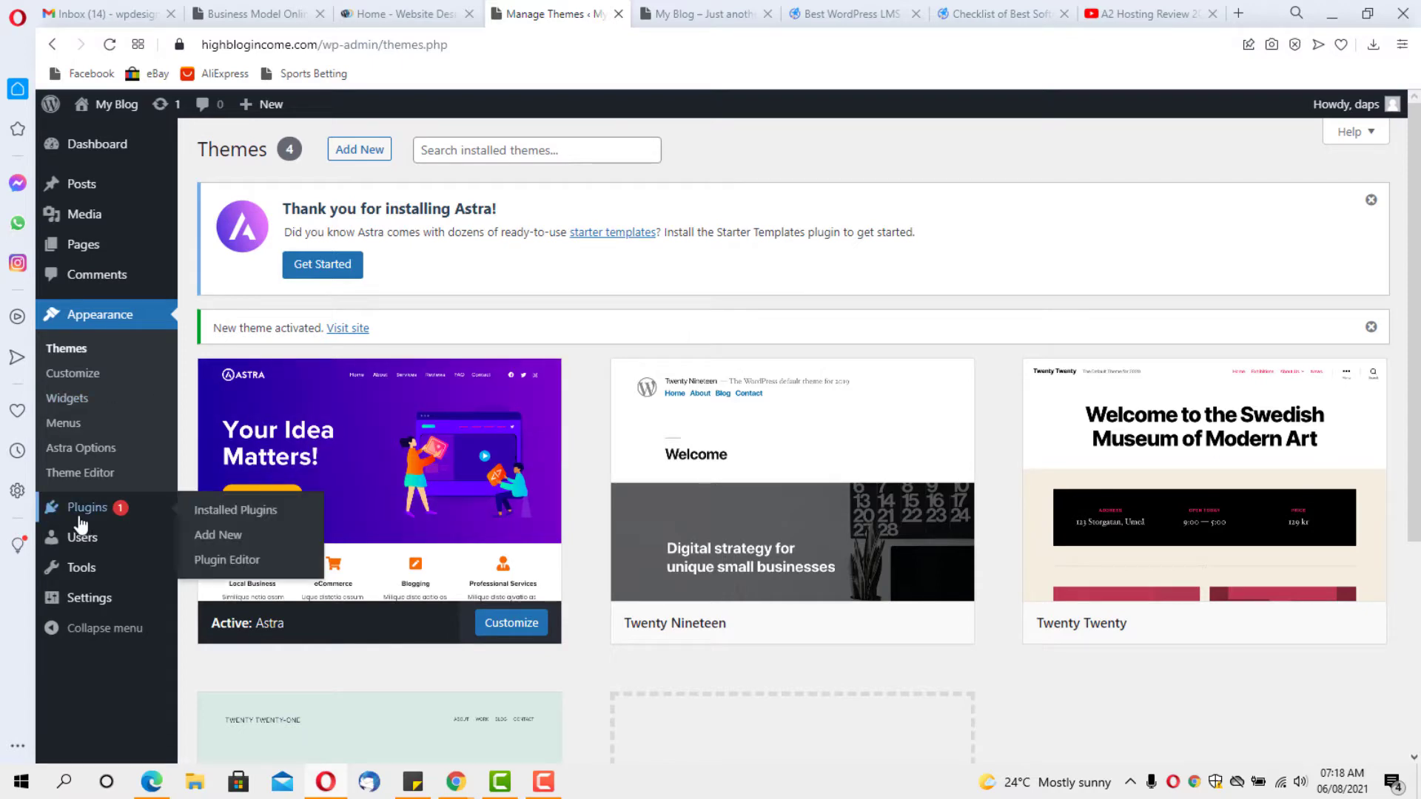
{"action": "left_click", "coordinate": [205, 514]}
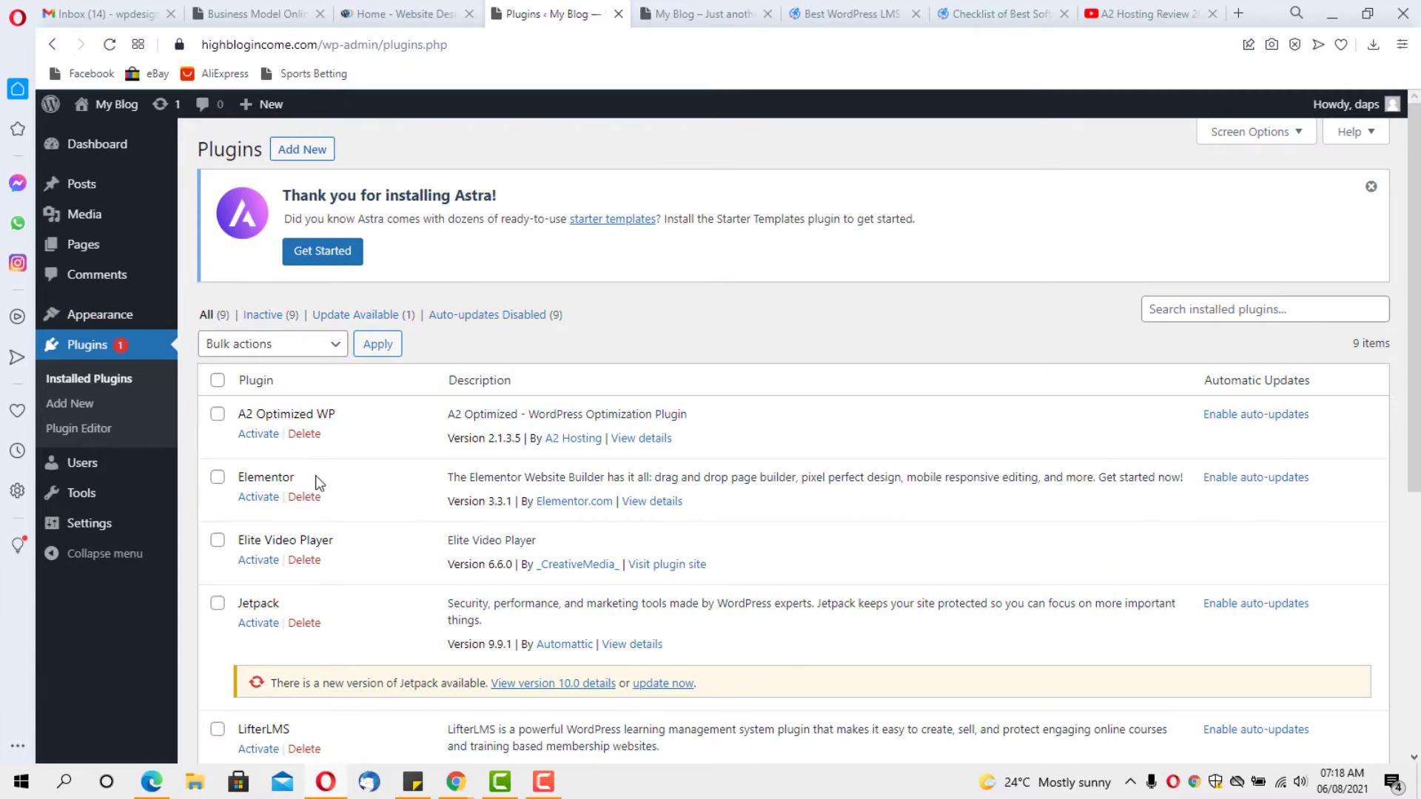
{"action": "scroll", "coordinate": [318, 482], "scroll_direction": "down", "scroll_amount": 5}
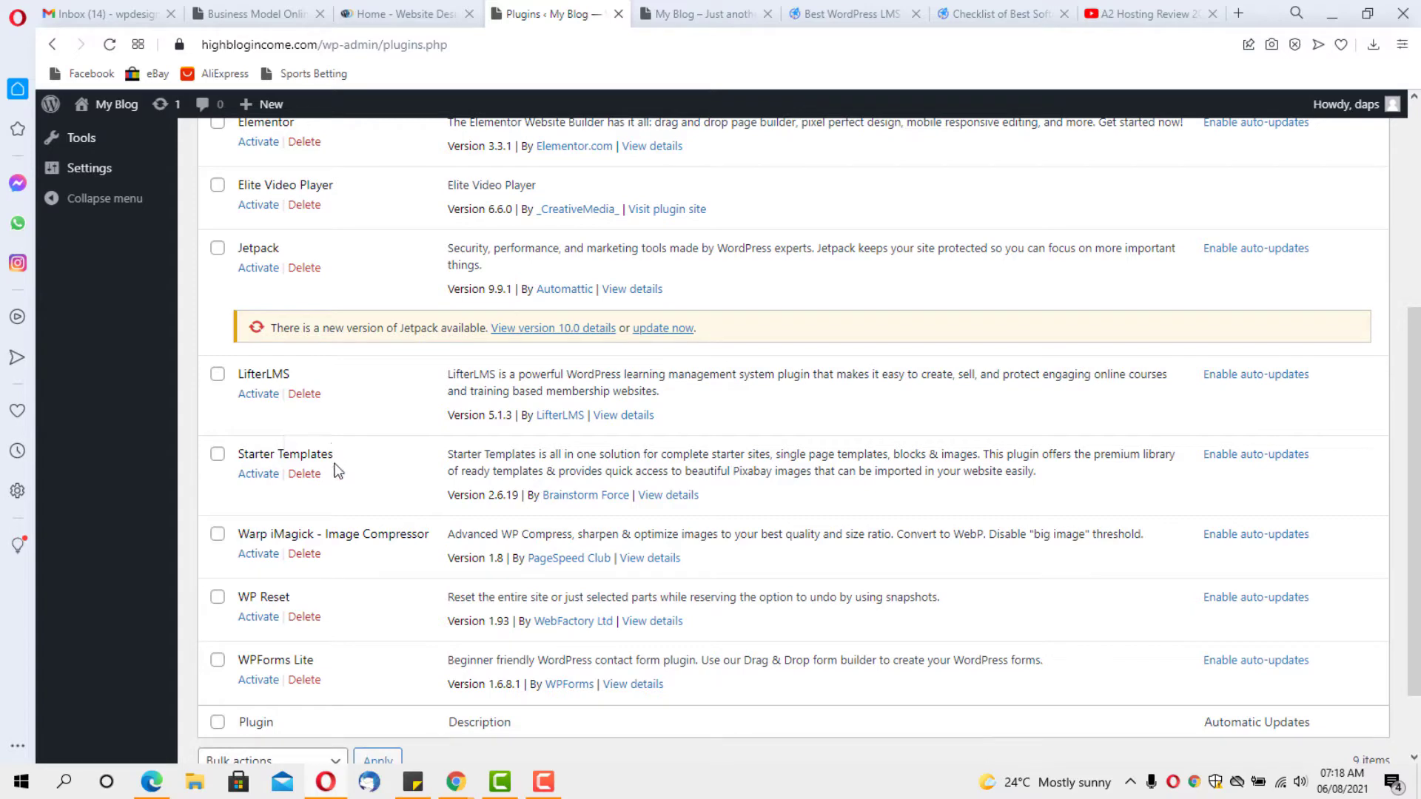
{"action": "left_click", "coordinate": [258, 475]}
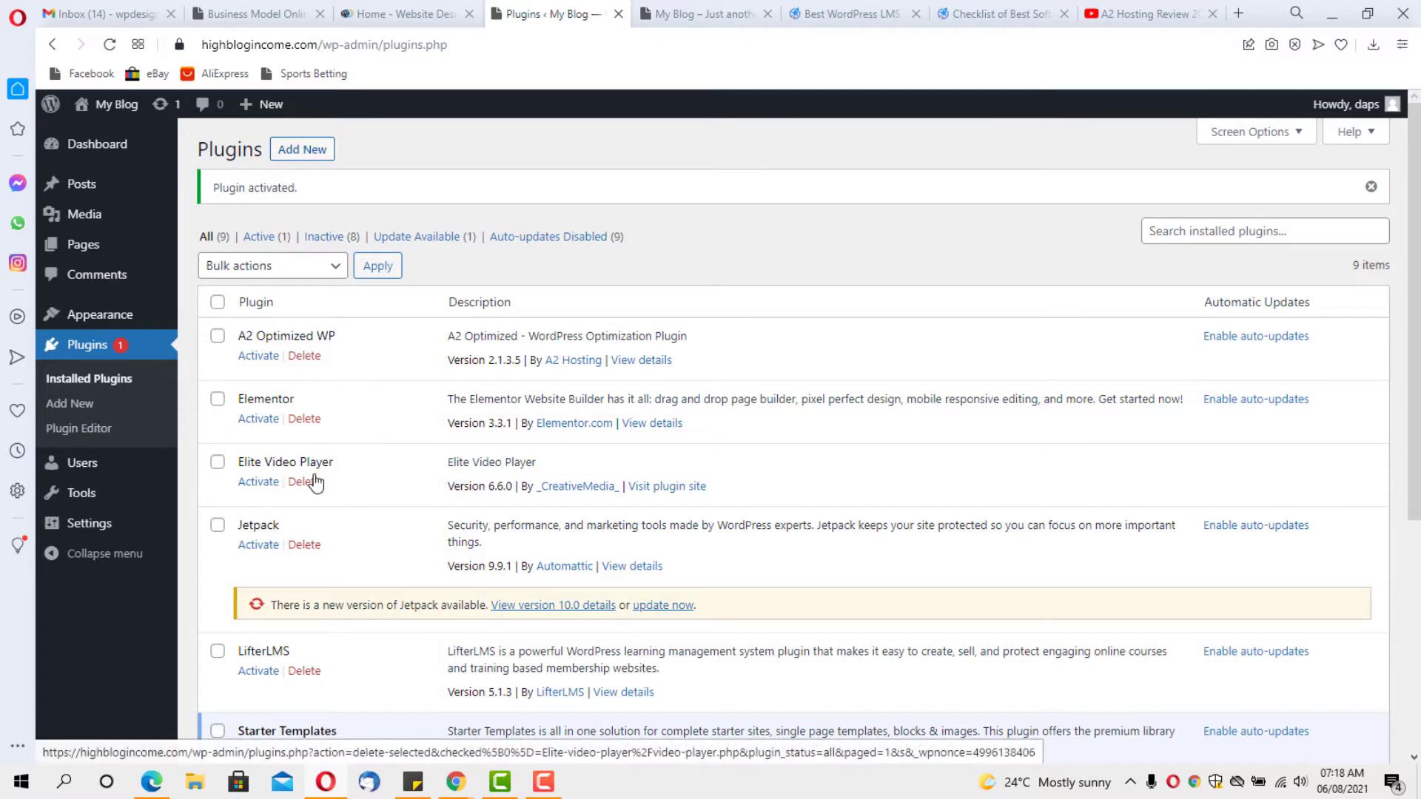
{"action": "scroll", "coordinate": [314, 477], "scroll_direction": "down", "scroll_amount": 5}
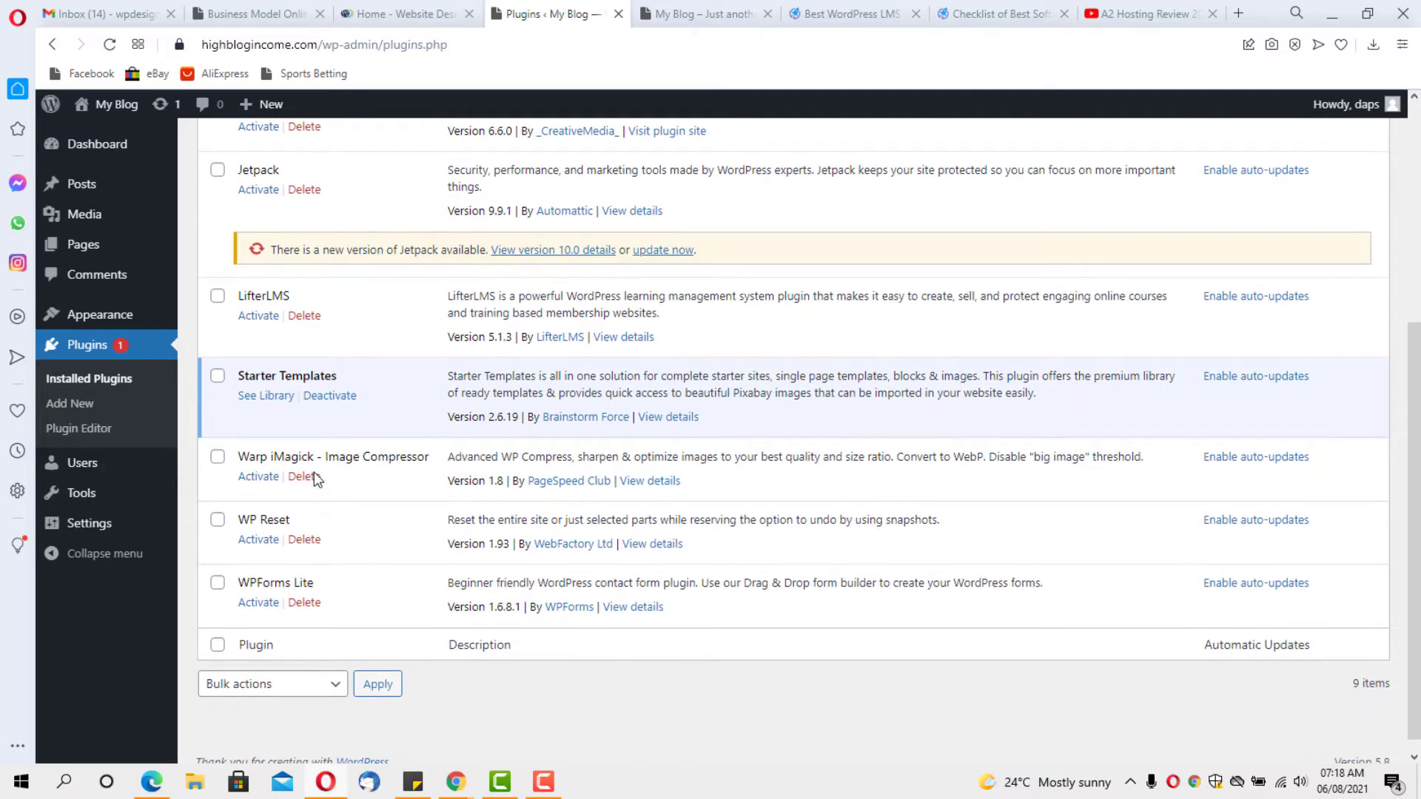
{"action": "left_click", "coordinate": [264, 398]}
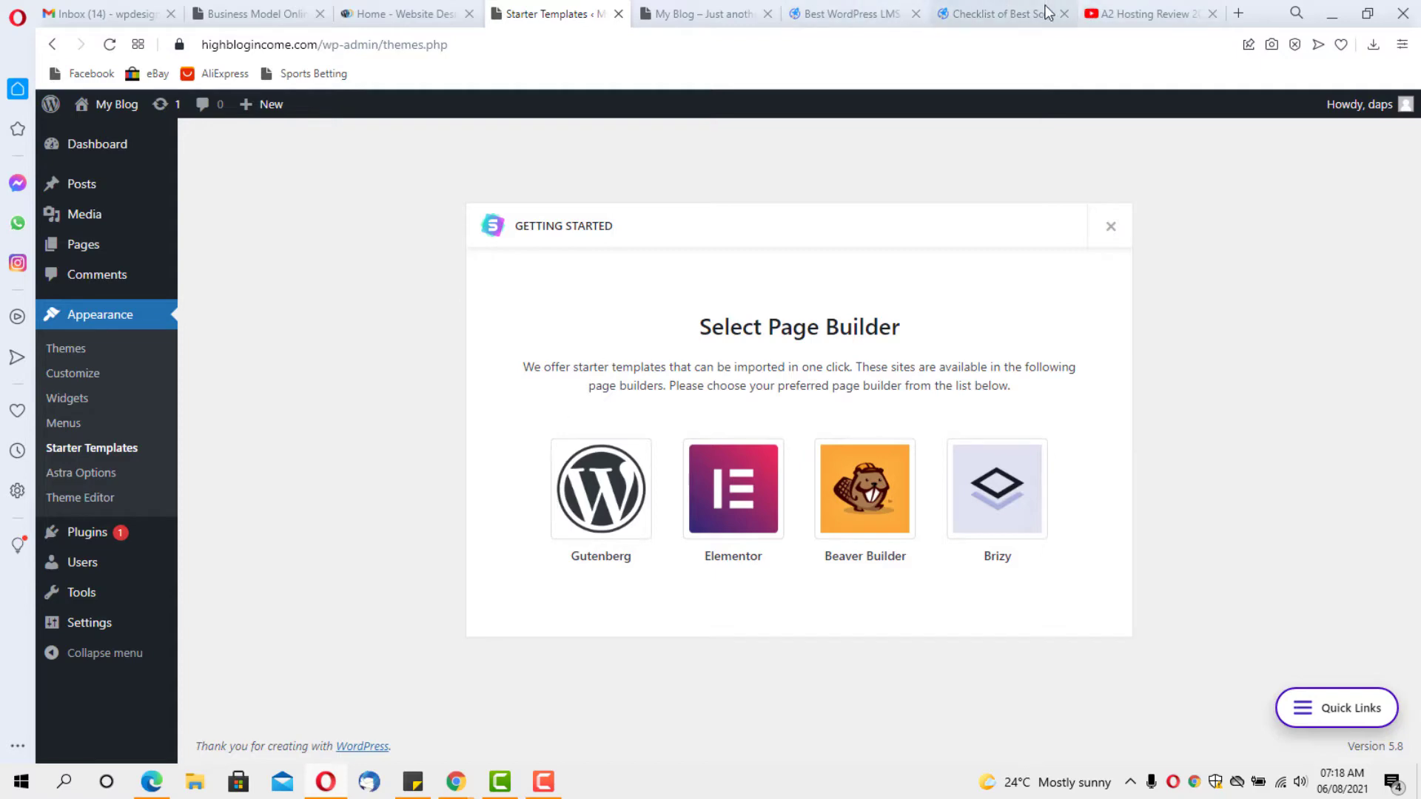
{"action": "left_click", "coordinate": [1015, 14]}
{"action": "scroll", "coordinate": [827, 382], "scroll_direction": "down", "scroll_amount": 15}
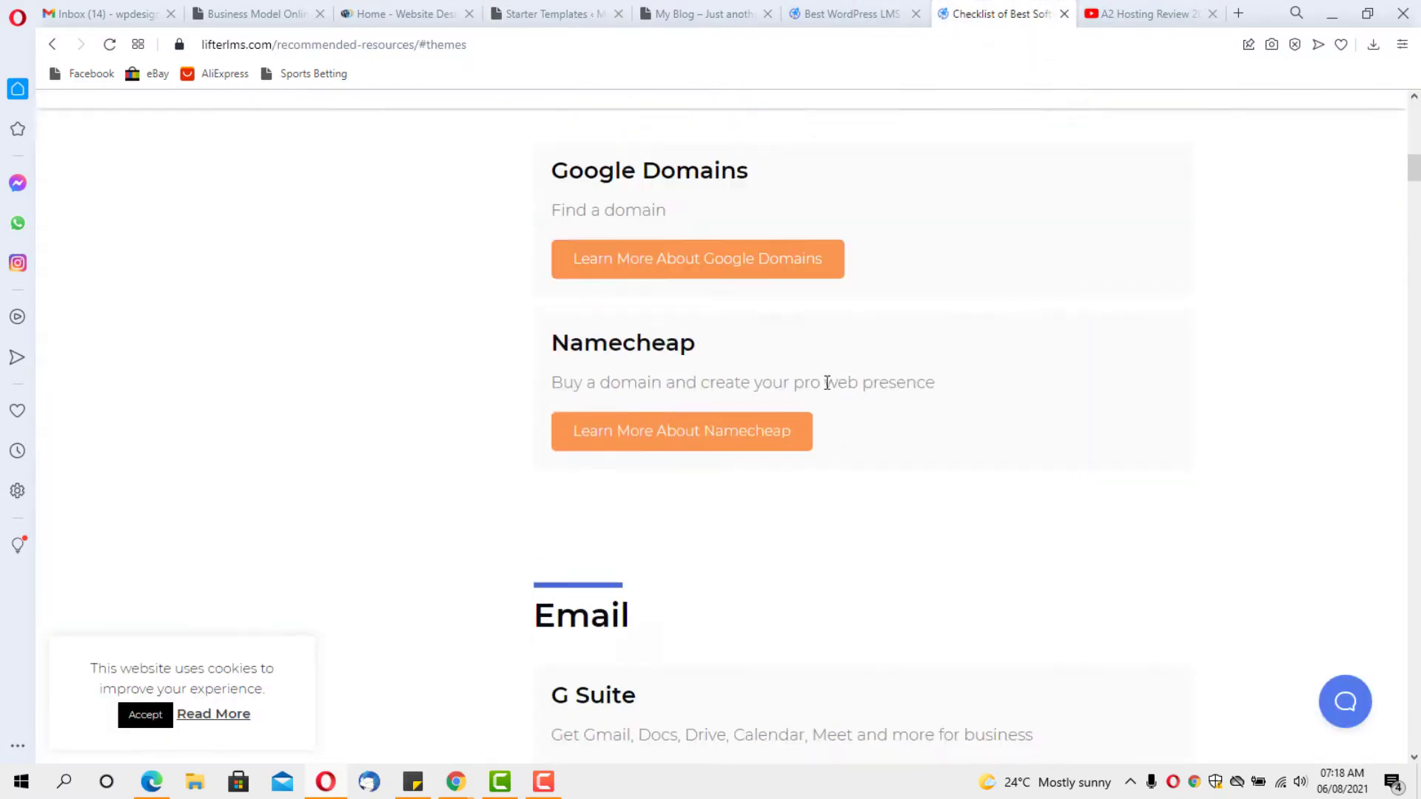
{"action": "scroll", "coordinate": [829, 385], "scroll_direction": "down", "scroll_amount": 15}
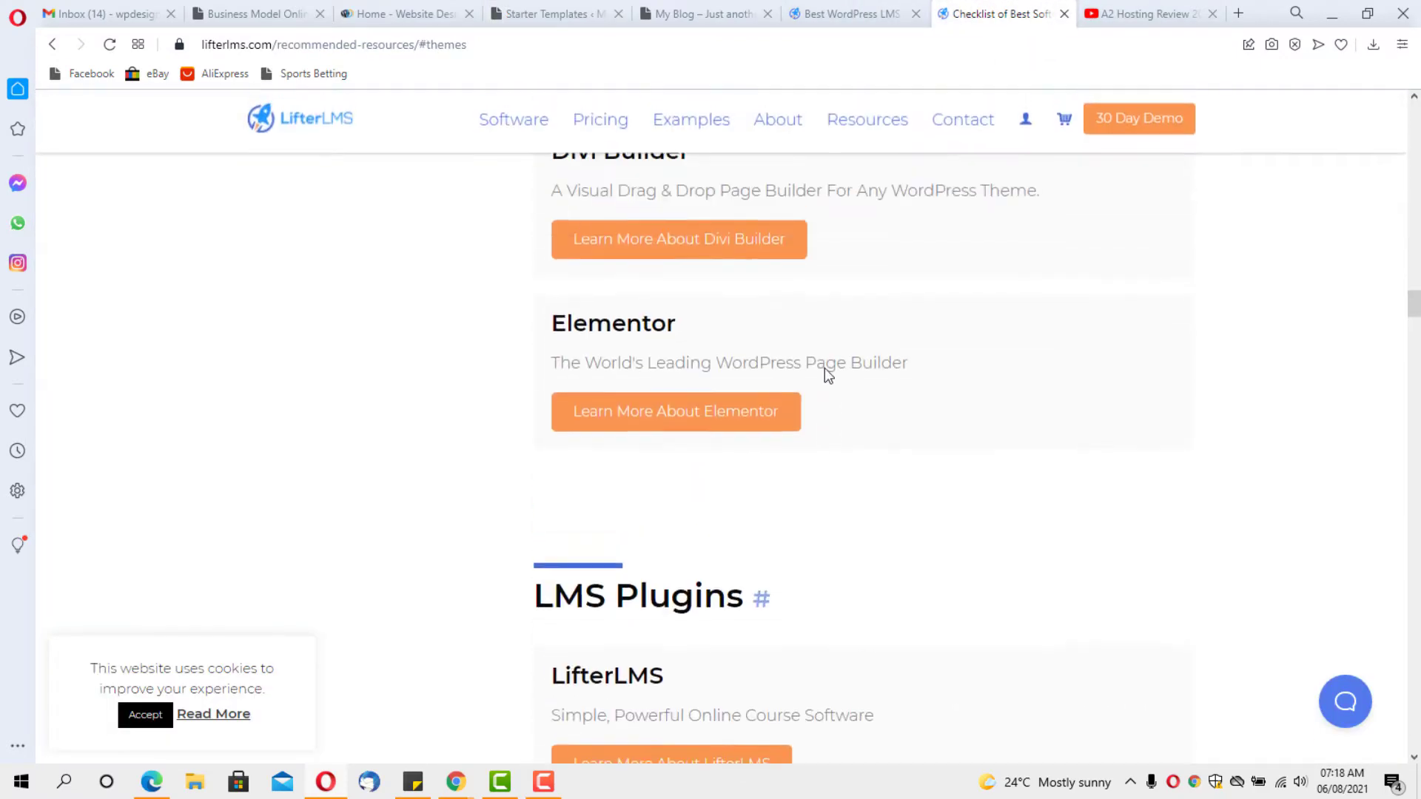
{"action": "scroll", "coordinate": [825, 370], "scroll_direction": "up", "scroll_amount": 1}
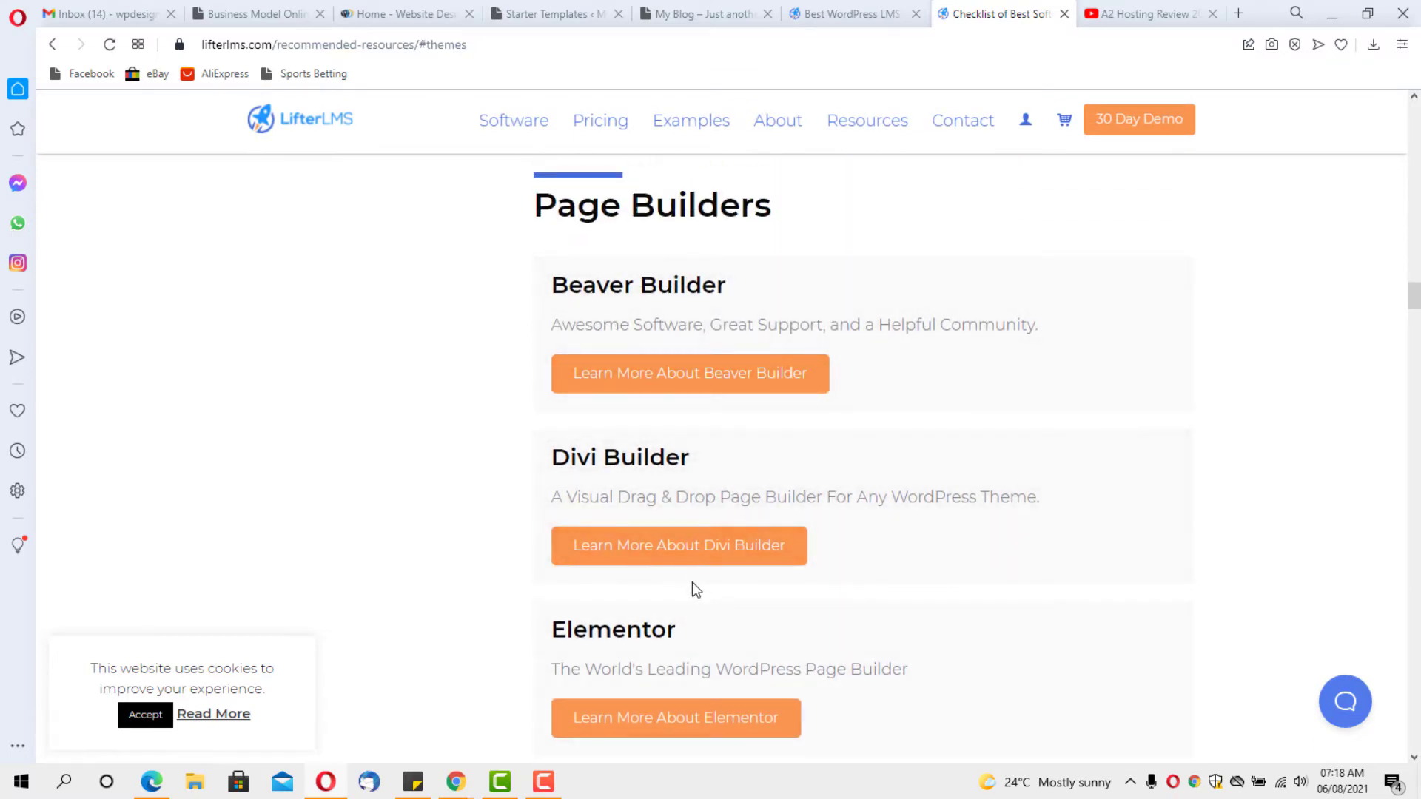
{"action": "scroll", "coordinate": [714, 560], "scroll_direction": "up", "scroll_amount": 2}
{"action": "scroll", "coordinate": [714, 560], "scroll_direction": "down", "scroll_amount": 8}
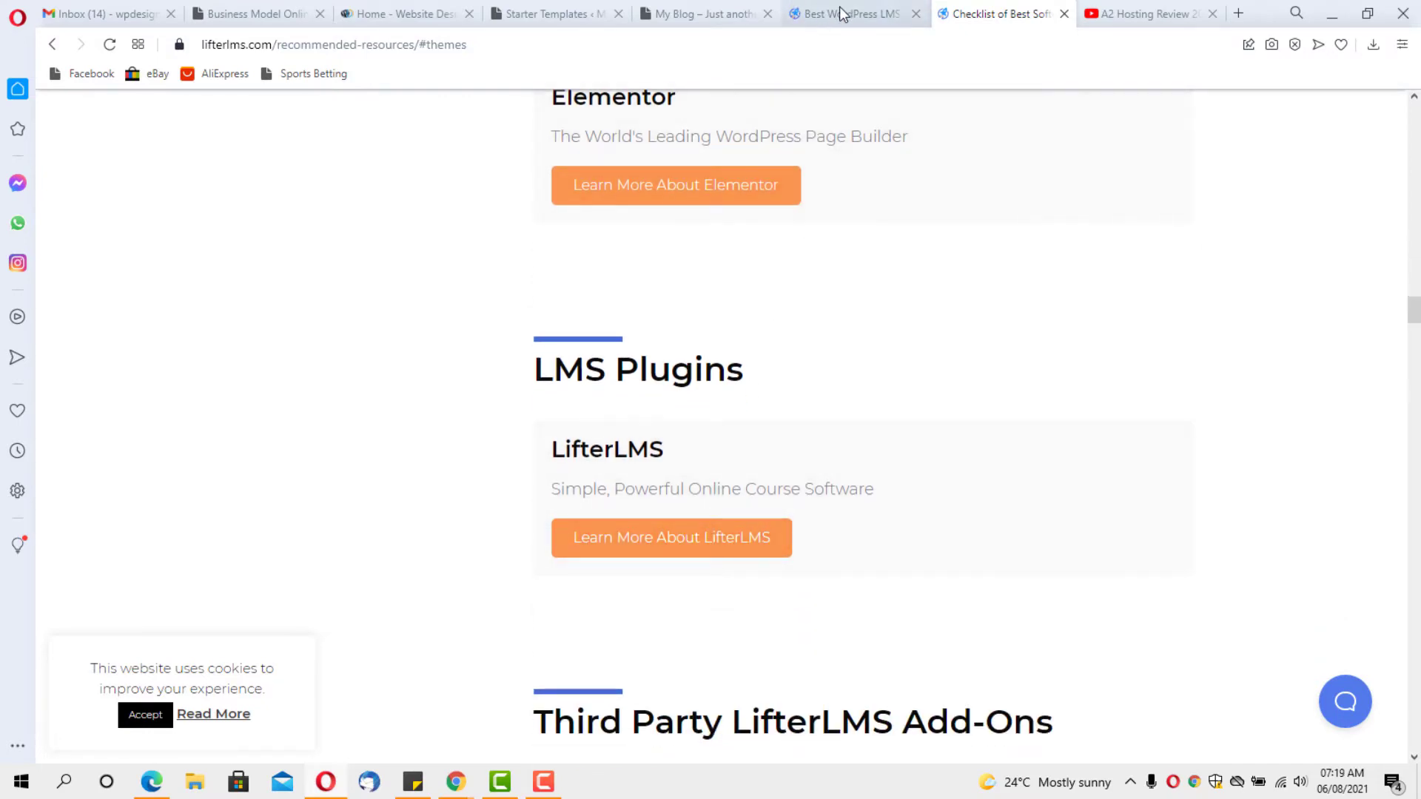
{"action": "left_click", "coordinate": [564, 16]}
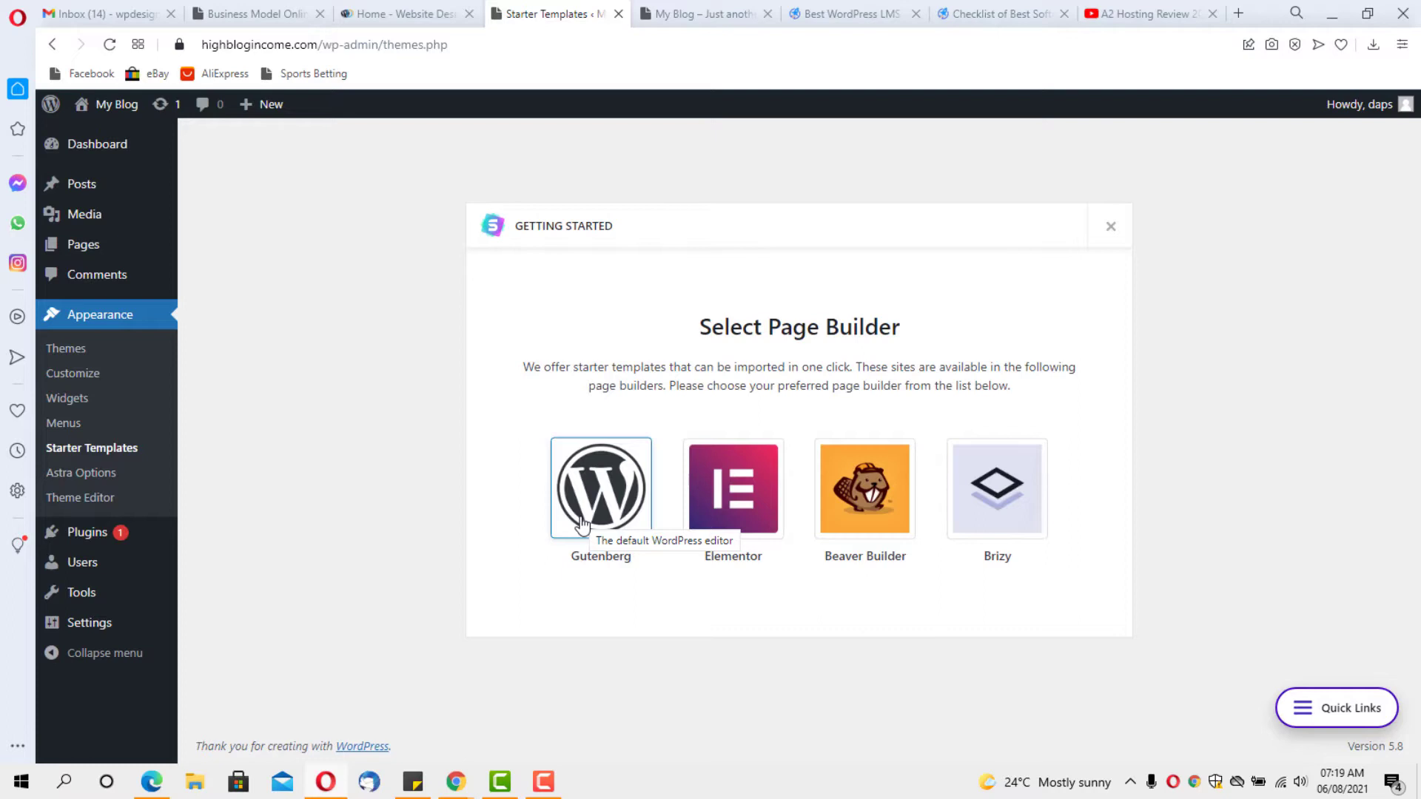
Choose Gutenberg as page builder, filter templates to Free, and open the Creative Podcaster template
{"action": "left_click", "coordinate": [589, 494]}
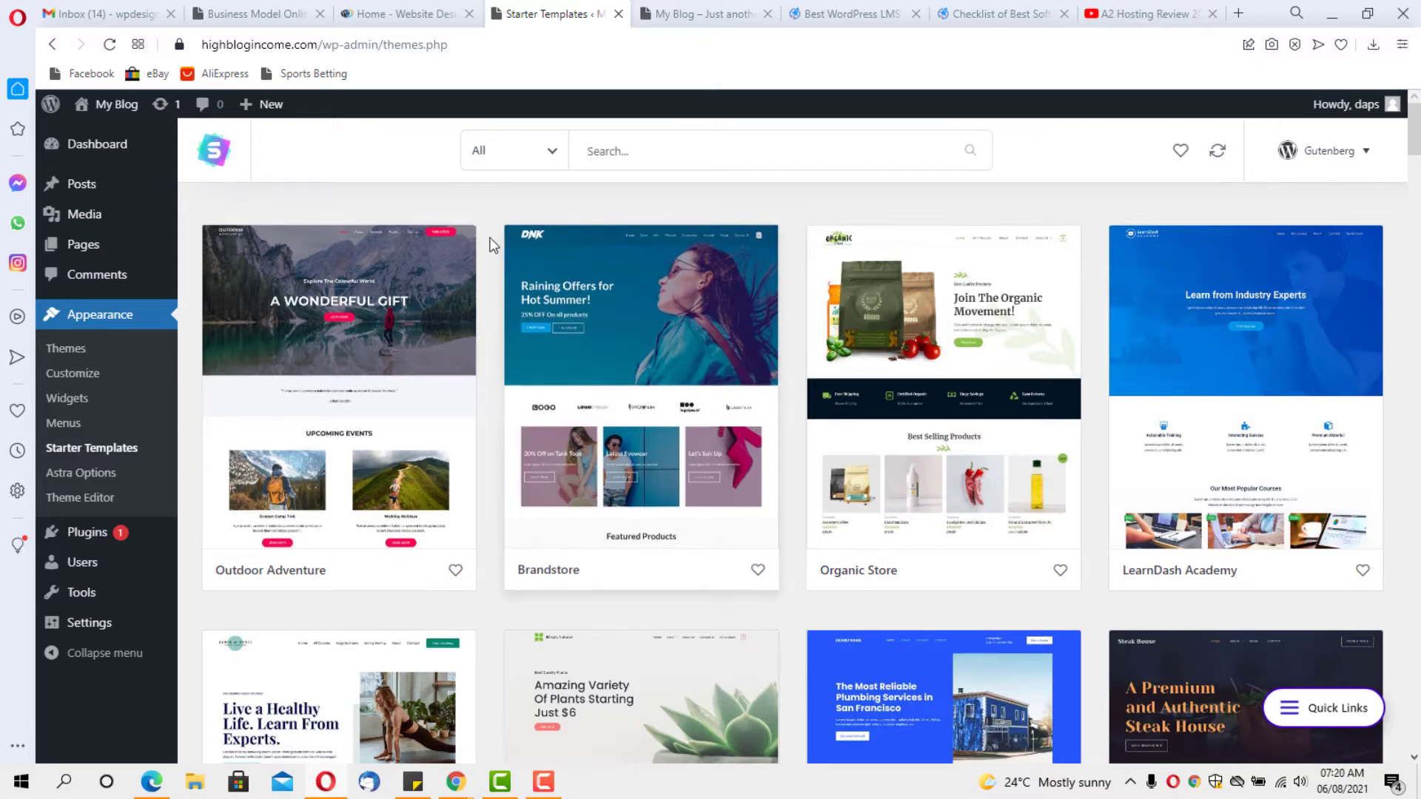
{"action": "left_click", "coordinate": [549, 159]}
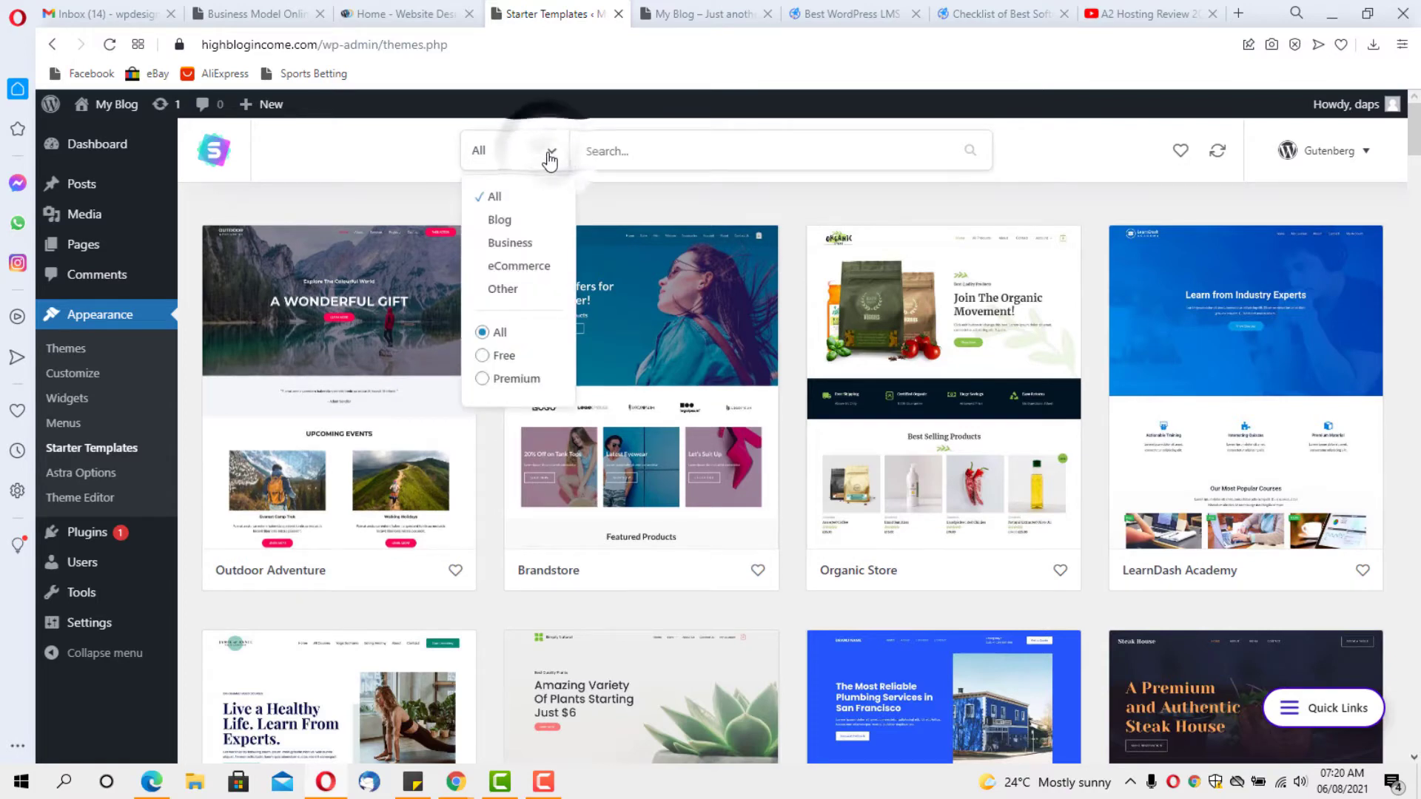
{"action": "left_click", "coordinate": [485, 355]}
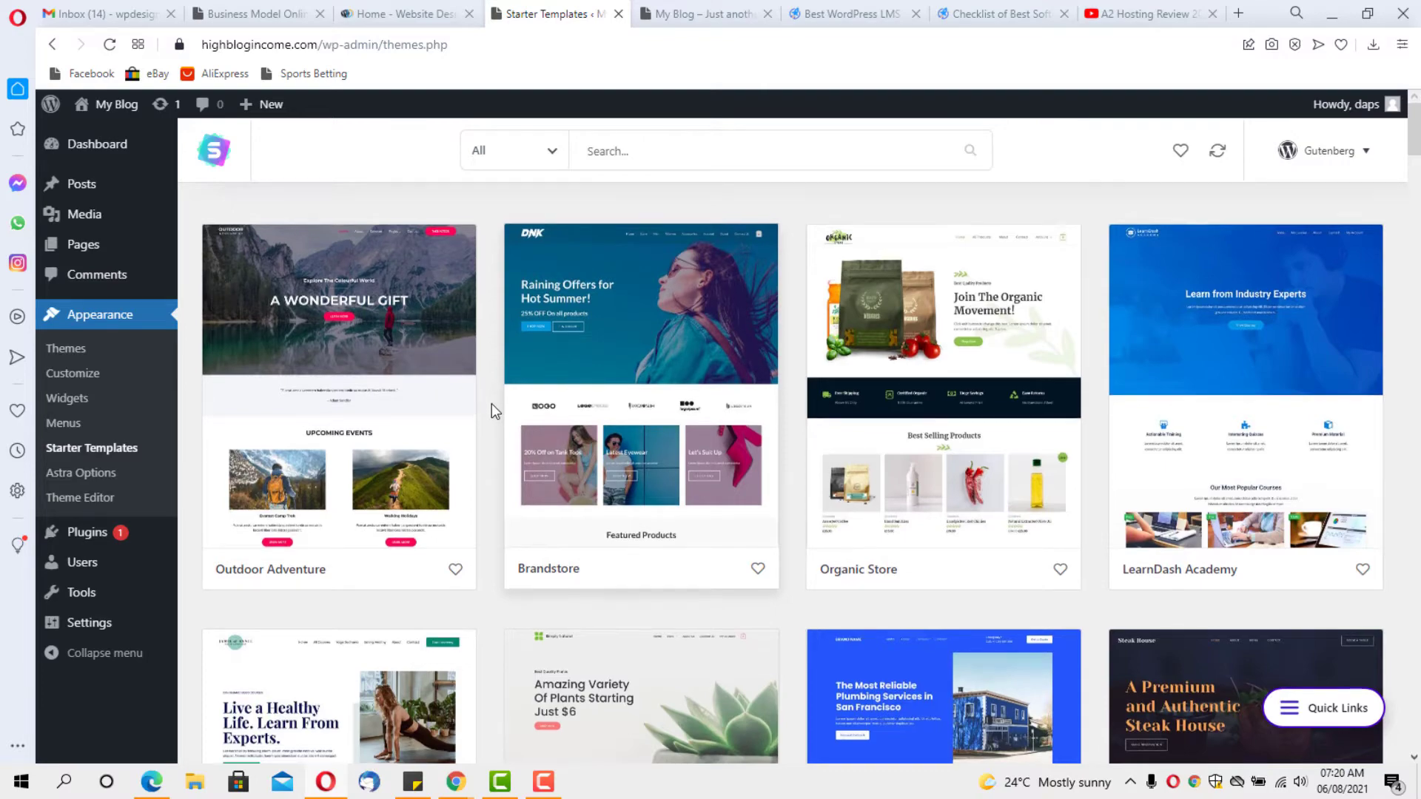
{"action": "scroll", "coordinate": [491, 403], "scroll_direction": "down", "scroll_amount": 5}
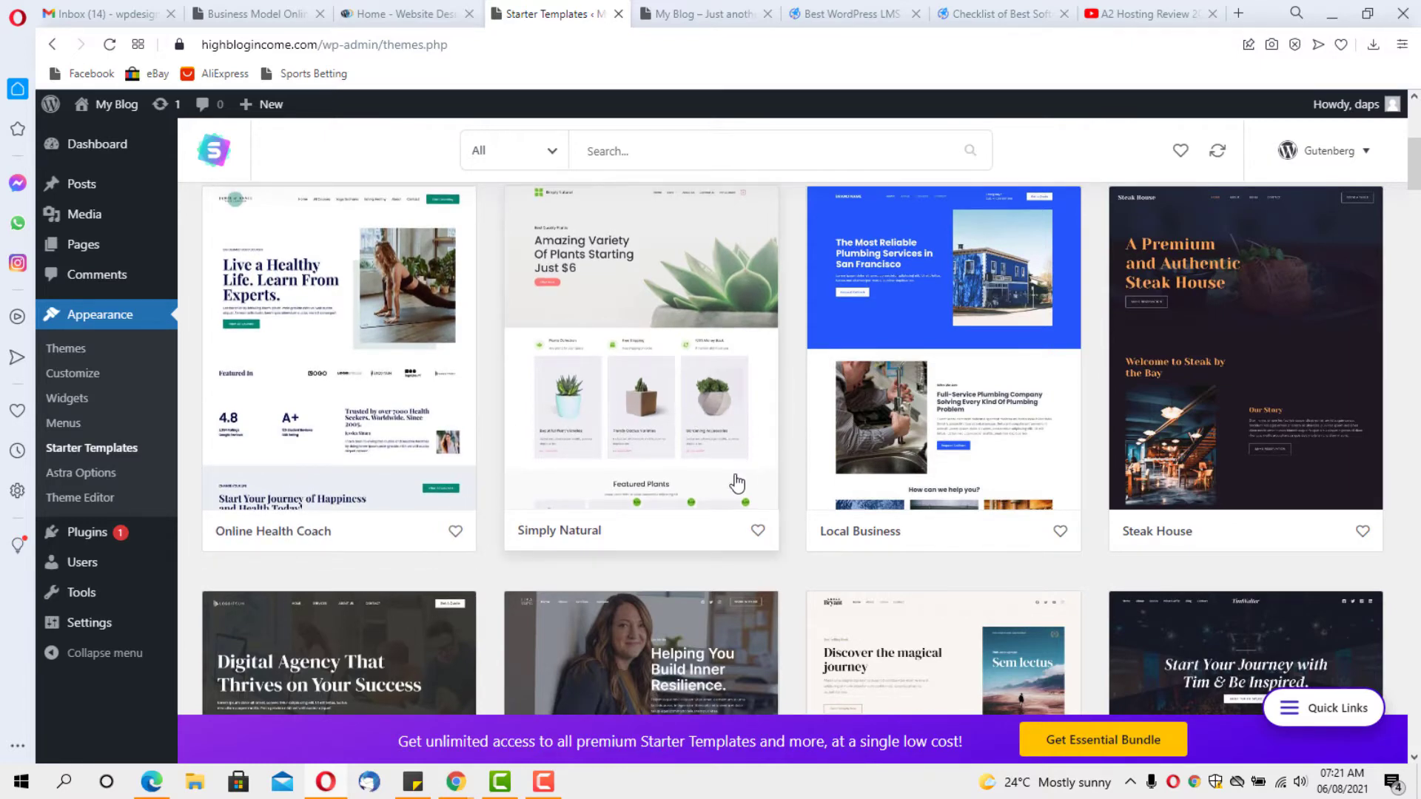
{"action": "scroll", "coordinate": [488, 506], "scroll_direction": "down", "scroll_amount": 4}
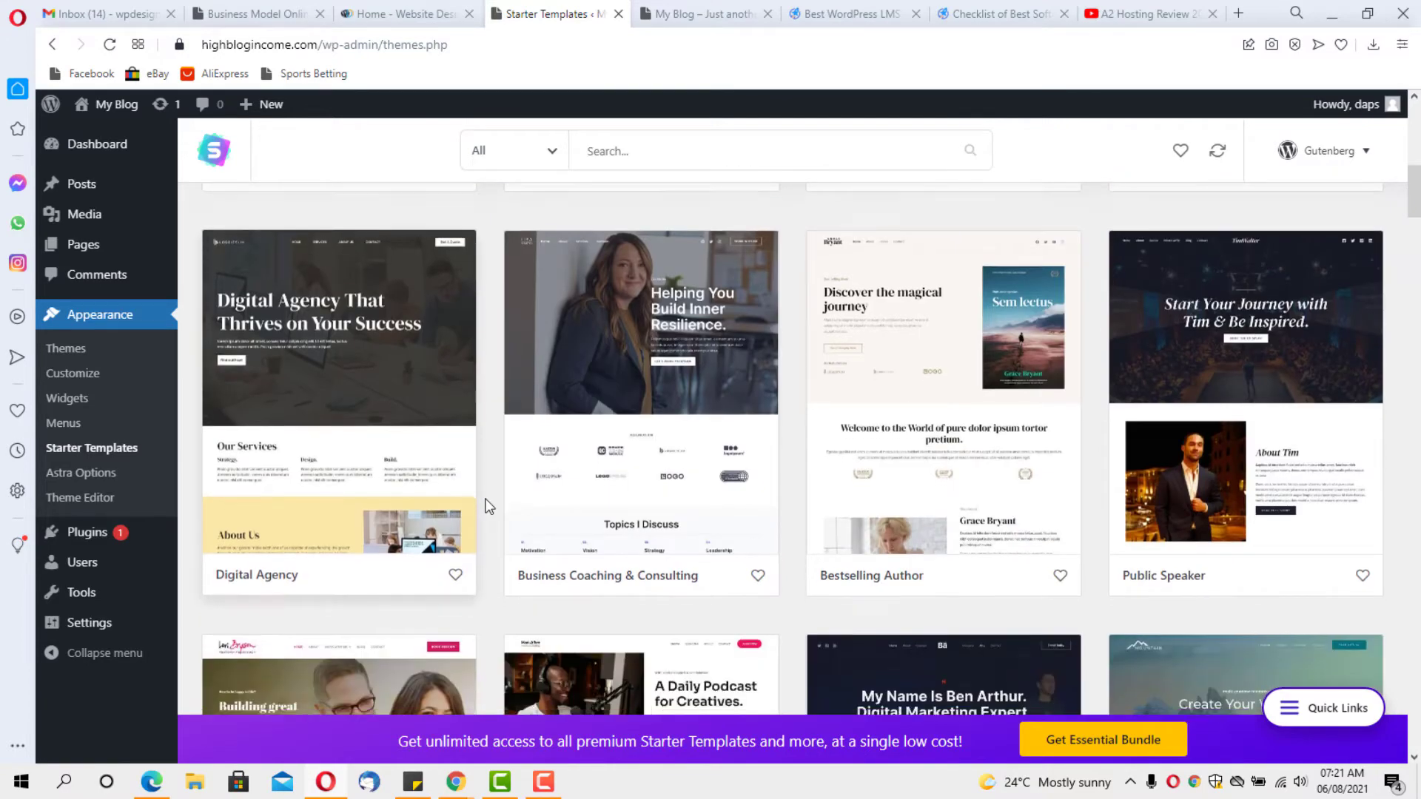
{"action": "scroll", "coordinate": [488, 506], "scroll_direction": "down", "scroll_amount": 5}
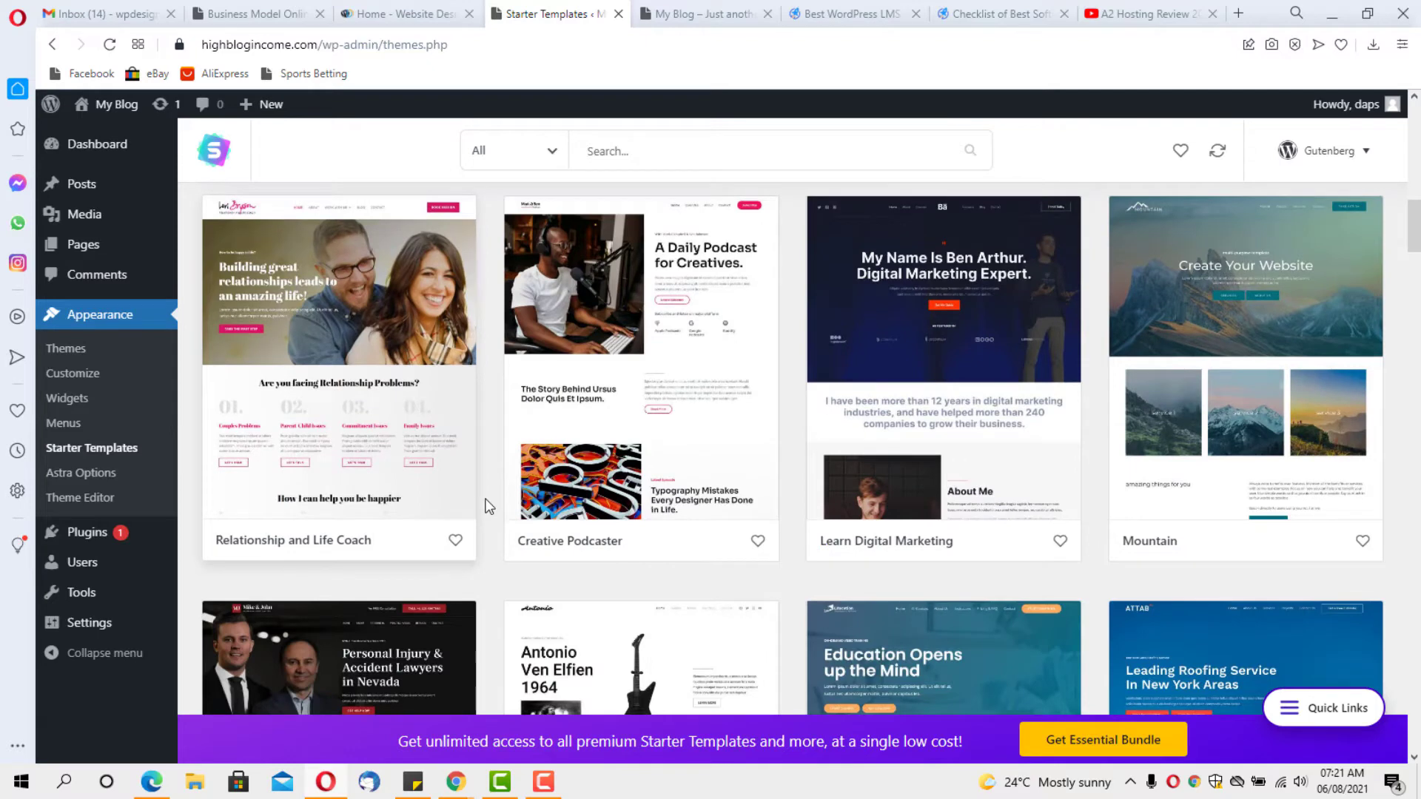
{"action": "left_click", "coordinate": [669, 402]}
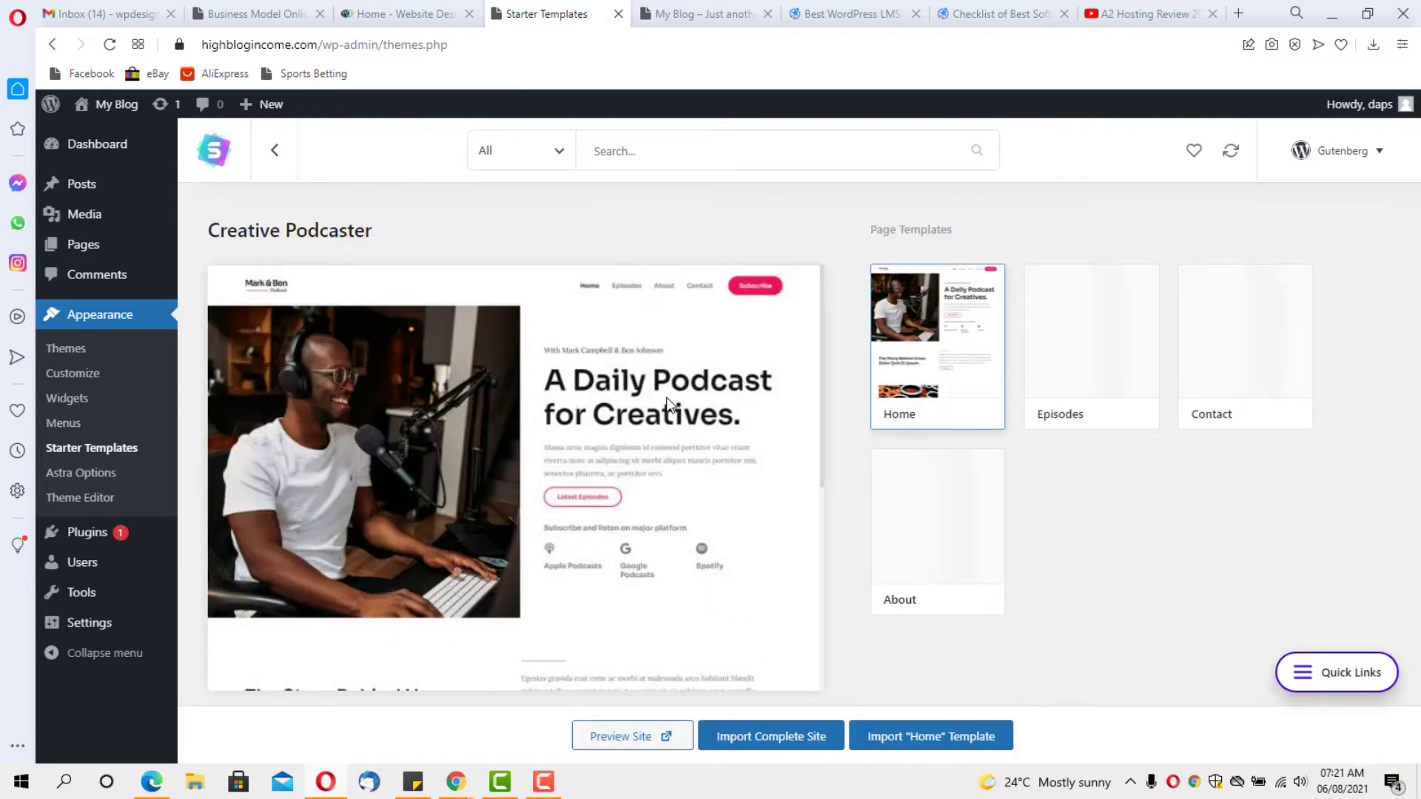
{"action": "scroll", "coordinate": [721, 401], "scroll_direction": "down", "scroll_amount": 5}
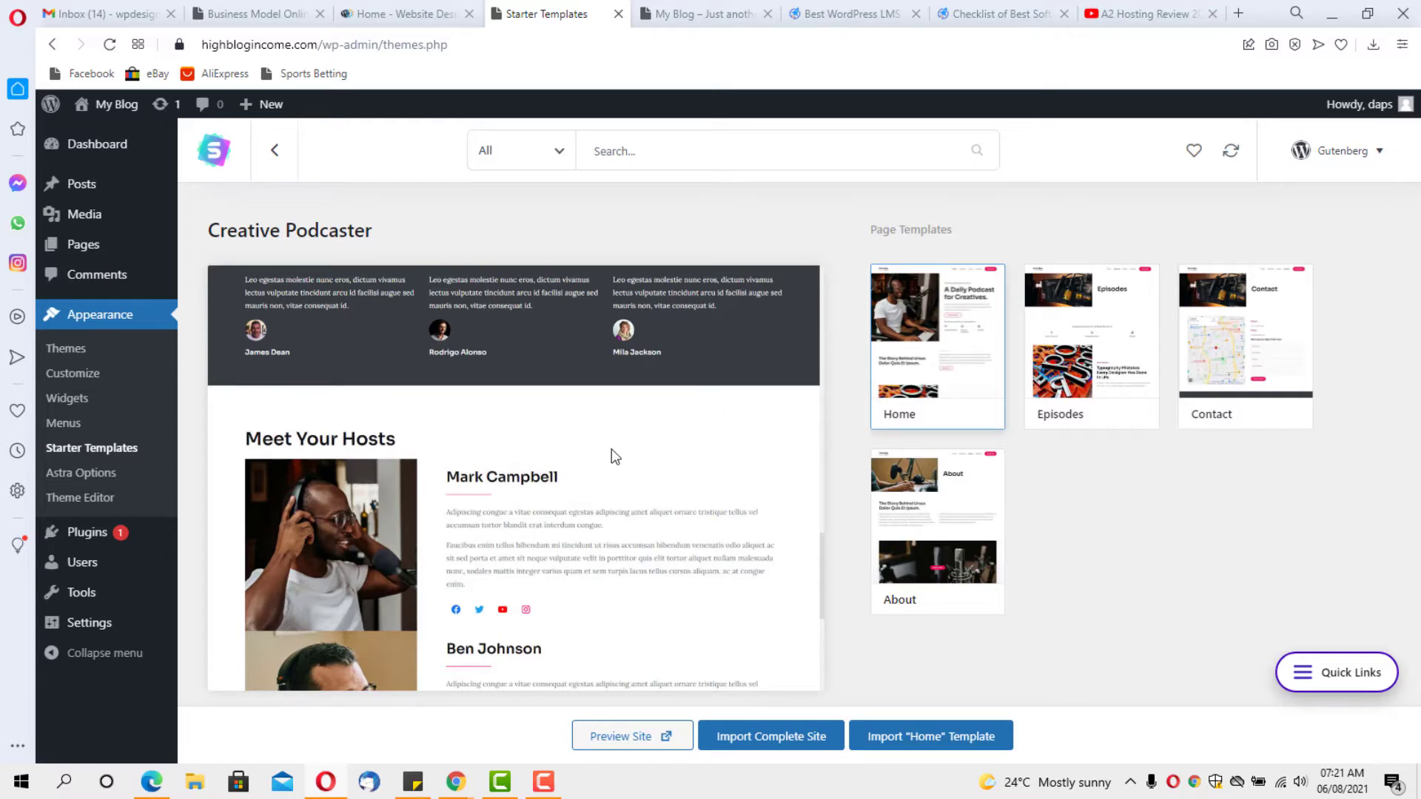
{"action": "scroll", "coordinate": [611, 449], "scroll_direction": "down", "scroll_amount": 3}
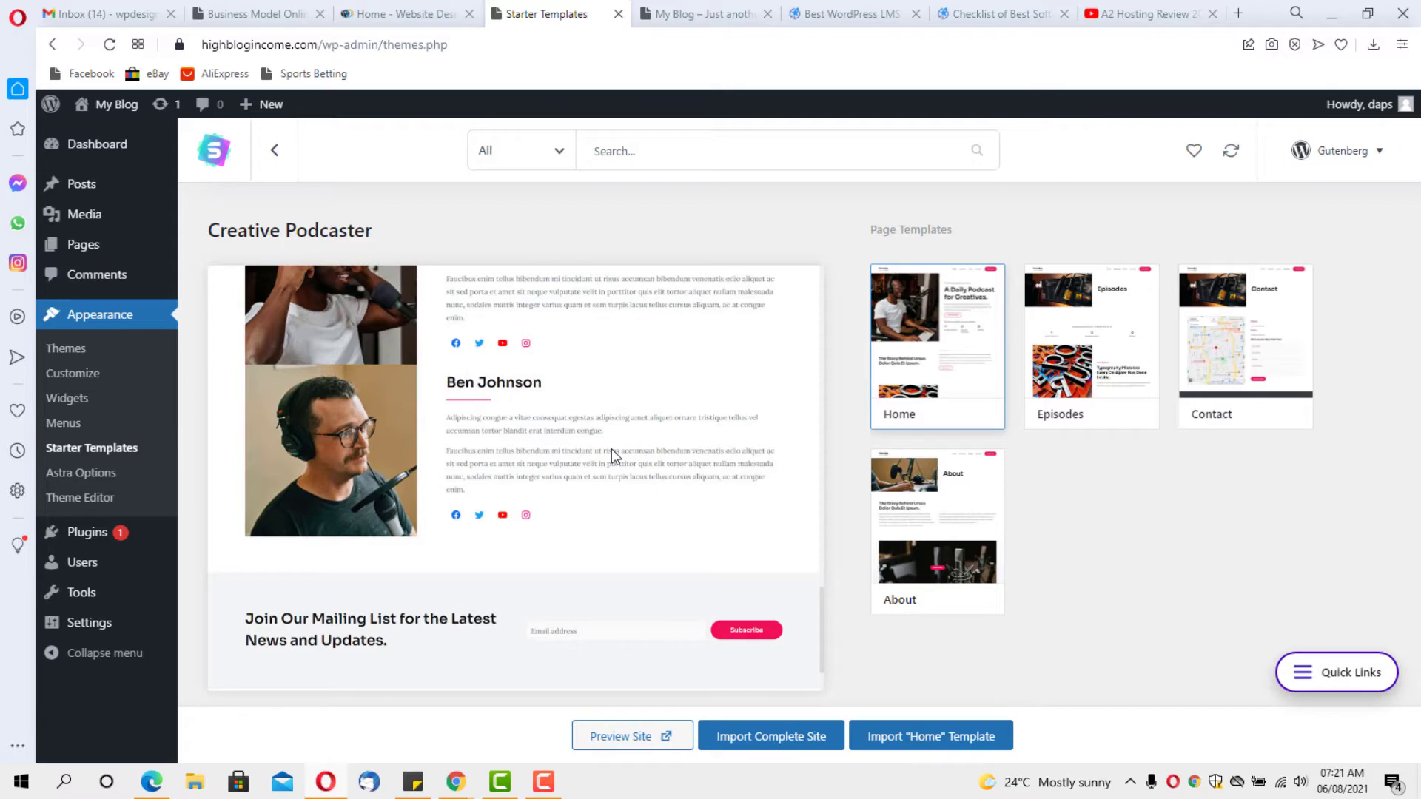
{"action": "scroll", "coordinate": [611, 446], "scroll_direction": "up", "scroll_amount": 10}
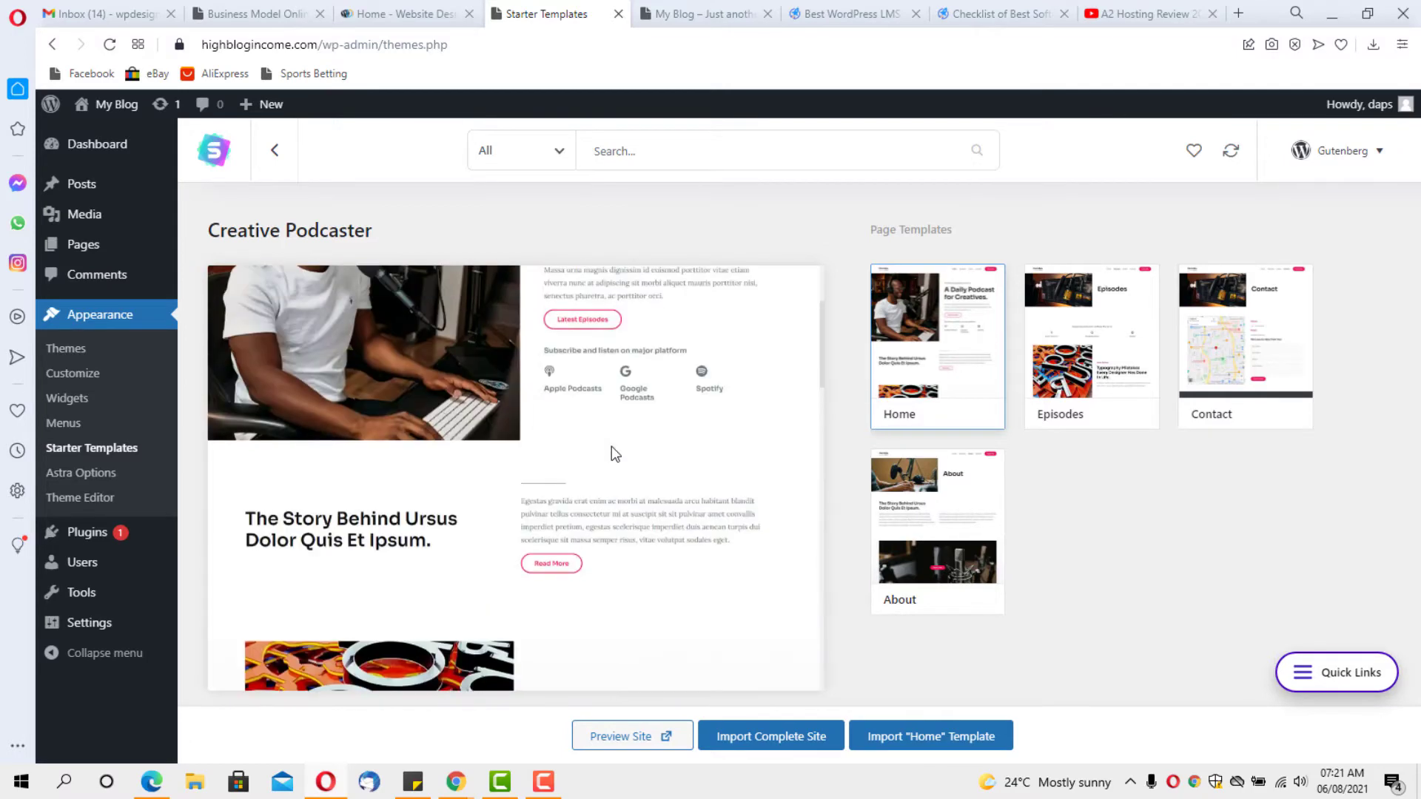
{"action": "scroll", "coordinate": [612, 453], "scroll_direction": "up", "scroll_amount": 2}
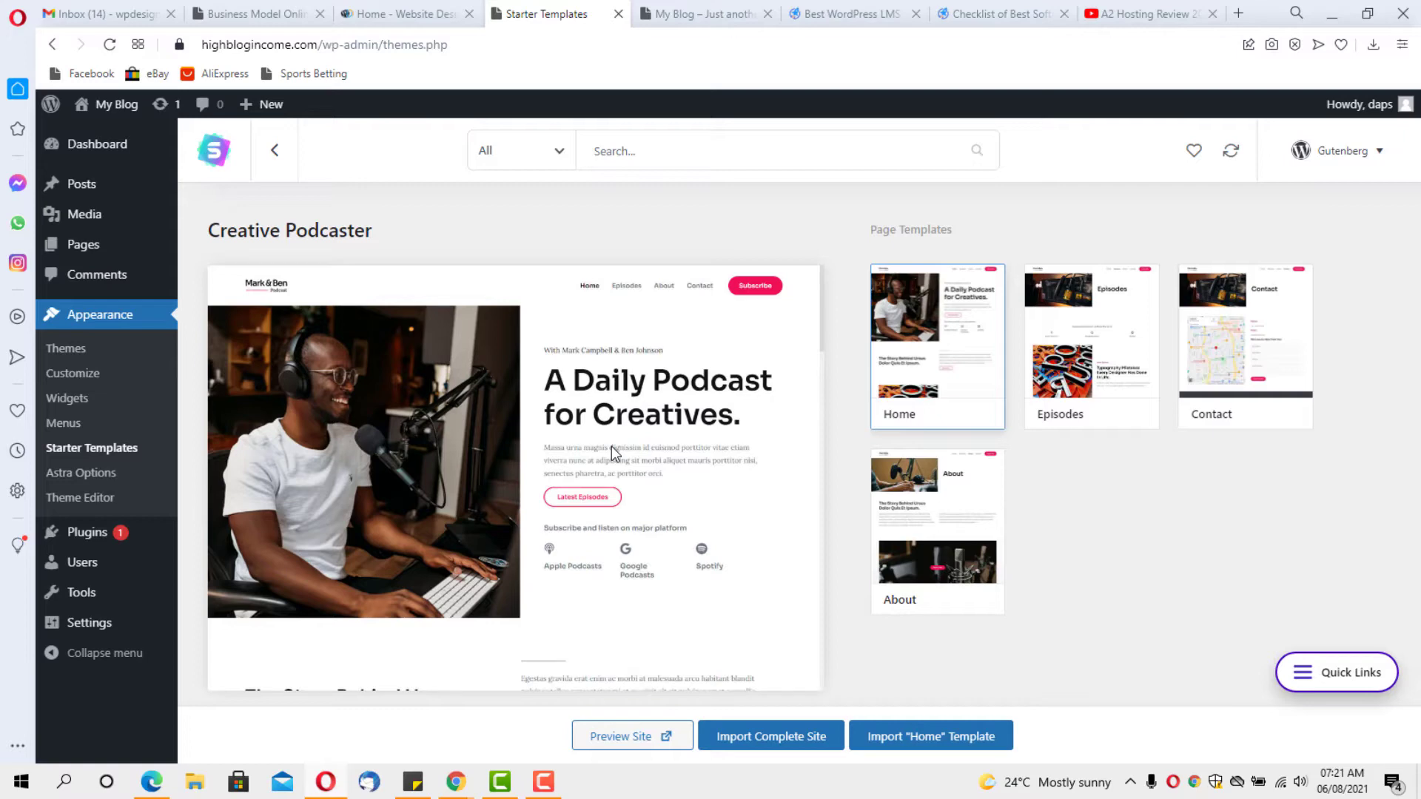
Import the complete Creative Podcaster site as an Expert building for Myself/My company, skipping the details step
{"action": "left_click", "coordinate": [780, 740]}
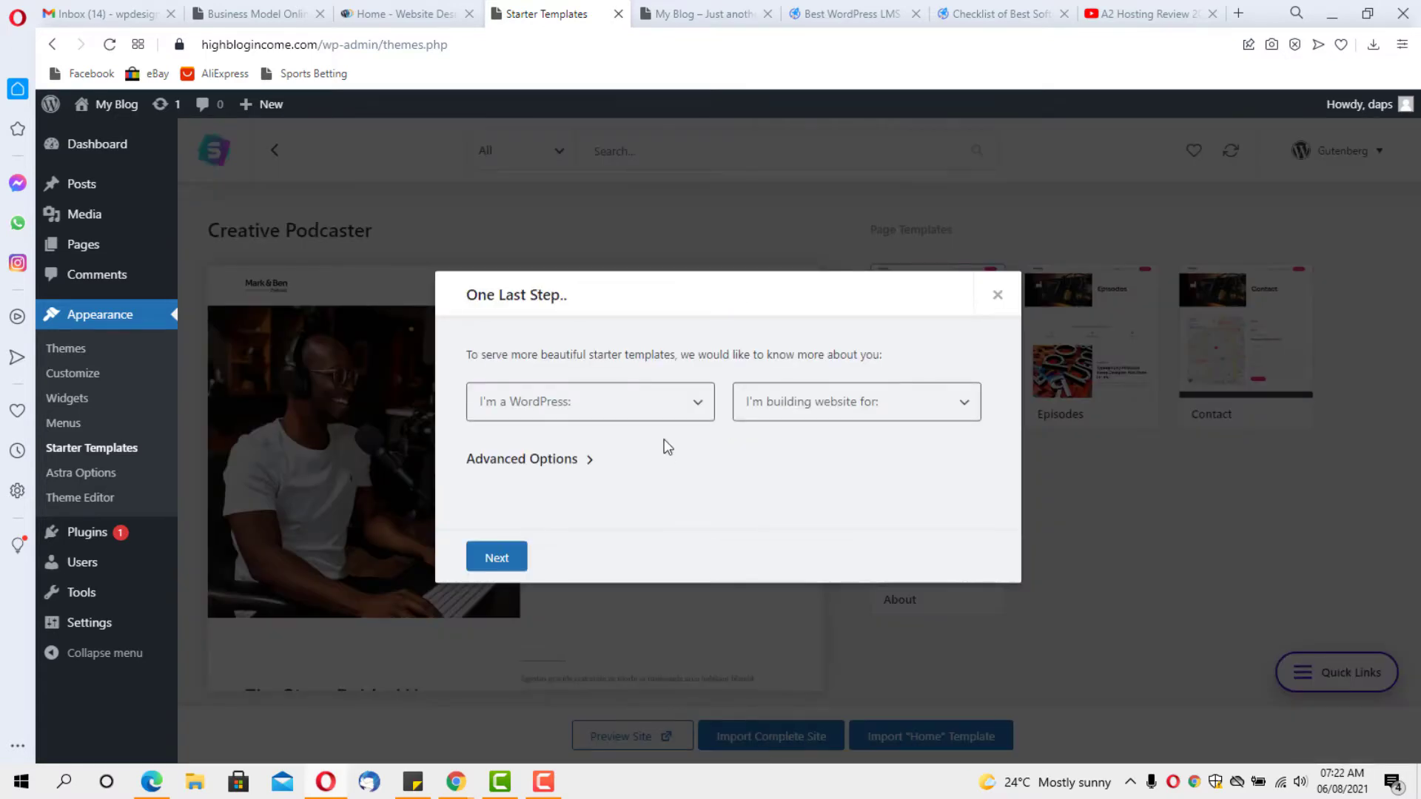
{"action": "left_click", "coordinate": [684, 404]}
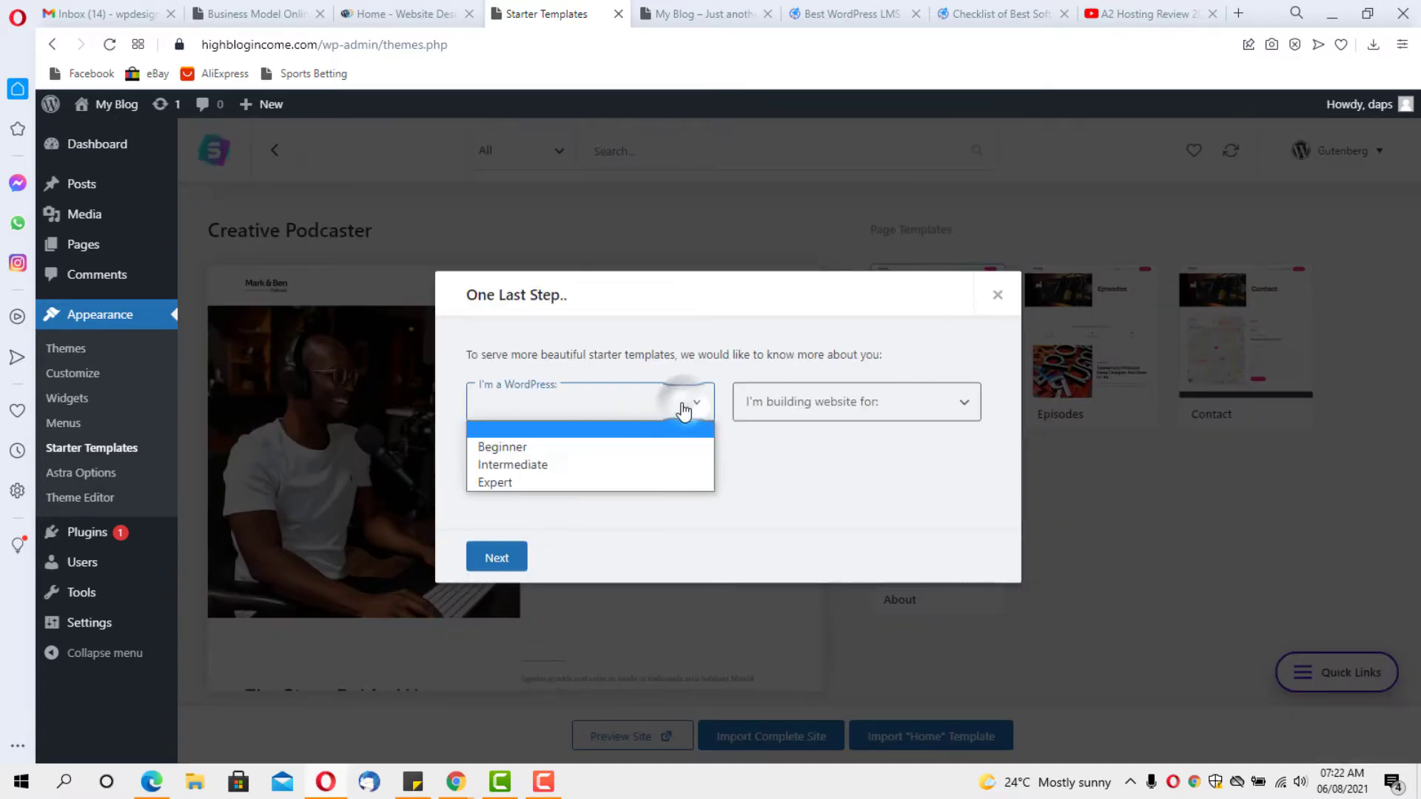
{"action": "left_click", "coordinate": [518, 483]}
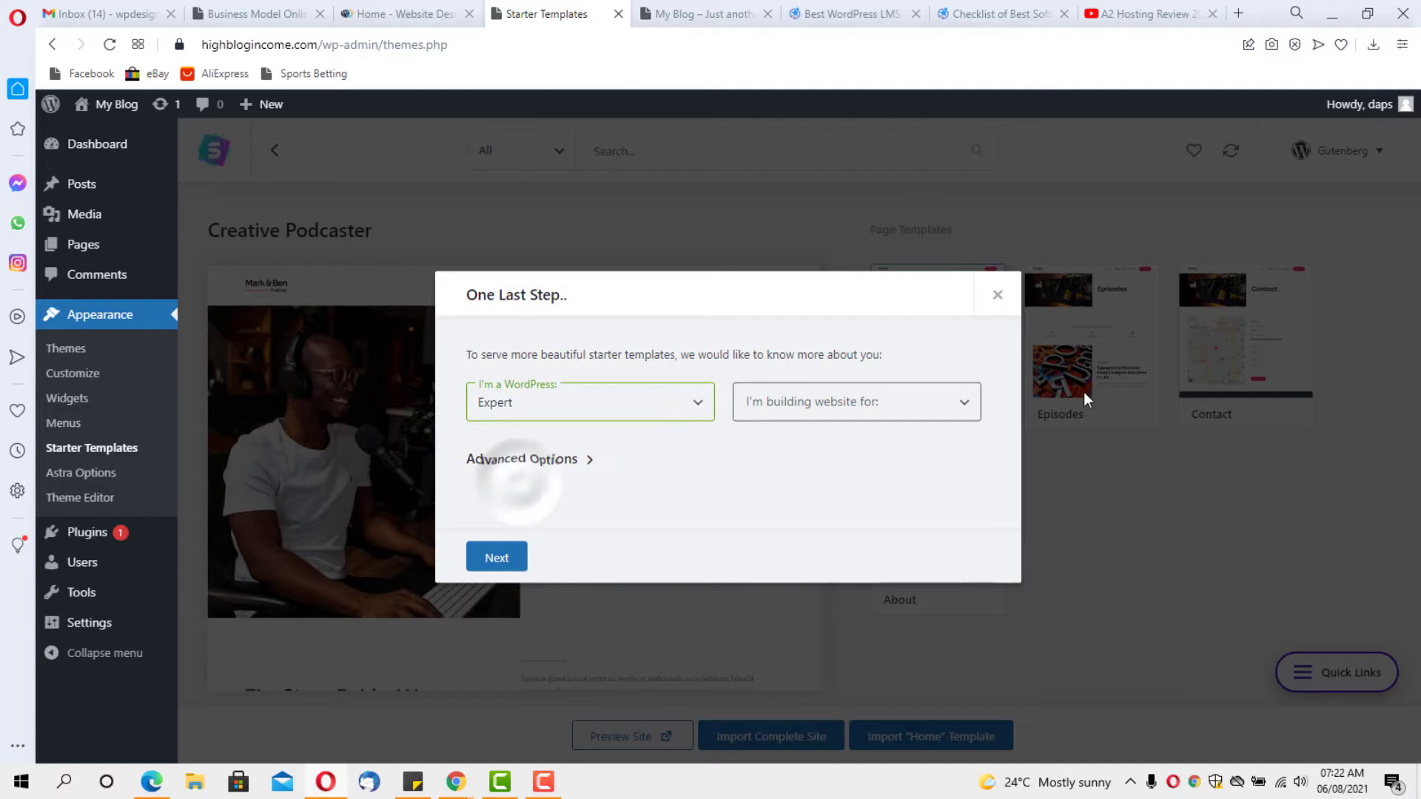
{"action": "left_click", "coordinate": [912, 406]}
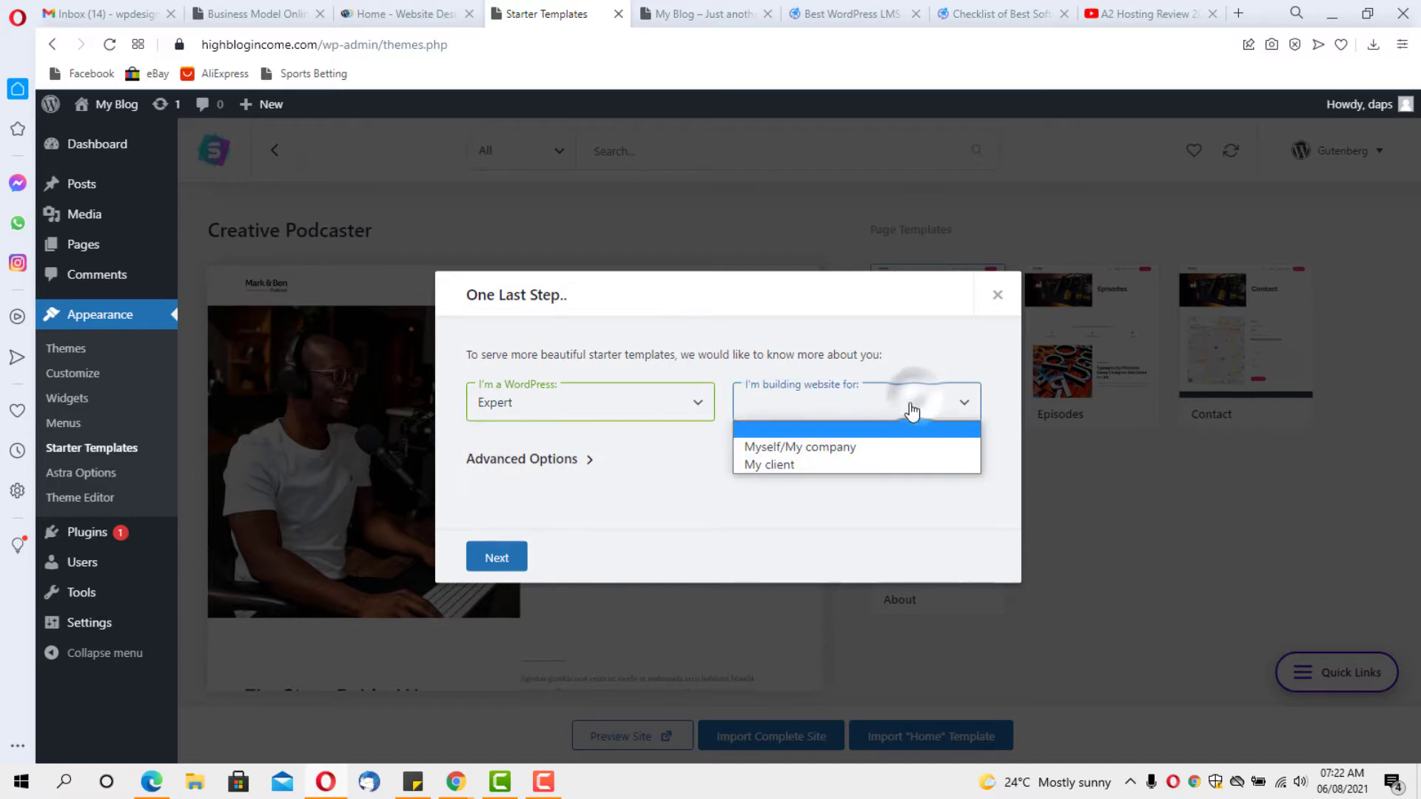
{"action": "left_click", "coordinate": [840, 447]}
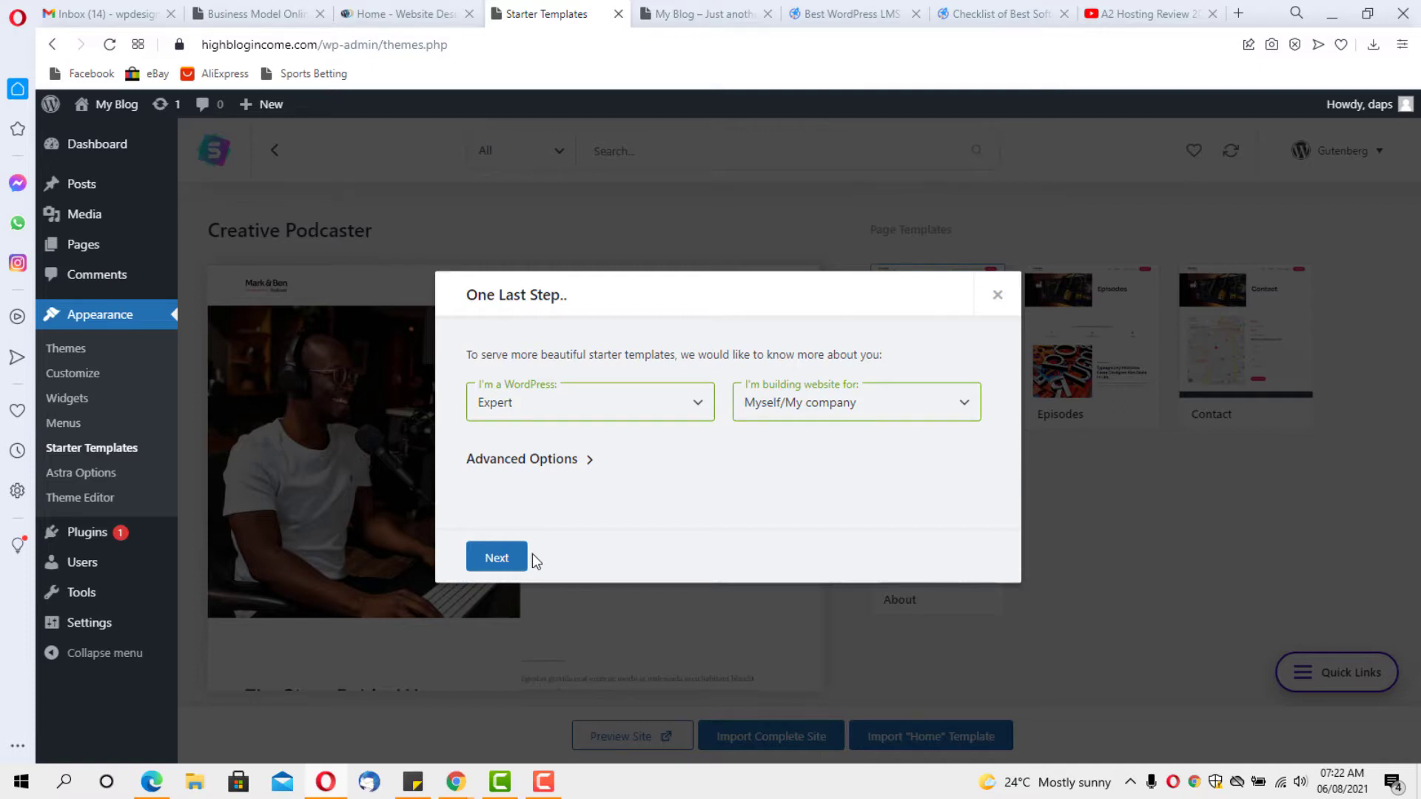
{"action": "left_click", "coordinate": [501, 554]}
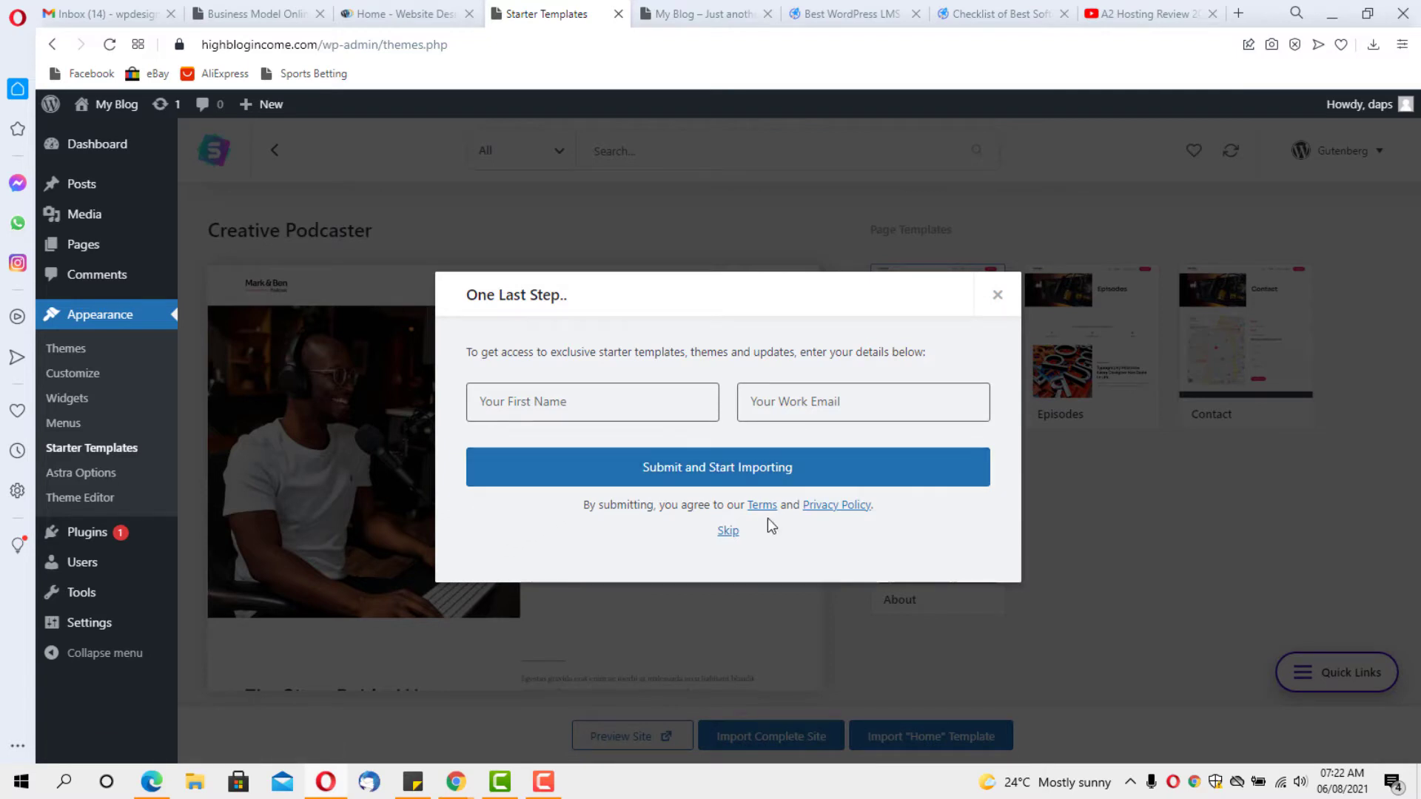
{"action": "left_click", "coordinate": [728, 533]}
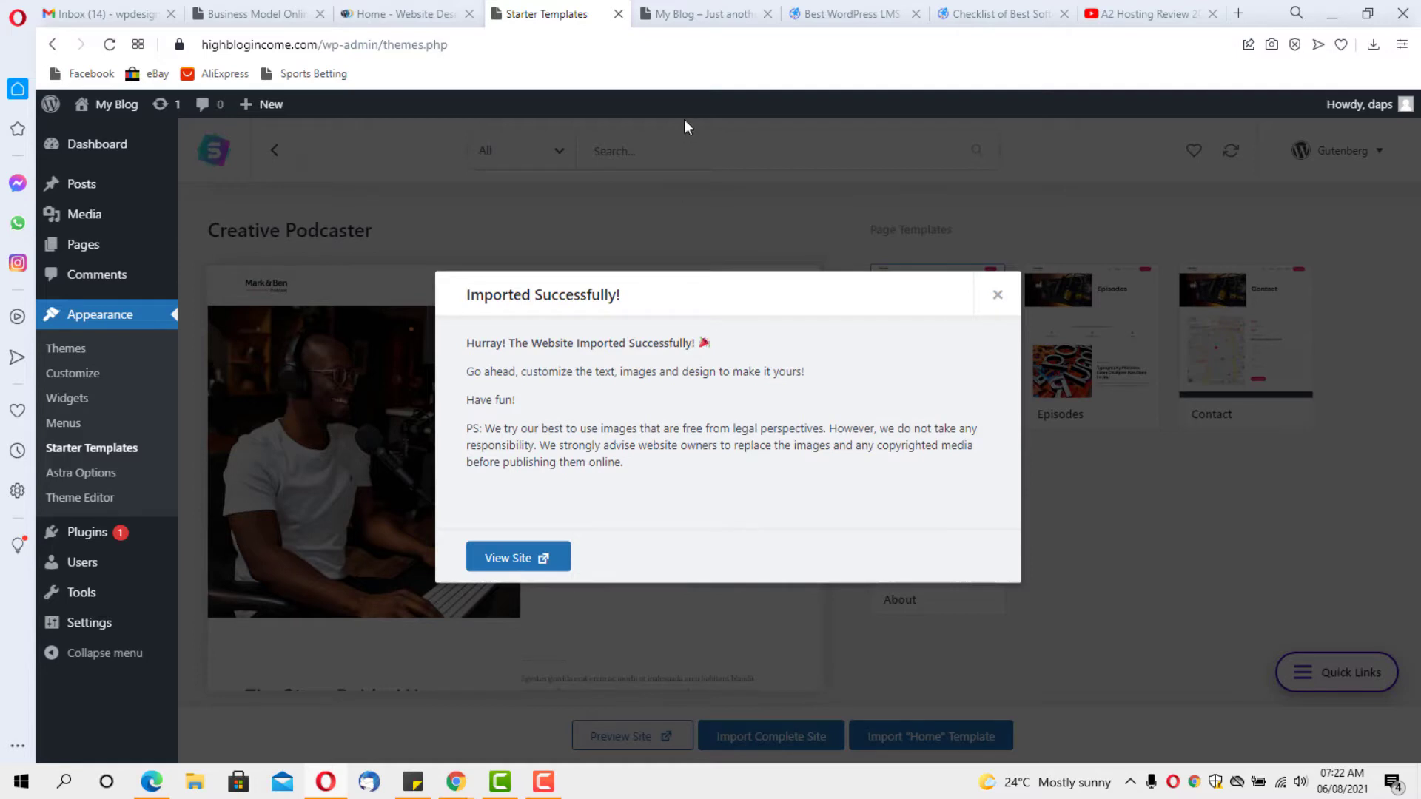
Reload the My Blog homepage and scroll through the imported 'A Daily Podcast for Creatives' design
{"action": "left_click", "coordinate": [705, 14]}
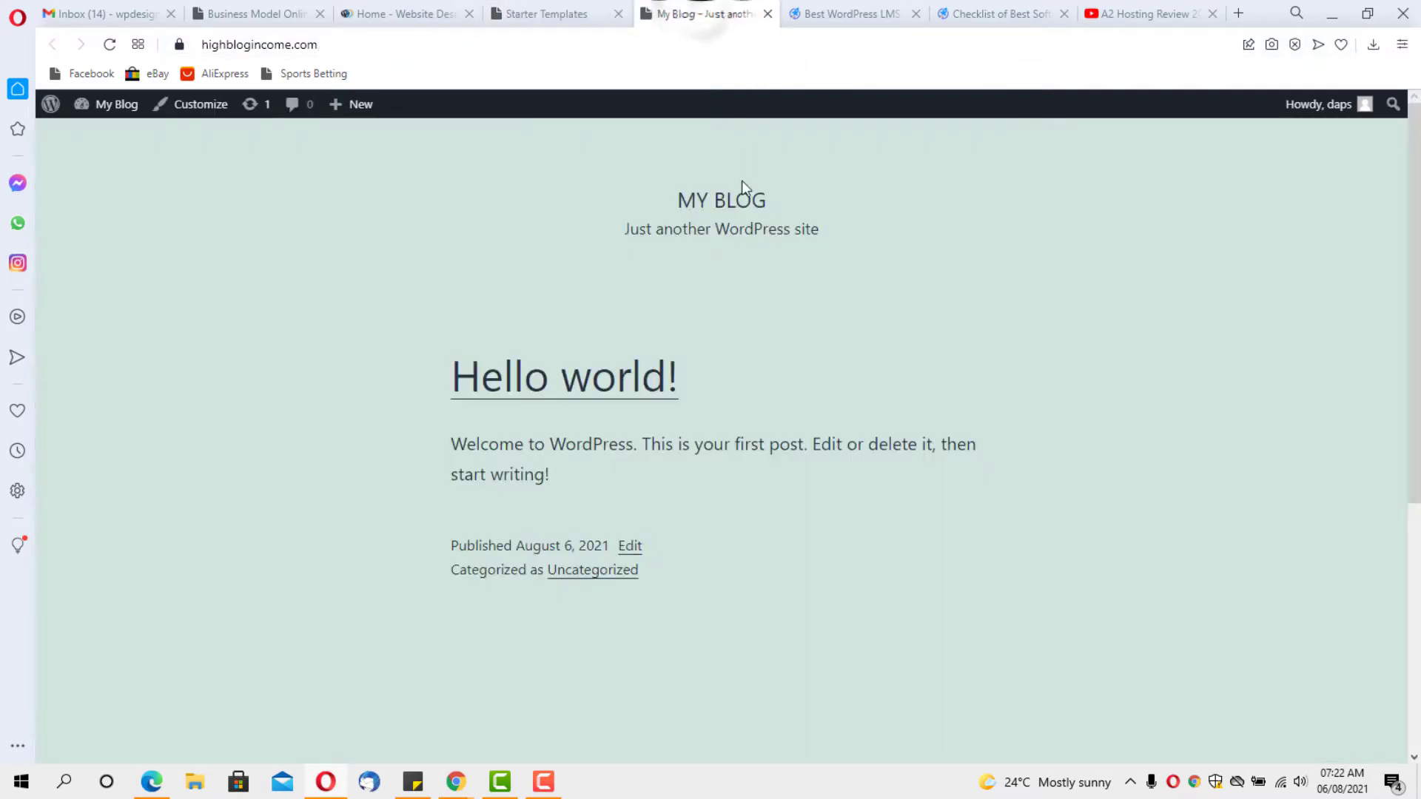
{"action": "left_click", "coordinate": [110, 45]}
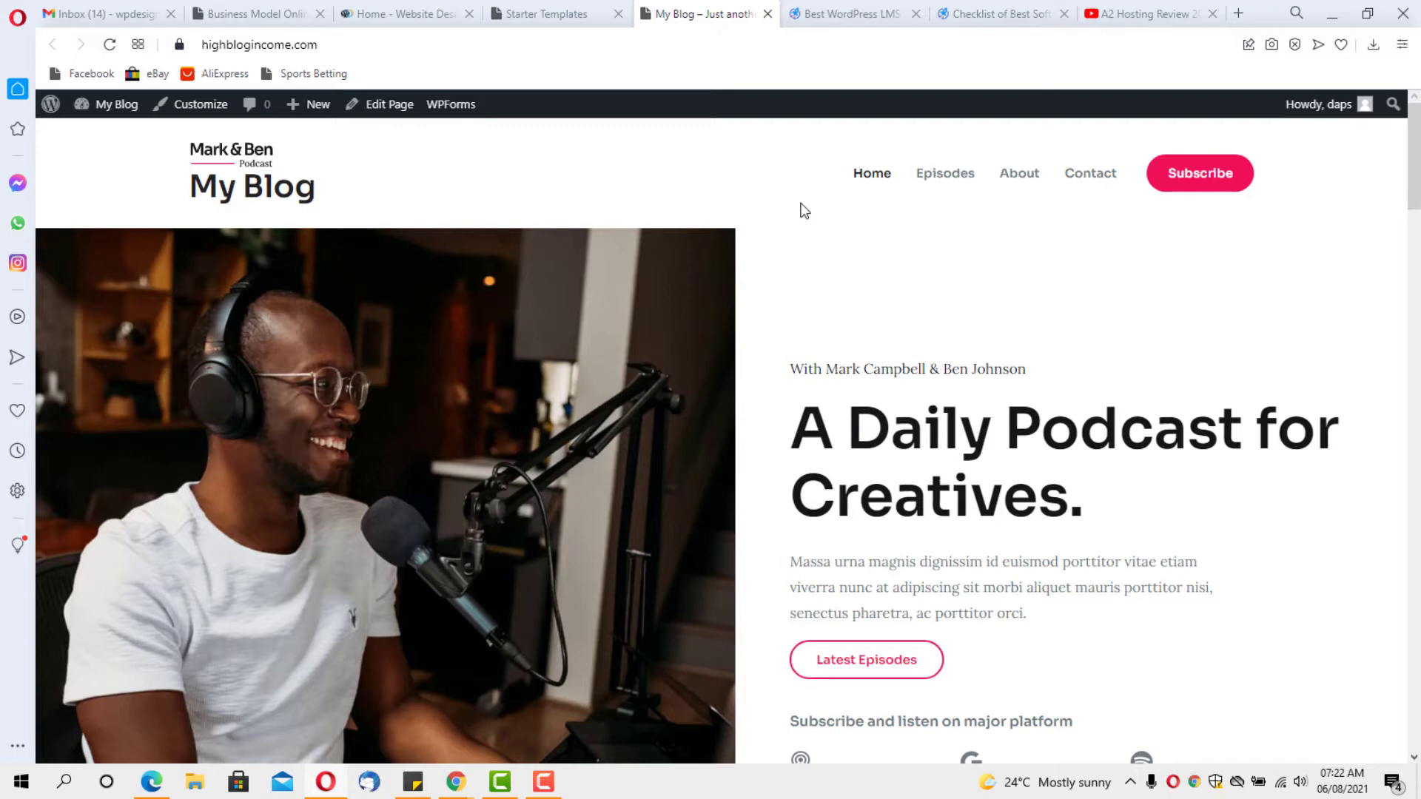
{"action": "scroll", "coordinate": [803, 212], "scroll_direction": "down", "scroll_amount": 1}
{"action": "scroll", "coordinate": [791, 211], "scroll_direction": "up", "scroll_amount": 1}
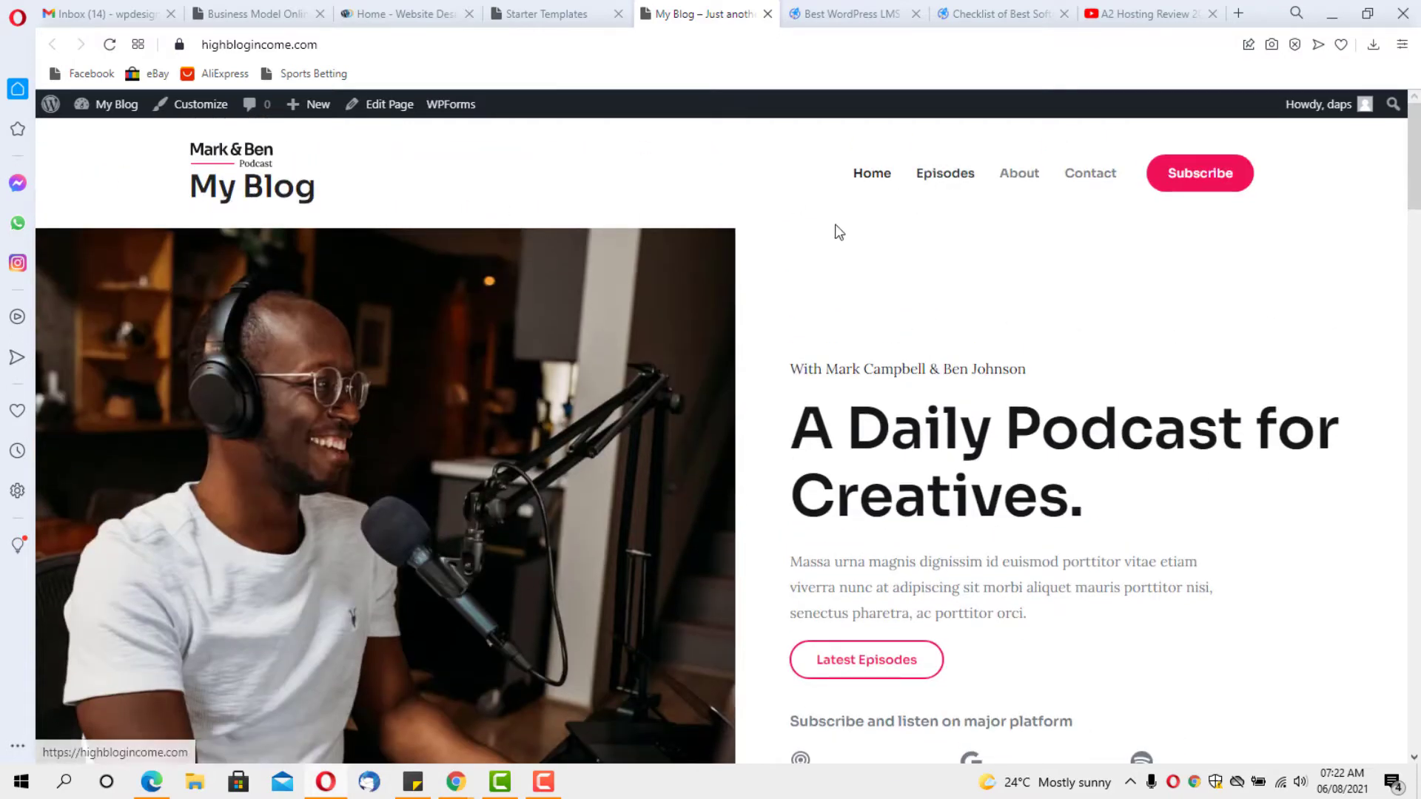
{"action": "scroll", "coordinate": [821, 235], "scroll_direction": "down", "scroll_amount": 4}
{"action": "scroll", "coordinate": [818, 230], "scroll_direction": "down", "scroll_amount": 9}
{"action": "scroll", "coordinate": [818, 230], "scroll_direction": "up", "scroll_amount": 13}
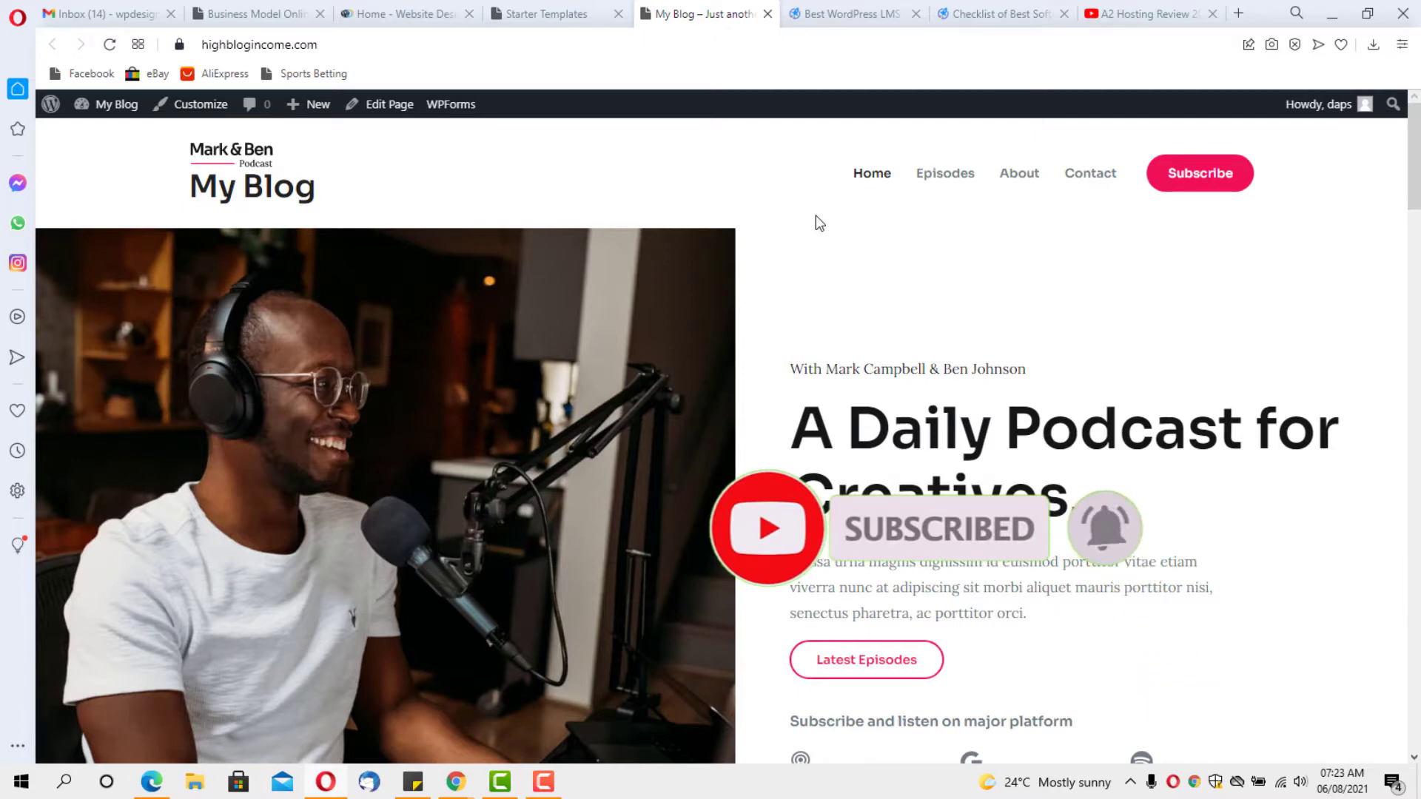
Dismiss the Starter Templates import success message and go to Plugins > Add New
{"action": "left_click", "coordinate": [557, 12]}
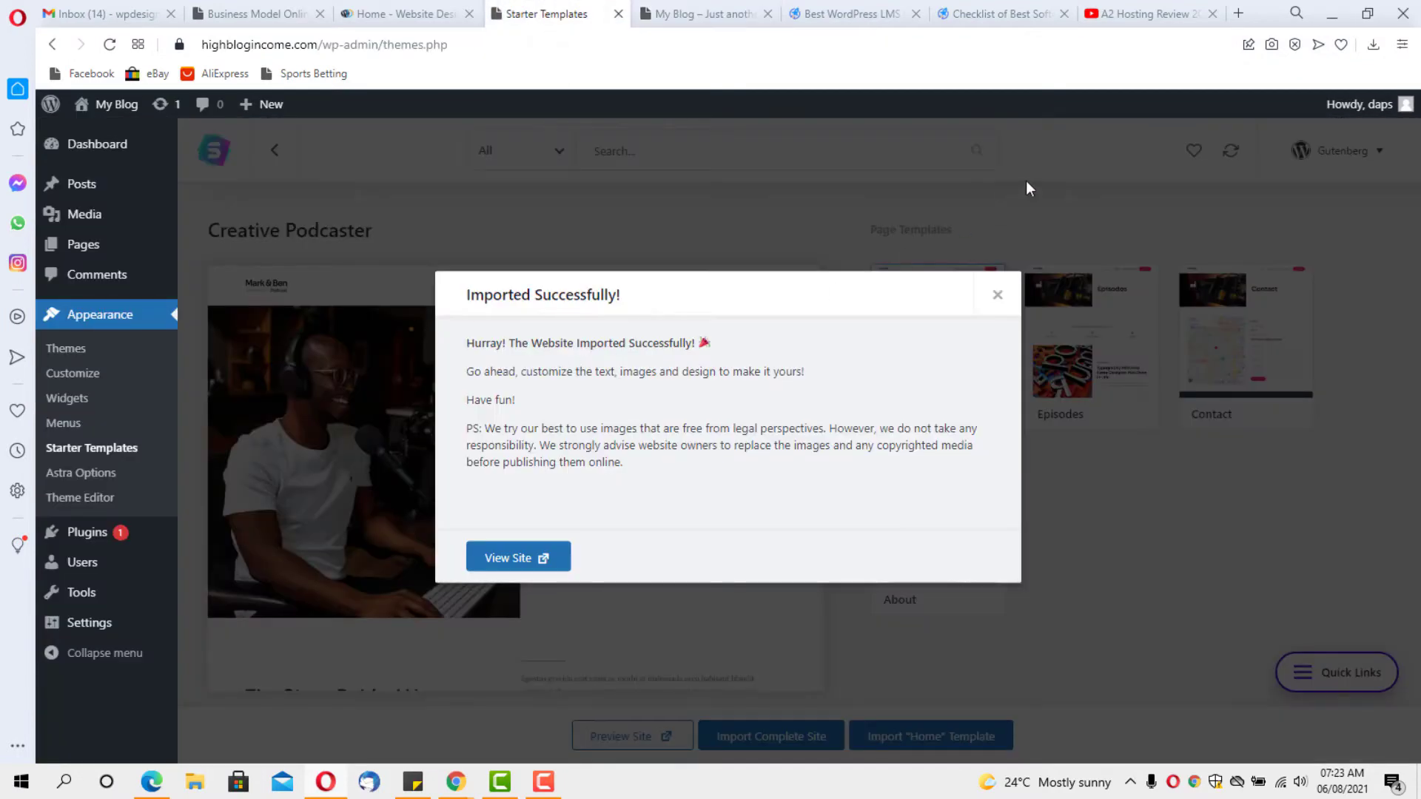
{"action": "left_click", "coordinate": [999, 293]}
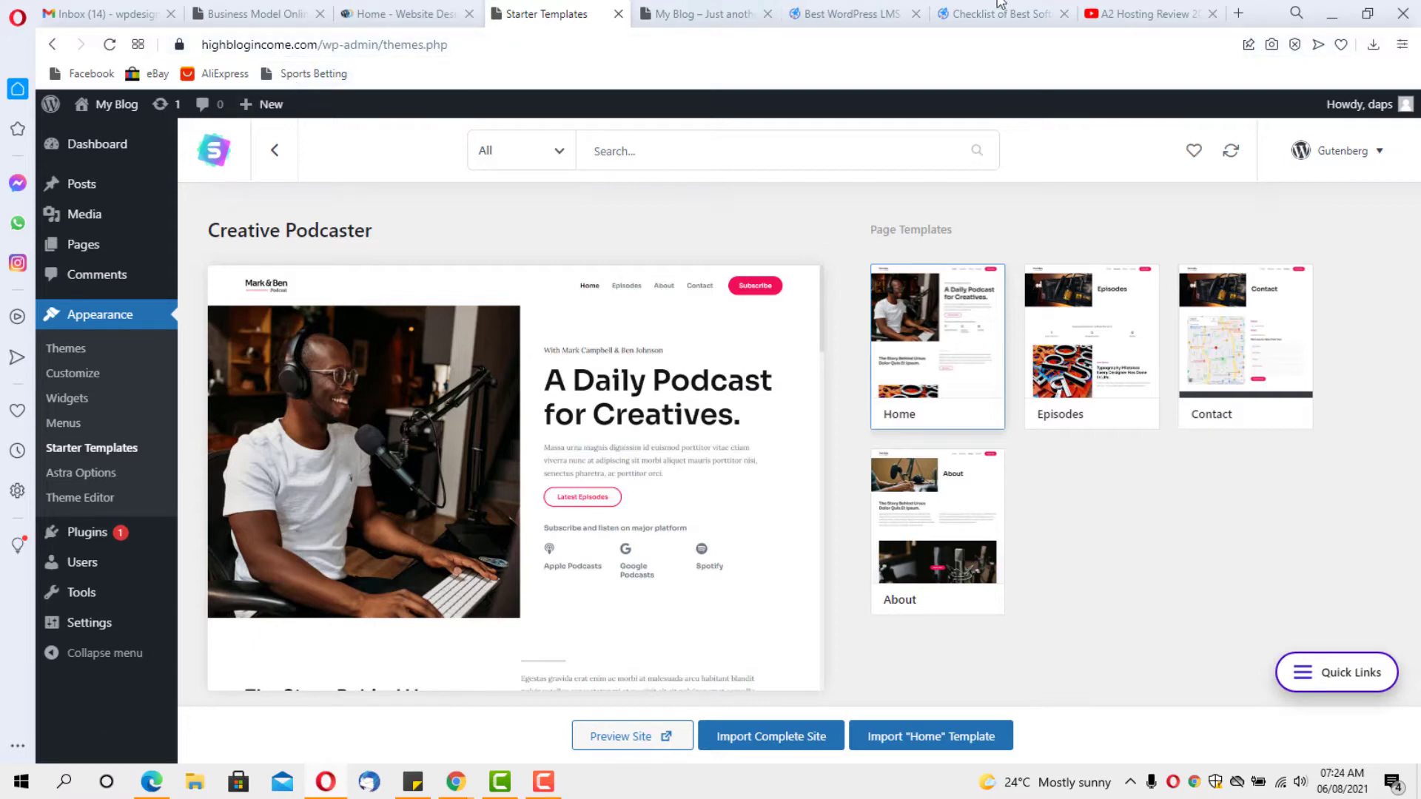
{"action": "mouse_move", "coordinate": [74, 545]}
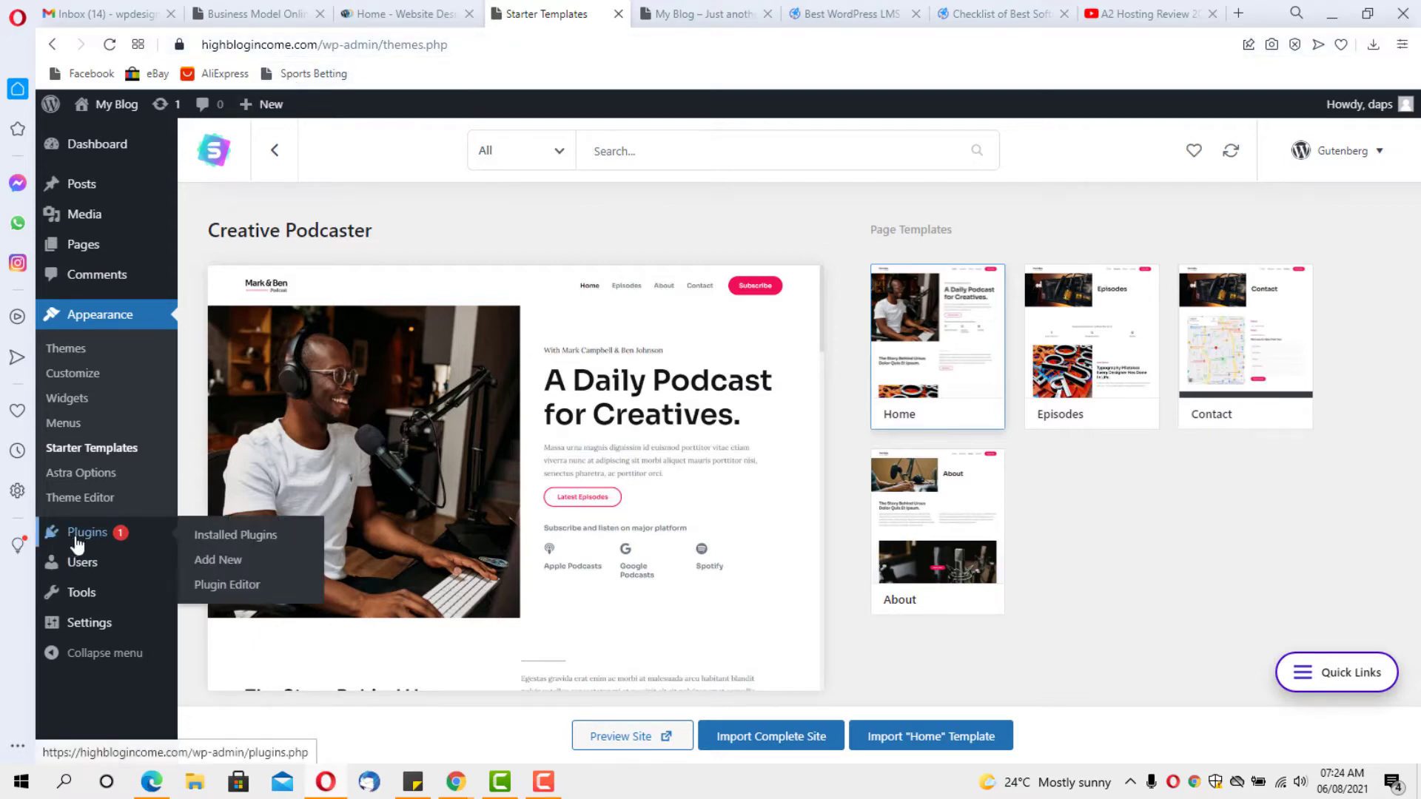
{"action": "left_click", "coordinate": [227, 561]}
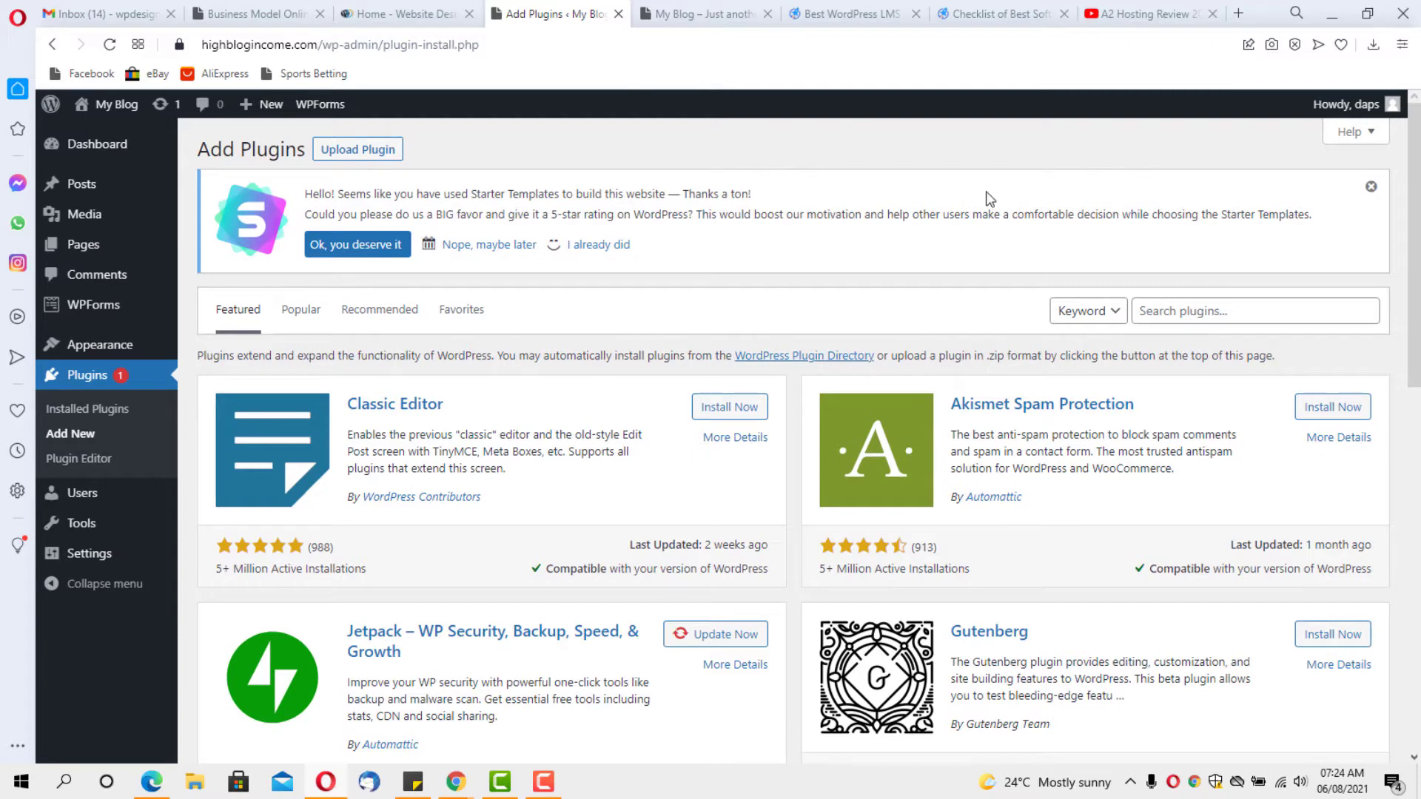
Search for the LifterLMS plugin, then install and activate it
{"action": "left_click", "coordinate": [1162, 311]}
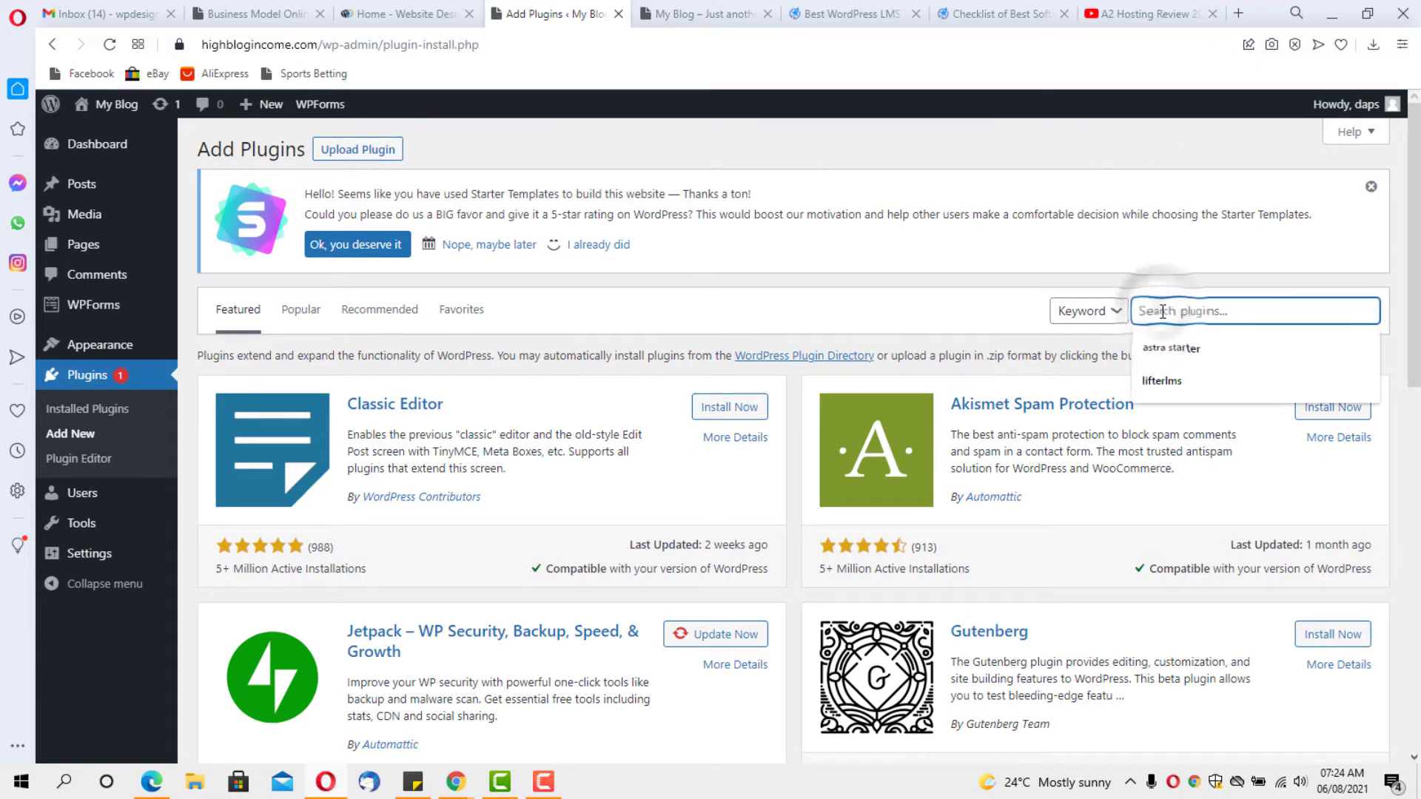
{"action": "left_click", "coordinate": [1167, 380]}
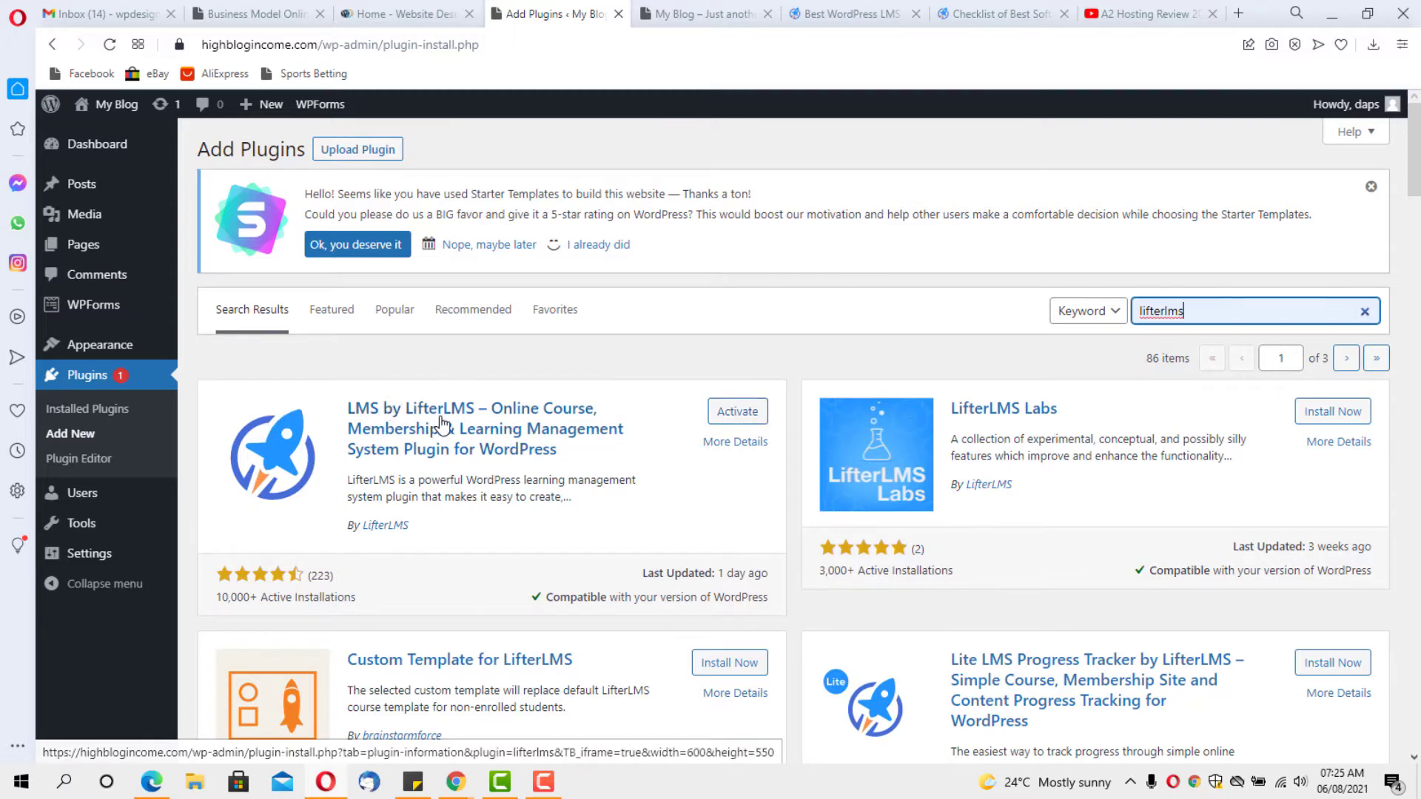
{"action": "left_click", "coordinate": [738, 417]}
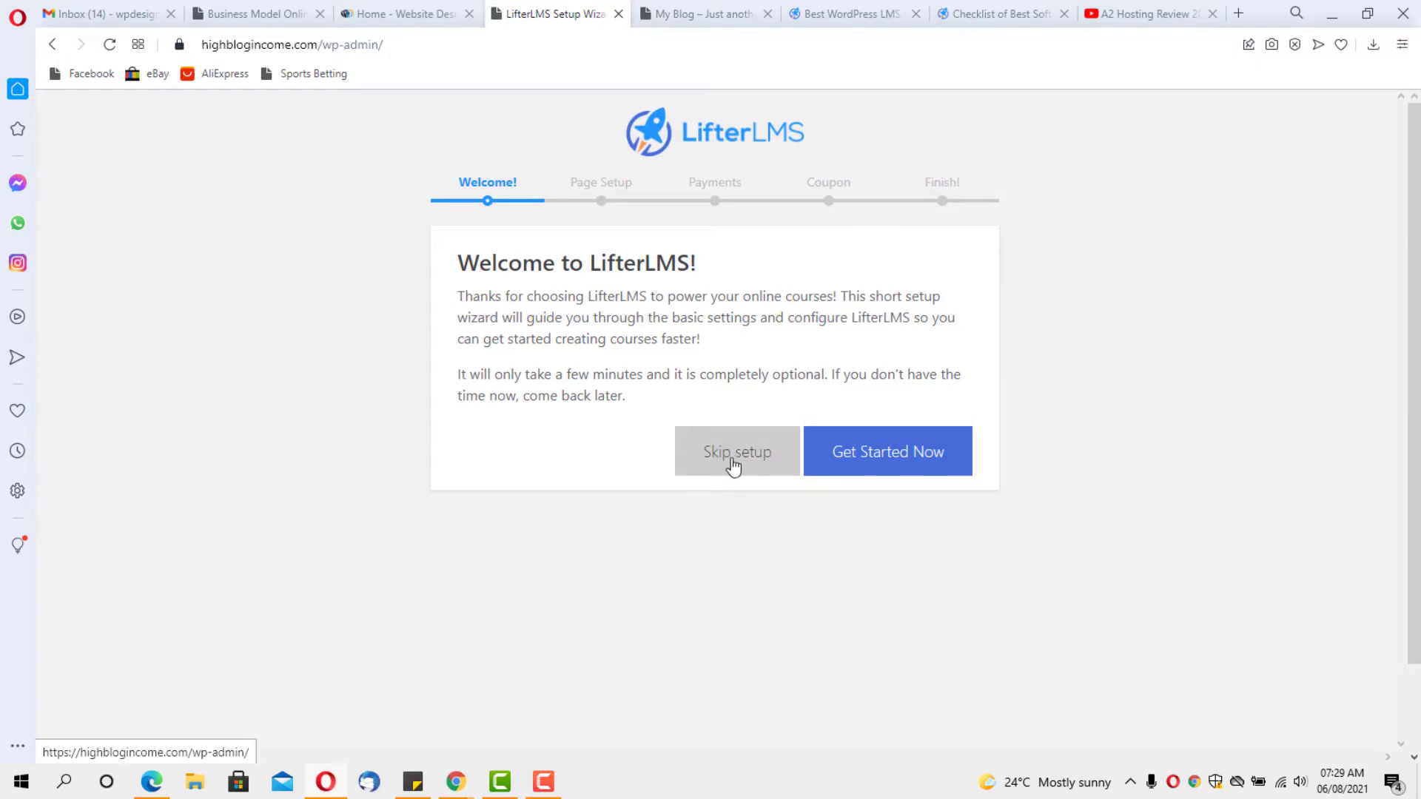
Get started with LifterLMS setup and save payments with Enable Offline Payments ticked
{"action": "left_click", "coordinate": [904, 465]}
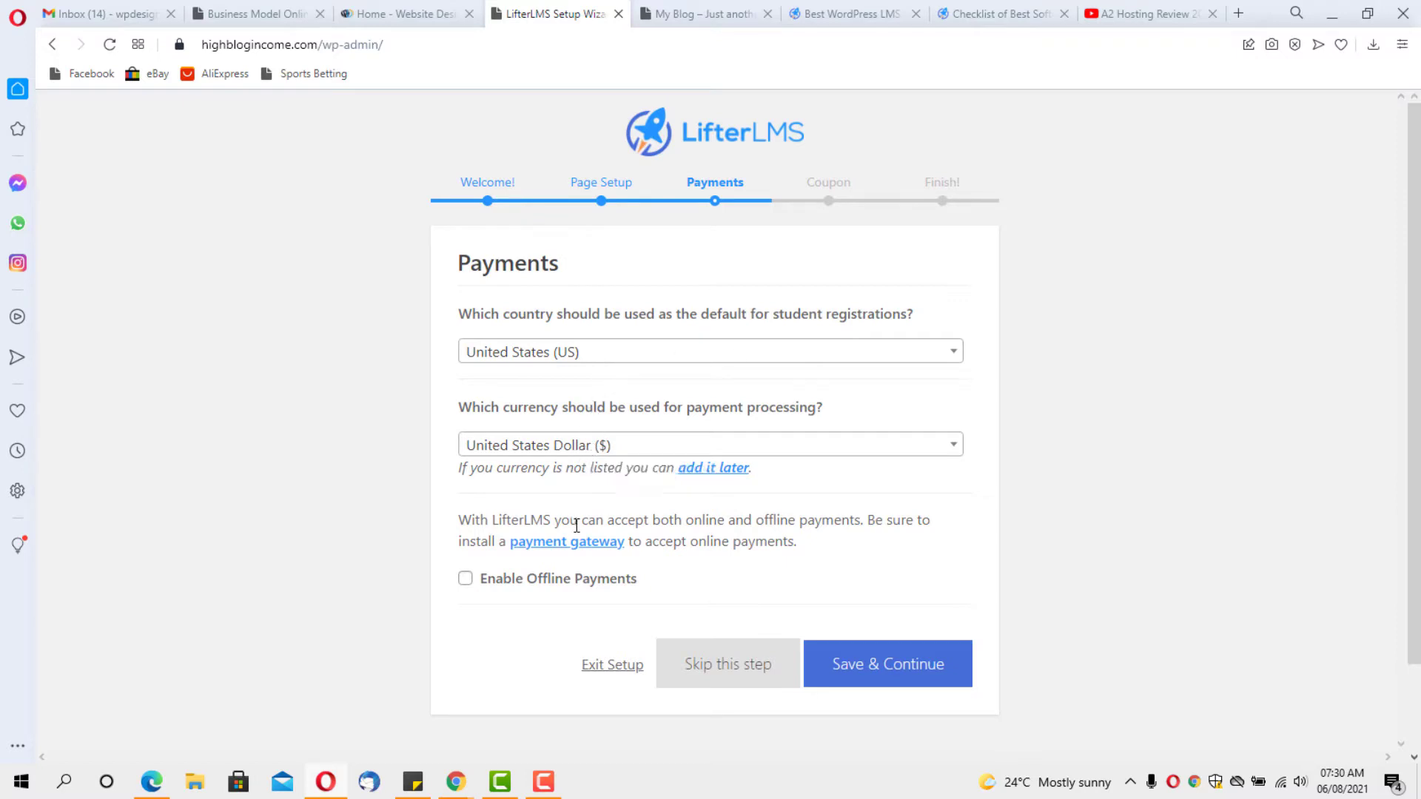
{"action": "left_click", "coordinate": [466, 580]}
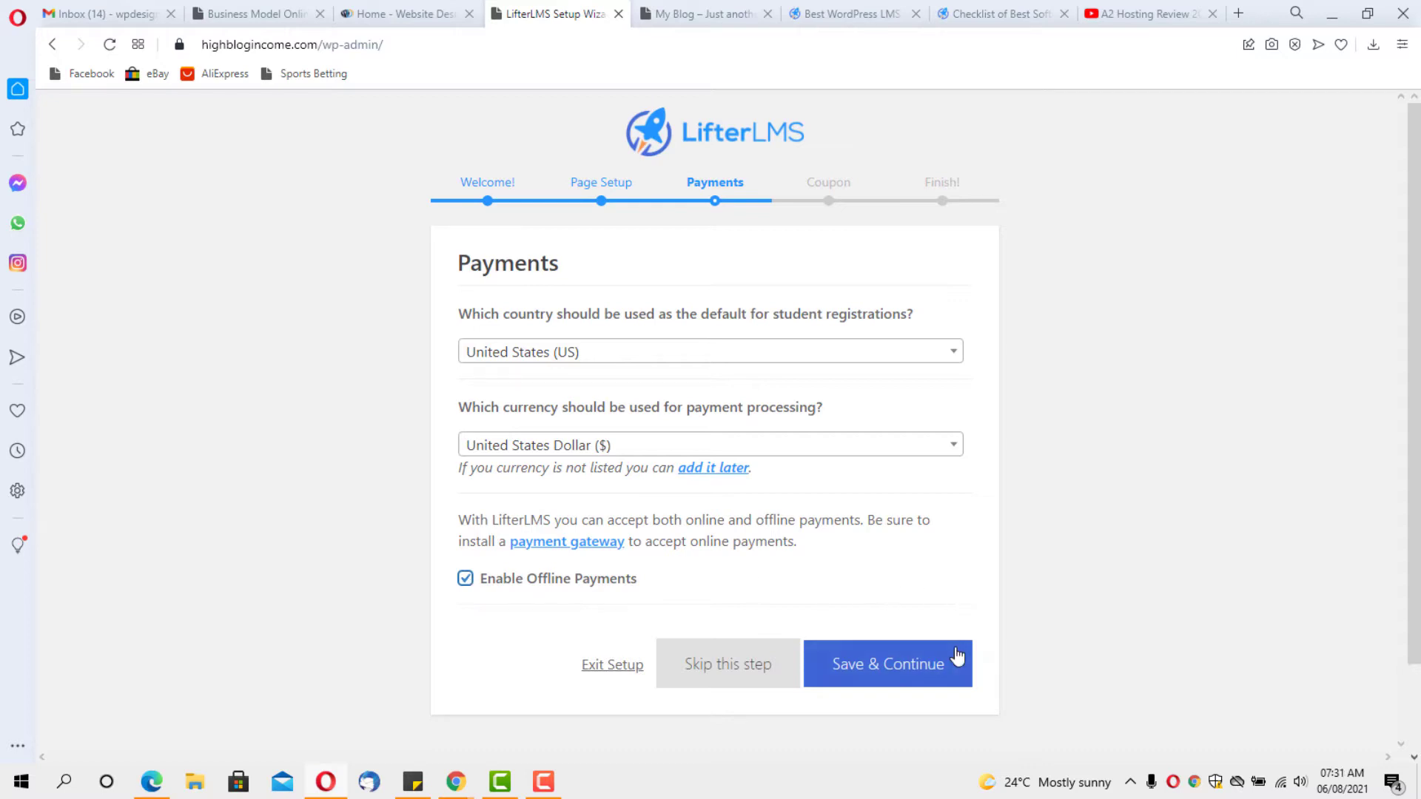
{"action": "left_click", "coordinate": [883, 664]}
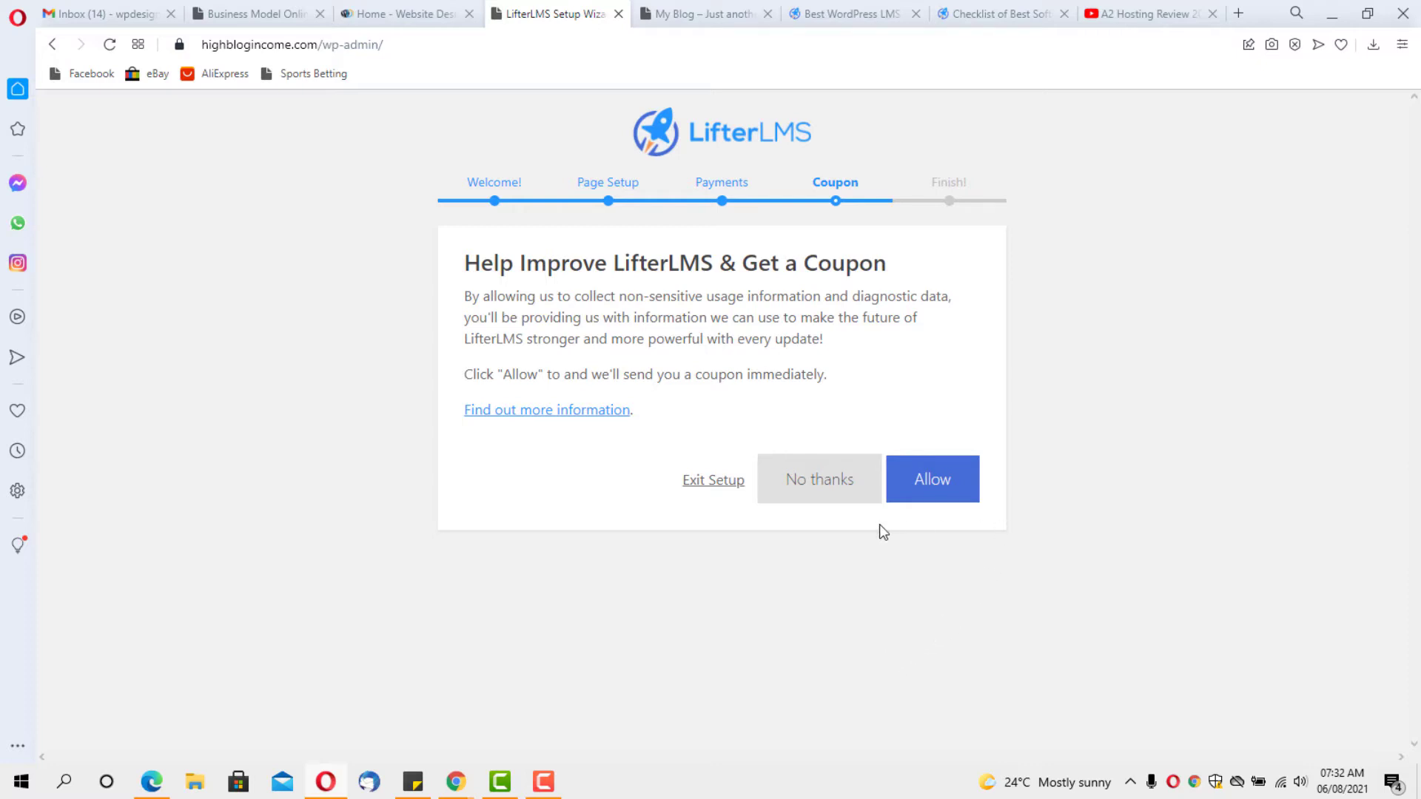
Decline the usage-data coupon and import the Quickstart, Lead Magnet and Course Template sample courses
{"action": "left_click", "coordinate": [822, 490]}
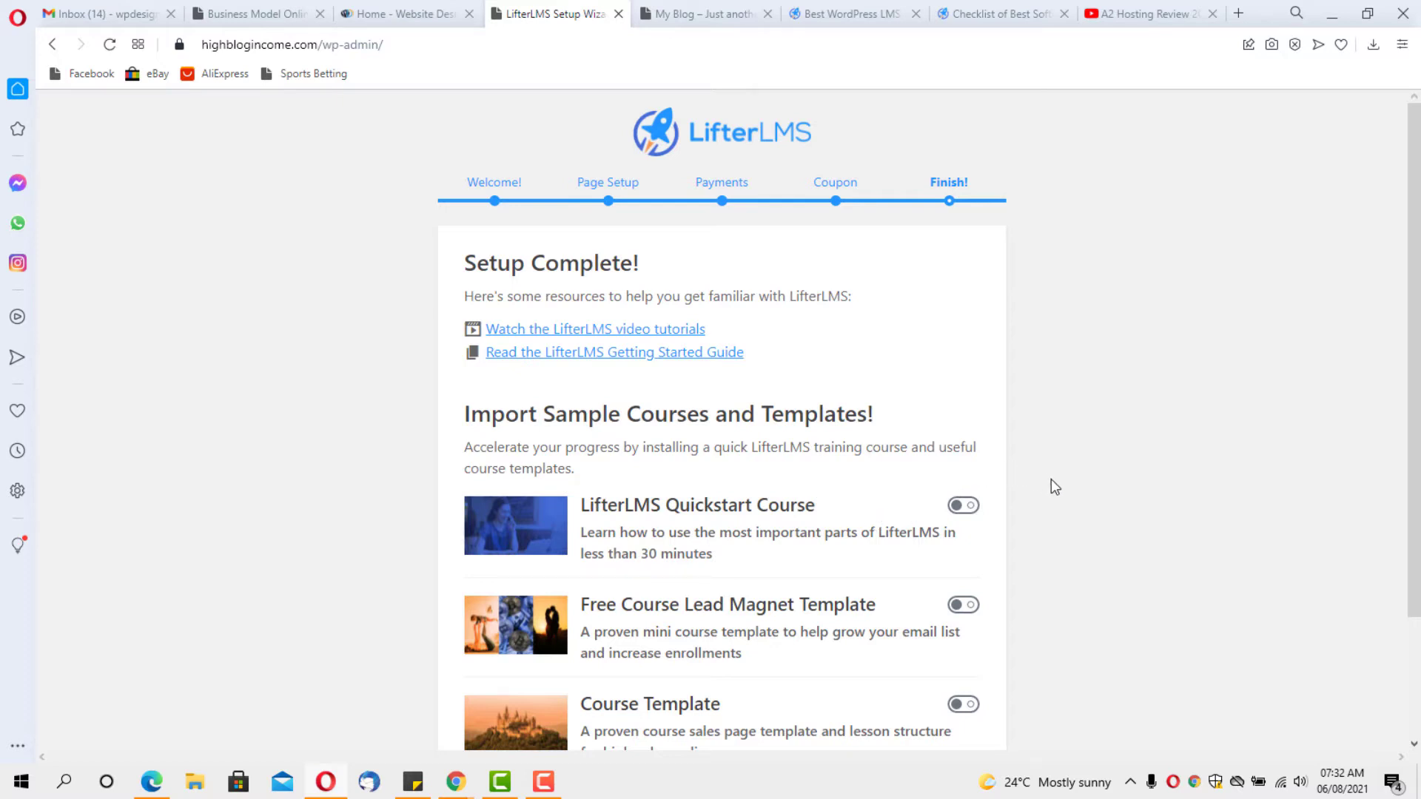
{"action": "scroll", "coordinate": [1055, 486], "scroll_direction": "down", "scroll_amount": 2}
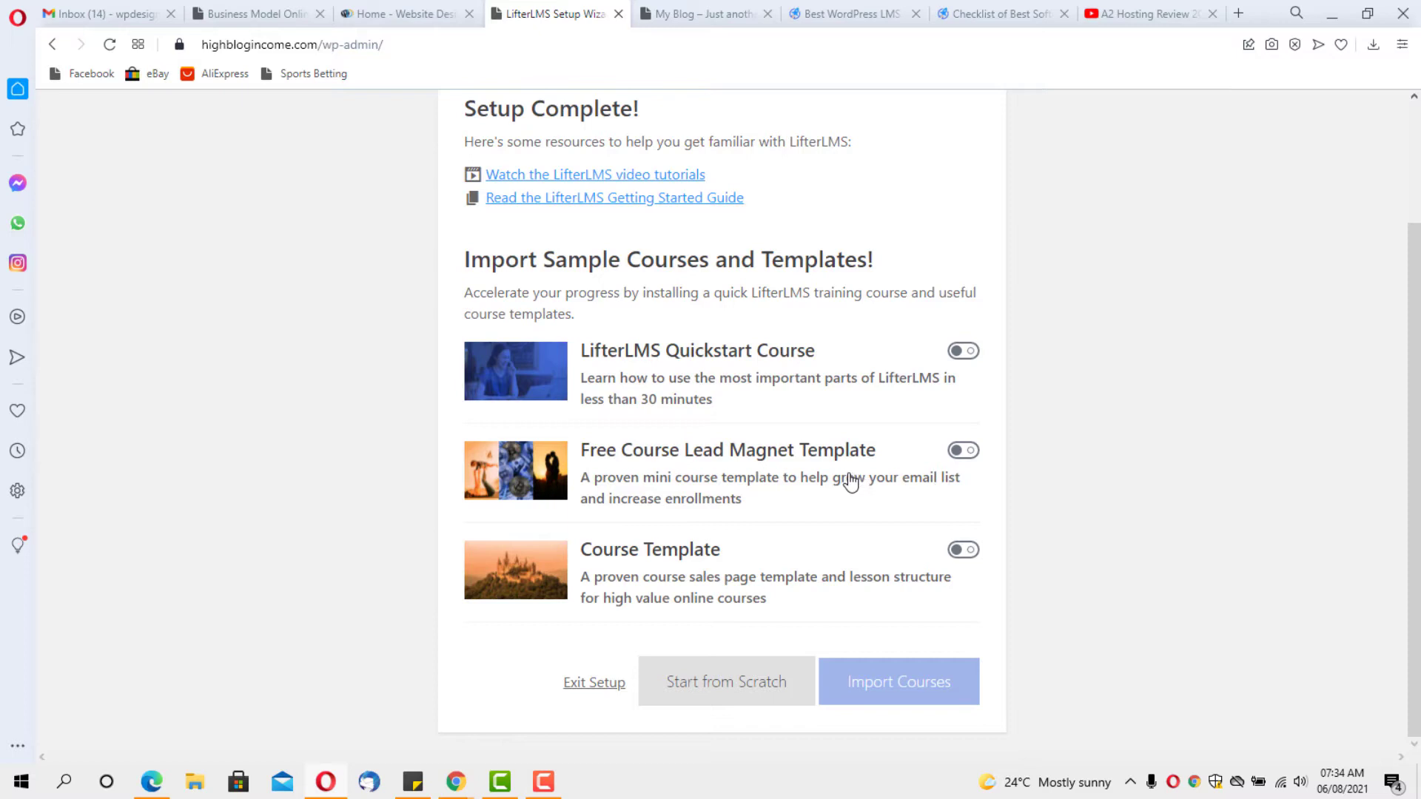
{"action": "left_click", "coordinate": [964, 351]}
{"action": "left_click", "coordinate": [968, 452]}
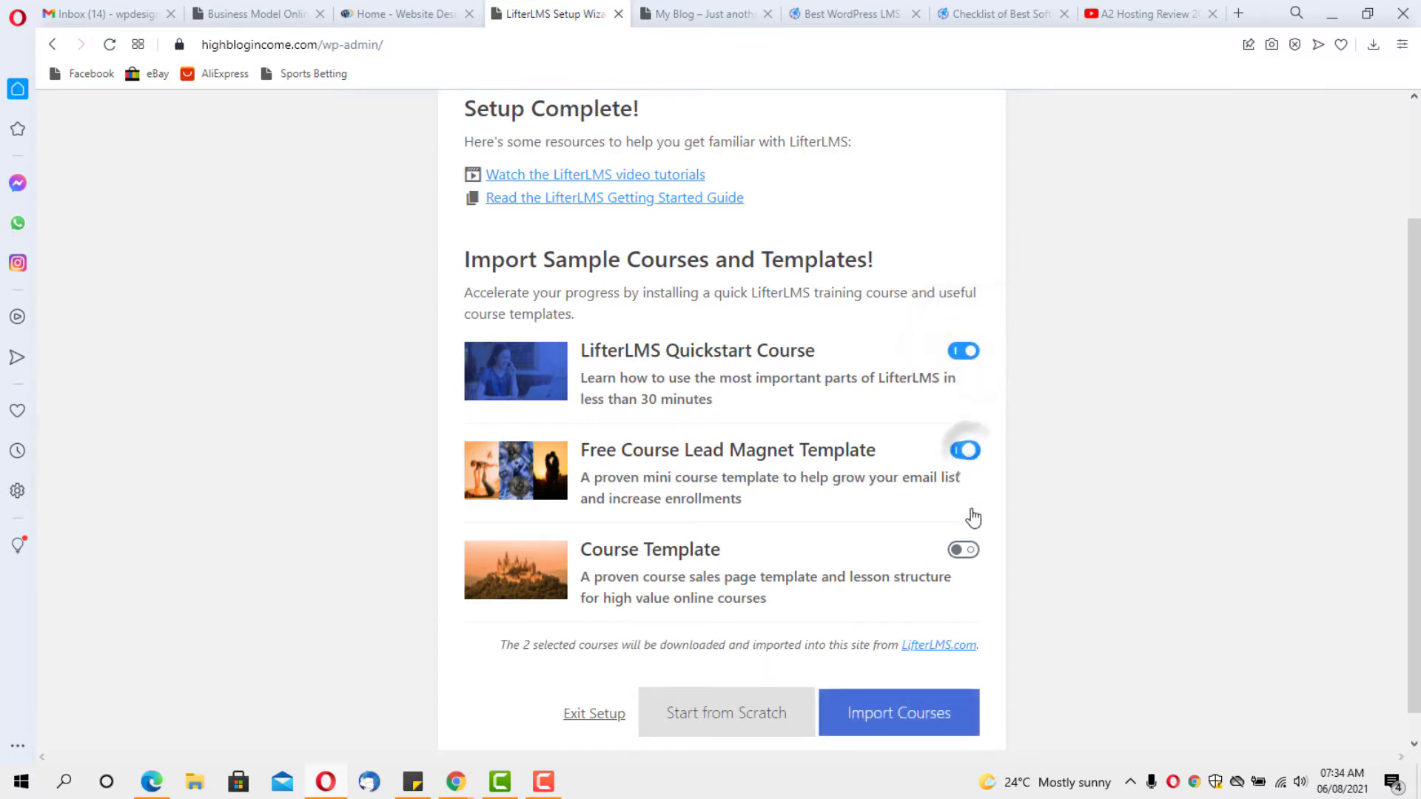
{"action": "left_click", "coordinate": [969, 554]}
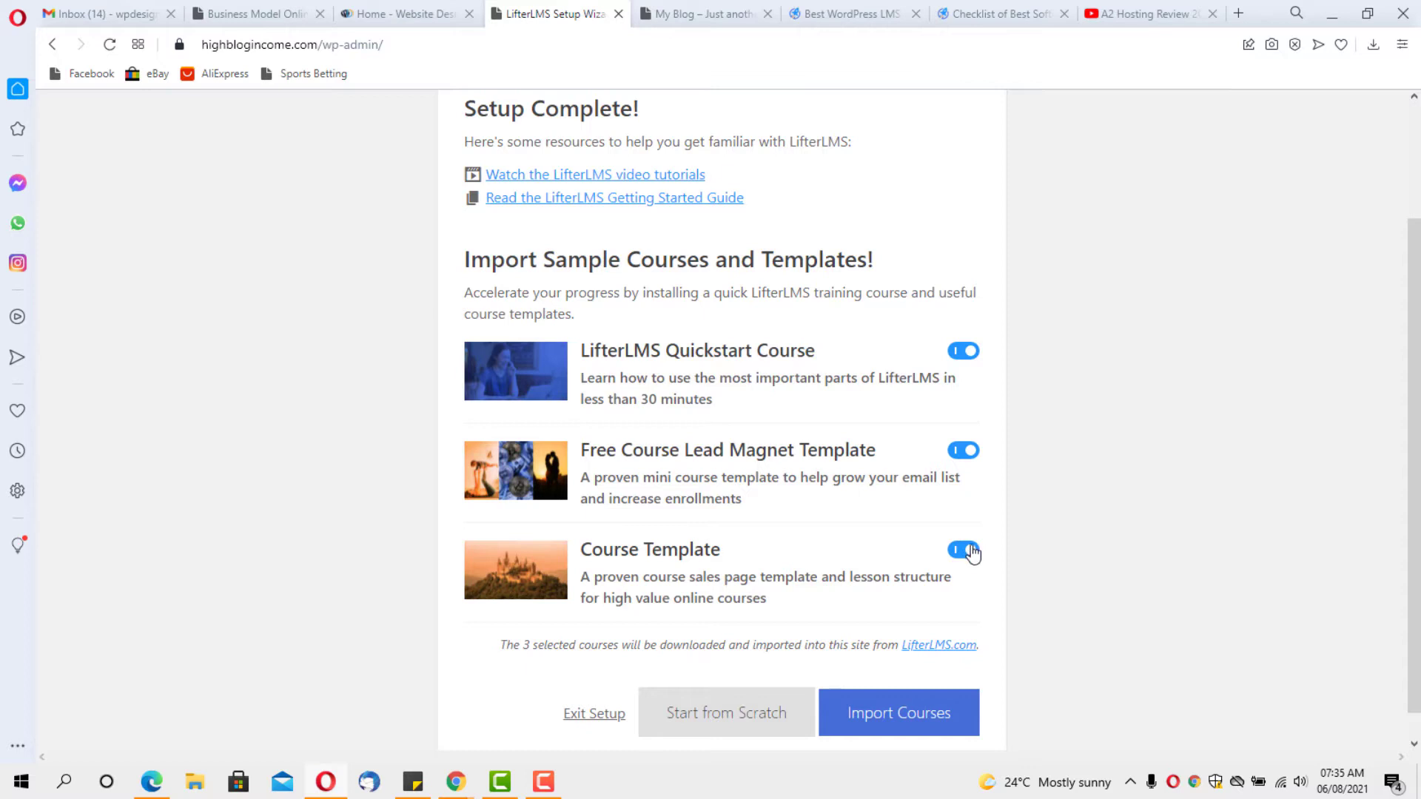
{"action": "left_click", "coordinate": [903, 719]}
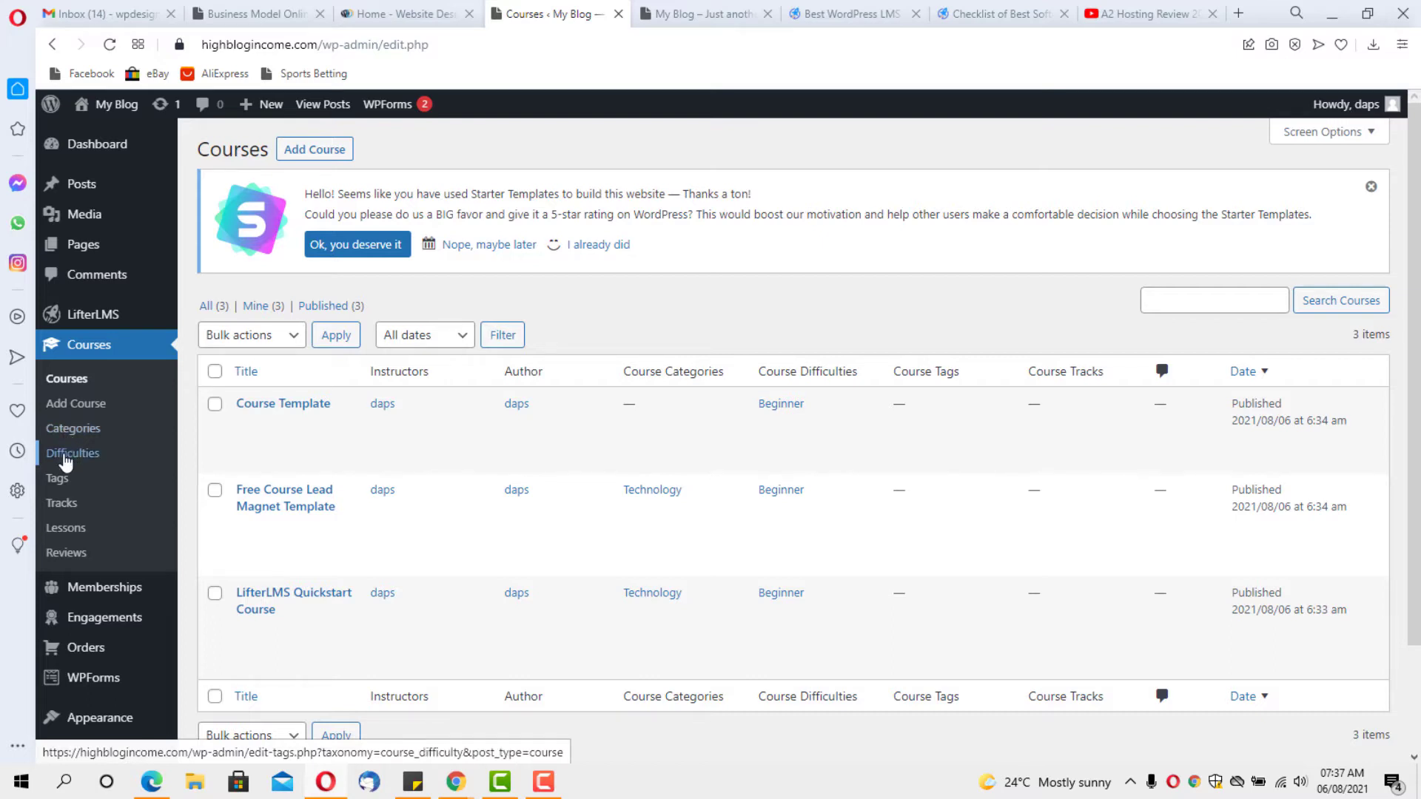
Add a course category named 'Podcast' with the slug 'podcast'
{"action": "left_click", "coordinate": [72, 429]}
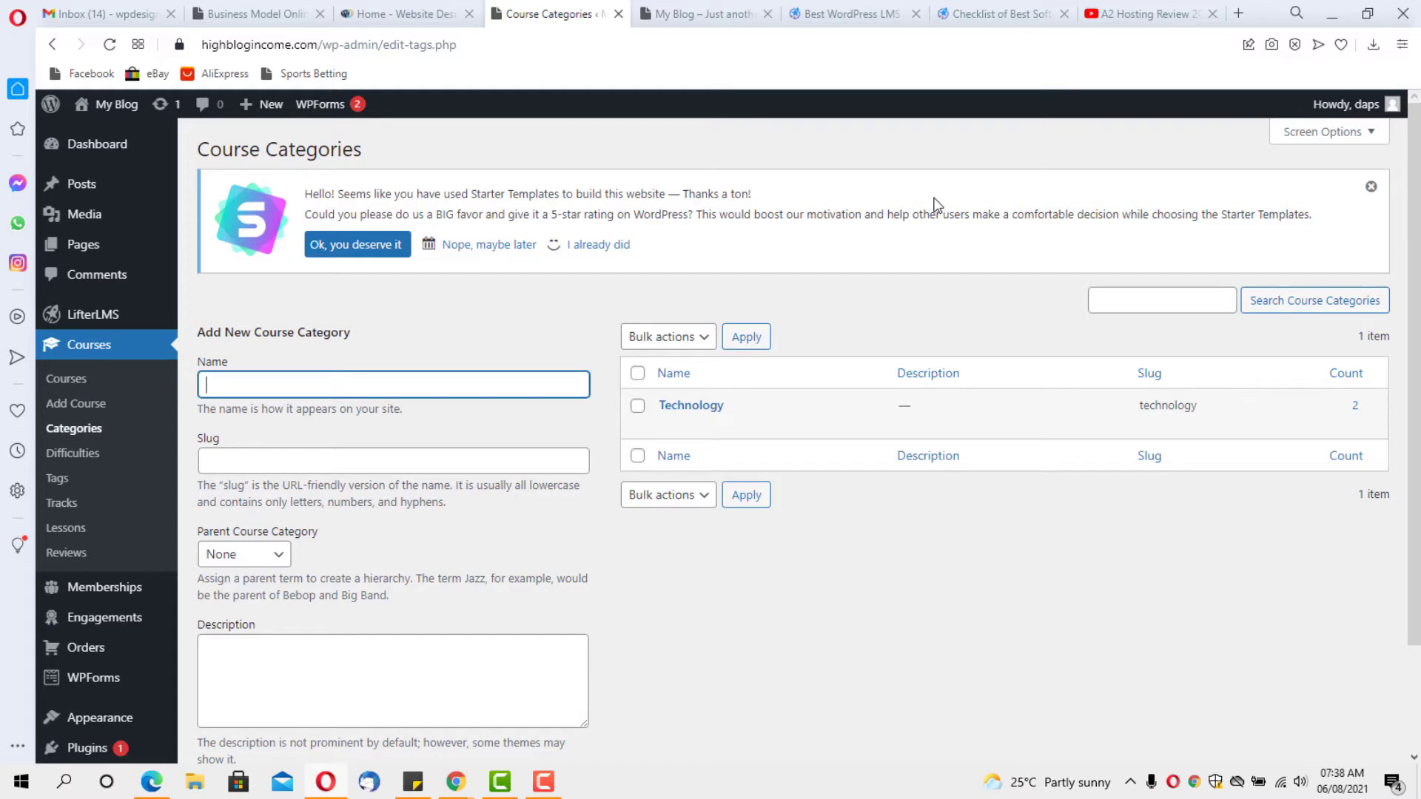
{"action": "type", "text": "Podcast"}
{"action": "key", "text": "Tab"}
{"action": "type", "text": "podcast"}
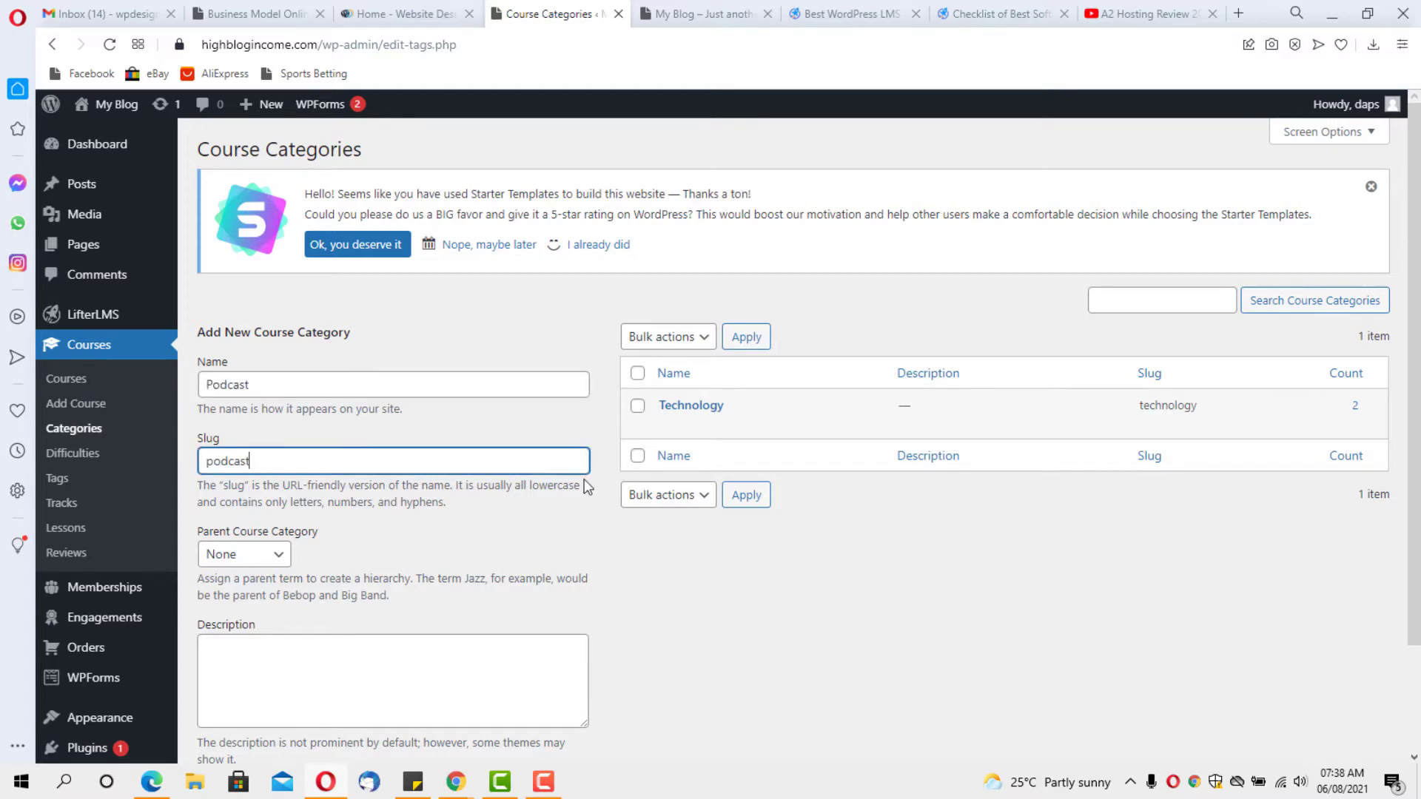
{"action": "scroll", "coordinate": [584, 478], "scroll_direction": "down", "scroll_amount": 2}
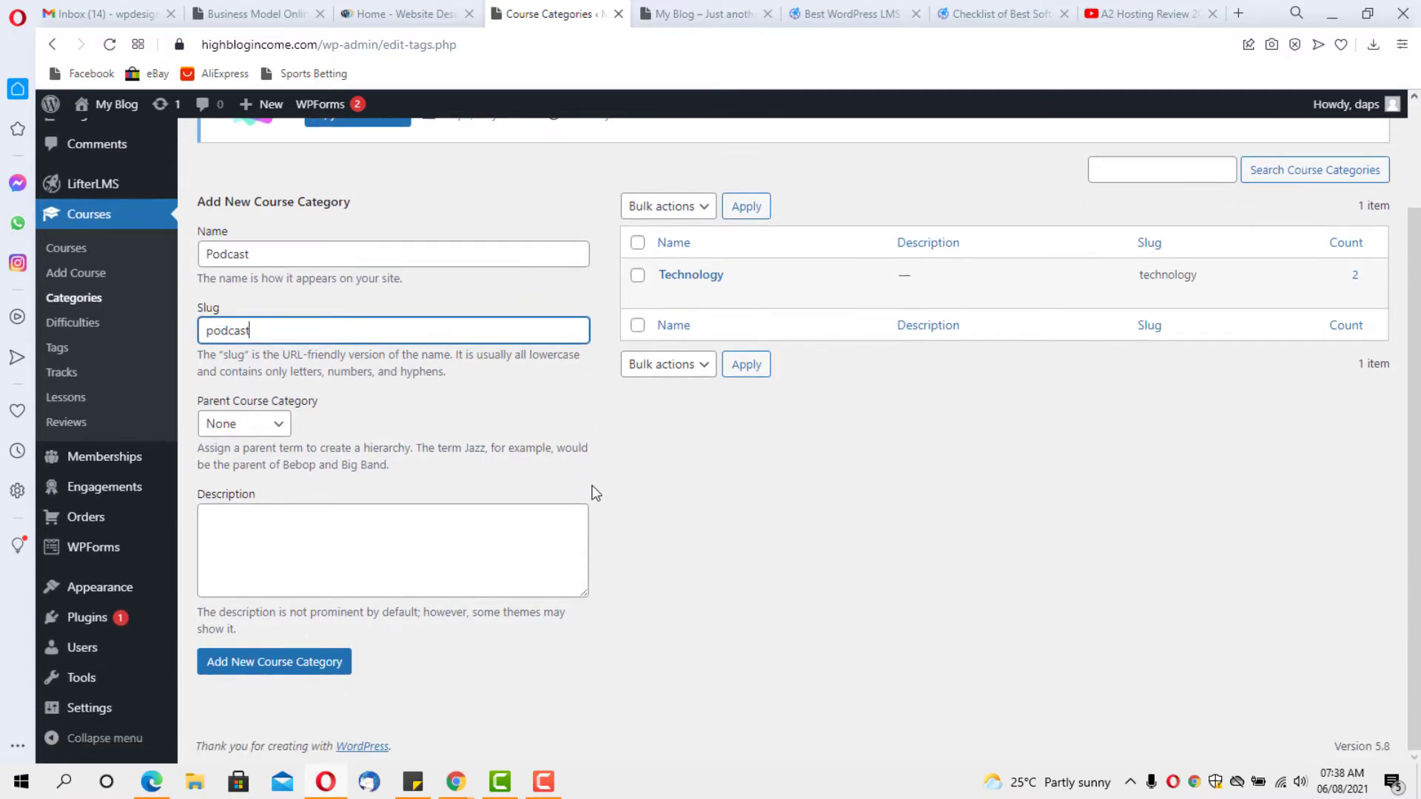
{"action": "scroll", "coordinate": [595, 492], "scroll_direction": "up", "scroll_amount": 1}
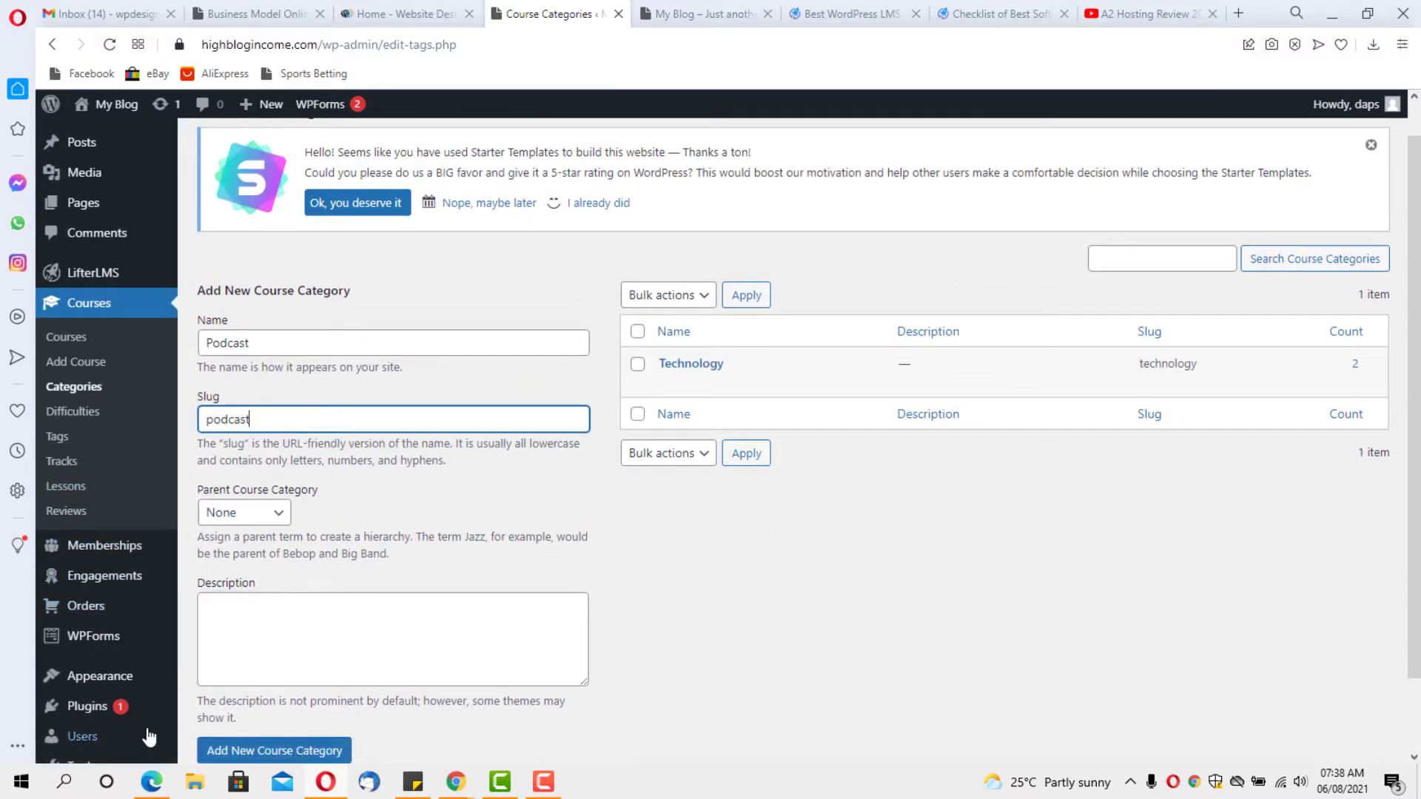
{"action": "scroll", "coordinate": [270, 725], "scroll_direction": "down", "scroll_amount": 1}
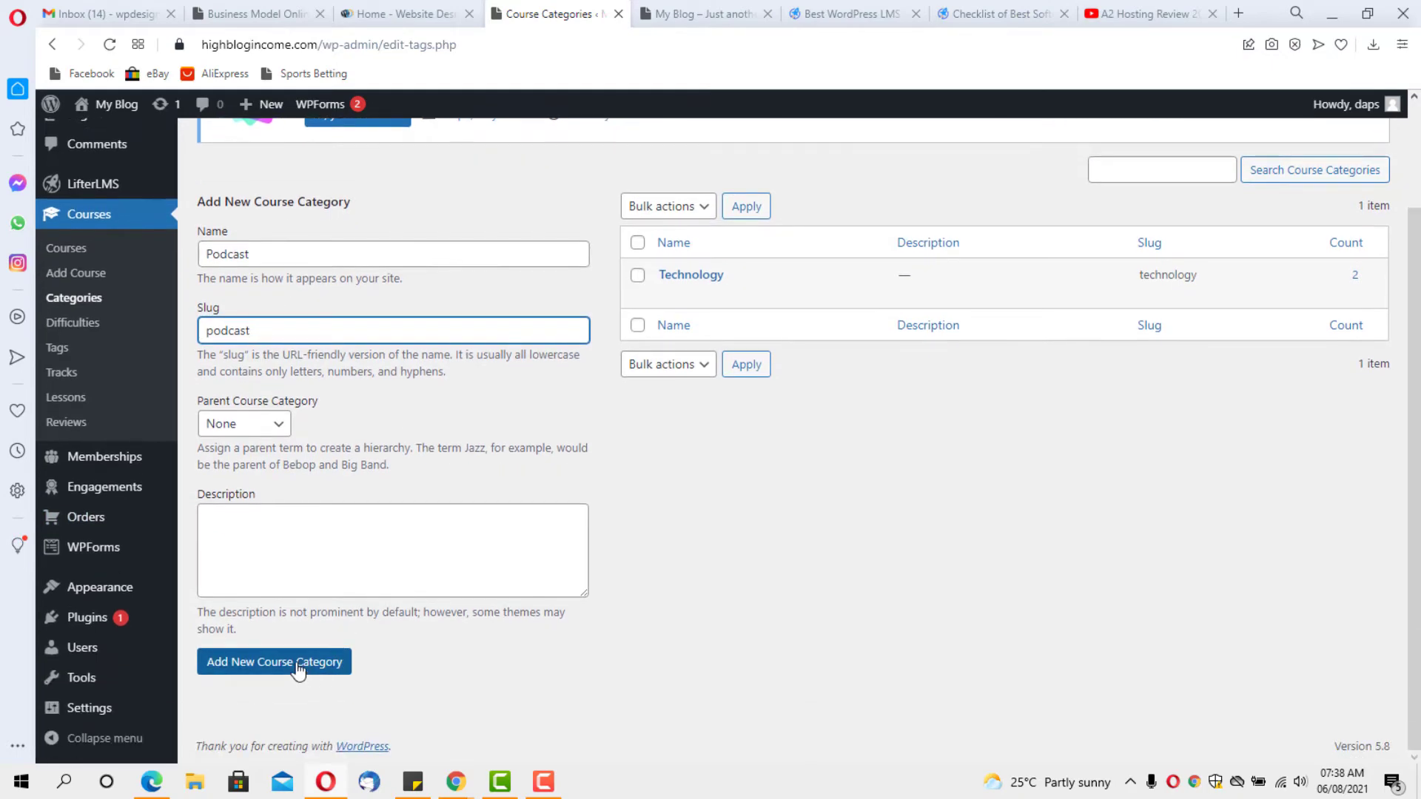
{"action": "left_click", "coordinate": [298, 663]}
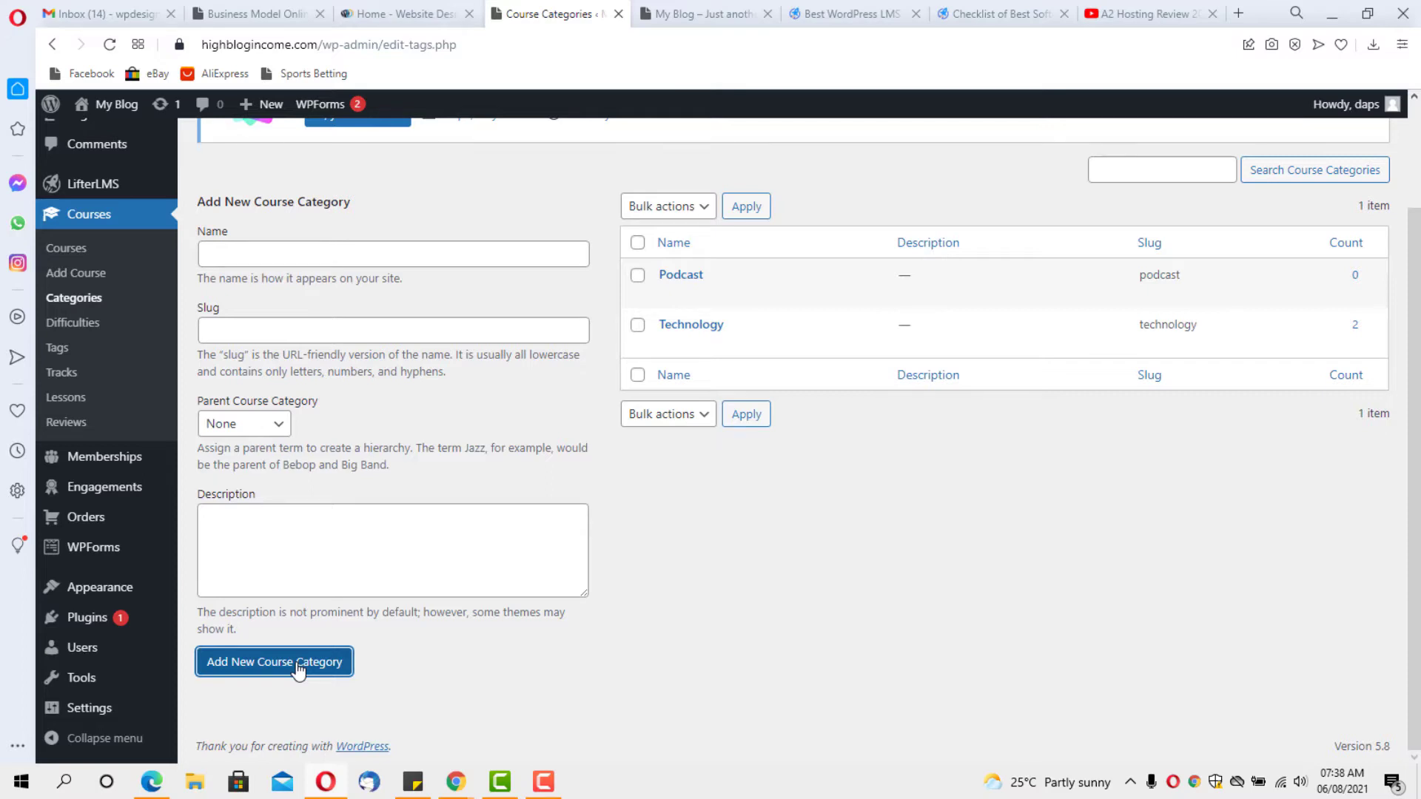
Edit the Advanced course difficulty and update it with name Advanced and slug advanced unchanged
{"action": "left_click", "coordinate": [79, 324]}
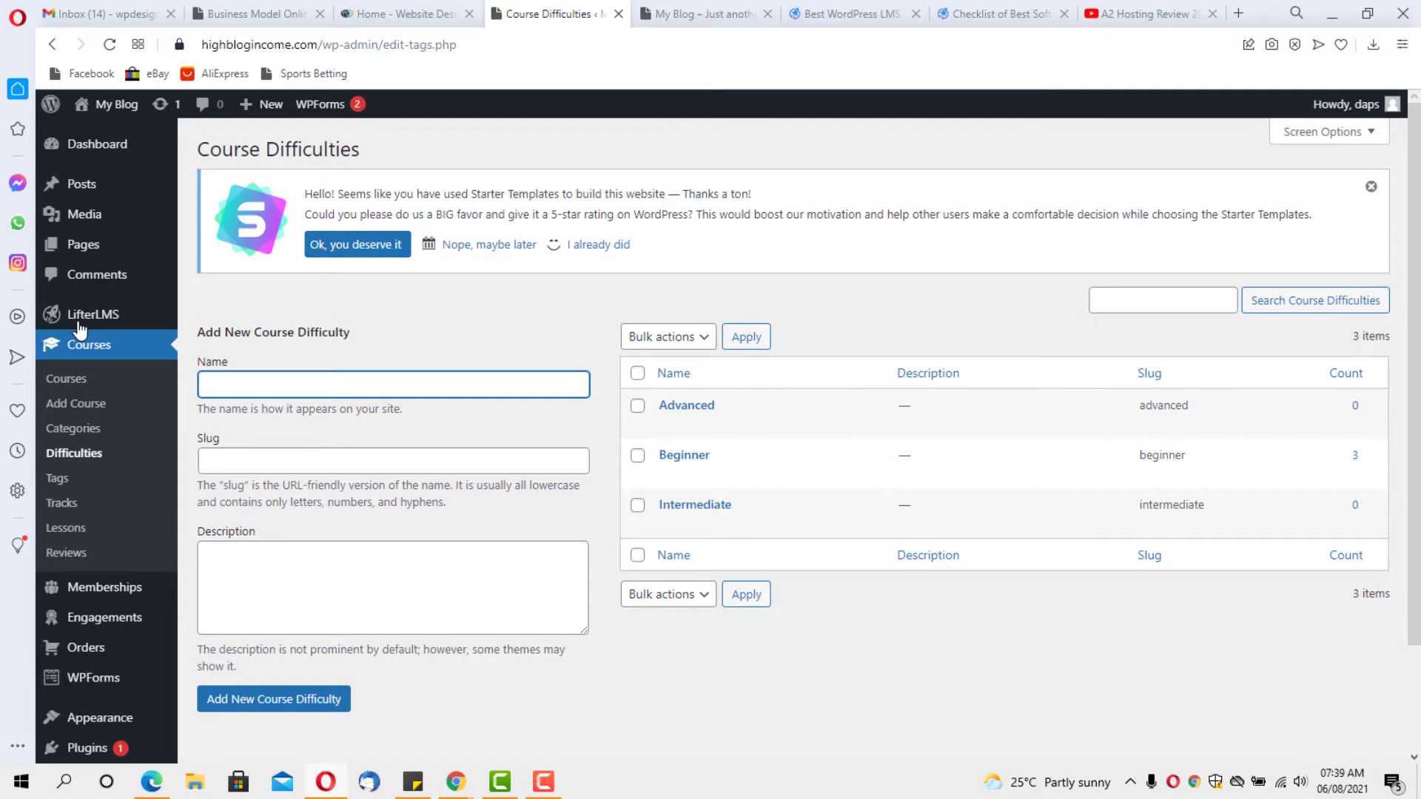
{"action": "mouse_move", "coordinate": [77, 327]}
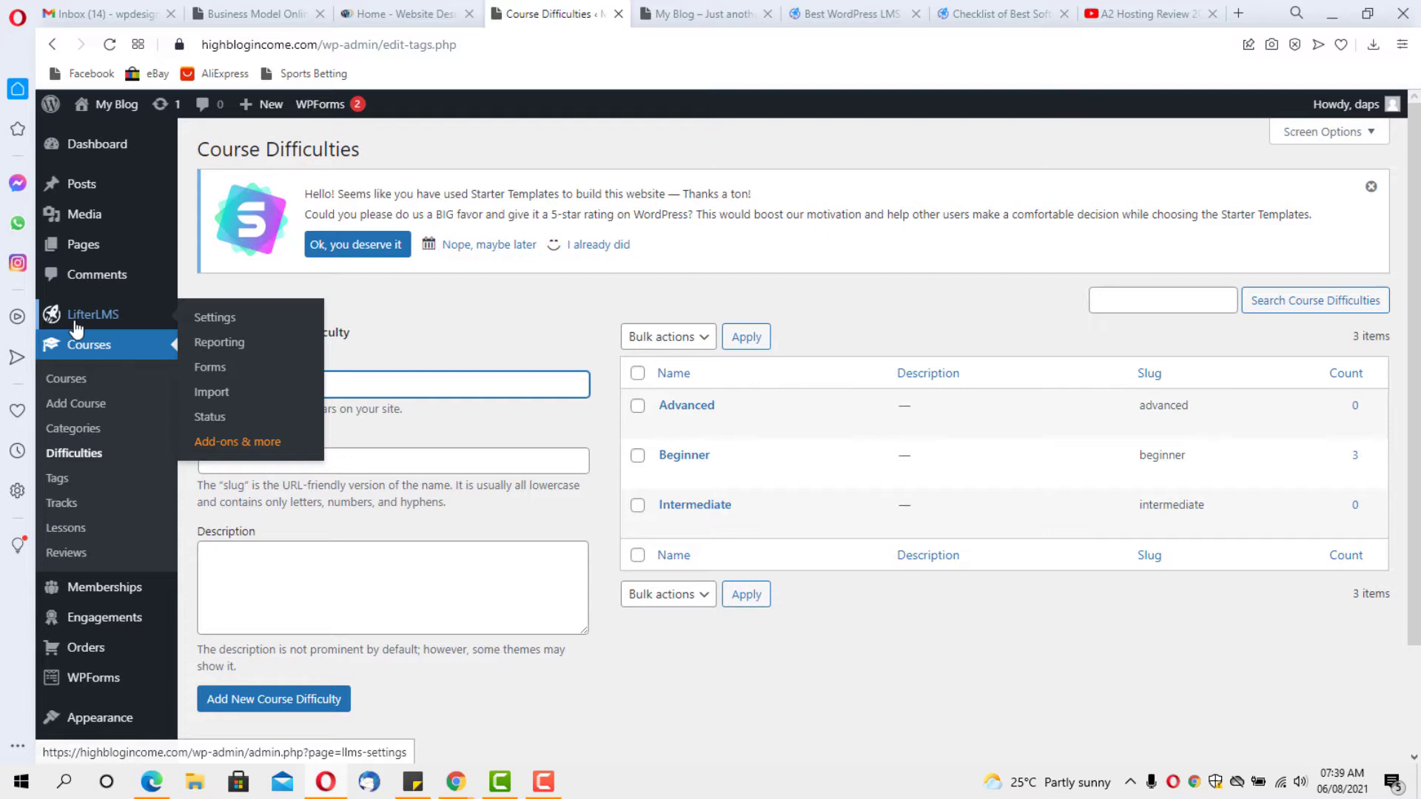
{"action": "mouse_move", "coordinate": [741, 413]}
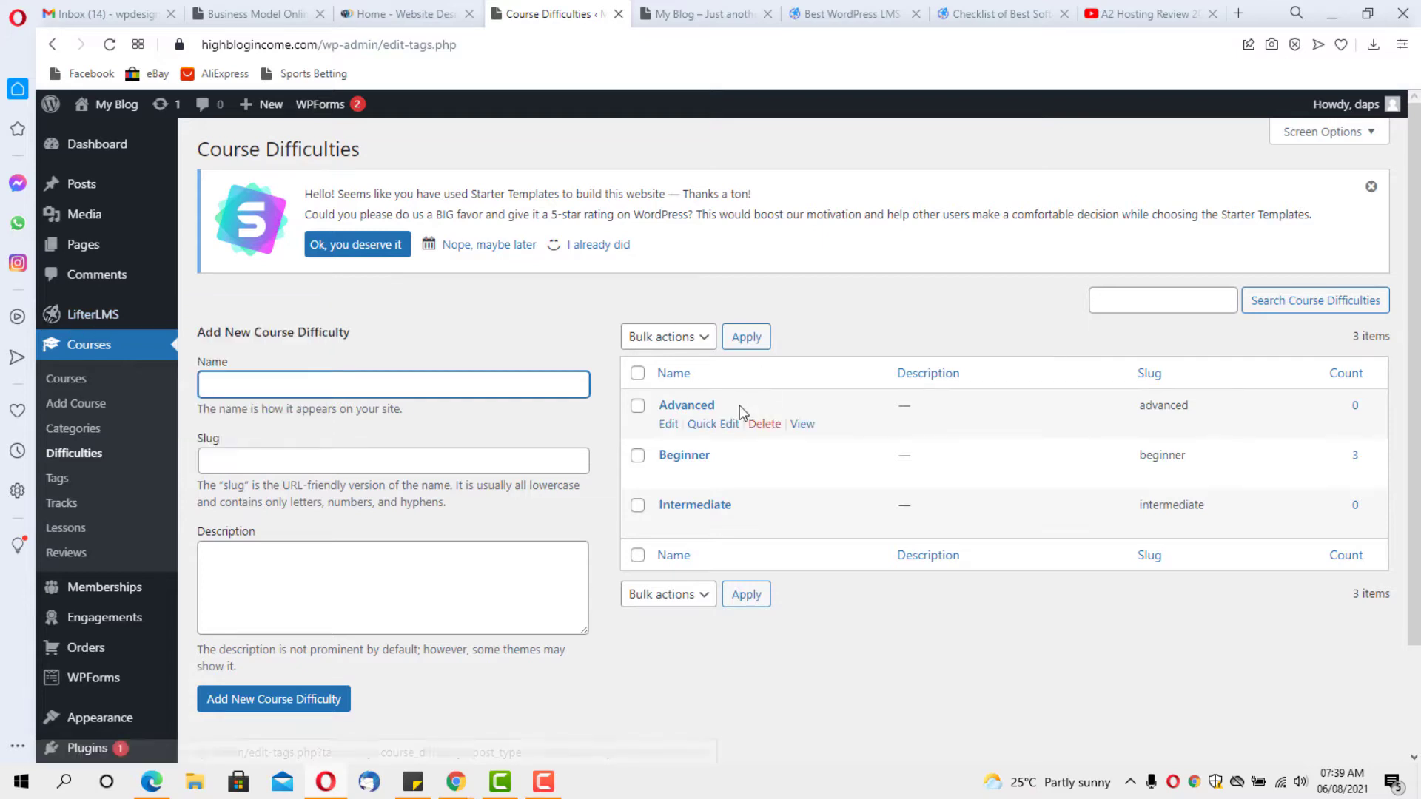
{"action": "left_click", "coordinate": [667, 425]}
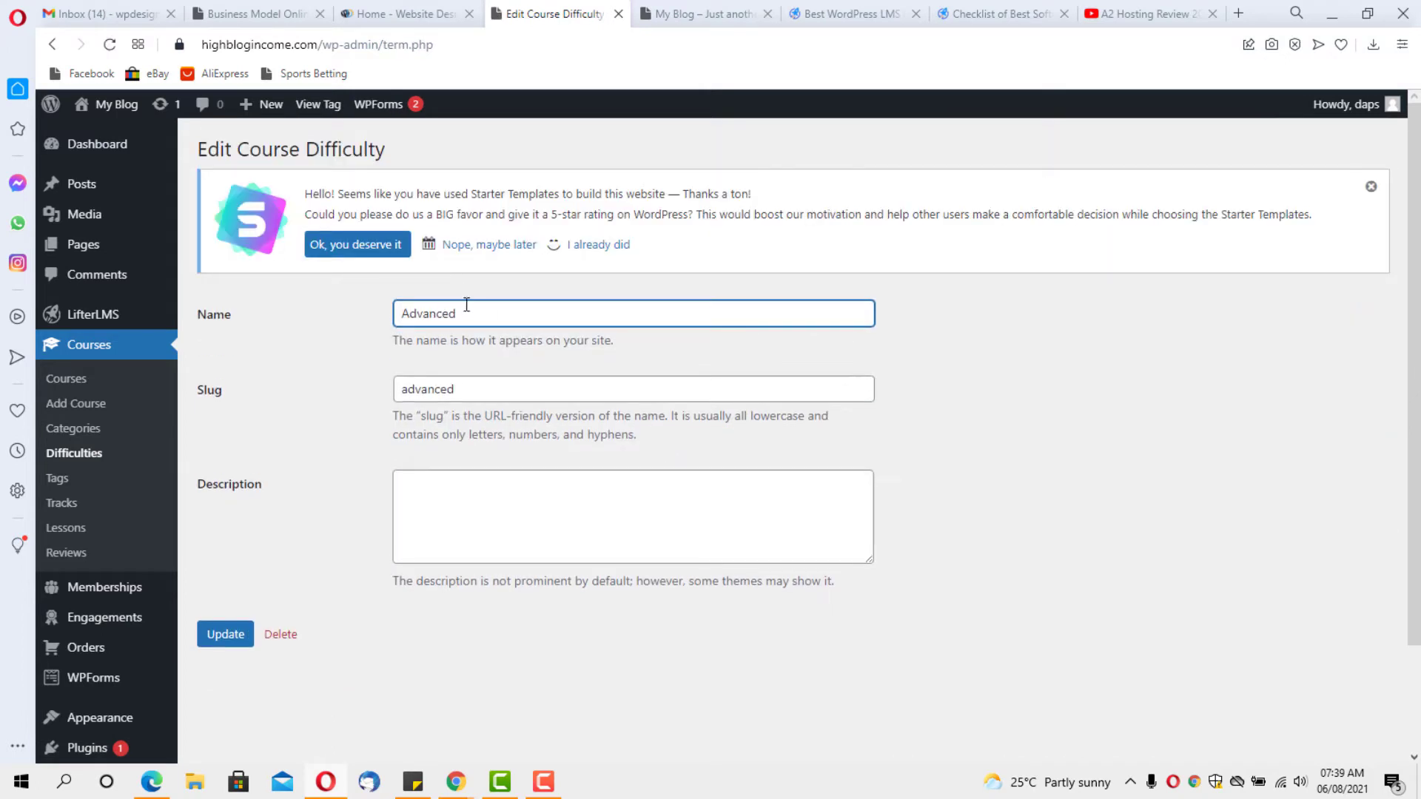
{"action": "double_click", "coordinate": [466, 313]}
{"action": "double_click", "coordinate": [451, 388]}
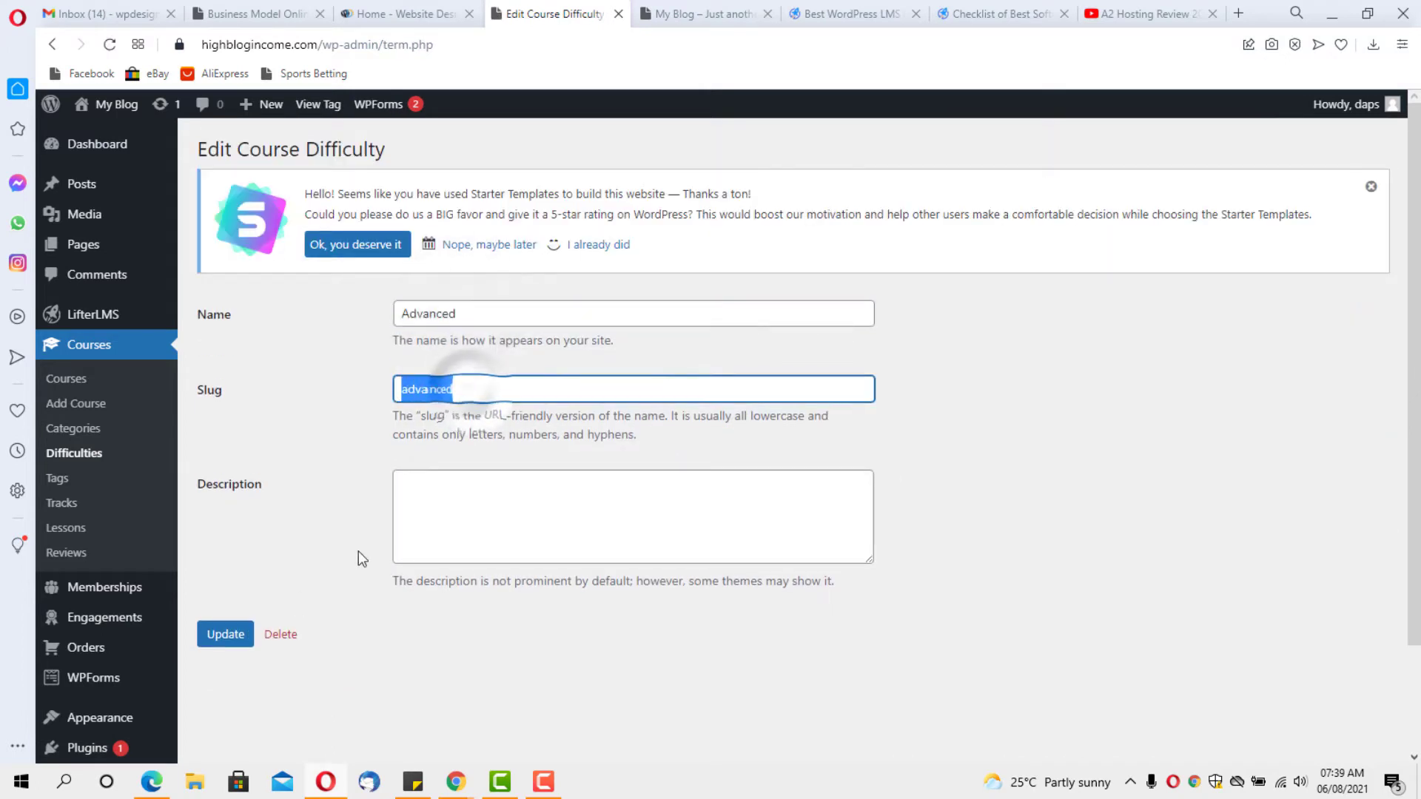
{"action": "left_click", "coordinate": [232, 634]}
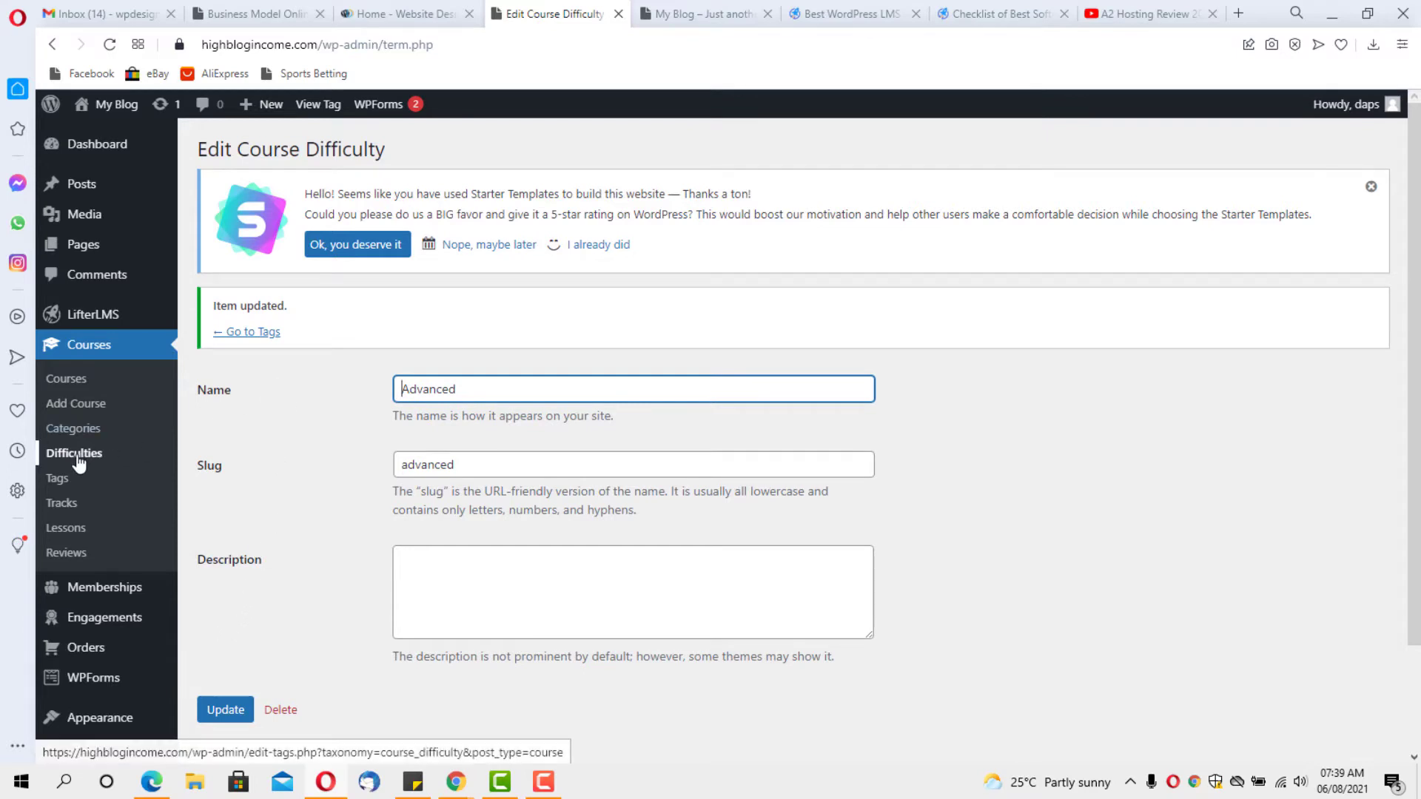
From the Courses list, open the LifterLMS Quickstart Course's View link in a new tab
{"action": "left_click", "coordinate": [63, 379]}
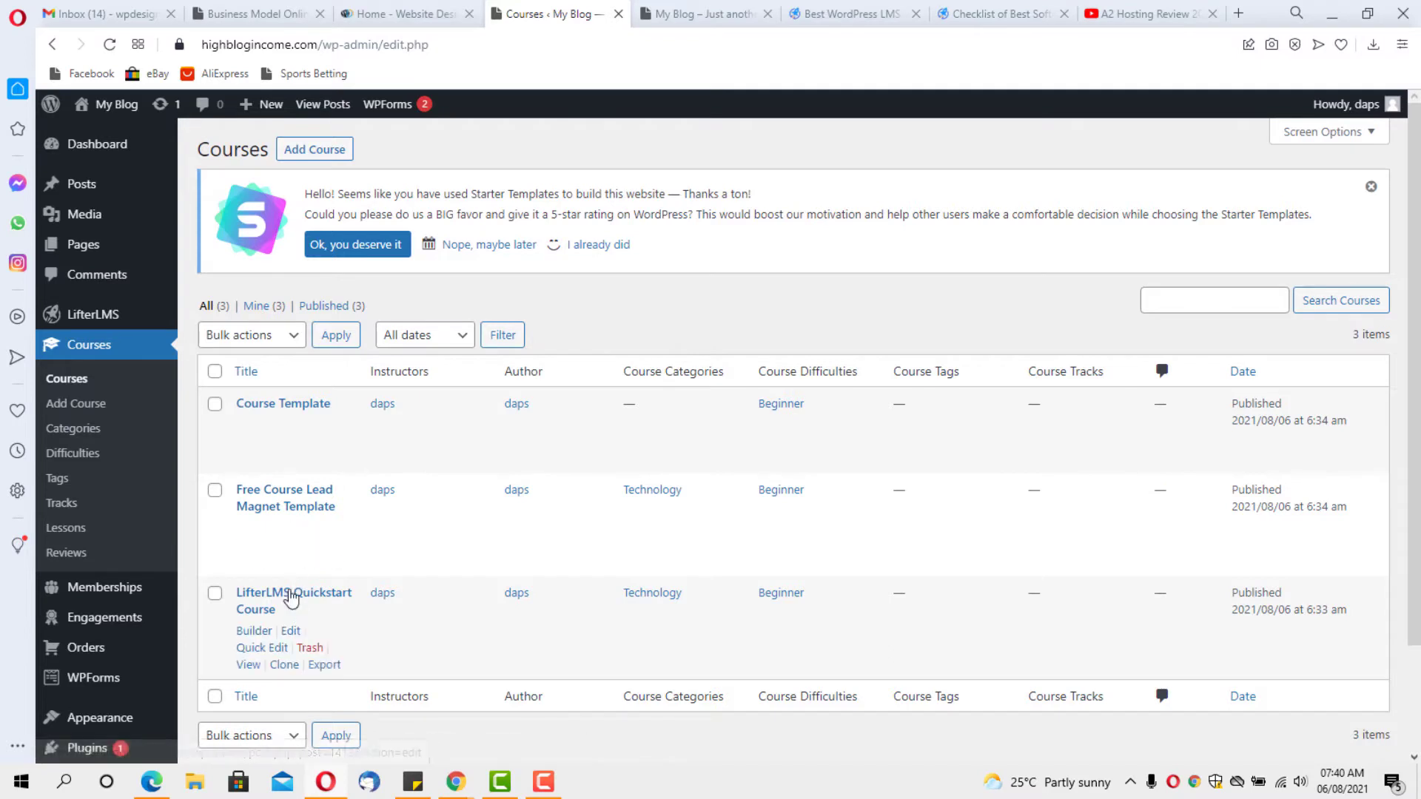
{"action": "scroll", "coordinate": [302, 506], "scroll_direction": "down", "scroll_amount": 2}
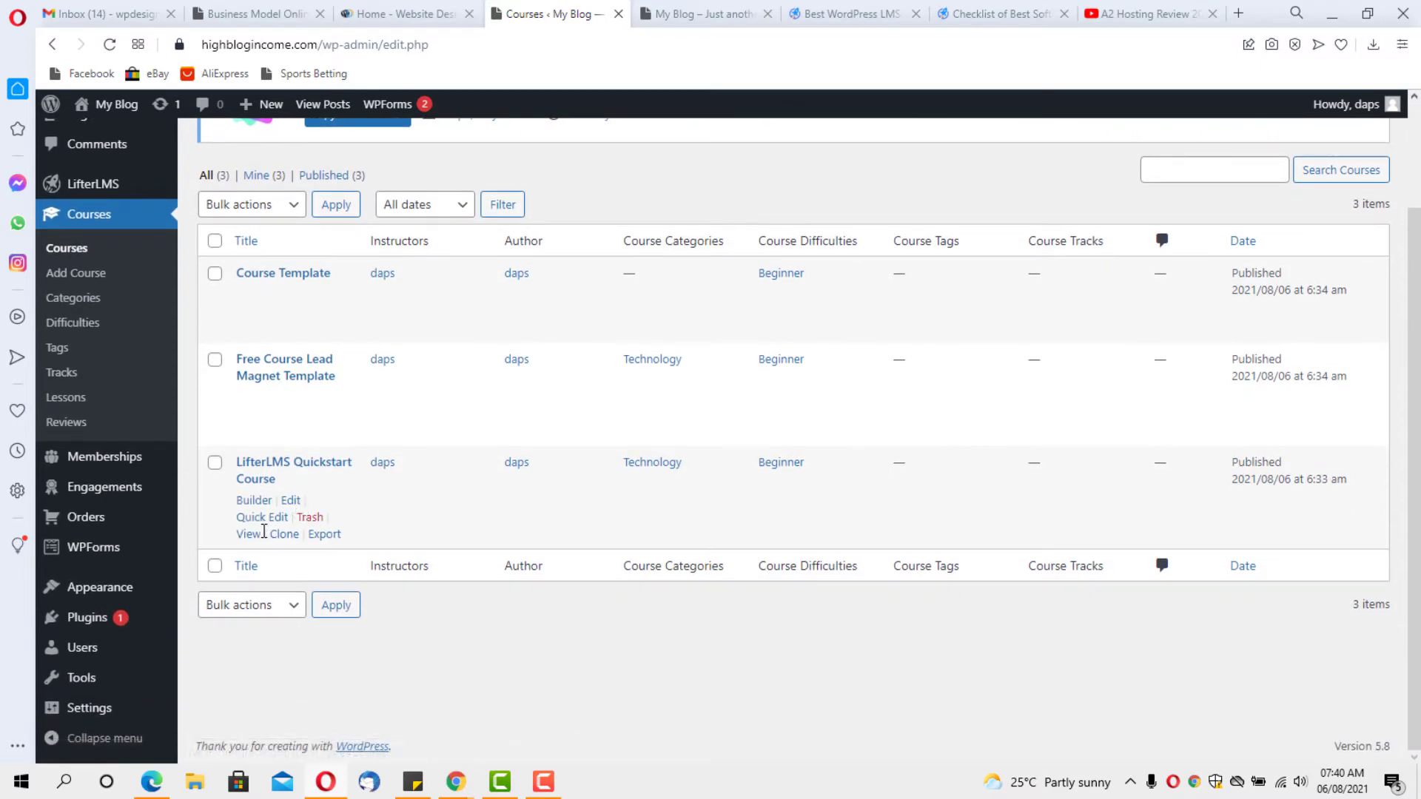
{"action": "left_click", "coordinate": [275, 467]}
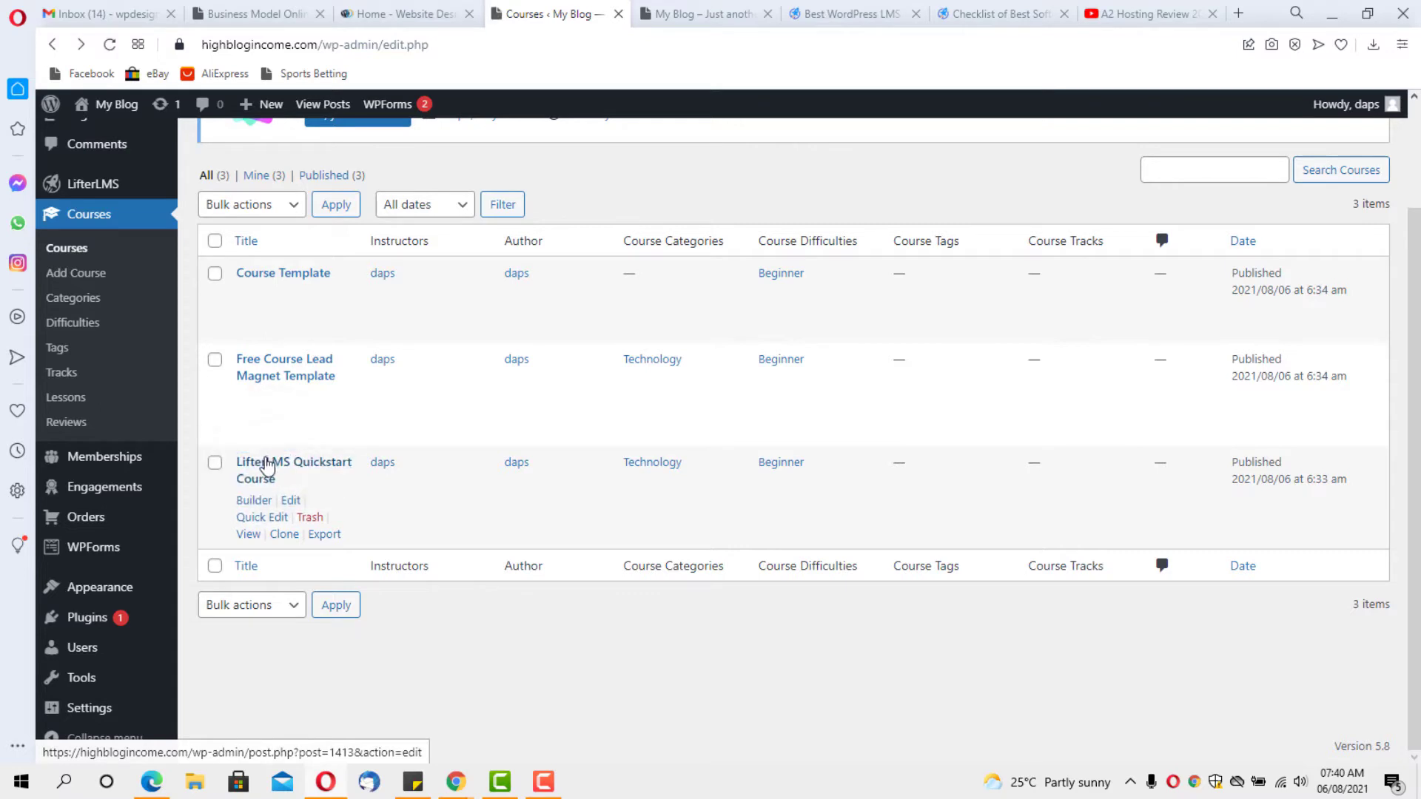
{"action": "right_click", "coordinate": [240, 537]}
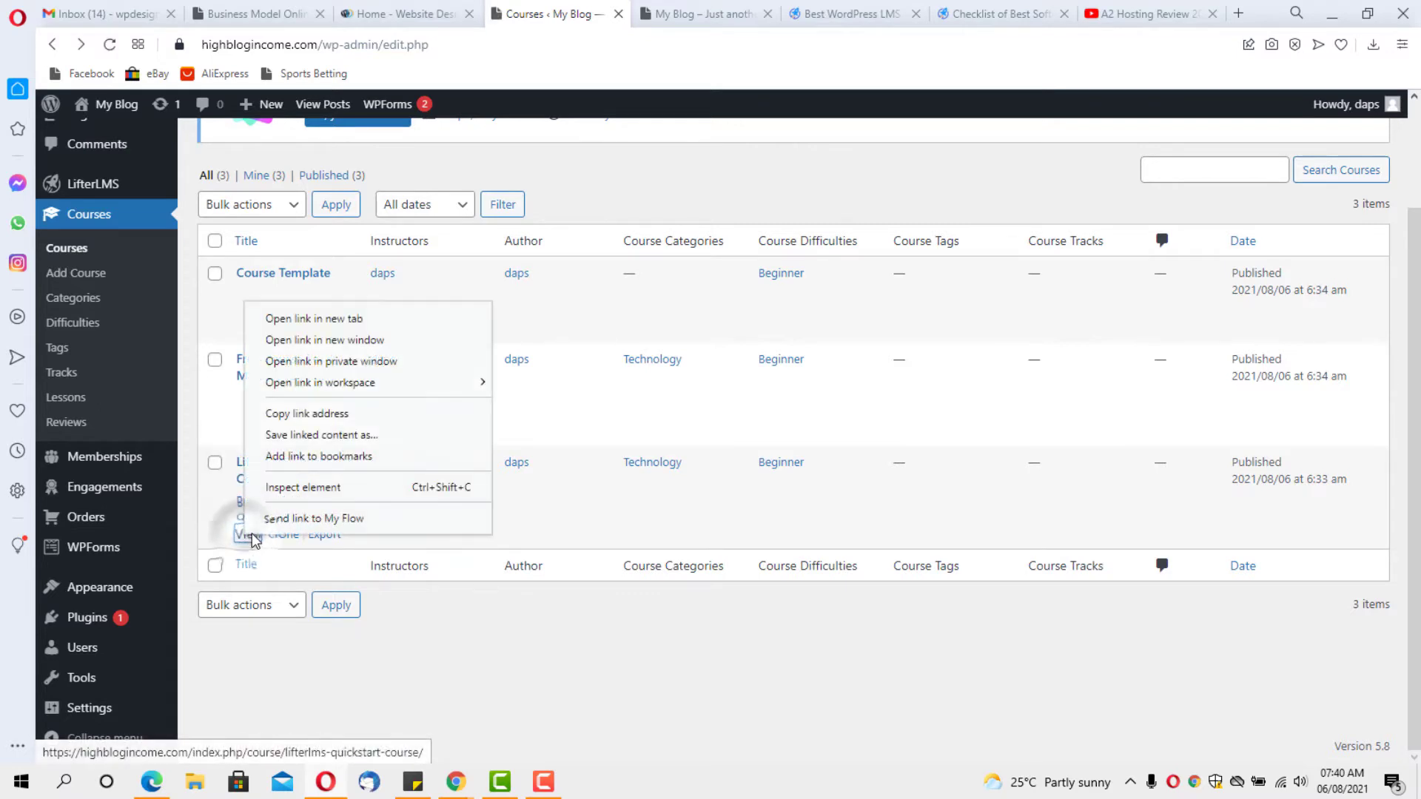
{"action": "left_click", "coordinate": [290, 318]}
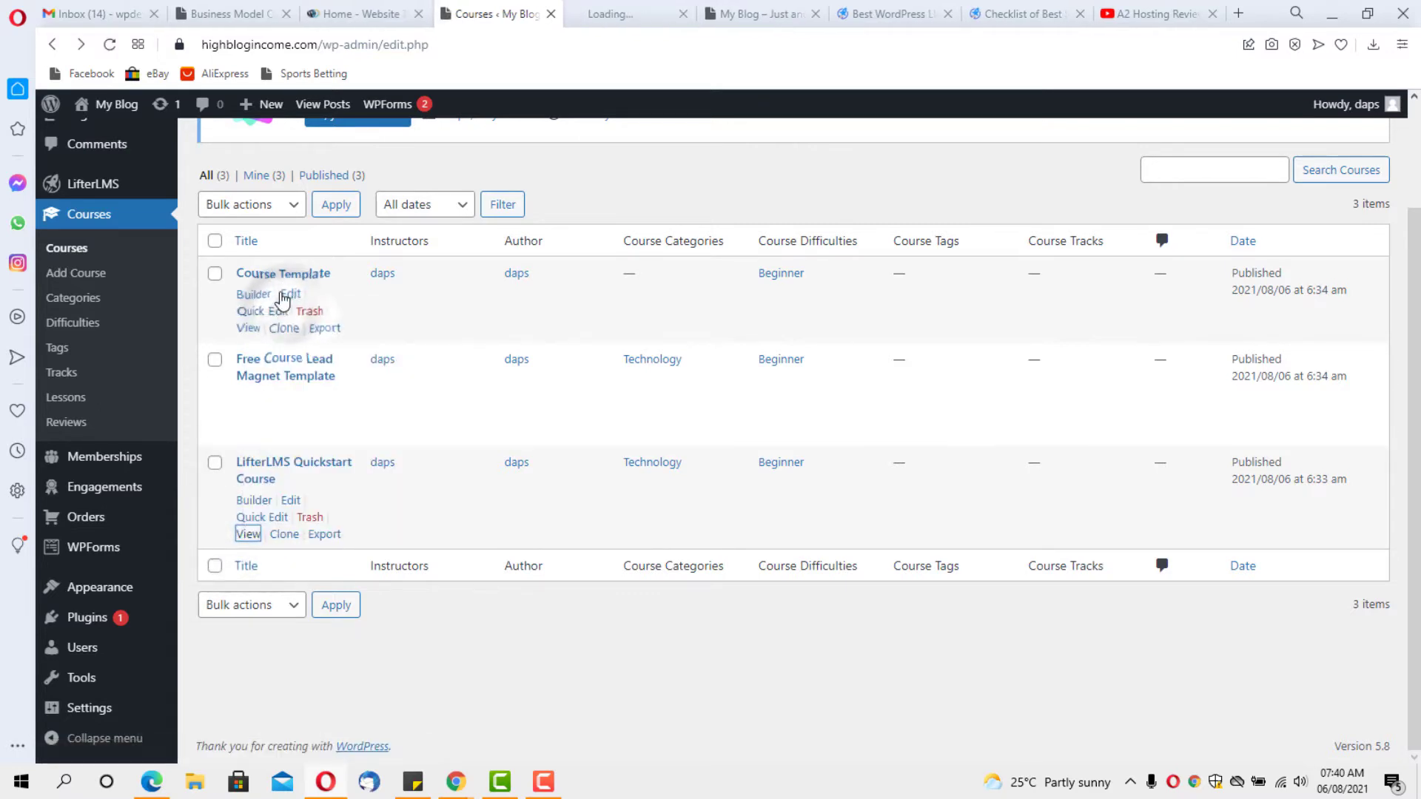
Browse the LifterLMS Quickstart Course page and its free plan, then return to the Courses admin tab
{"action": "left_click", "coordinate": [611, 9]}
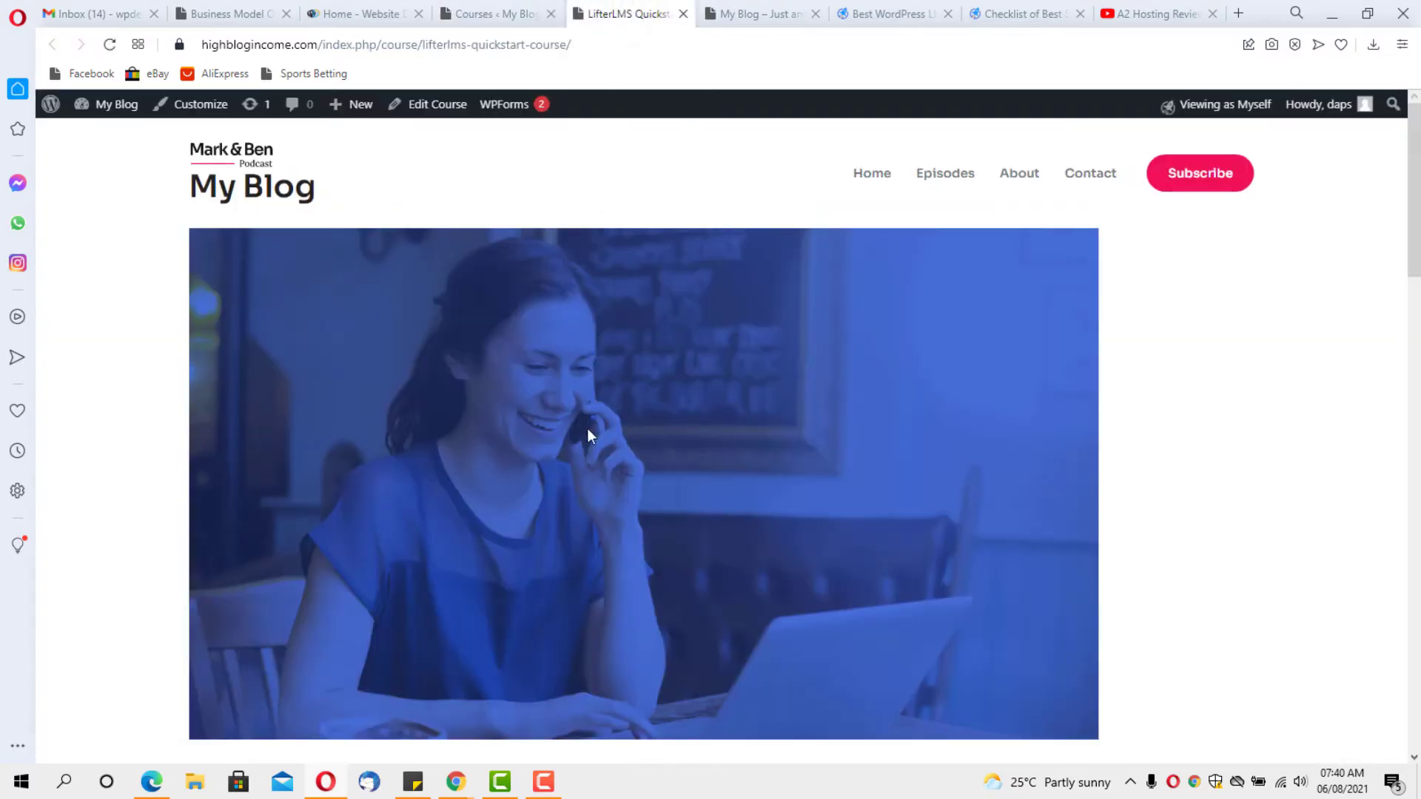
{"action": "scroll", "coordinate": [776, 425], "scroll_direction": "down", "scroll_amount": 6}
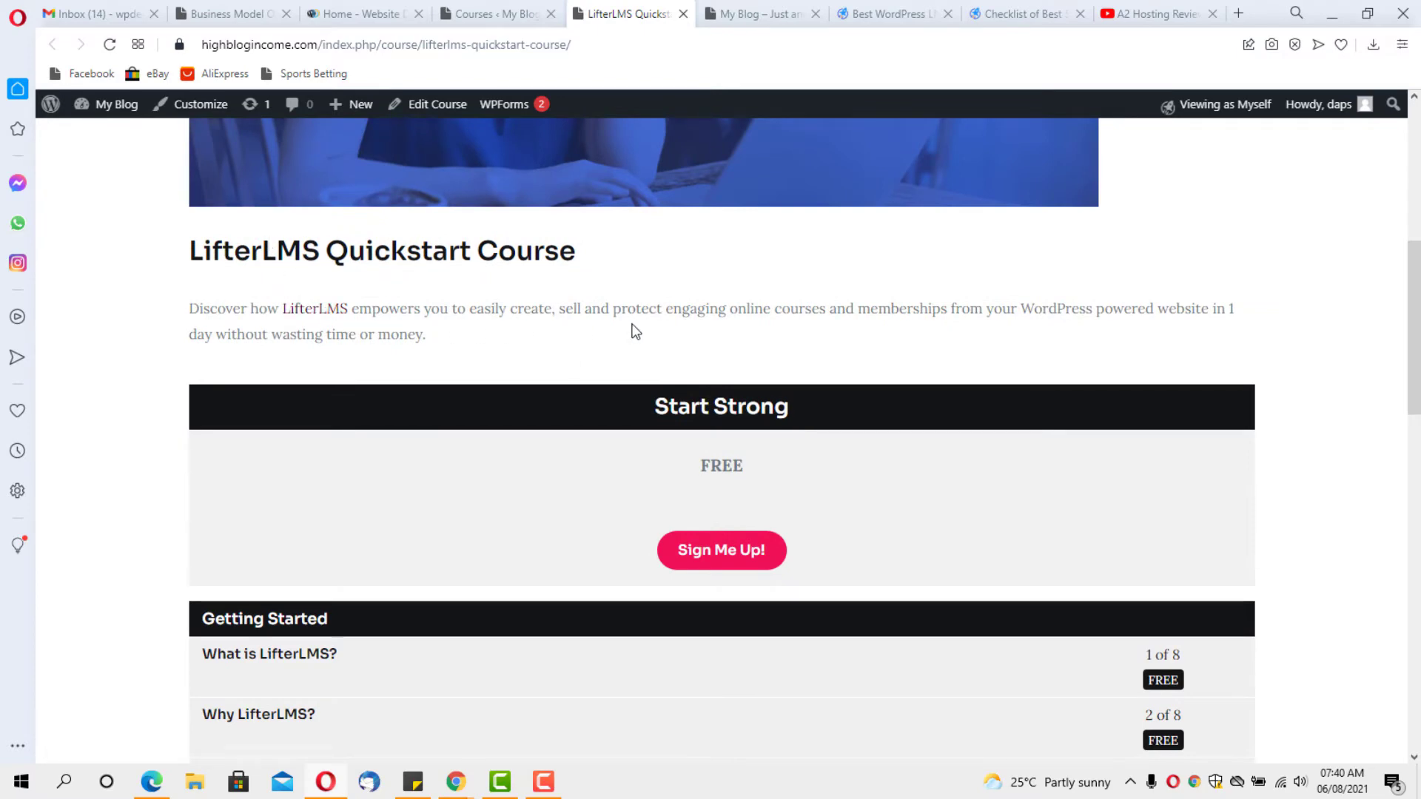
{"action": "scroll", "coordinate": [632, 324], "scroll_direction": "down", "scroll_amount": 1}
{"action": "scroll", "coordinate": [632, 323], "scroll_direction": "down", "scroll_amount": 1}
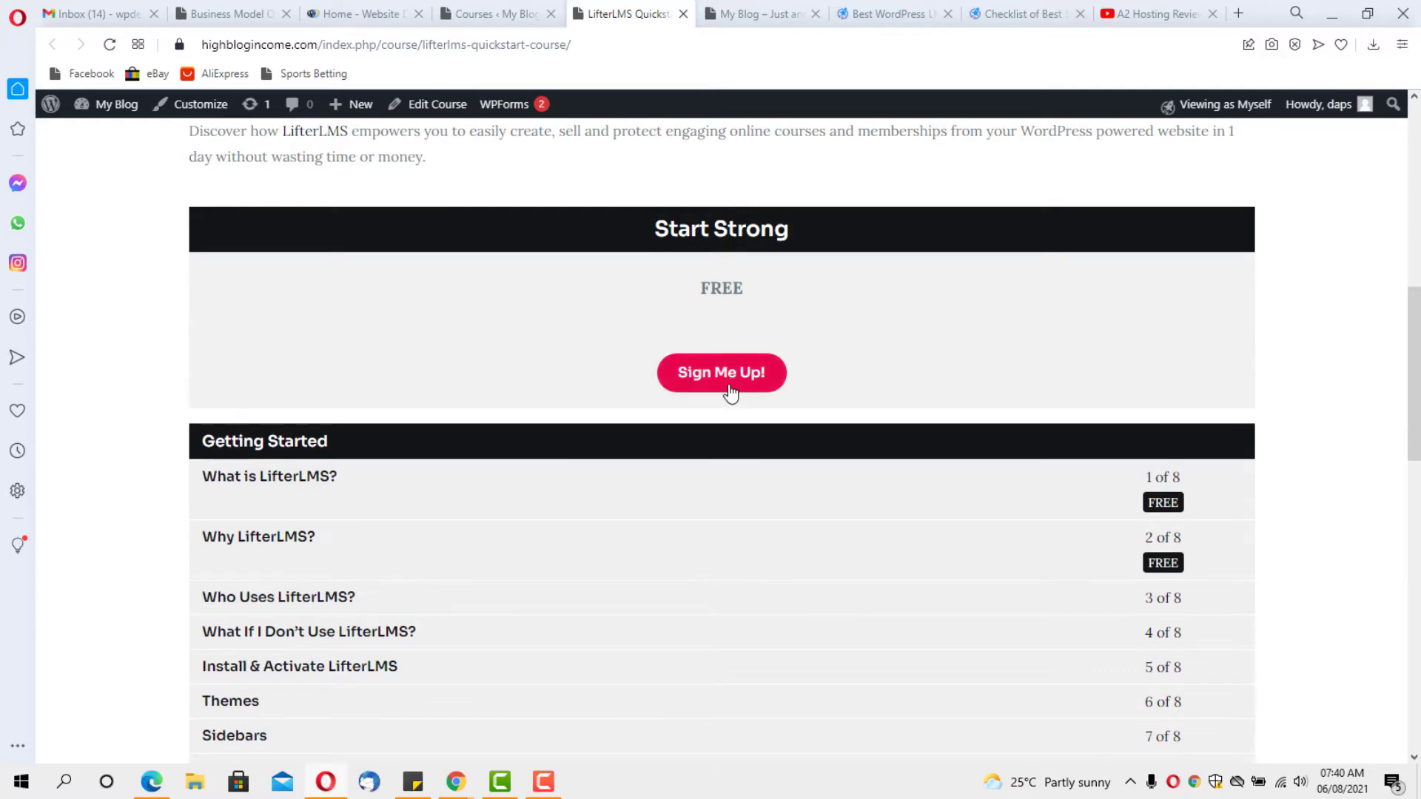
{"action": "scroll", "coordinate": [728, 378], "scroll_direction": "down", "scroll_amount": 10}
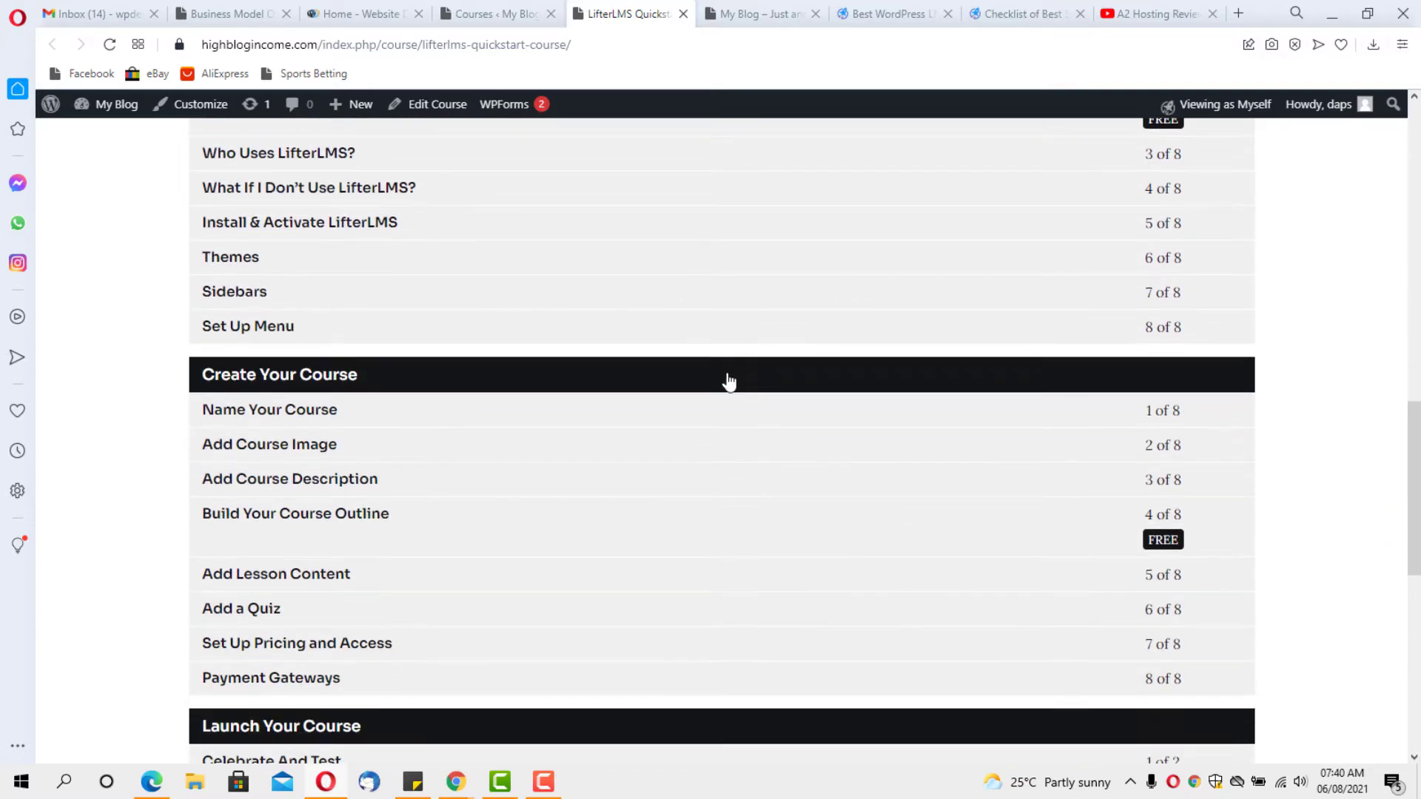
{"action": "scroll", "coordinate": [727, 374], "scroll_direction": "down", "scroll_amount": 5}
{"action": "scroll", "coordinate": [727, 374], "scroll_direction": "up", "scroll_amount": 13}
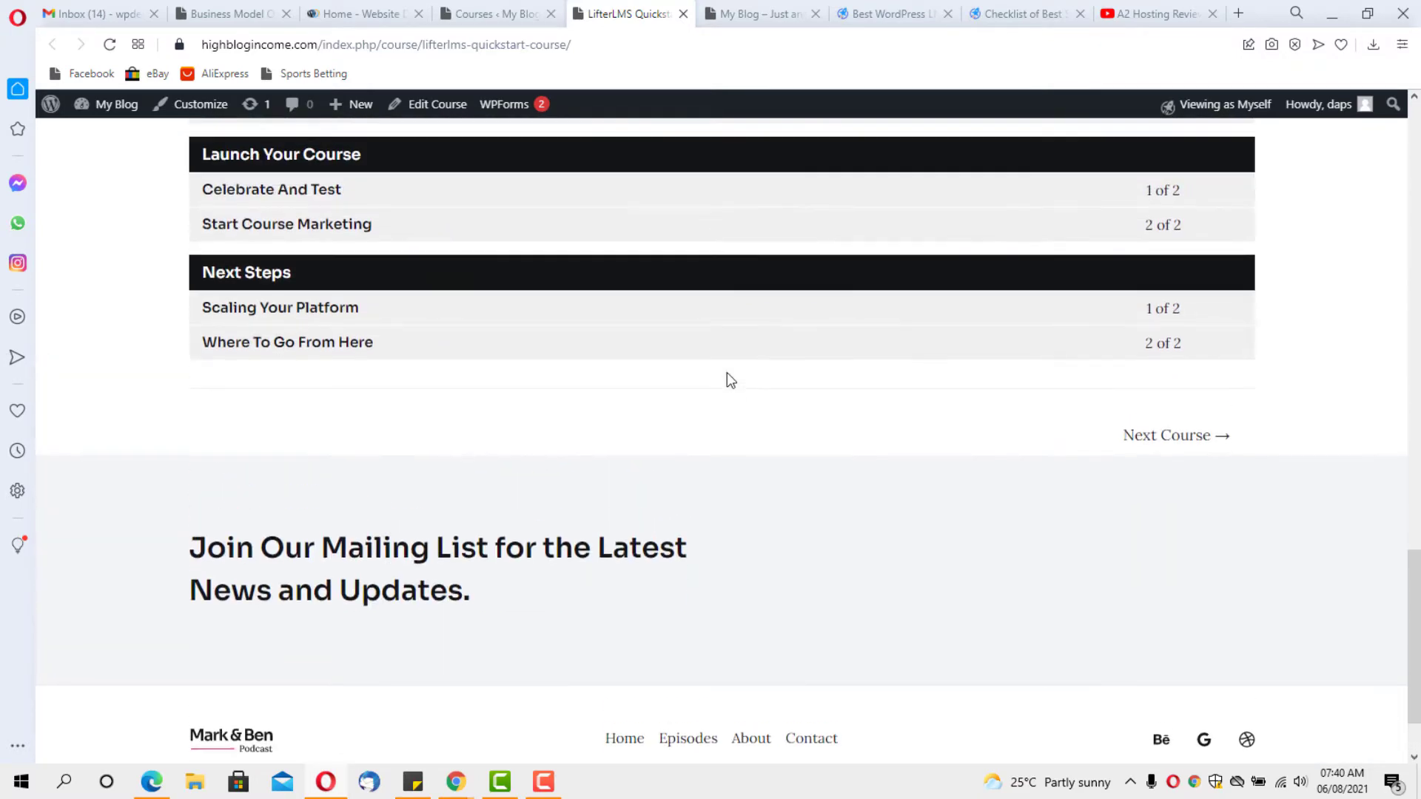
{"action": "scroll", "coordinate": [728, 379], "scroll_direction": "up", "scroll_amount": 10}
{"action": "scroll", "coordinate": [729, 378], "scroll_direction": "down", "scroll_amount": 14}
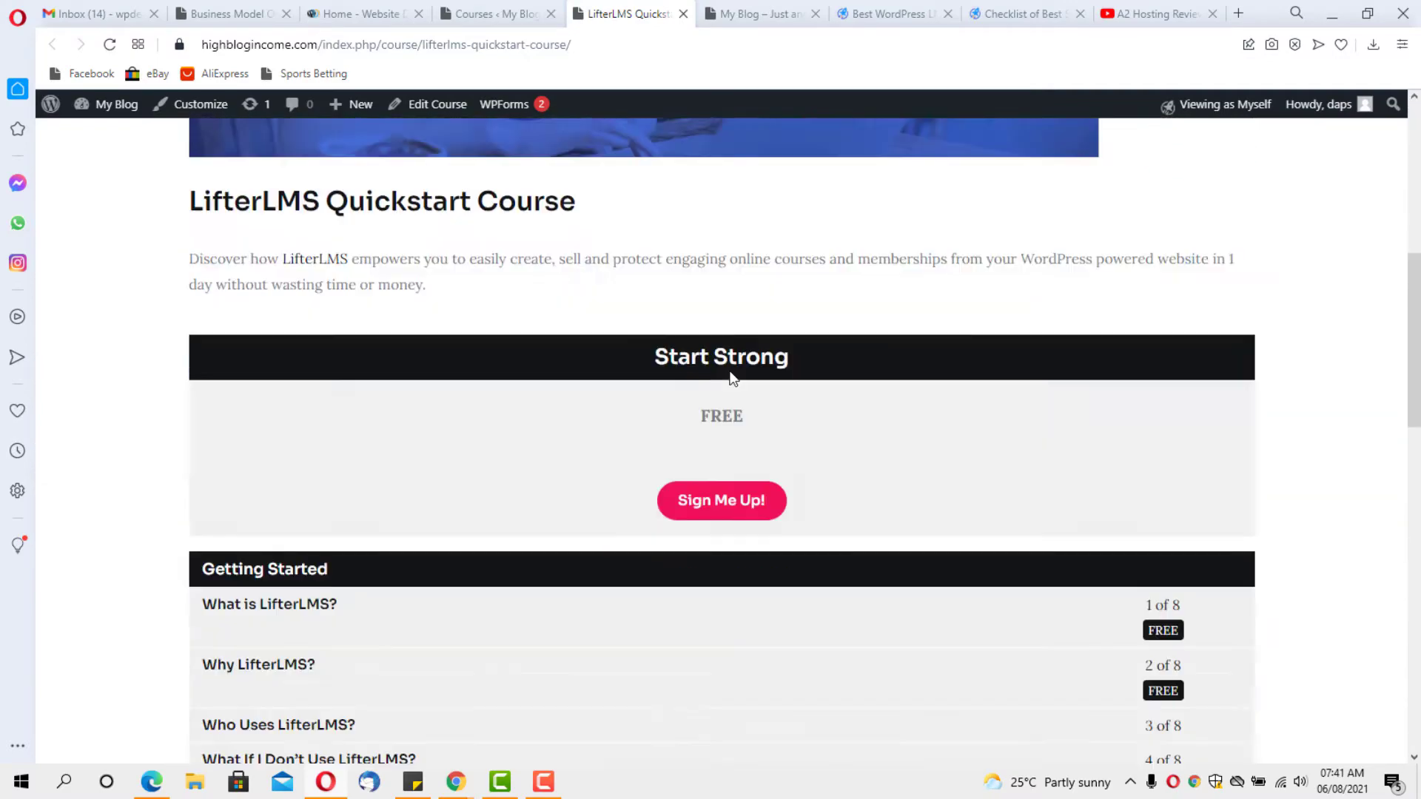
{"action": "scroll", "coordinate": [732, 383], "scroll_direction": "down", "scroll_amount": 8}
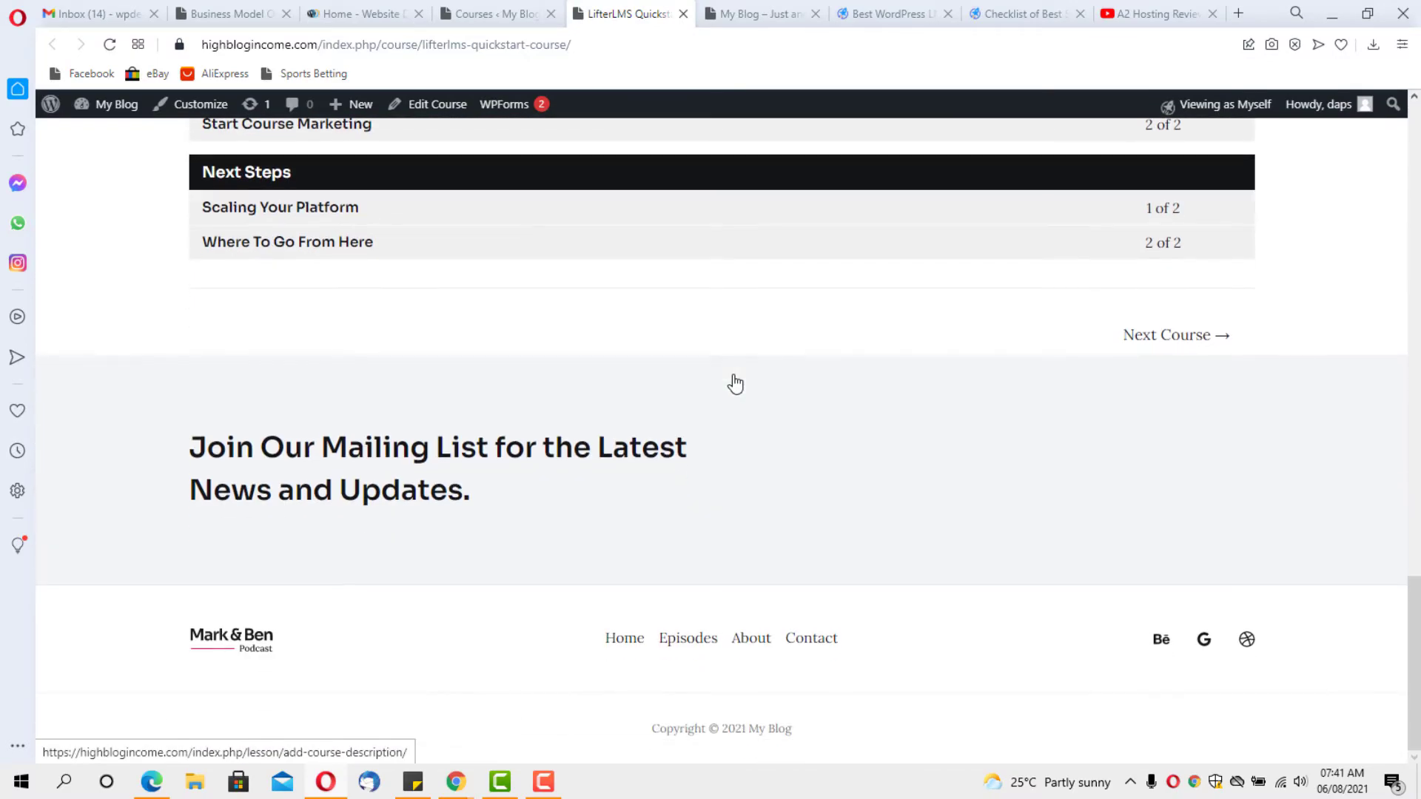
{"action": "scroll", "coordinate": [734, 381], "scroll_direction": "up", "scroll_amount": 7}
{"action": "scroll", "coordinate": [733, 375], "scroll_direction": "up", "scroll_amount": 12}
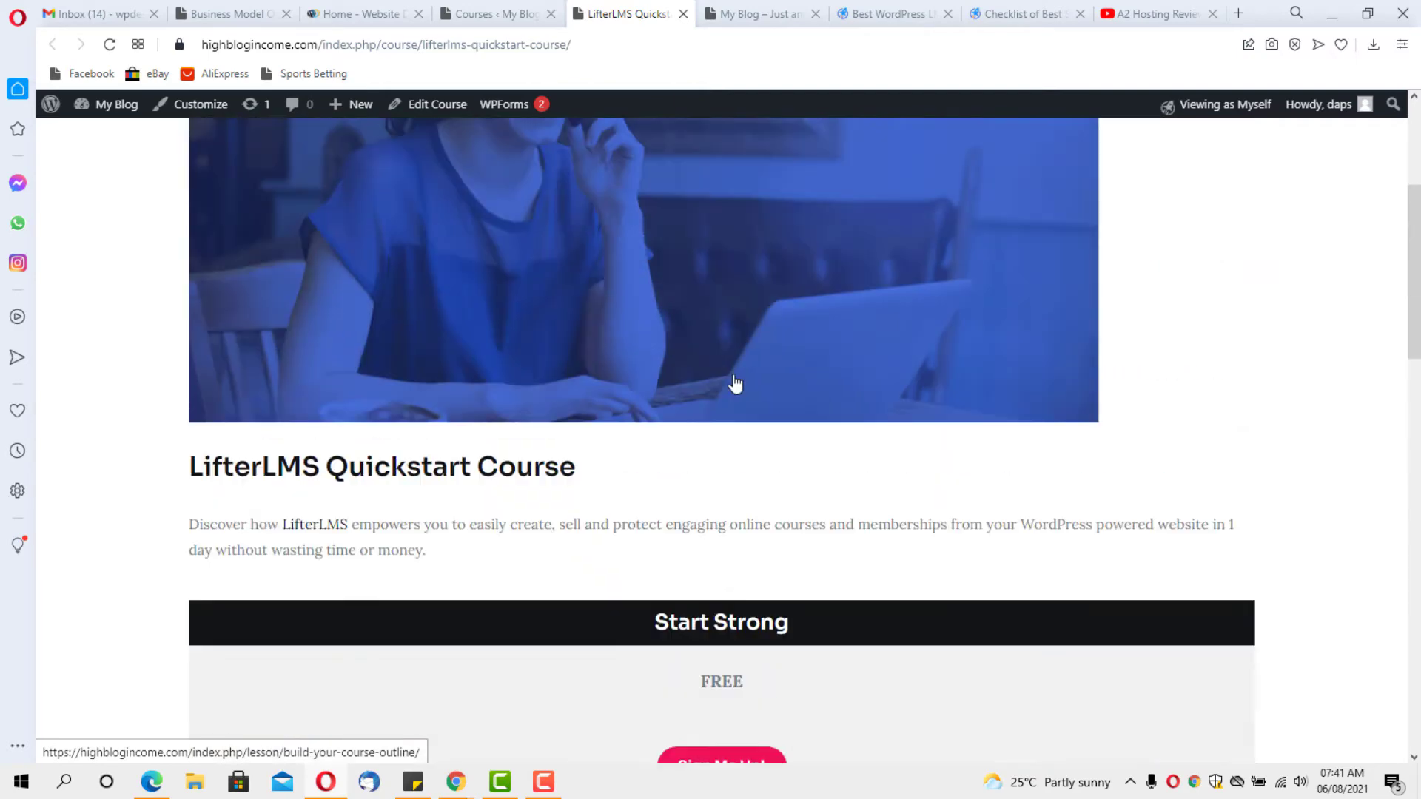
{"action": "scroll", "coordinate": [735, 384], "scroll_direction": "down", "scroll_amount": 7}
{"action": "scroll", "coordinate": [732, 382], "scroll_direction": "up", "scroll_amount": 10}
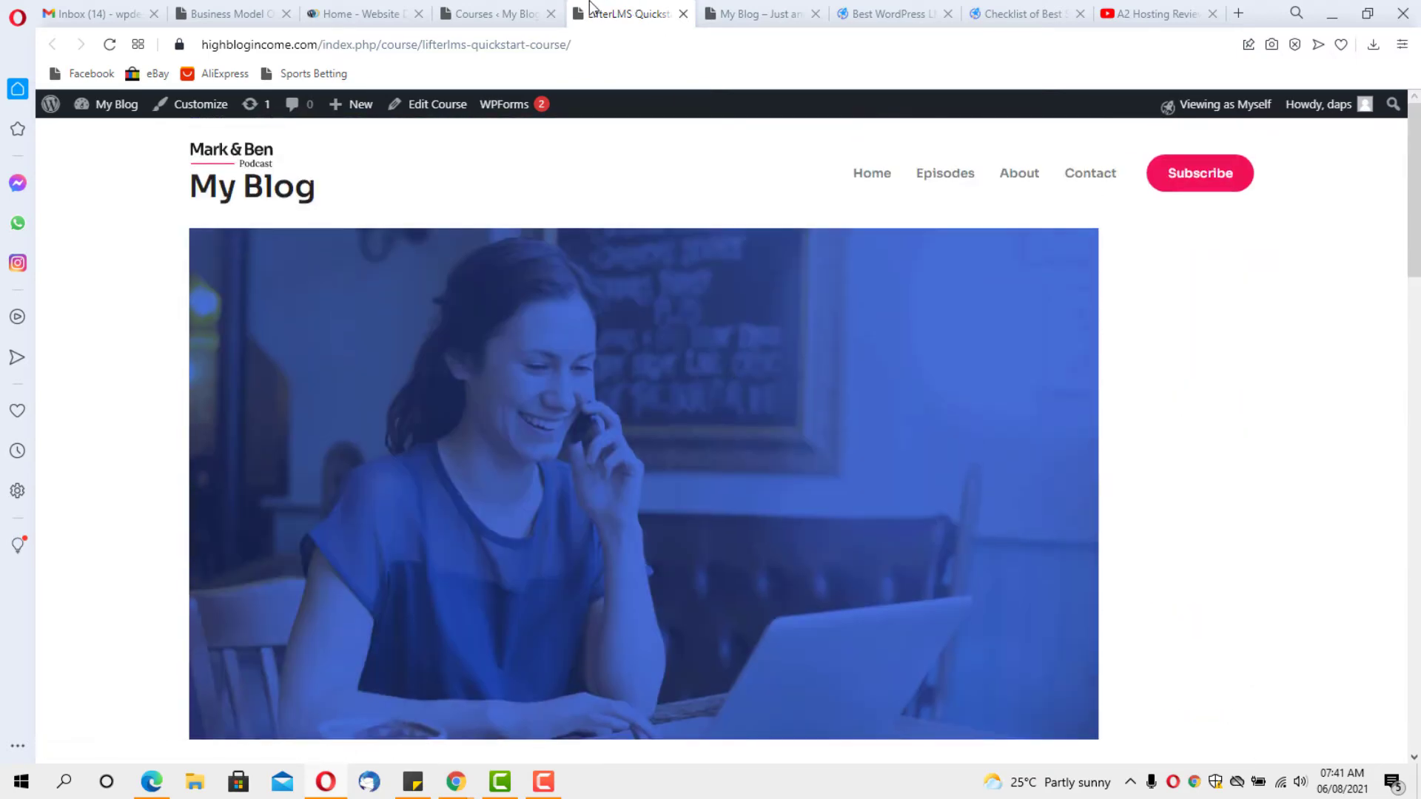
{"action": "left_click", "coordinate": [487, 4]}
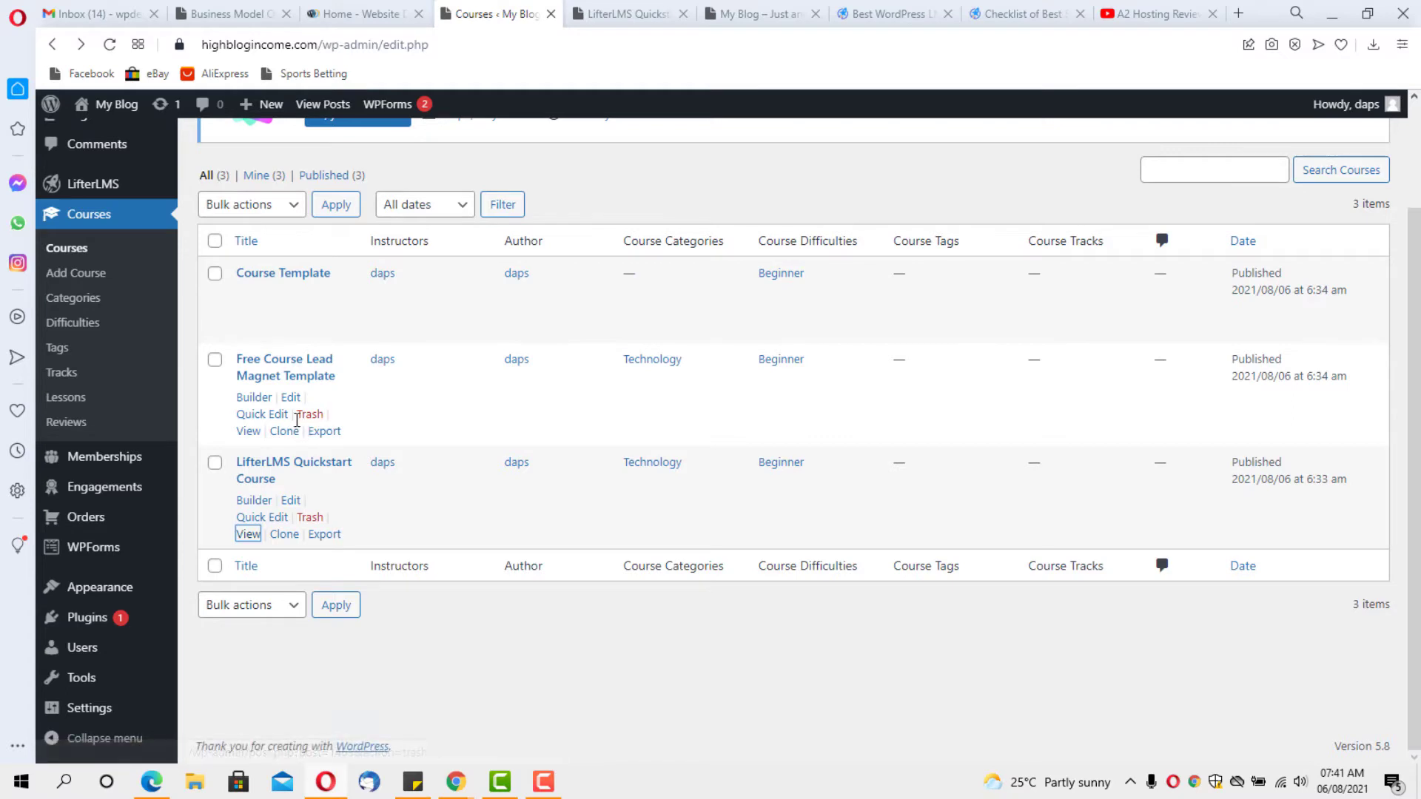
Open the Free Course Lead Magnet Template's View link in a new tab and scroll its lesson sections
{"action": "right_click", "coordinate": [247, 433]}
{"action": "left_click", "coordinate": [270, 447]}
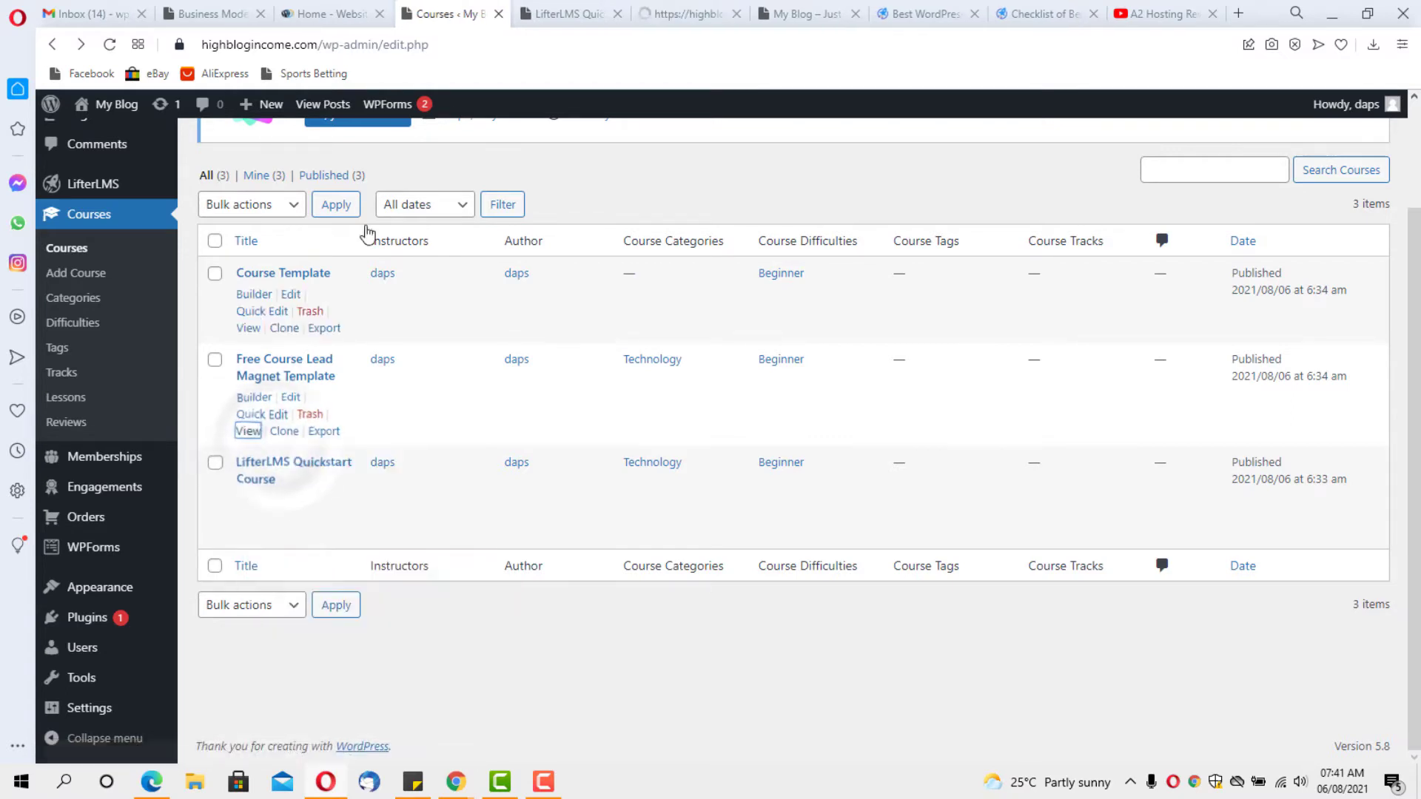
{"action": "left_click", "coordinate": [693, 8]}
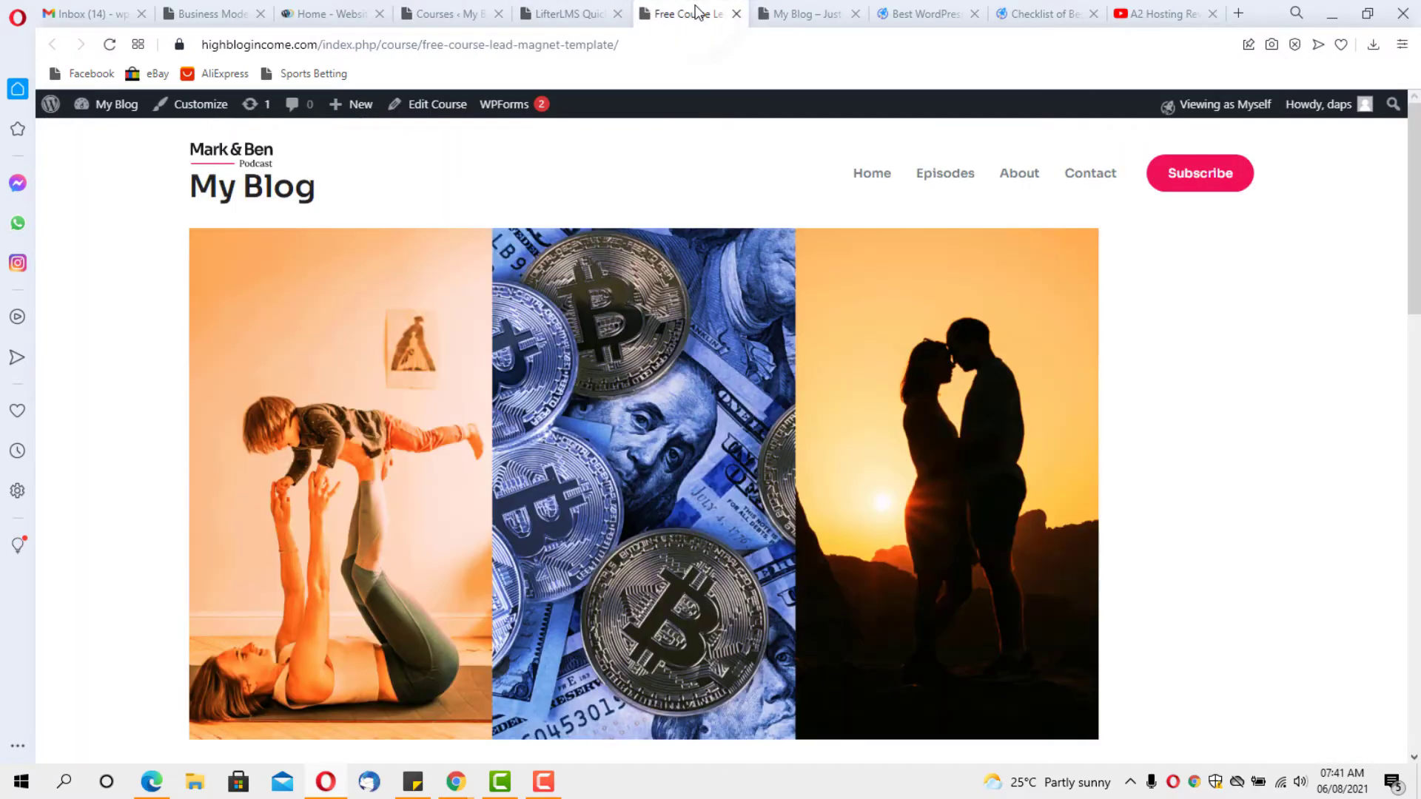
{"action": "scroll", "coordinate": [631, 361], "scroll_direction": "down", "scroll_amount": 5}
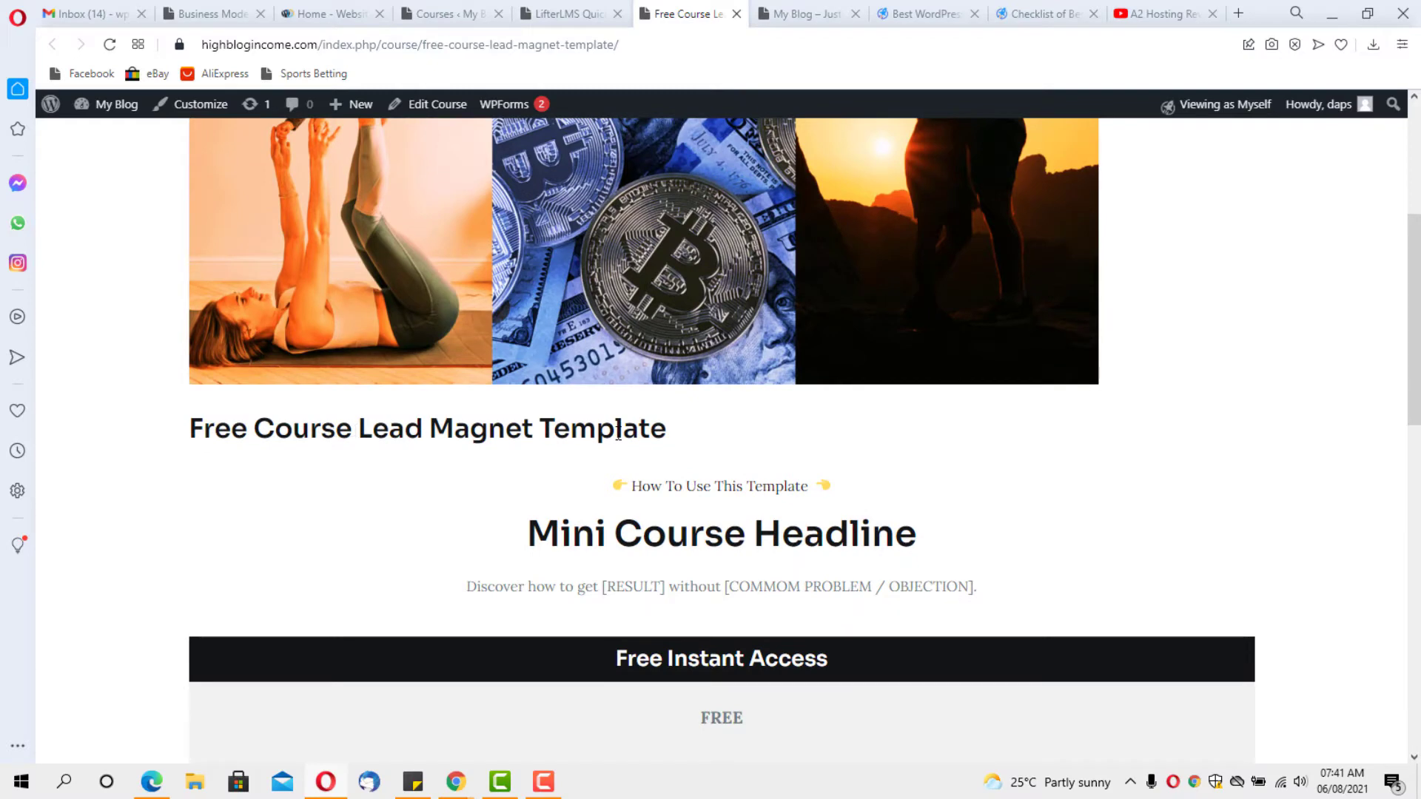
{"action": "scroll", "coordinate": [618, 435], "scroll_direction": "down", "scroll_amount": 2}
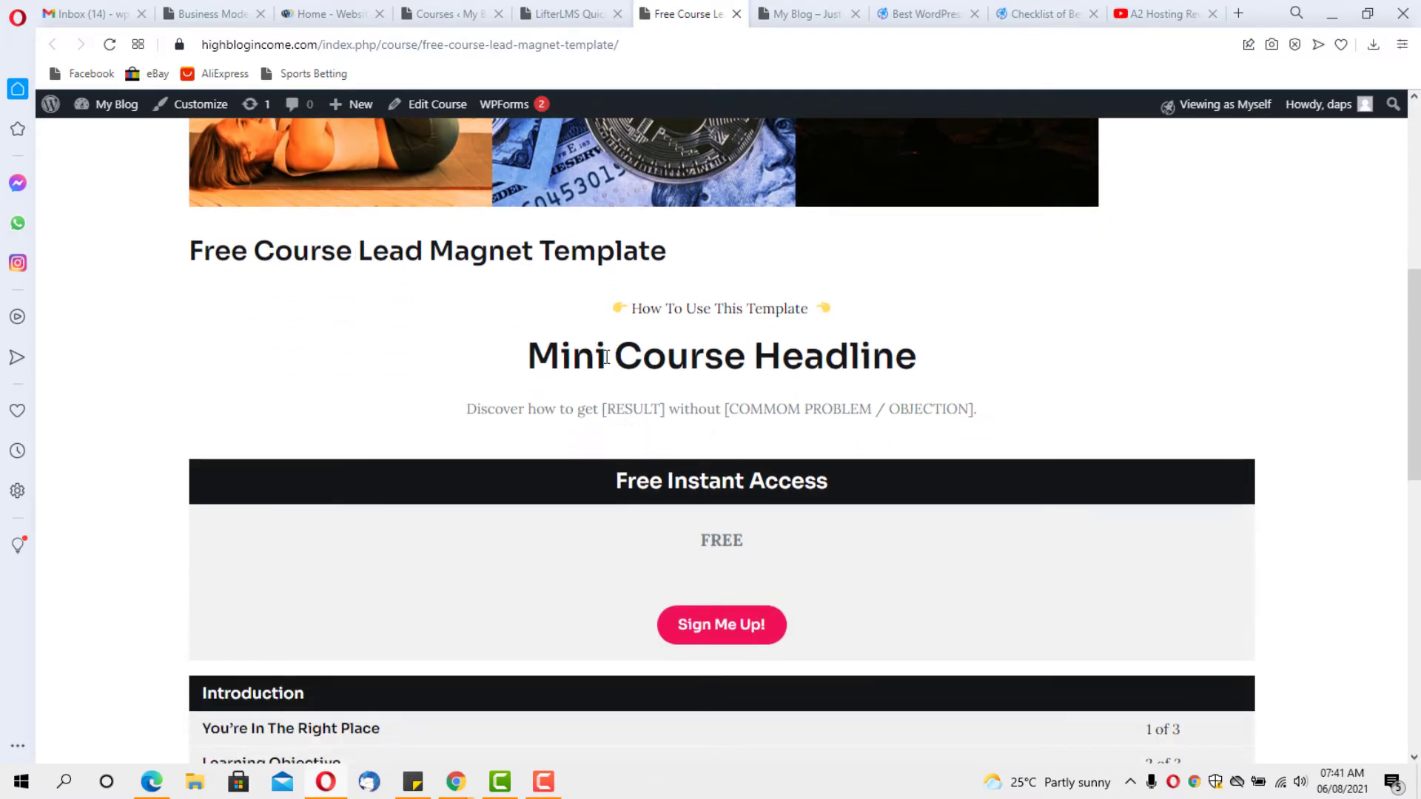
{"action": "scroll", "coordinate": [840, 365], "scroll_direction": "down", "scroll_amount": 2}
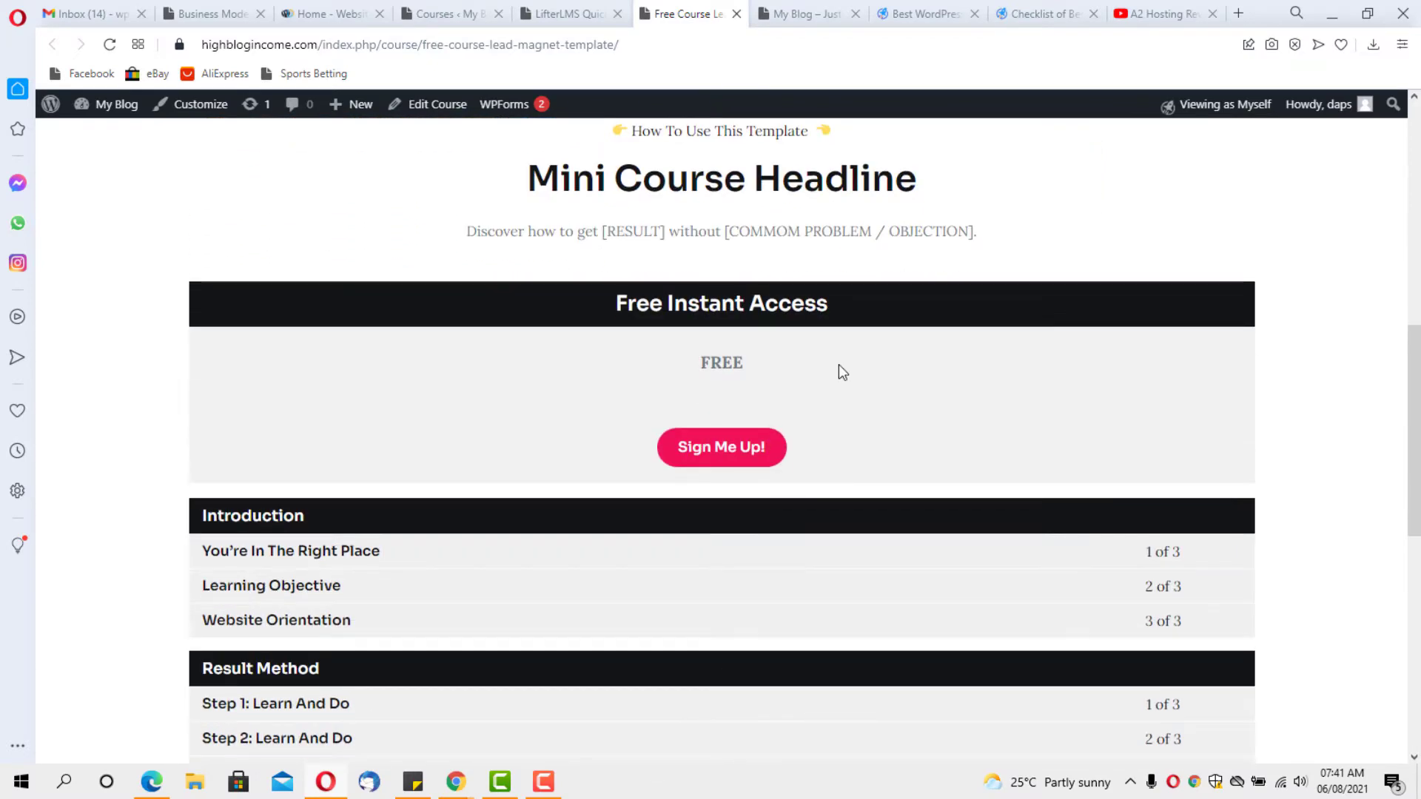
{"action": "scroll", "coordinate": [652, 302], "scroll_direction": "down", "scroll_amount": 8}
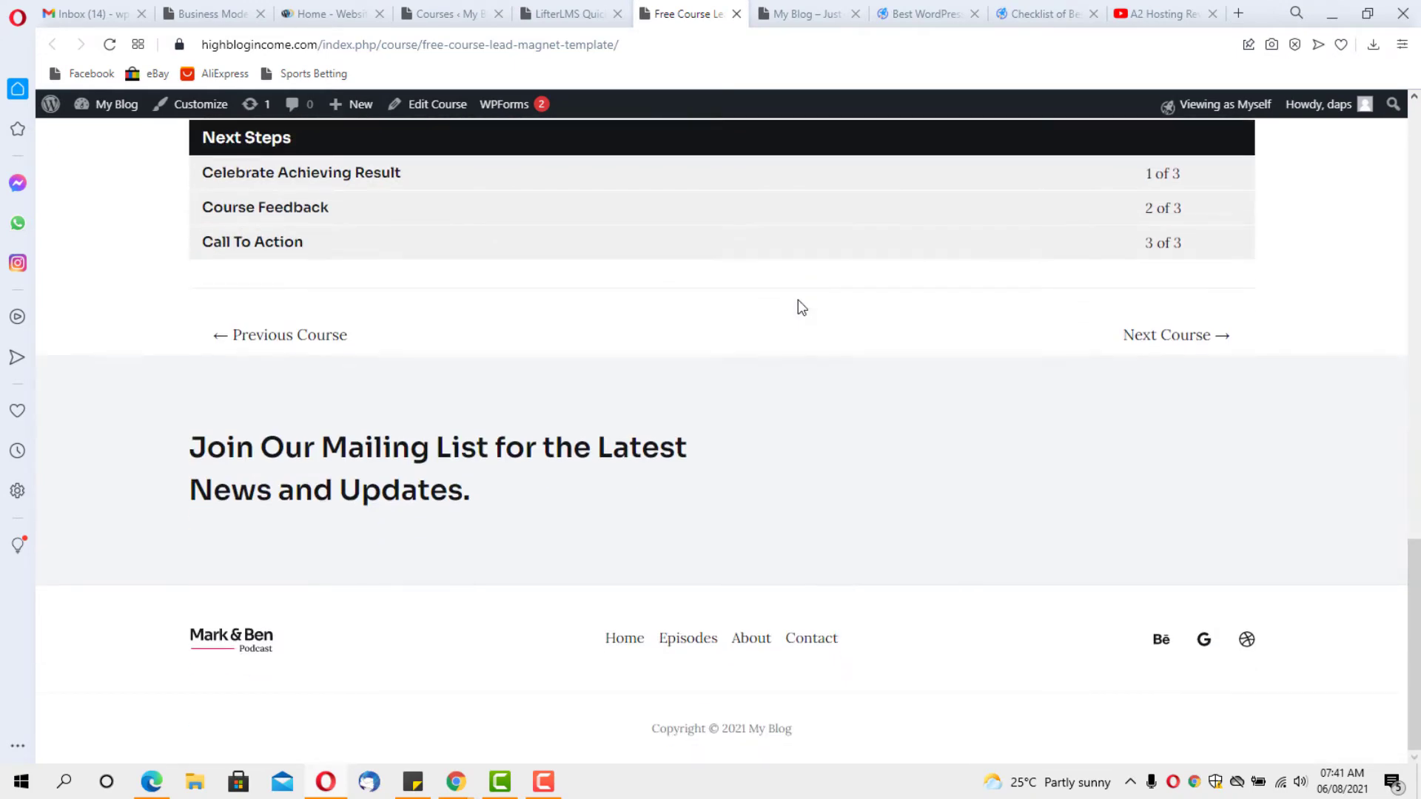
{"action": "scroll", "coordinate": [797, 300], "scroll_direction": "up", "scroll_amount": 12}
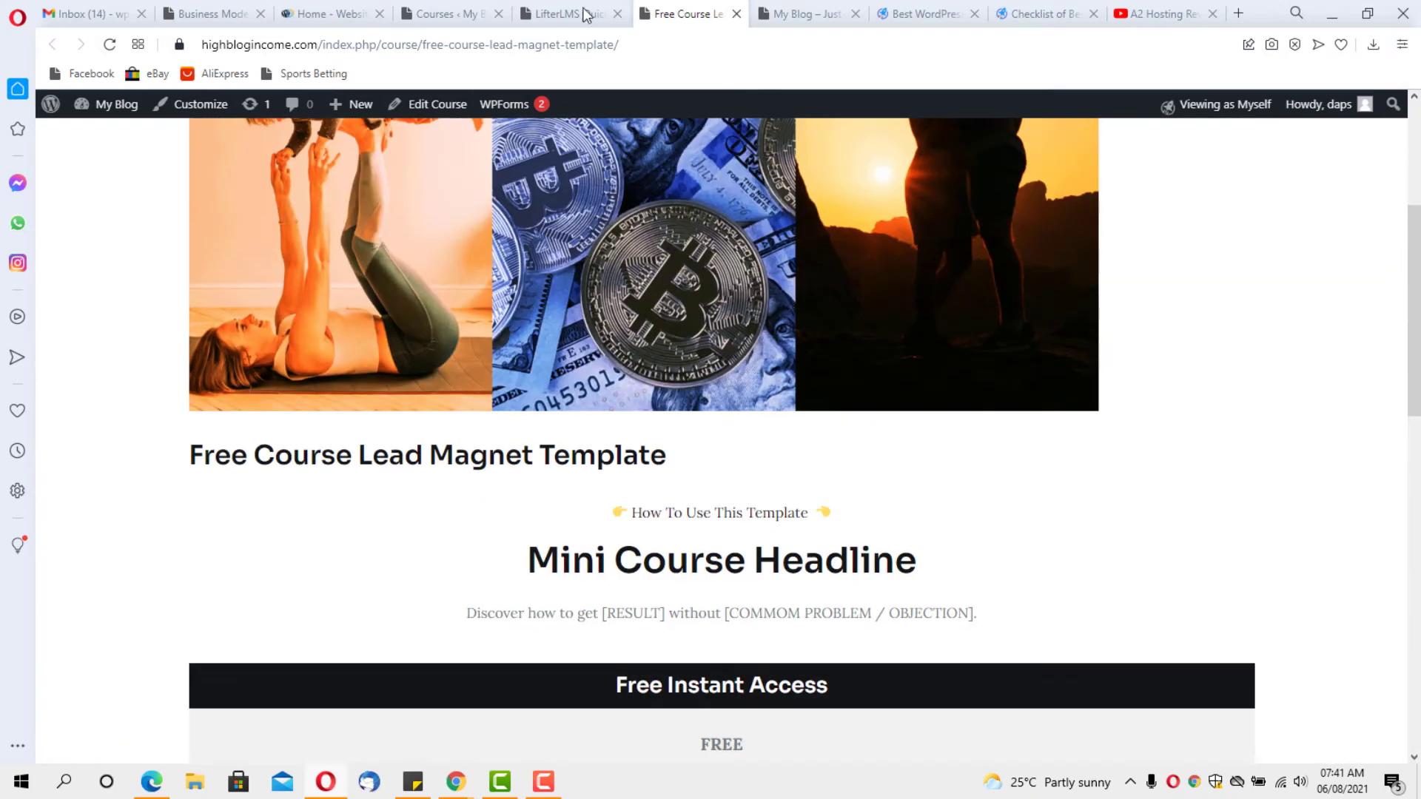
Review the podcast site's homepage and the LifterLMS Quickstart course page, then return to the Courses list
{"action": "left_click", "coordinate": [805, 13]}
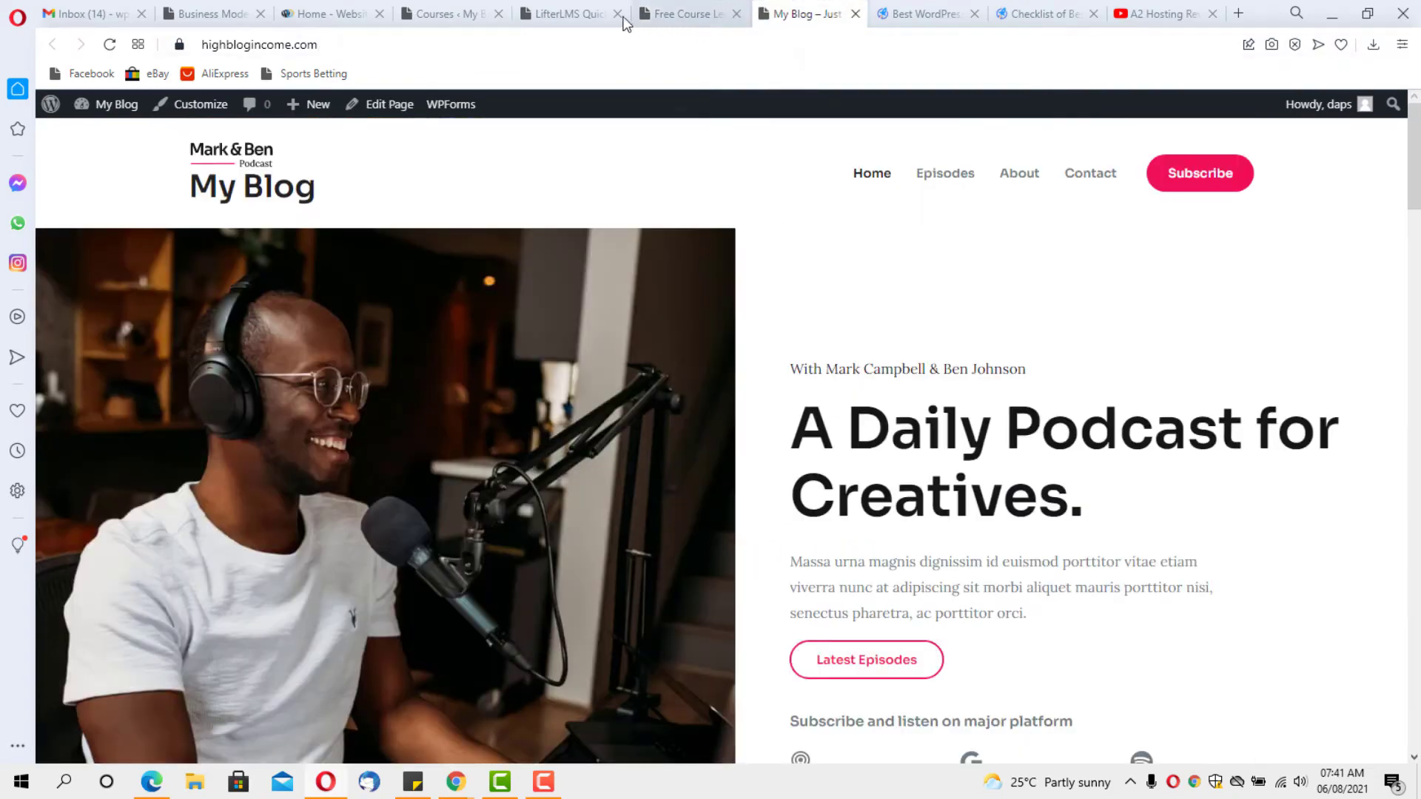
{"action": "left_click", "coordinate": [570, 14]}
{"action": "scroll", "coordinate": [641, 244], "scroll_direction": "down", "scroll_amount": 5}
{"action": "scroll", "coordinate": [638, 241], "scroll_direction": "down", "scroll_amount": 10}
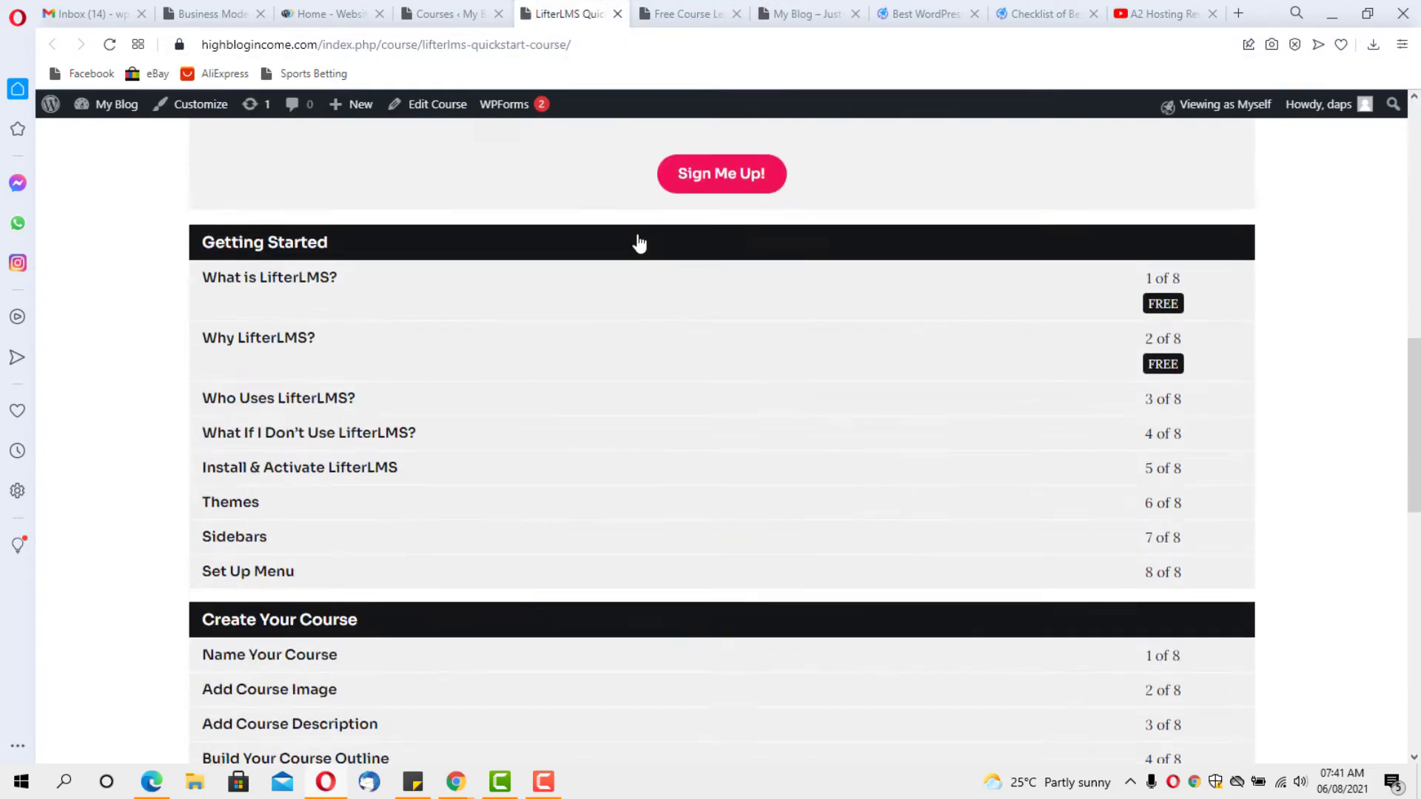
{"action": "scroll", "coordinate": [637, 236], "scroll_direction": "up", "scroll_amount": 8}
{"action": "scroll", "coordinate": [639, 225], "scroll_direction": "up", "scroll_amount": 8}
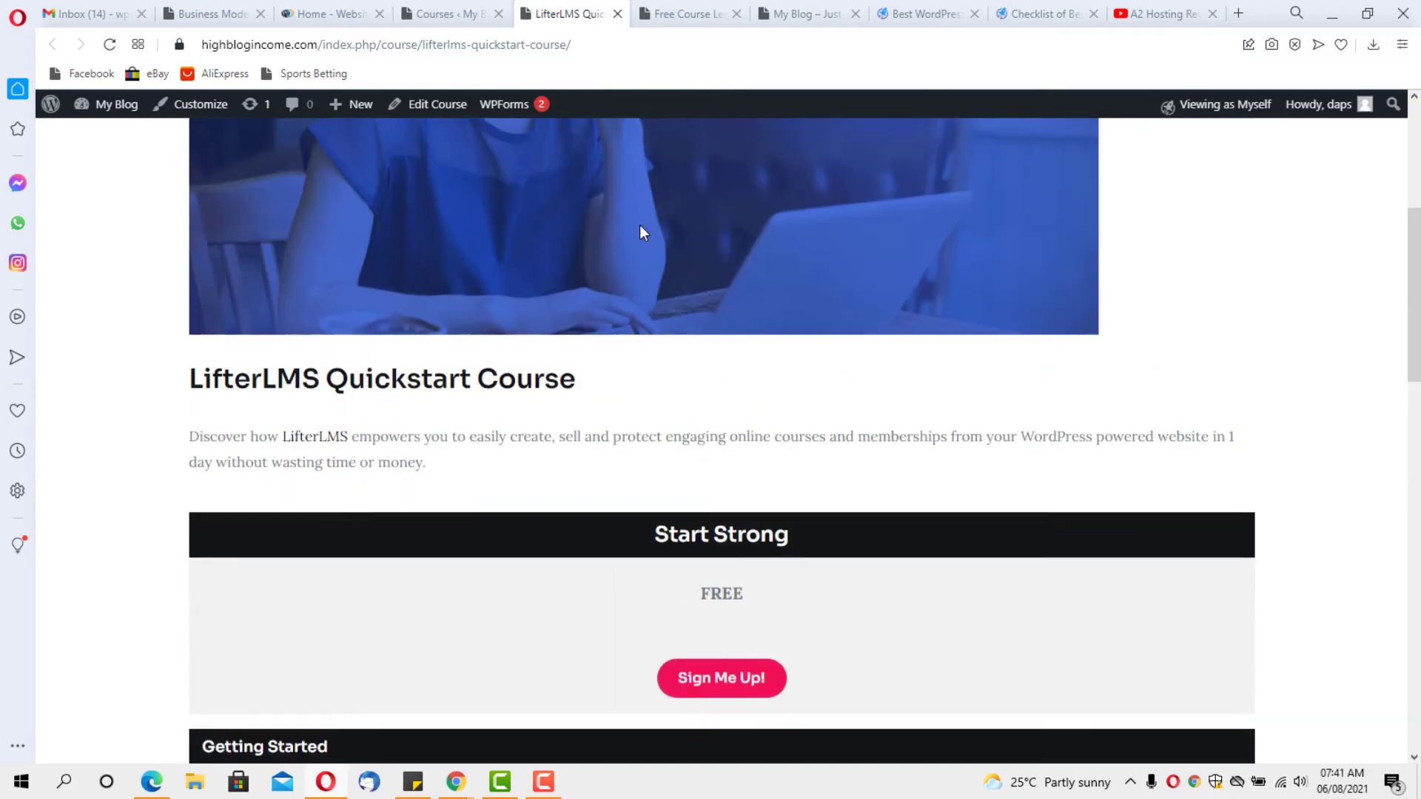
{"action": "left_click", "coordinate": [450, 15]}
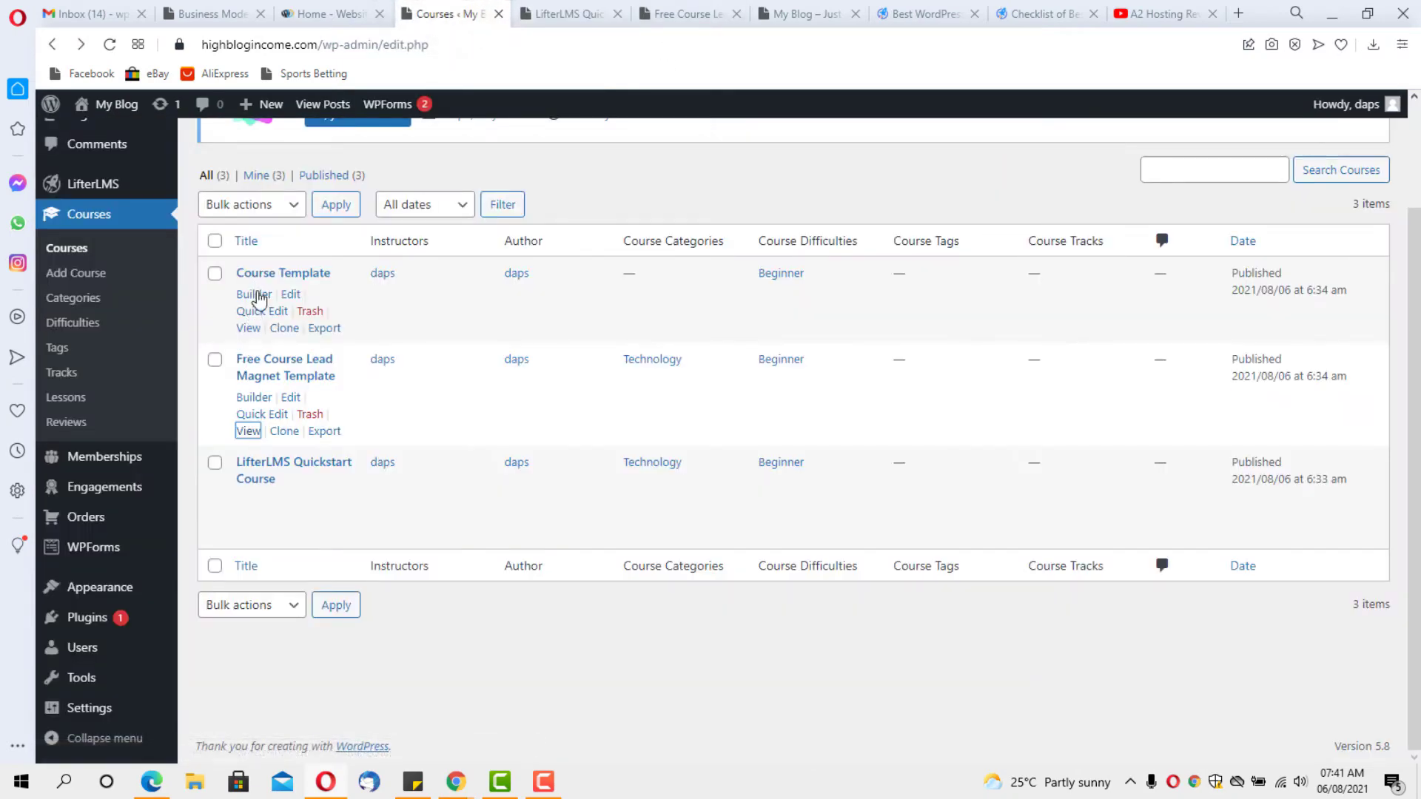
{"action": "right_click", "coordinate": [250, 328]}
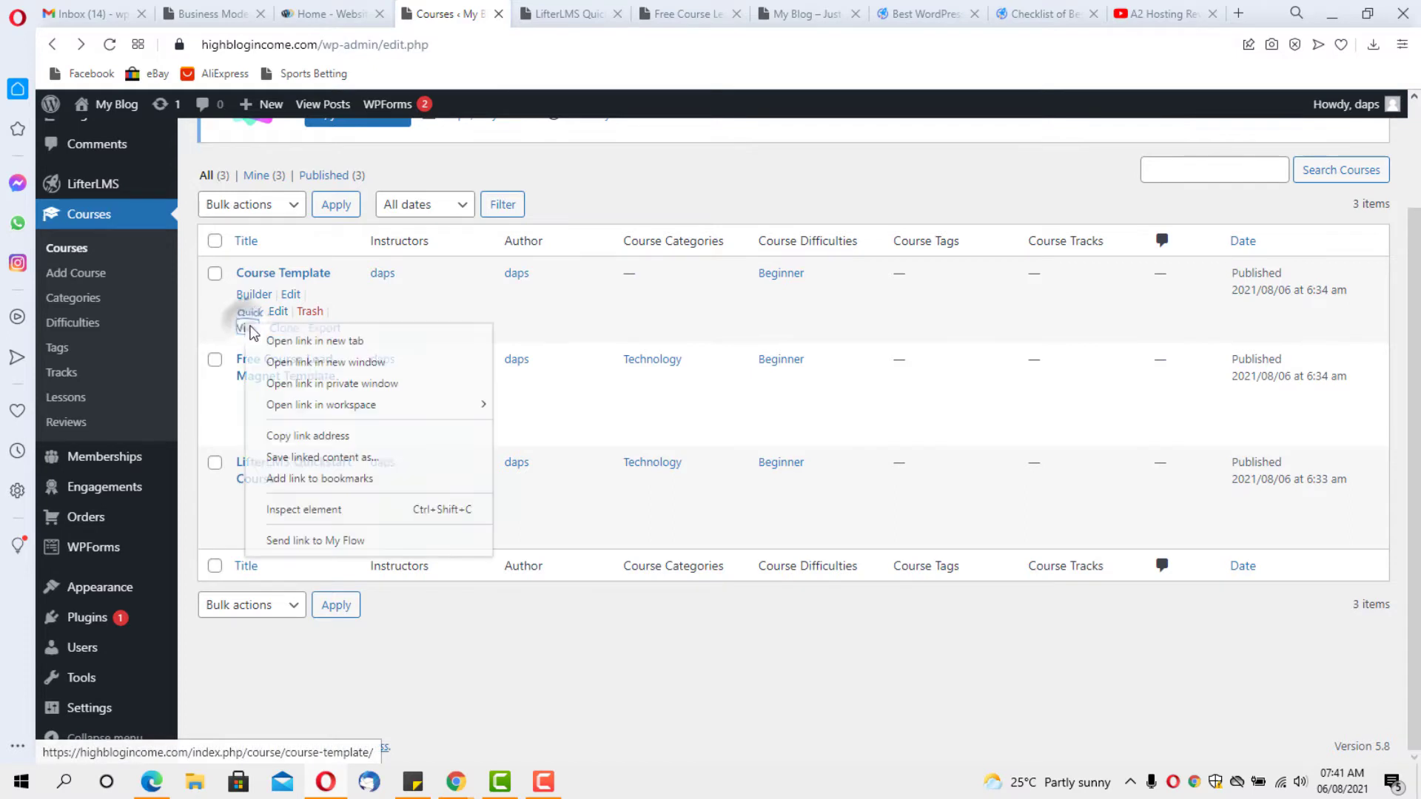
{"action": "left_click", "coordinate": [311, 341]}
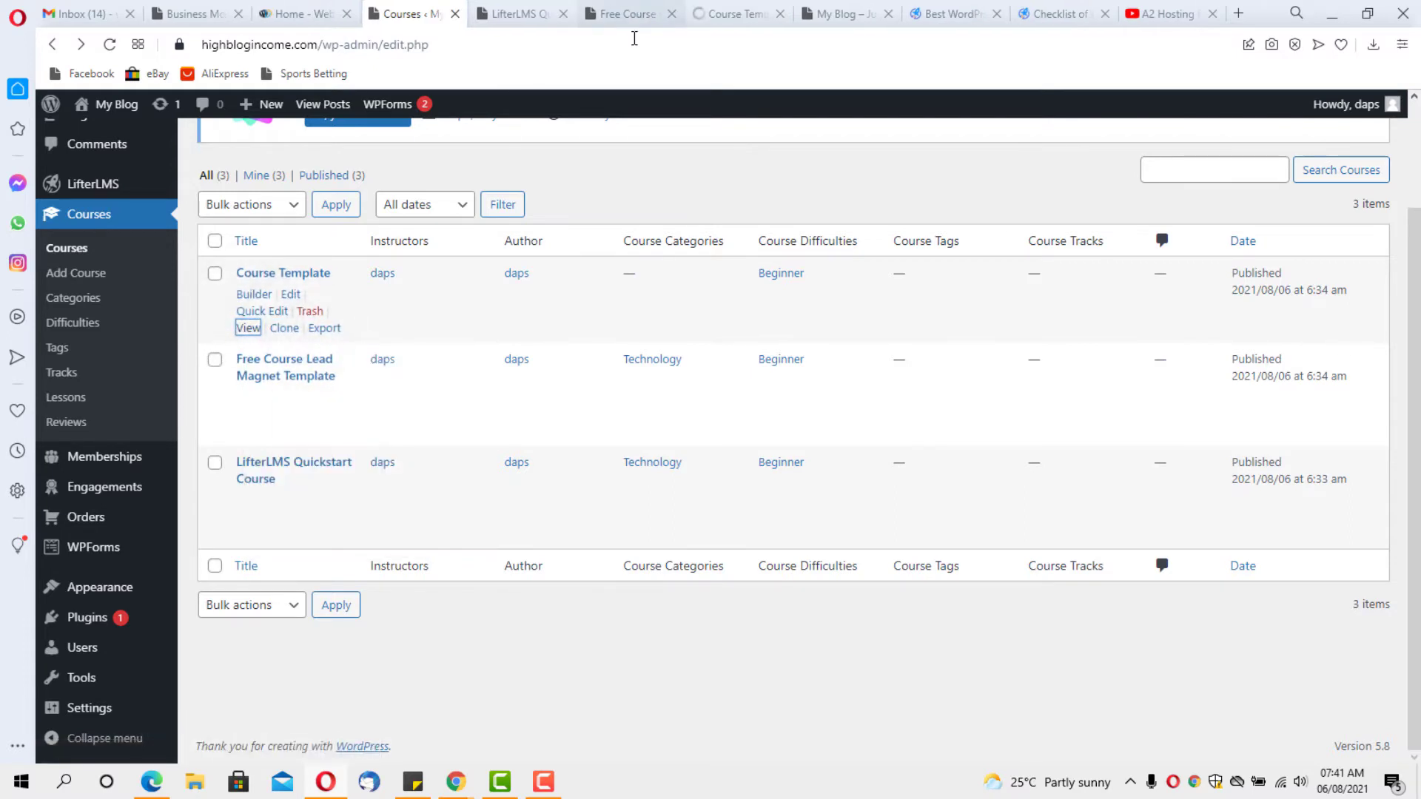
{"action": "left_click", "coordinate": [723, 14]}
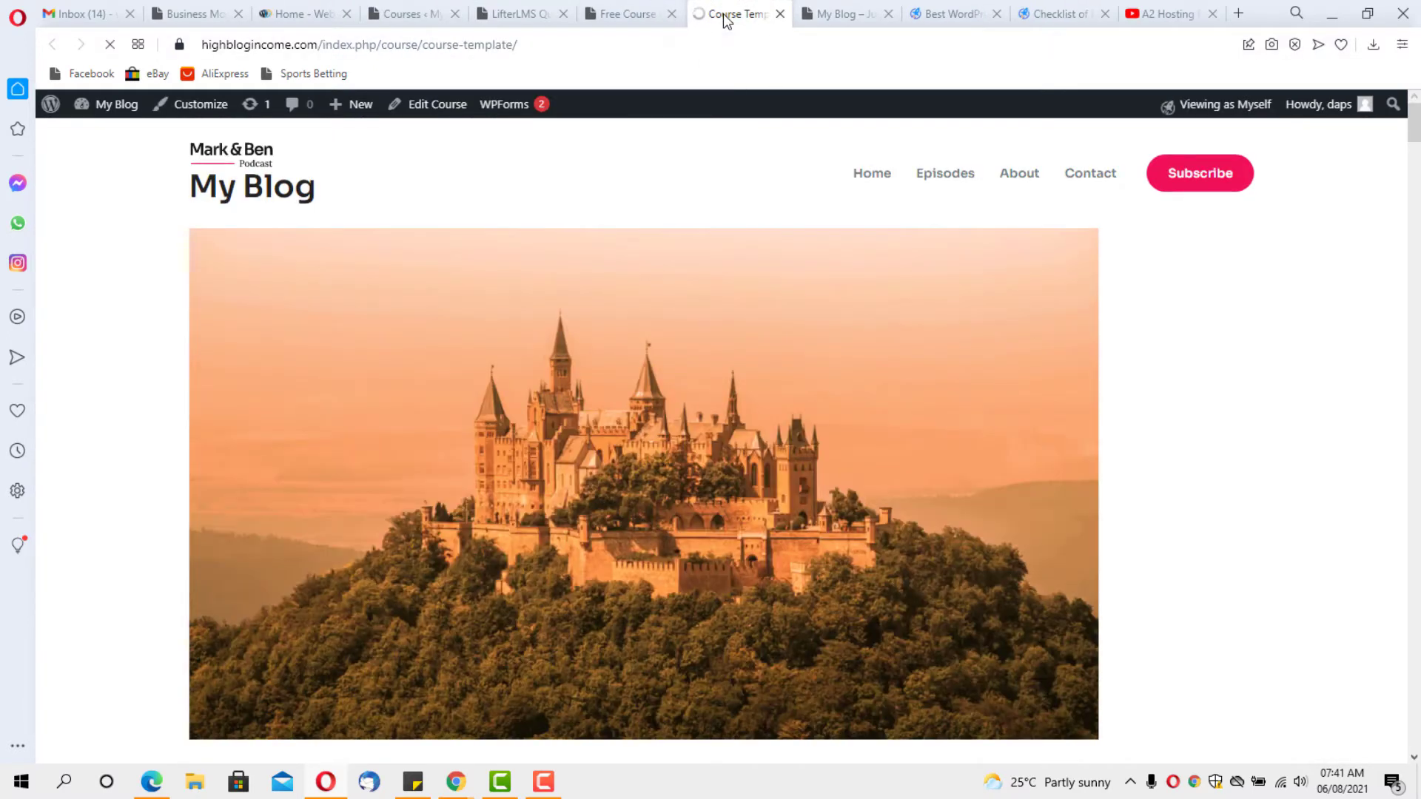
{"action": "scroll", "coordinate": [704, 281], "scroll_direction": "down", "scroll_amount": 9}
{"action": "scroll", "coordinate": [704, 286], "scroll_direction": "down", "scroll_amount": 2}
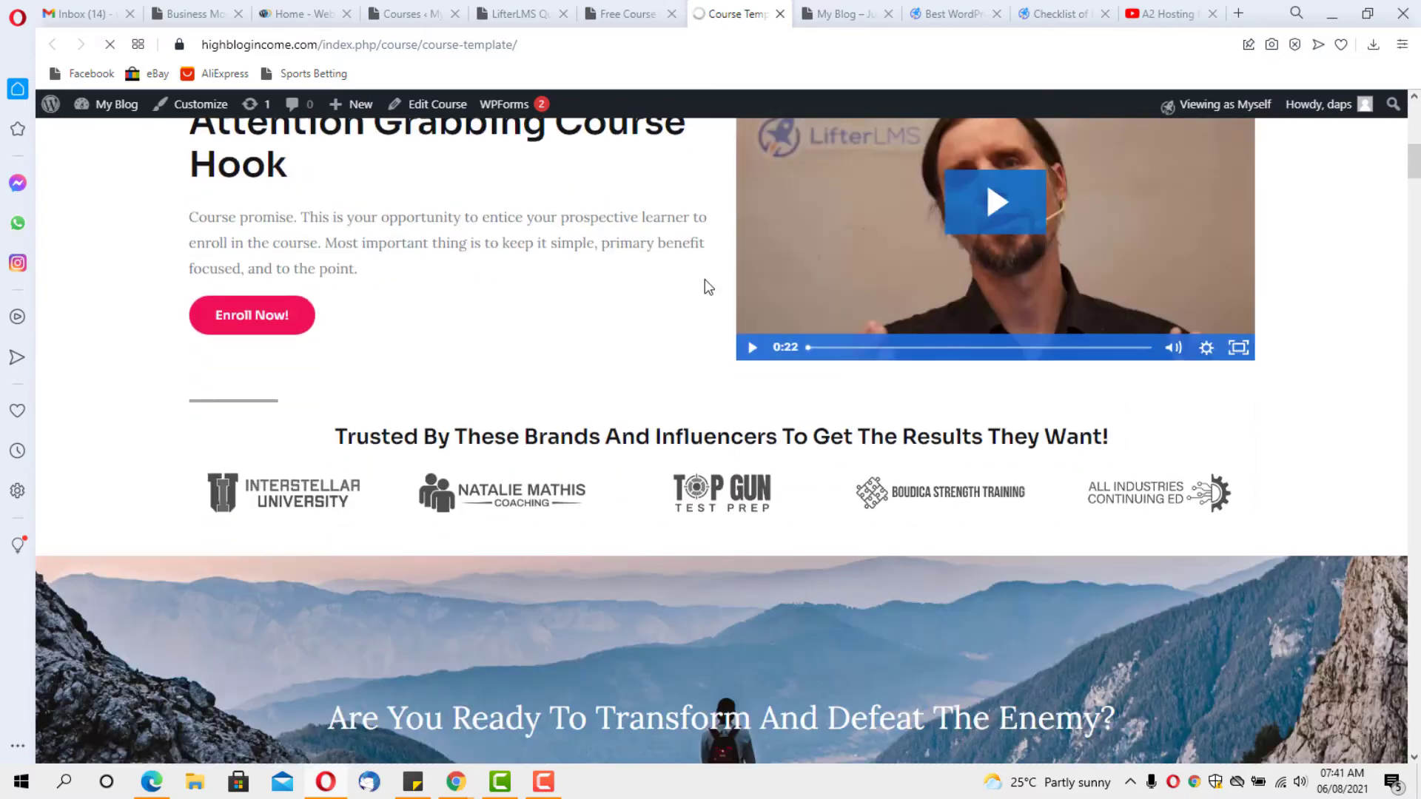
{"action": "scroll", "coordinate": [704, 280], "scroll_direction": "down", "scroll_amount": 5}
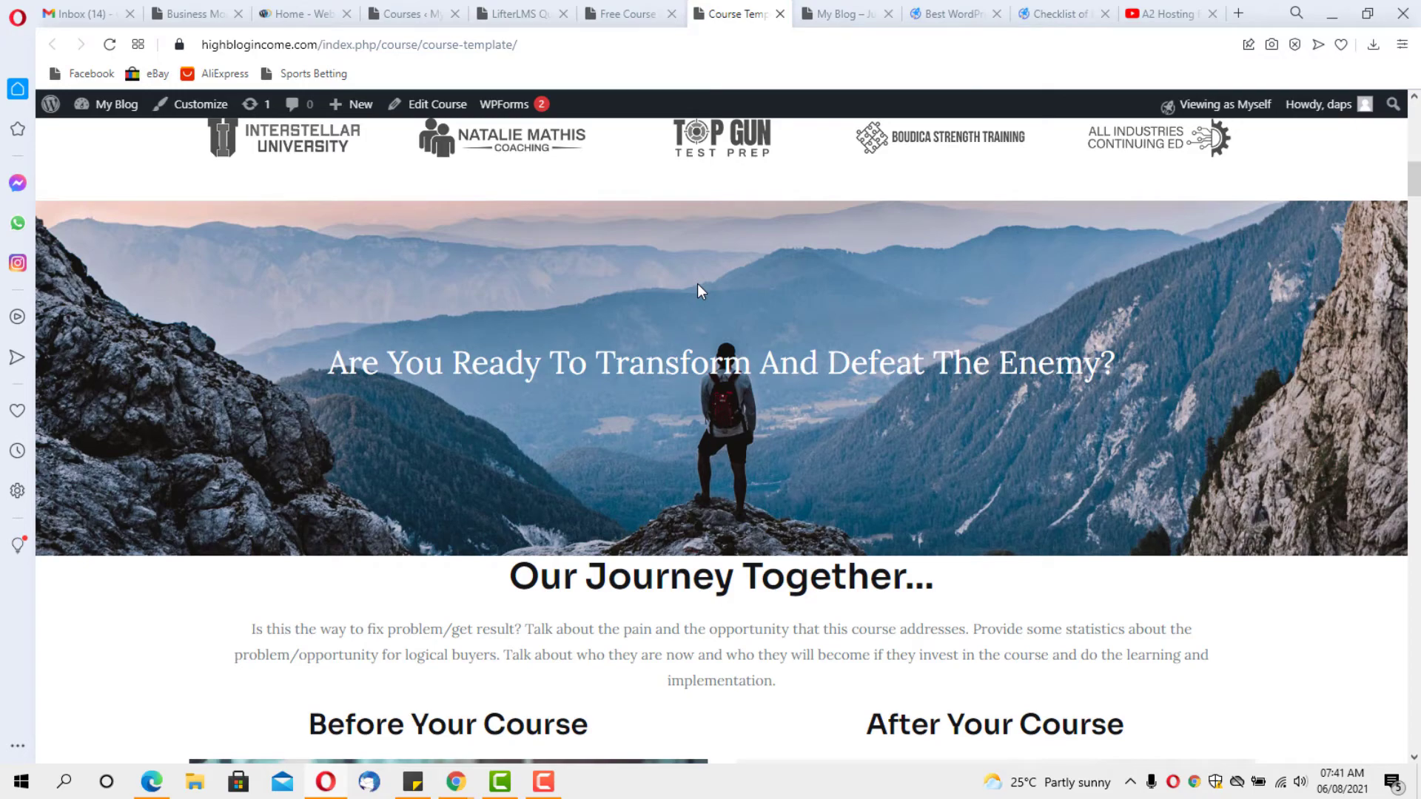
{"action": "scroll", "coordinate": [697, 285], "scroll_direction": "down", "scroll_amount": 10}
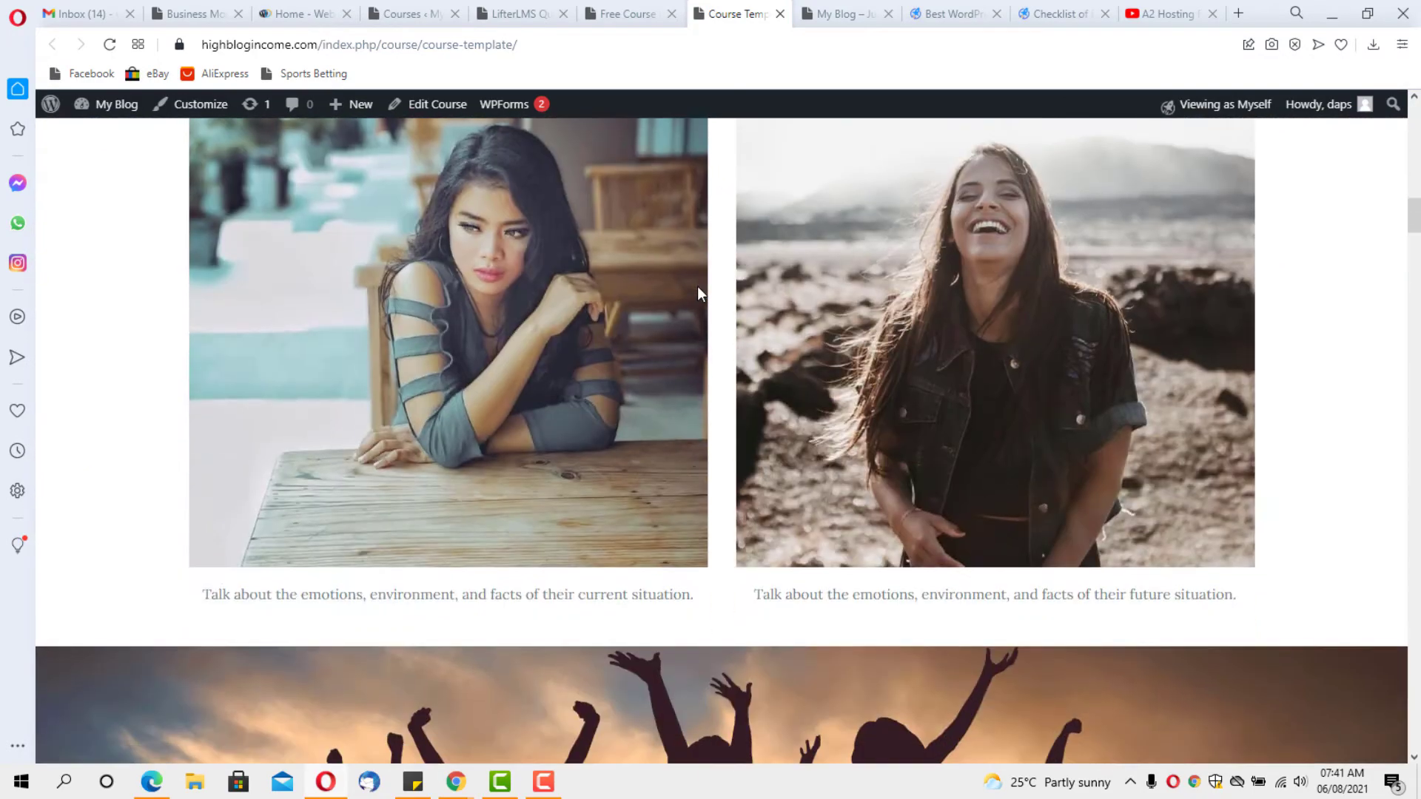
{"action": "scroll", "coordinate": [698, 289], "scroll_direction": "down", "scroll_amount": 10}
{"action": "scroll", "coordinate": [699, 294], "scroll_direction": "down", "scroll_amount": 5}
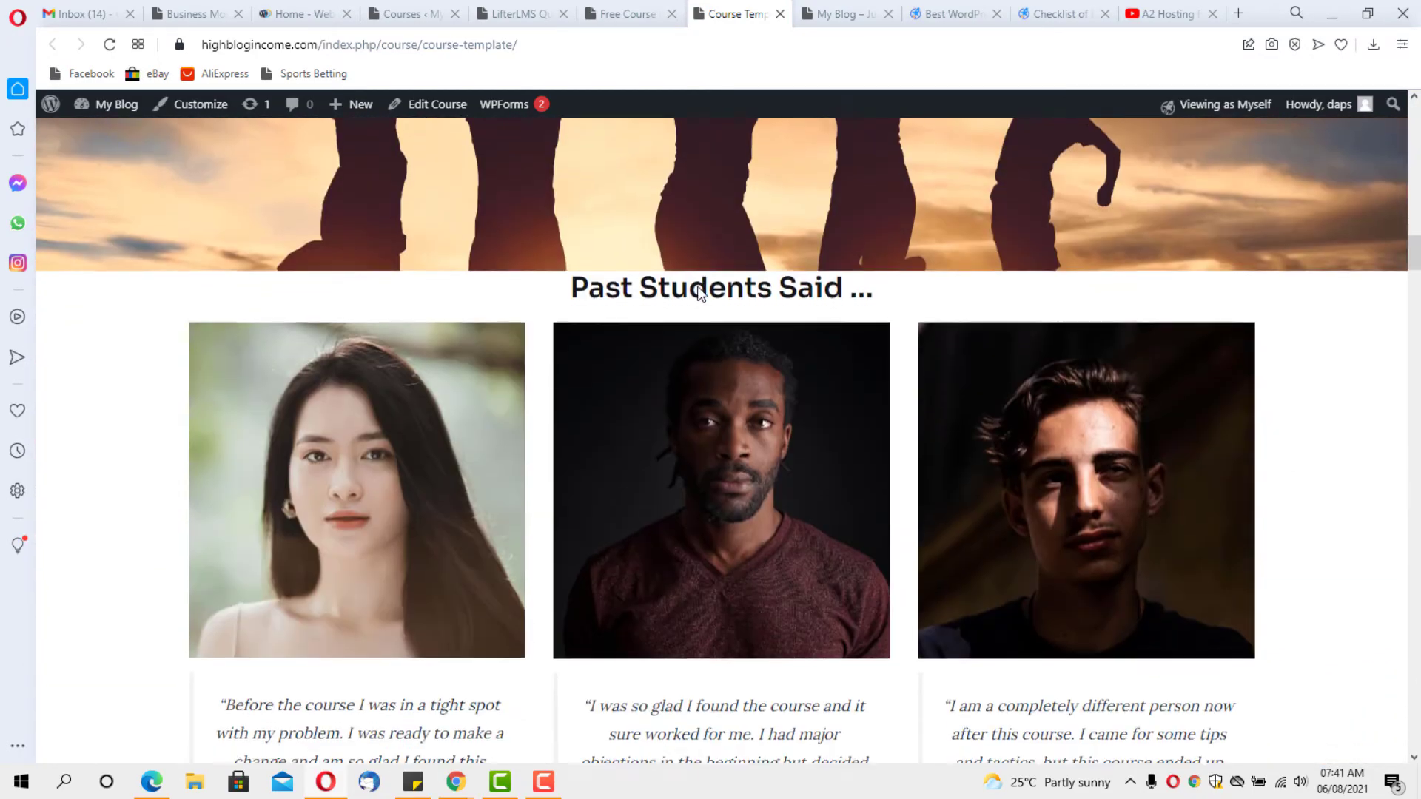
{"action": "scroll", "coordinate": [697, 294], "scroll_direction": "down", "scroll_amount": 5}
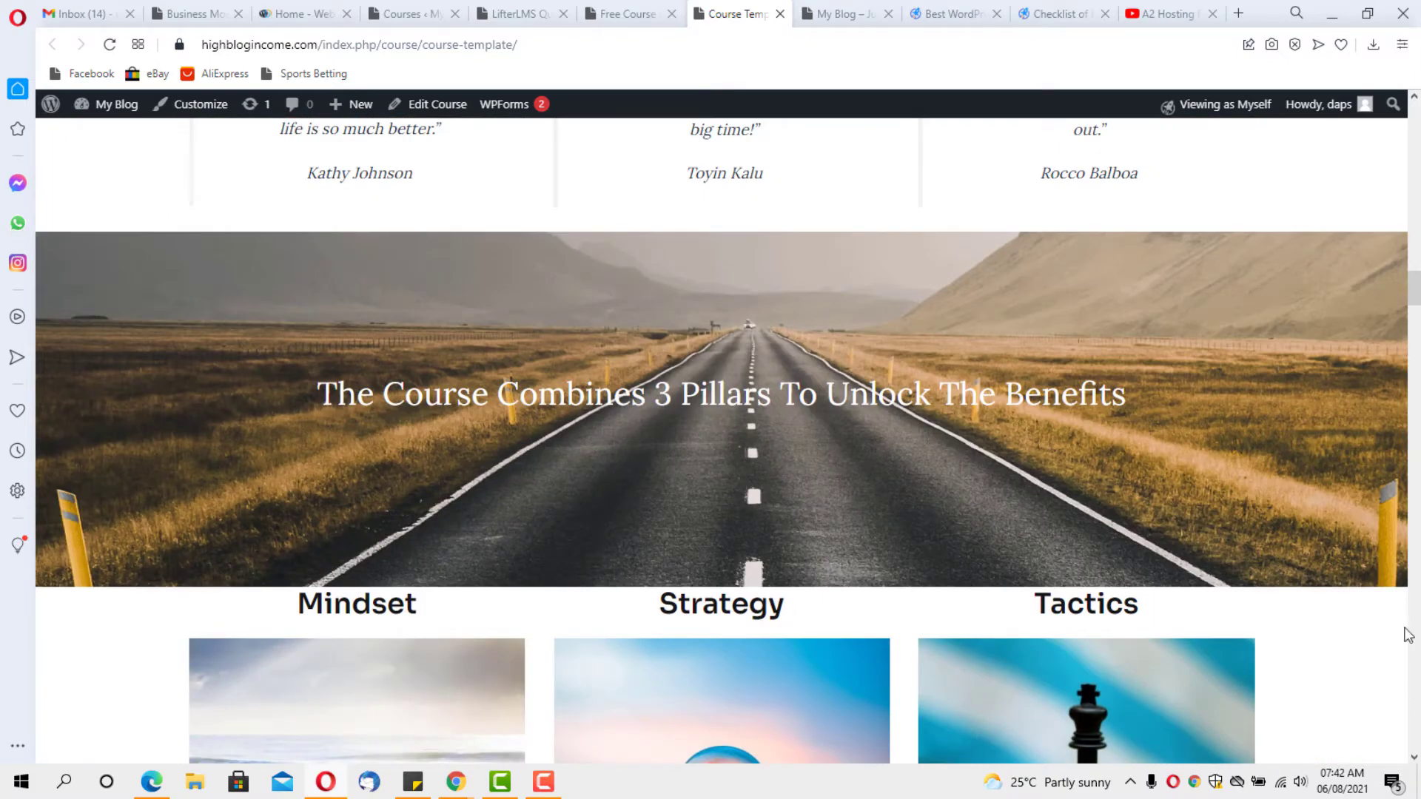
{"action": "scroll", "coordinate": [624, 444], "scroll_direction": "down", "scroll_amount": 6}
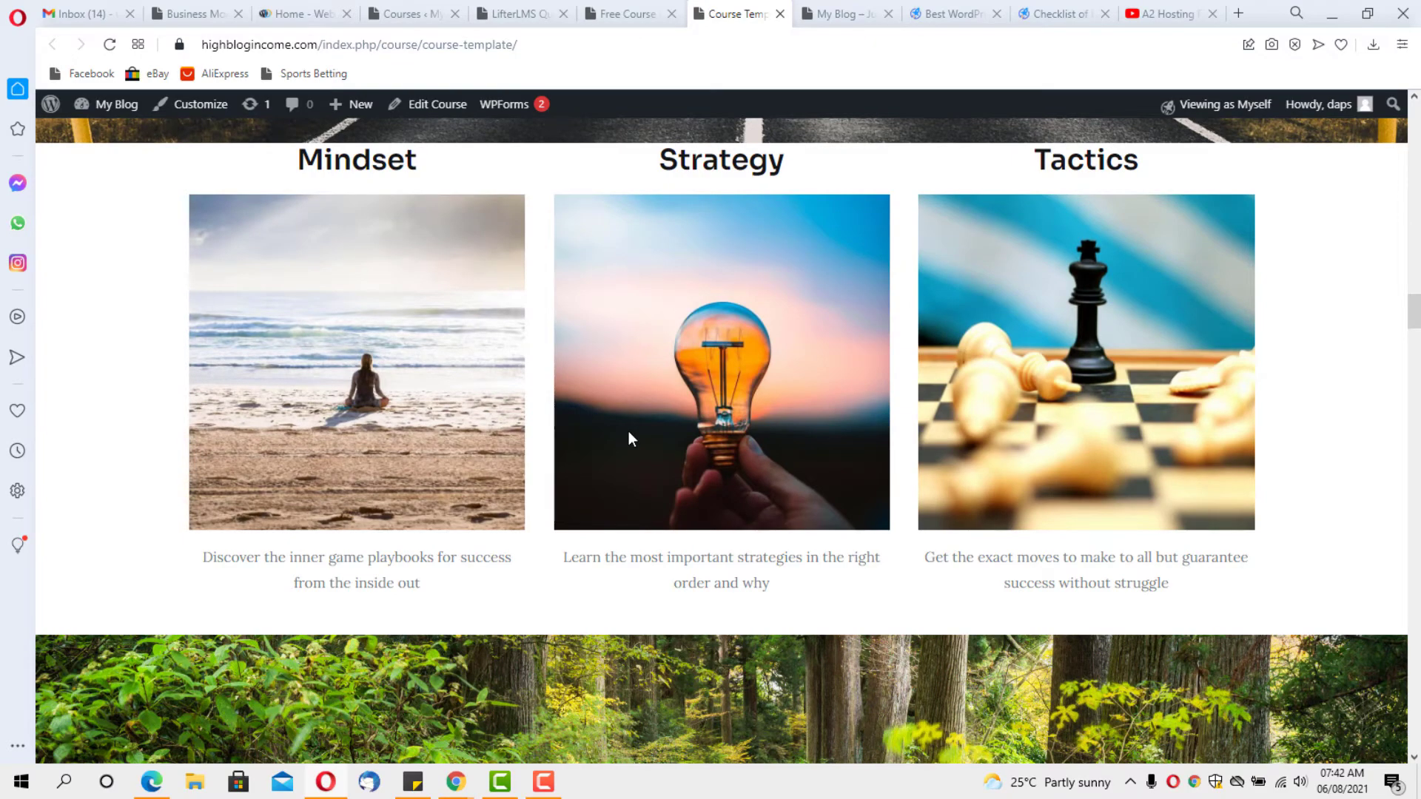
{"action": "scroll", "coordinate": [629, 432], "scroll_direction": "down", "scroll_amount": 13}
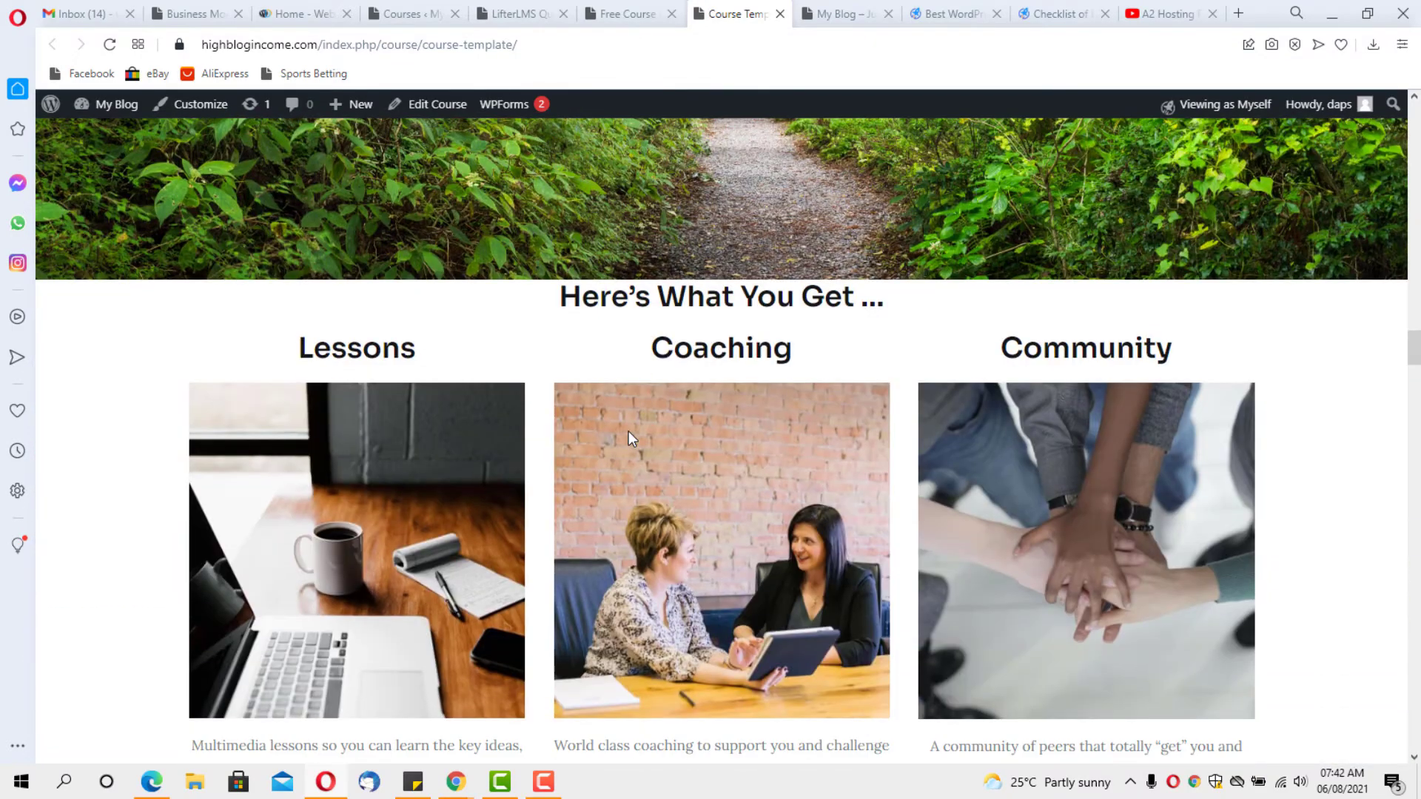
{"action": "scroll", "coordinate": [628, 430], "scroll_direction": "down", "scroll_amount": 6}
{"action": "scroll", "coordinate": [628, 438], "scroll_direction": "down", "scroll_amount": 5}
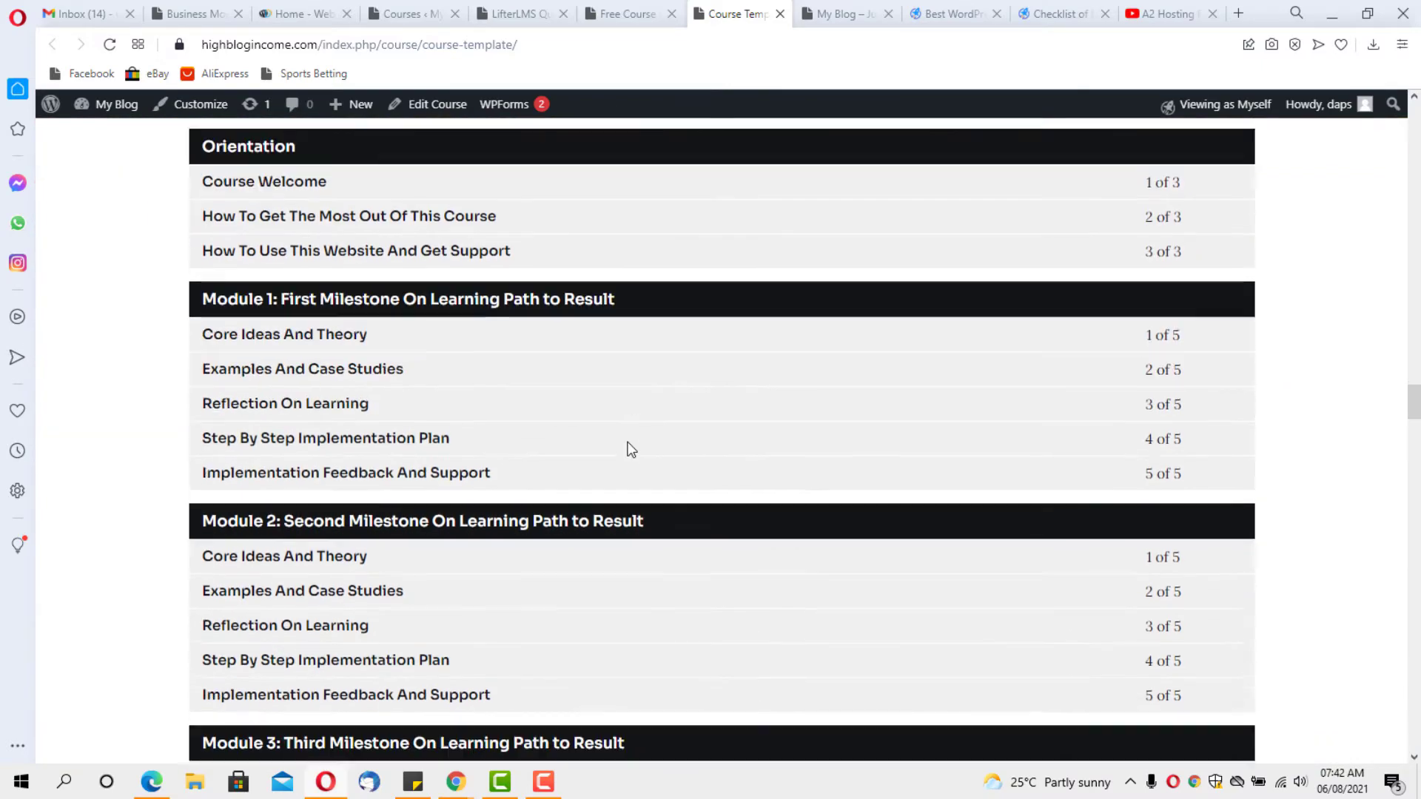
{"action": "scroll", "coordinate": [627, 441], "scroll_direction": "down", "scroll_amount": 7}
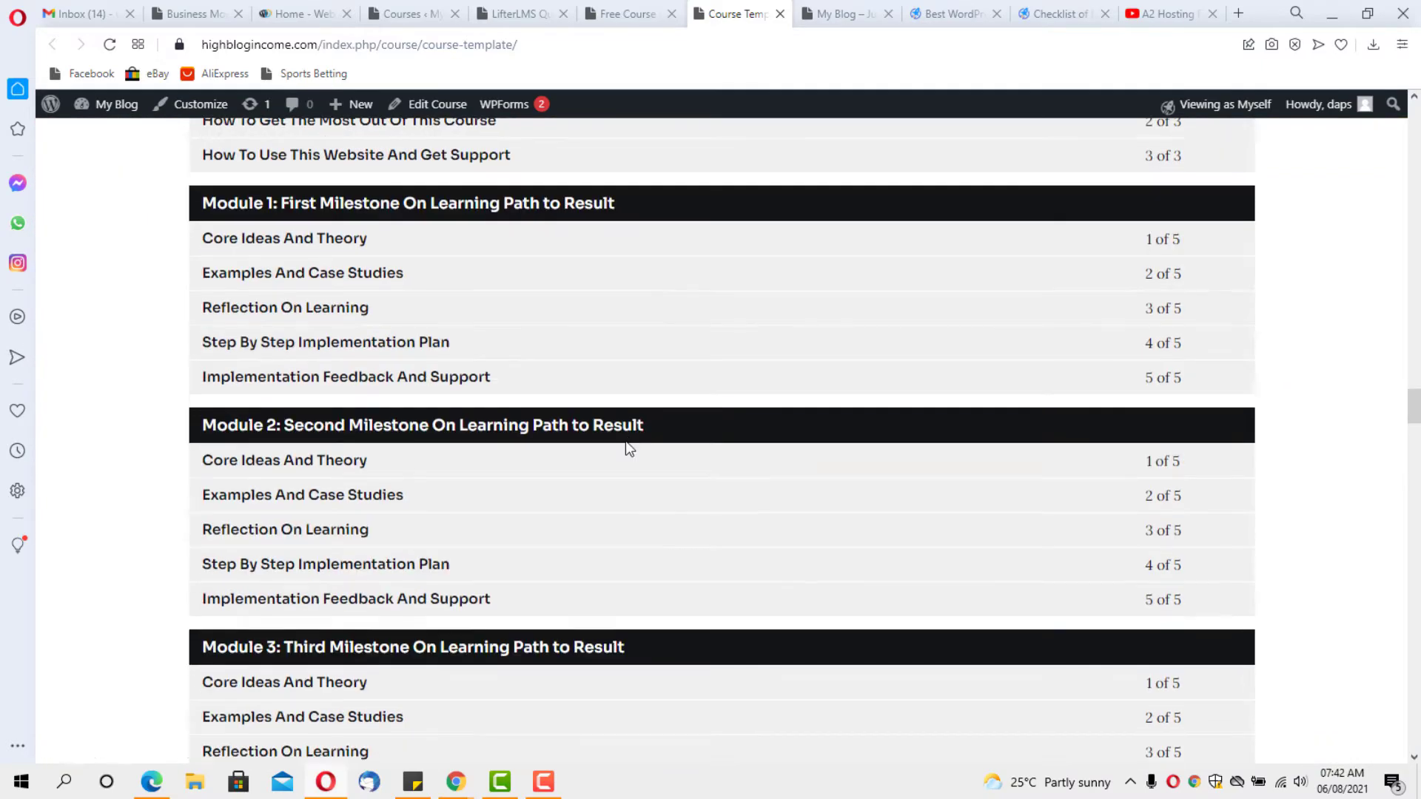
{"action": "scroll", "coordinate": [627, 442], "scroll_direction": "down", "scroll_amount": 6}
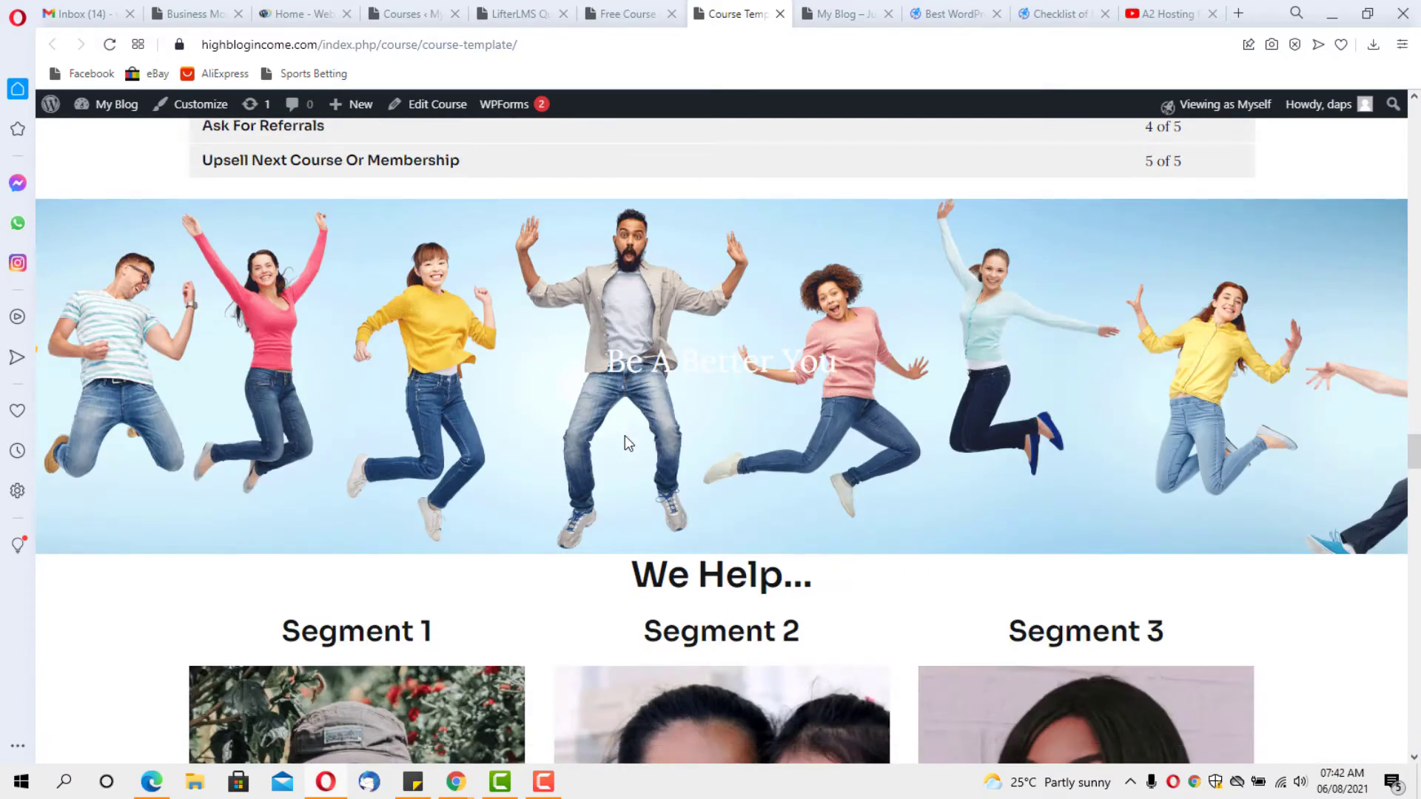
{"action": "scroll", "coordinate": [625, 437], "scroll_direction": "down", "scroll_amount": 6}
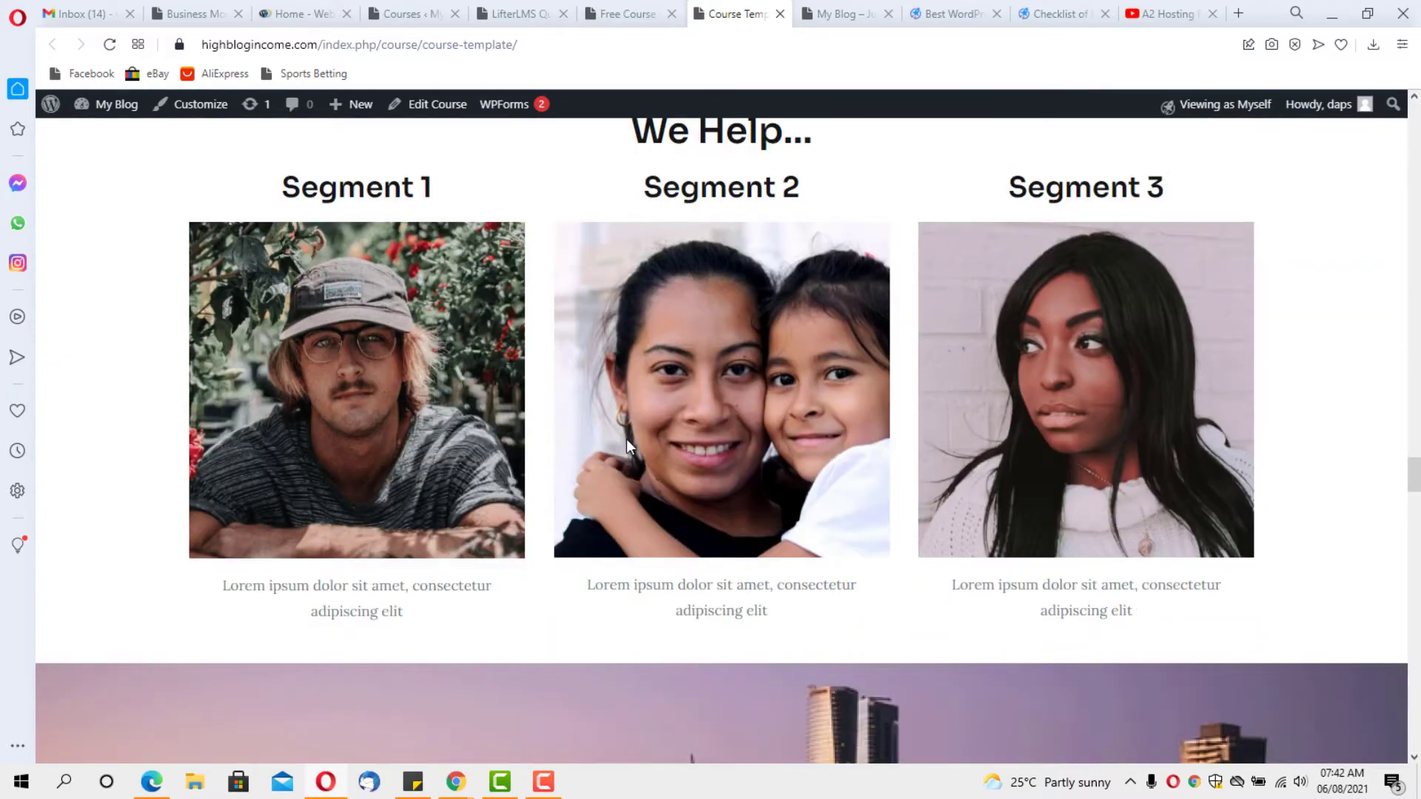
{"action": "scroll", "coordinate": [626, 438], "scroll_direction": "down", "scroll_amount": 12}
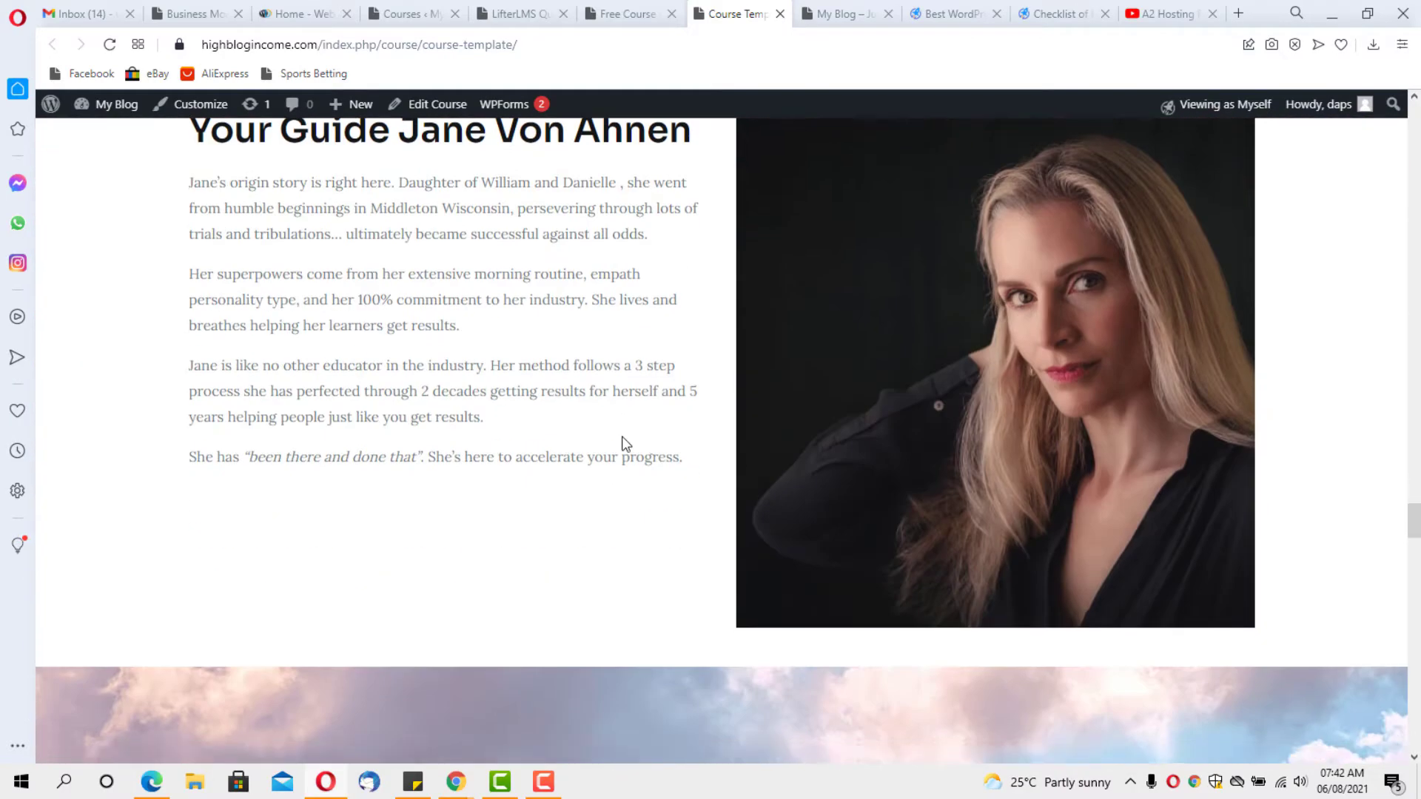
{"action": "scroll", "coordinate": [625, 442], "scroll_direction": "down", "scroll_amount": 12}
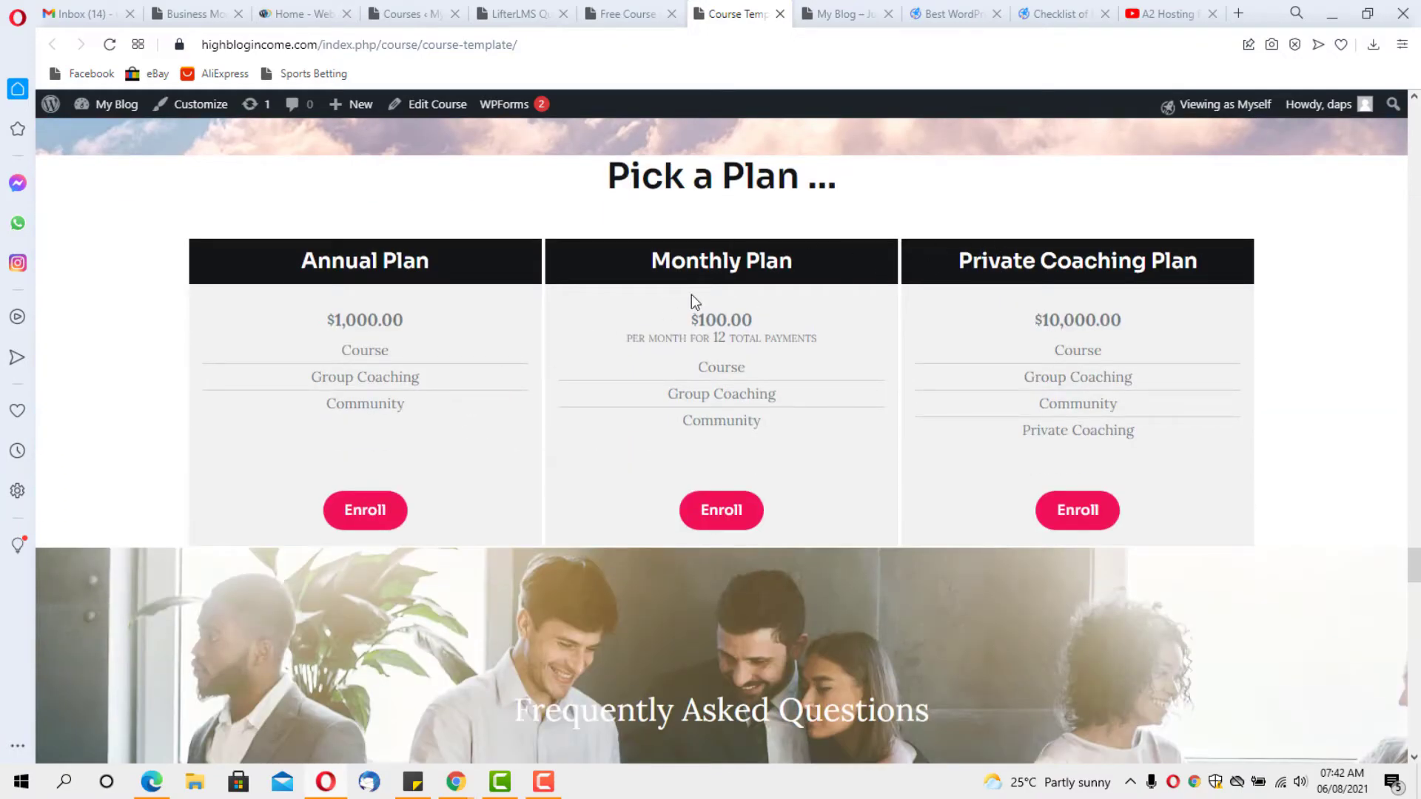
{"action": "scroll", "coordinate": [691, 294], "scroll_direction": "down", "scroll_amount": 20}
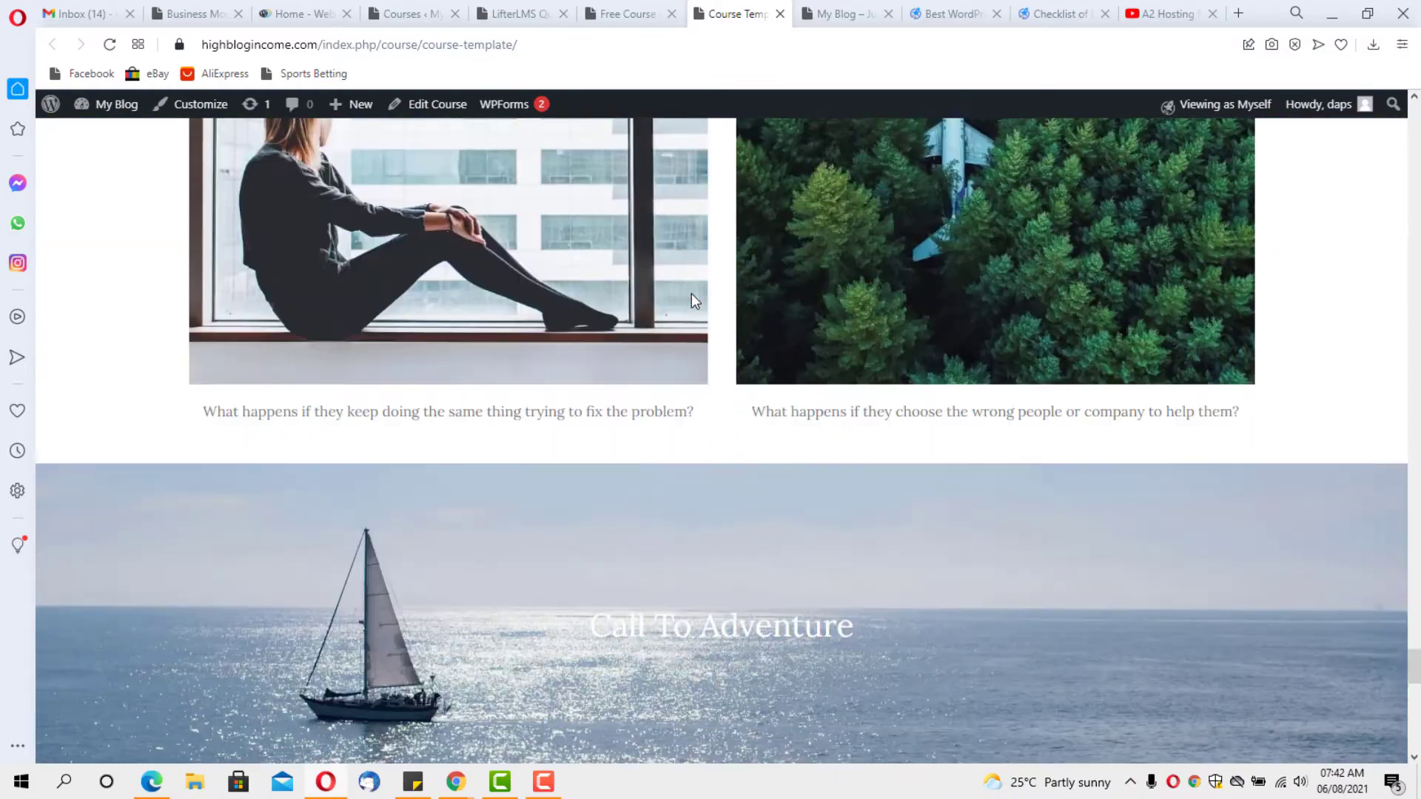
{"action": "scroll", "coordinate": [691, 293], "scroll_direction": "down", "scroll_amount": 20}
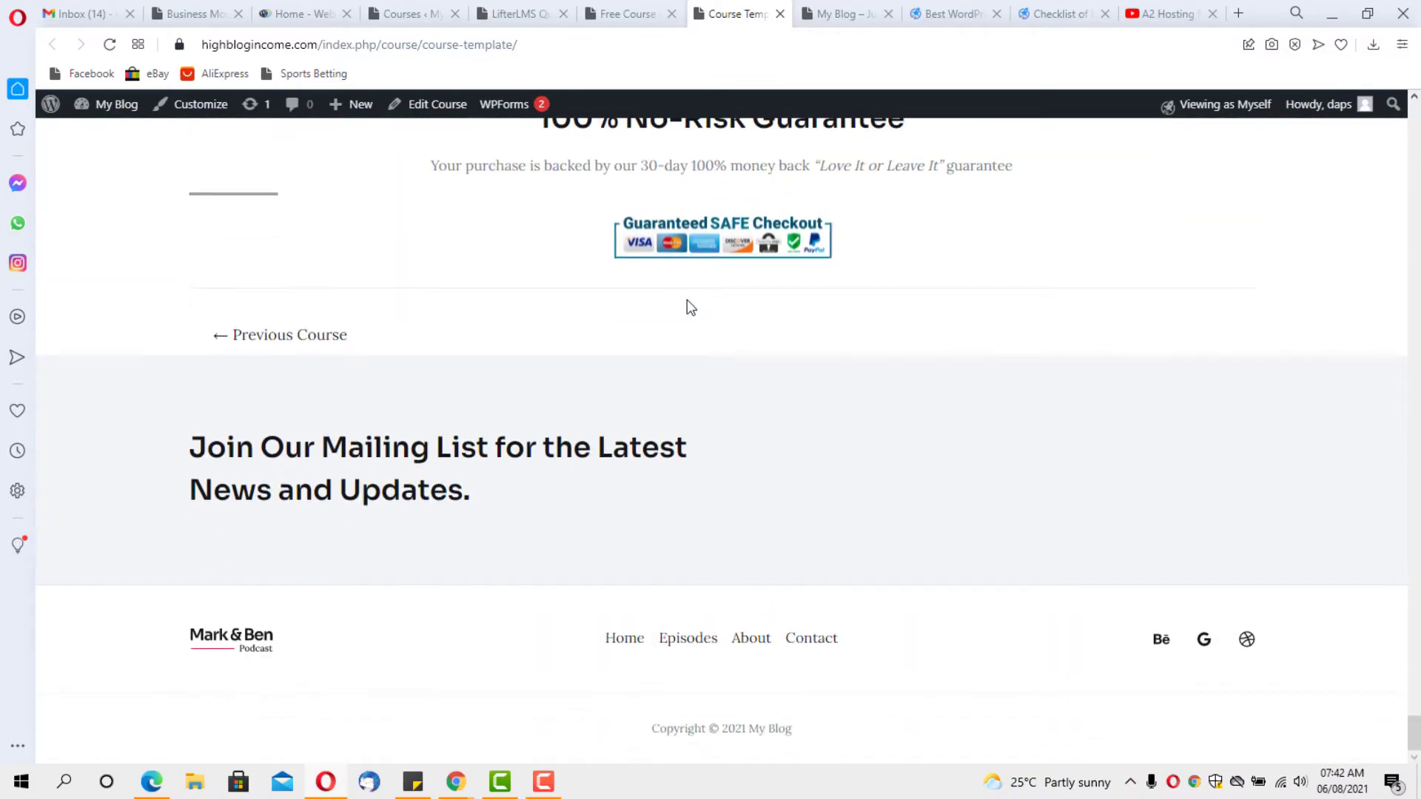
{"action": "scroll", "coordinate": [659, 427], "scroll_direction": "up", "scroll_amount": 20}
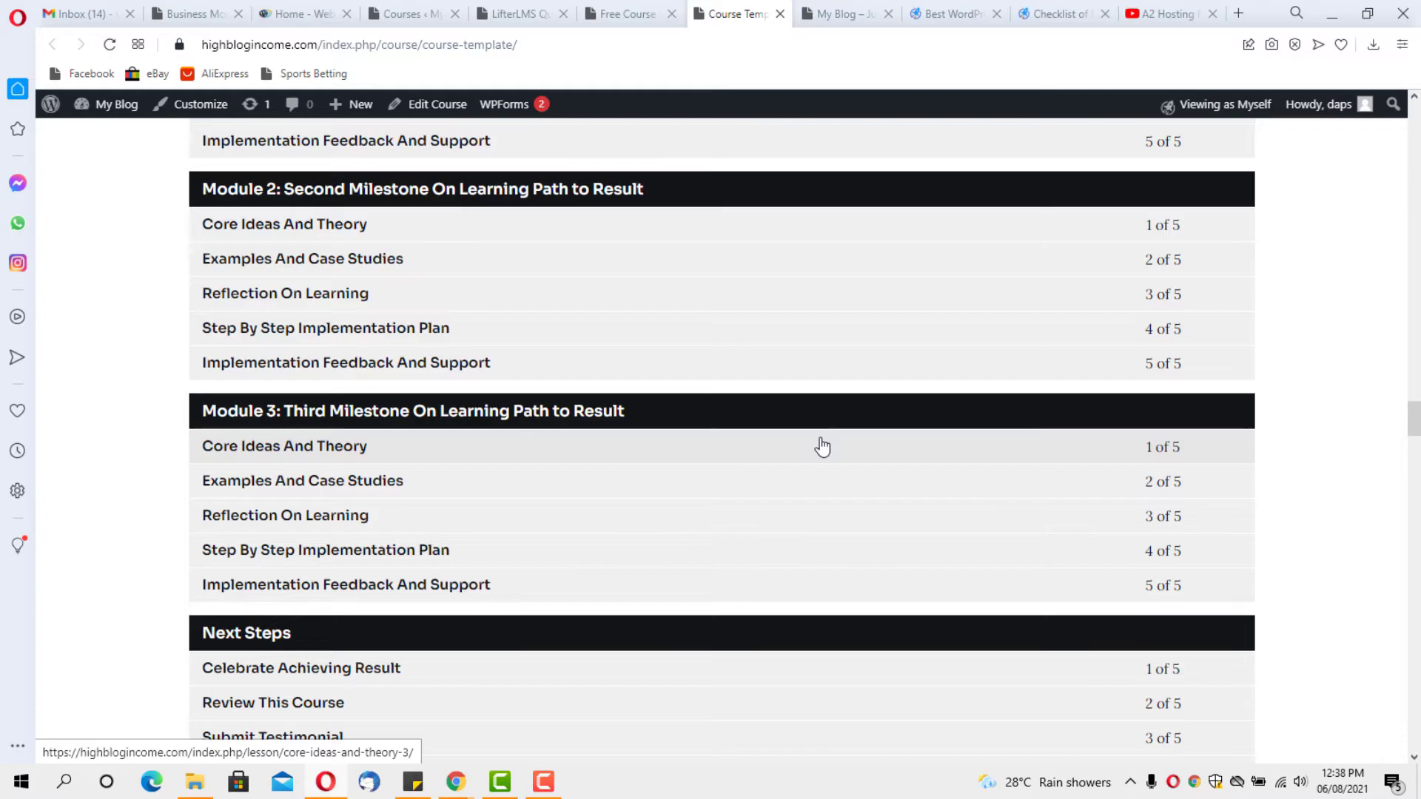
{"action": "scroll", "coordinate": [819, 438], "scroll_direction": "up", "scroll_amount": 12}
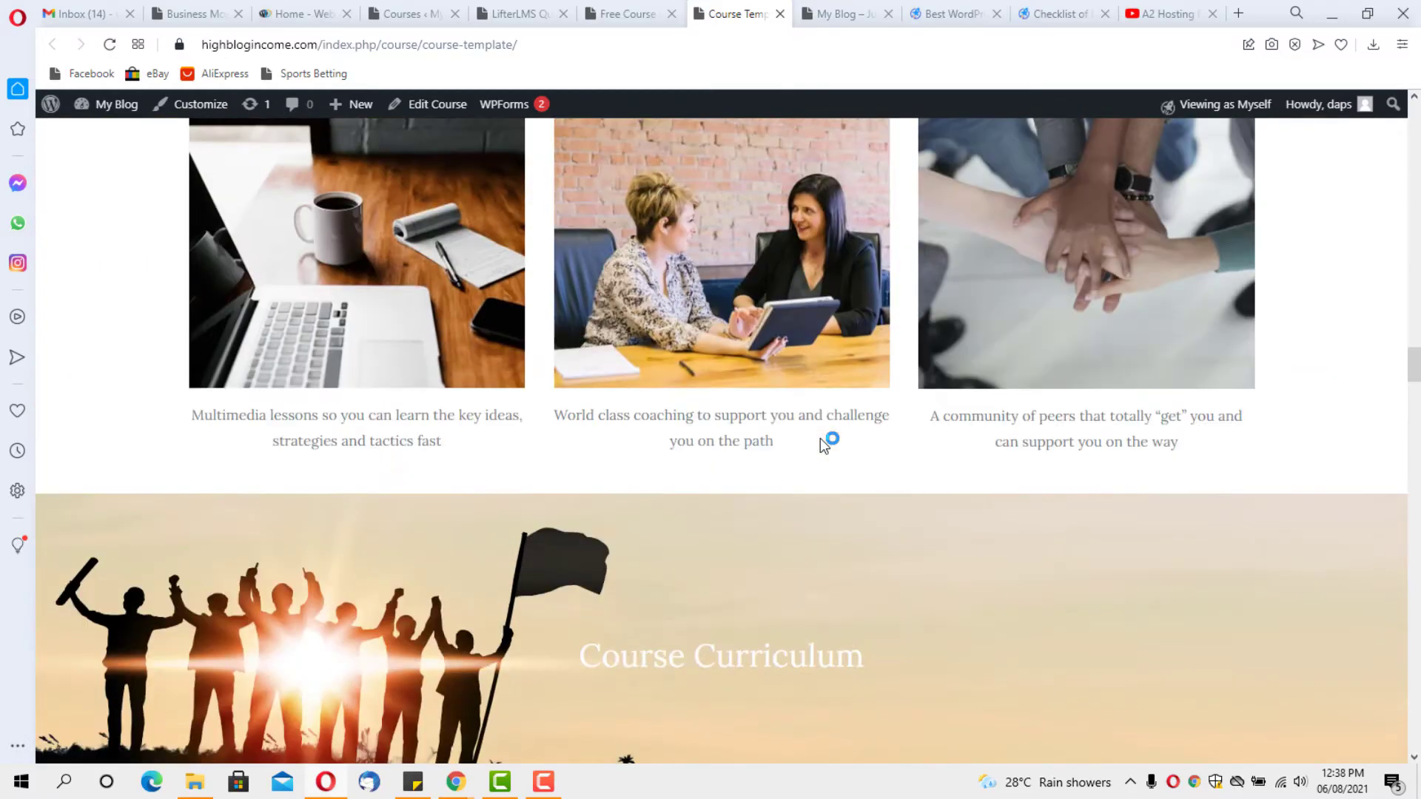
{"action": "scroll", "coordinate": [820, 438], "scroll_direction": "up", "scroll_amount": 20}
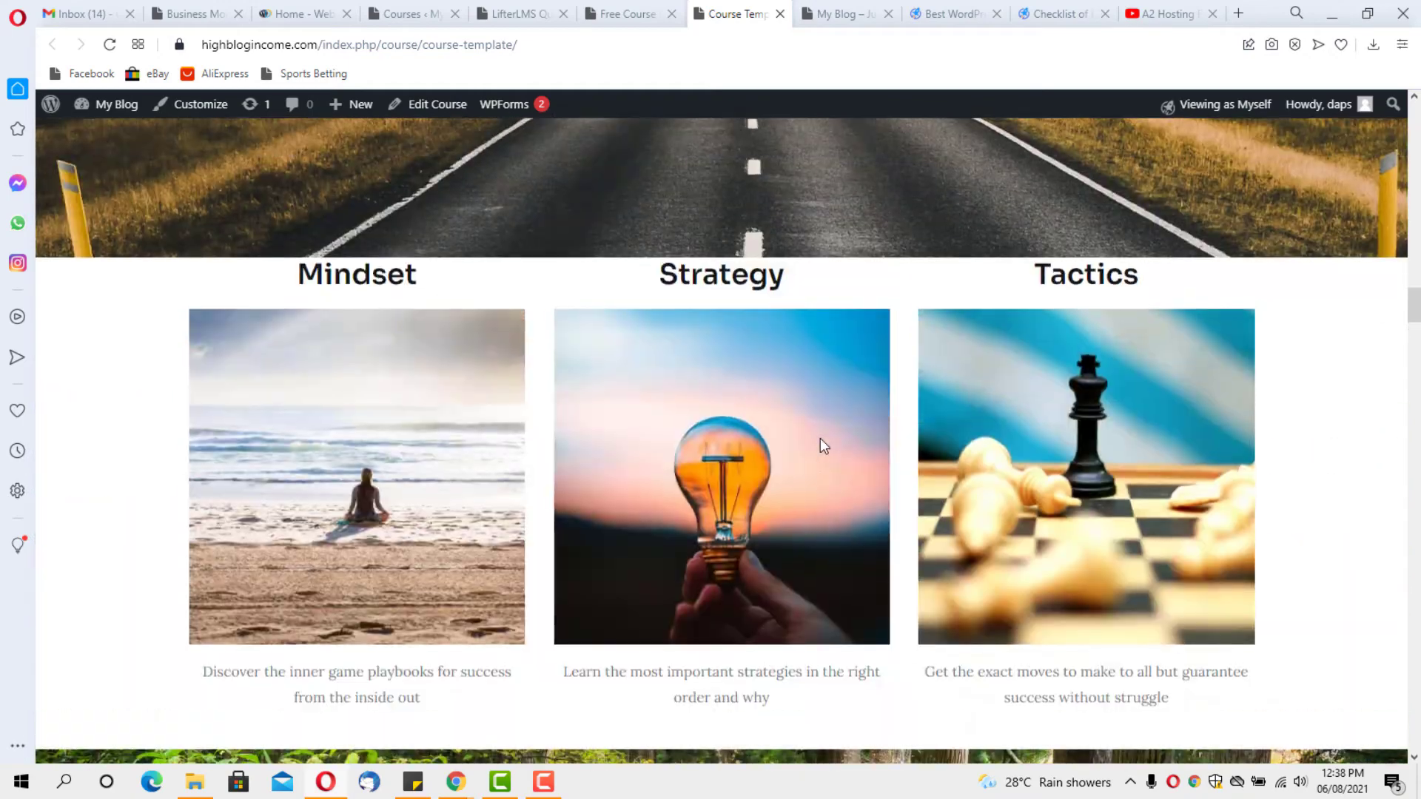
{"action": "scroll", "coordinate": [820, 438], "scroll_direction": "up", "scroll_amount": 20}
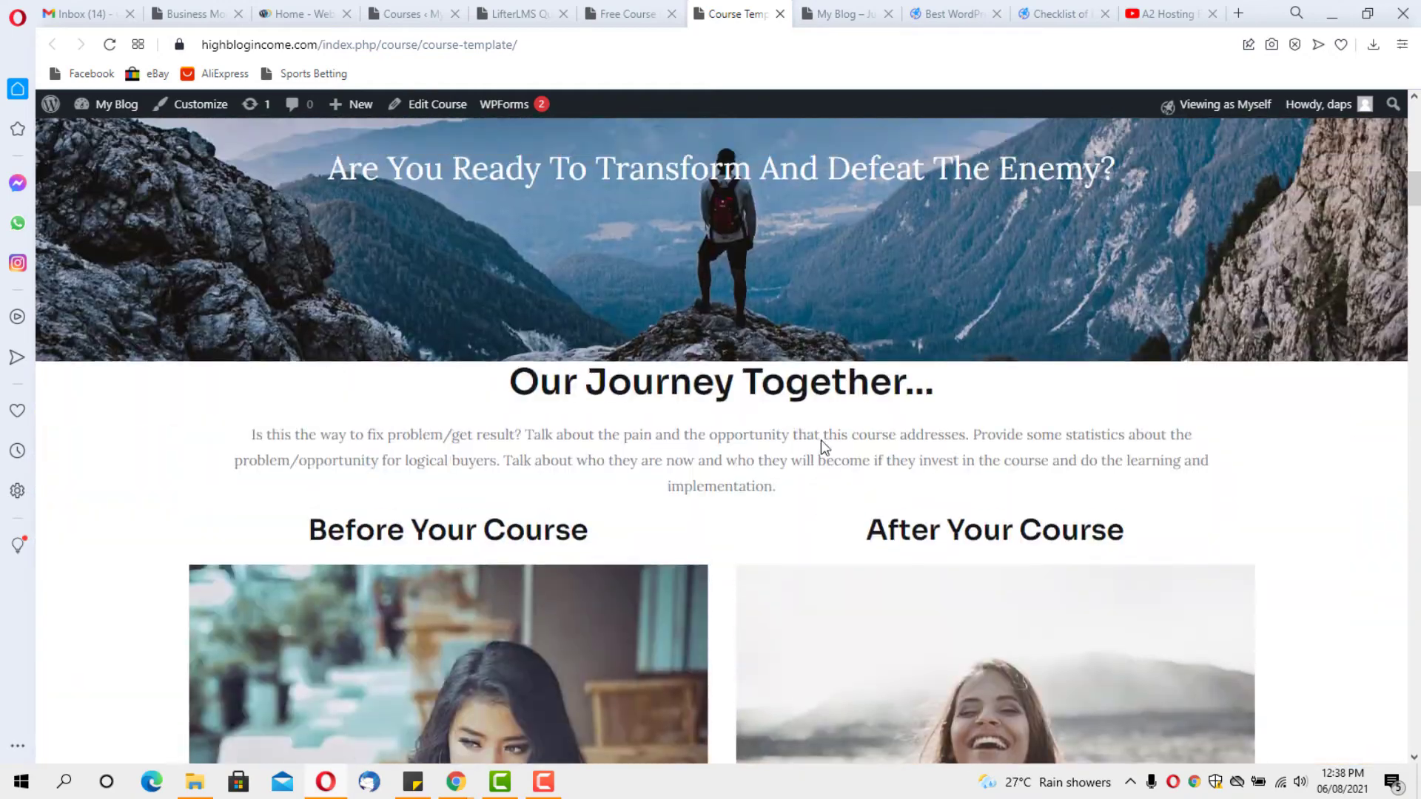
{"action": "scroll", "coordinate": [820, 441], "scroll_direction": "up", "scroll_amount": 7}
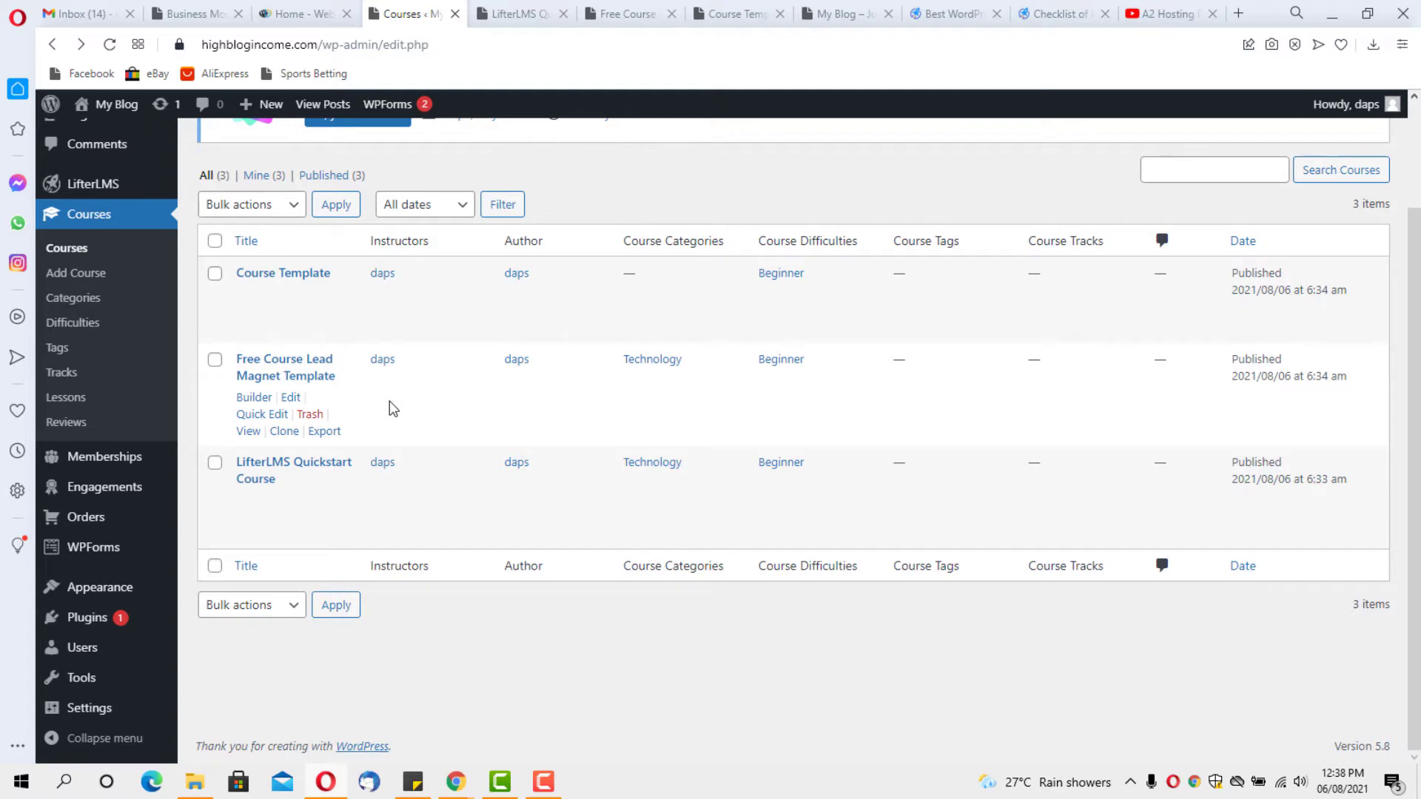
Open the Free Course Lead Magnet Template and replace its title with 'Start your podcast in seven days or less'
{"action": "left_click", "coordinate": [259, 365]}
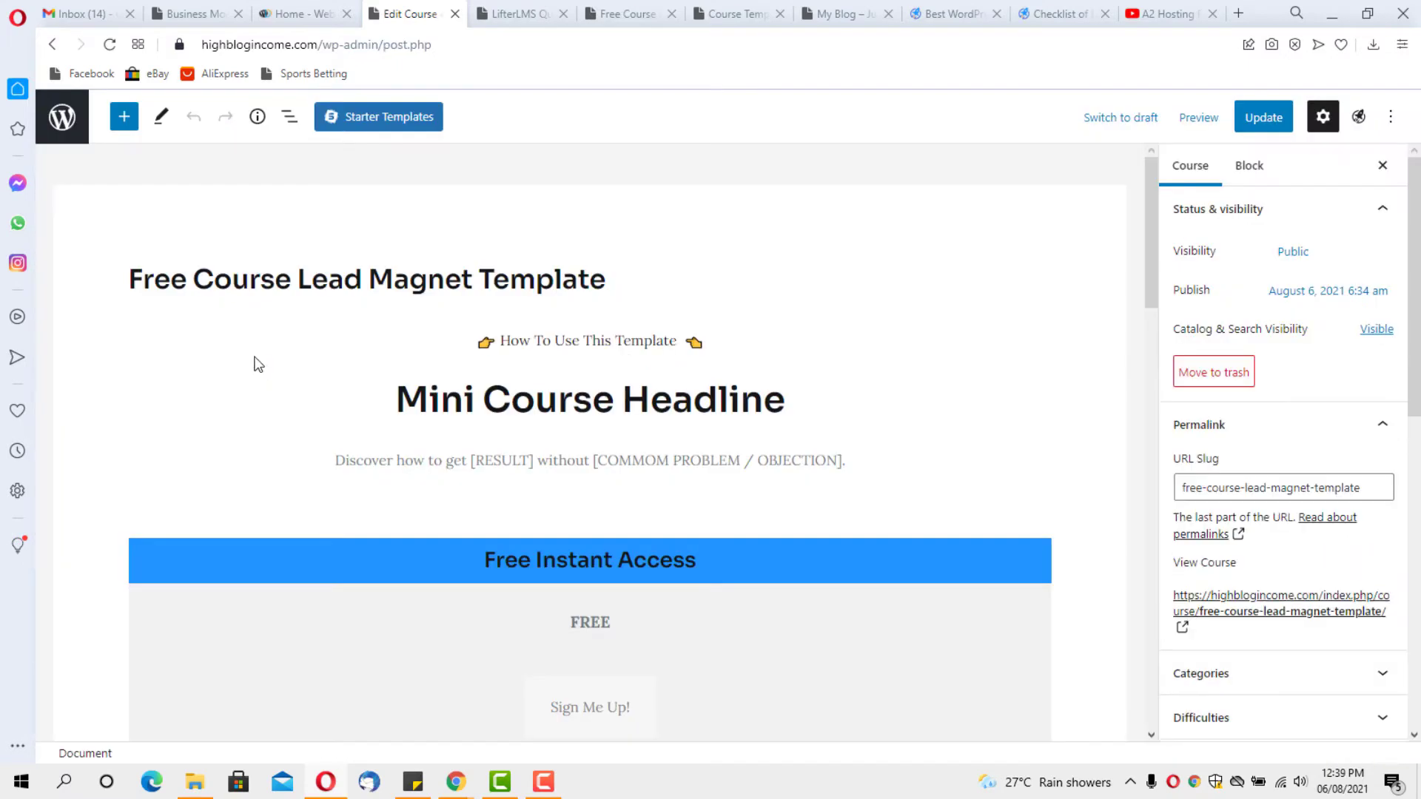
{"action": "left_click", "coordinate": [470, 278]}
{"action": "left_click_drag", "start_coordinate": [608, 278], "coordinate": [128, 287]}
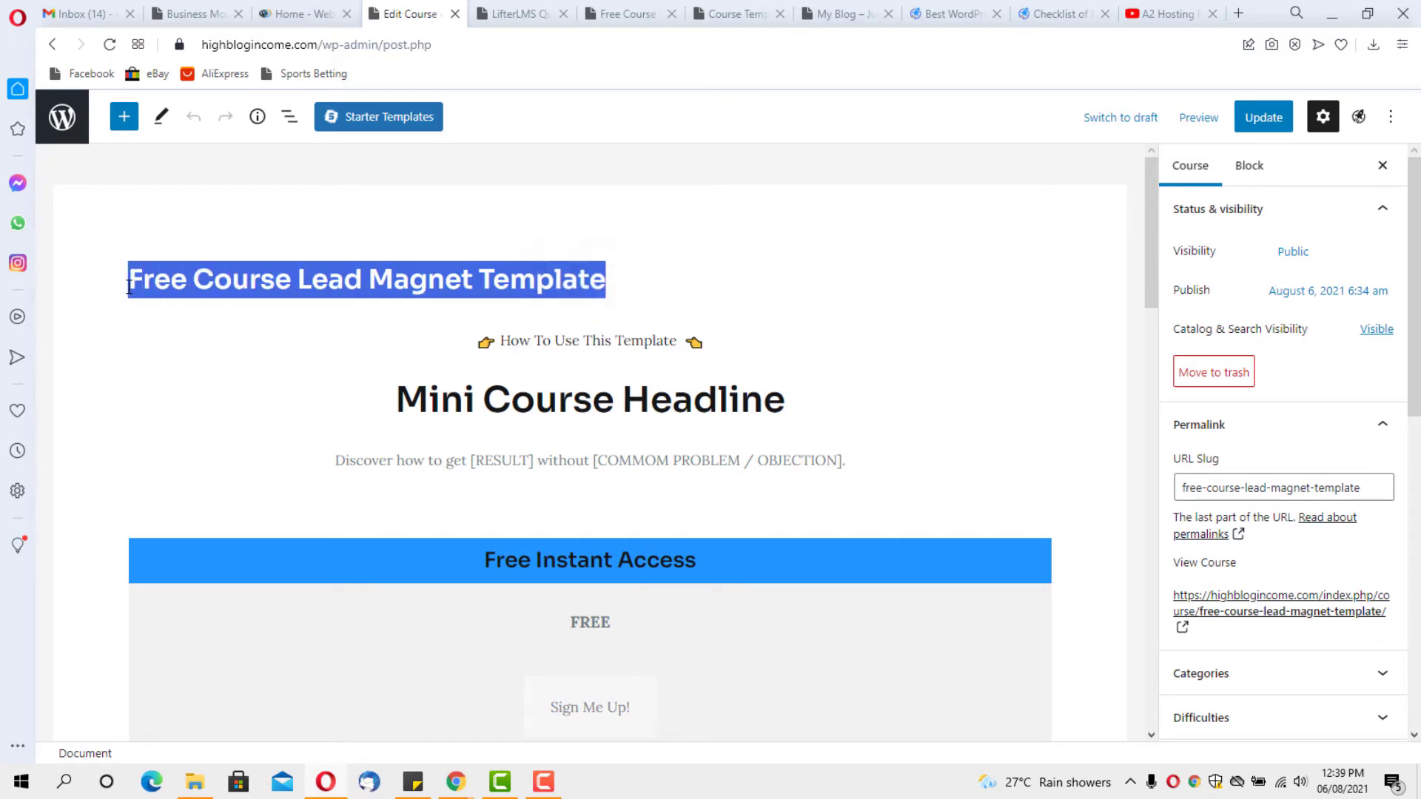
{"action": "type", "text": "Start your pod"}
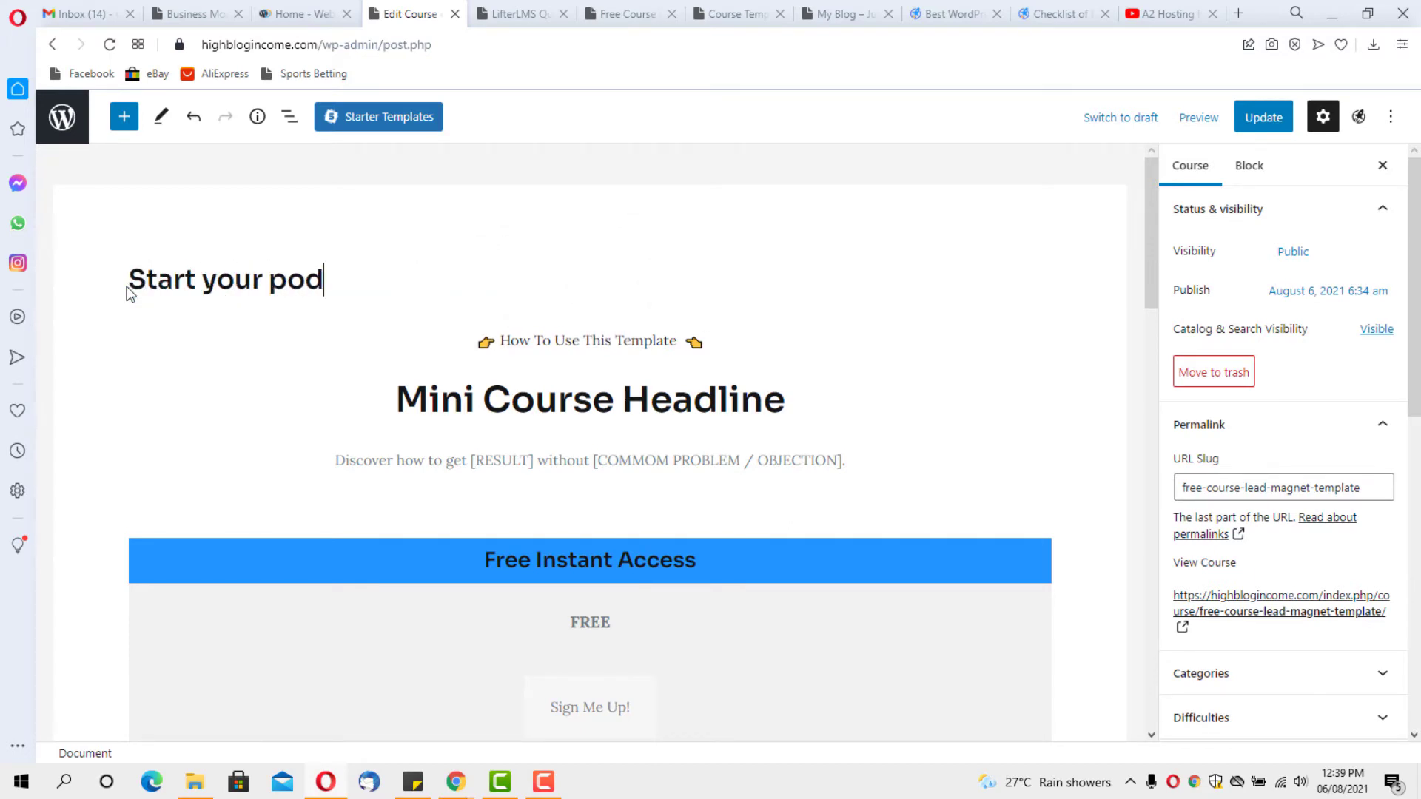
{"action": "type", "text": "cast in seven days or less"}
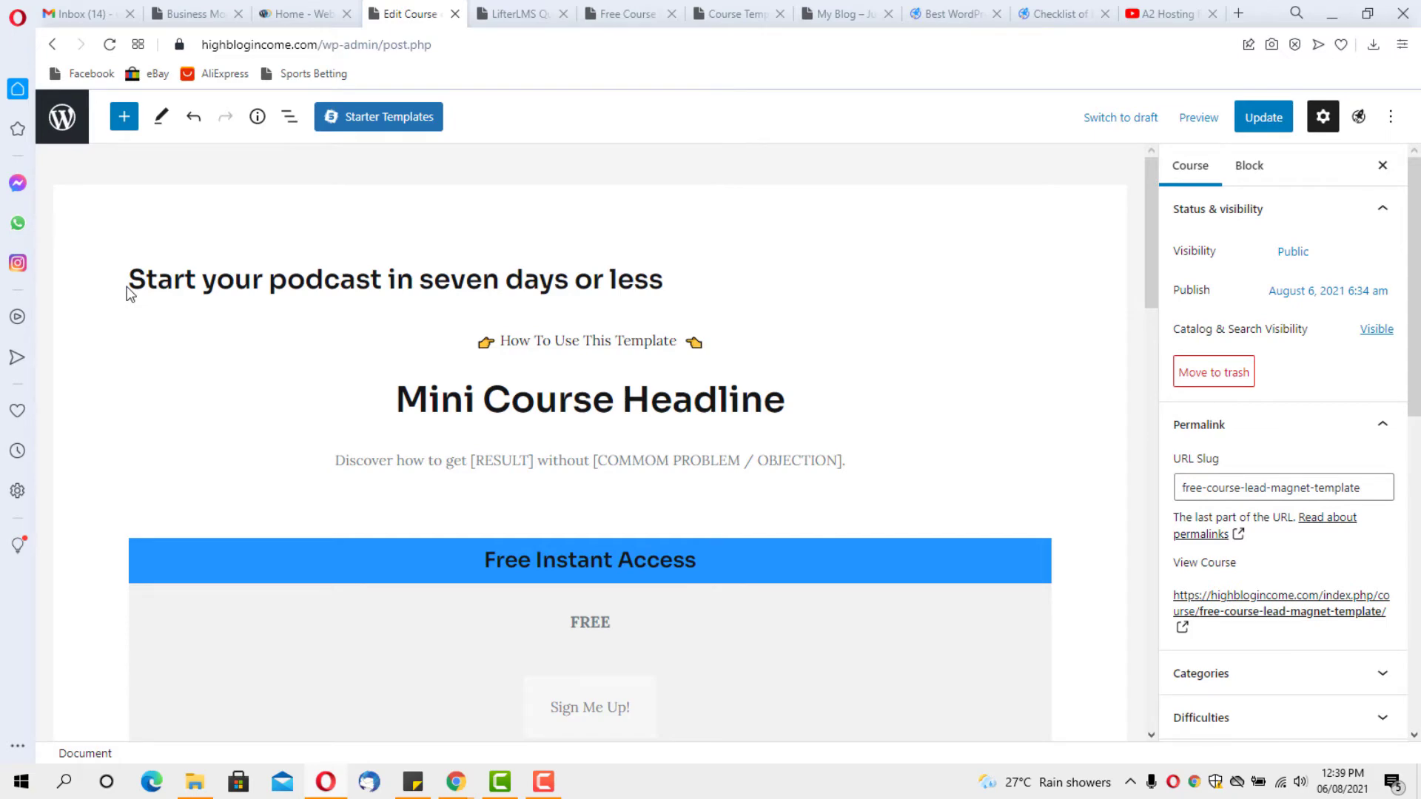
Remove the How To Use This Template paragraph block from the course
{"action": "left_click", "coordinate": [618, 340]}
{"action": "left_click", "coordinate": [423, 330]}
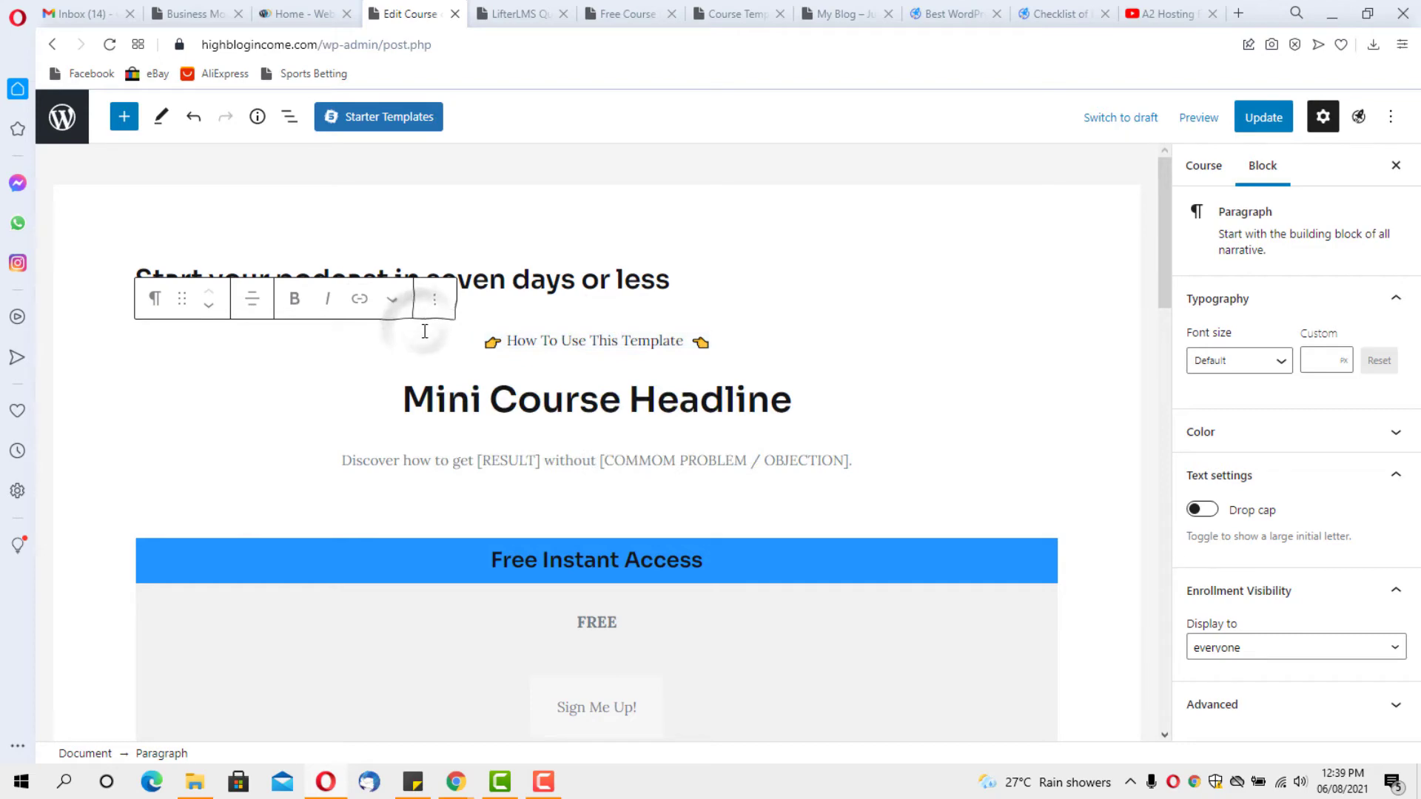
{"action": "left_click", "coordinate": [435, 301]}
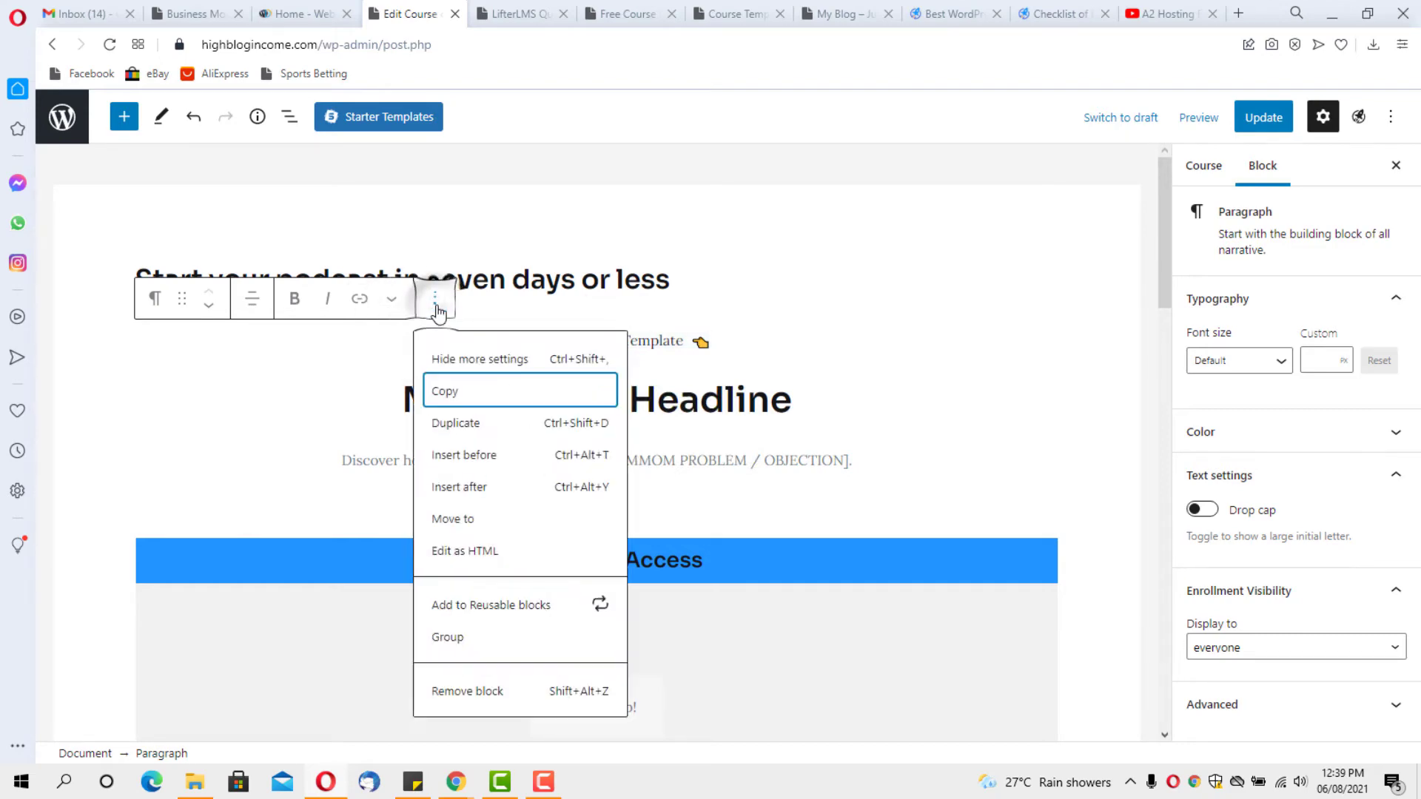
{"action": "left_click", "coordinate": [489, 690]}
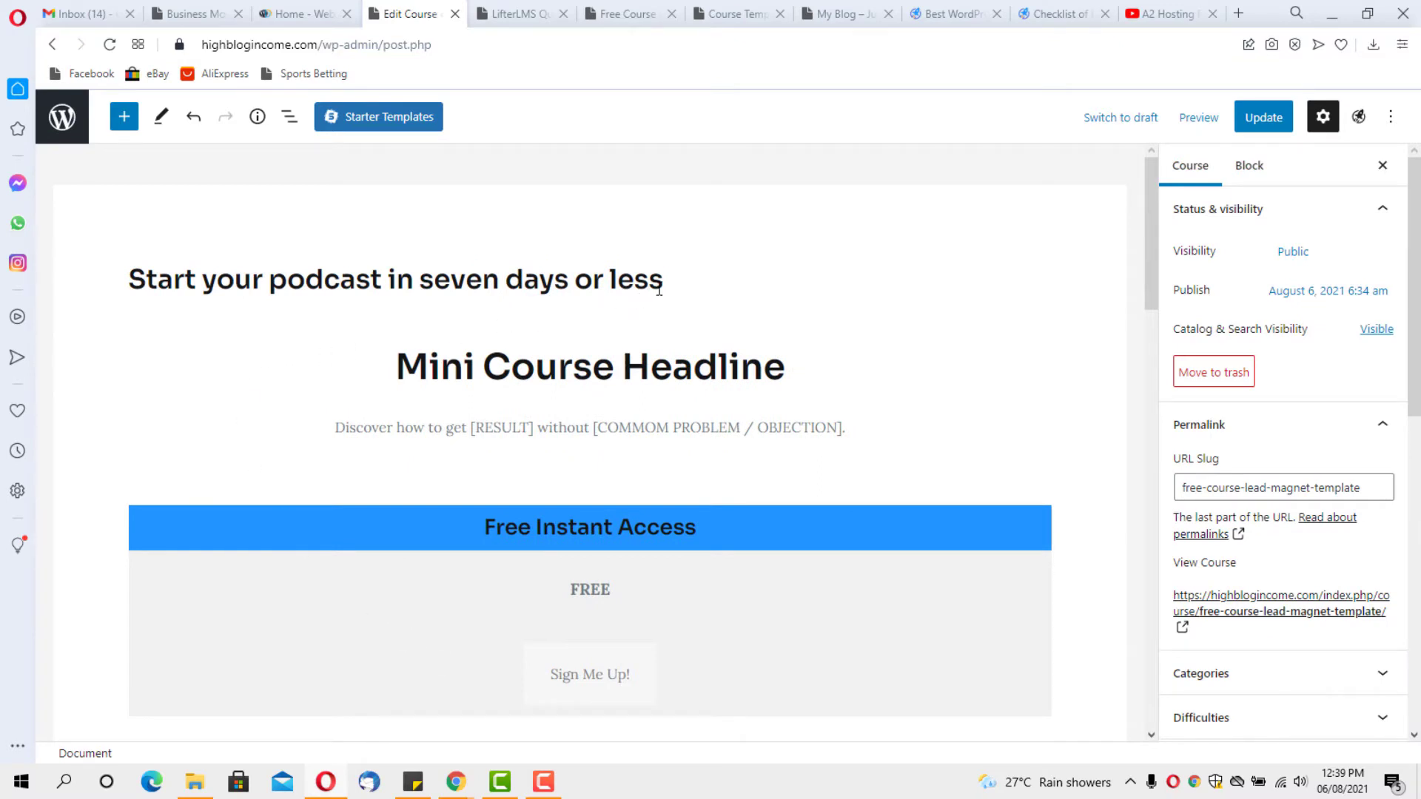
Select the full 'Start your podcast in seven days or less' title to copy it, then open a new browser tab
{"action": "left_click", "coordinate": [664, 278]}
{"action": "left_click_drag", "start_coordinate": [663, 278], "coordinate": [125, 289]}
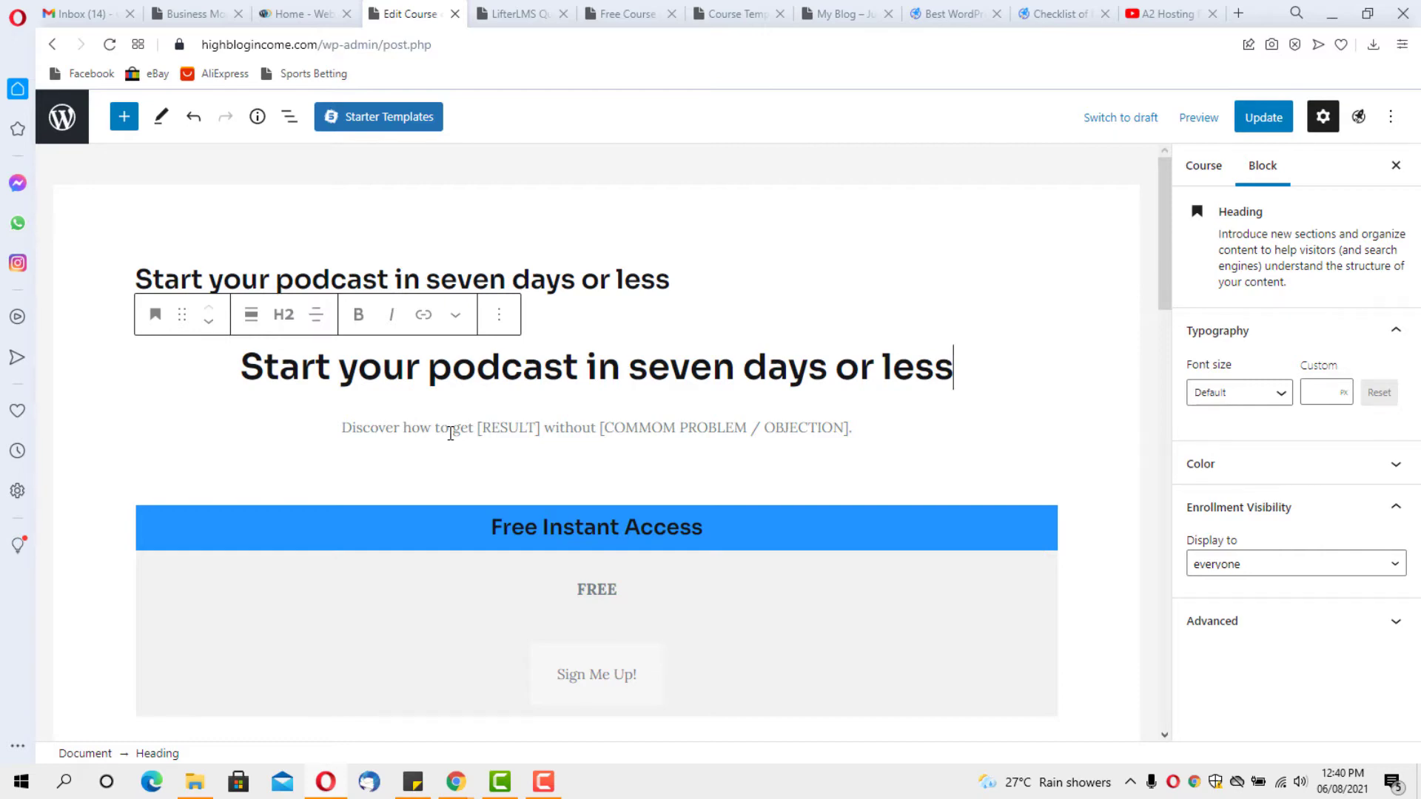
{"action": "key", "text": "ctrl+t"}
Search Google for 'free random text' and open the lipsum.com Lorem Ipsum generator
{"action": "type", "text": "free random text"}
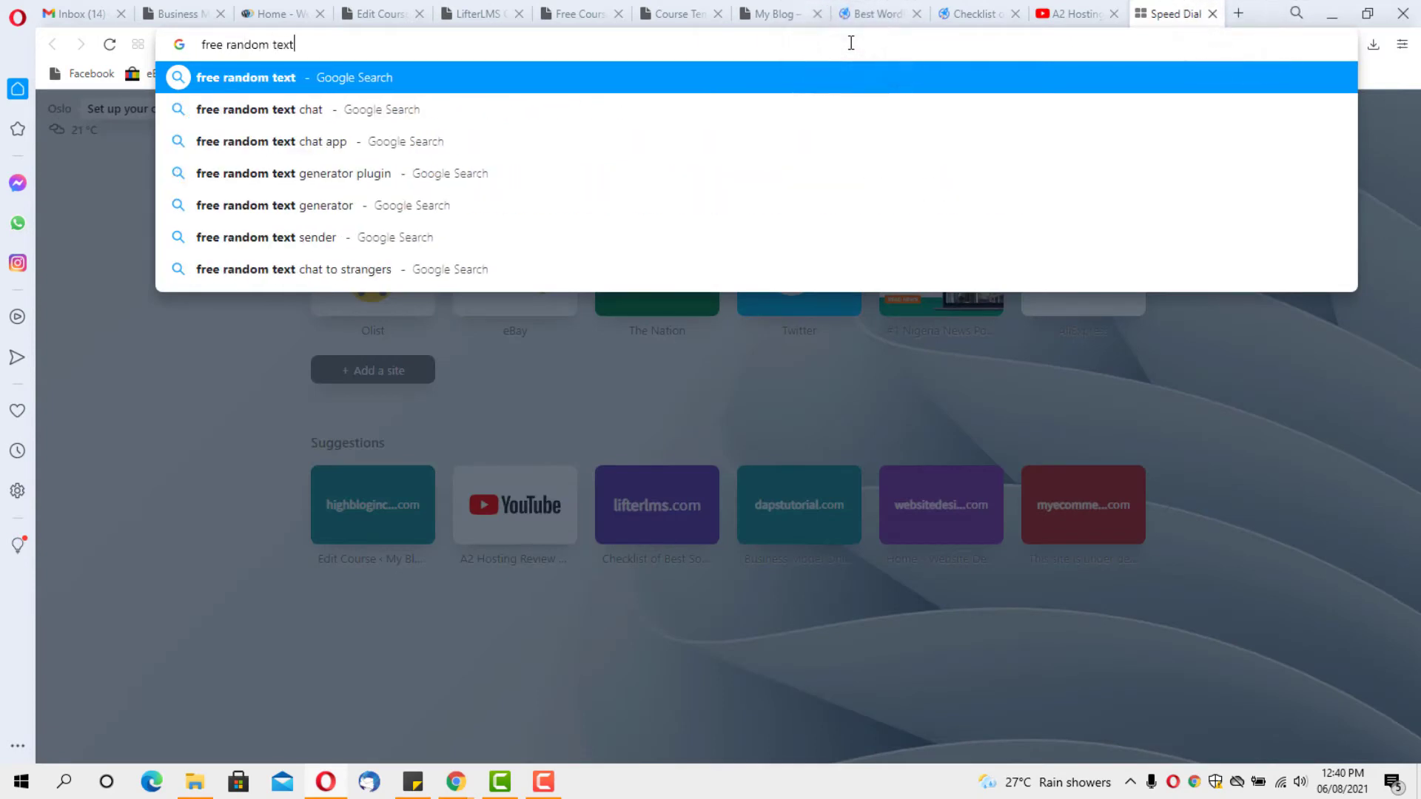
{"action": "key", "text": "Return"}
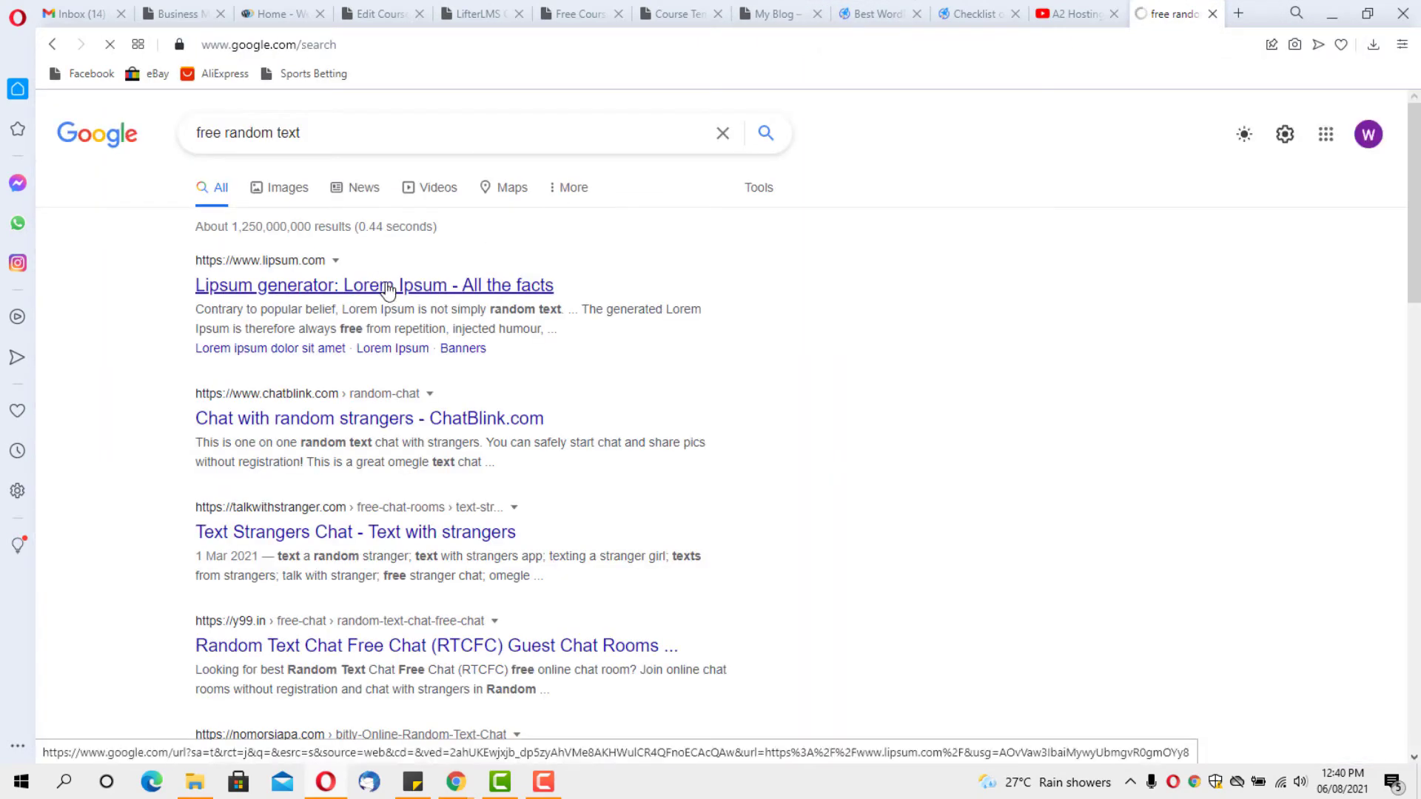
{"action": "left_click", "coordinate": [388, 290]}
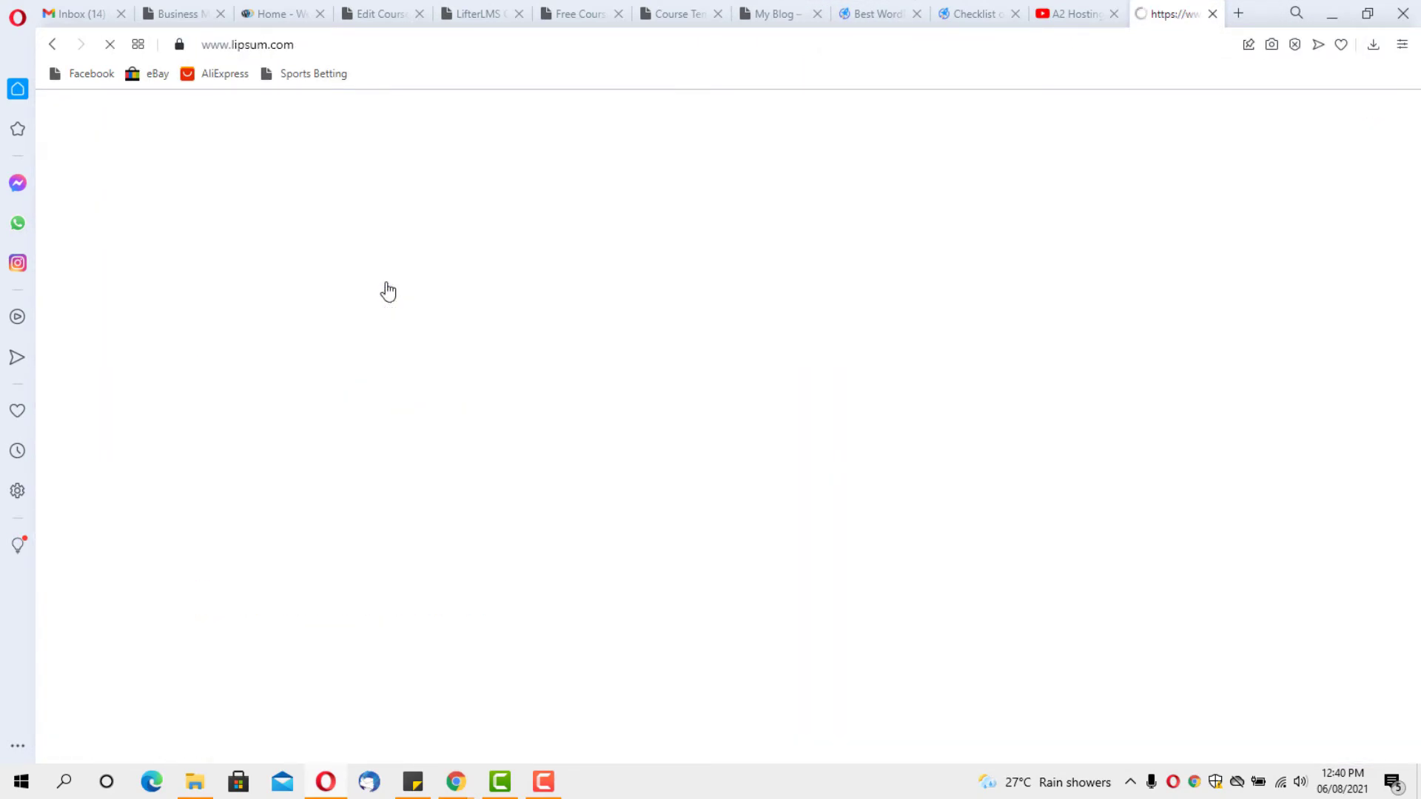
{"action": "scroll", "coordinate": [492, 284], "scroll_direction": "down", "scroll_amount": 4}
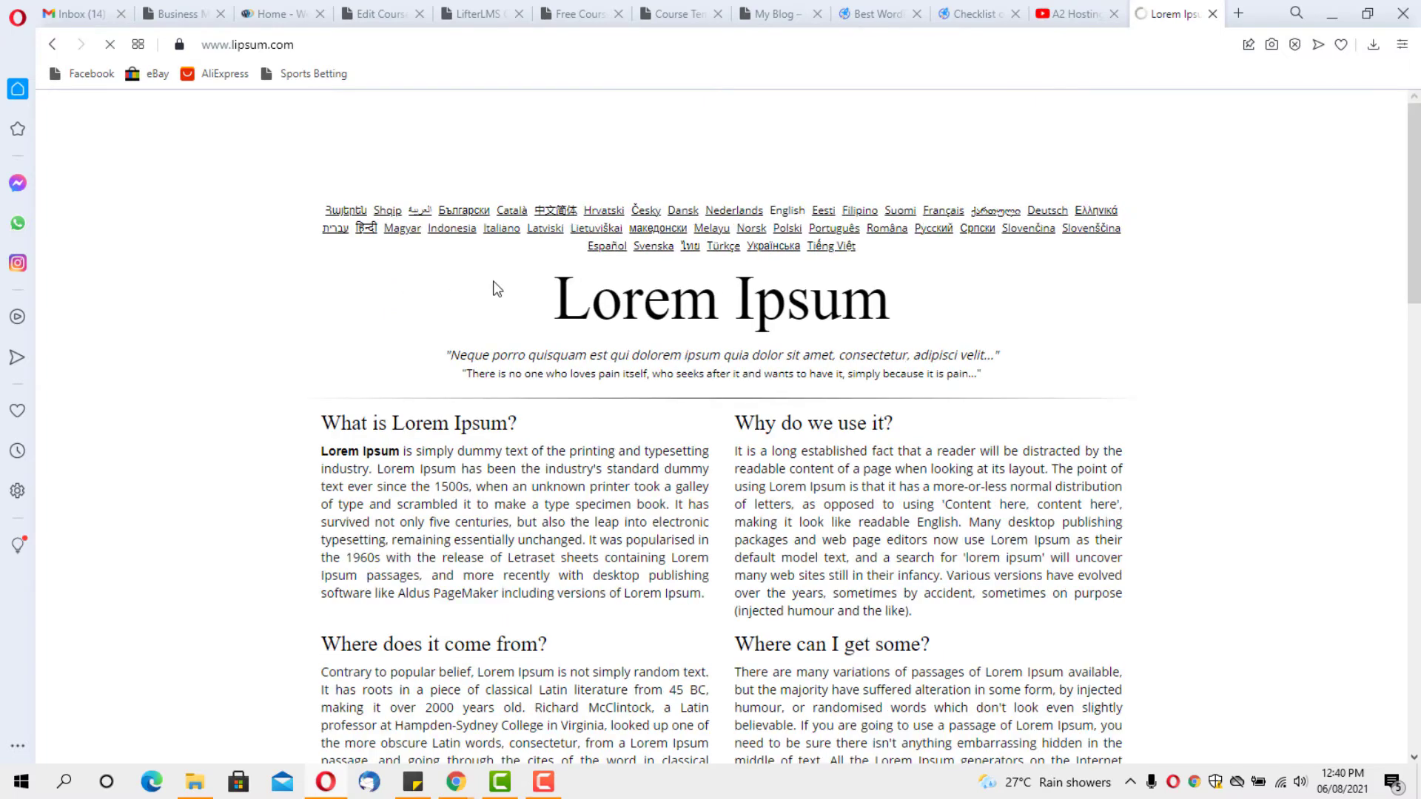
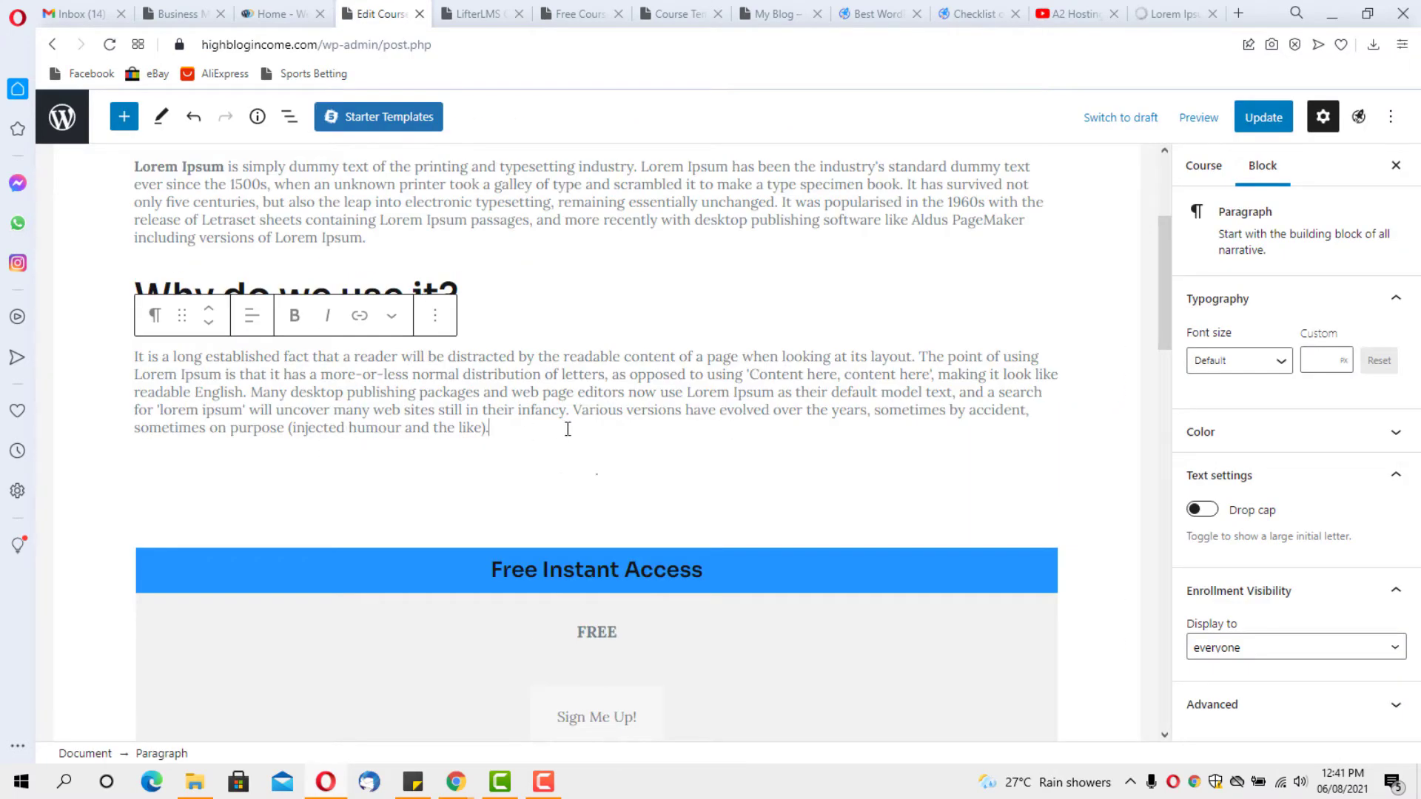
Replace 'do we use it' in the second heading with 'Podcast' so it reads 'Why Podcast?'
{"action": "scroll", "coordinate": [622, 412], "scroll_direction": "up", "scroll_amount": 3}
{"action": "left_click_drag", "start_coordinate": [442, 468], "coordinate": [230, 474]}
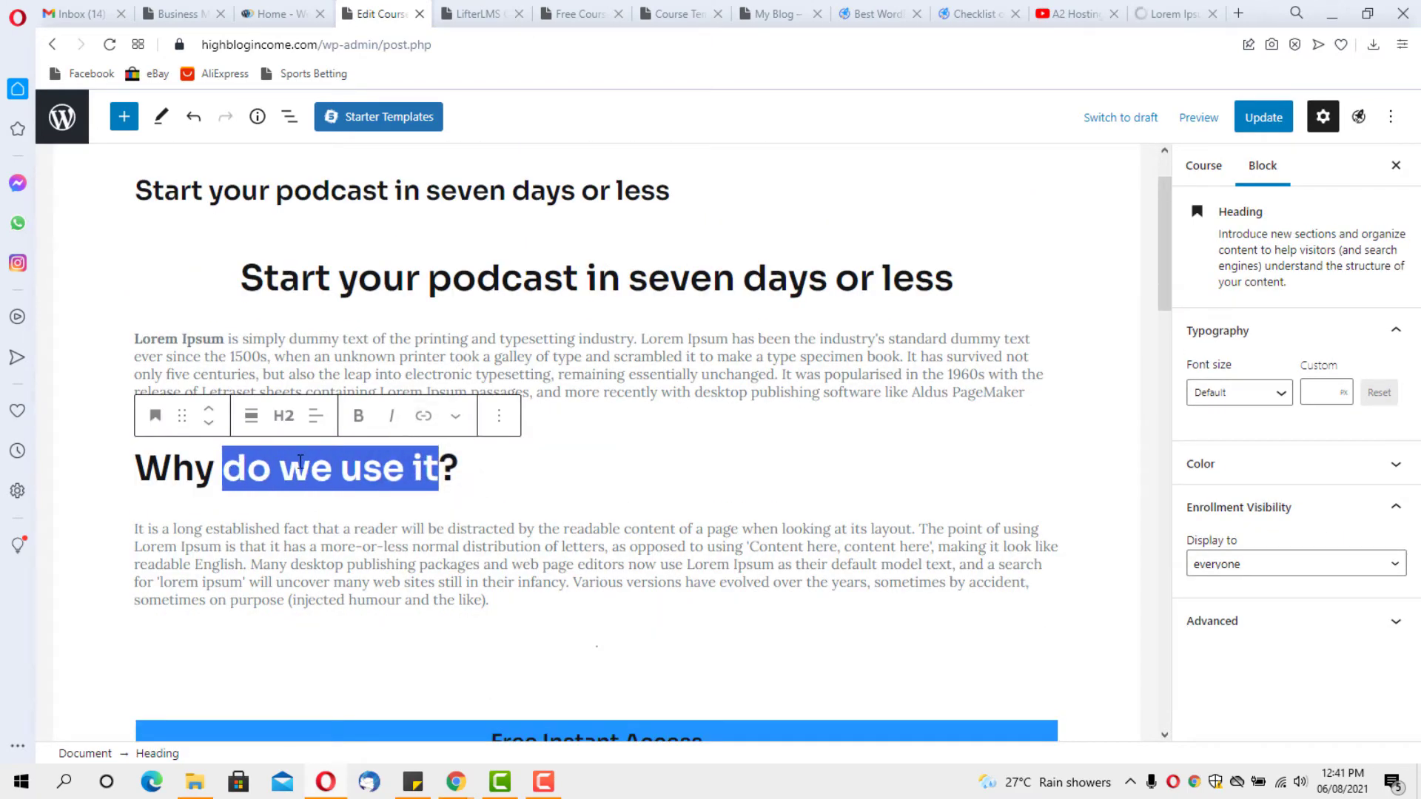
{"action": "key", "text": "BackSpace"}
{"action": "type", "text": "Podcast?"}
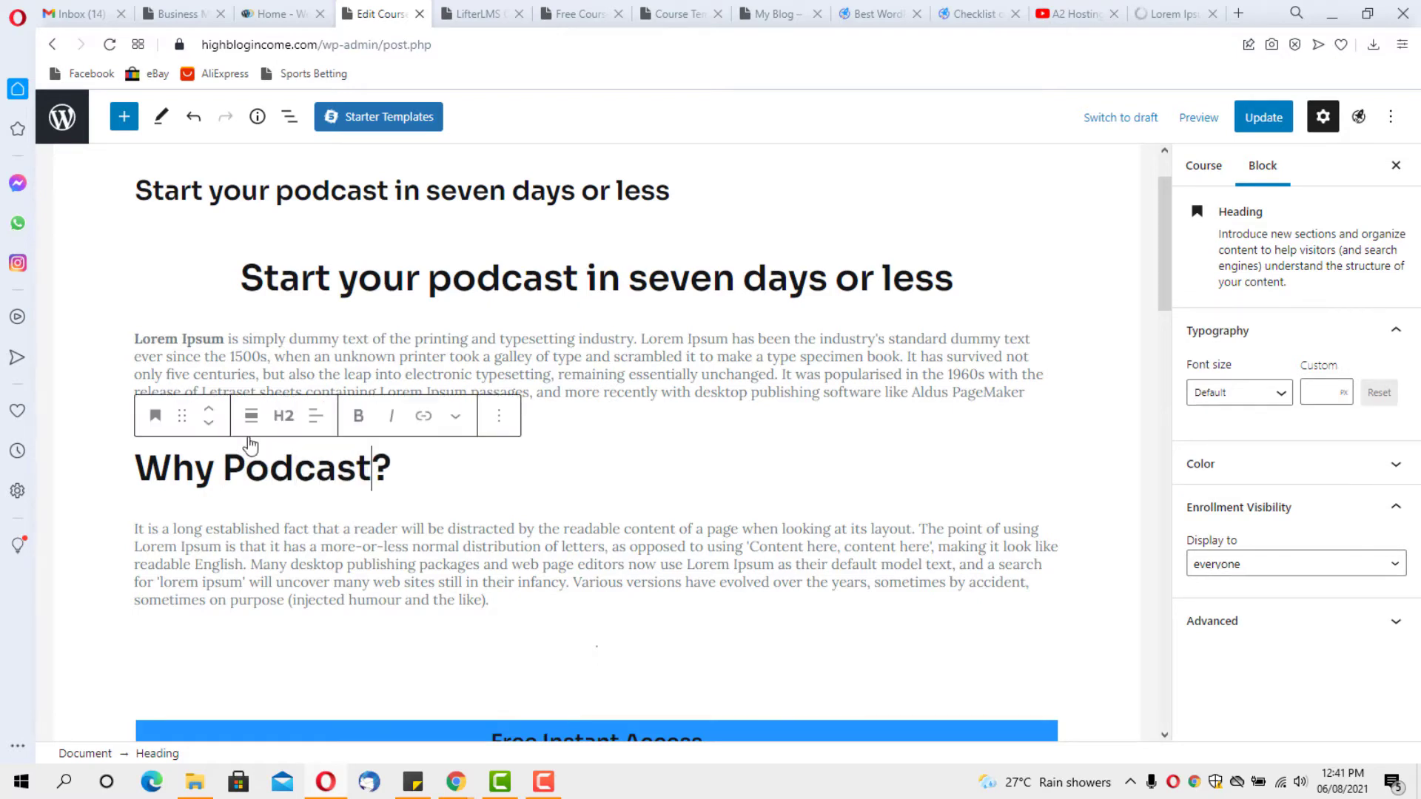
Centre the Why Podcast? heading, then look over the course syllabus block further down
{"action": "left_click", "coordinate": [324, 429]}
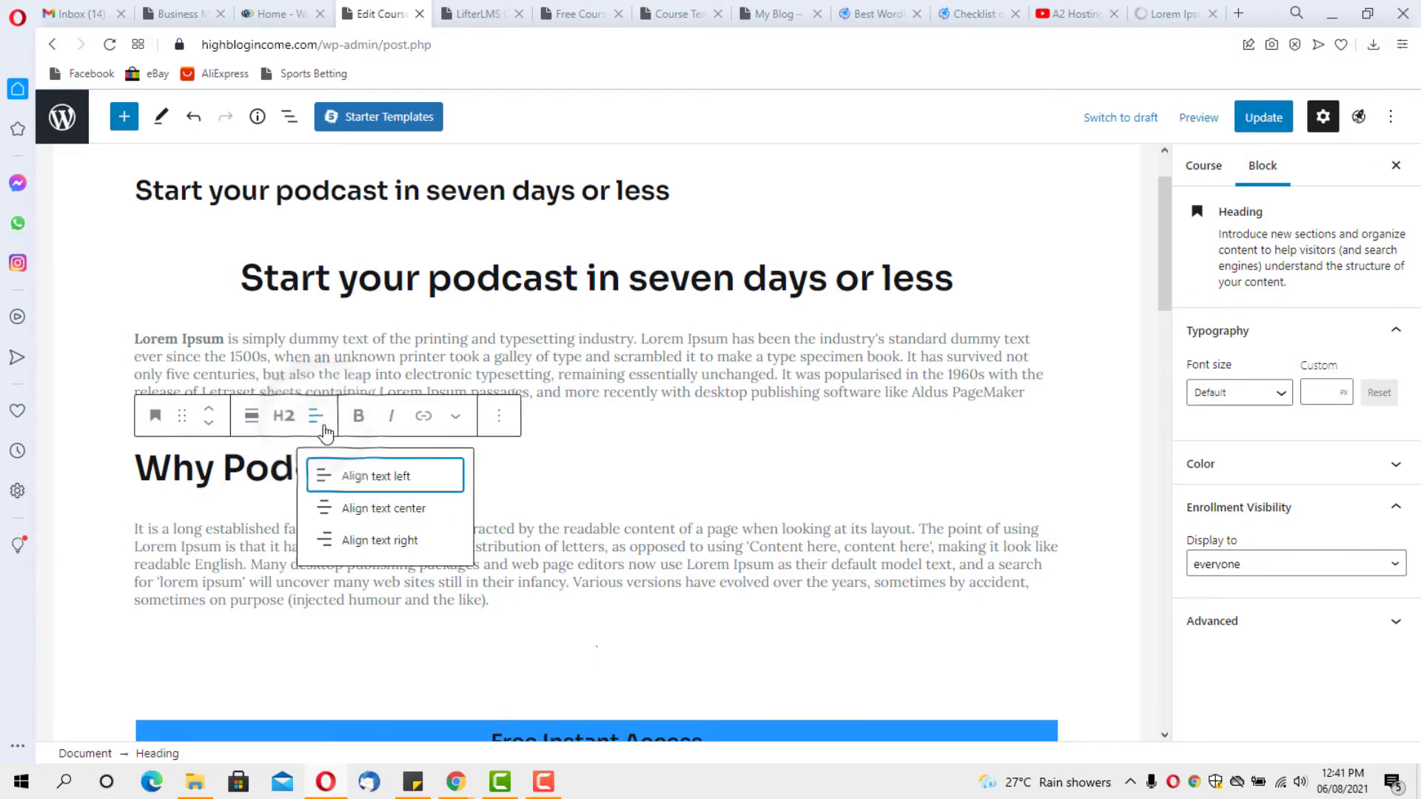
{"action": "left_click", "coordinate": [395, 510]}
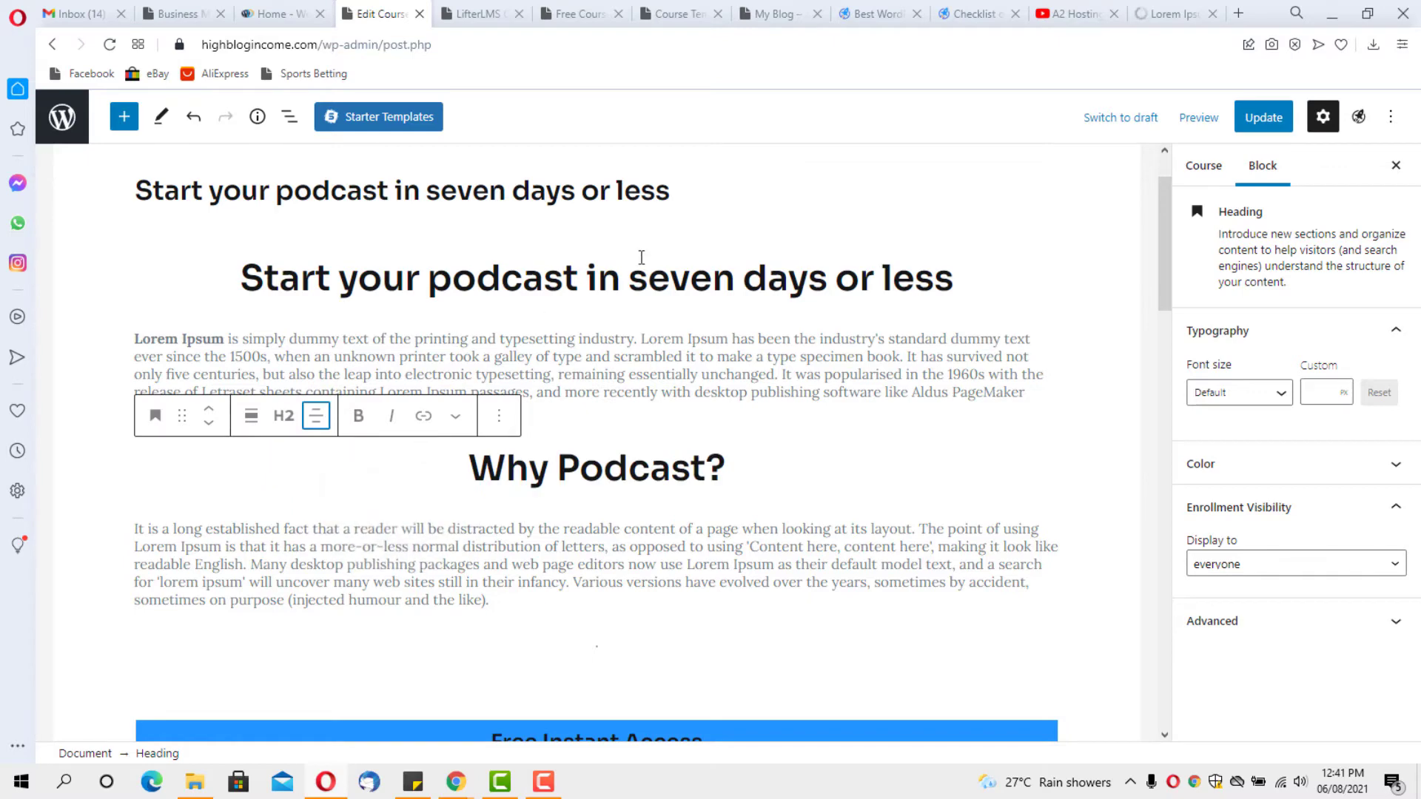
{"action": "scroll", "coordinate": [759, 382], "scroll_direction": "down", "scroll_amount": 3}
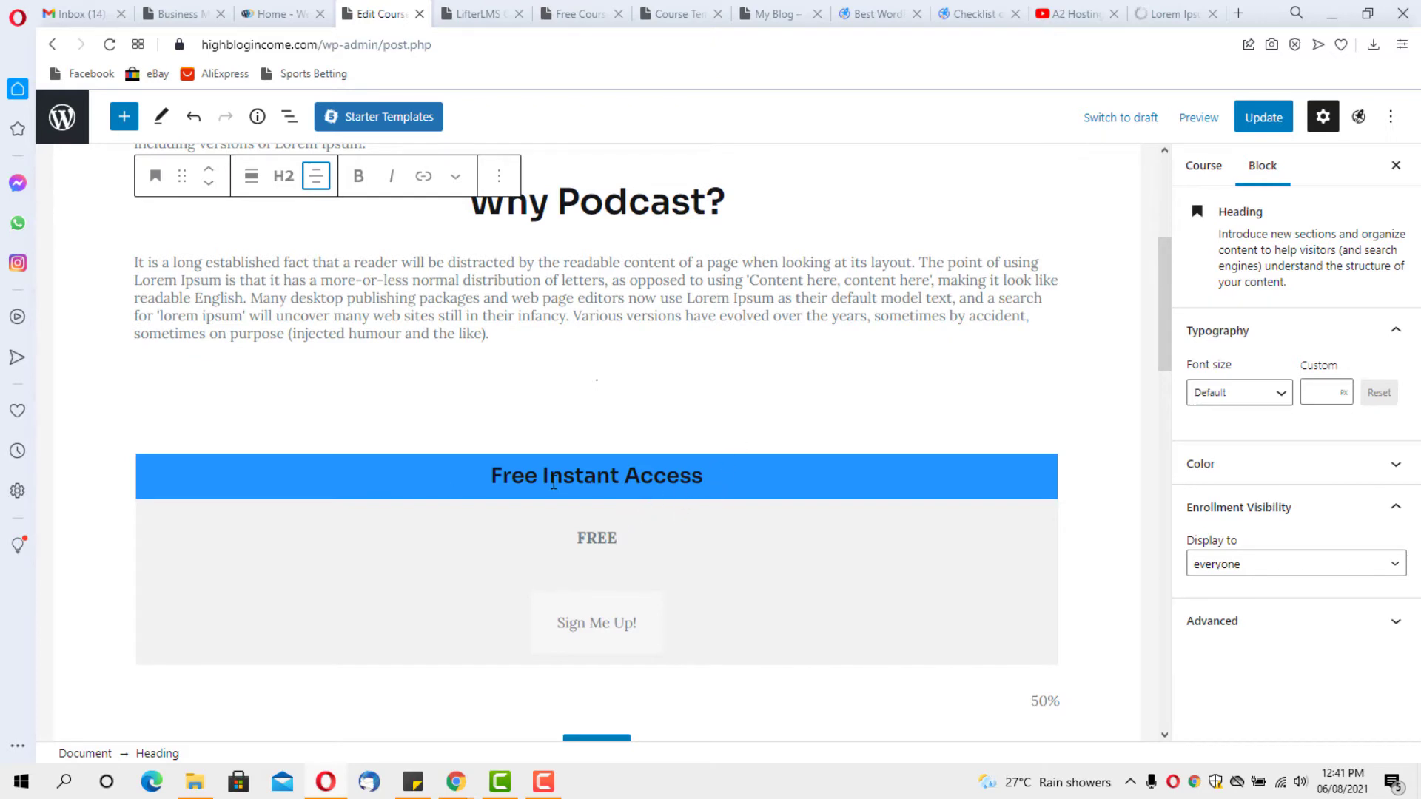
{"action": "scroll", "coordinate": [710, 479], "scroll_direction": "down", "scroll_amount": 3}
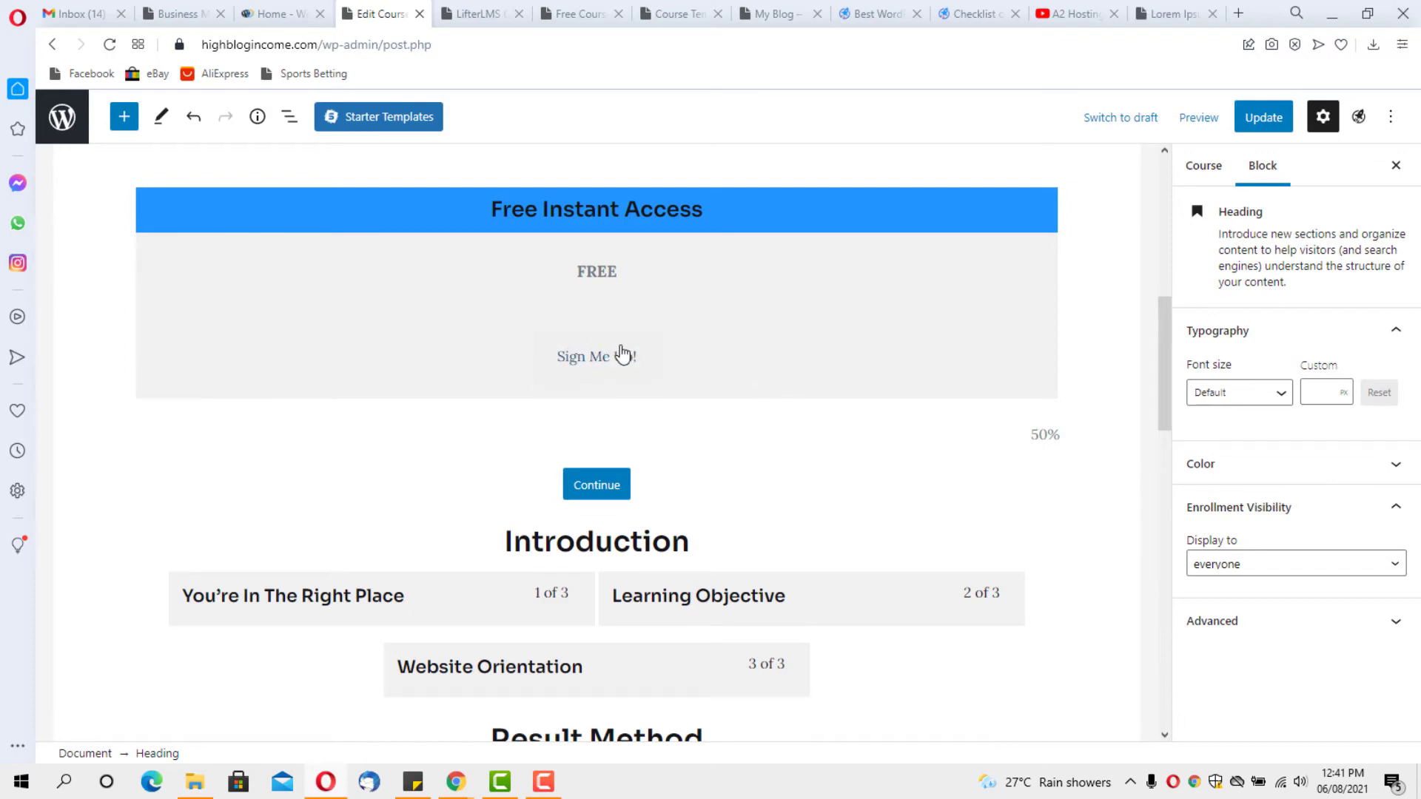
{"action": "scroll", "coordinate": [625, 355], "scroll_direction": "down", "scroll_amount": 6}
{"action": "left_click", "coordinate": [669, 272]}
{"action": "scroll", "coordinate": [669, 272], "scroll_direction": "up", "scroll_amount": 1}
{"action": "scroll", "coordinate": [440, 371], "scroll_direction": "up", "scroll_amount": 3}
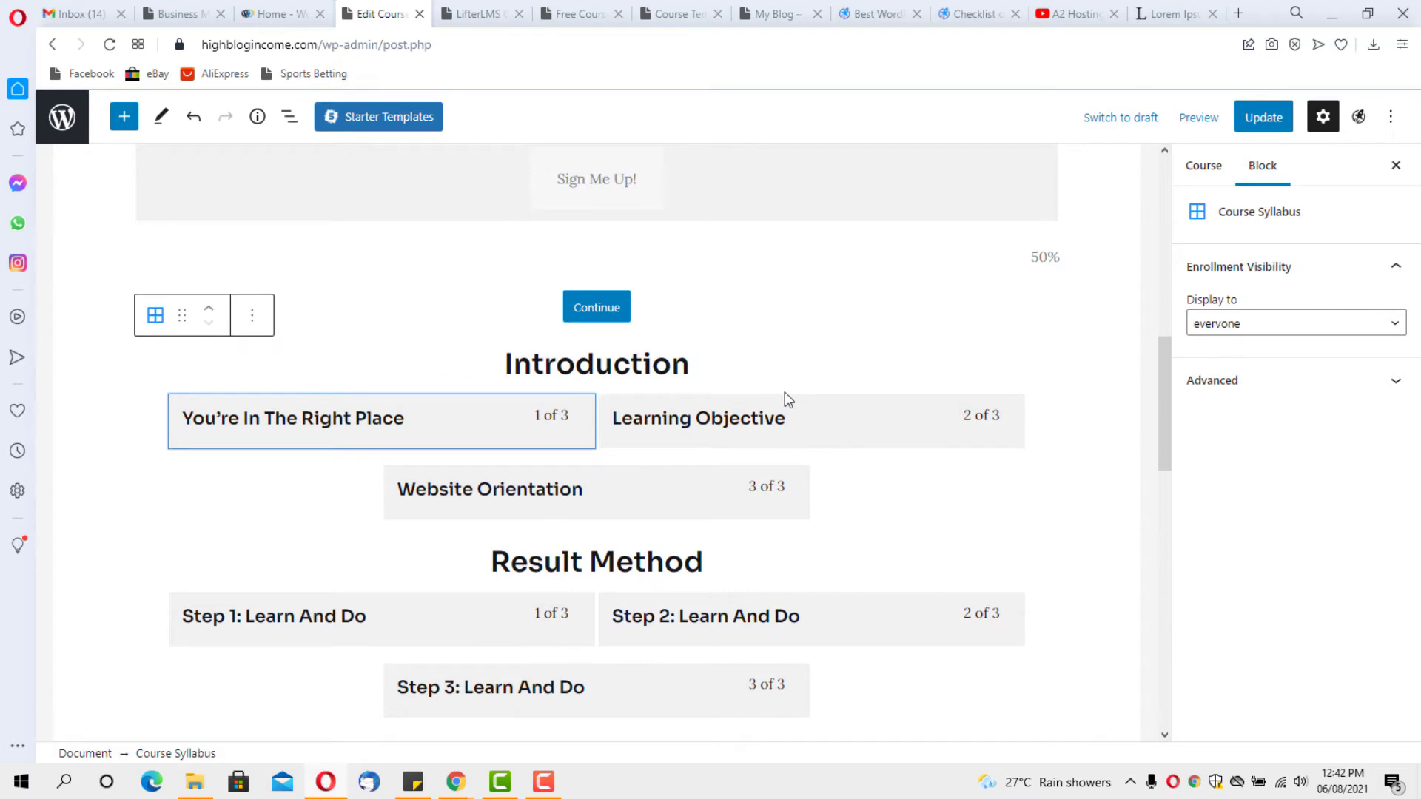
{"action": "scroll", "coordinate": [888, 370], "scroll_direction": "up", "scroll_amount": 4}
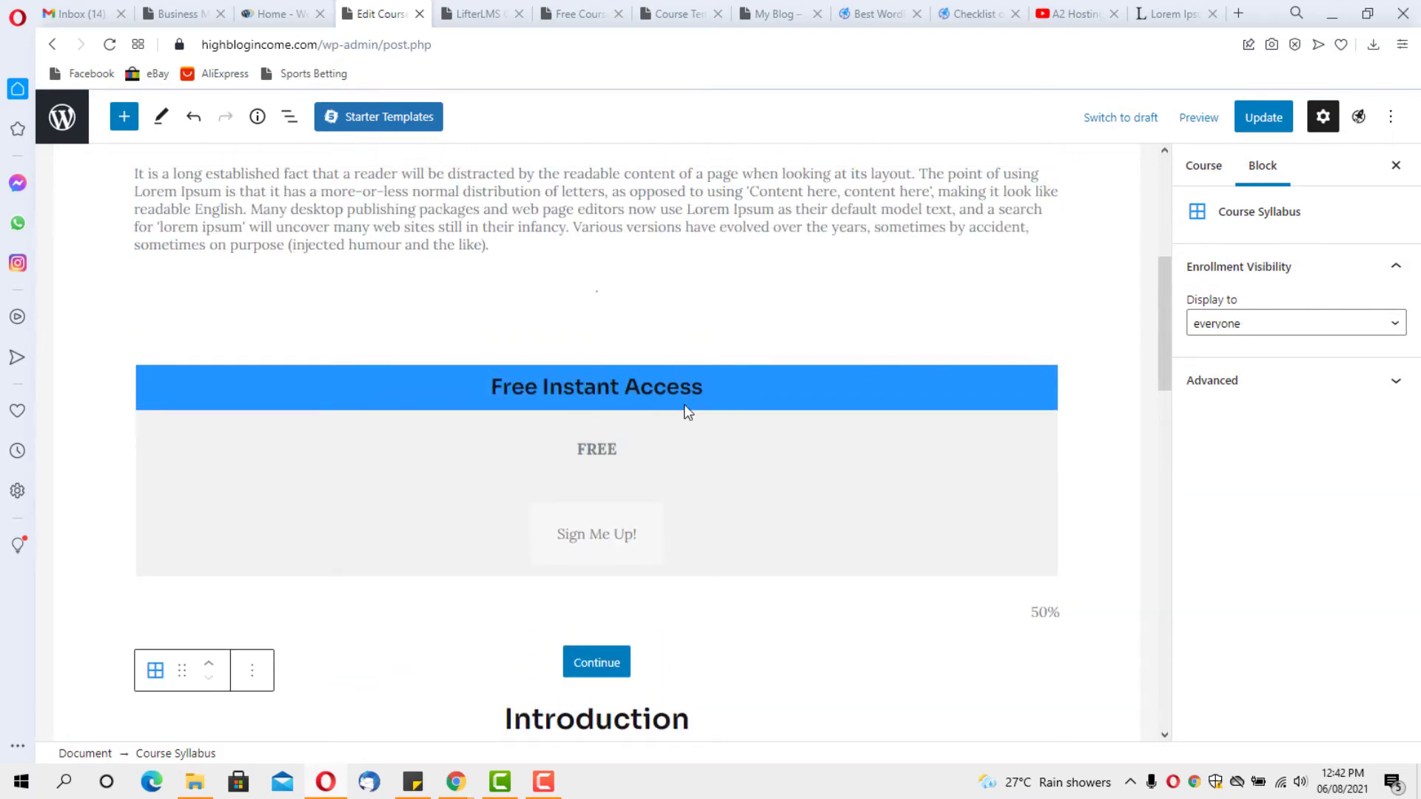
In the course categories, tick Podcast and untick Technology
{"action": "left_click", "coordinate": [1194, 168]}
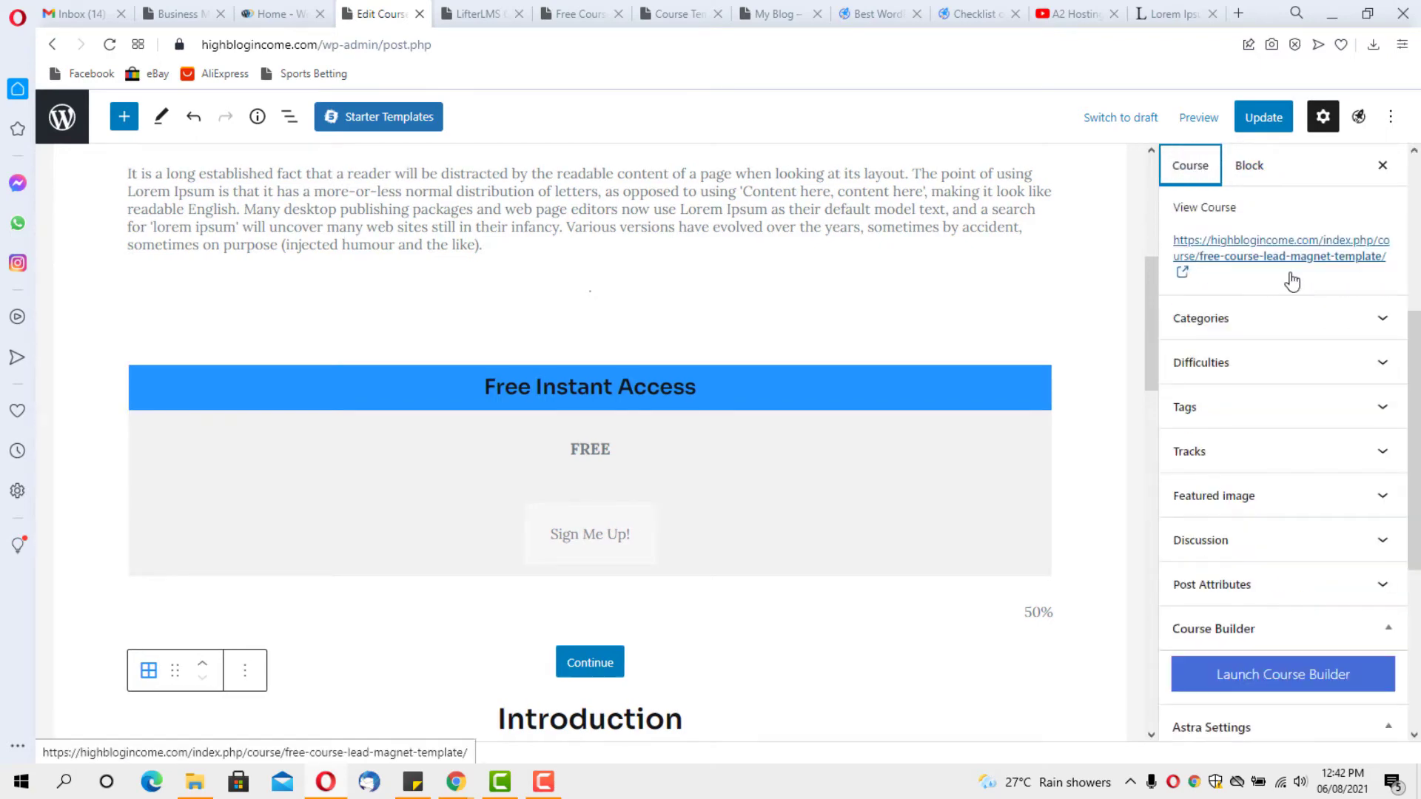
{"action": "left_click", "coordinate": [1329, 315]}
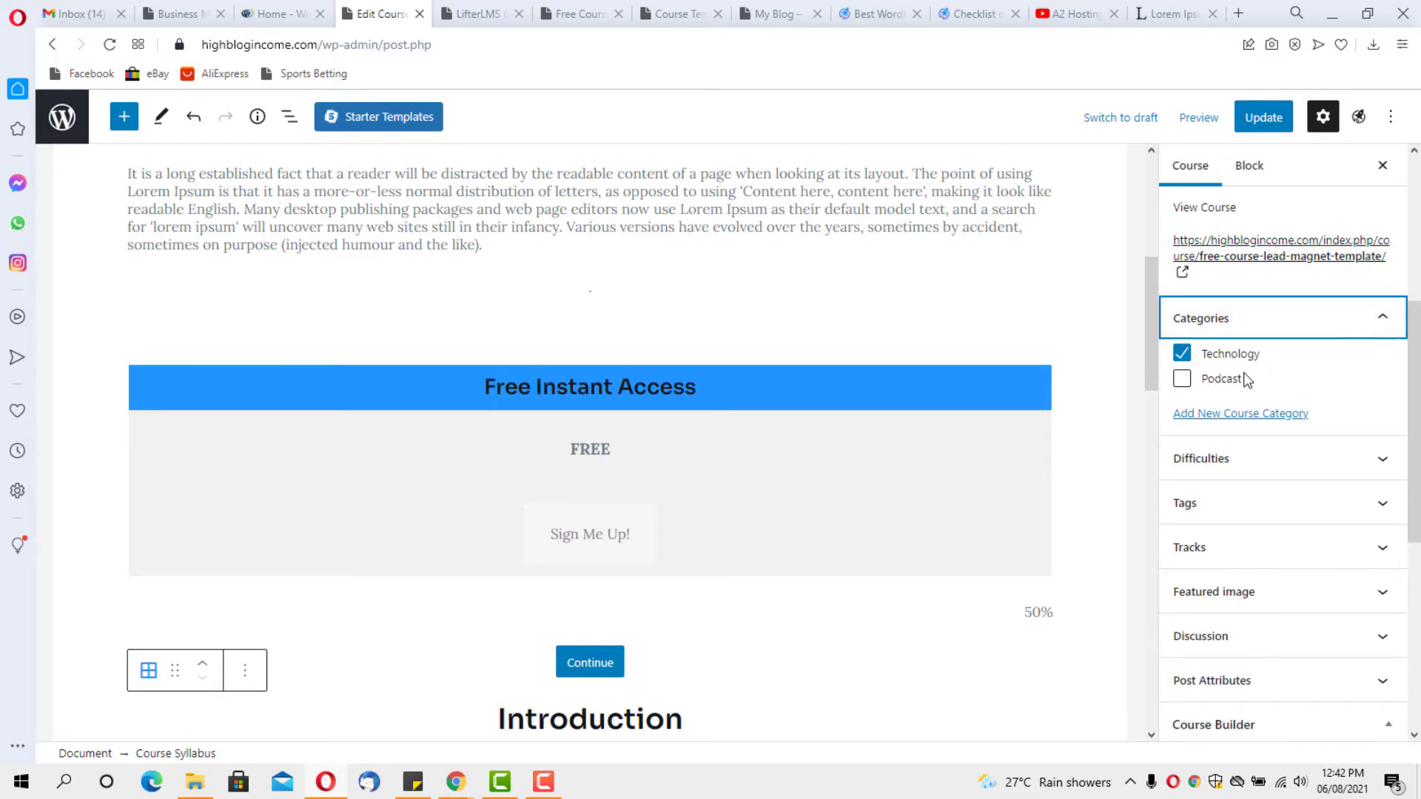
{"action": "left_click", "coordinate": [1182, 380]}
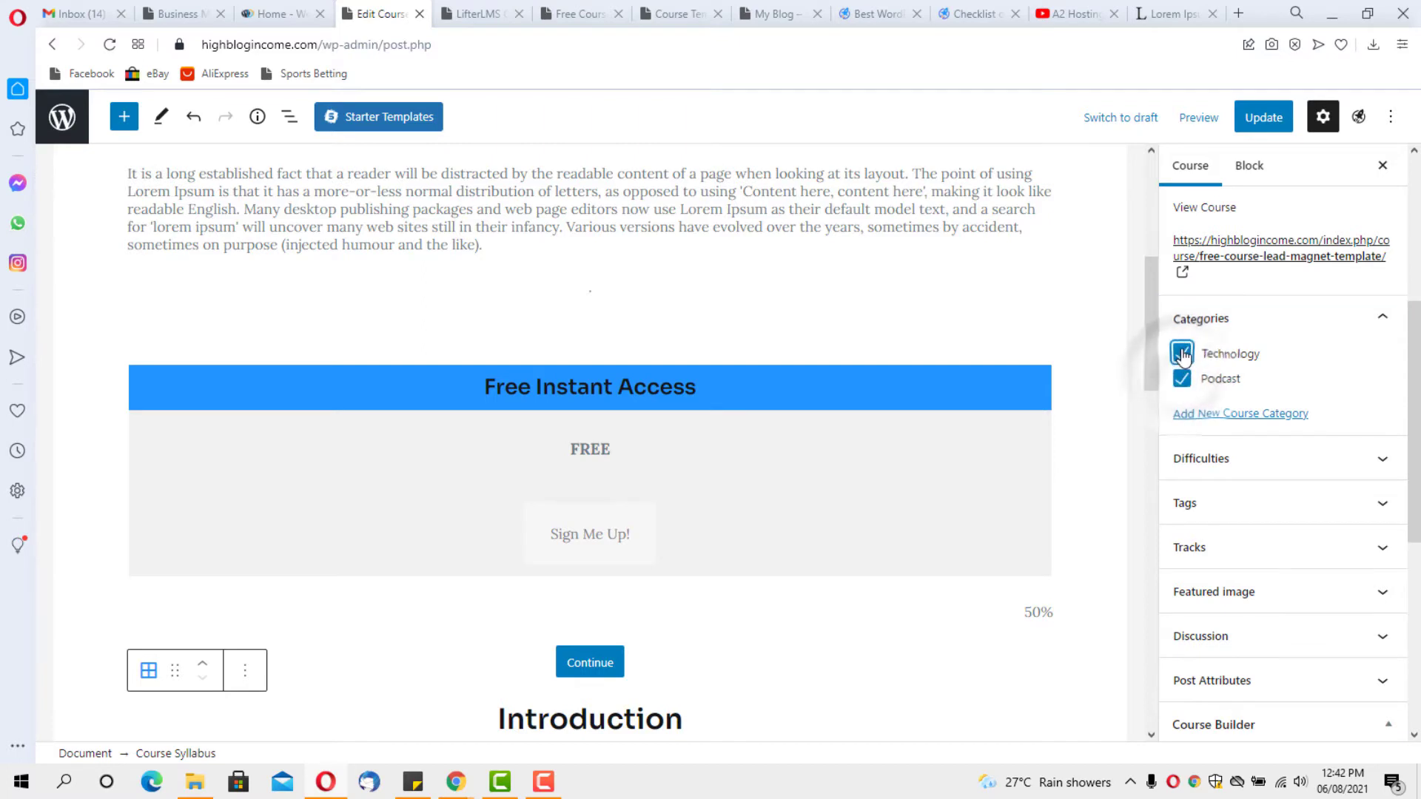
{"action": "left_click", "coordinate": [1181, 353]}
{"action": "left_click", "coordinate": [1293, 326]}
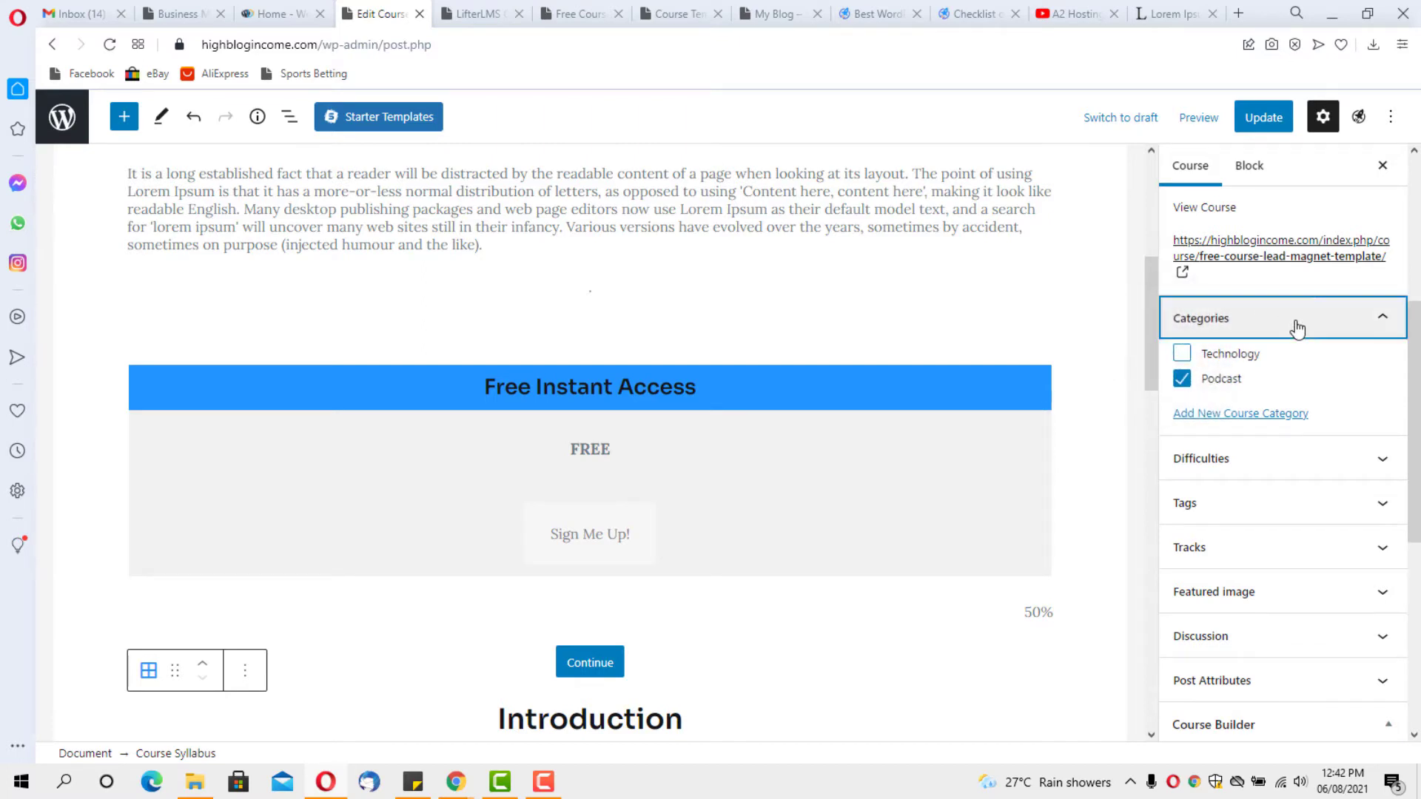
Look through the Difficulty, Tags and Tracks panels without changing anything
{"action": "left_click", "coordinate": [1284, 362]}
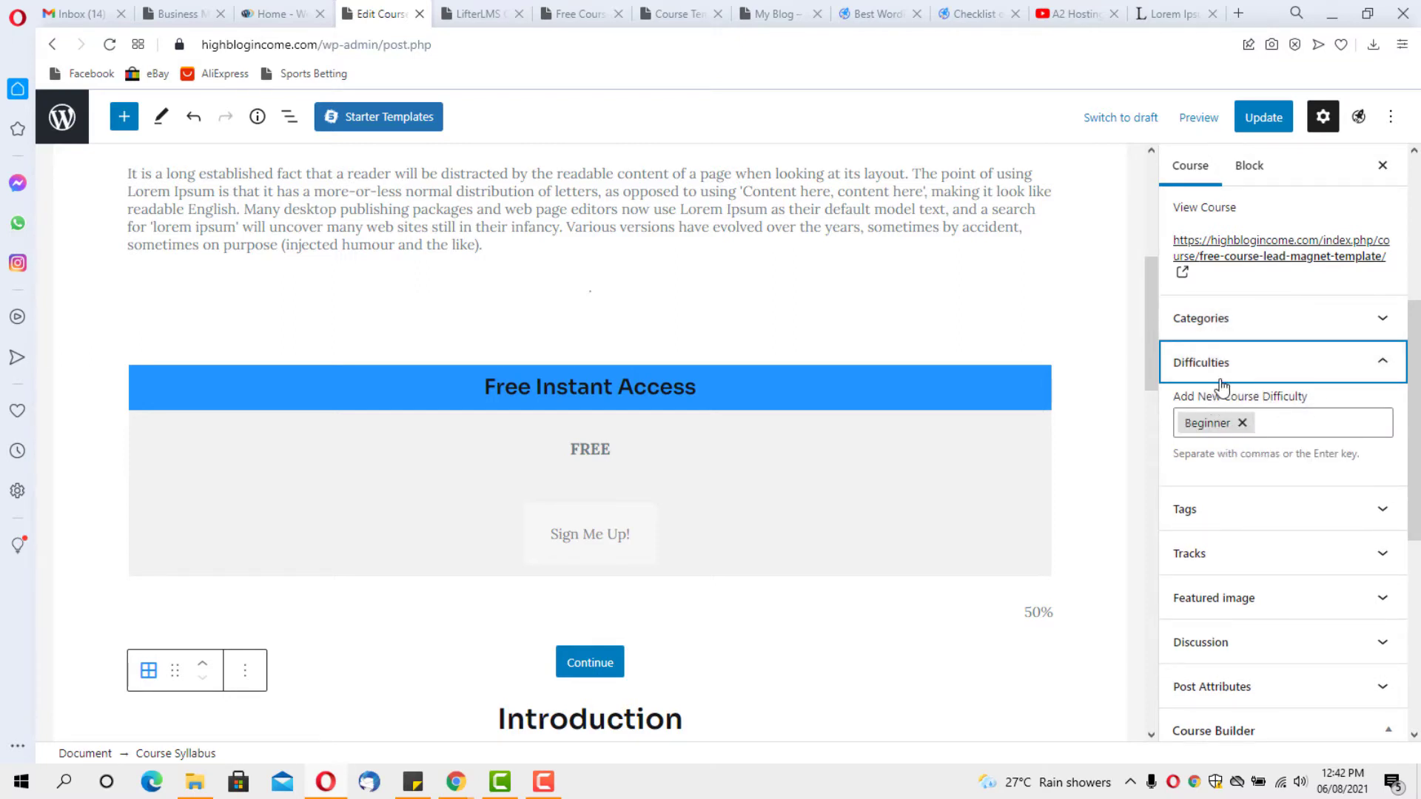
{"action": "left_click", "coordinate": [1256, 362]}
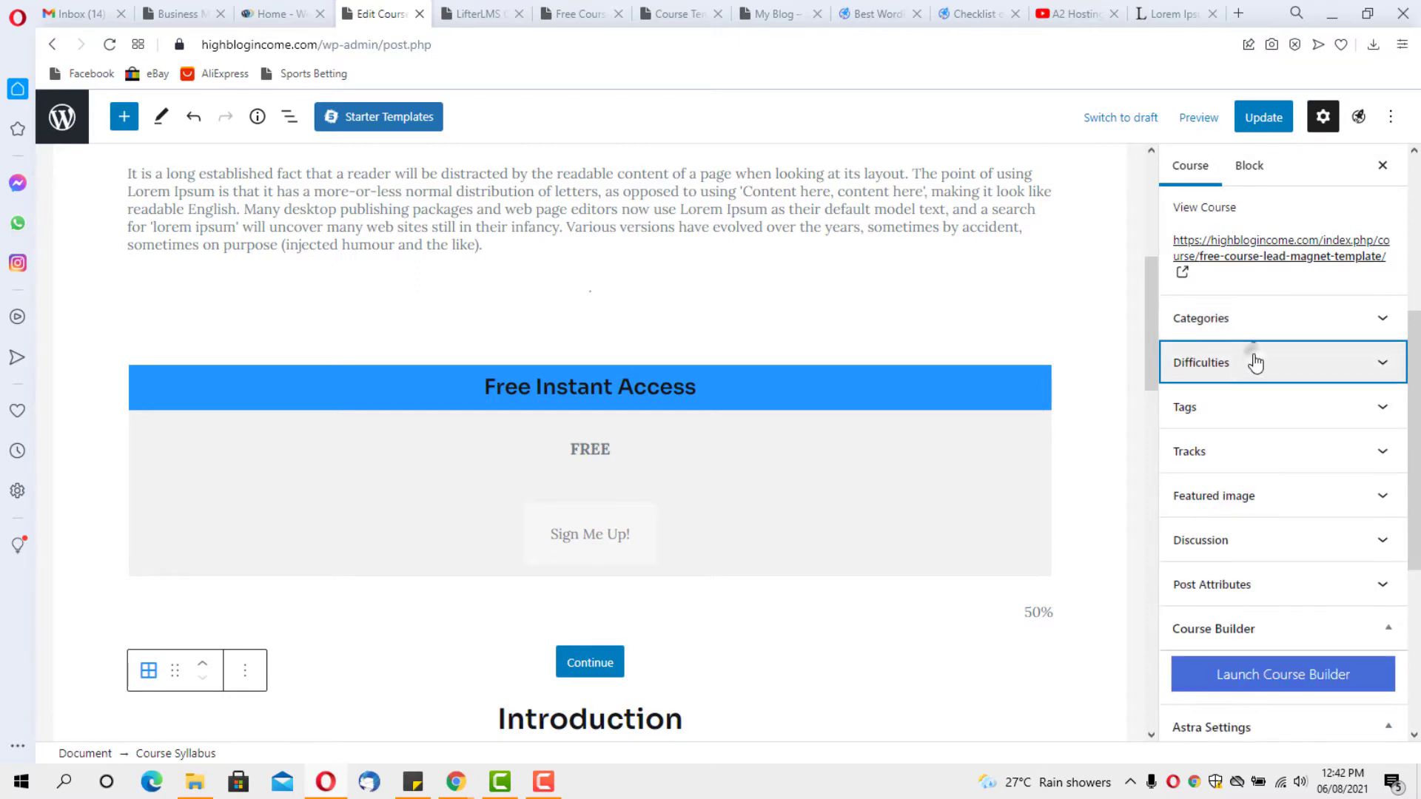
{"action": "left_click", "coordinate": [1247, 409]}
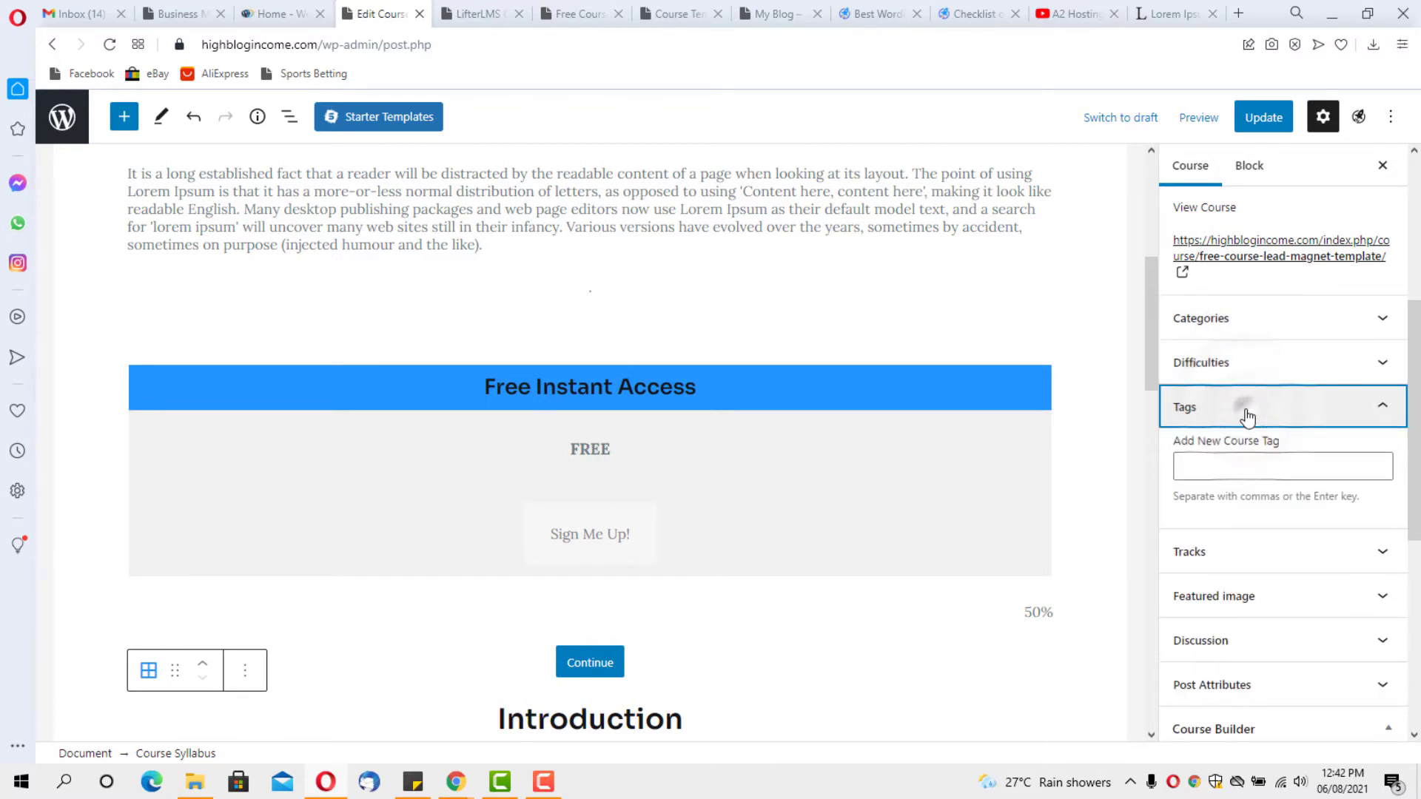
{"action": "left_click", "coordinate": [1246, 413]}
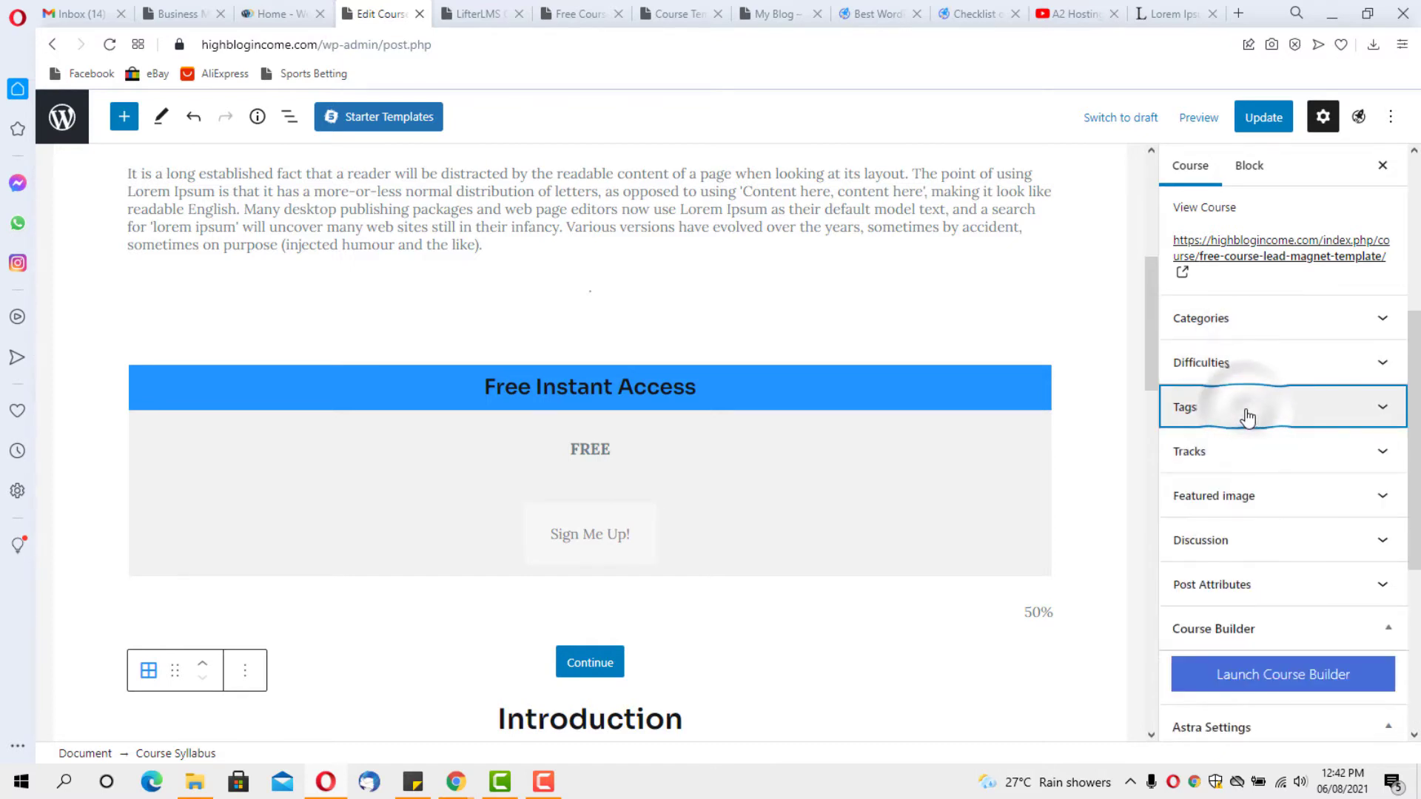
{"action": "left_click", "coordinate": [1390, 453]}
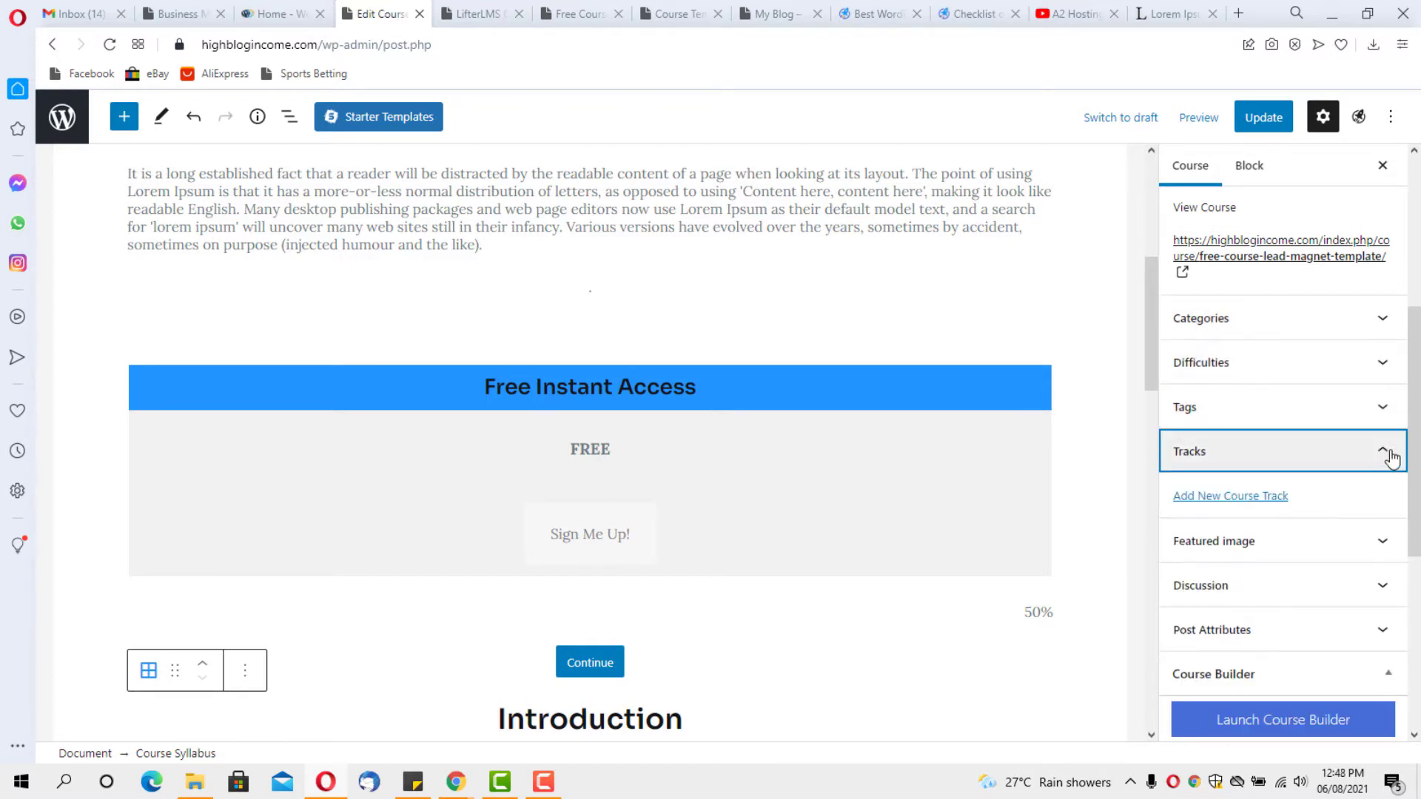
{"action": "left_click", "coordinate": [1390, 455]}
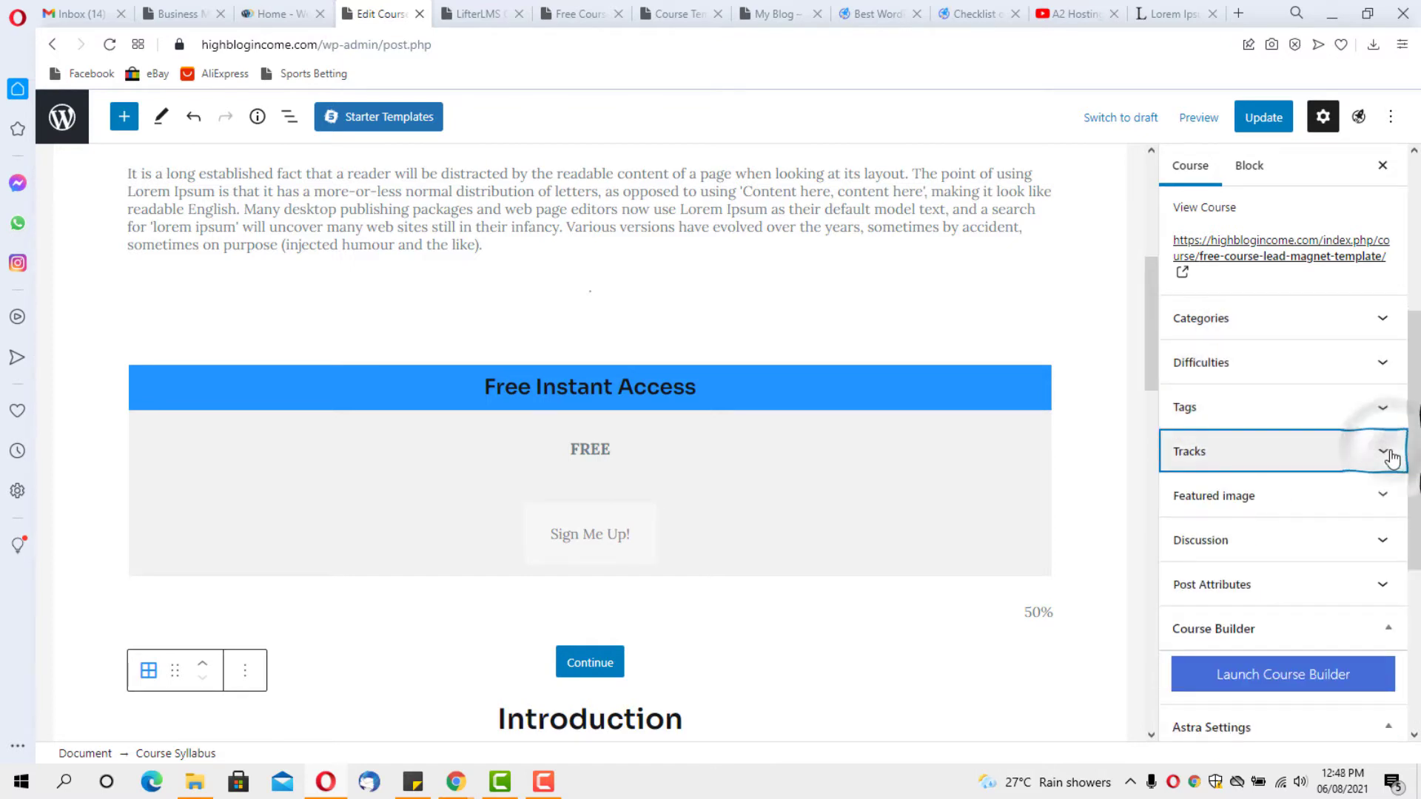
Open the media window to replace the featured image, then open a blank browser tab
{"action": "left_click", "coordinate": [1388, 495]}
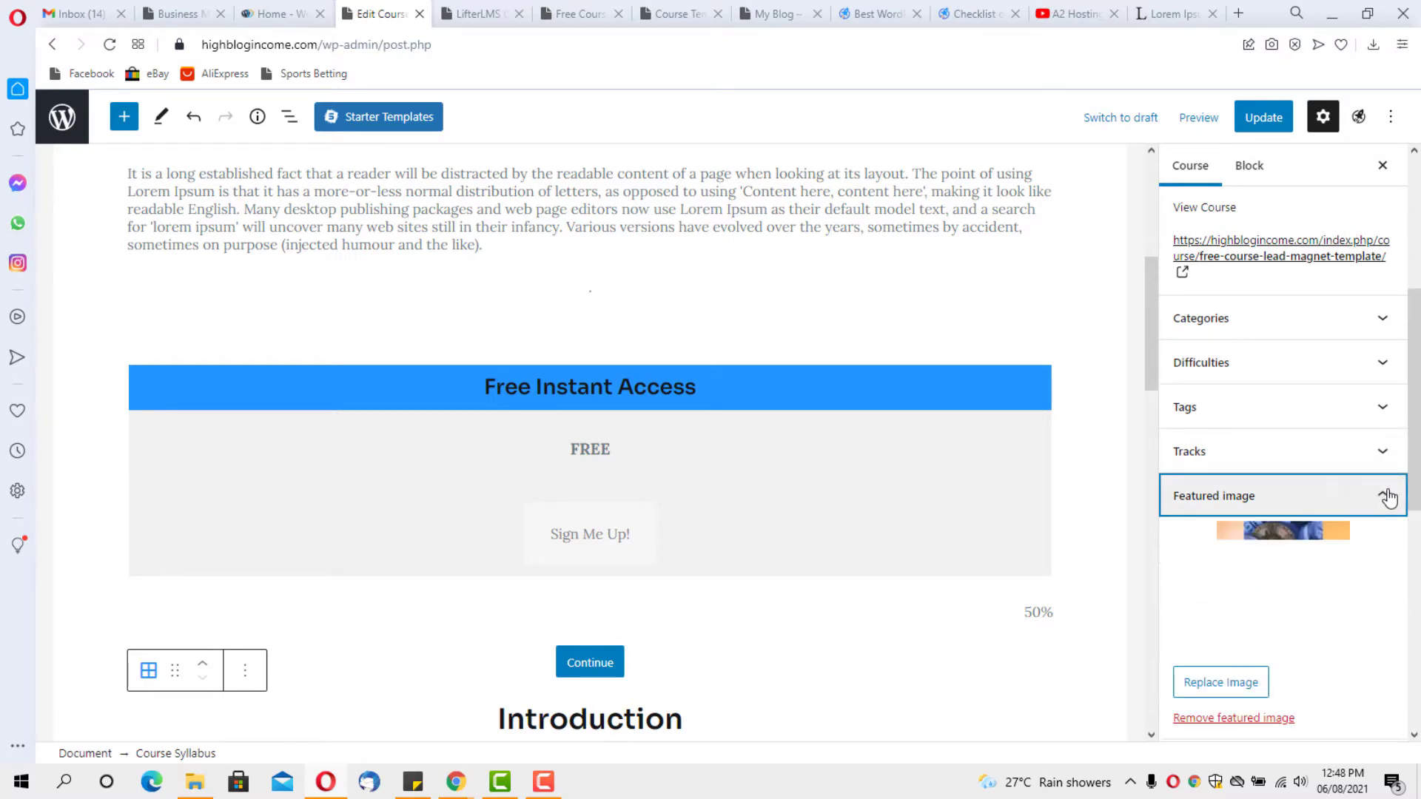
{"action": "left_click", "coordinate": [1287, 592]}
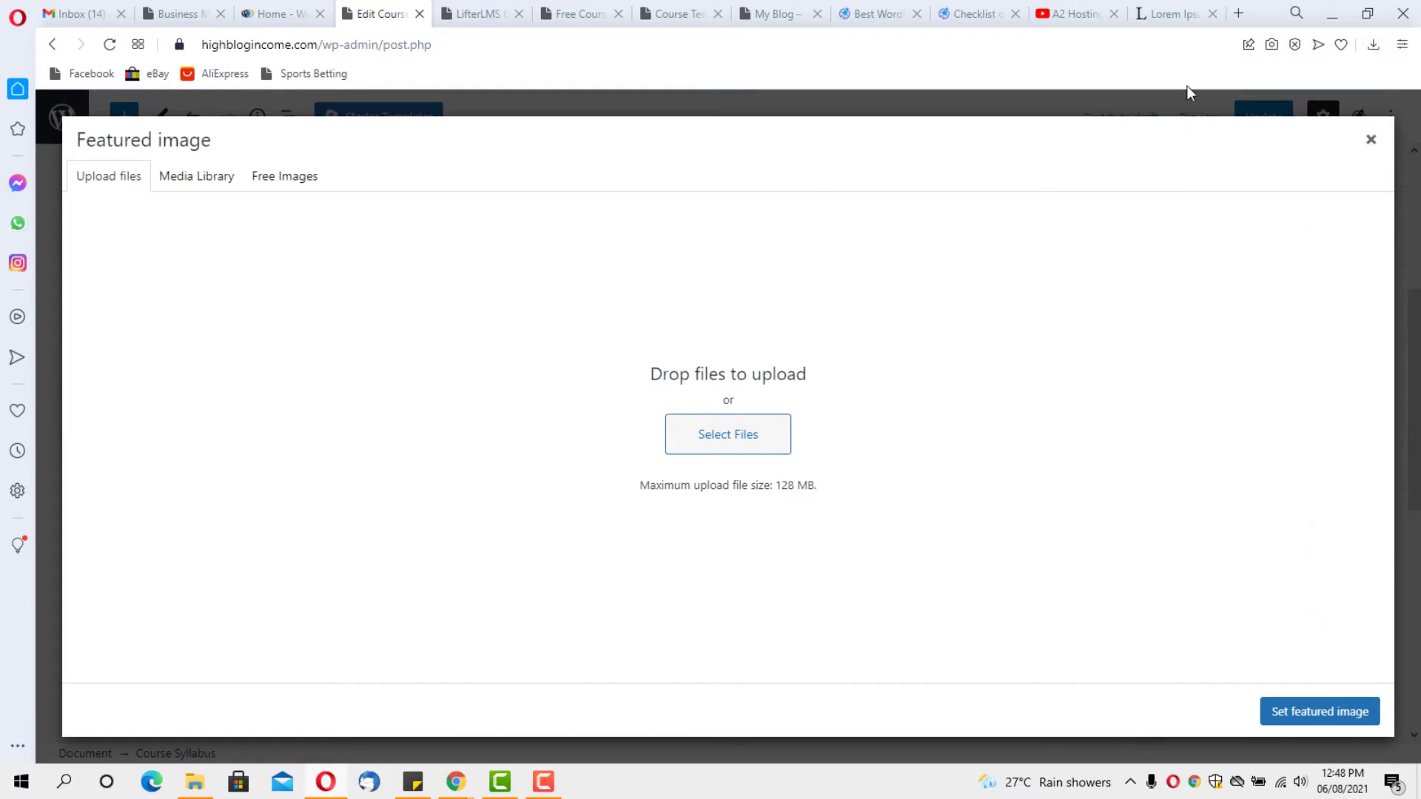
{"action": "left_click", "coordinate": [1238, 13]}
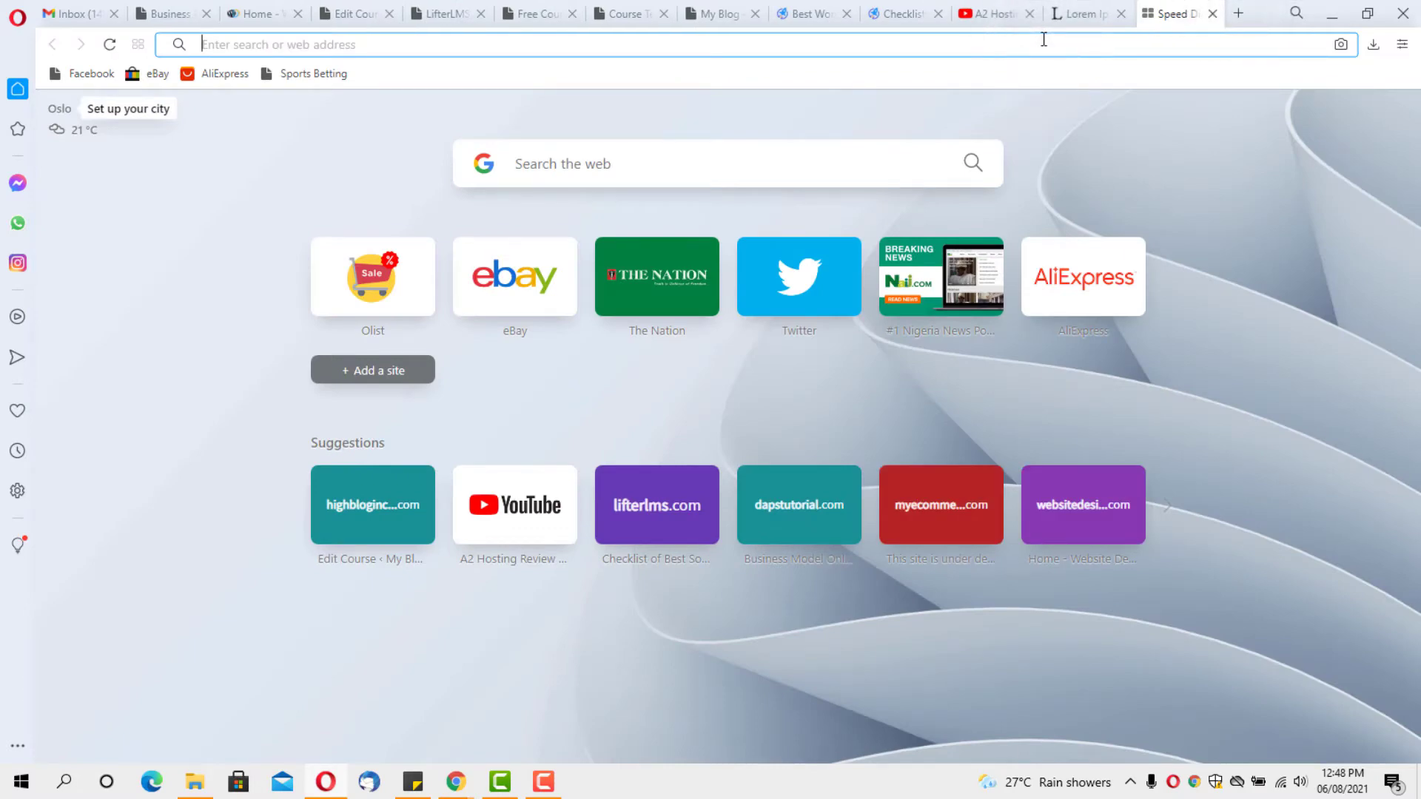
Go to pixabay.com and open the first microphone photo's page
{"action": "type", "text": "pixabay.com"}
{"action": "key", "text": "Return"}
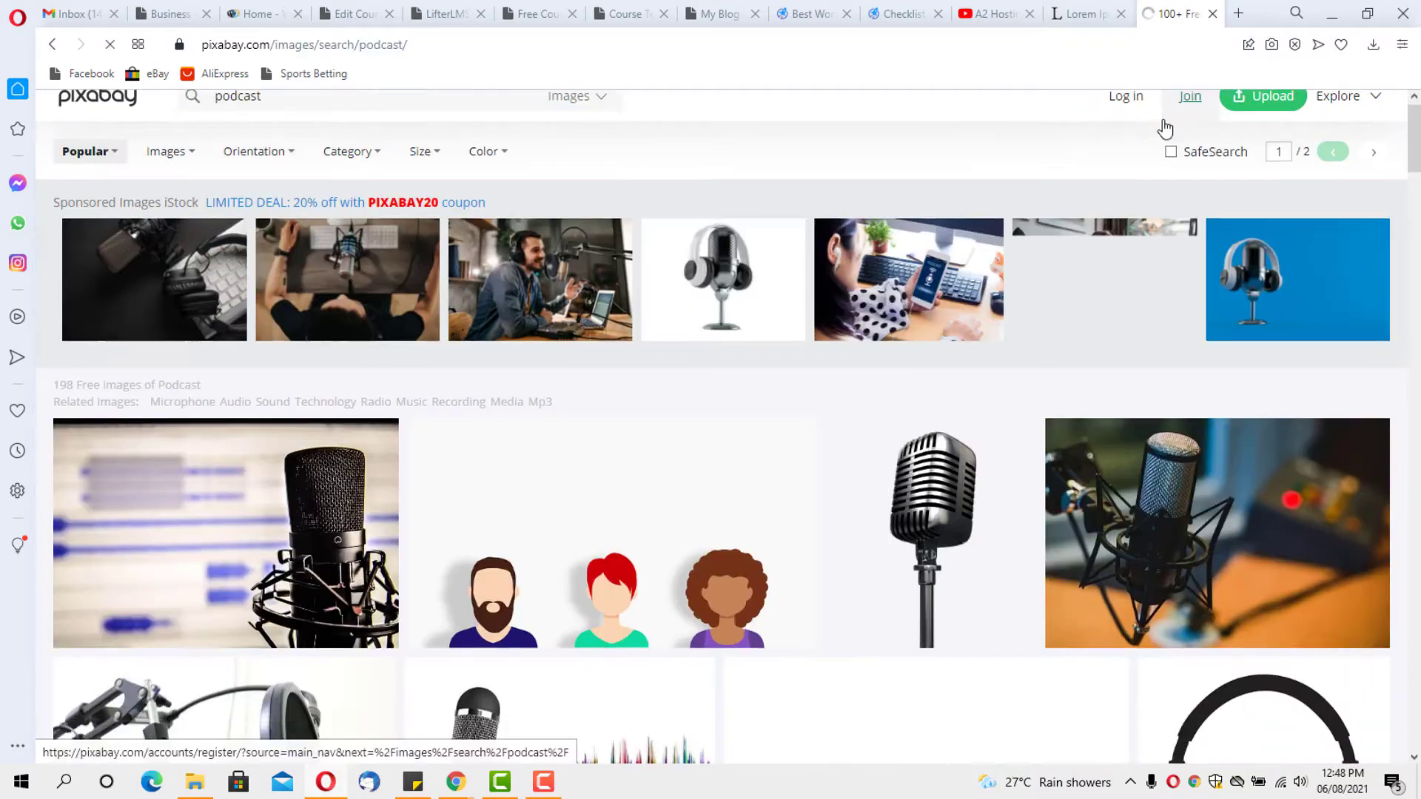
{"action": "scroll", "coordinate": [1164, 134], "scroll_direction": "down", "scroll_amount": 3}
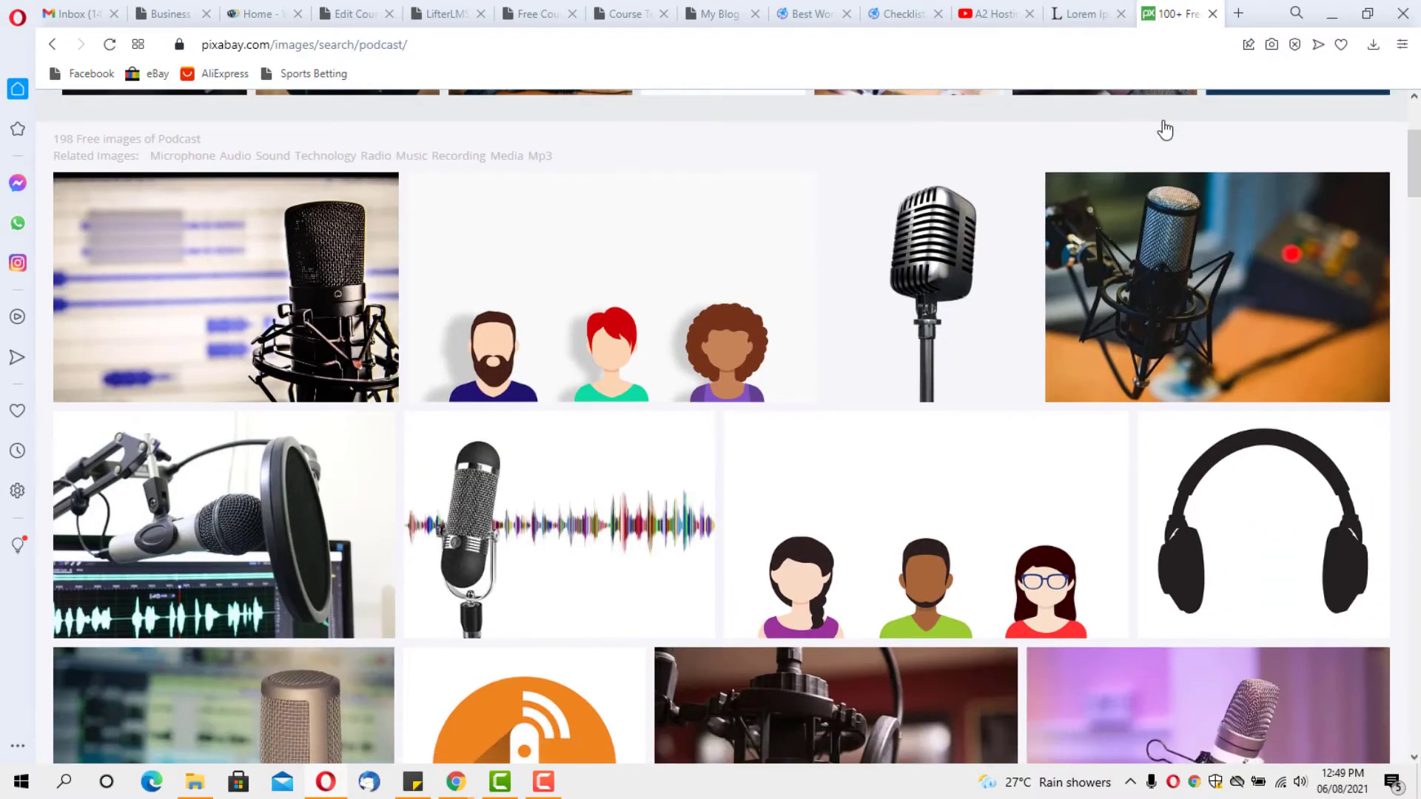
{"action": "scroll", "coordinate": [1165, 130], "scroll_direction": "down", "scroll_amount": 4}
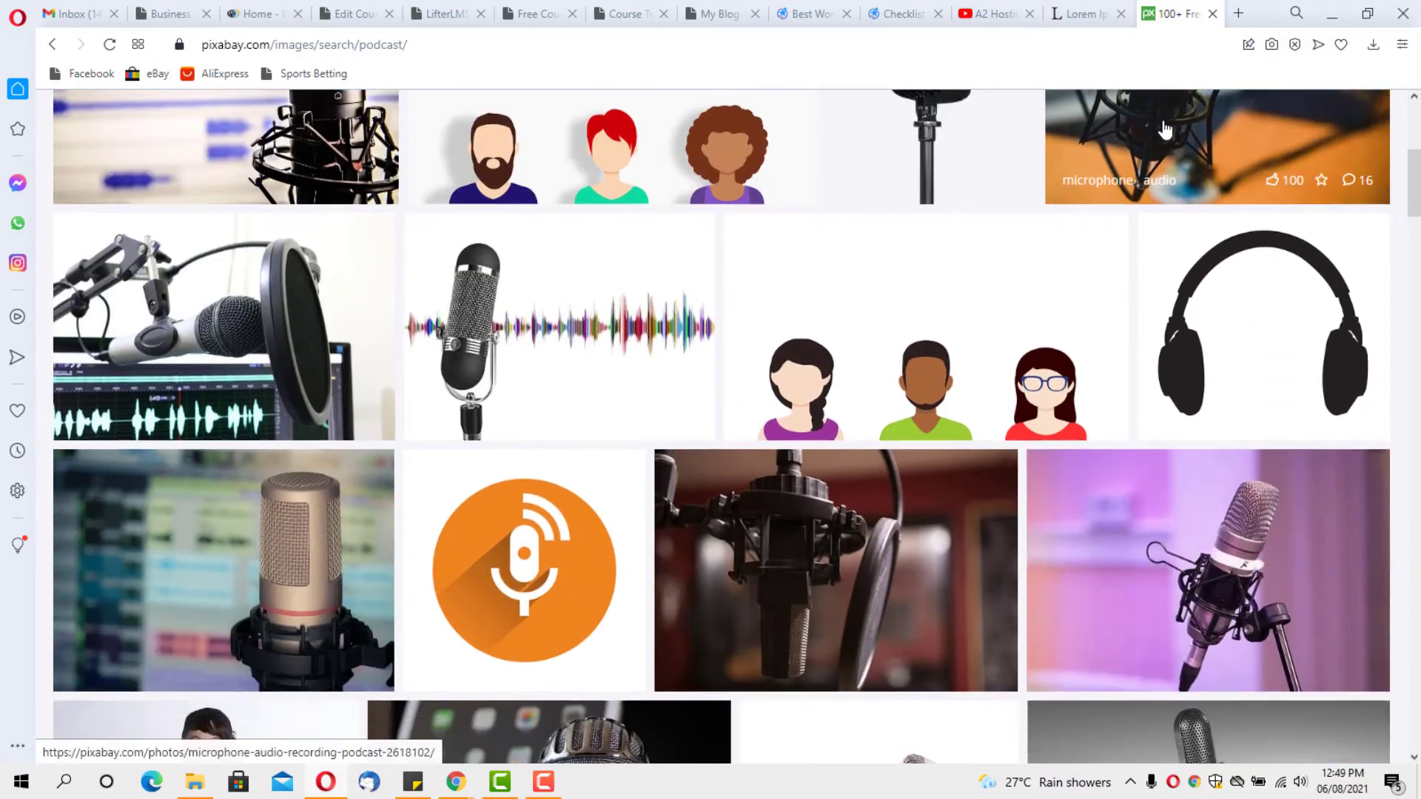
{"action": "scroll", "coordinate": [1164, 133], "scroll_direction": "down", "scroll_amount": 3}
{"action": "scroll", "coordinate": [1164, 133], "scroll_direction": "up", "scroll_amount": 7}
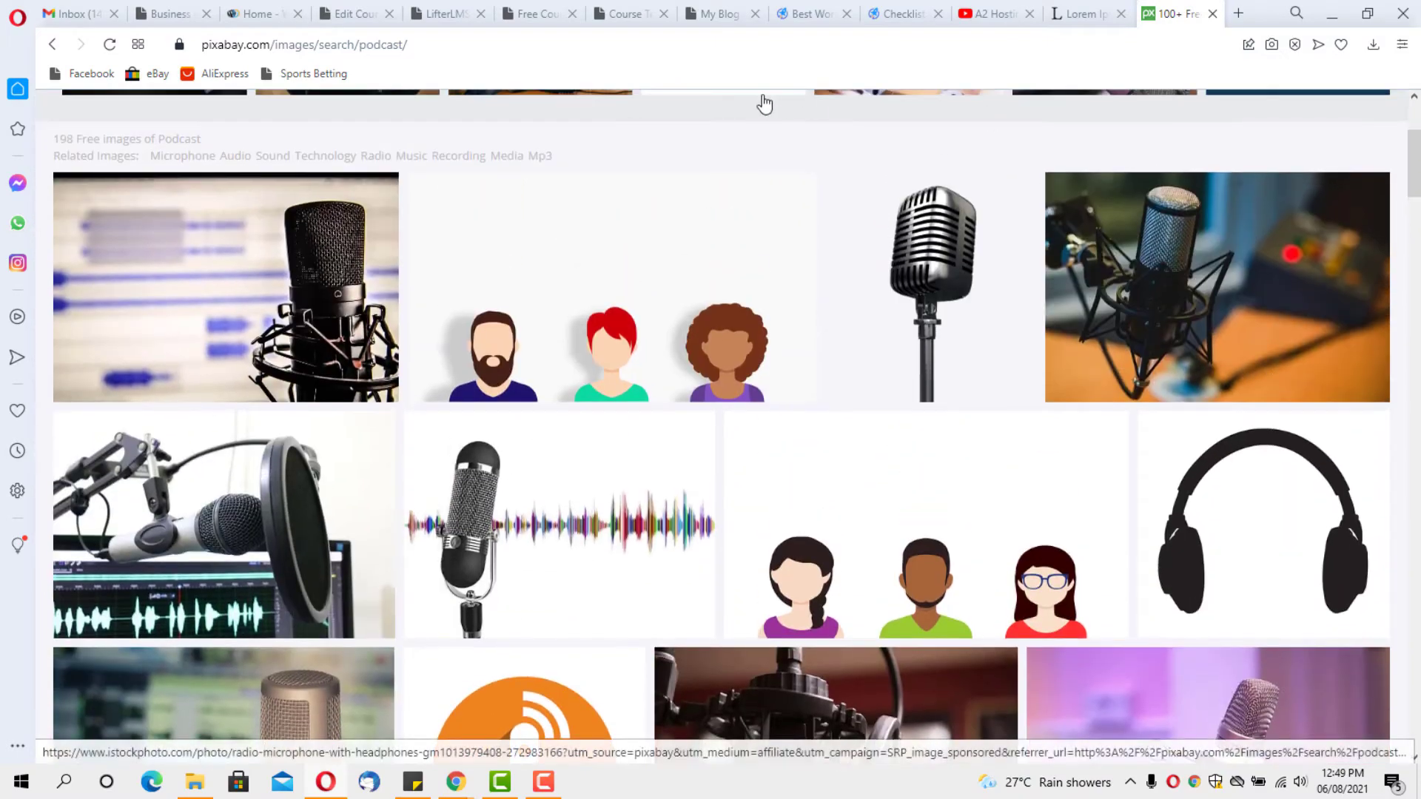
{"action": "left_click", "coordinate": [269, 238]}
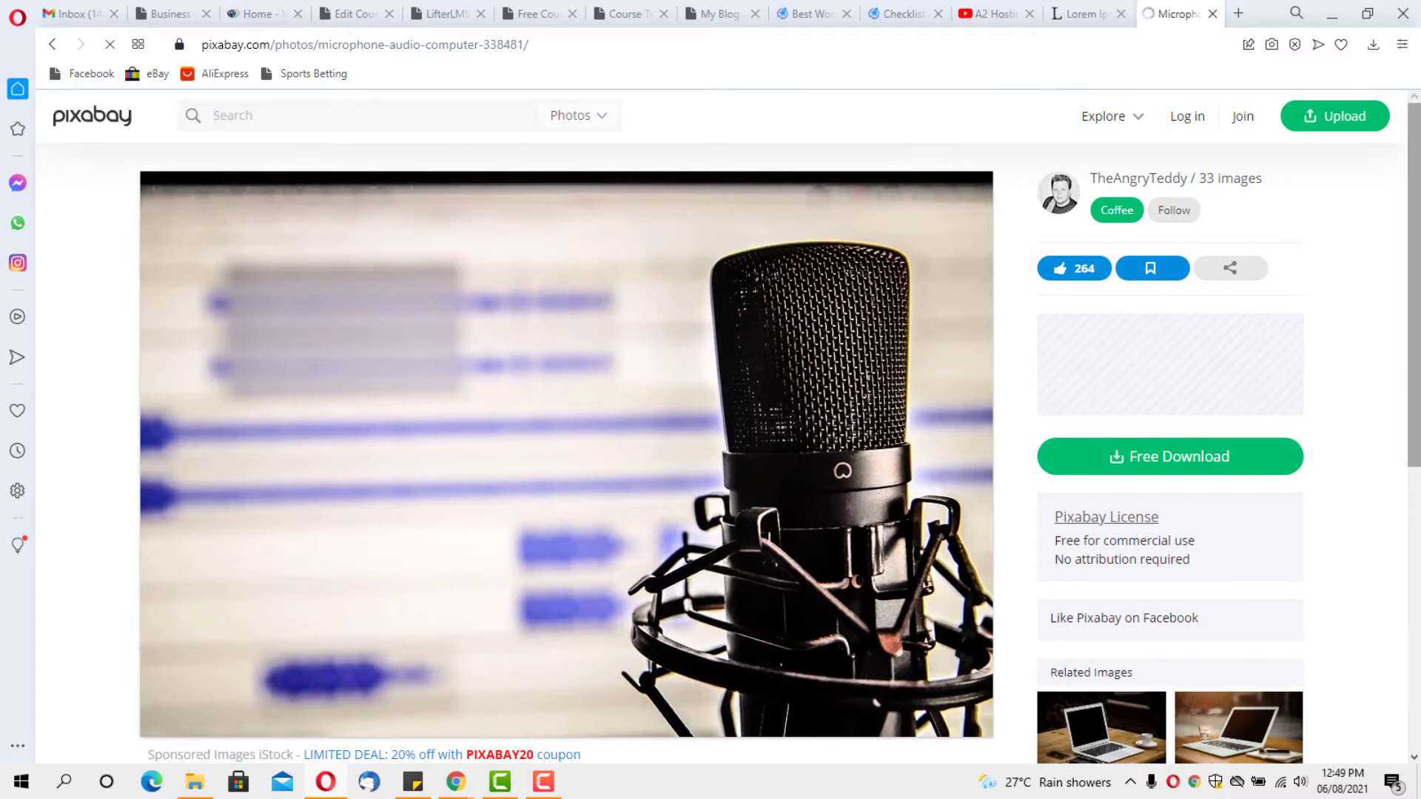
{"action": "scroll", "coordinate": [727, 382], "scroll_direction": "down", "scroll_amount": 3}
Download the microphone photo at 1280×850, getting past the reCAPTCHA check
{"action": "left_click", "coordinate": [1178, 191]}
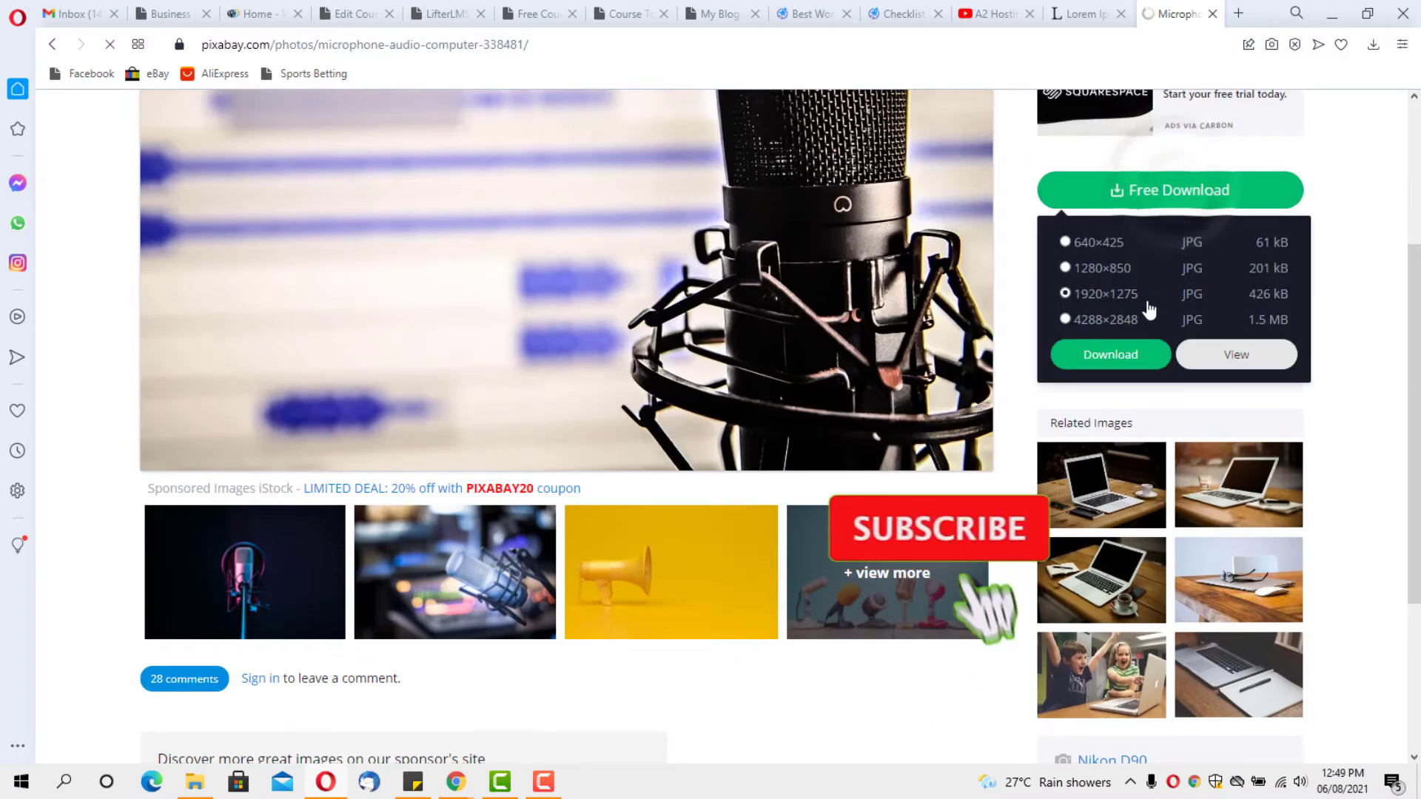
{"action": "left_click", "coordinate": [1066, 268]}
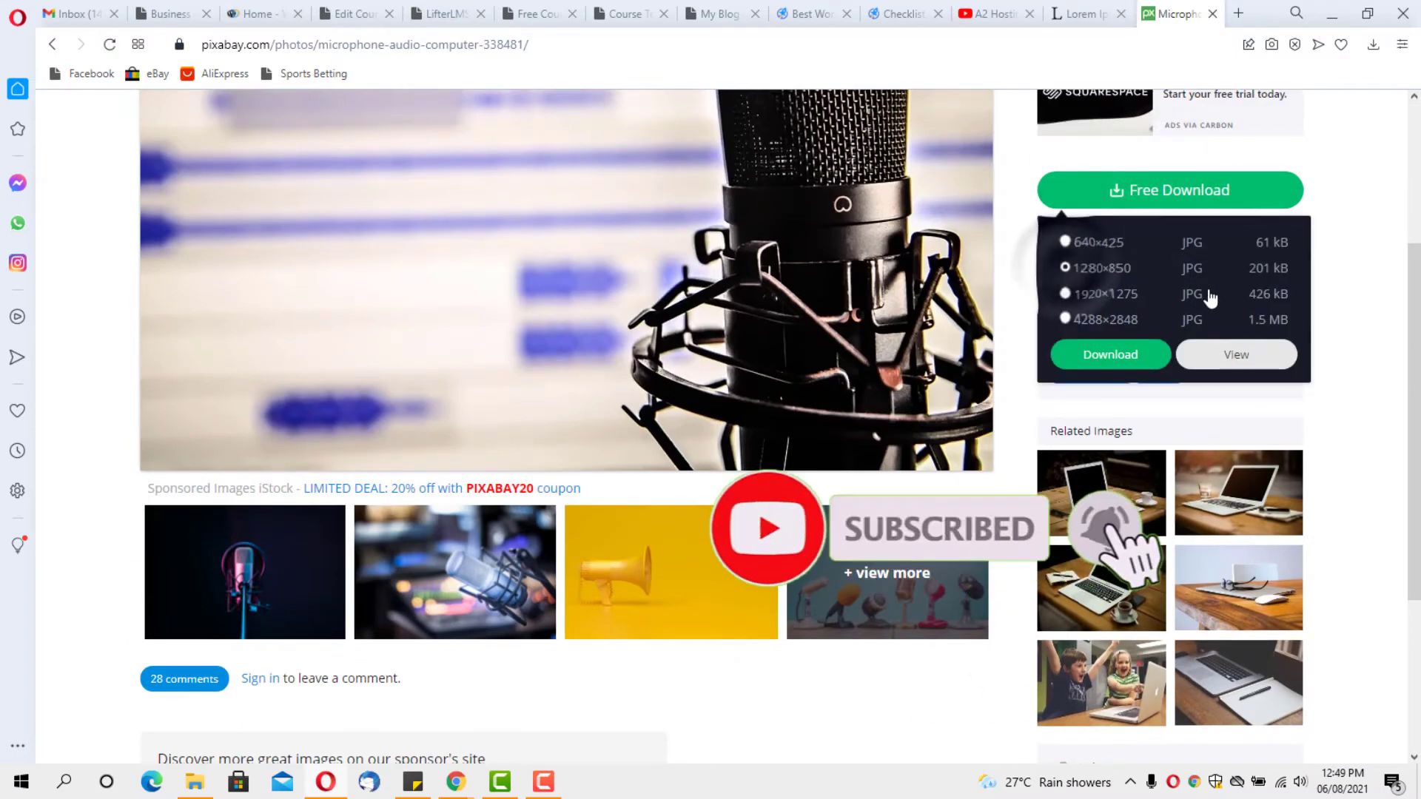
{"action": "left_click", "coordinate": [1113, 358]}
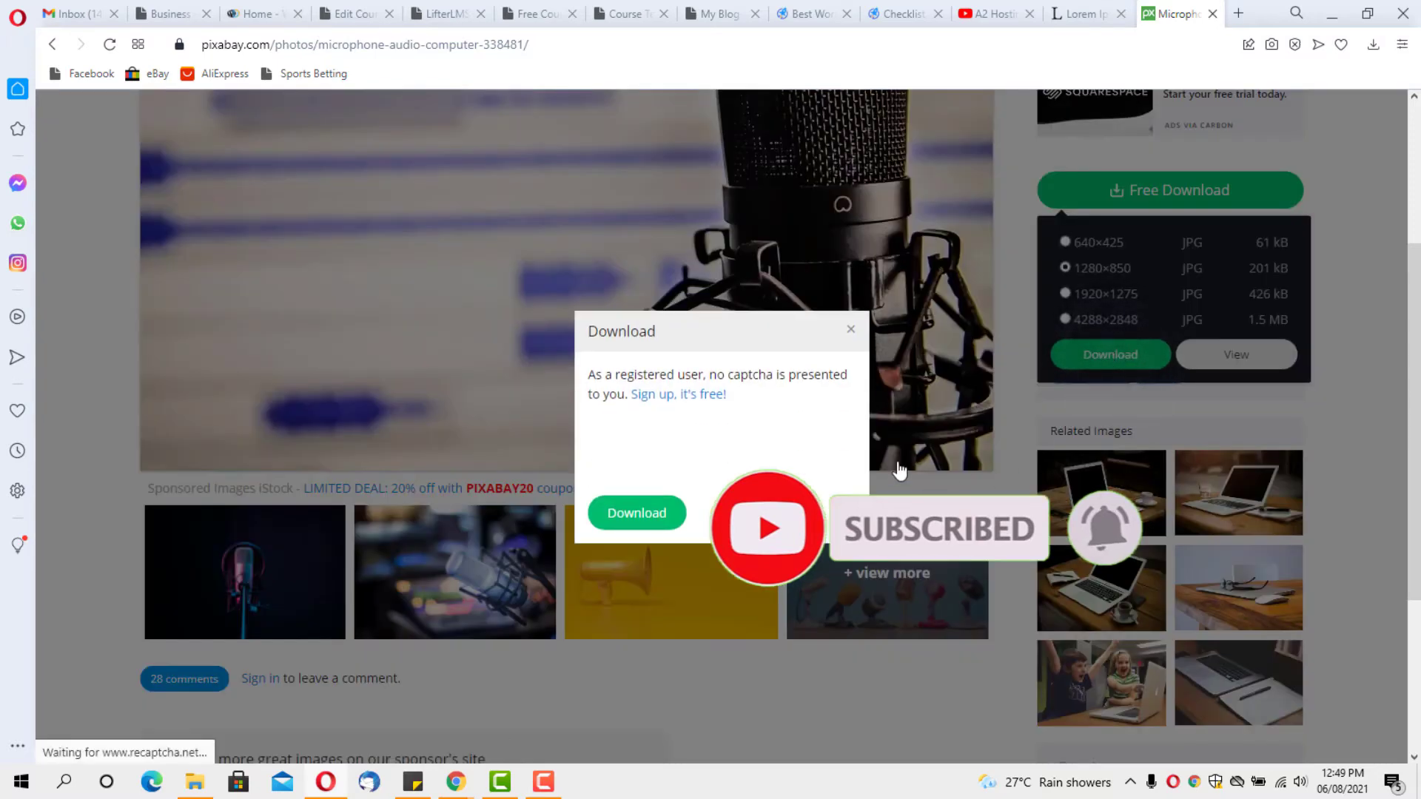
{"action": "left_click", "coordinate": [599, 443]}
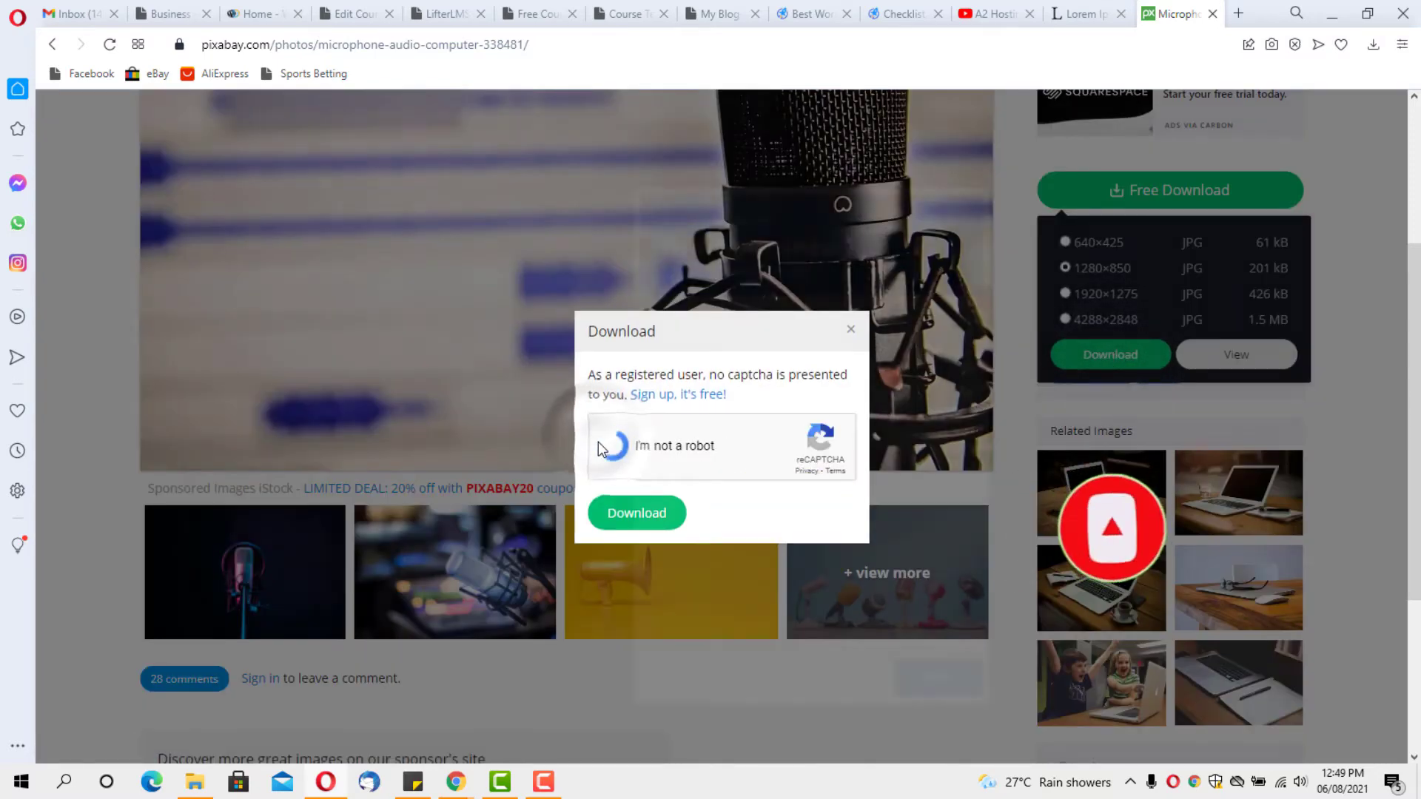
{"action": "left_click", "coordinate": [759, 338]}
{"action": "left_click", "coordinate": [851, 344]}
{"action": "left_click", "coordinate": [851, 429]}
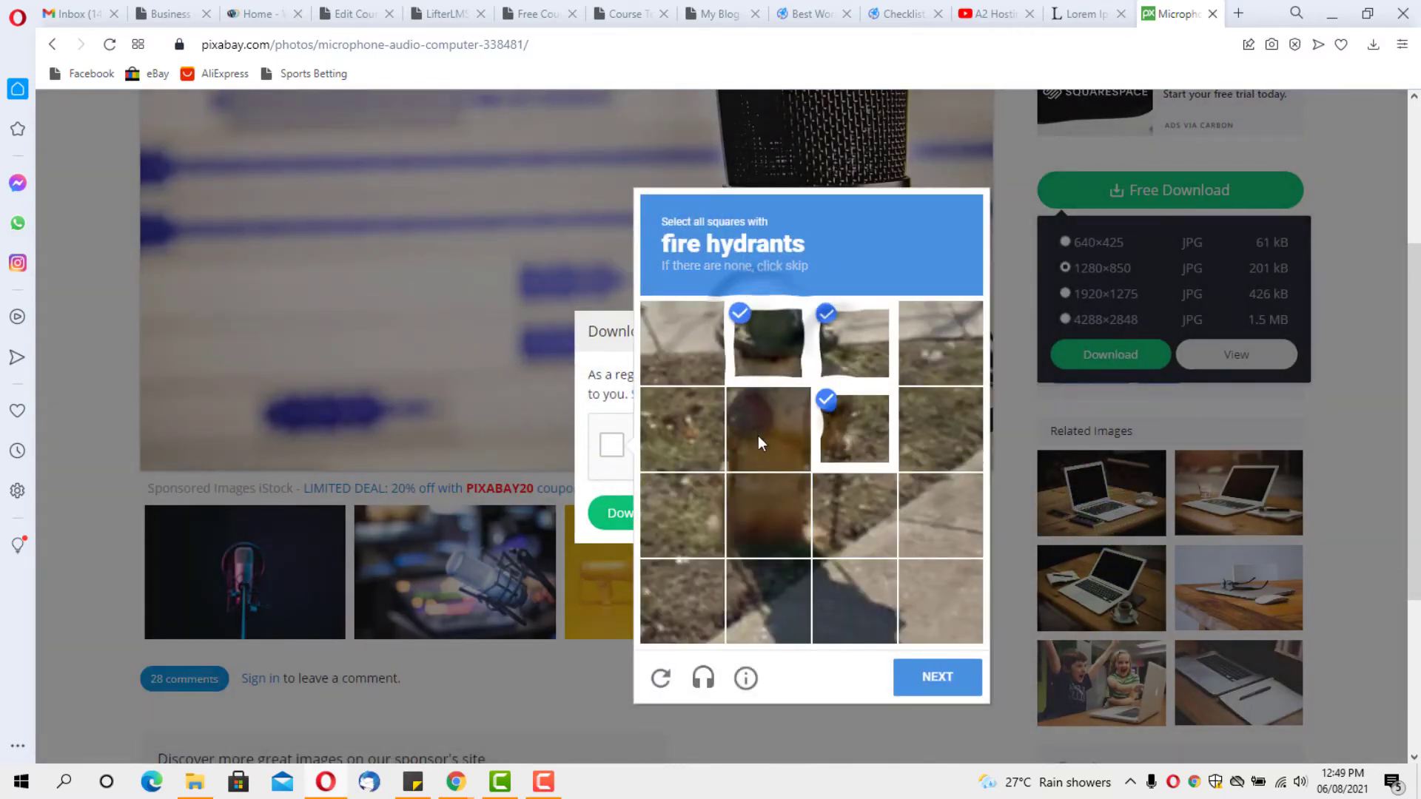
{"action": "left_click", "coordinate": [763, 433]}
{"action": "left_click", "coordinate": [766, 514]}
{"action": "left_click", "coordinate": [851, 518]}
{"action": "left_click", "coordinate": [933, 677]}
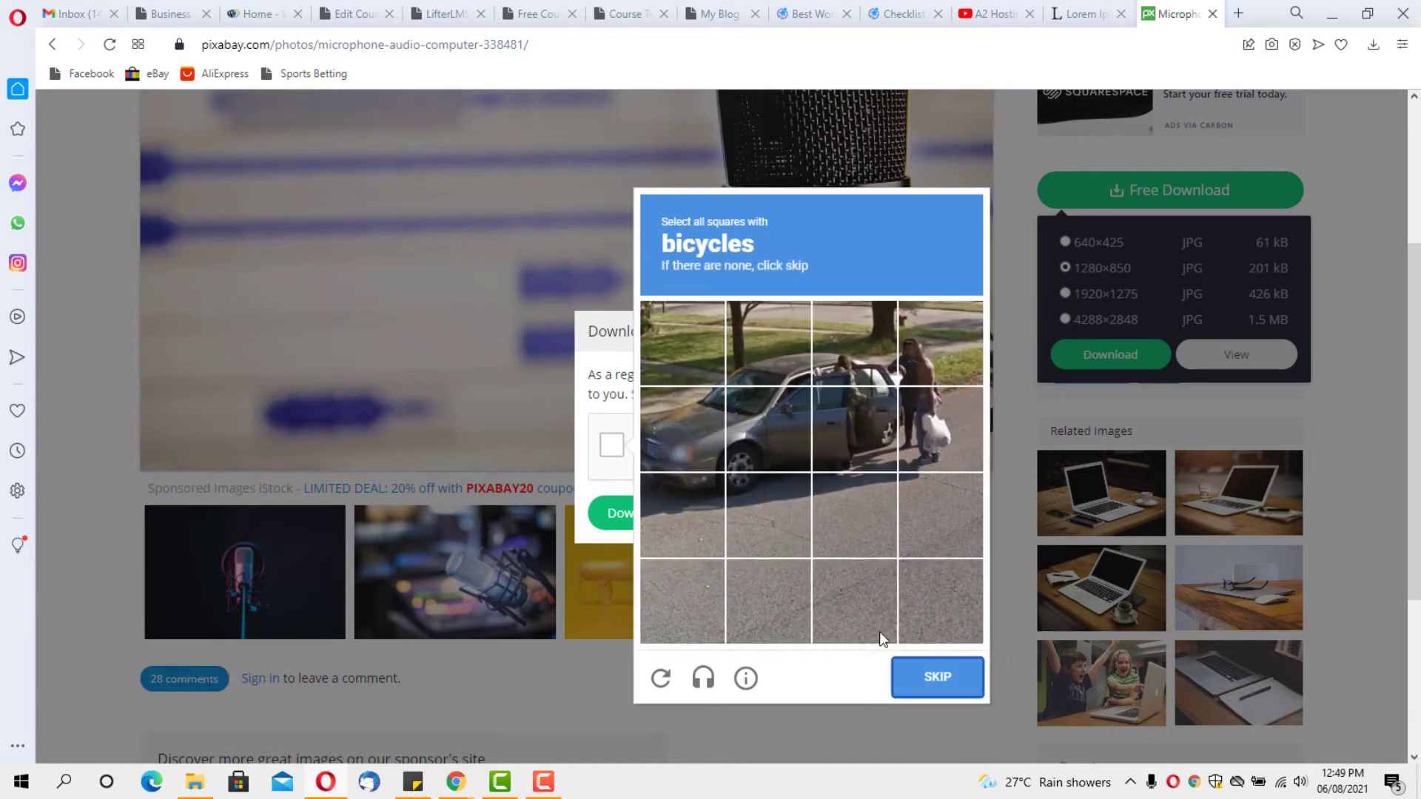
{"action": "left_click", "coordinate": [940, 677]}
{"action": "left_click", "coordinate": [648, 518]}
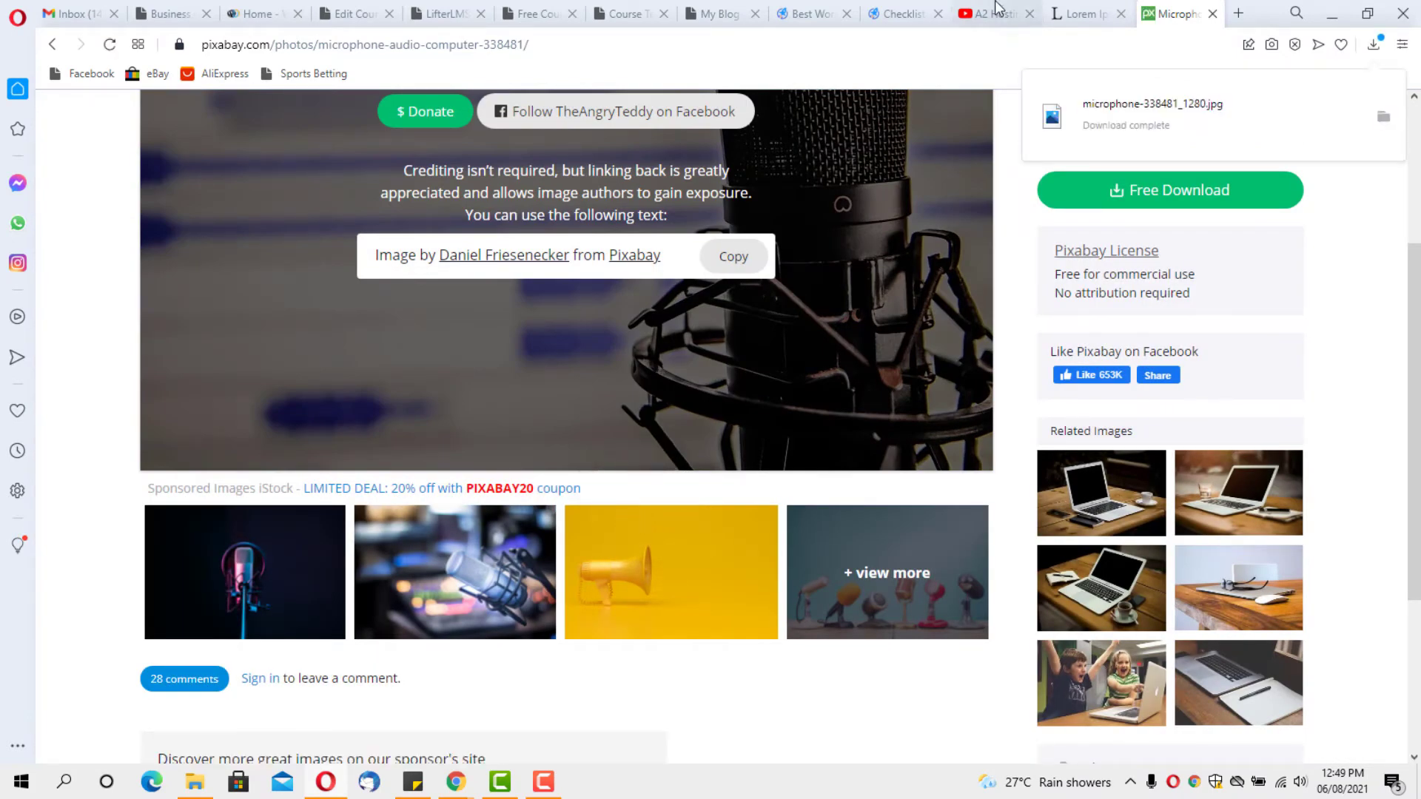
Set the downloaded microphone photo as the course's featured image
{"action": "left_click", "coordinate": [359, 14]}
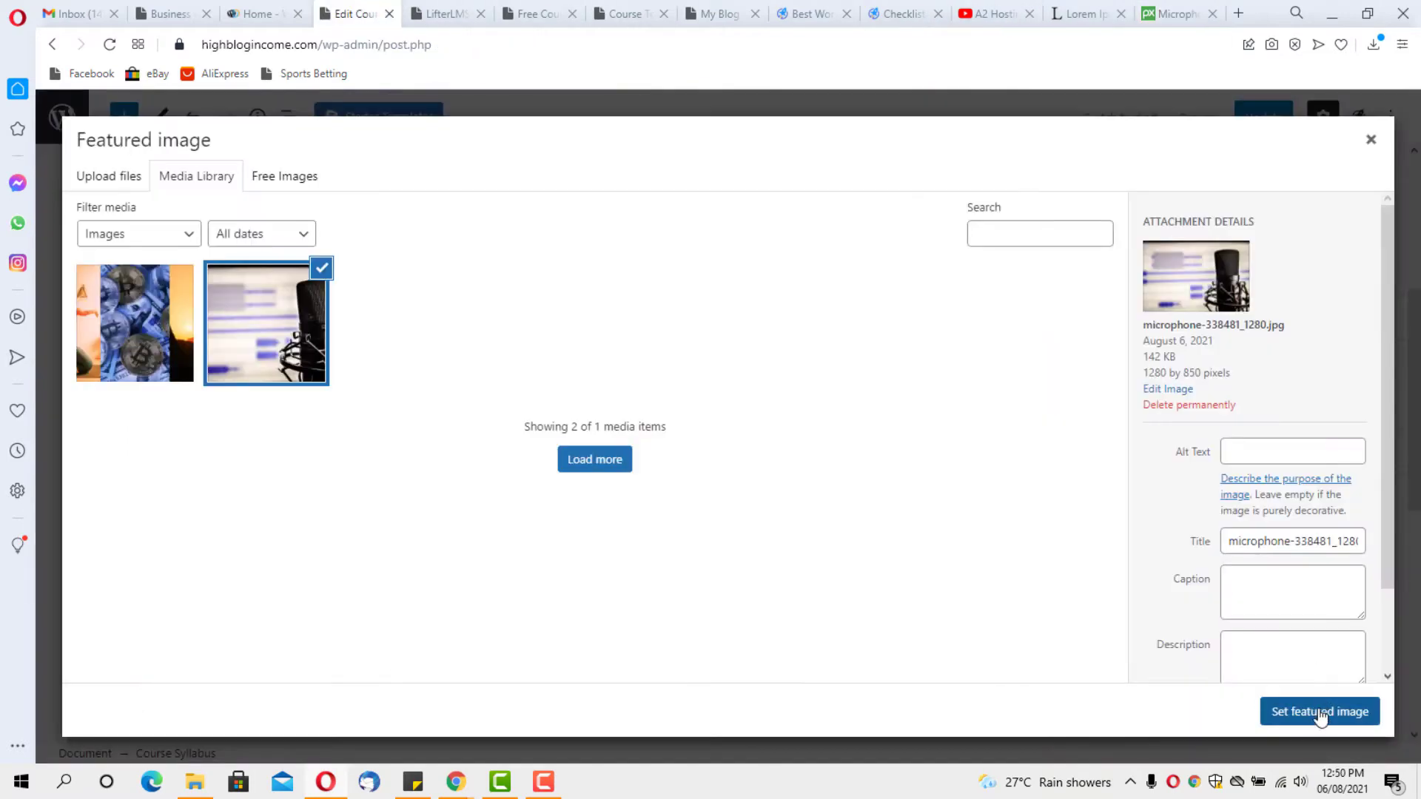
{"action": "left_click", "coordinate": [1319, 712]}
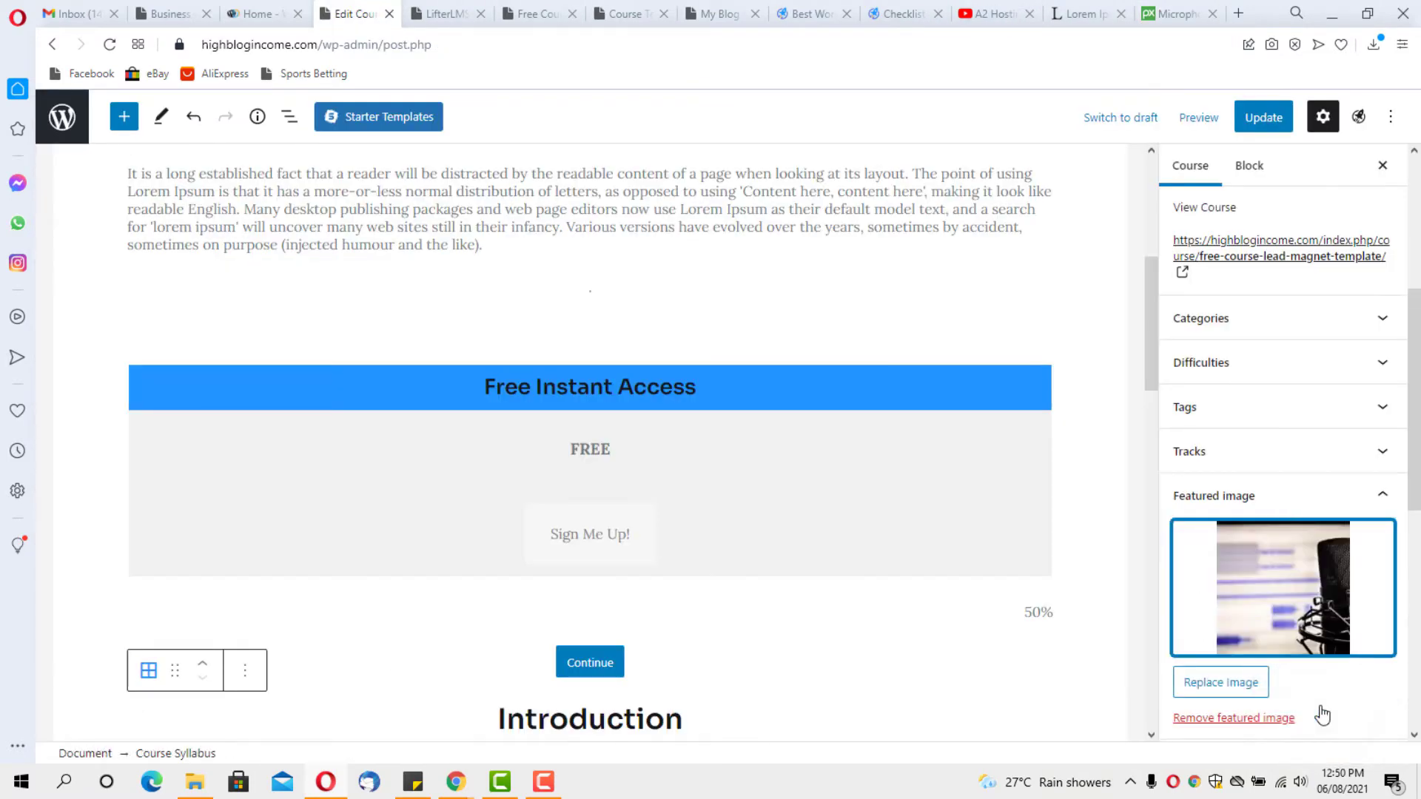
{"action": "scroll", "coordinate": [1299, 503], "scroll_direction": "down", "scroll_amount": 4}
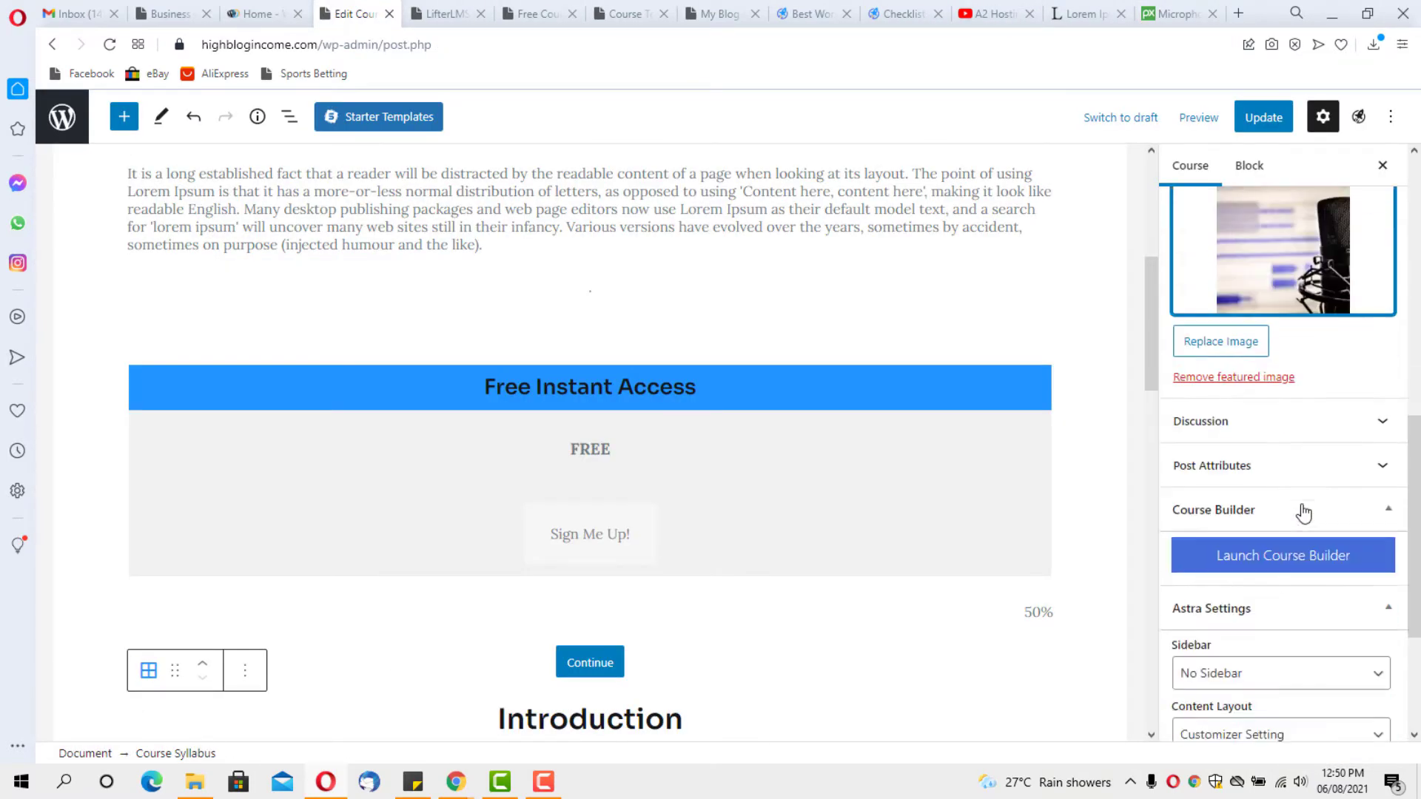
{"action": "scroll", "coordinate": [1303, 512], "scroll_direction": "up", "scroll_amount": 1}
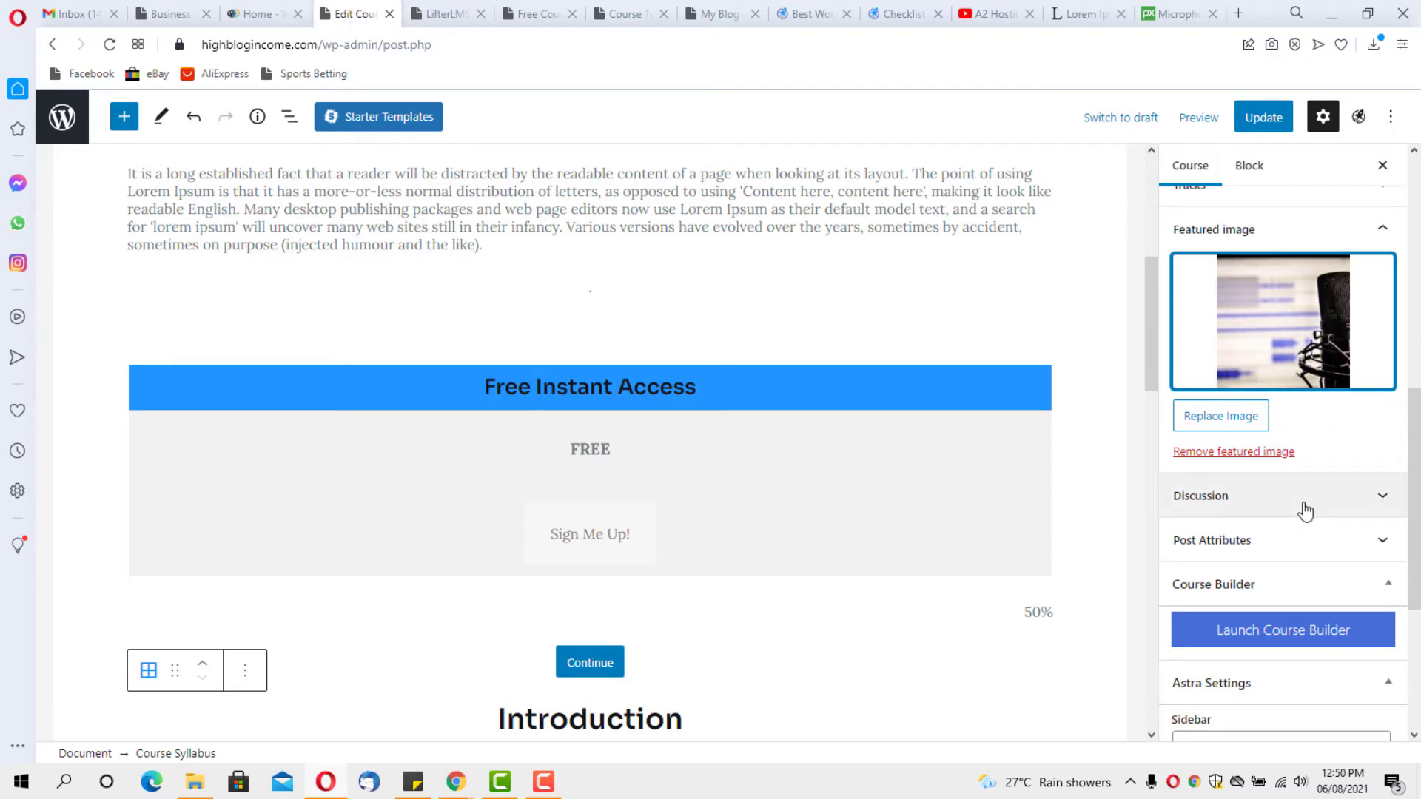
Tick Allow comments in the course's Discussion panel
{"action": "left_click", "coordinate": [1308, 500]}
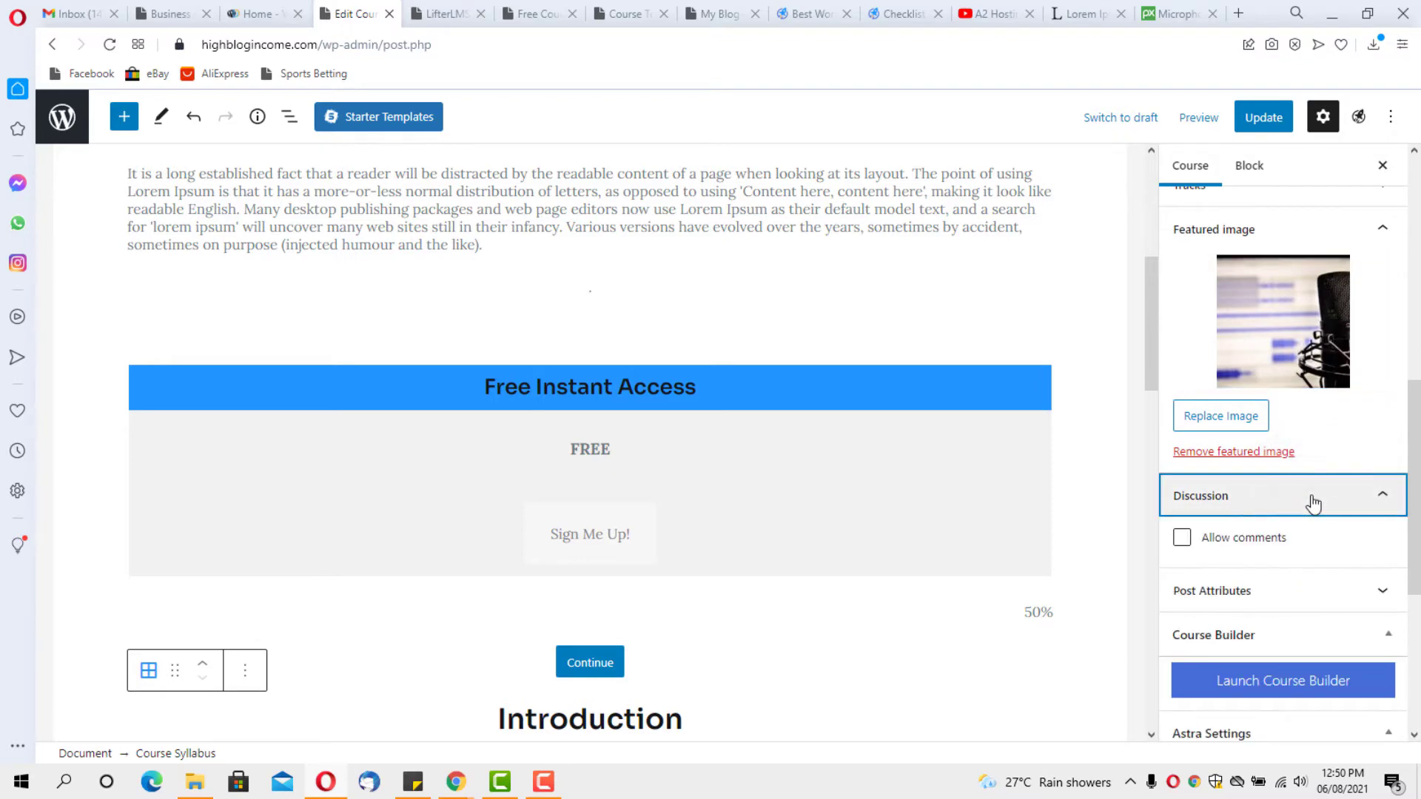
{"action": "left_click", "coordinate": [1178, 545]}
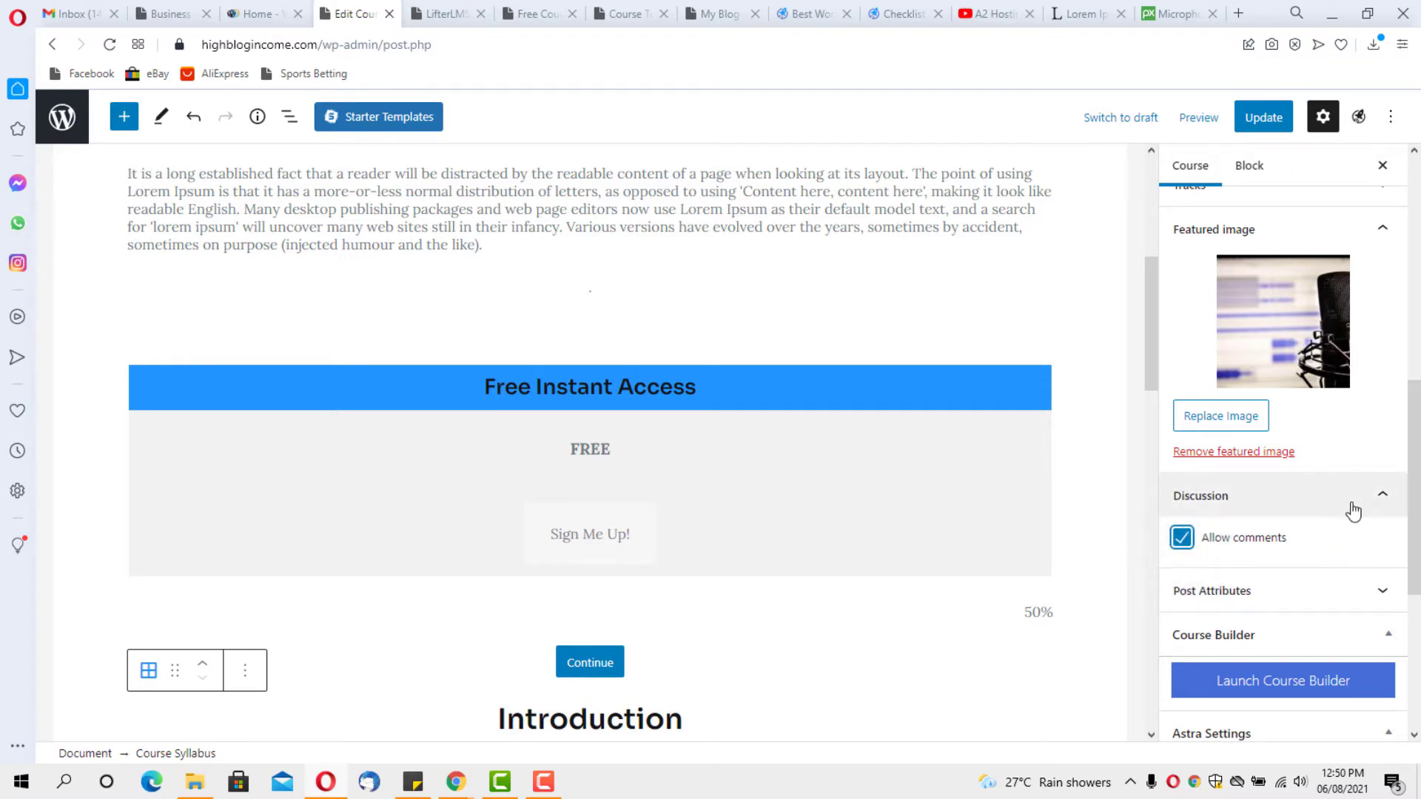
{"action": "left_click", "coordinate": [1373, 498]}
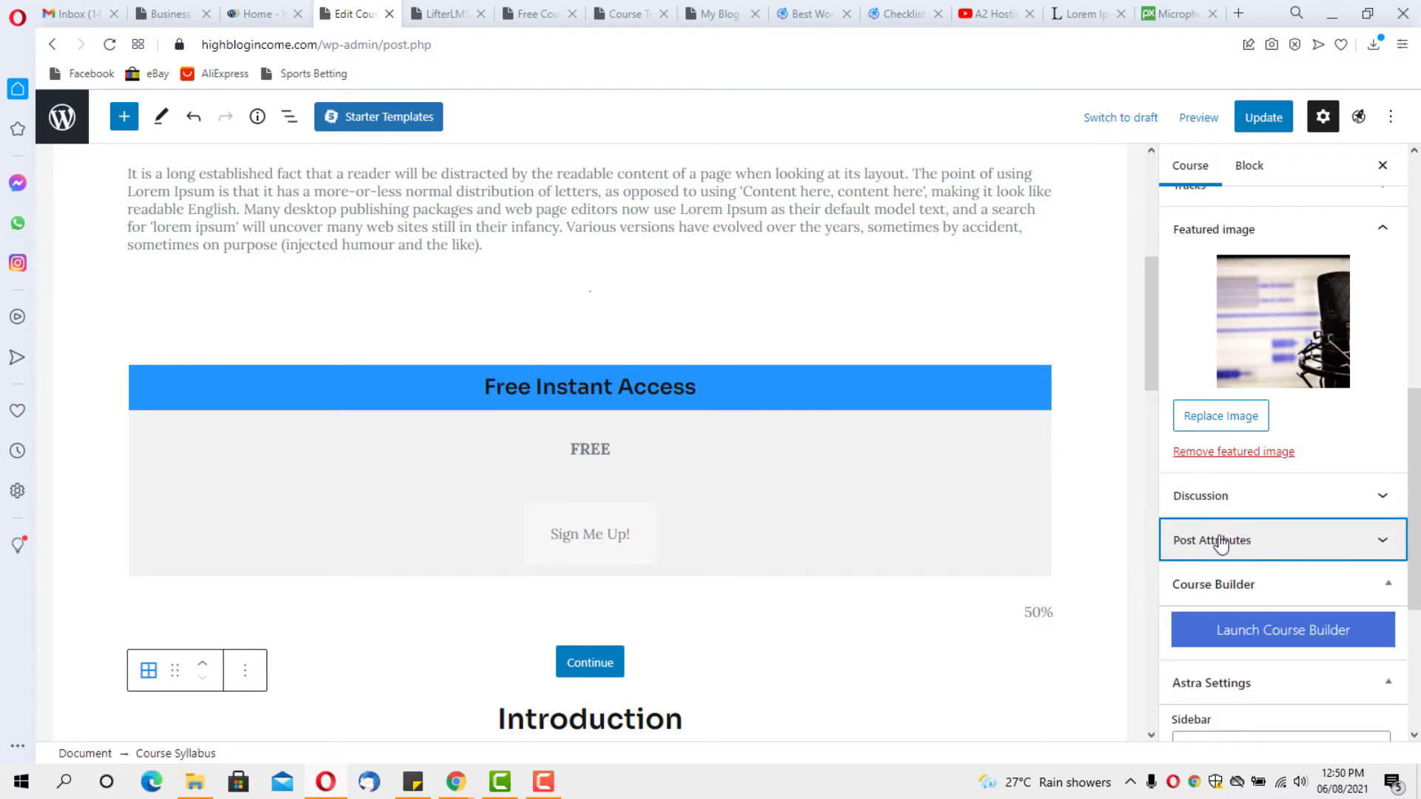
{"action": "scroll", "coordinate": [1321, 547], "scroll_direction": "down", "scroll_amount": 1}
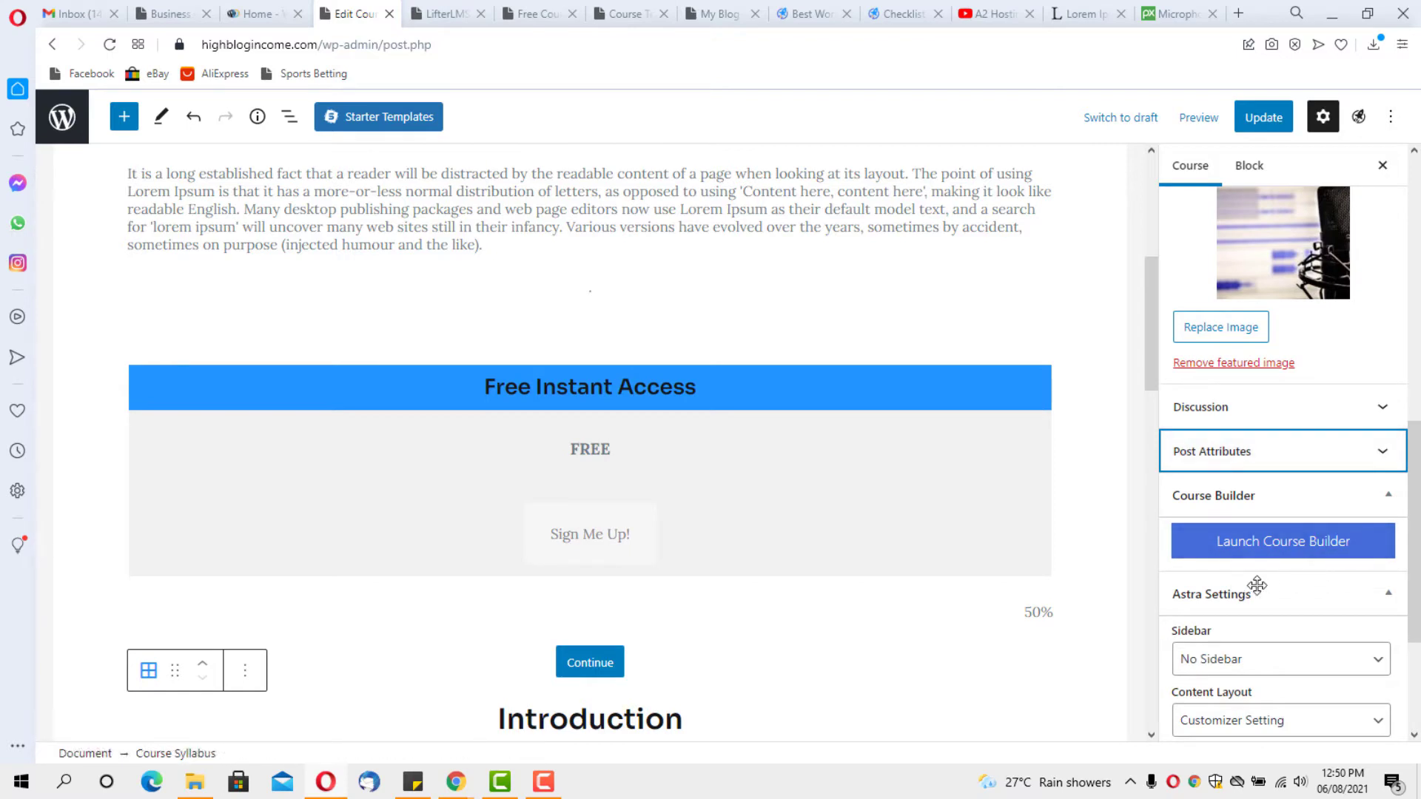
{"action": "scroll", "coordinate": [1280, 584], "scroll_direction": "down", "scroll_amount": 2}
{"action": "scroll", "coordinate": [1305, 584], "scroll_direction": "down", "scroll_amount": 1}
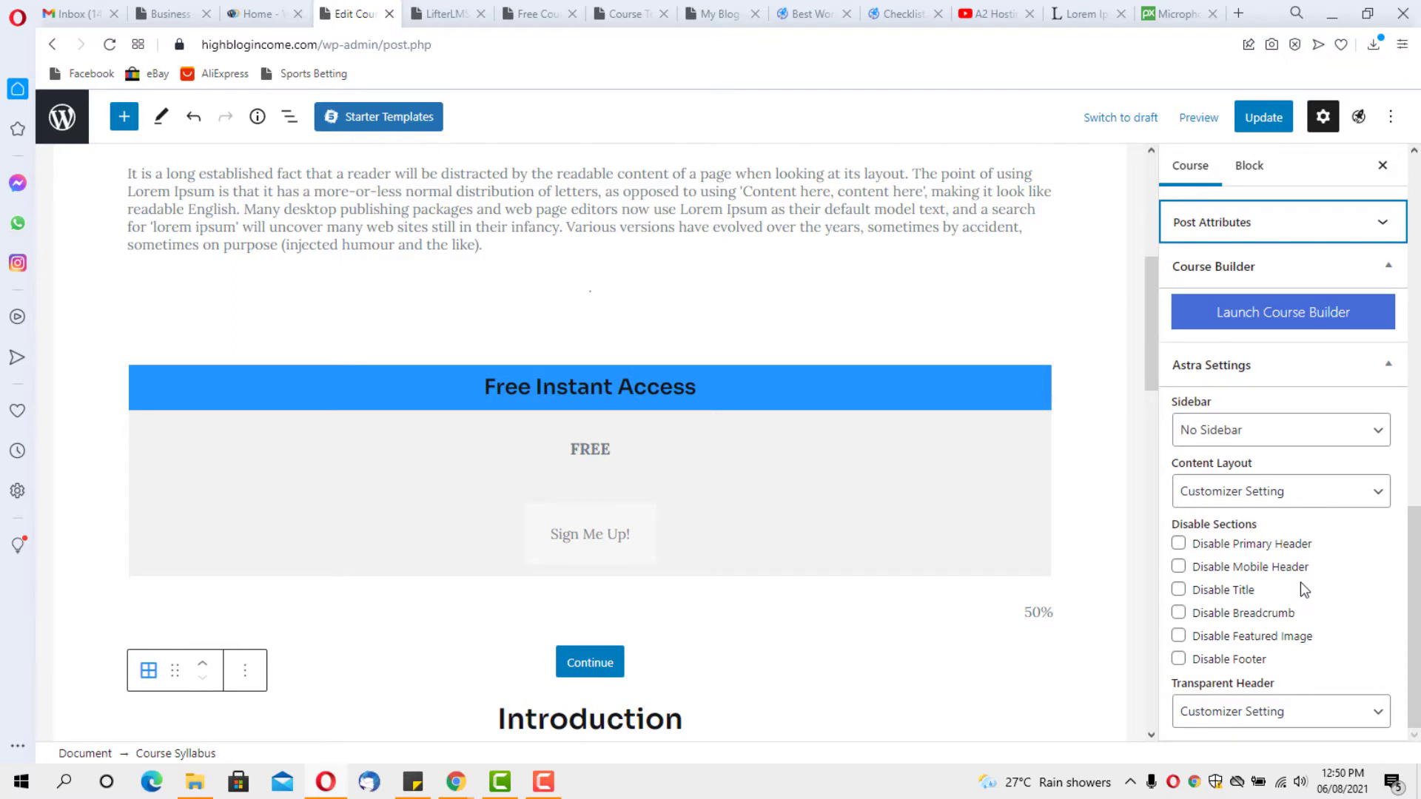
{"action": "scroll", "coordinate": [1300, 584], "scroll_direction": "up", "scroll_amount": 3}
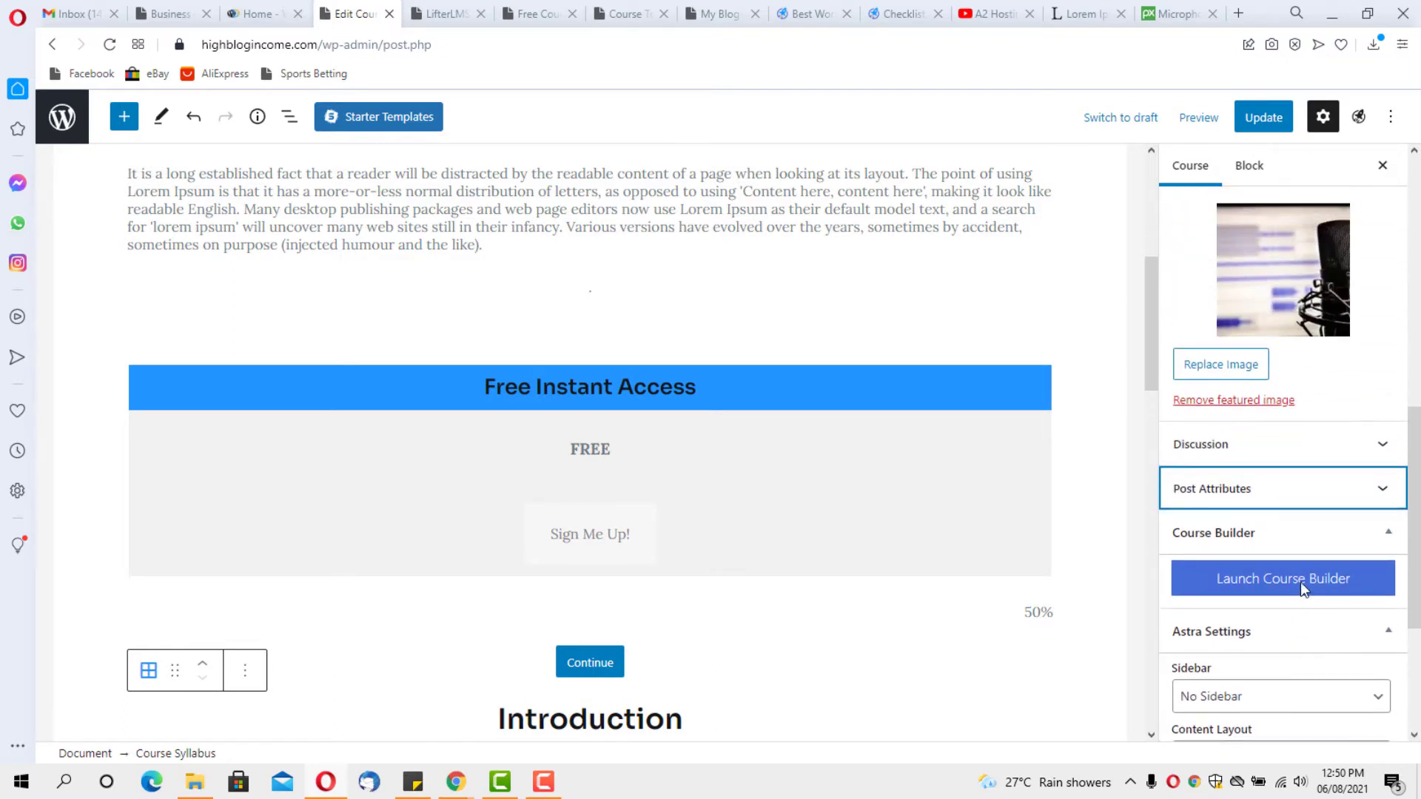
Stay on the page, update the course, and open the Course Builder with the Introduction section expanded
{"action": "left_click", "coordinate": [1267, 580]}
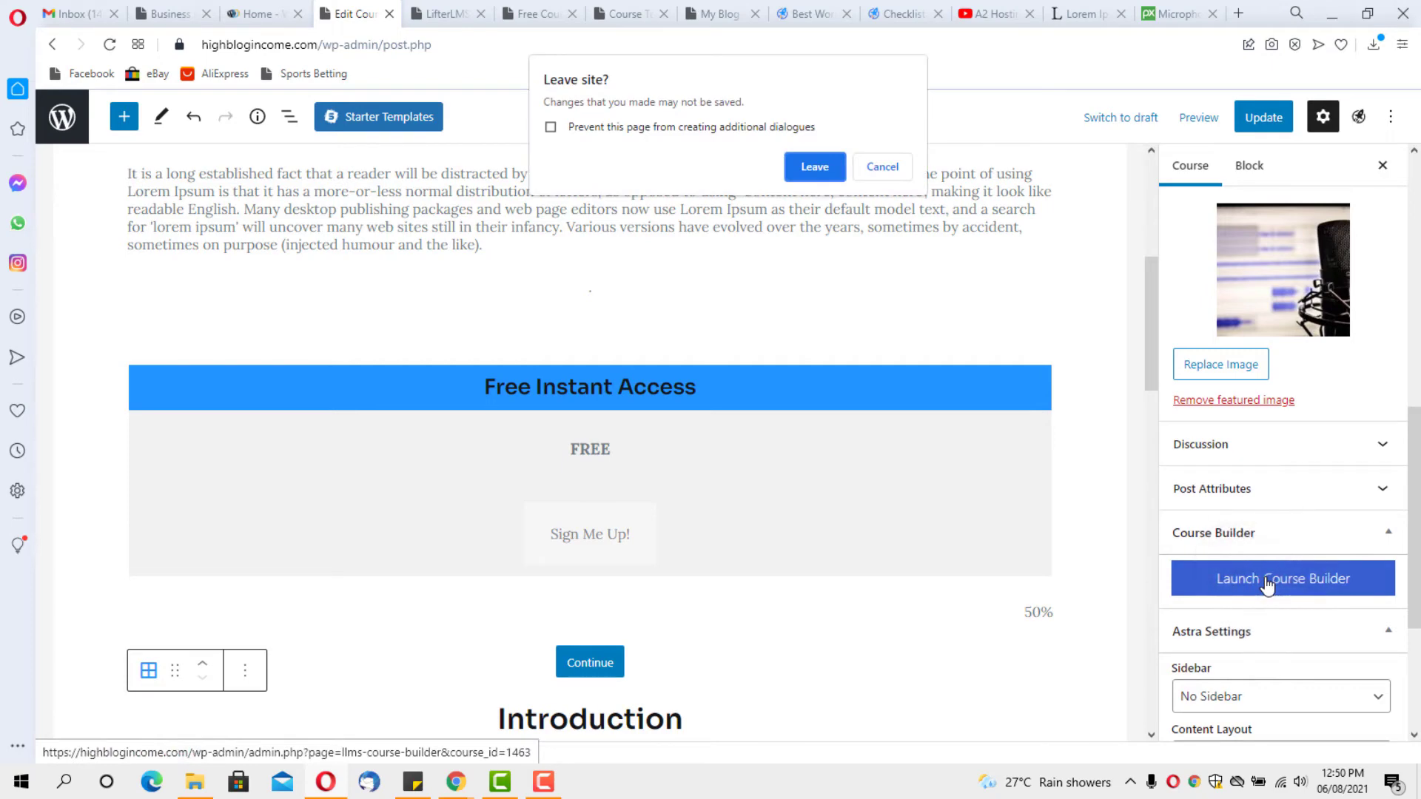
{"action": "left_click", "coordinate": [882, 167]}
{"action": "left_click", "coordinate": [1262, 119]}
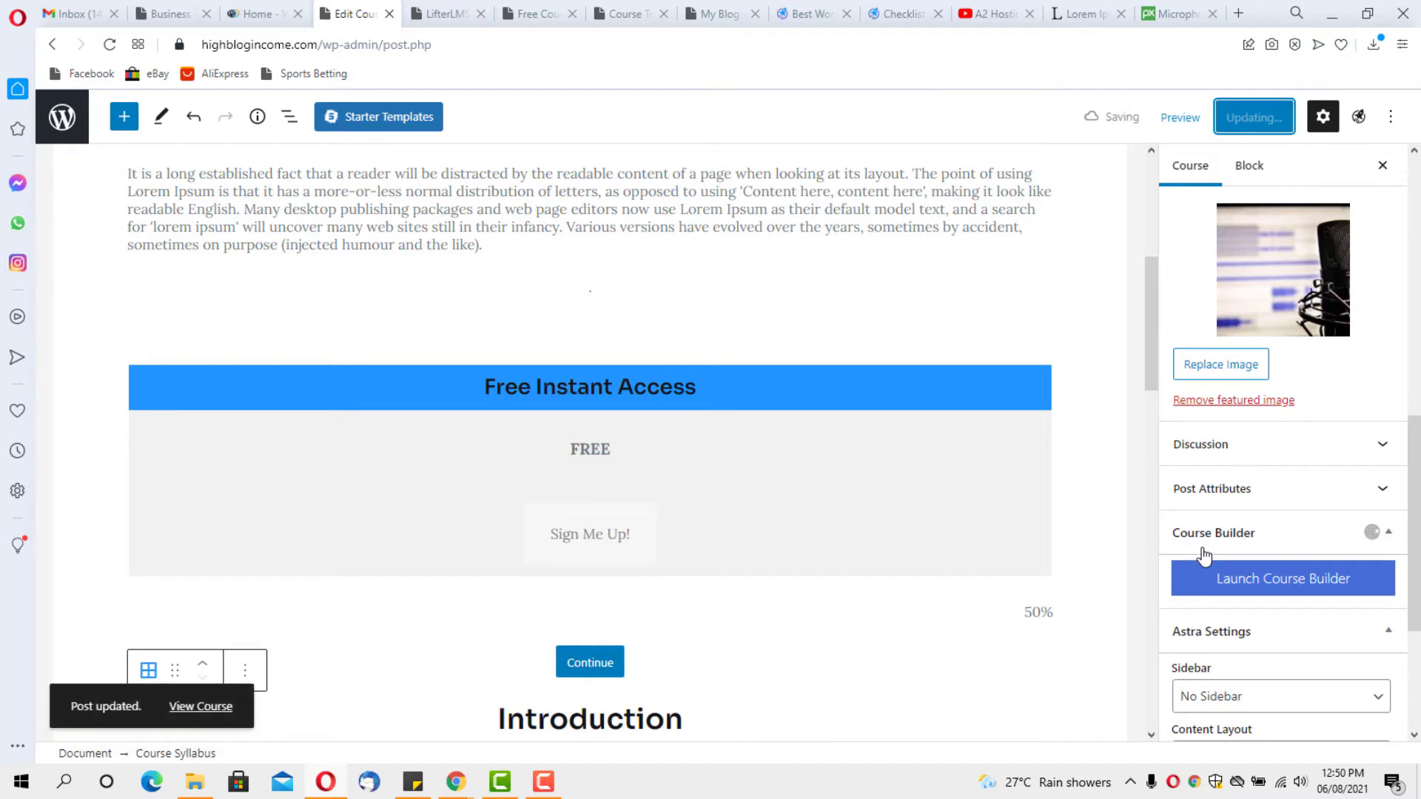
{"action": "left_click", "coordinate": [1270, 585]}
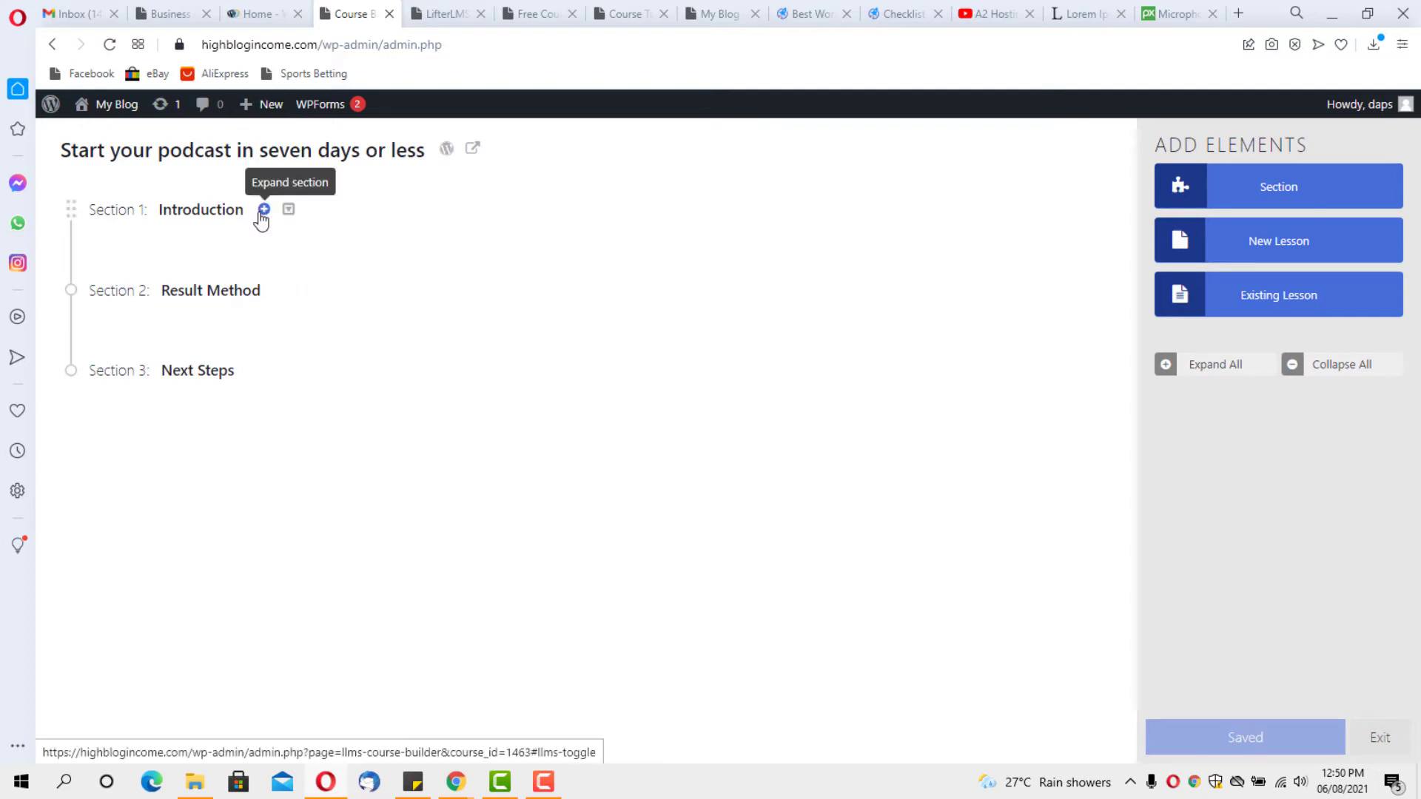
{"action": "left_click", "coordinate": [261, 210]}
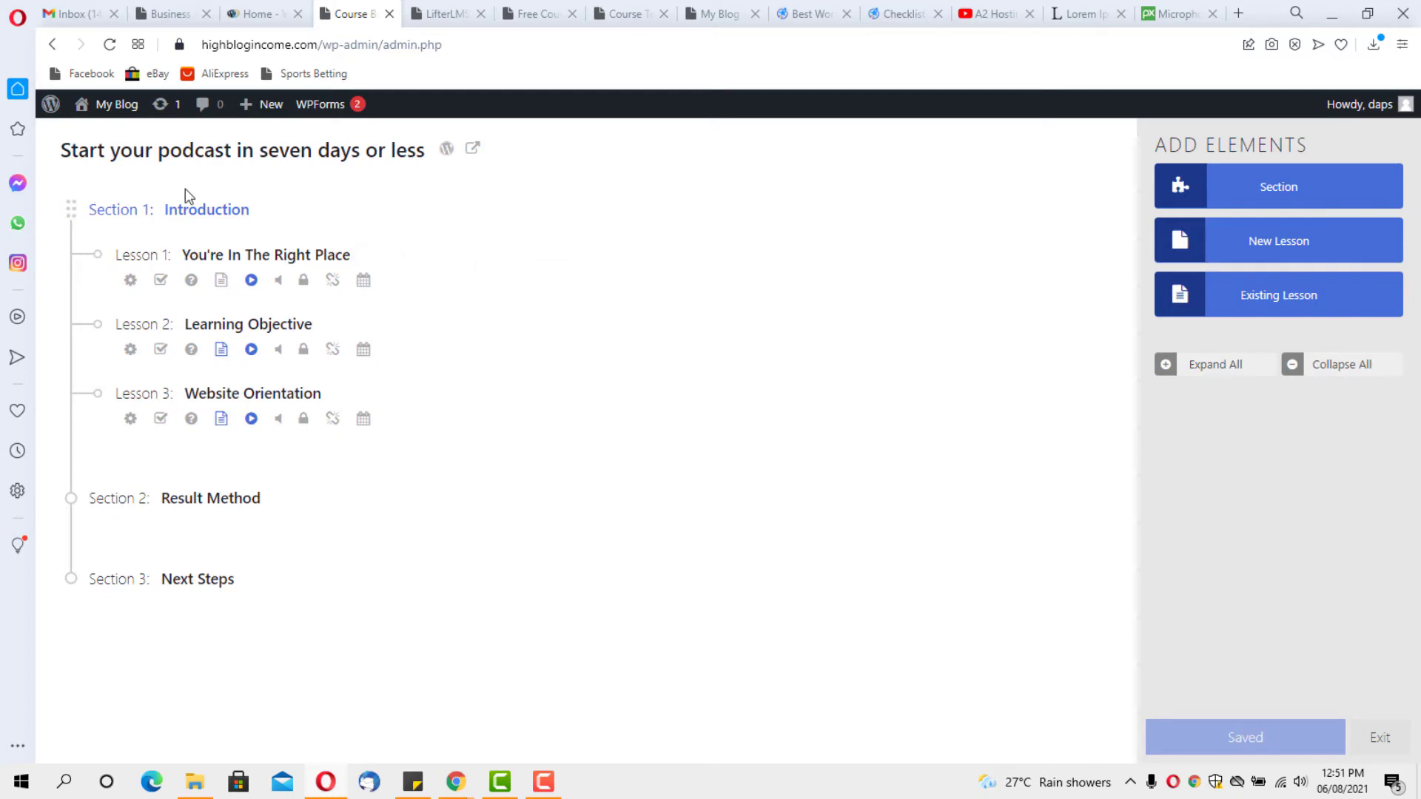
Rename Introduction lessons 1 and 3 to 'Why podcast?' and 'Who should start a podcast?'
{"action": "left_click", "coordinate": [209, 252]}
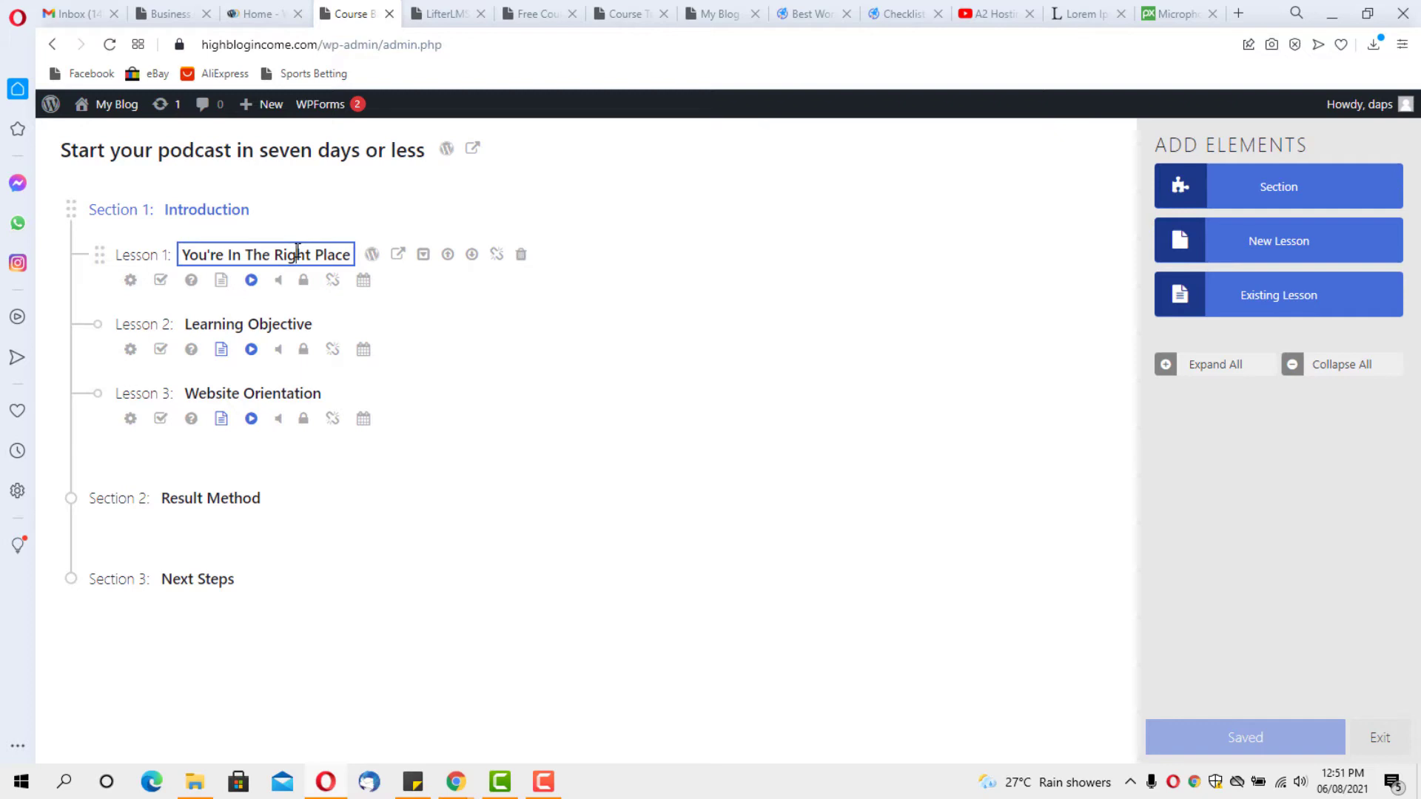
{"action": "triple_click", "coordinate": [298, 250]}
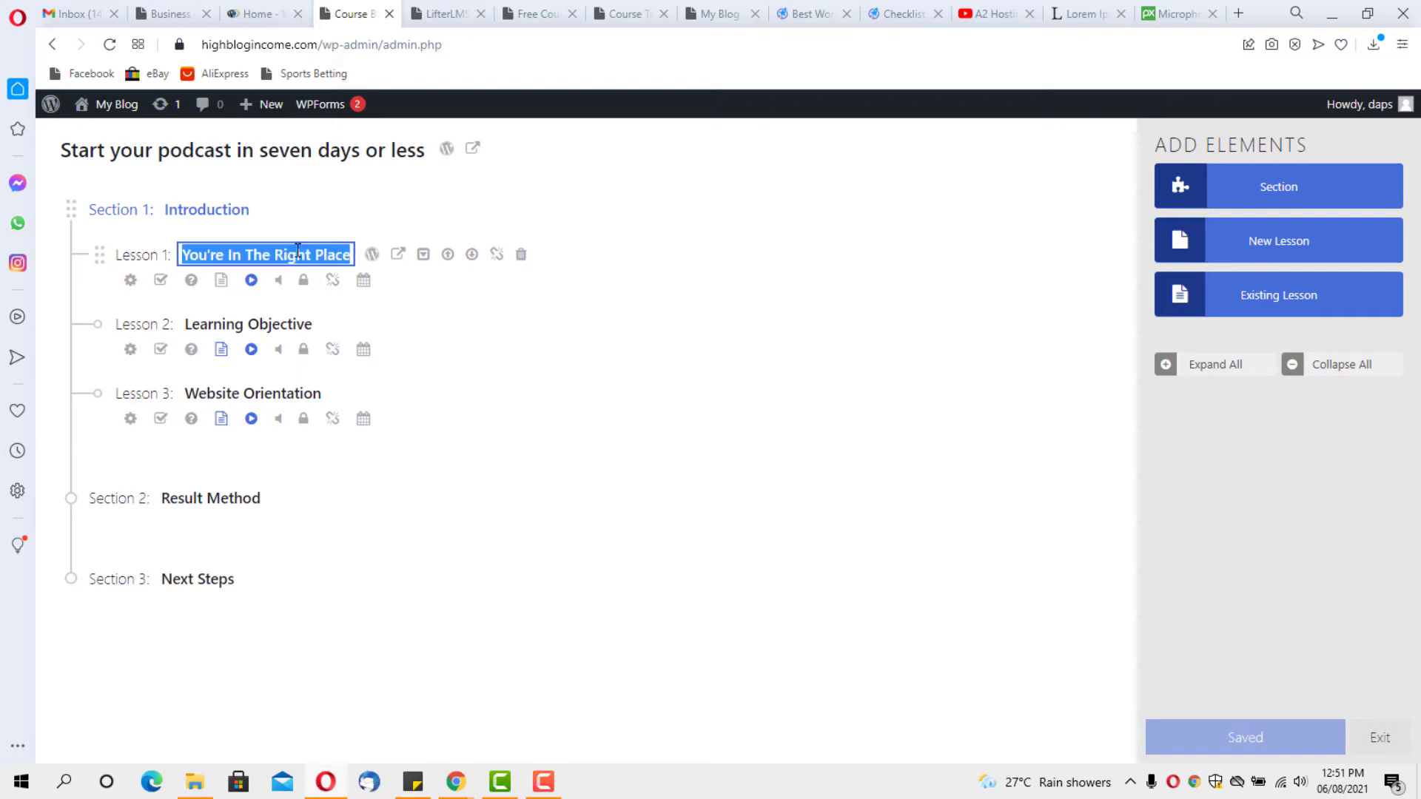
{"action": "type", "text": "W"}
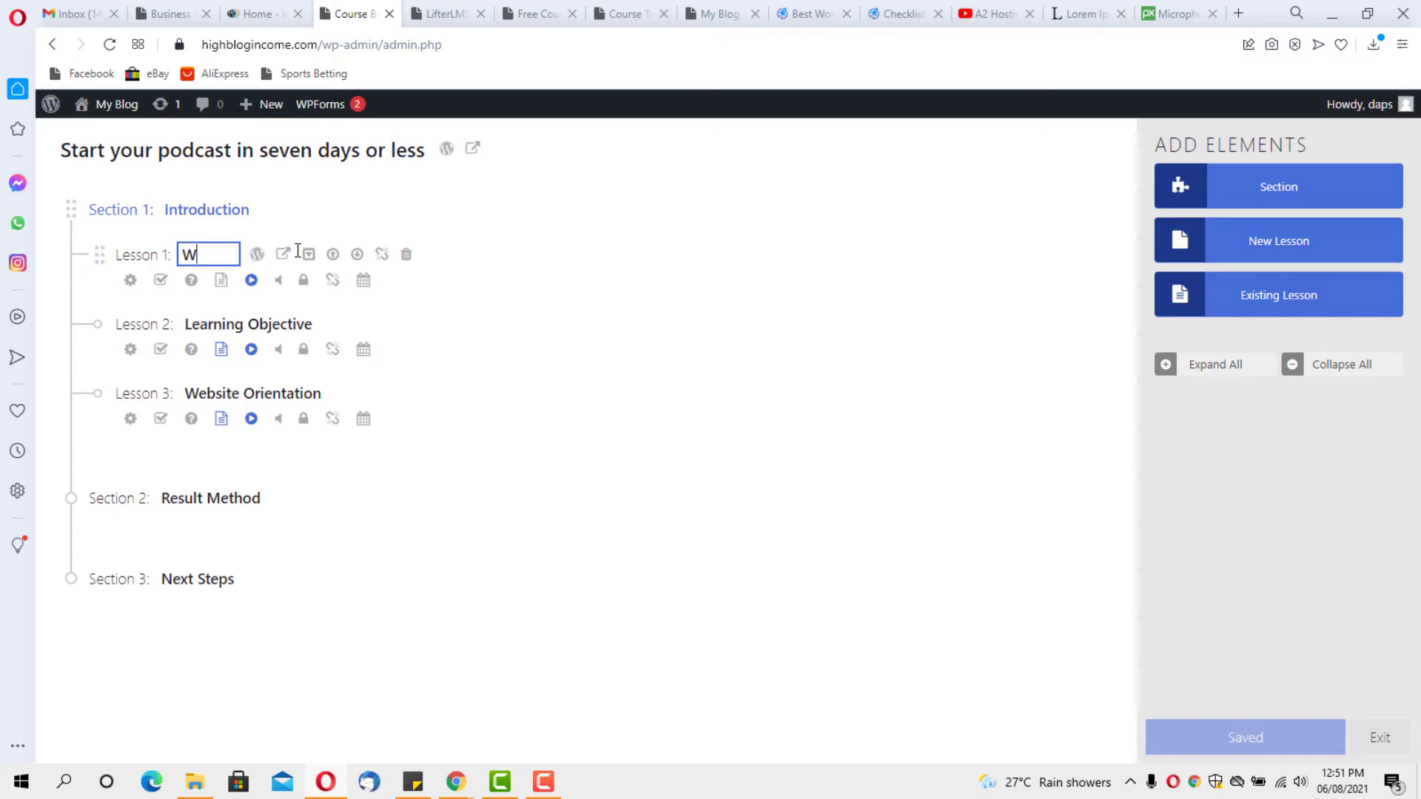
{"action": "type", "text": "hy podcast"}
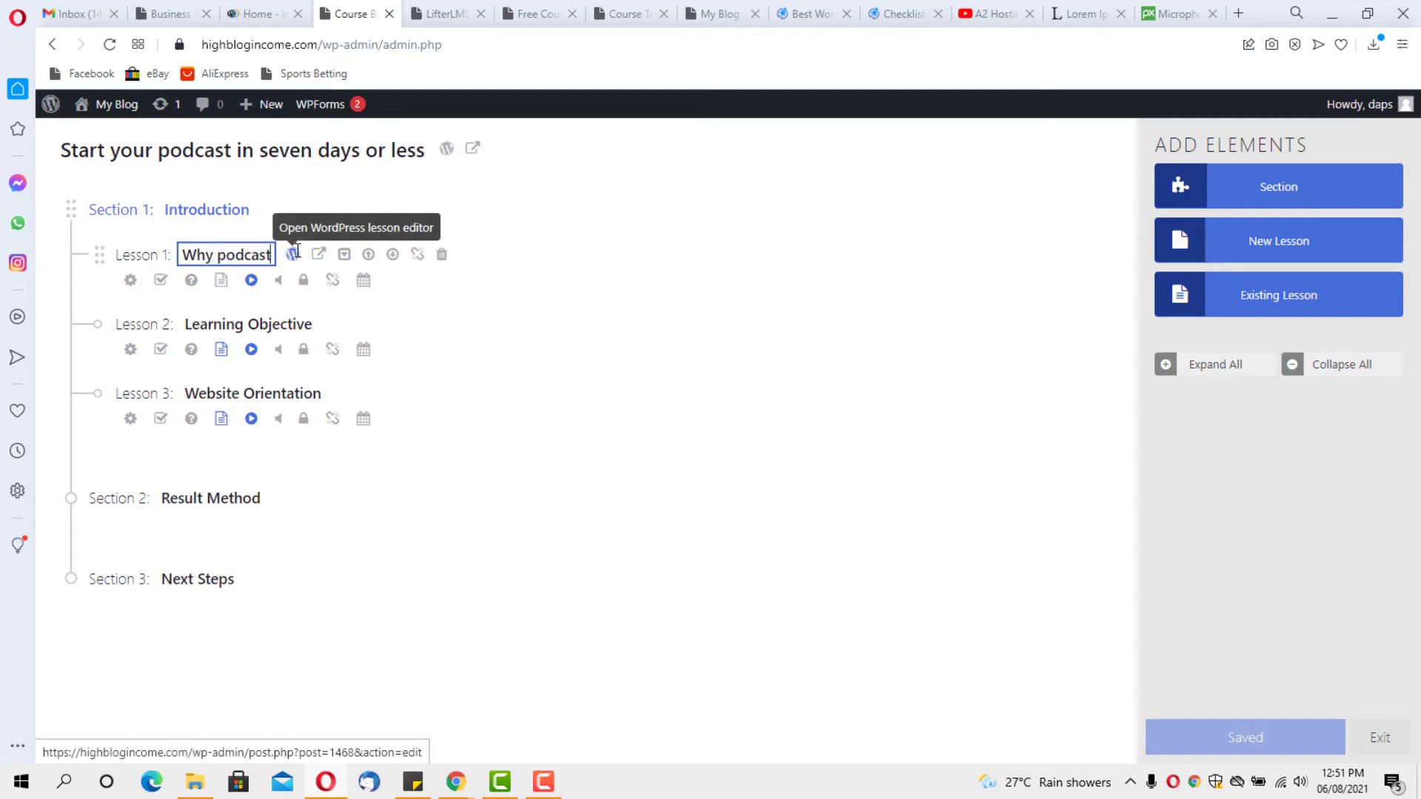
{"action": "type", "text": "?"}
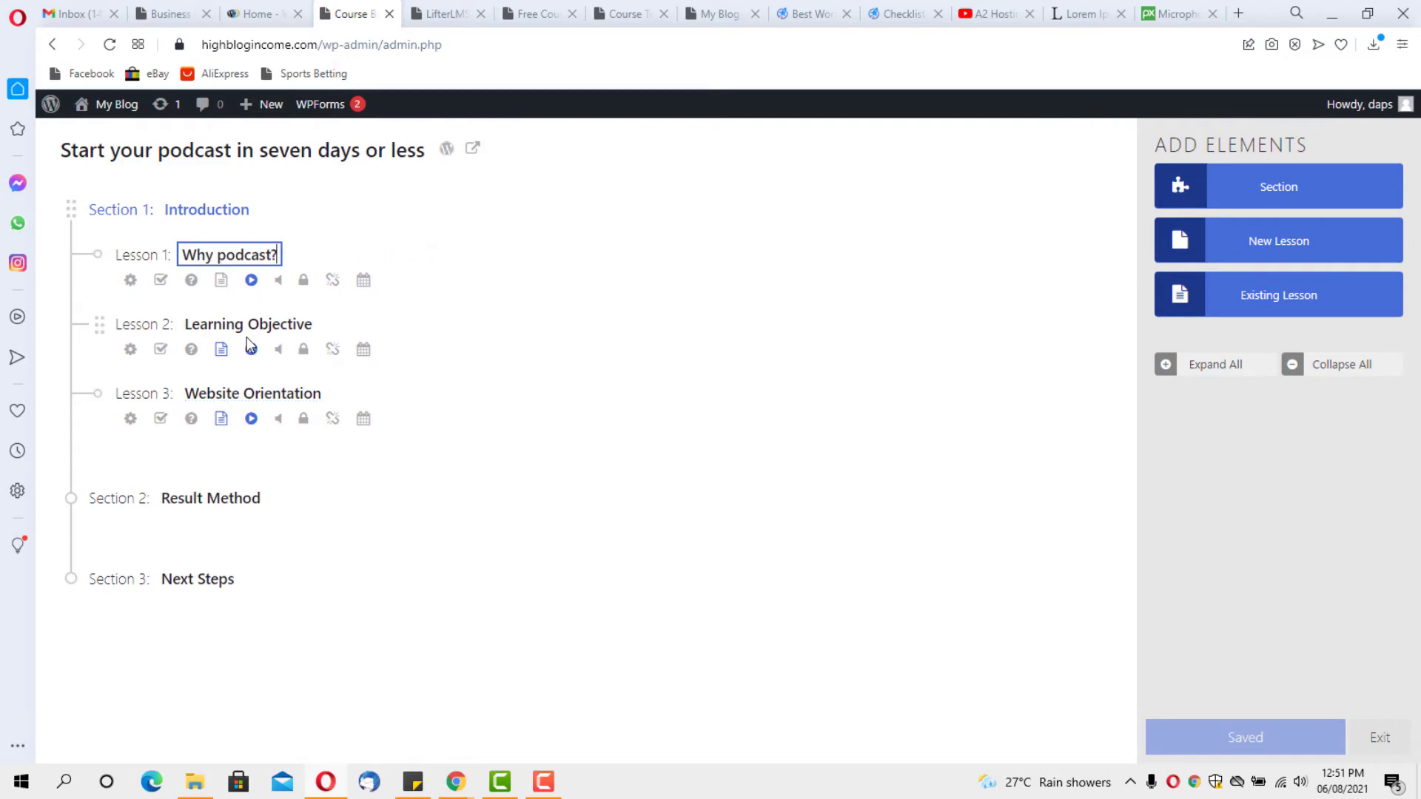
{"action": "left_click", "coordinate": [287, 393]}
{"action": "key", "text": "ctrl+a"}
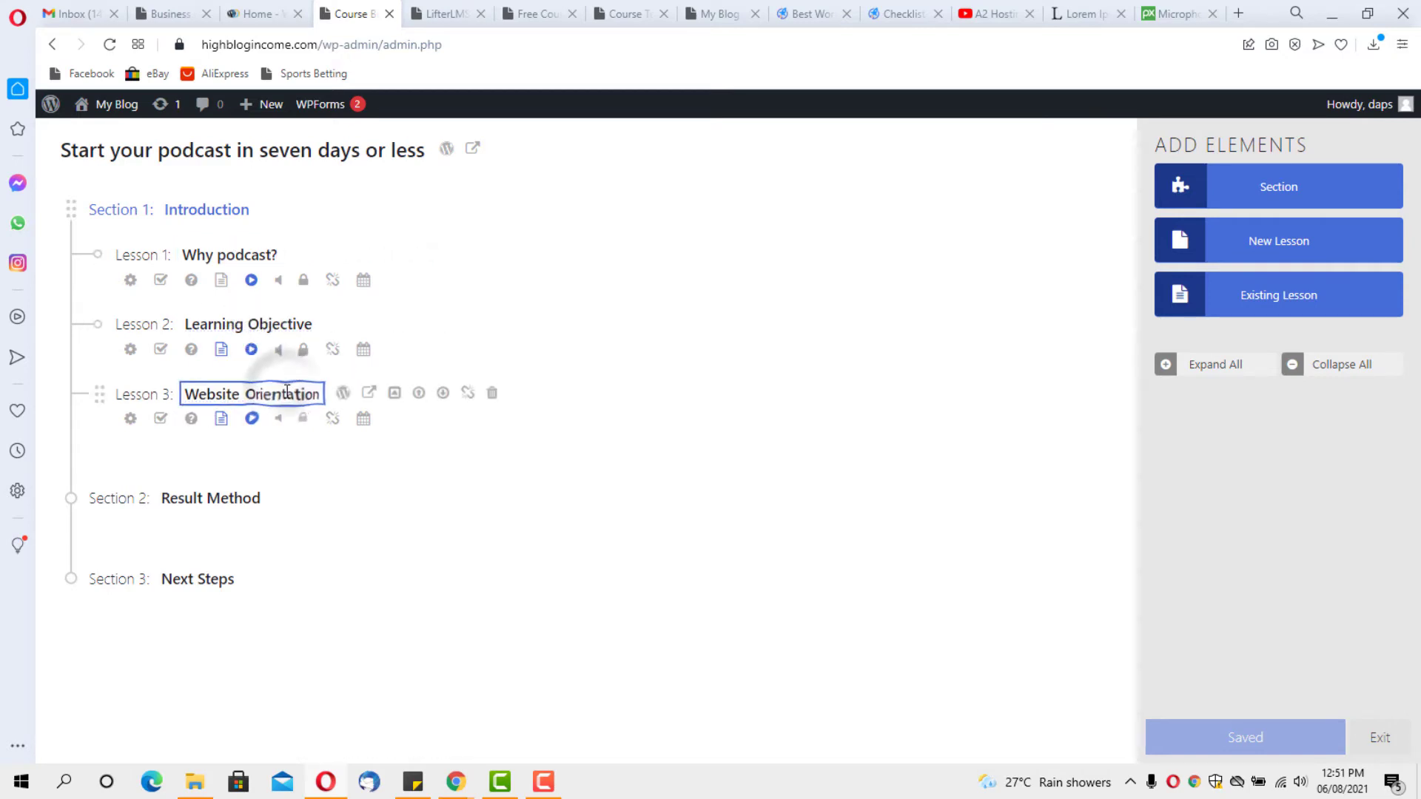
{"action": "type", "text": "WhO sh"}
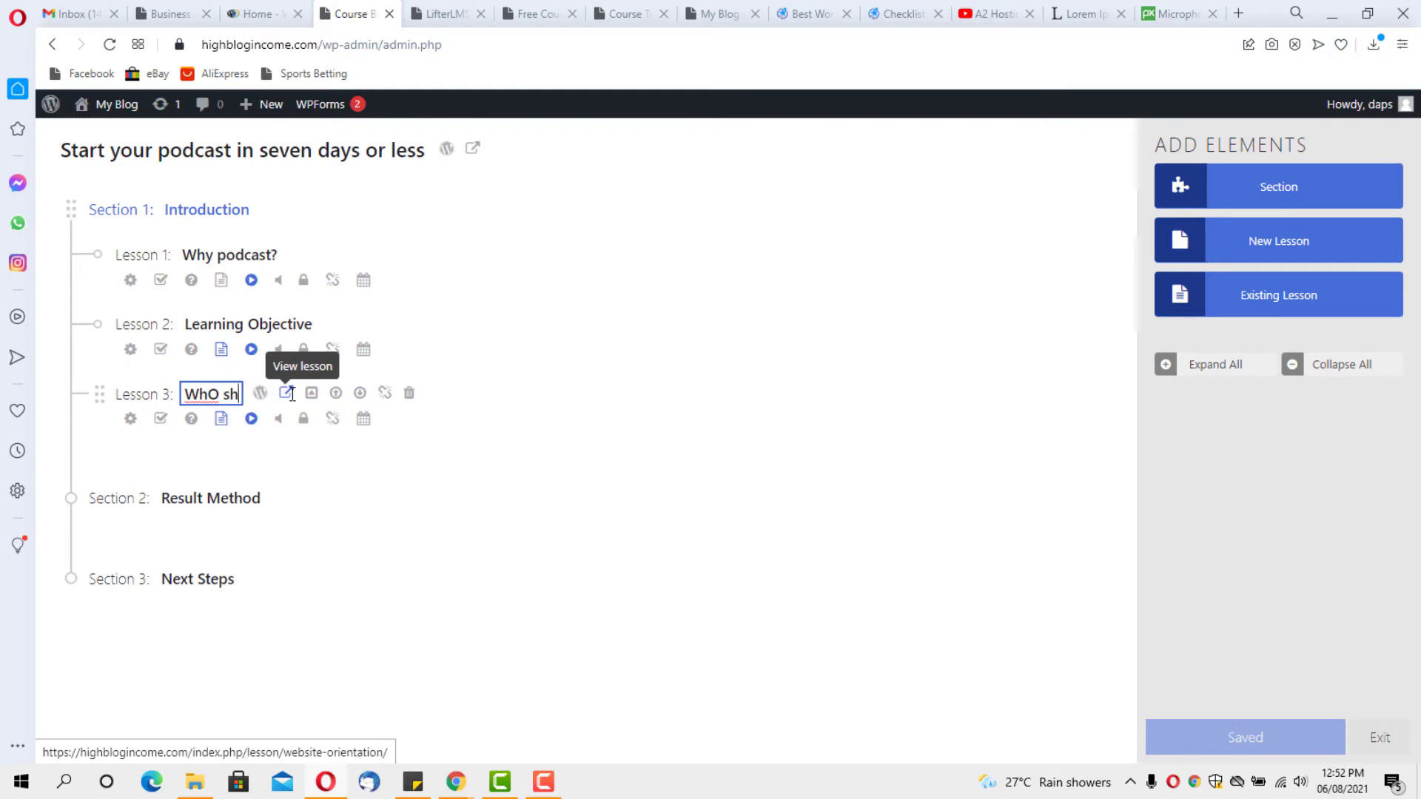
{"action": "type", "text": "ould star"}
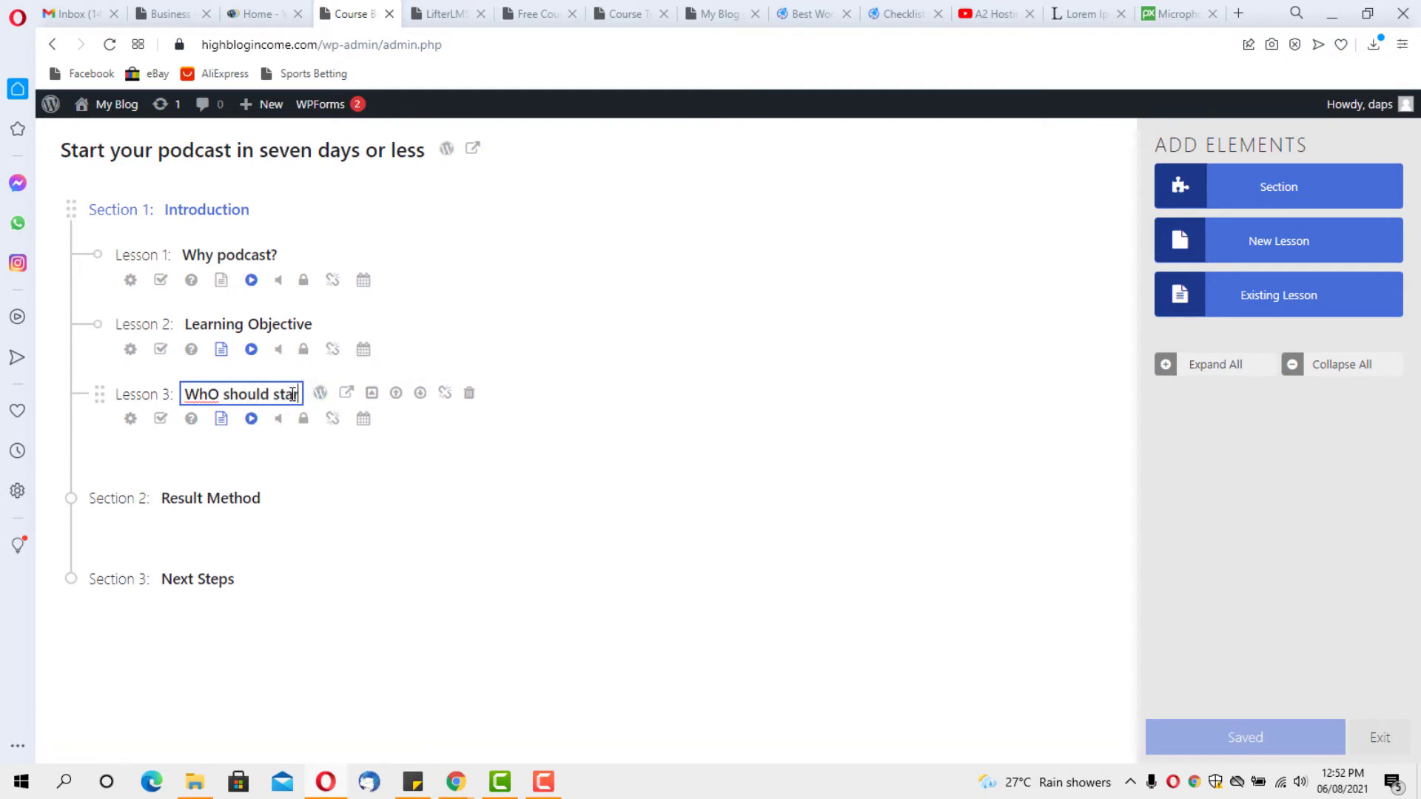
{"action": "type", "text": "t a podcast"}
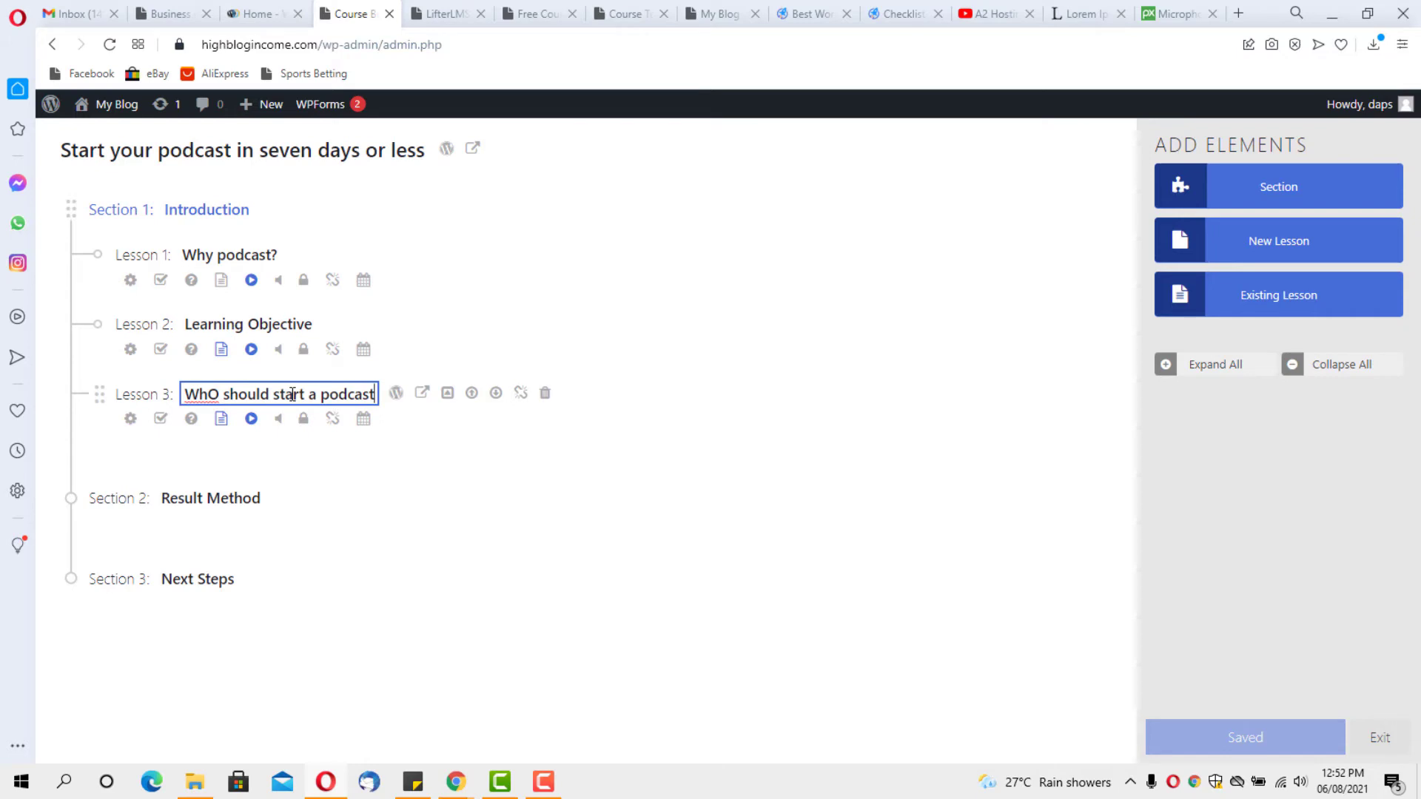
{"action": "type", "text": "?"}
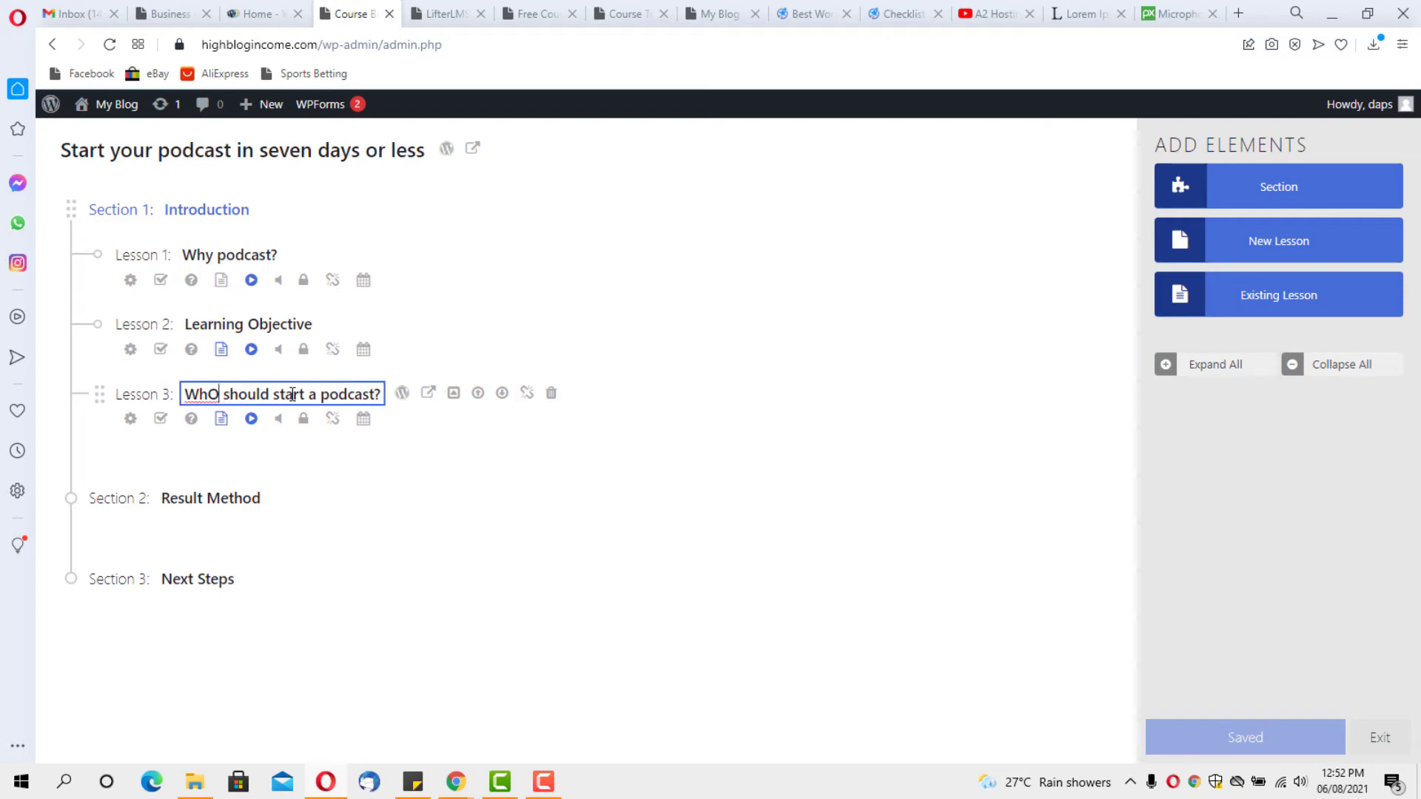
{"action": "key", "text": "BackSpace"}
{"action": "type", "text": "o"}
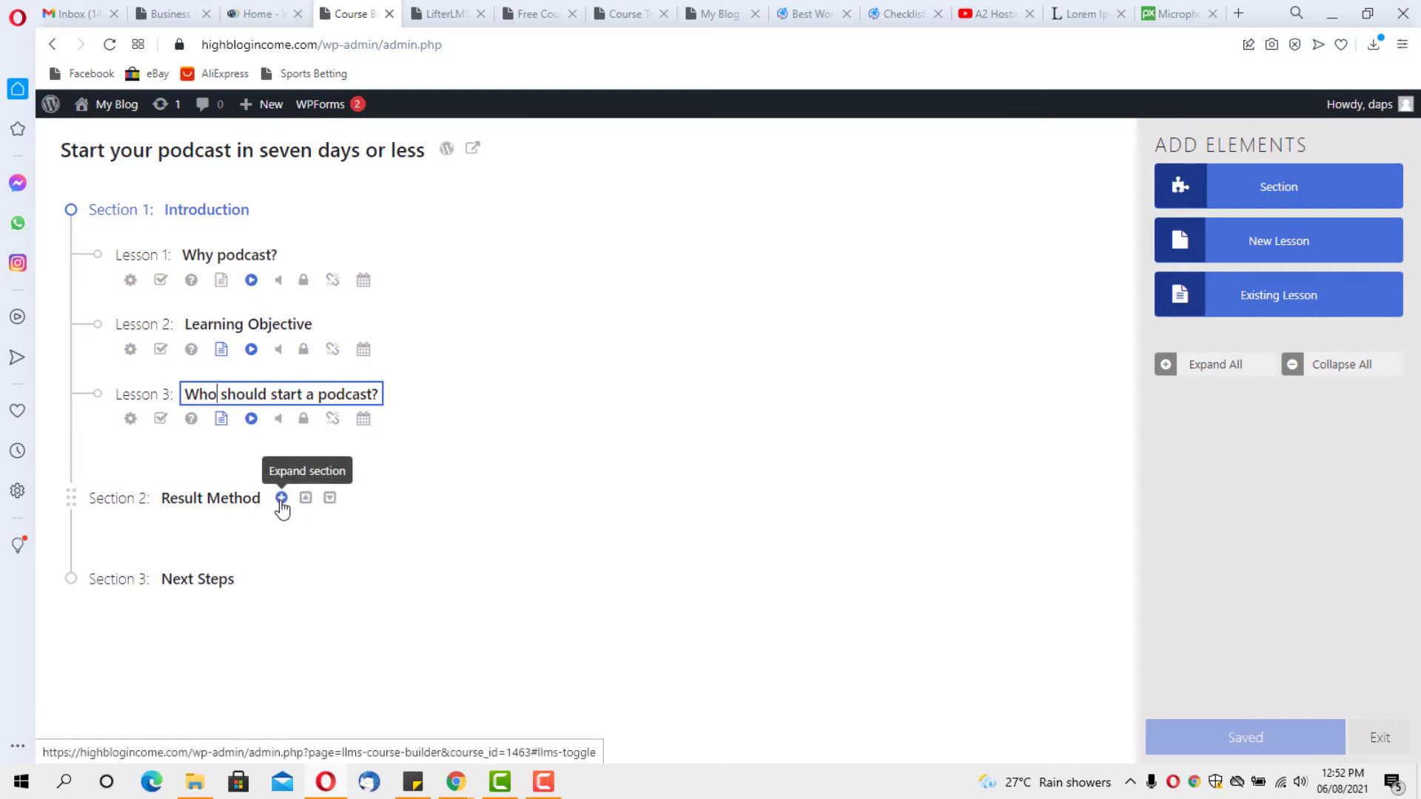
Replace the Section 2 title 'Result Method' with the pasted title
{"action": "left_click", "coordinate": [281, 498]}
{"action": "scroll", "coordinate": [274, 415], "scroll_direction": "down", "scroll_amount": 2}
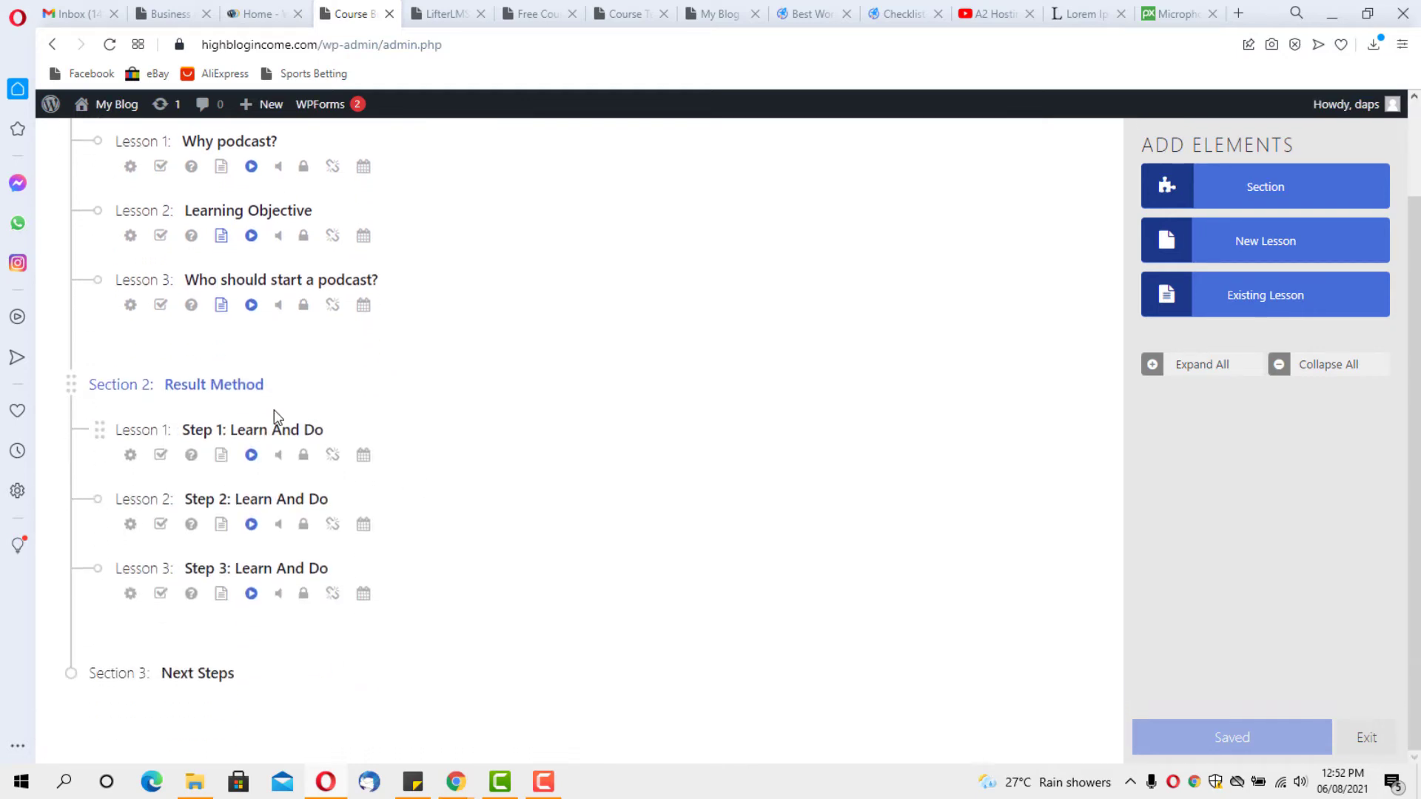
{"action": "left_click", "coordinate": [238, 385]}
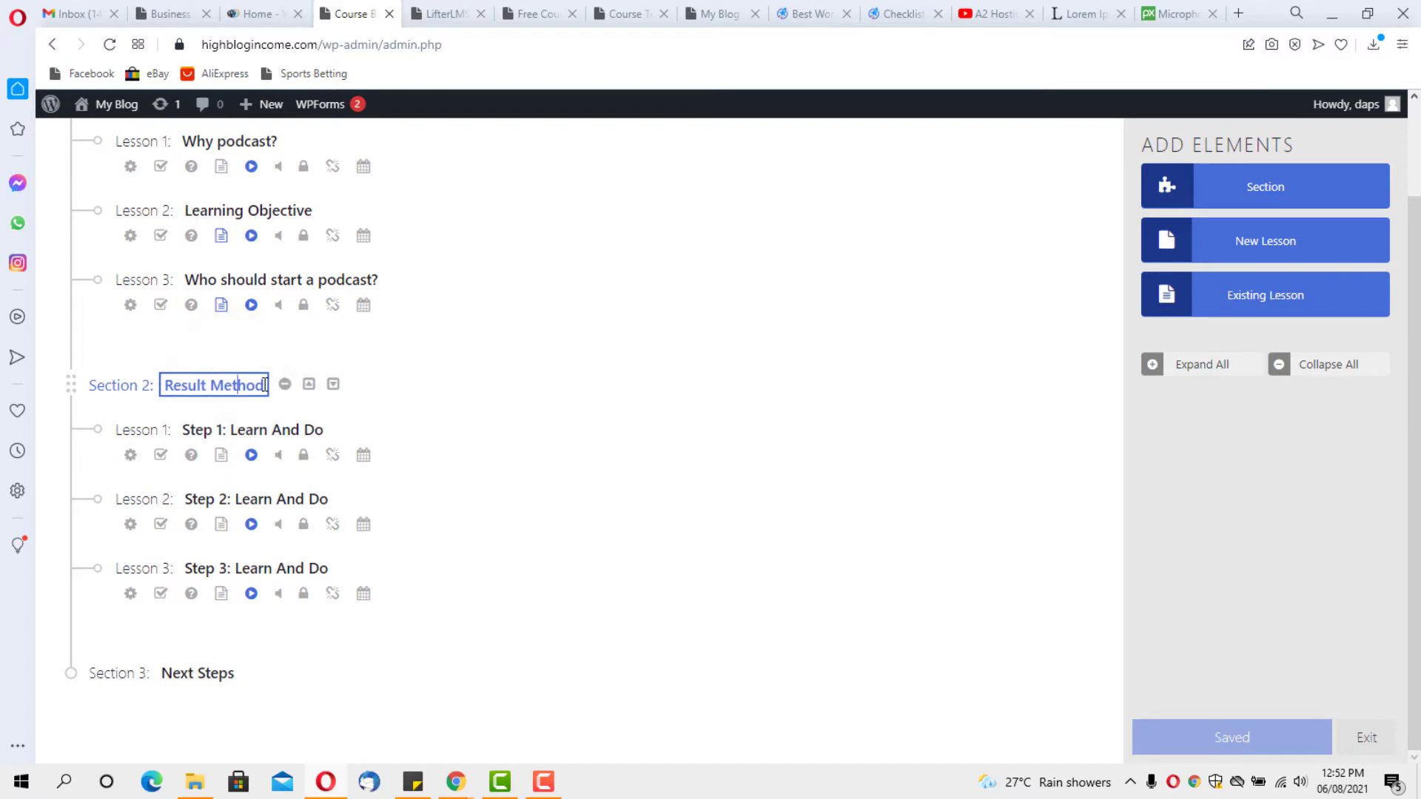
{"action": "left_click_drag", "start_coordinate": [265, 385], "coordinate": [162, 384]}
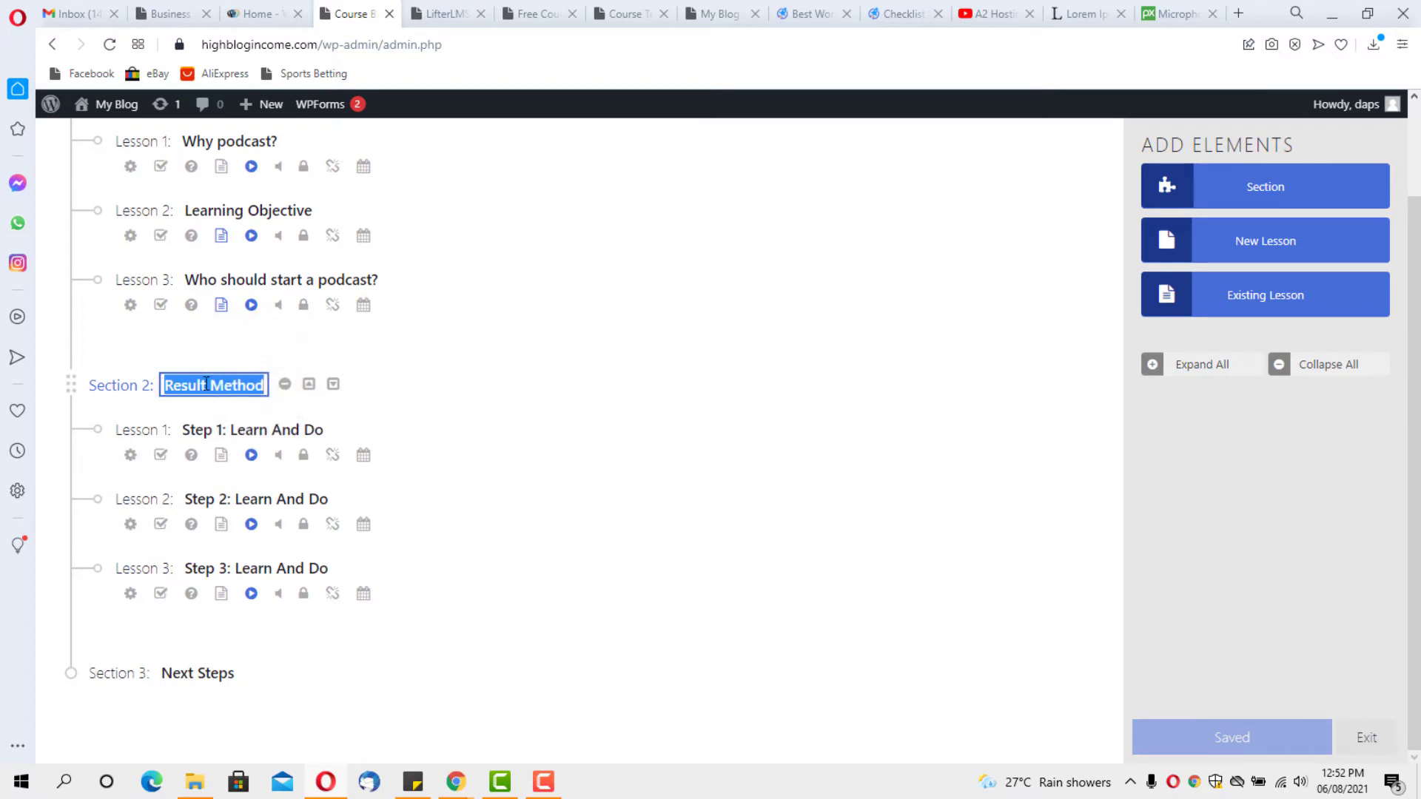
{"action": "type", "text": "How to setup your podcast"}
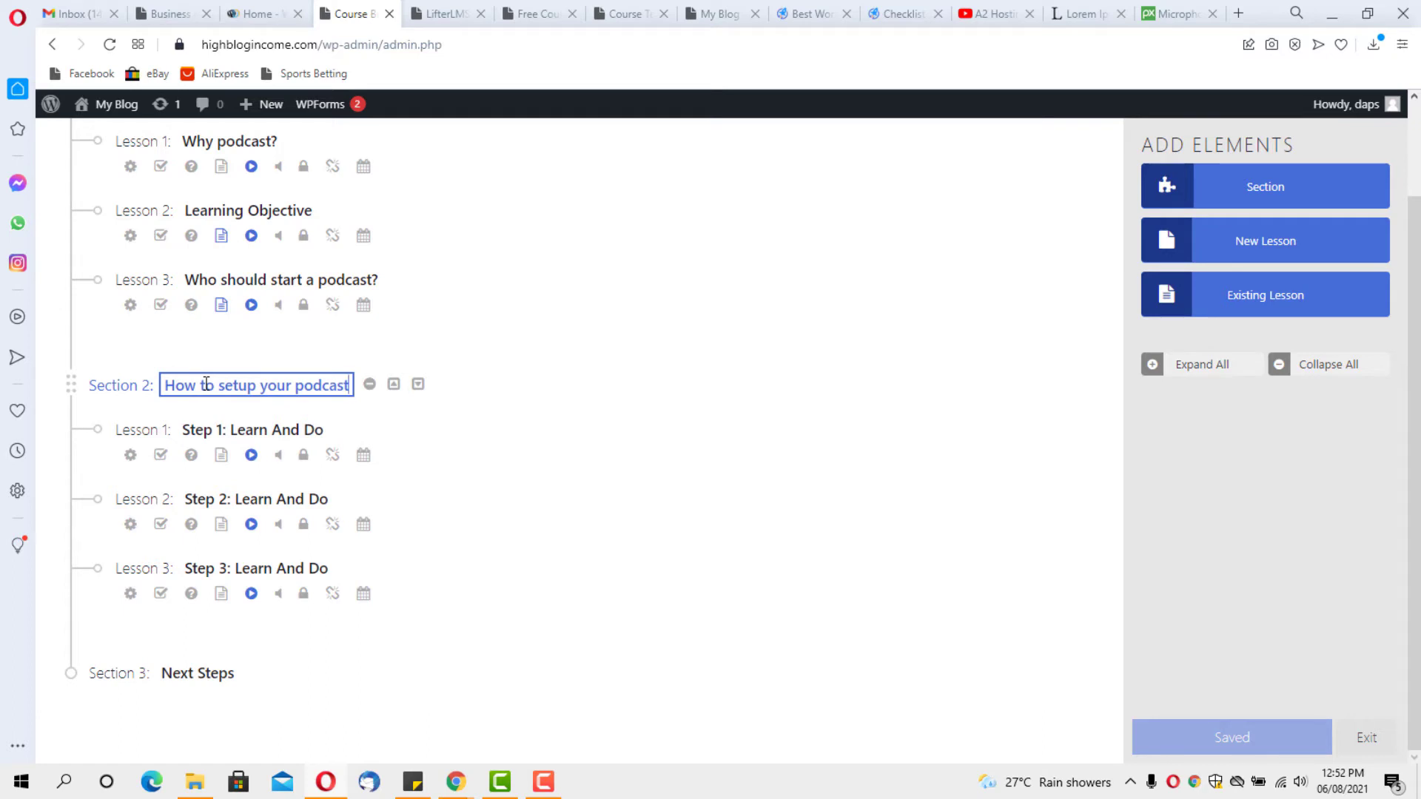
Retitle Section 2 lessons 'Where to start from', 'Podcasting equipments that wont break the bank', 'How to engage your audience'
{"action": "left_click_drag", "start_coordinate": [323, 430], "coordinate": [184, 431]}
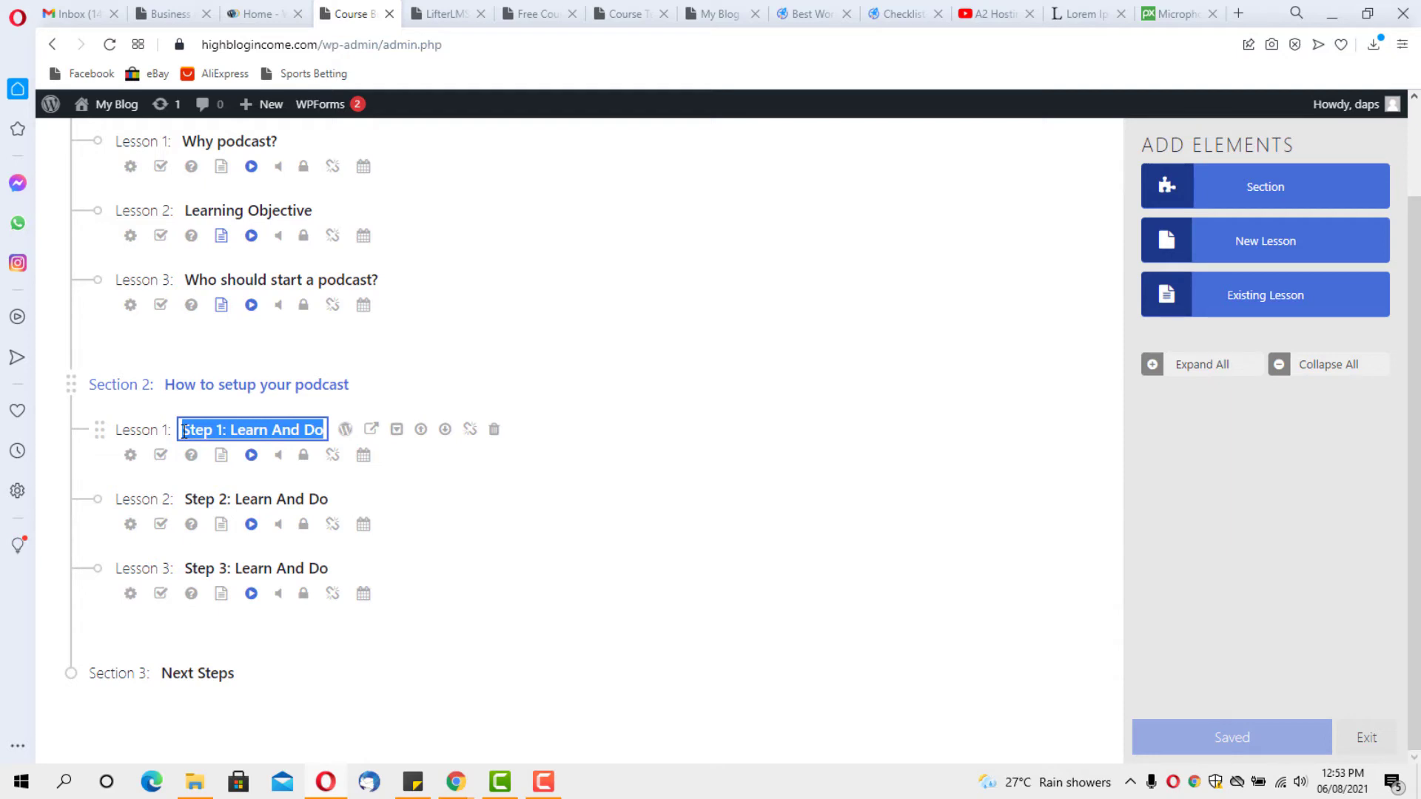
{"action": "type", "text": "W"}
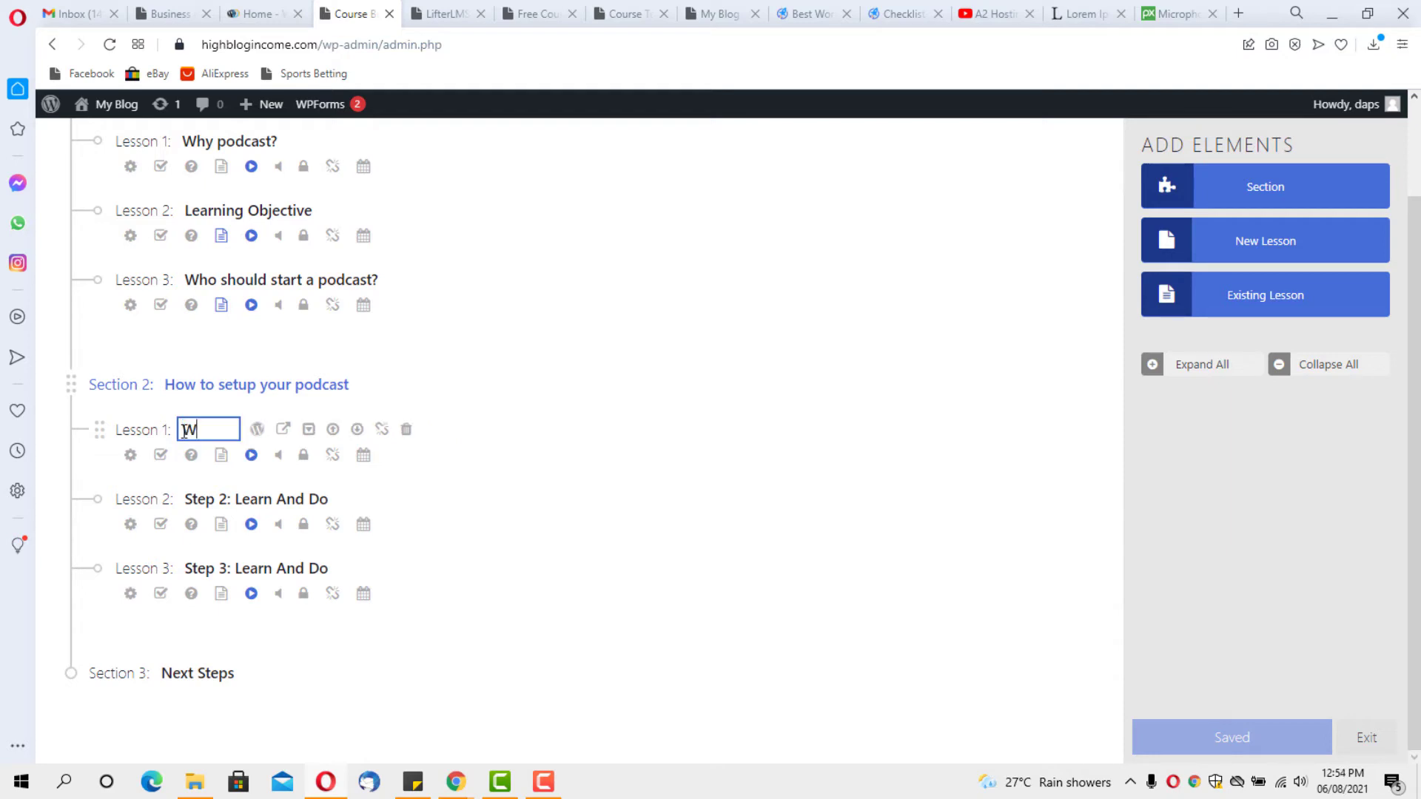
{"action": "type", "text": "here to "}
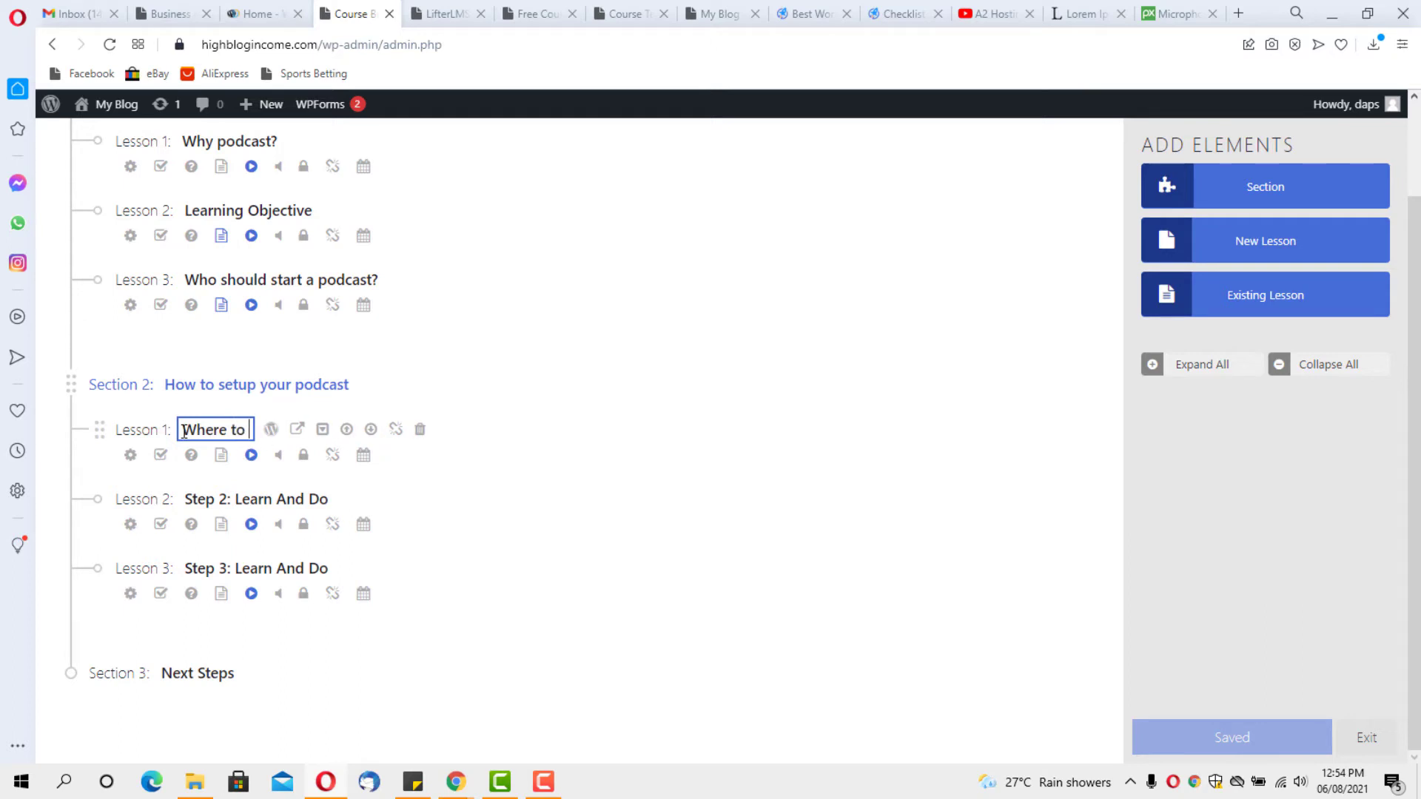
{"action": "type", "text": "start from"}
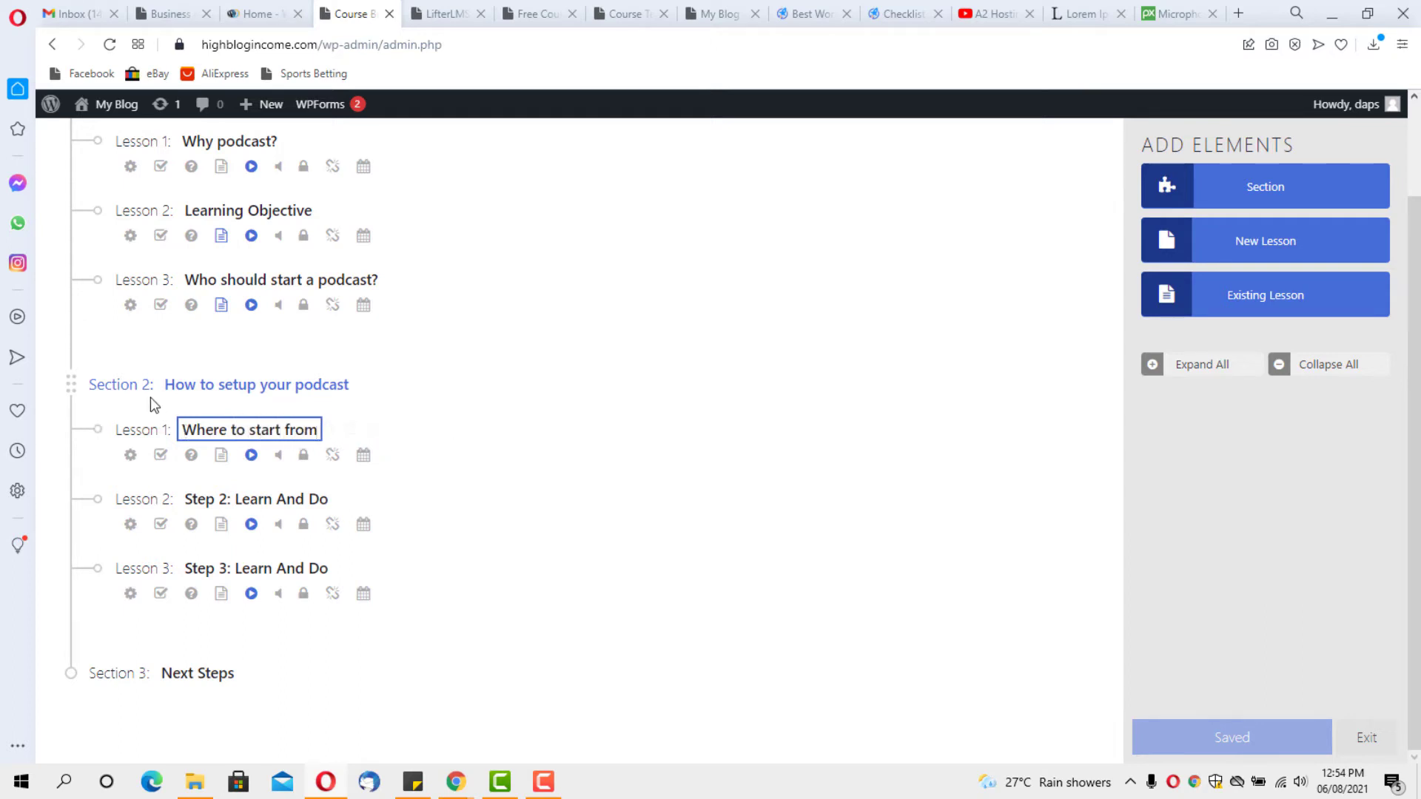
{"action": "left_click", "coordinate": [280, 500]}
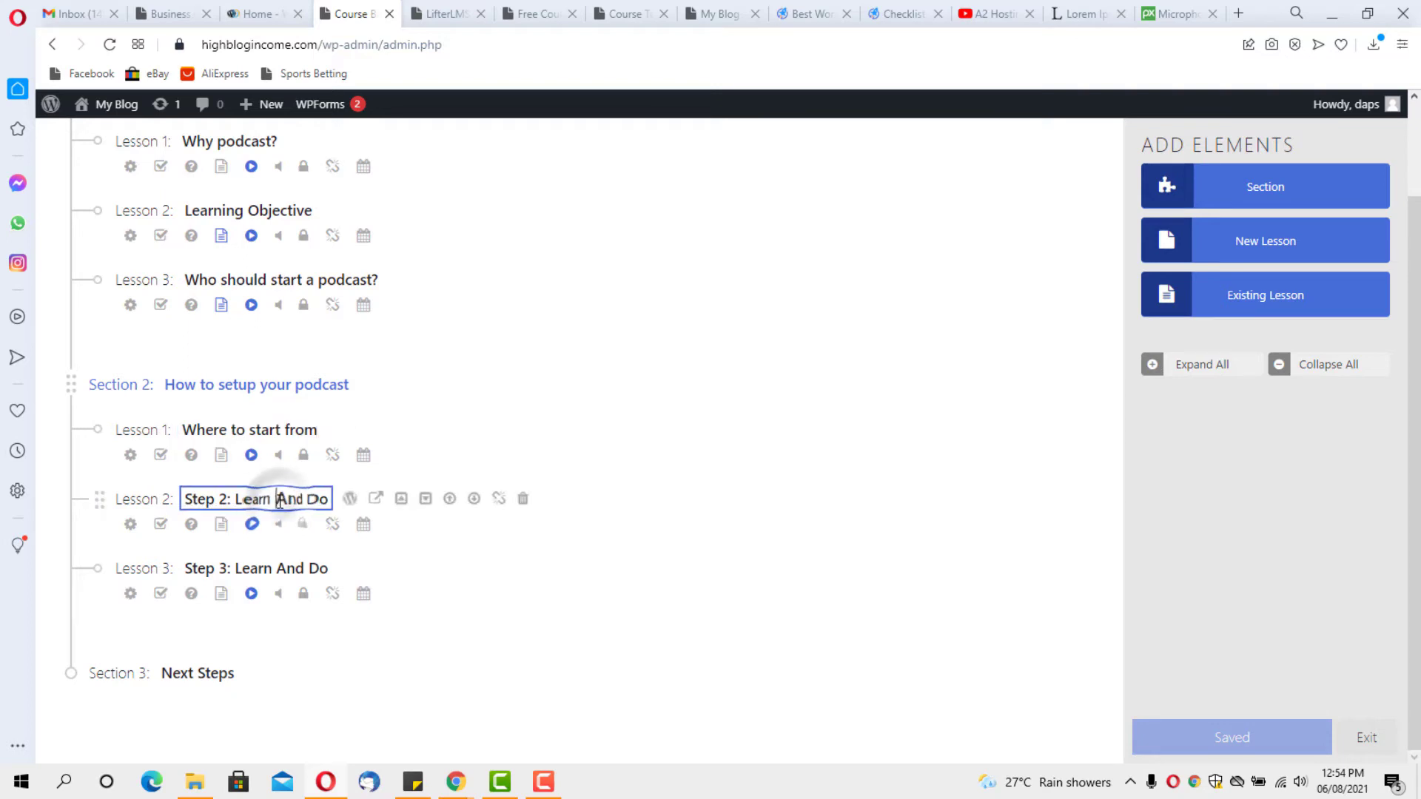
{"action": "key", "text": "ctrl+a"}
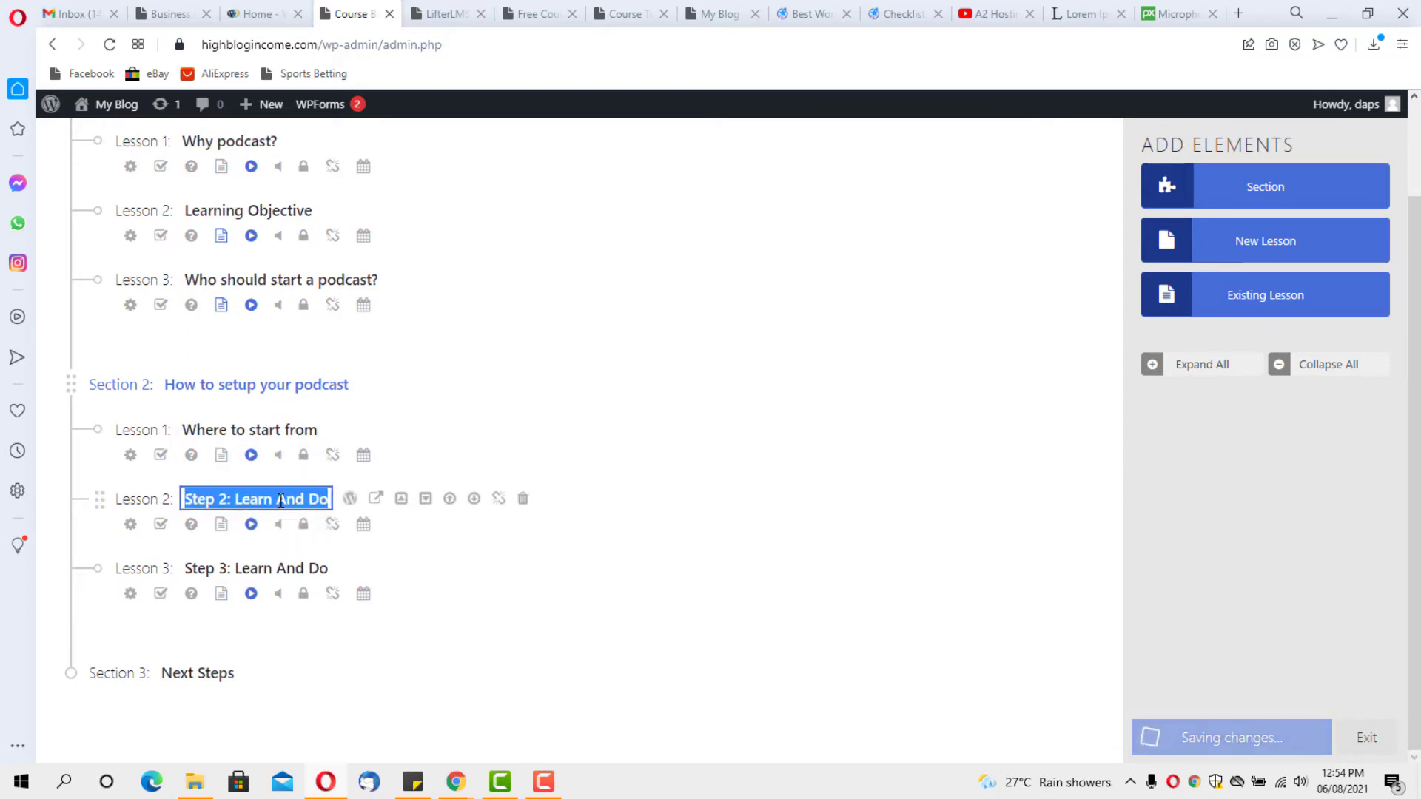
{"action": "type", "text": "Podcas"}
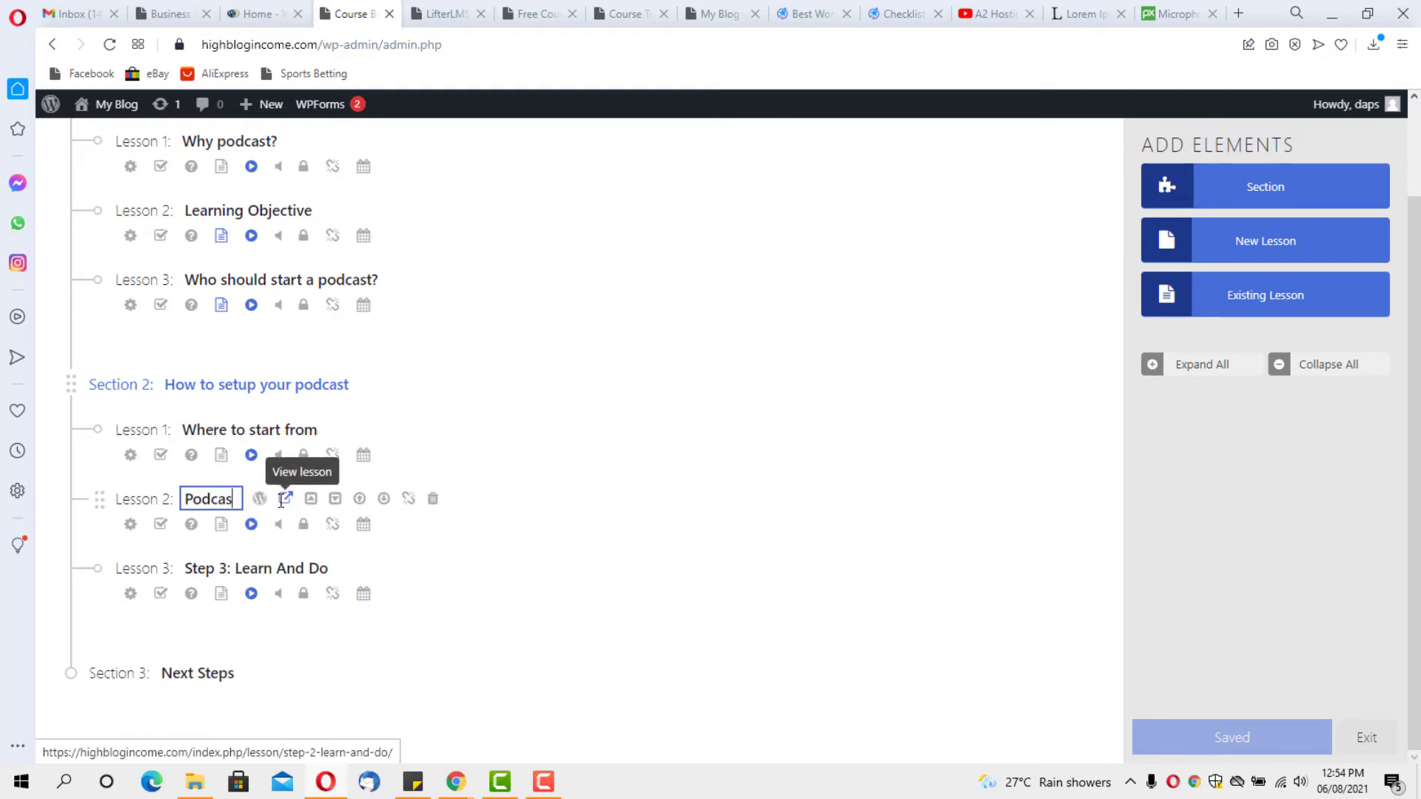
{"action": "type", "text": "ting e"}
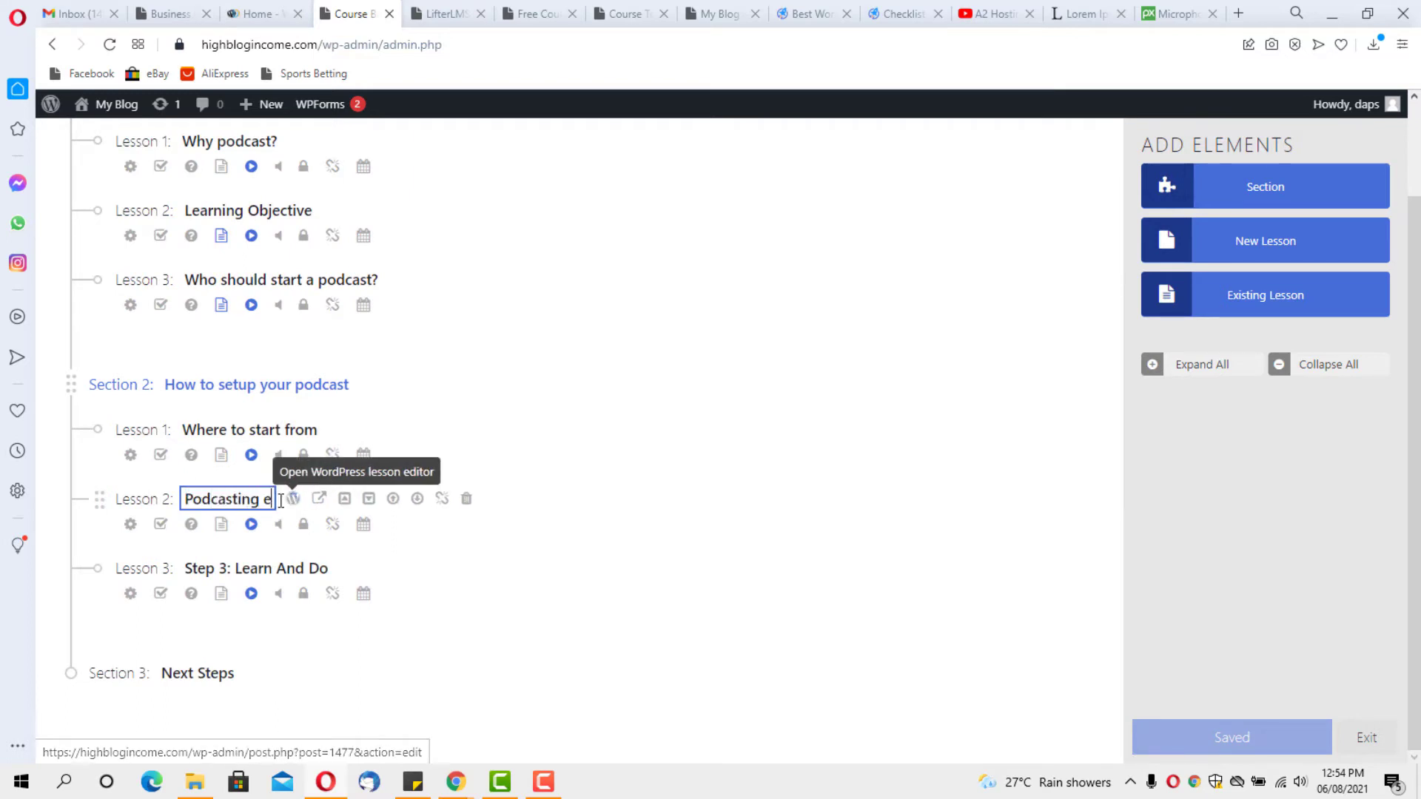
{"action": "type", "text": "quipm"}
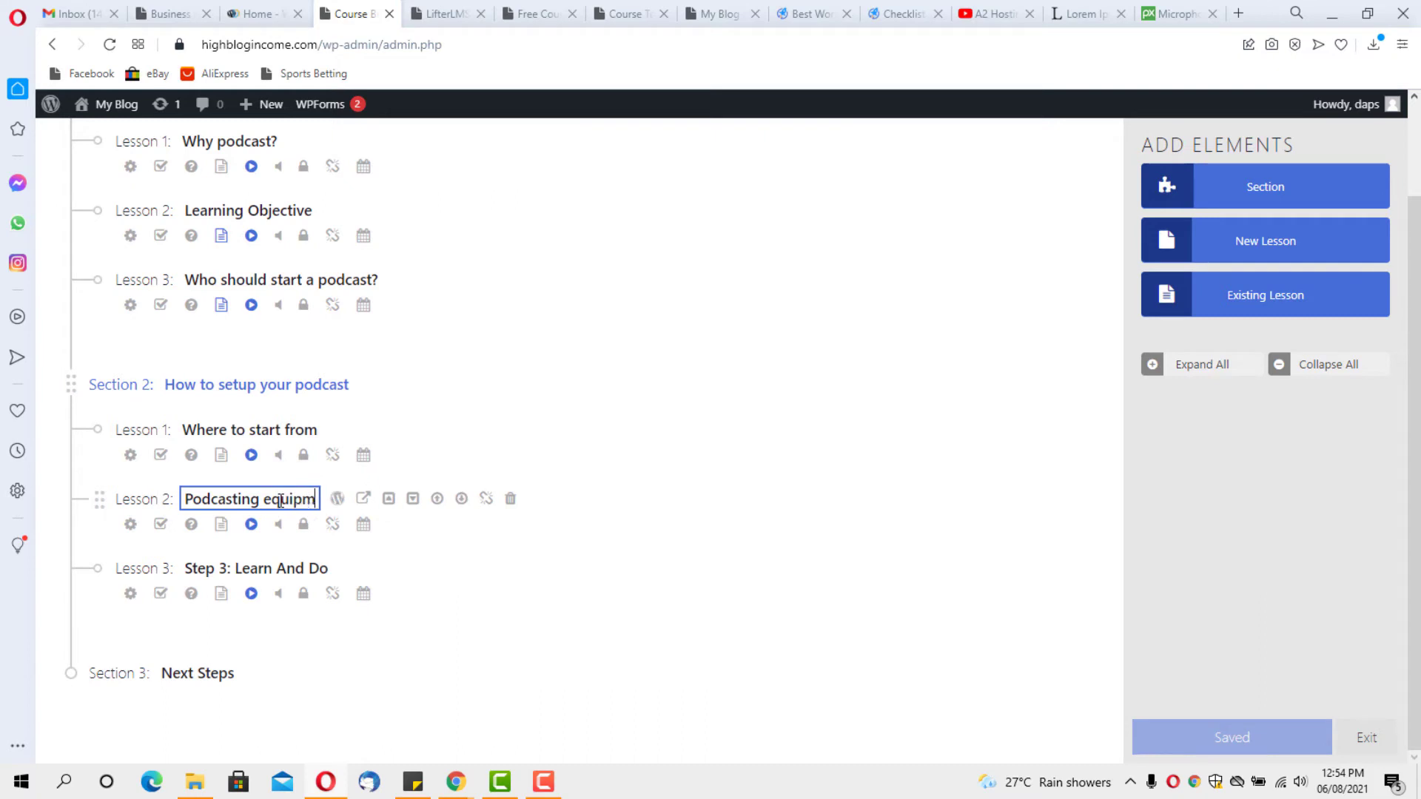
{"action": "type", "text": "ents t"}
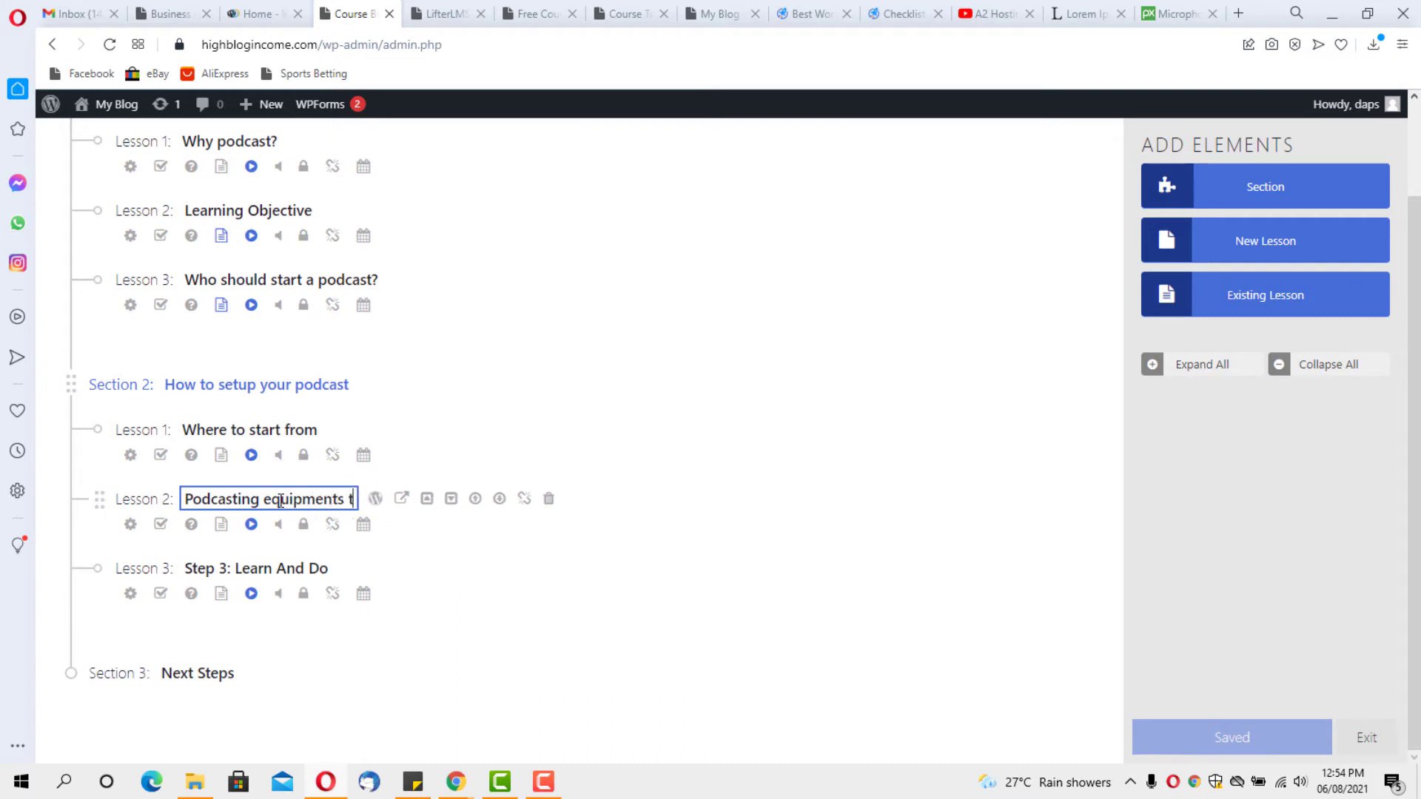
{"action": "type", "text": "hat wont "}
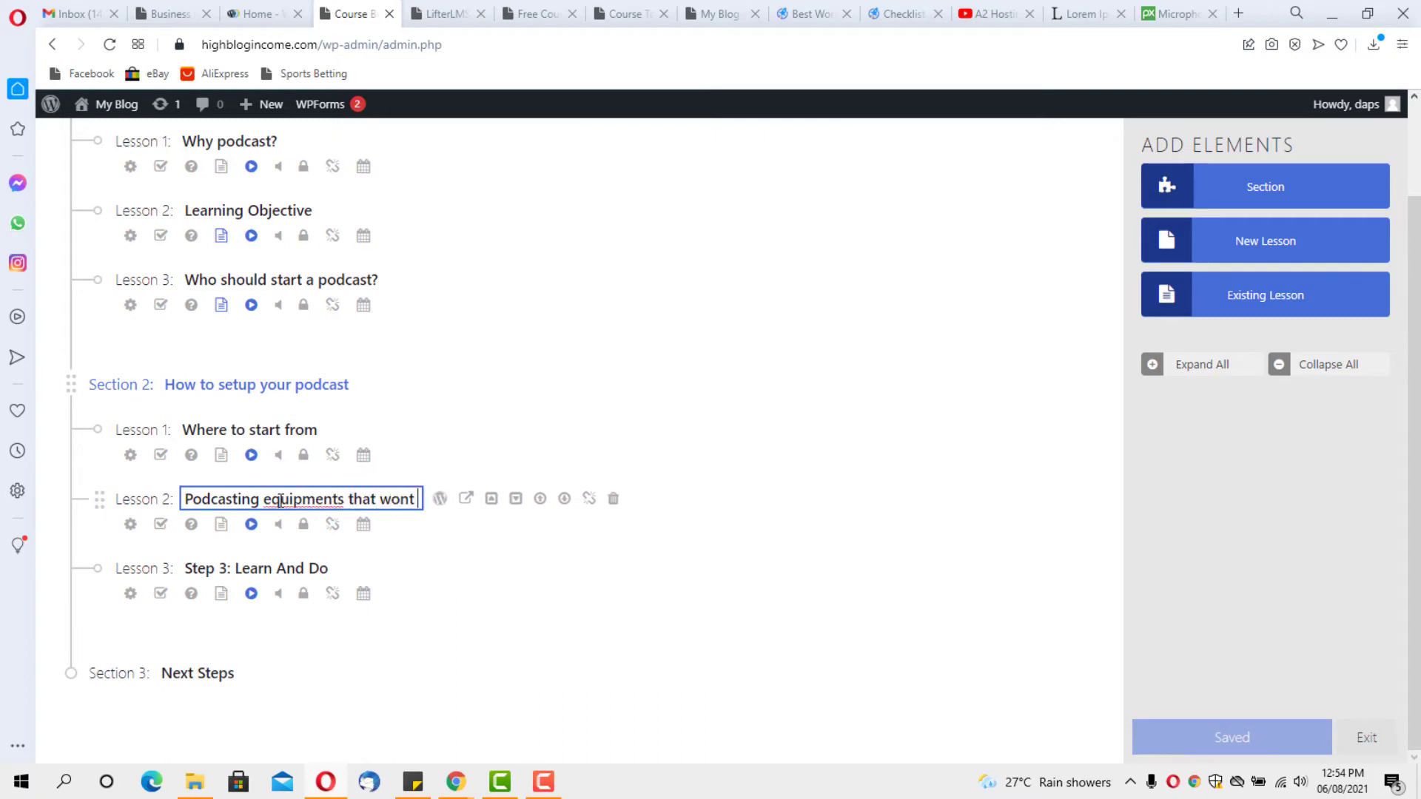
{"action": "type", "text": "break the bank"}
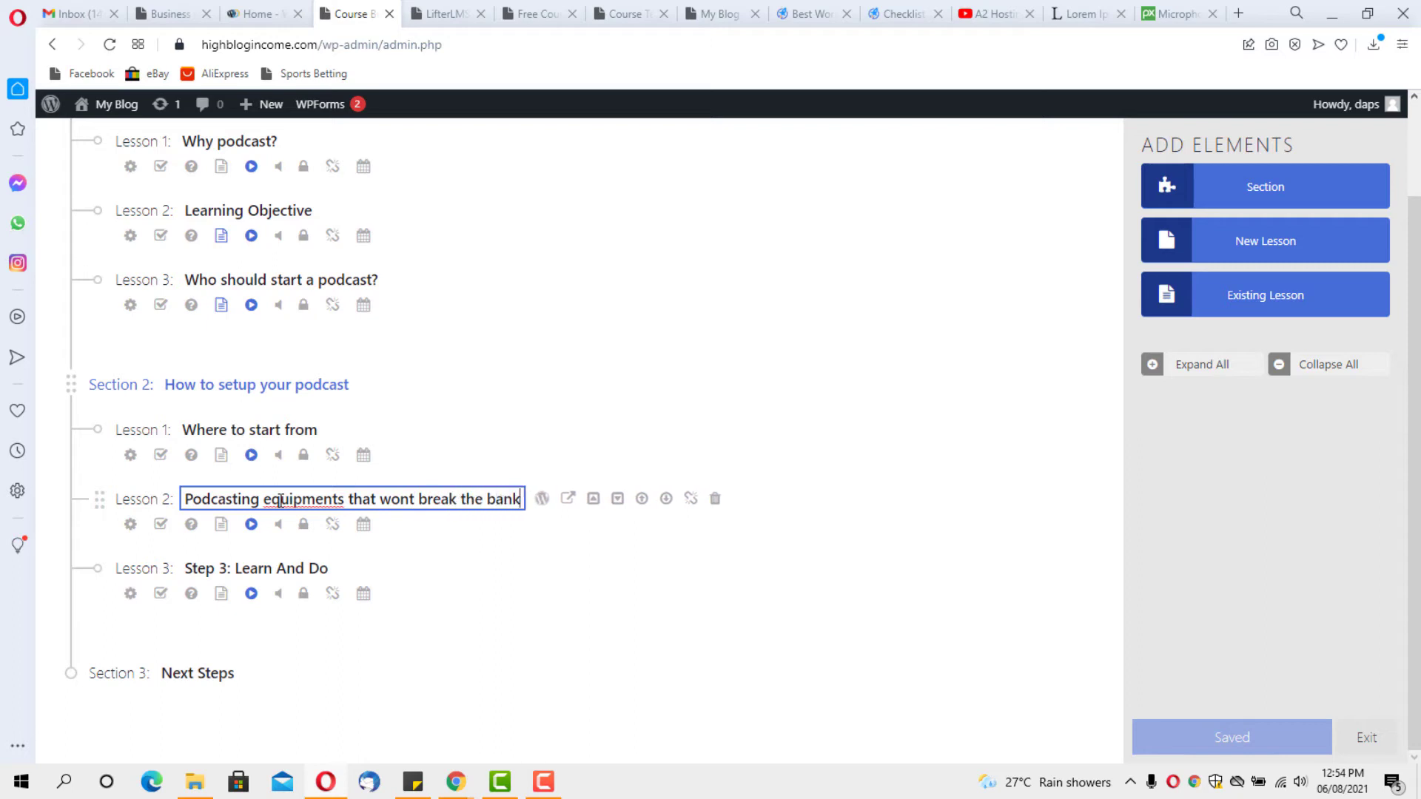
{"action": "left_click", "coordinate": [286, 569]}
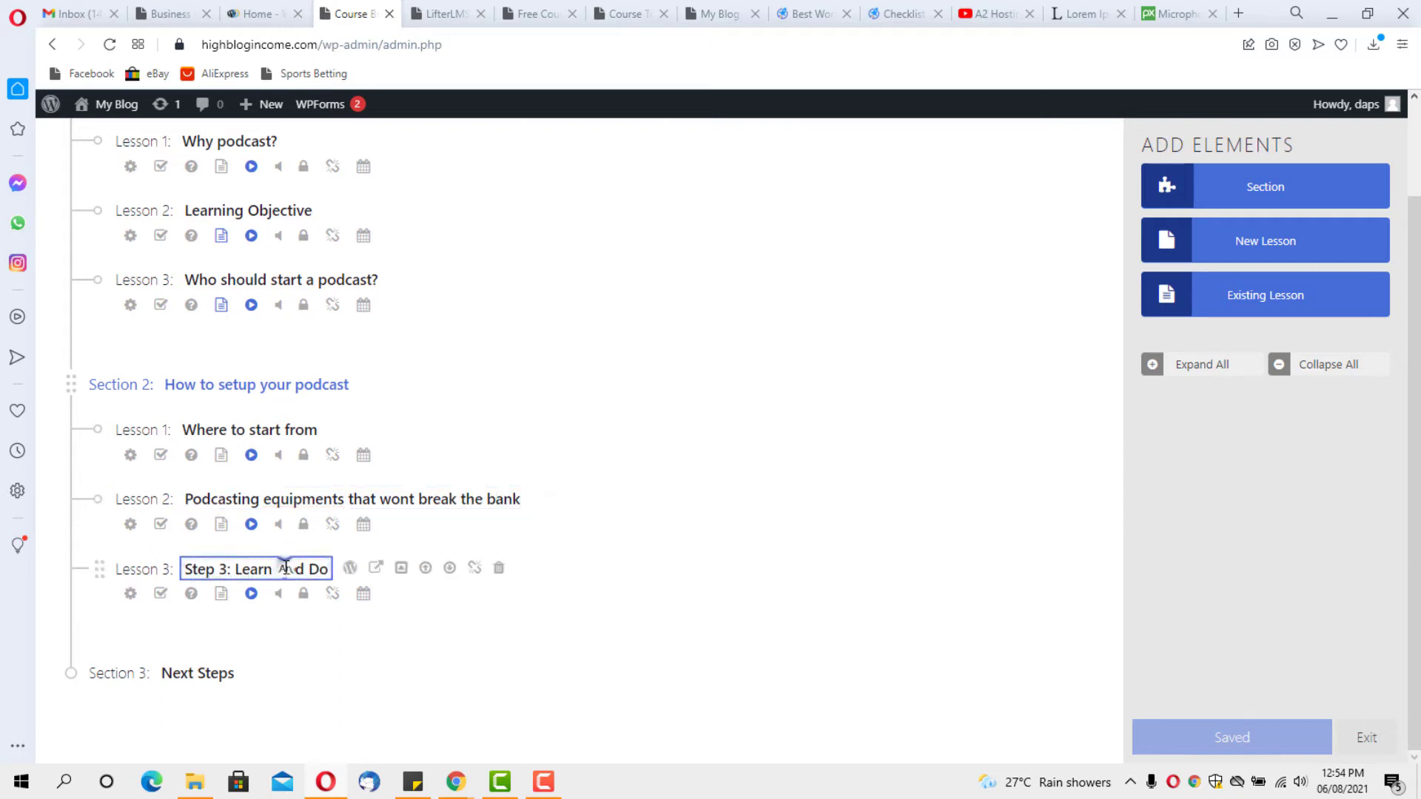
{"action": "left_click_drag", "start_coordinate": [329, 569], "coordinate": [167, 567]}
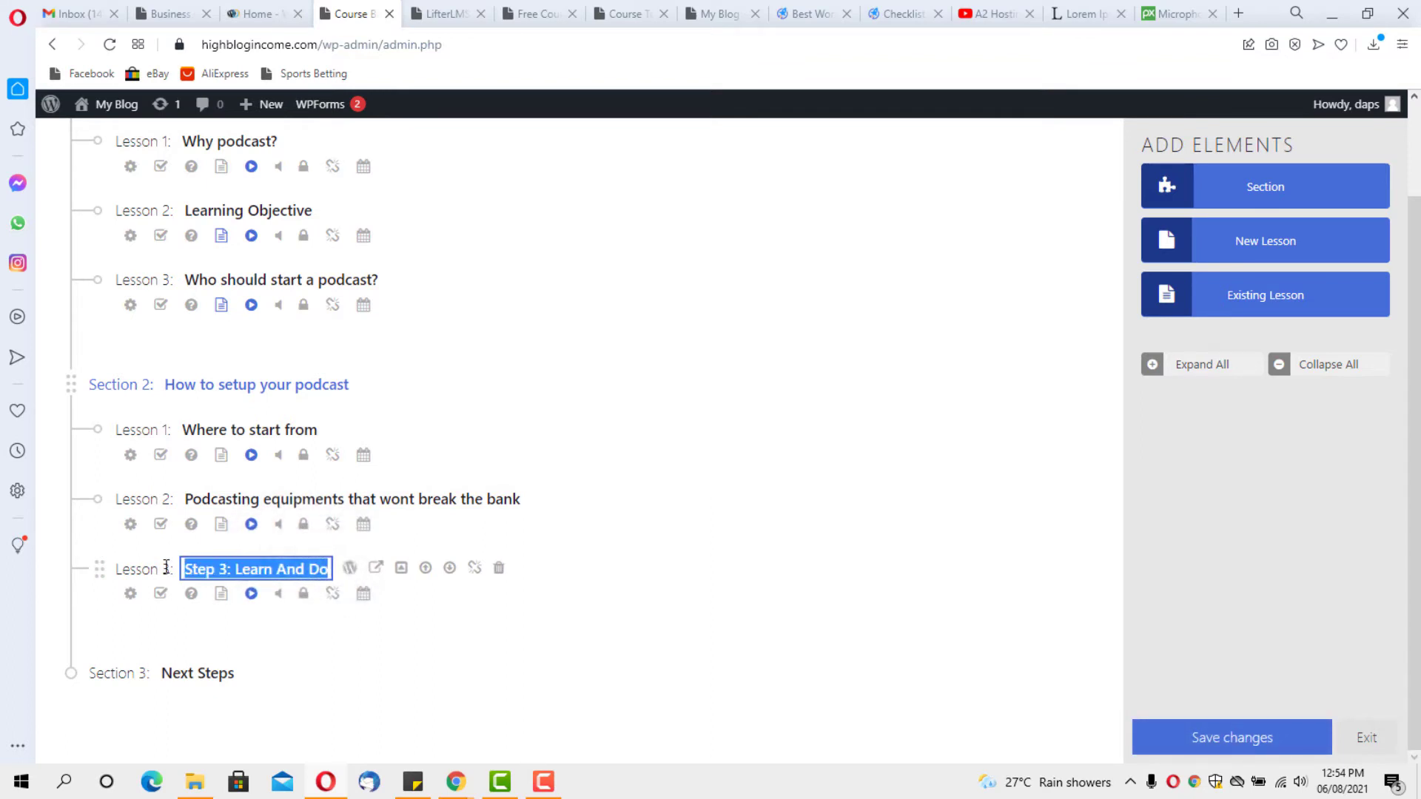
{"action": "type", "text": "How"}
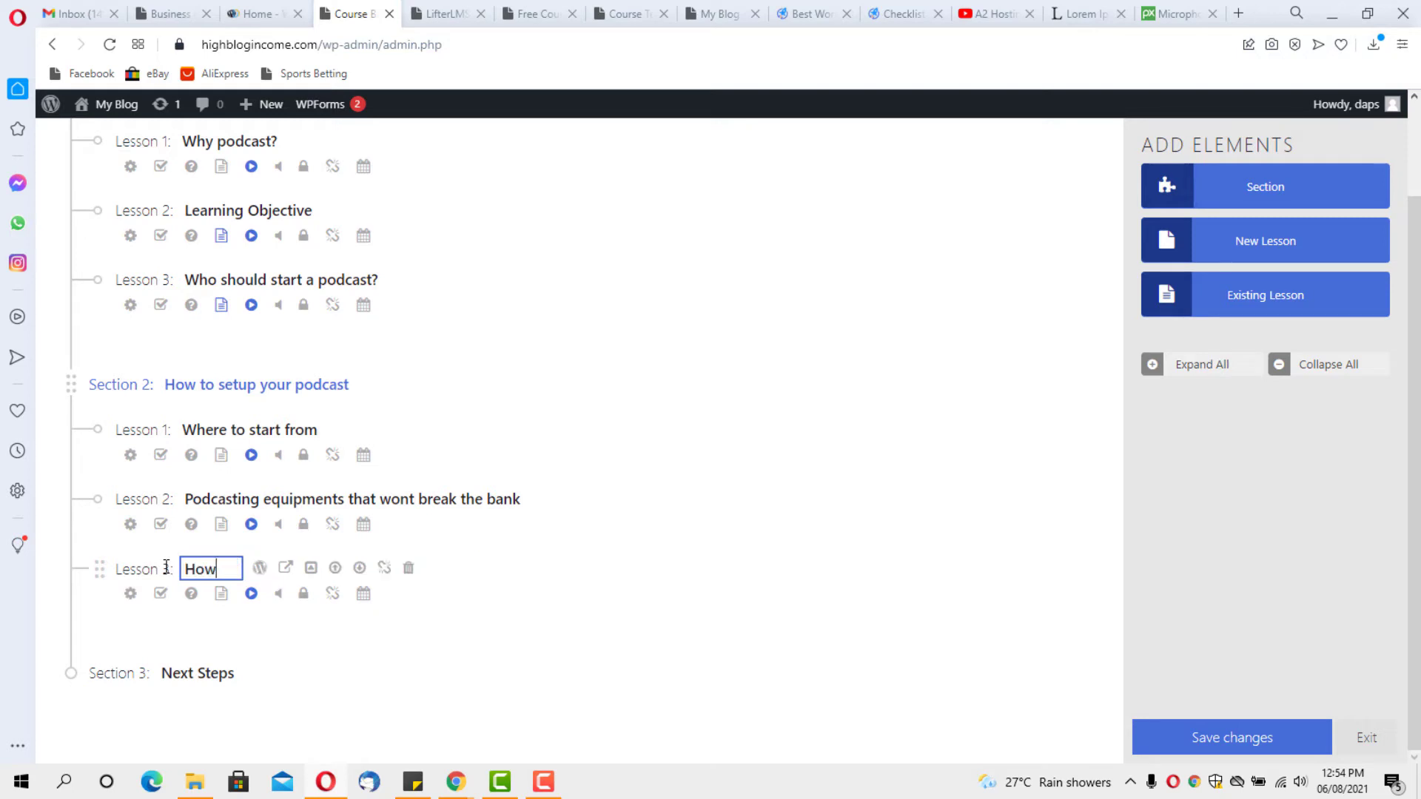
{"action": "type", "text": " to engag"}
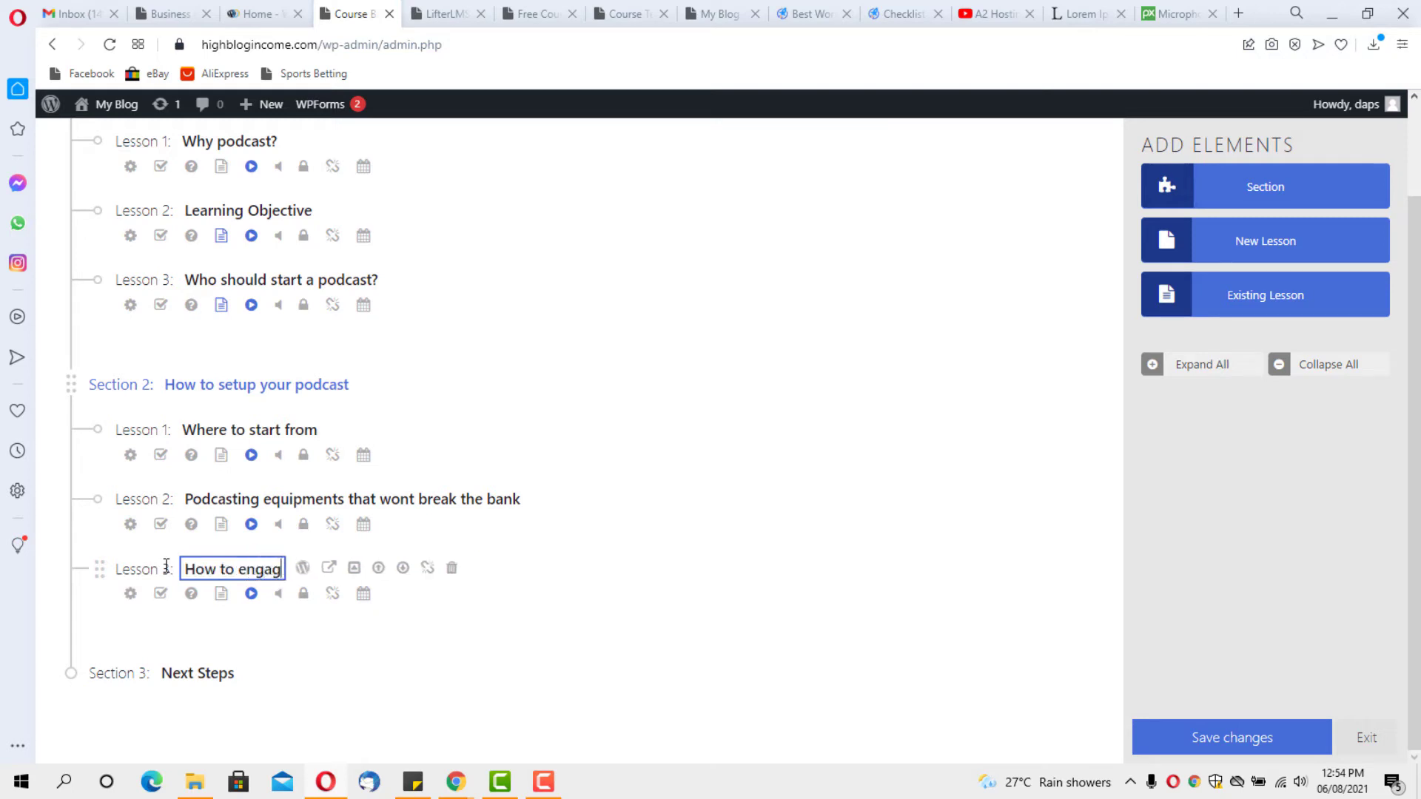
{"action": "type", "text": "e your aud"}
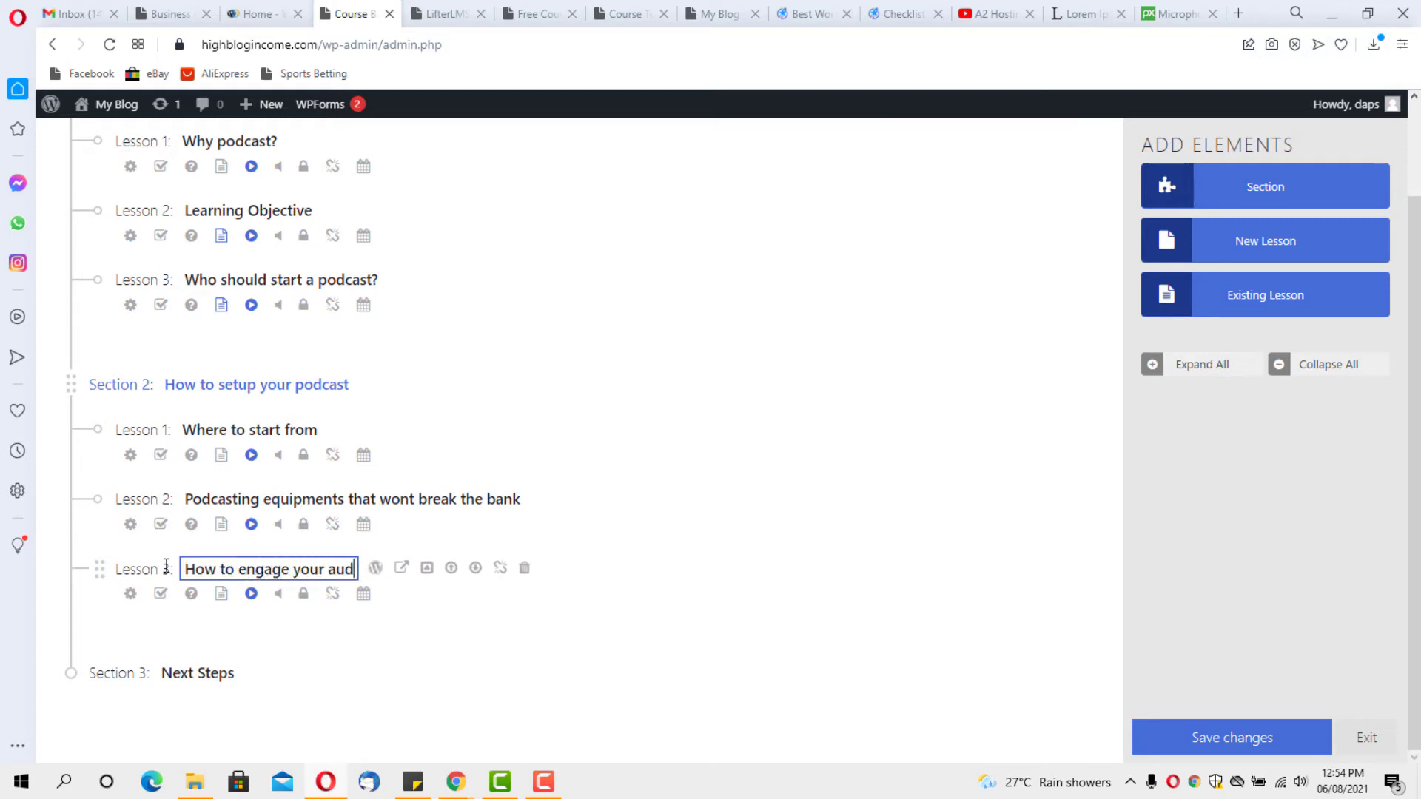
{"action": "type", "text": "ience"}
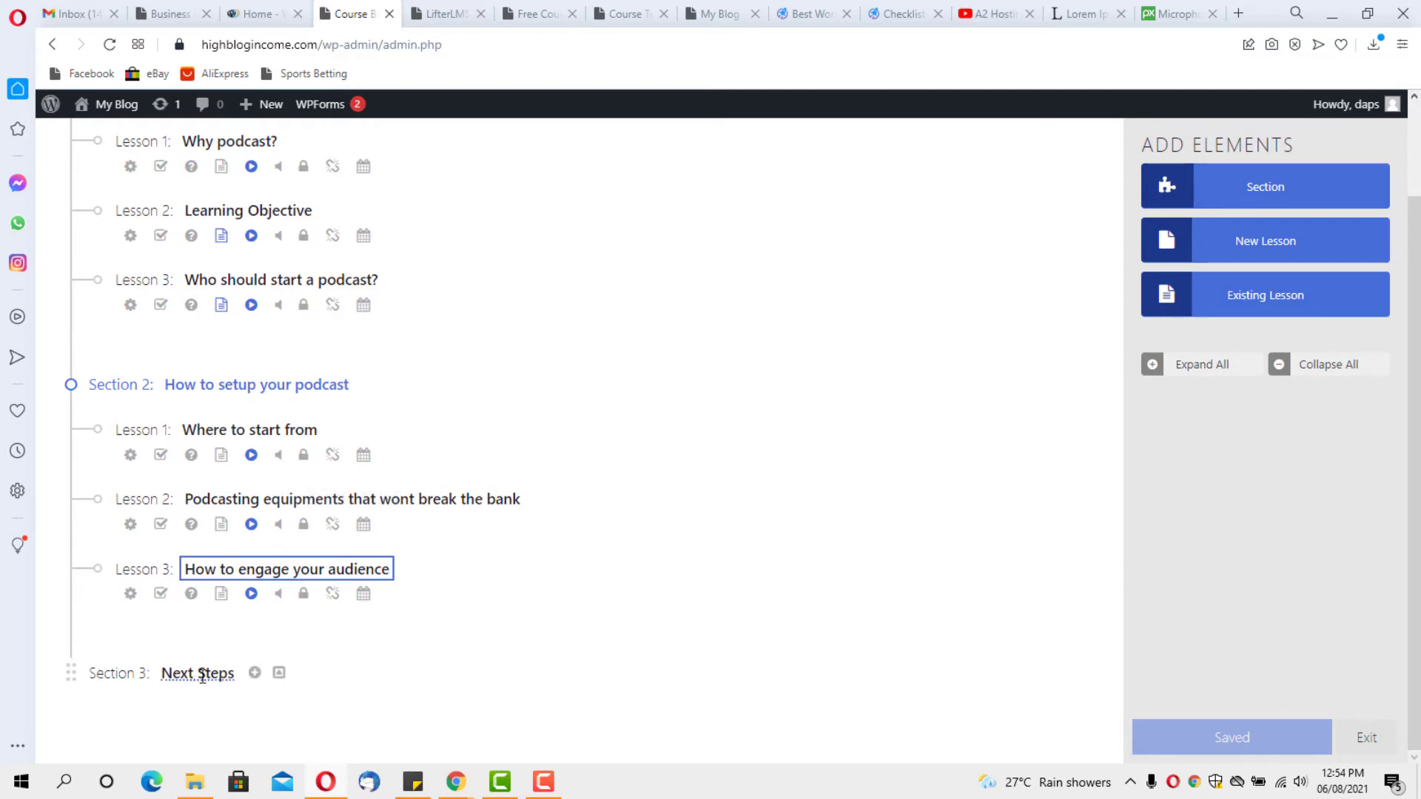
Rename Section 3 from 'Next Steps' to 'Podcast monetization'
{"action": "left_click", "coordinate": [255, 674]}
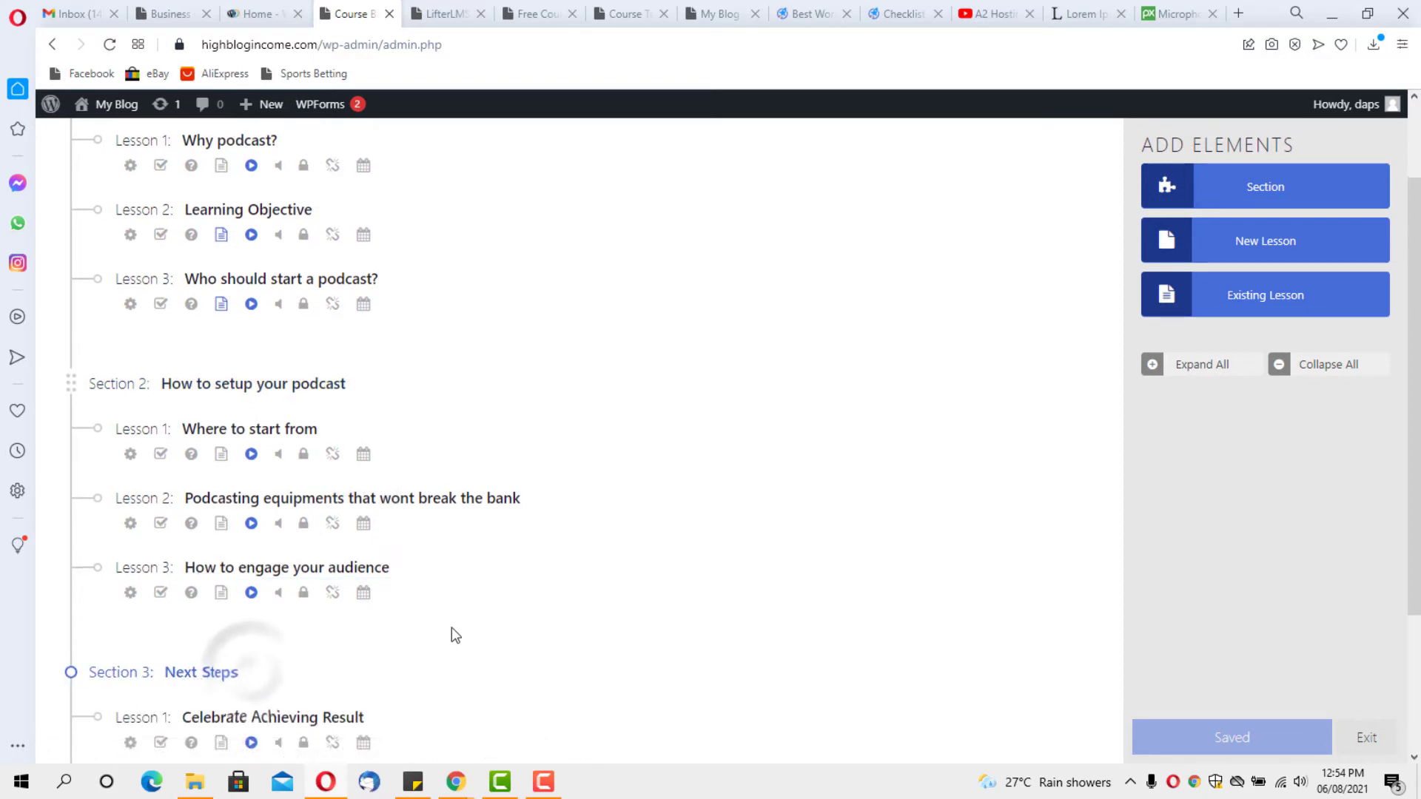
{"action": "scroll", "coordinate": [451, 627], "scroll_direction": "down", "scroll_amount": 3}
{"action": "left_click", "coordinate": [229, 463]}
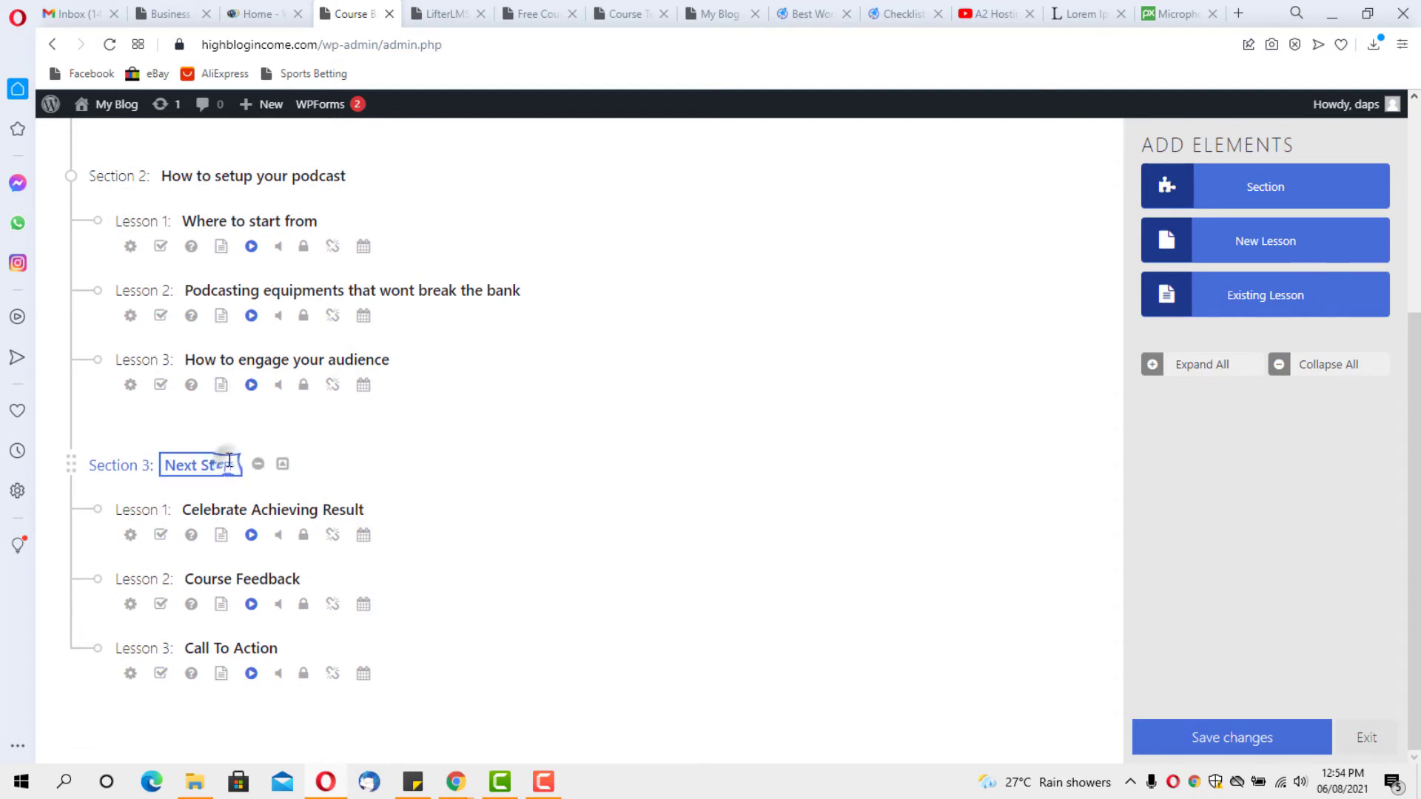
{"action": "left_click_drag", "start_coordinate": [237, 465], "coordinate": [152, 467]}
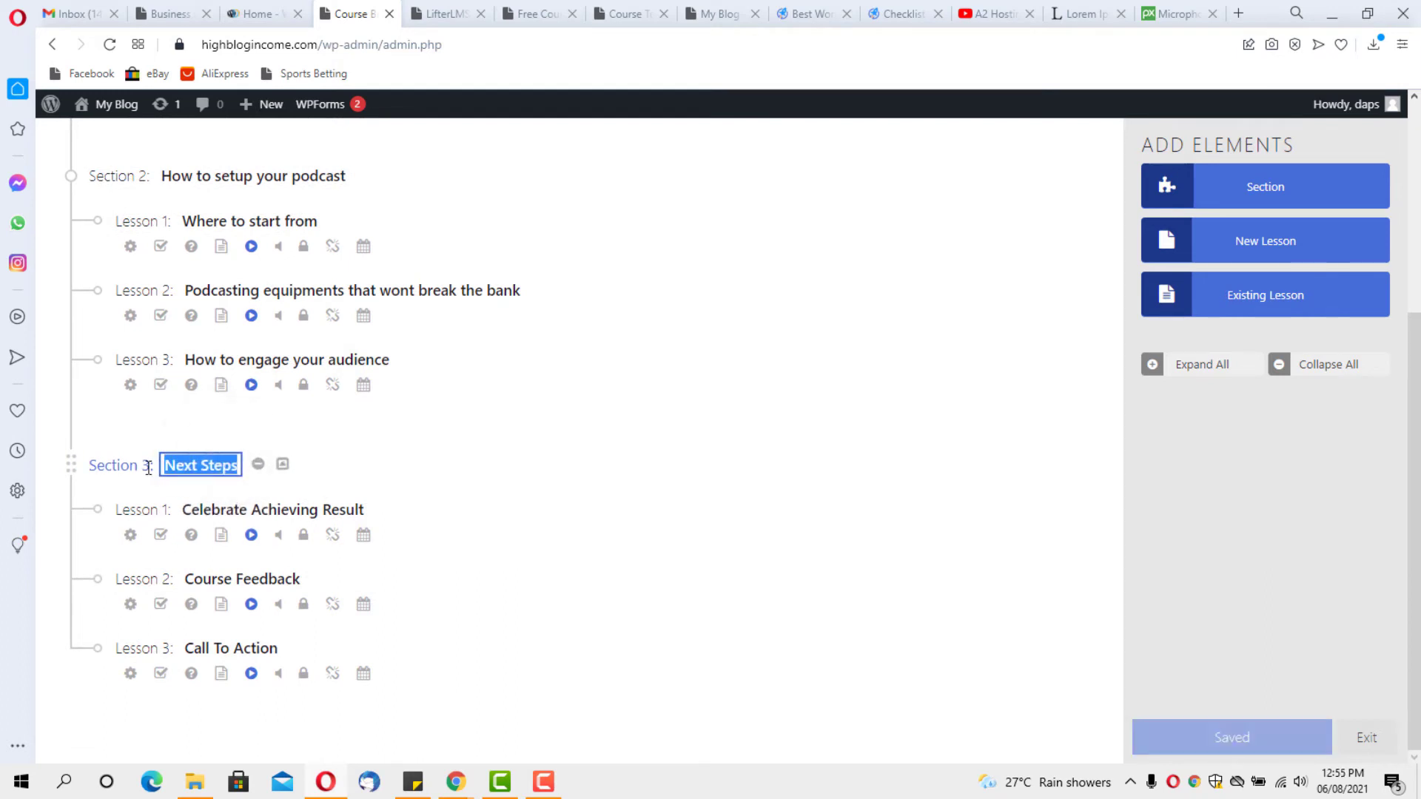
{"action": "type", "text": "Podcas"}
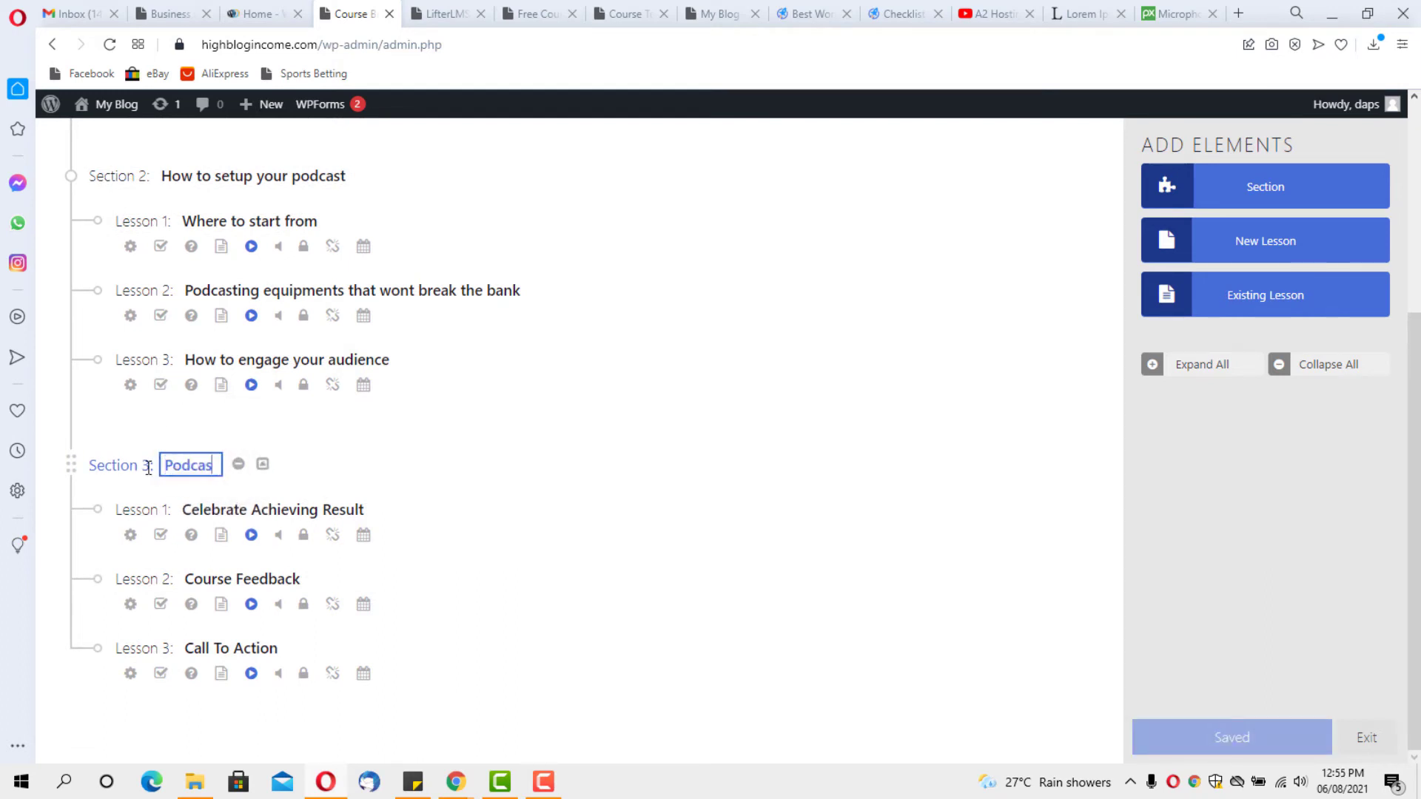
{"action": "type", "text": "t M"}
{"action": "type", "text": "monetization"}
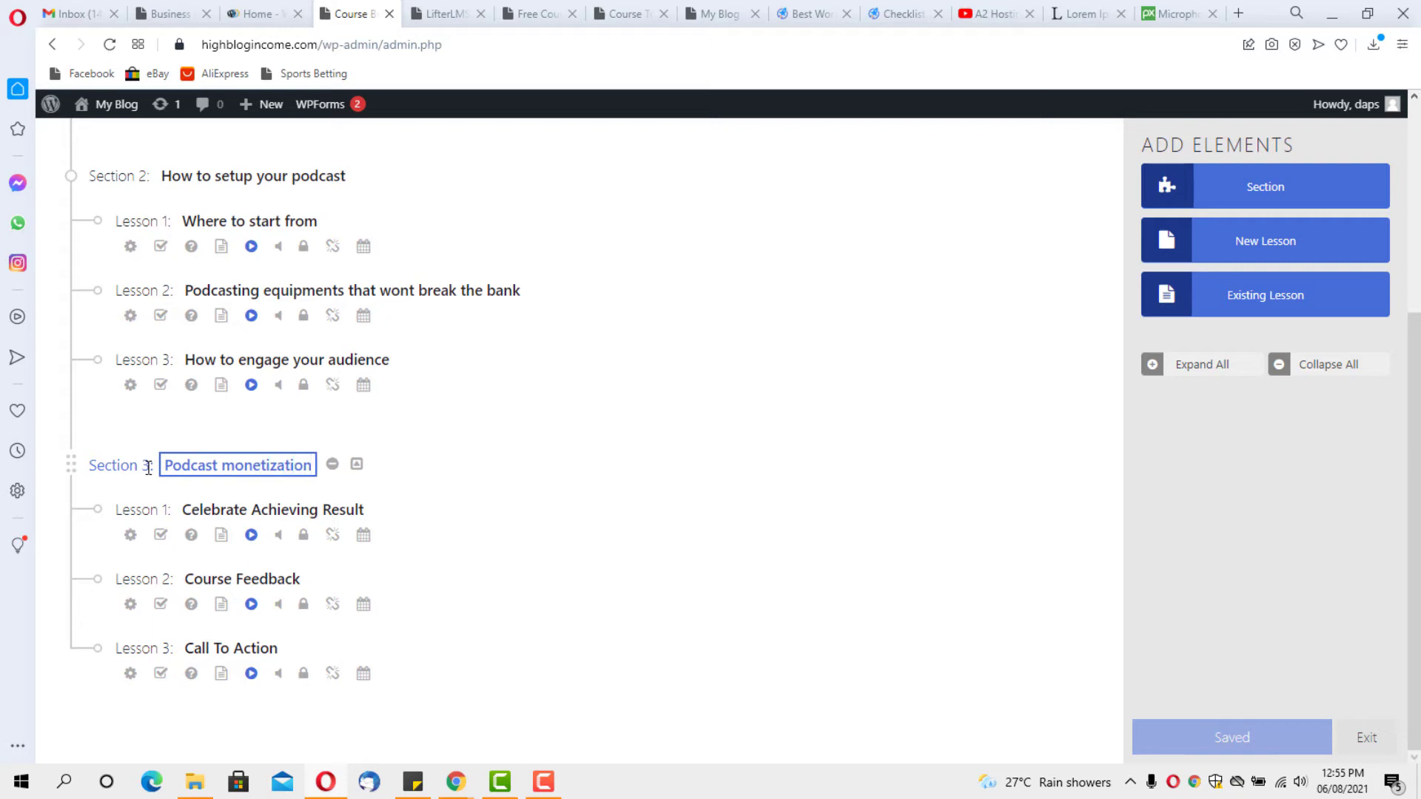
{"action": "left_click", "coordinate": [257, 509]}
Retitle Section 3 lessons 1 and 2 'How to get sponsored Ads' and 'How to setup your podcast website and monetize it'
{"action": "left_click", "coordinate": [257, 509]}
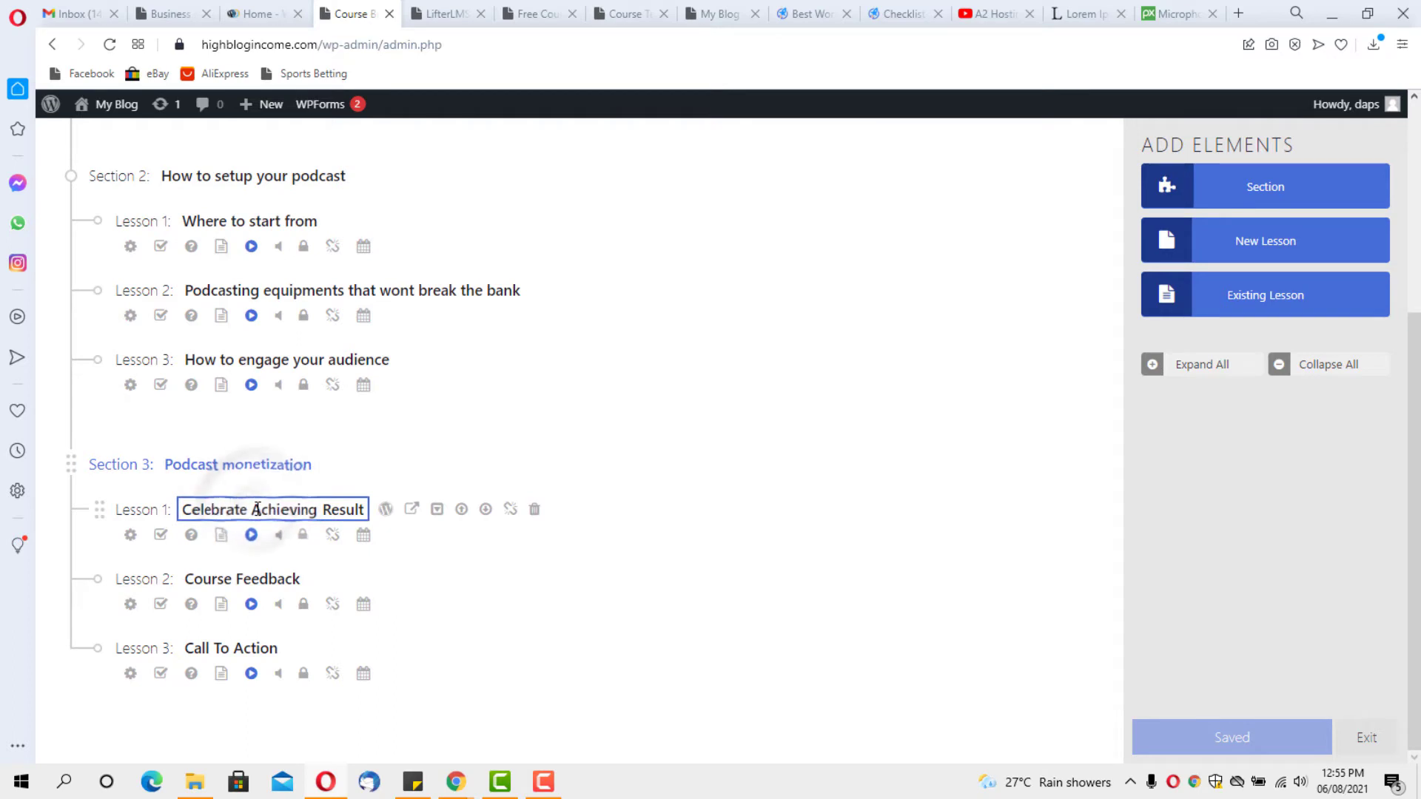
{"action": "triple_click", "coordinate": [257, 509]}
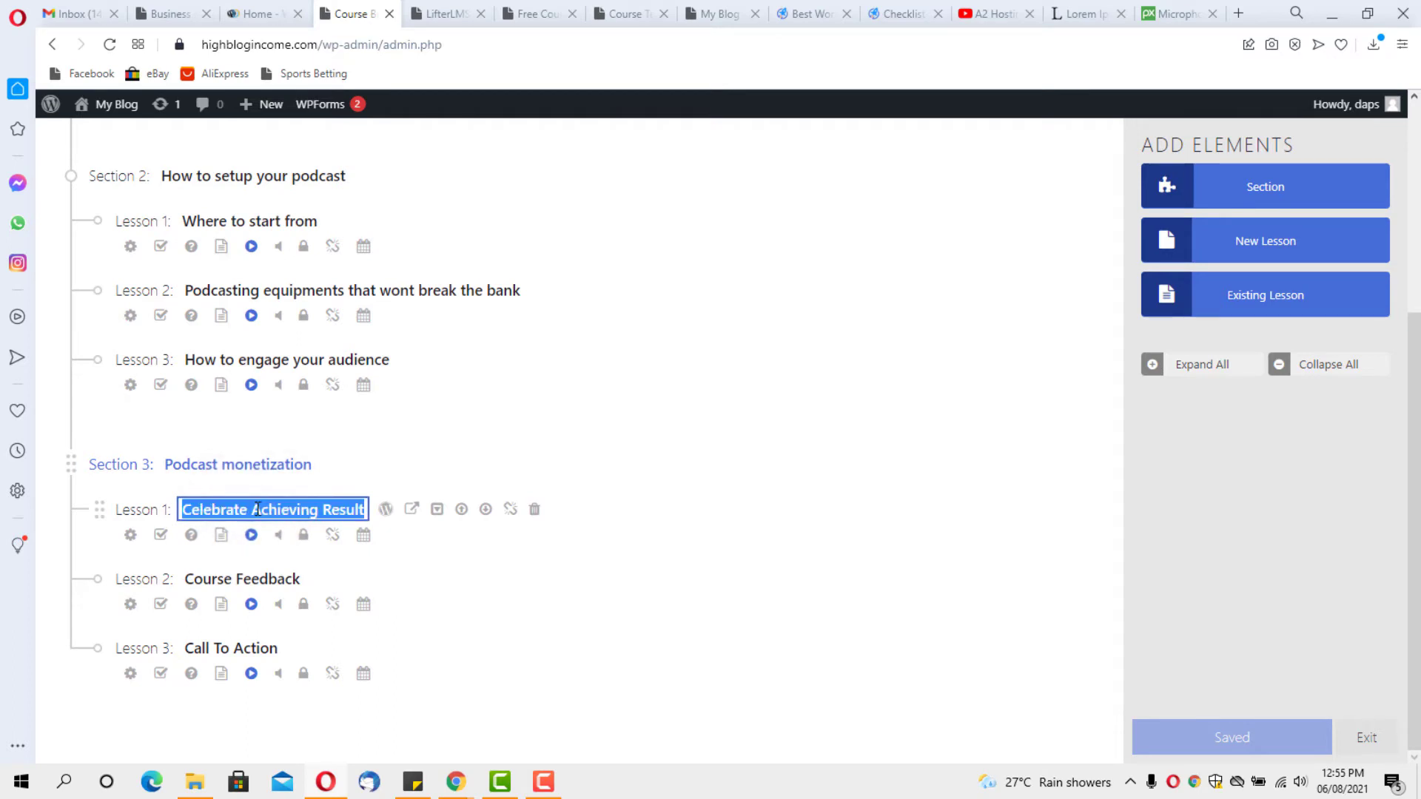
{"action": "type", "text": "How to"}
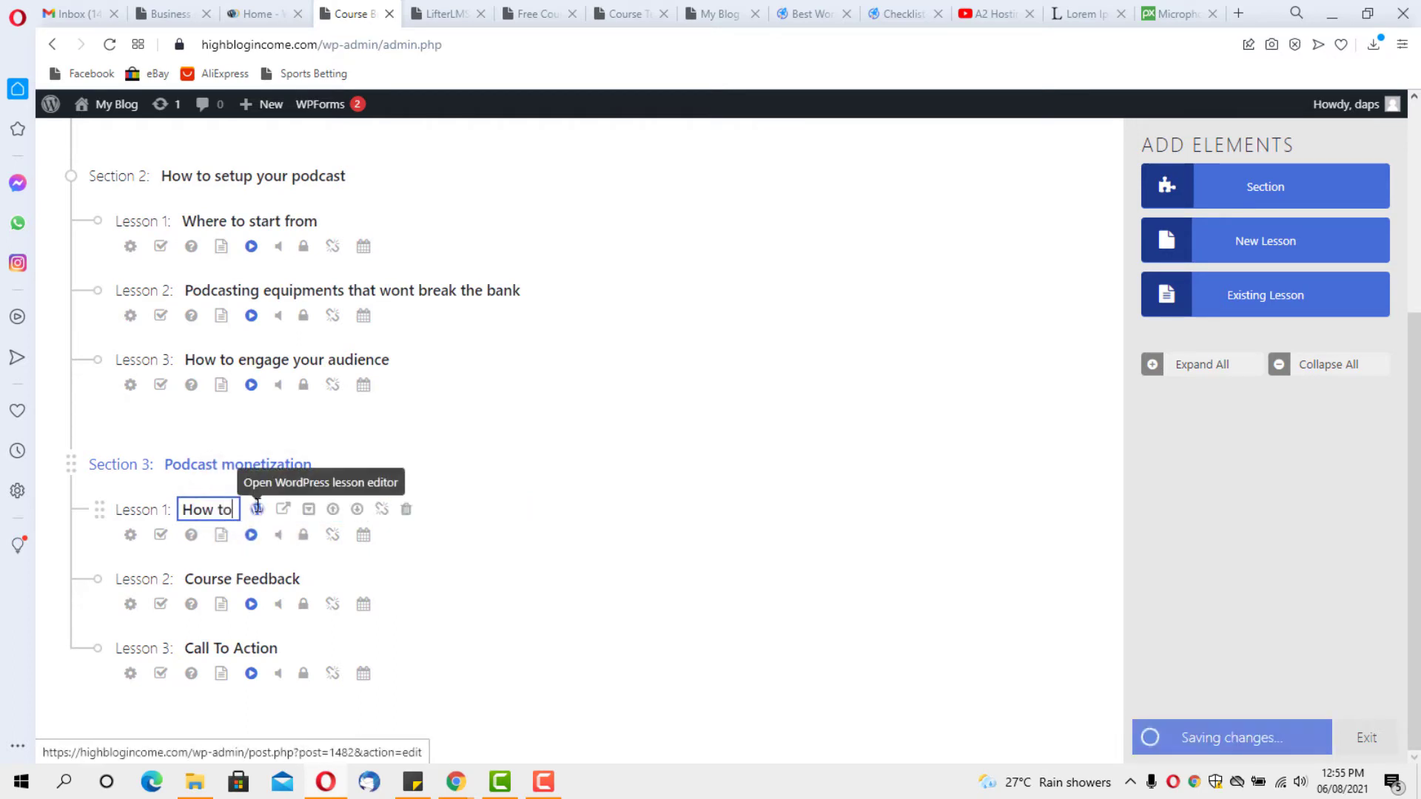
{"action": "type", "text": " get s"}
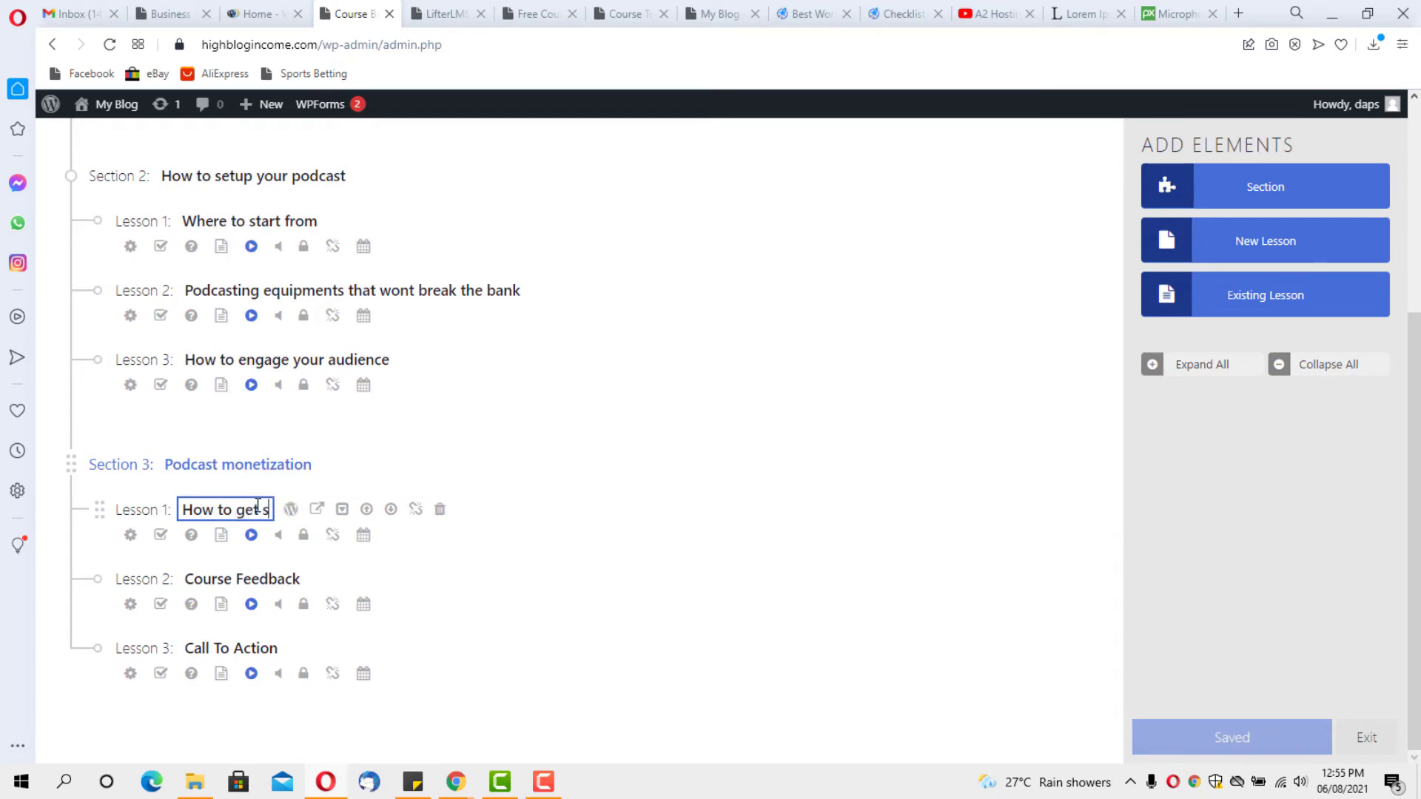
{"action": "type", "text": "pons"}
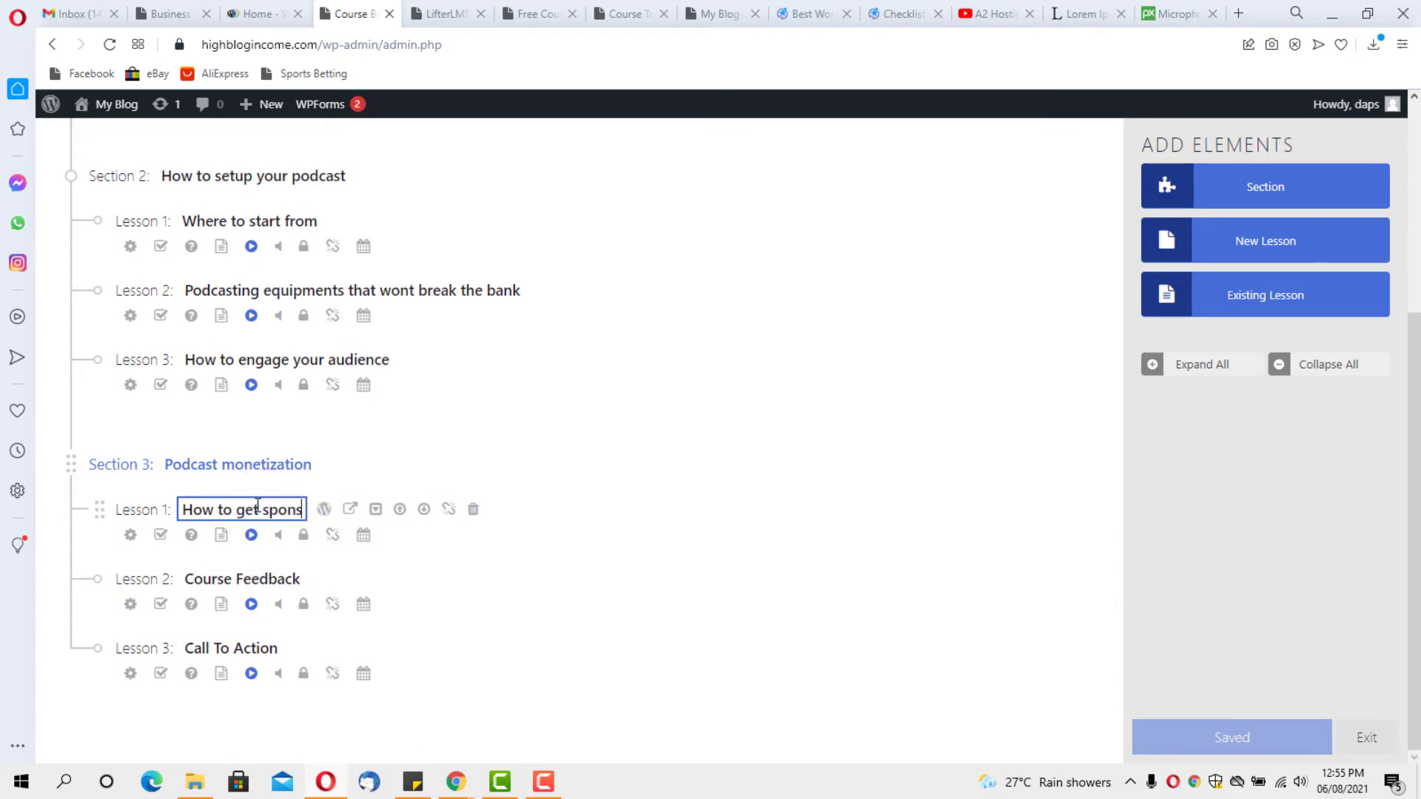
{"action": "type", "text": "ored A"}
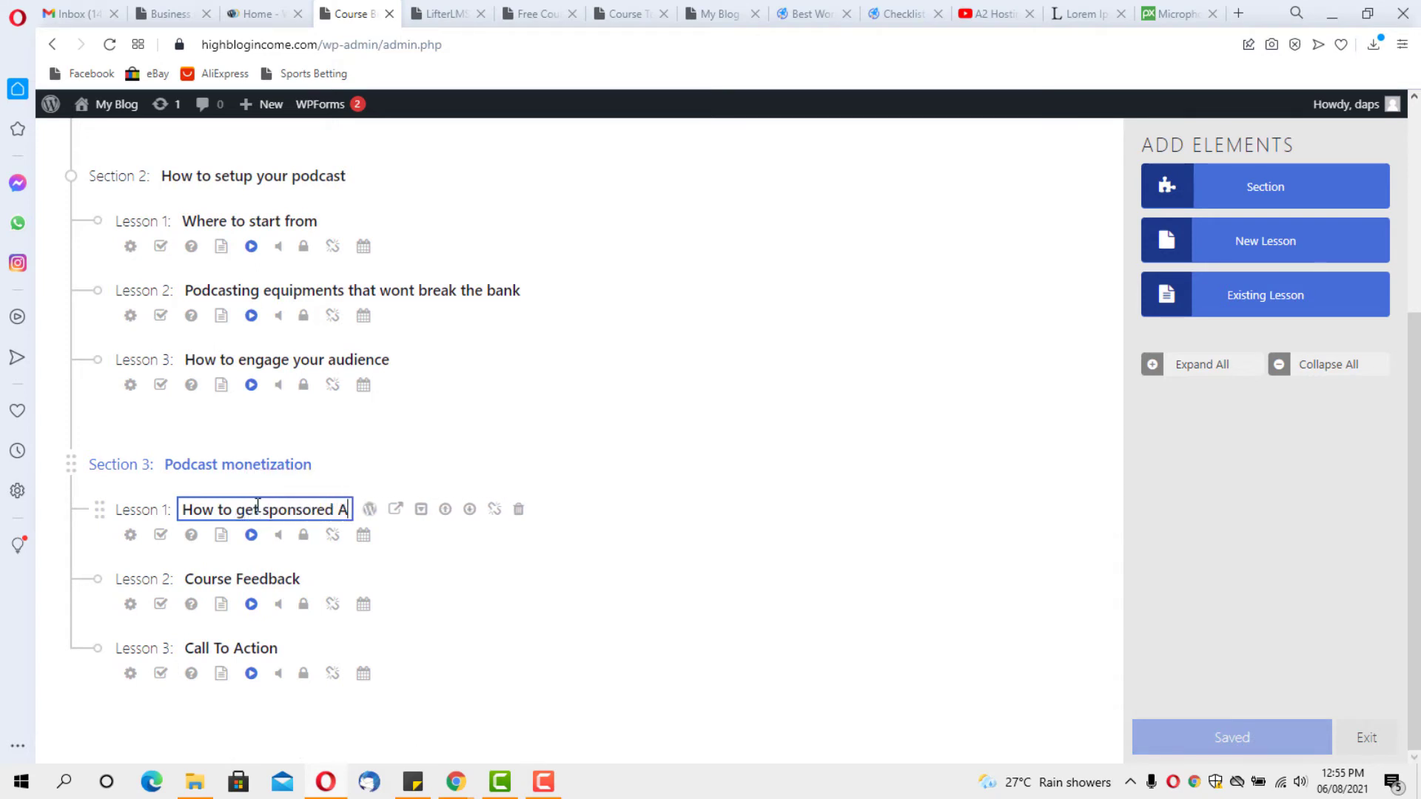
{"action": "type", "text": "ds"}
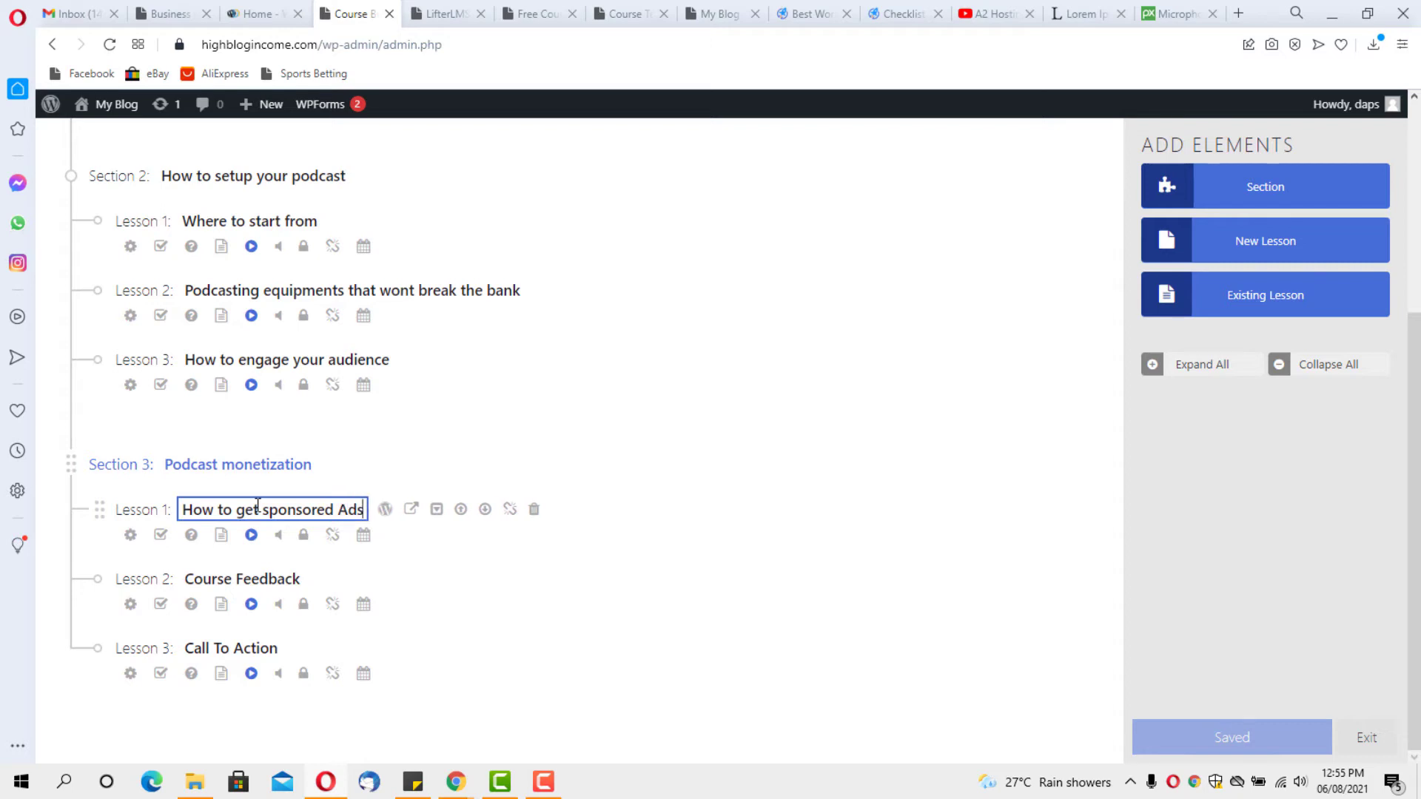
{"action": "left_click", "coordinate": [268, 579]}
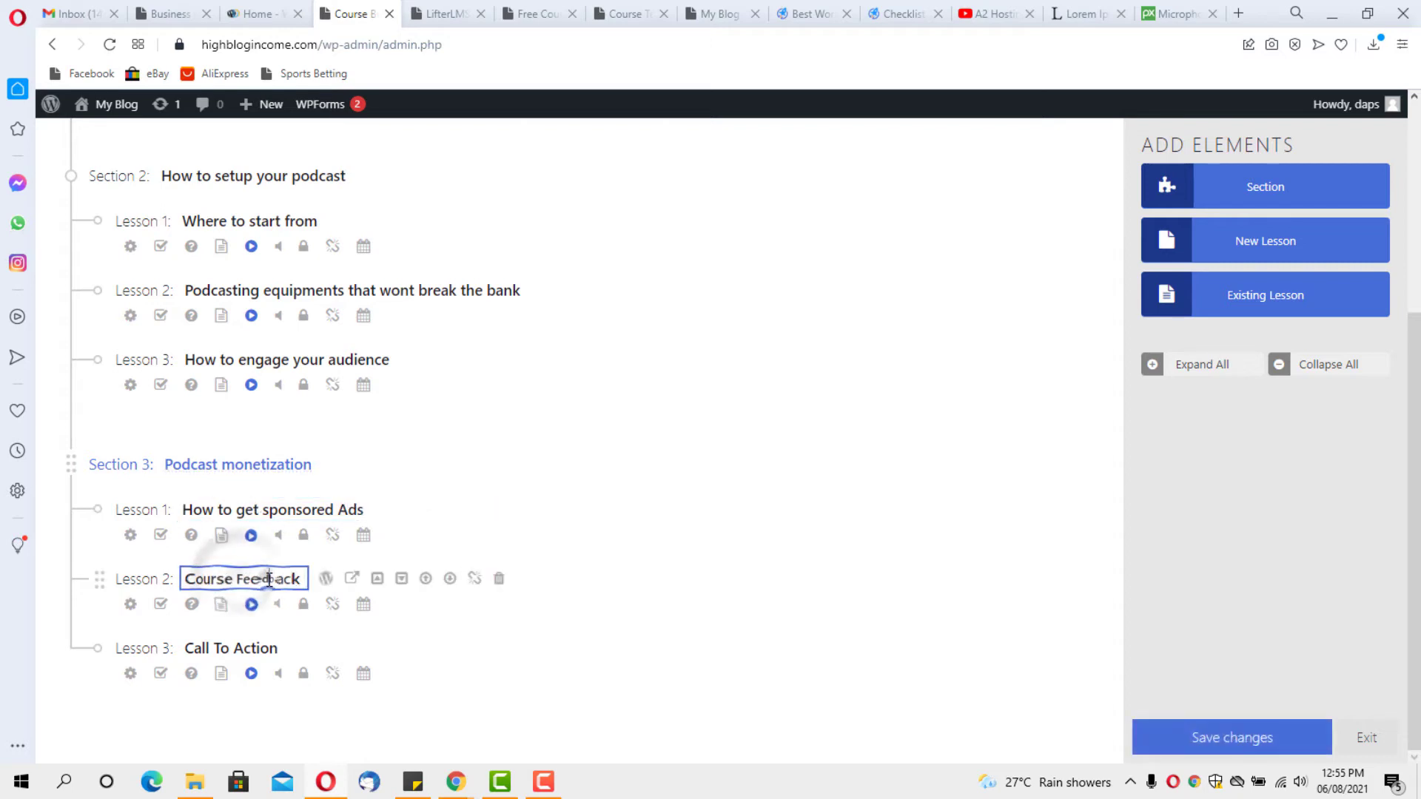
{"action": "key", "text": "ctrl+a"}
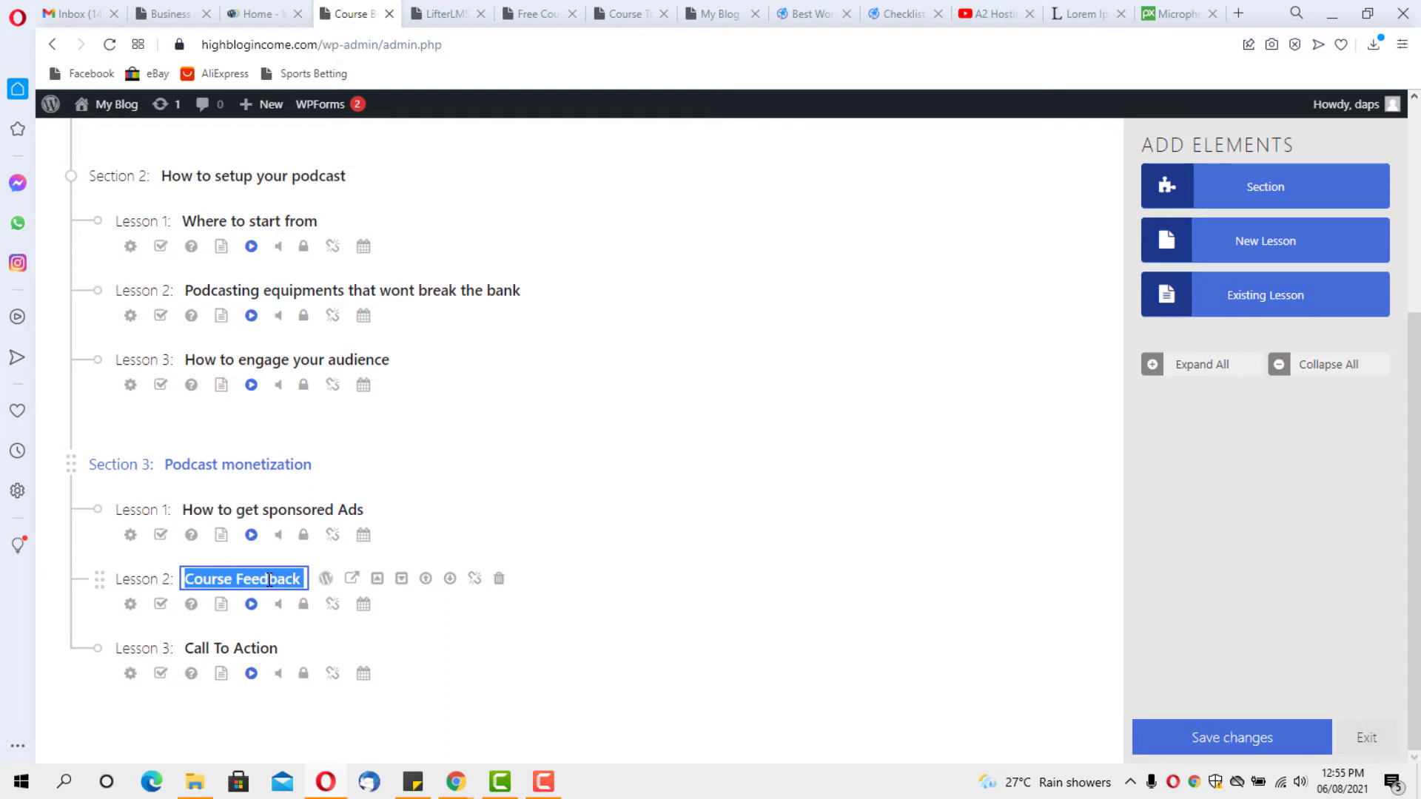
{"action": "type", "text": "How to se"}
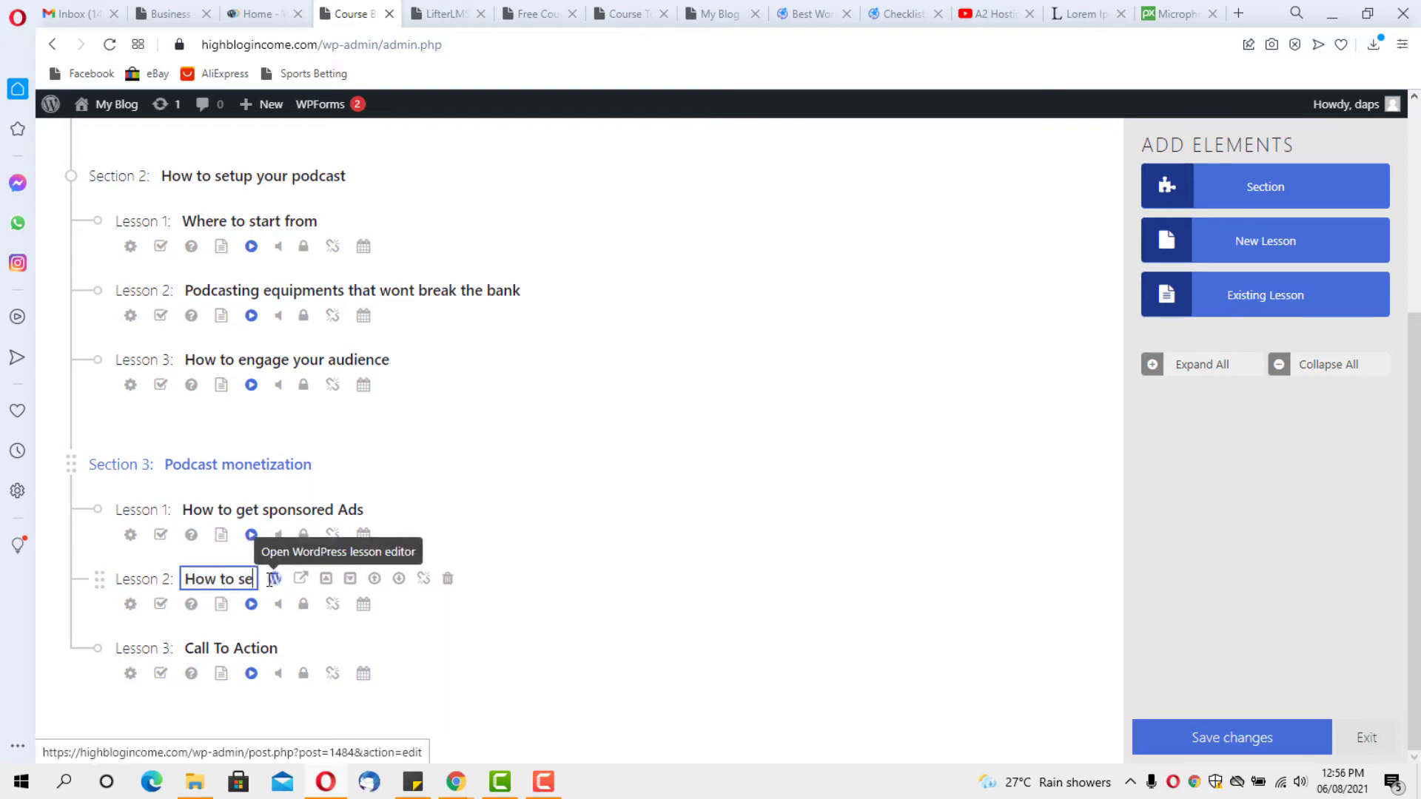
{"action": "type", "text": "tup"}
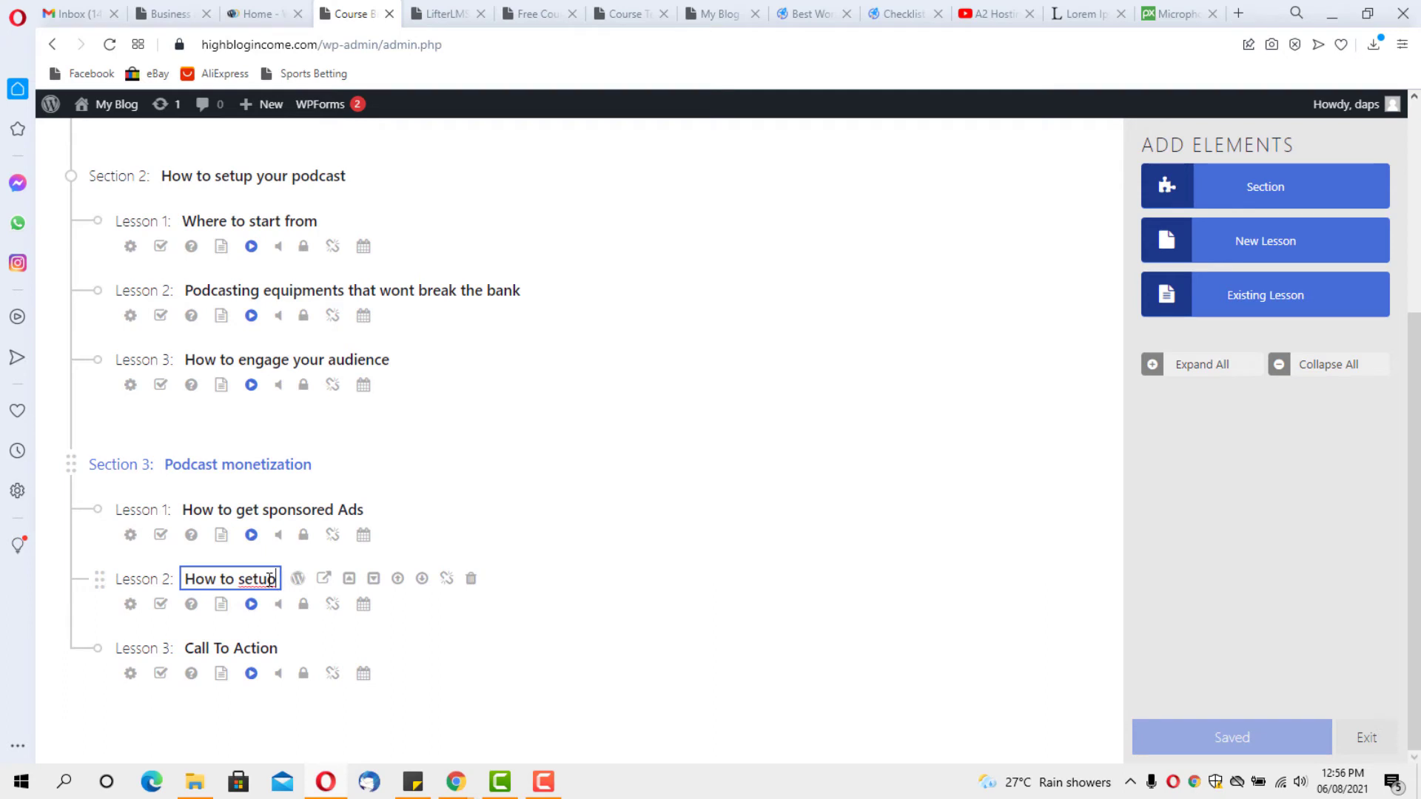
{"action": "key", "text": "BackSpace"}
{"action": "type", "text": "p yp"}
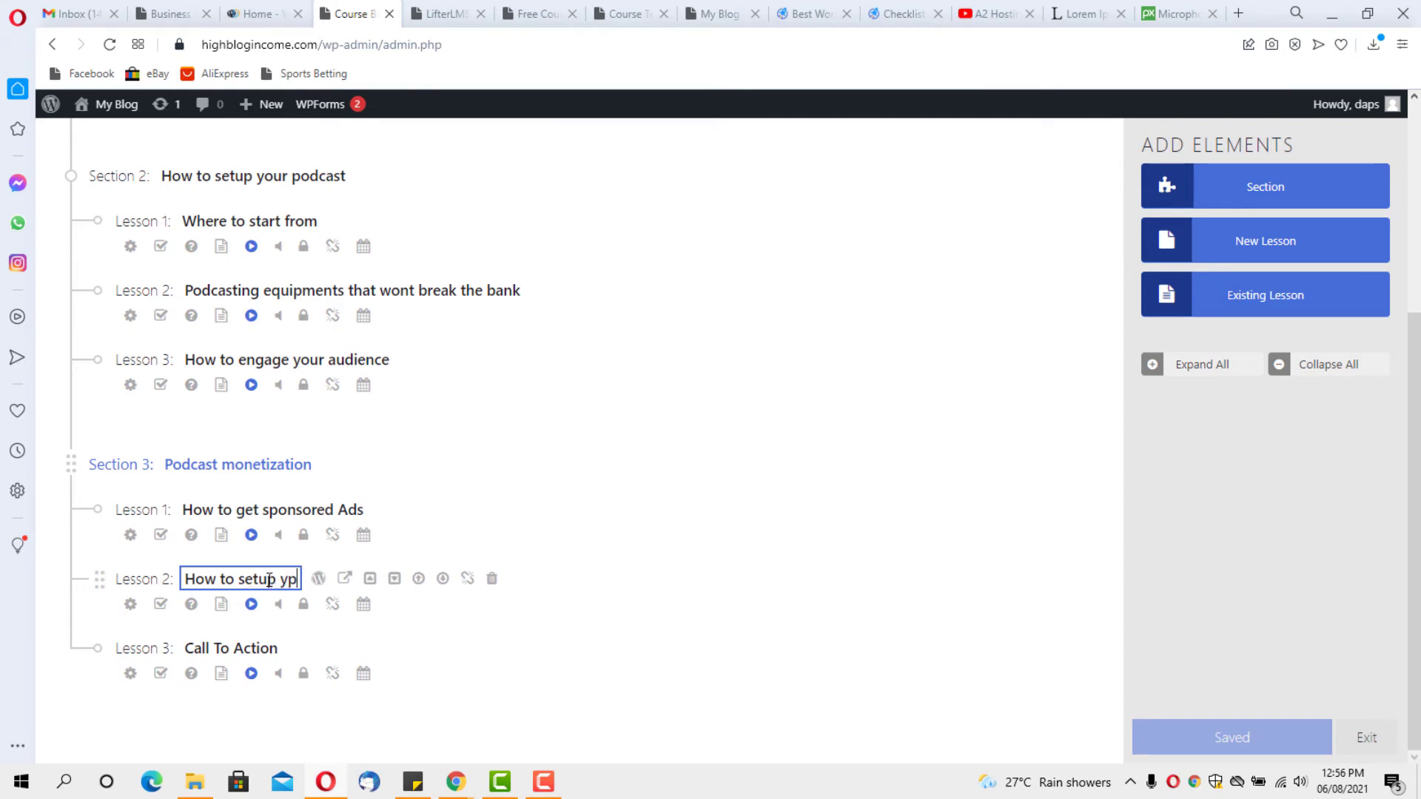
{"action": "type", "text": "ur od"}
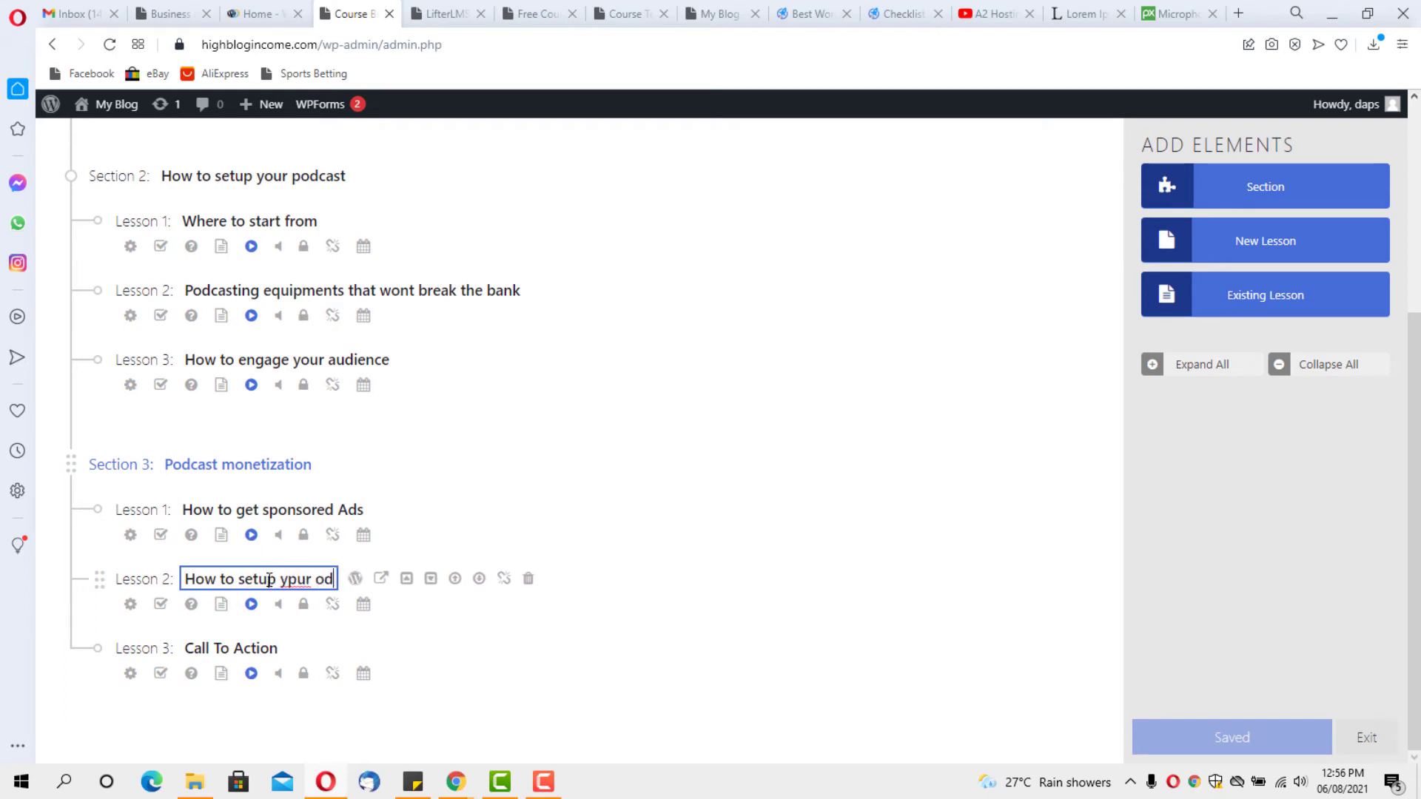
{"action": "key", "text": "BackSpace"}
{"action": "key", "text": "BackSpace"}
{"action": "key", "text": "BackSpace"}
{"action": "key", "text": "BackSpace"}
{"action": "key", "text": "BackSpace"}
{"action": "key", "text": "BackSpace"}
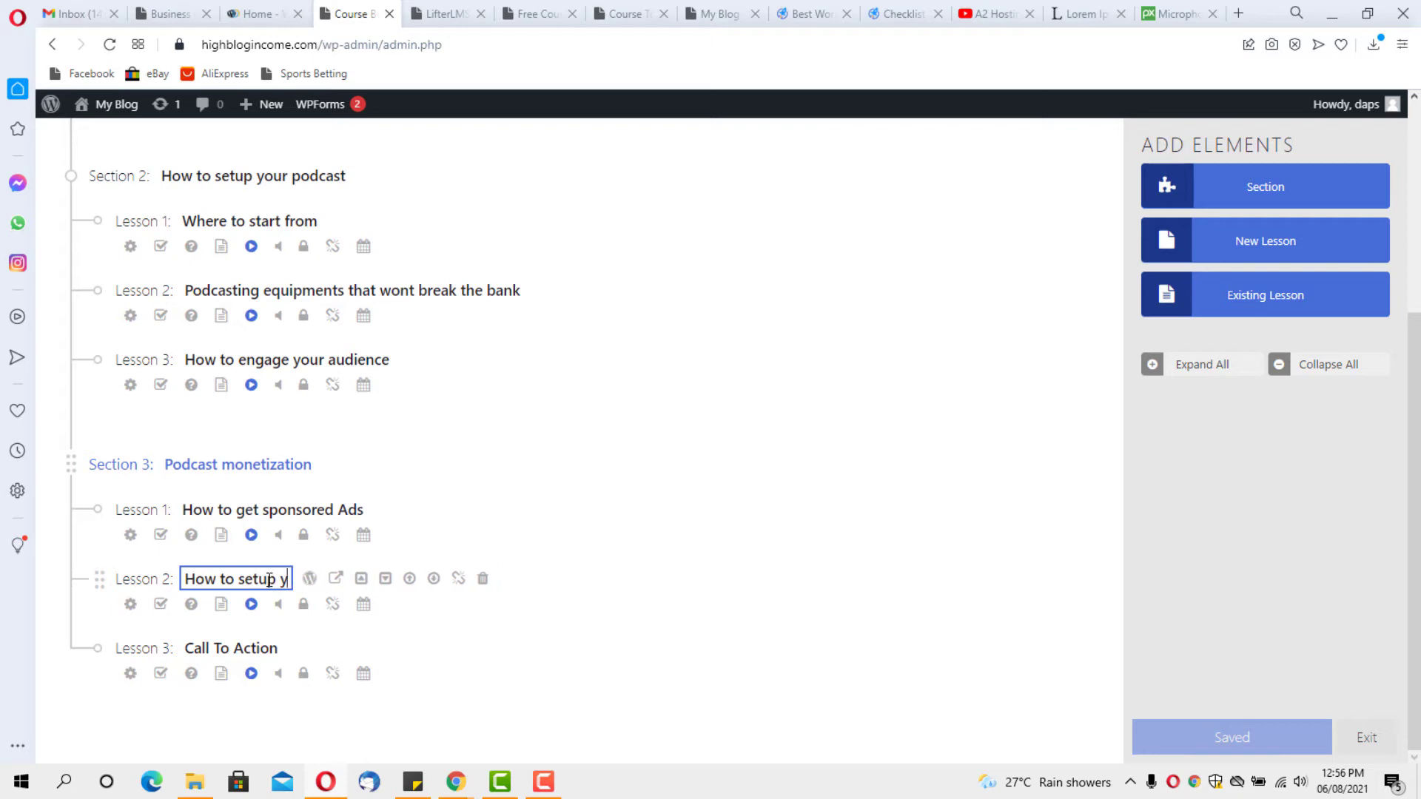
{"action": "type", "text": "our po"}
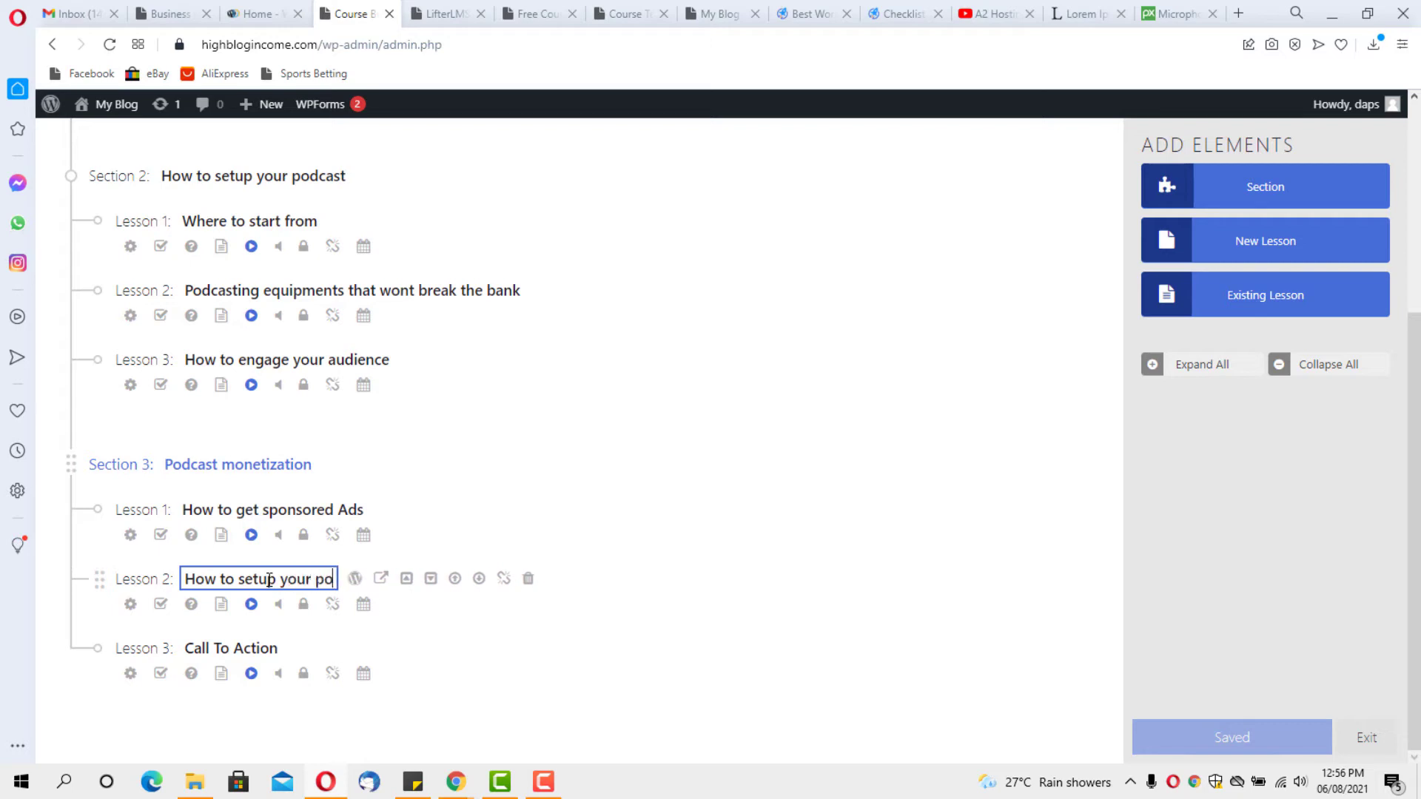
{"action": "type", "text": "dcast"}
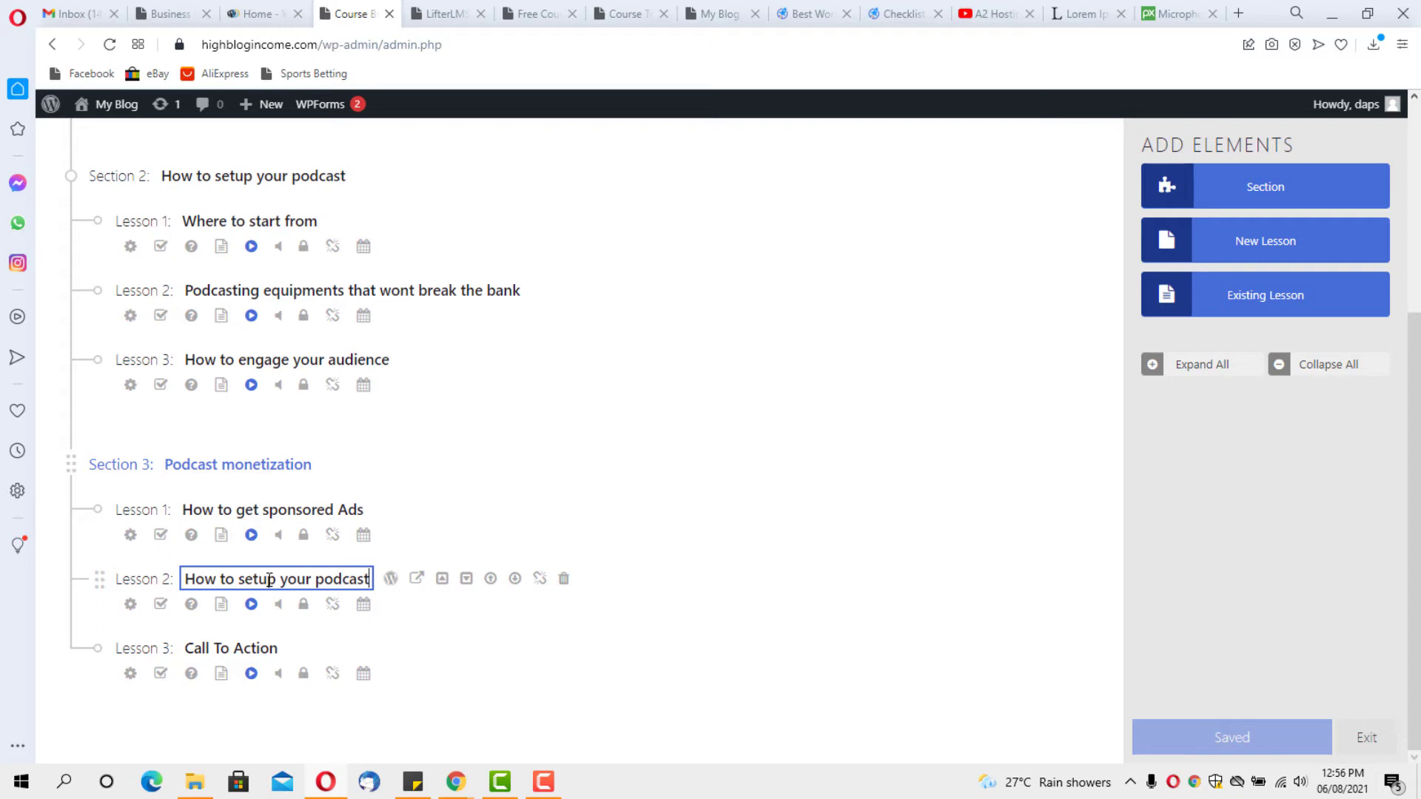
{"action": "type", "text": " website a"}
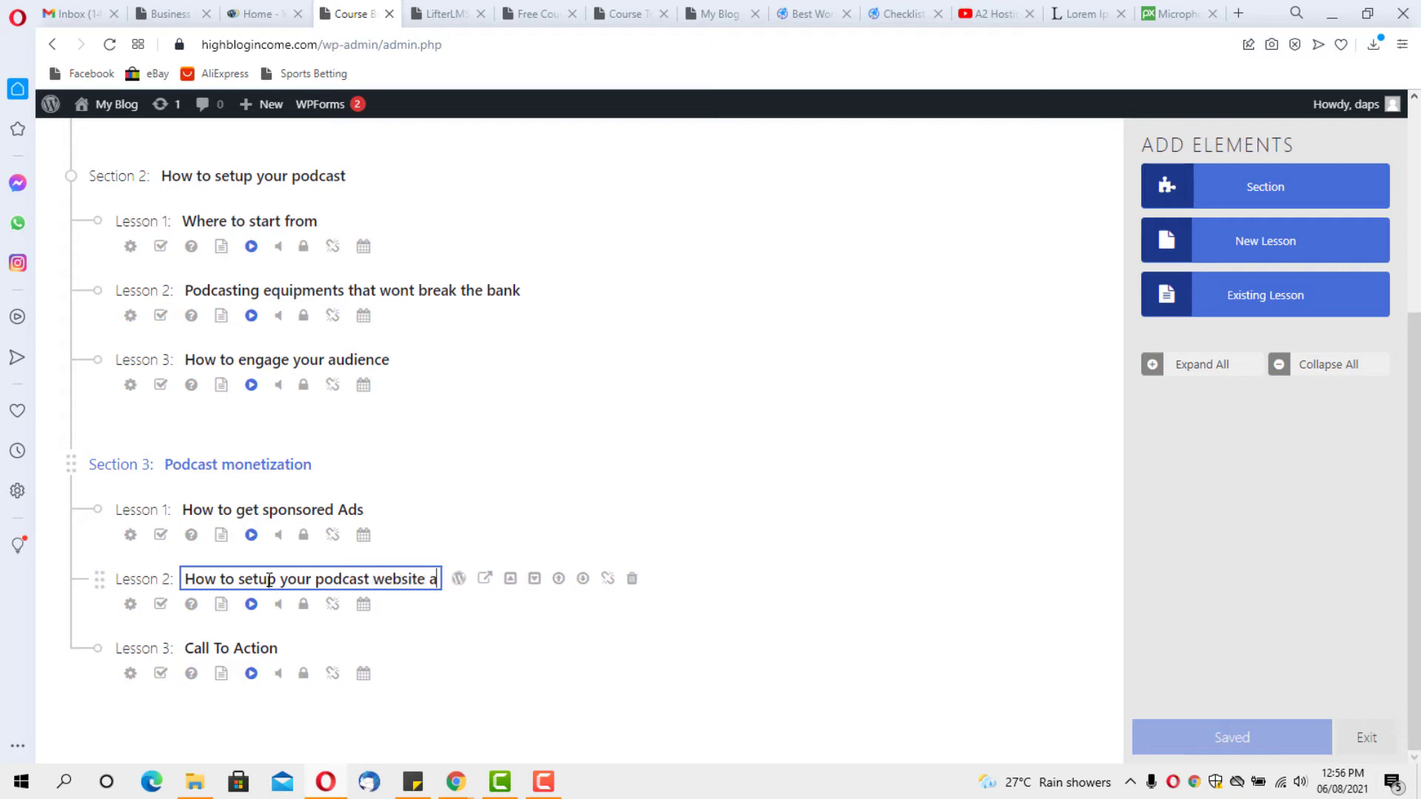
{"action": "type", "text": "nd monet"}
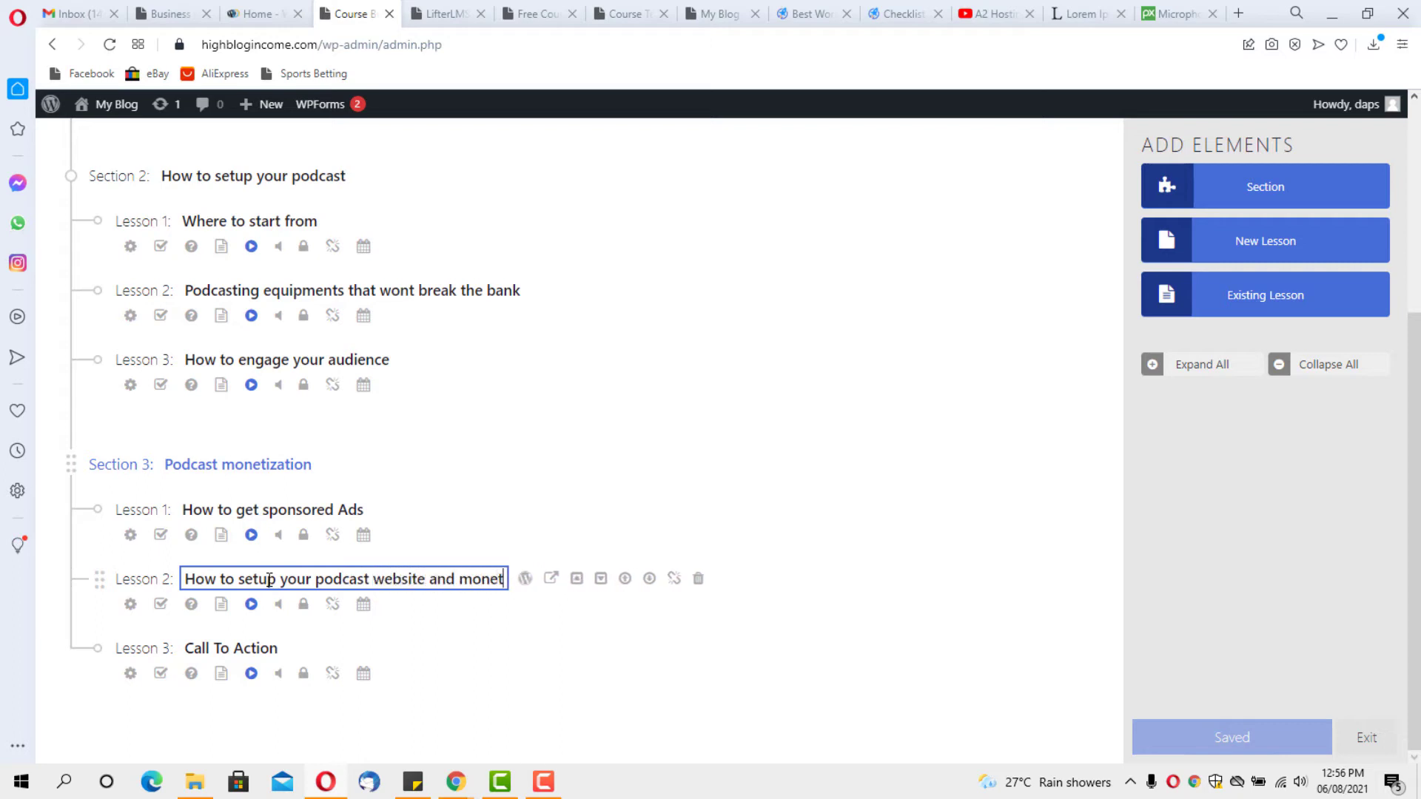
{"action": "type", "text": "ize it"}
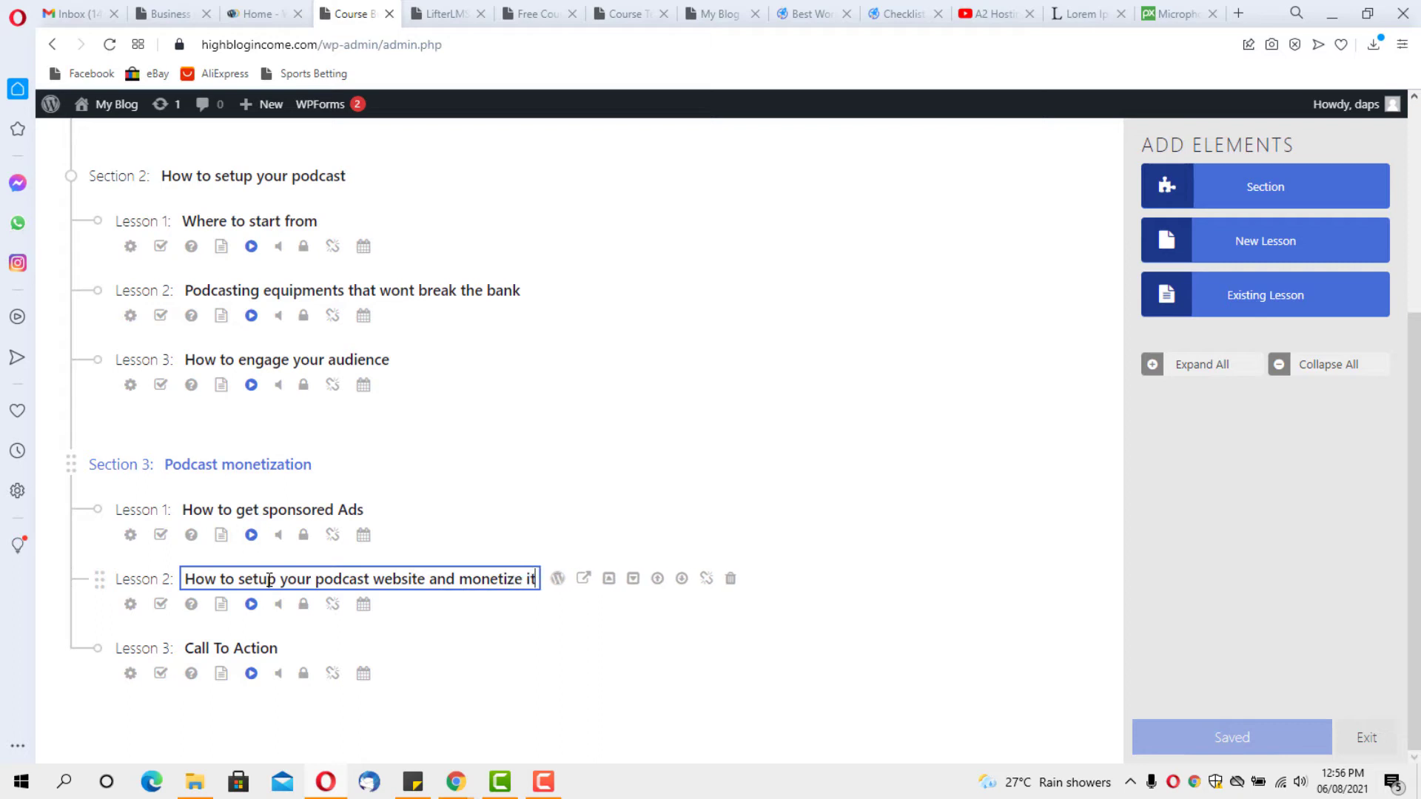
Retitle Section 3 lesson 3 'How to start your own online courses'
{"action": "left_click", "coordinate": [272, 647]}
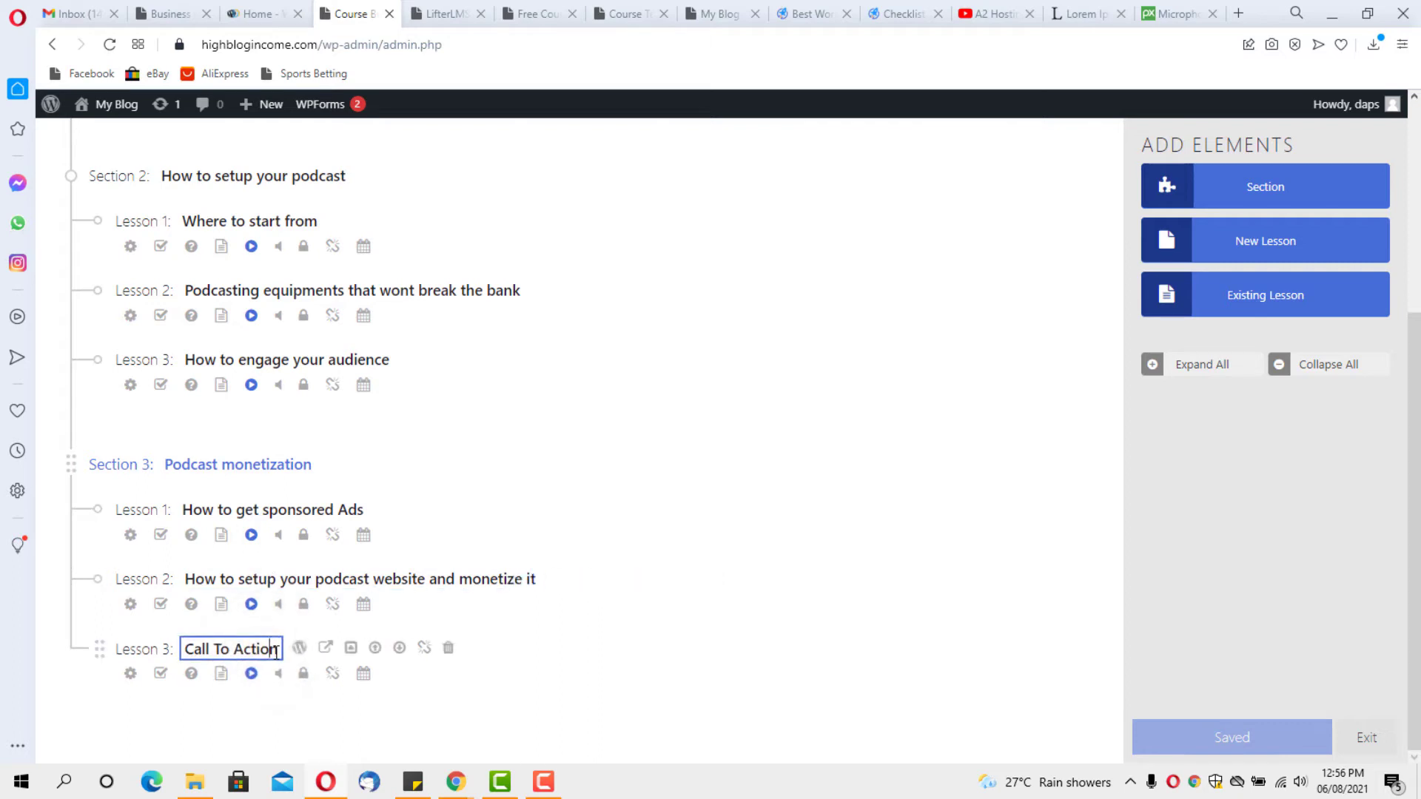
{"action": "left_click_drag", "start_coordinate": [276, 651], "coordinate": [181, 651]}
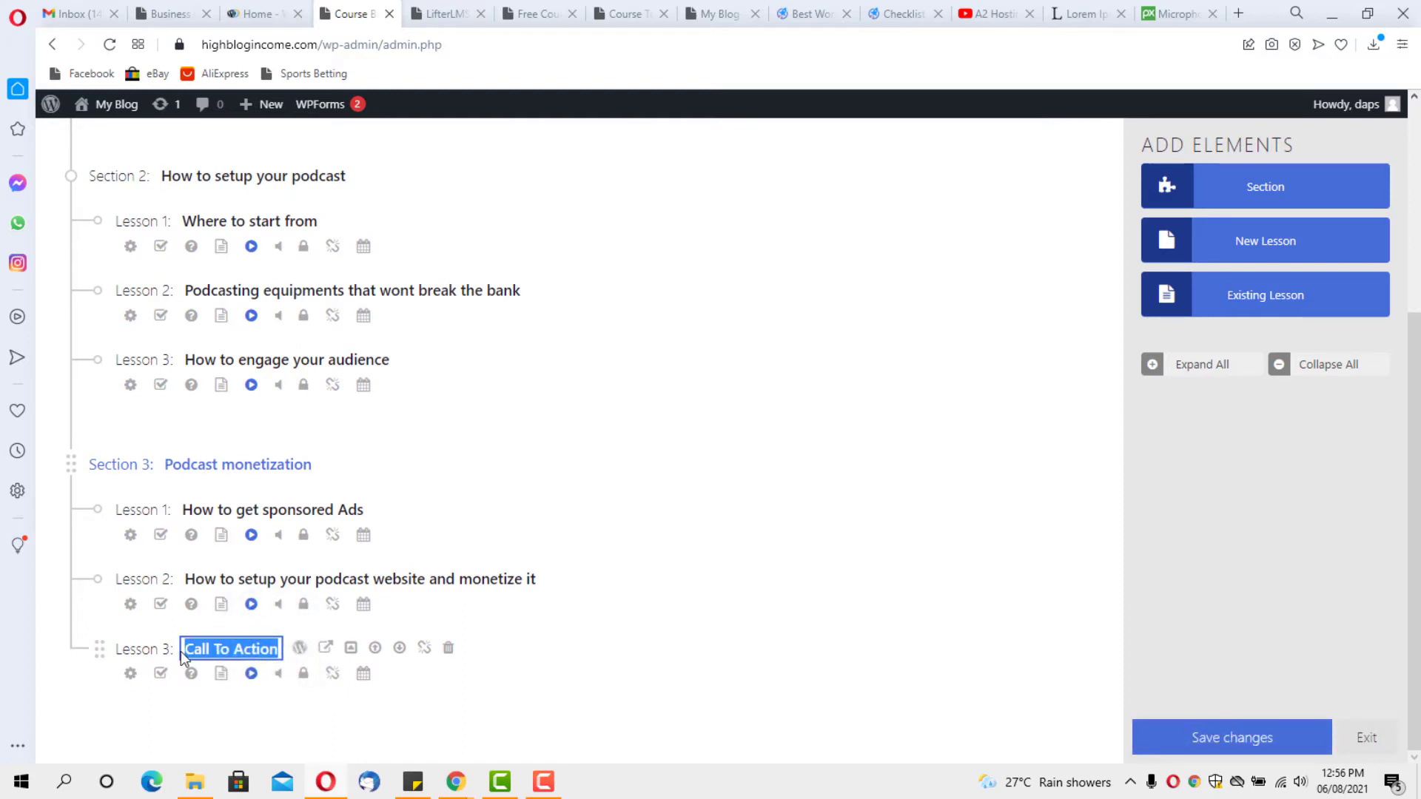
{"action": "type", "text": "How to "}
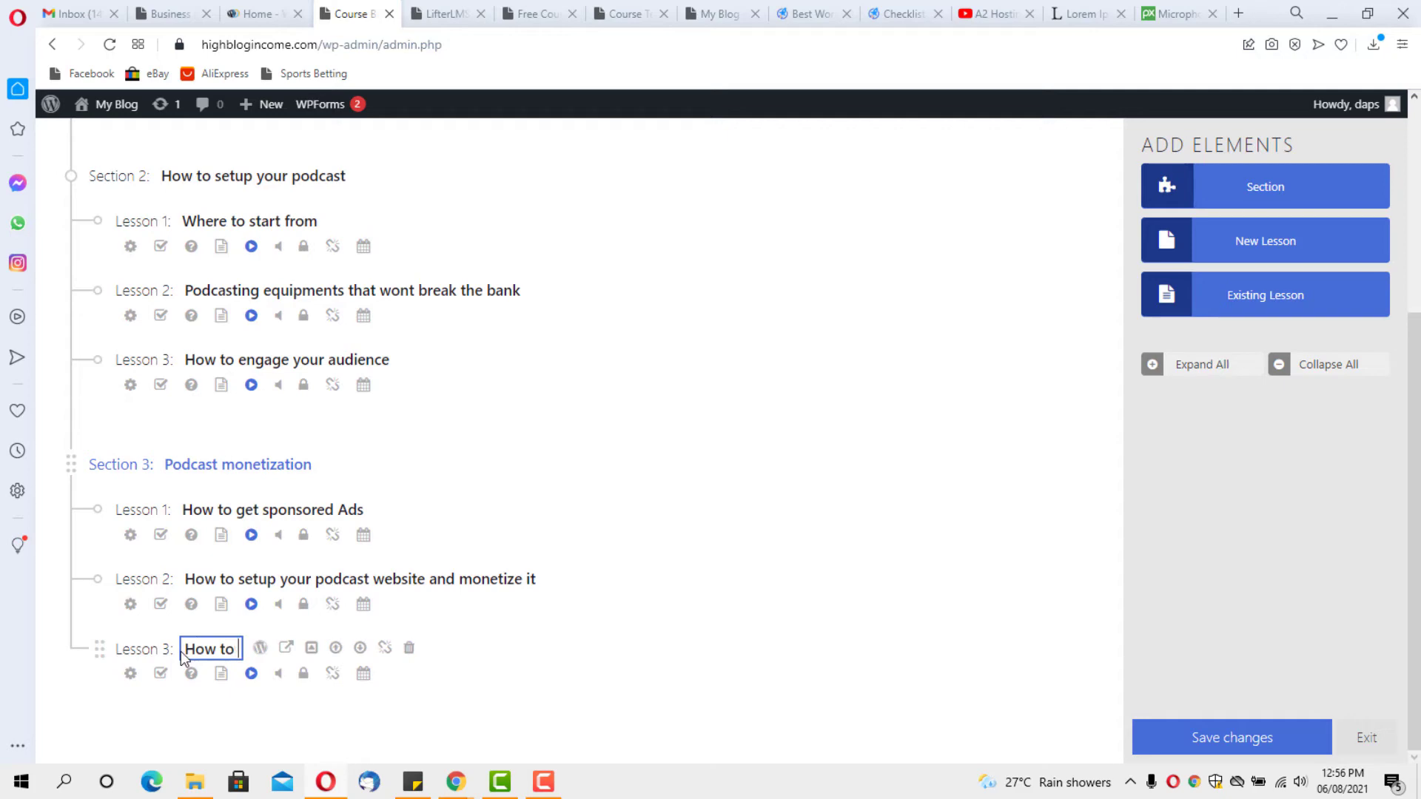
{"action": "type", "text": "star"}
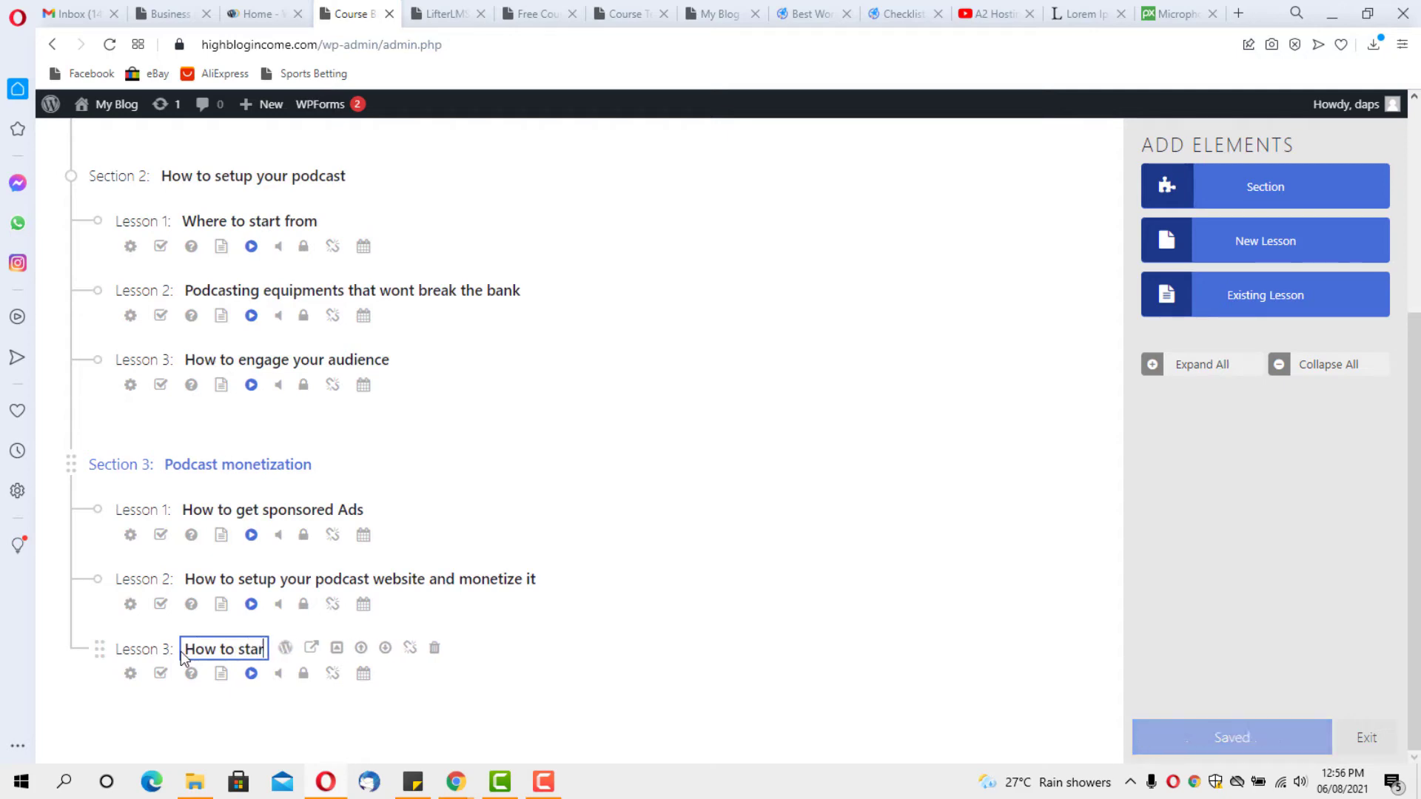
{"action": "type", "text": "t your own"}
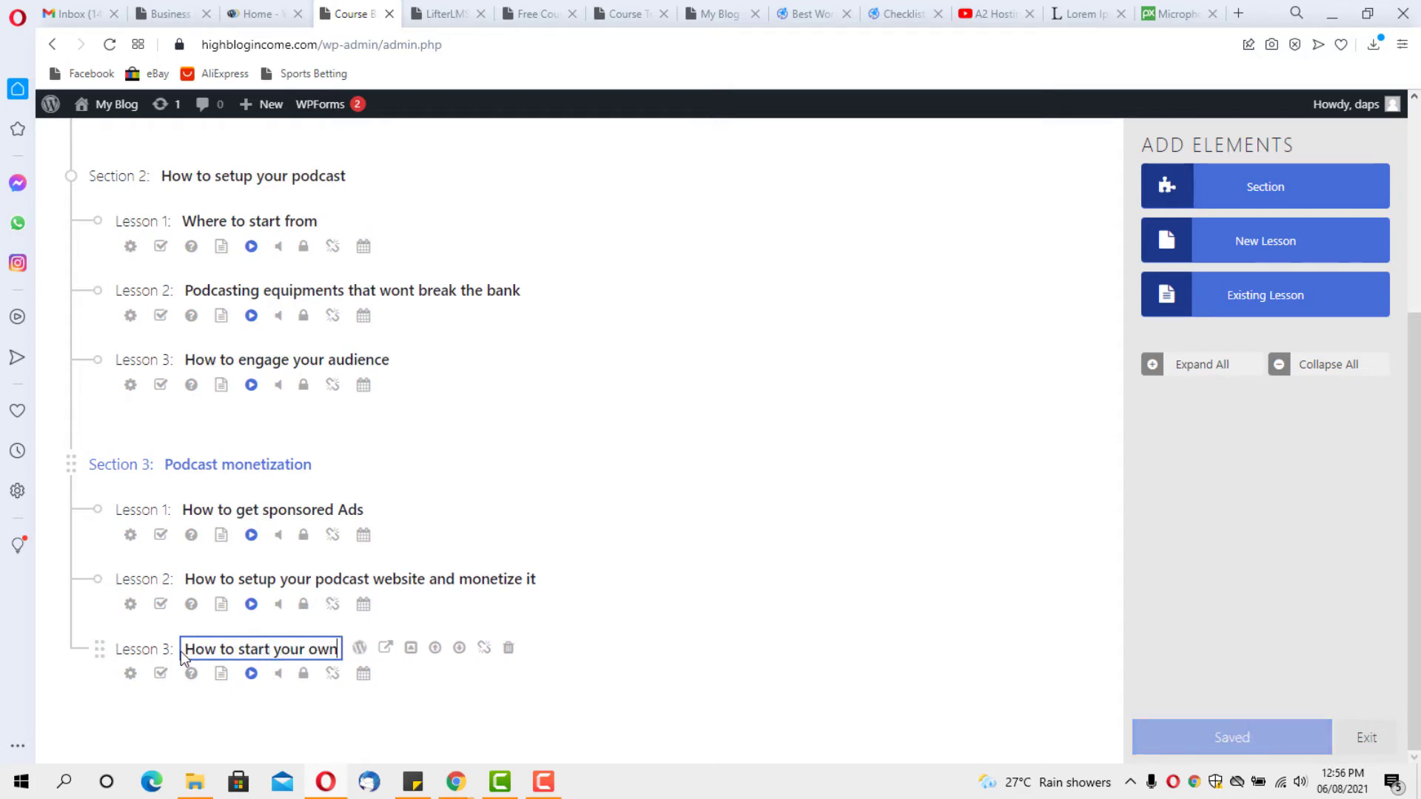
{"action": "type", "text": " online "}
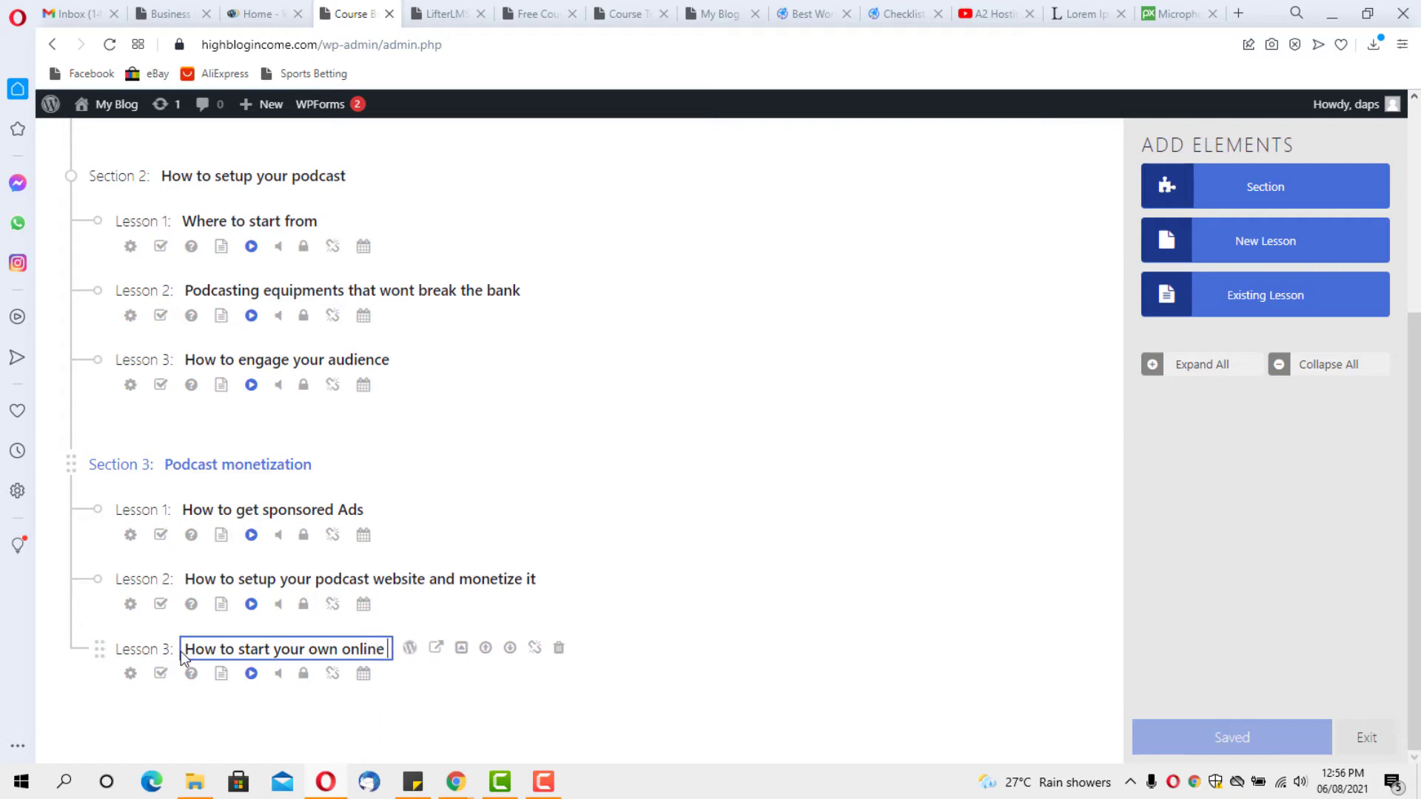
{"action": "type", "text": "courses"}
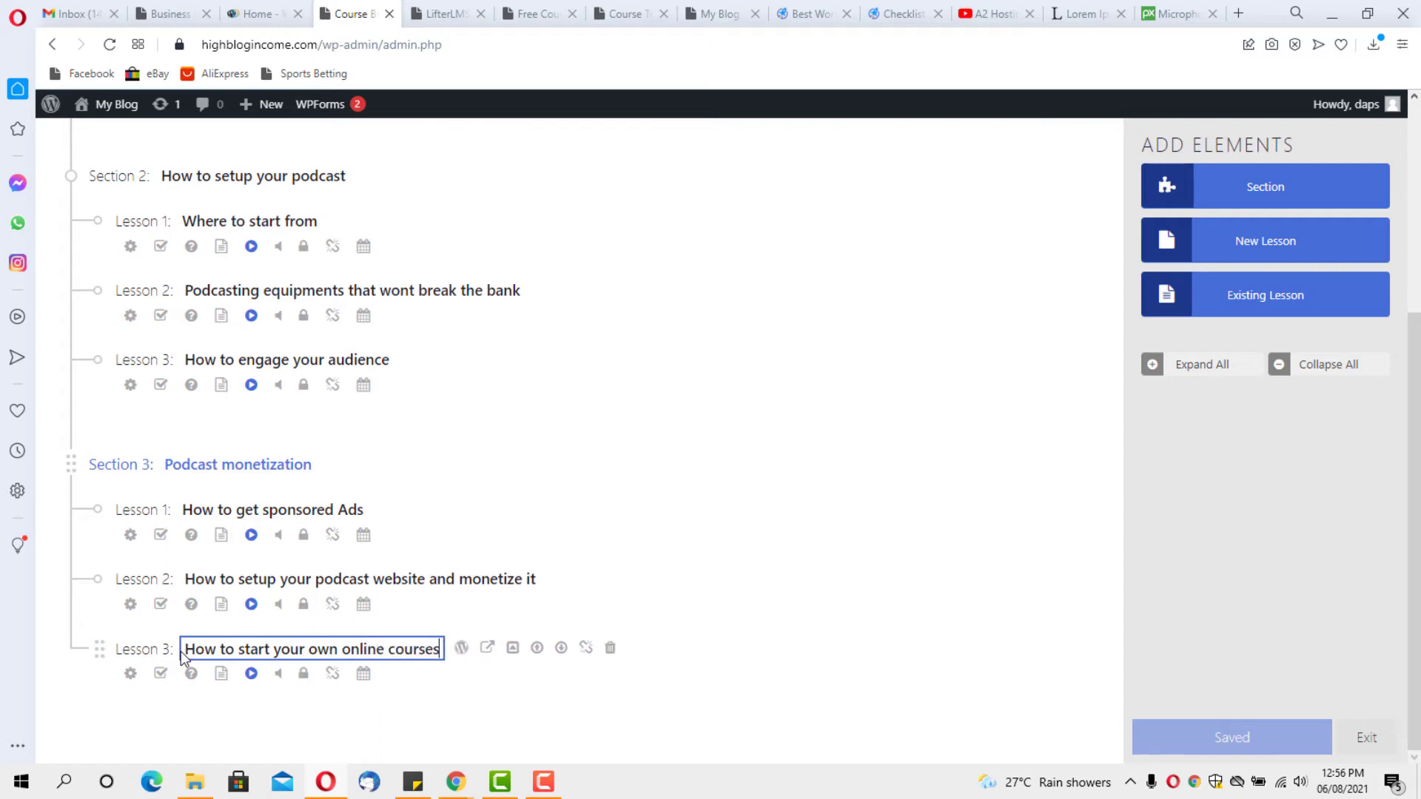
{"action": "left_click", "coordinate": [438, 703]}
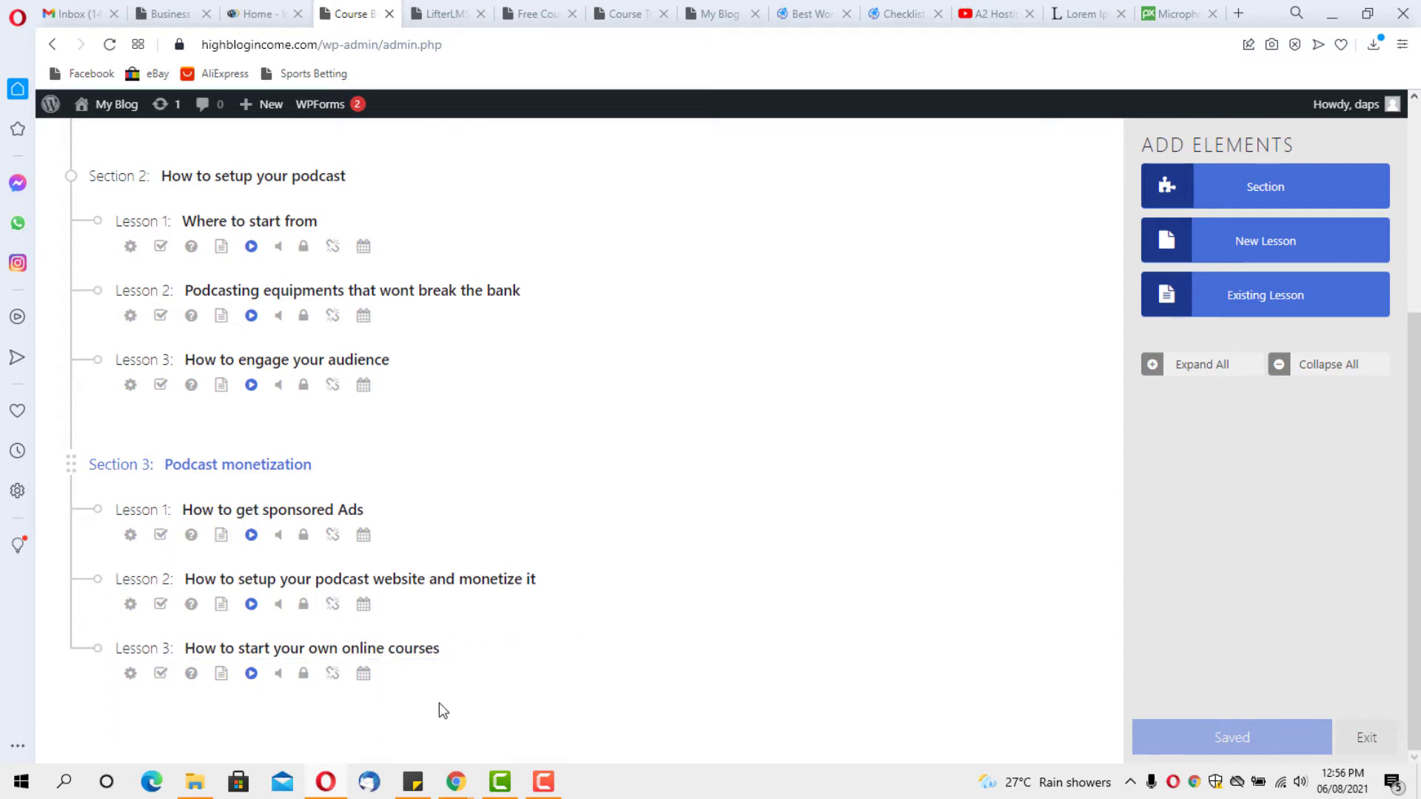
Scroll the course builder up until the course title and the Introduction section are visible
{"action": "scroll", "coordinate": [438, 703], "scroll_direction": "up", "scroll_amount": 5}
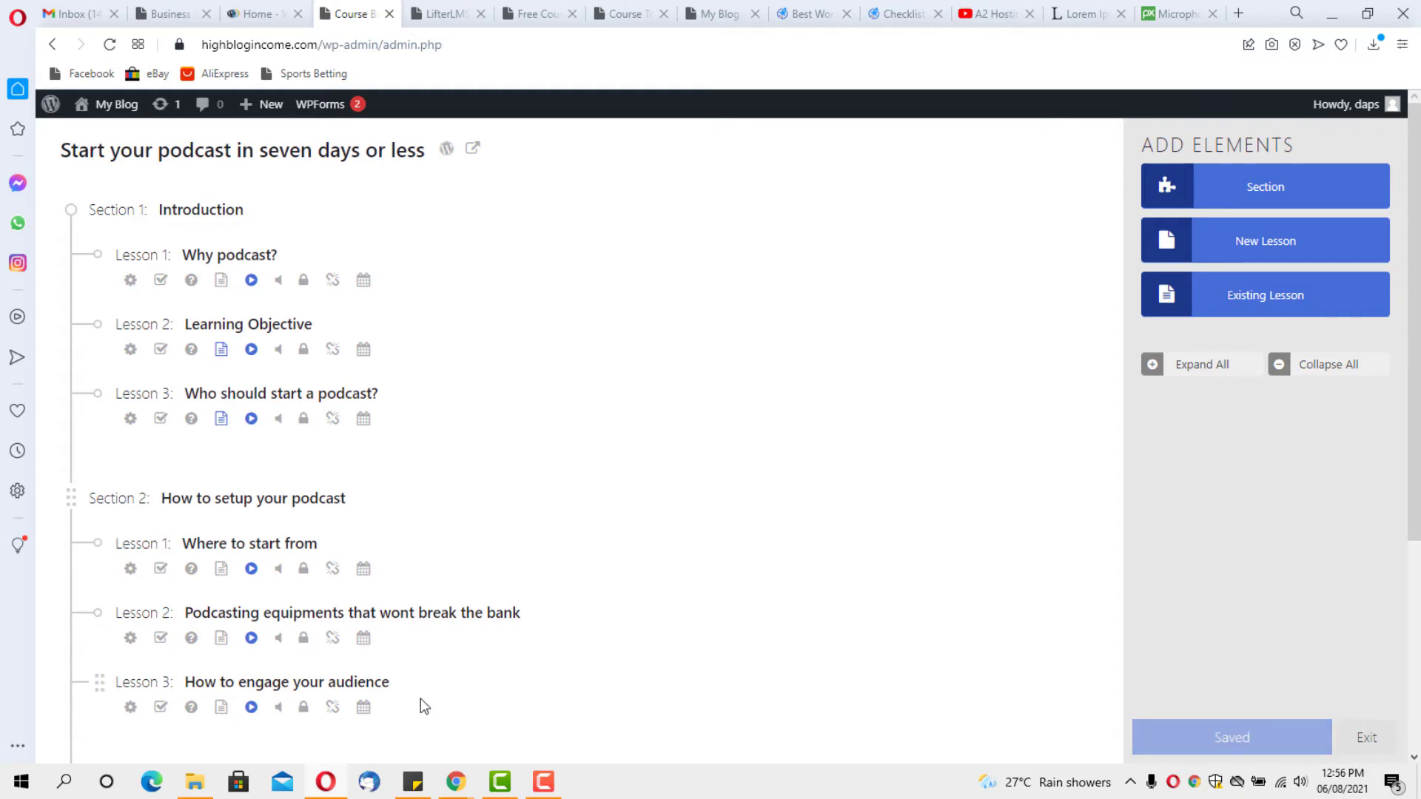
{"action": "mouse_move", "coordinate": [359, 683]}
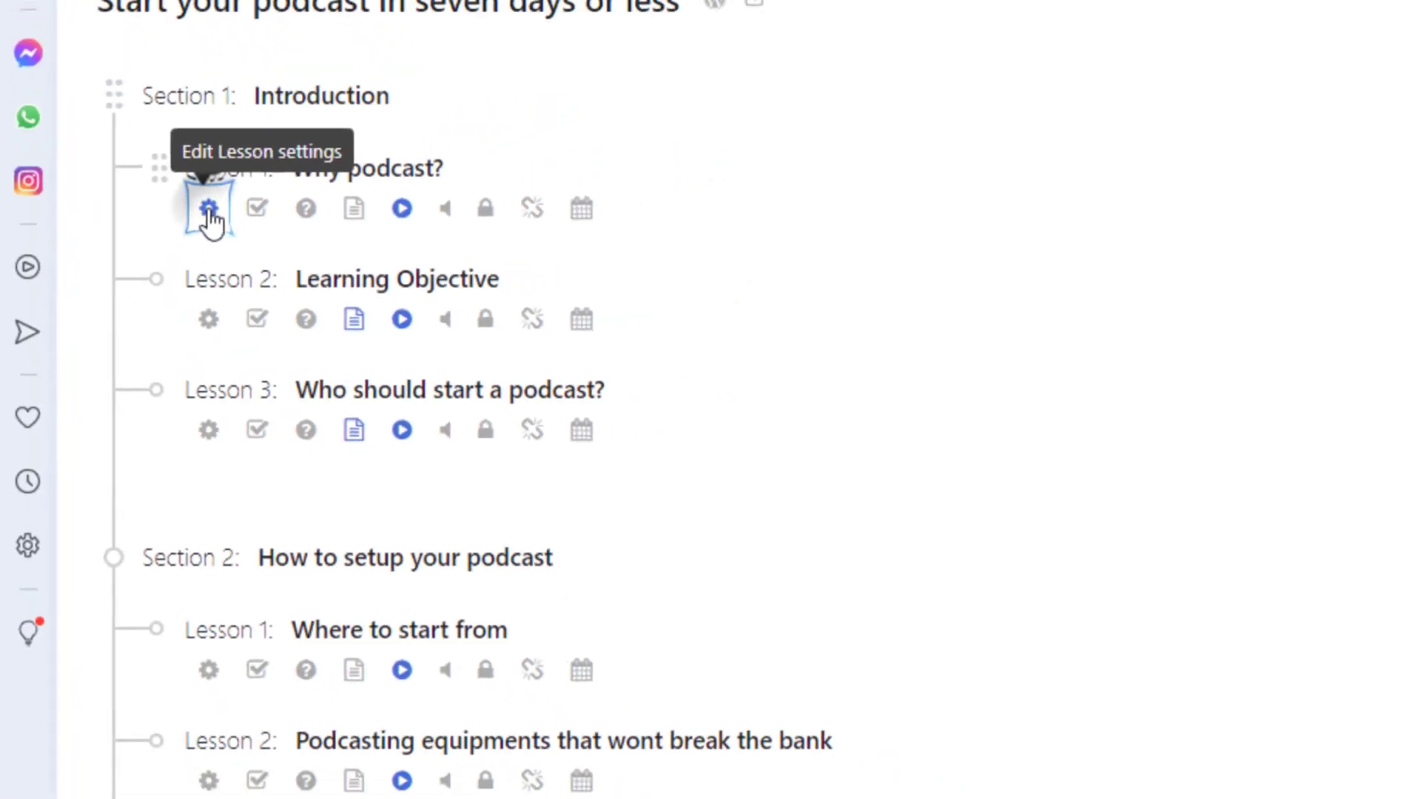
Open the Why podcast? lesson's settings and leave its Drip Method on None
{"action": "left_click", "coordinate": [130, 281]}
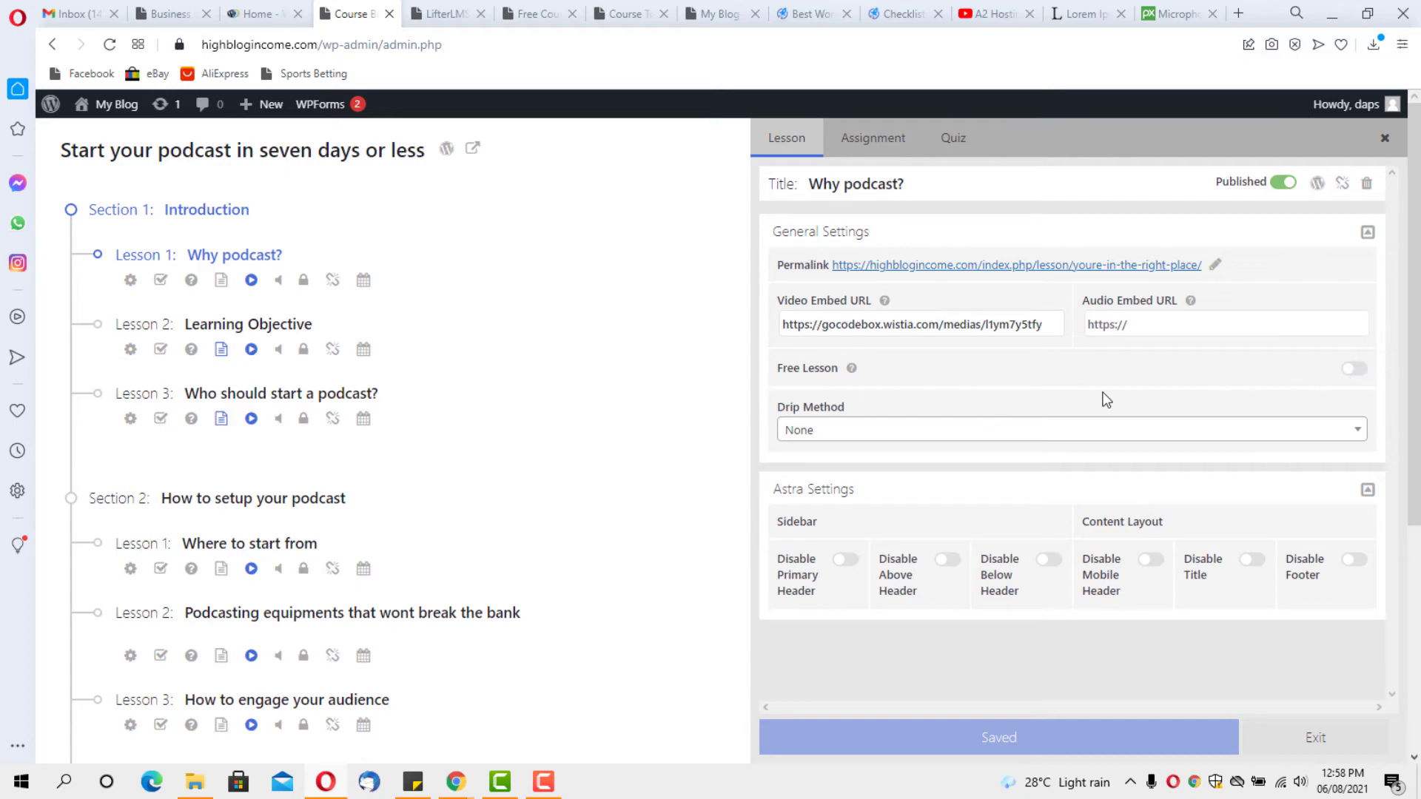
{"action": "left_click", "coordinate": [848, 429]}
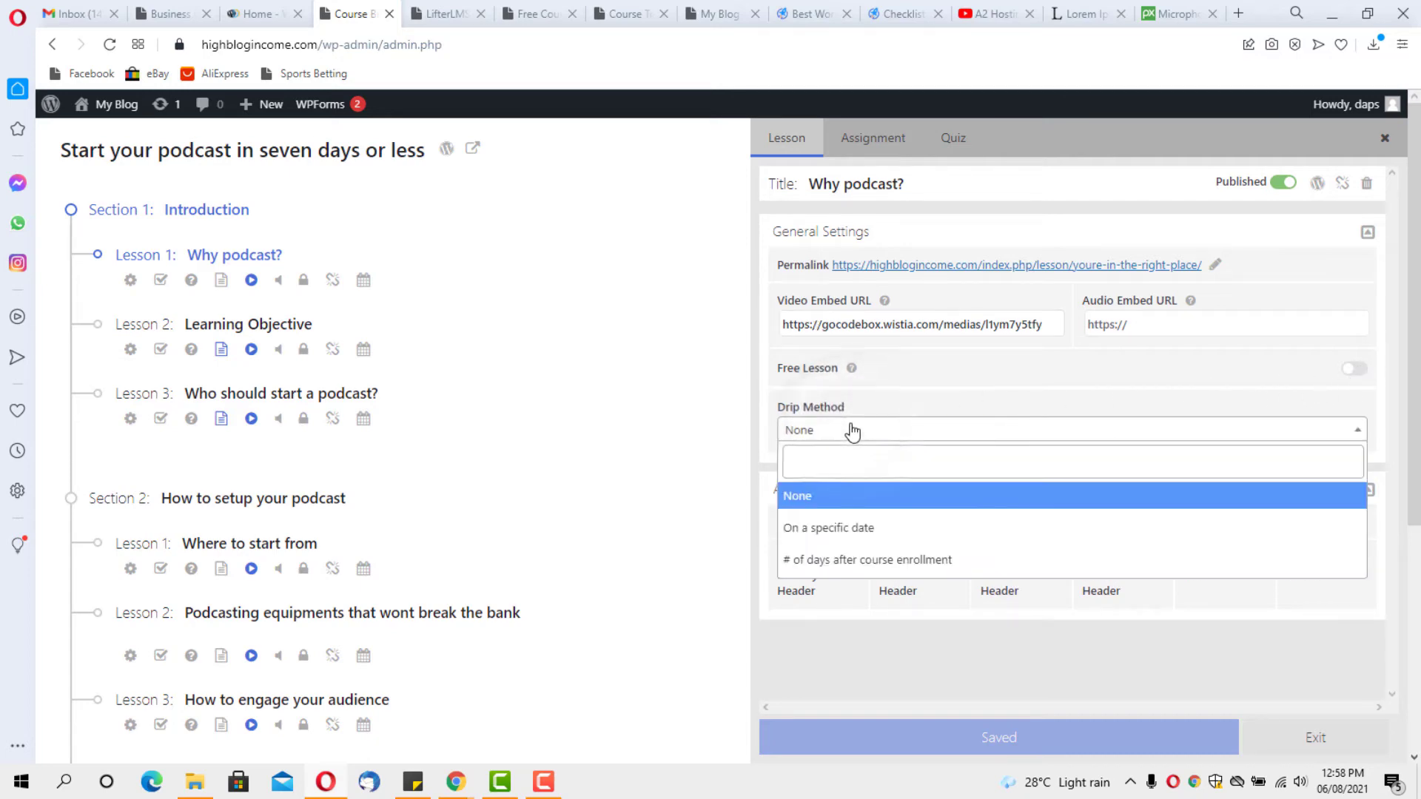
{"action": "left_click", "coordinate": [851, 430]}
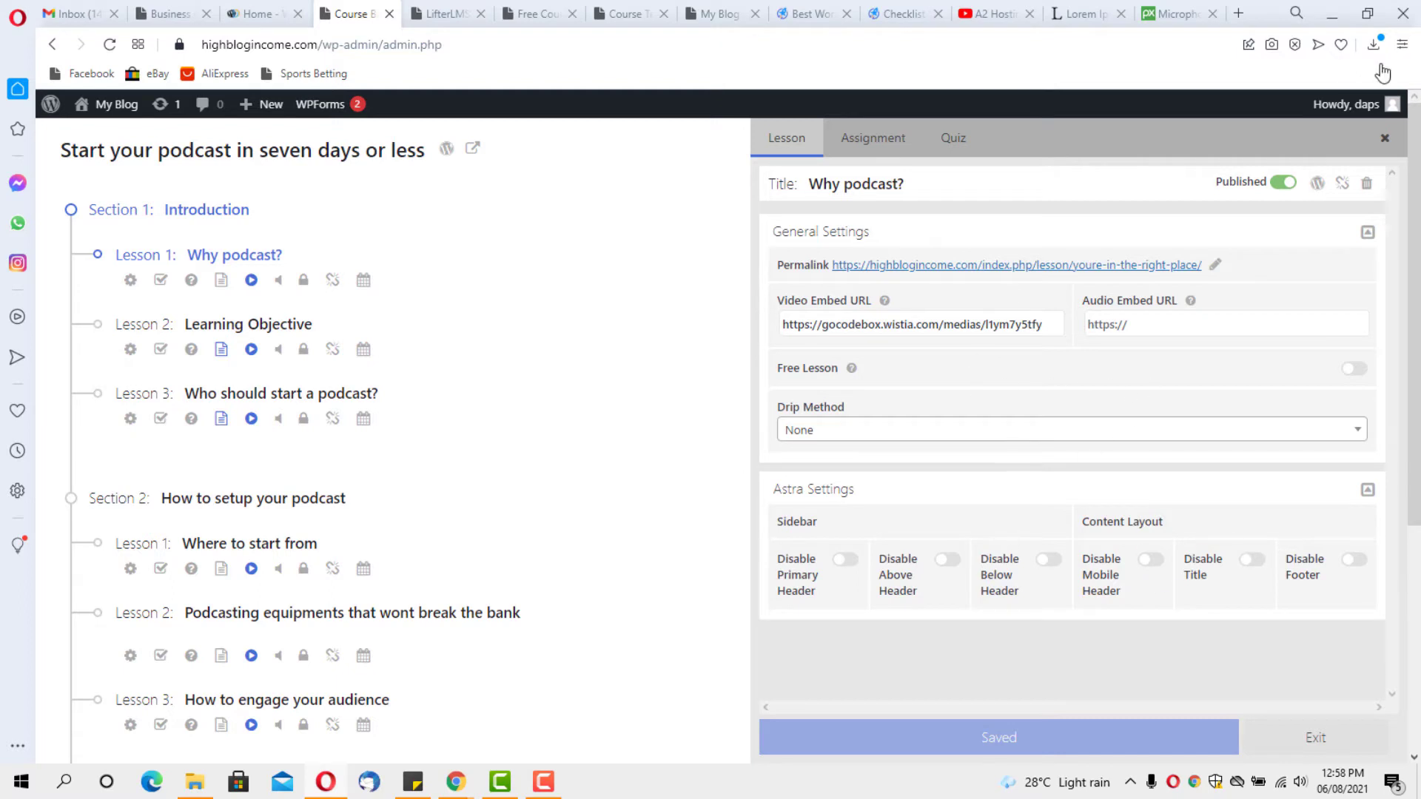
Check the Why podcast? lesson's Assignment and Quiz tabs, then close its settings panel
{"action": "left_click", "coordinate": [867, 141]}
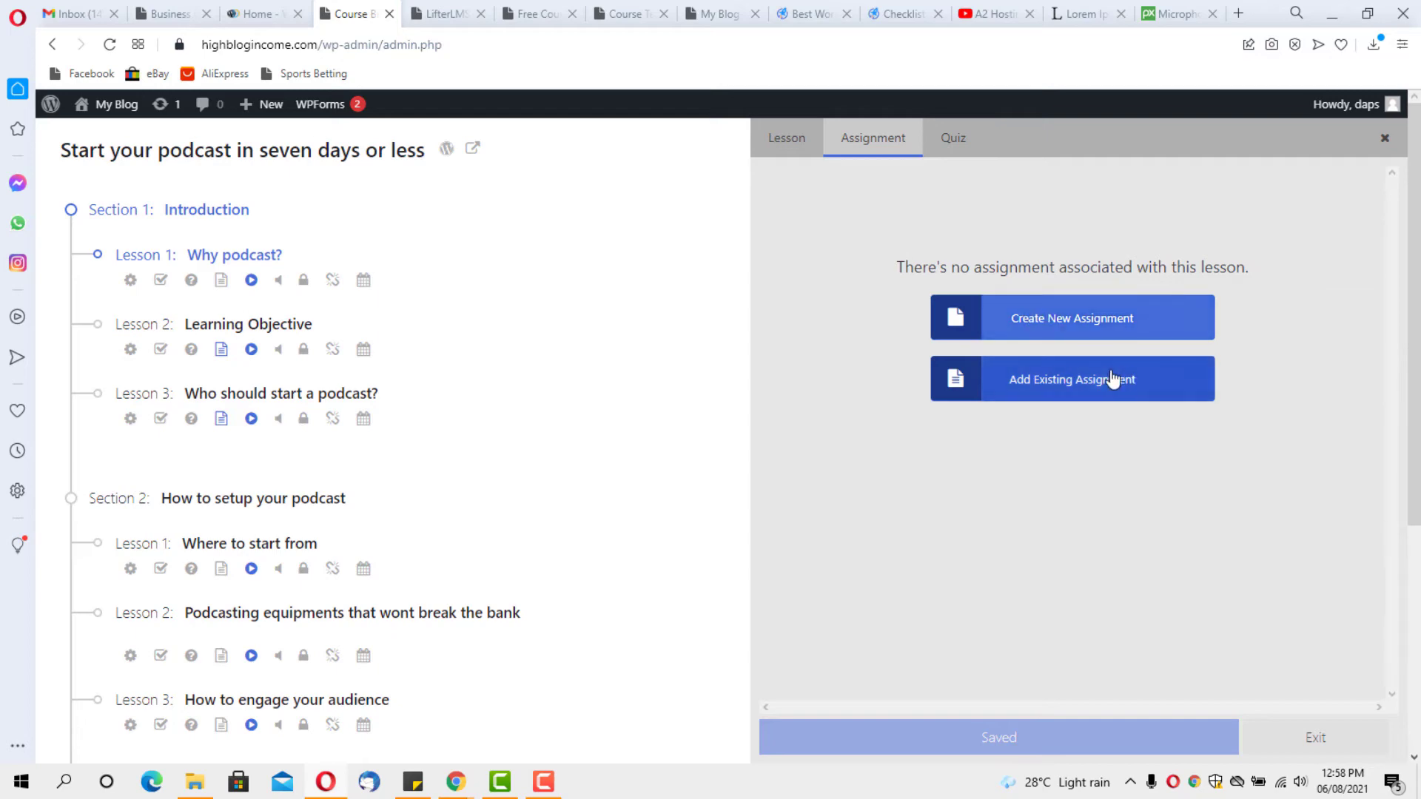
{"action": "left_click", "coordinate": [950, 140]}
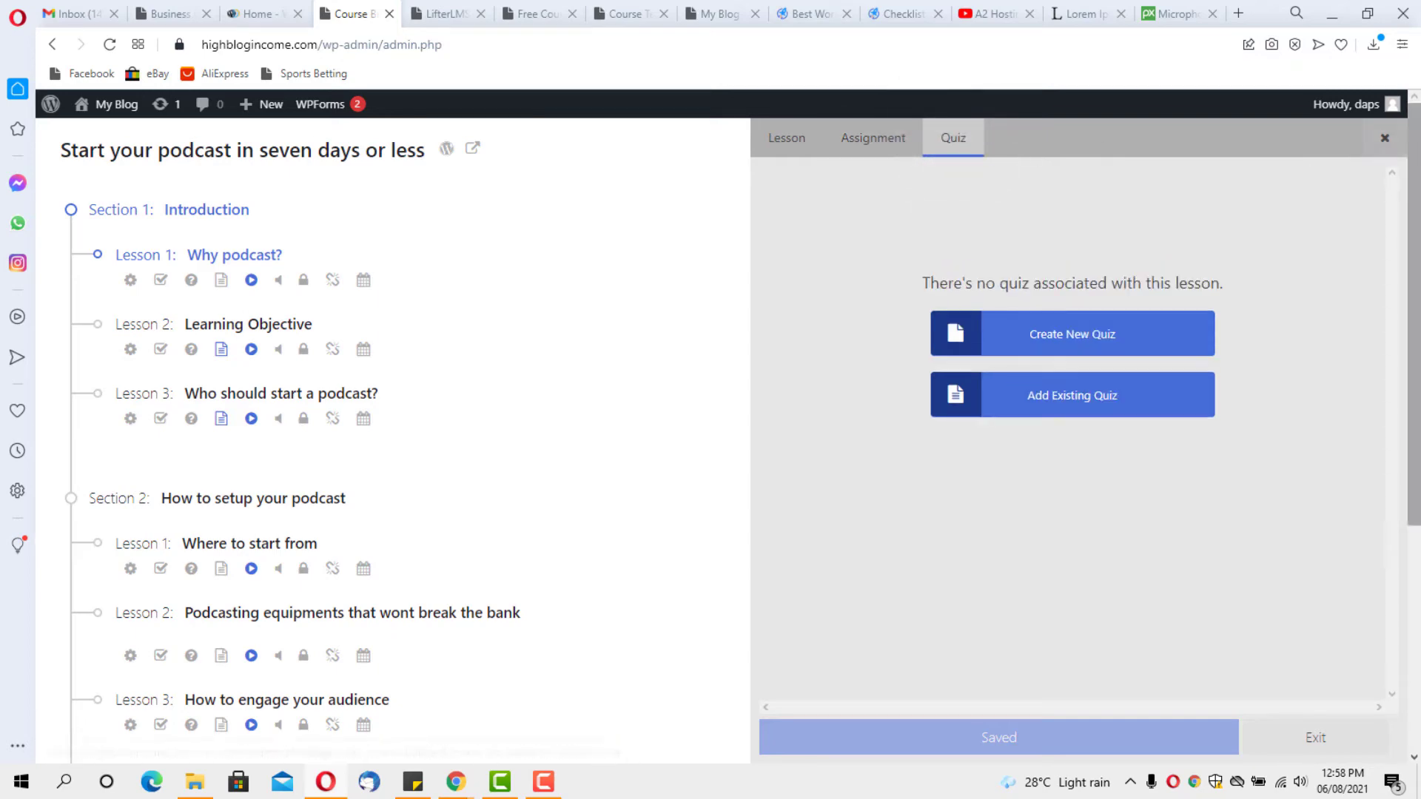
{"action": "left_click", "coordinate": [1385, 142]}
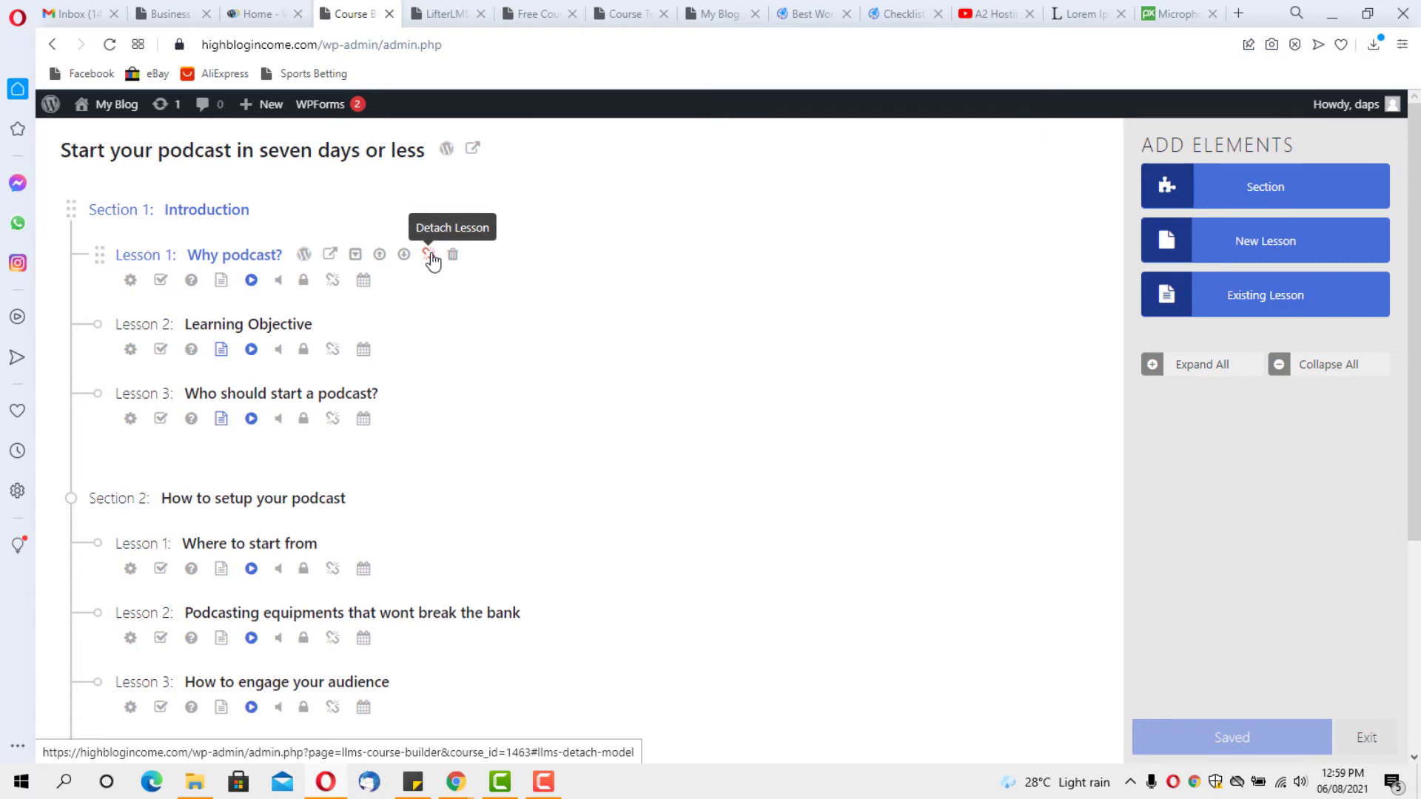
Open the Why podcast? lesson and add an empty paragraph block below the navigation boxes
{"action": "left_click", "coordinate": [302, 255]}
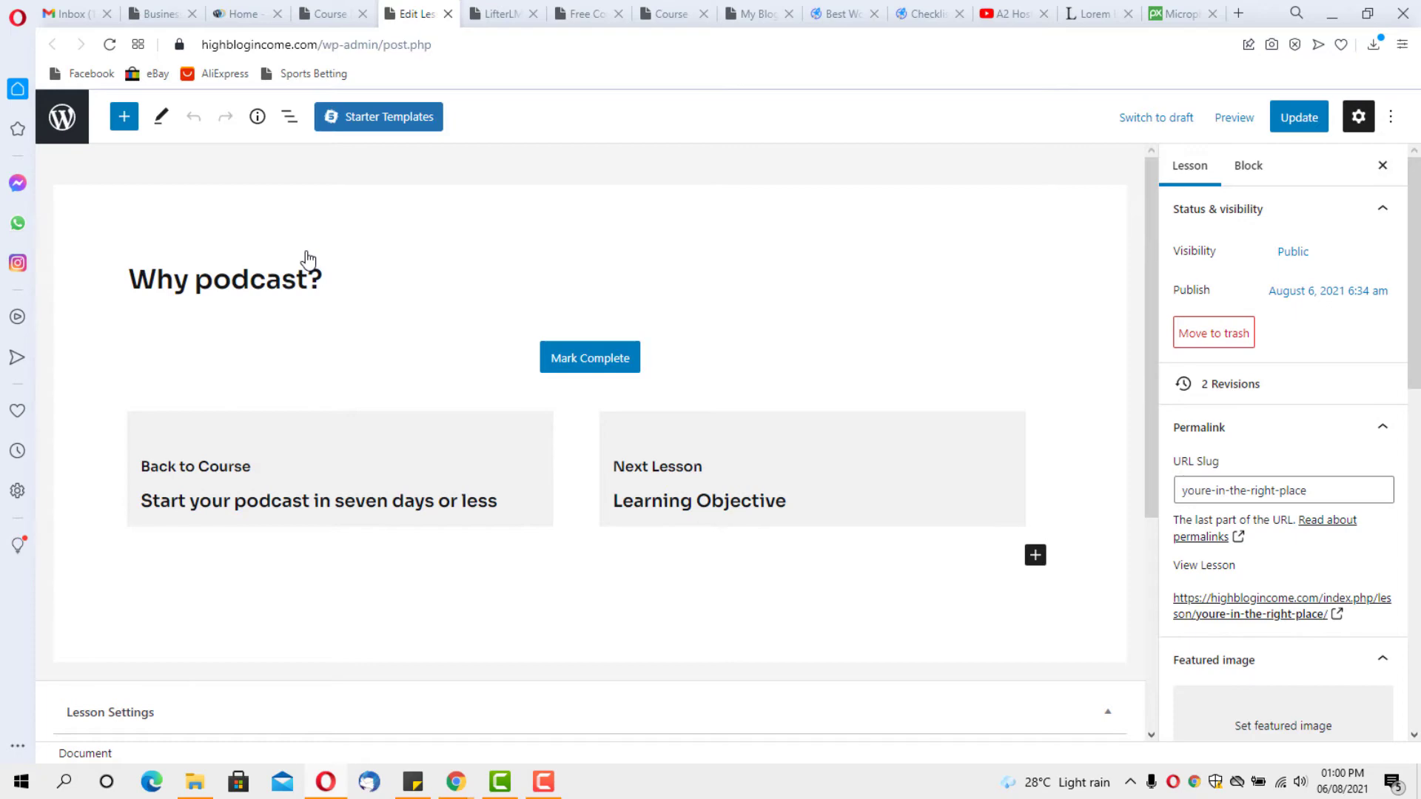
{"action": "left_click", "coordinate": [1035, 556]}
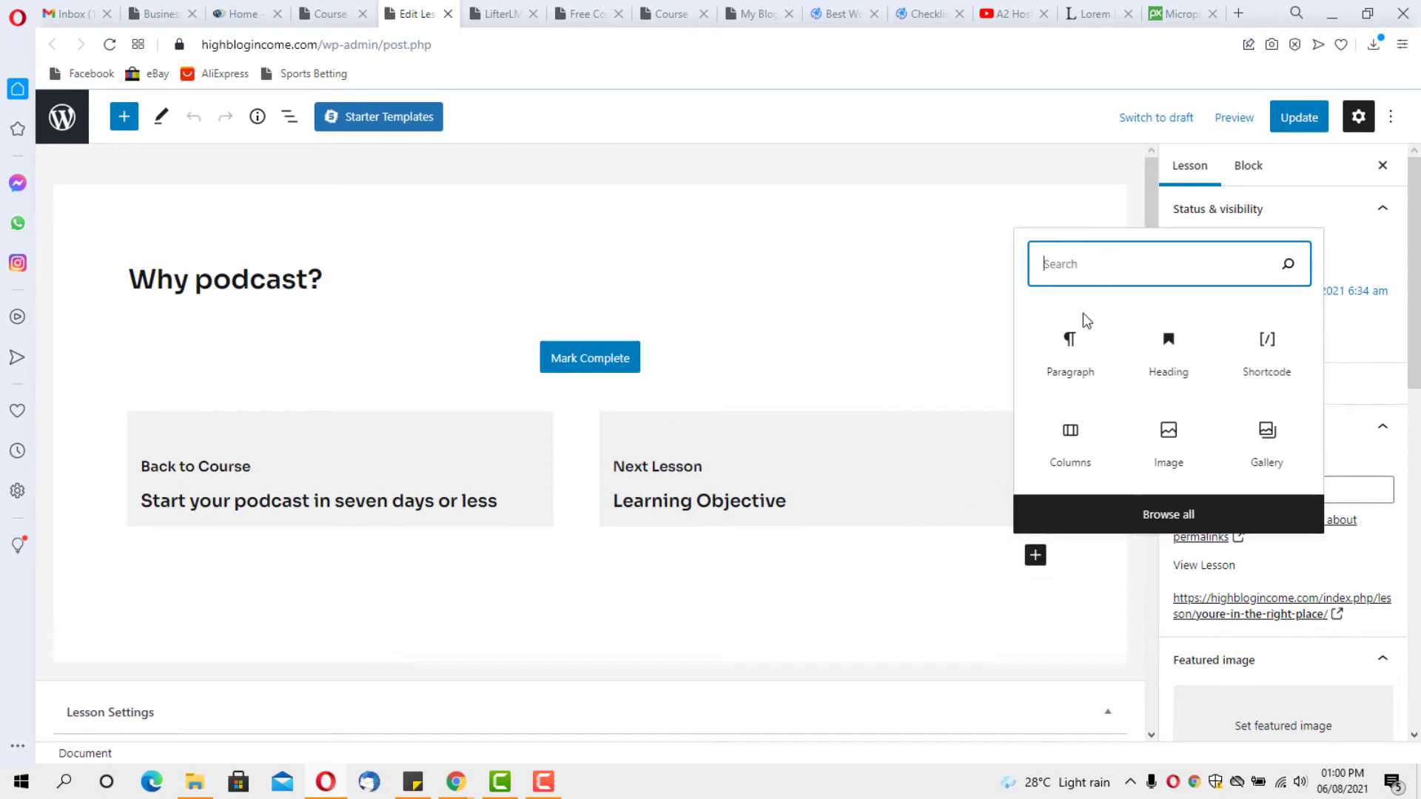
{"action": "left_click", "coordinate": [1059, 355]}
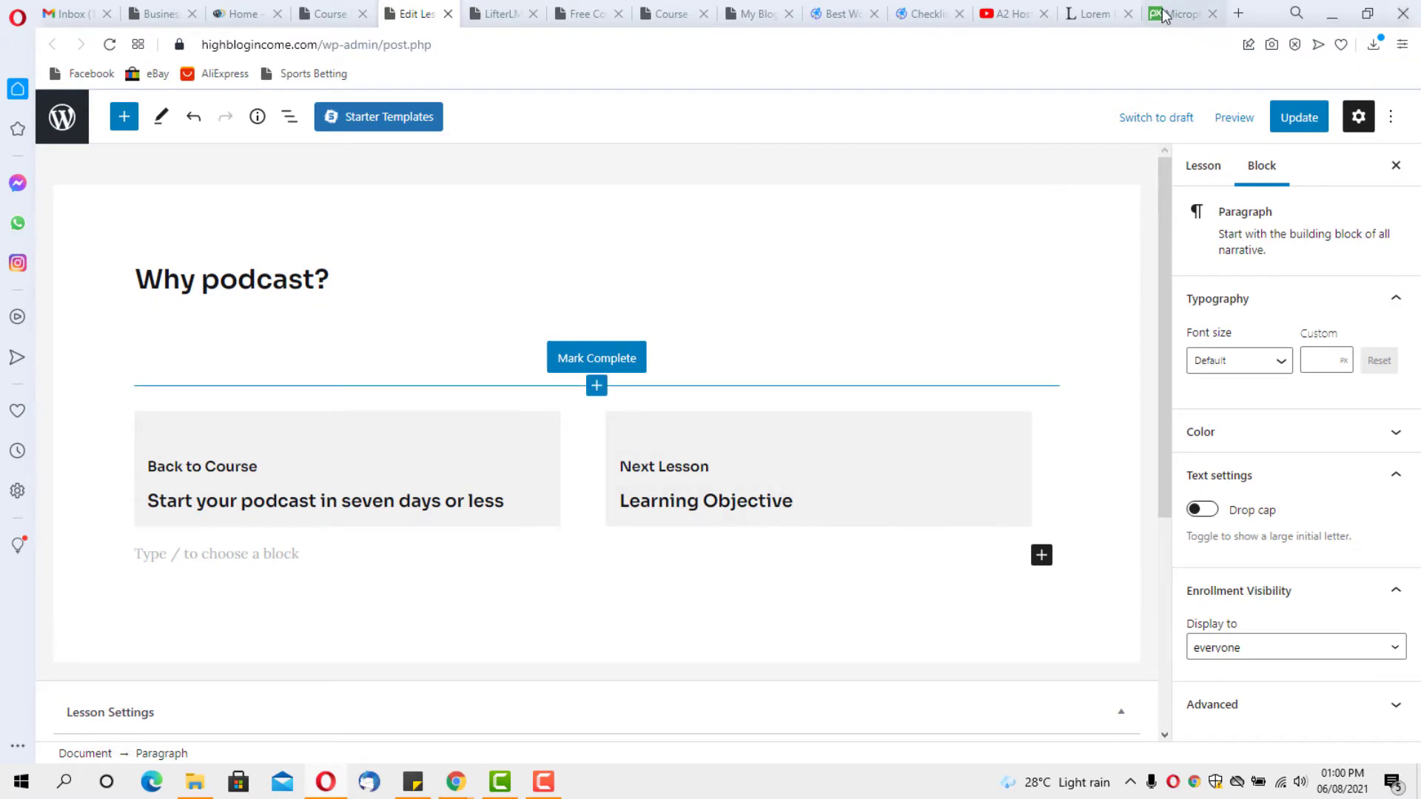
Select the lipsum.com passage from 'Where does it come from?' to 'H. Rackham.' and return to the lesson
{"action": "left_click", "coordinate": [1094, 13]}
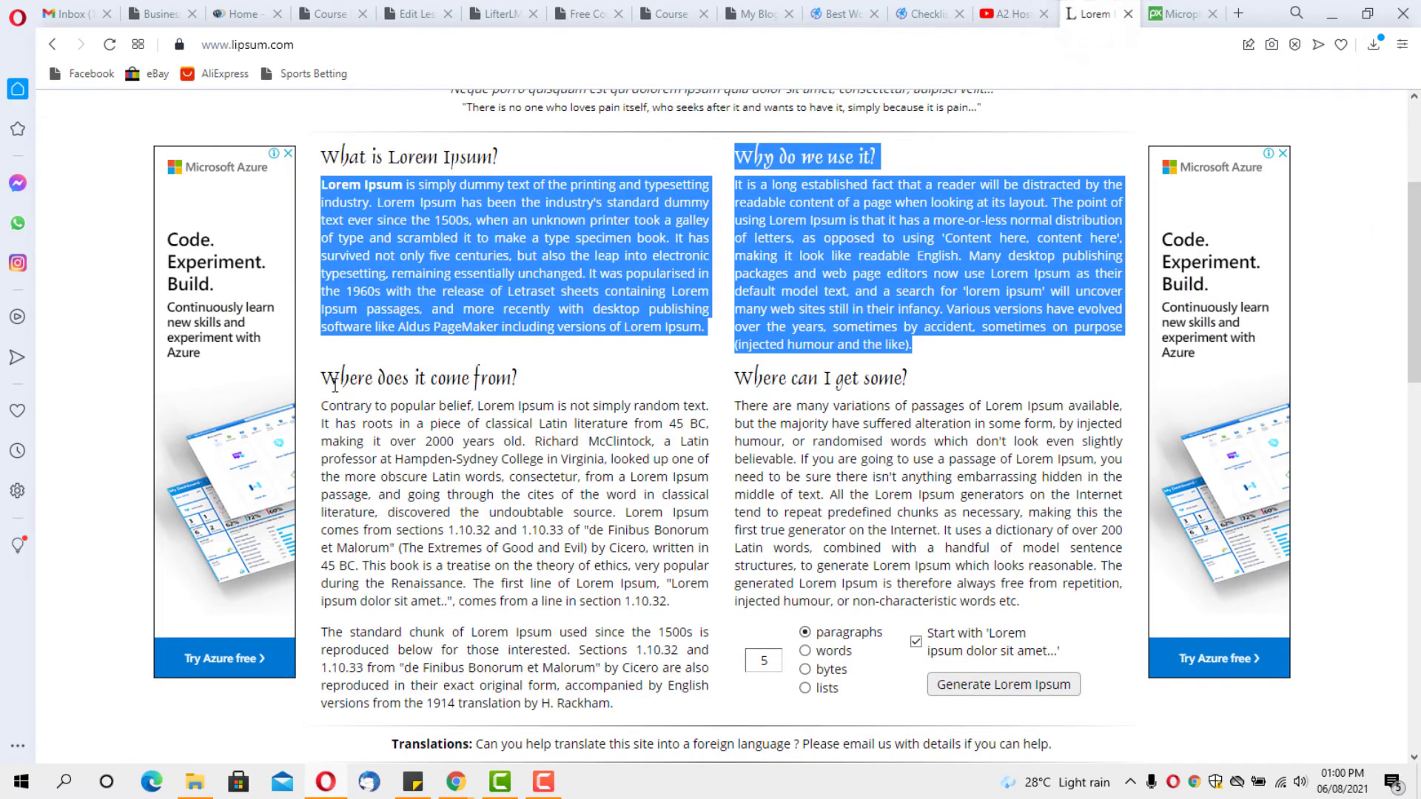
{"action": "left_click_drag", "start_coordinate": [323, 378], "coordinate": [613, 703]}
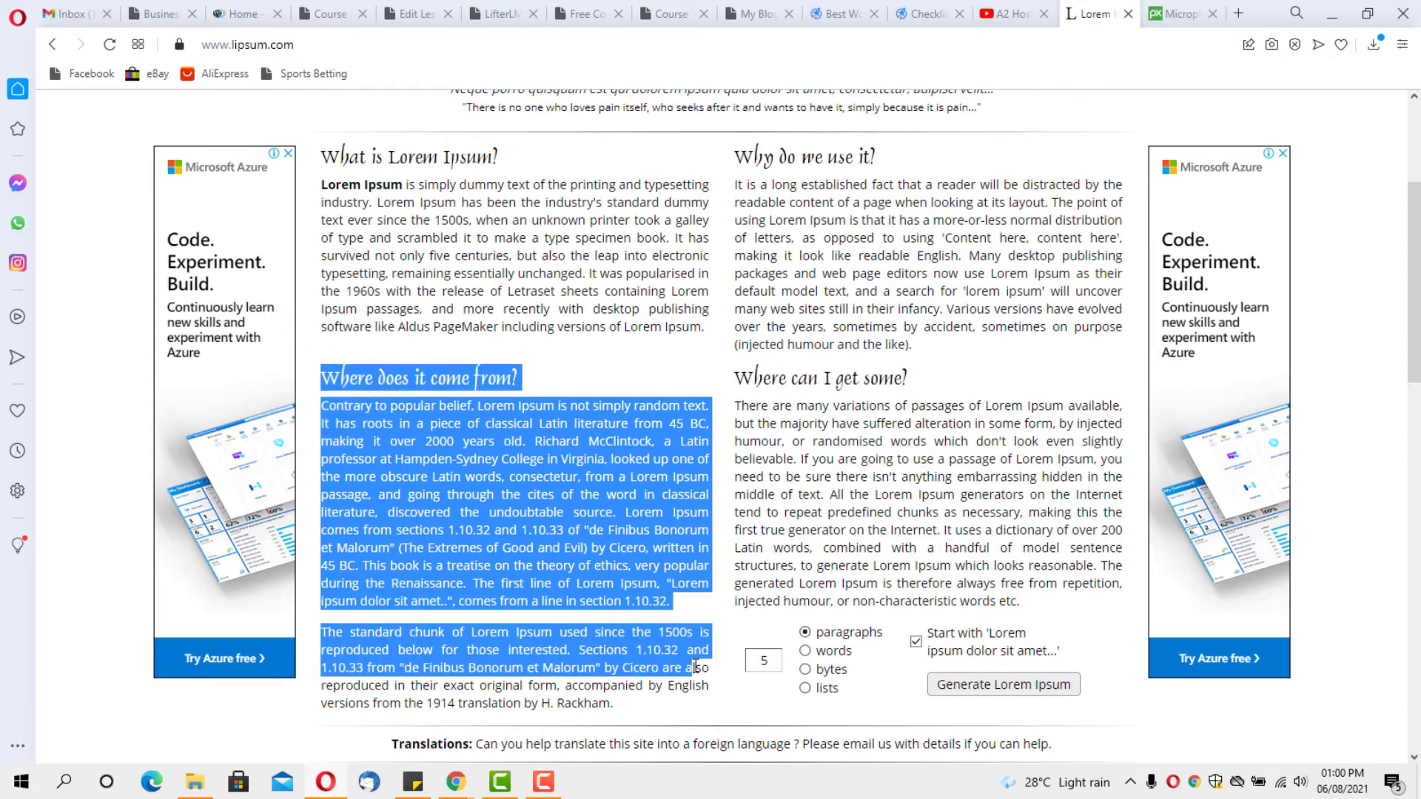
{"action": "scroll", "coordinate": [613, 703], "scroll_direction": "down", "scroll_amount": 2}
{"action": "left_click", "coordinate": [492, 159]}
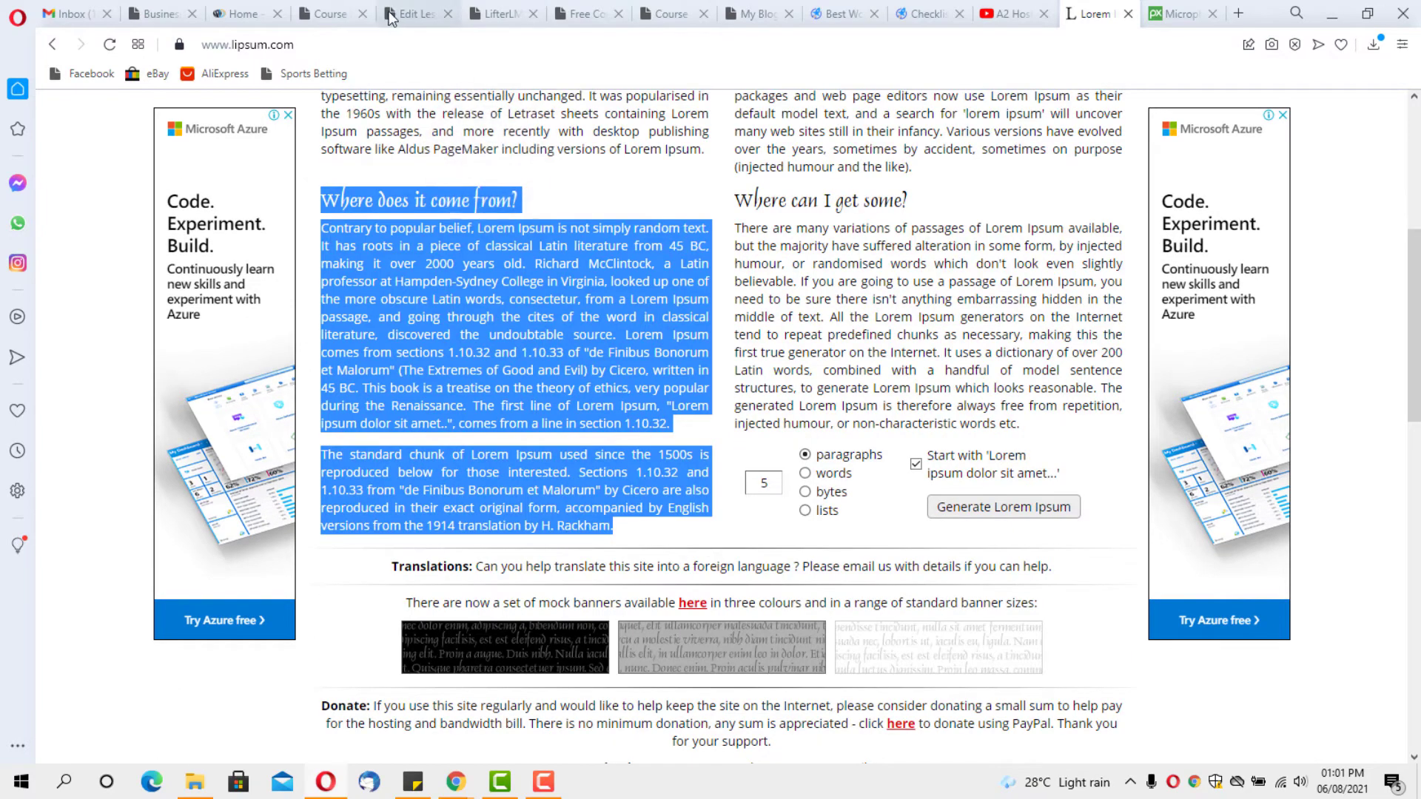
{"action": "left_click", "coordinate": [430, 16]}
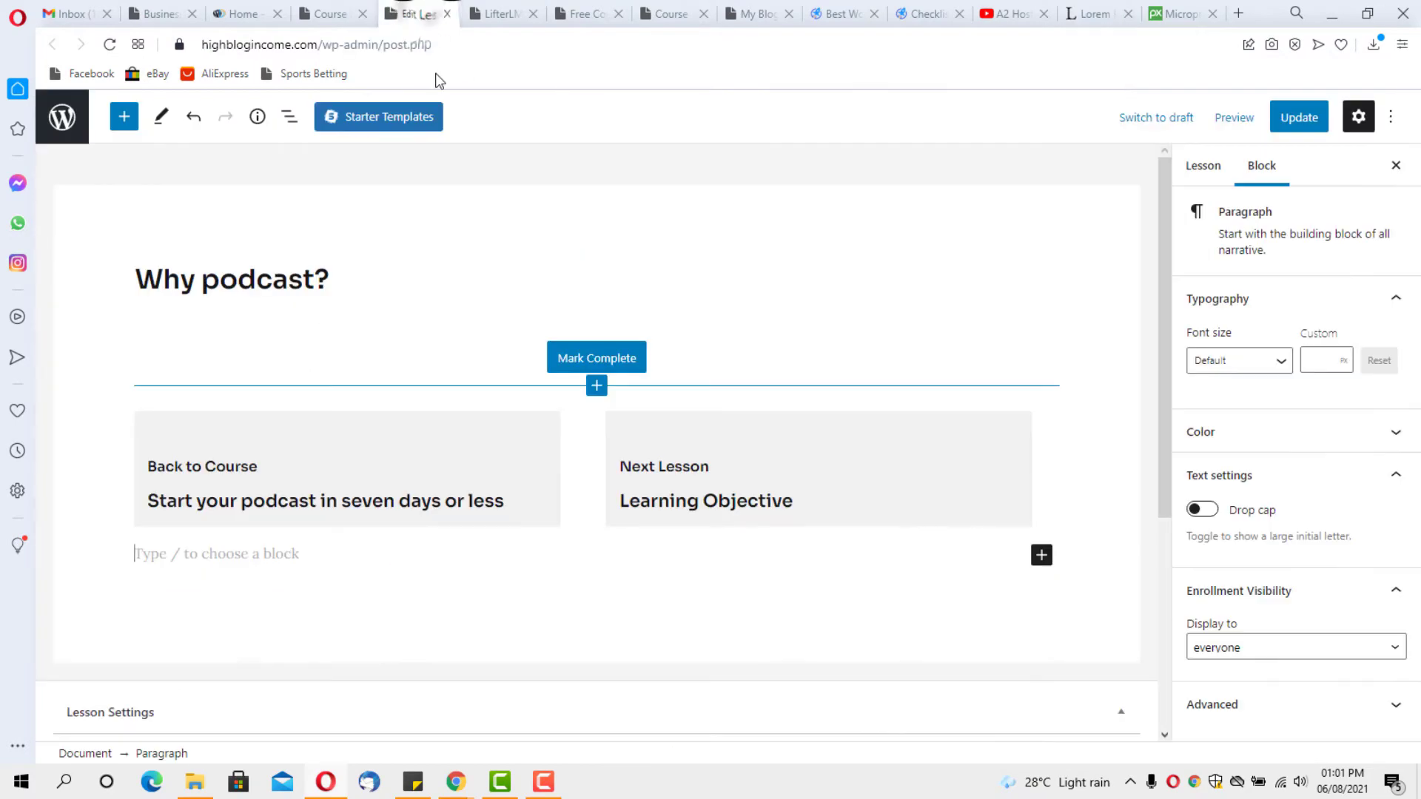
Paste the copied Lorem Ipsum text and retitle its heading 'Welcome to this lesson'
{"action": "left_click", "coordinate": [178, 555]}
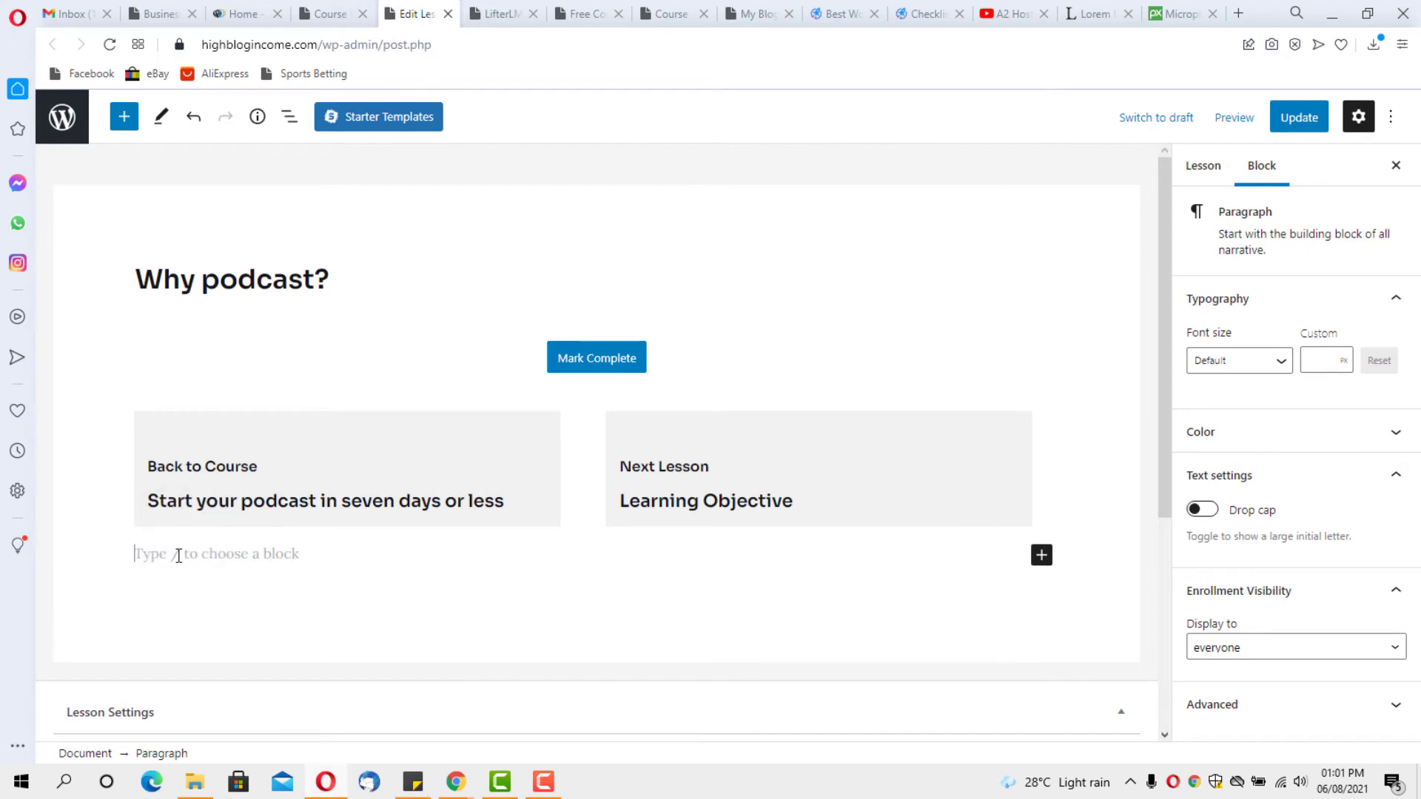
{"action": "key", "text": "ctrl+v"}
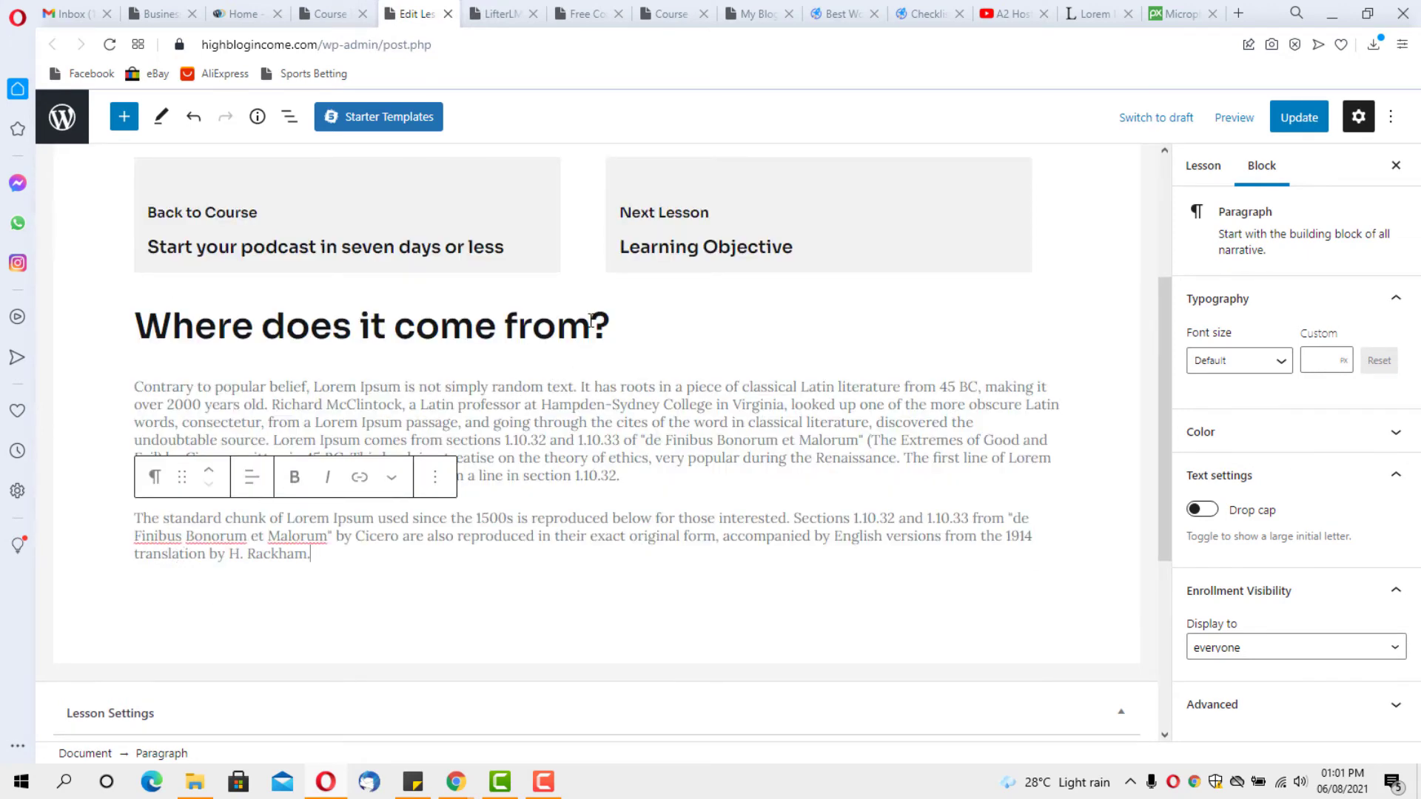
{"action": "left_click_drag", "start_coordinate": [361, 325], "coordinate": [592, 326]}
{"action": "left_click", "coordinate": [444, 325]}
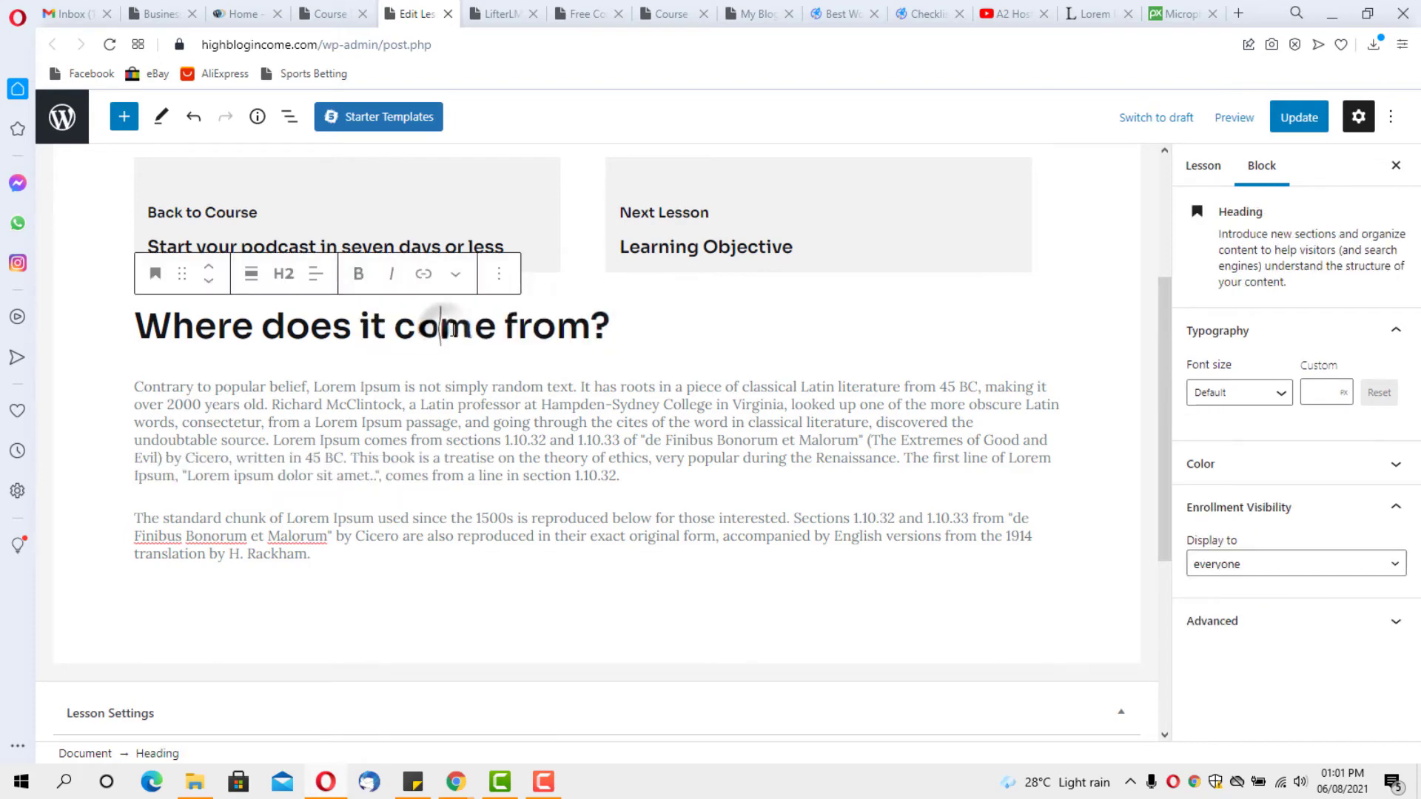
{"action": "left_click_drag", "start_coordinate": [595, 325], "coordinate": [175, 330]}
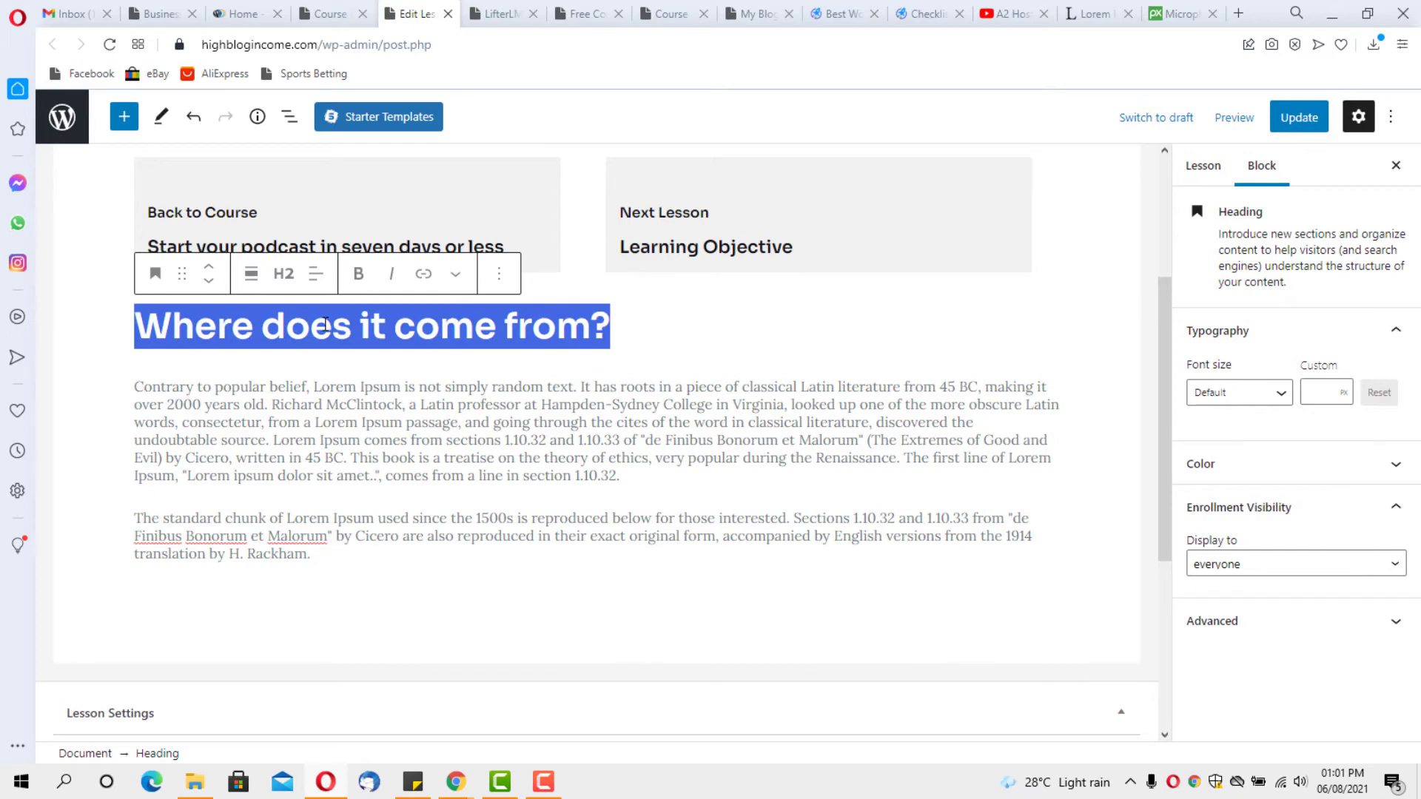
{"action": "type", "text": "We"}
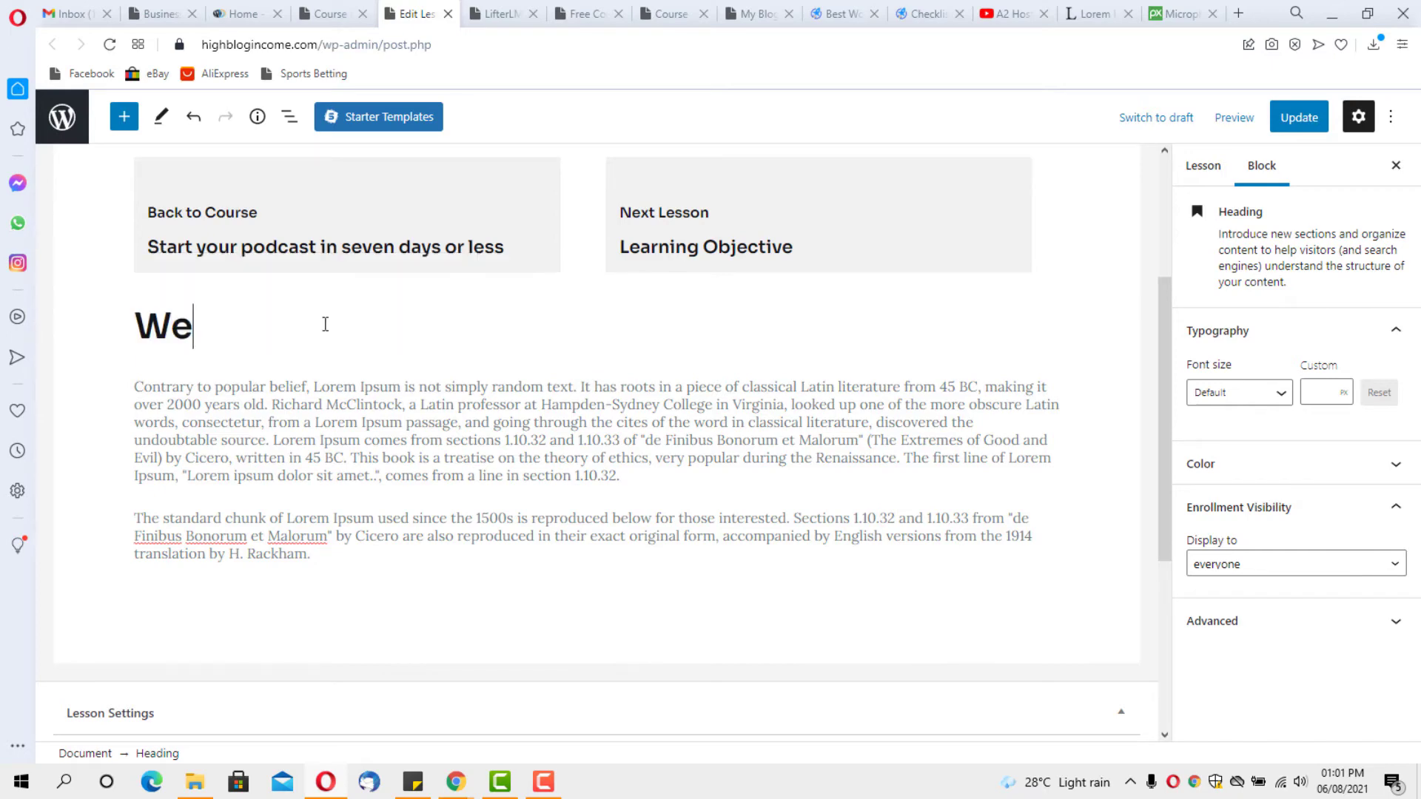
{"action": "type", "text": "lcome to "}
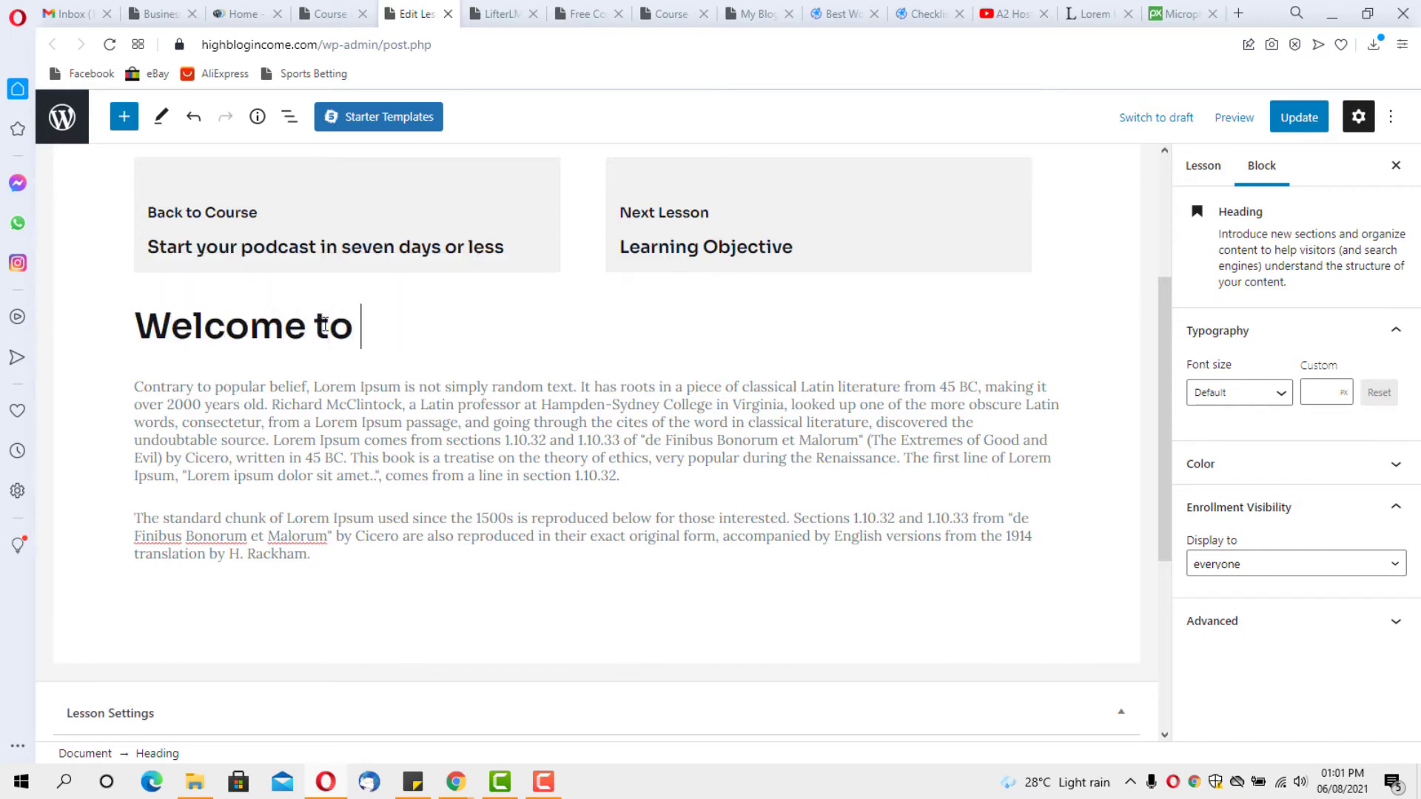
{"action": "type", "text": "this lesson"}
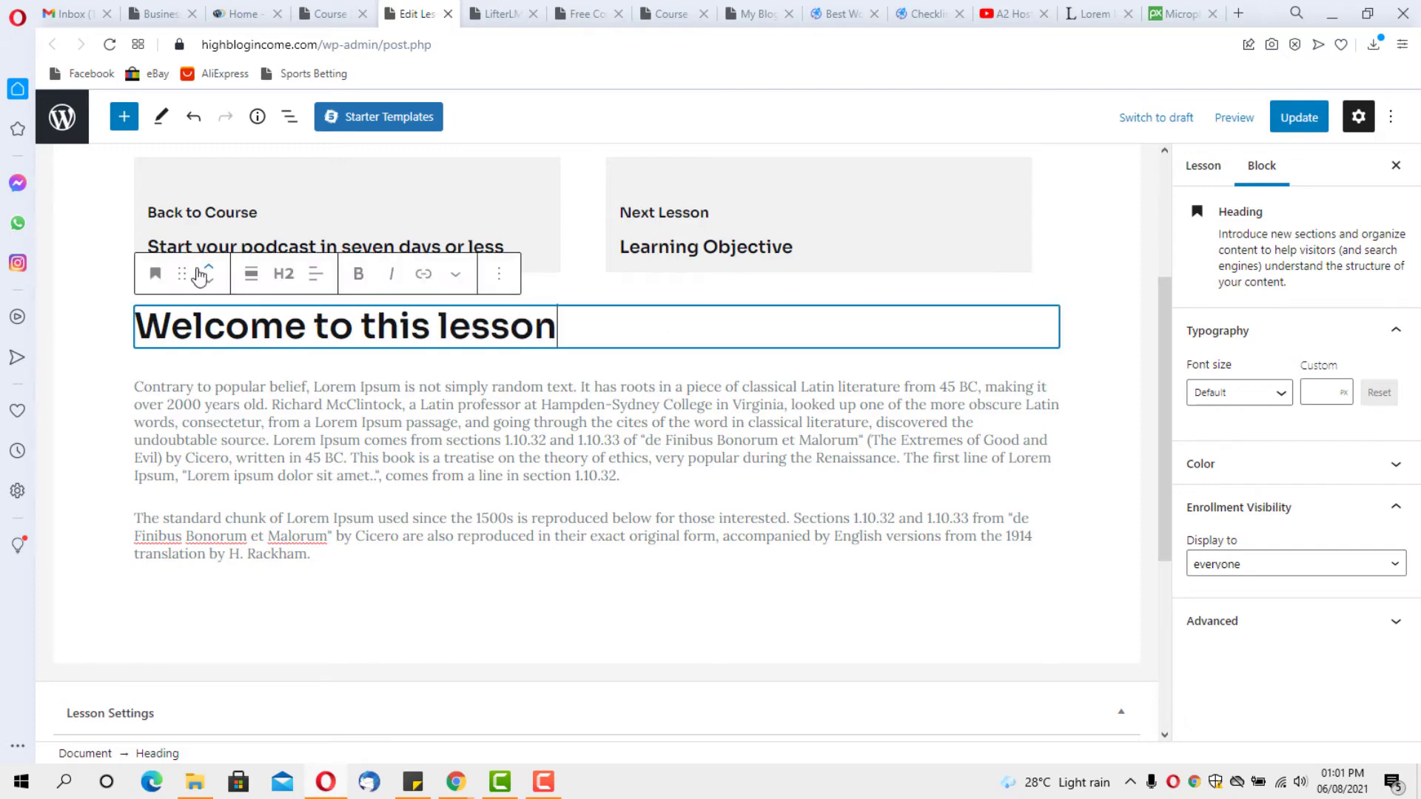
Move the heading and both Lorem Ipsum paragraphs above the Mark Complete button
{"action": "left_click", "coordinate": [210, 269]}
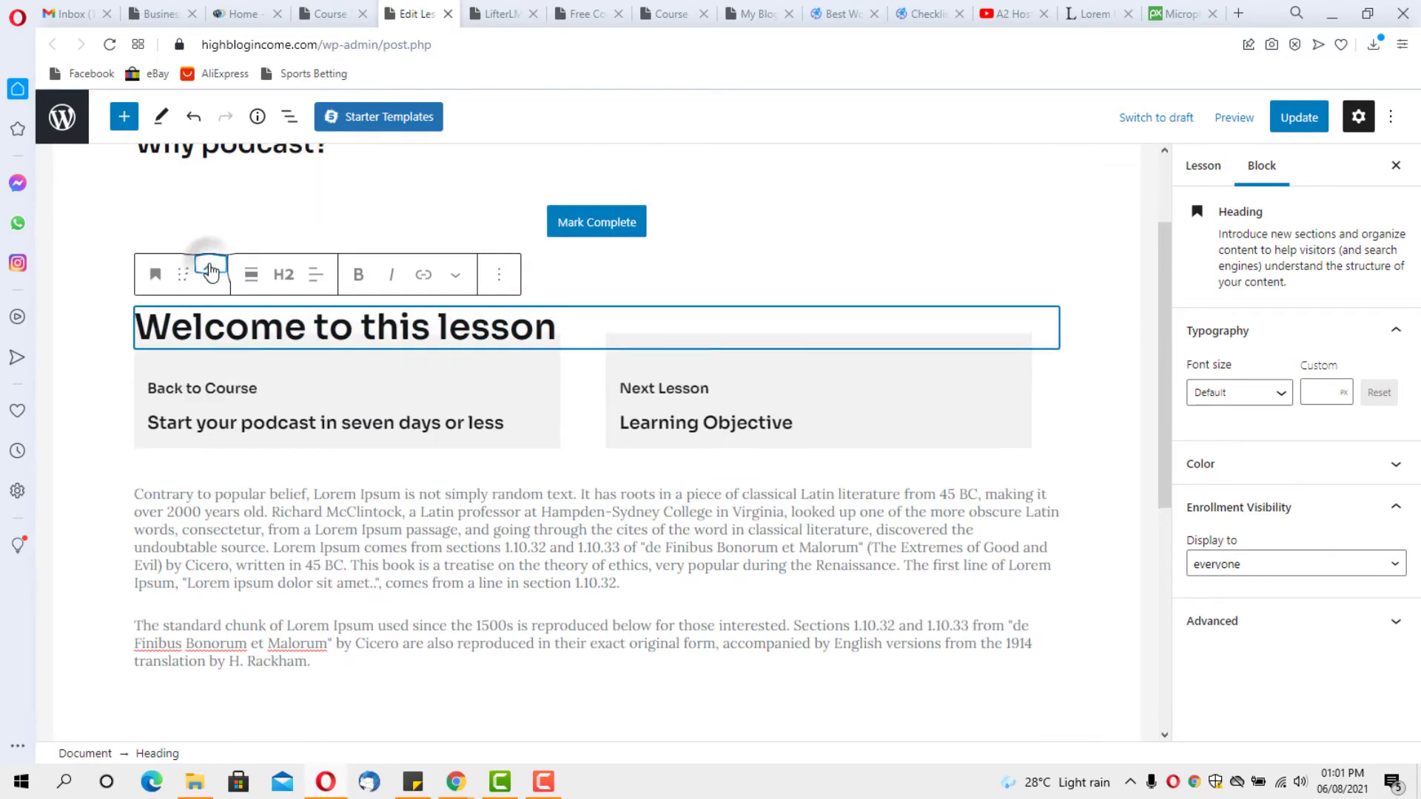
{"action": "left_click", "coordinate": [211, 270]}
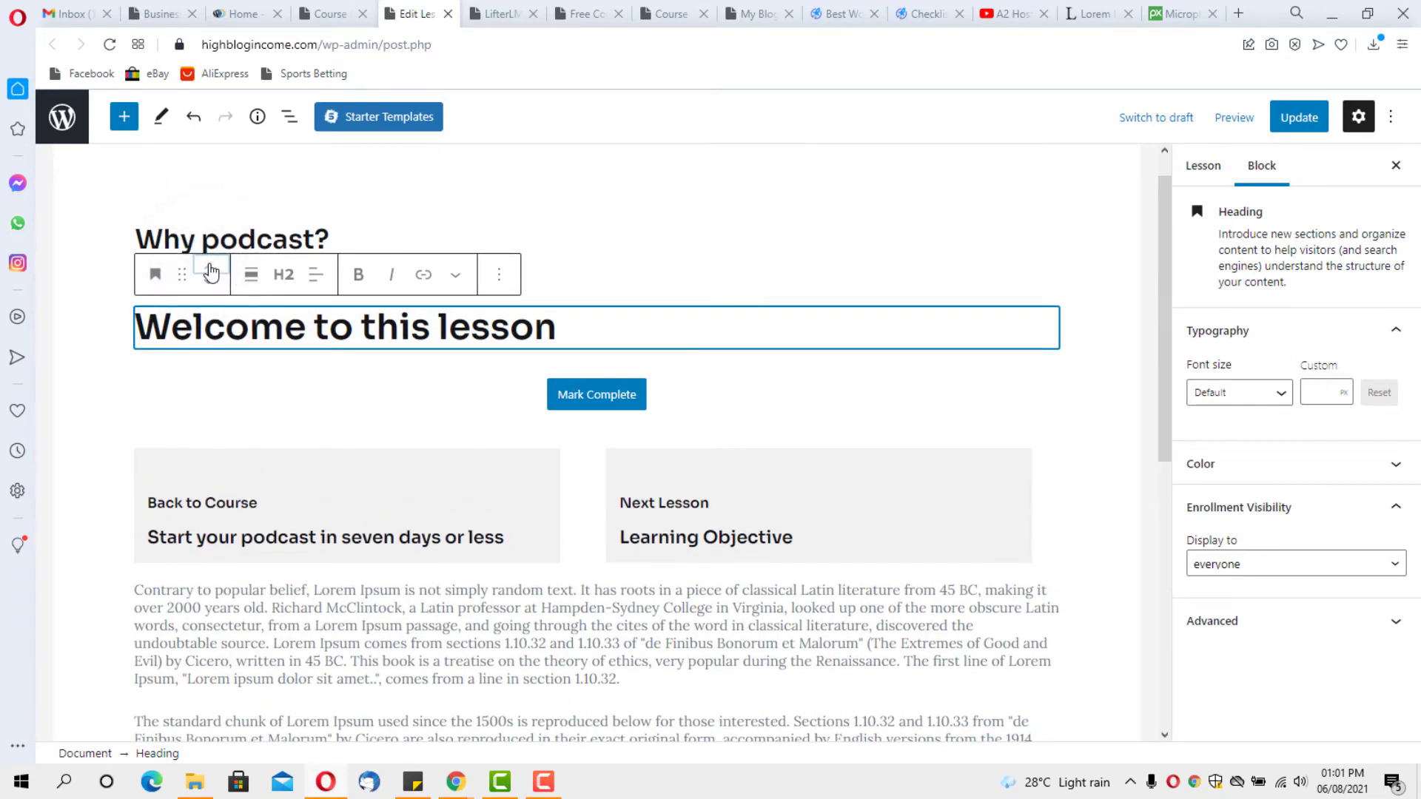
{"action": "scroll", "coordinate": [308, 296], "scroll_direction": "down", "scroll_amount": 3}
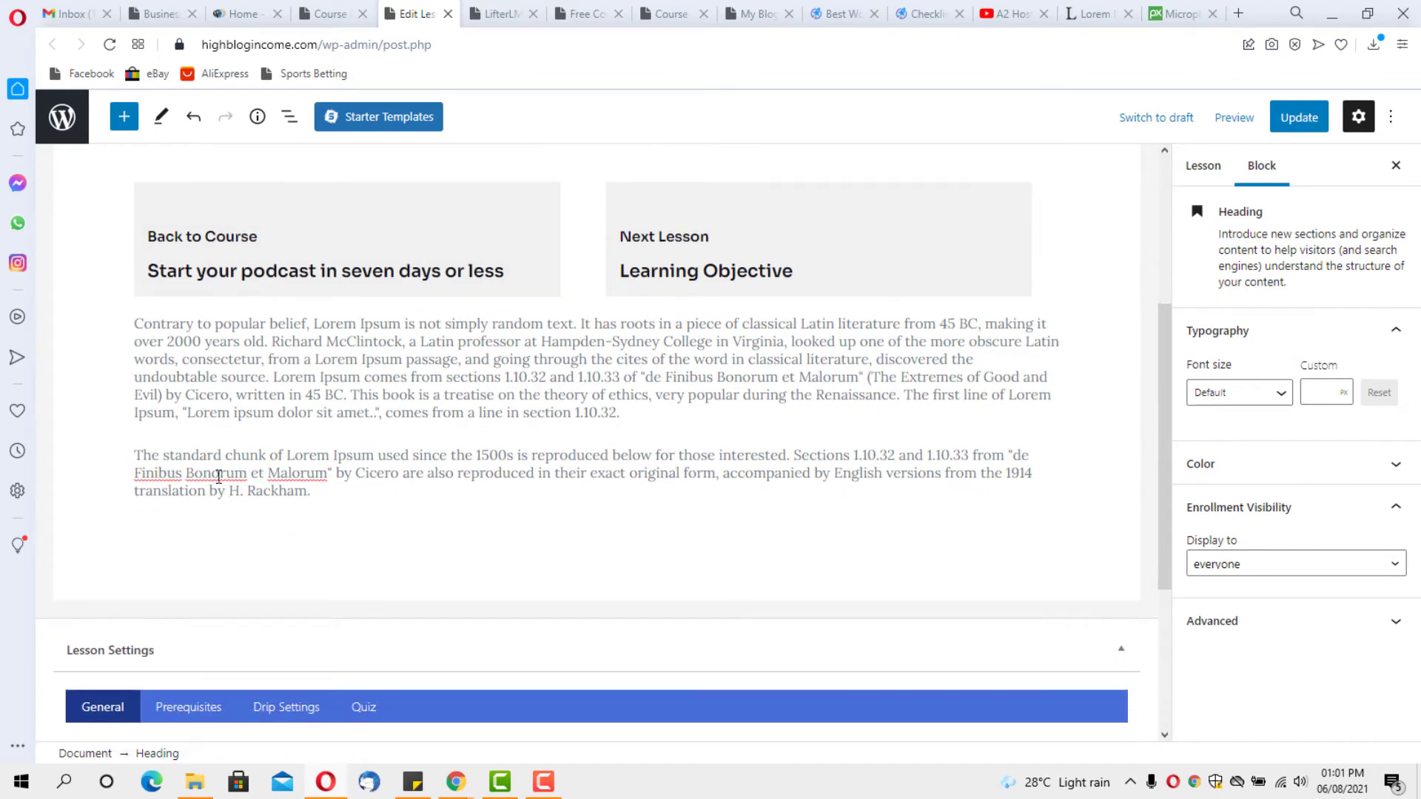
{"action": "left_click", "coordinate": [169, 340]}
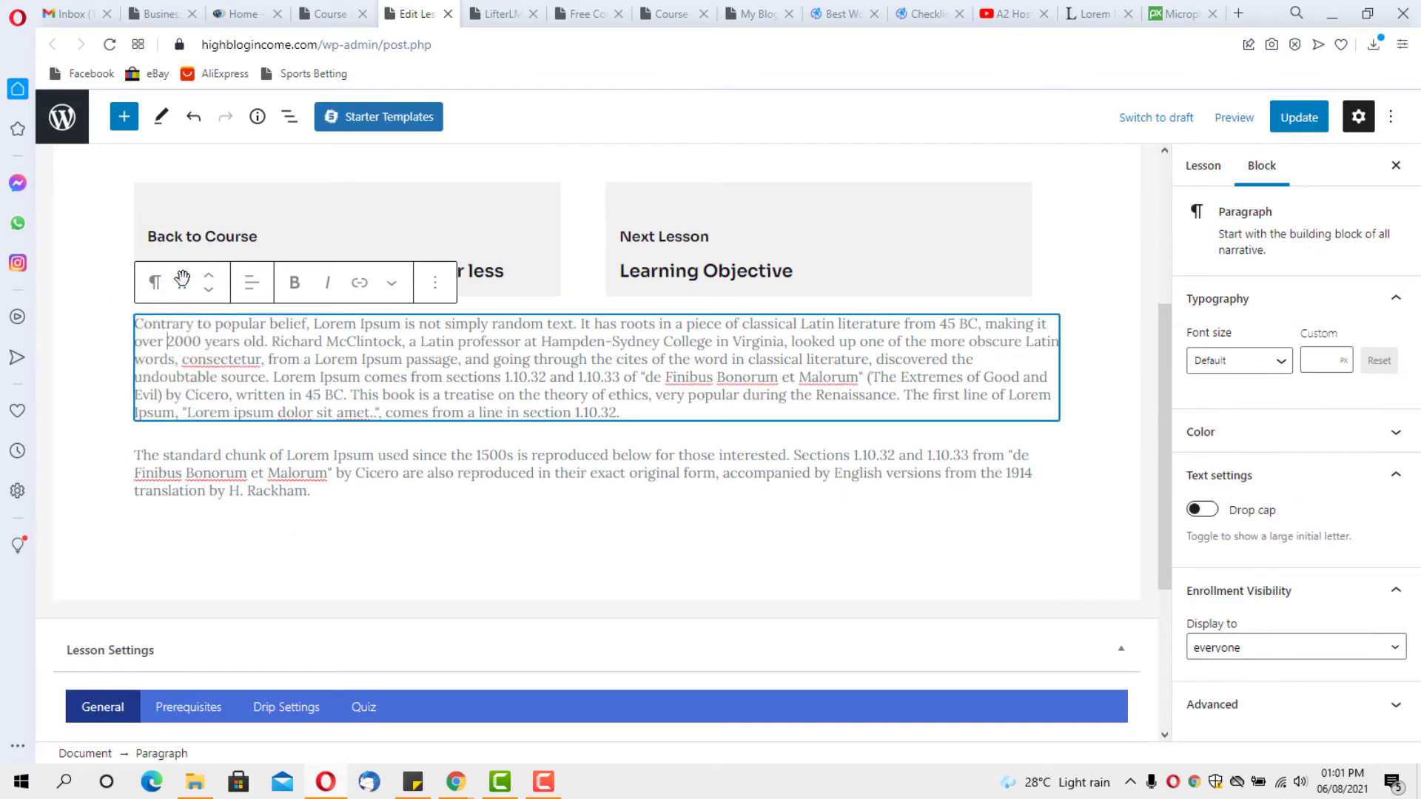
{"action": "left_click", "coordinate": [210, 282]}
{"action": "left_click", "coordinate": [210, 282]}
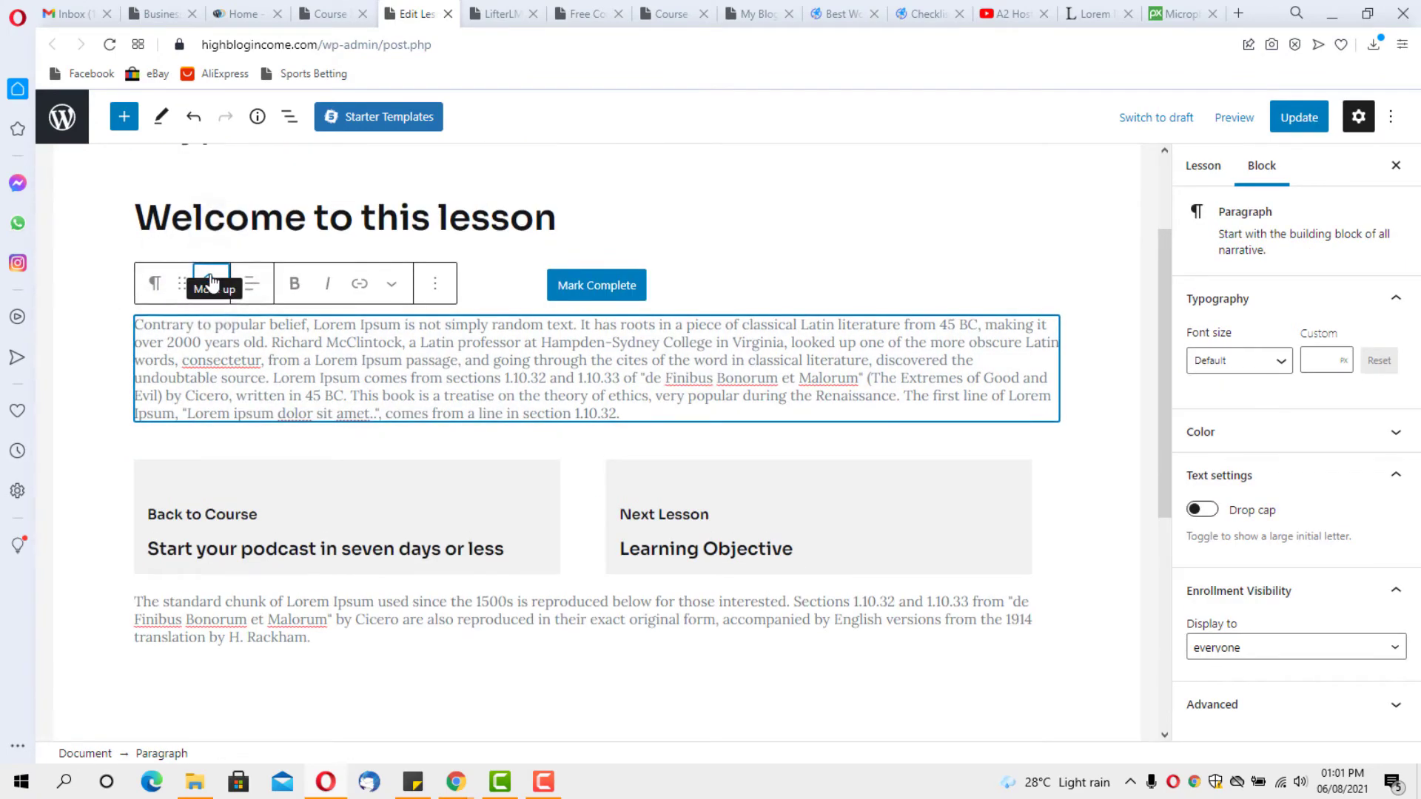
{"action": "scroll", "coordinate": [217, 474], "scroll_direction": "down", "scroll_amount": 4}
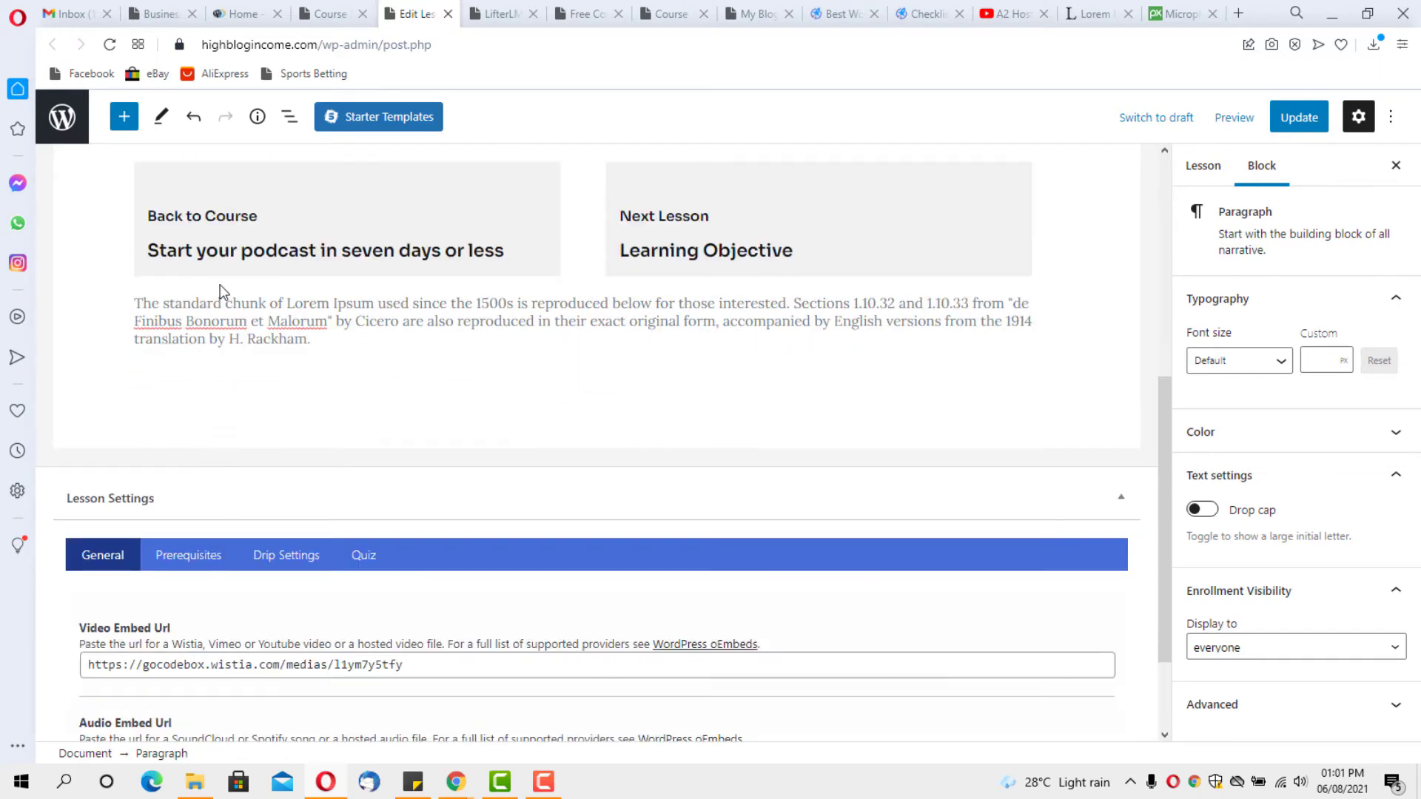
{"action": "left_click", "coordinate": [212, 319]}
{"action": "left_click", "coordinate": [210, 260]}
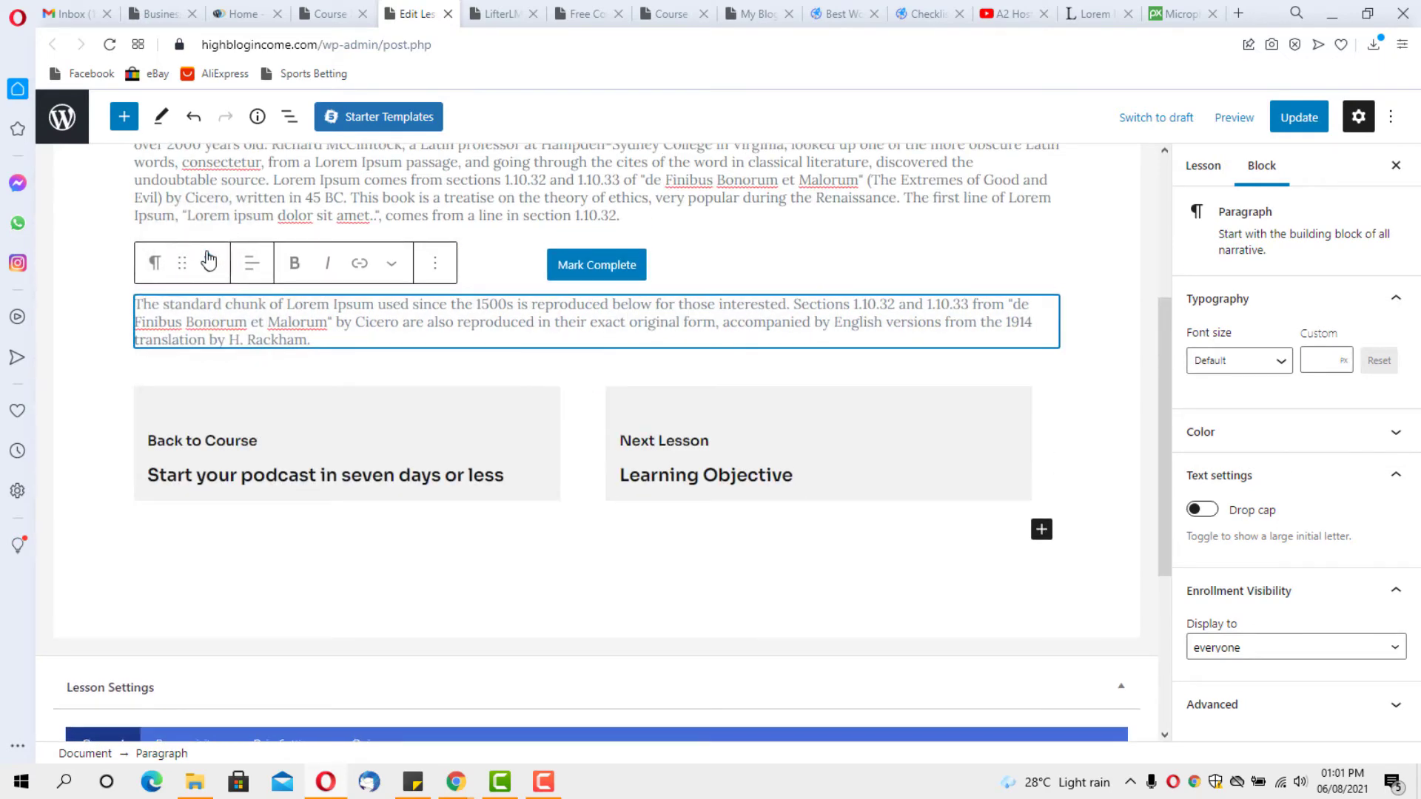
{"action": "left_click", "coordinate": [209, 260]}
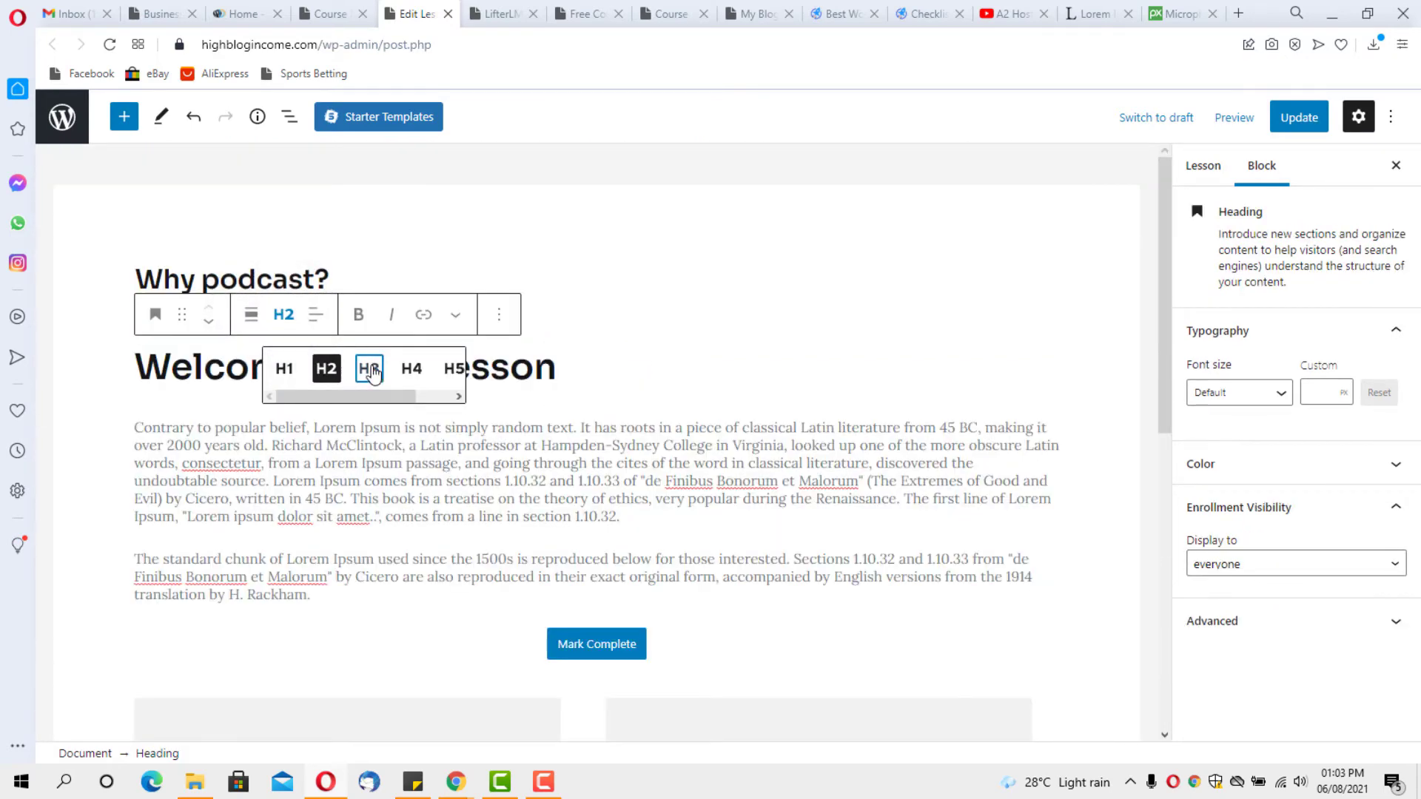
Make the welcome heading level 3 and add a spacer above it, shrunk to about 90 px
{"action": "left_click", "coordinate": [368, 367]}
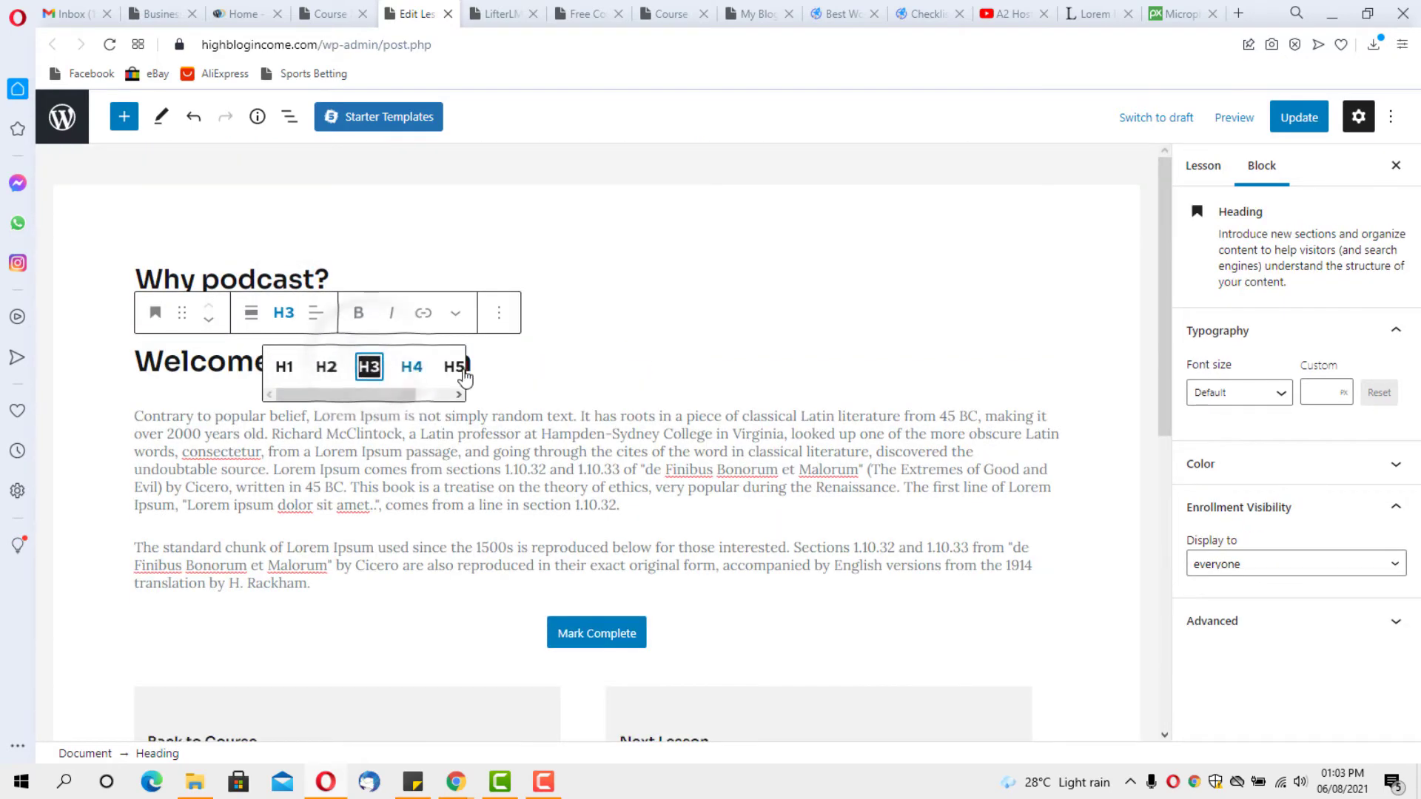
{"action": "left_click", "coordinate": [571, 365]}
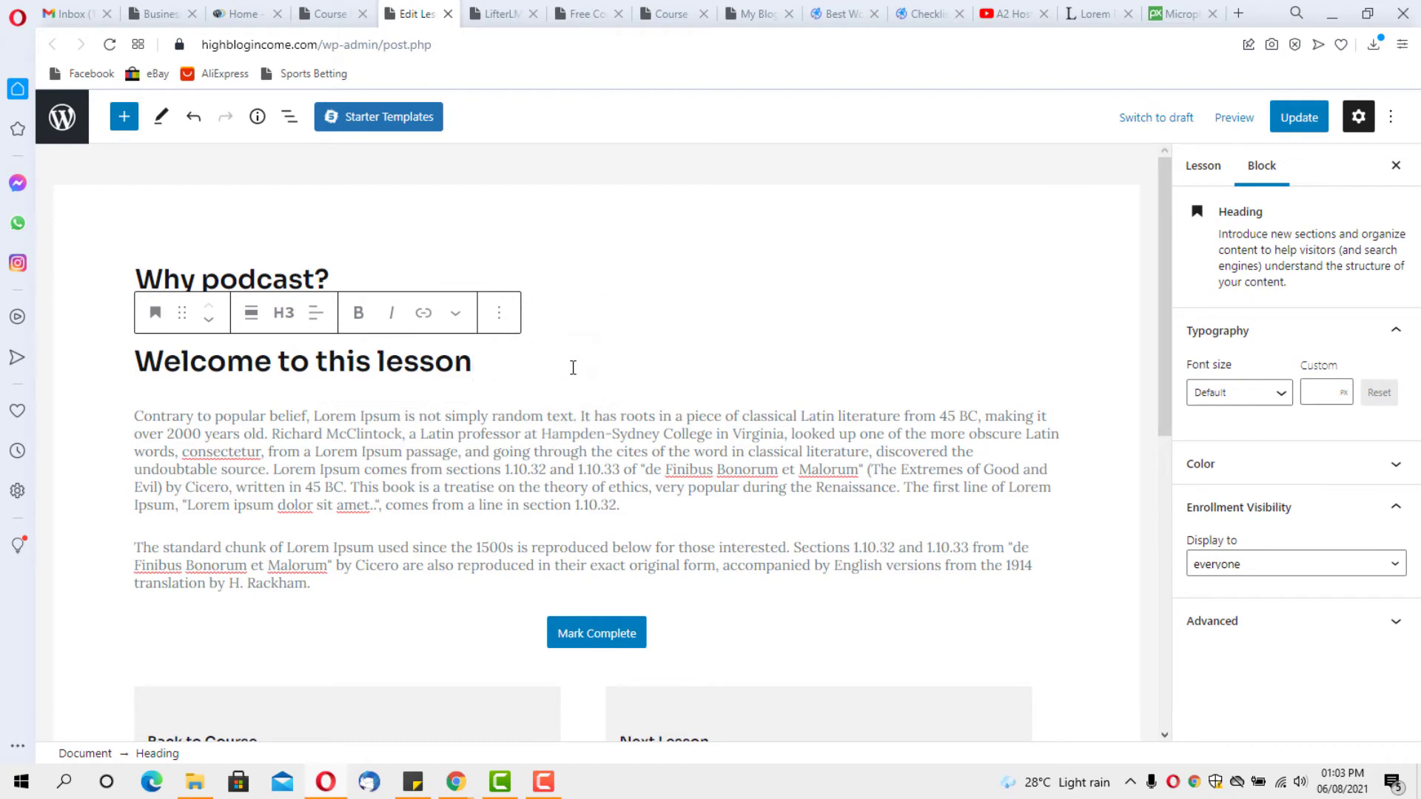
{"action": "key", "text": "Return"}
{"action": "left_click", "coordinate": [597, 392]}
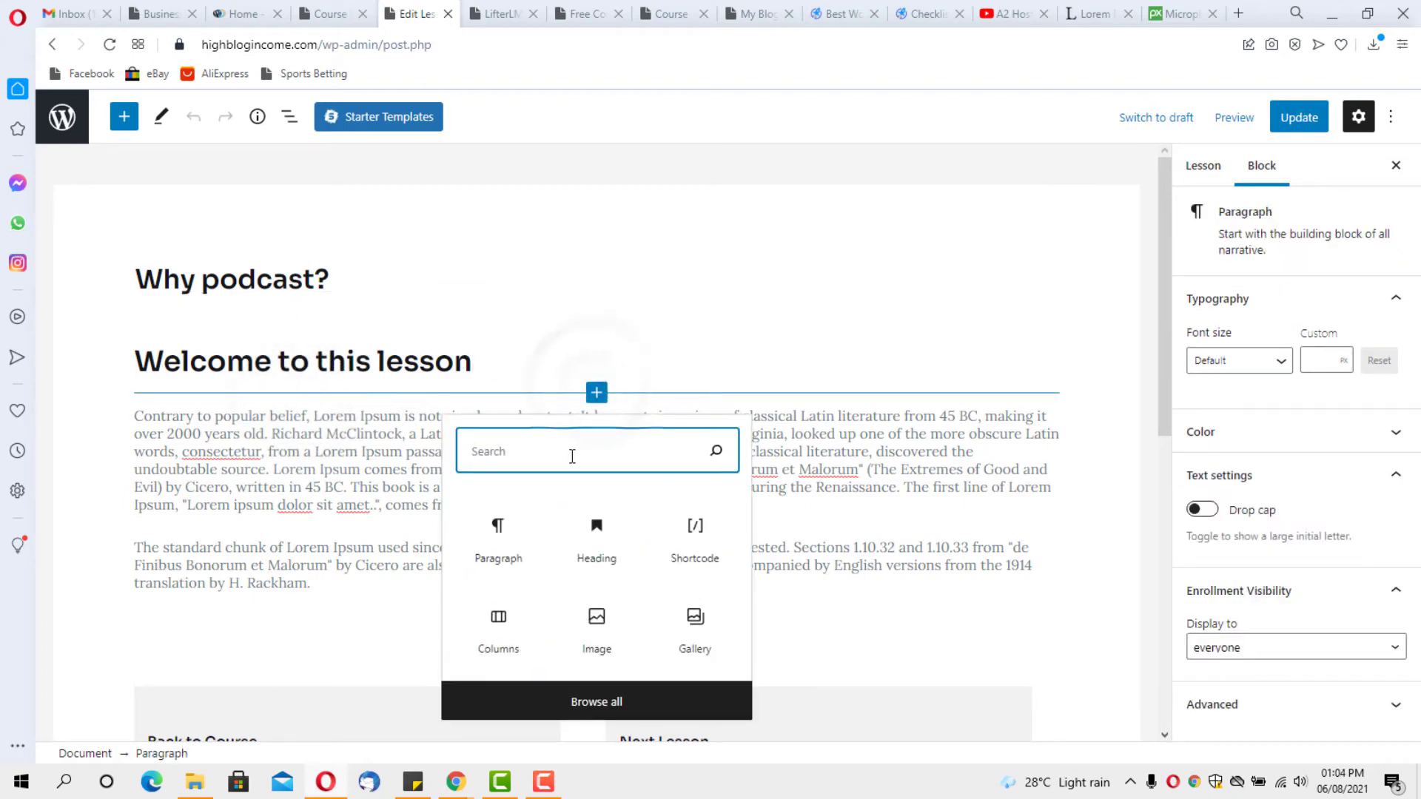
{"action": "type", "text": "s"}
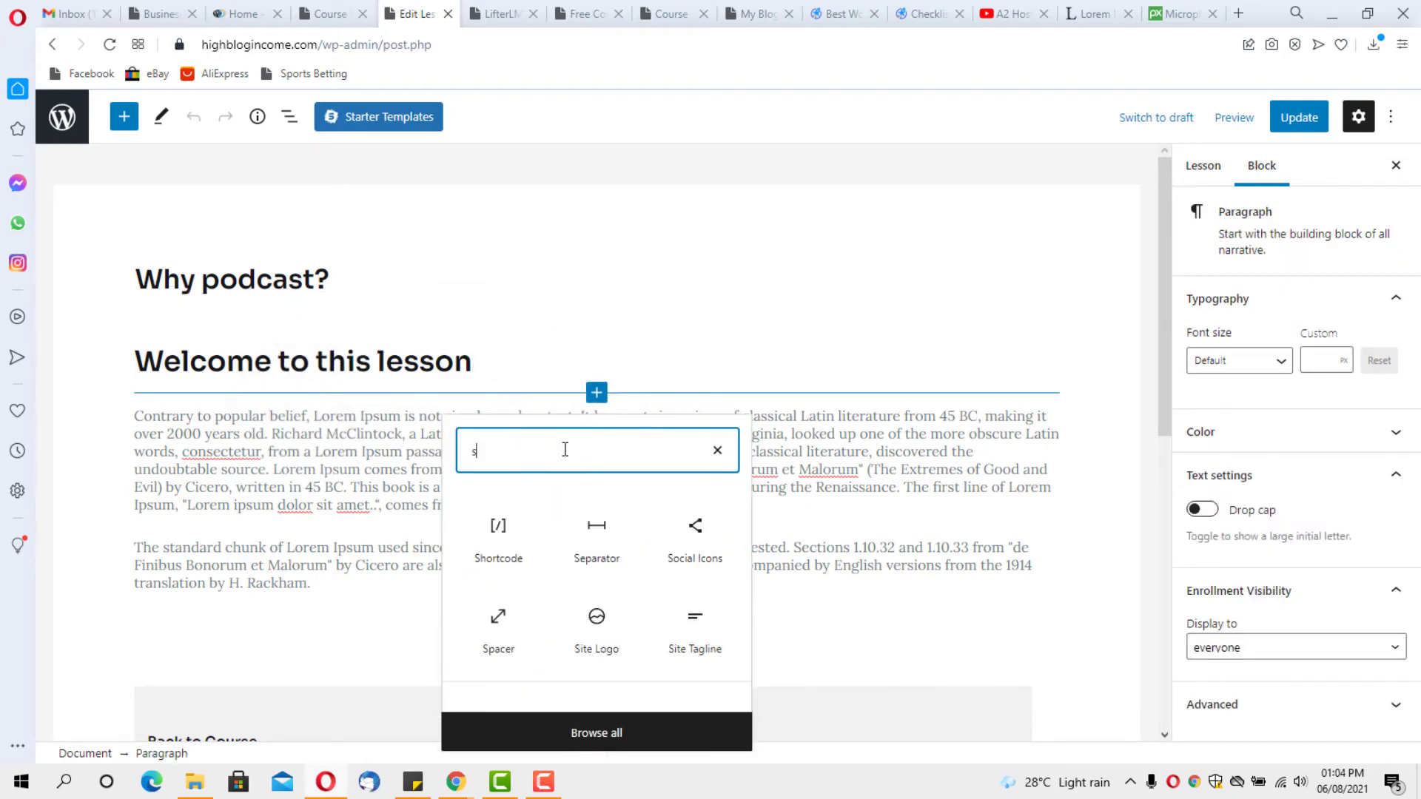
{"action": "type", "text": "p"}
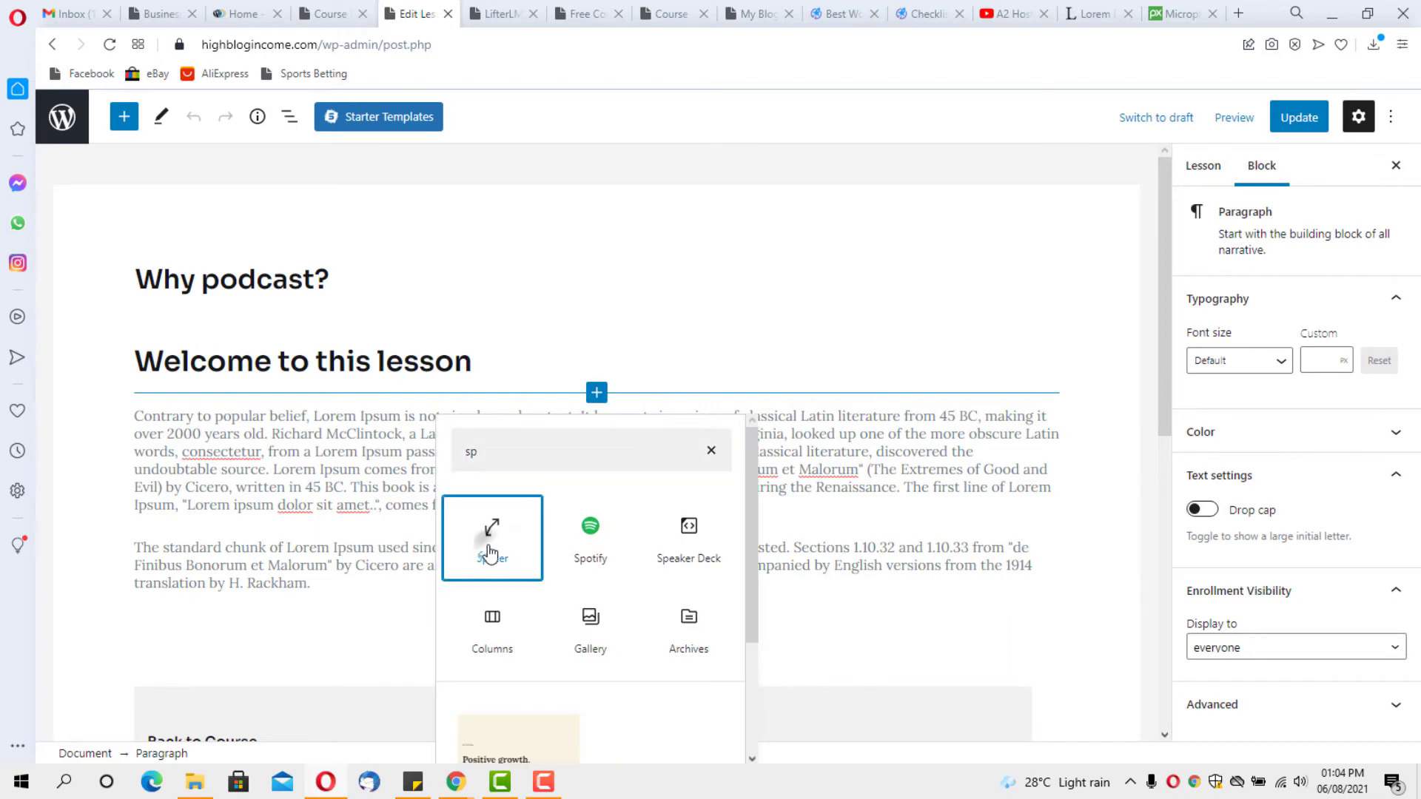
{"action": "left_click", "coordinate": [484, 547]}
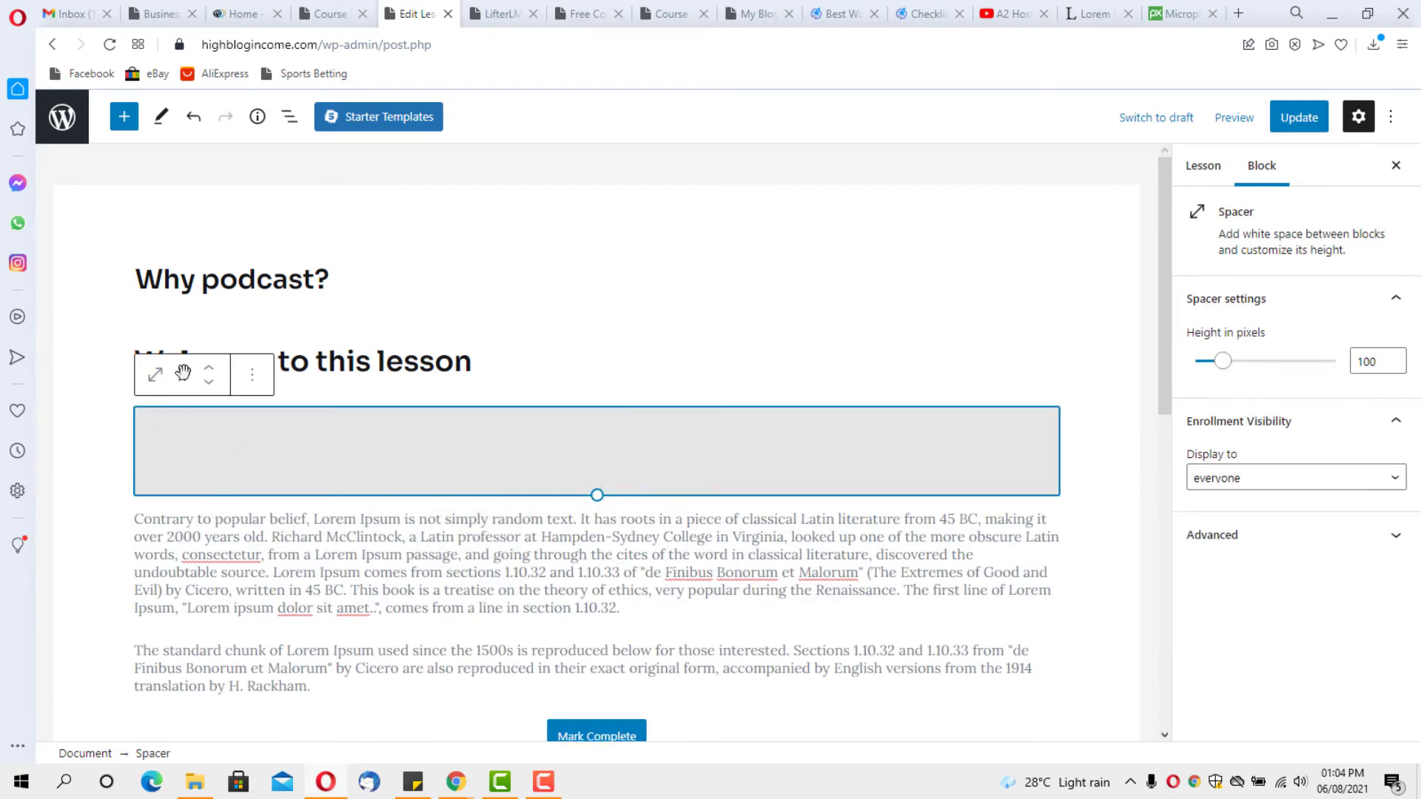
{"action": "left_click", "coordinate": [209, 368]}
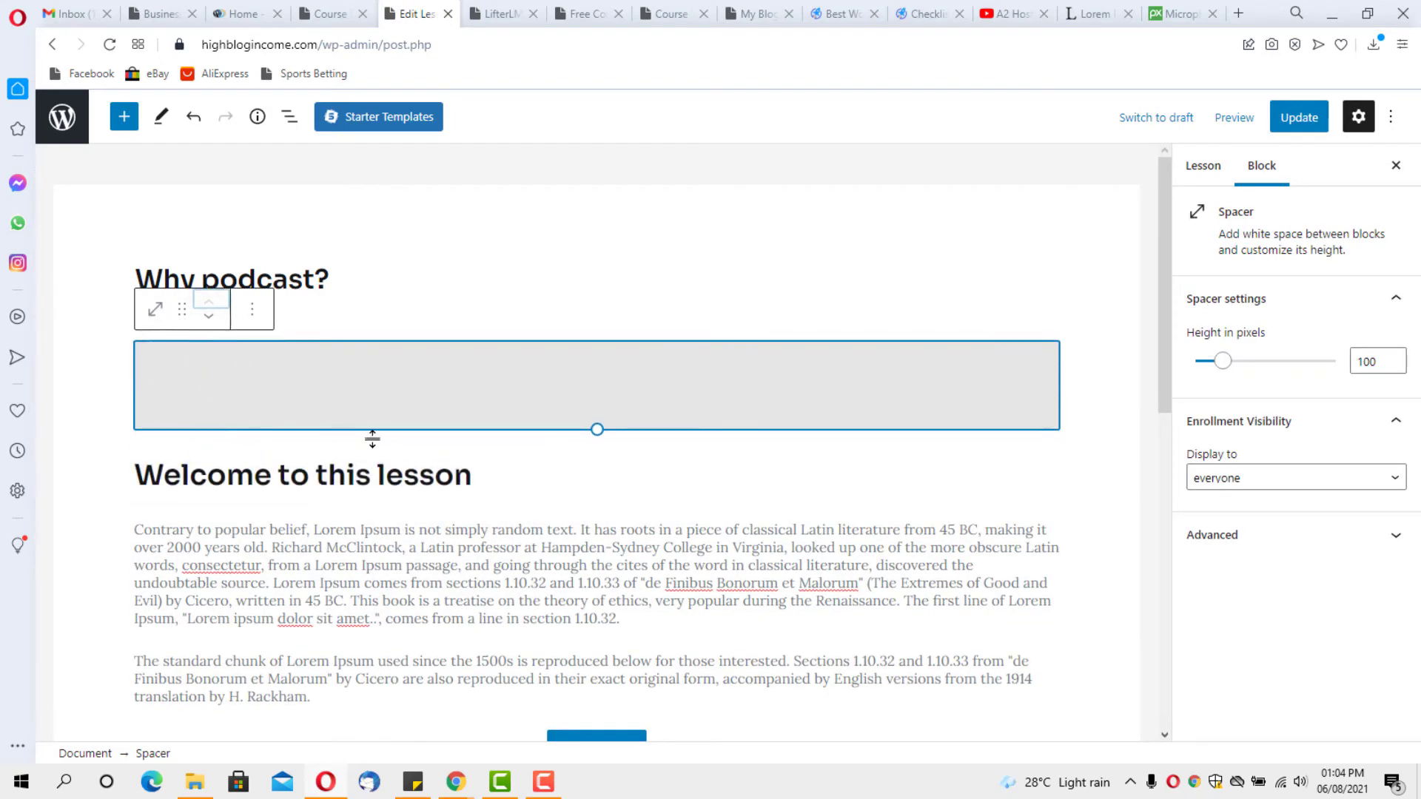
{"action": "left_click_drag", "start_coordinate": [600, 427], "coordinate": [598, 420]}
Add a spacer above Mark Complete and shrink it from 100 px to 81 px
{"action": "scroll", "coordinate": [625, 406], "scroll_direction": "down", "scroll_amount": 5}
{"action": "scroll", "coordinate": [652, 423], "scroll_direction": "up", "scroll_amount": 2}
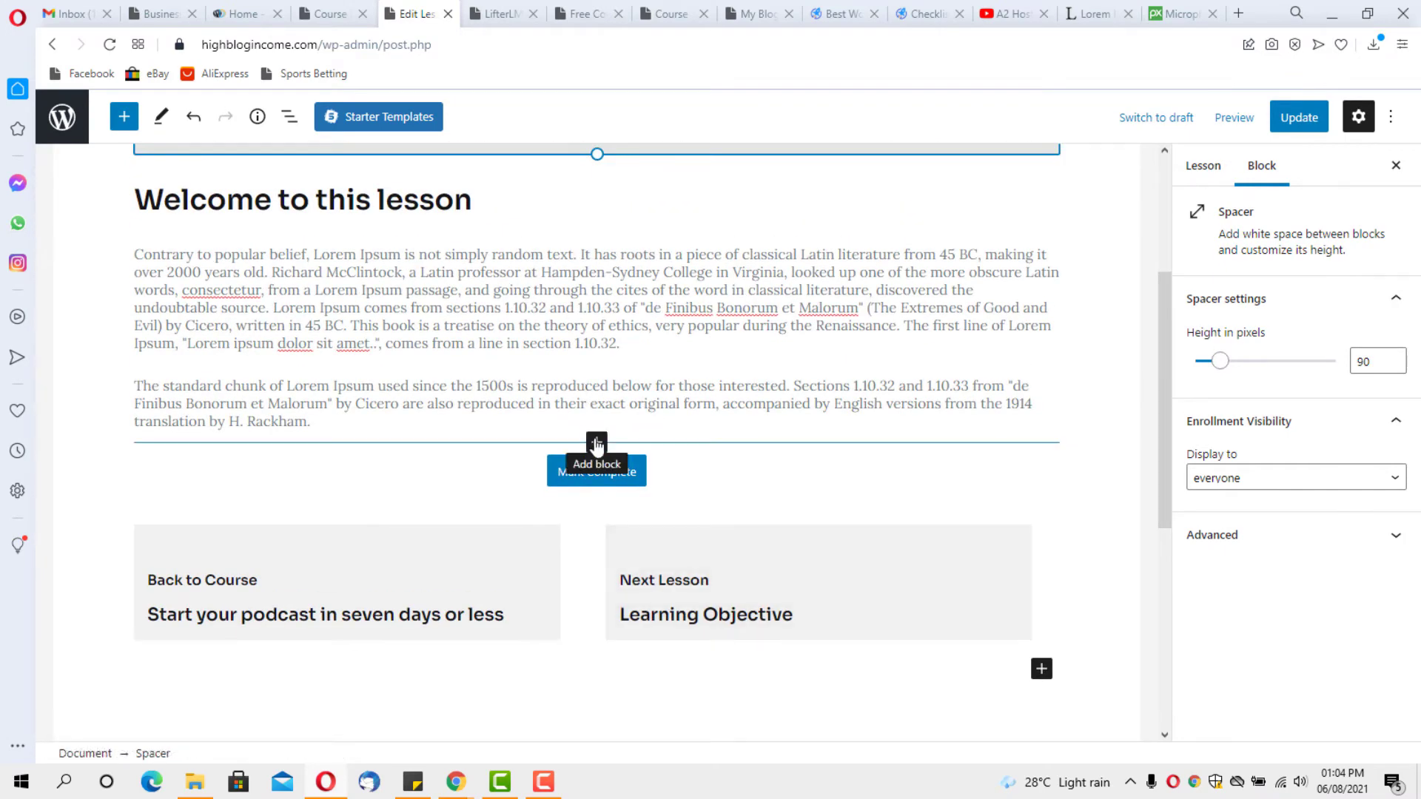
{"action": "left_click", "coordinate": [597, 444]}
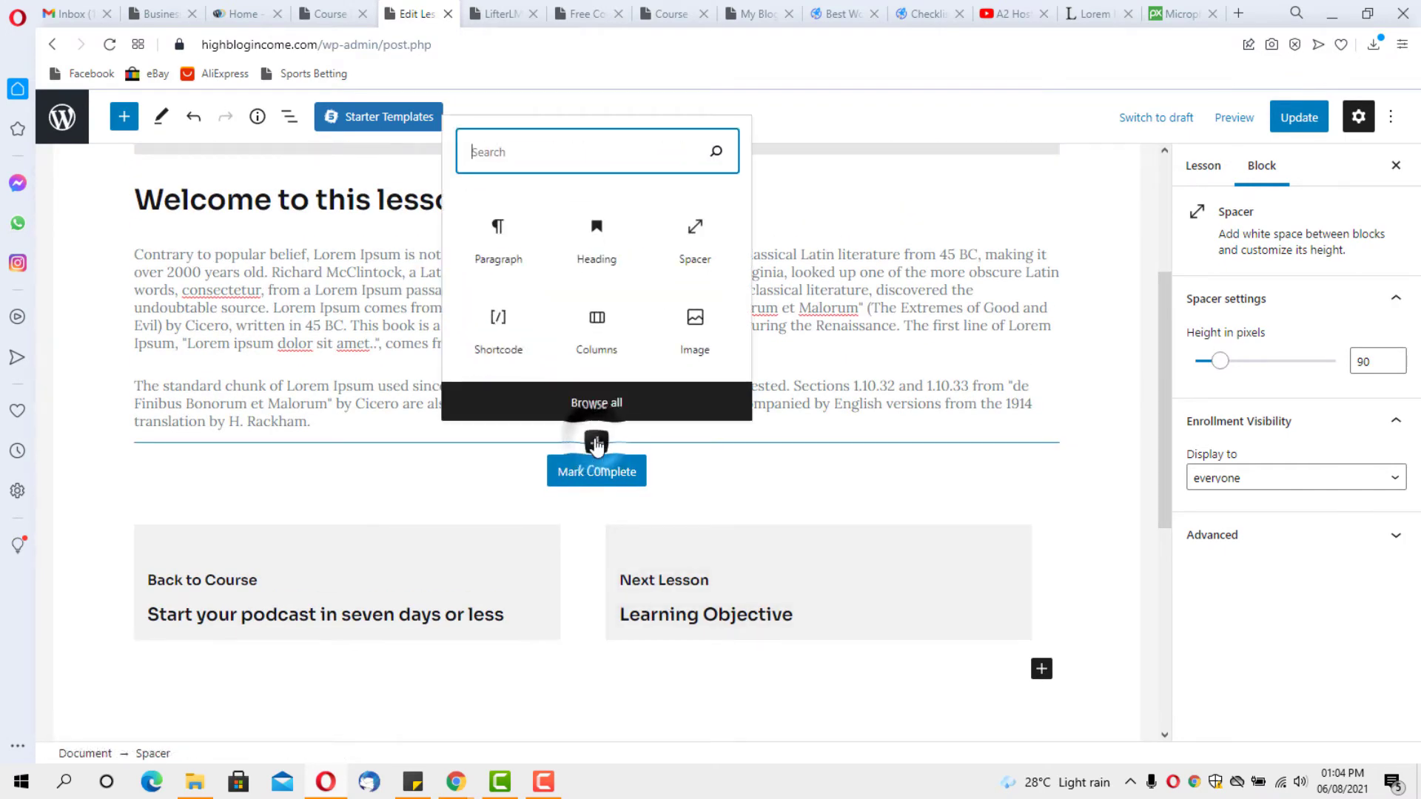
{"action": "left_click", "coordinate": [682, 250]}
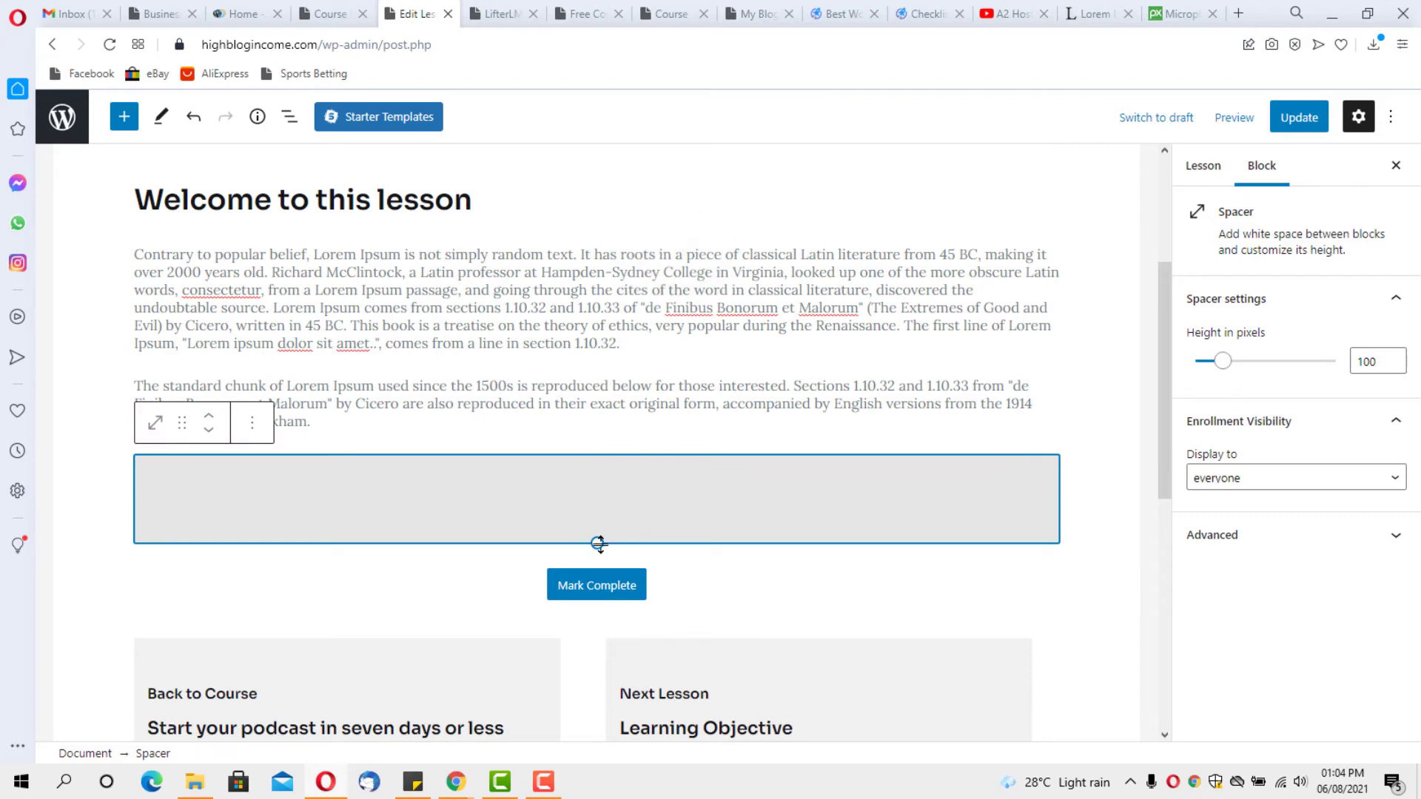
{"action": "left_click_drag", "start_coordinate": [598, 544], "coordinate": [597, 527]}
{"action": "scroll", "coordinate": [600, 370], "scroll_direction": "down", "scroll_amount": 6}
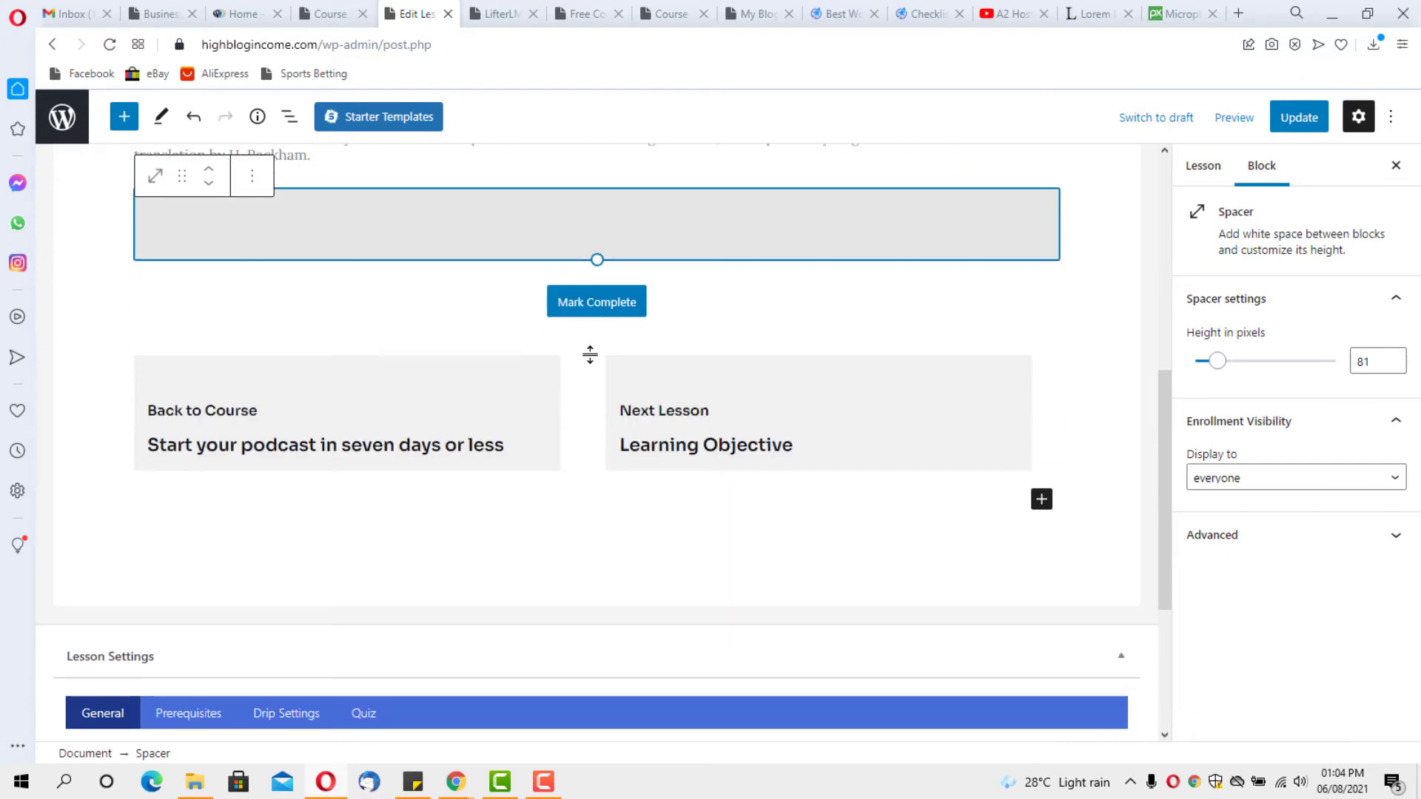
{"action": "scroll", "coordinate": [592, 361], "scroll_direction": "up", "scroll_amount": 10}
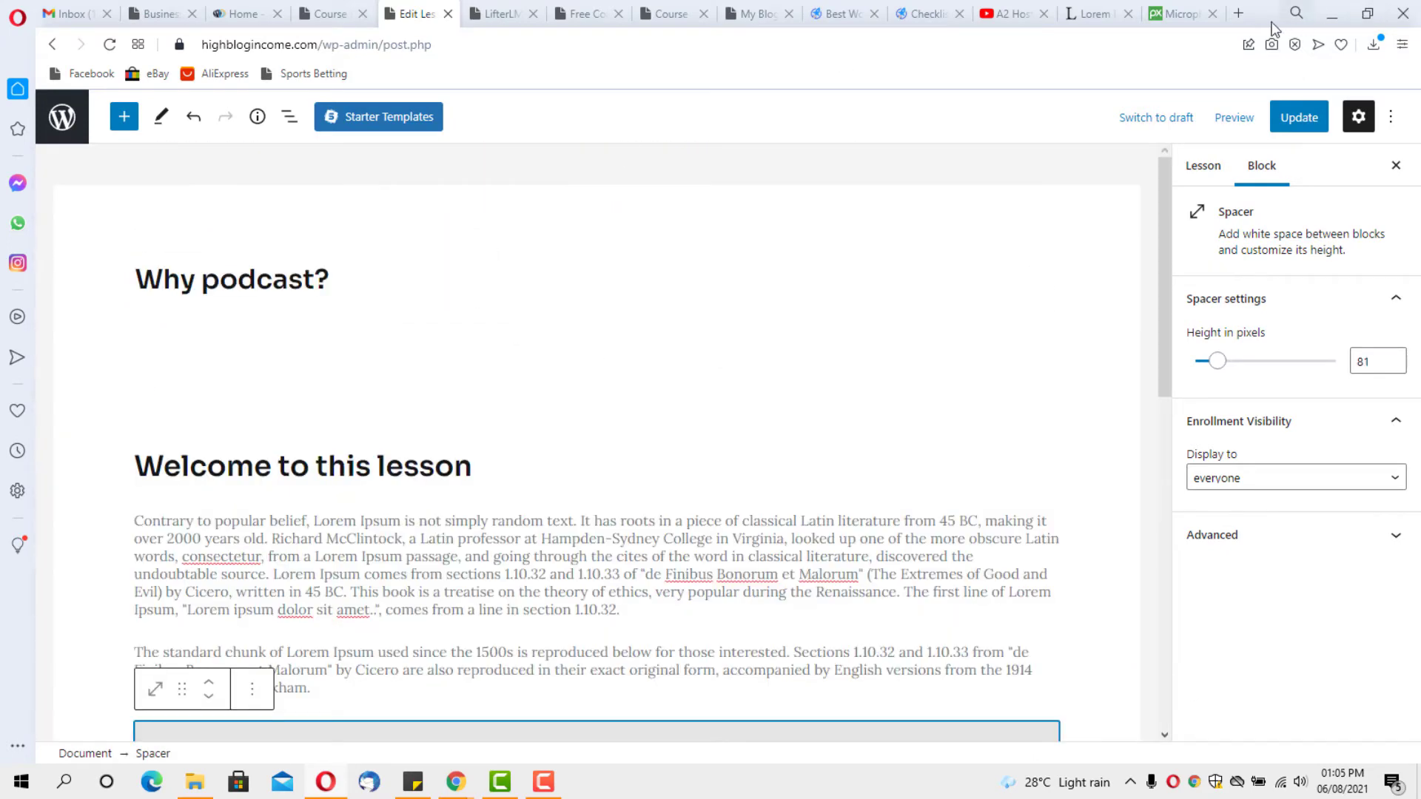
Preview the lesson in a new tab, checking video, welcome text and Mark Complete, then return to the course builder
{"action": "left_click", "coordinate": [1234, 117]}
{"action": "left_click", "coordinate": [1139, 278]}
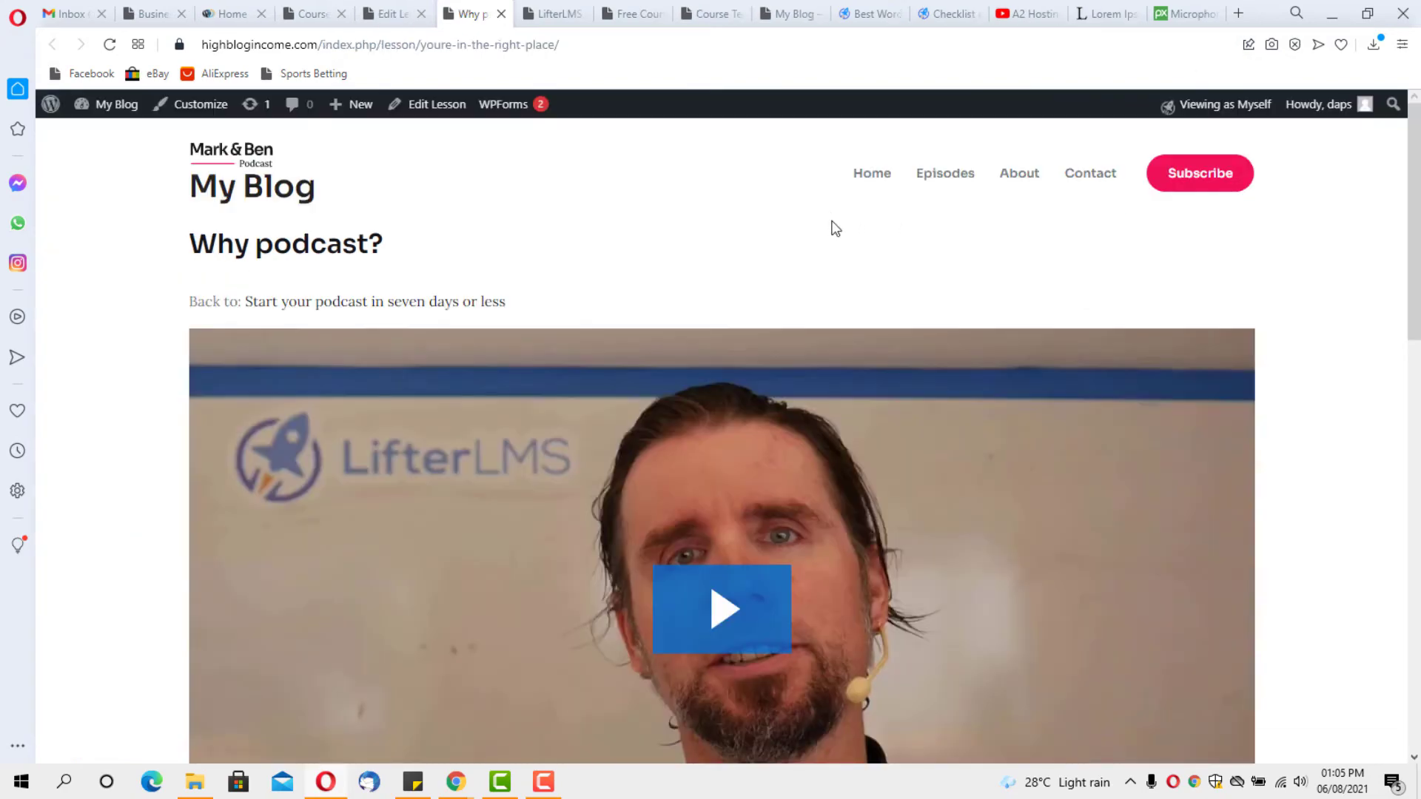
{"action": "scroll", "coordinate": [788, 242], "scroll_direction": "down", "scroll_amount": 5}
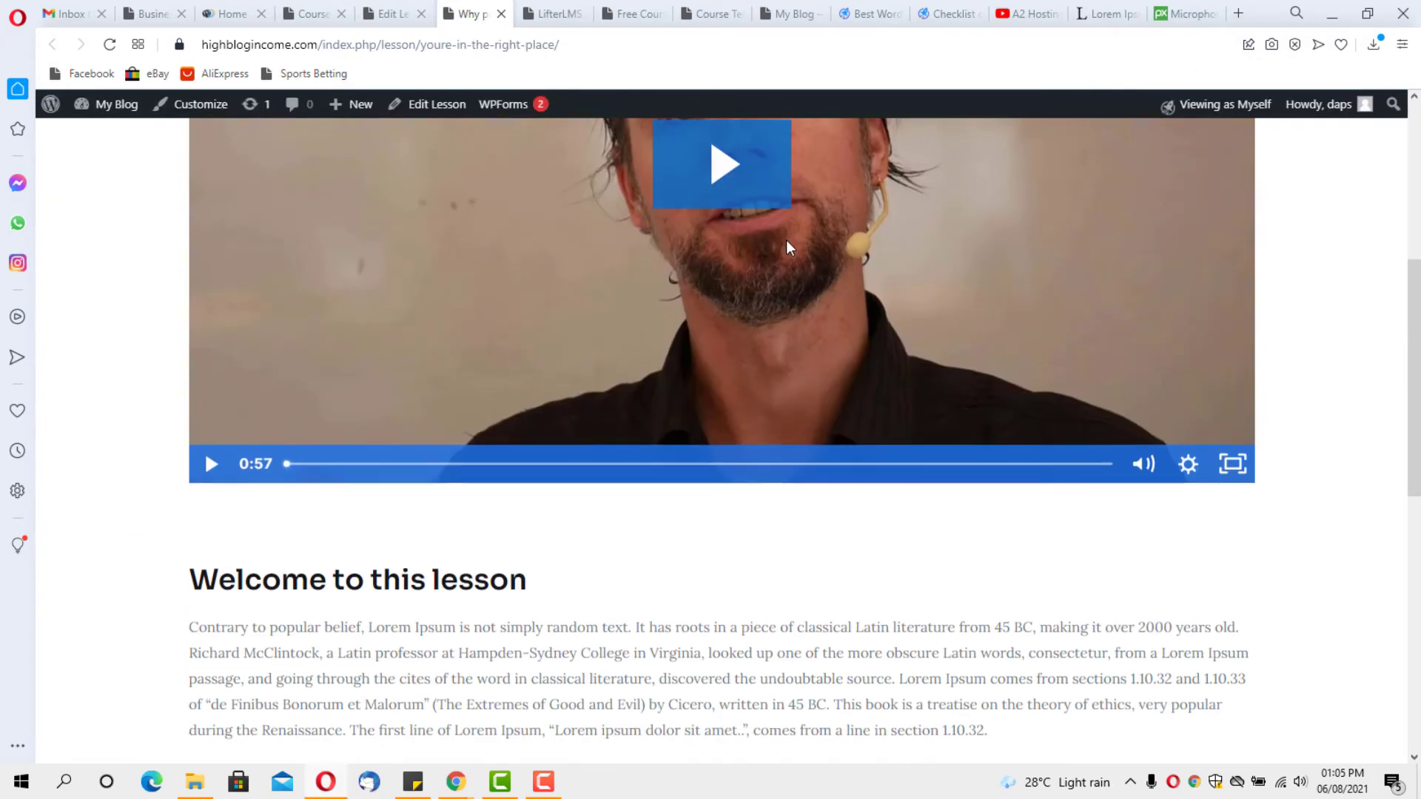
{"action": "scroll", "coordinate": [751, 292], "scroll_direction": "down", "scroll_amount": 3}
{"action": "scroll", "coordinate": [678, 326], "scroll_direction": "down", "scroll_amount": 6}
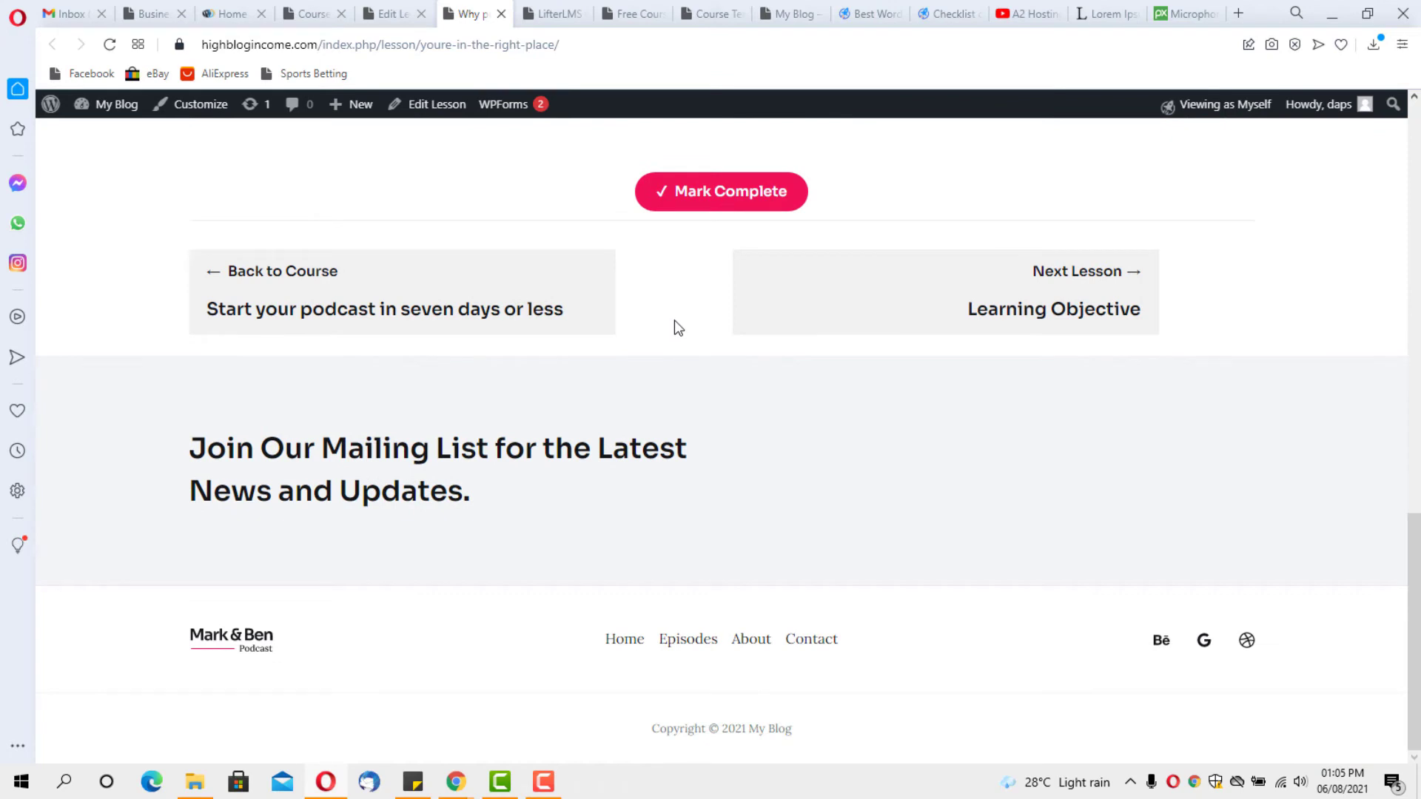
{"action": "left_click", "coordinate": [311, 14]}
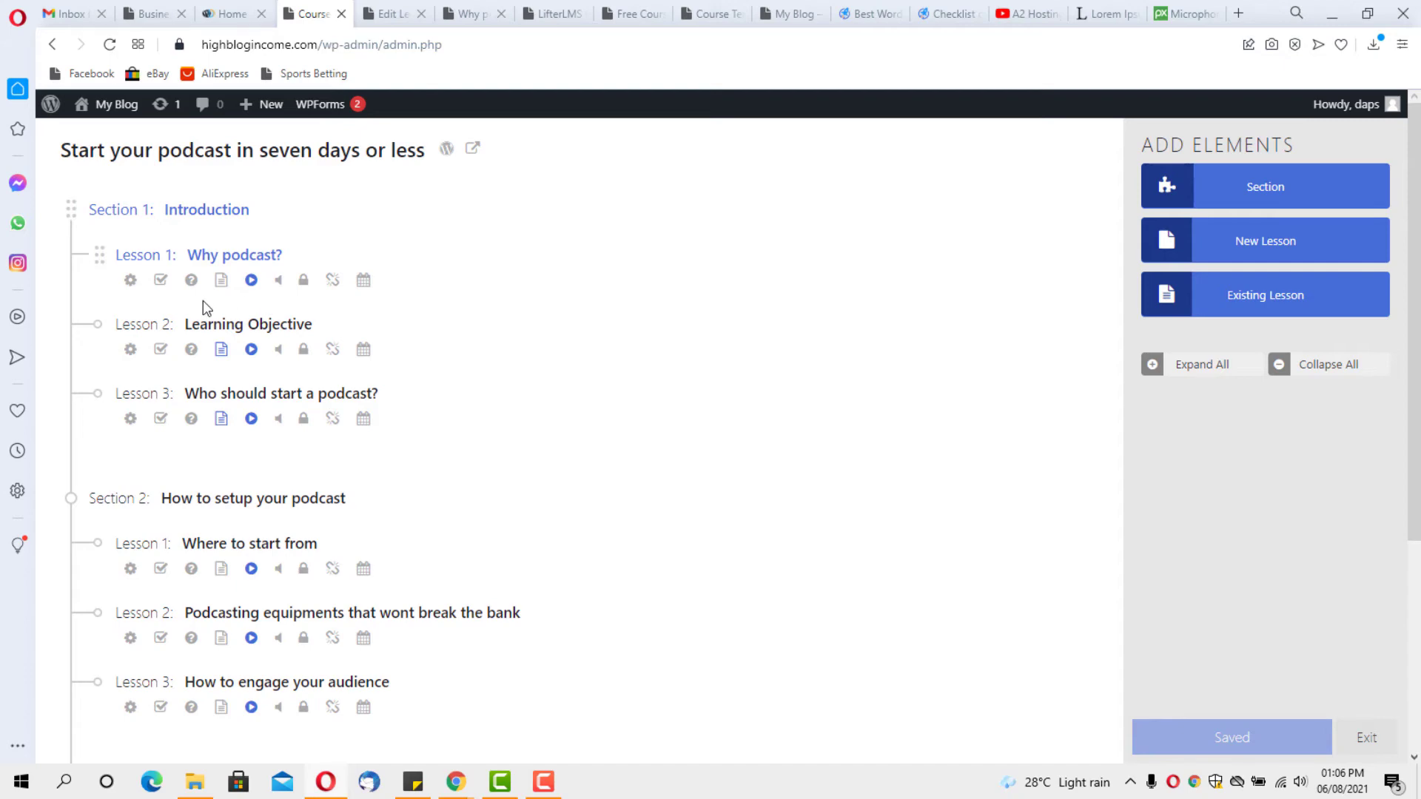
Open the live course page and scroll through the microphone header and content
{"action": "left_click", "coordinate": [470, 150]}
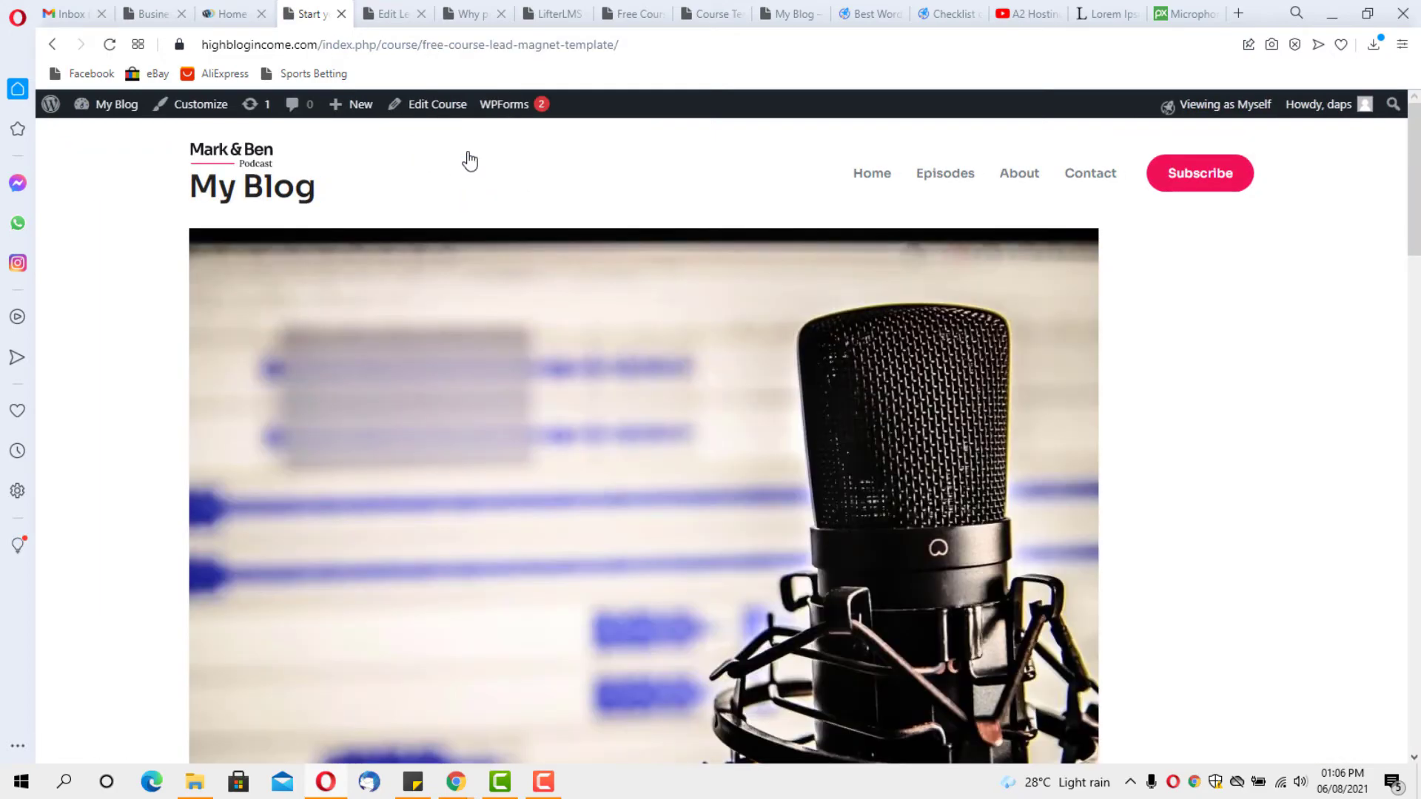
{"action": "scroll", "coordinate": [1174, 415], "scroll_direction": "down", "scroll_amount": 8}
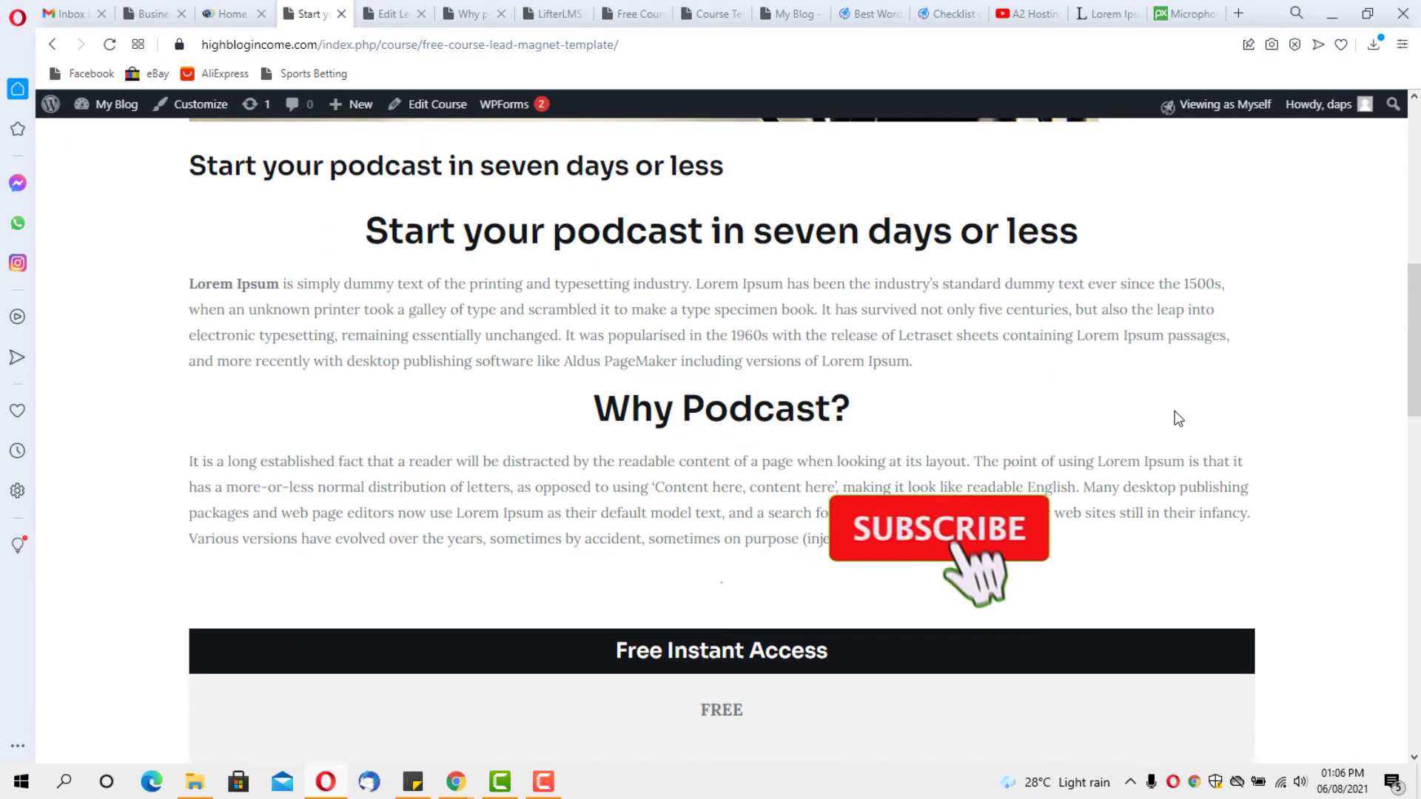
{"action": "scroll", "coordinate": [1177, 419], "scroll_direction": "down", "scroll_amount": 13}
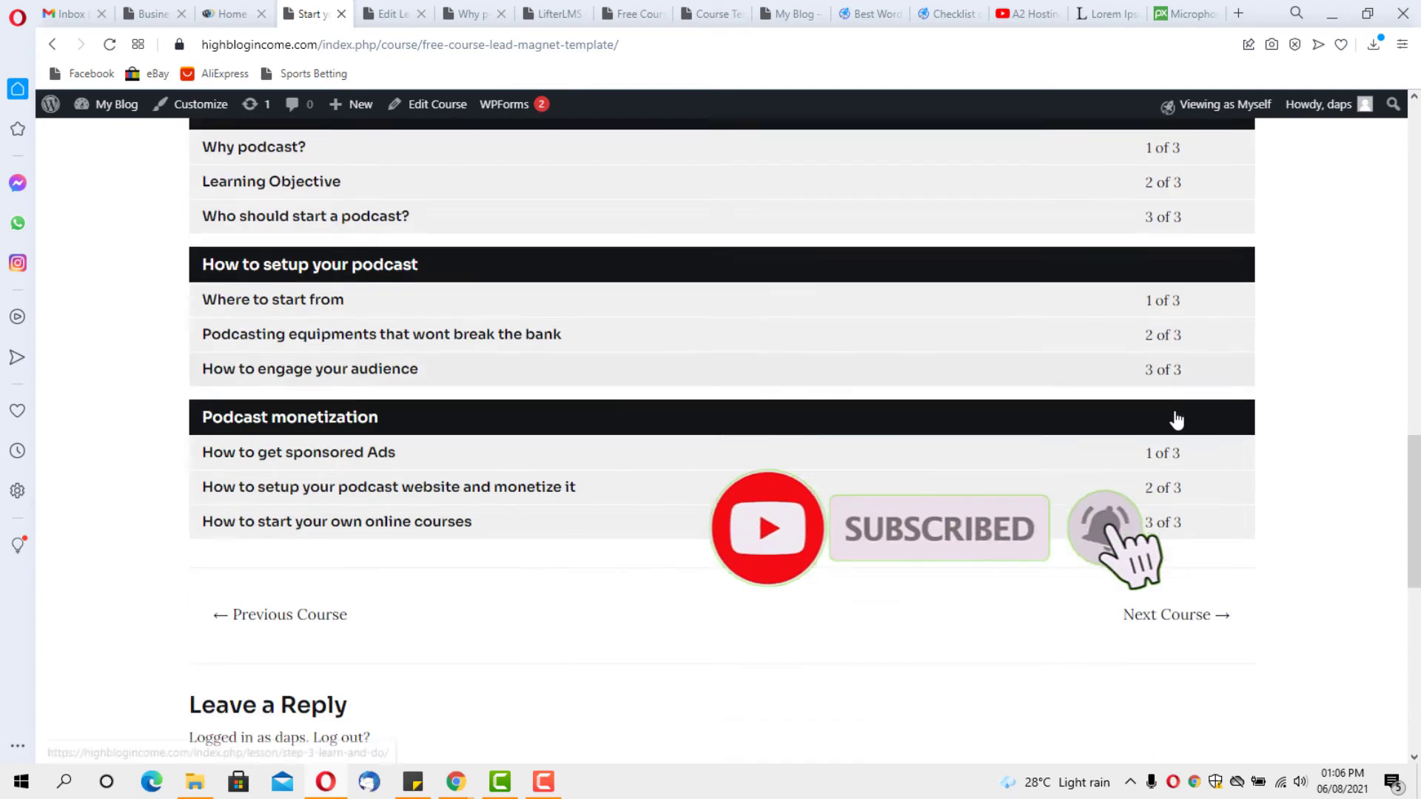
{"action": "scroll", "coordinate": [1175, 416], "scroll_direction": "down", "scroll_amount": 4}
{"action": "scroll", "coordinate": [1175, 417], "scroll_direction": "down", "scroll_amount": 1}
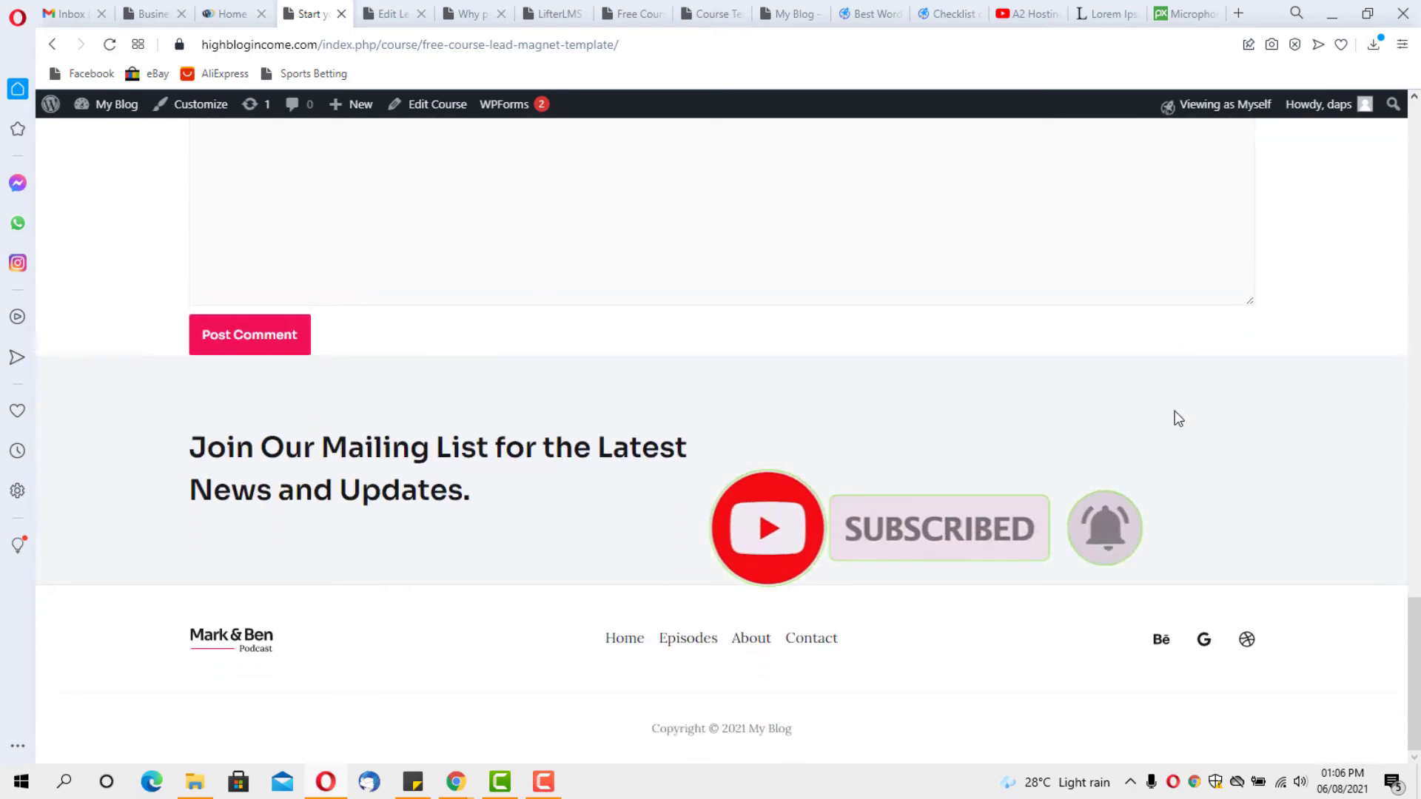
{"action": "scroll", "coordinate": [1176, 417], "scroll_direction": "up", "scroll_amount": 6}
{"action": "scroll", "coordinate": [1178, 419], "scroll_direction": "up", "scroll_amount": 13}
{"action": "scroll", "coordinate": [1178, 418], "scroll_direction": "down", "scroll_amount": 6}
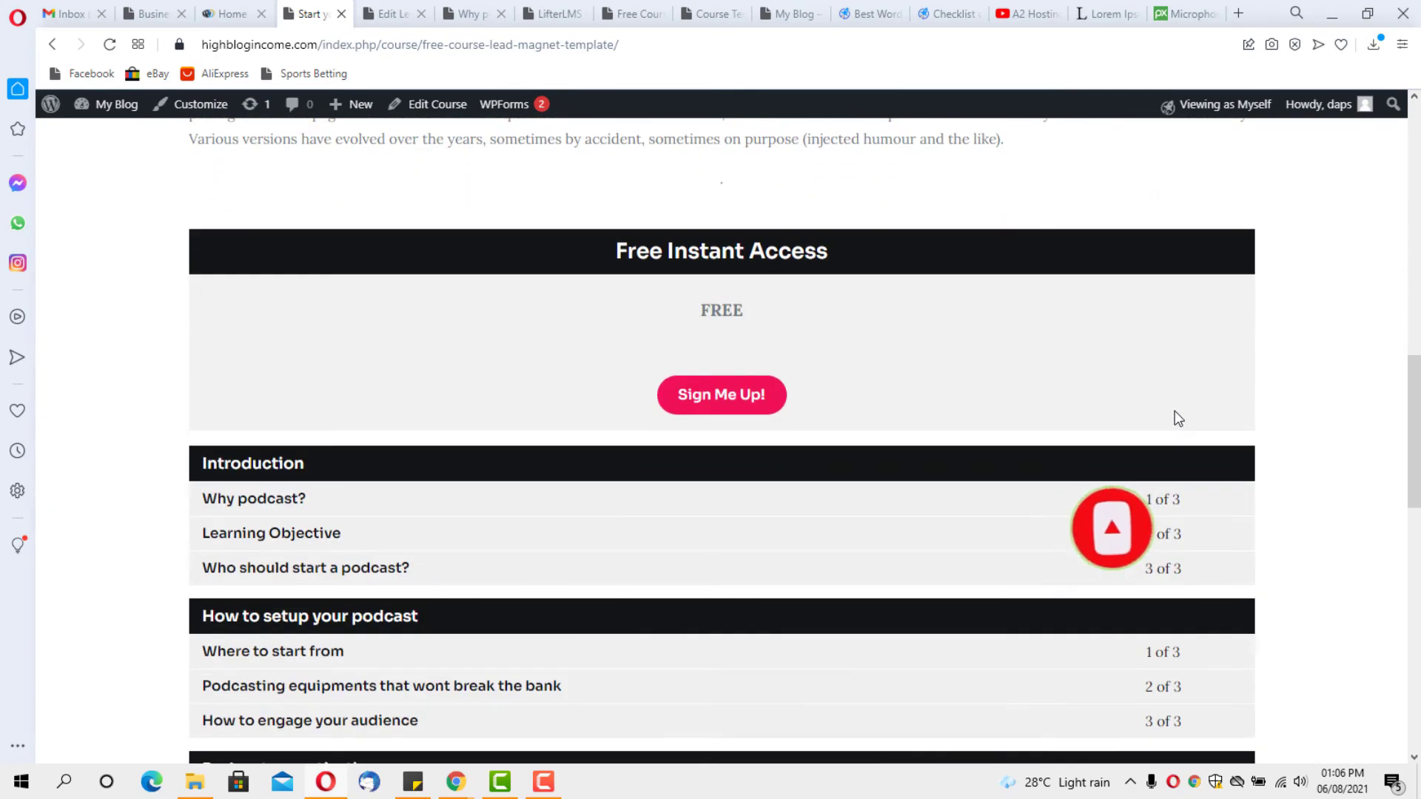
{"action": "scroll", "coordinate": [1178, 419], "scroll_direction": "up", "scroll_amount": 6}
Switch to View as Visitor and check the Free Instant Access pricing and syllabus
{"action": "mouse_move", "coordinate": [1228, 105]}
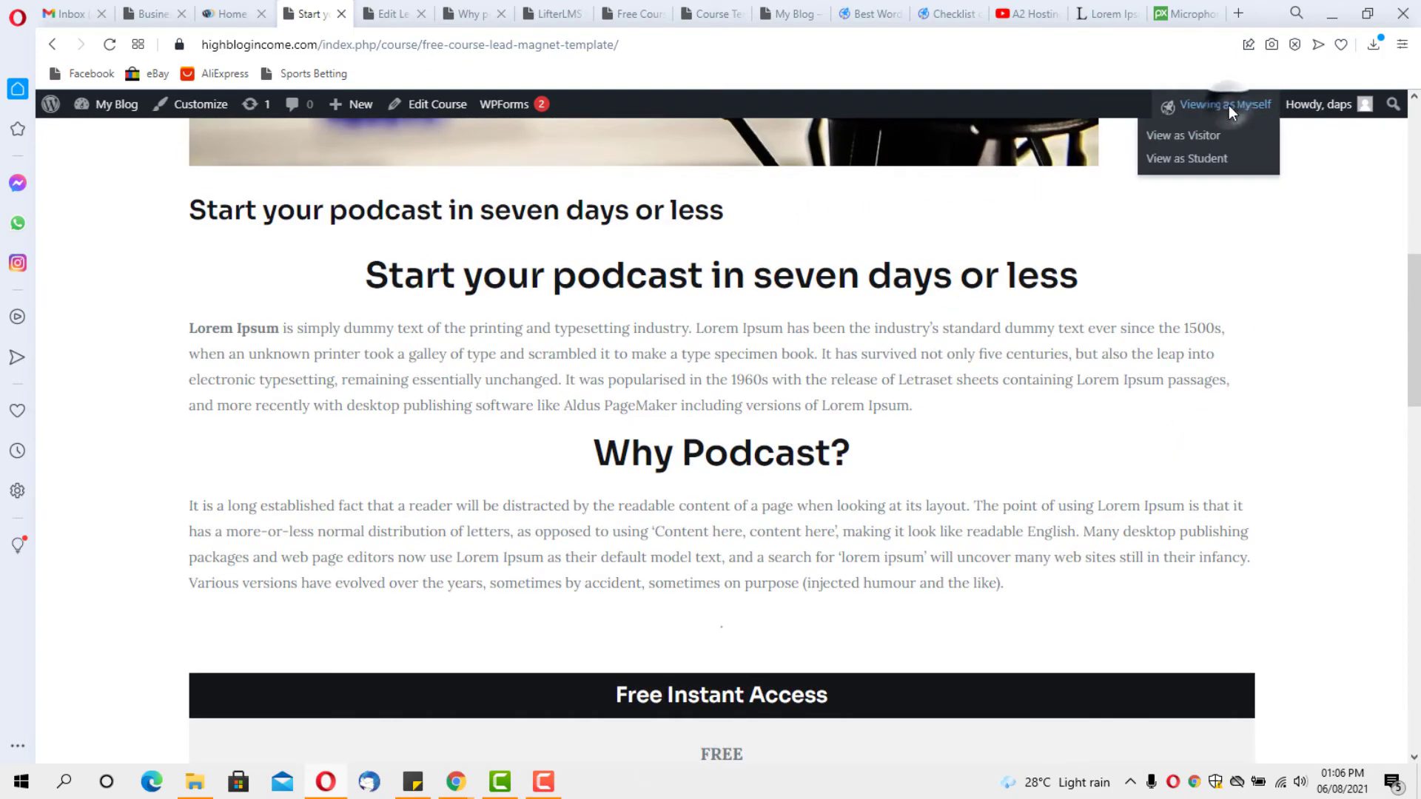
{"action": "left_click", "coordinate": [1197, 139]}
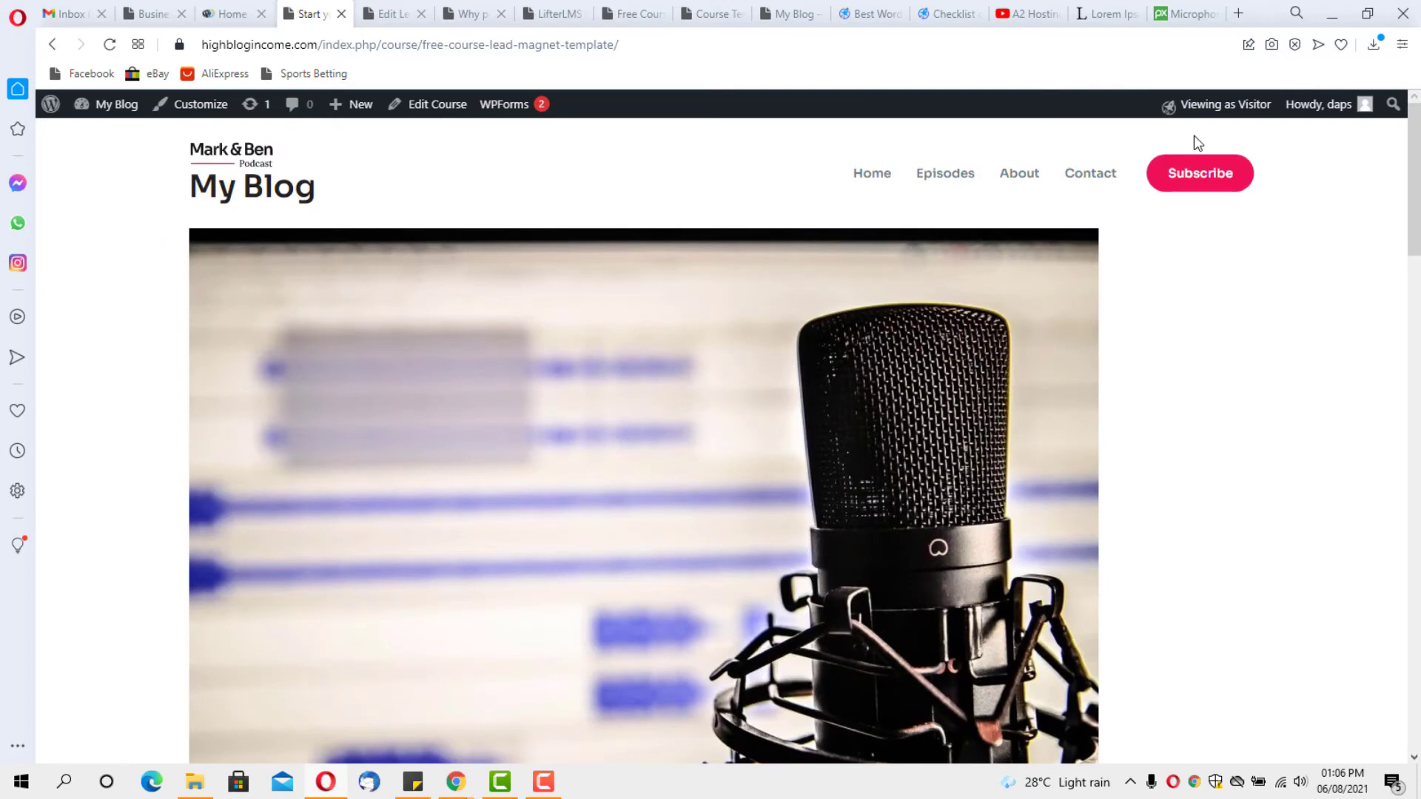
{"action": "scroll", "coordinate": [1158, 335], "scroll_direction": "down", "scroll_amount": 9}
{"action": "scroll", "coordinate": [1167, 333], "scroll_direction": "up", "scroll_amount": 4}
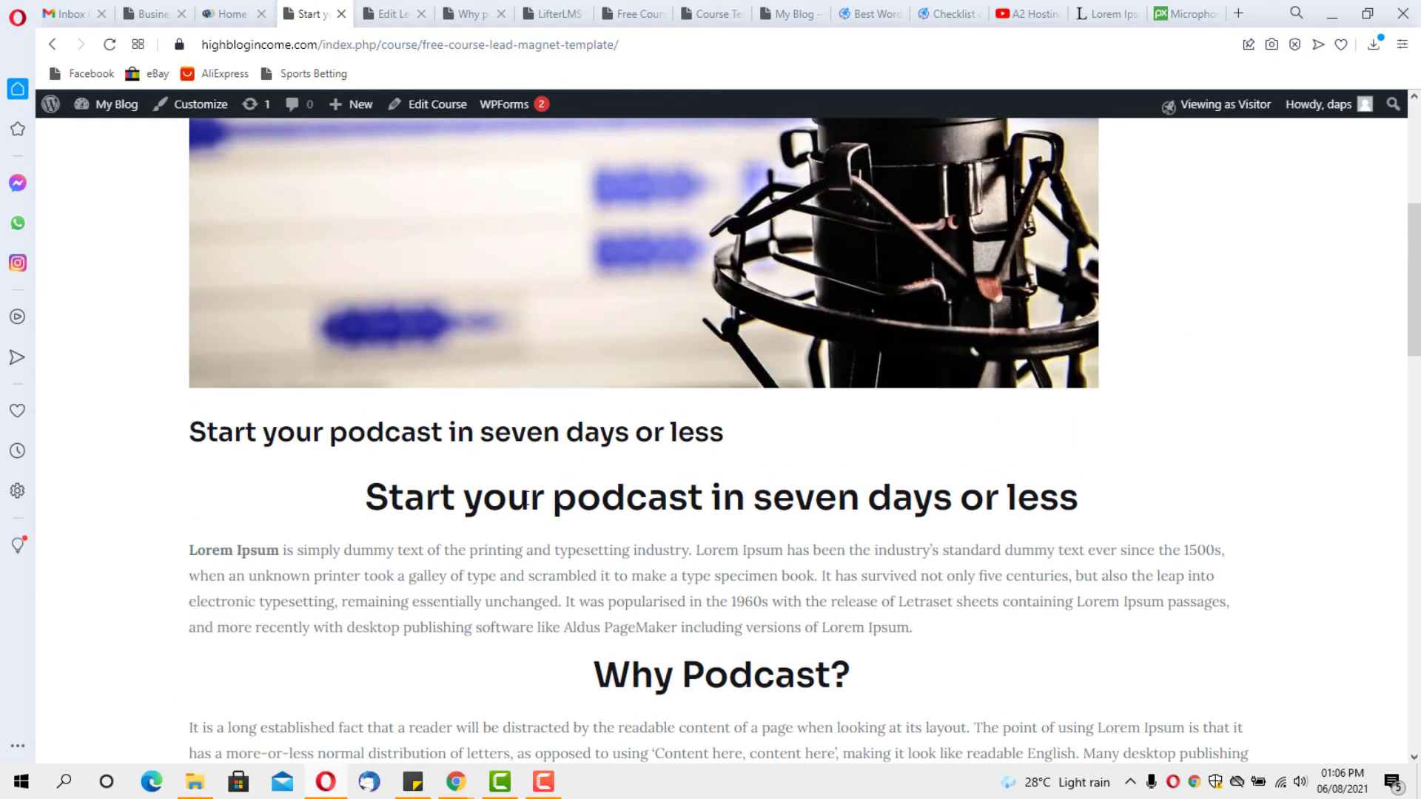
{"action": "scroll", "coordinate": [945, 501], "scroll_direction": "down", "scroll_amount": 9}
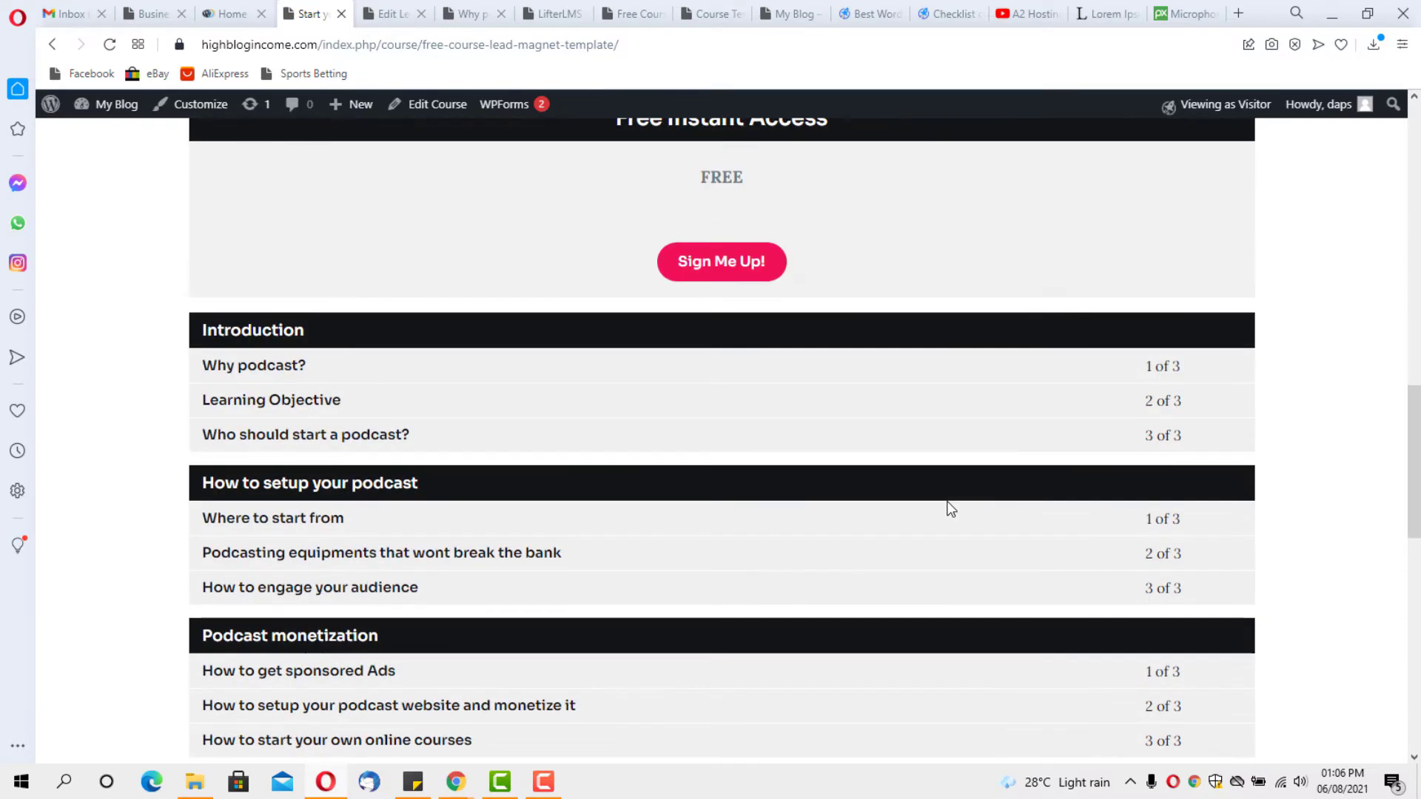
{"action": "scroll", "coordinate": [947, 503], "scroll_direction": "up", "scroll_amount": 8}
{"action": "scroll", "coordinate": [947, 508], "scroll_direction": "up", "scroll_amount": 8}
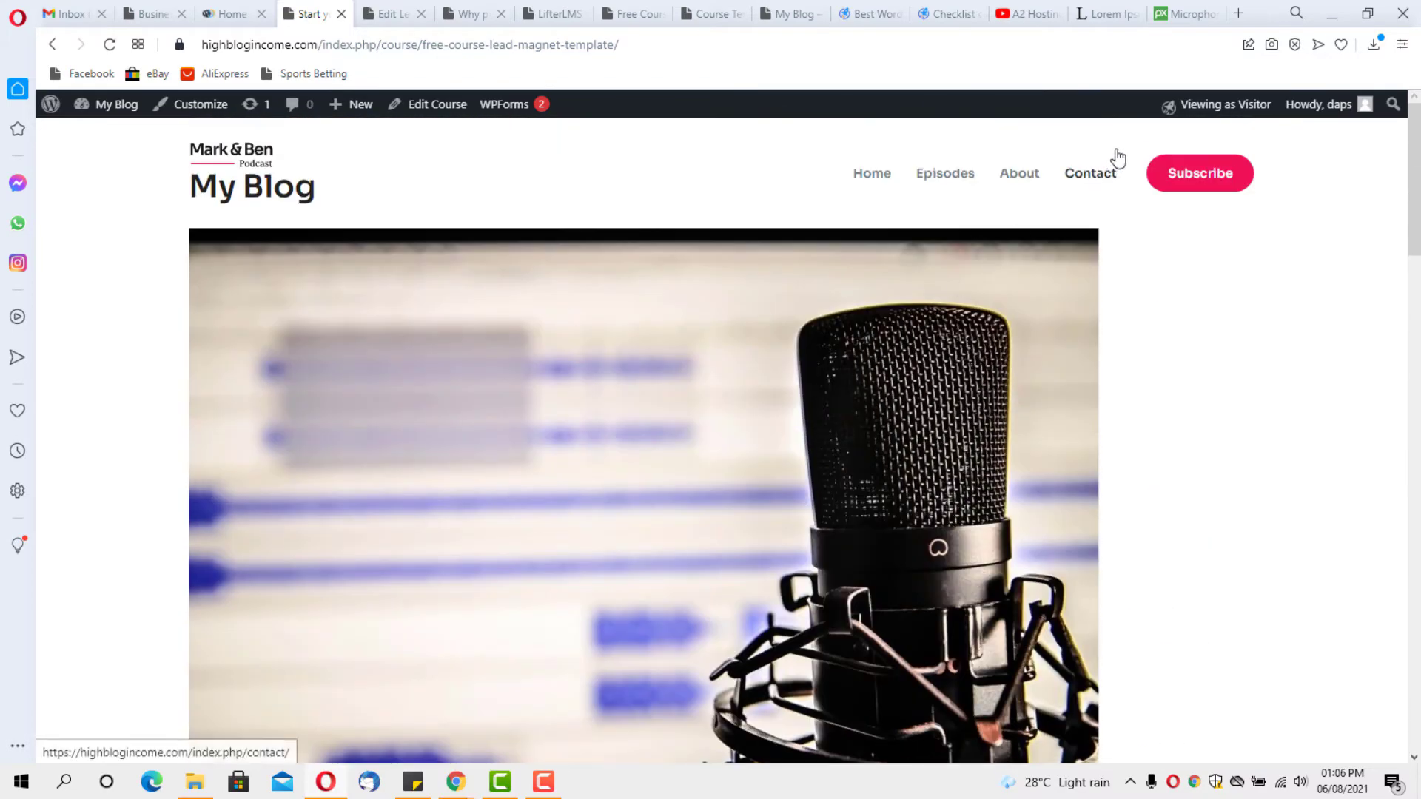
{"action": "mouse_move", "coordinate": [1194, 105]}
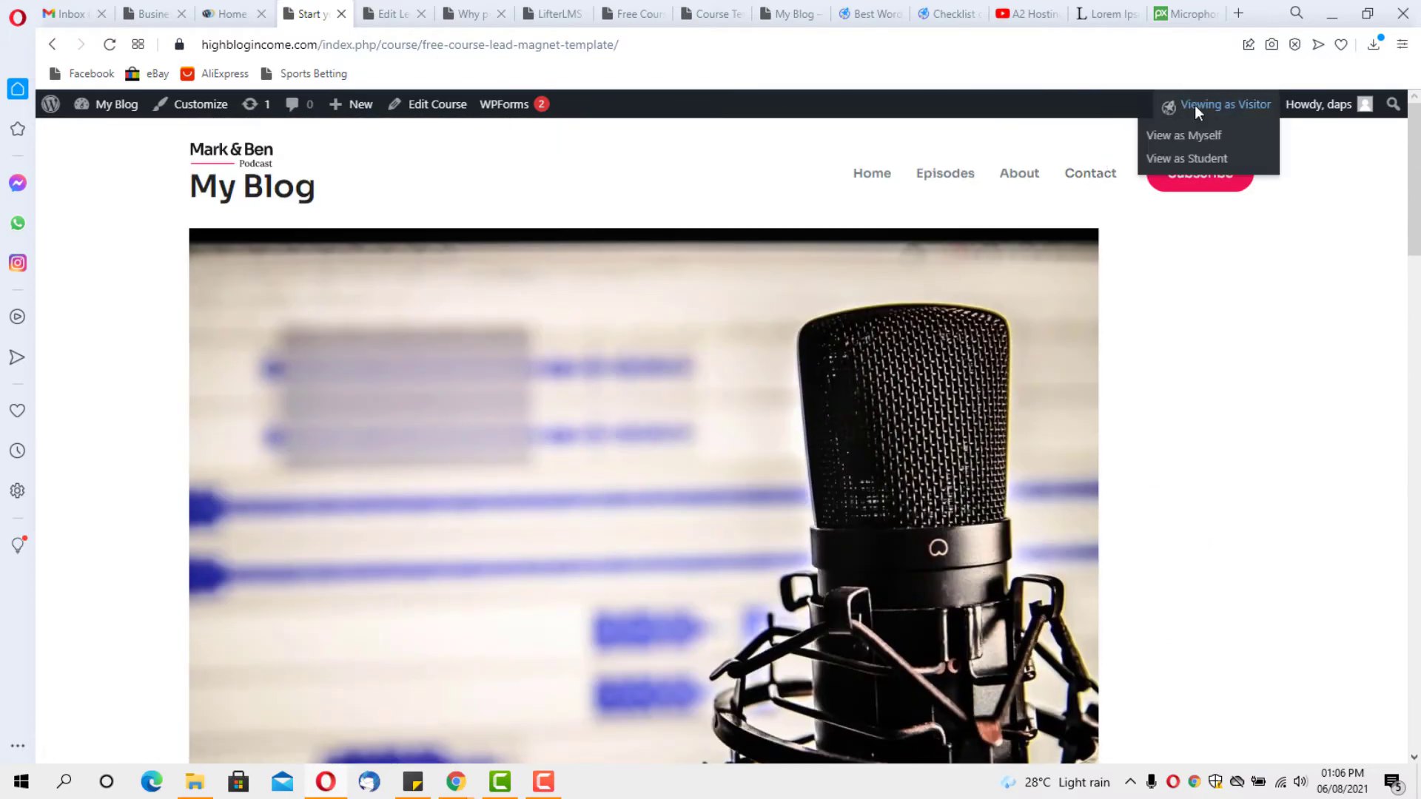
View the course as a student, checking the 0% progress bar and Get Started button, then edit it
{"action": "left_click", "coordinate": [1193, 161]}
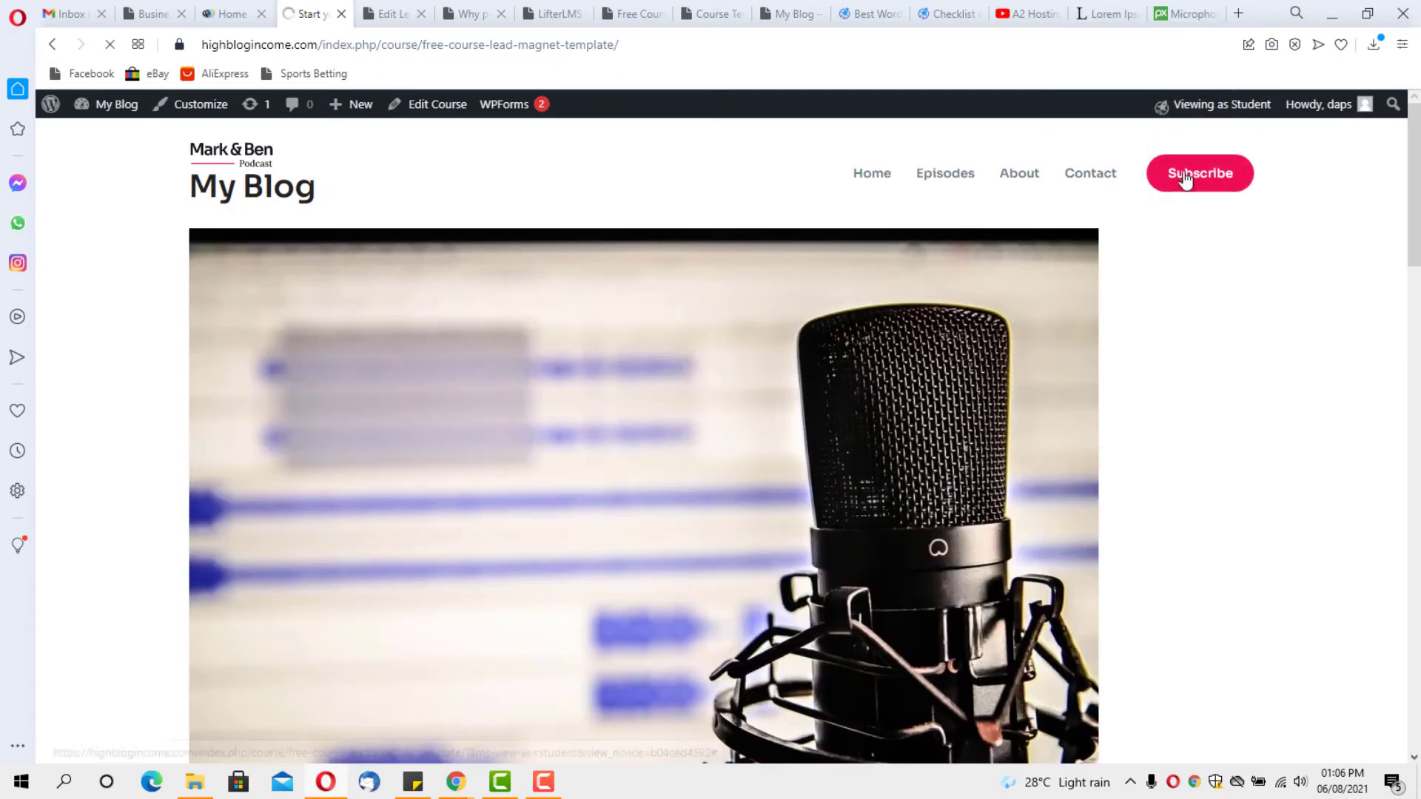
{"action": "scroll", "coordinate": [1209, 369], "scroll_direction": "down", "scroll_amount": 12}
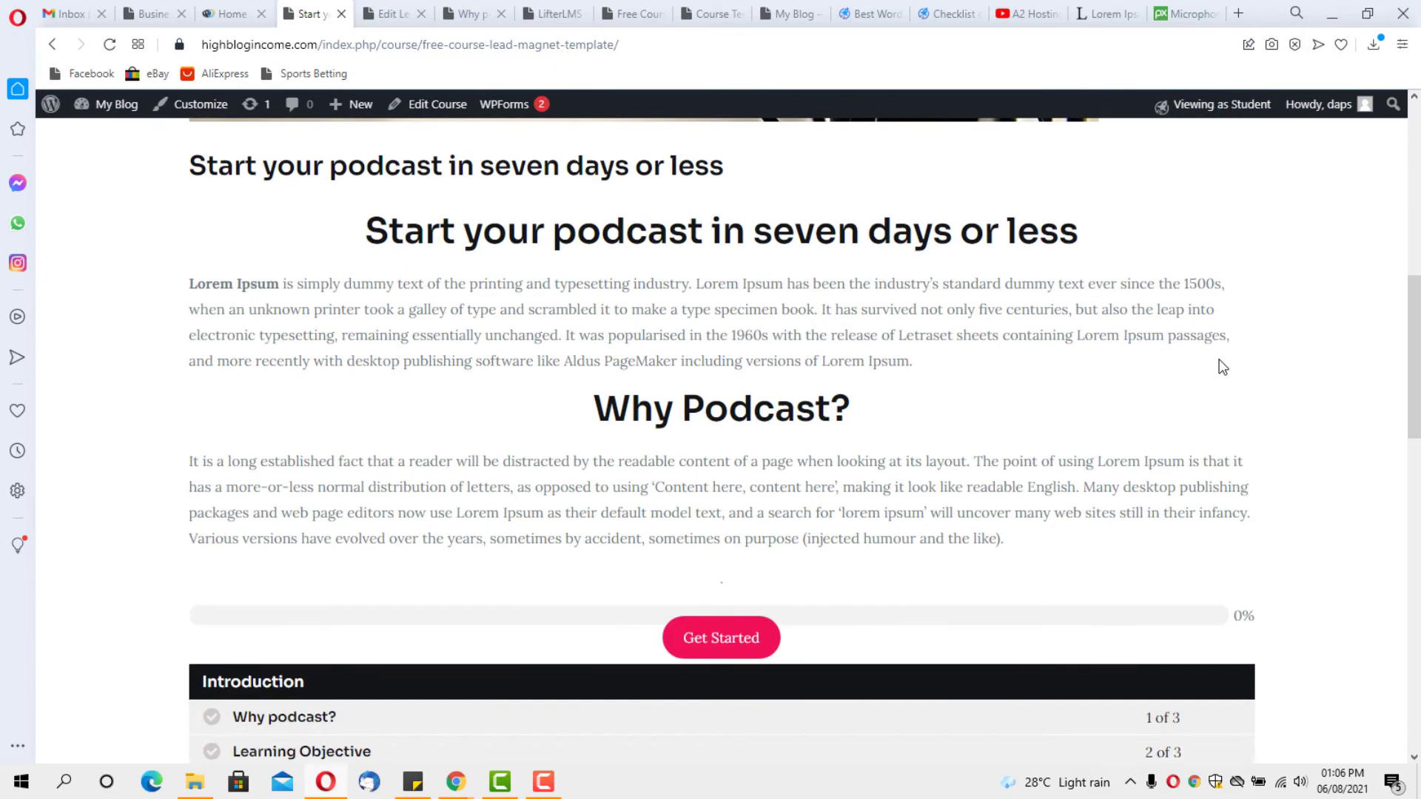
{"action": "scroll", "coordinate": [1218, 358], "scroll_direction": "down", "scroll_amount": 6}
{"action": "scroll", "coordinate": [1221, 361], "scroll_direction": "up", "scroll_amount": 15}
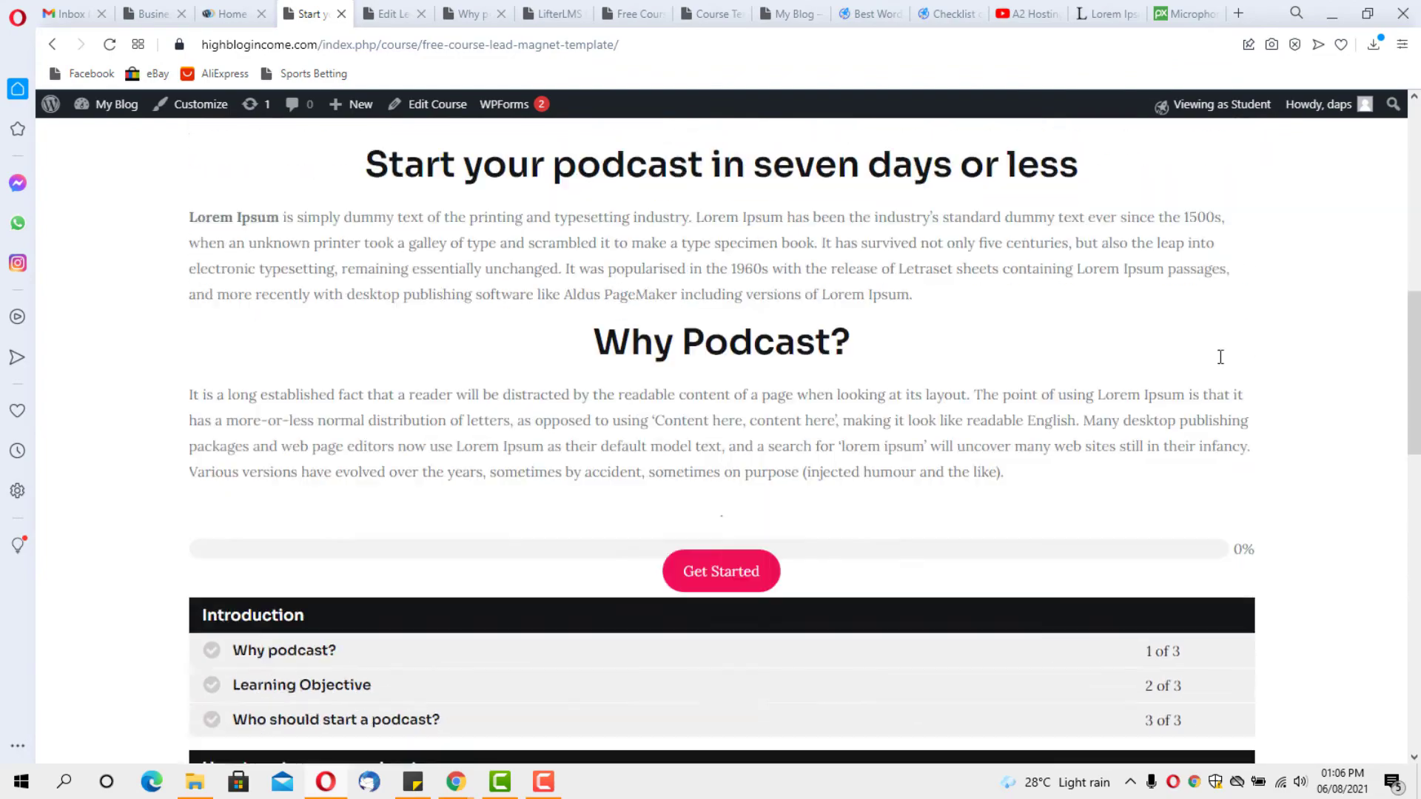
{"action": "scroll", "coordinate": [1222, 364], "scroll_direction": "up", "scroll_amount": 3}
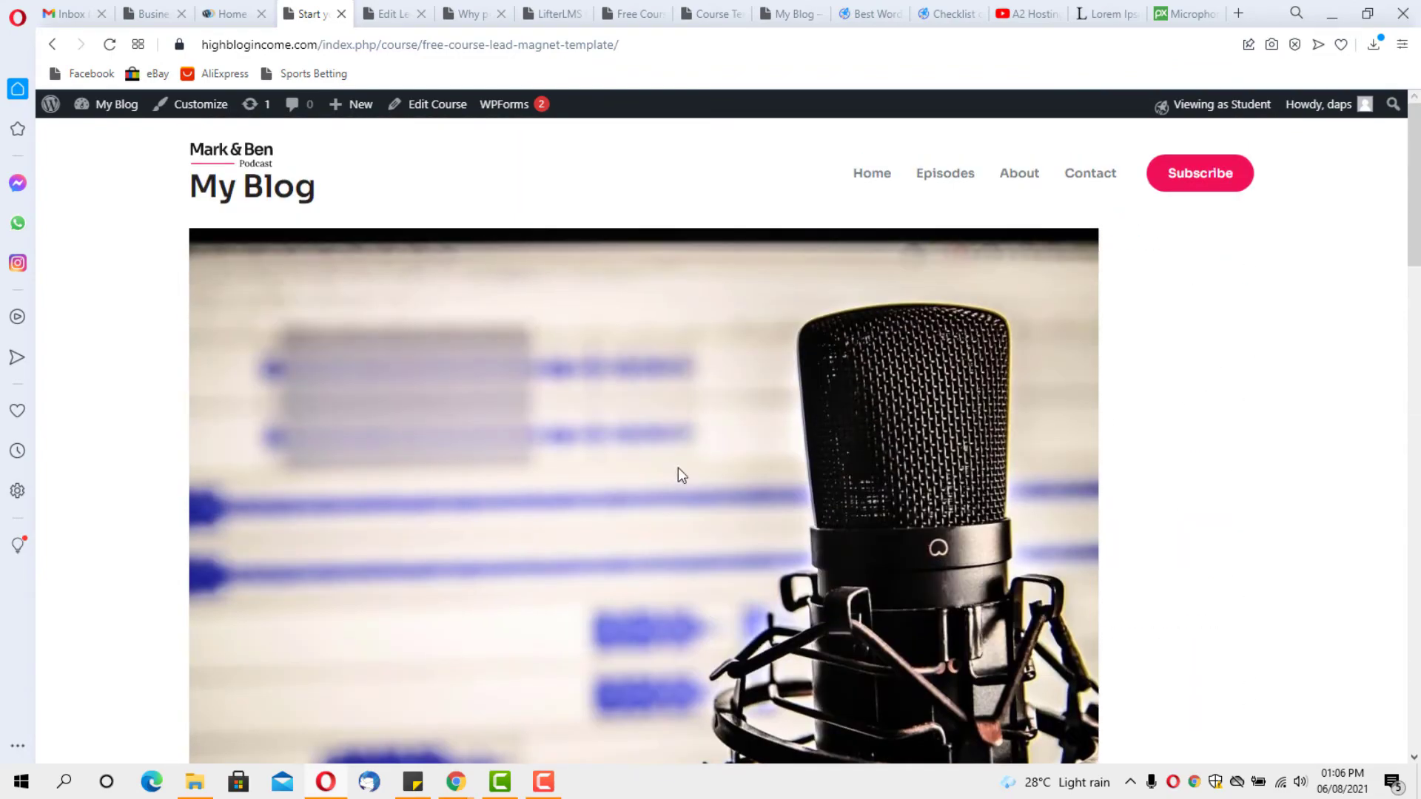
{"action": "scroll", "coordinate": [1088, 450], "scroll_direction": "down", "scroll_amount": 5}
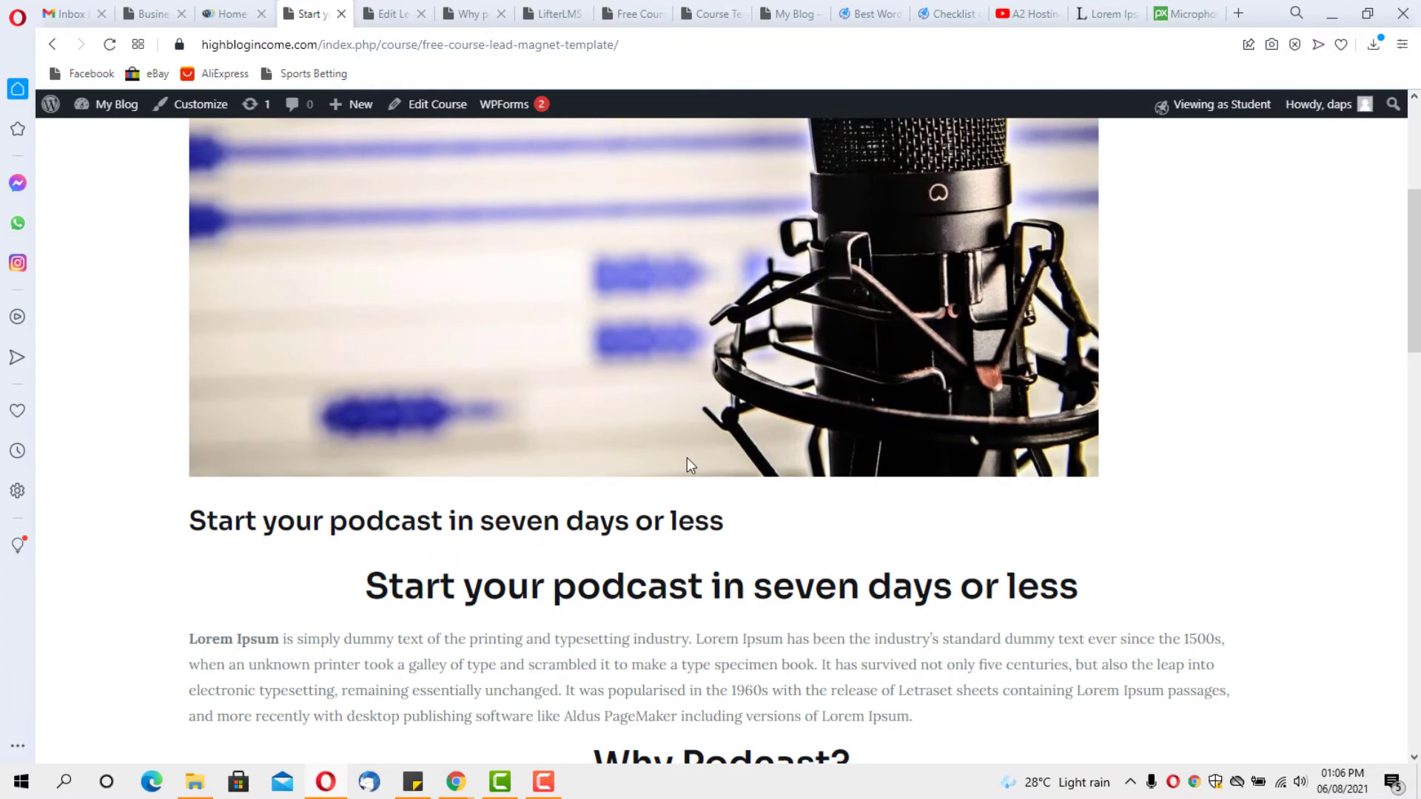
{"action": "scroll", "coordinate": [687, 458], "scroll_direction": "down", "scroll_amount": 5}
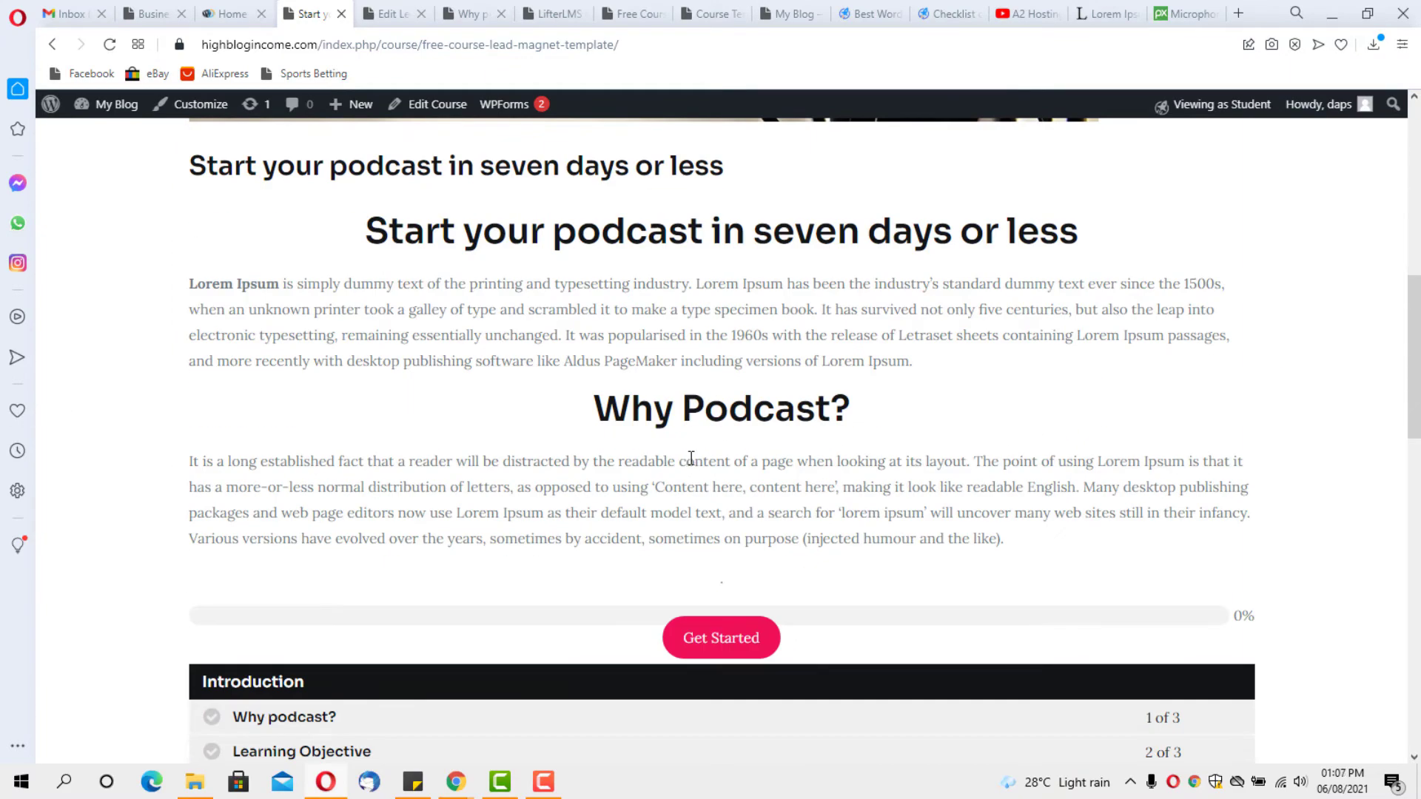
{"action": "scroll", "coordinate": [691, 459], "scroll_direction": "up", "scroll_amount": 3}
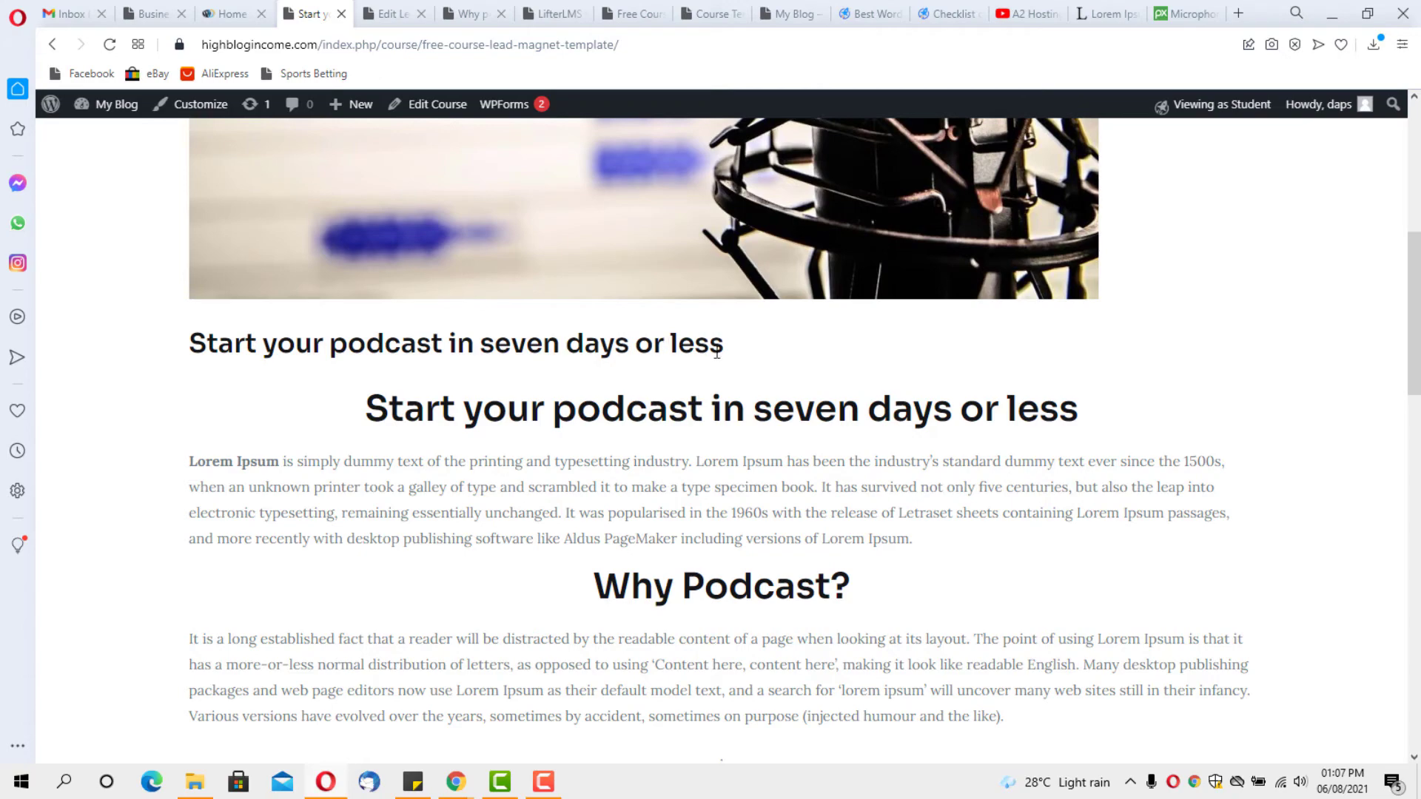
{"action": "scroll", "coordinate": [748, 380], "scroll_direction": "up", "scroll_amount": 6}
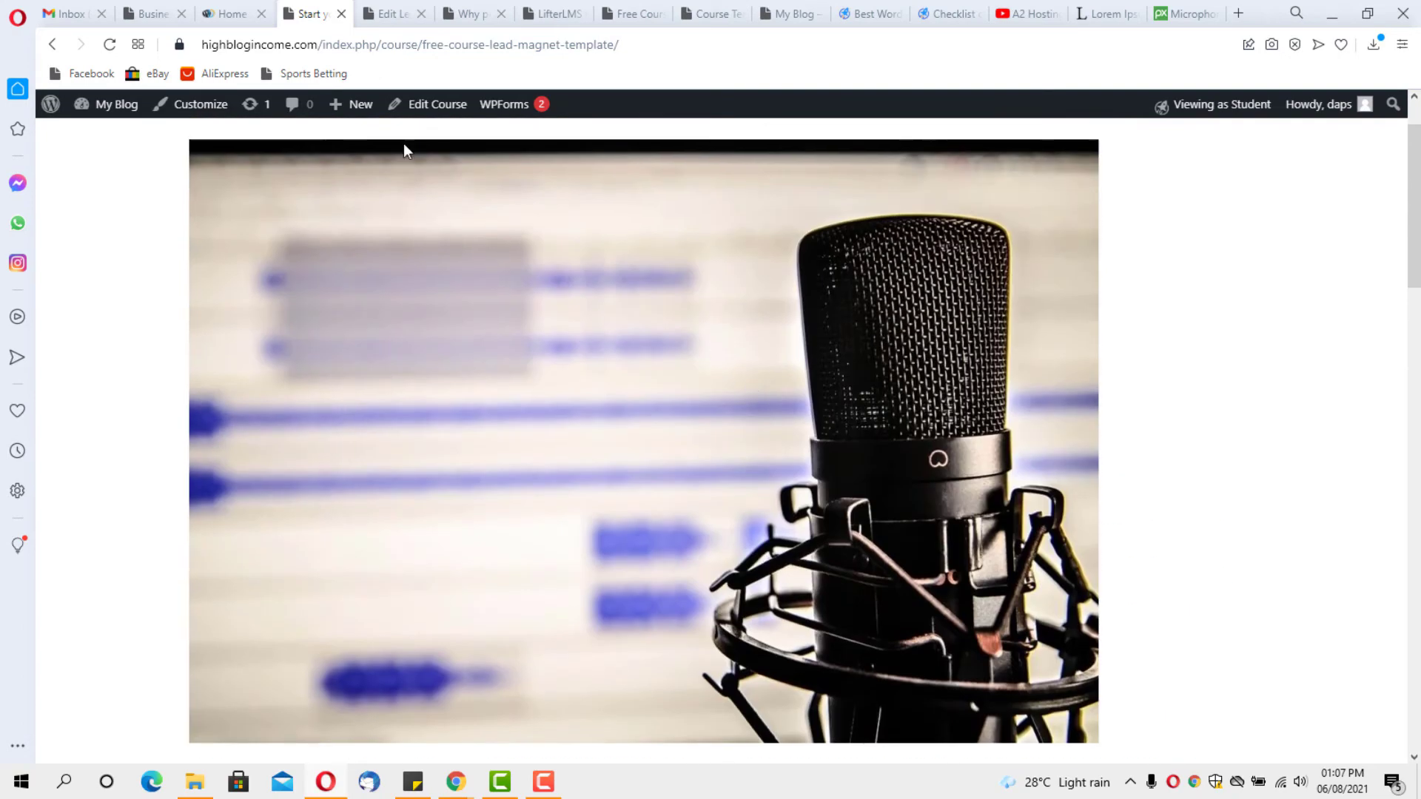
{"action": "left_click", "coordinate": [437, 105]}
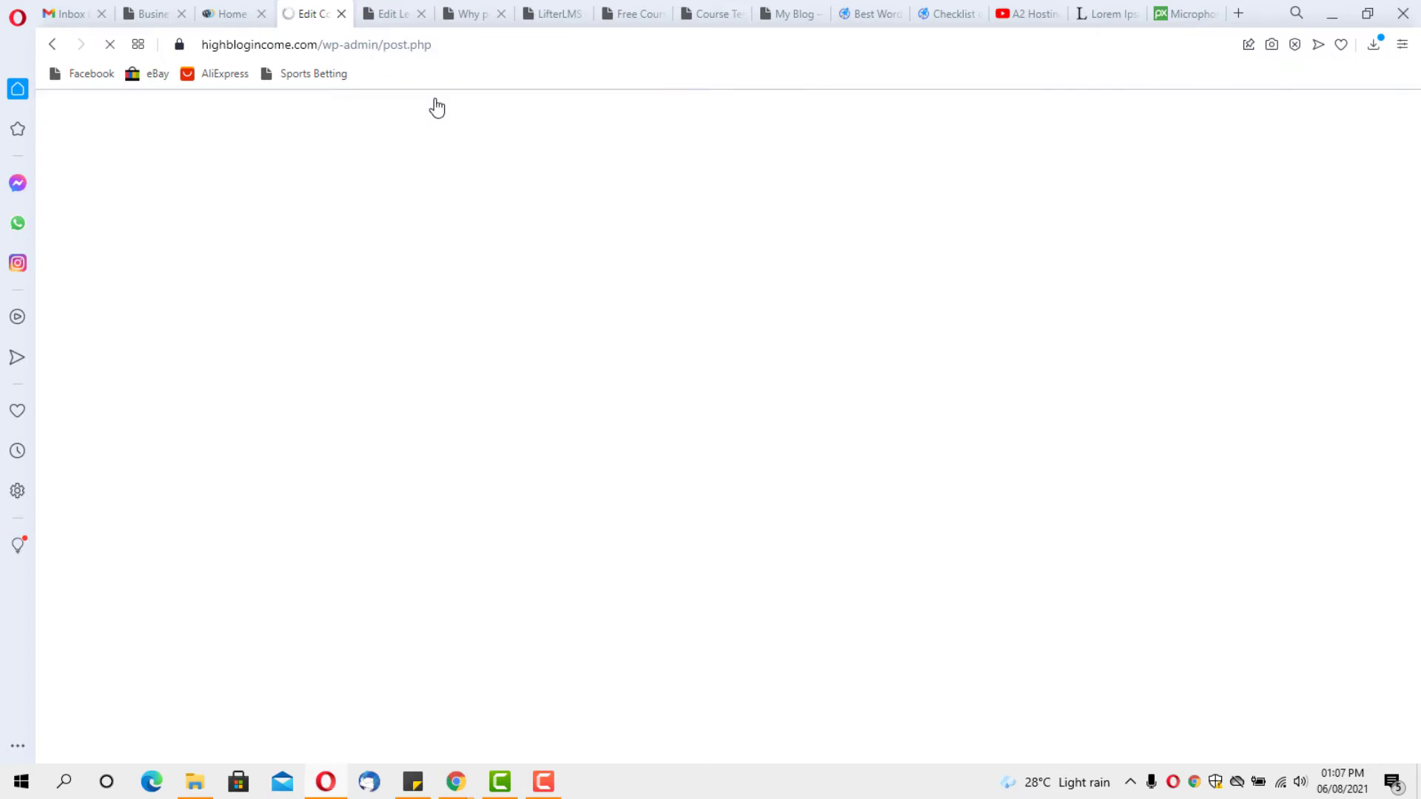
Disable the primary header and featured image, update the course, and preview it in a new tab
{"action": "scroll", "coordinate": [1285, 362], "scroll_direction": "down", "scroll_amount": 9}
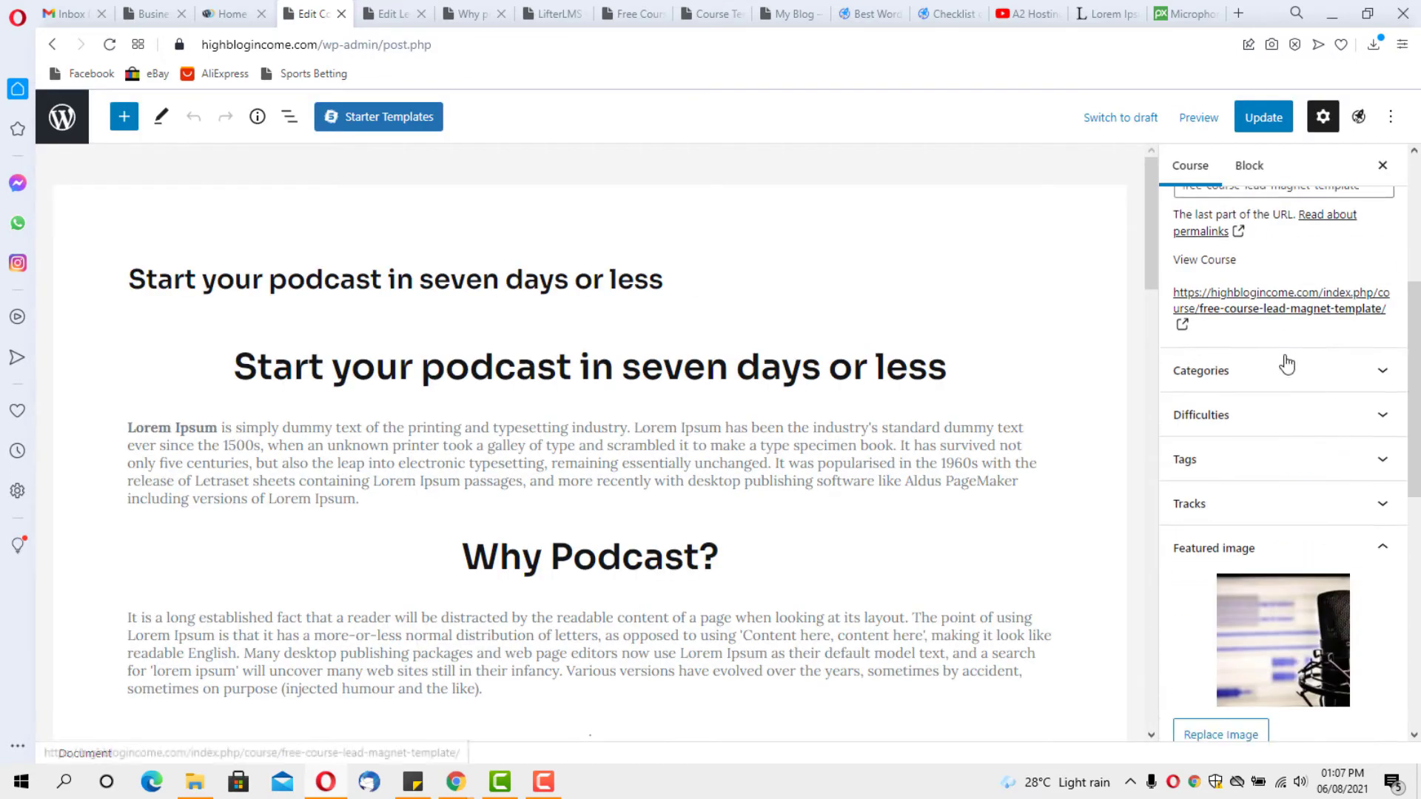
{"action": "scroll", "coordinate": [1284, 367], "scroll_direction": "down", "scroll_amount": 4}
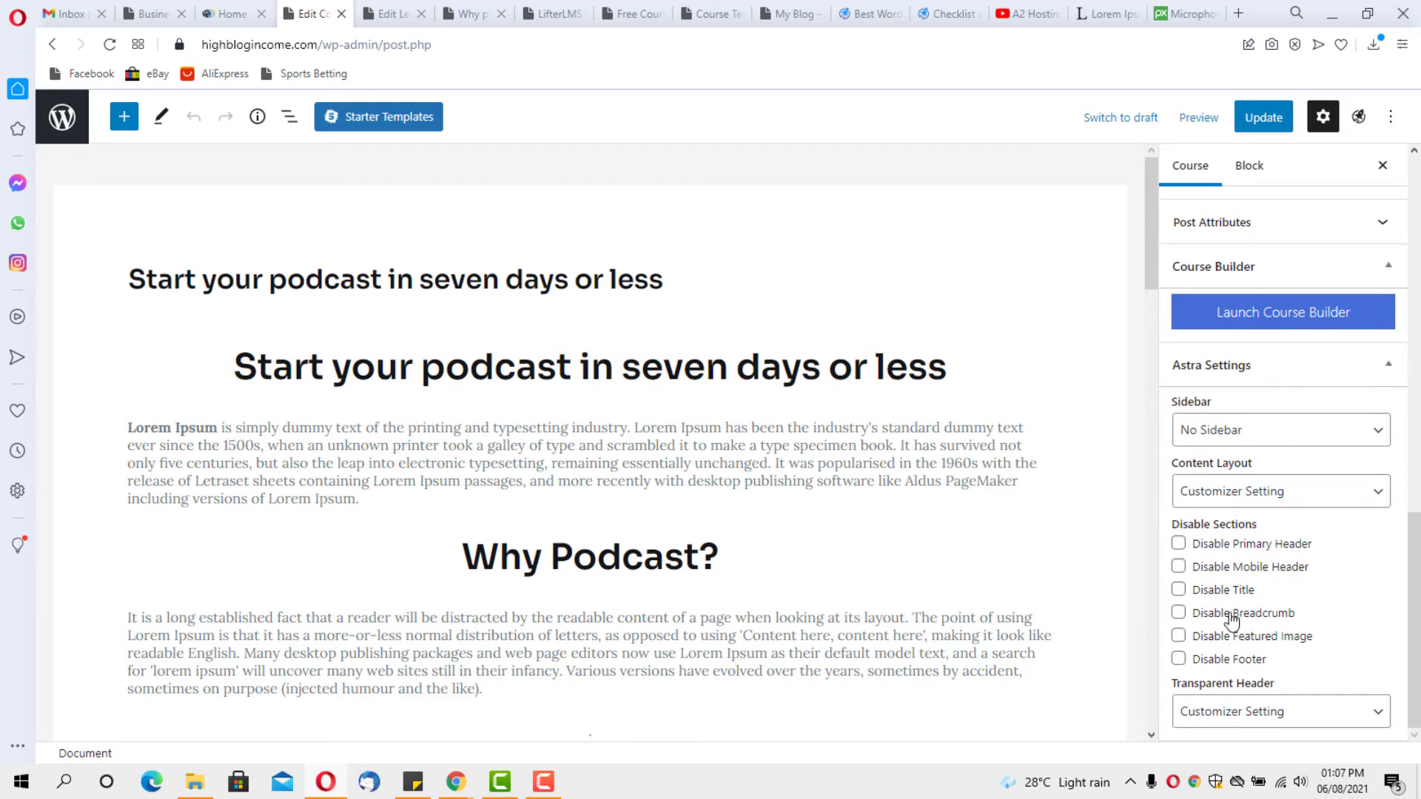
{"action": "left_click", "coordinate": [1178, 546]}
{"action": "left_click", "coordinate": [1178, 637]}
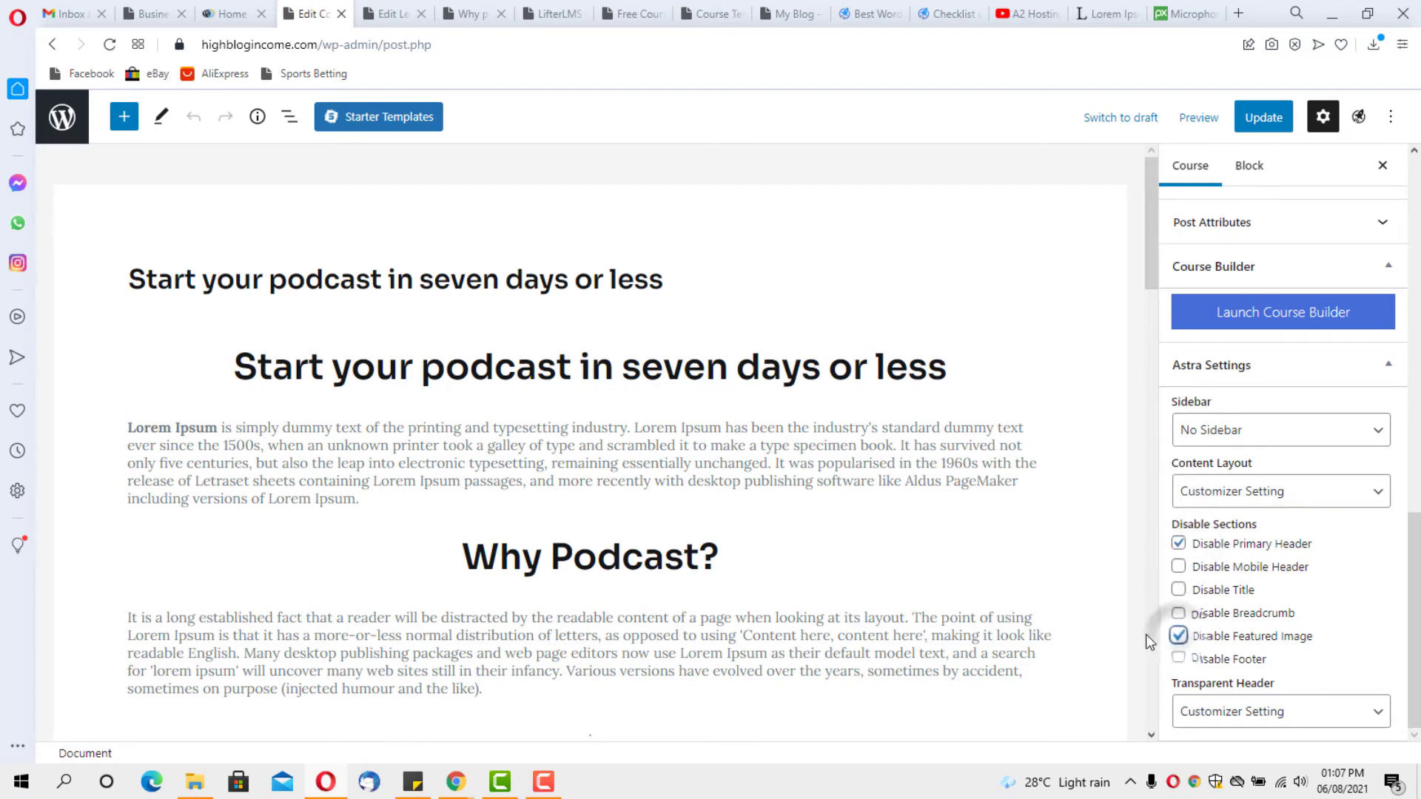
{"action": "left_click", "coordinate": [950, 368]}
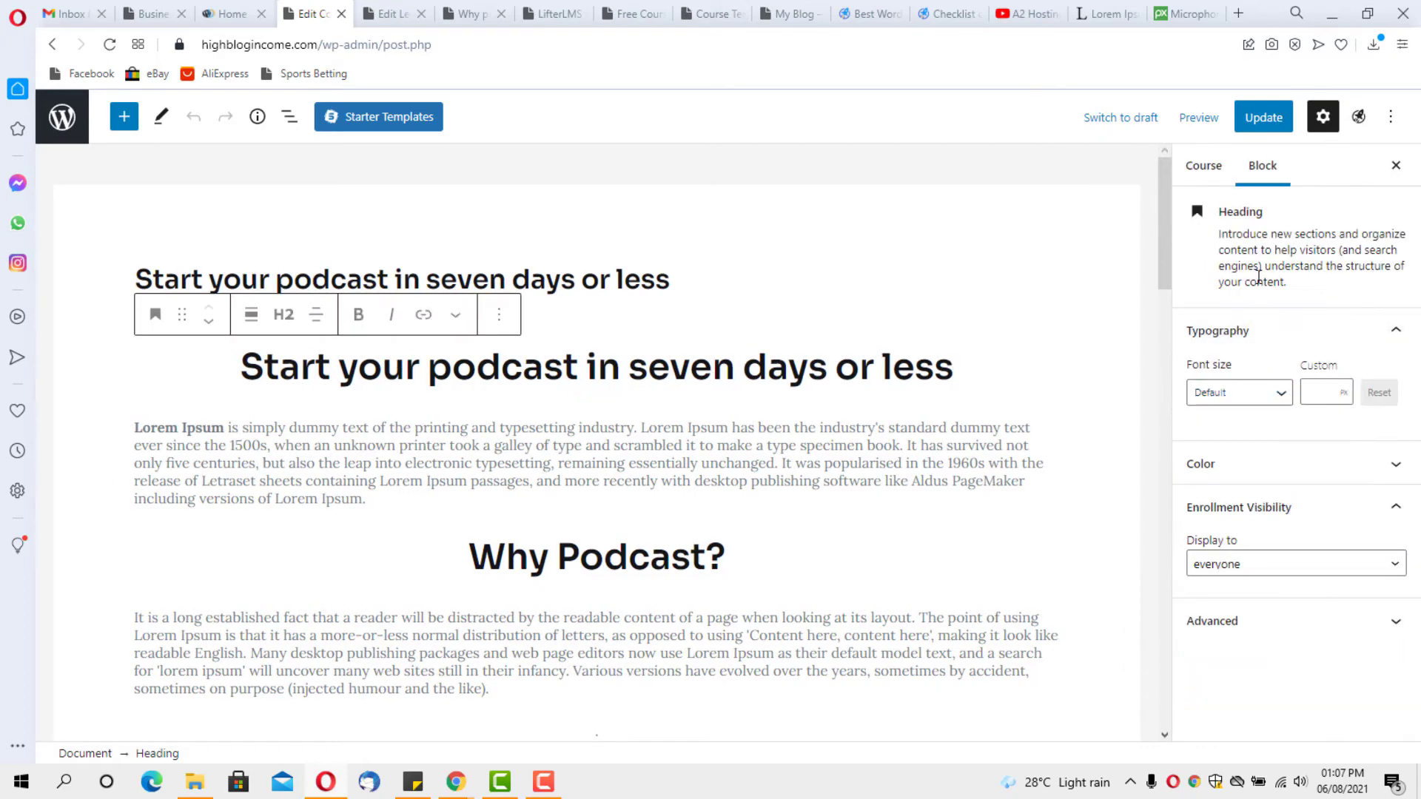
{"action": "left_click", "coordinate": [1251, 119]}
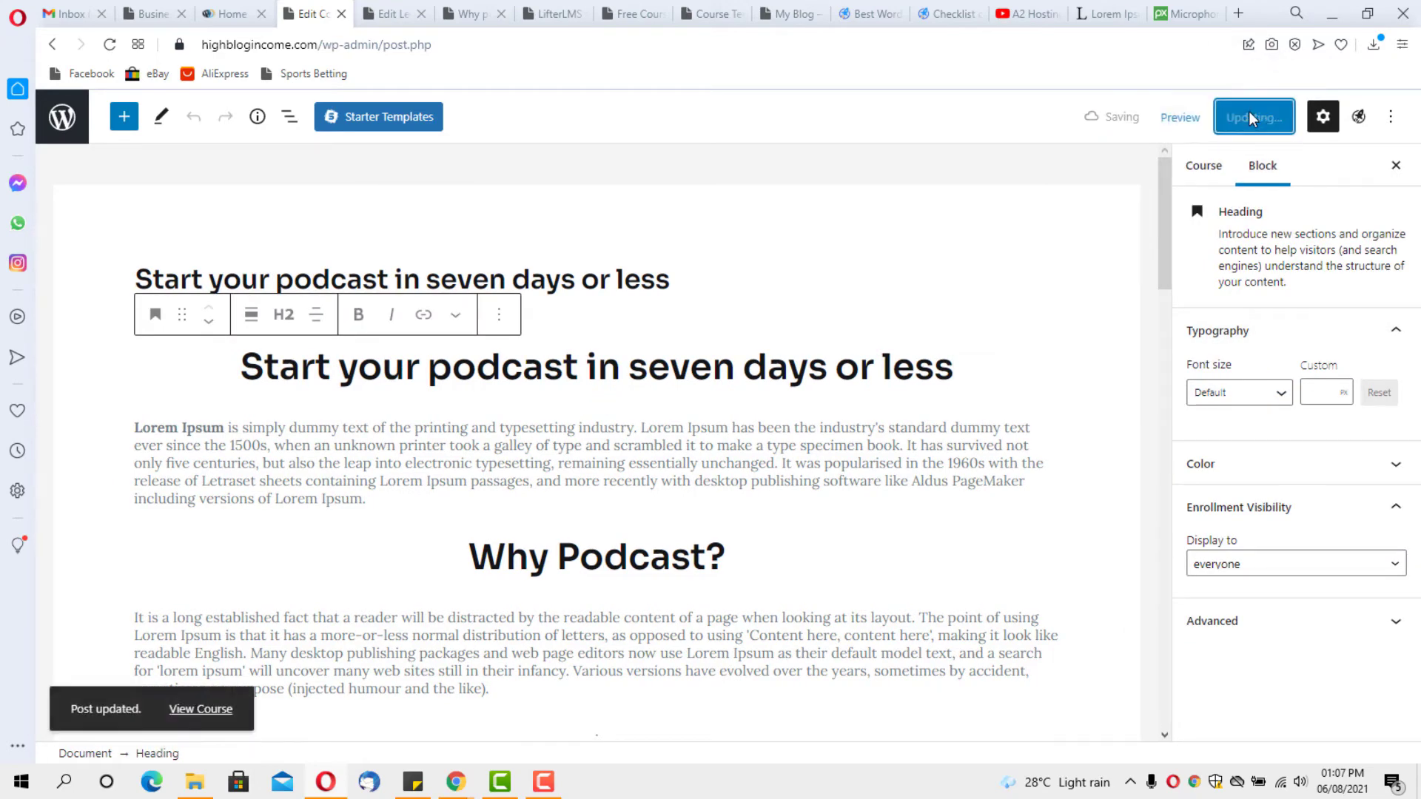
{"action": "left_click", "coordinate": [1177, 131]}
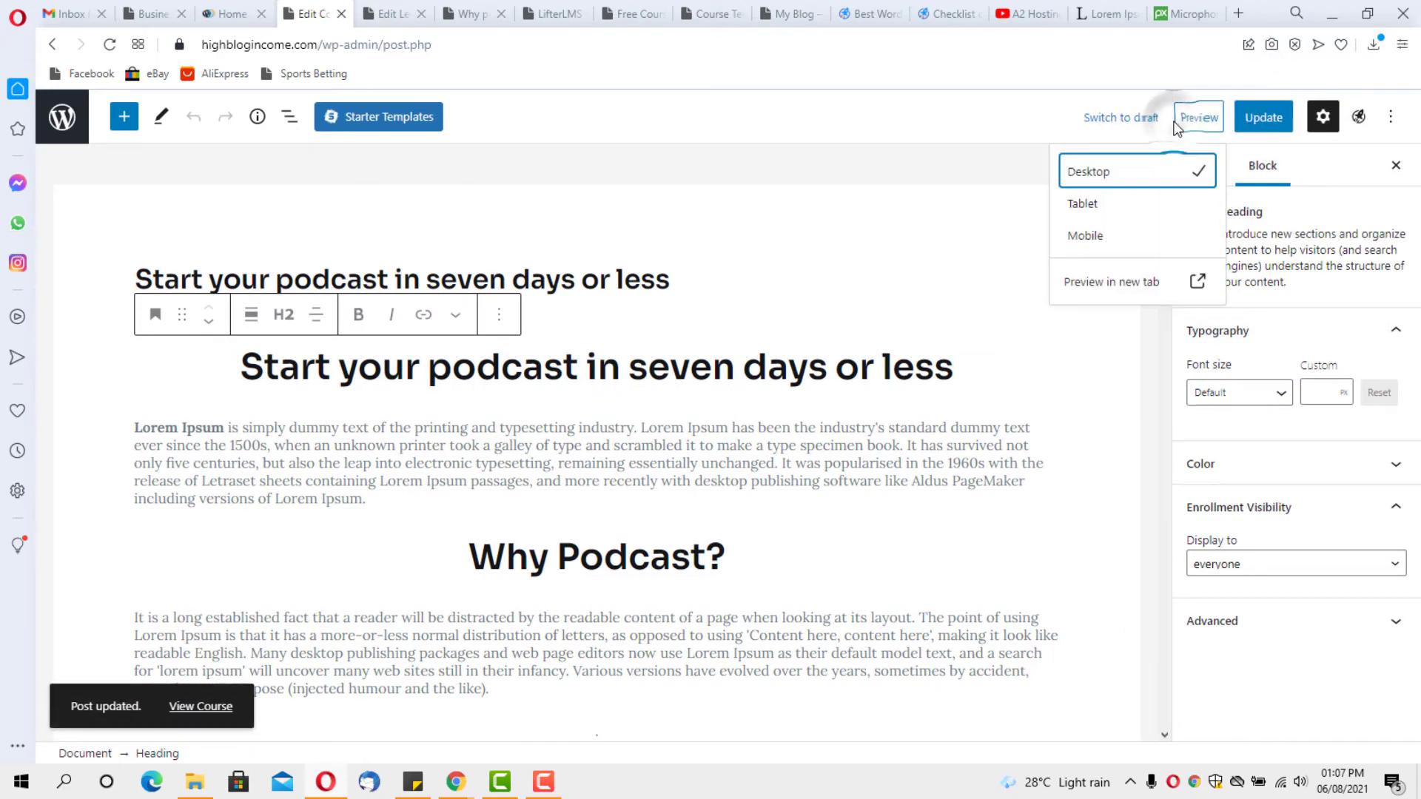
{"action": "left_click", "coordinate": [1121, 282]}
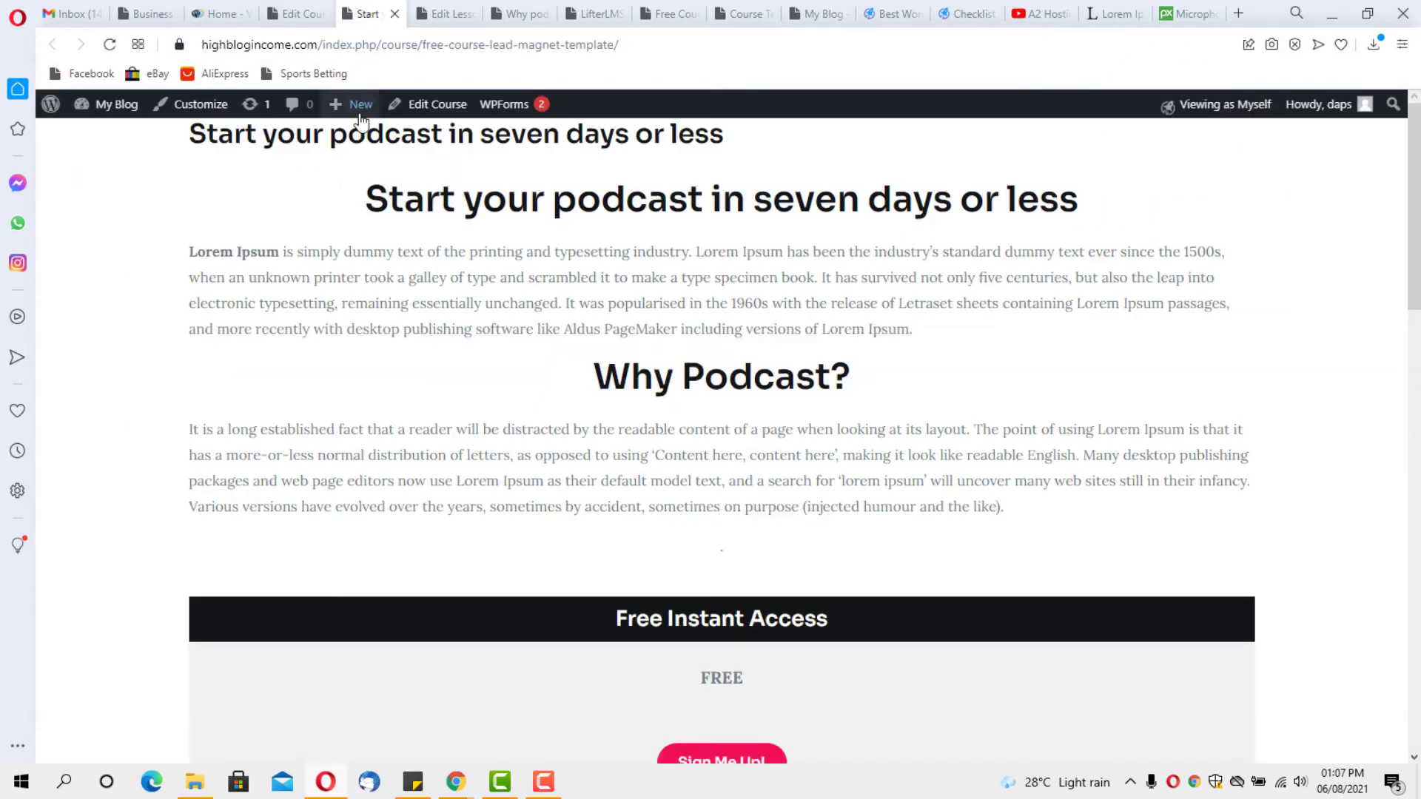
Re-enable the primary header, disable the title, update, and recheck the preview
{"action": "key", "text": "ctrl+Tab"}
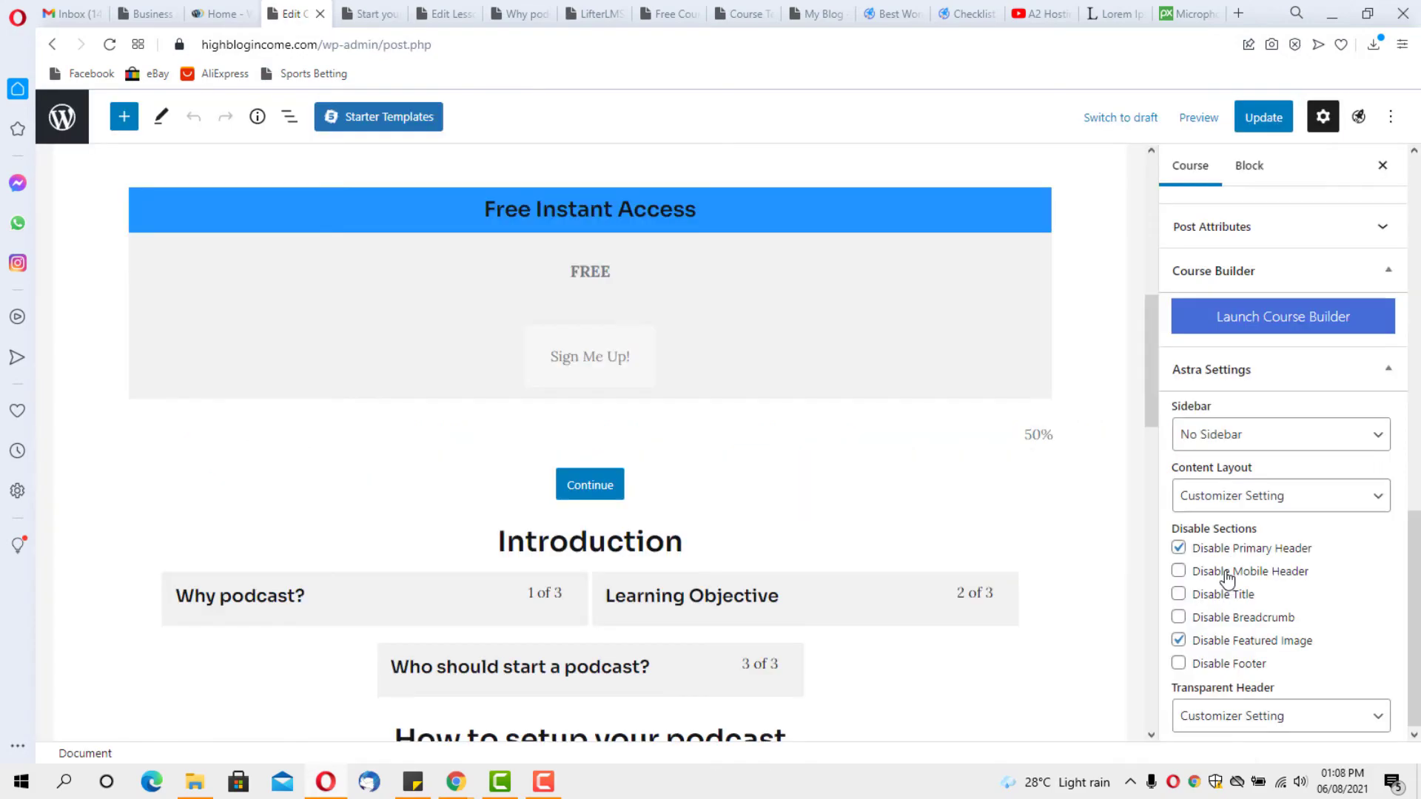
{"action": "left_click", "coordinate": [1177, 548]}
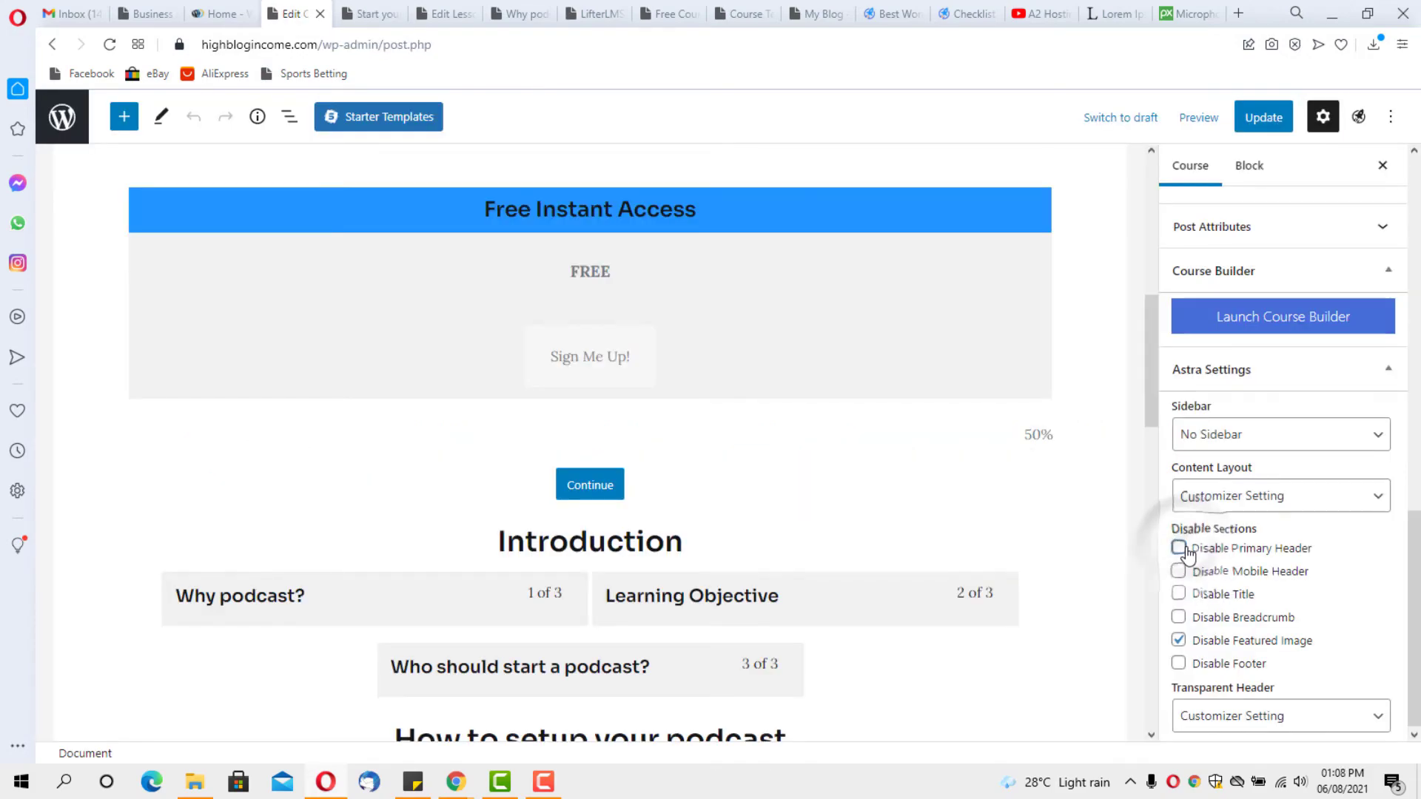
{"action": "left_click", "coordinate": [1178, 595]}
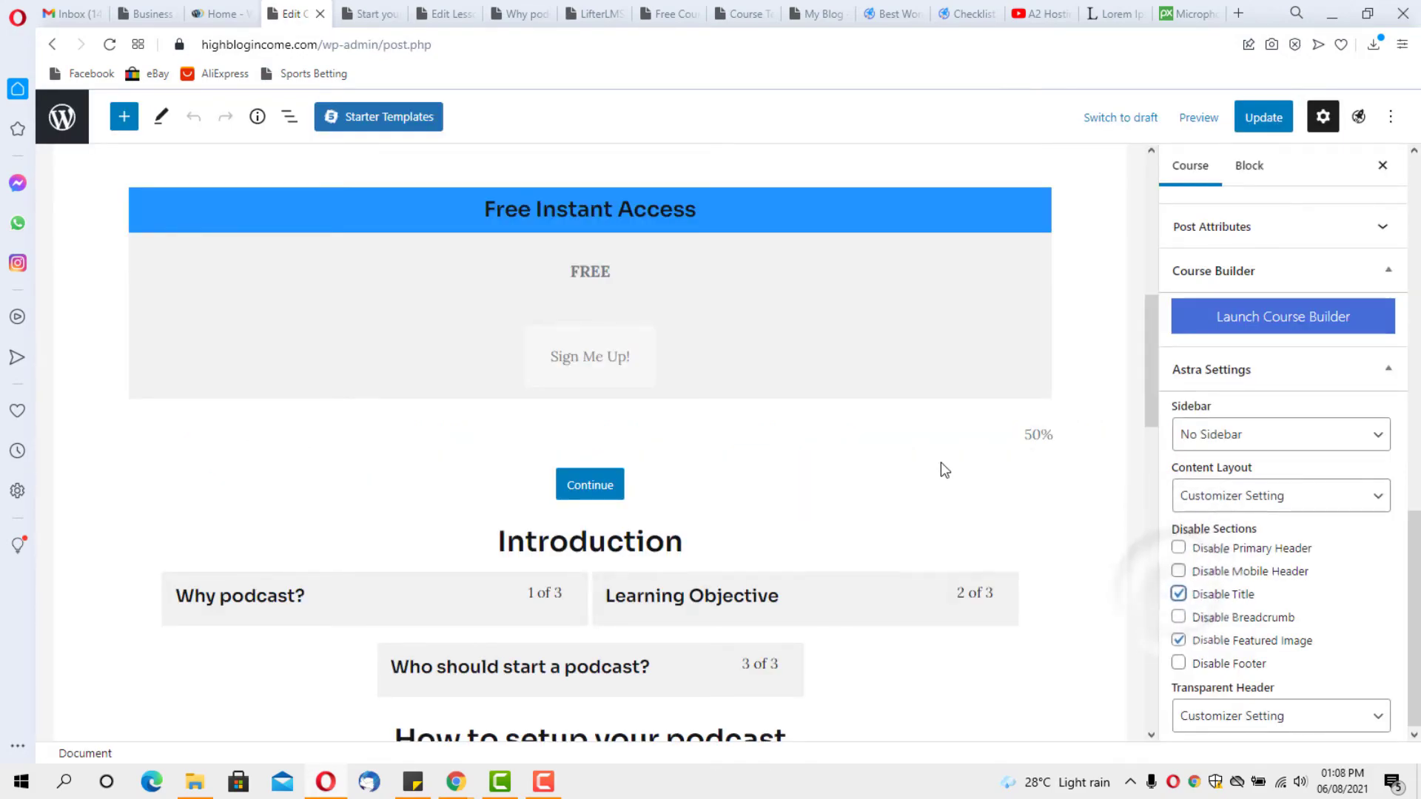
{"action": "scroll", "coordinate": [941, 462], "scroll_direction": "up", "scroll_amount": 10}
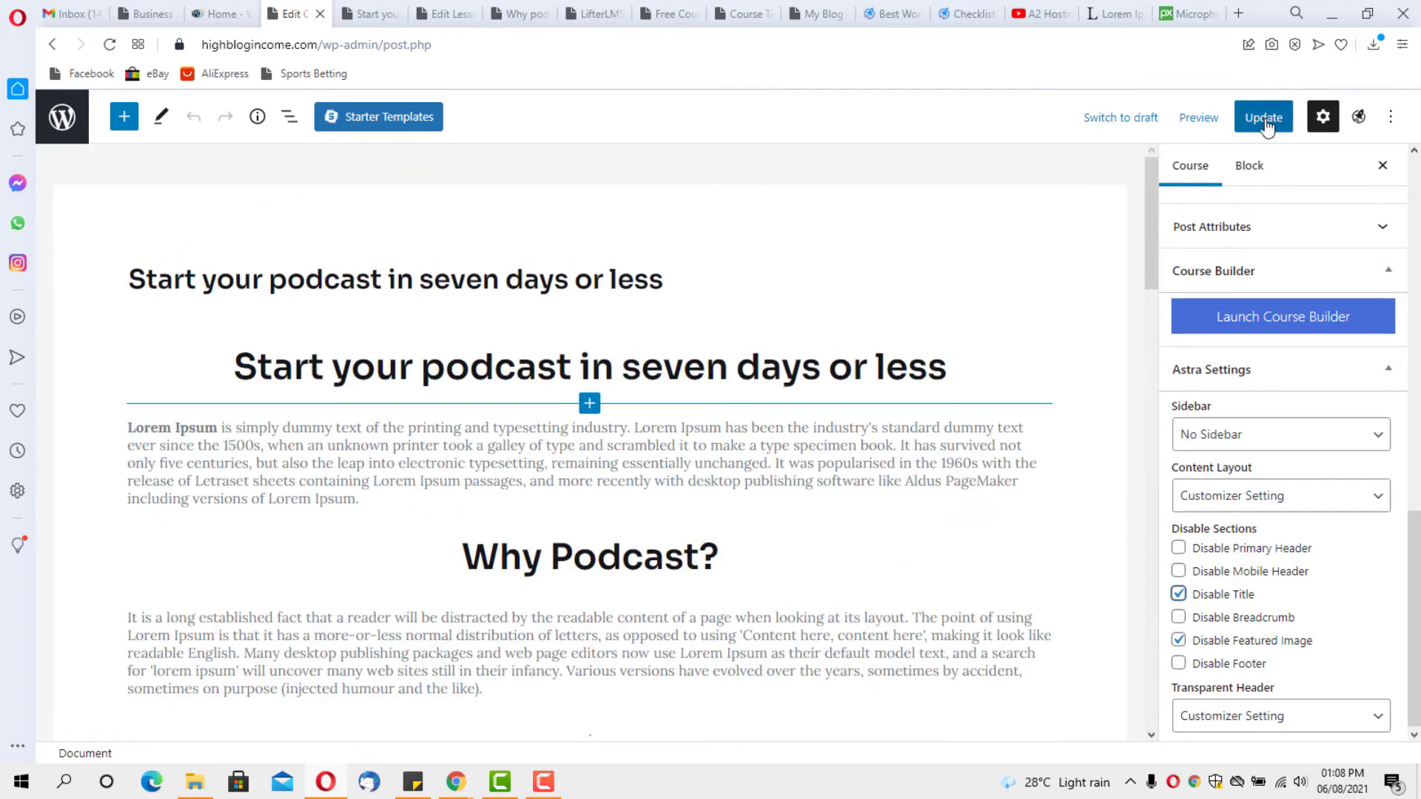
{"action": "left_click", "coordinate": [1263, 119]}
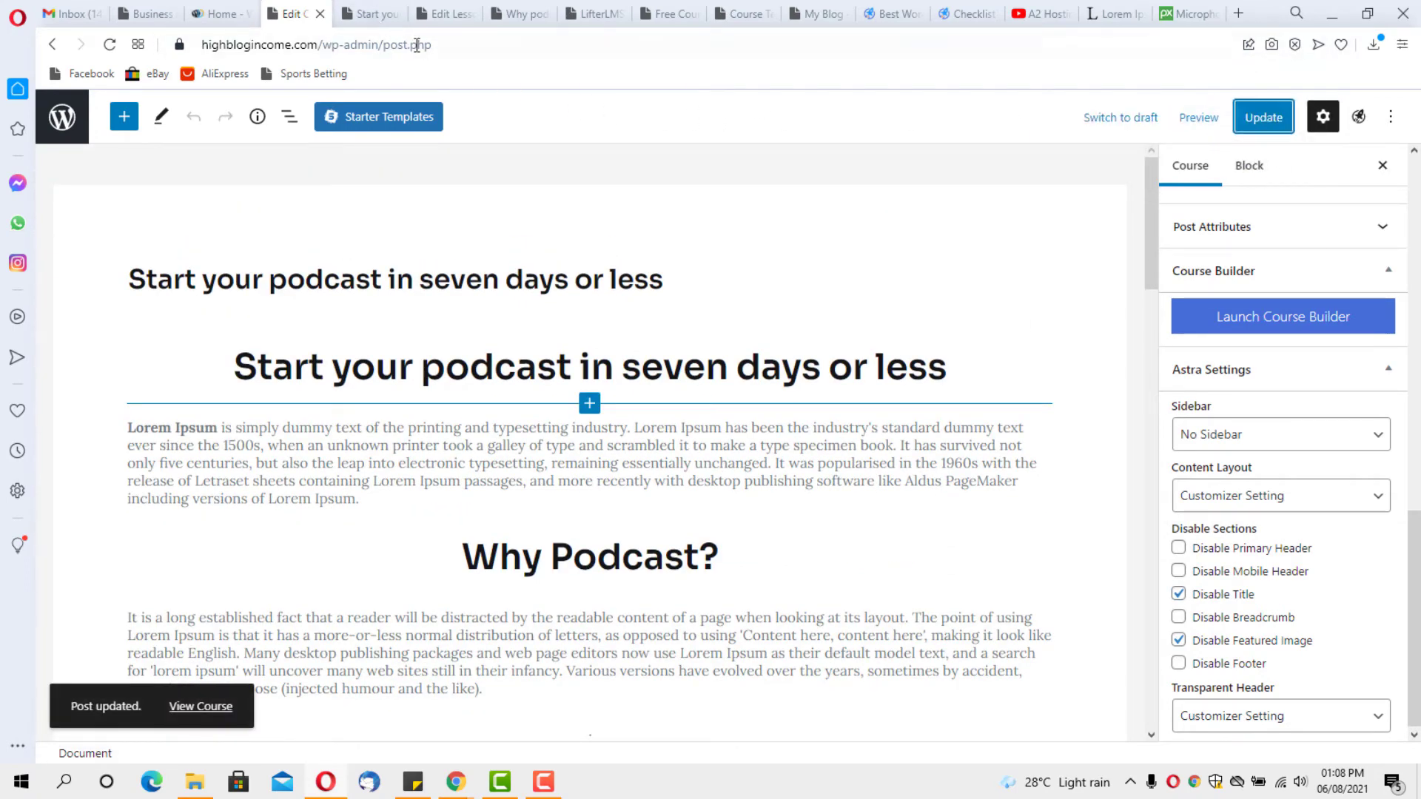
{"action": "left_click", "coordinate": [370, 12]}
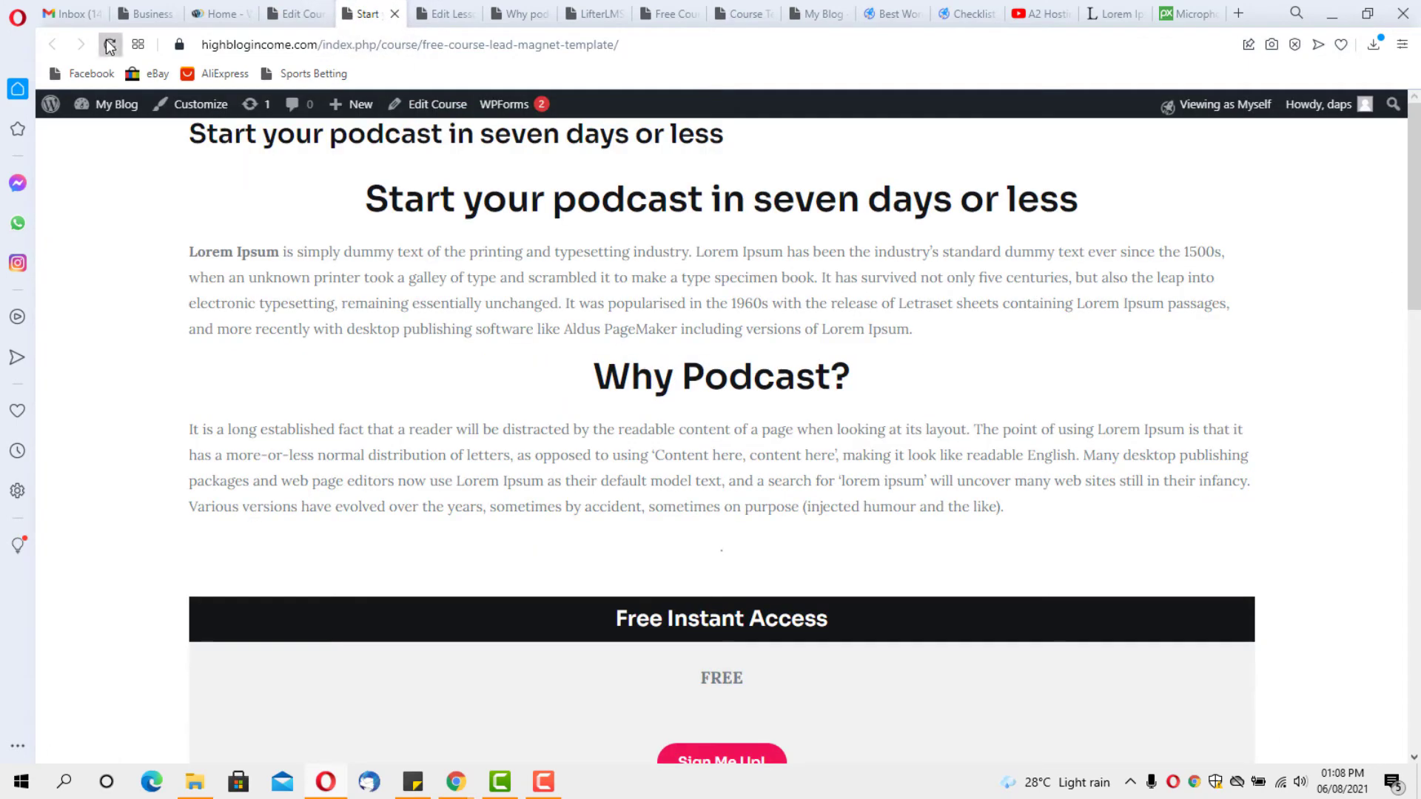
{"action": "scroll", "coordinate": [158, 262], "scroll_direction": "down", "scroll_amount": 1}
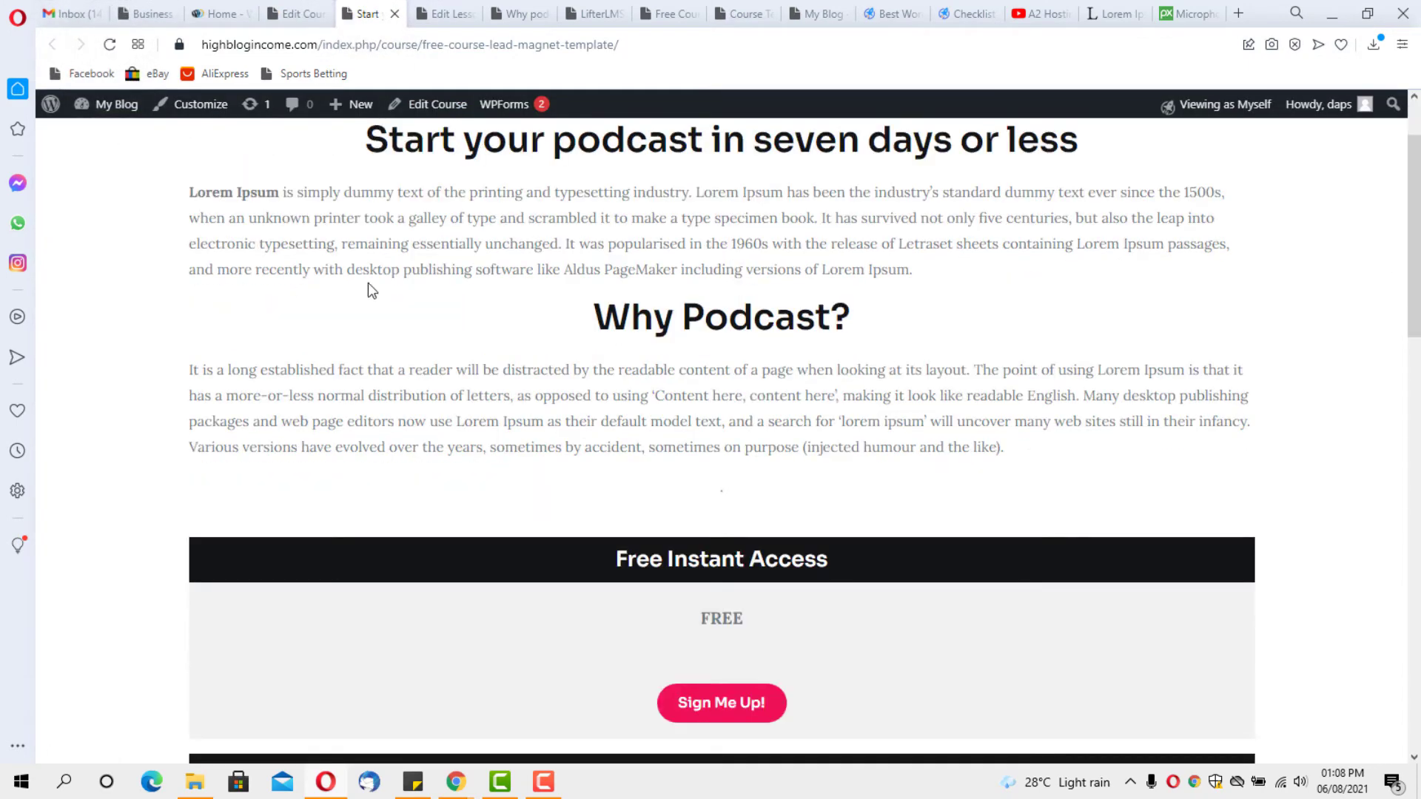
{"action": "scroll", "coordinate": [368, 286], "scroll_direction": "up", "scroll_amount": 2}
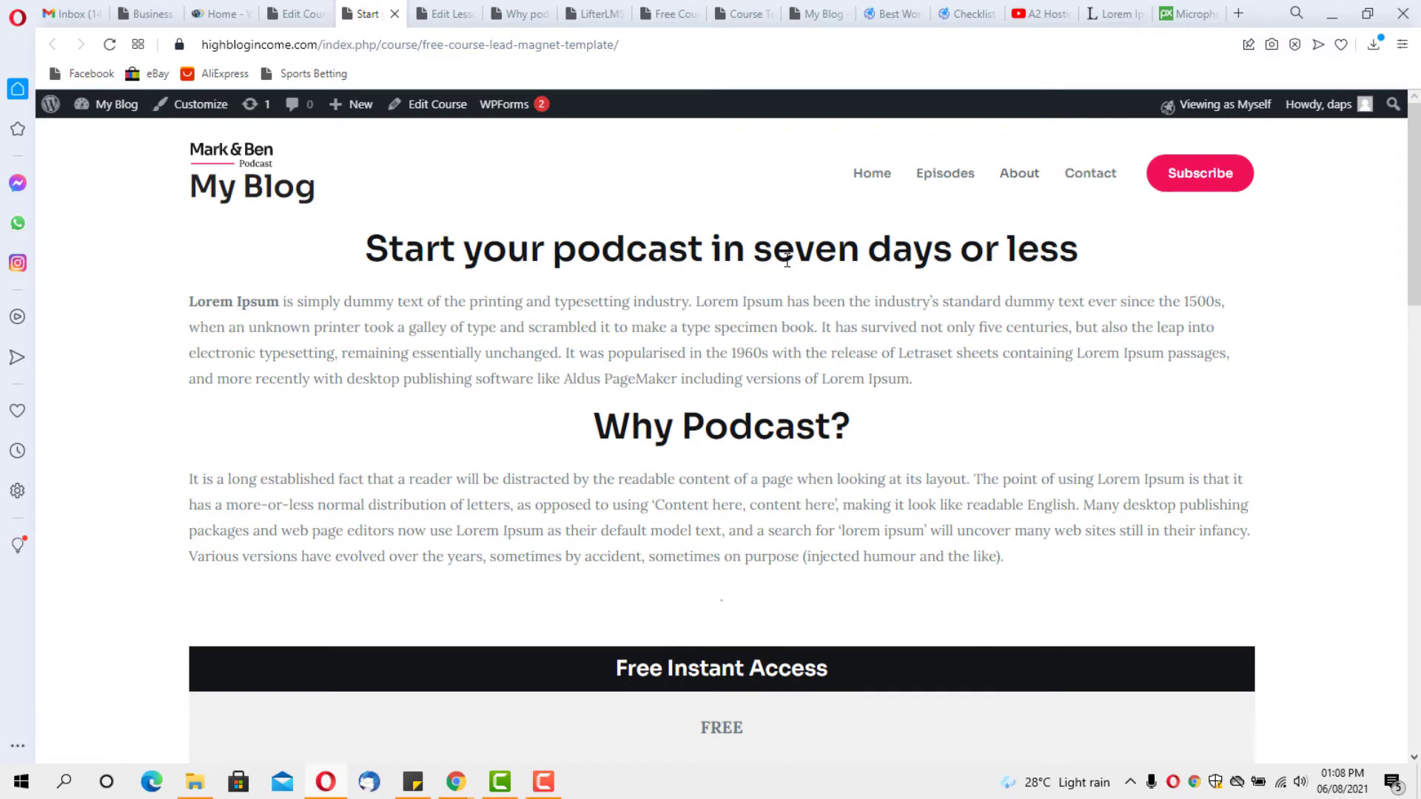
{"action": "left_click", "coordinate": [296, 14]}
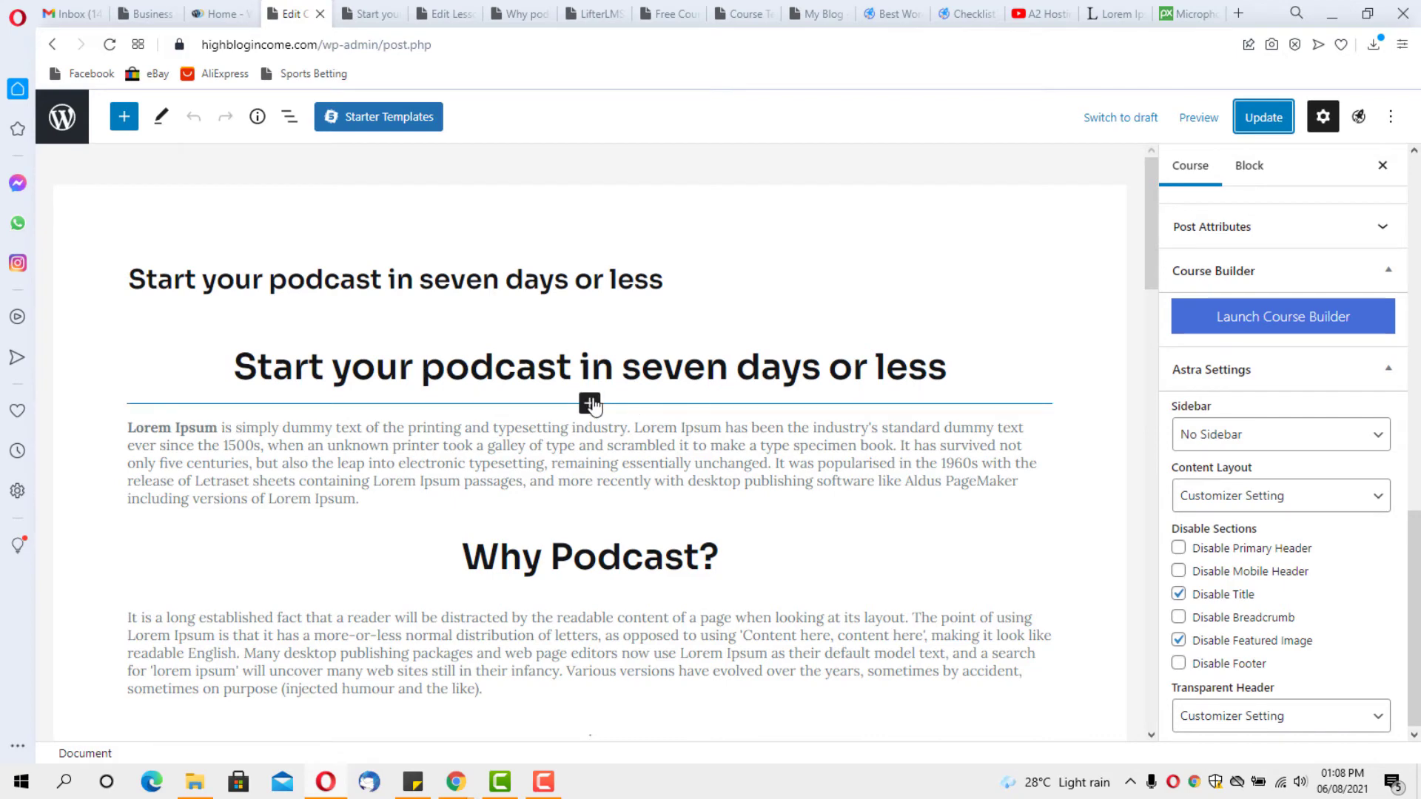
Insert an Image block above the podcast heading using the microphone photo from the Media Library
{"action": "left_click", "coordinate": [590, 404]}
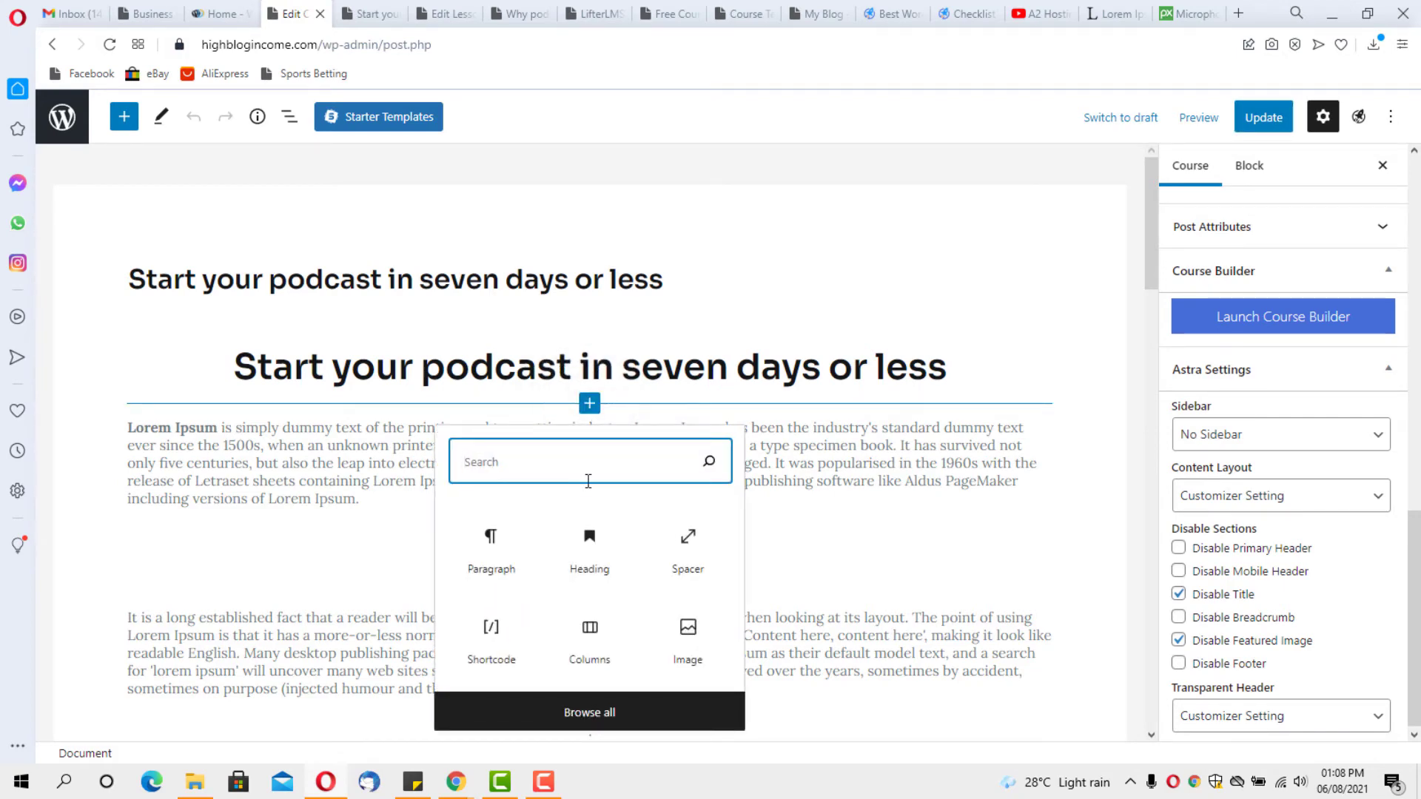
{"action": "left_click", "coordinate": [568, 714]}
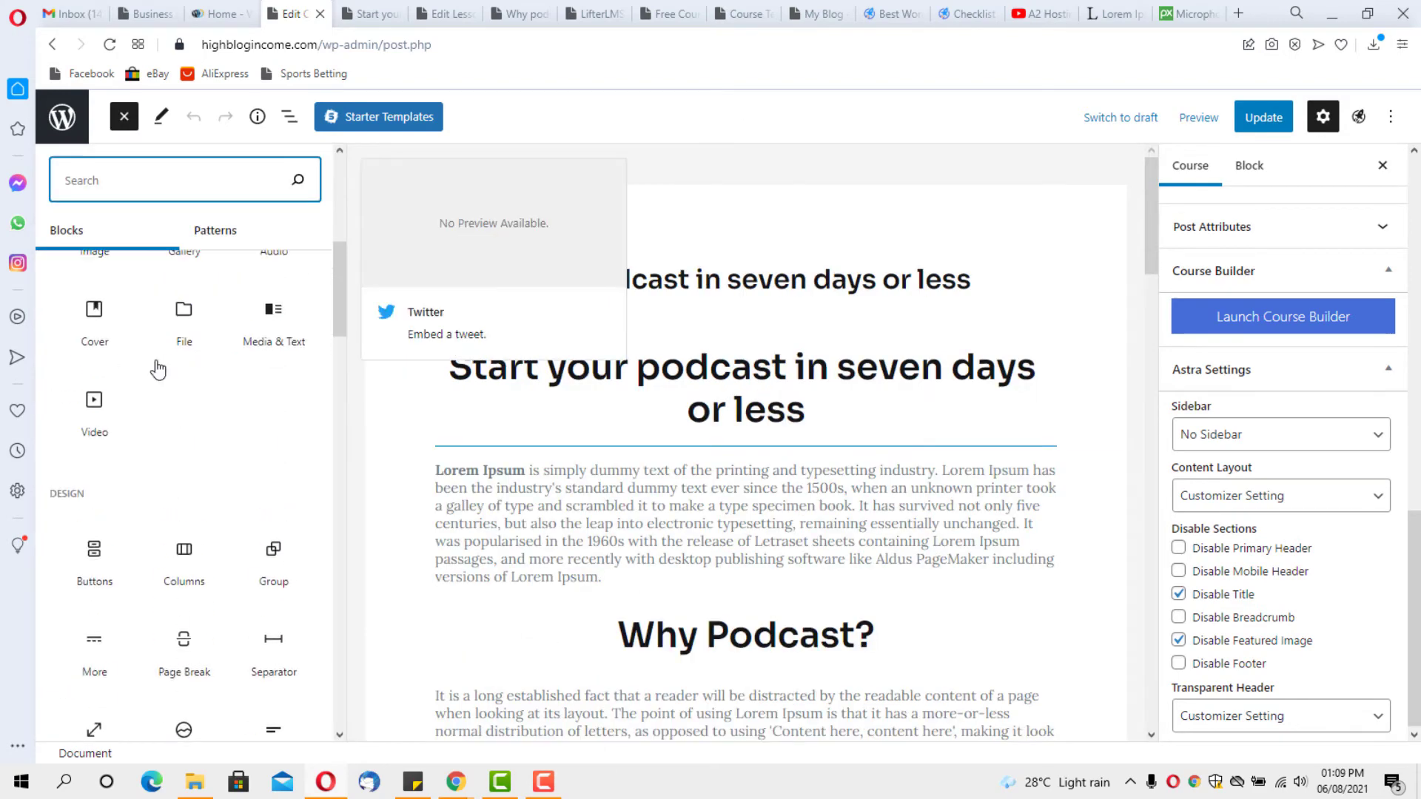
{"action": "scroll", "coordinate": [158, 368], "scroll_direction": "up", "scroll_amount": 2}
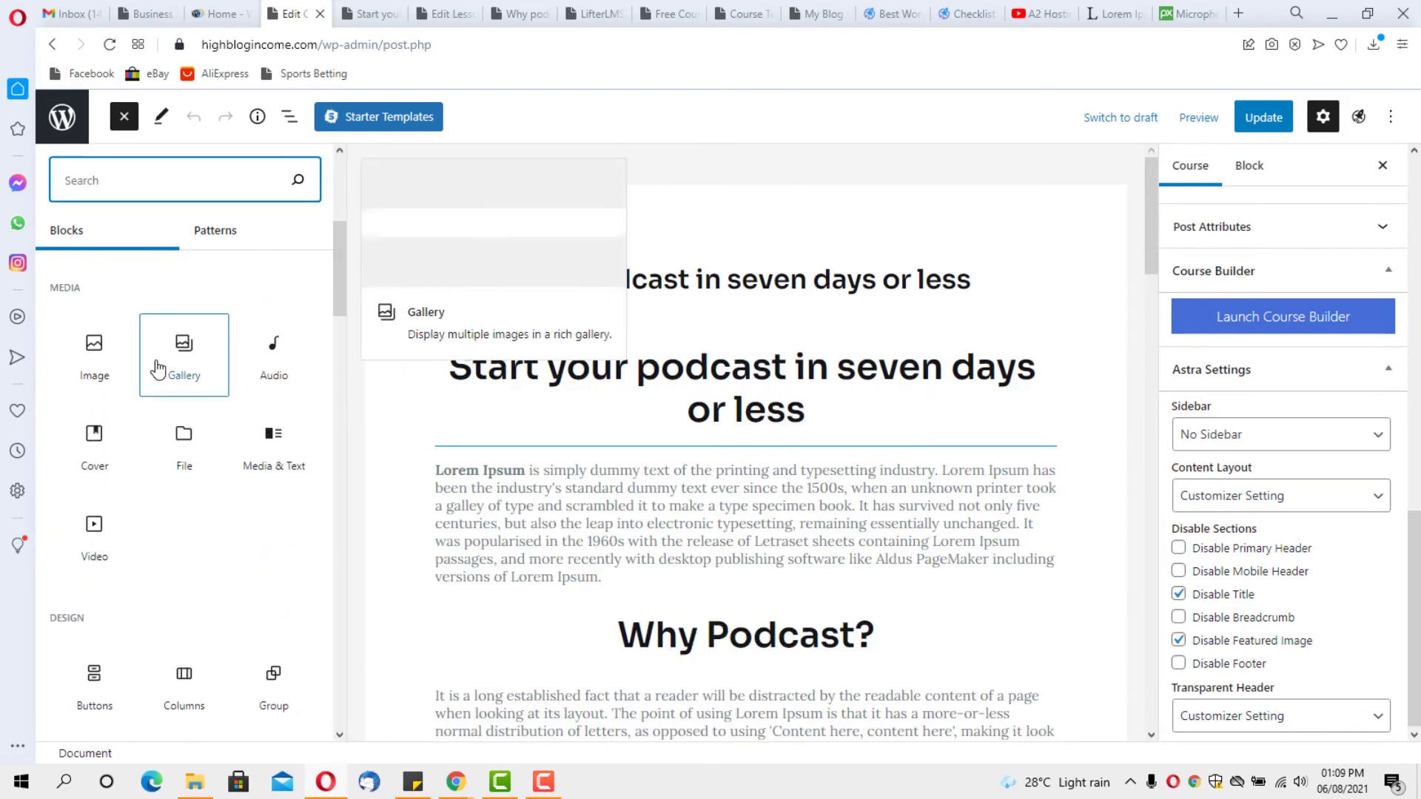
{"action": "left_click", "coordinate": [97, 372]}
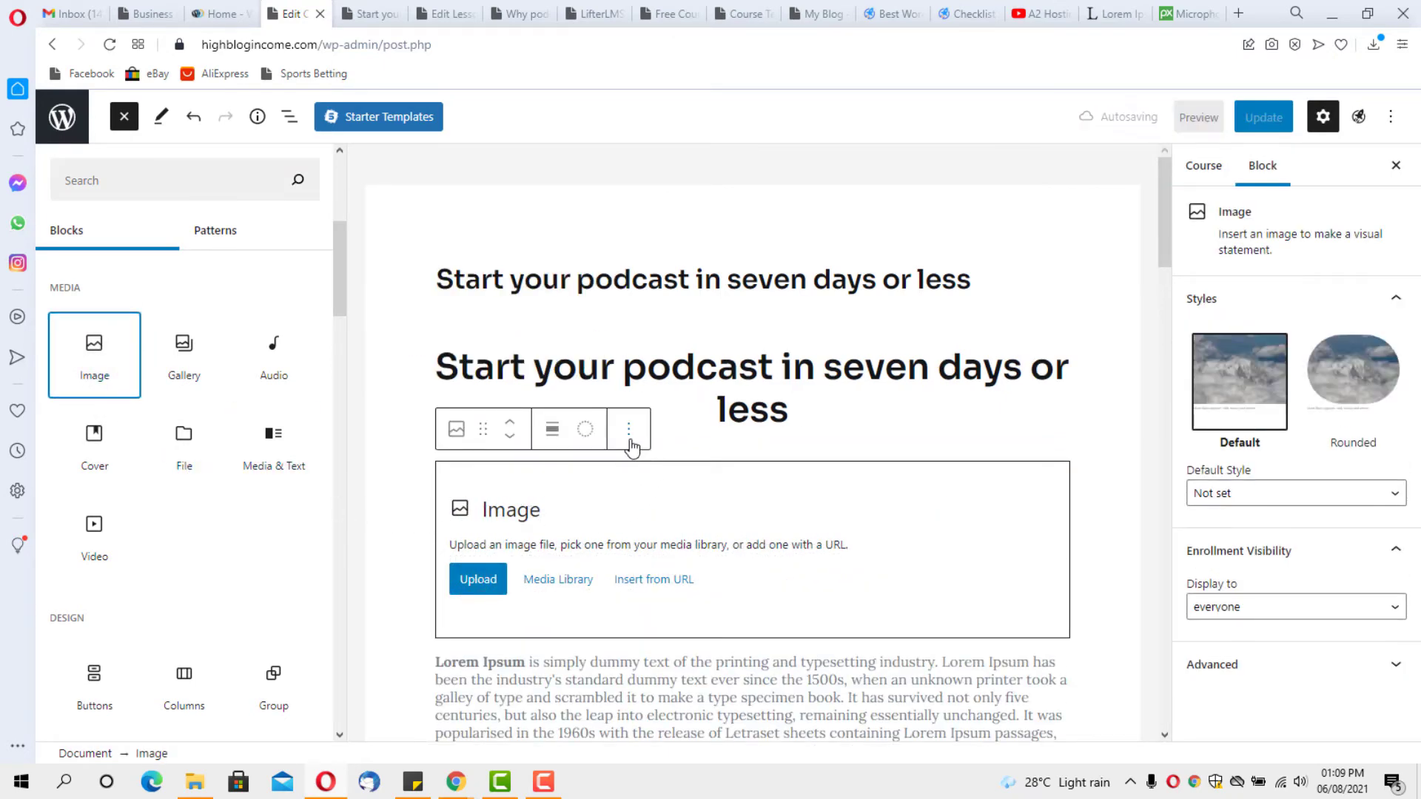
{"action": "left_click", "coordinate": [509, 423]}
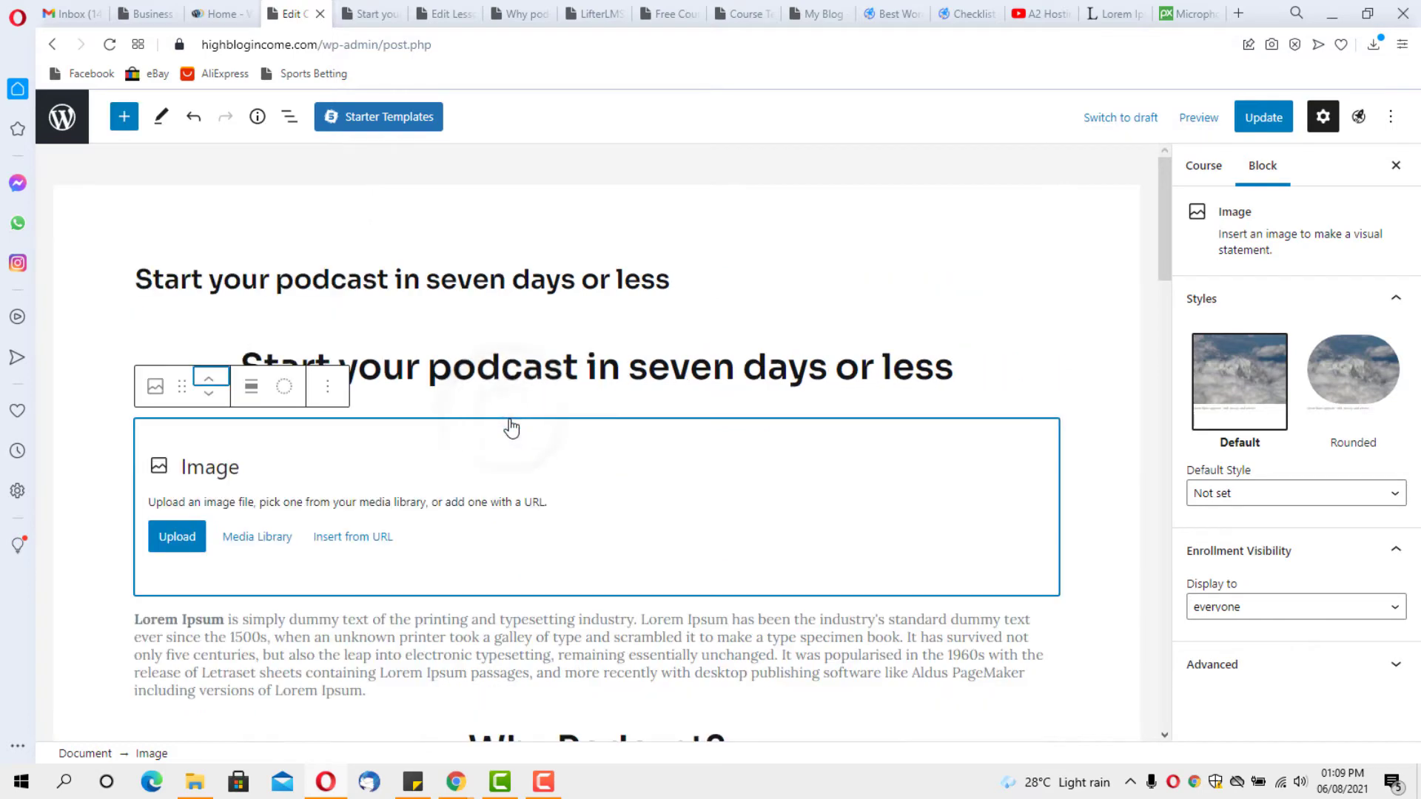
{"action": "left_click", "coordinate": [212, 384]}
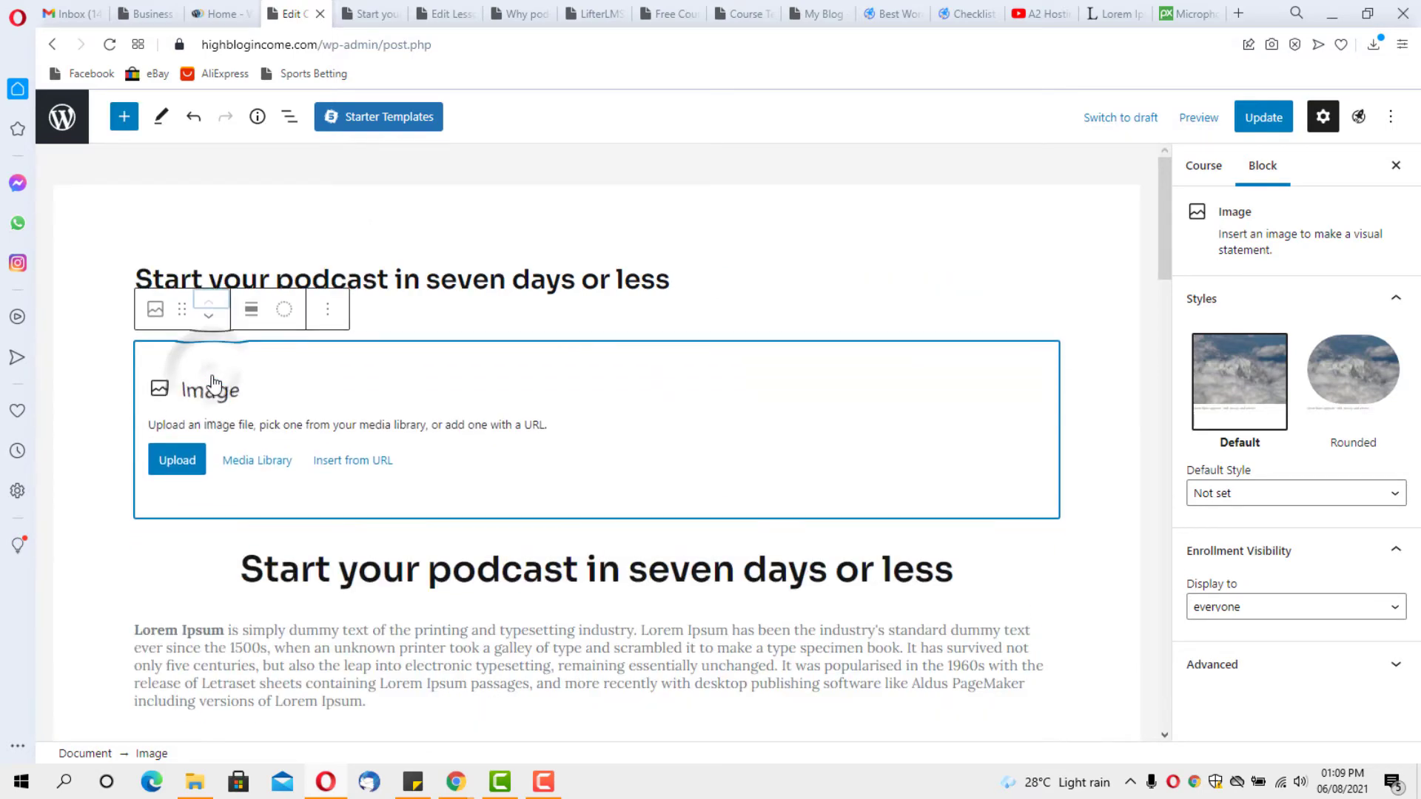
{"action": "left_click", "coordinate": [255, 466]}
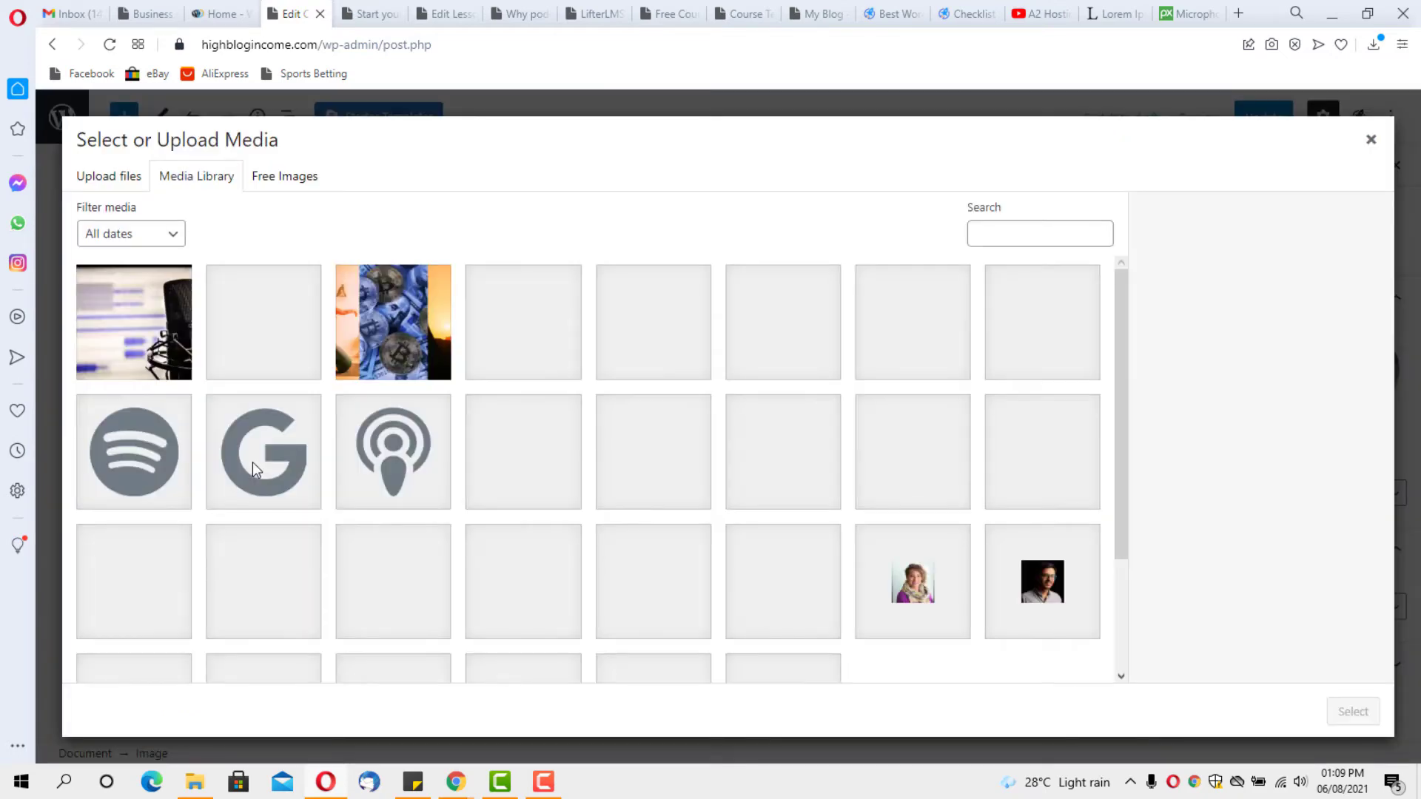
{"action": "left_click", "coordinate": [133, 325]}
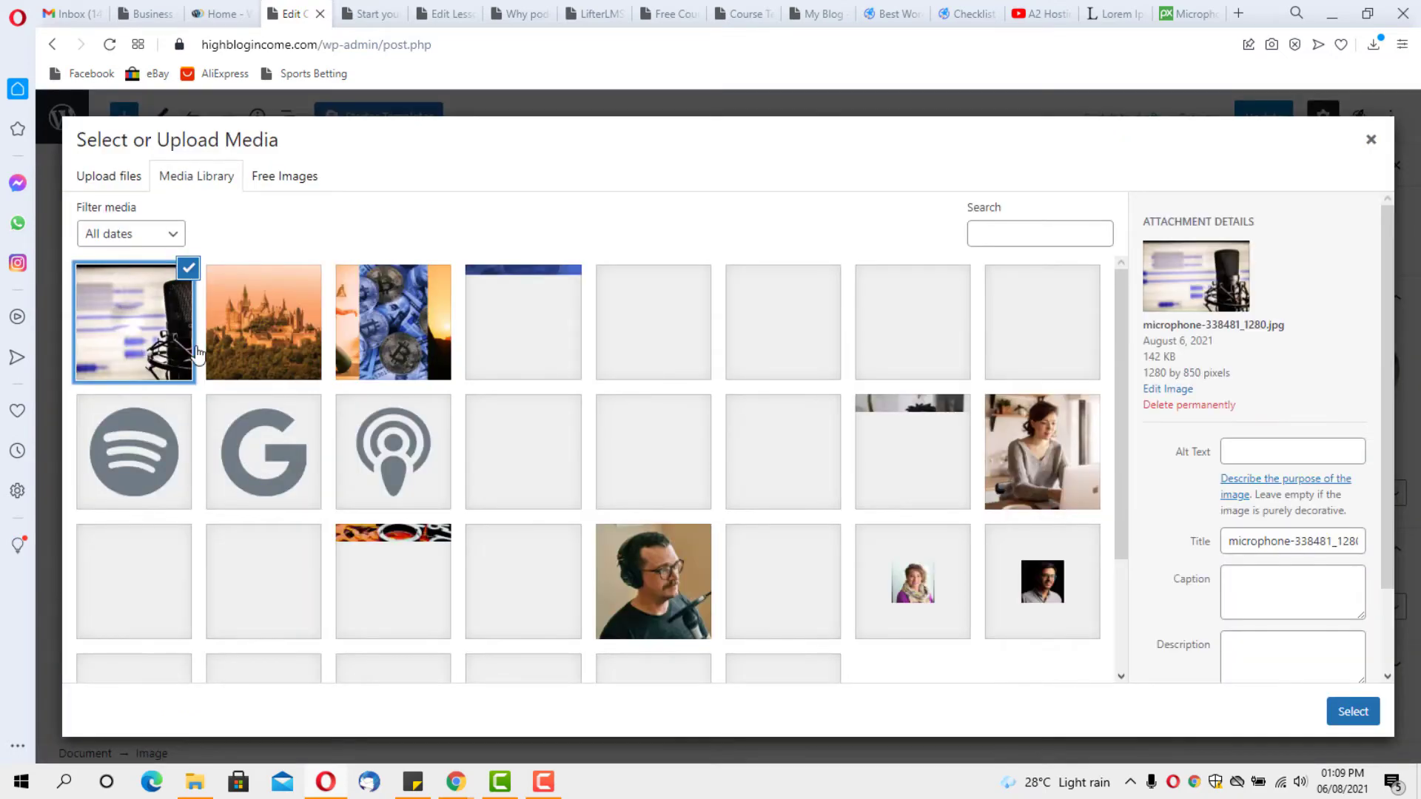
{"action": "left_click", "coordinate": [1351, 712]}
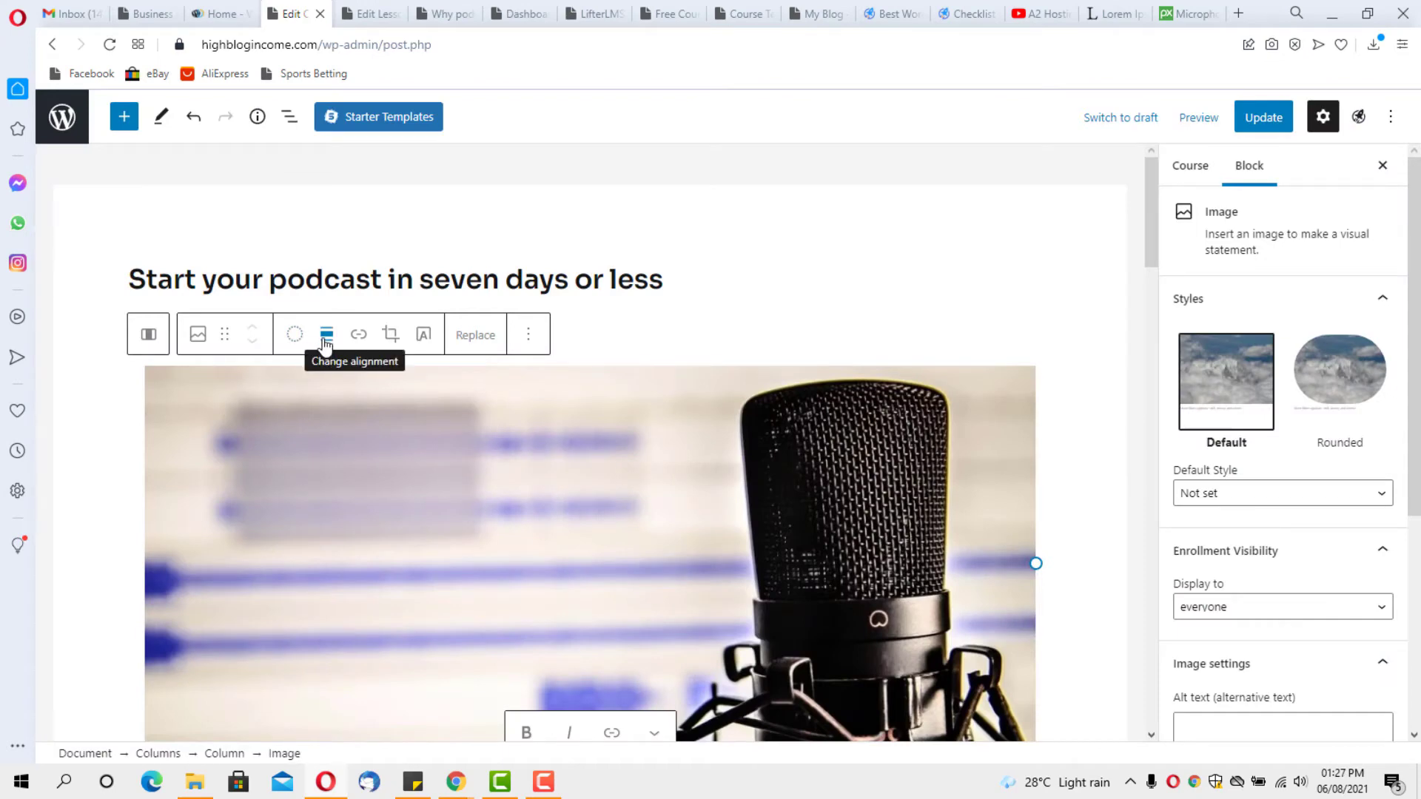
Set the microphone image to full width and update the course
{"action": "left_click", "coordinate": [325, 342]}
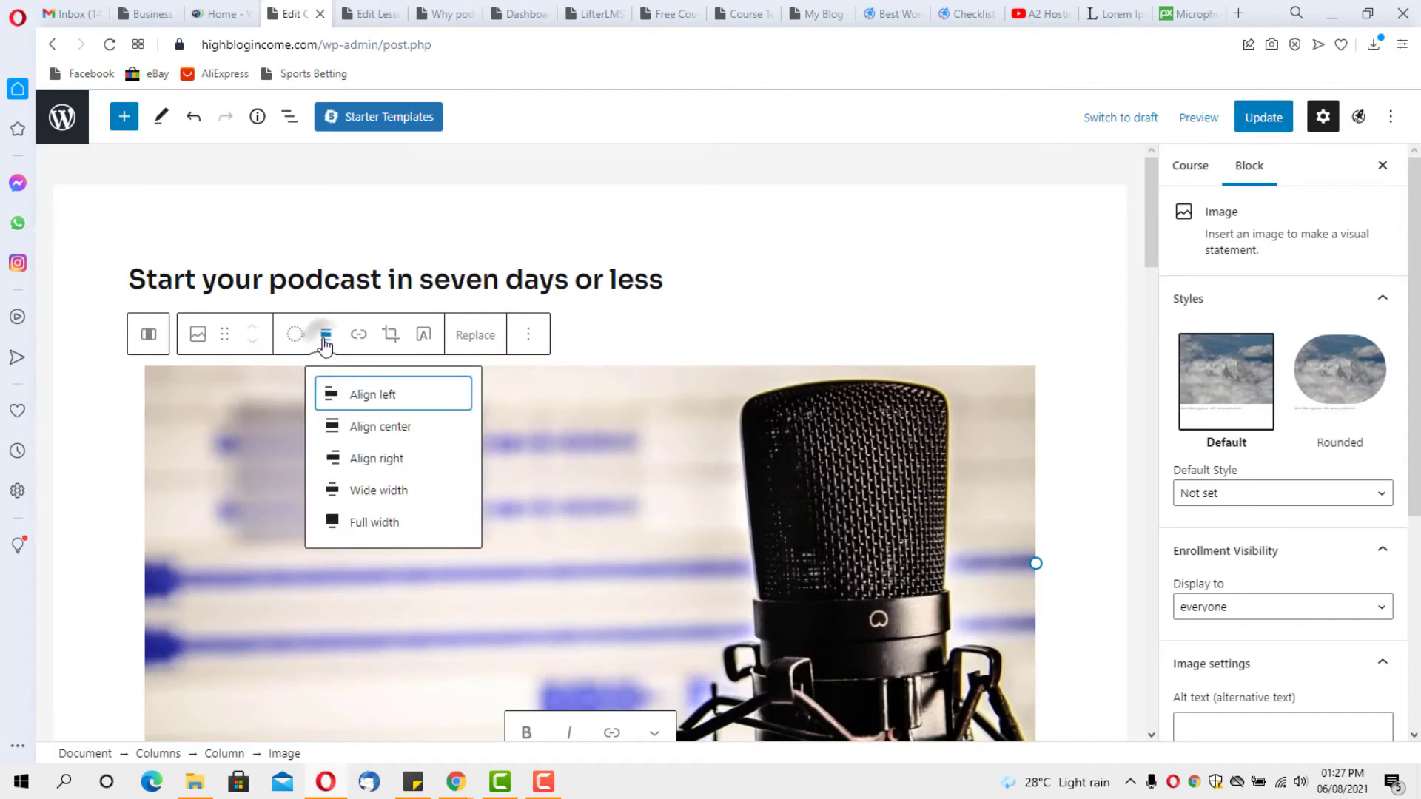
{"action": "left_click", "coordinate": [362, 521]}
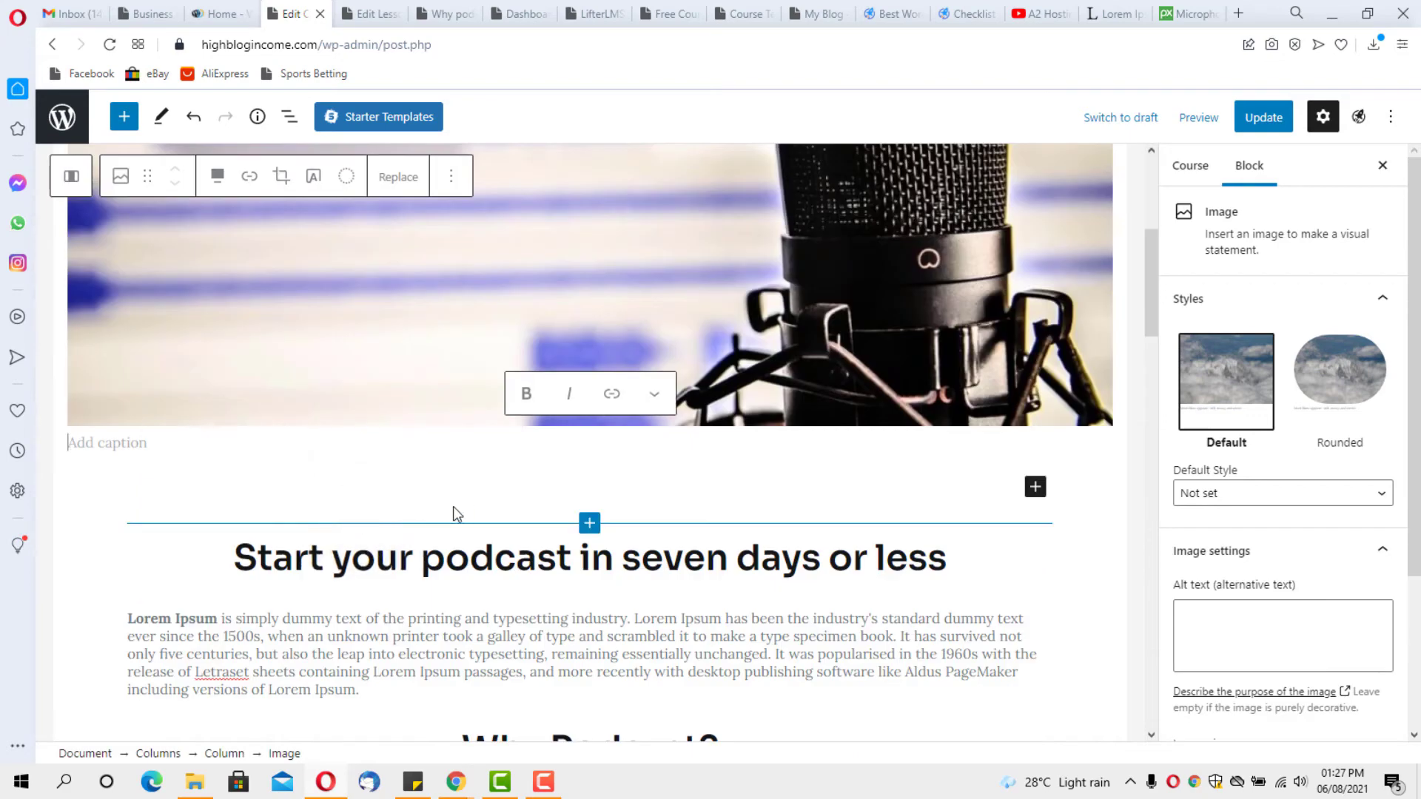
{"action": "scroll", "coordinate": [534, 513], "scroll_direction": "up", "scroll_amount": 5}
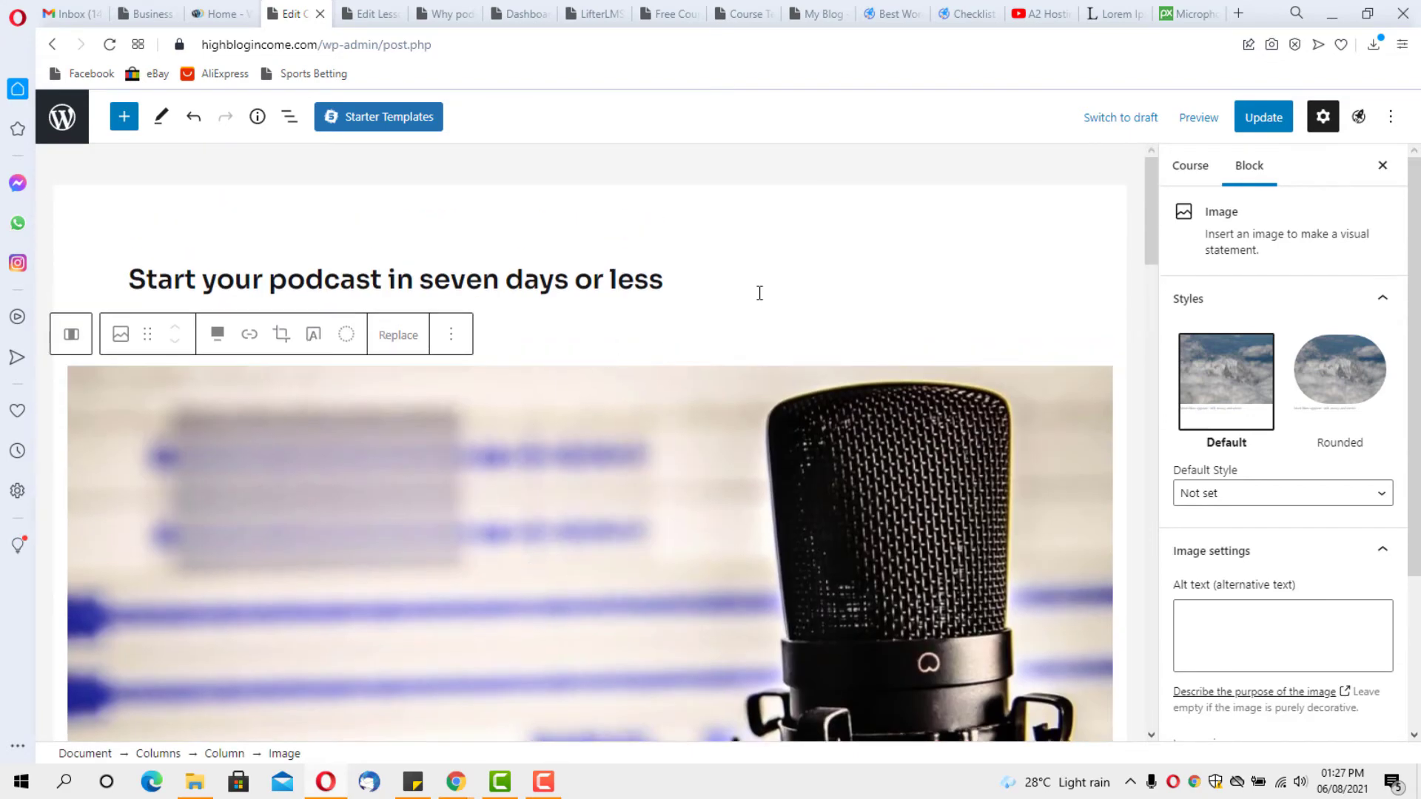
{"action": "left_click", "coordinate": [1258, 118]}
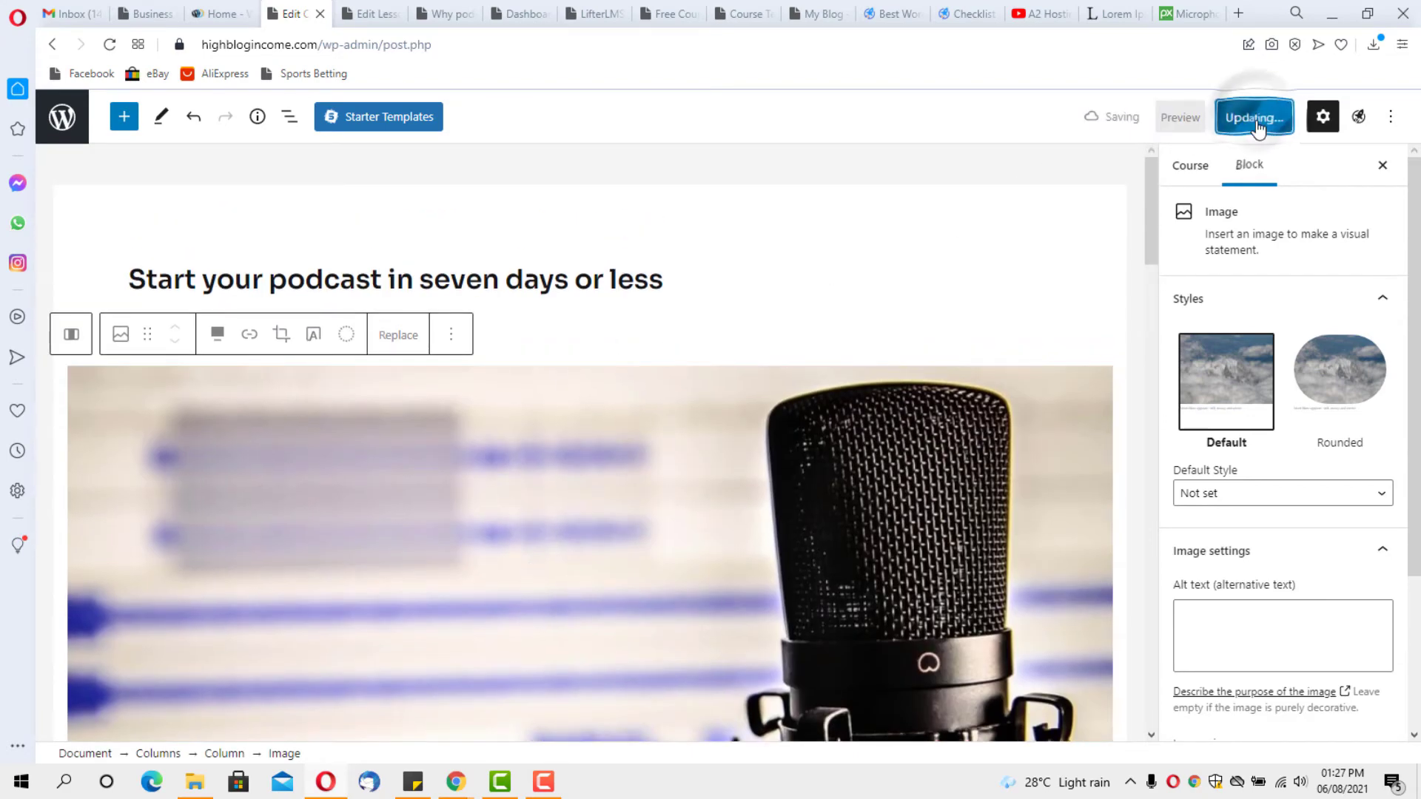
Preview the course in a new tab to confirm the image sits above the heading
{"action": "left_click", "coordinate": [1179, 119]}
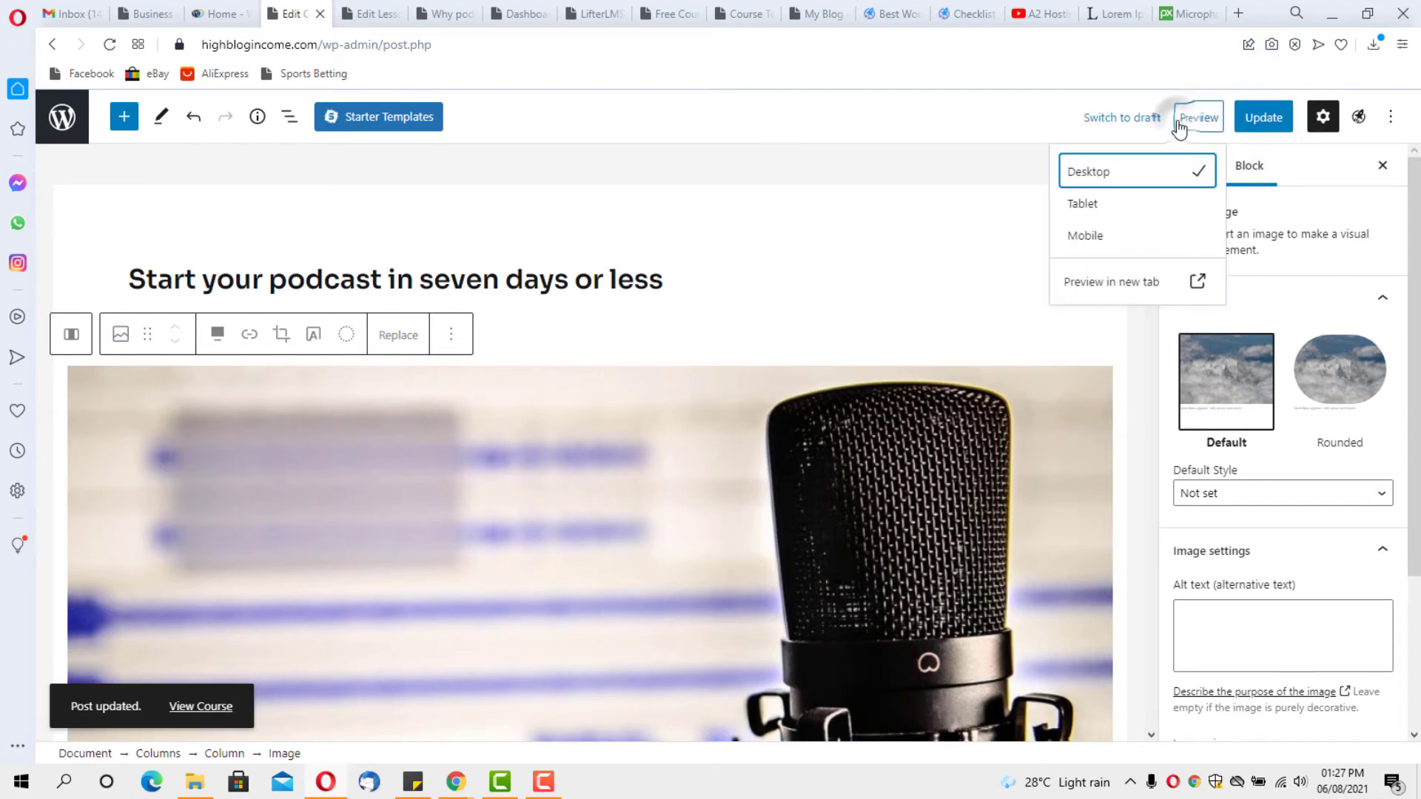
{"action": "left_click", "coordinate": [298, 14]}
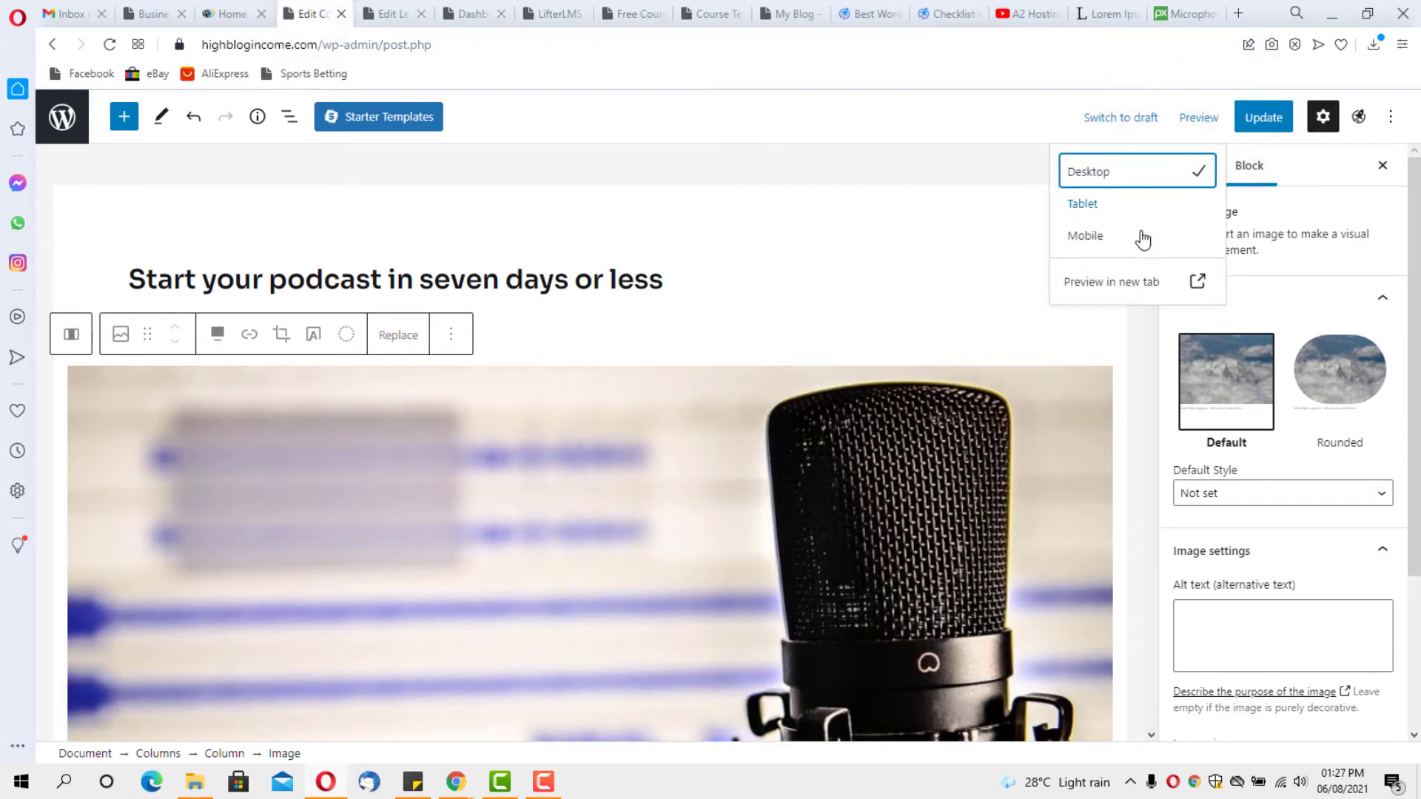
{"action": "left_click", "coordinate": [1117, 285]}
{"action": "scroll", "coordinate": [1116, 285], "scroll_direction": "down", "scroll_amount": 4}
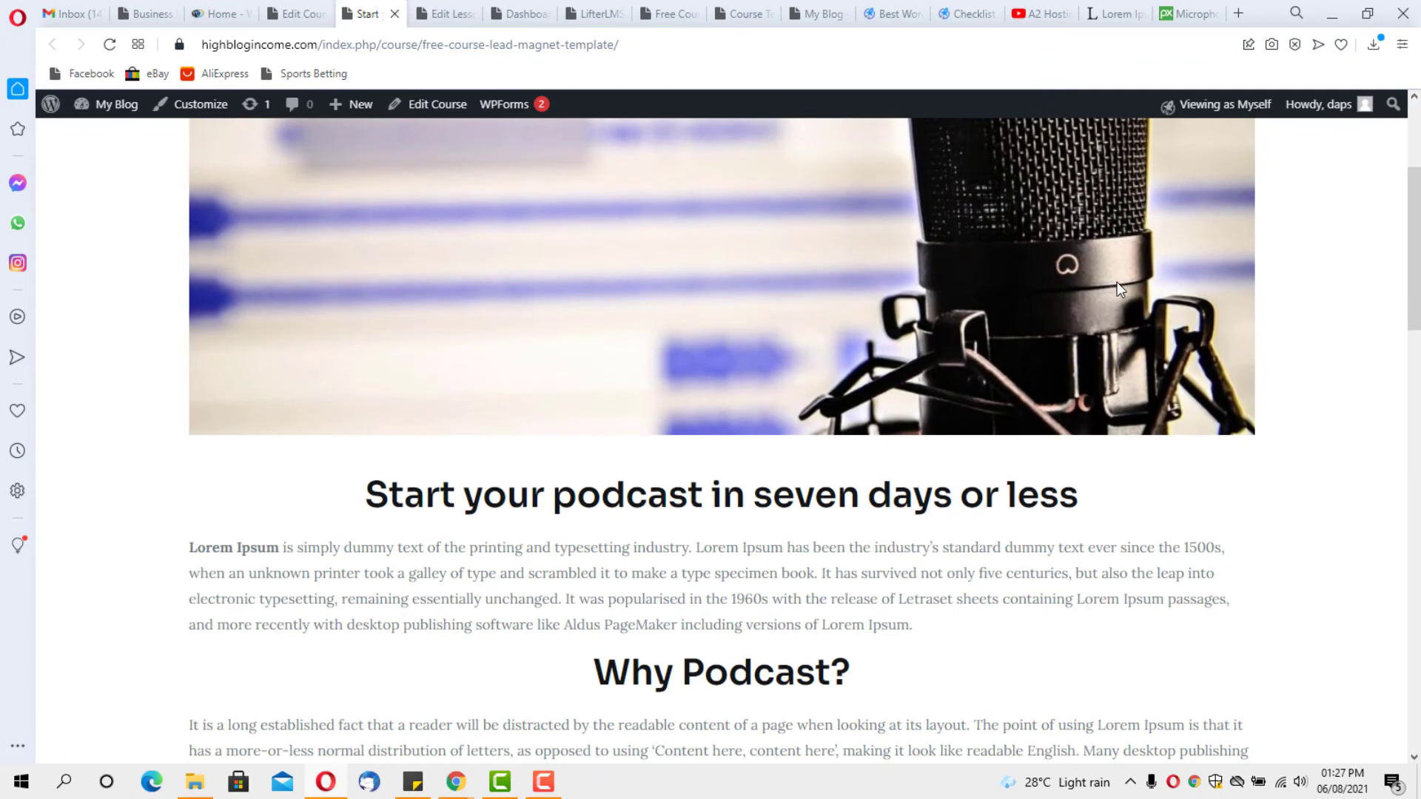
{"action": "scroll", "coordinate": [1116, 285], "scroll_direction": "up", "scroll_amount": 3}
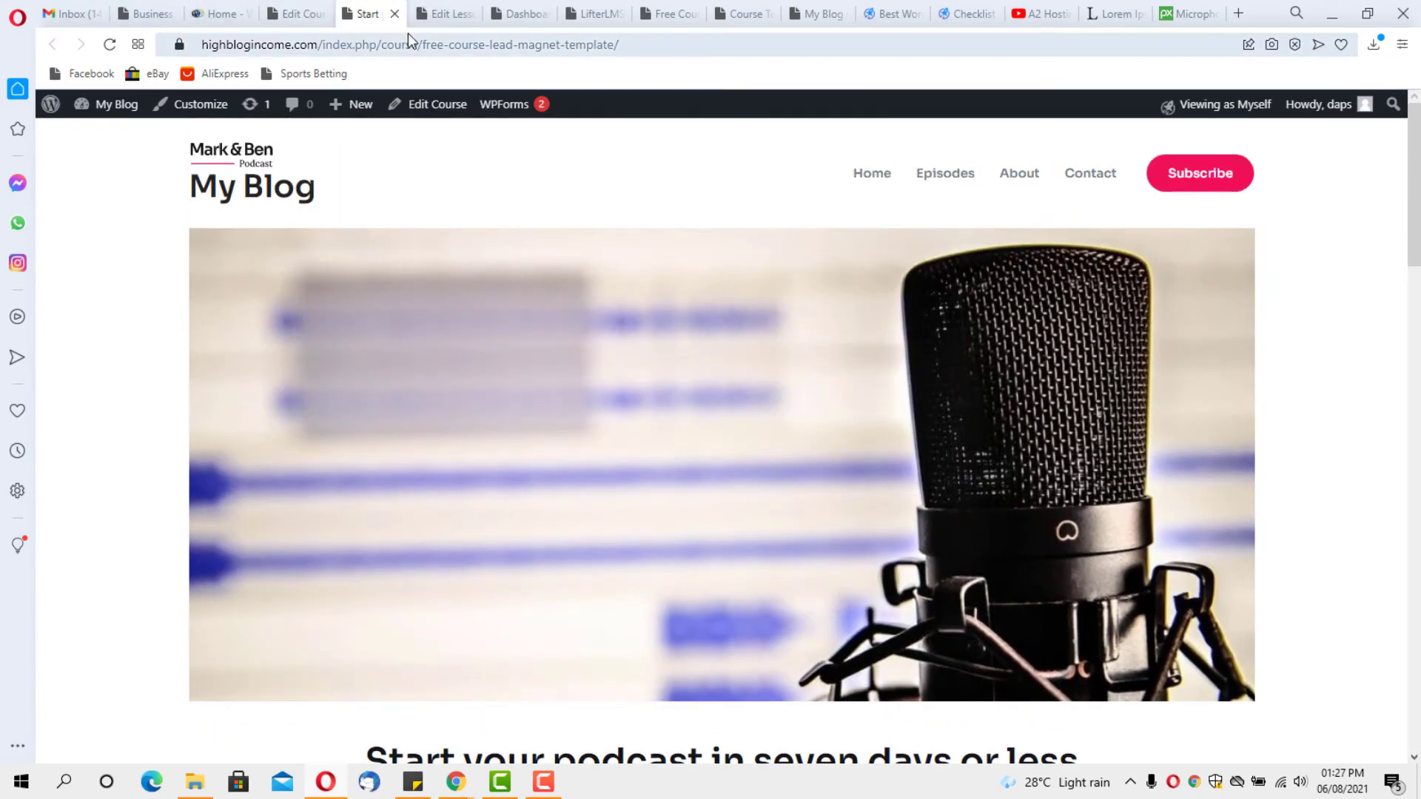
{"action": "left_click", "coordinate": [304, 16]}
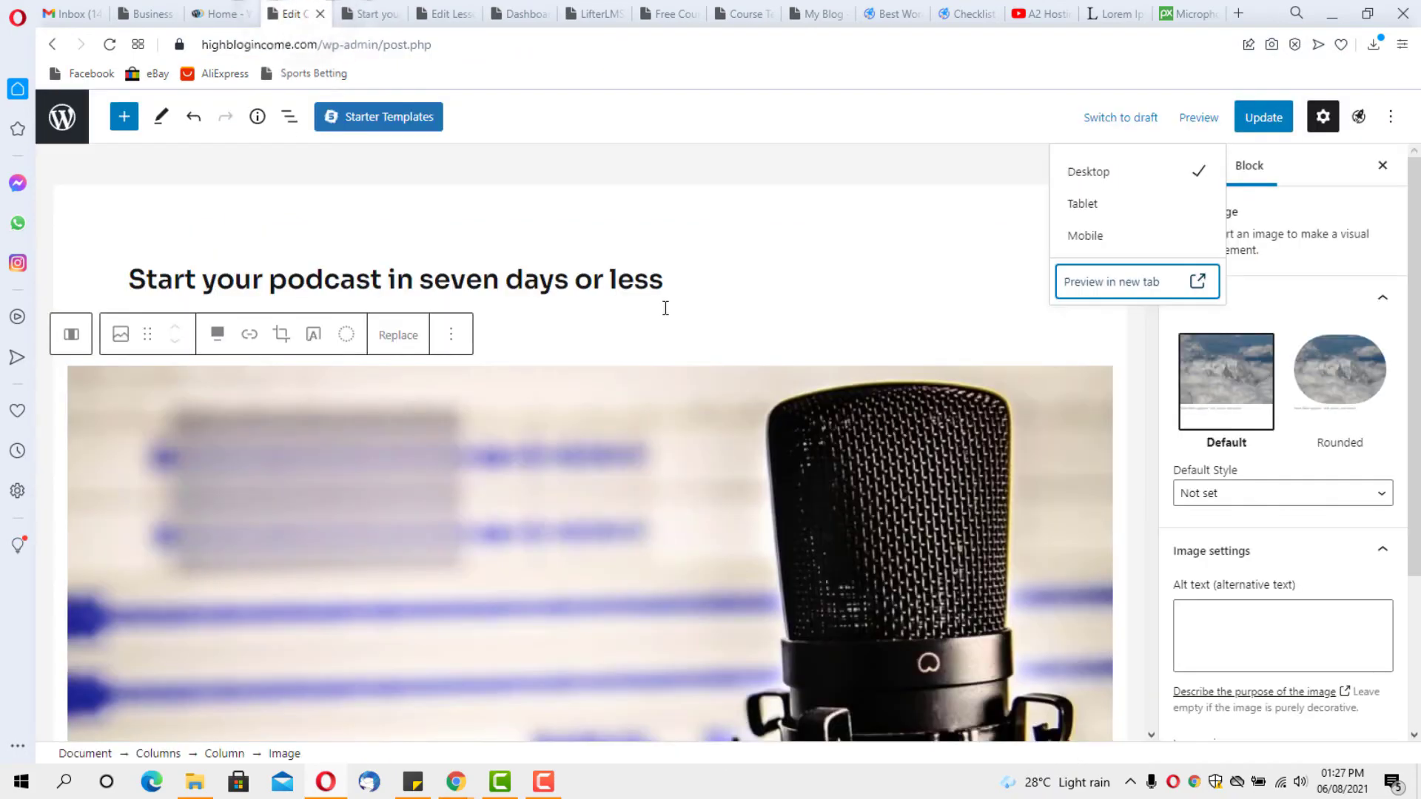
{"action": "scroll", "coordinate": [624, 326], "scroll_direction": "down", "scroll_amount": 3}
{"action": "left_click", "coordinate": [406, 356]}
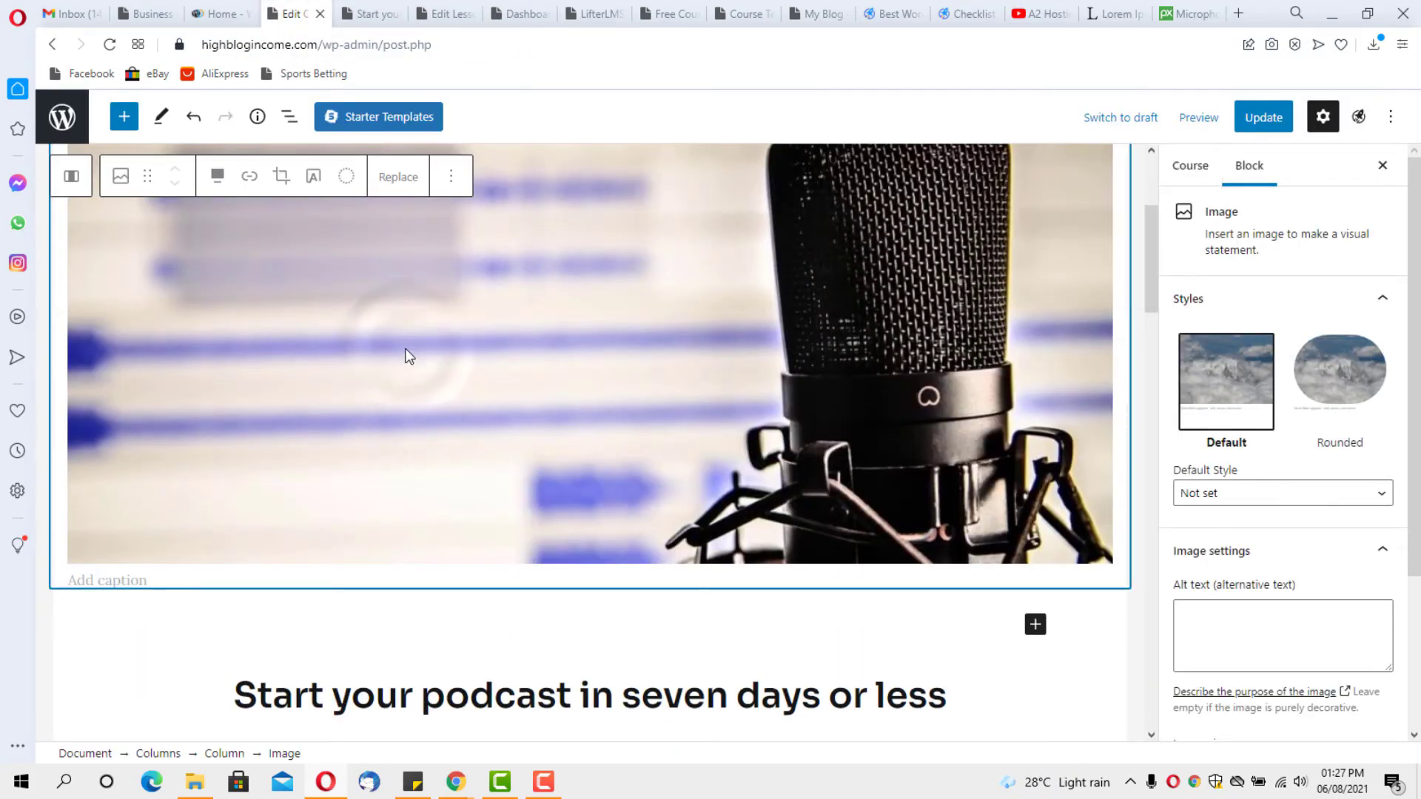
{"action": "key", "text": "ctrl+Tab"}
{"action": "scroll", "coordinate": [488, 329], "scroll_direction": "up", "scroll_amount": 6}
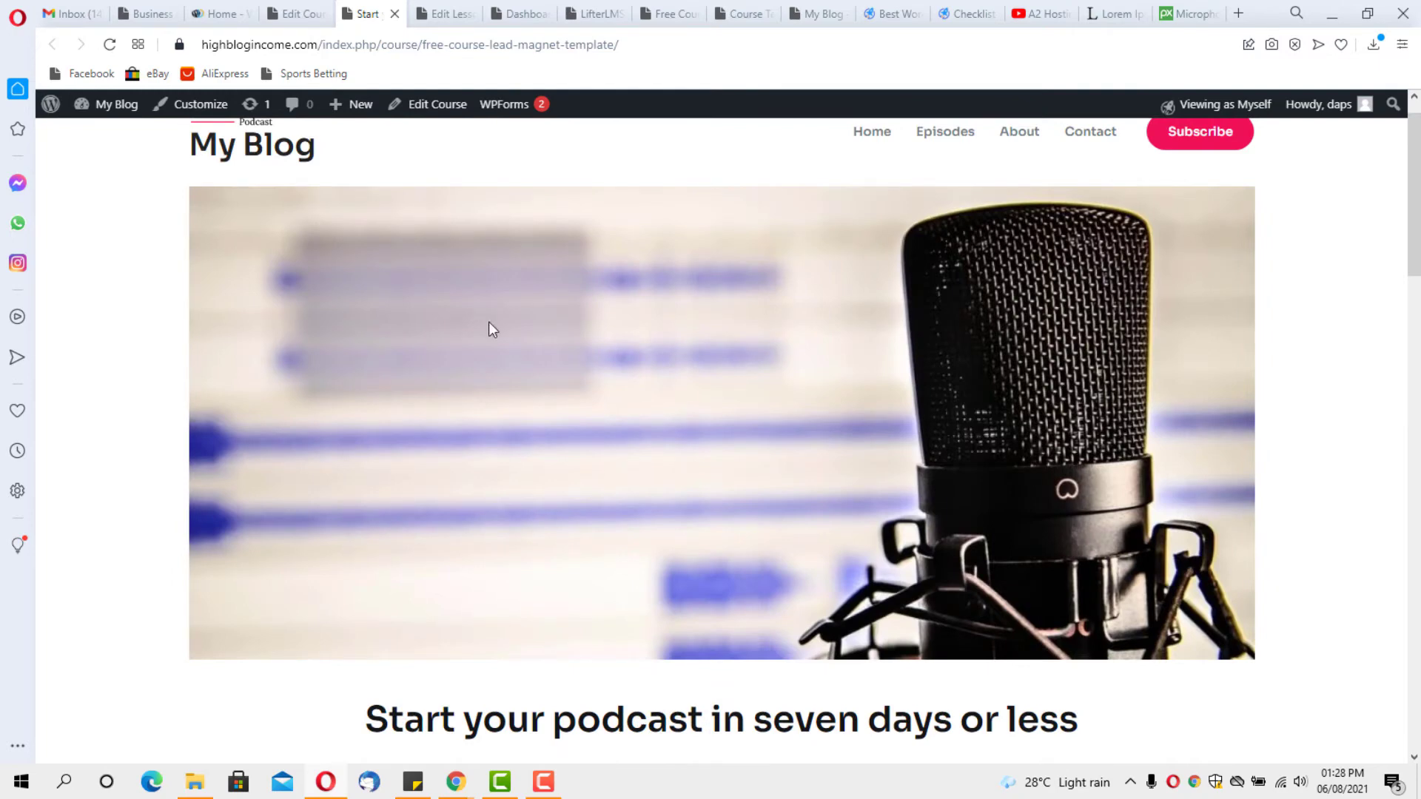
{"action": "key", "text": "ctrl+Tab"}
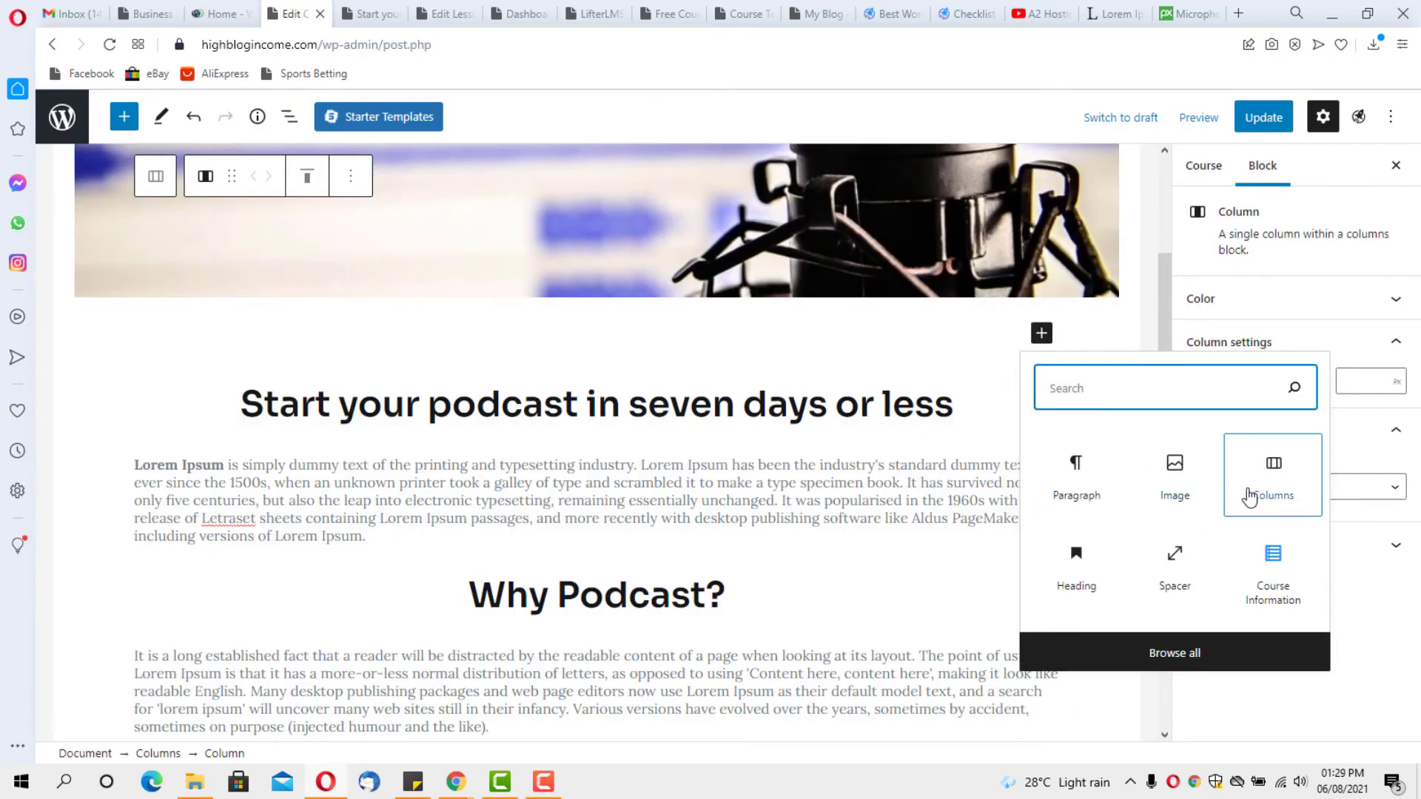
Insert a 50/50 Columns block above the heading with Course Information in the left column
{"action": "left_click", "coordinate": [1272, 470]}
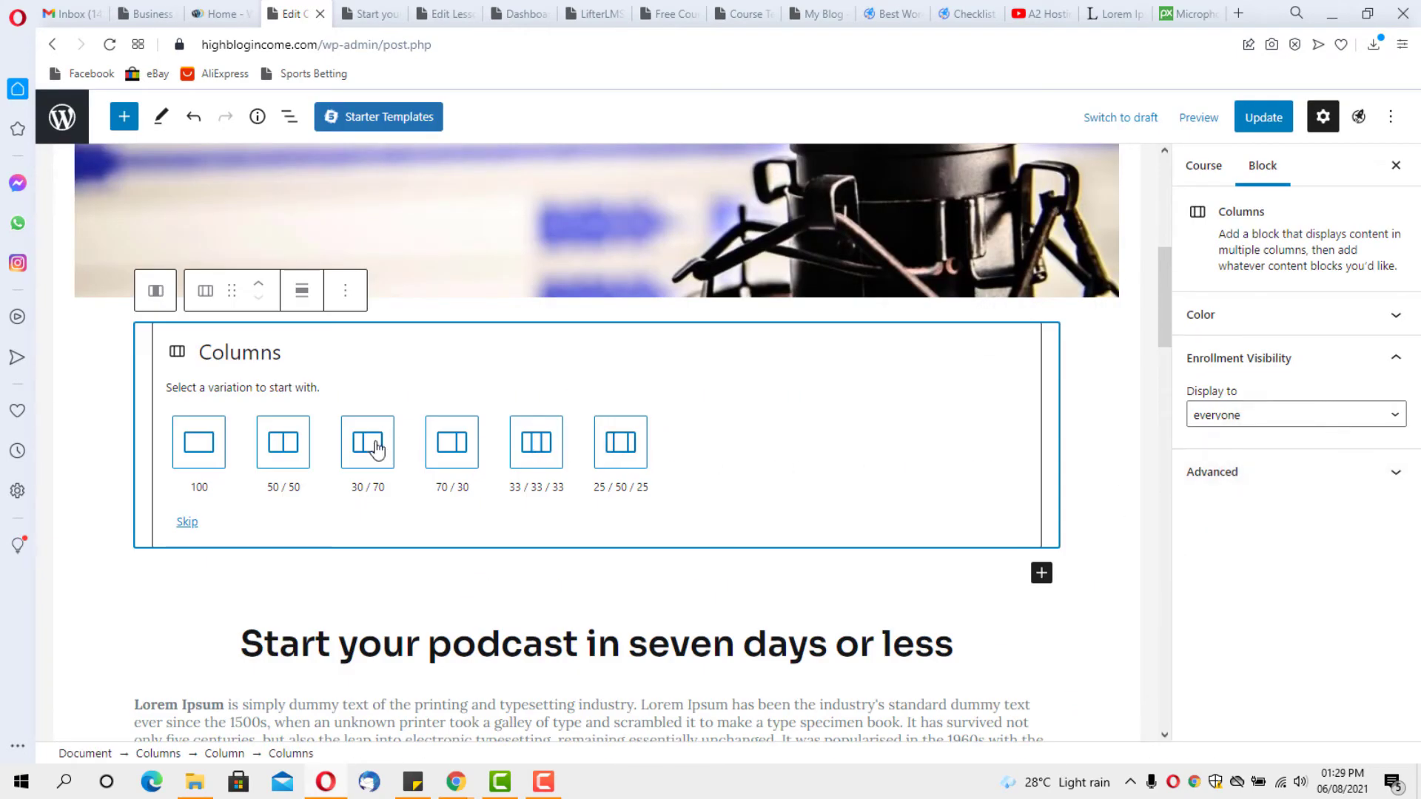
{"action": "left_click", "coordinate": [283, 442]}
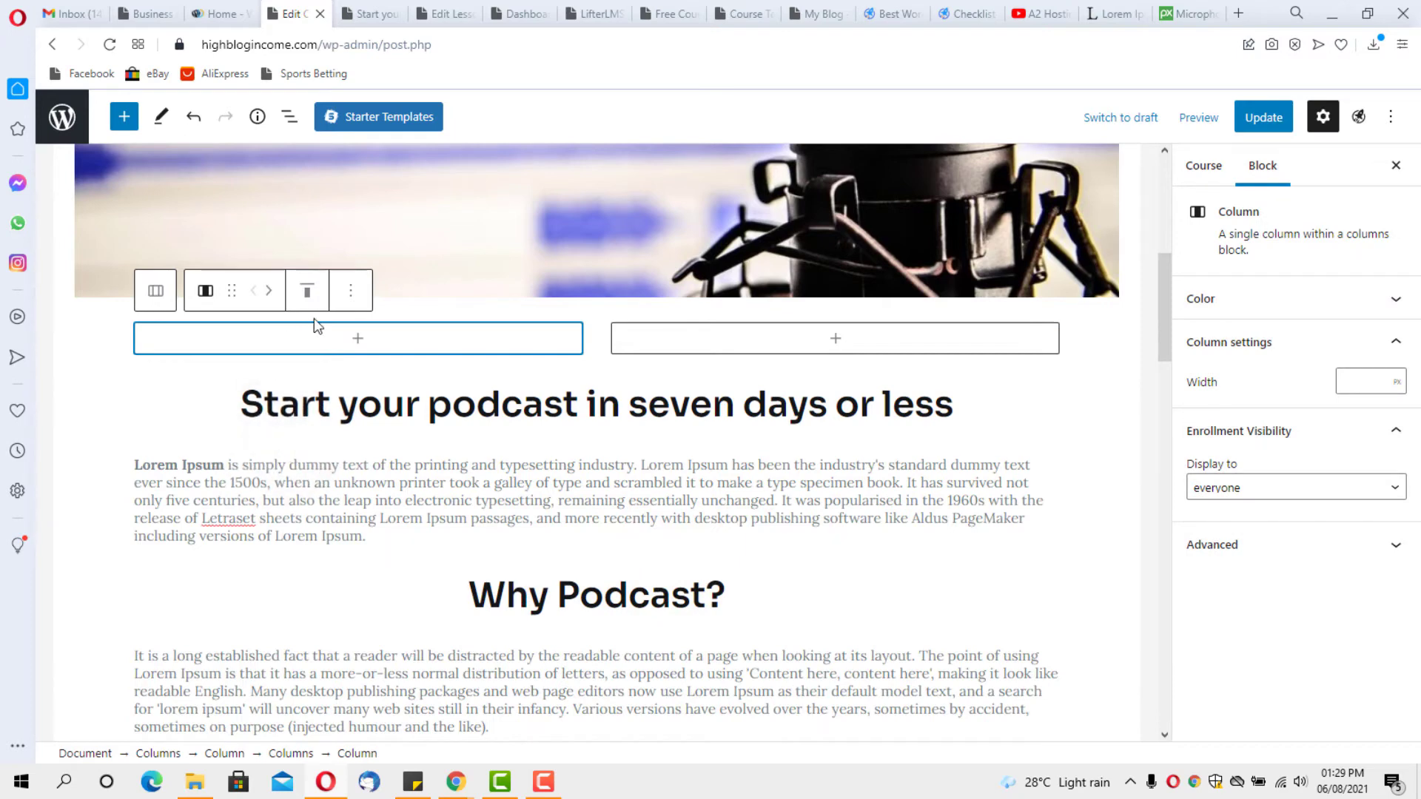
{"action": "left_click", "coordinate": [358, 338]}
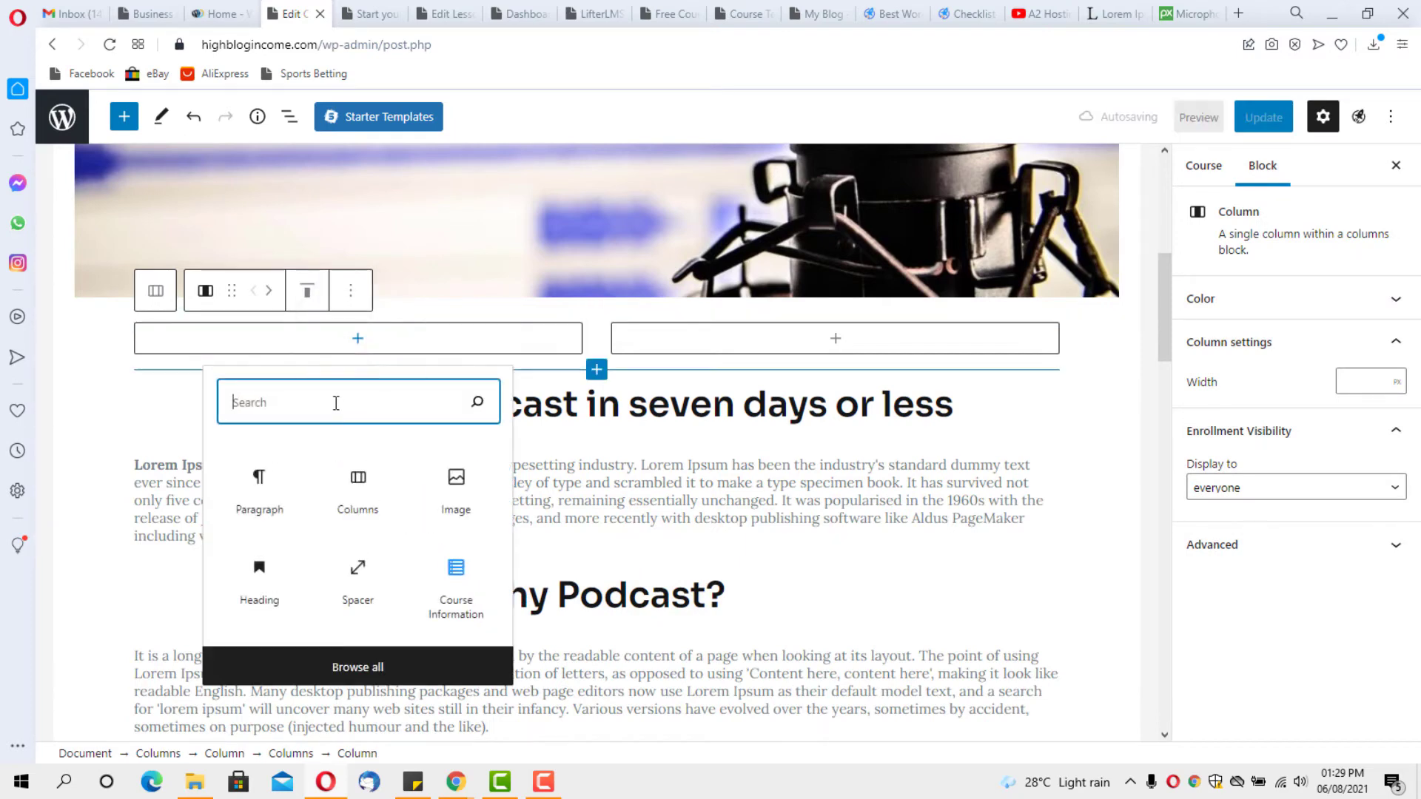
{"action": "type", "text": "cour"}
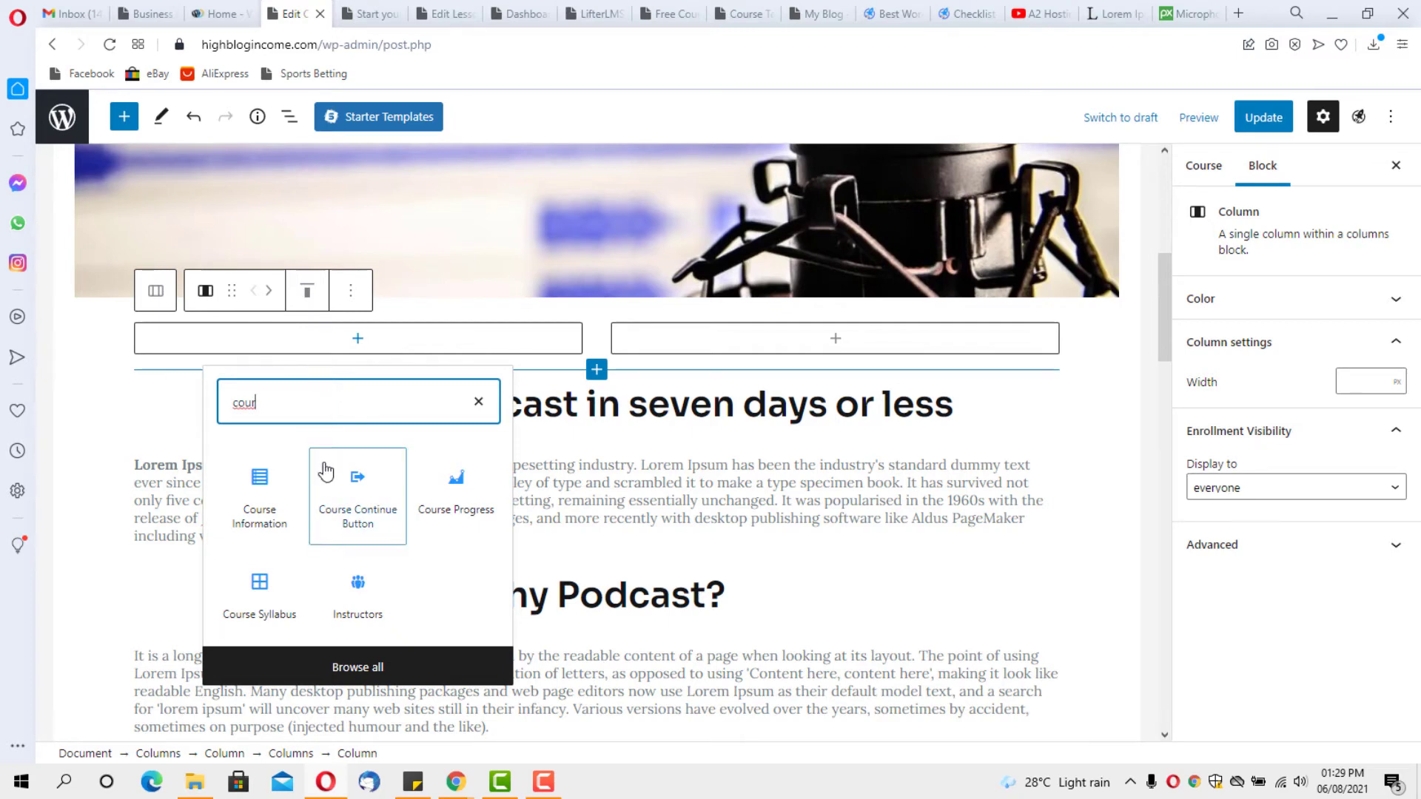
{"action": "left_click", "coordinate": [263, 507]}
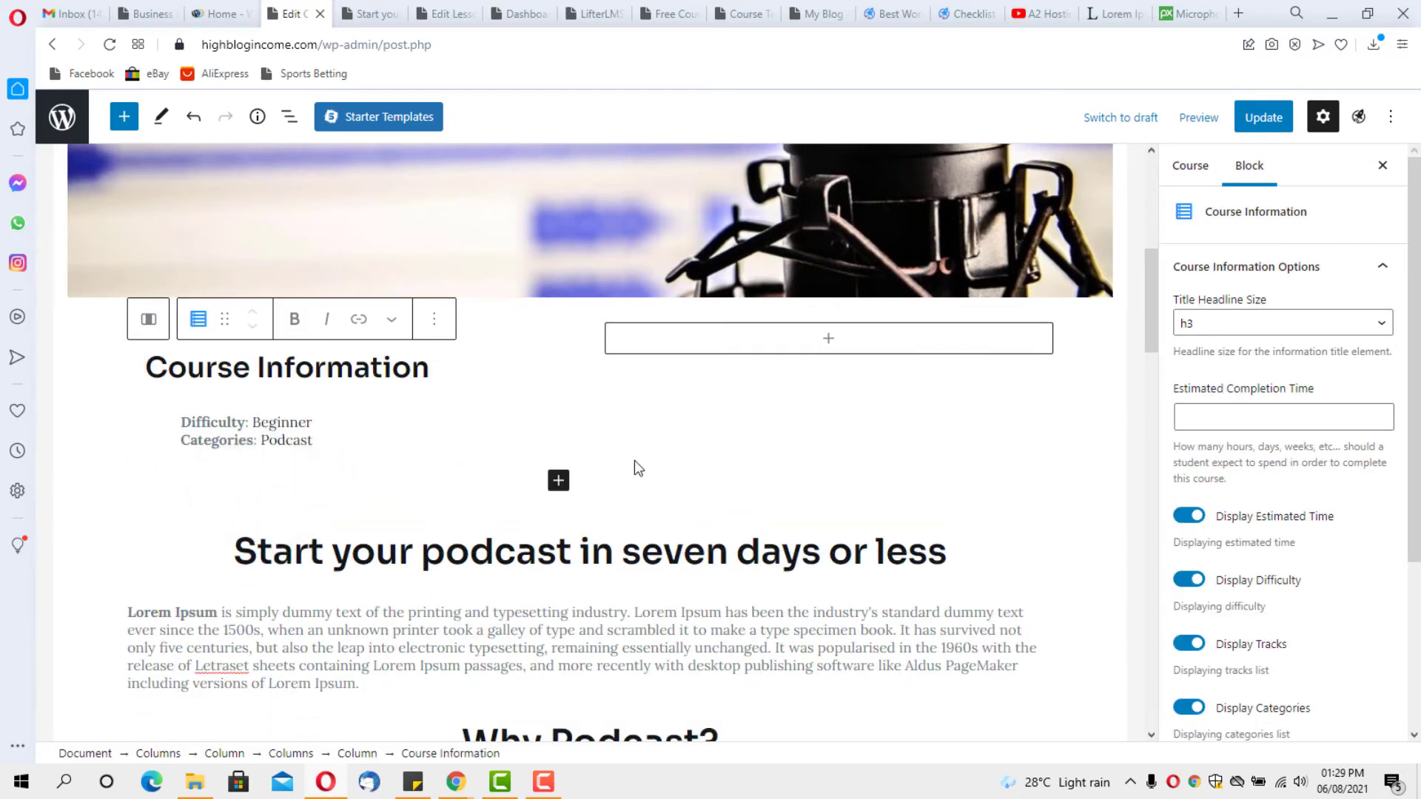
Add the Instructors block to the right column
{"action": "left_click", "coordinate": [829, 340]}
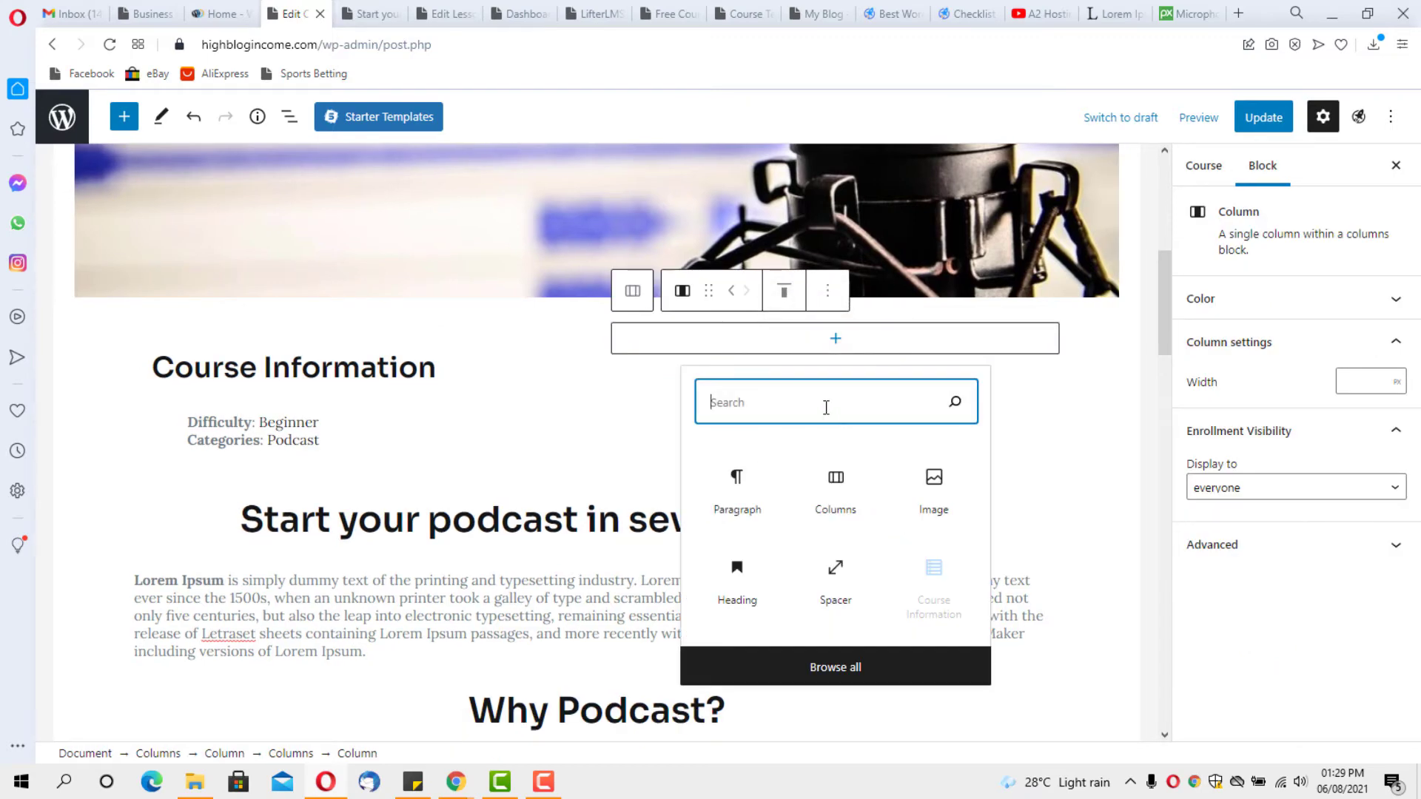
{"action": "type", "text": "cours"}
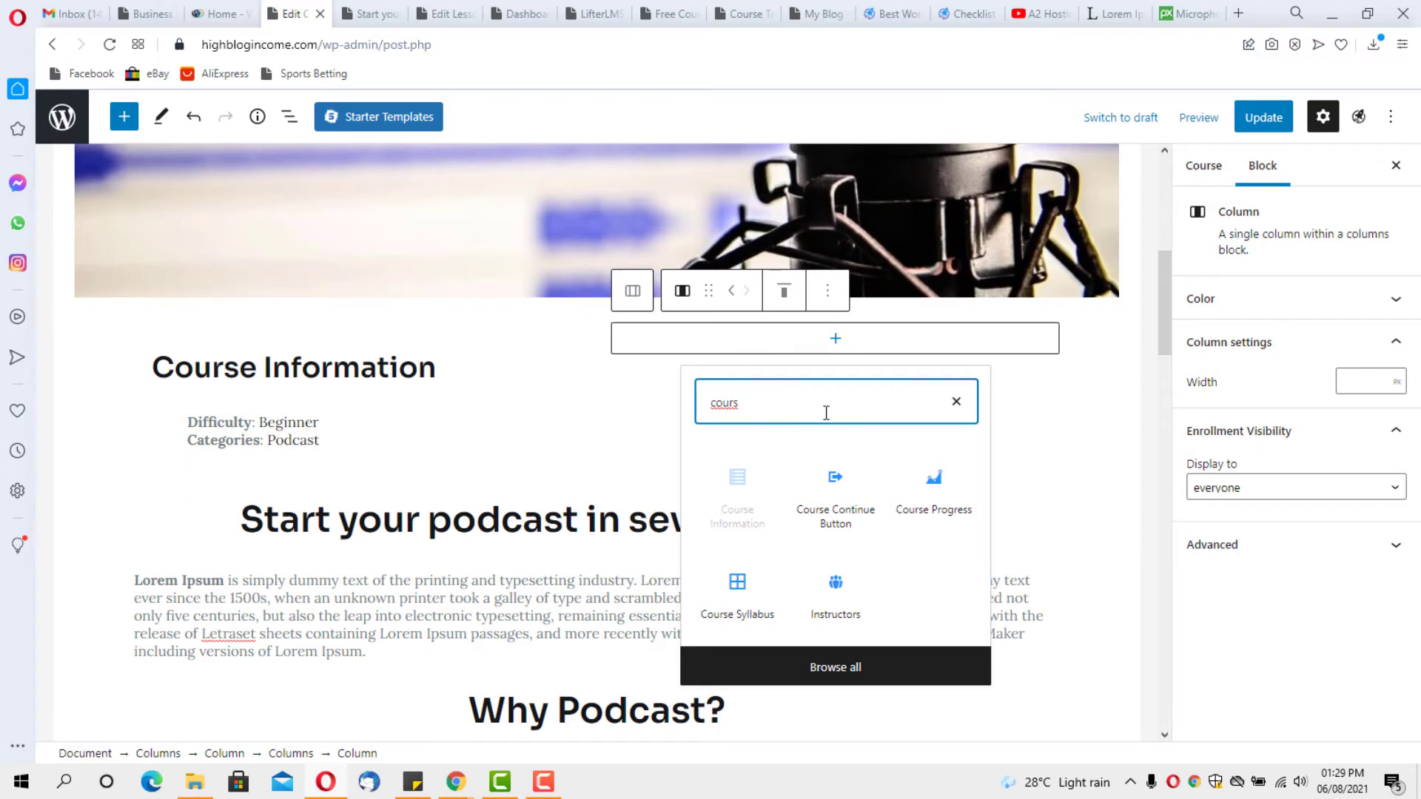
{"action": "left_click", "coordinate": [848, 598]}
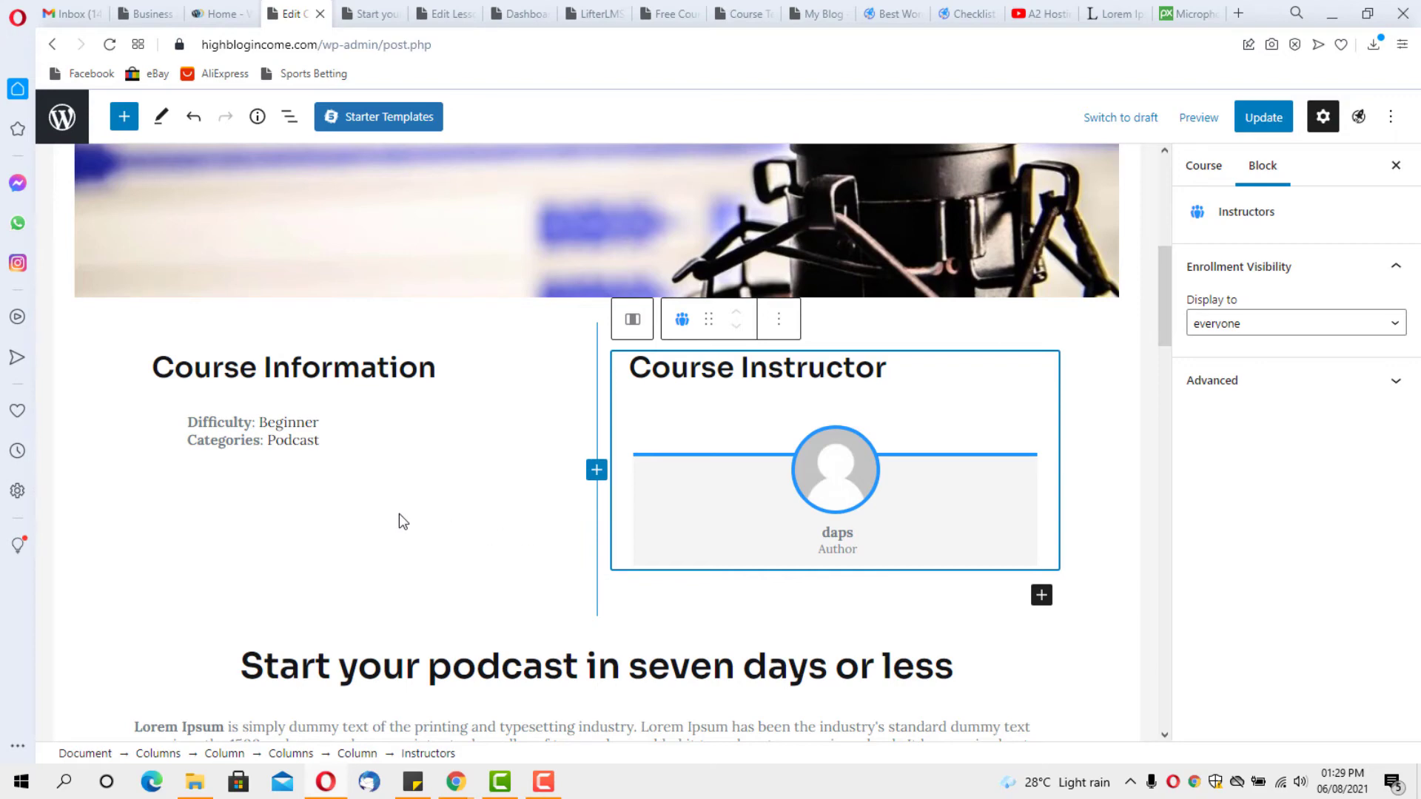
Add a Course Continue Button block under Course Information in the left column
{"action": "left_click", "coordinate": [240, 442]}
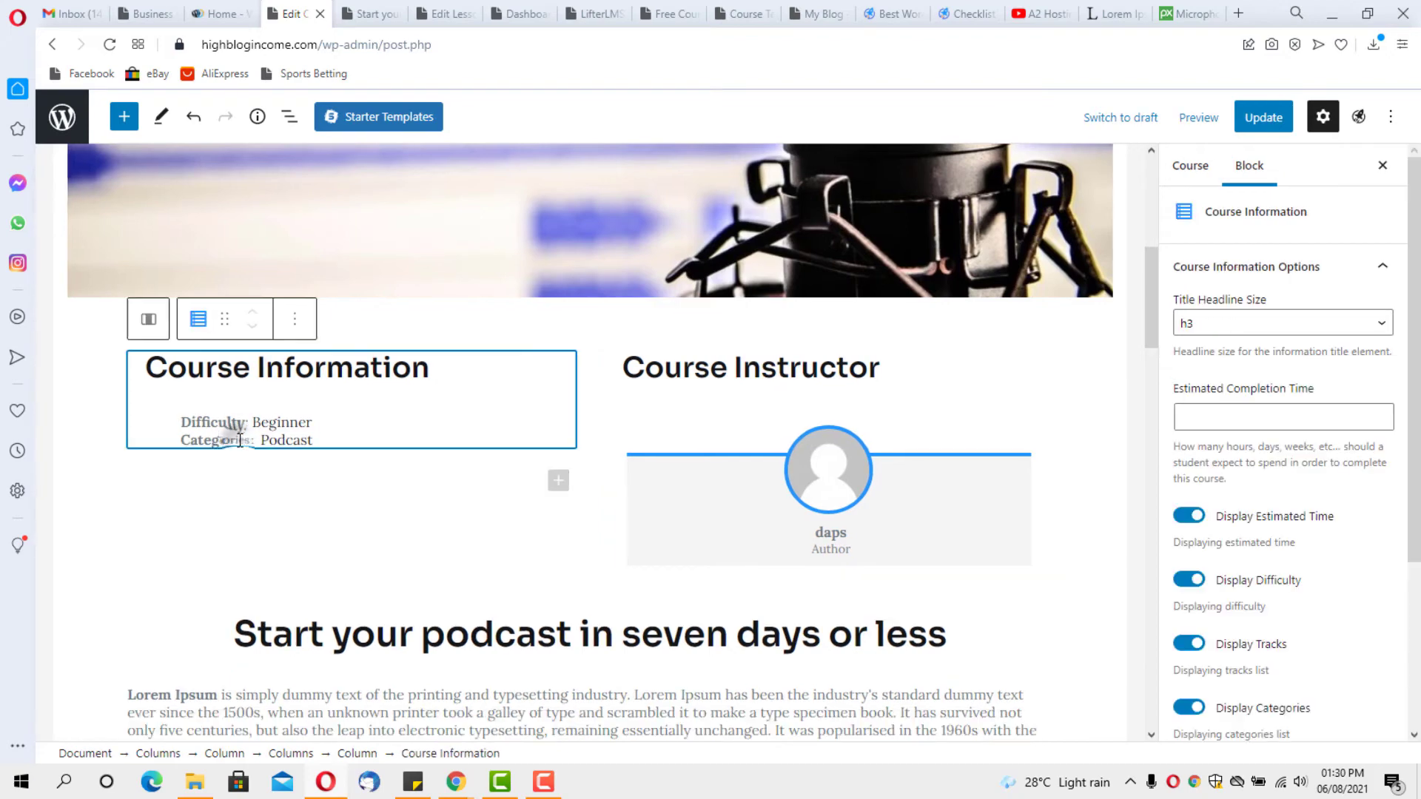
{"action": "left_click", "coordinate": [553, 485]}
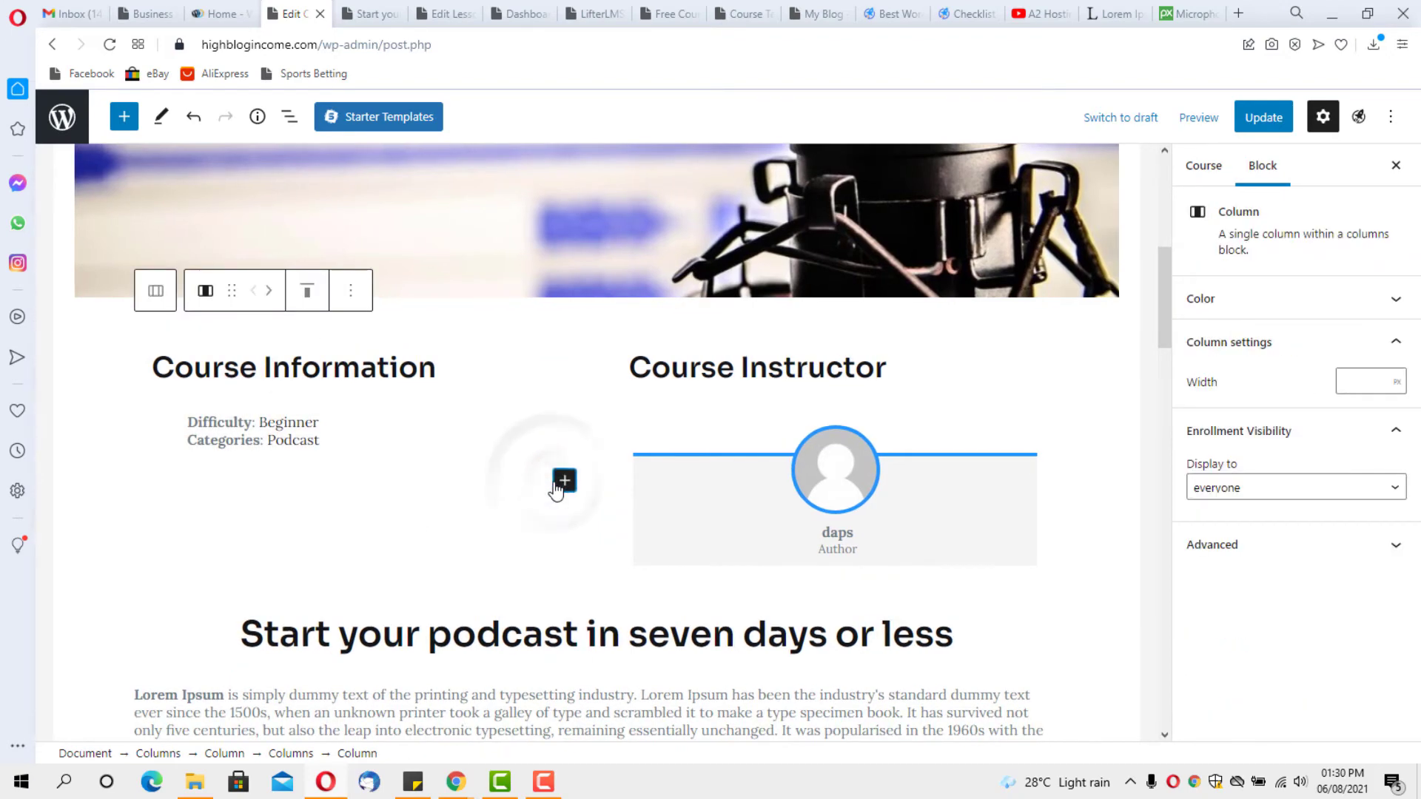
{"action": "left_click", "coordinate": [564, 480]}
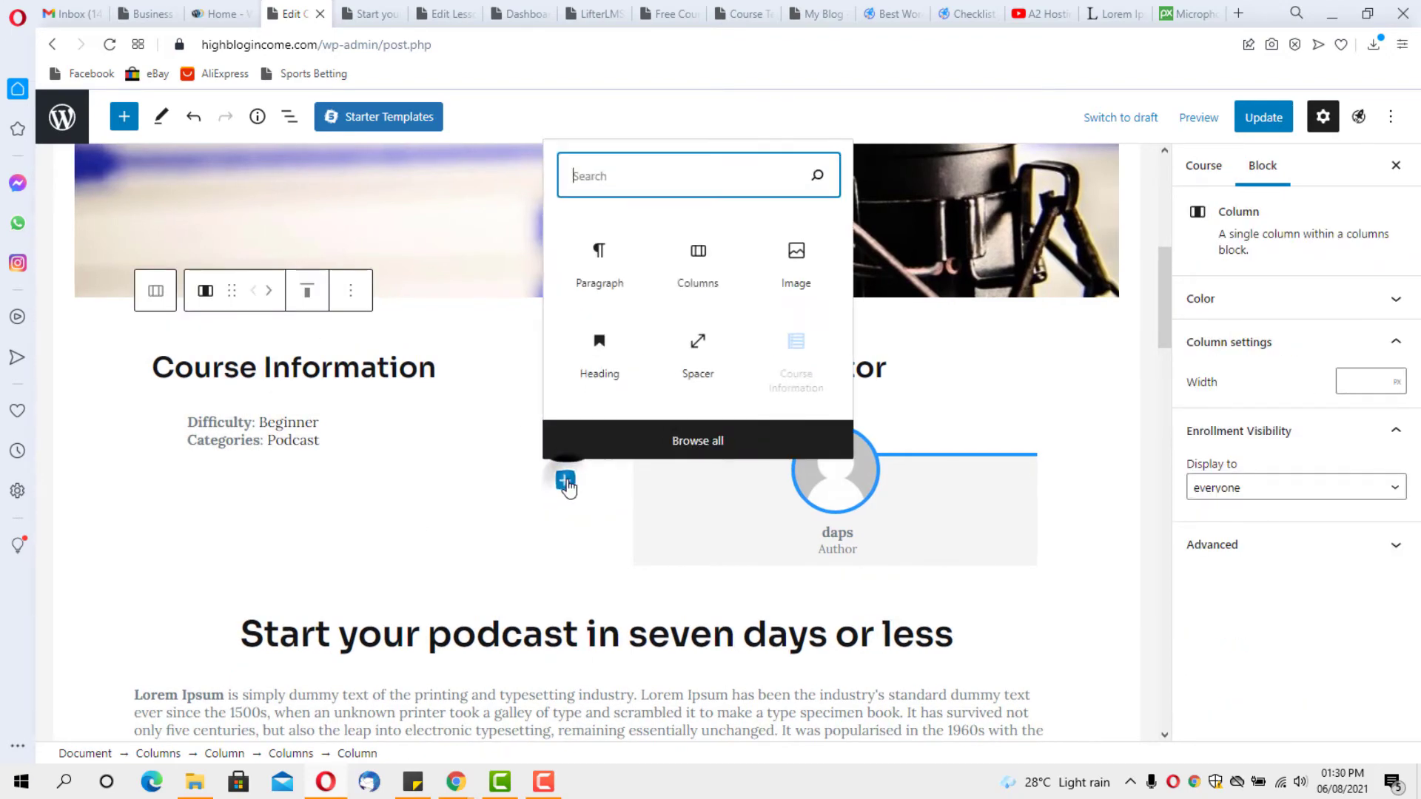
{"action": "left_click", "coordinate": [646, 171]}
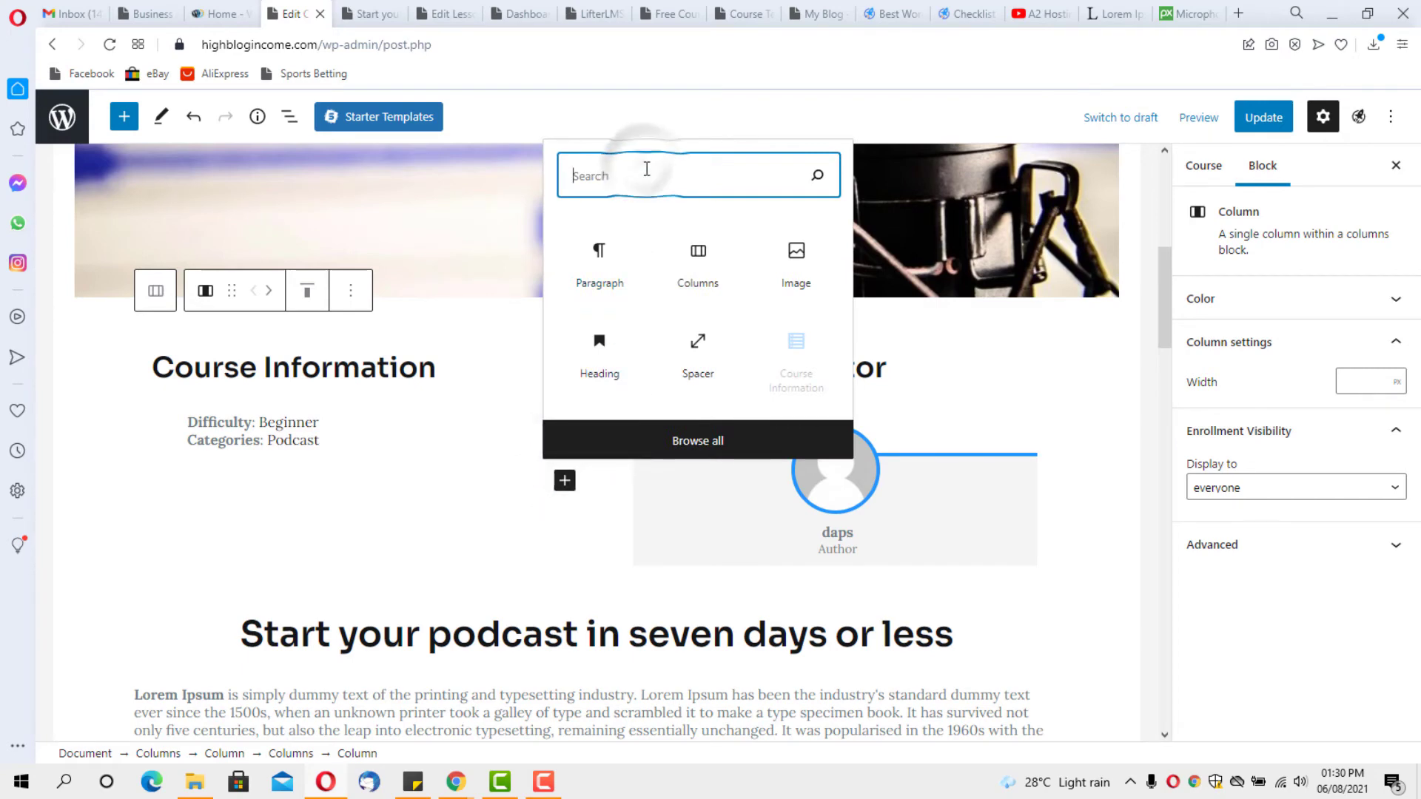
{"action": "type", "text": "course"}
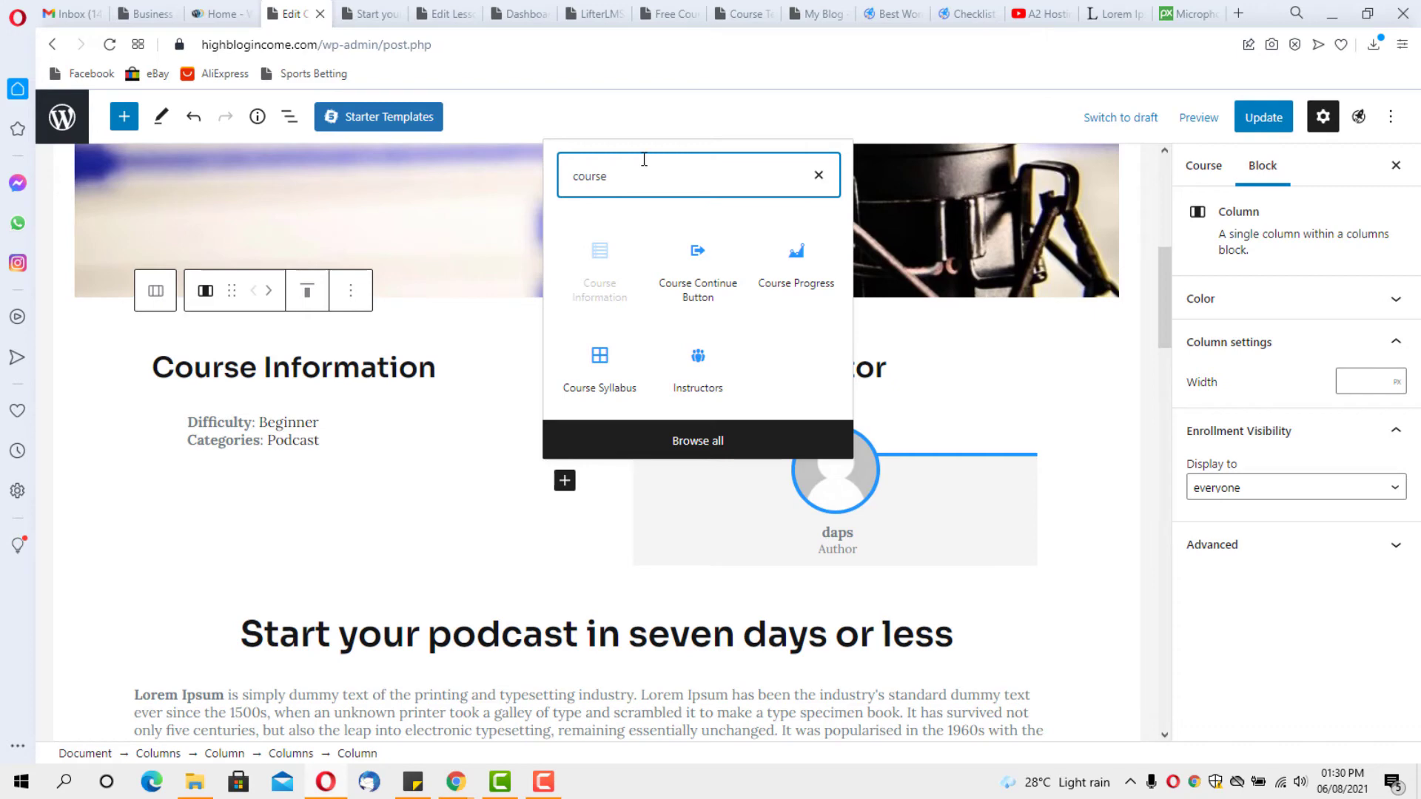
{"action": "left_click", "coordinate": [688, 274]}
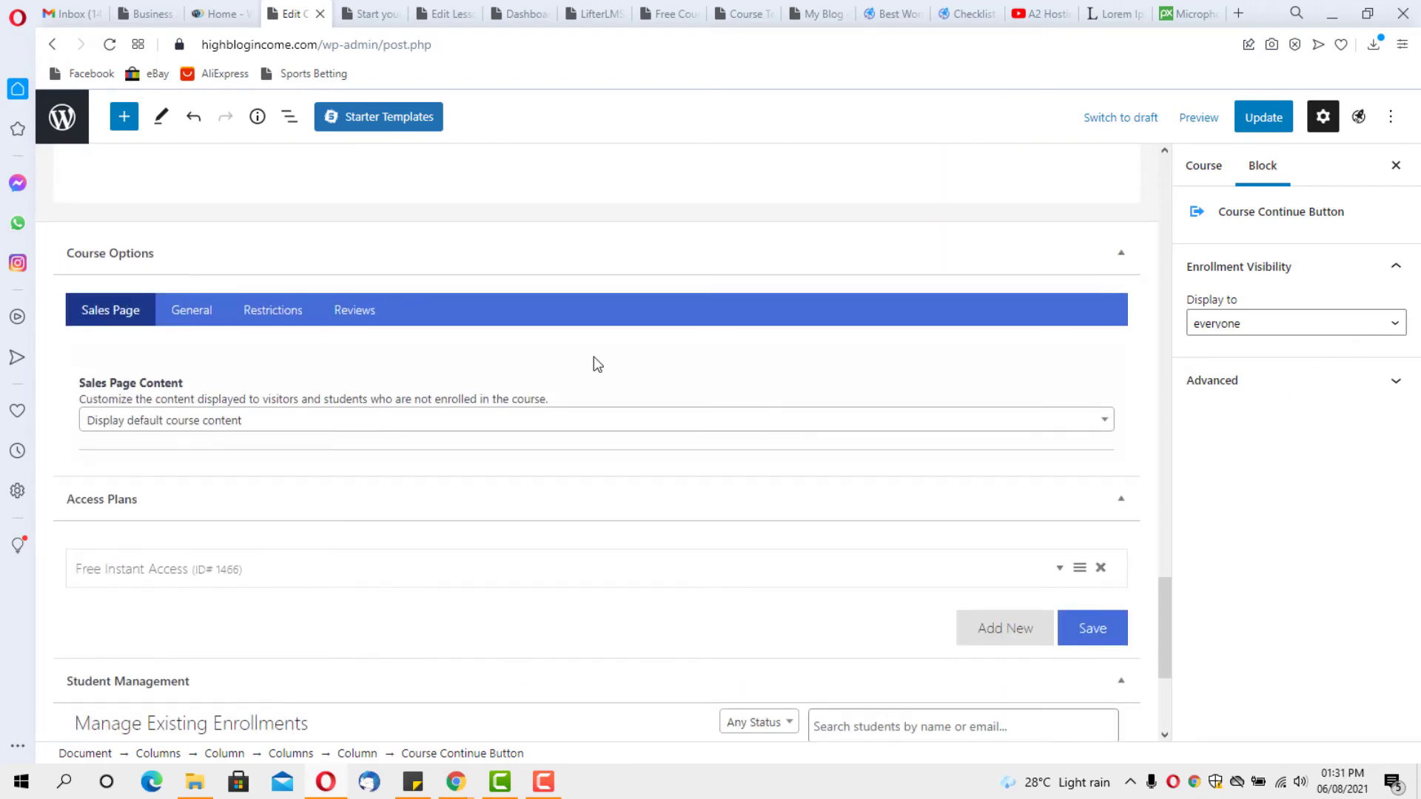
{"action": "scroll", "coordinate": [598, 365], "scroll_direction": "up", "scroll_amount": 5}
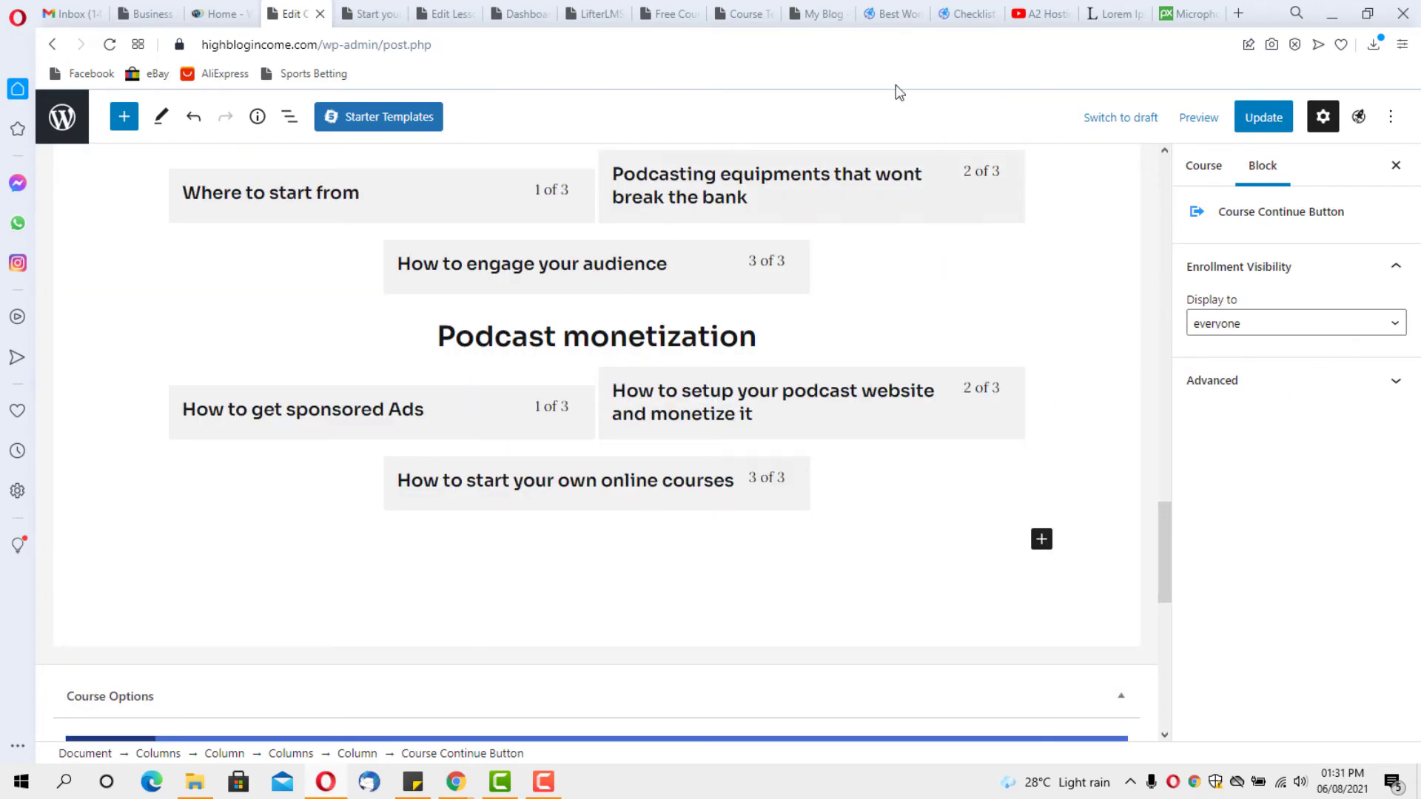
Update the course and preview it in a new tab, scrolling down to the new columns
{"action": "left_click", "coordinate": [1258, 120]}
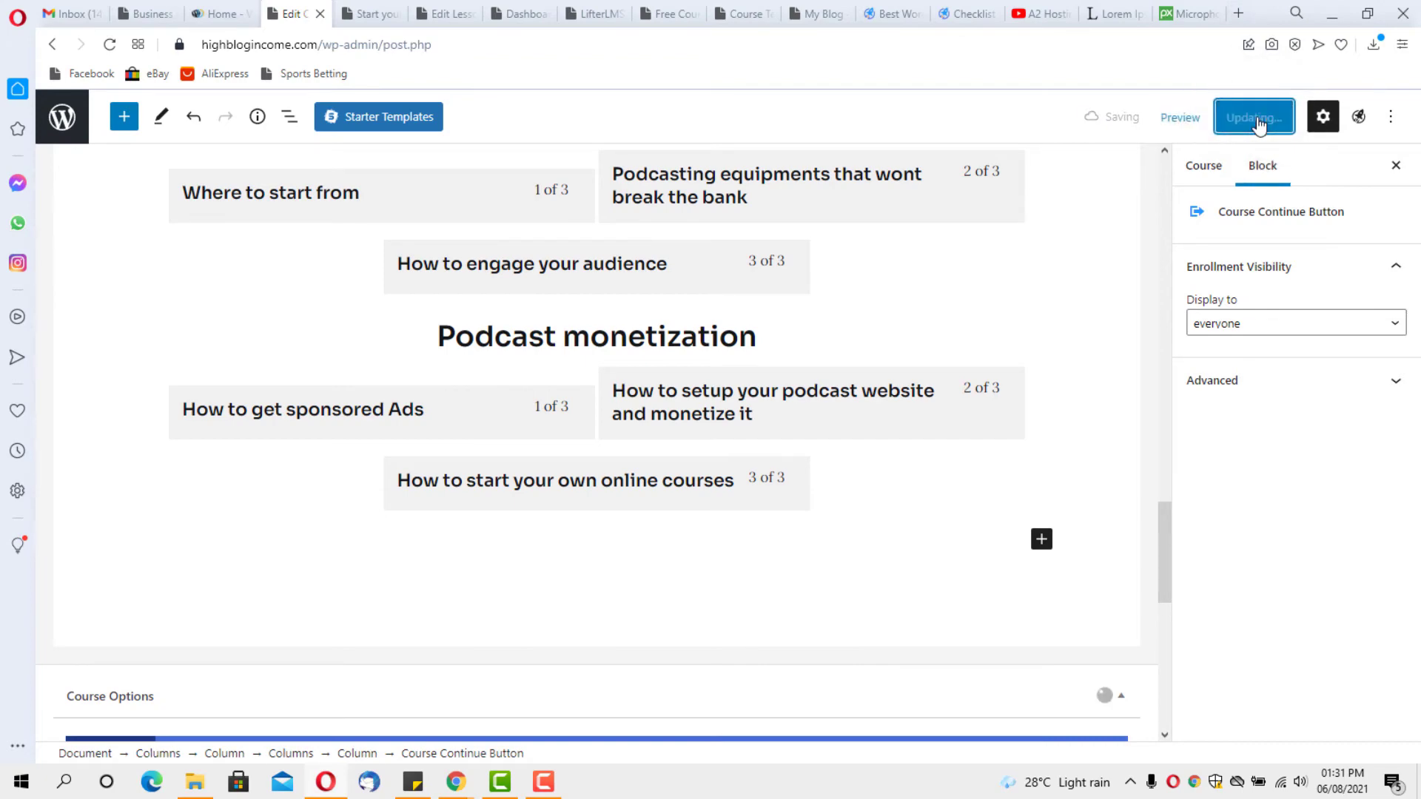
{"action": "left_click", "coordinate": [1189, 121]}
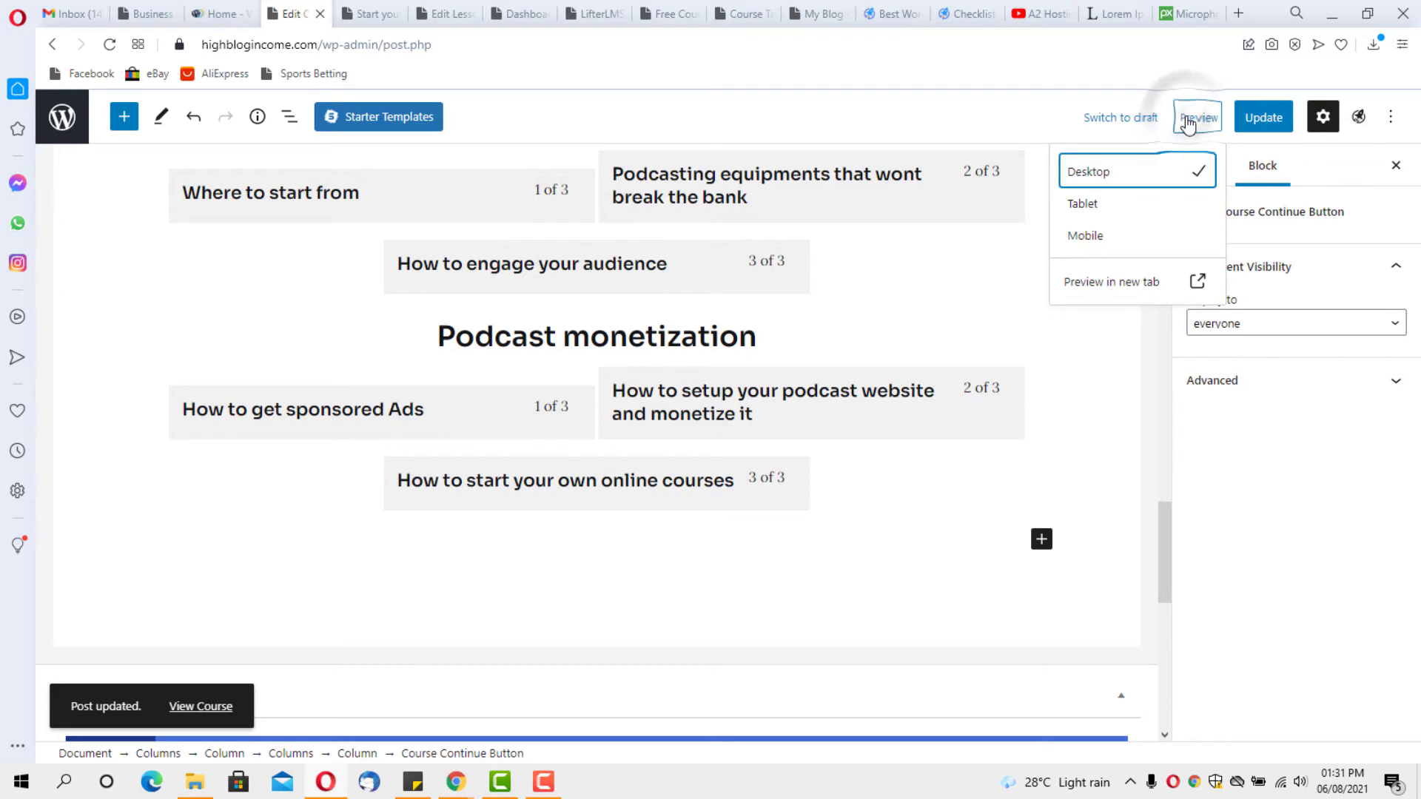
{"action": "left_click", "coordinate": [1132, 280]}
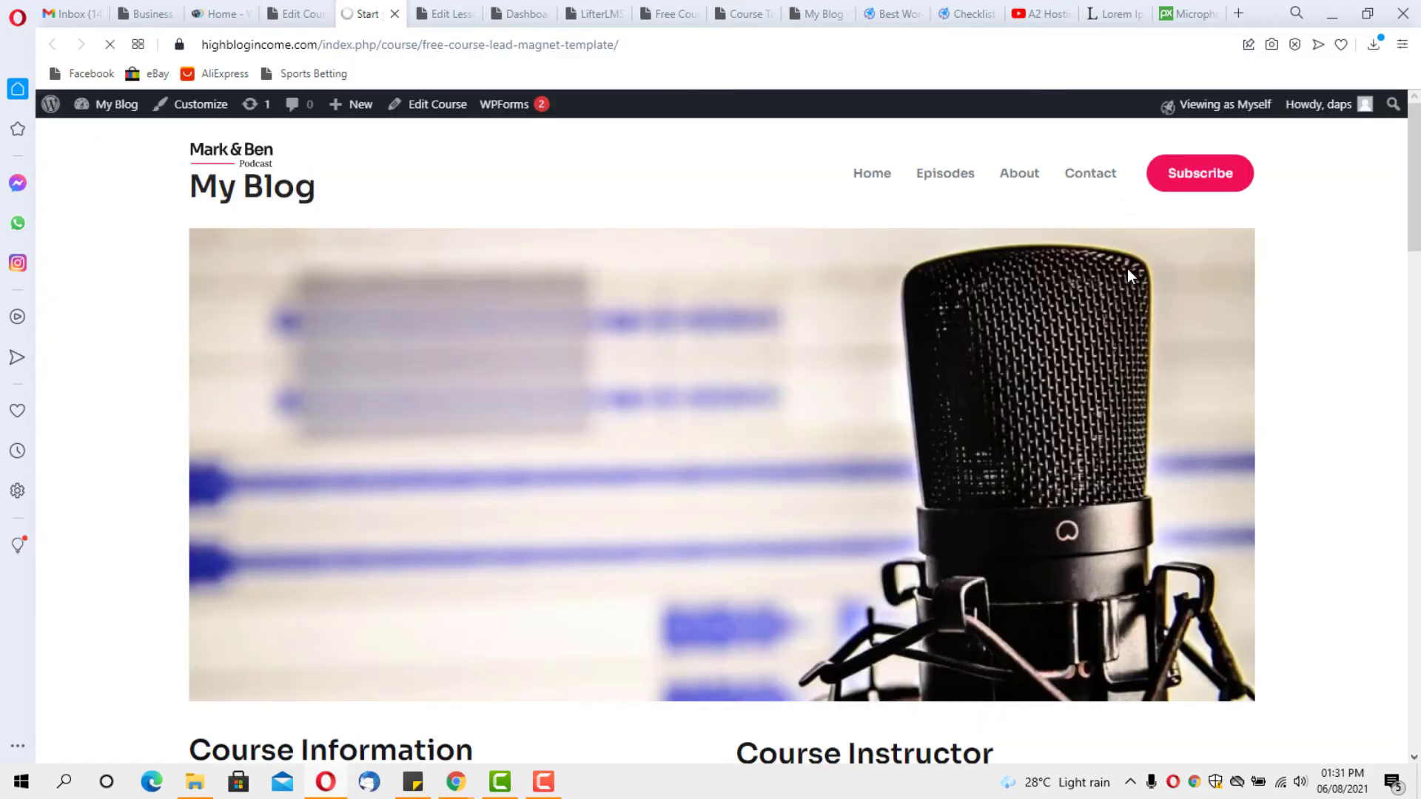
{"action": "scroll", "coordinate": [1043, 281], "scroll_direction": "down", "scroll_amount": 5}
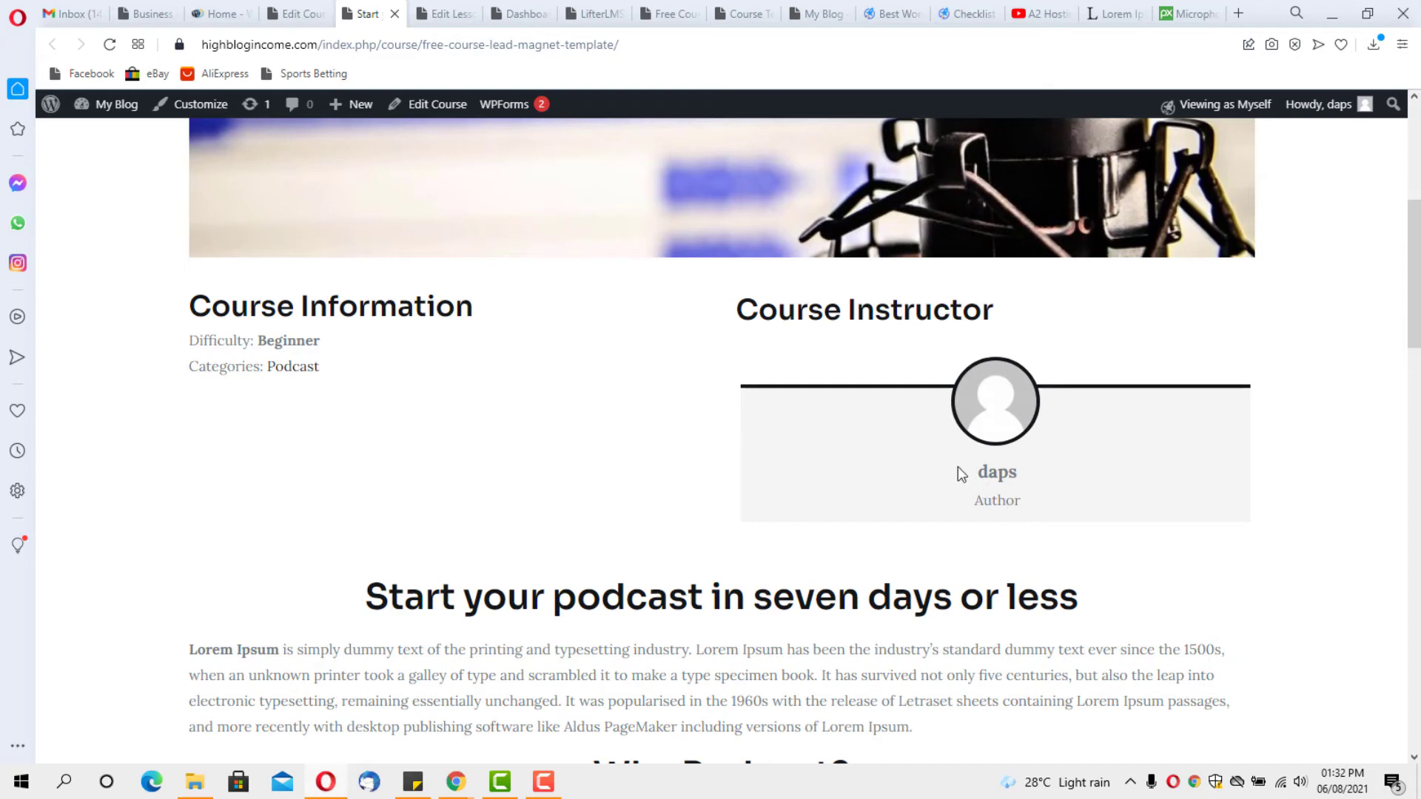
Review the published course page's syllabus and comment box, then return to the course editor
{"action": "scroll", "coordinate": [968, 444], "scroll_direction": "down", "scroll_amount": 3}
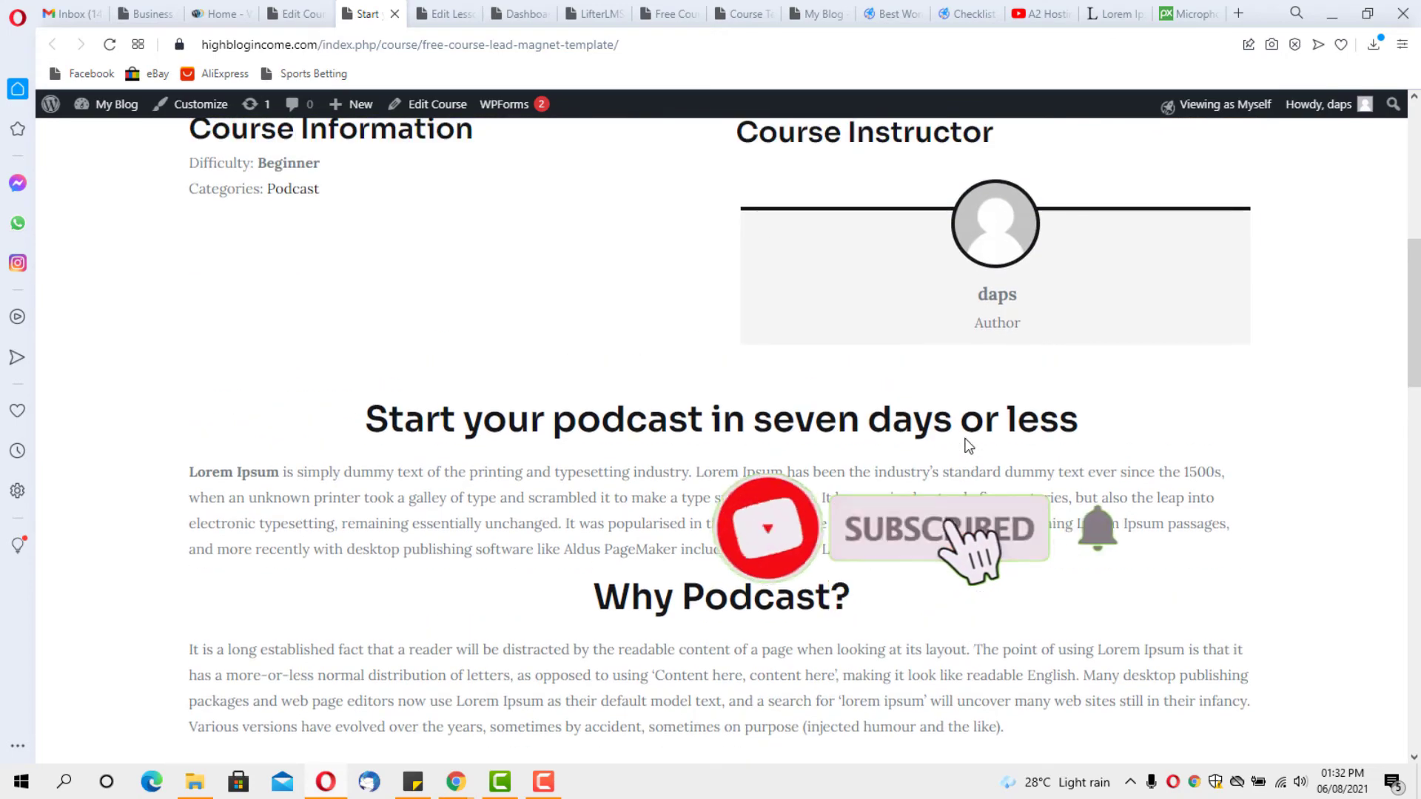
{"action": "scroll", "coordinate": [967, 444], "scroll_direction": "down", "scroll_amount": 12}
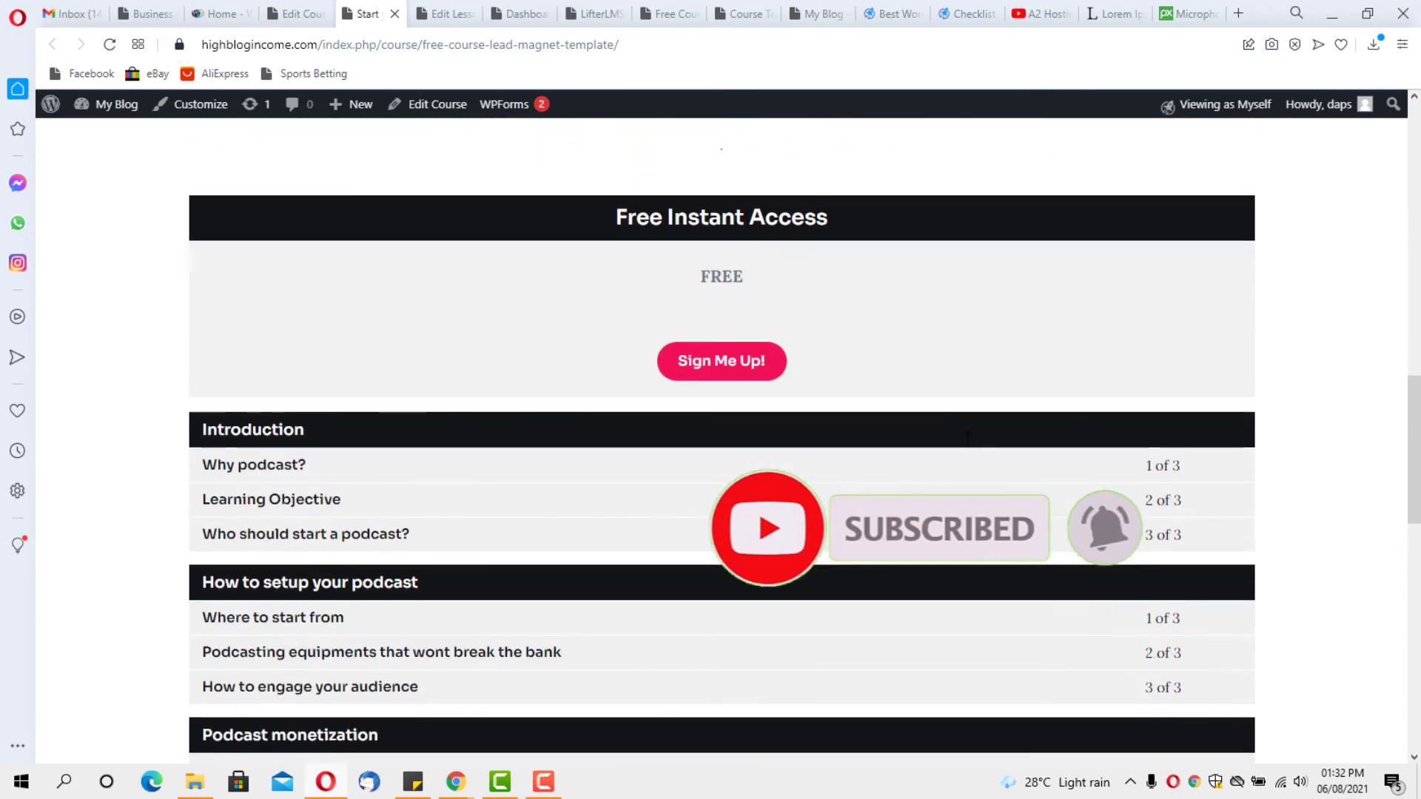
{"action": "scroll", "coordinate": [965, 438], "scroll_direction": "down", "scroll_amount": 6}
{"action": "scroll", "coordinate": [965, 438], "scroll_direction": "up", "scroll_amount": 6}
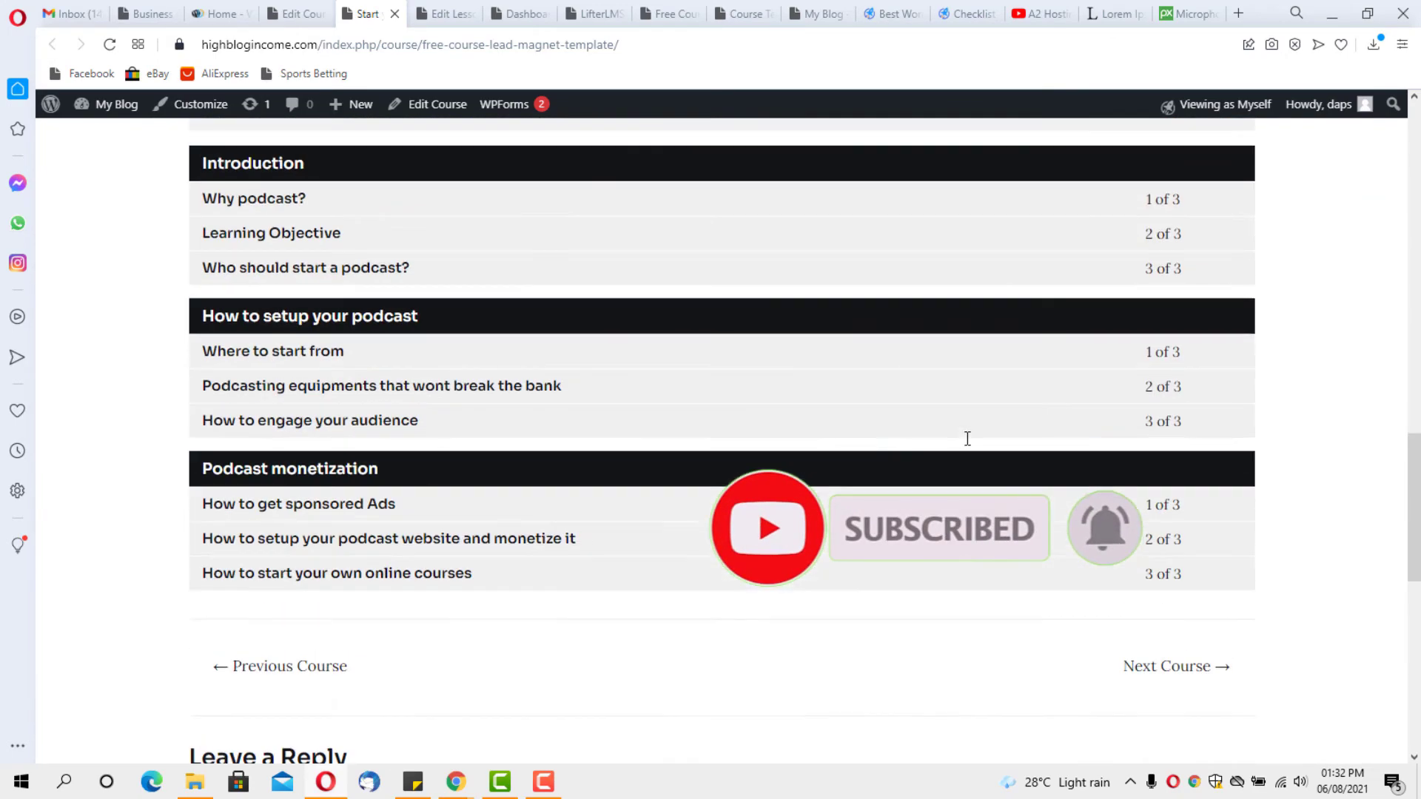
{"action": "scroll", "coordinate": [966, 438], "scroll_direction": "down", "scroll_amount": 6}
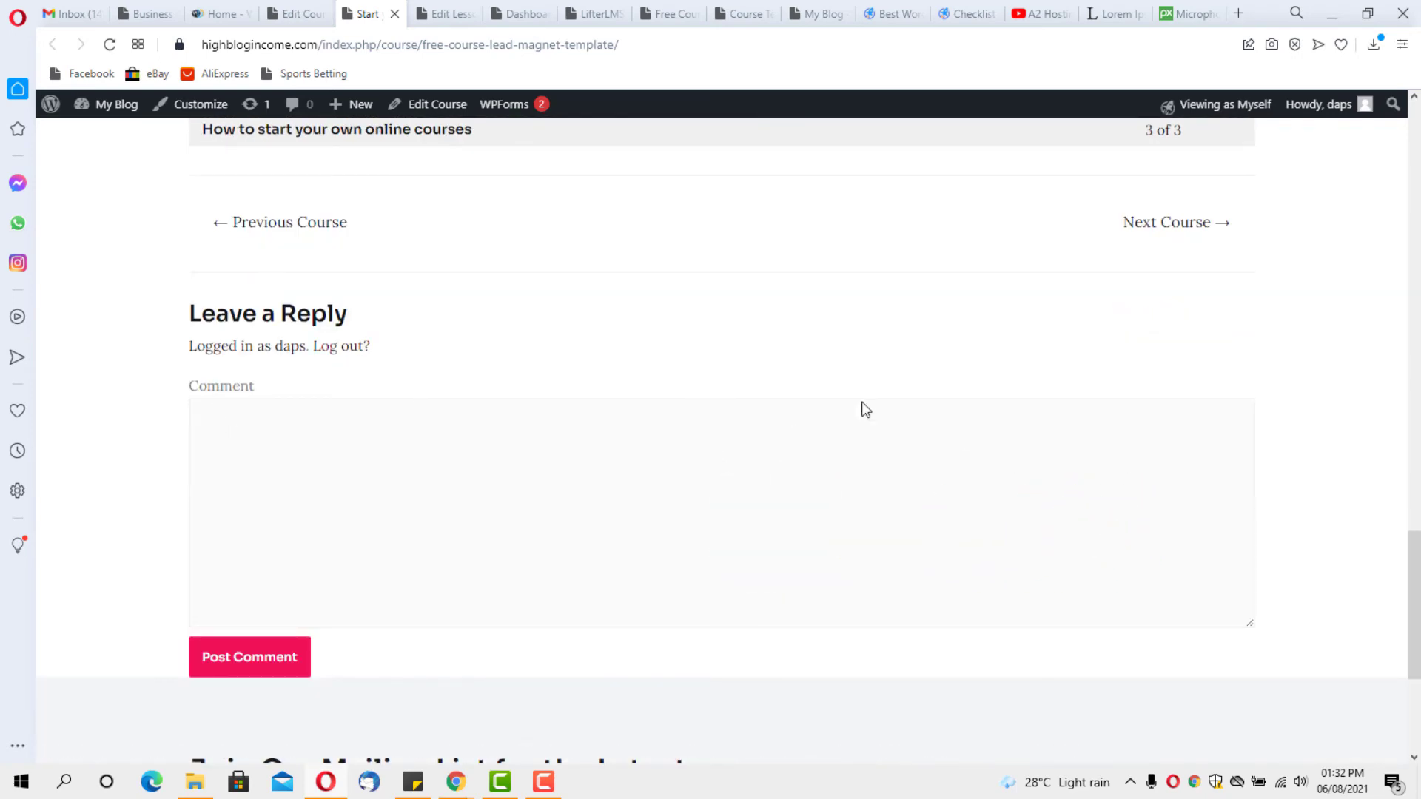
{"action": "left_click", "coordinate": [281, 18]}
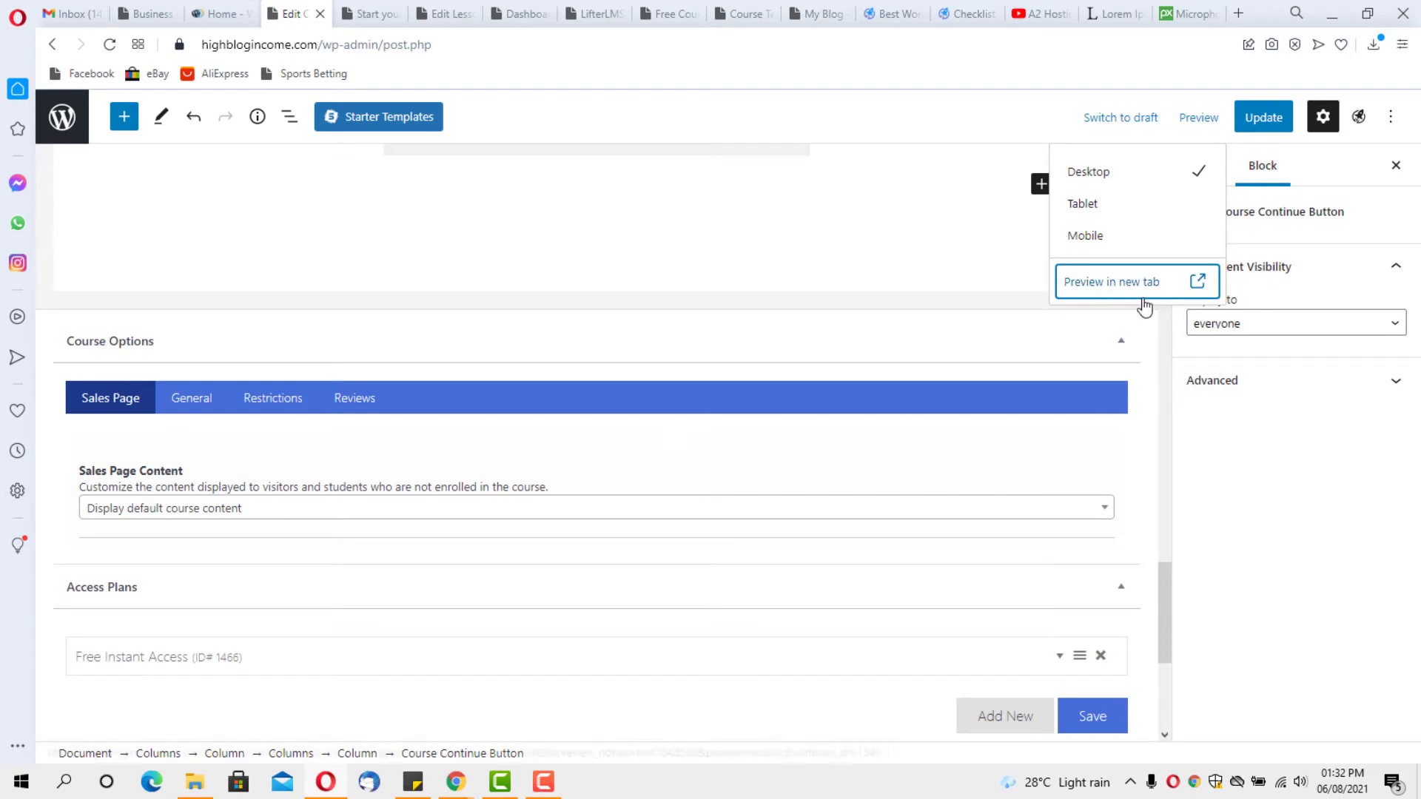
Turn off Allow comments in the course's Discussion settings
{"action": "left_click", "coordinate": [1025, 305]}
{"action": "left_click", "coordinate": [1206, 169]}
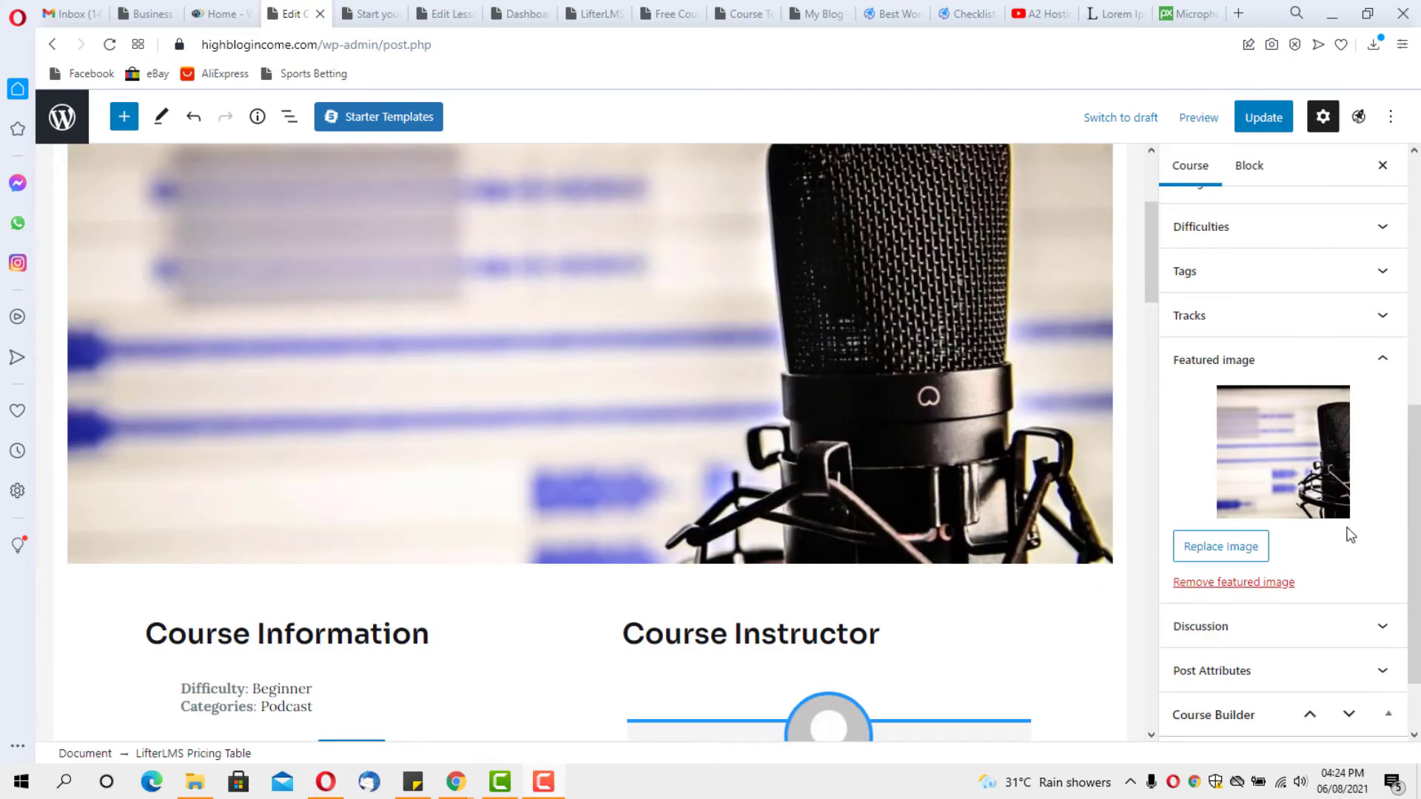
{"action": "scroll", "coordinate": [1351, 534], "scroll_direction": "down", "scroll_amount": 1}
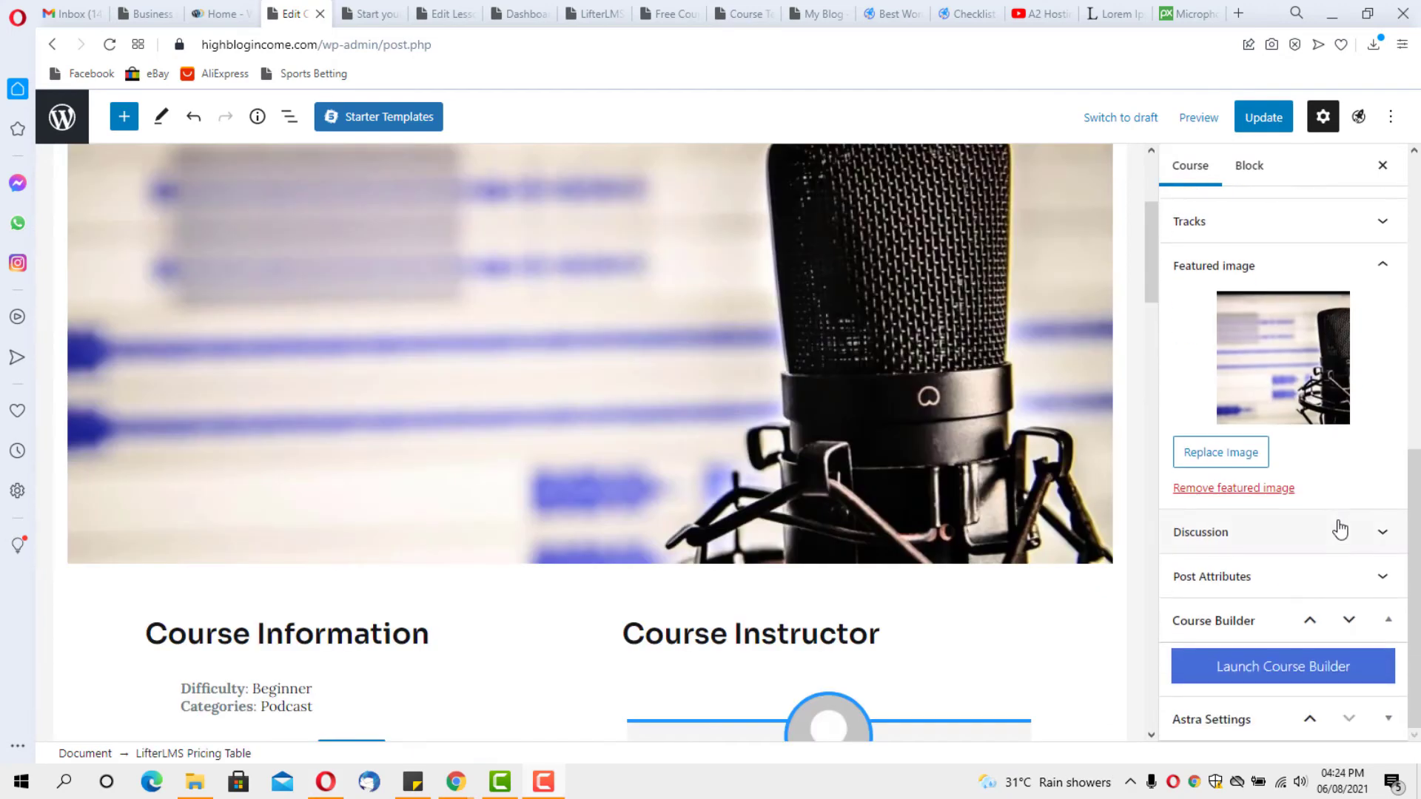
{"action": "left_click", "coordinate": [1365, 542]}
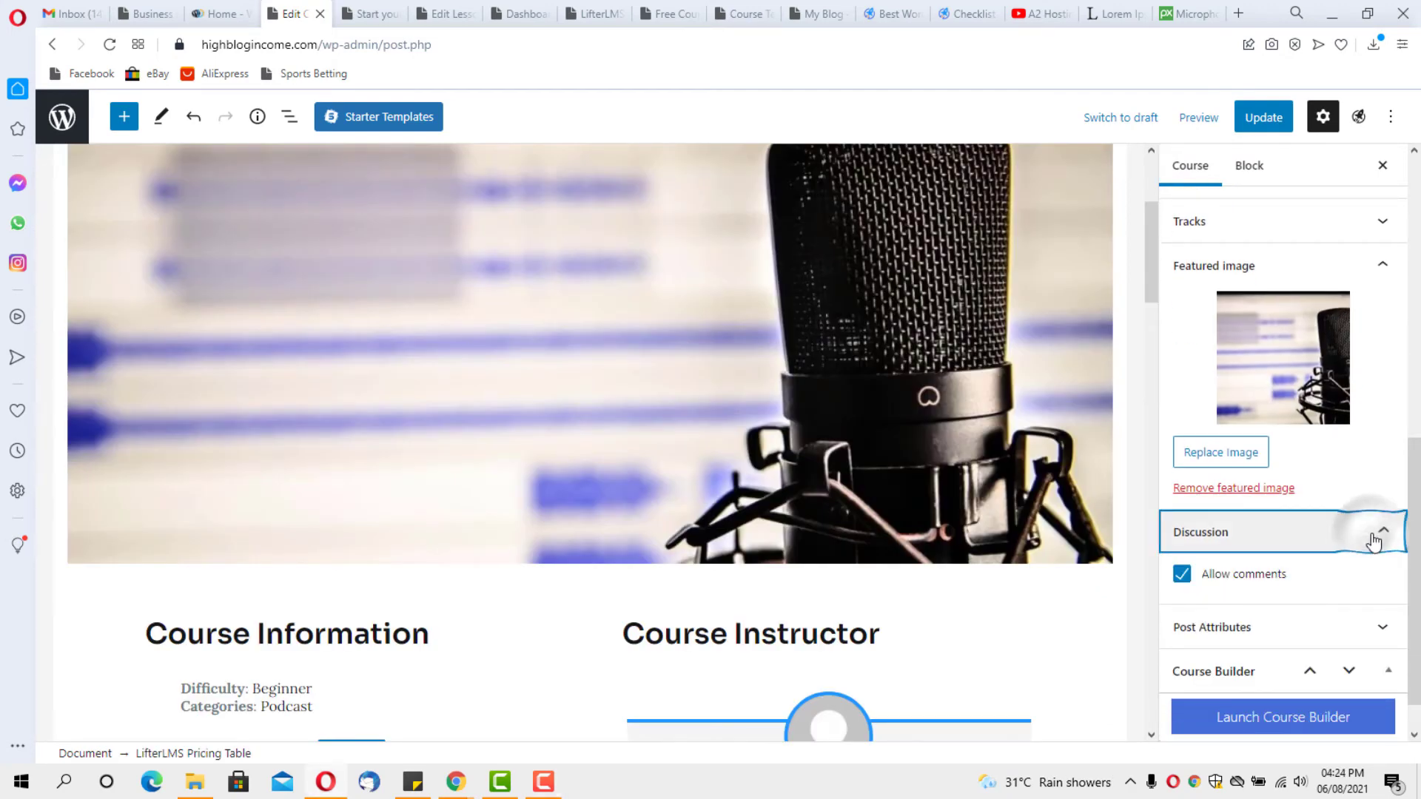
{"action": "left_click", "coordinate": [1181, 574]}
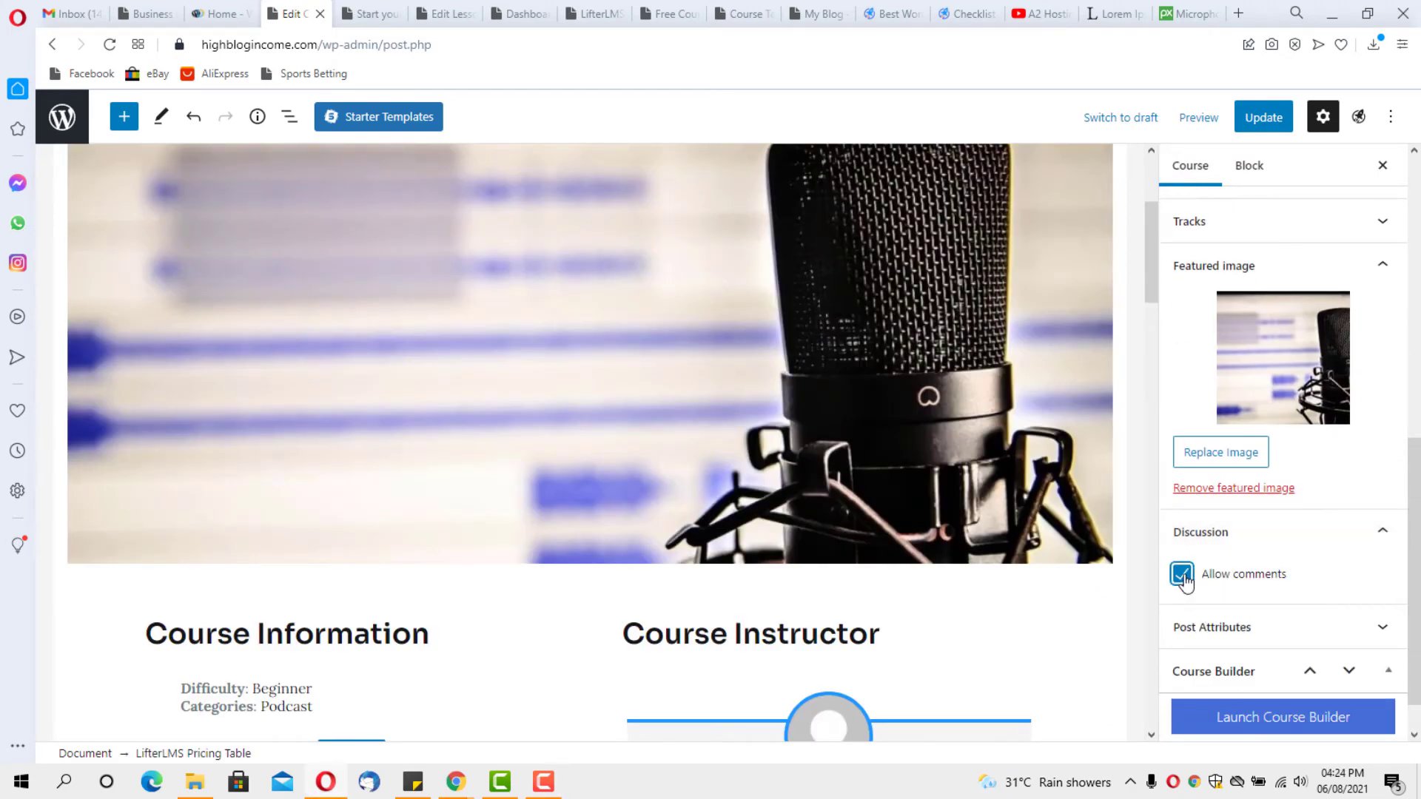
{"action": "left_click", "coordinate": [1384, 537]}
{"action": "scroll", "coordinate": [988, 548], "scroll_direction": "down", "scroll_amount": 8}
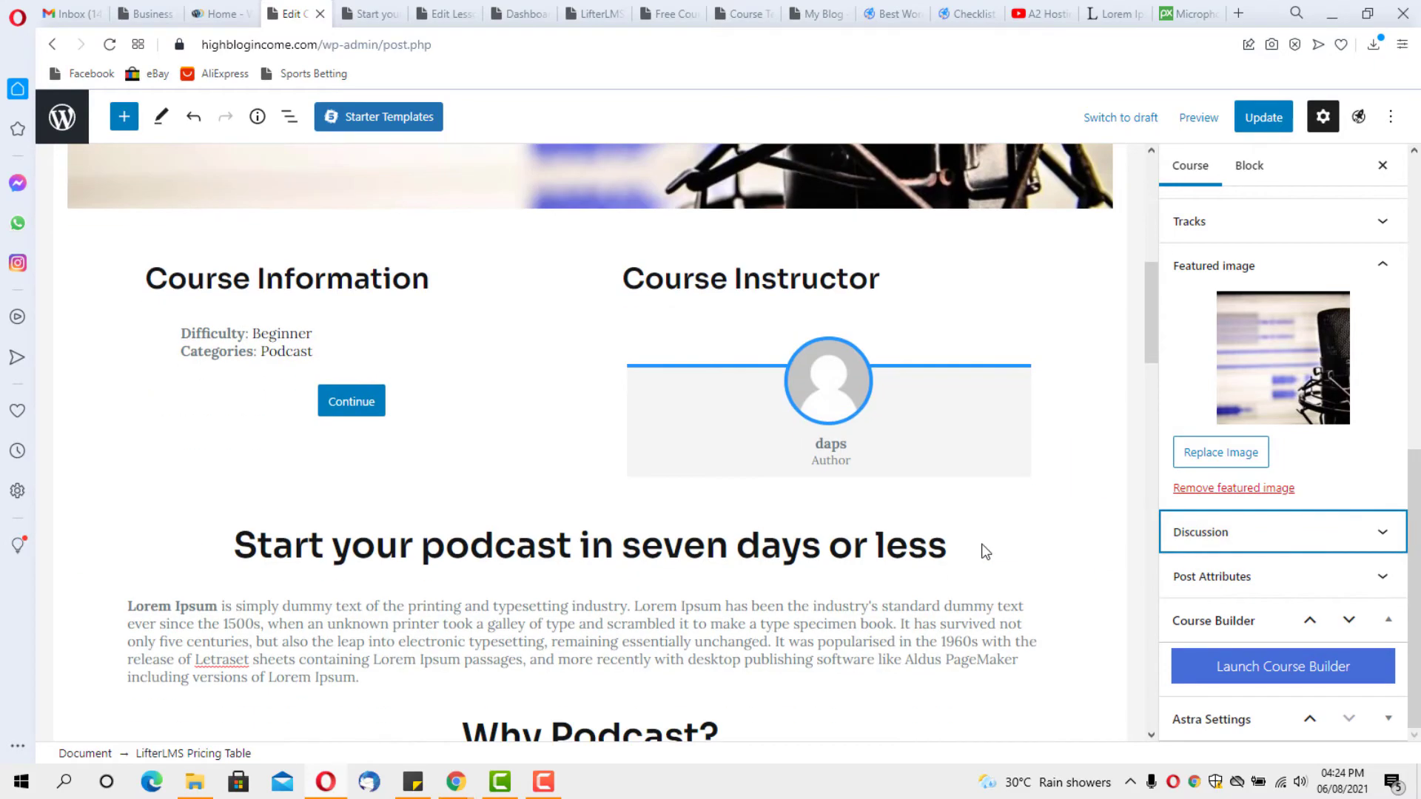
{"action": "scroll", "coordinate": [985, 552], "scroll_direction": "down", "scroll_amount": 20}
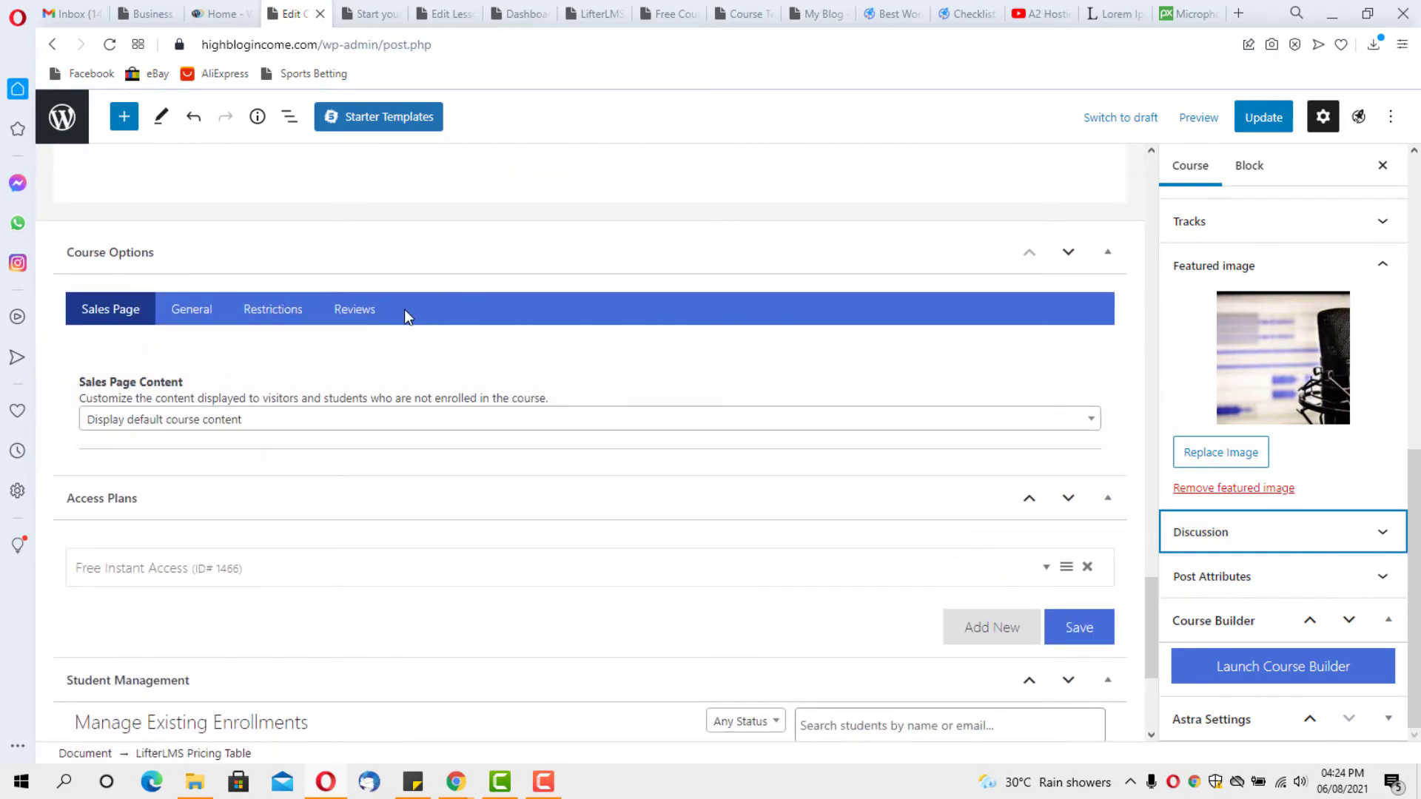
Enable and display course reviews, limit them to one per user, and update the course
{"action": "left_click", "coordinate": [357, 311]}
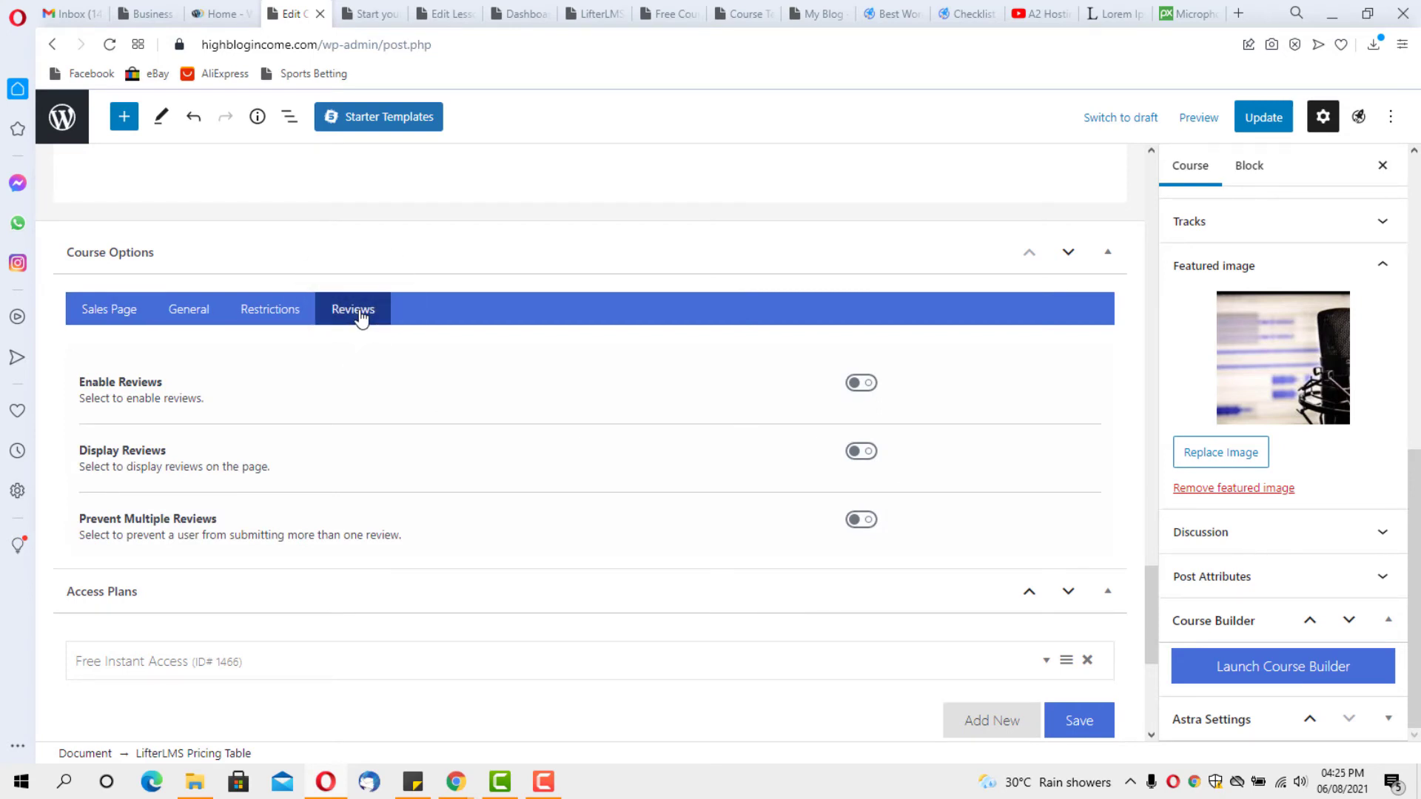
{"action": "left_click", "coordinate": [867, 383]}
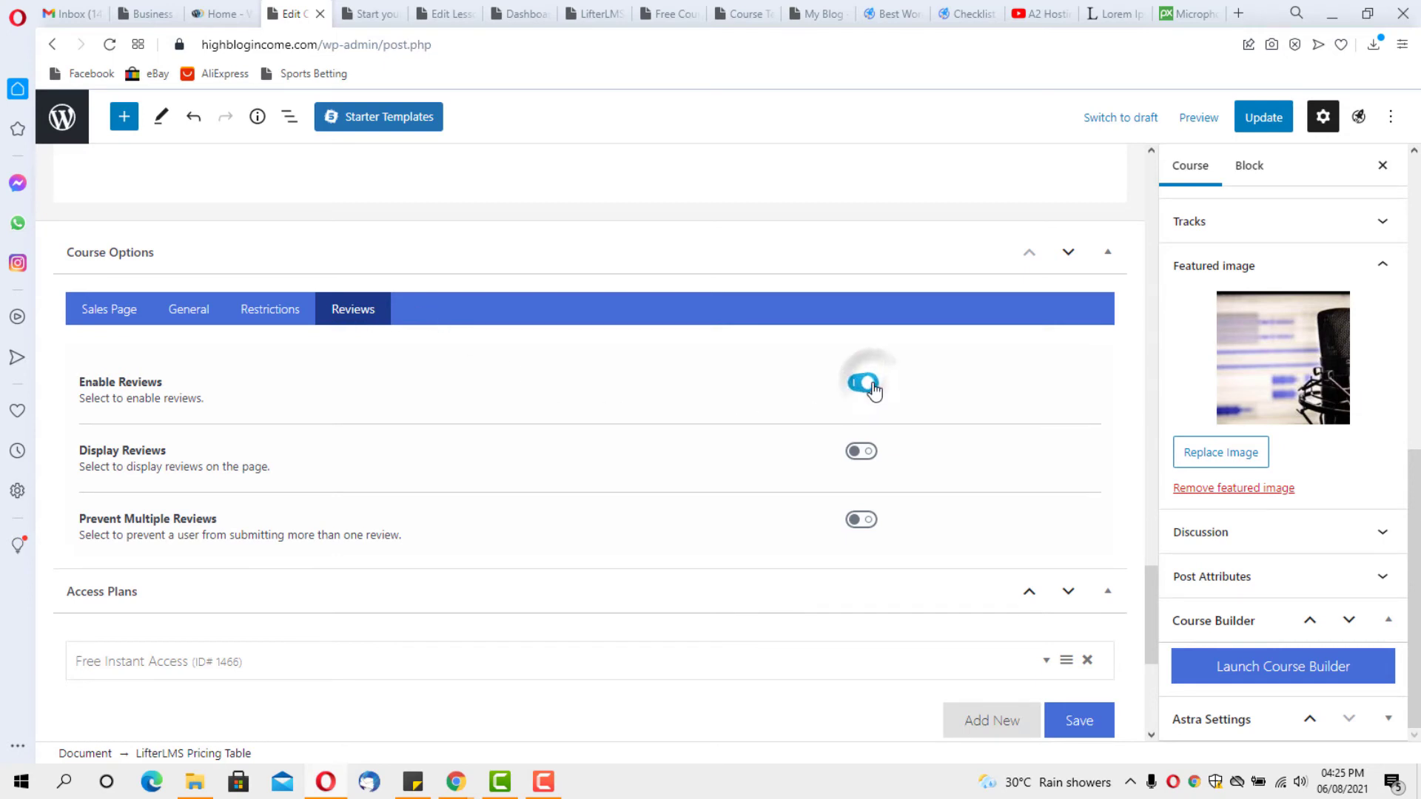
{"action": "left_click", "coordinate": [871, 460]}
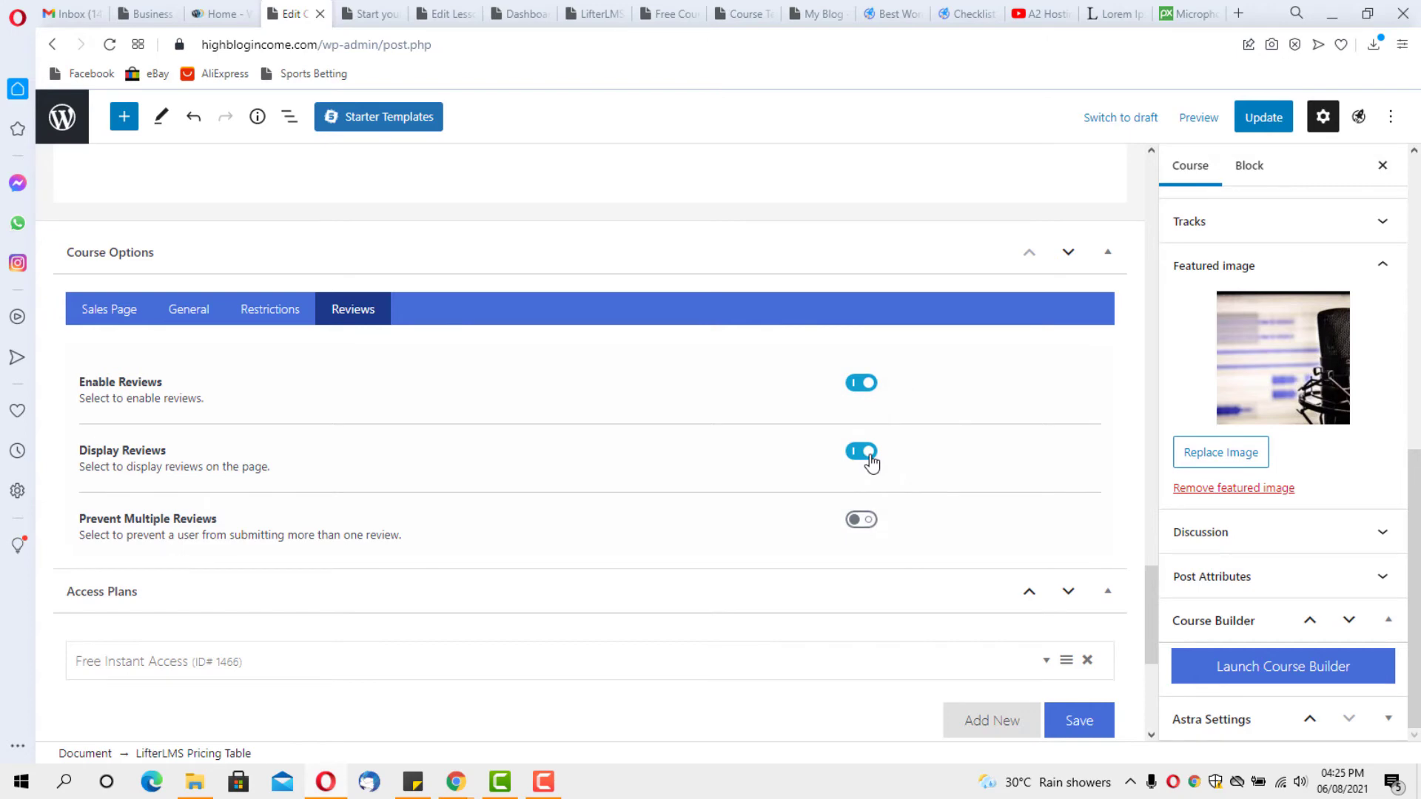
{"action": "left_click", "coordinate": [866, 522]}
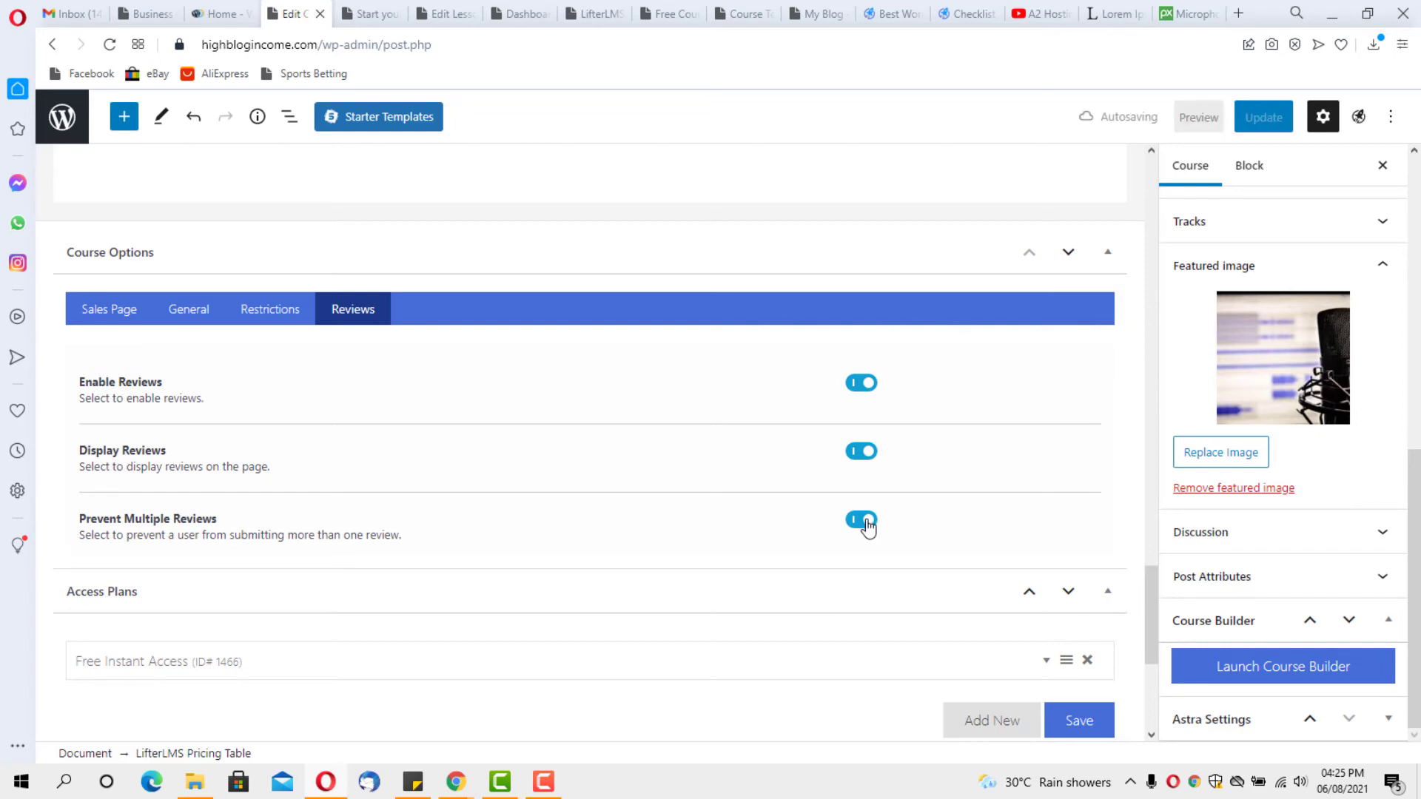
{"action": "scroll", "coordinate": [1011, 539], "scroll_direction": "down", "scroll_amount": 3}
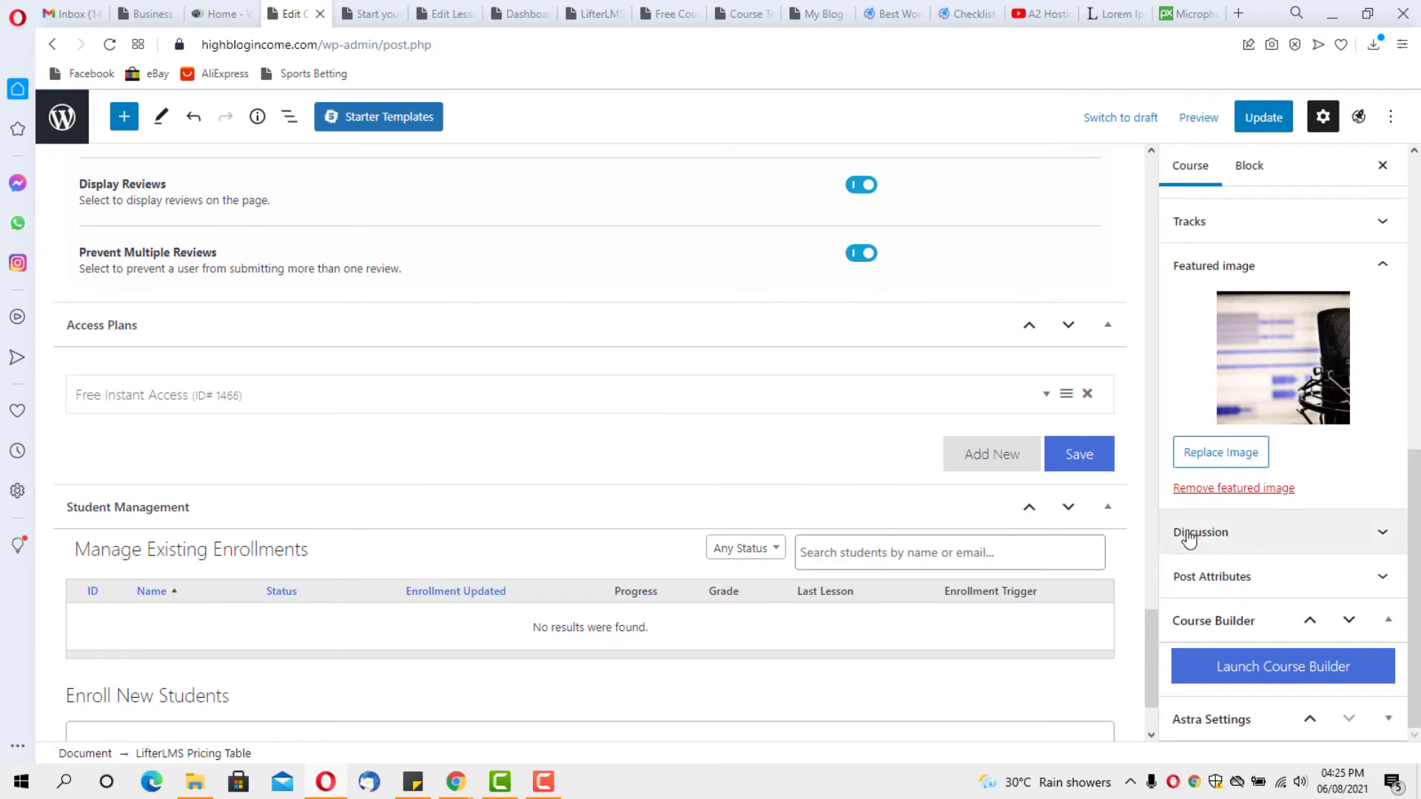
{"action": "scroll", "coordinate": [1119, 295], "scroll_direction": "up", "scroll_amount": 3}
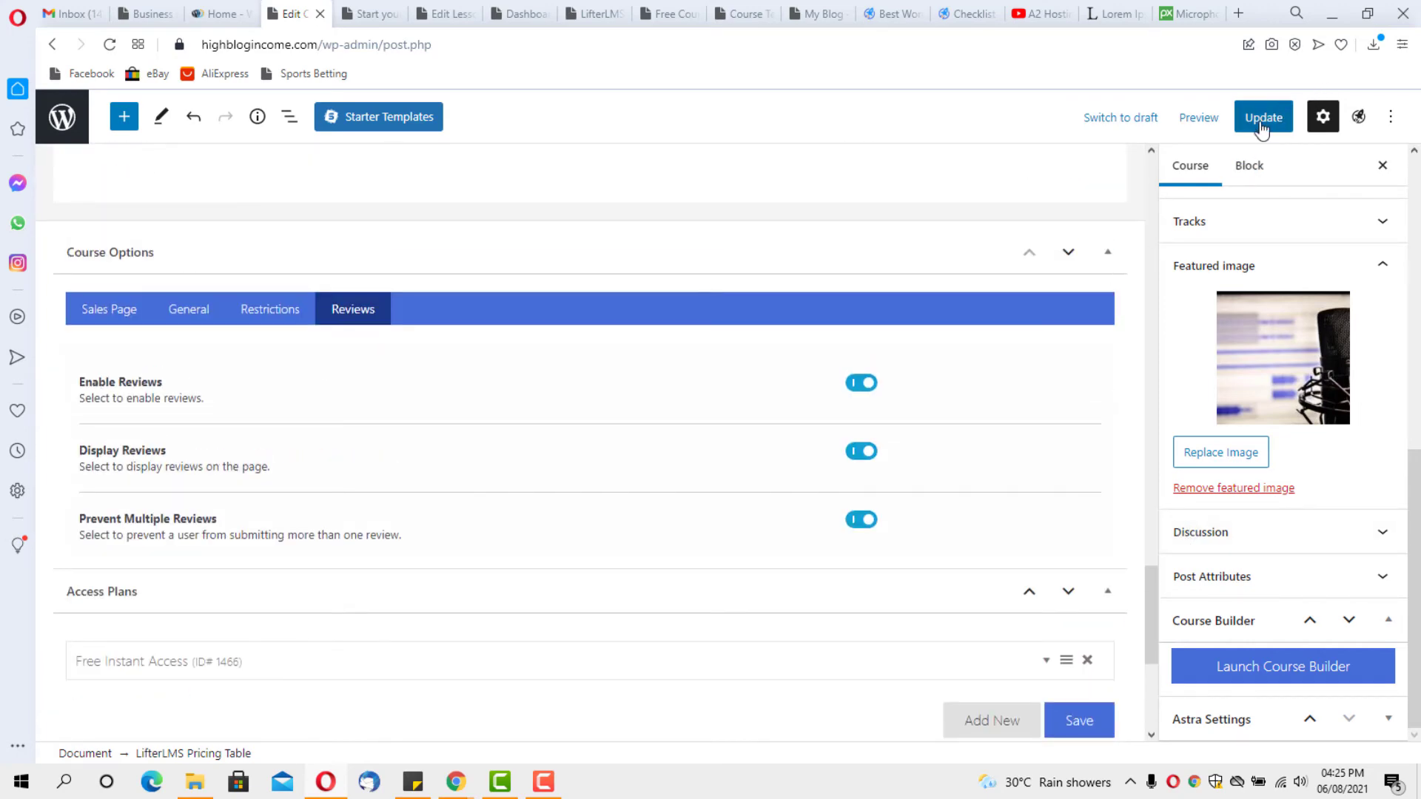
{"action": "left_click", "coordinate": [1260, 121]}
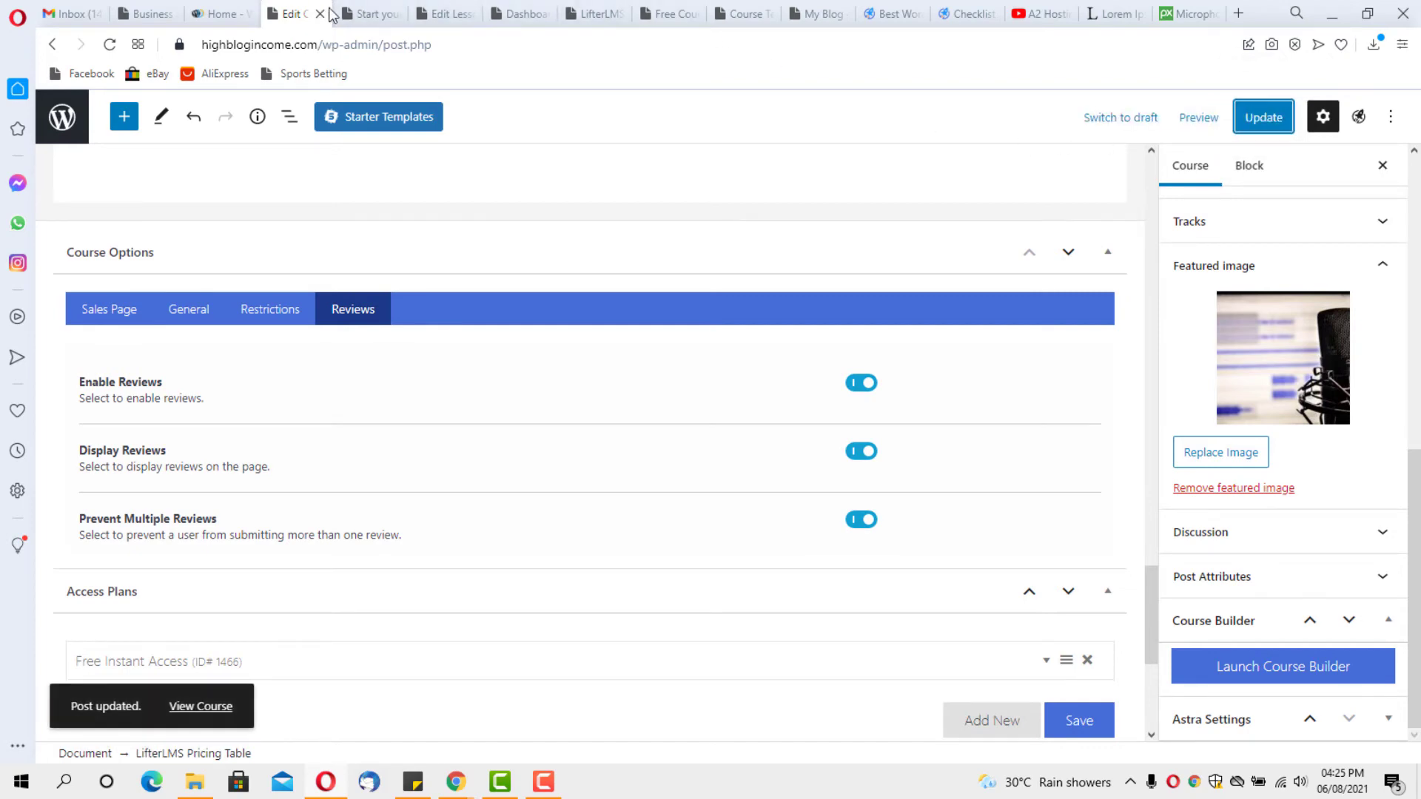
{"action": "left_click", "coordinate": [370, 15]}
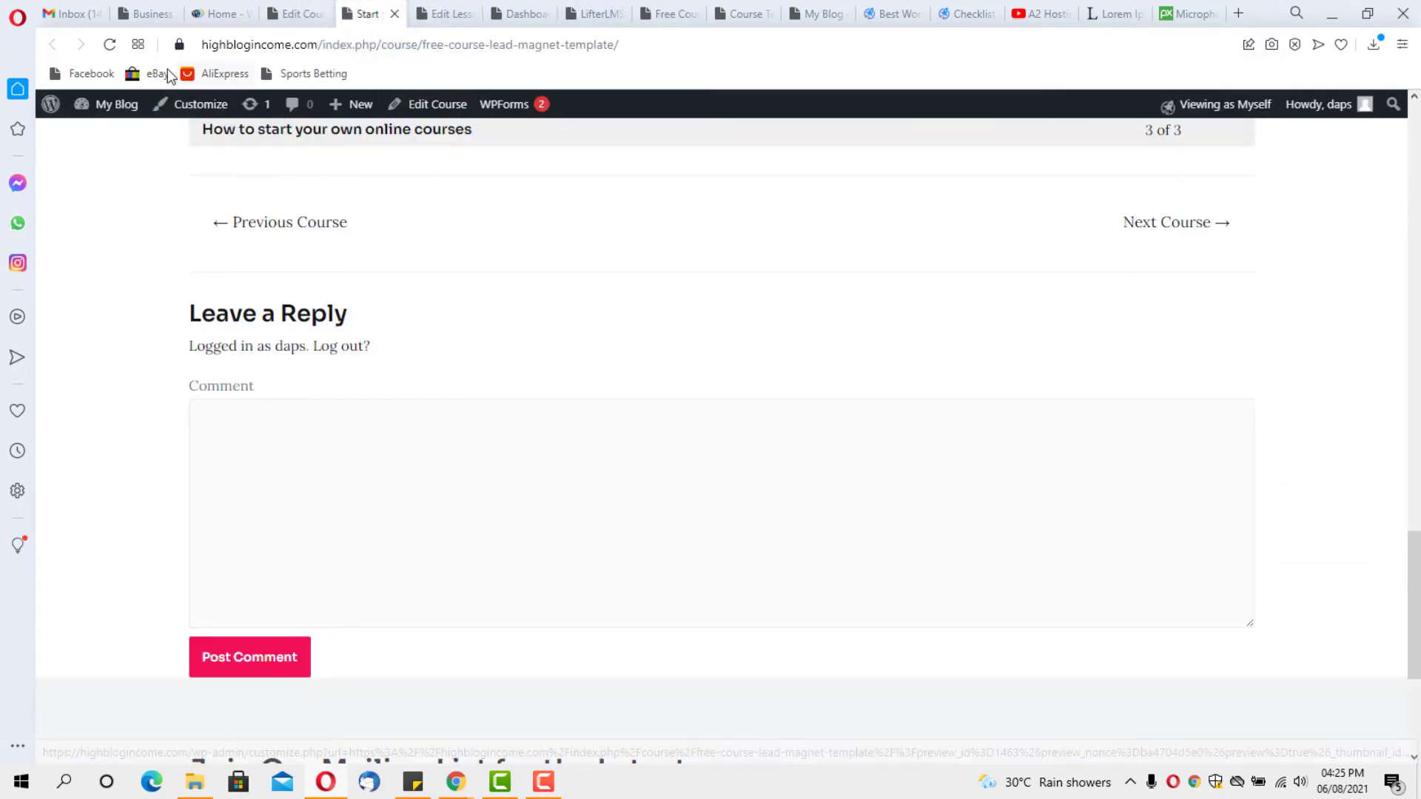
Reload the course page and check the new What Others Have Said and Write a Review sections
{"action": "left_click", "coordinate": [109, 44]}
{"action": "scroll", "coordinate": [536, 282], "scroll_direction": "down", "scroll_amount": 2}
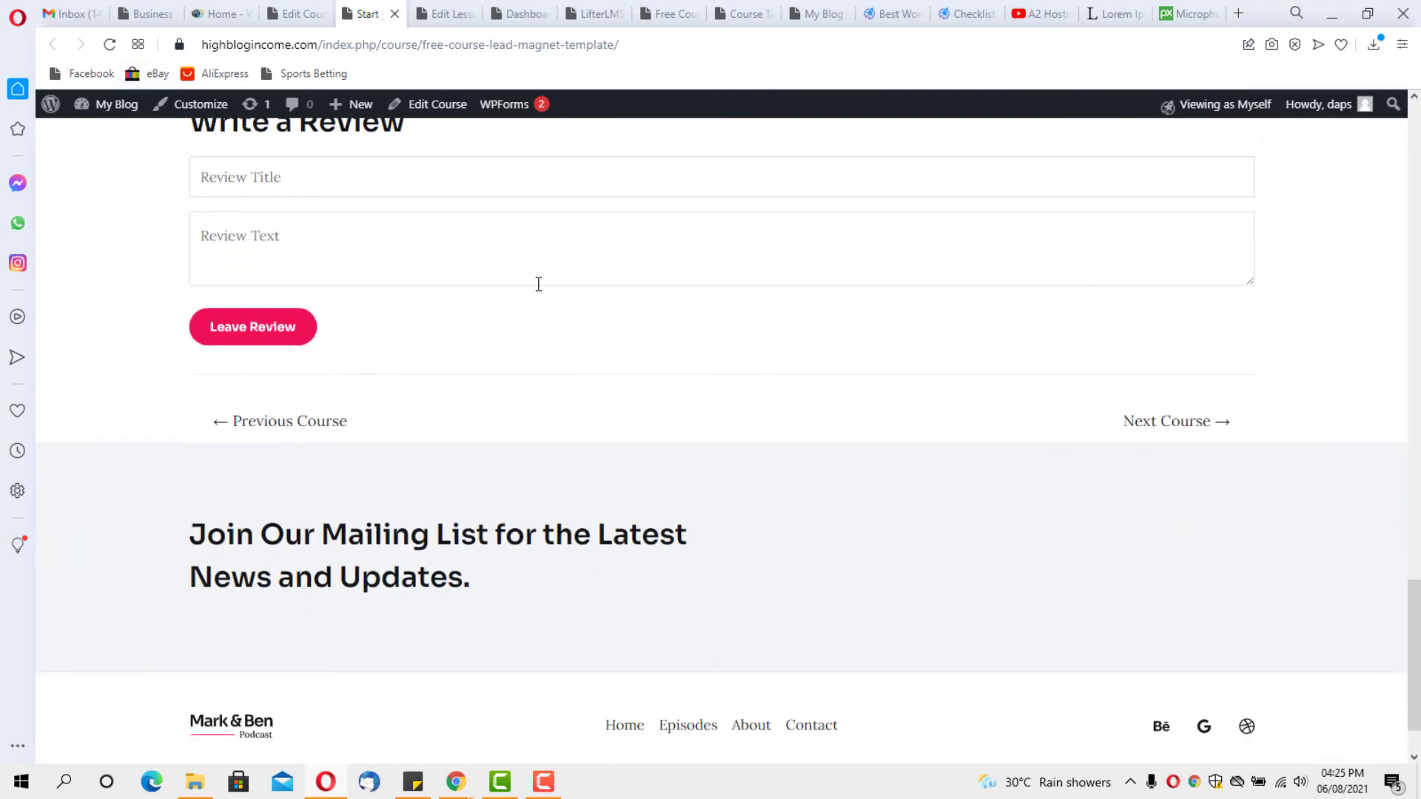
{"action": "scroll", "coordinate": [538, 283], "scroll_direction": "up", "scroll_amount": 4}
{"action": "scroll", "coordinate": [538, 292], "scroll_direction": "up", "scroll_amount": 1}
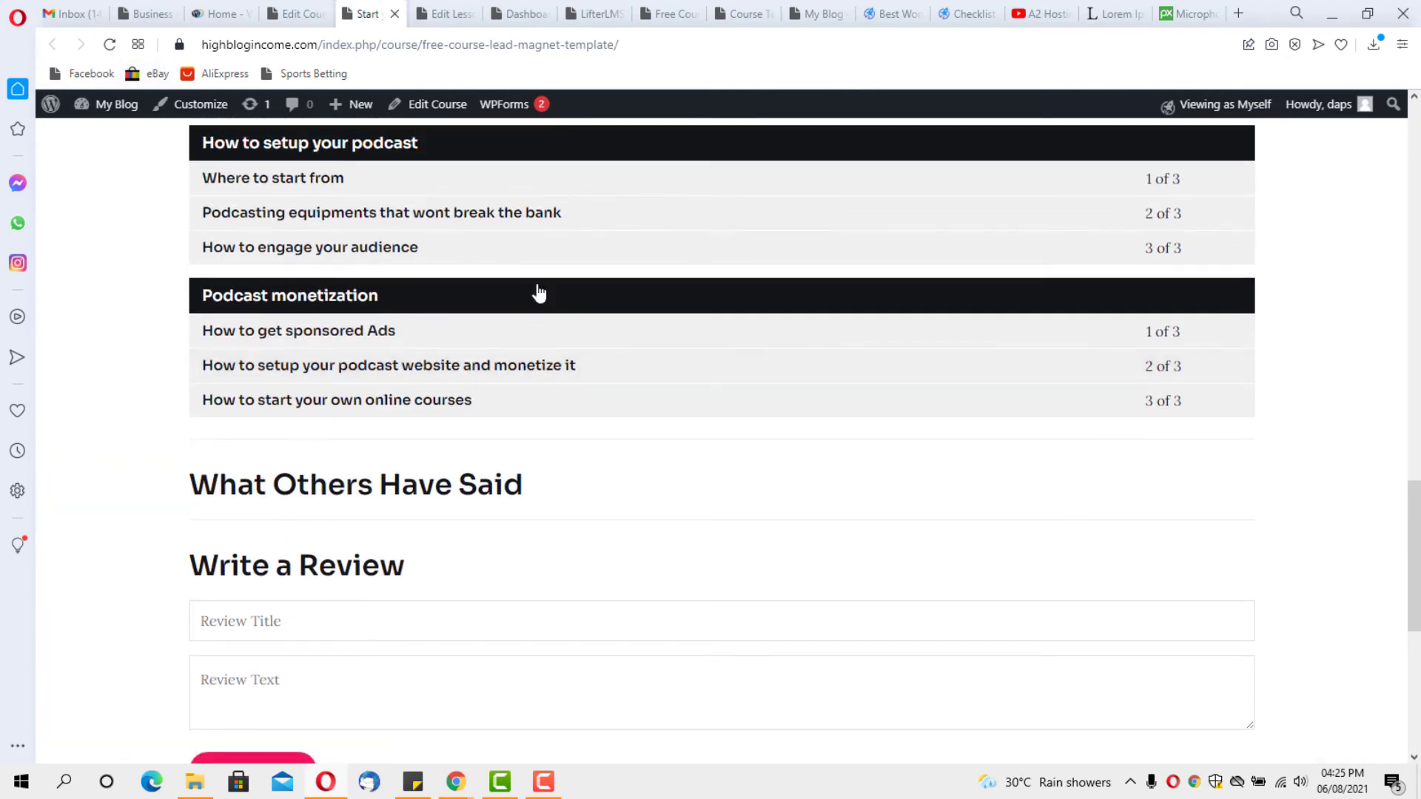
{"action": "scroll", "coordinate": [538, 290], "scroll_direction": "down", "scroll_amount": 4}
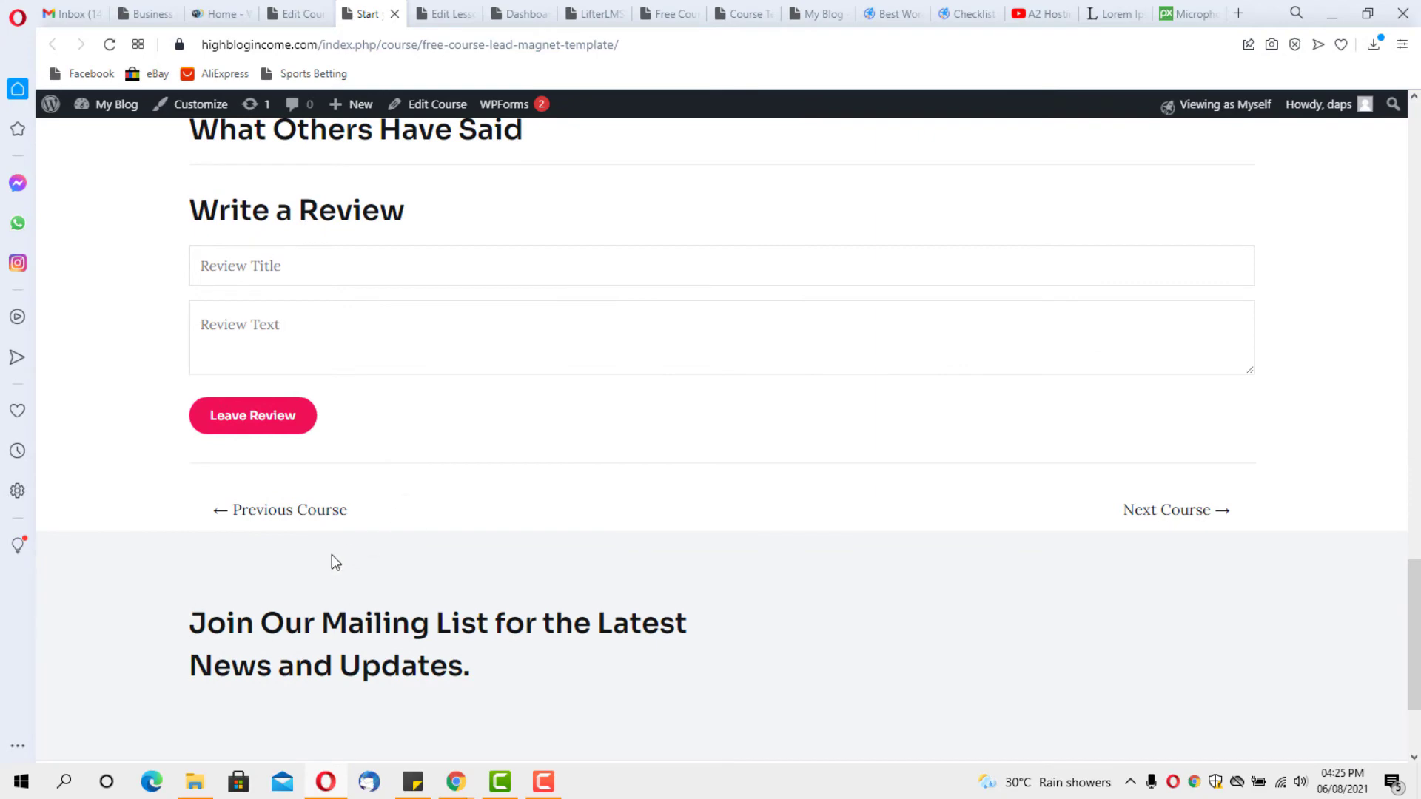
{"action": "scroll", "coordinate": [441, 532], "scroll_direction": "down", "scroll_amount": 2}
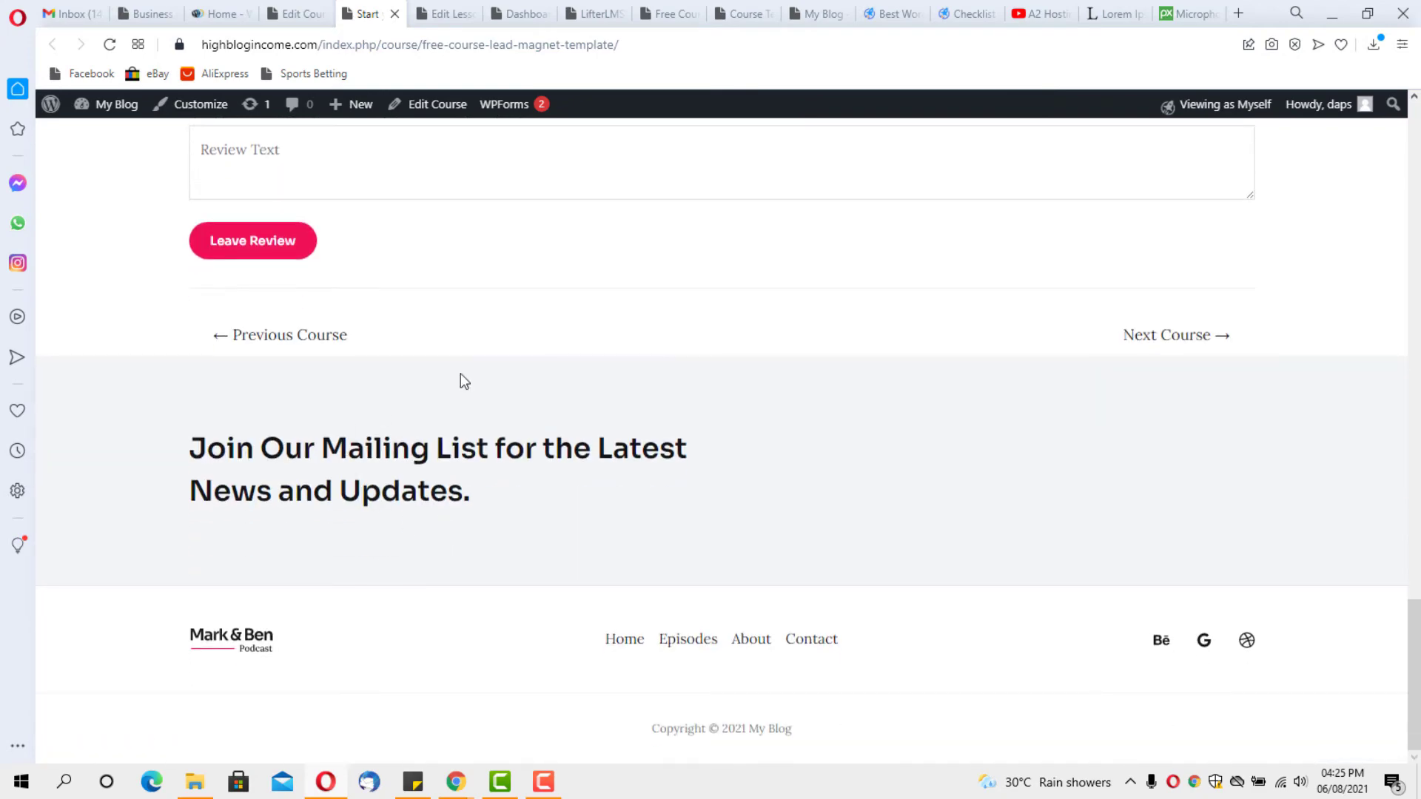
{"action": "scroll", "coordinate": [465, 335], "scroll_direction": "up", "scroll_amount": 20}
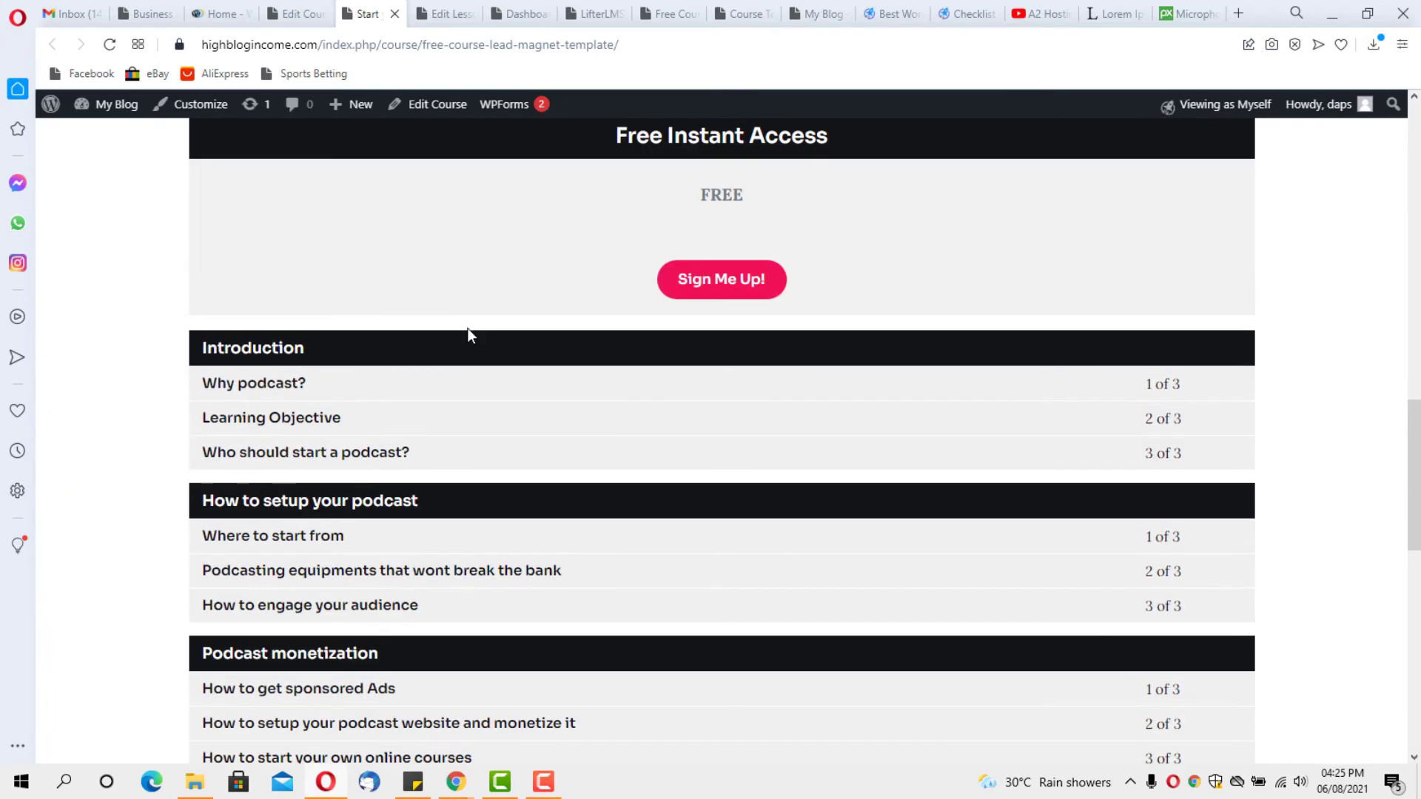
{"action": "scroll", "coordinate": [469, 330], "scroll_direction": "up", "scroll_amount": 4}
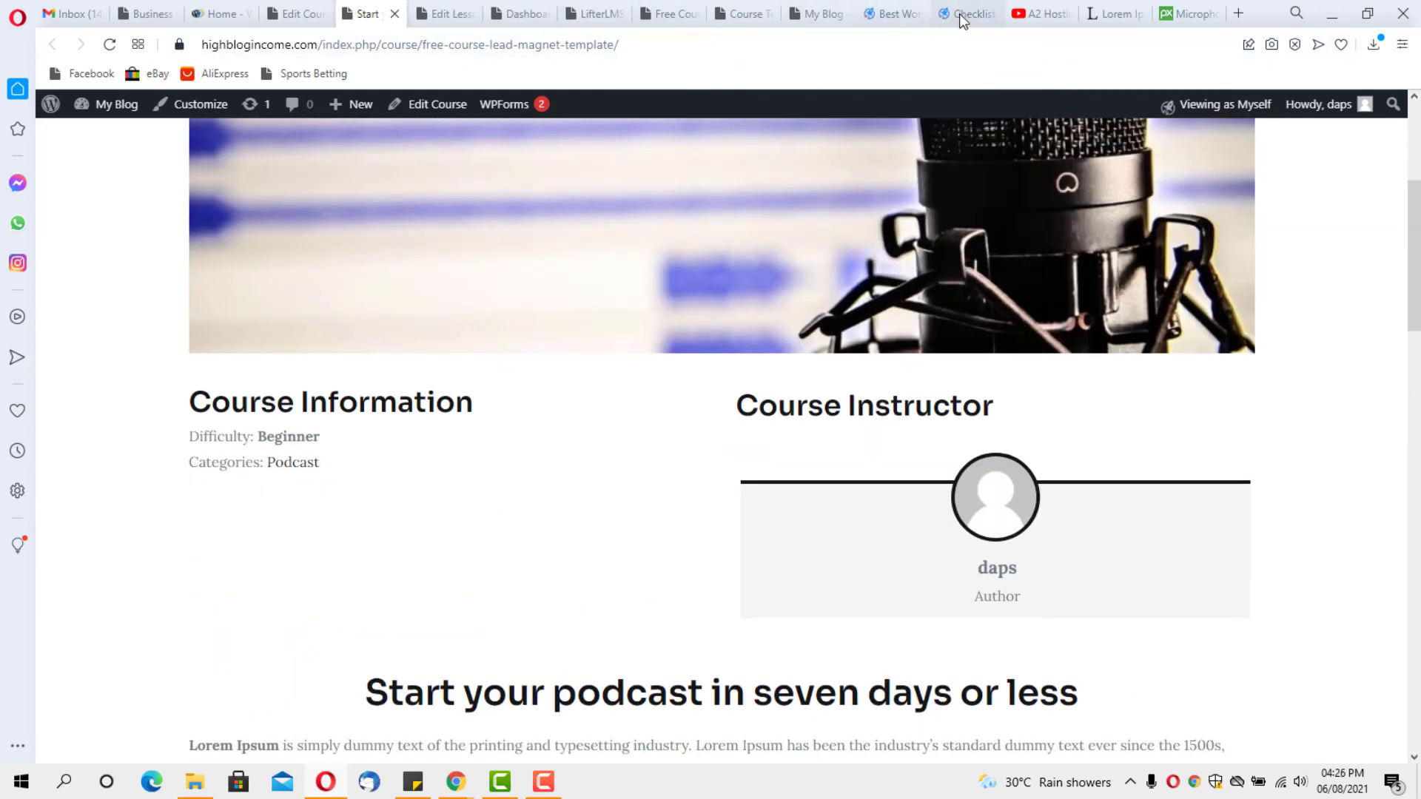
Remove the Course Continue Button block from the left column
{"action": "left_click", "coordinate": [299, 14]}
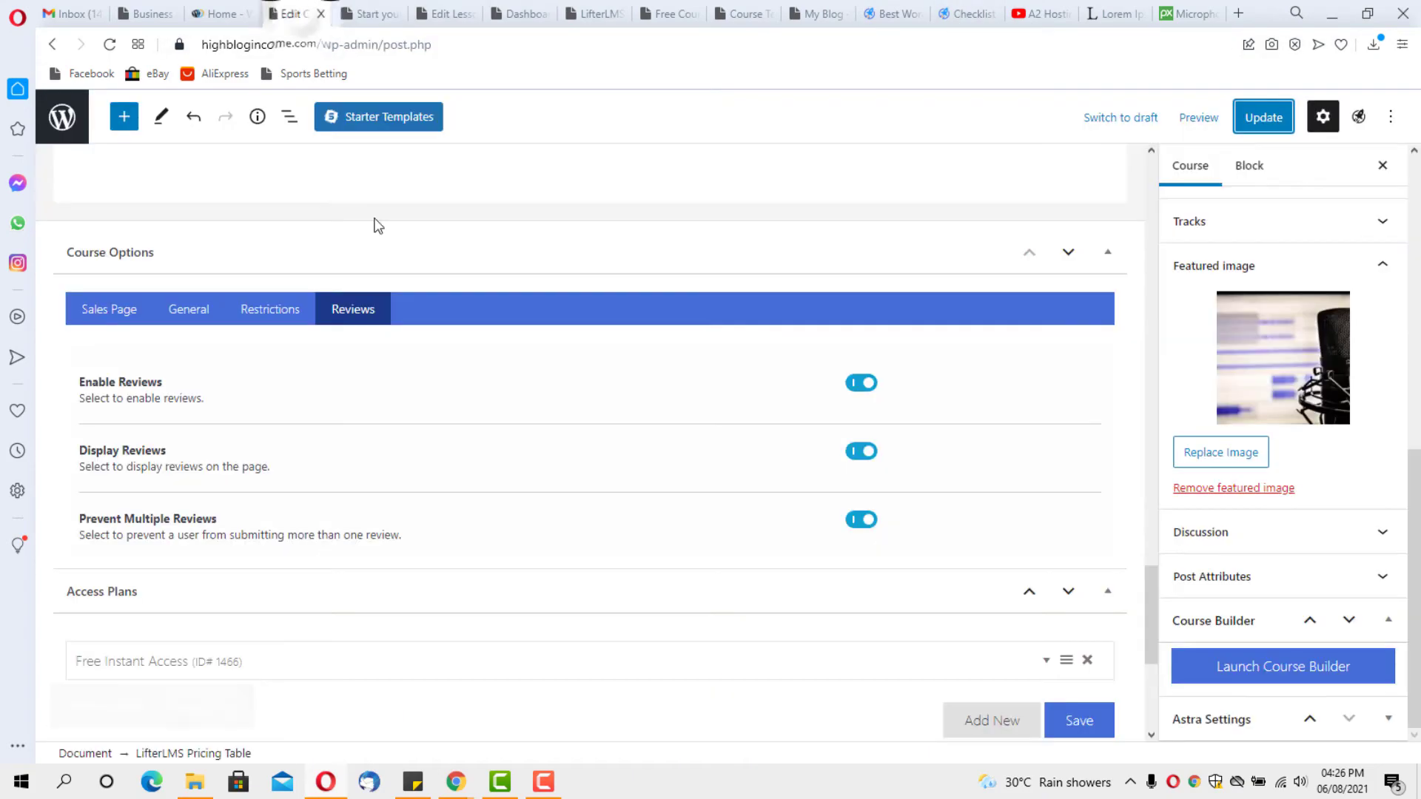
{"action": "scroll", "coordinate": [385, 245], "scroll_direction": "up", "scroll_amount": 5}
{"action": "scroll", "coordinate": [394, 268], "scroll_direction": "up", "scroll_amount": 15}
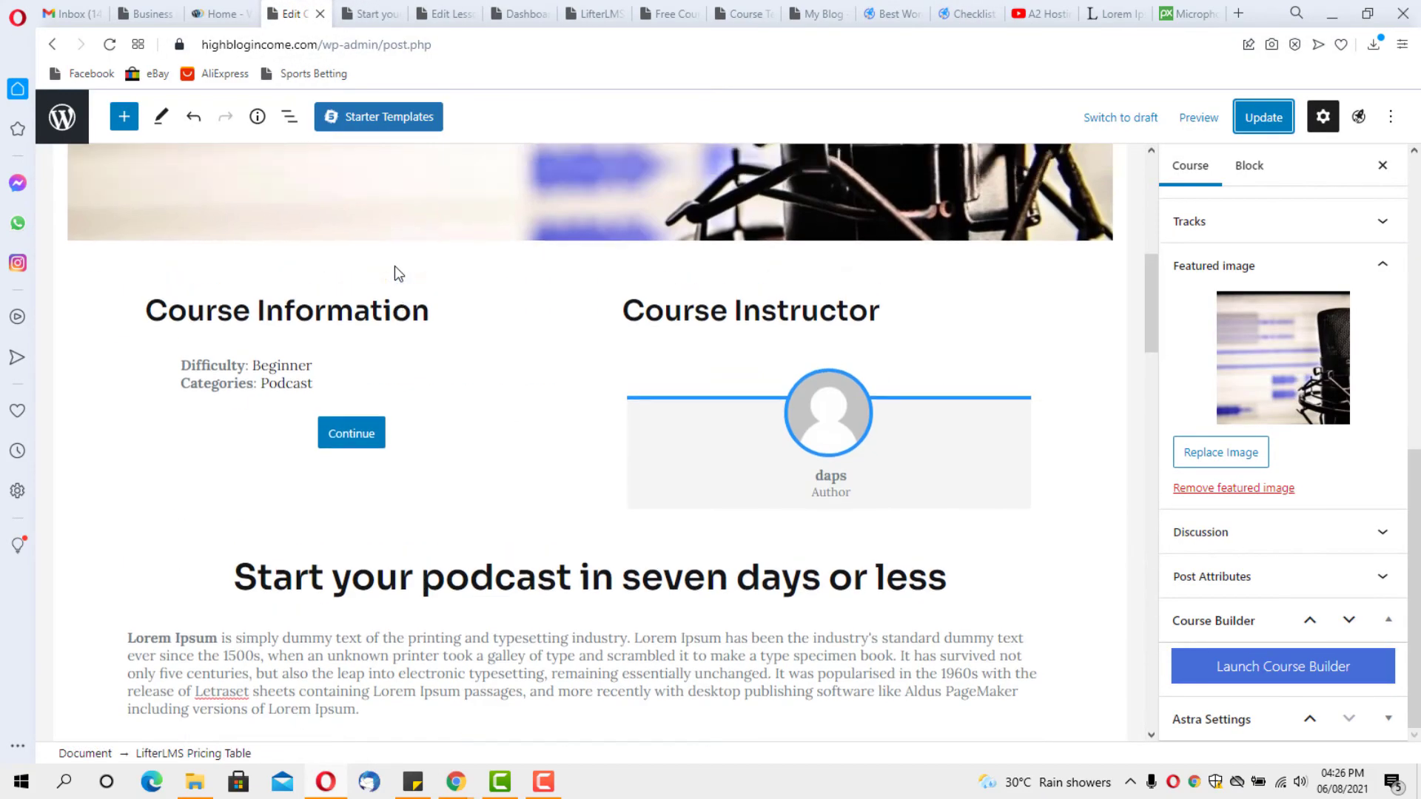
{"action": "scroll", "coordinate": [394, 283], "scroll_direction": "down", "scroll_amount": 2}
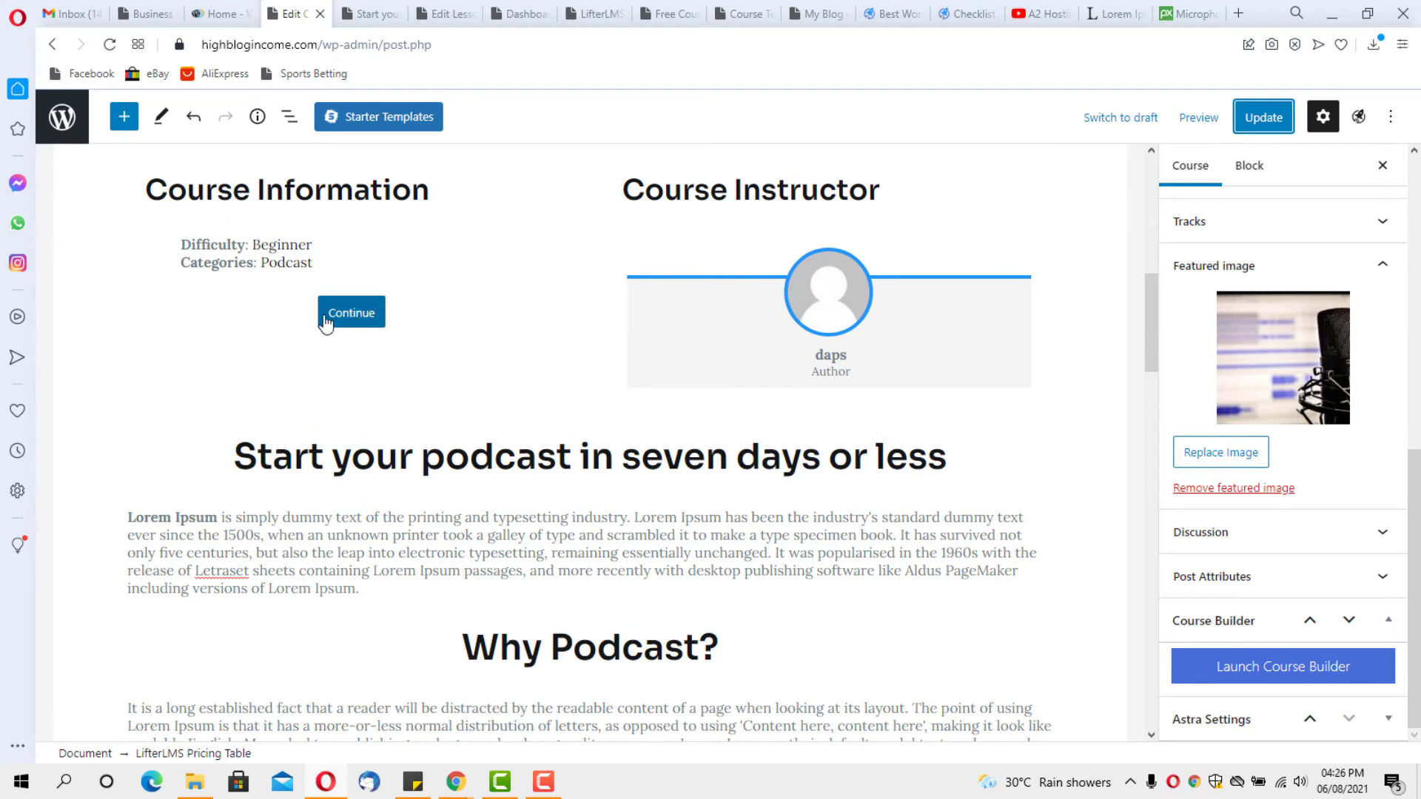
{"action": "left_click", "coordinate": [358, 320]}
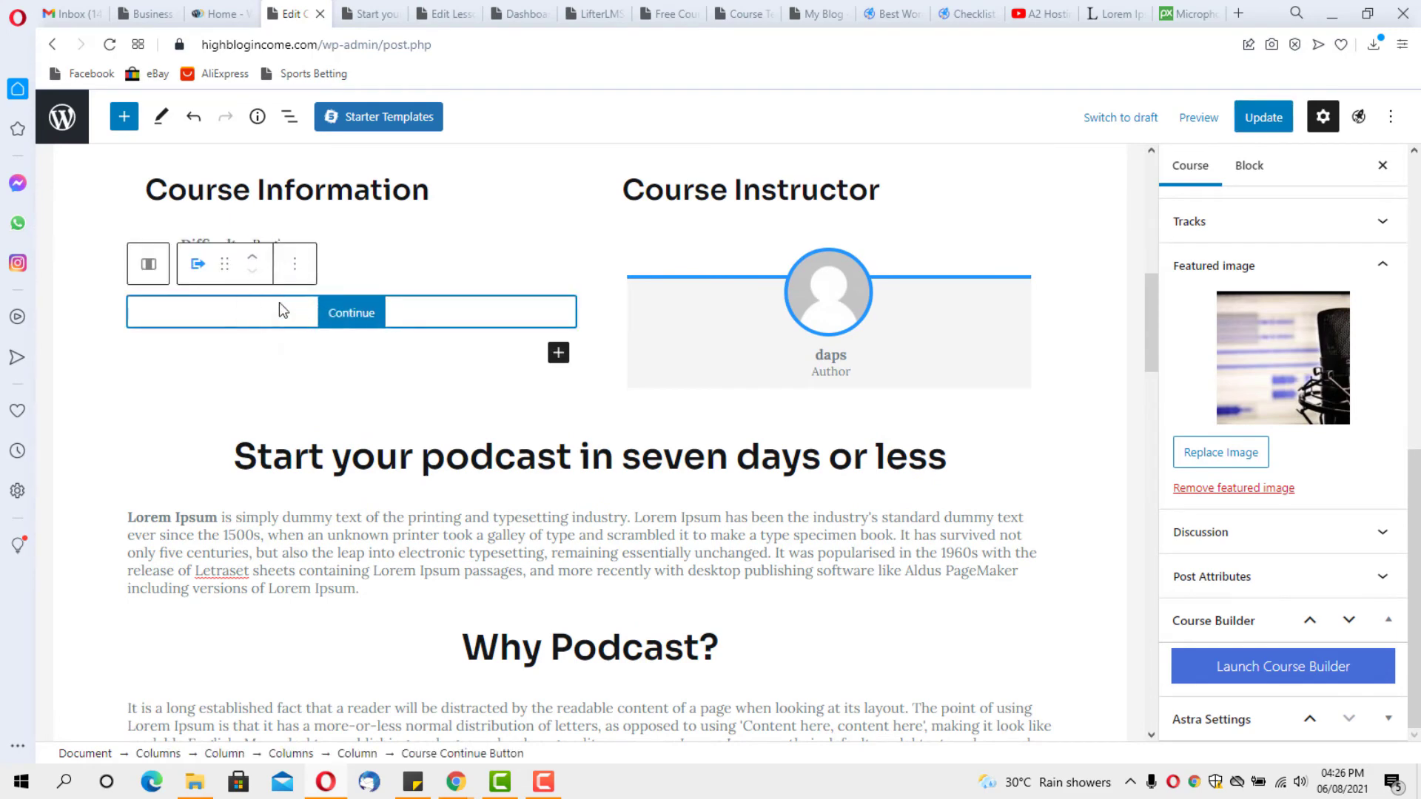
{"action": "left_click", "coordinate": [289, 271]}
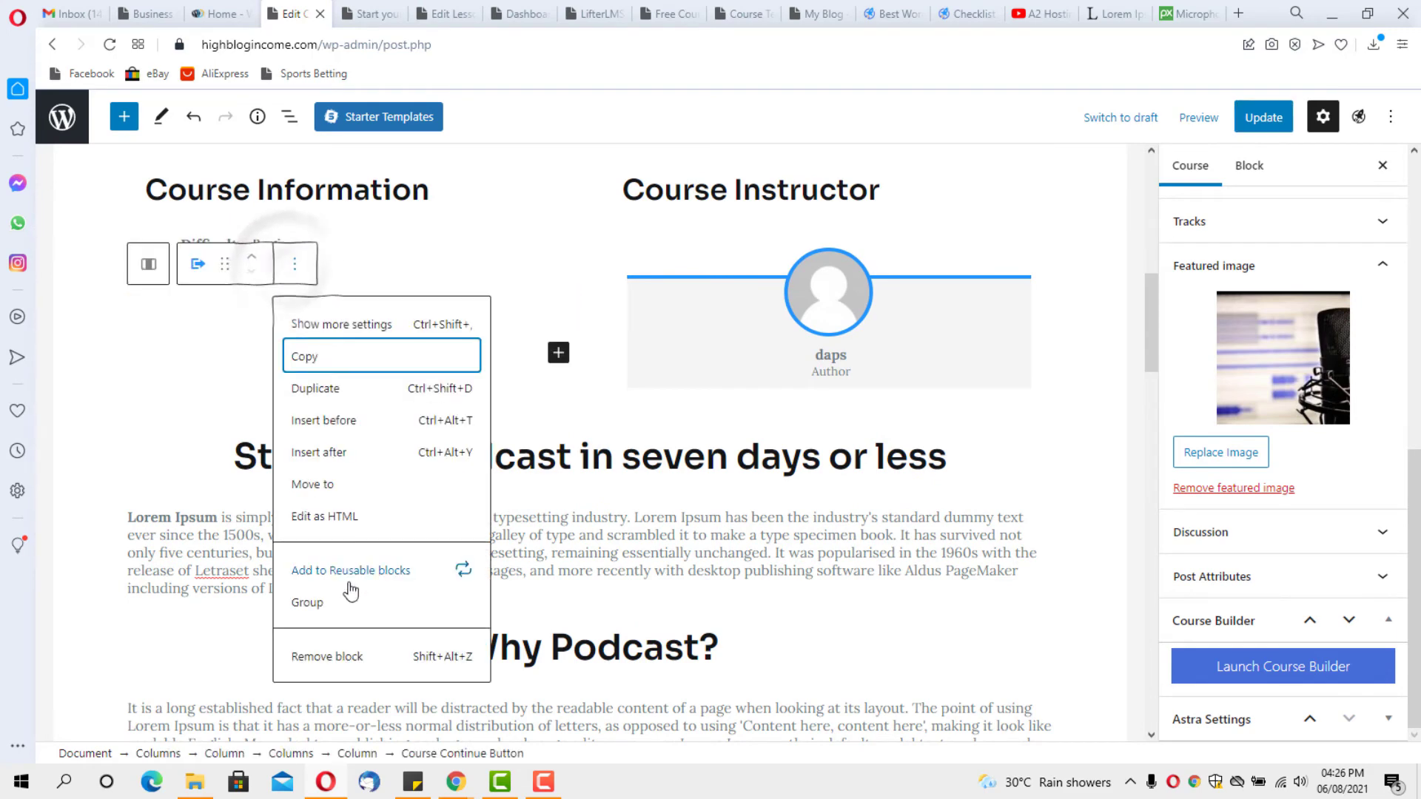
{"action": "left_click", "coordinate": [333, 655]}
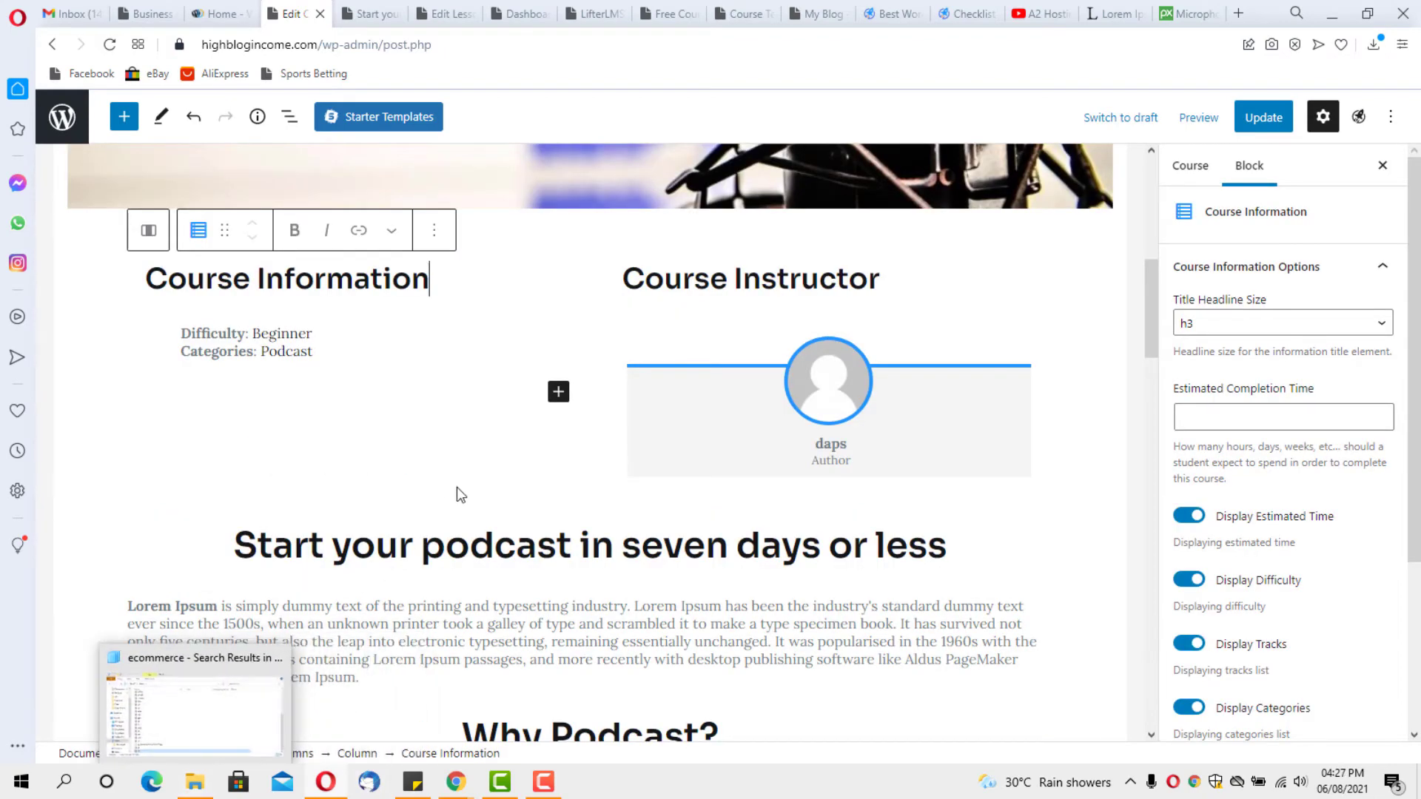
Move the Course Information block to the right column and open the inserter for the empty left column
{"action": "left_click", "coordinate": [355, 329]}
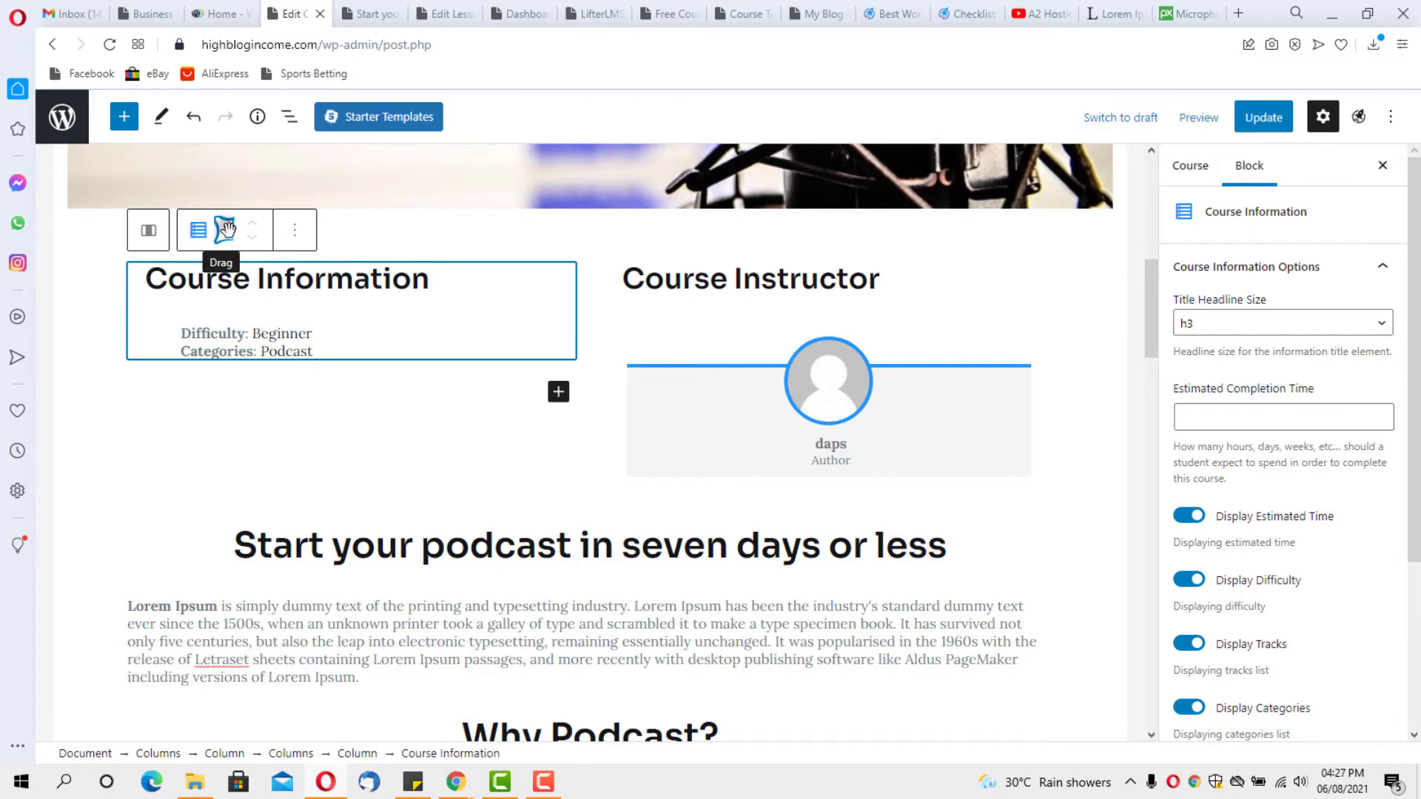
{"action": "left_click_drag", "start_coordinate": [224, 230], "coordinate": [762, 246]}
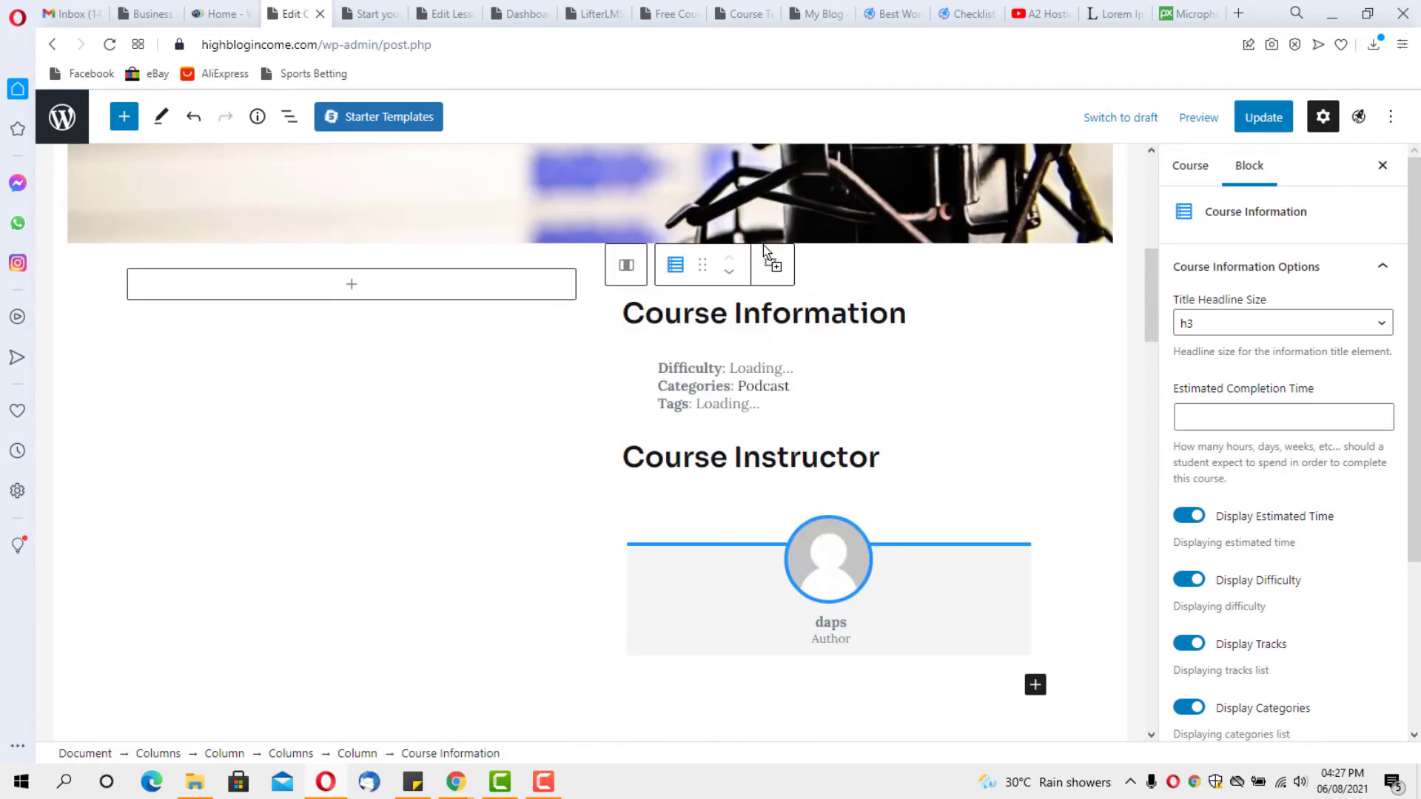
{"action": "scroll", "coordinate": [754, 520], "scroll_direction": "down", "scroll_amount": 3}
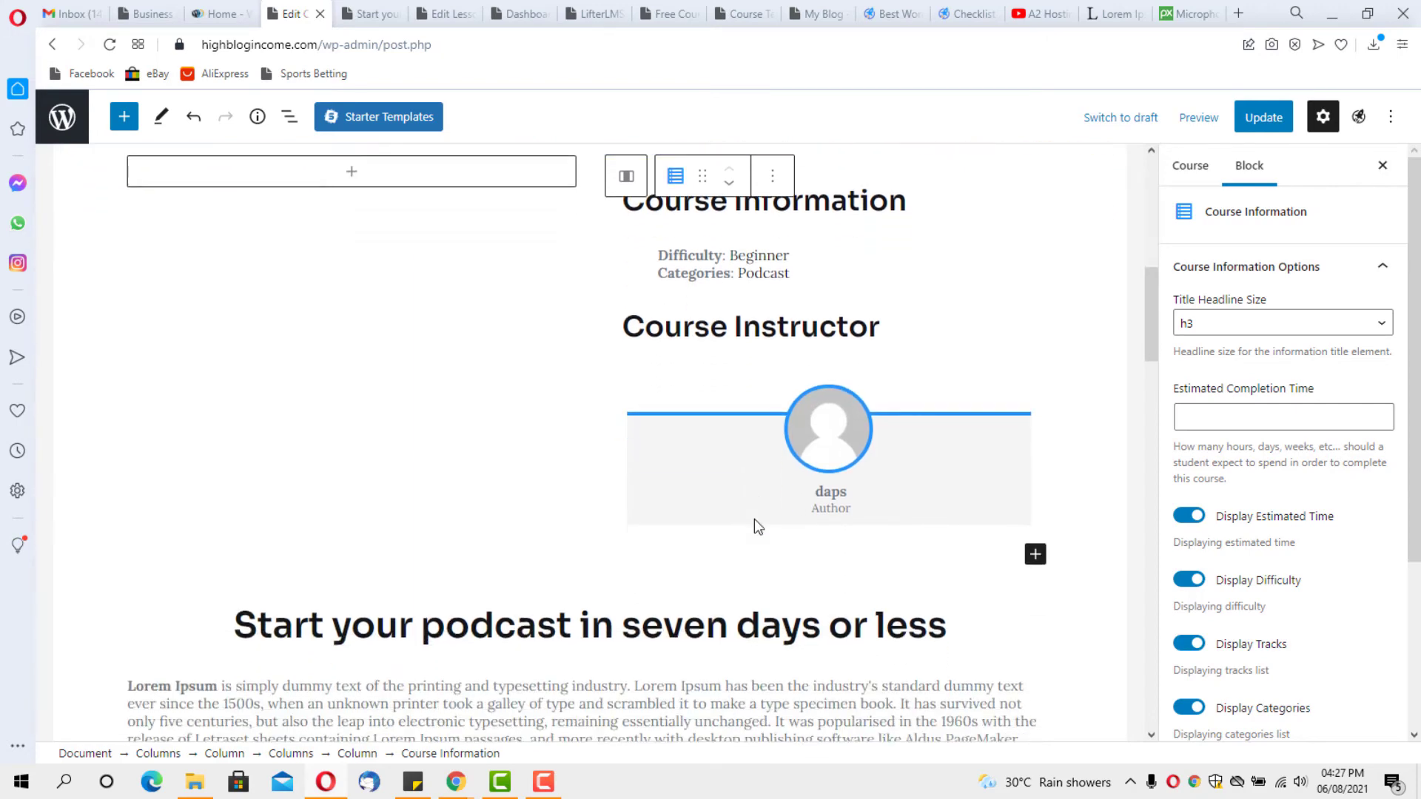
{"action": "scroll", "coordinate": [754, 520], "scroll_direction": "up", "scroll_amount": 3}
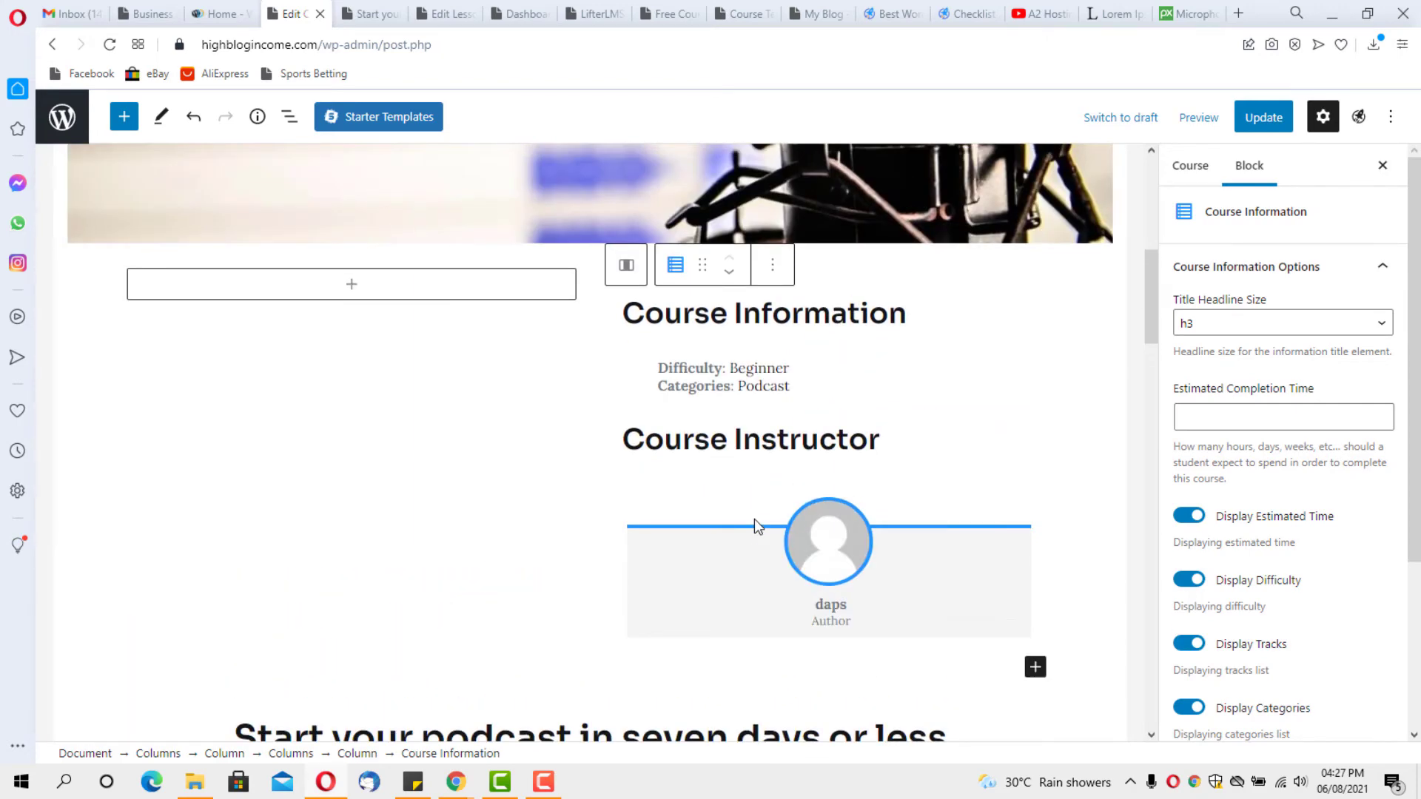
{"action": "left_click", "coordinate": [354, 287]}
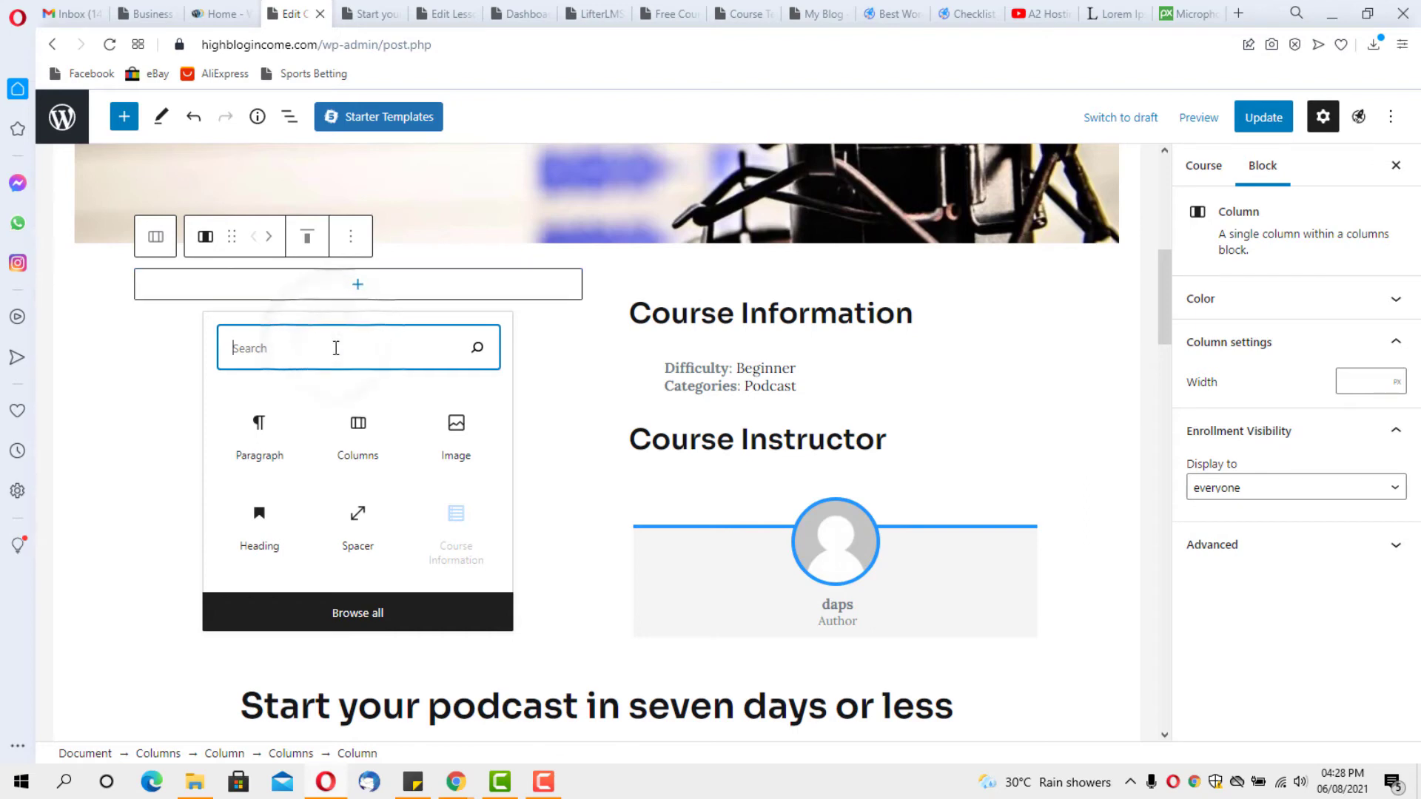
Add a YouTube embed block to the left column via a 'vid' search, then switch to the video tab
{"action": "type", "text": "vide"}
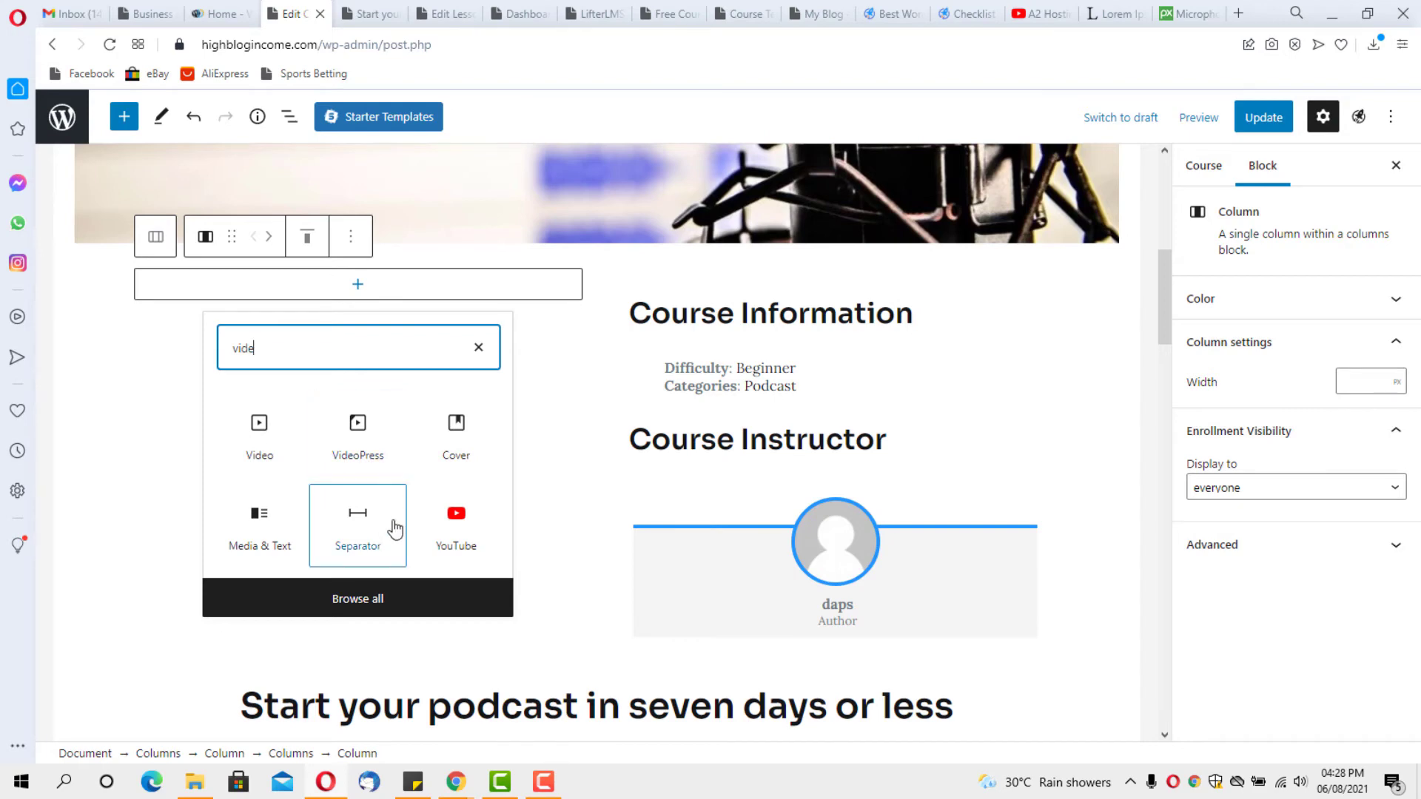
{"action": "left_click", "coordinate": [445, 541]}
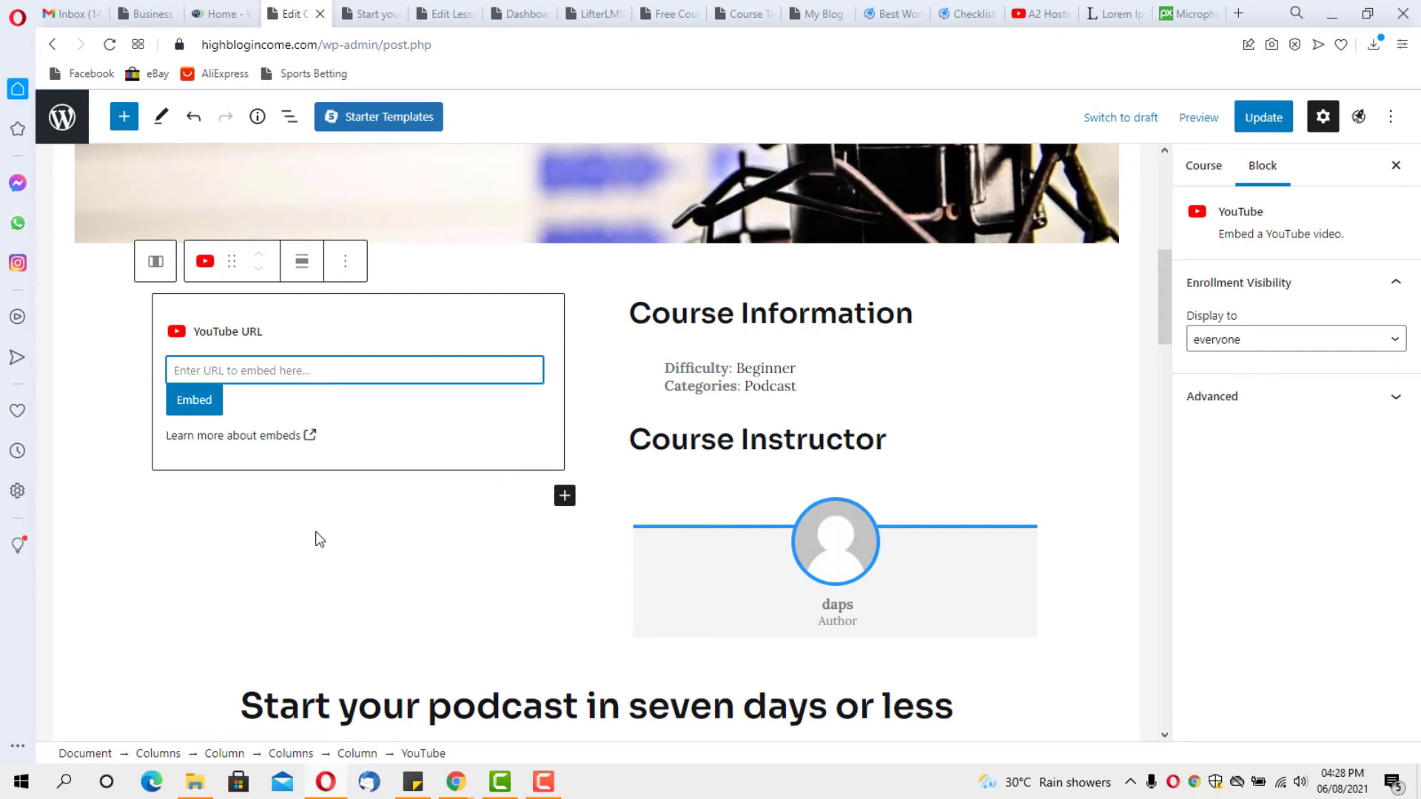
{"action": "left_click", "coordinate": [1045, 14]}
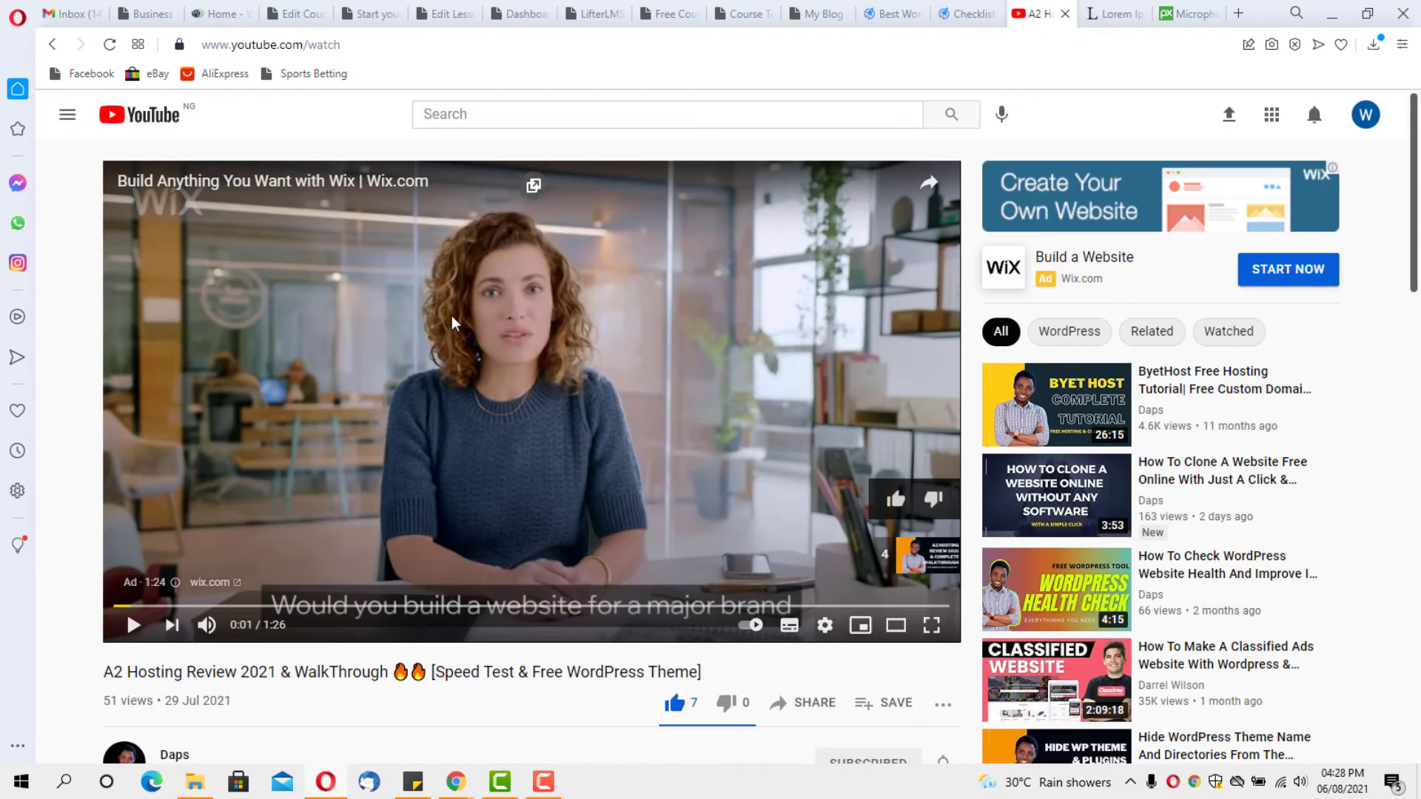
Copy the A2 Hosting review video's share link and return to the course editor
{"action": "scroll", "coordinate": [414, 346], "scroll_direction": "down", "scroll_amount": 2}
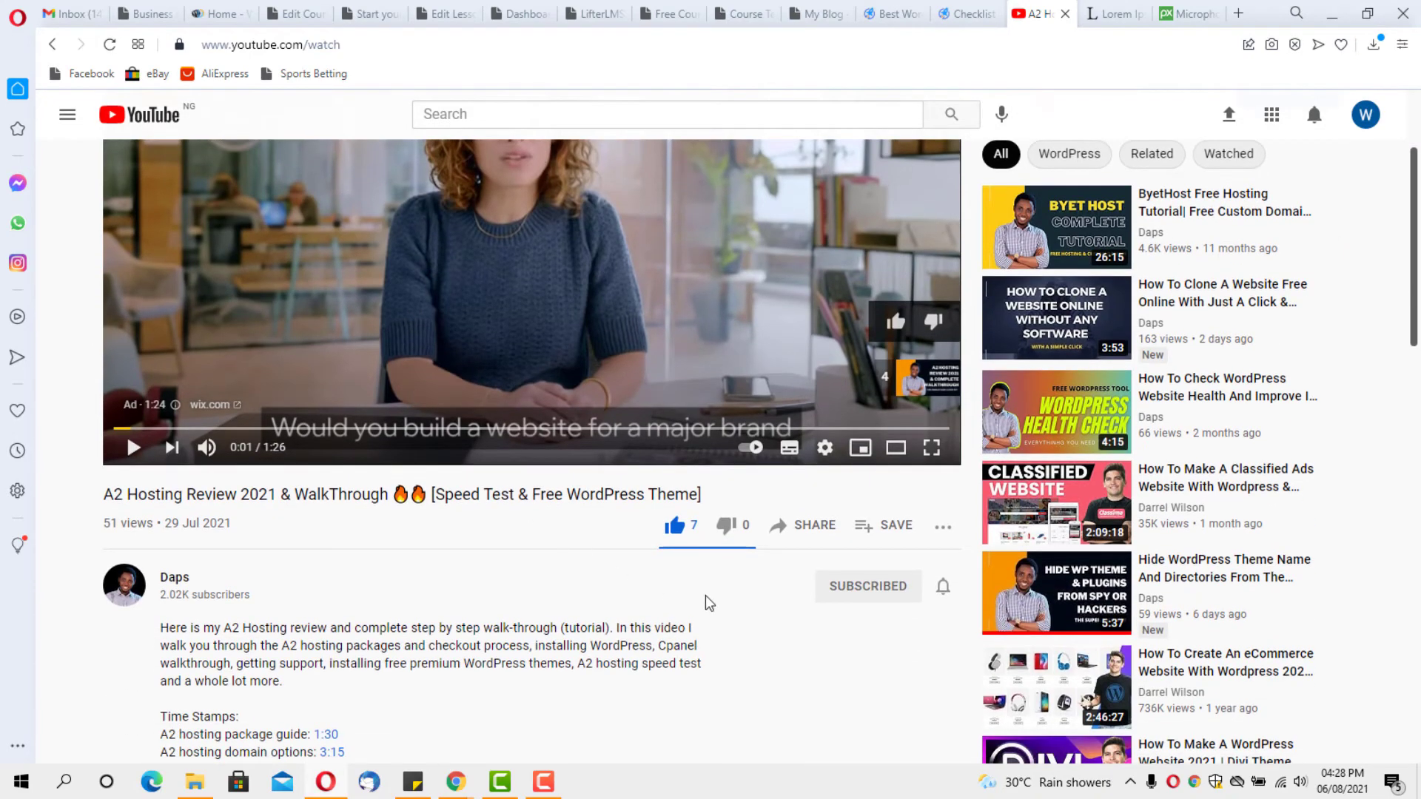
{"action": "left_click", "coordinate": [813, 527]}
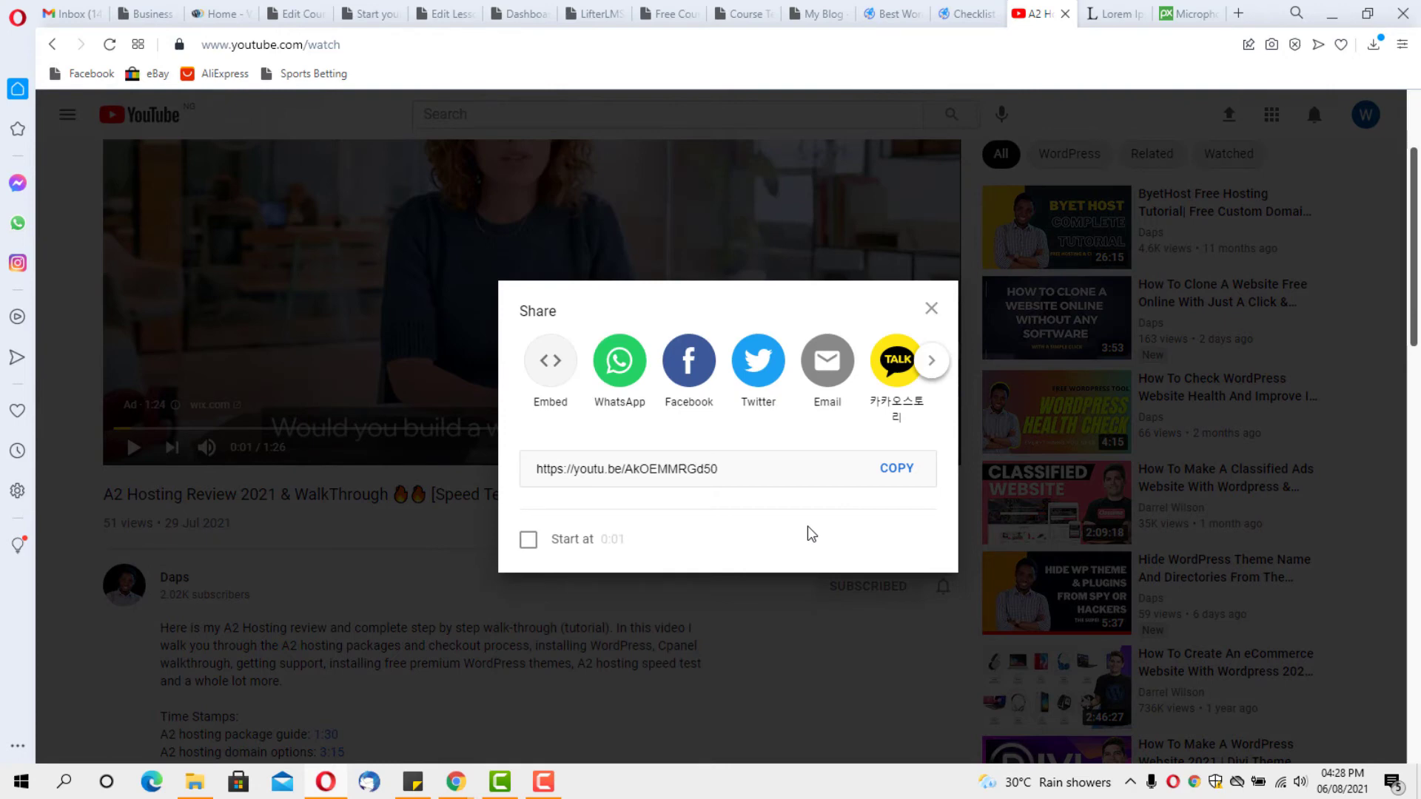
{"action": "left_click", "coordinate": [895, 472]}
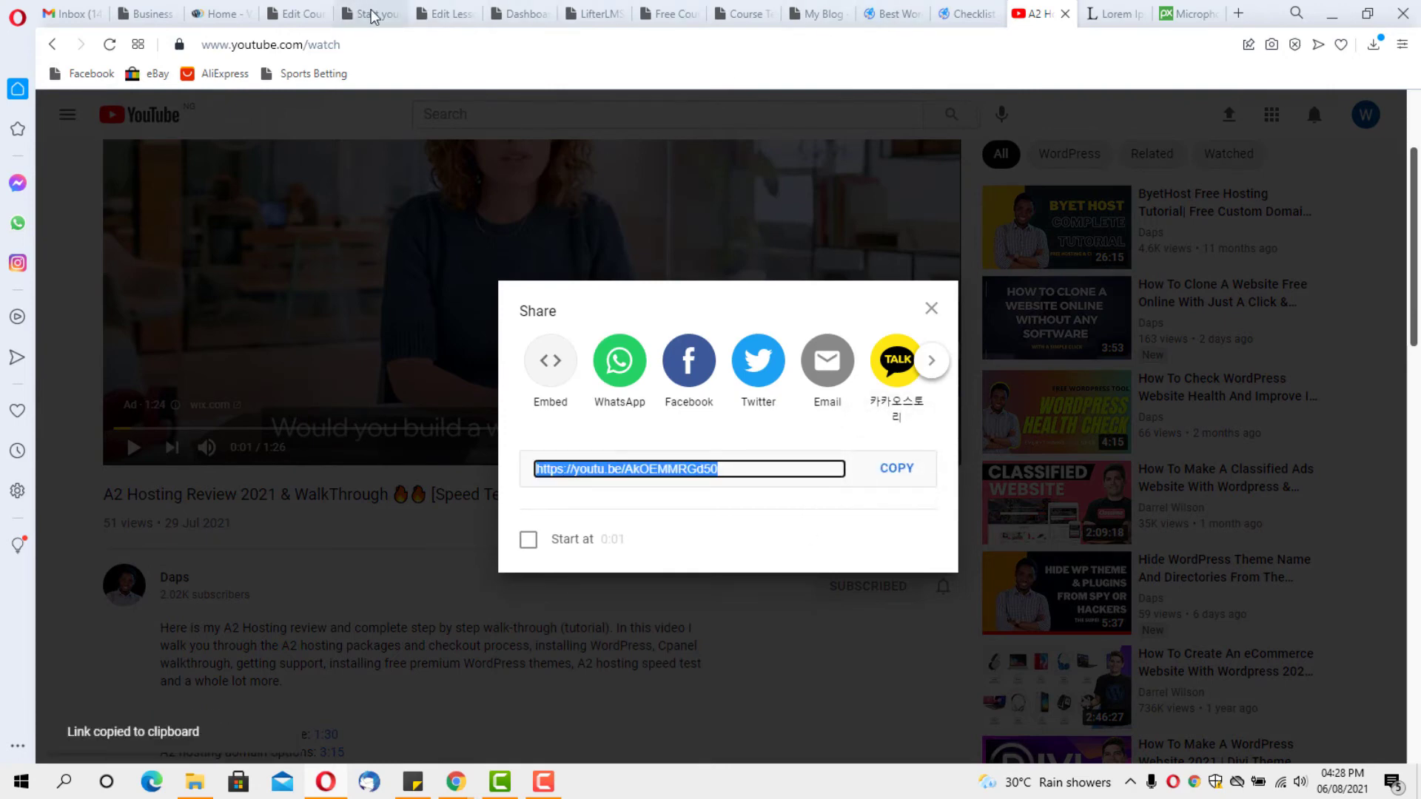
{"action": "left_click", "coordinate": [298, 13]}
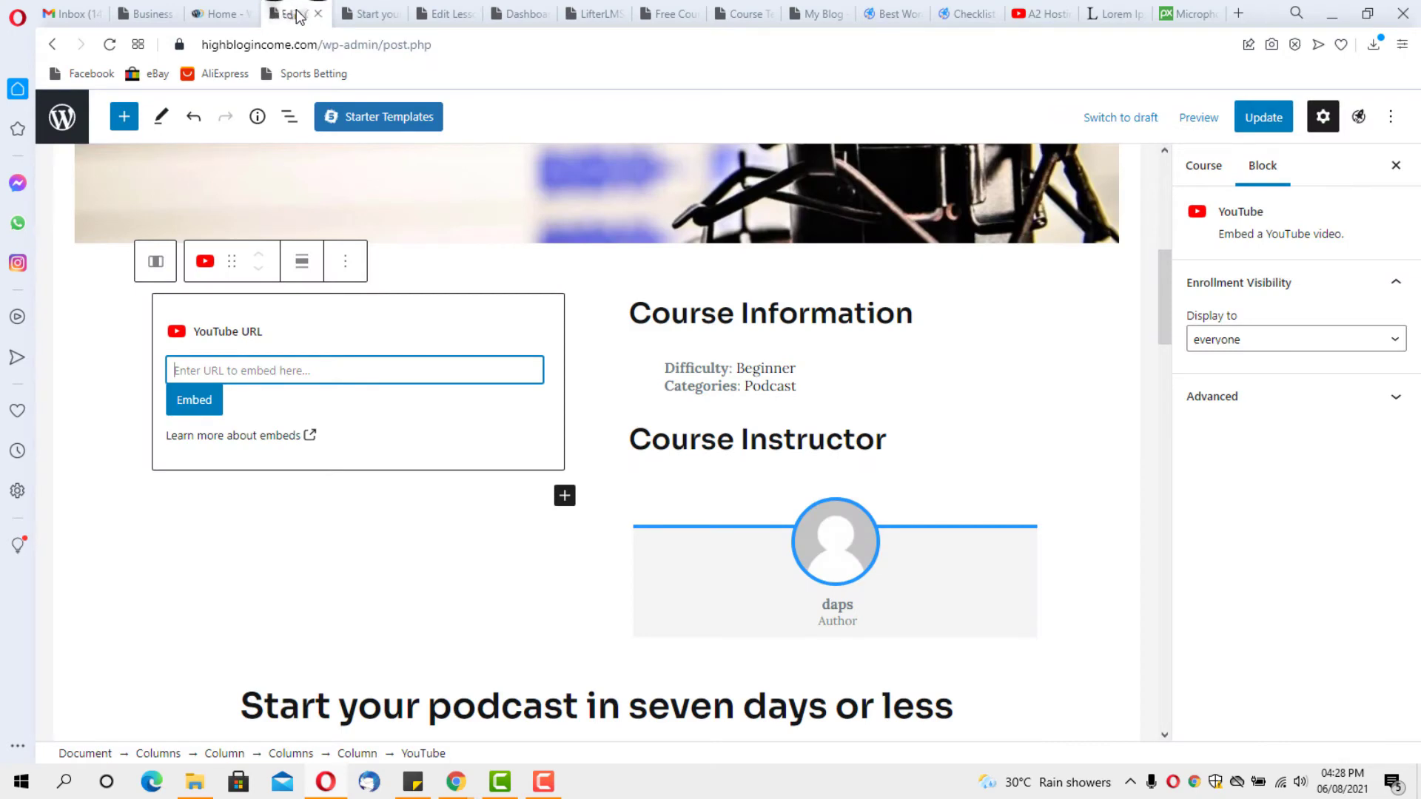
Paste the copied link into the YouTube block and embed the A2 Hosting Review 2021 video
{"action": "right_click", "coordinate": [212, 370]}
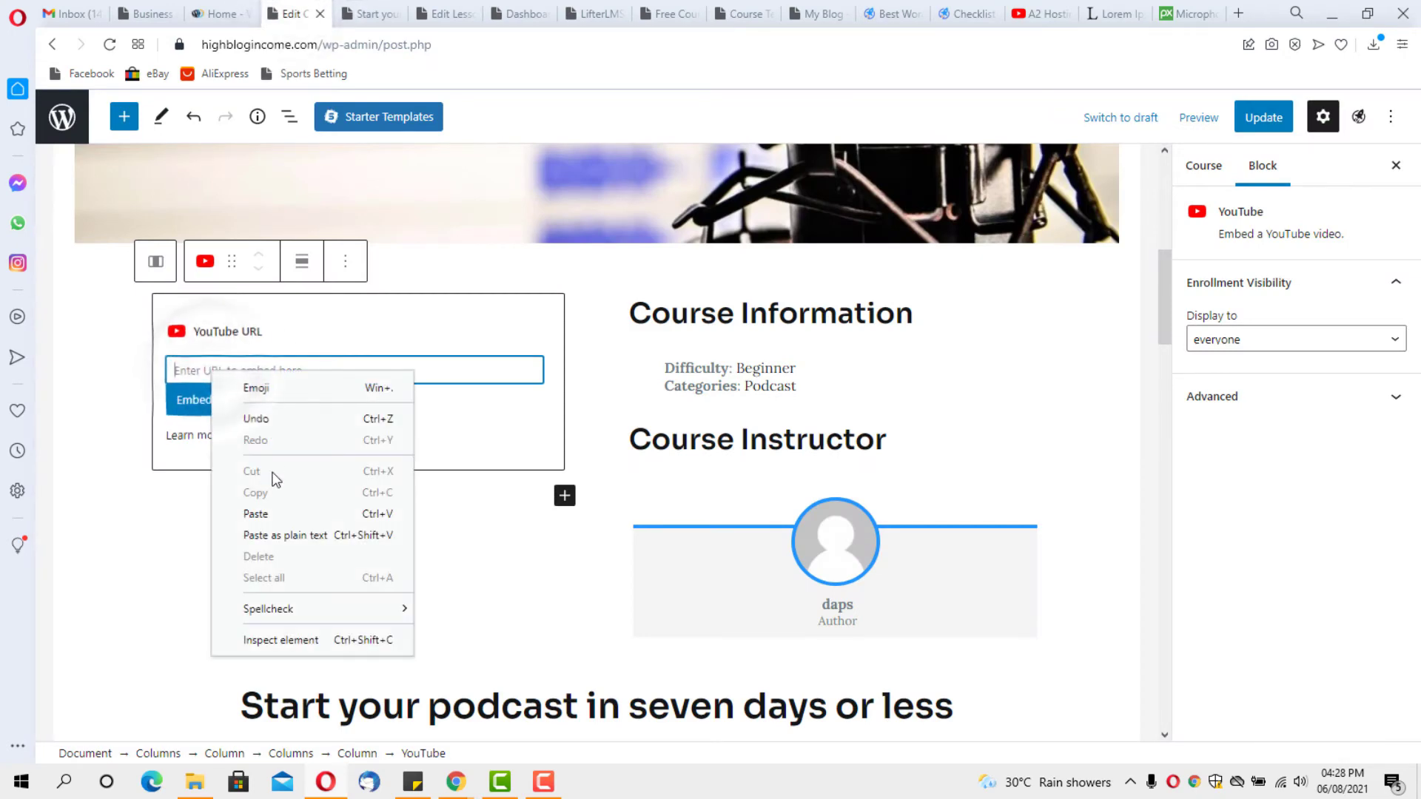
{"action": "left_click", "coordinate": [256, 514]}
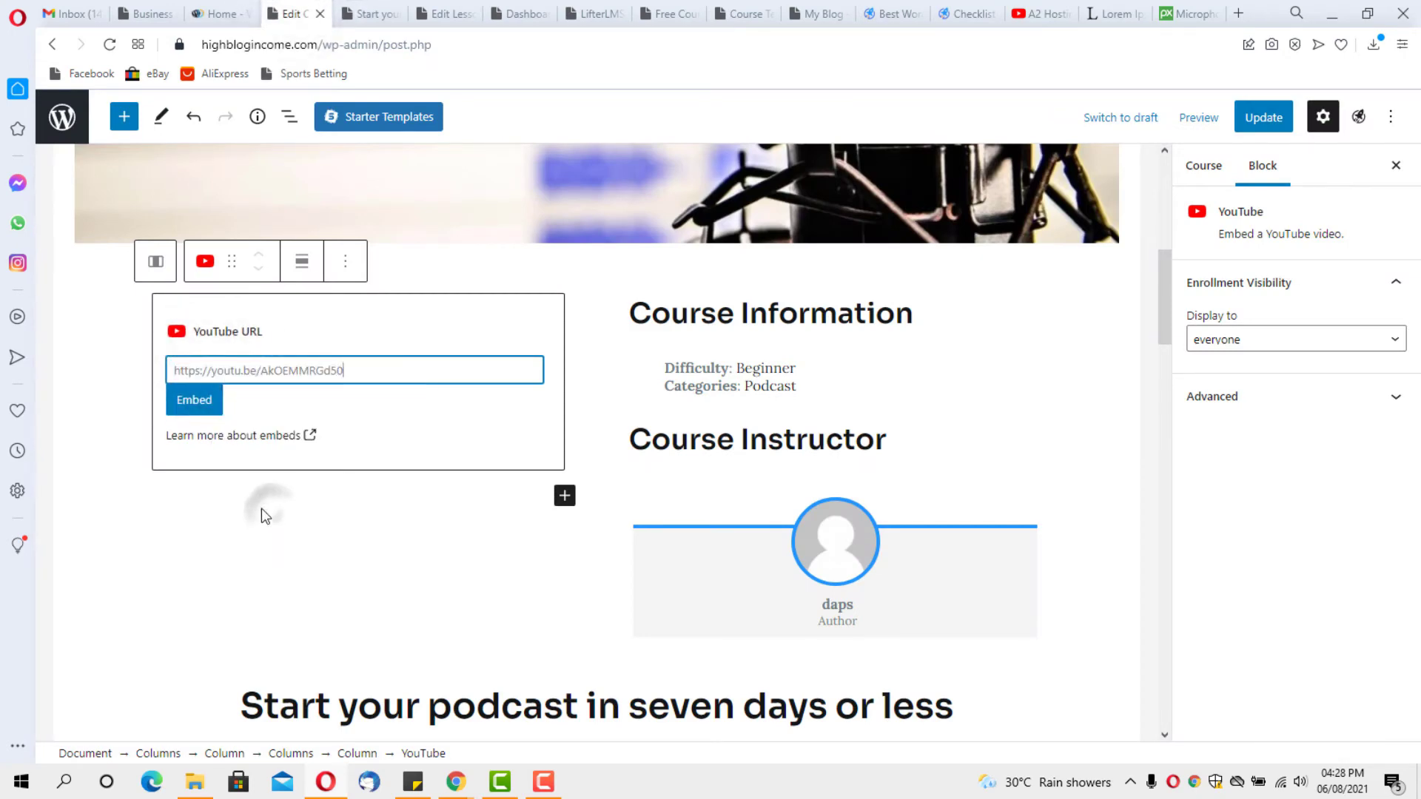
{"action": "left_click", "coordinate": [198, 405]}
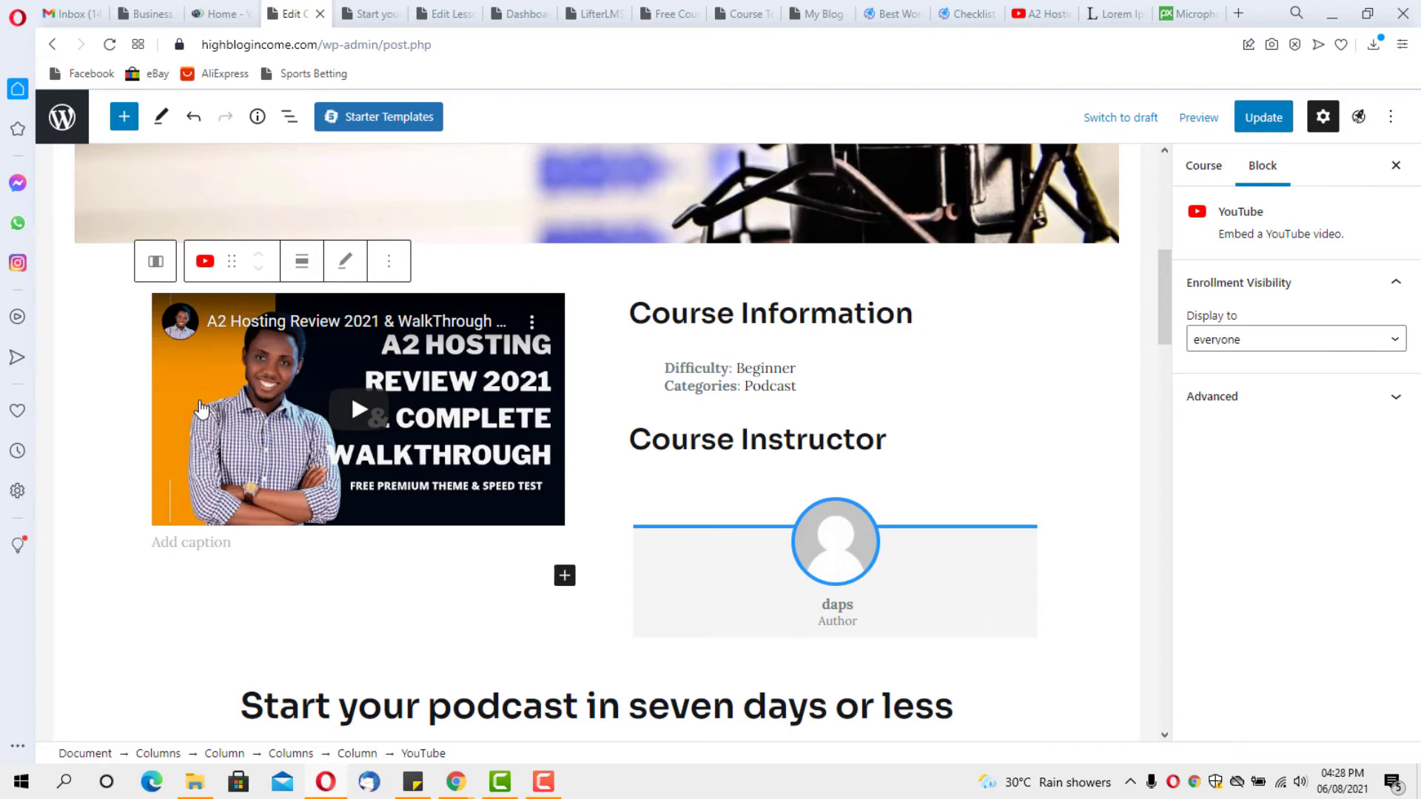
{"action": "scroll", "coordinate": [319, 426], "scroll_direction": "up", "scroll_amount": 3}
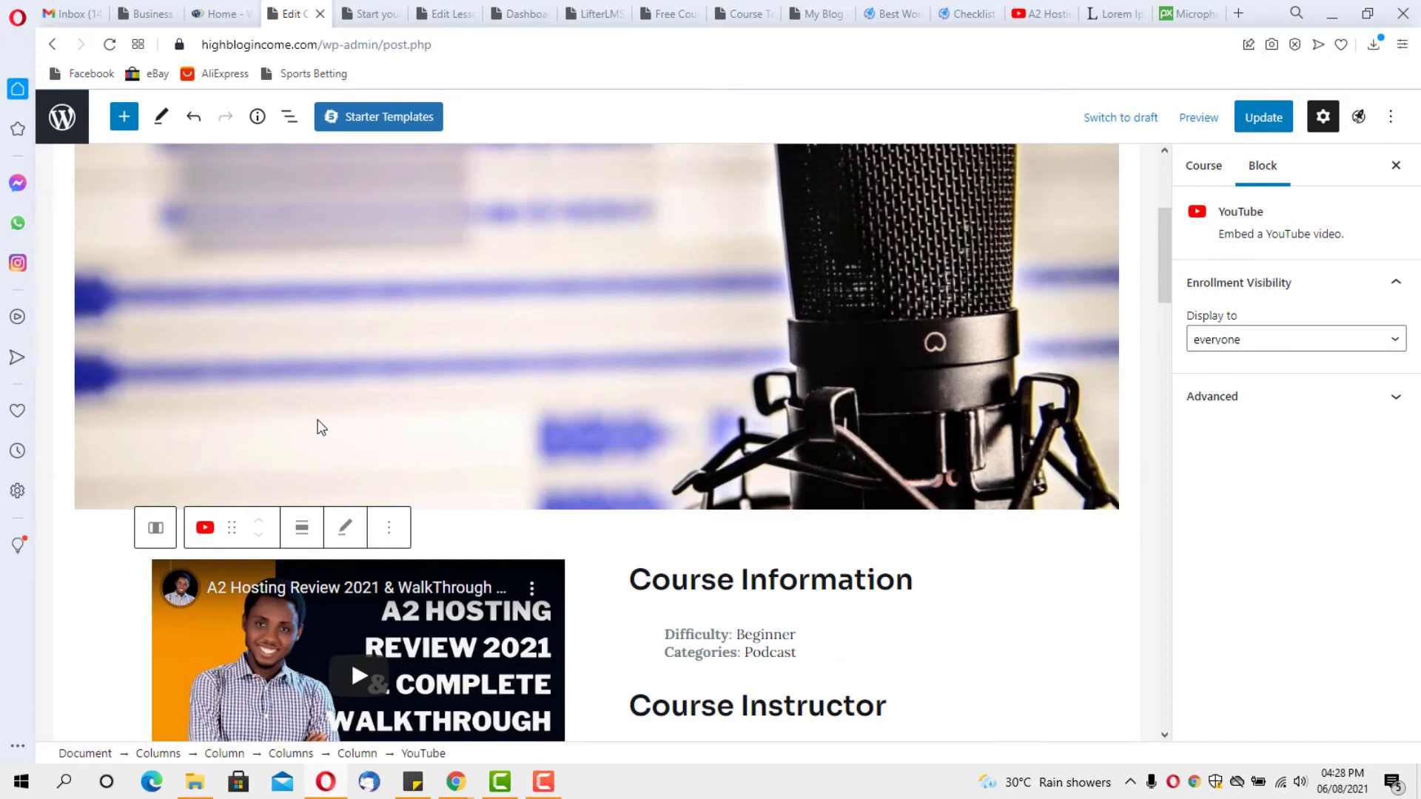
{"action": "scroll", "coordinate": [319, 427], "scroll_direction": "down", "scroll_amount": 1}
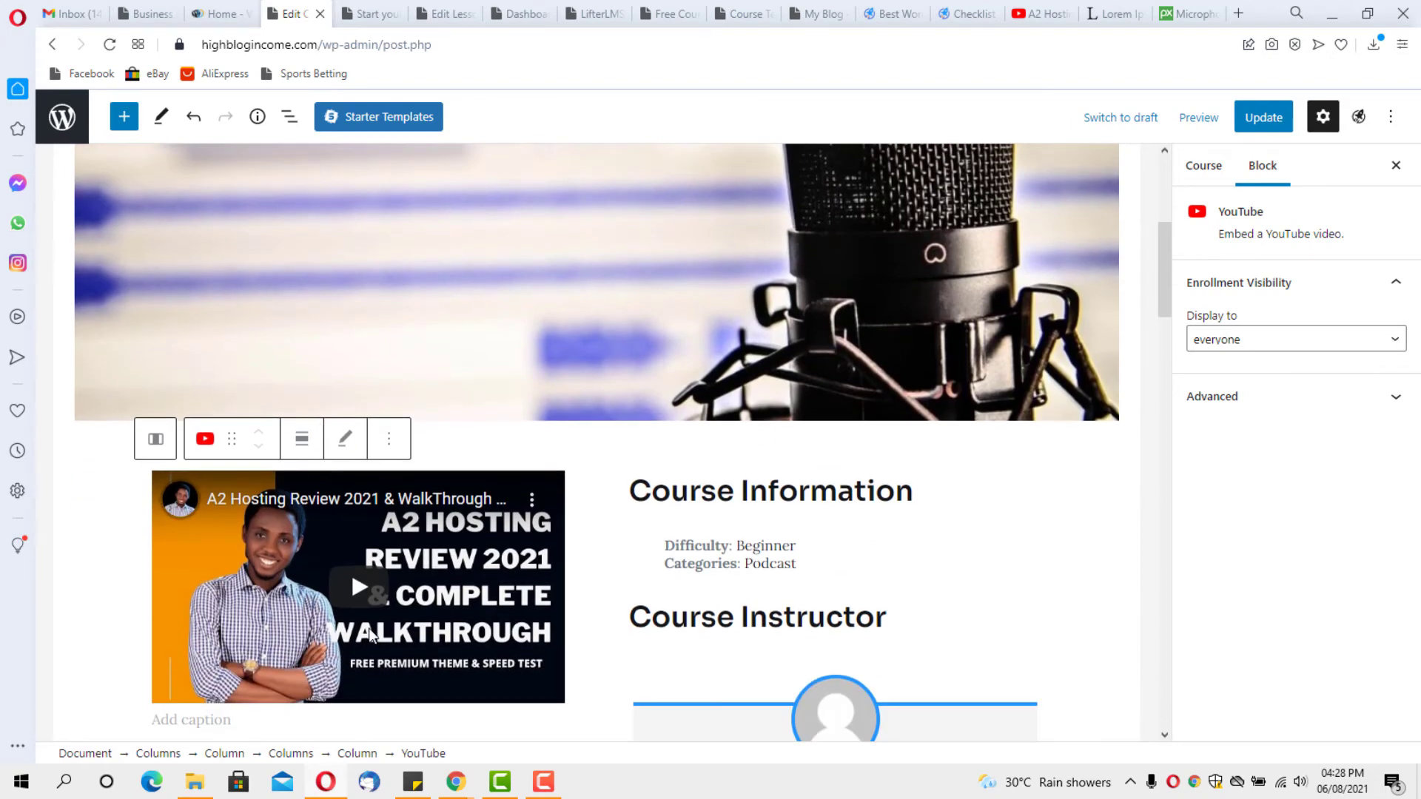
{"action": "left_click", "coordinate": [388, 438]}
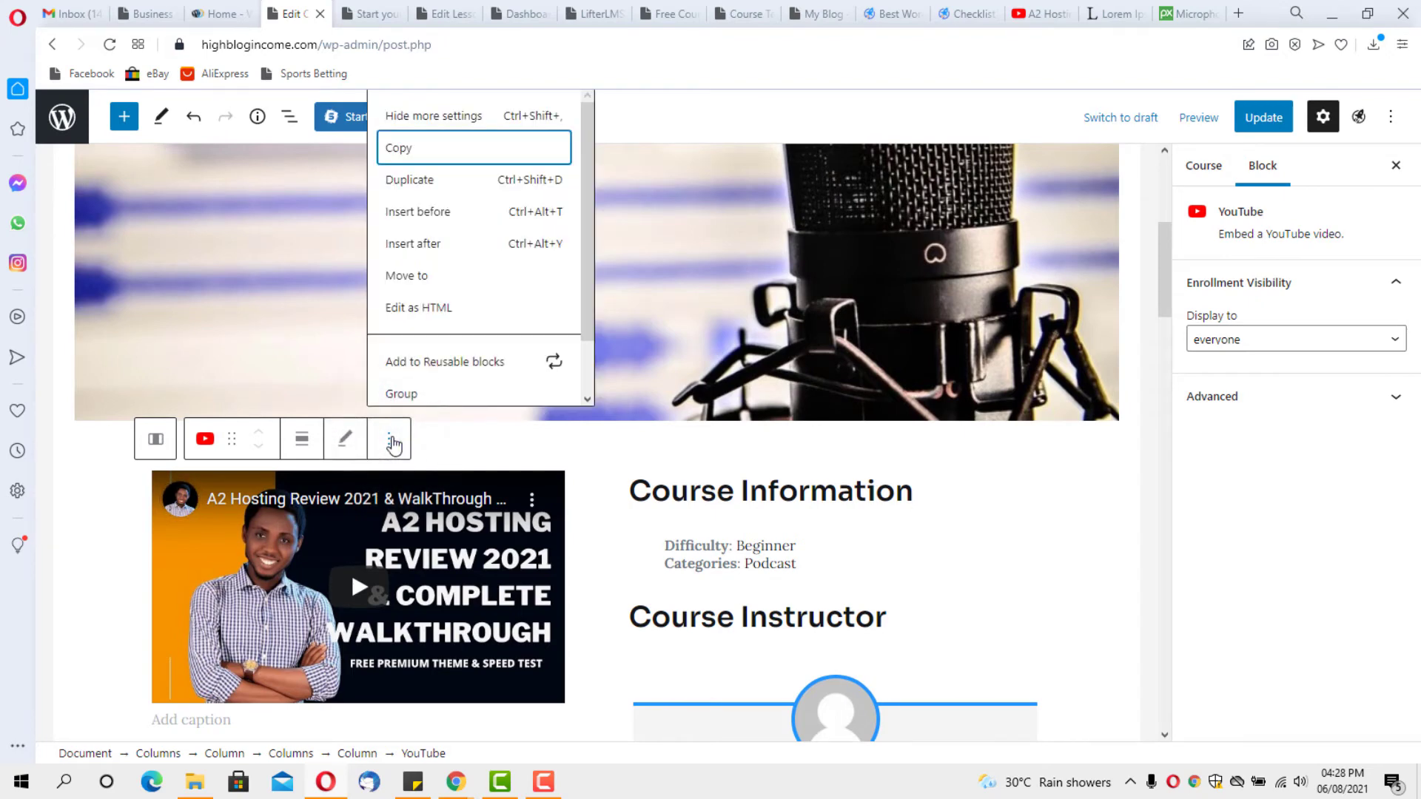
Insert an H3 heading 'My Podcast Walkthrough' above the embedded video
{"action": "left_click", "coordinate": [404, 215]}
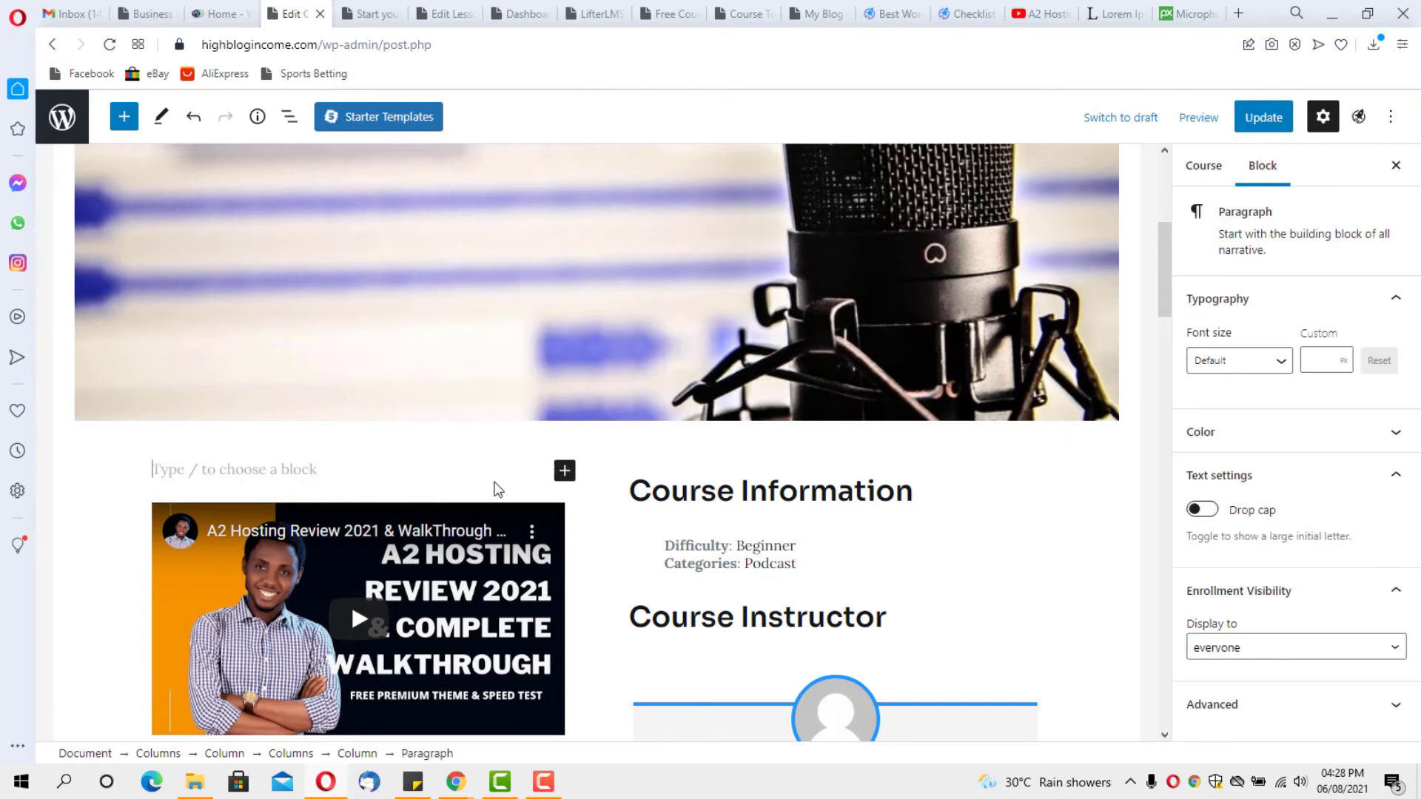
{"action": "left_click", "coordinate": [565, 472]}
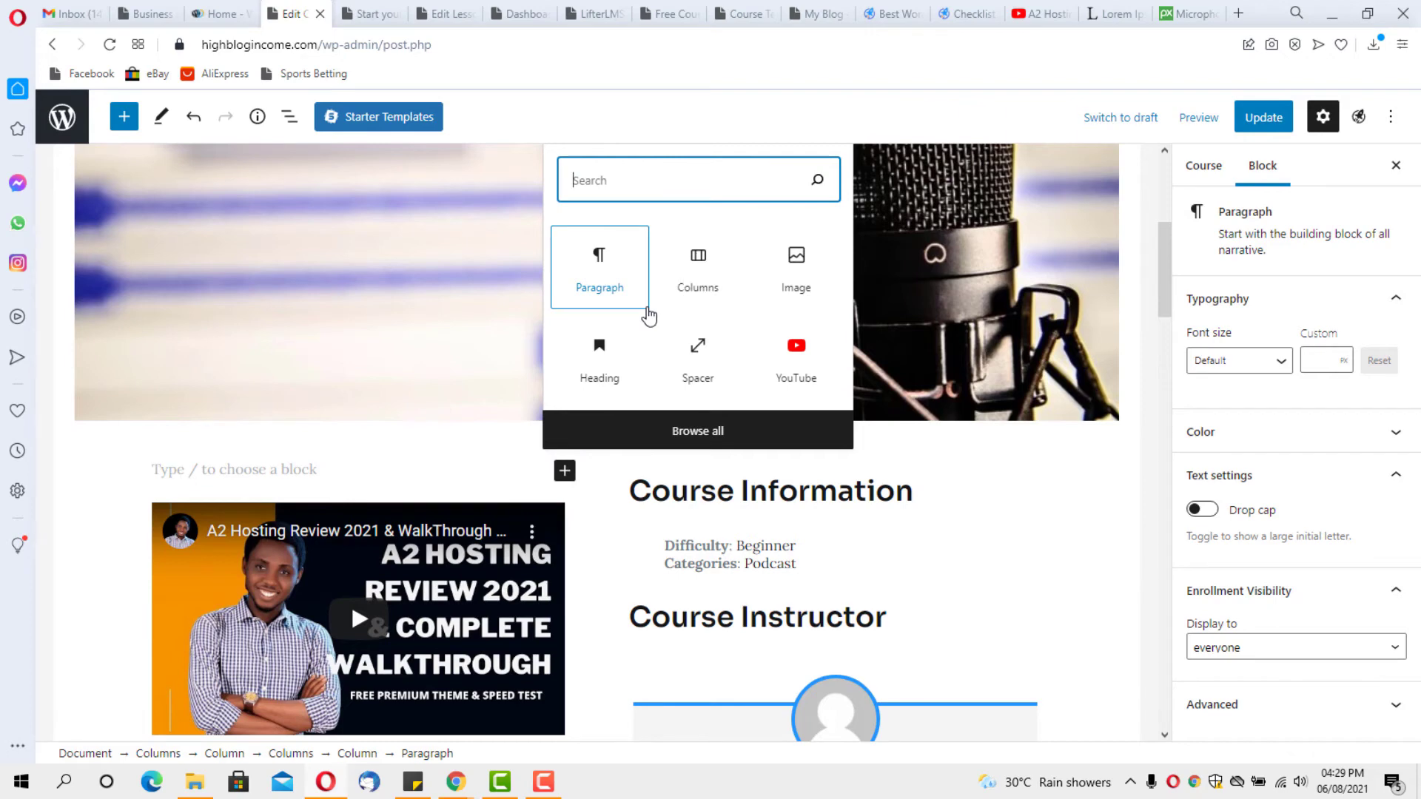
{"action": "left_click", "coordinate": [614, 375]}
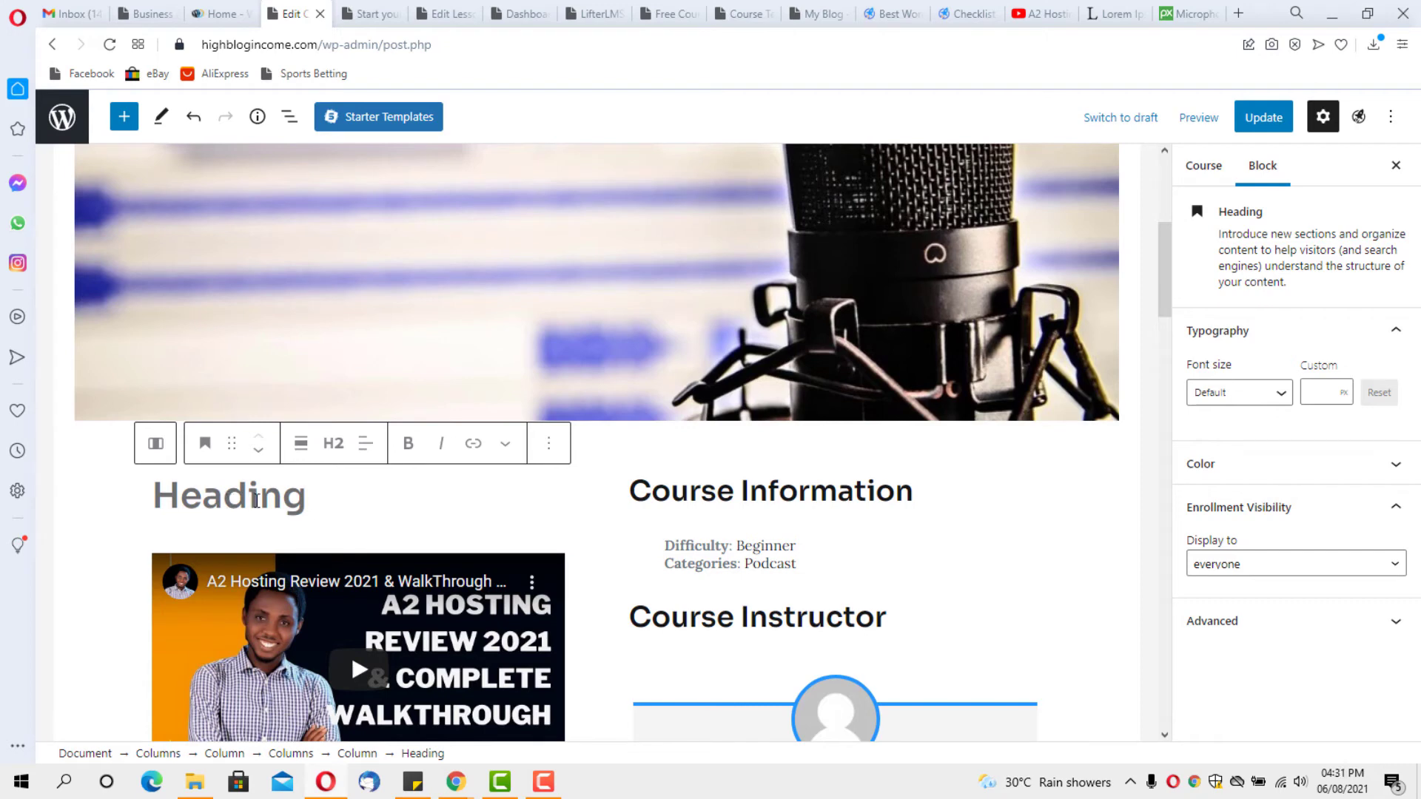
{"action": "type", "text": "My"}
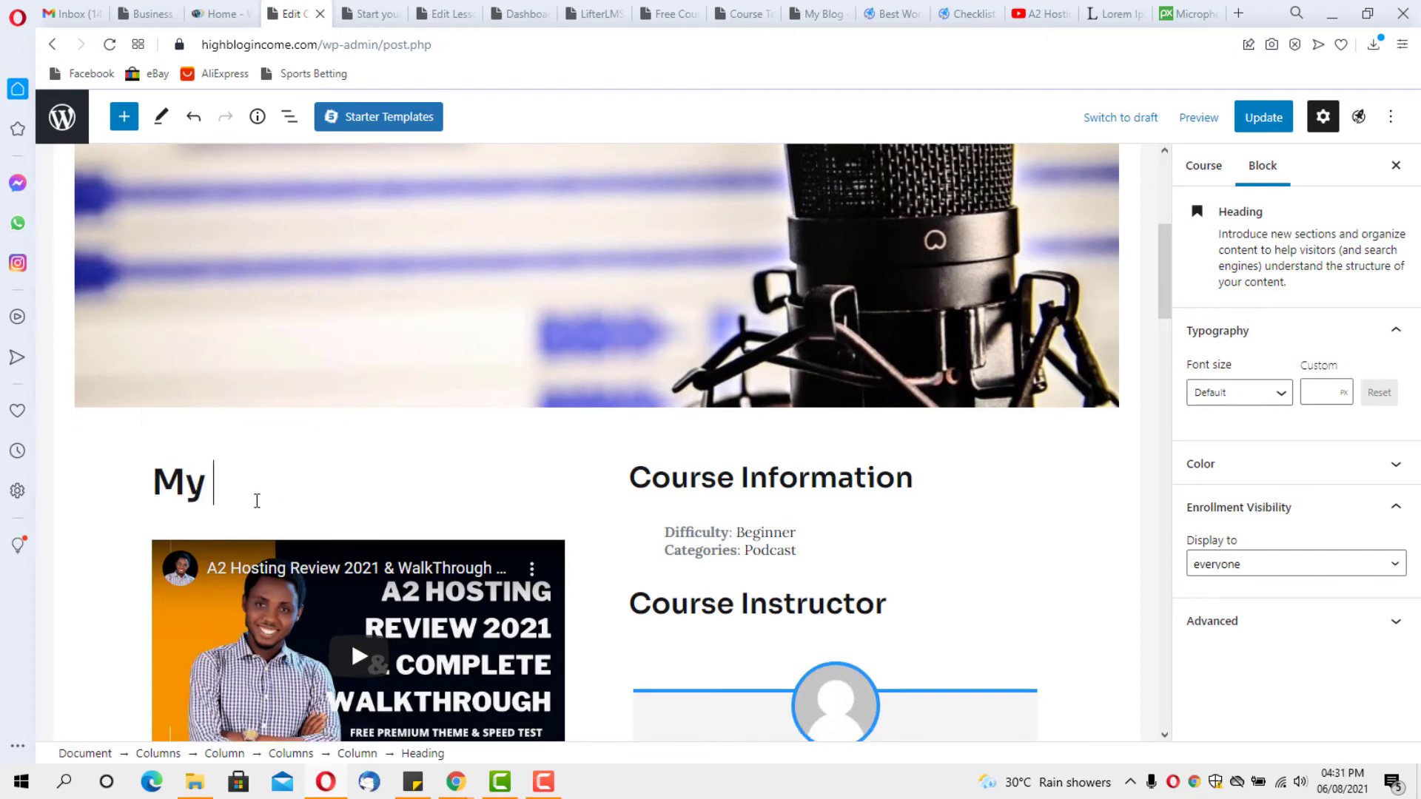
{"action": "type", "text": " Podcast"}
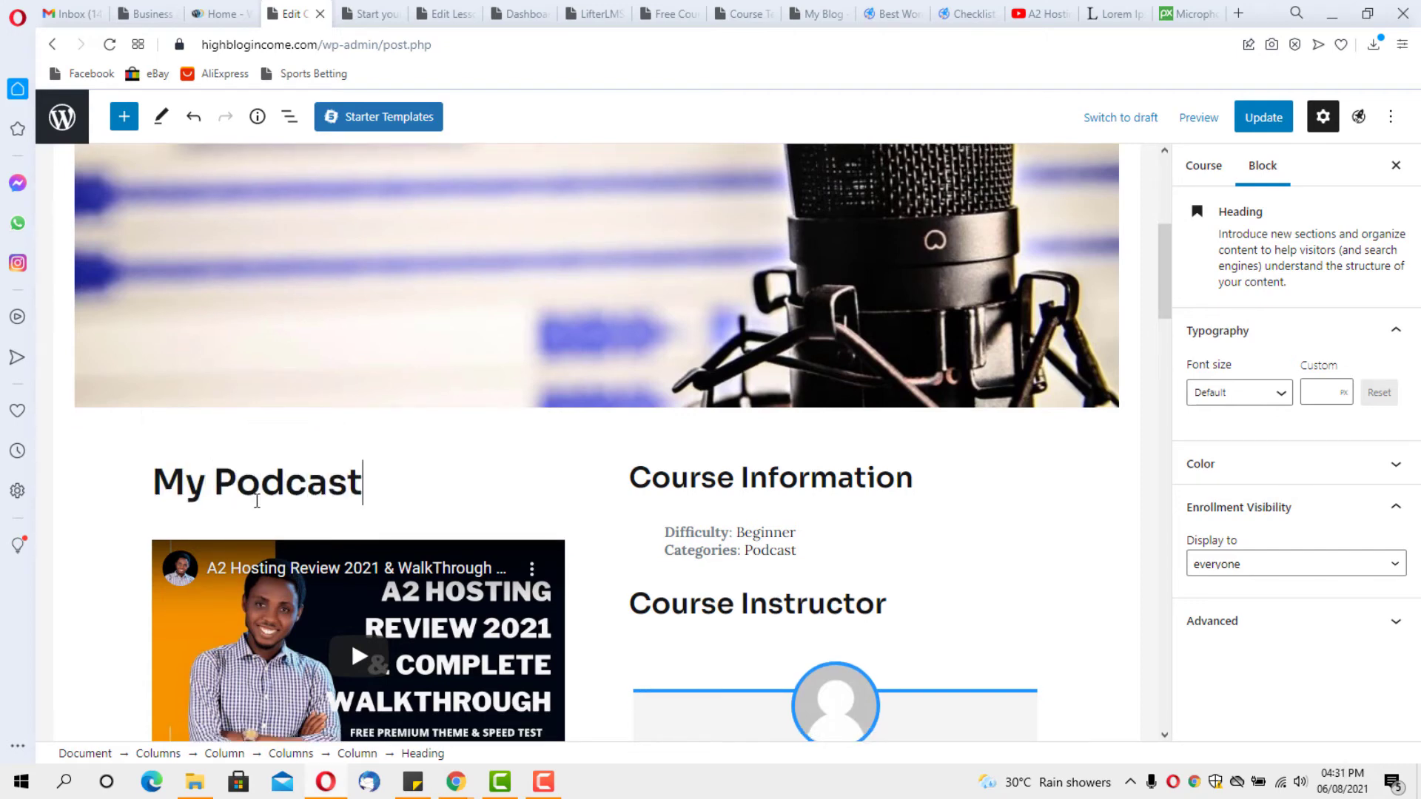
{"action": "type", "text": " Walk"}
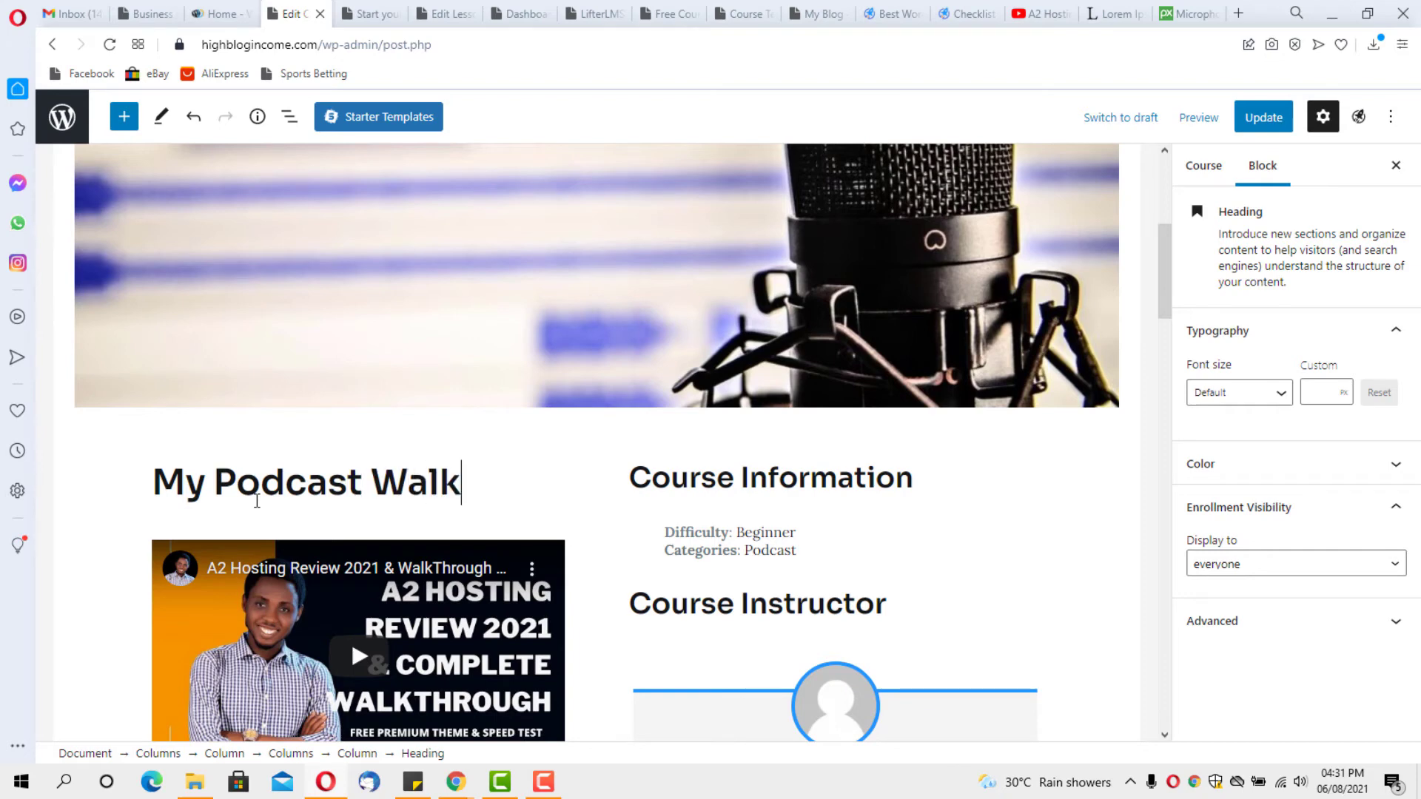
{"action": "type", "text": "through"}
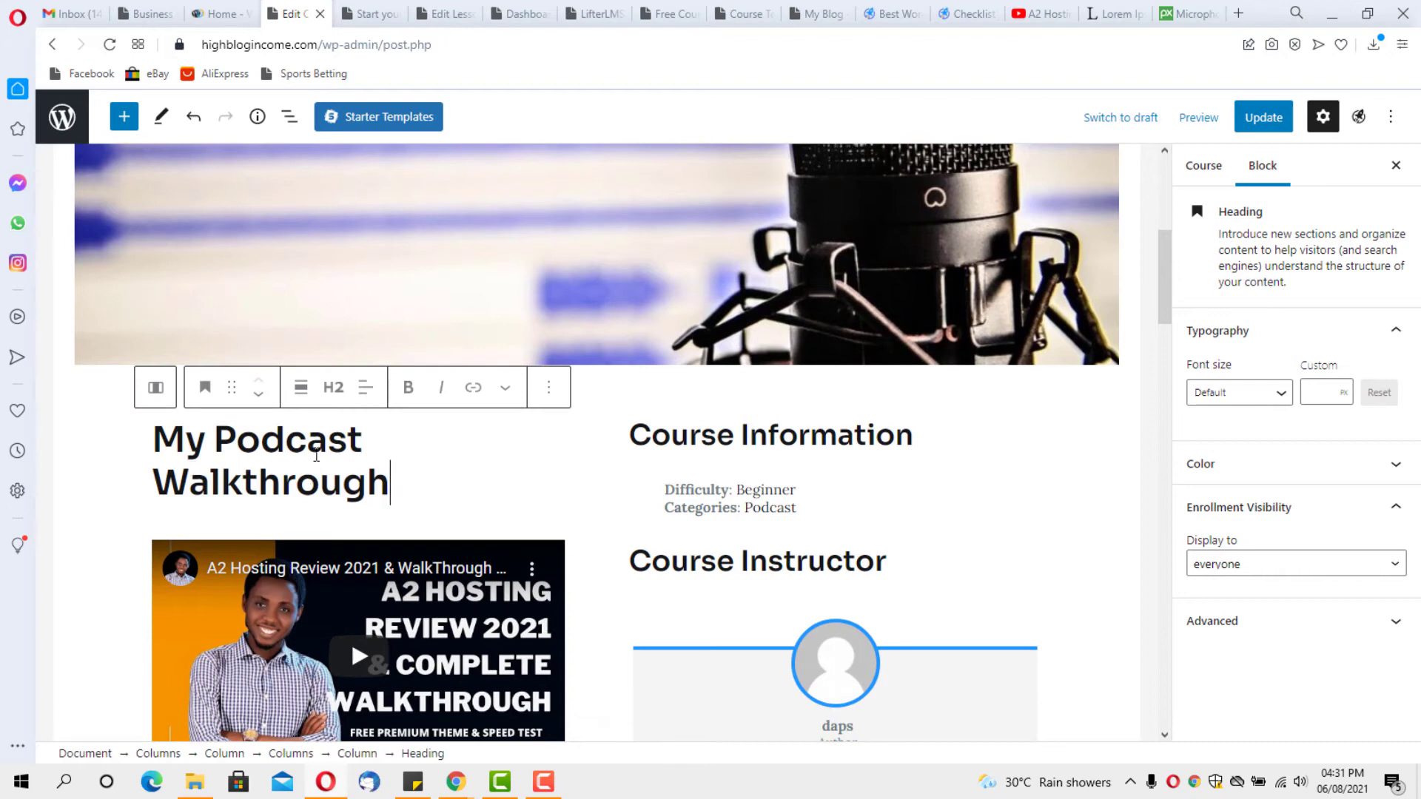
{"action": "left_click", "coordinate": [333, 387]}
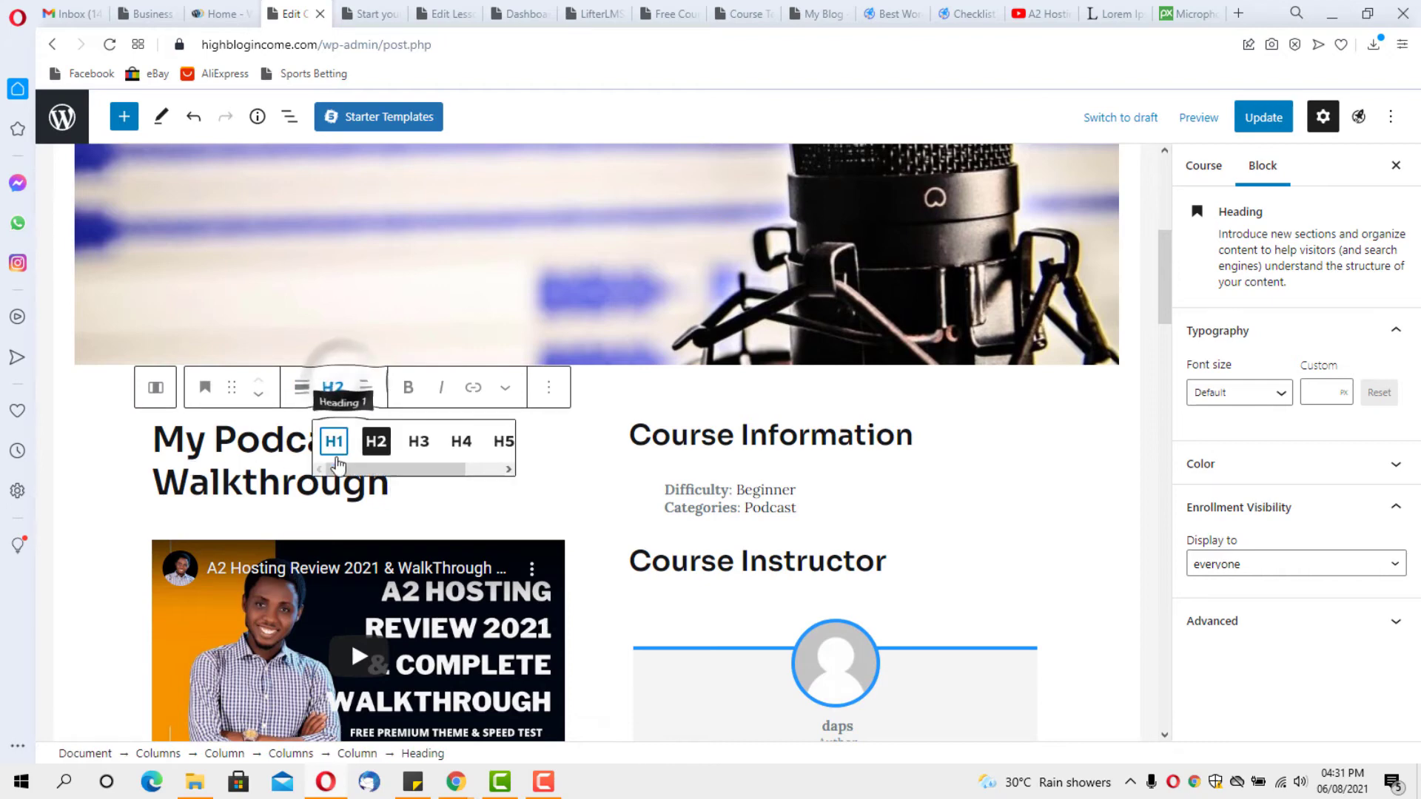
{"action": "left_click", "coordinate": [421, 456]}
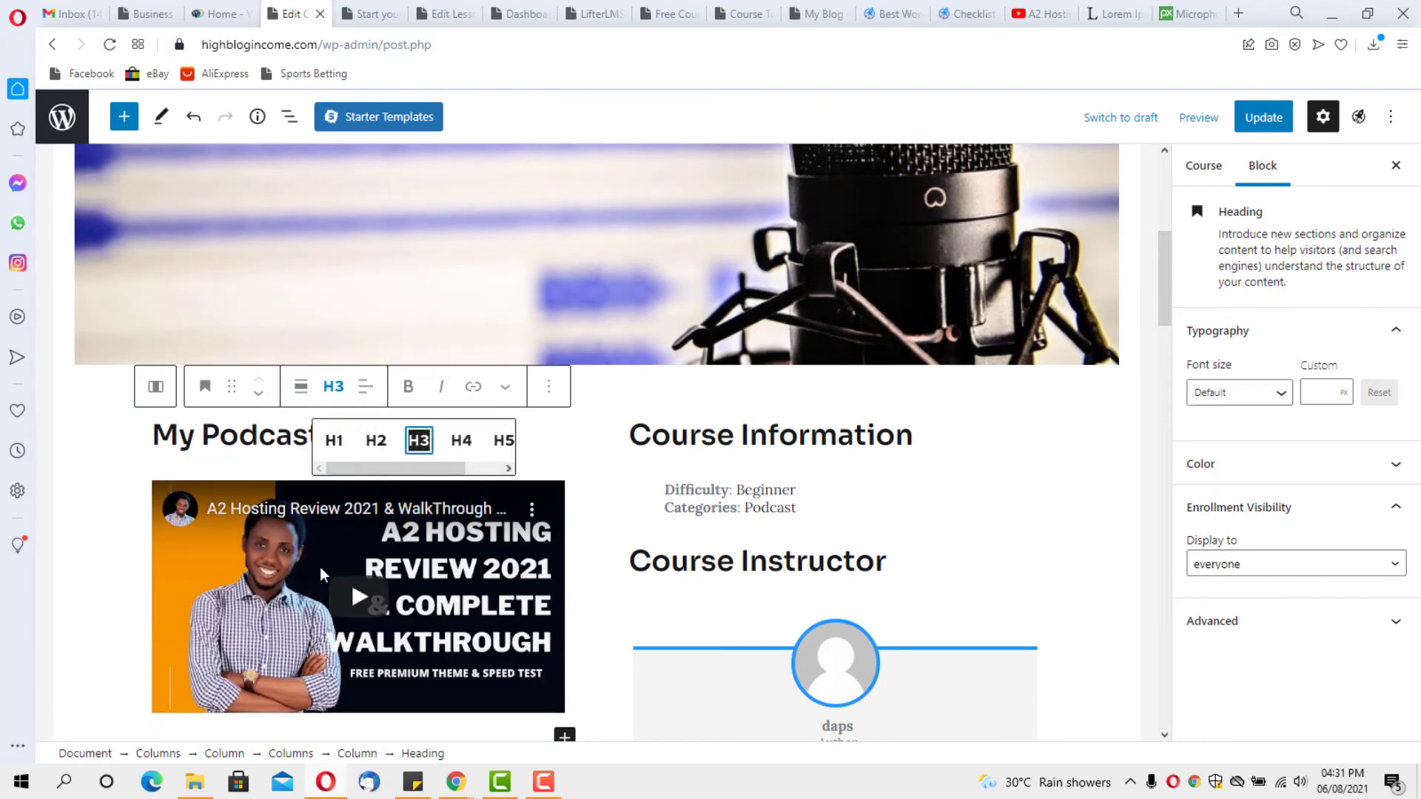
{"action": "left_click", "coordinate": [100, 592]}
{"action": "scroll", "coordinate": [129, 584], "scroll_direction": "down", "scroll_amount": 5}
{"action": "scroll", "coordinate": [131, 584], "scroll_direction": "up", "scroll_amount": 5}
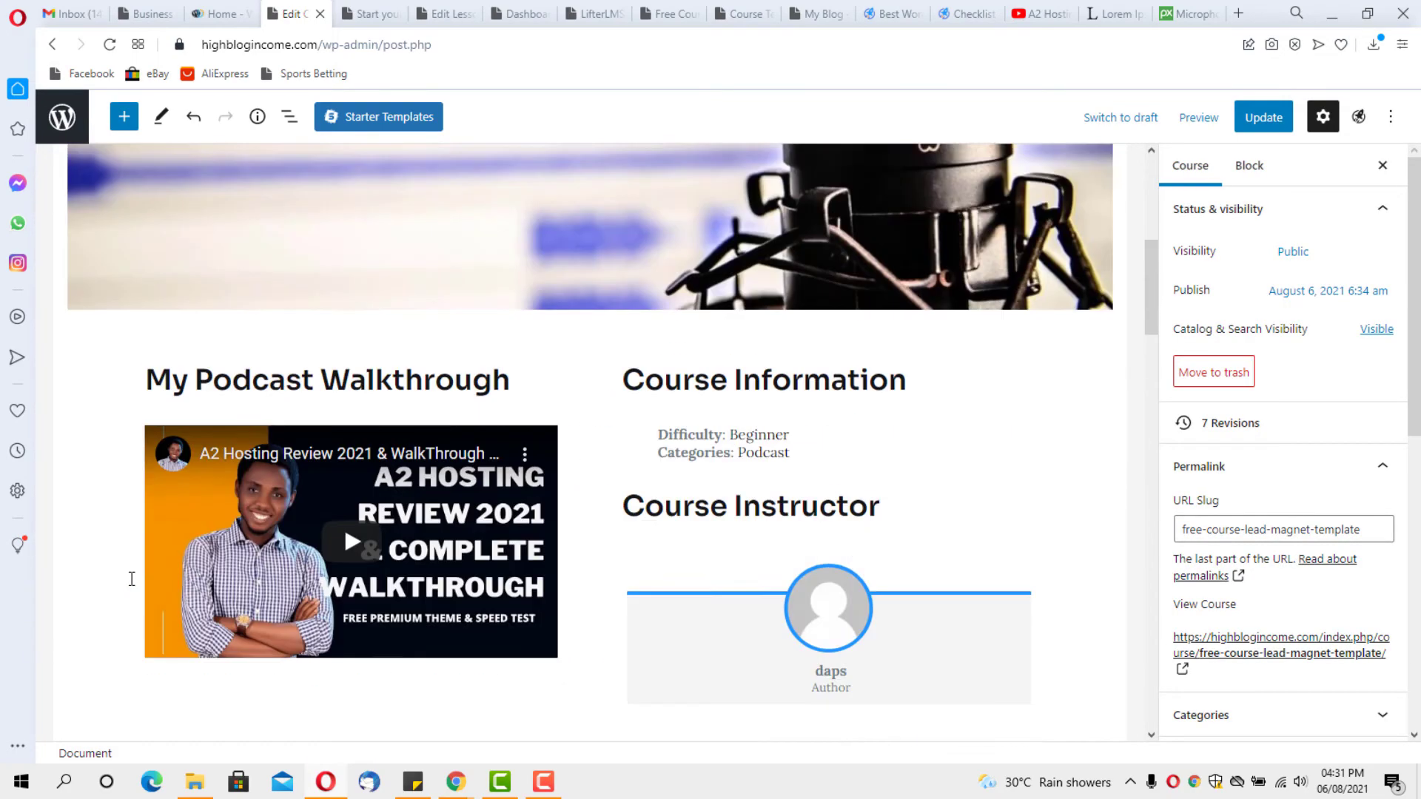
{"action": "left_click", "coordinate": [1261, 117]}
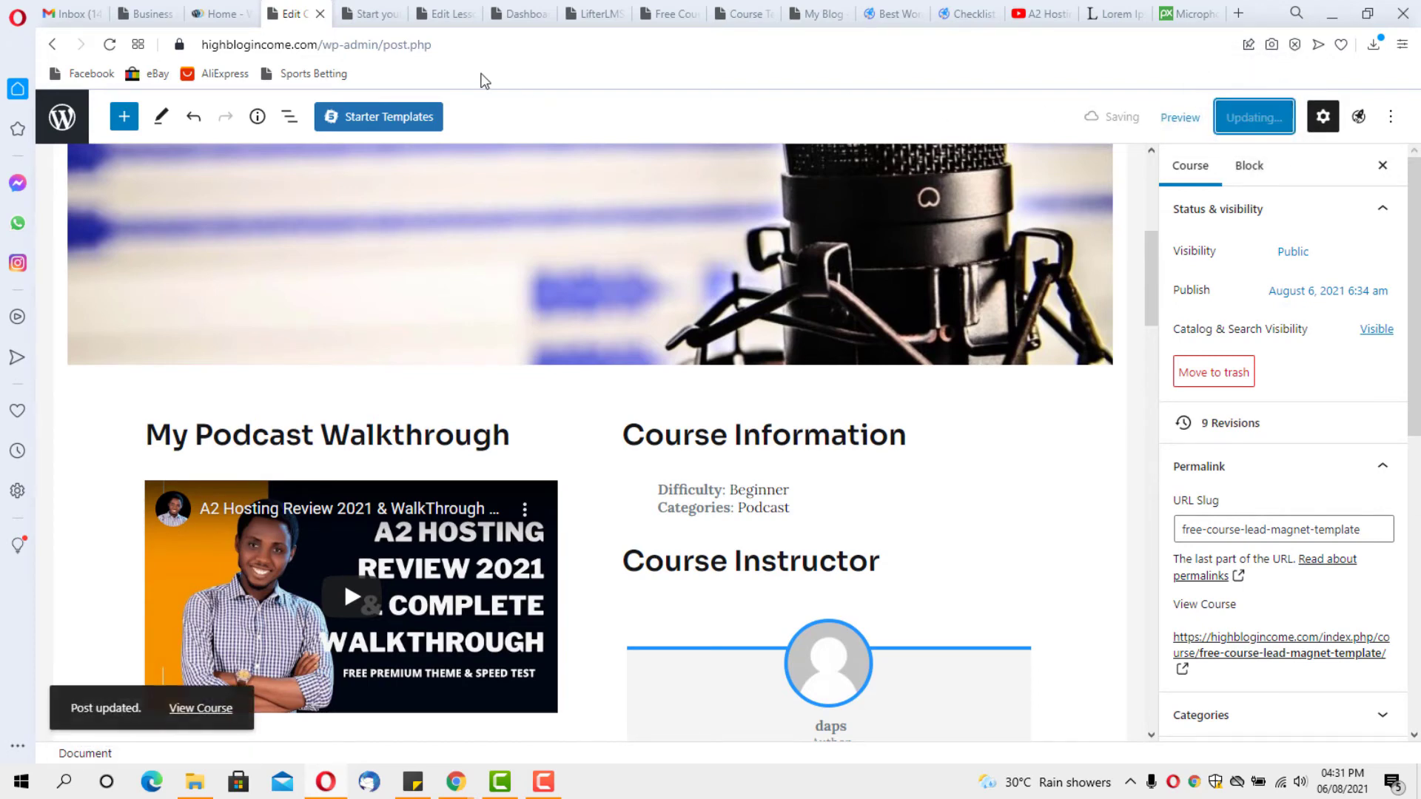
{"action": "left_click", "coordinate": [368, 10]}
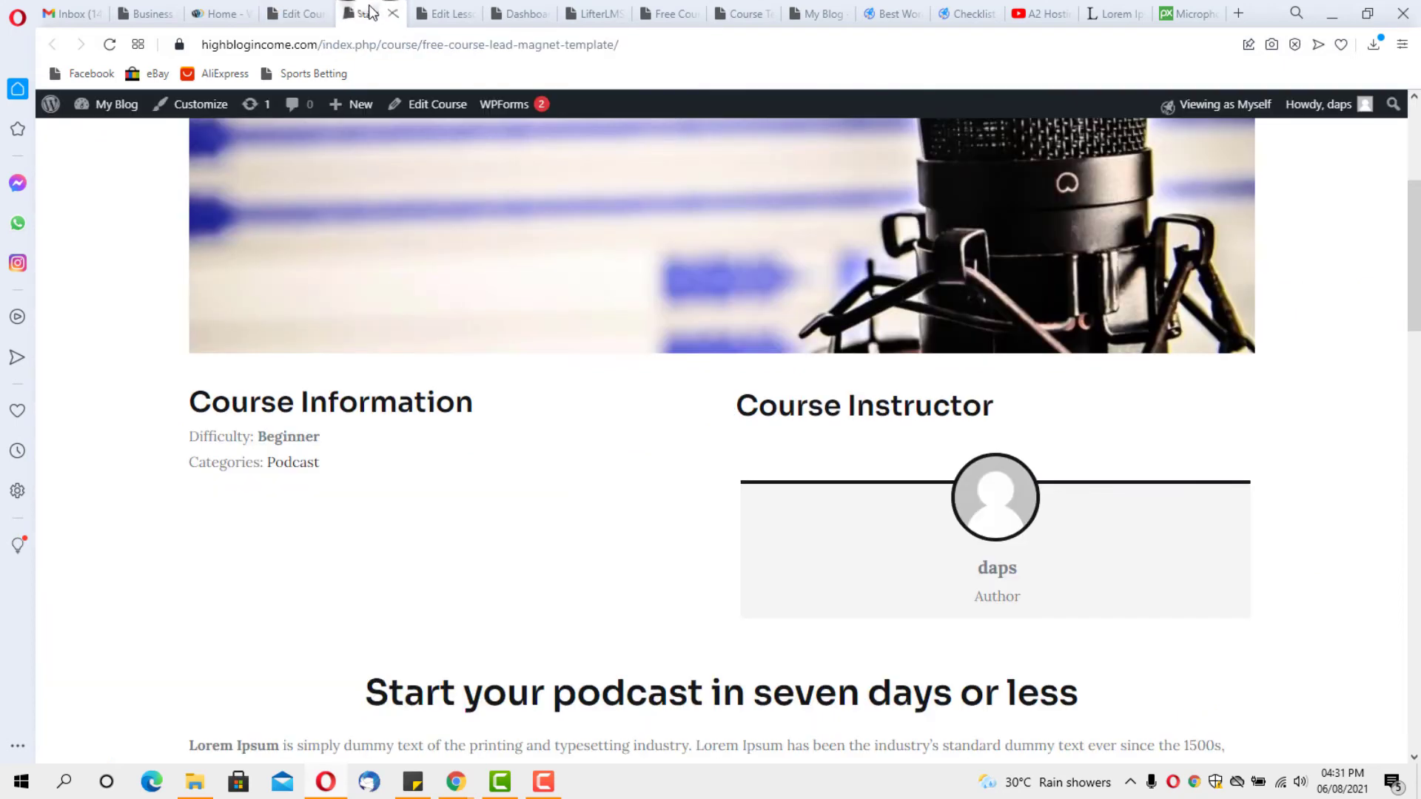
{"action": "left_click", "coordinate": [110, 44]}
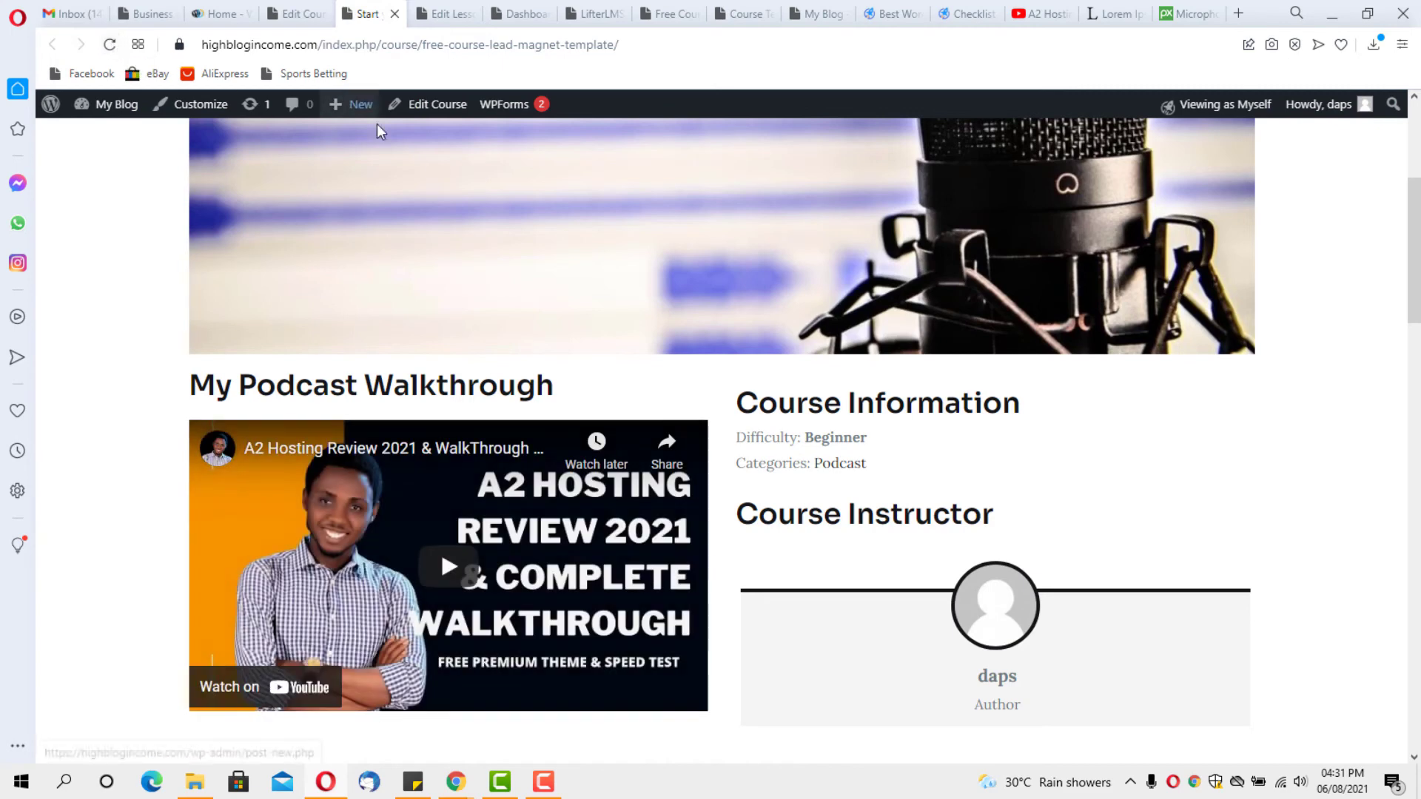
{"action": "scroll", "coordinate": [416, 167], "scroll_direction": "down", "scroll_amount": 3}
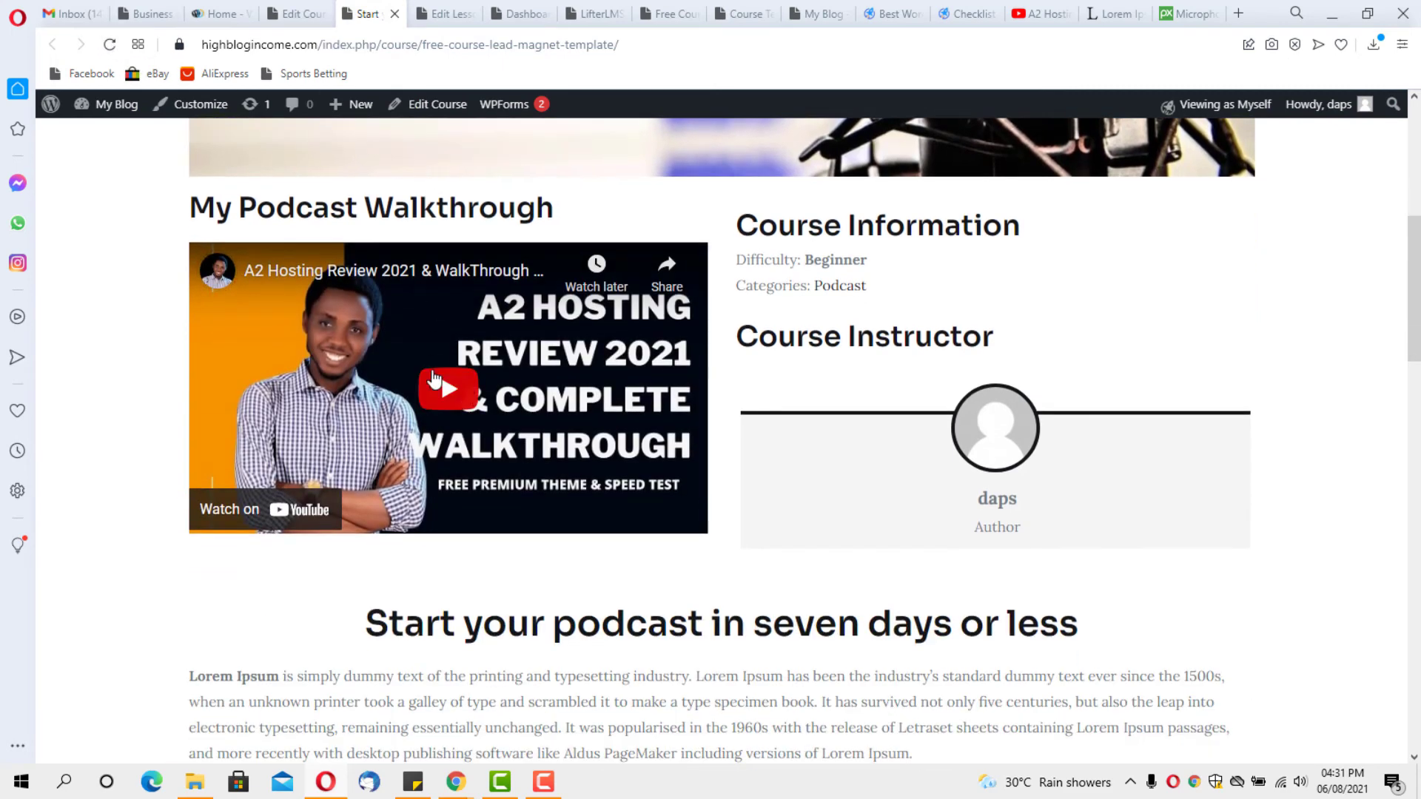
{"action": "scroll", "coordinate": [140, 494], "scroll_direction": "up", "scroll_amount": 1}
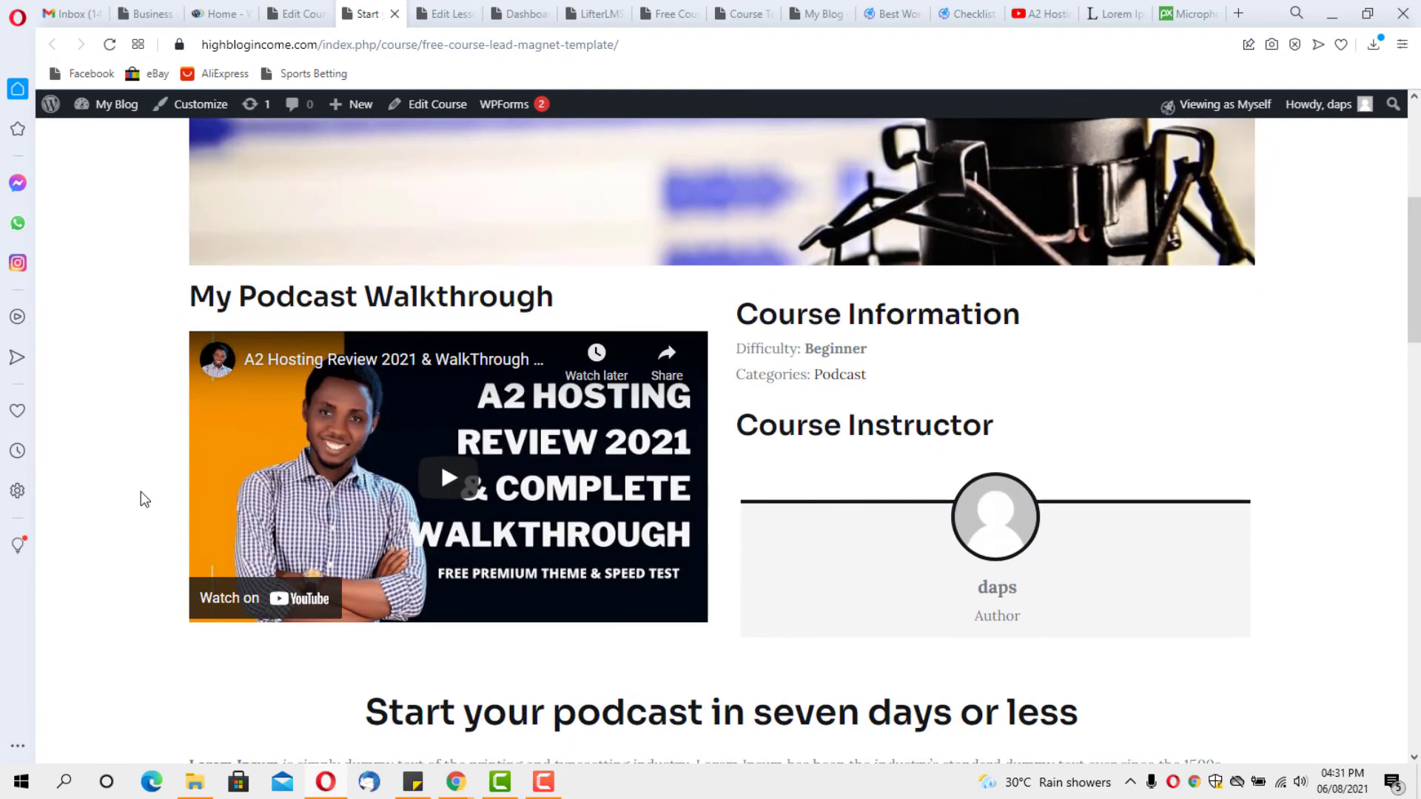
{"action": "scroll", "coordinate": [141, 492], "scroll_direction": "up", "scroll_amount": 1}
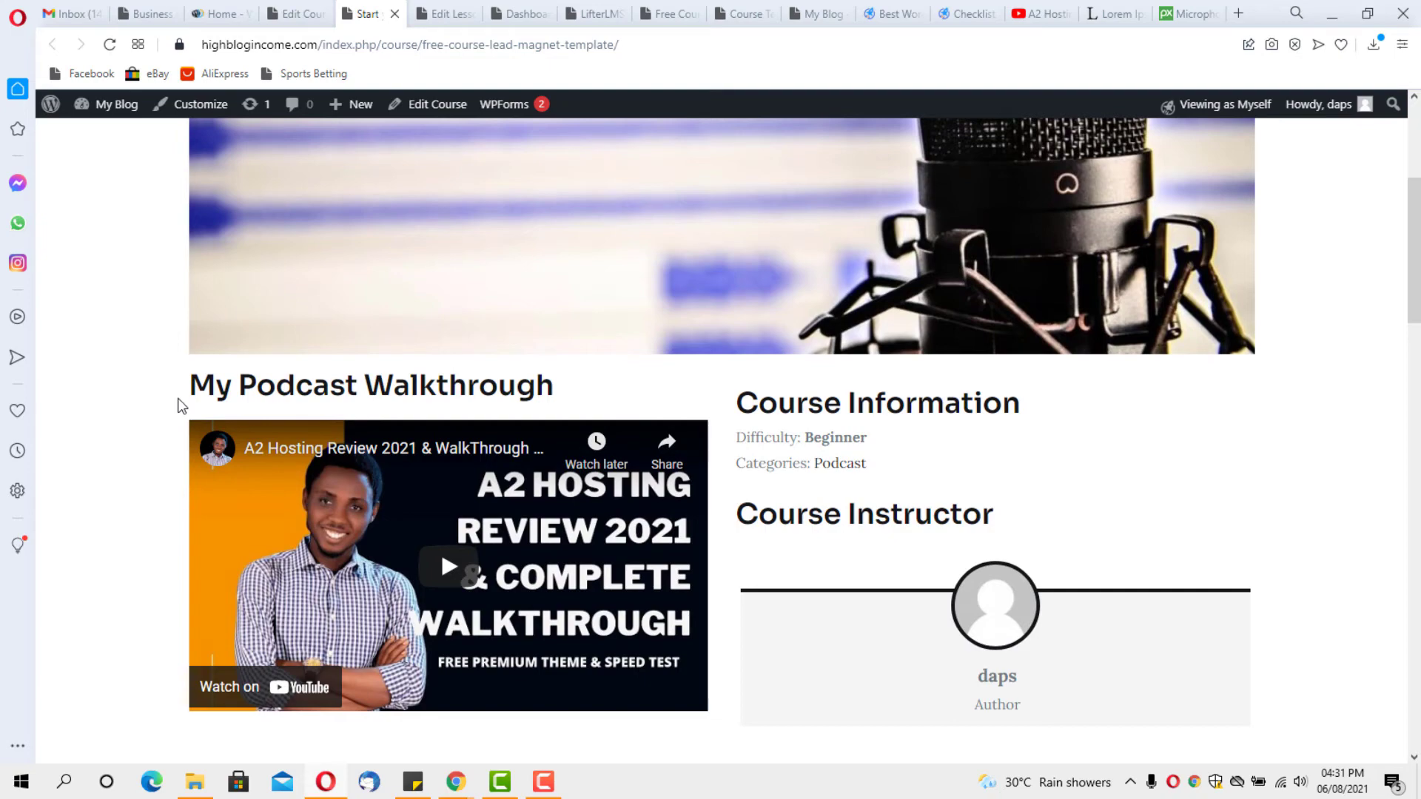
{"action": "scroll", "coordinate": [447, 444], "scroll_direction": "up", "scroll_amount": 4}
{"action": "scroll", "coordinate": [447, 444], "scroll_direction": "down", "scroll_amount": 4}
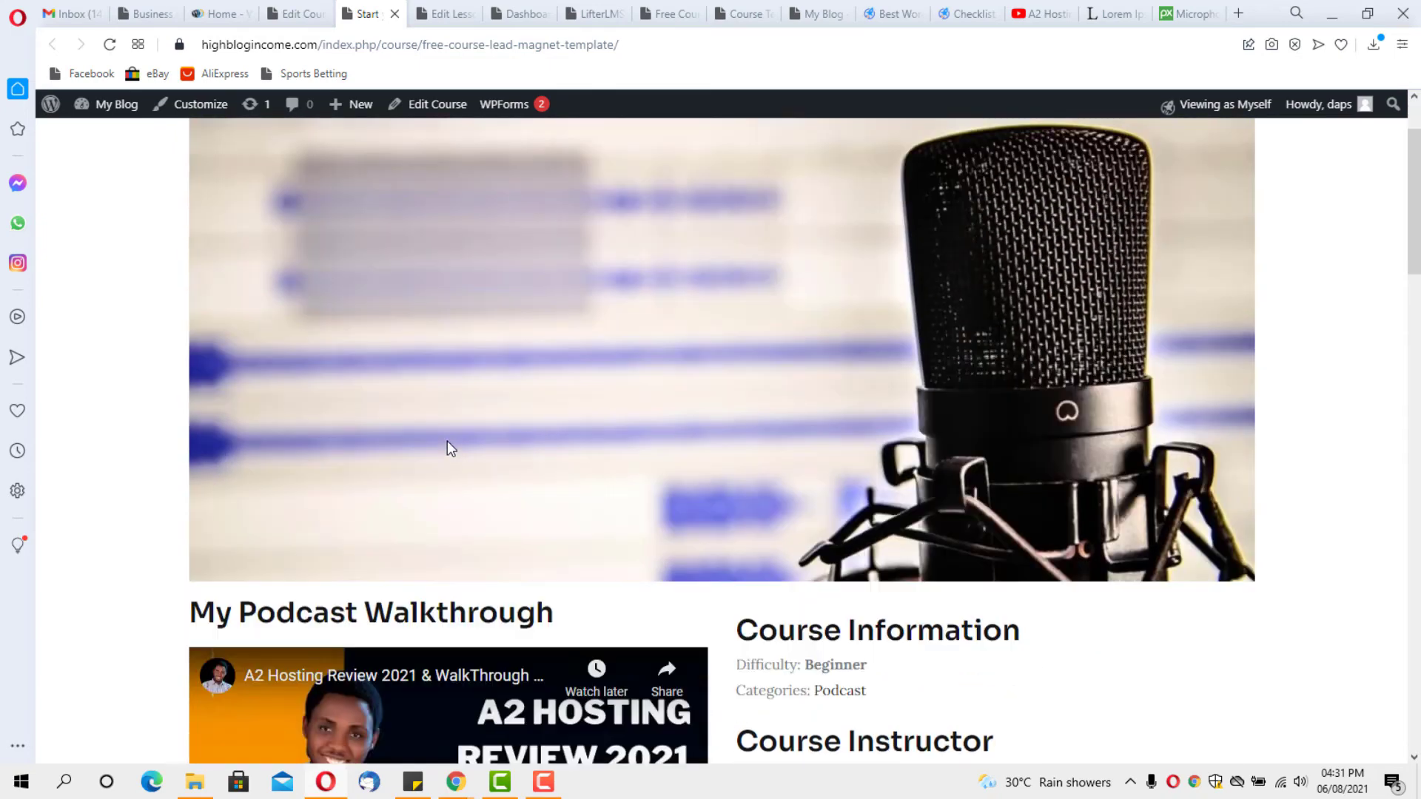
{"action": "scroll", "coordinate": [398, 303], "scroll_direction": "down", "scroll_amount": 5}
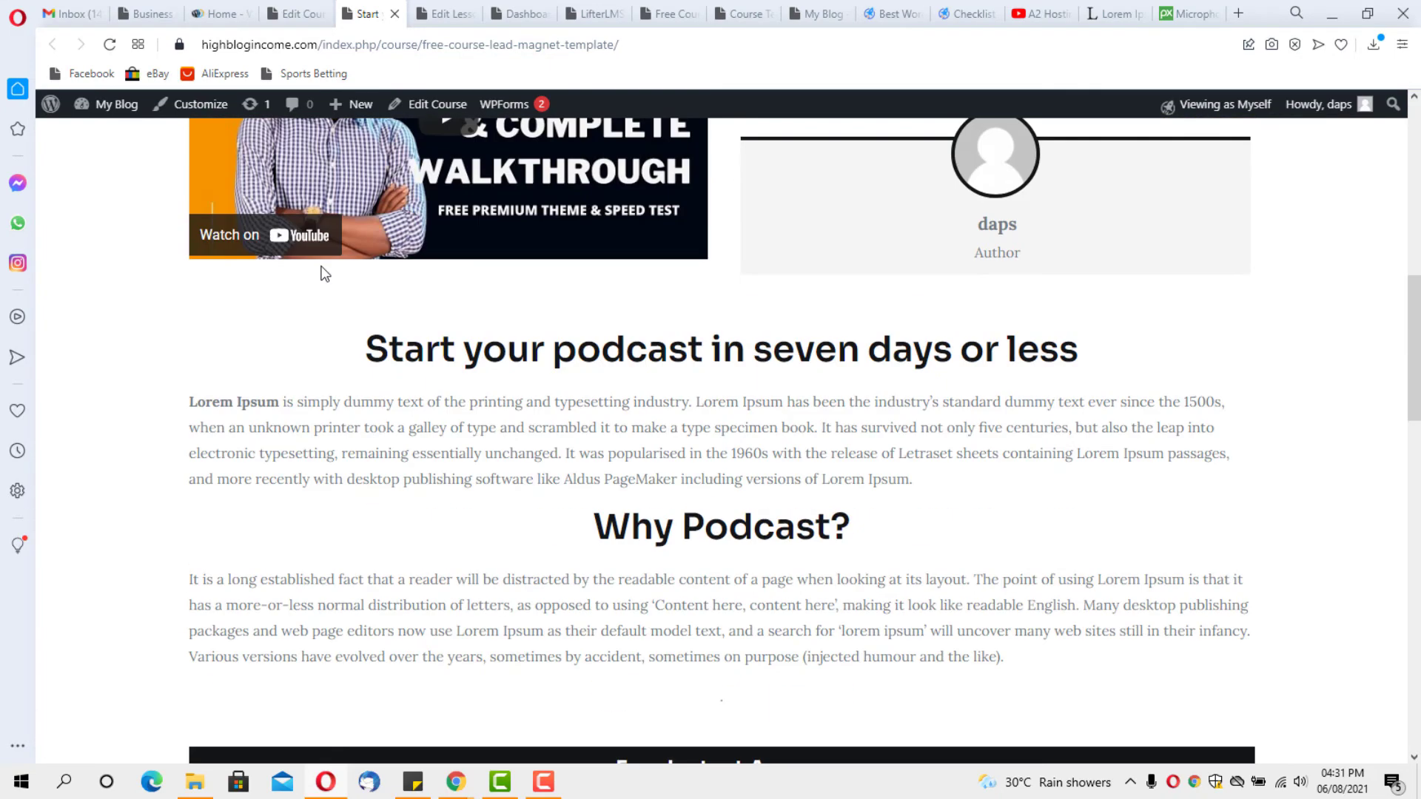
{"action": "scroll", "coordinate": [321, 274], "scroll_direction": "down", "scroll_amount": 2}
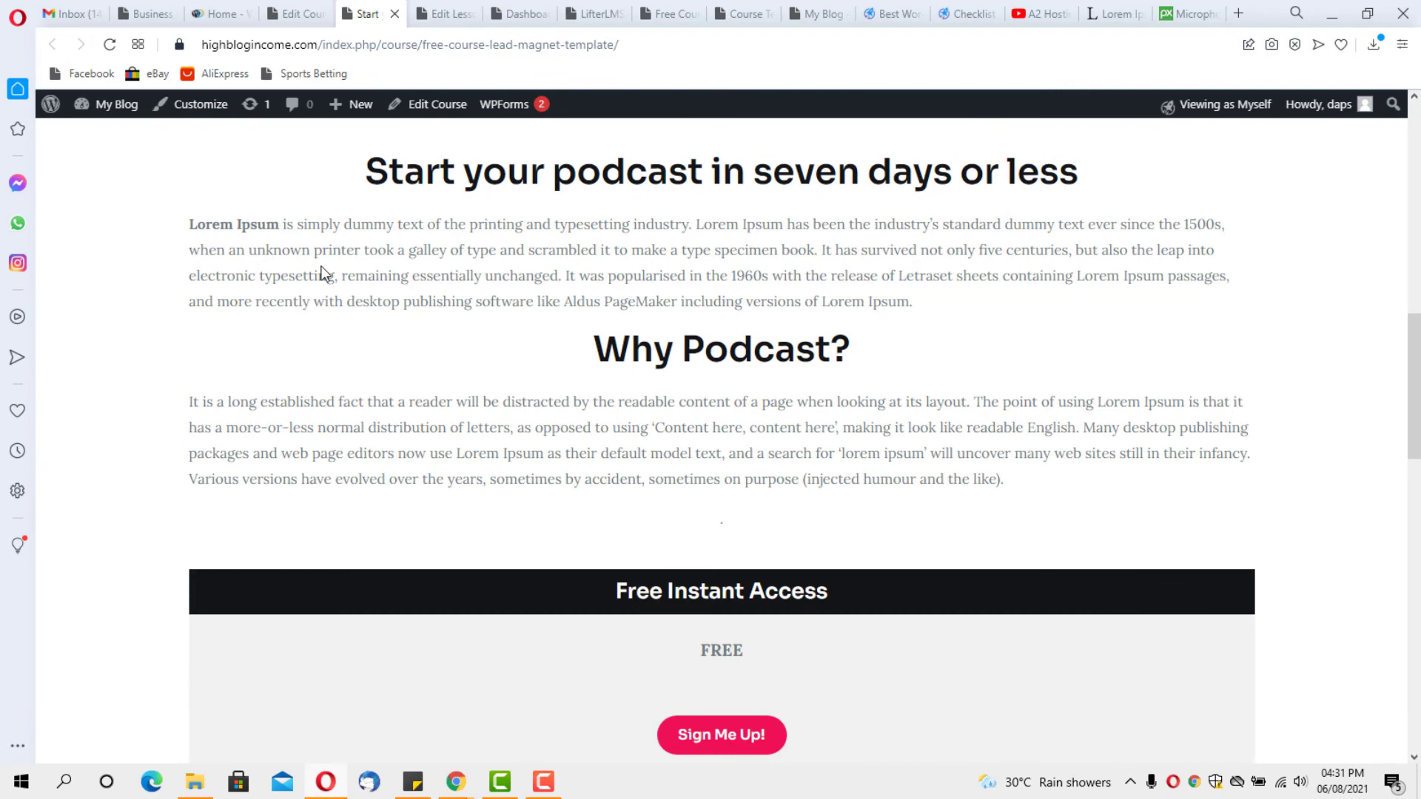
{"action": "scroll", "coordinate": [323, 273], "scroll_direction": "down", "scroll_amount": 8}
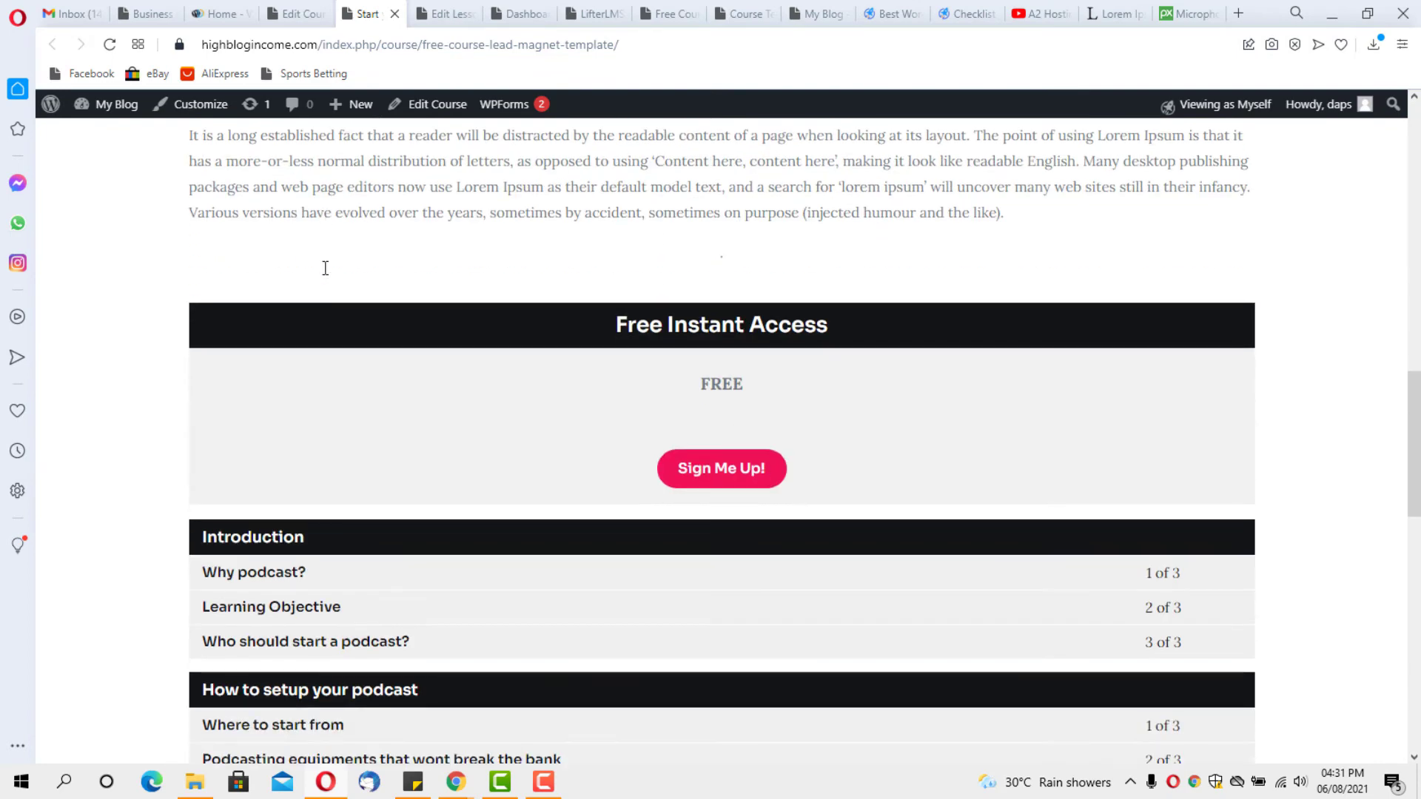
{"action": "scroll", "coordinate": [323, 268], "scroll_direction": "down", "scroll_amount": 3}
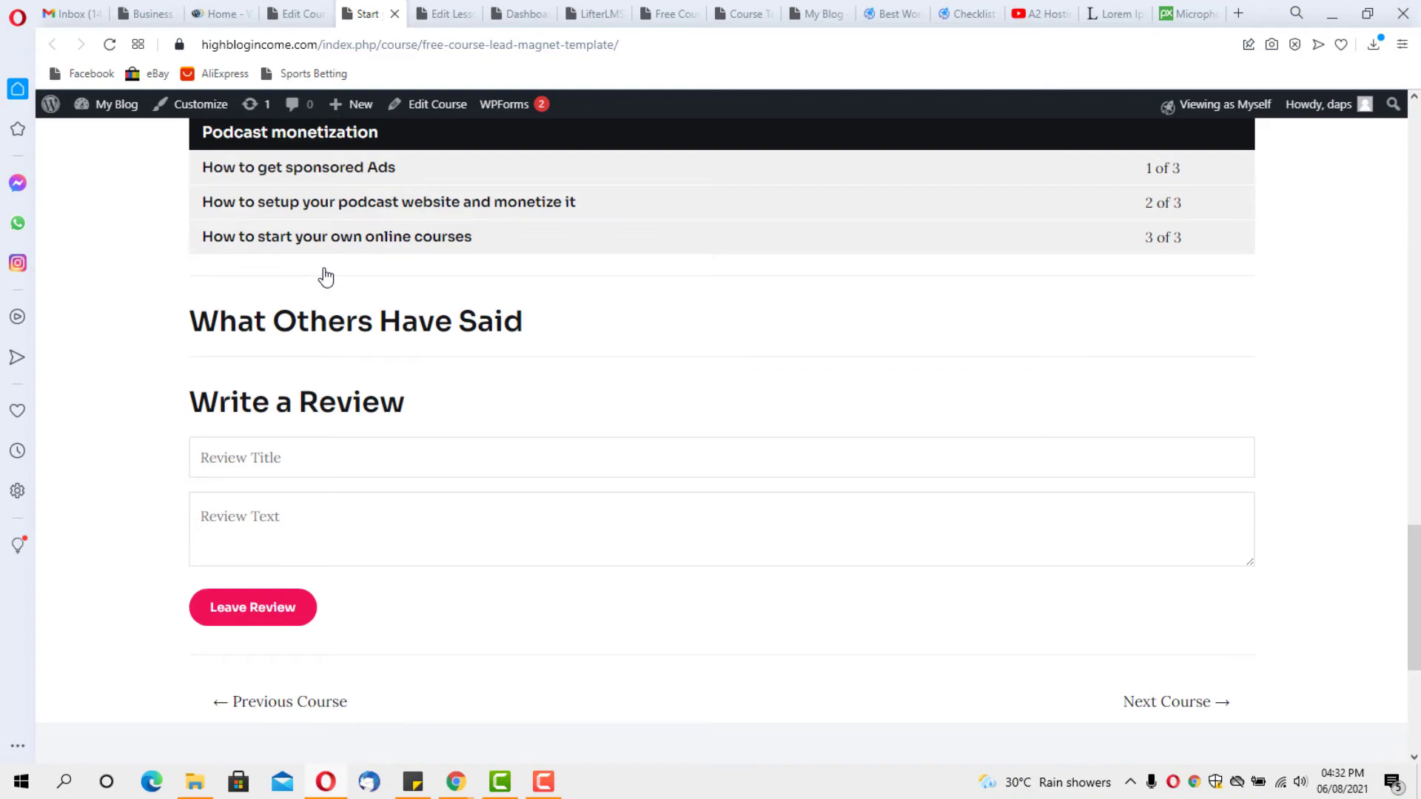
{"action": "scroll", "coordinate": [325, 277], "scroll_direction": "up", "scroll_amount": 5}
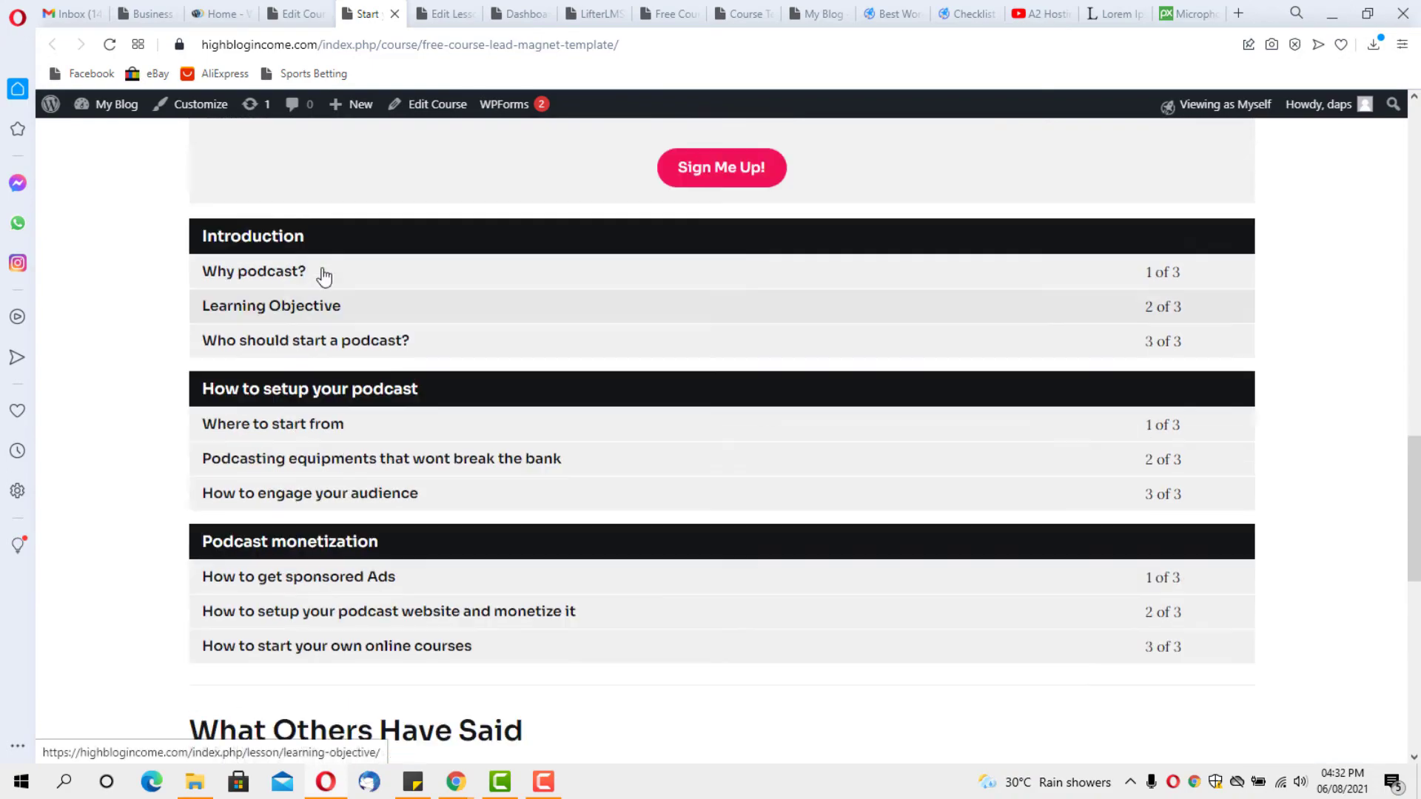
{"action": "scroll", "coordinate": [324, 275], "scroll_direction": "up", "scroll_amount": 8}
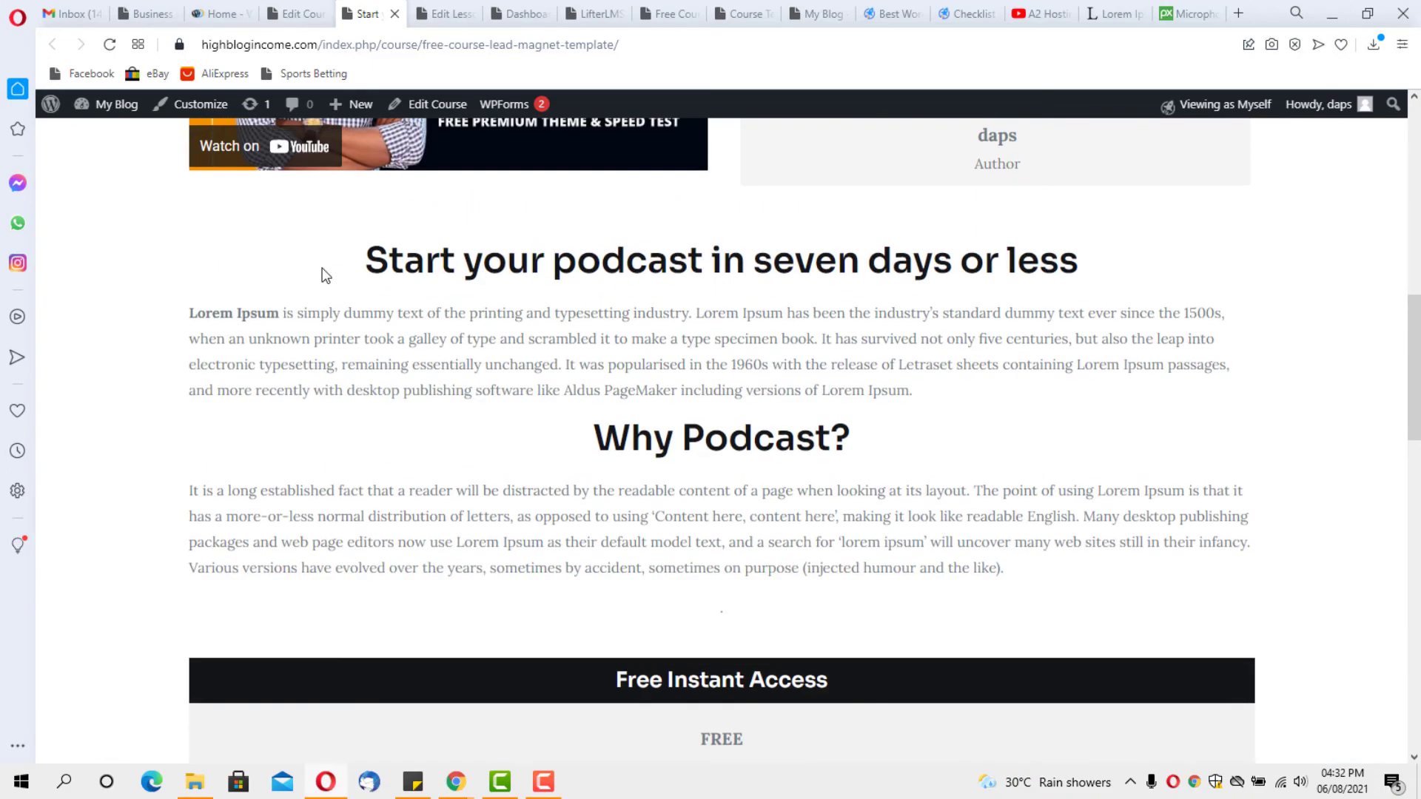
{"action": "scroll", "coordinate": [325, 276], "scroll_direction": "down", "scroll_amount": 3}
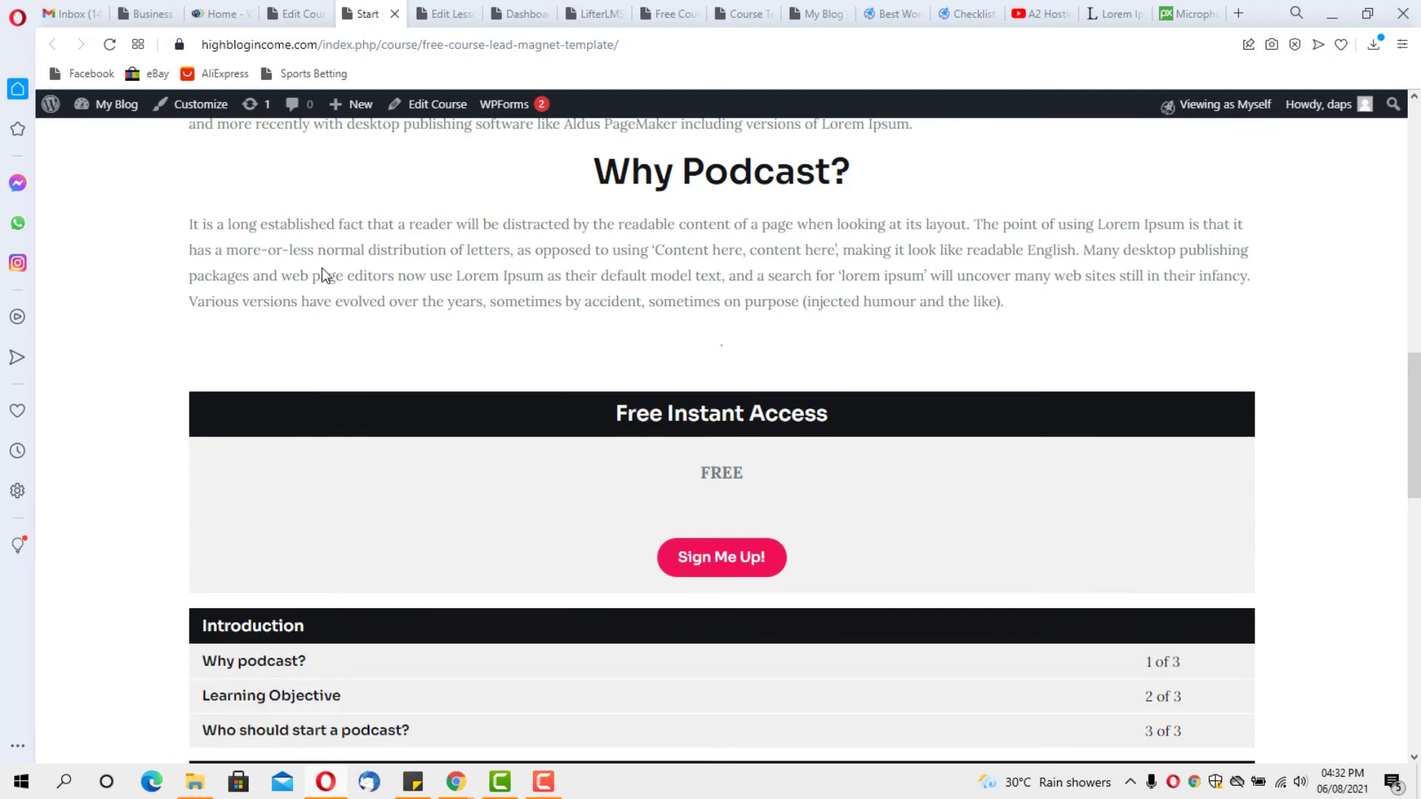
{"action": "scroll", "coordinate": [323, 275], "scroll_direction": "up", "scroll_amount": 12}
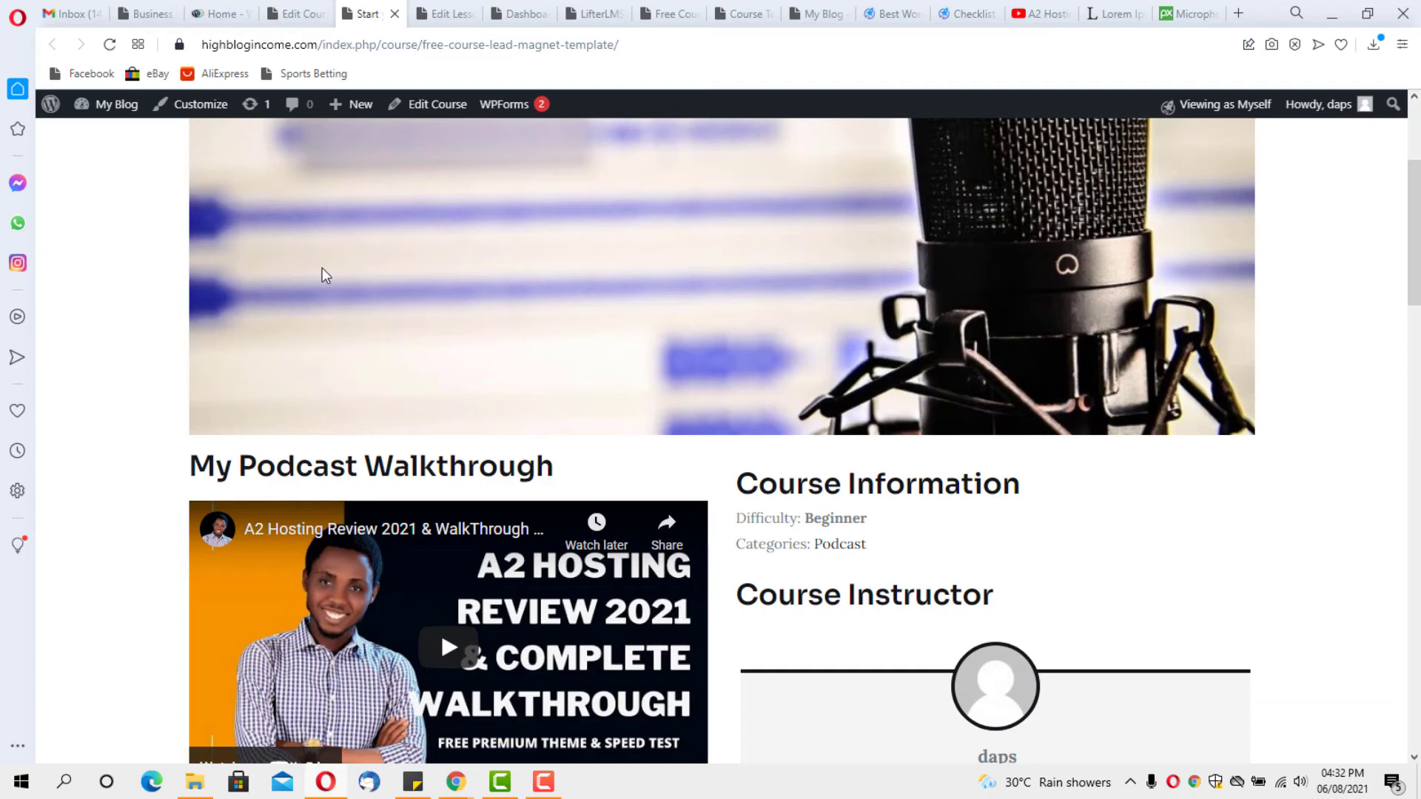
{"action": "scroll", "coordinate": [323, 274], "scroll_direction": "up", "scroll_amount": 4}
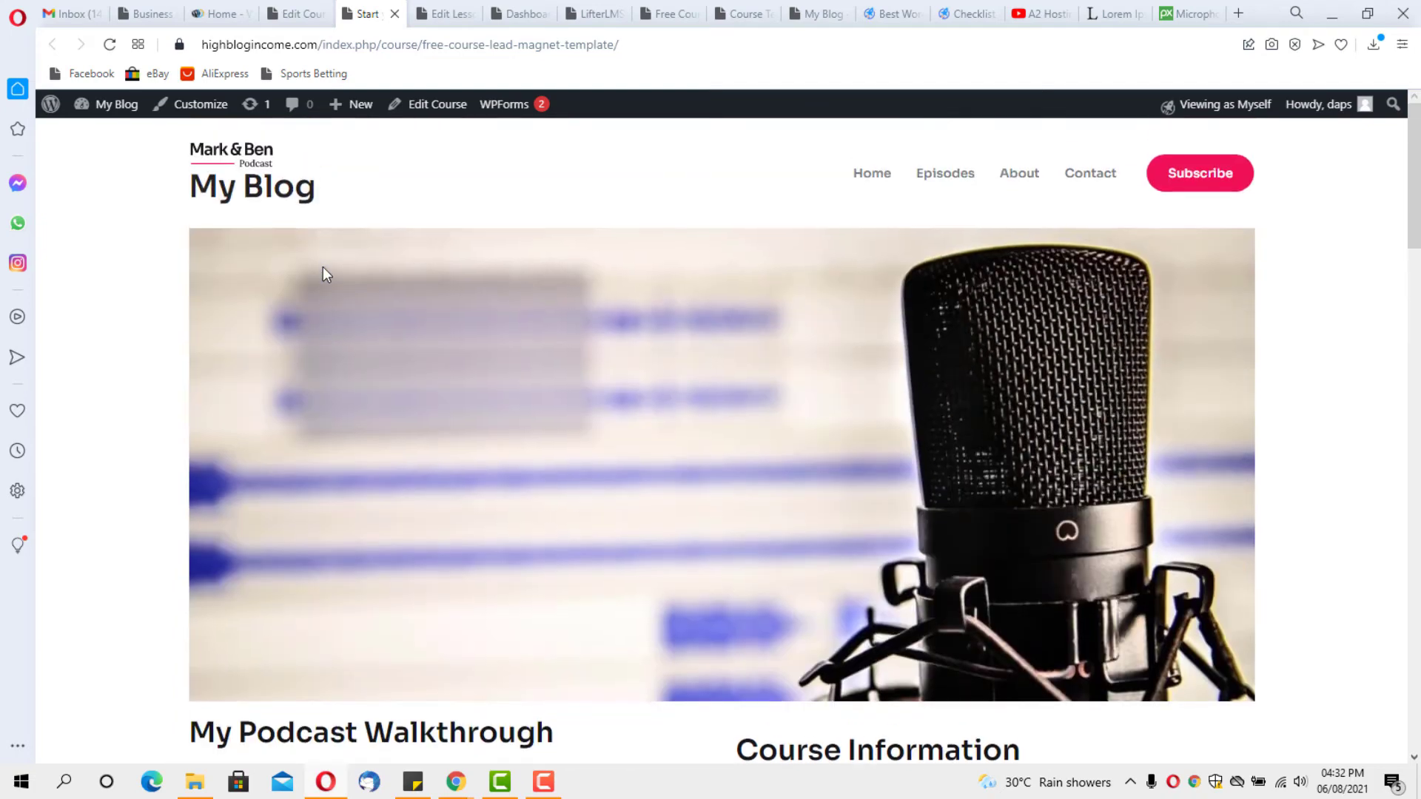
{"action": "scroll", "coordinate": [347, 288], "scroll_direction": "down", "scroll_amount": 1}
{"action": "scroll", "coordinate": [358, 296], "scroll_direction": "down", "scroll_amount": 4}
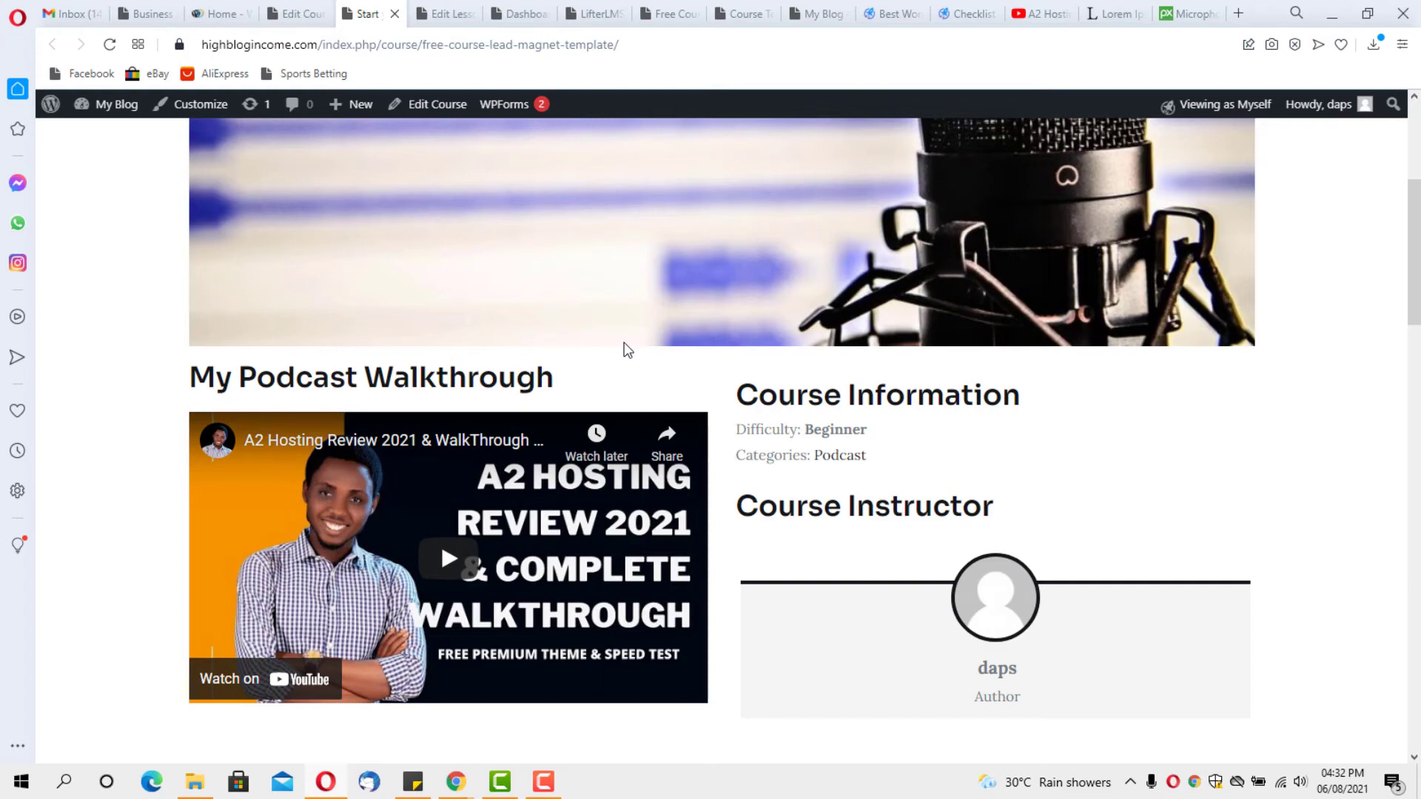
{"action": "scroll", "coordinate": [628, 350], "scroll_direction": "down", "scroll_amount": 6}
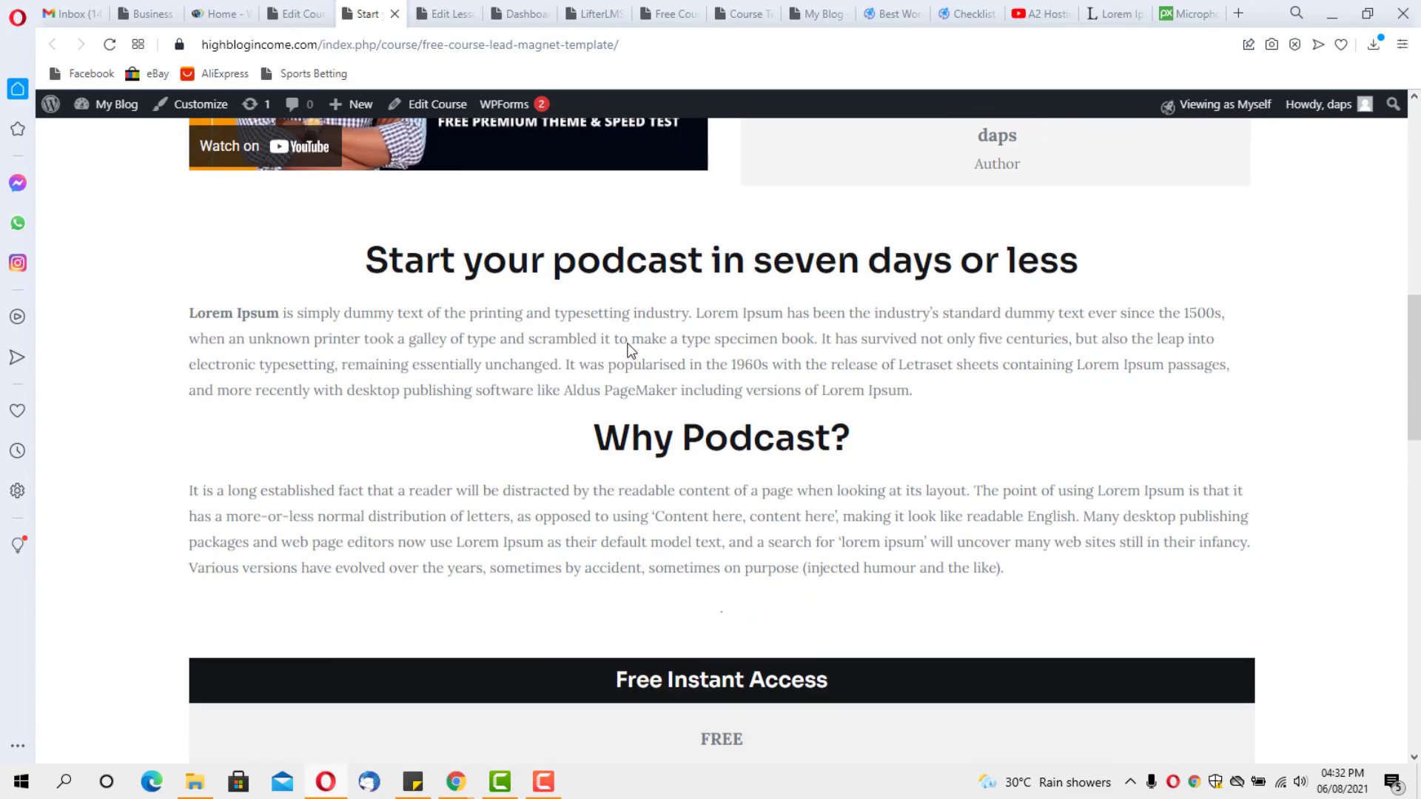
{"action": "scroll", "coordinate": [627, 350], "scroll_direction": "up", "scroll_amount": 1}
{"action": "scroll", "coordinate": [622, 348], "scroll_direction": "down", "scroll_amount": 2}
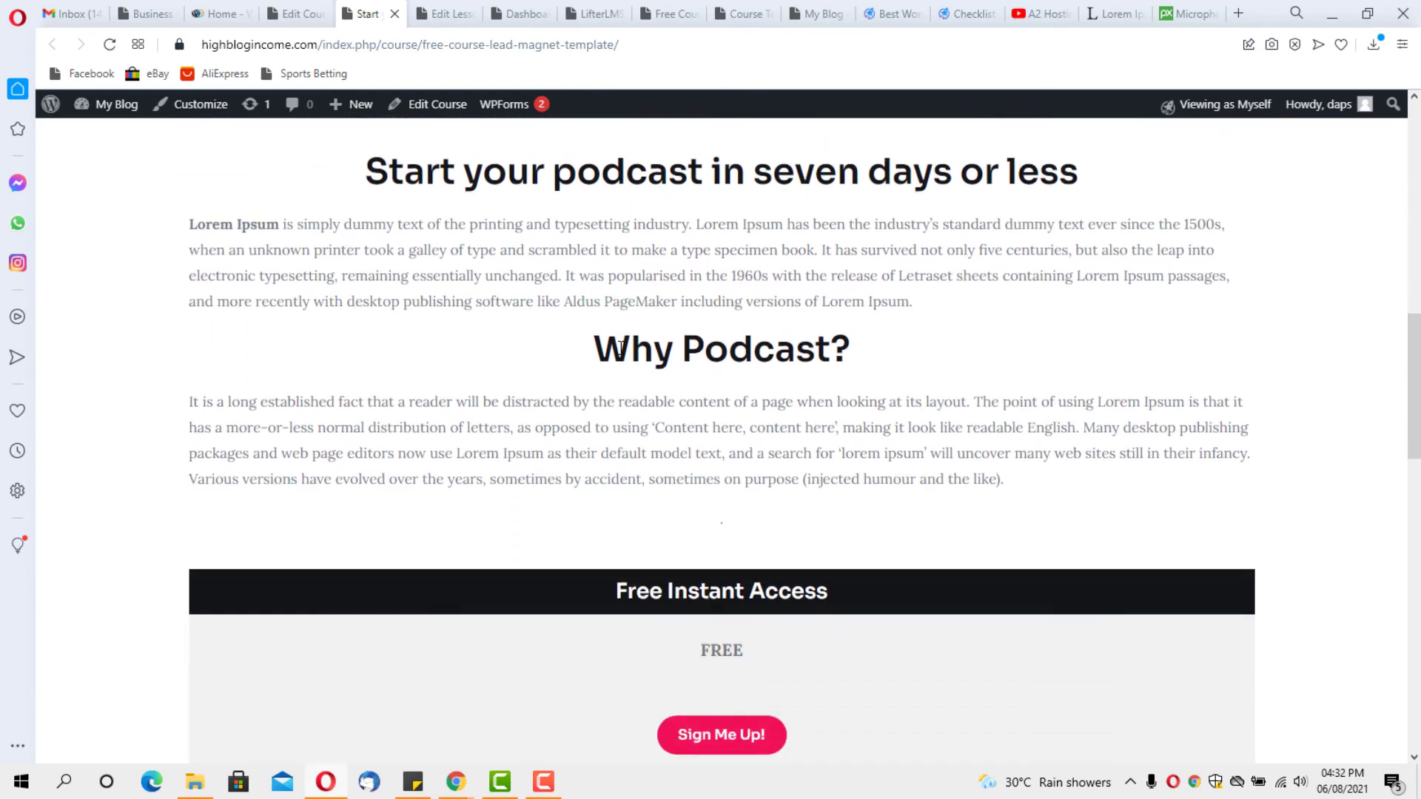
{"action": "scroll", "coordinate": [622, 348], "scroll_direction": "up", "scroll_amount": 4}
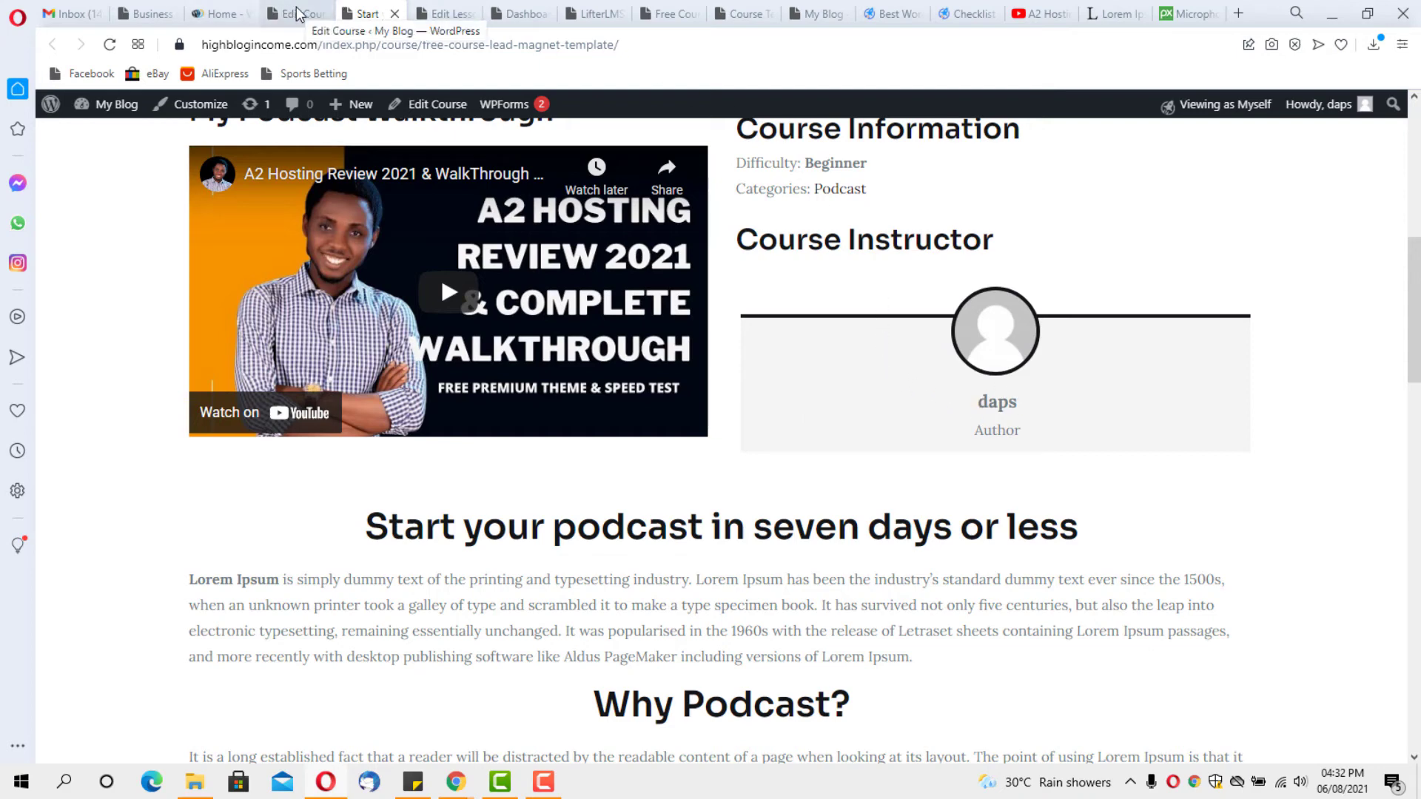
Leave the lesson editor without saving and go to Users > All Users
{"action": "left_click", "coordinate": [443, 16]}
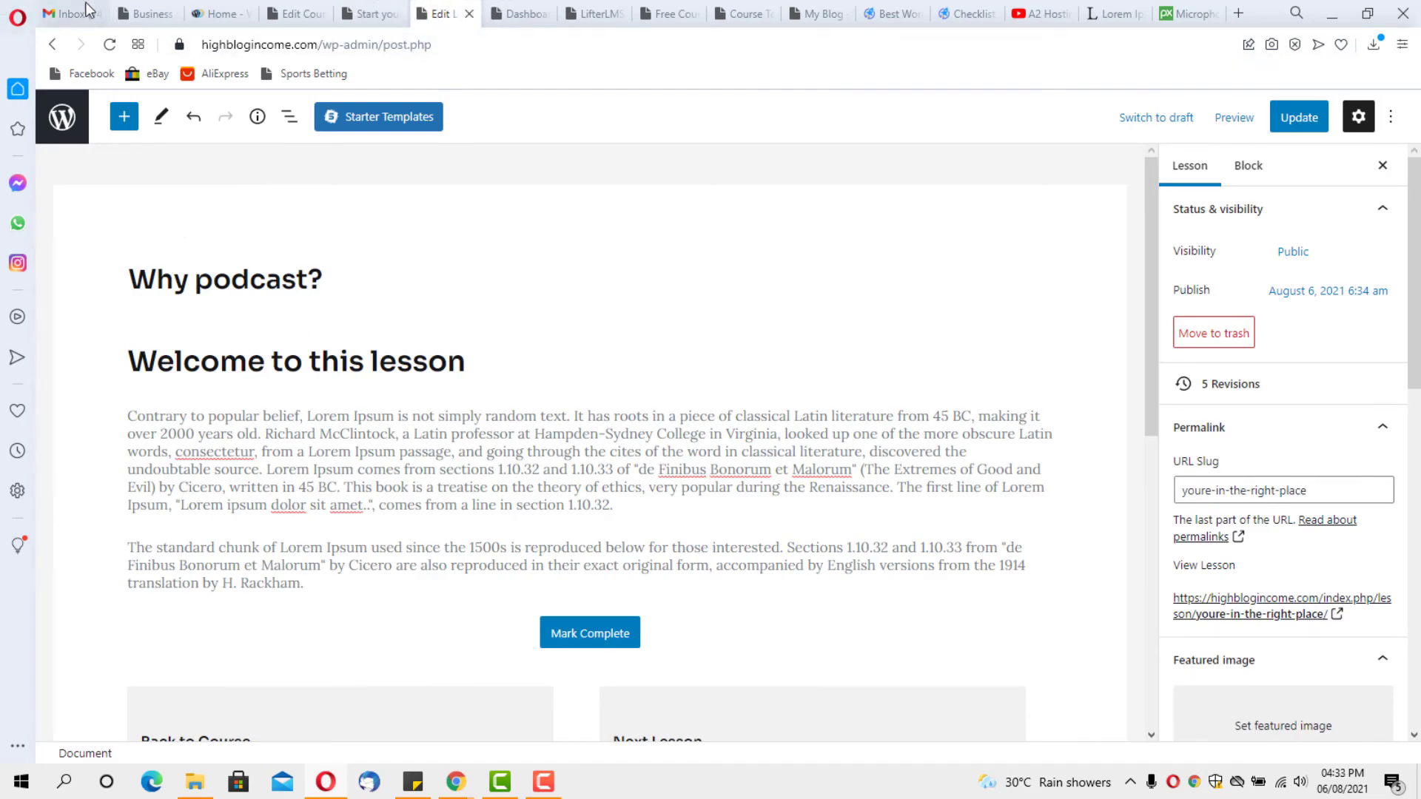
{"action": "left_click", "coordinate": [62, 117]}
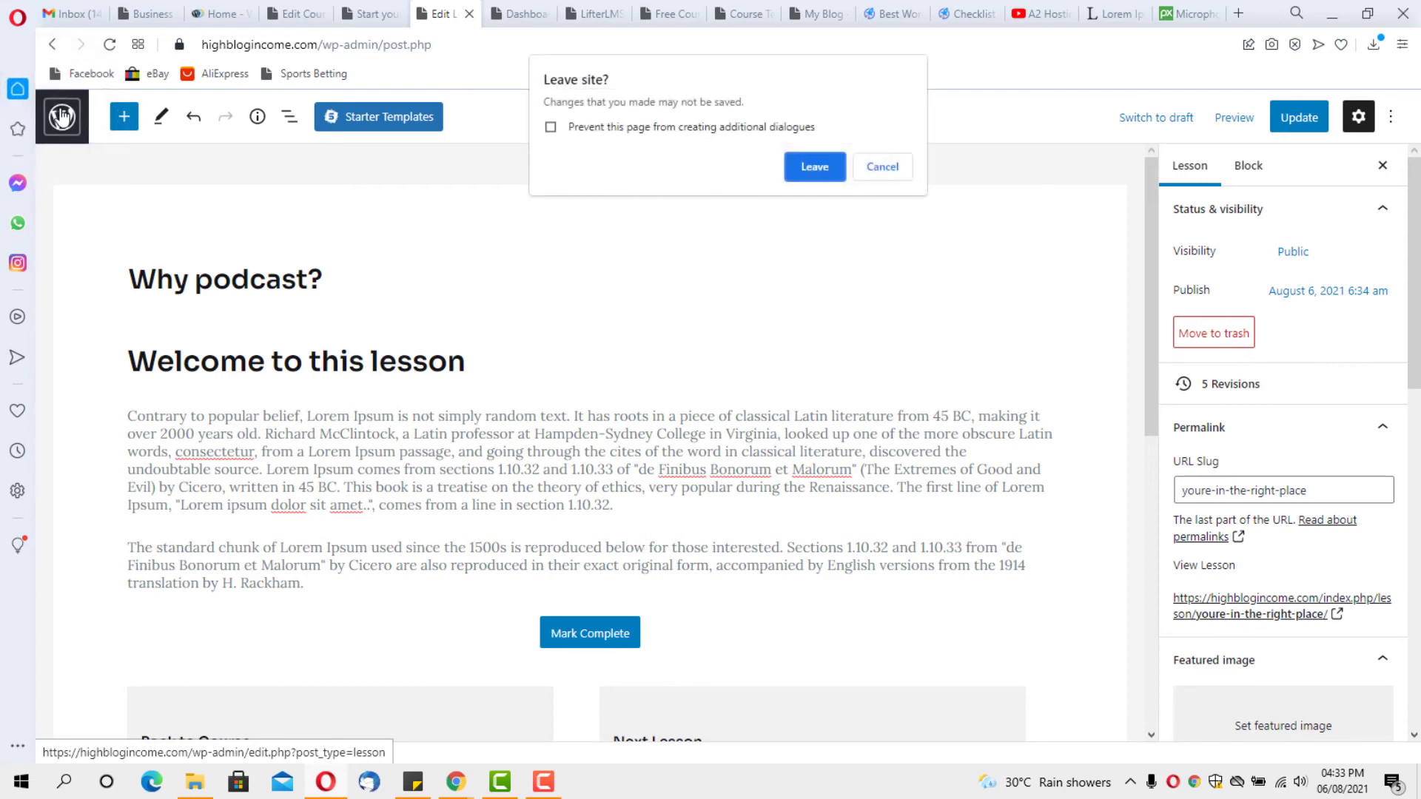
{"action": "left_click", "coordinate": [805, 168]}
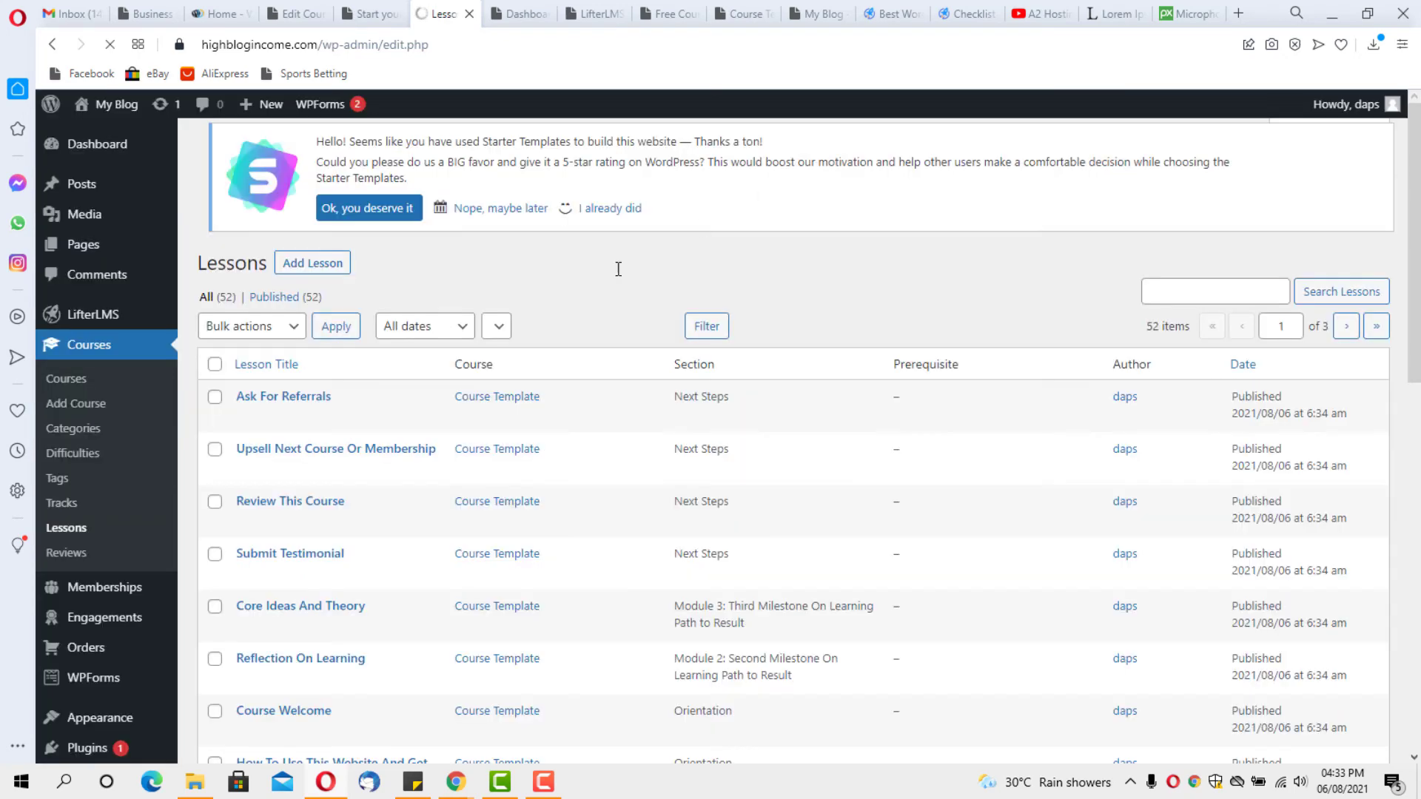
{"action": "scroll", "coordinate": [85, 383], "scroll_direction": "down", "scroll_amount": 5}
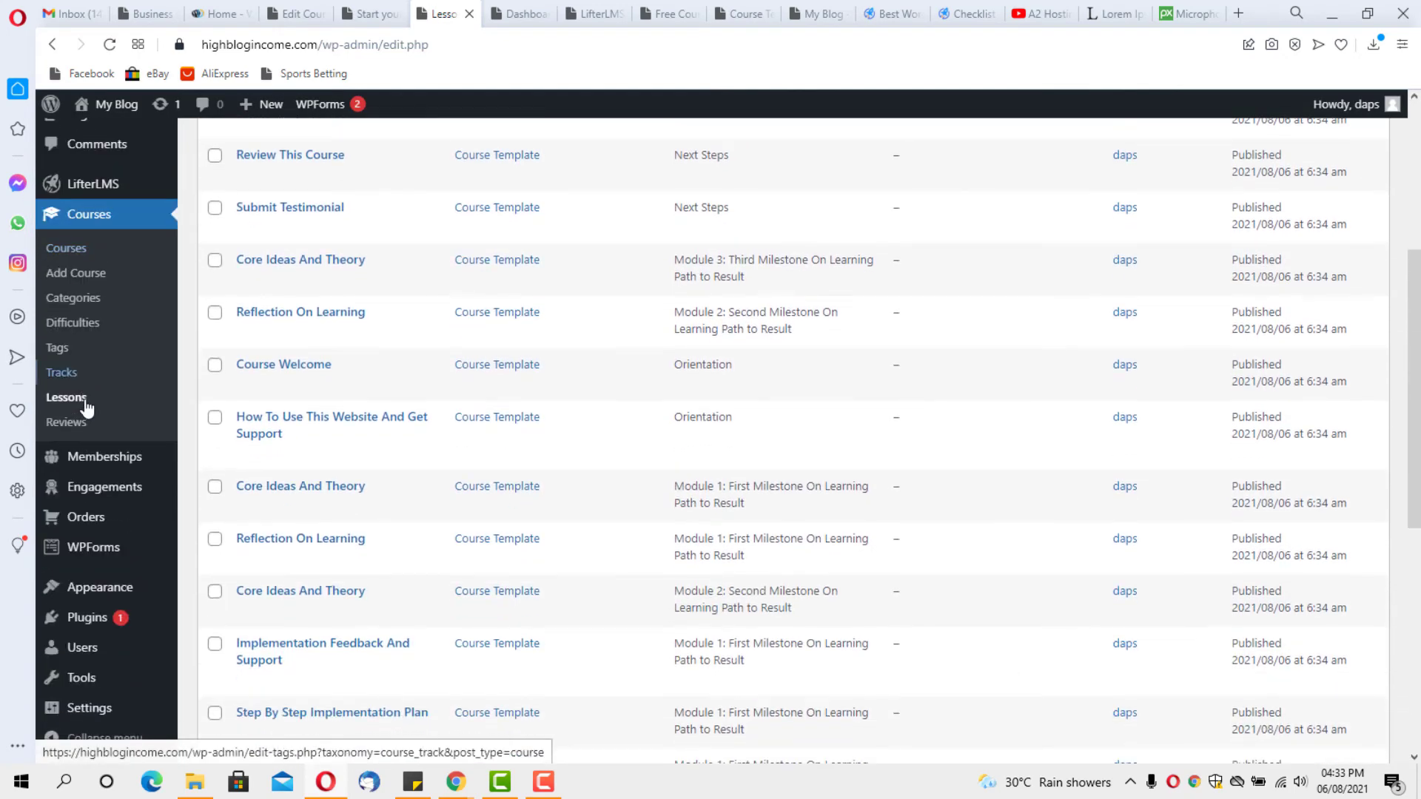
{"action": "mouse_move", "coordinate": [91, 656]}
{"action": "left_click", "coordinate": [227, 651]}
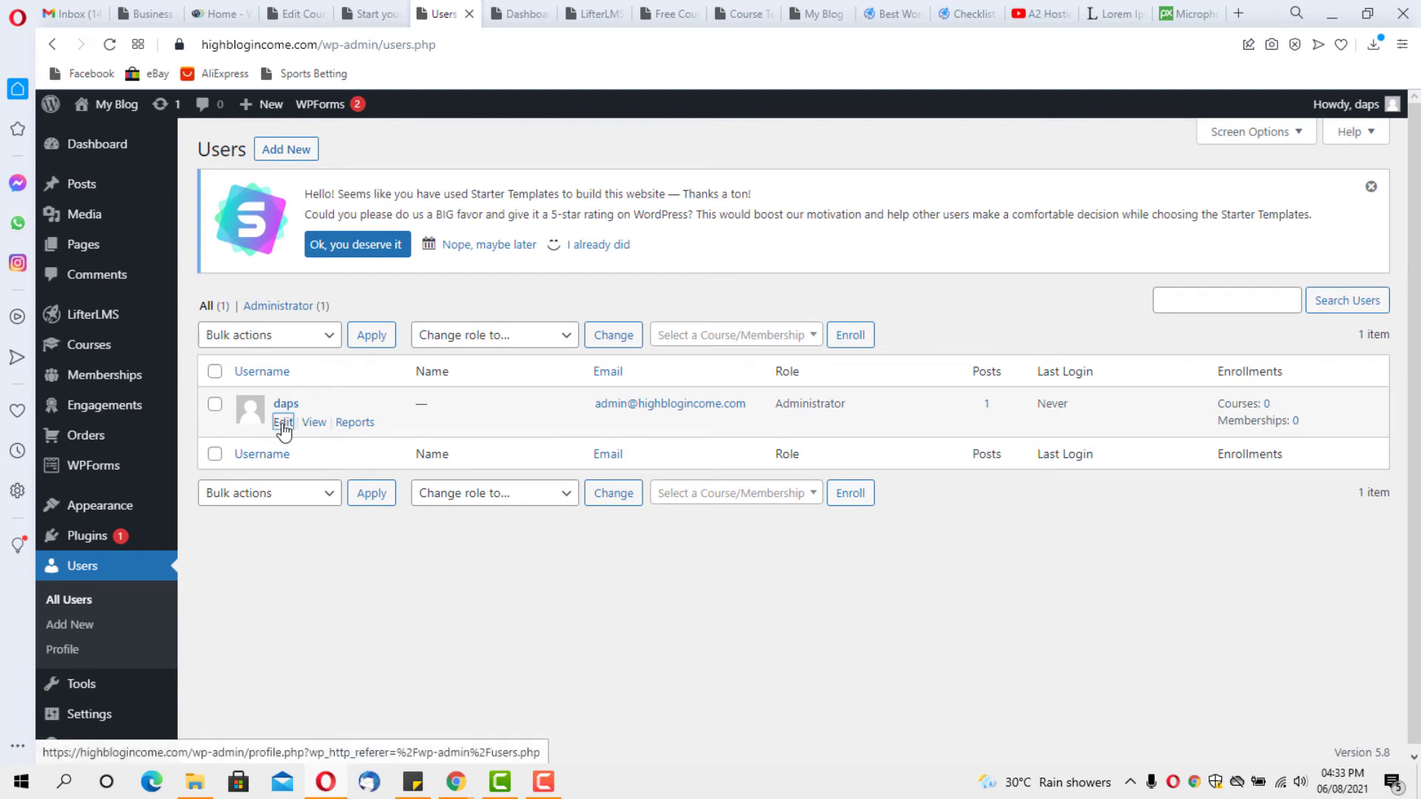
Enter the administrator's first and last name and display the full name publicly
{"action": "left_click", "coordinate": [282, 424]}
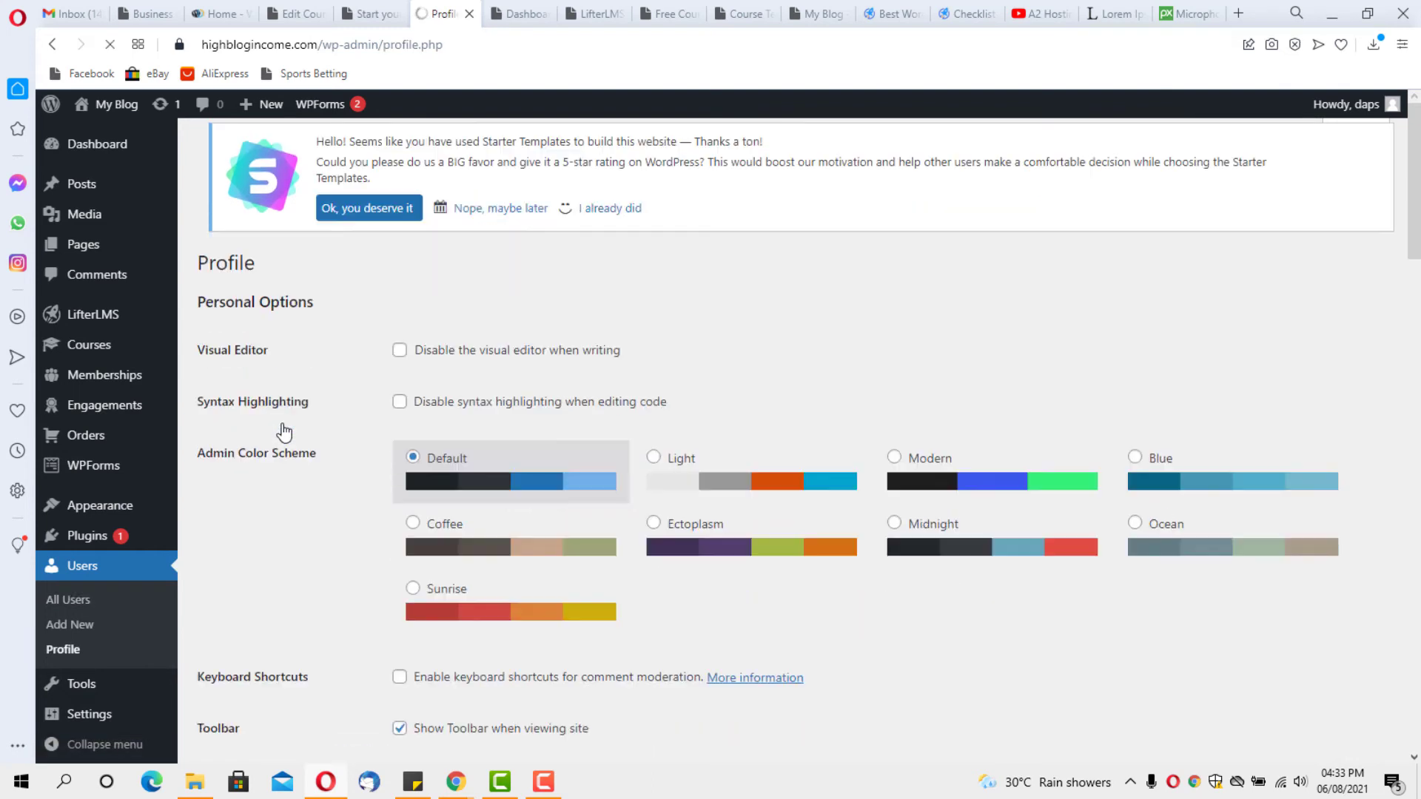
{"action": "scroll", "coordinate": [428, 351], "scroll_direction": "down", "scroll_amount": 5}
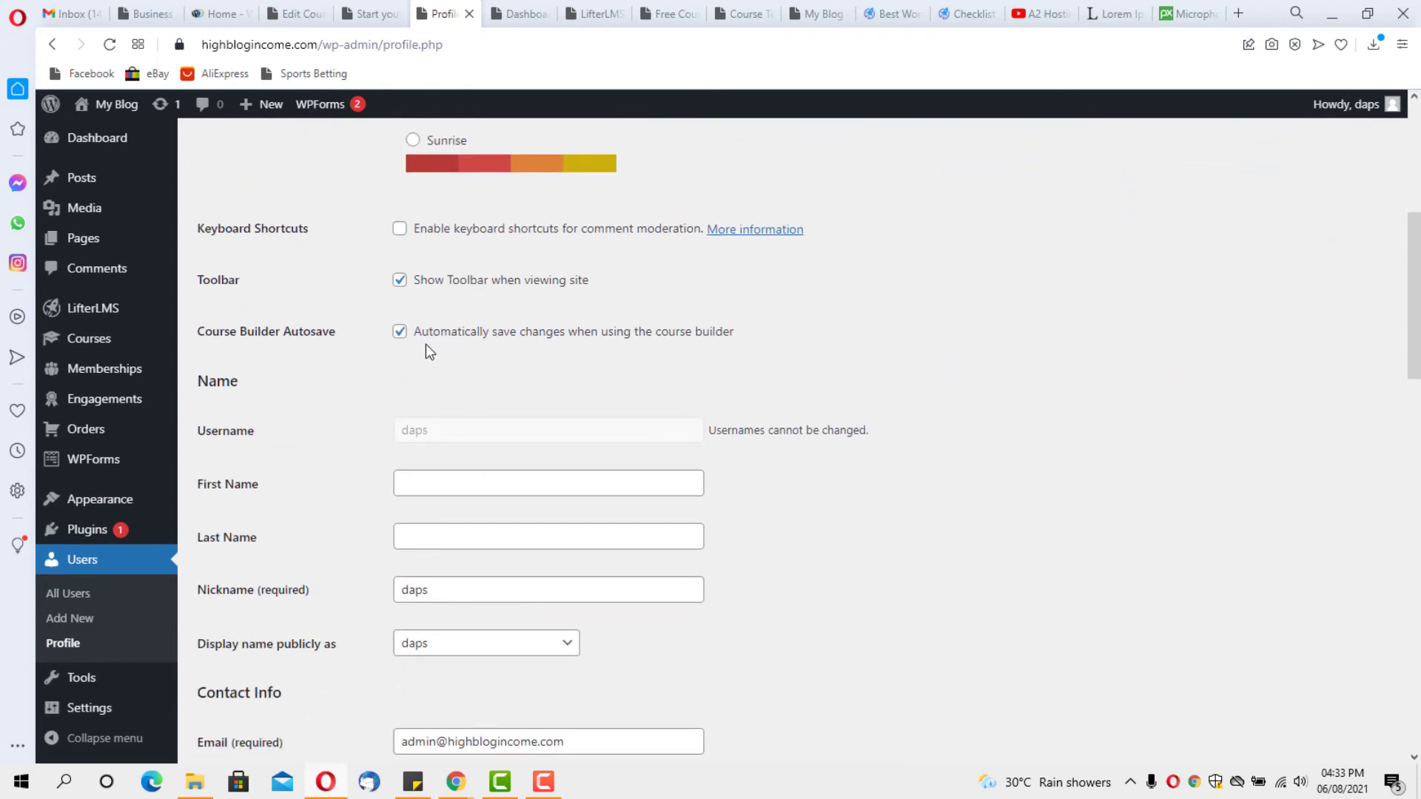
{"action": "scroll", "coordinate": [426, 347], "scroll_direction": "down", "scroll_amount": 2}
{"action": "scroll", "coordinate": [424, 344], "scroll_direction": "down", "scroll_amount": 1}
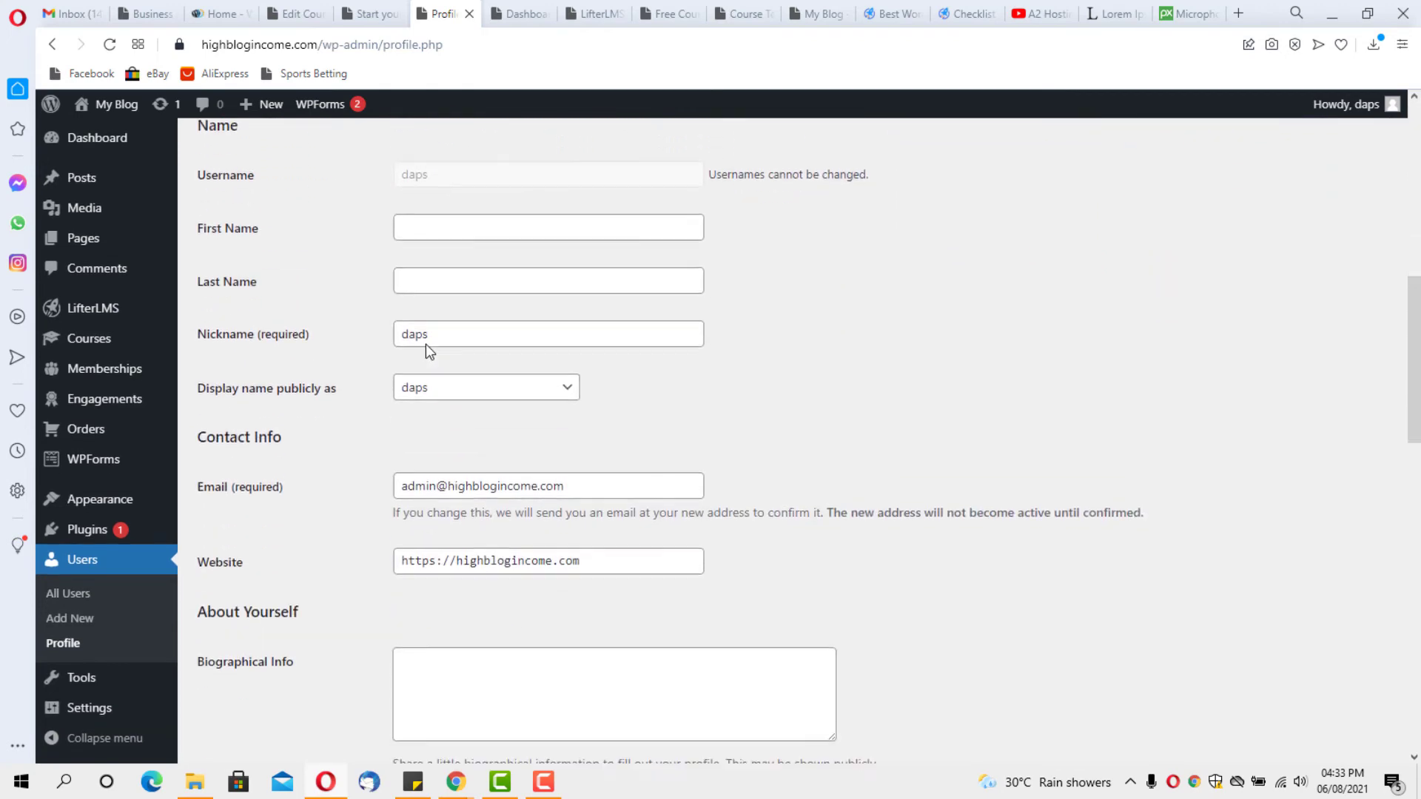
{"action": "scroll", "coordinate": [427, 377], "scroll_direction": "up", "scroll_amount": 2}
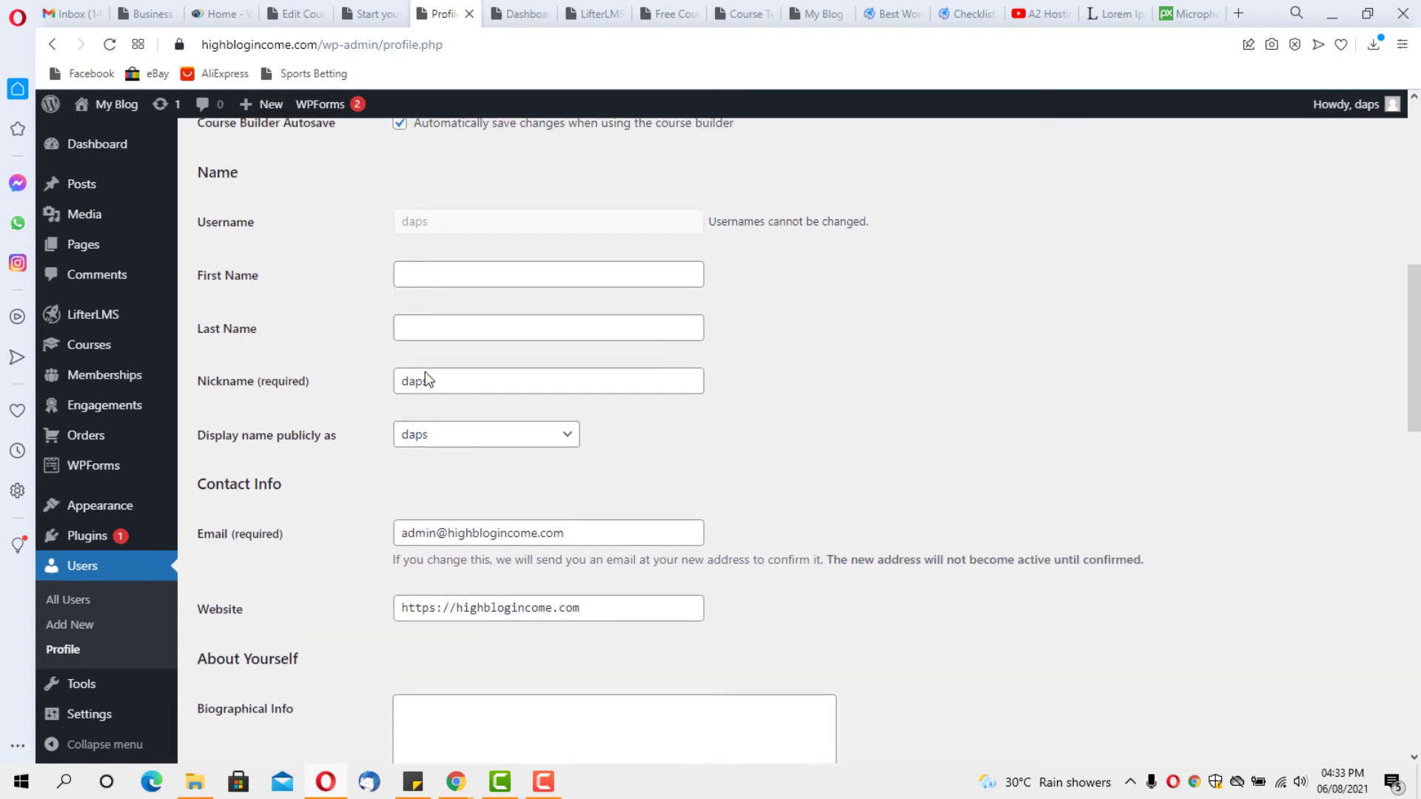
{"action": "left_click", "coordinate": [421, 397]}
{"action": "left_click", "coordinate": [421, 400]}
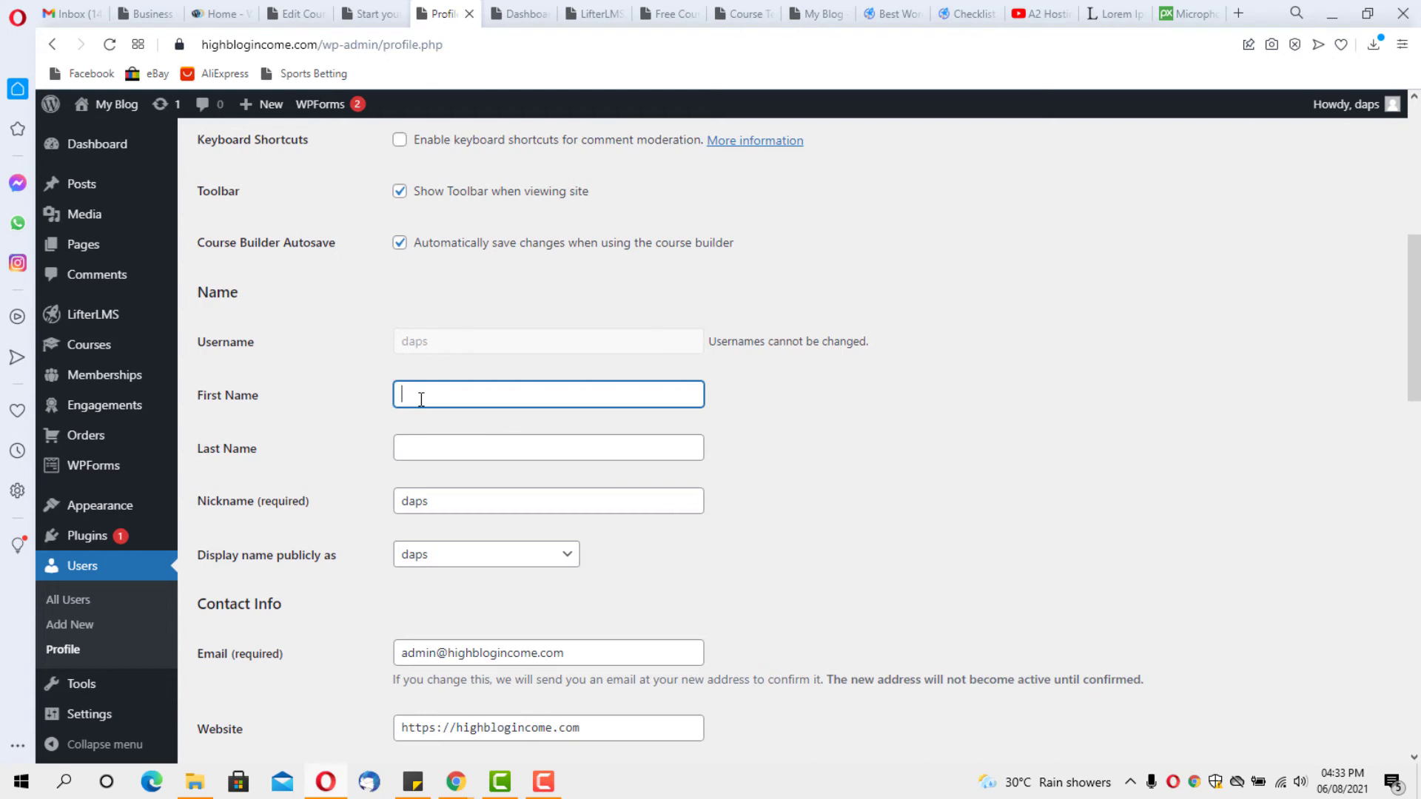
{"action": "type", "text": "Daps"}
{"action": "key", "text": "Tab"}
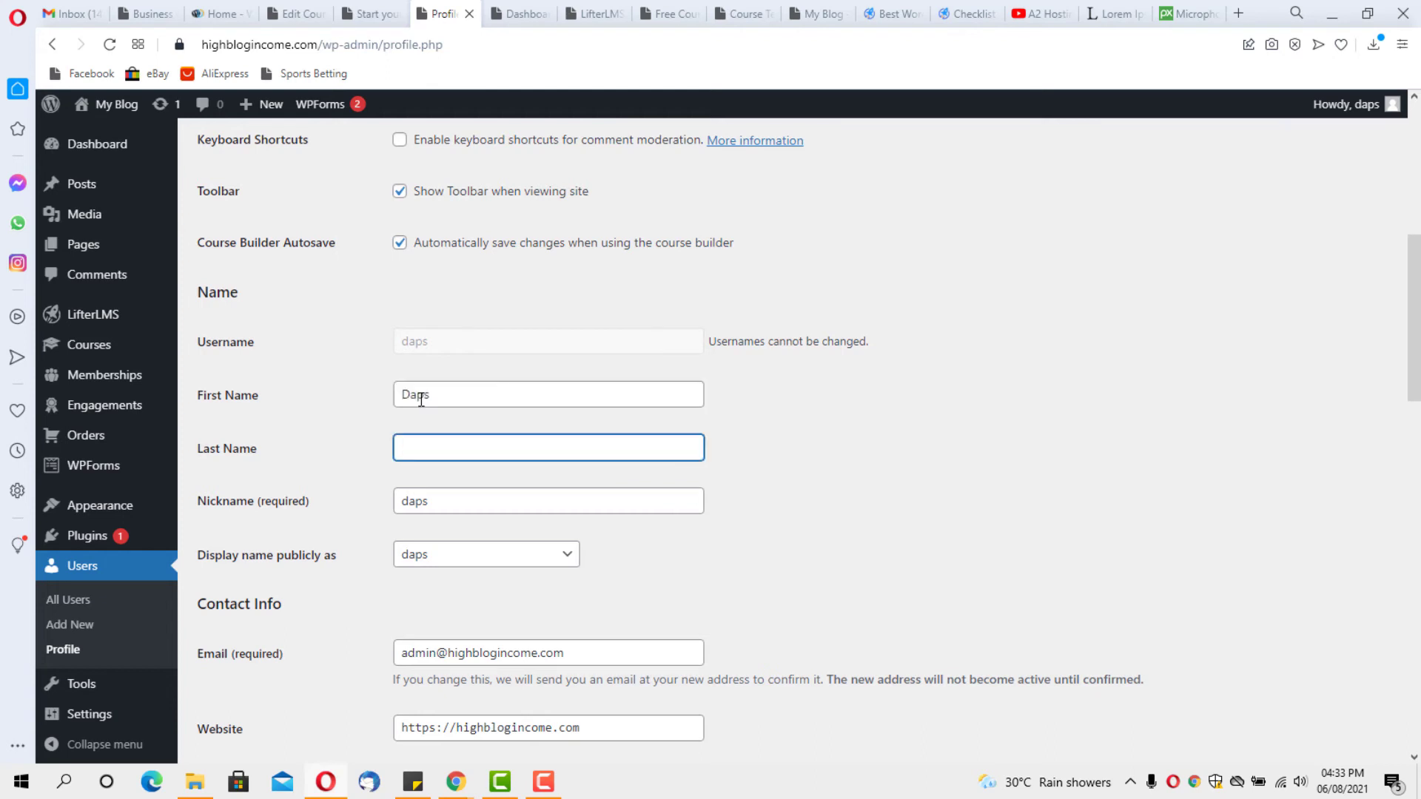
{"action": "type", "text": "Tutorial"}
{"action": "left_click", "coordinate": [549, 556]}
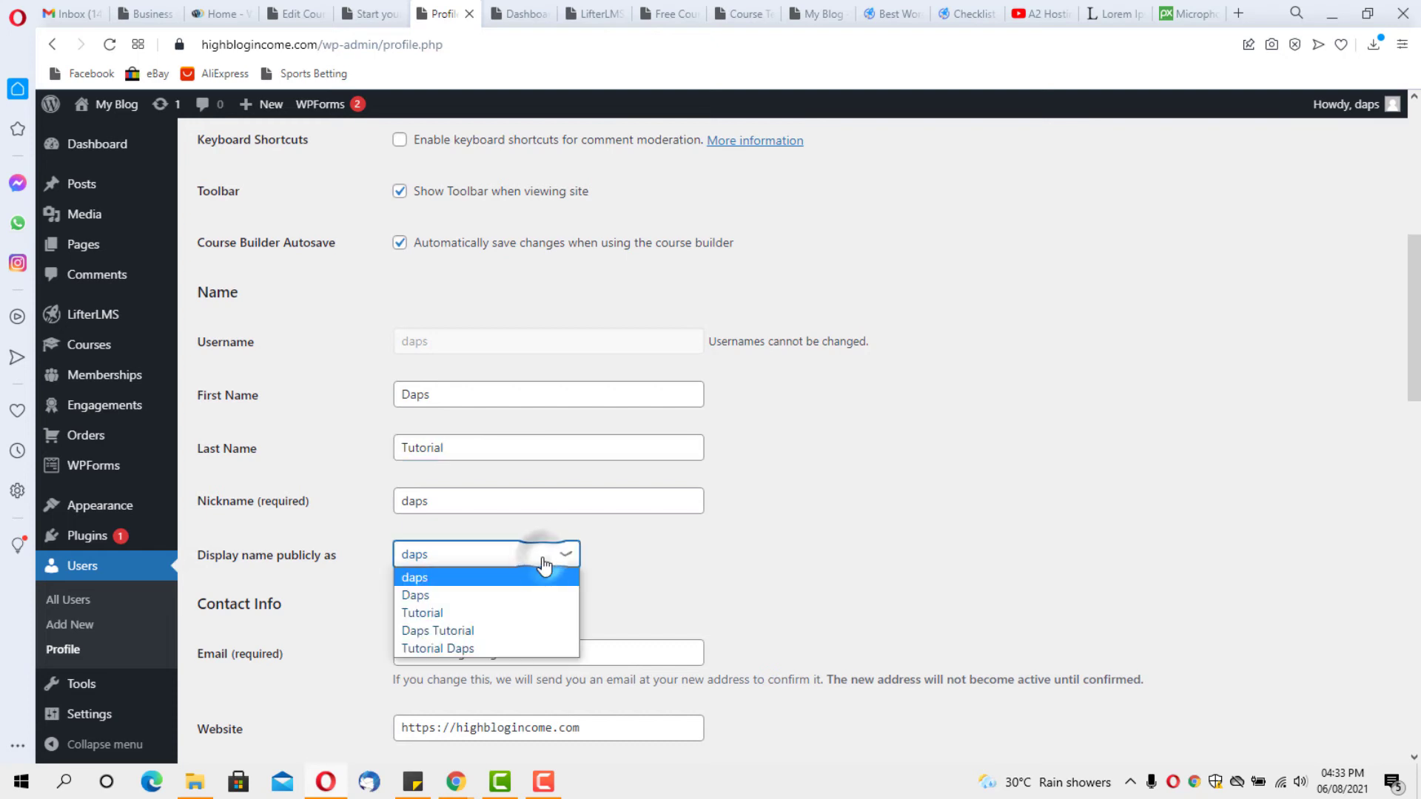
{"action": "left_click", "coordinate": [505, 629]}
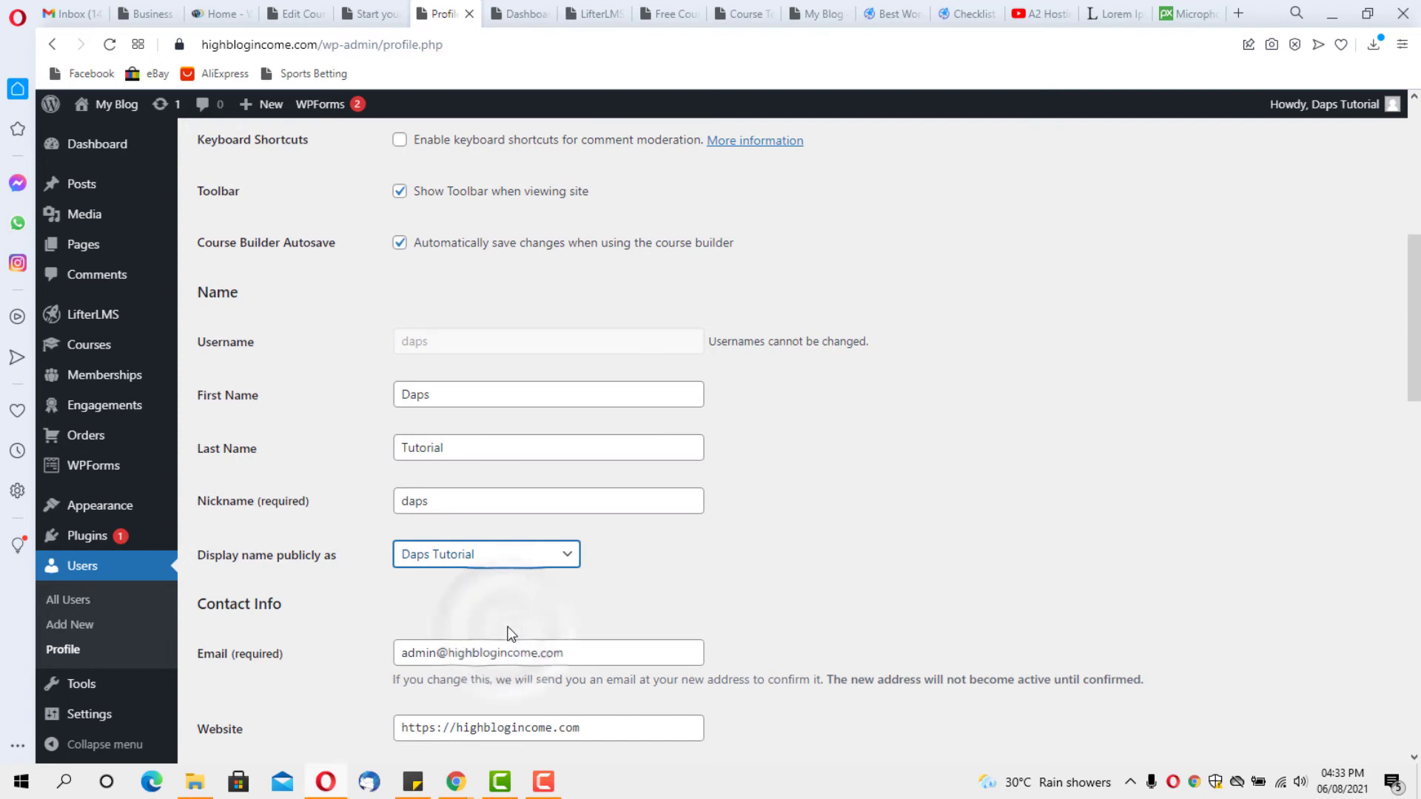
Follow the profile picture's Gravatar link from the WordPress profile to the Gravatar site
{"action": "scroll", "coordinate": [693, 556], "scroll_direction": "down", "scroll_amount": 1}
{"action": "scroll", "coordinate": [694, 556], "scroll_direction": "down", "scroll_amount": 3}
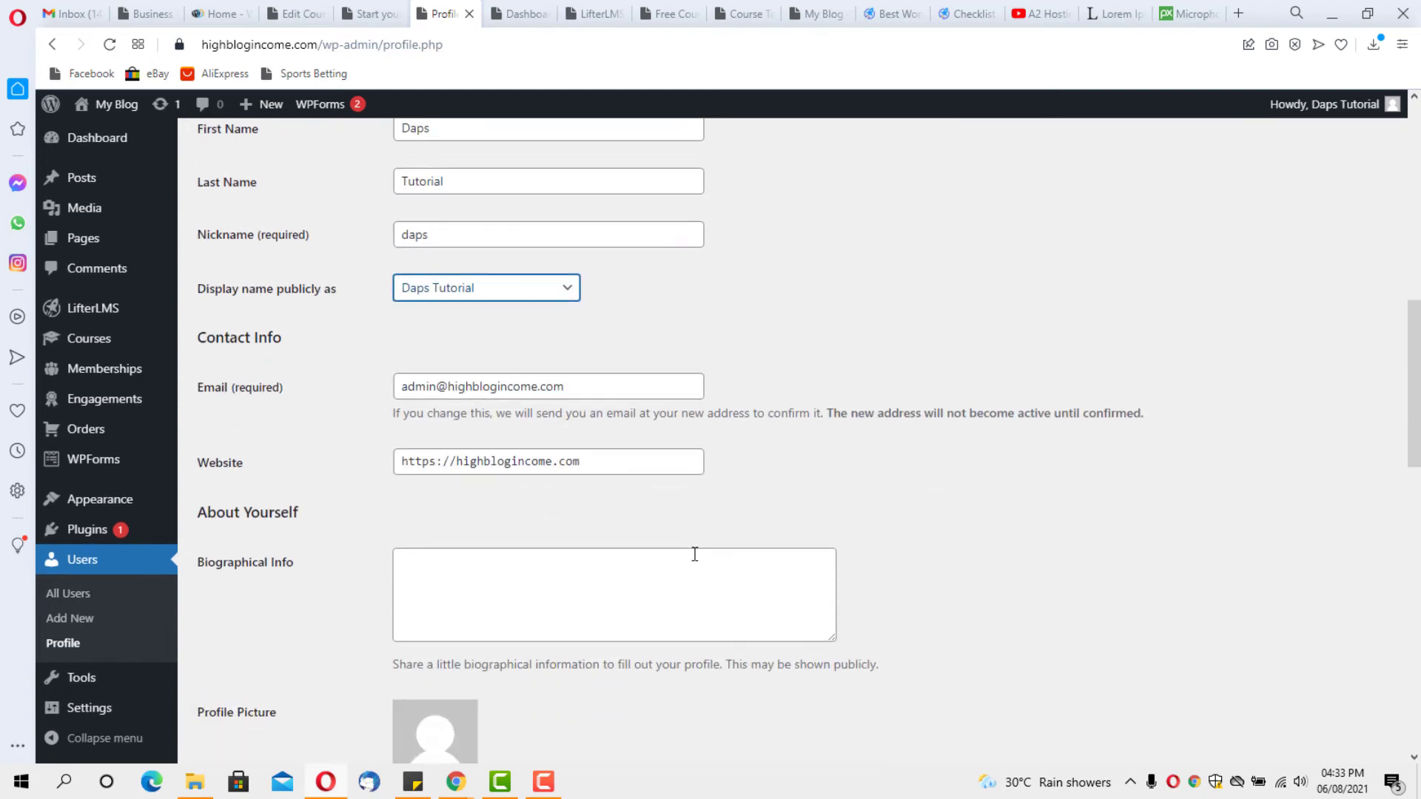
{"action": "scroll", "coordinate": [694, 554], "scroll_direction": "down", "scroll_amount": 17}
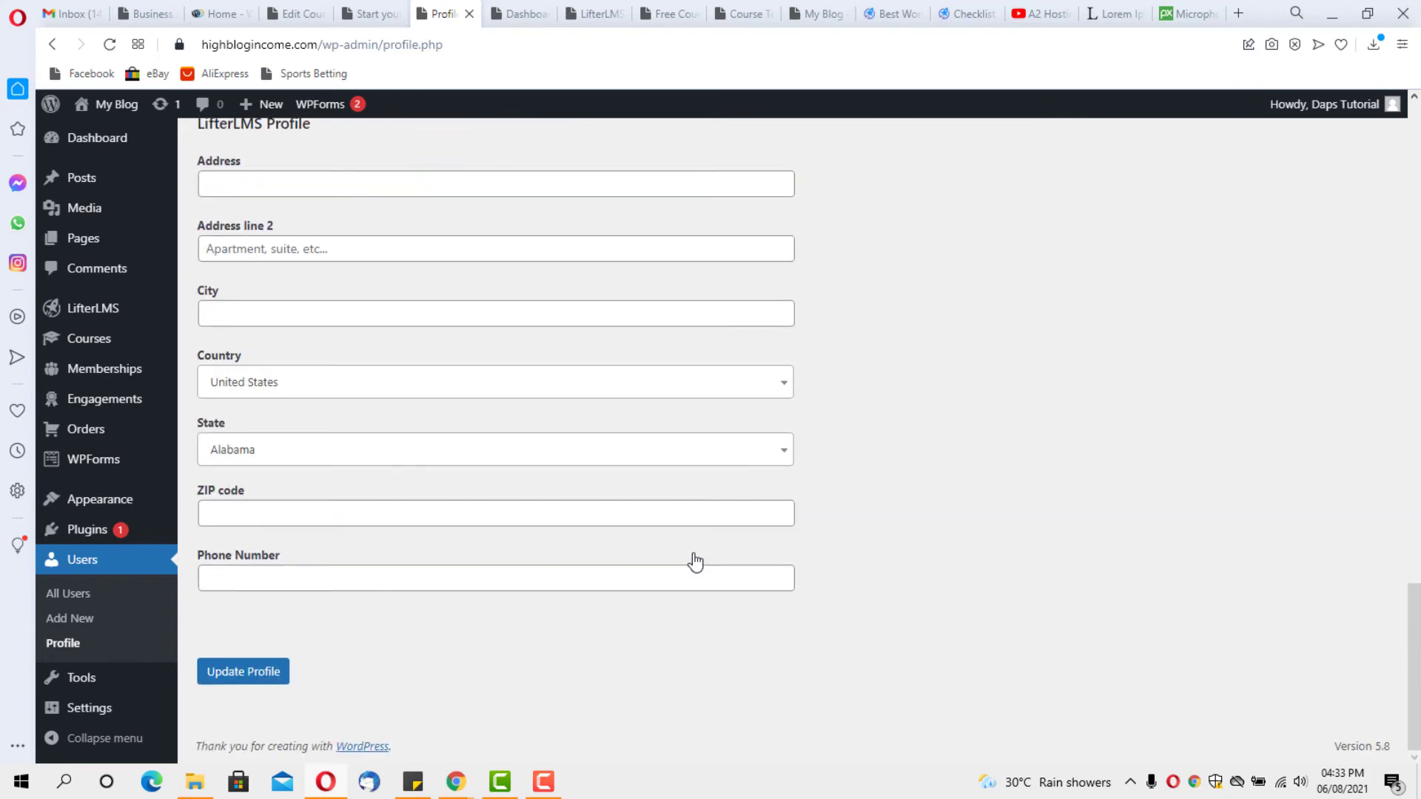
{"action": "scroll", "coordinate": [694, 562], "scroll_direction": "up", "scroll_amount": 10}
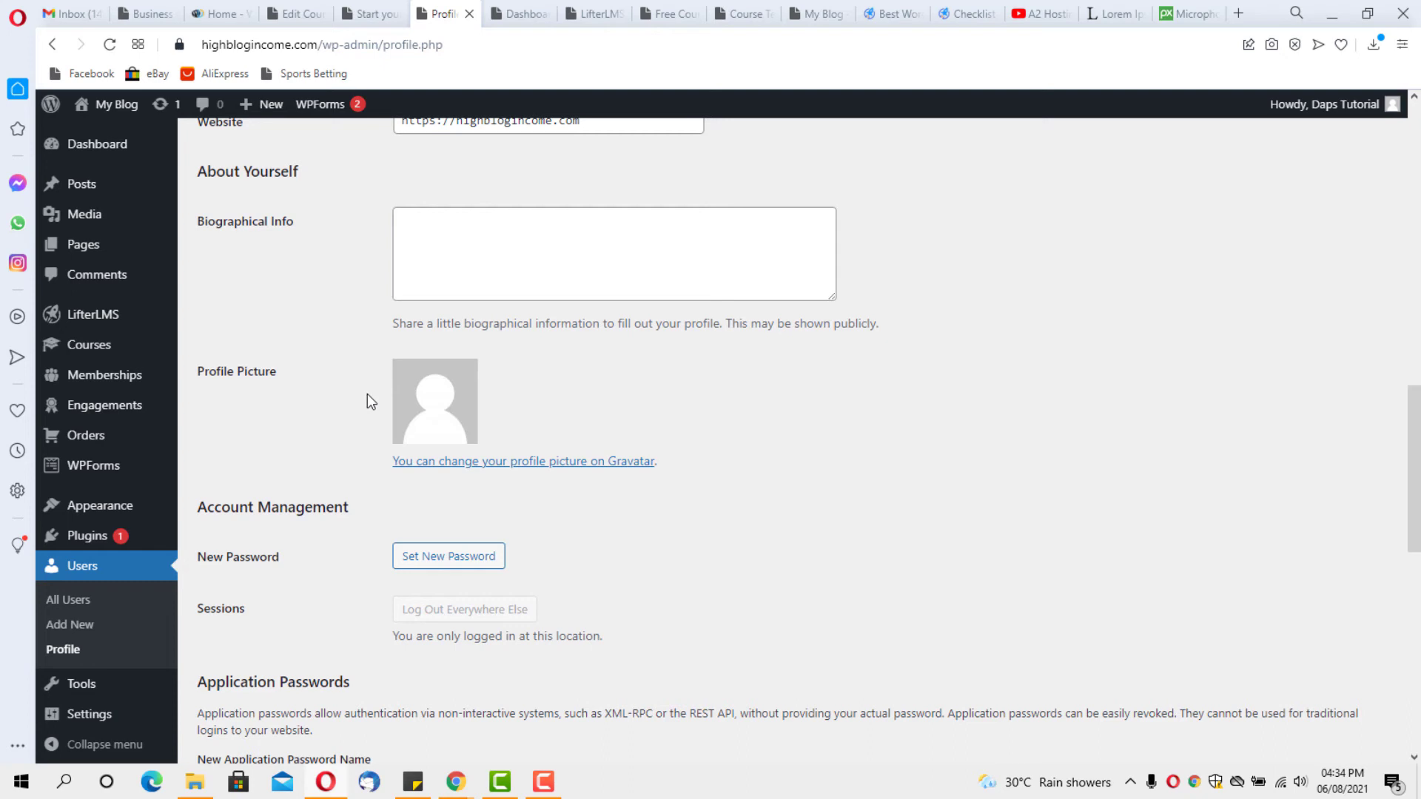
{"action": "left_click", "coordinate": [630, 465]}
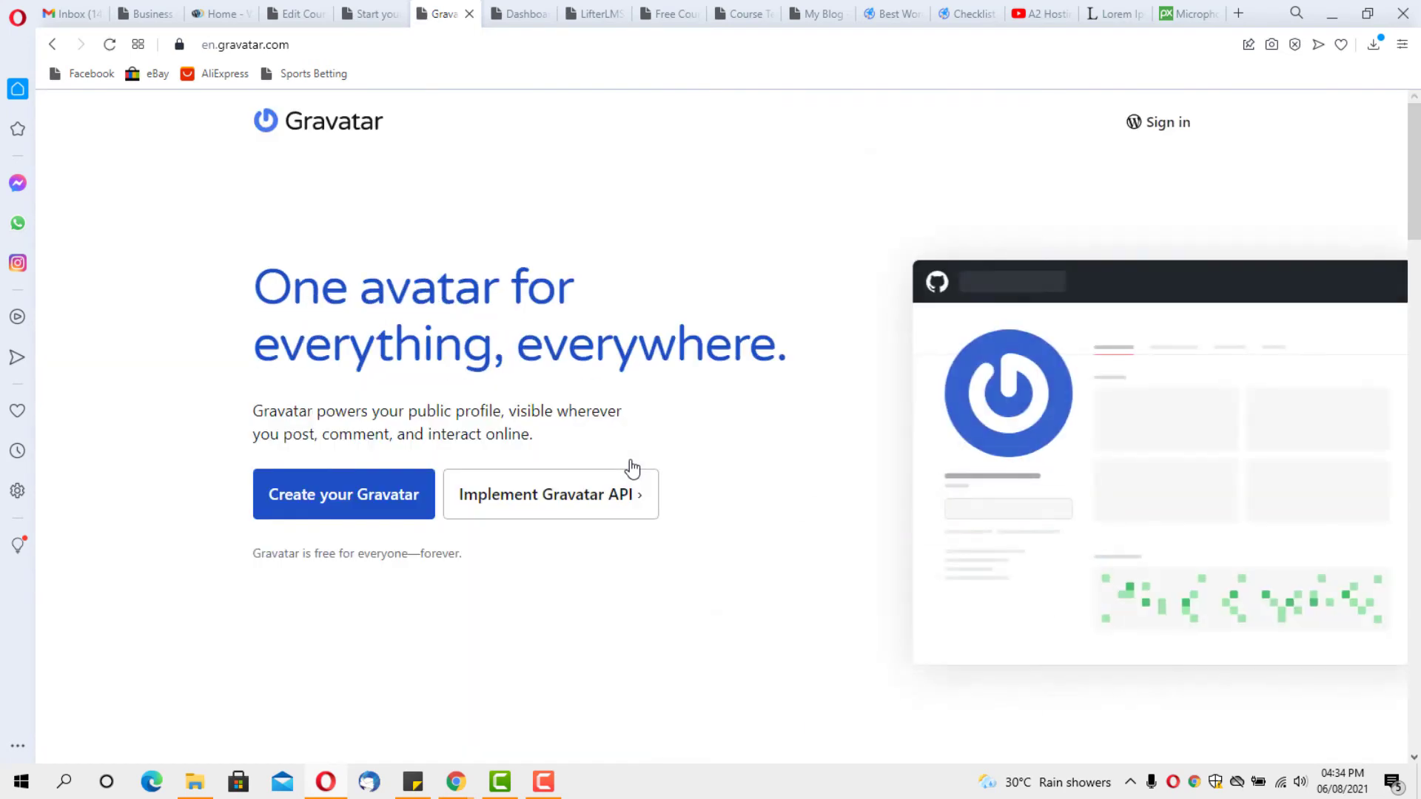
Go back from the Gravatar homepage to the WordPress profile page
{"action": "left_click", "coordinate": [56, 46]}
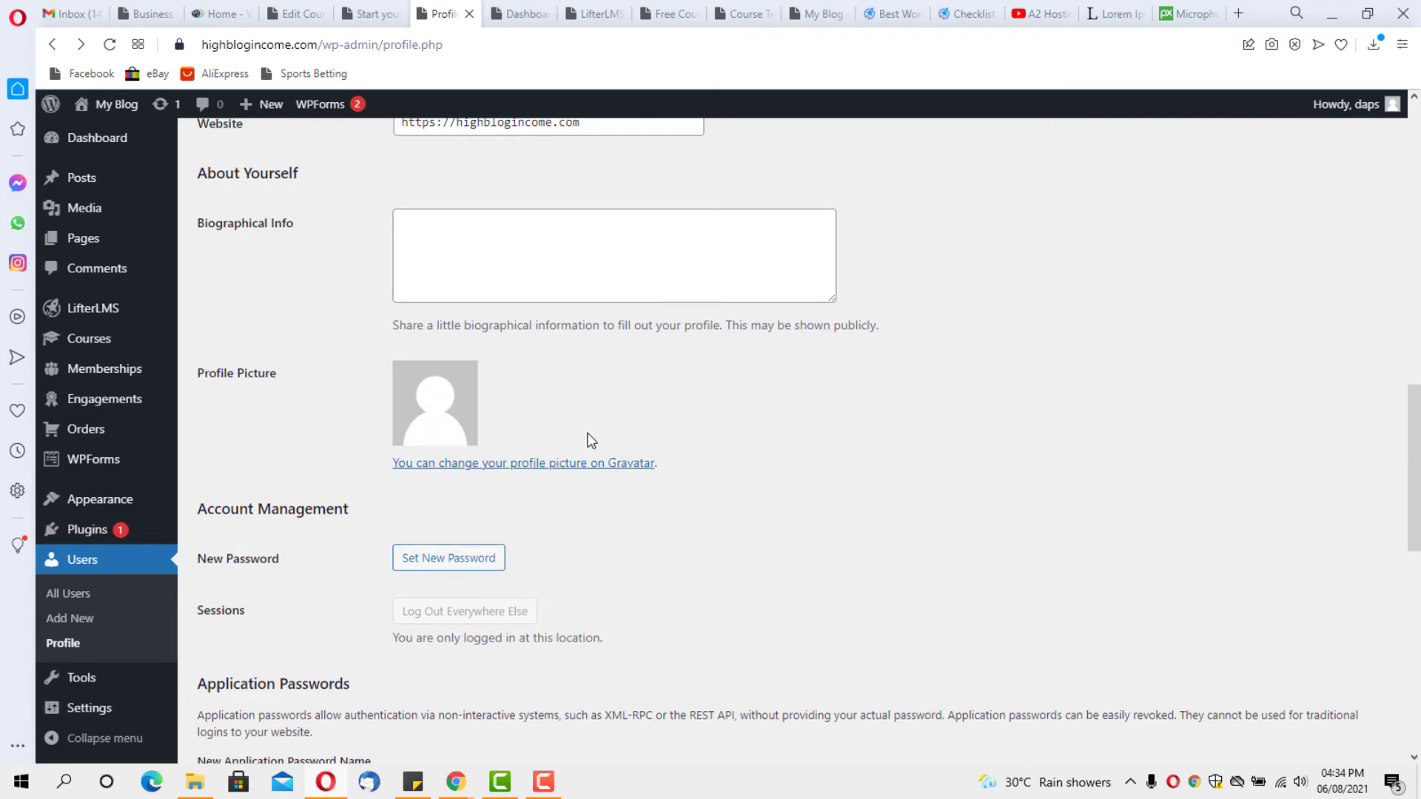
Set 'Display name publicly as' to the user's full first and last name
{"action": "scroll", "coordinate": [590, 435], "scroll_direction": "up", "scroll_amount": 10}
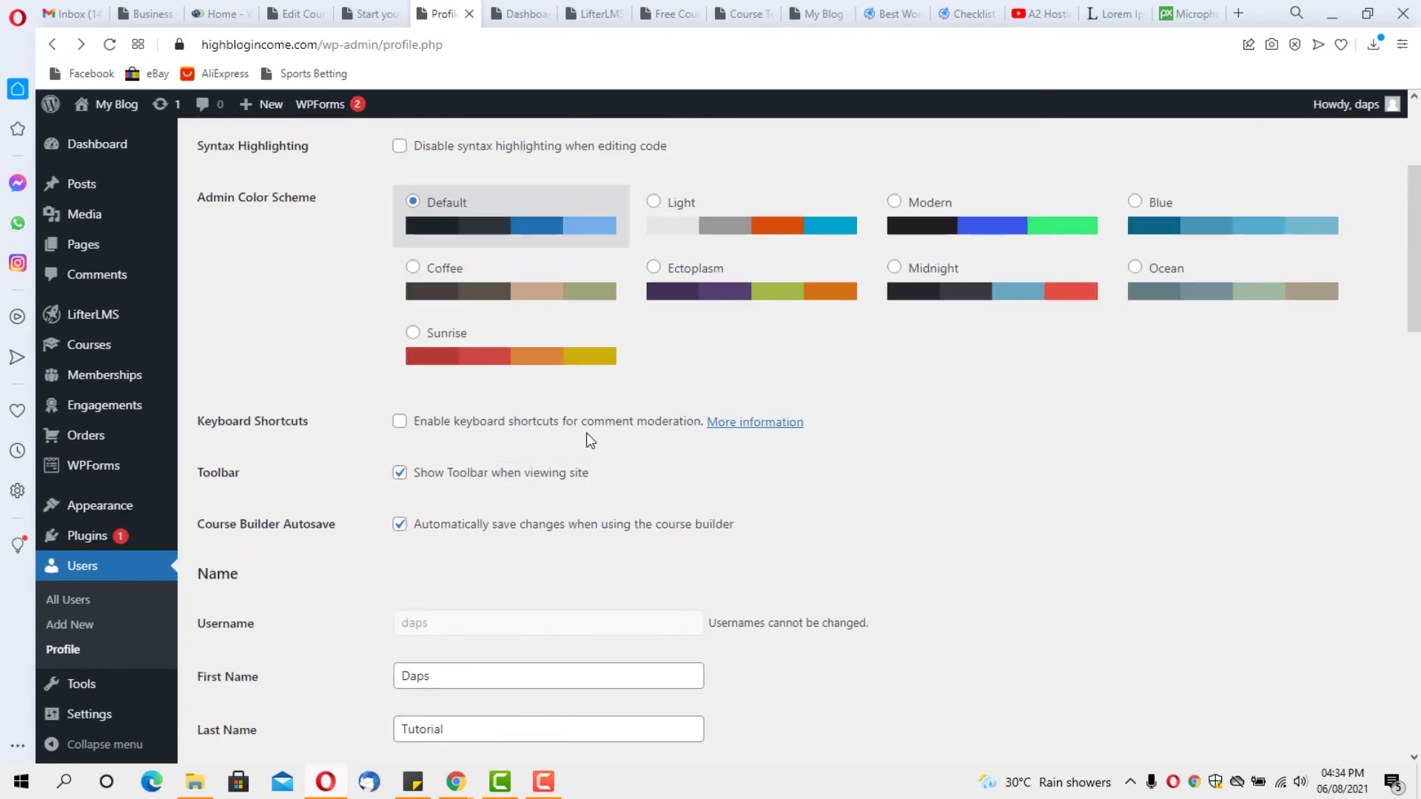
{"action": "scroll", "coordinate": [590, 440], "scroll_direction": "down", "scroll_amount": 8}
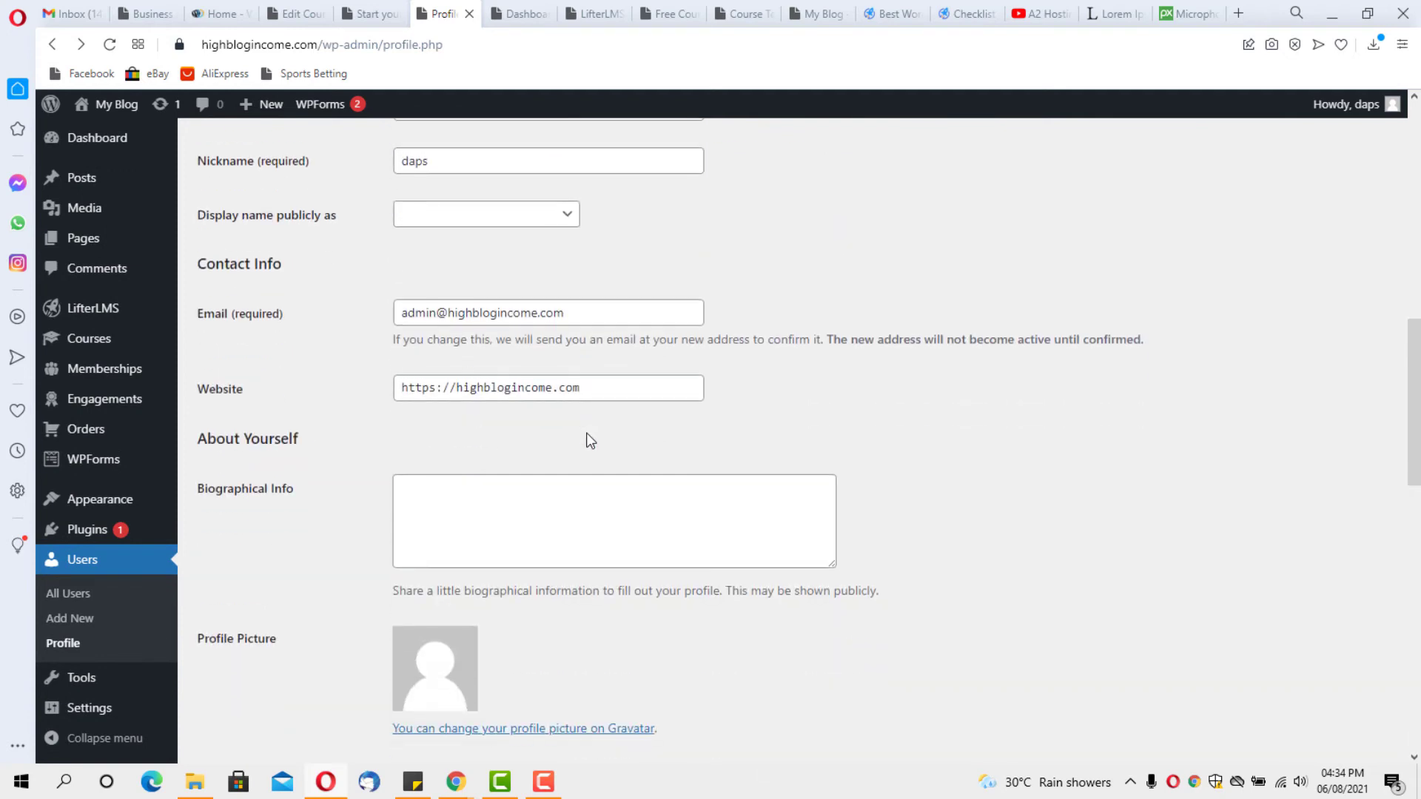
{"action": "scroll", "coordinate": [533, 409], "scroll_direction": "up", "scroll_amount": 3}
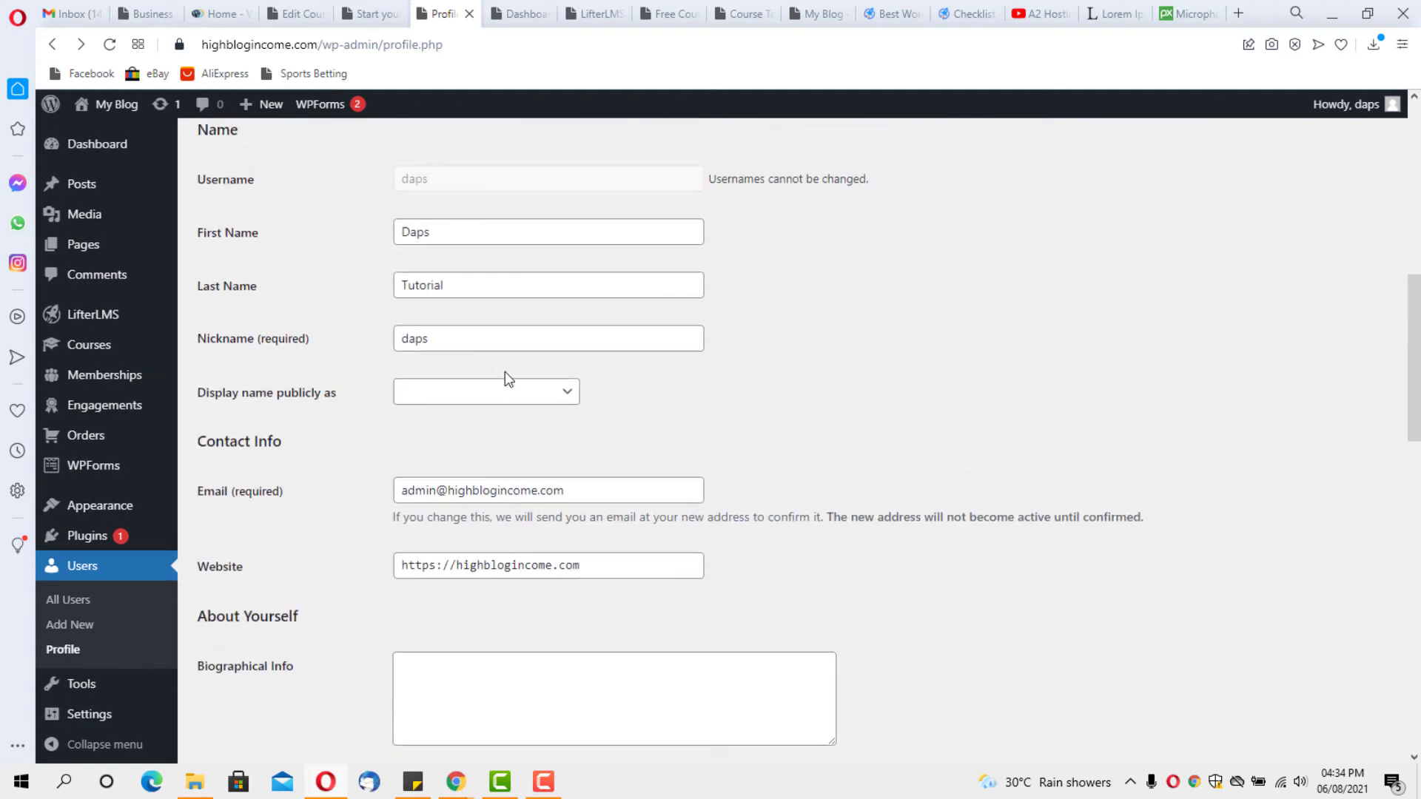
{"action": "left_click", "coordinate": [539, 405]}
{"action": "left_click", "coordinate": [530, 399]}
{"action": "left_click", "coordinate": [522, 253]}
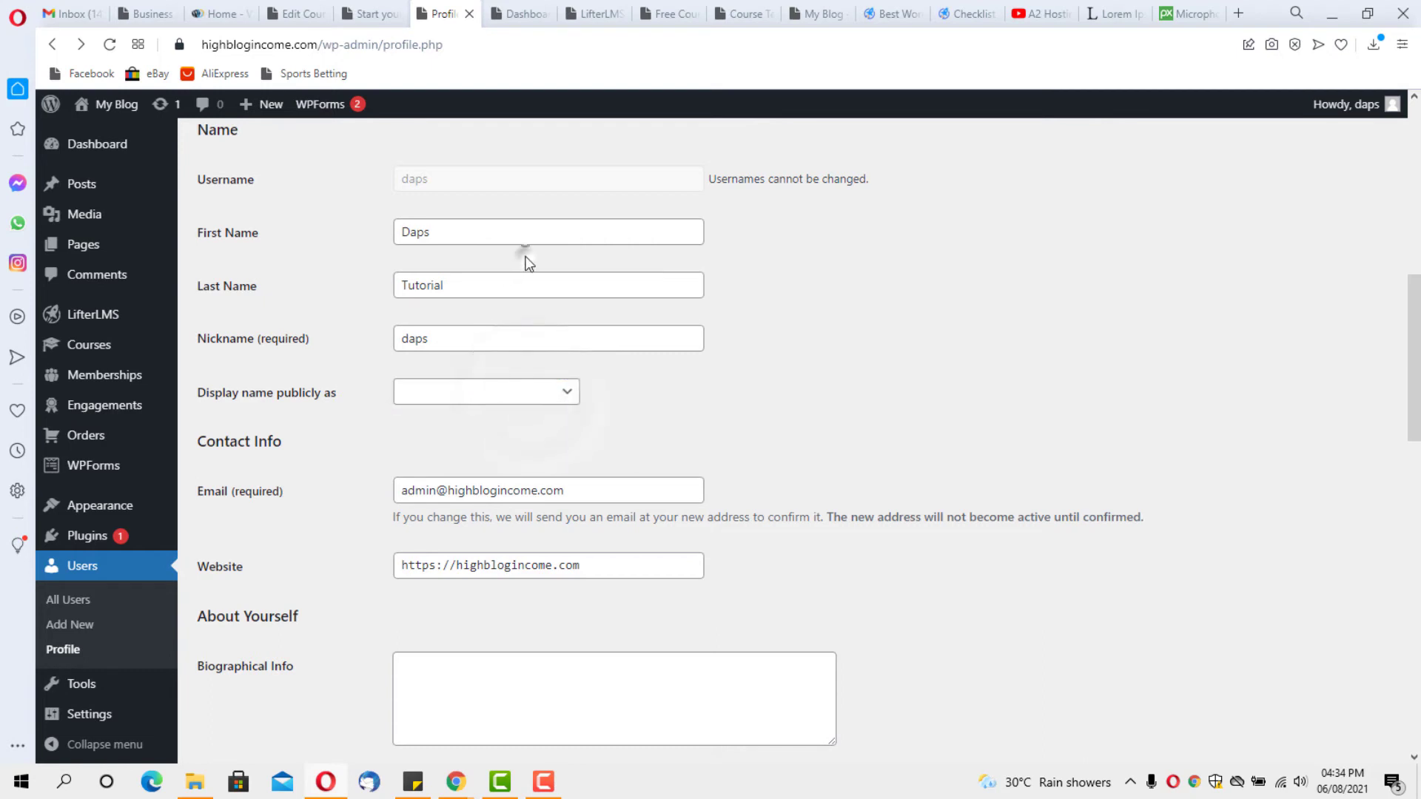
{"action": "left_click", "coordinate": [873, 322]}
{"action": "left_click", "coordinate": [566, 394]}
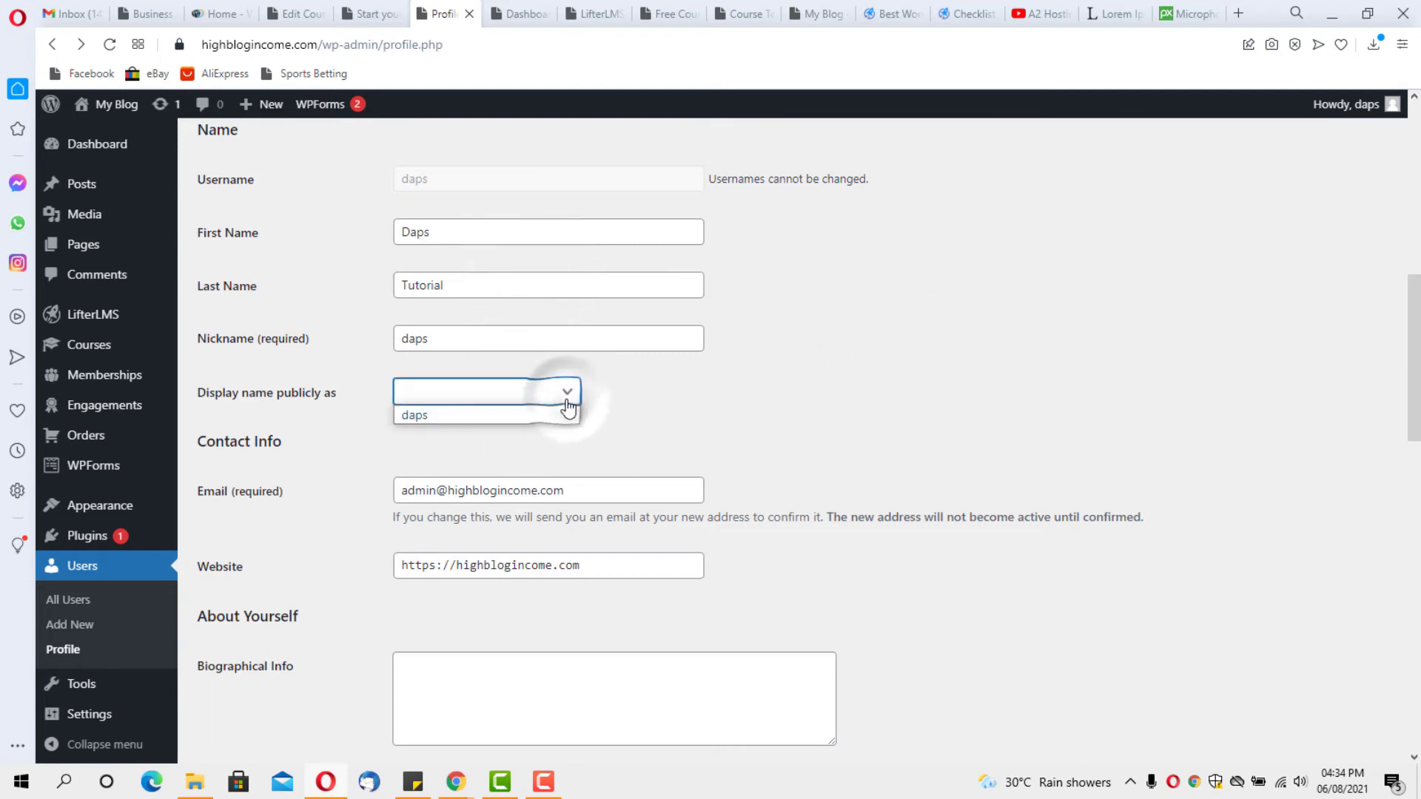
{"action": "left_click", "coordinate": [443, 285]}
{"action": "left_click", "coordinate": [442, 226]}
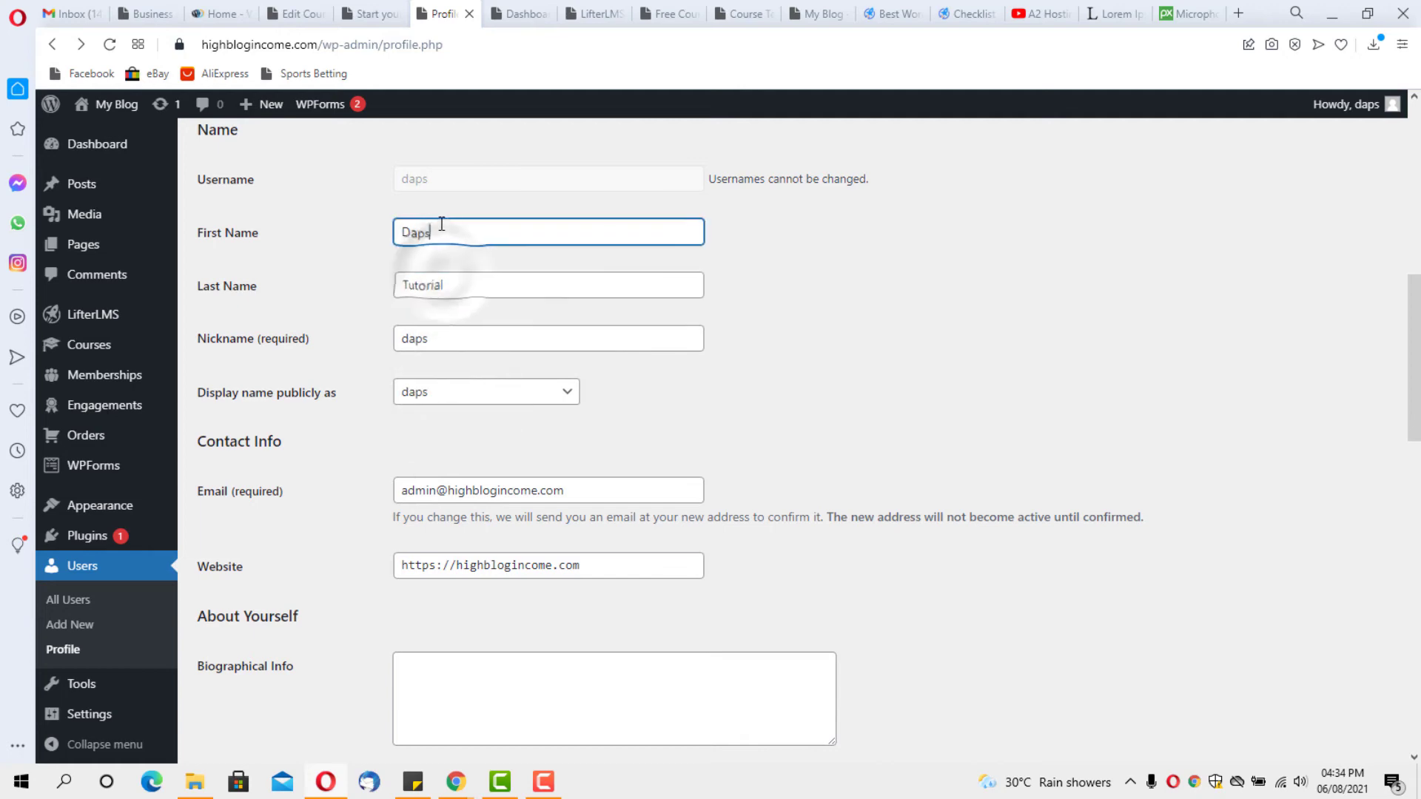
{"action": "left_click", "coordinate": [508, 390]}
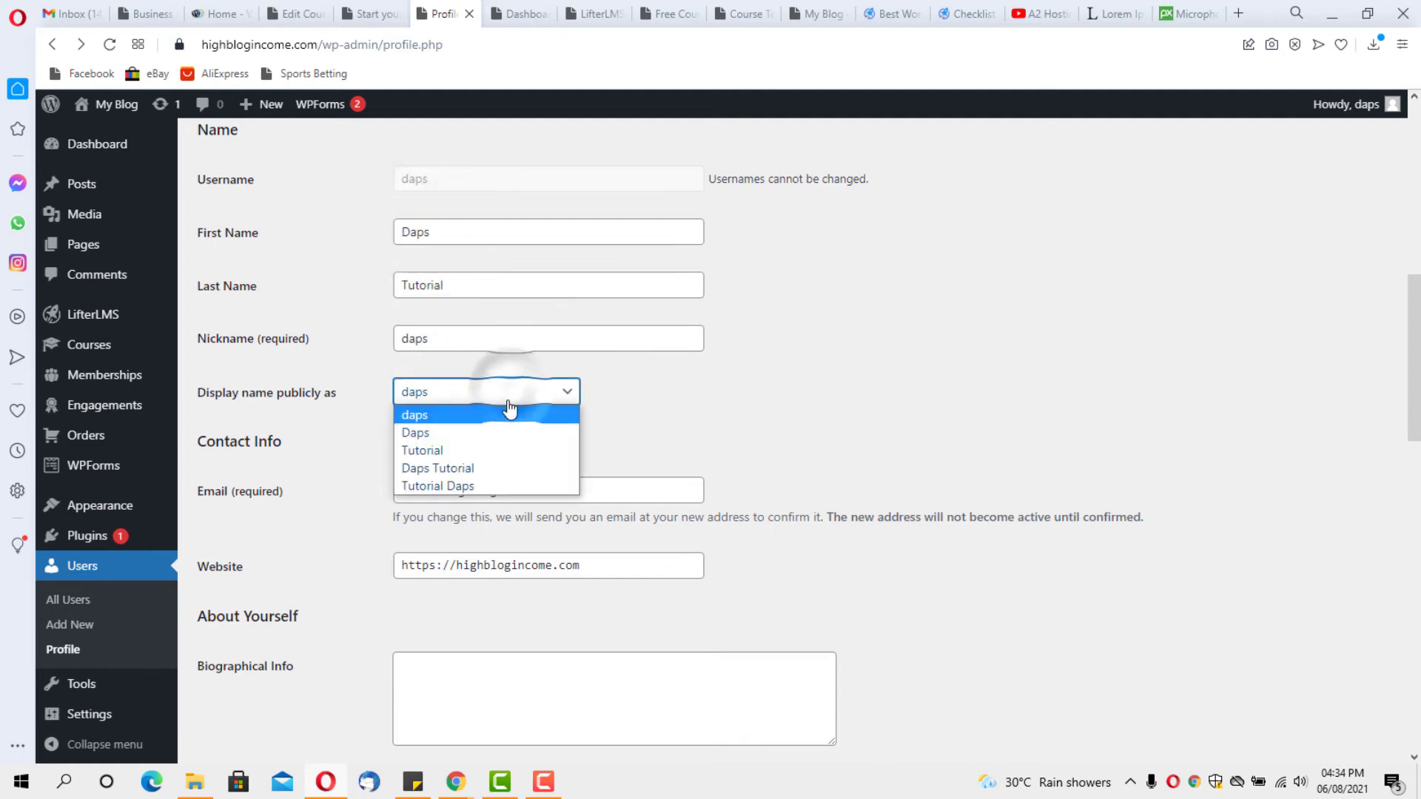
{"action": "left_click", "coordinate": [487, 468]}
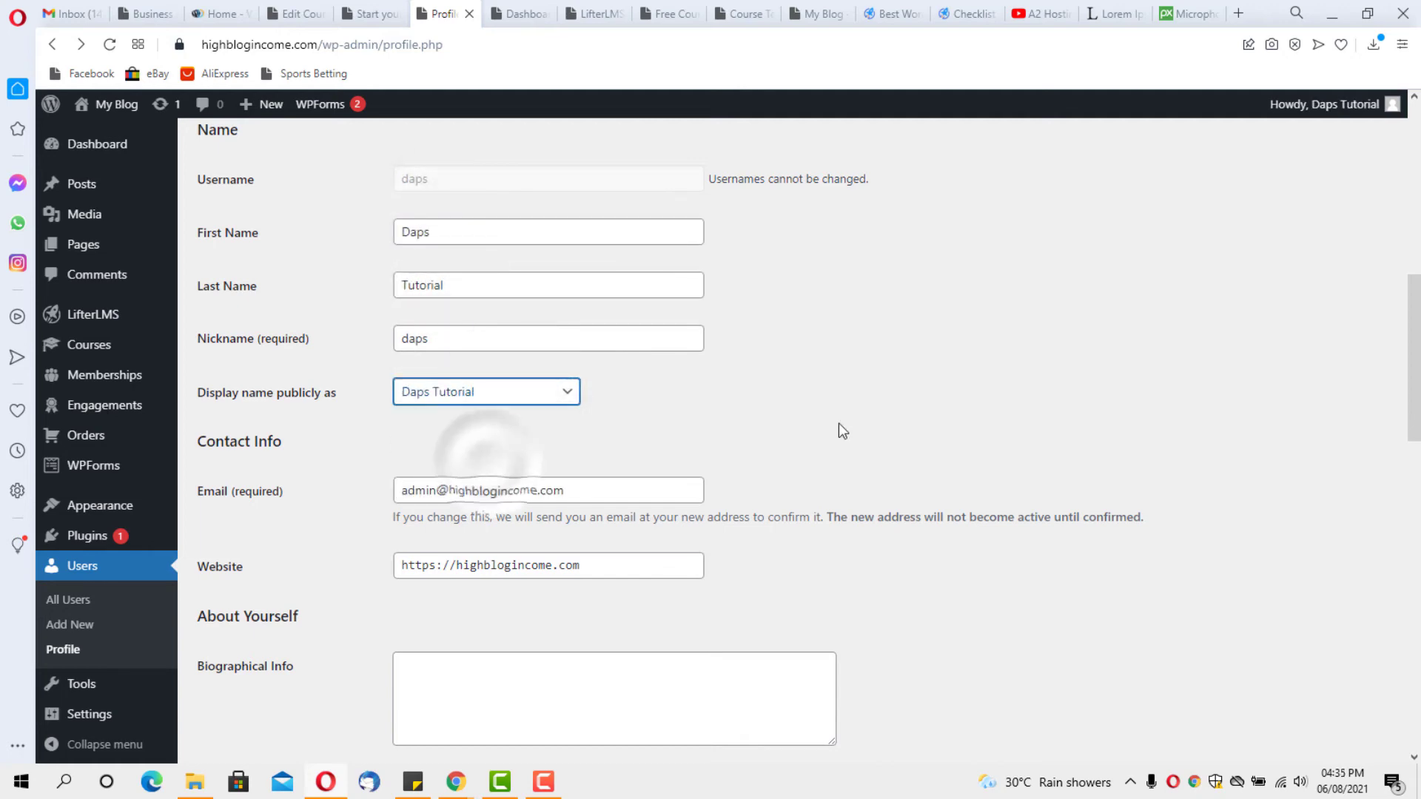
Save the profile with Update Profile
{"action": "scroll", "coordinate": [957, 415], "scroll_direction": "up", "scroll_amount": 6}
{"action": "scroll", "coordinate": [957, 415], "scroll_direction": "up", "scroll_amount": 3}
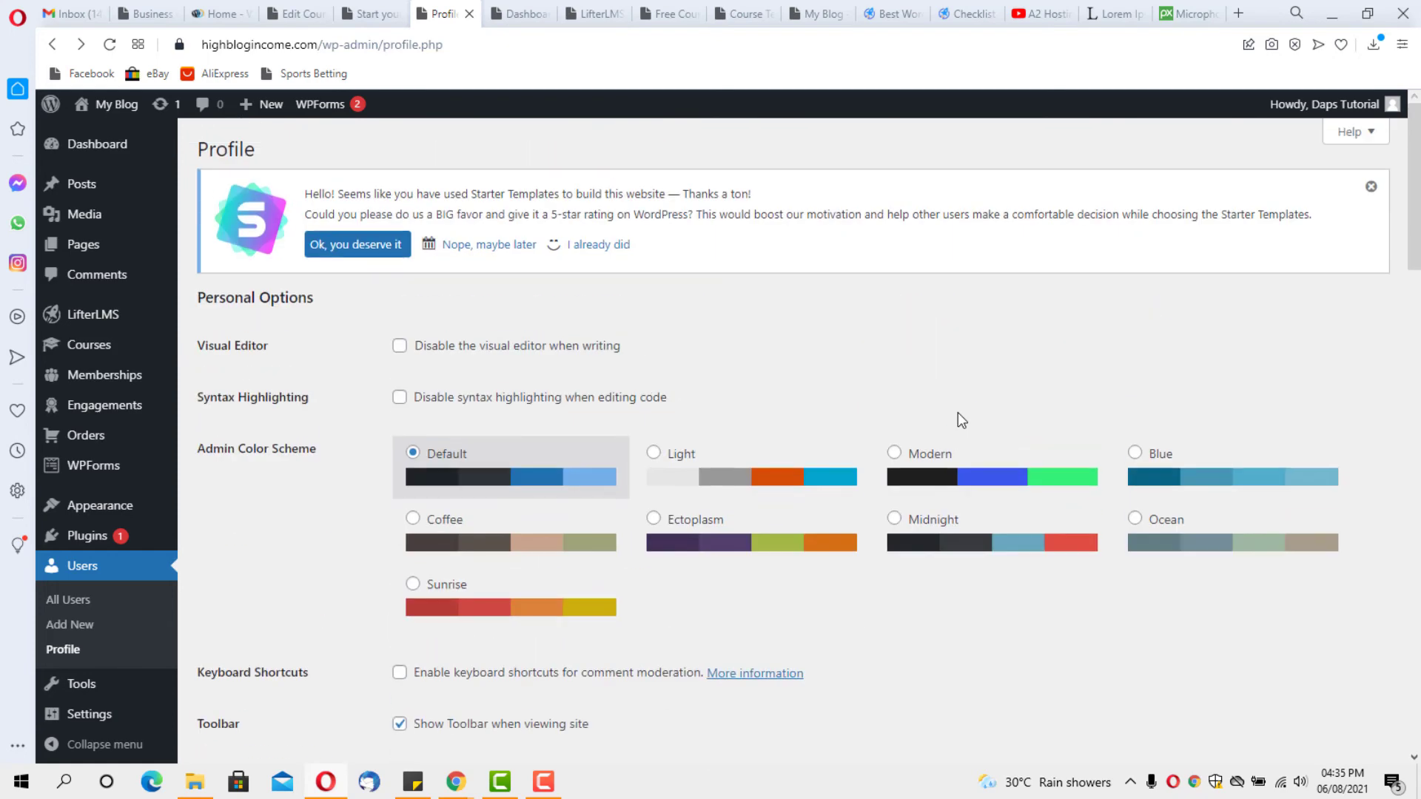
{"action": "scroll", "coordinate": [958, 414], "scroll_direction": "down", "scroll_amount": 20}
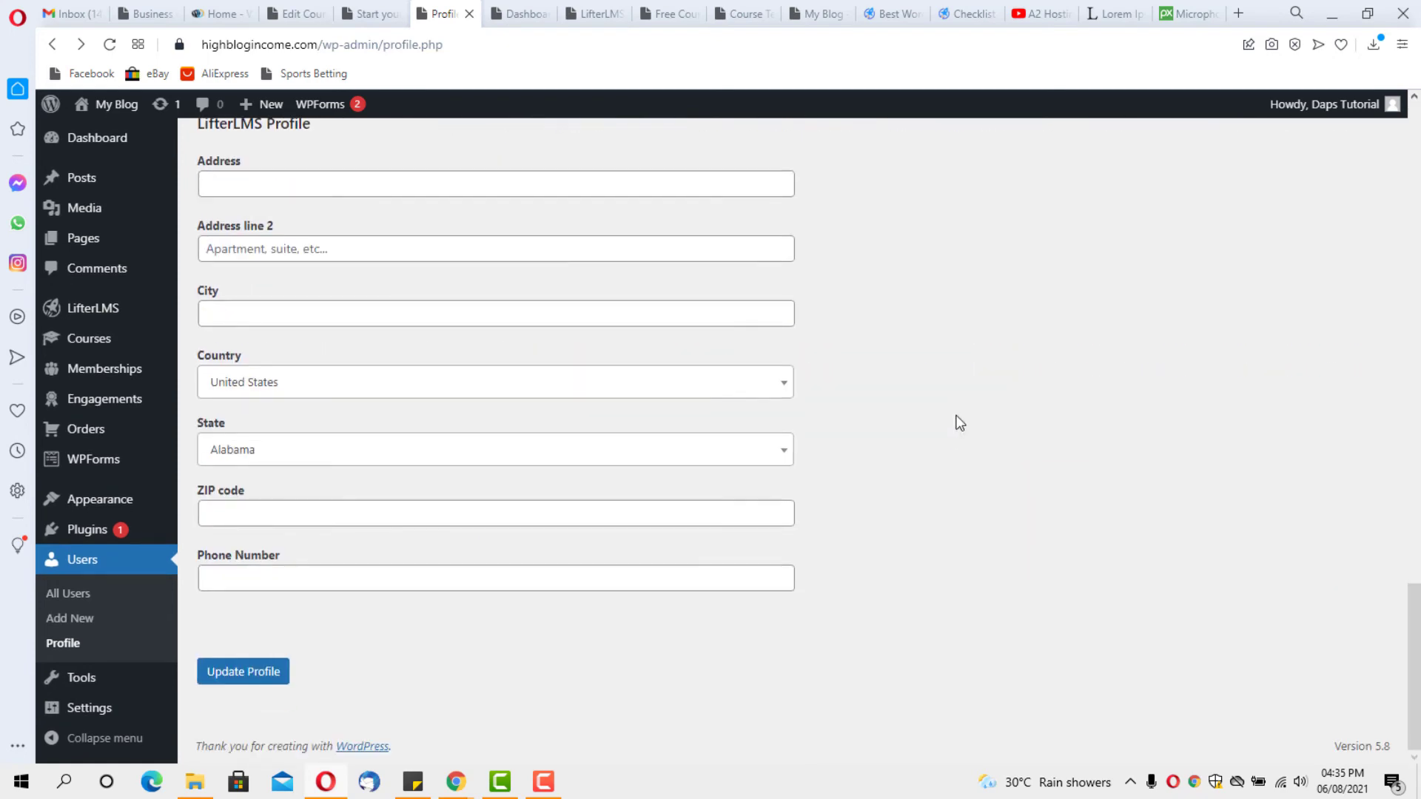
{"action": "left_click", "coordinate": [247, 673]}
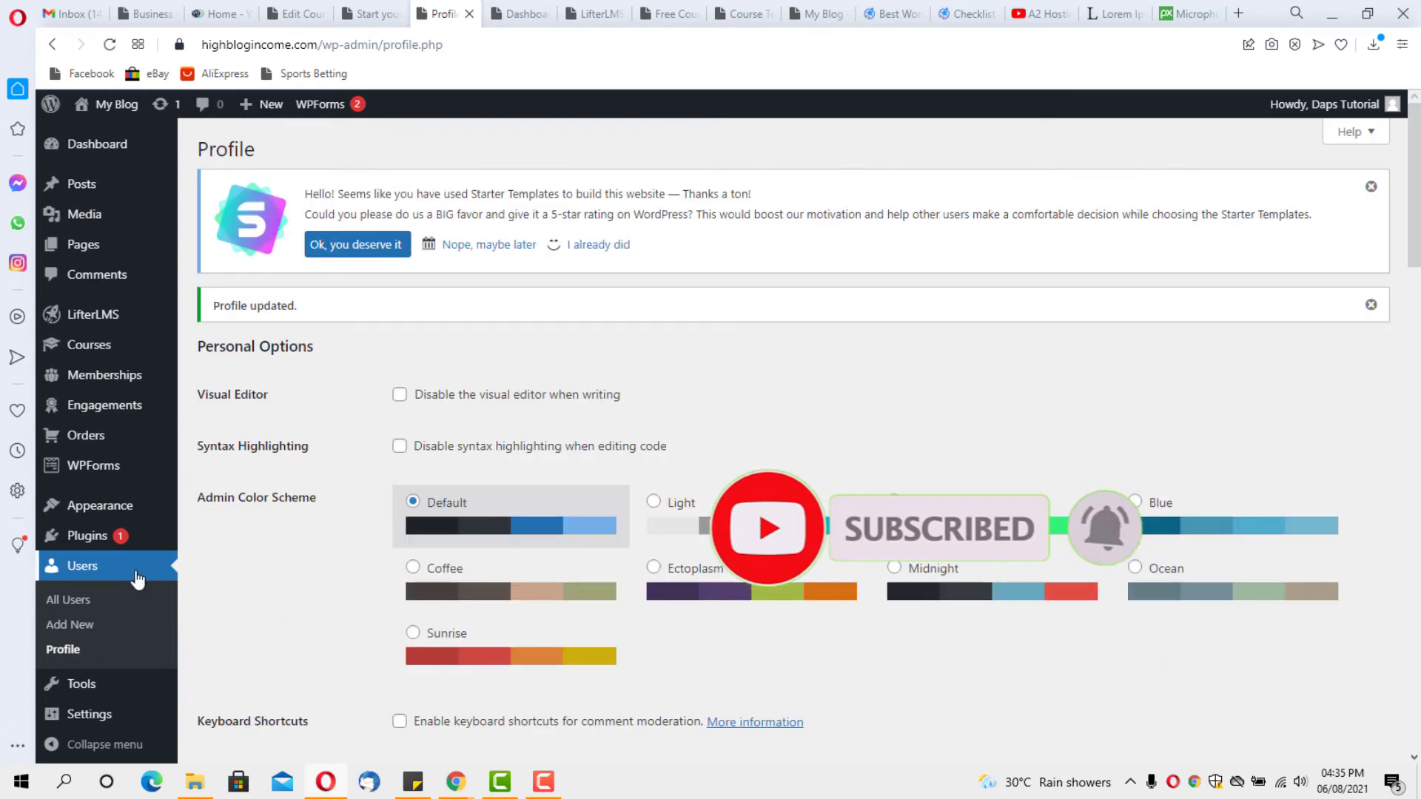
{"action": "mouse_move", "coordinate": [88, 543]}
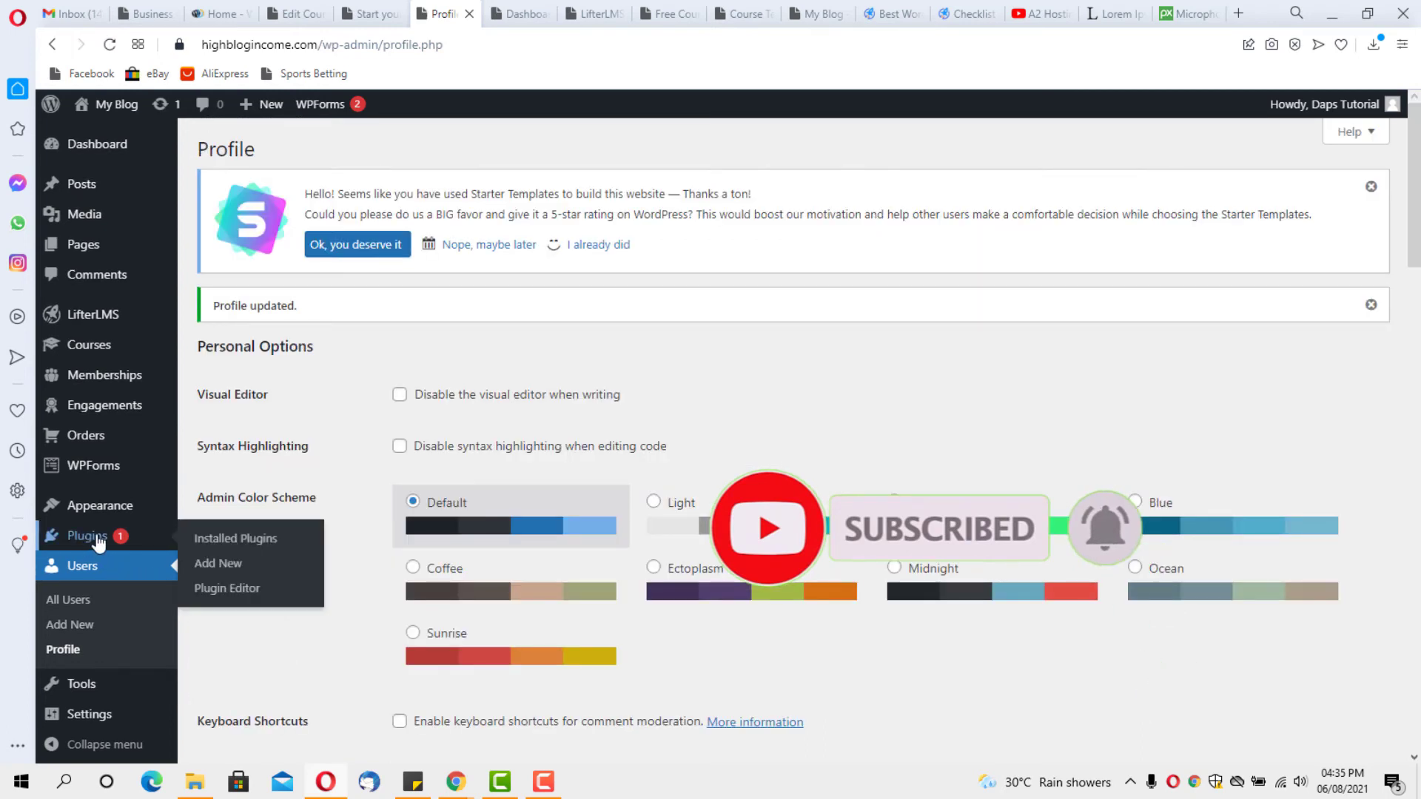
Install and activate the One User Avatar plugin from Add New, then open its settings
{"action": "left_click", "coordinate": [207, 571]}
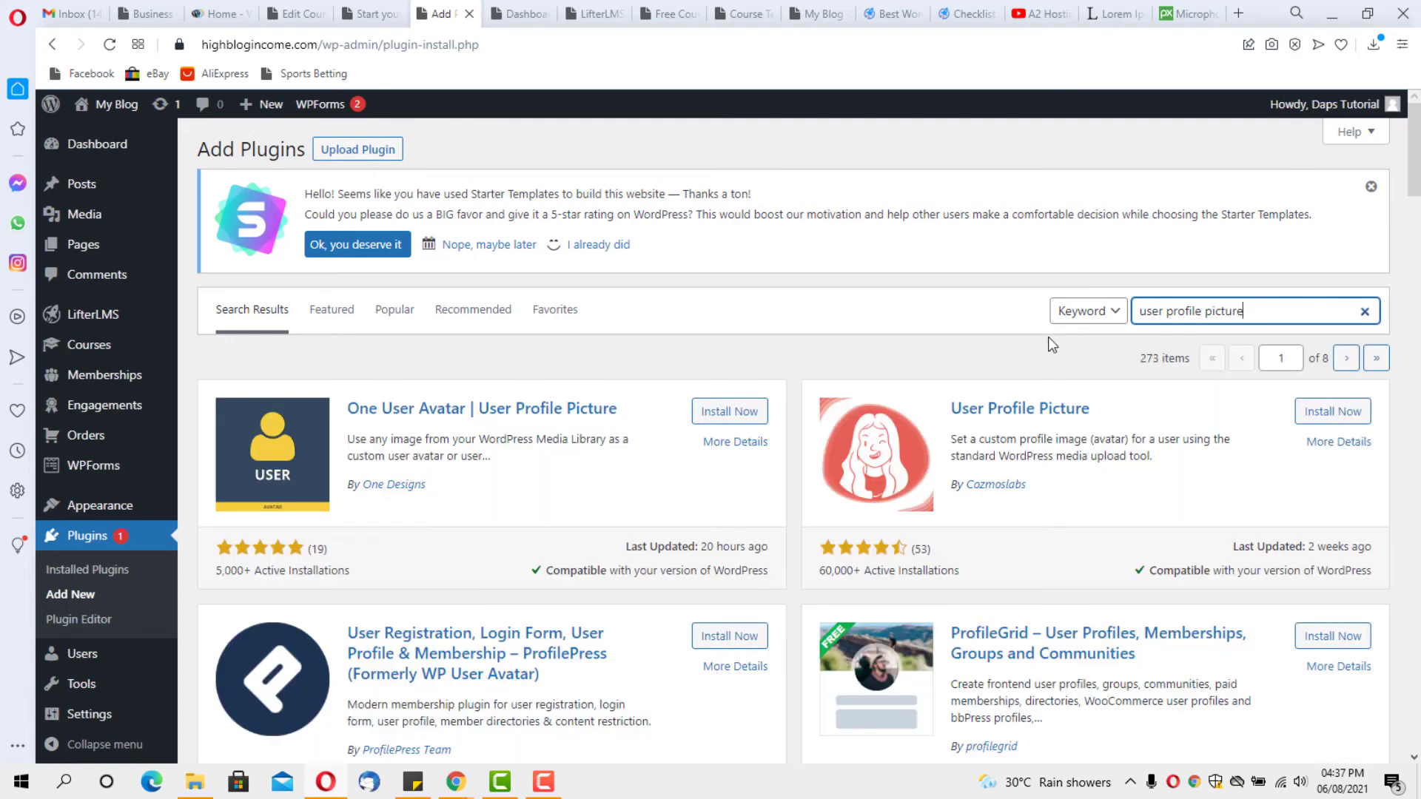
{"action": "left_click", "coordinate": [731, 416]}
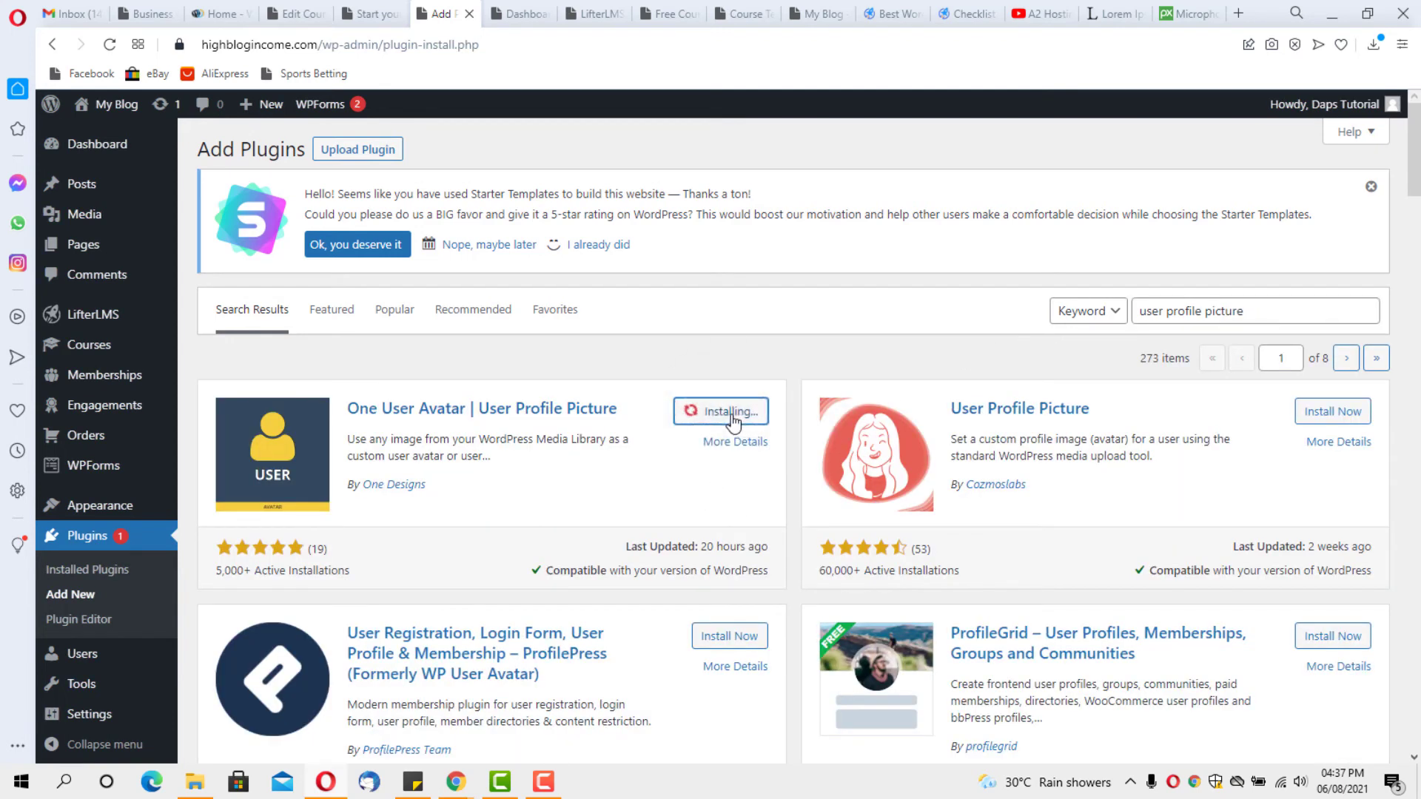
{"action": "left_click", "coordinate": [732, 418]}
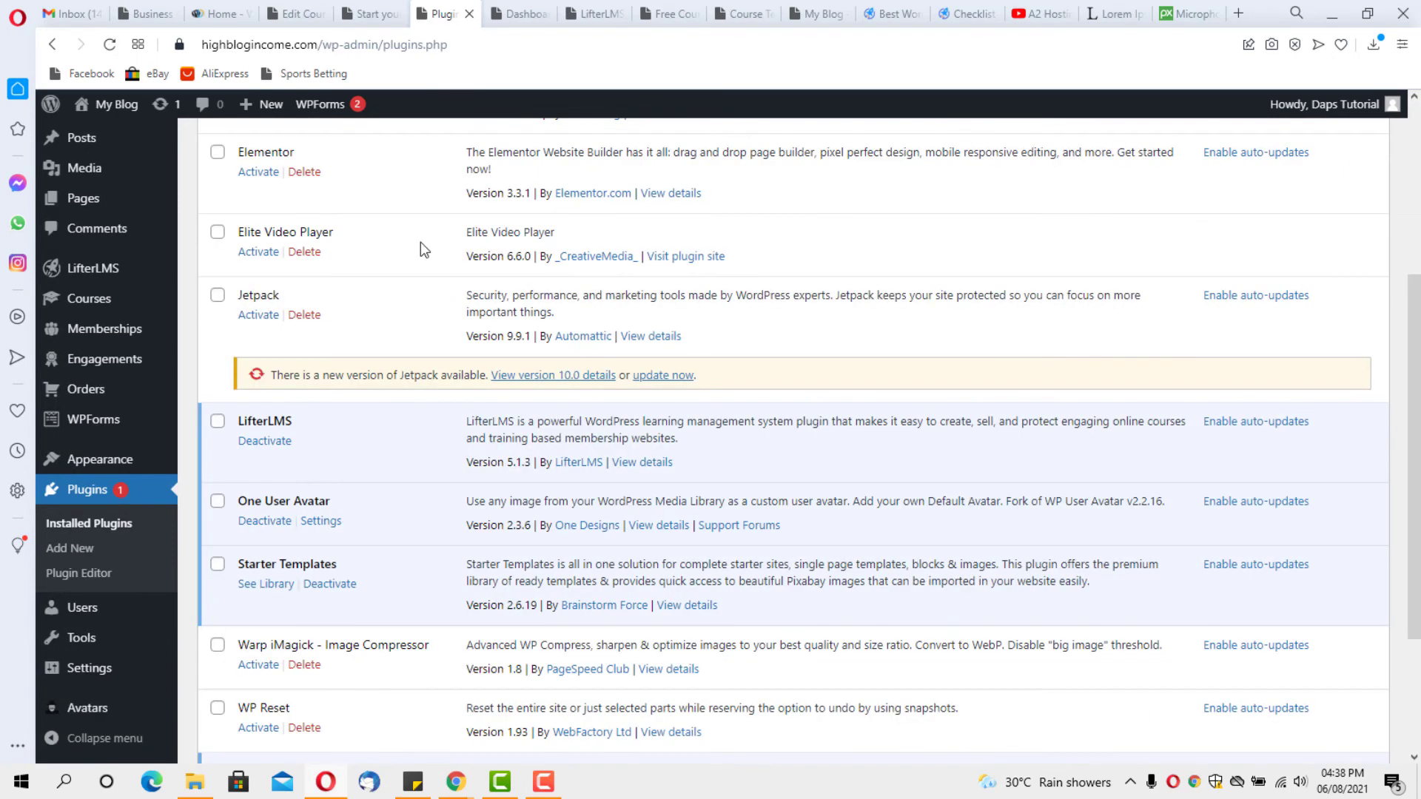
{"action": "scroll", "coordinate": [420, 247], "scroll_direction": "down", "scroll_amount": 1}
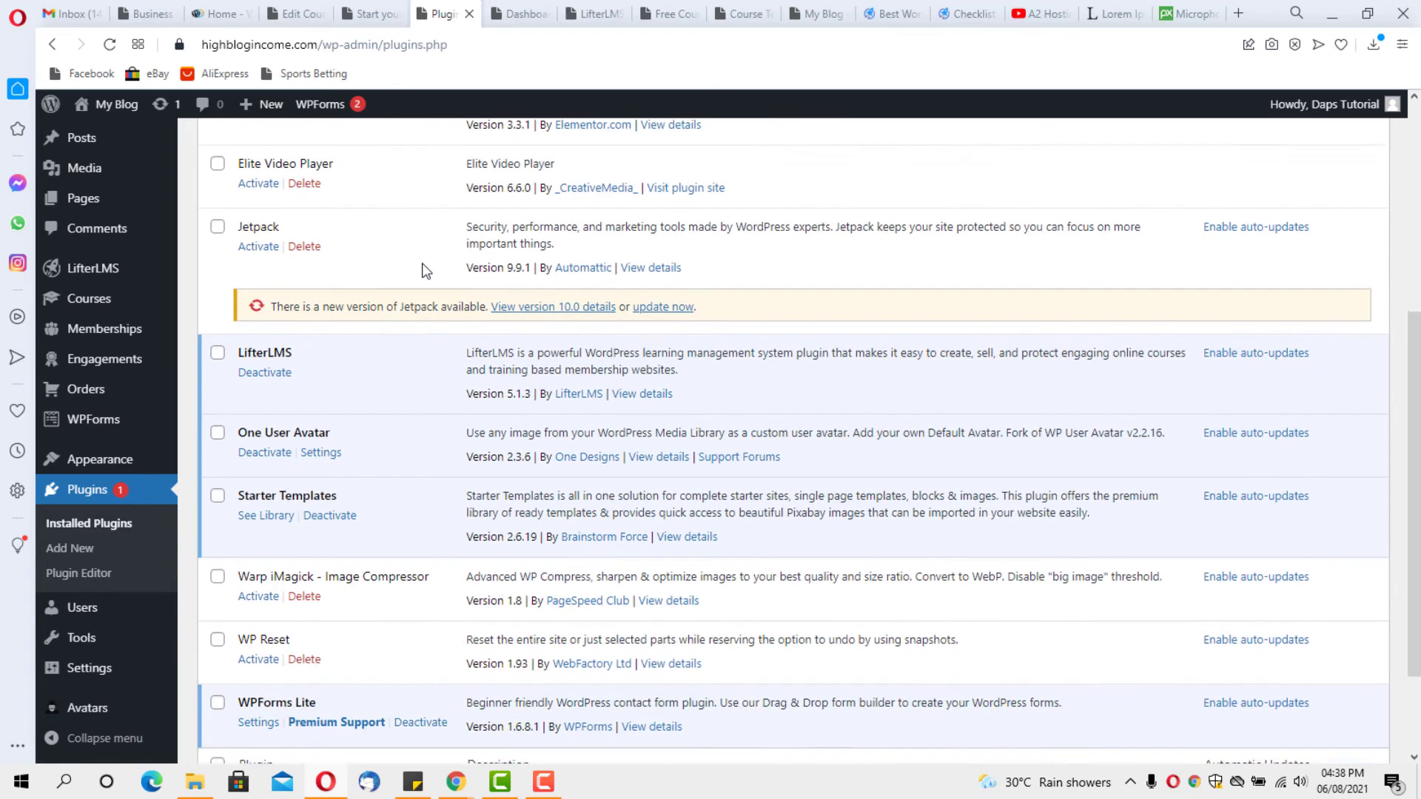
{"action": "left_click", "coordinate": [321, 433]}
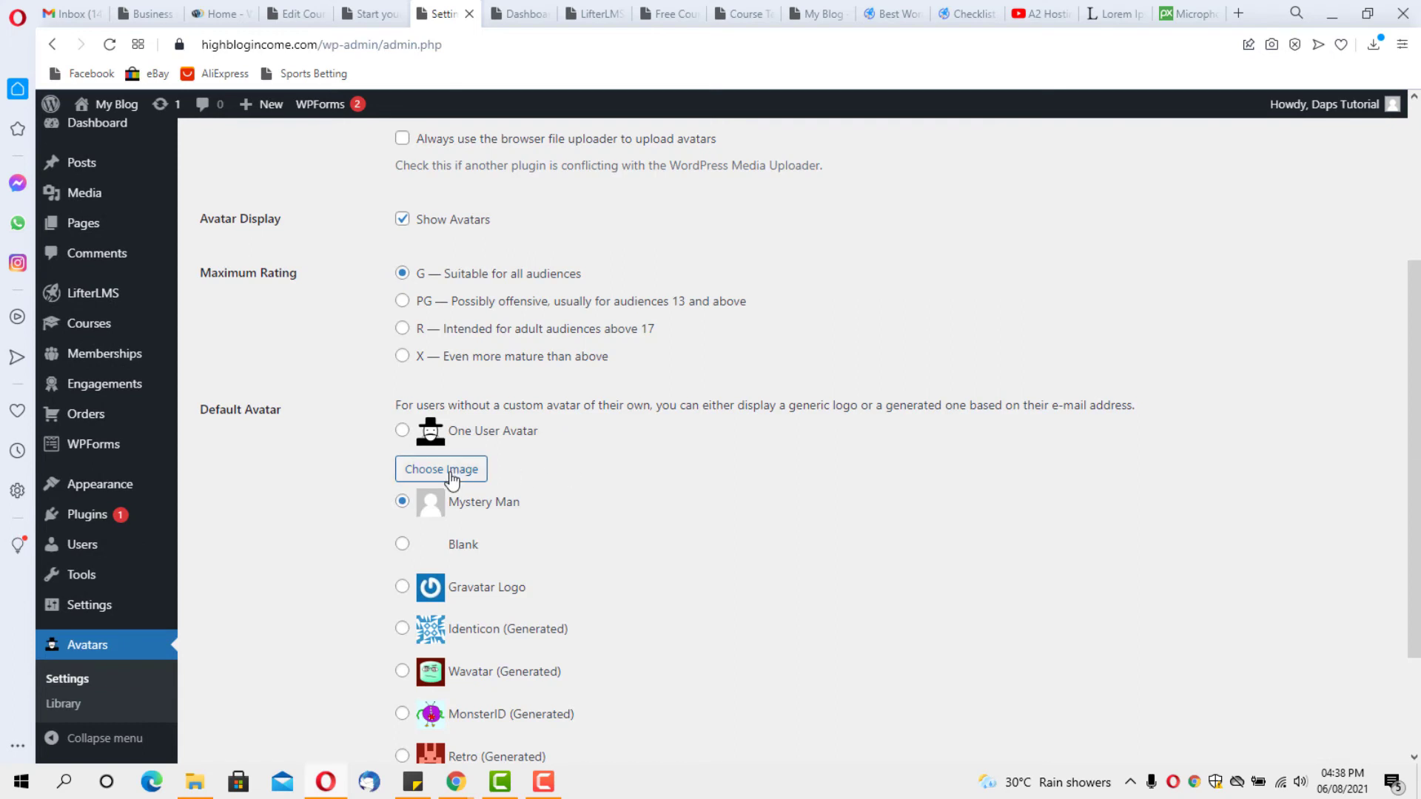
Choose podcaster-template-hero-img.jpg from the Media Library as the One User Avatar default image
{"action": "left_click", "coordinate": [451, 474]}
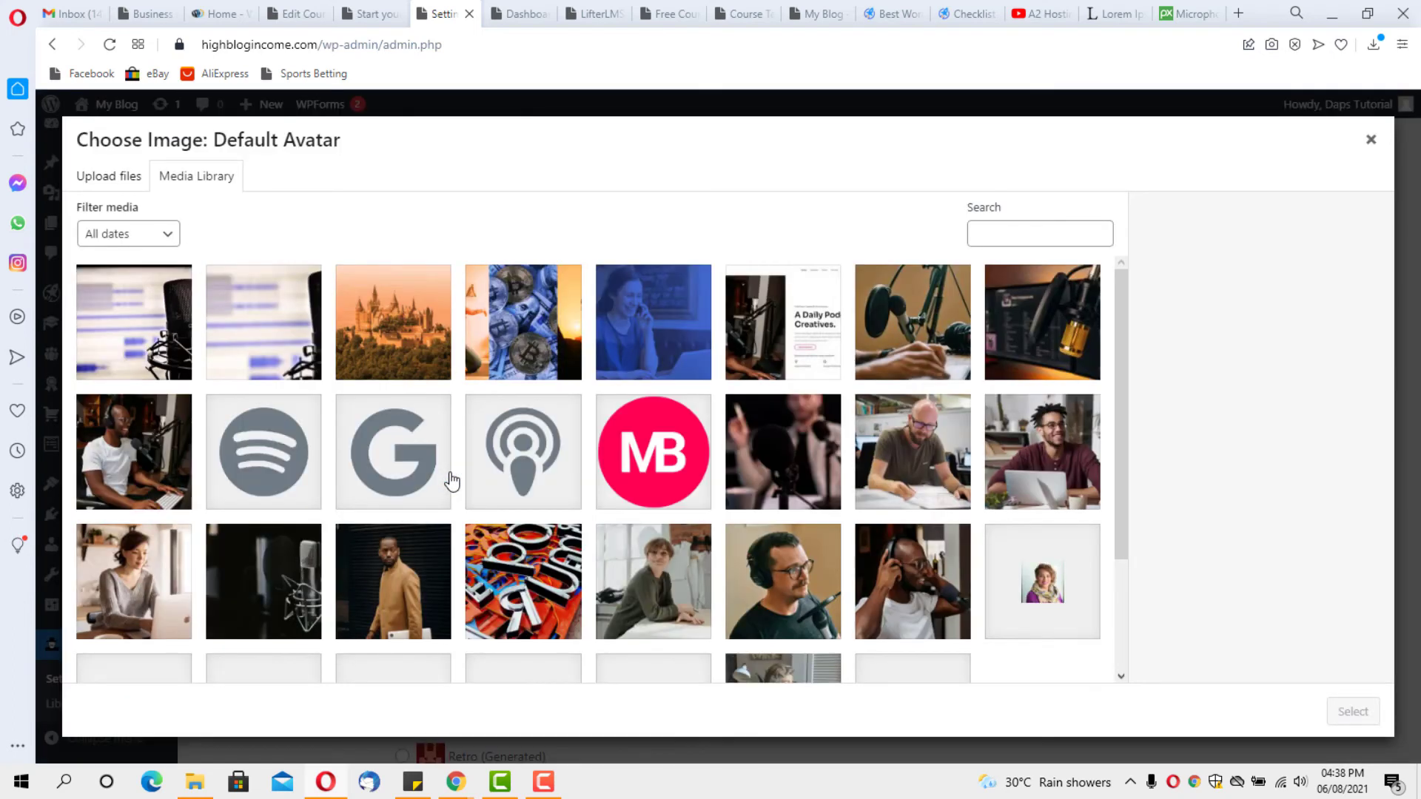
{"action": "scroll", "coordinate": [666, 476], "scroll_direction": "down", "scroll_amount": 2}
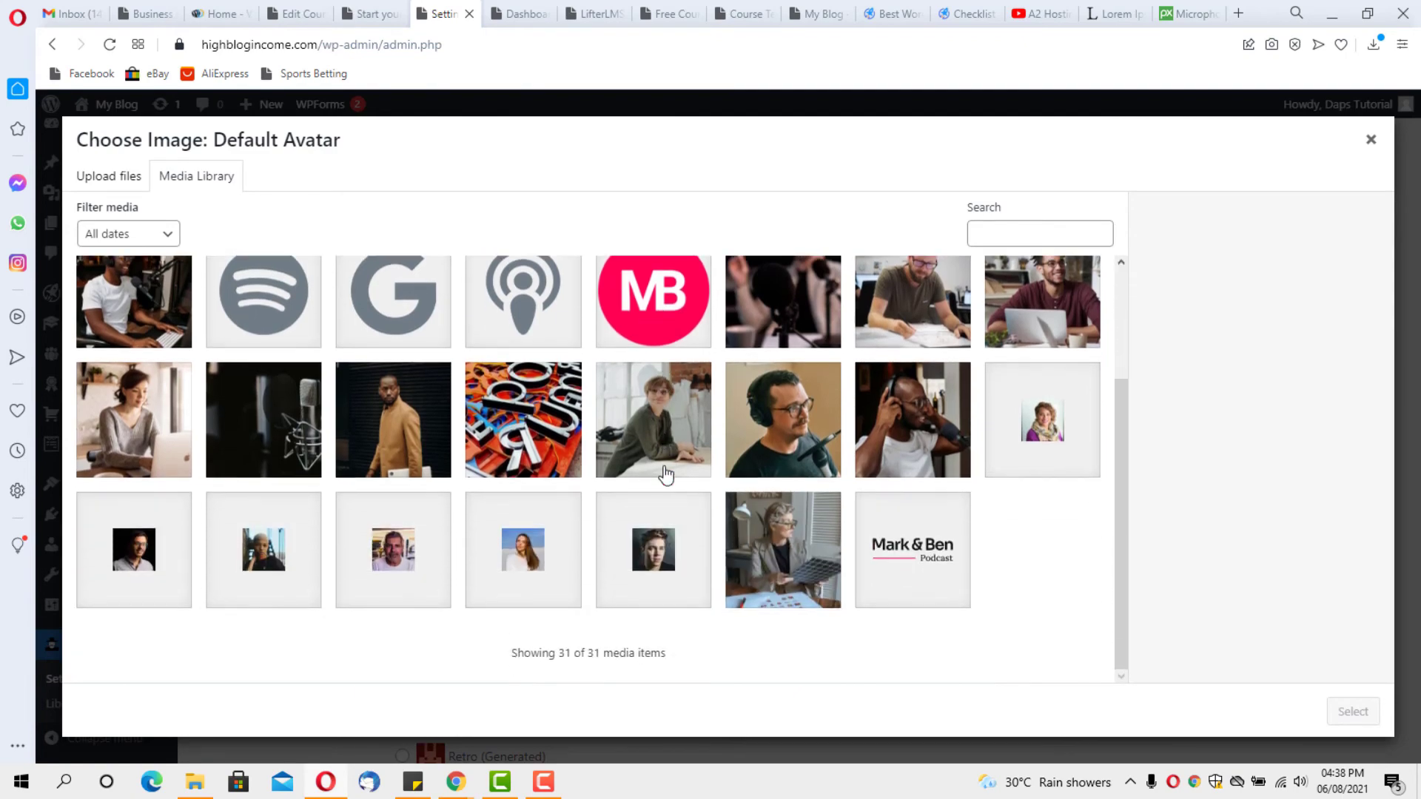
{"action": "scroll", "coordinate": [666, 476], "scroll_direction": "up", "scroll_amount": 2}
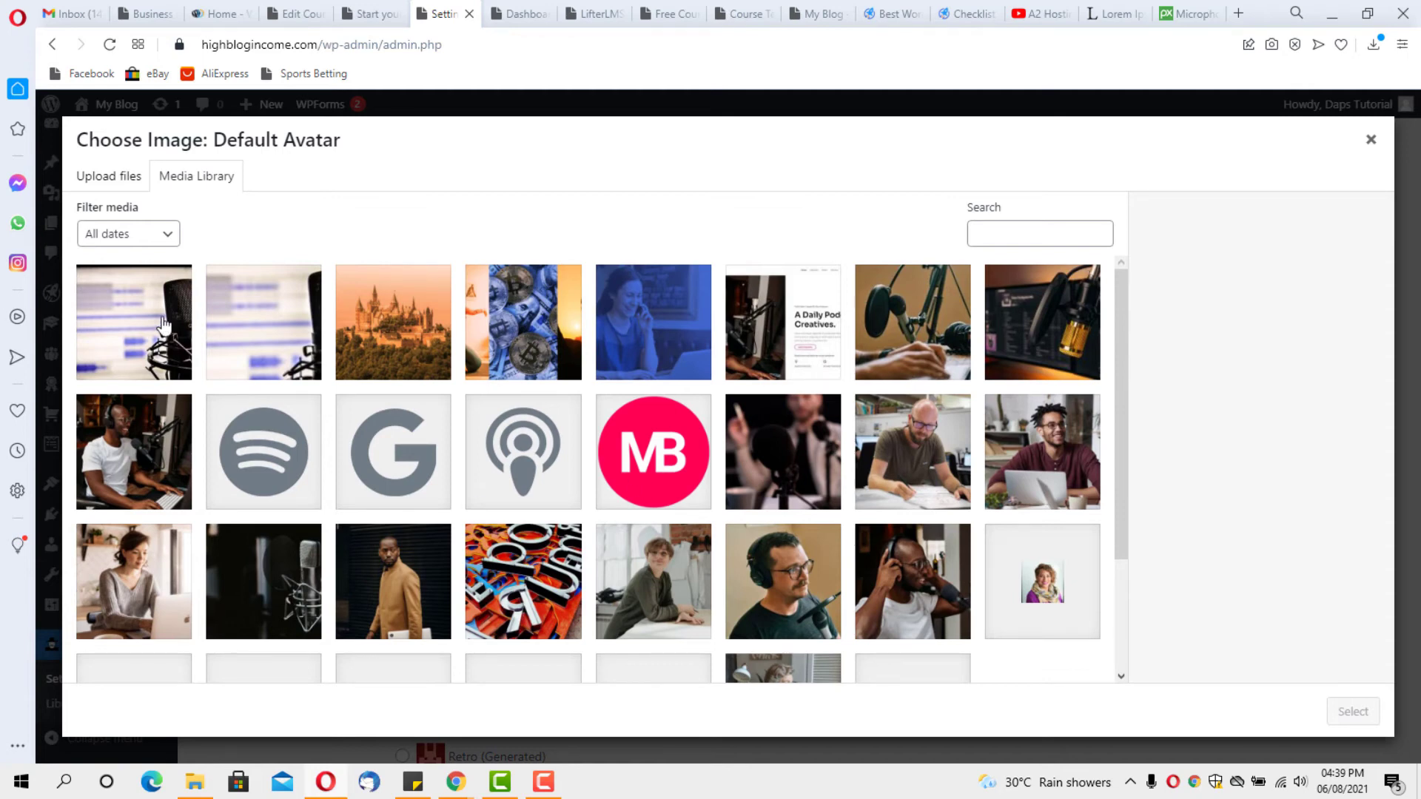
{"action": "left_click", "coordinate": [128, 462]}
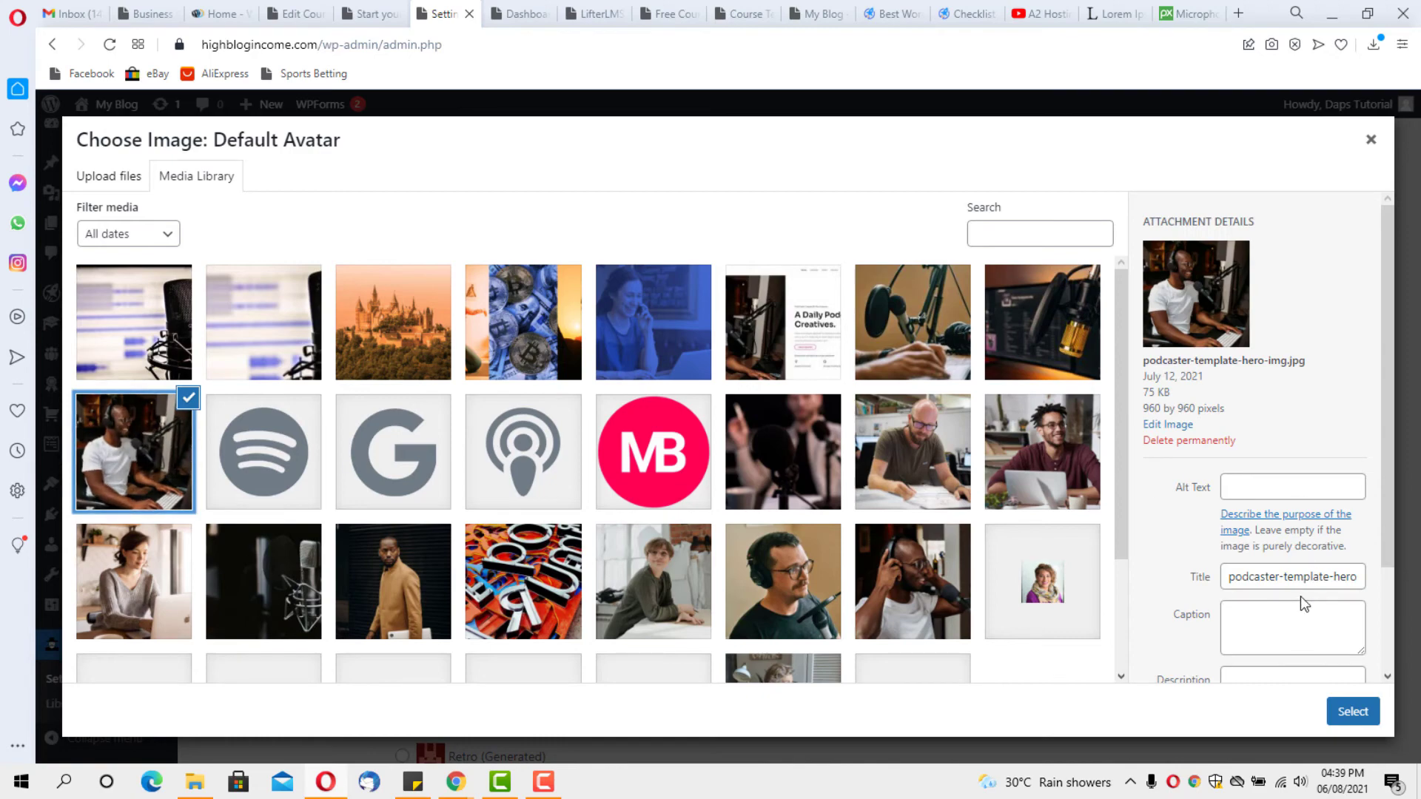
{"action": "left_click", "coordinate": [1359, 715]}
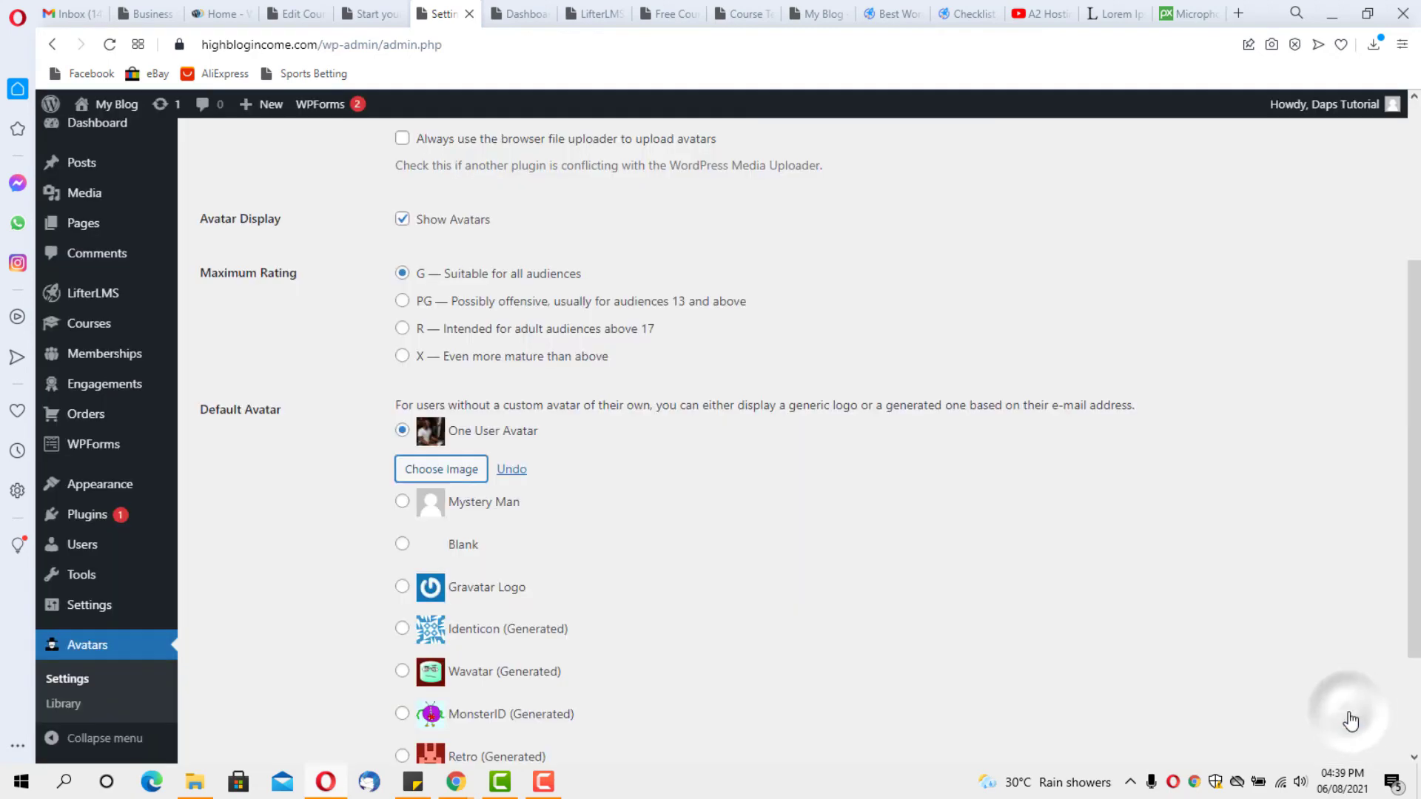
{"action": "scroll", "coordinate": [710, 587], "scroll_direction": "up", "scroll_amount": 3}
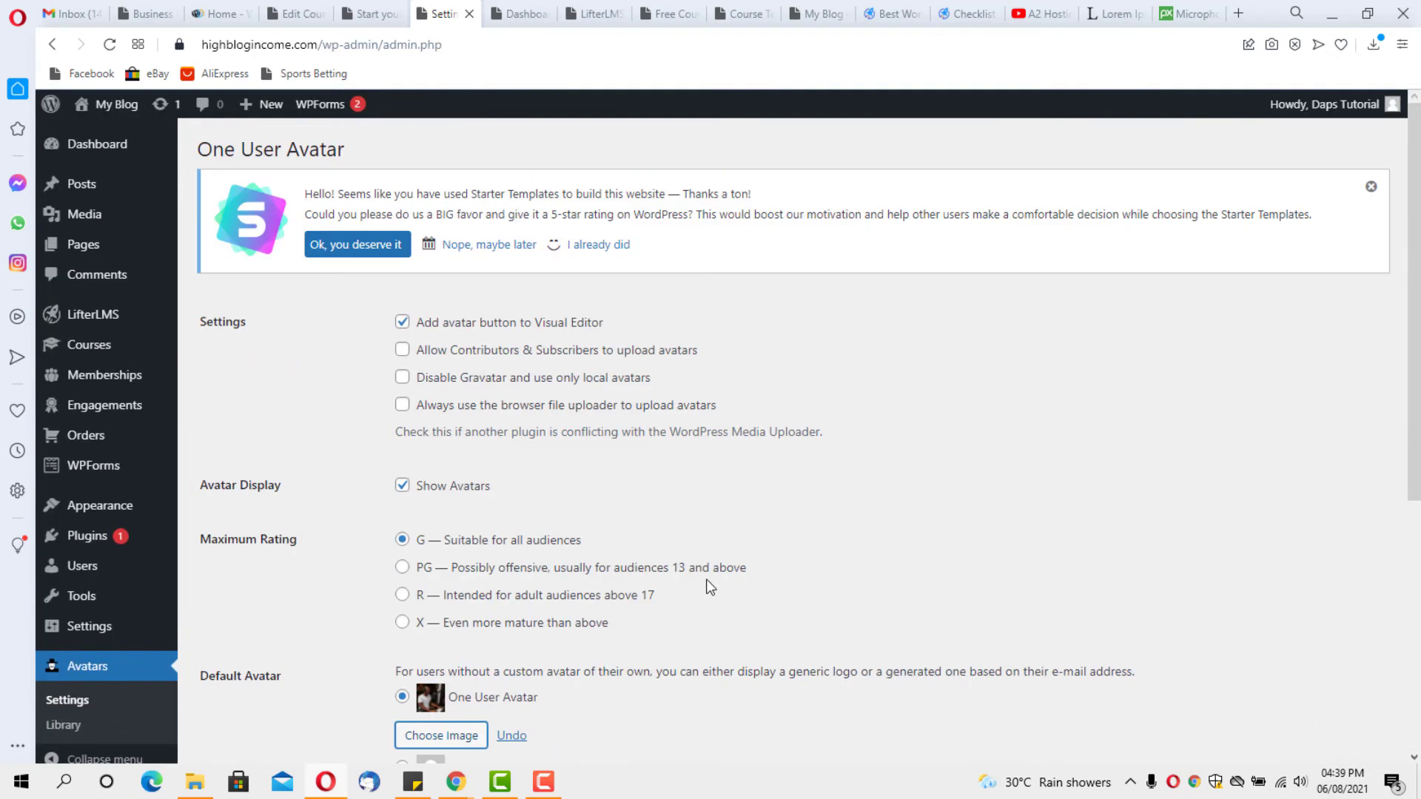
{"action": "scroll", "coordinate": [707, 584], "scroll_direction": "down", "scroll_amount": 5}
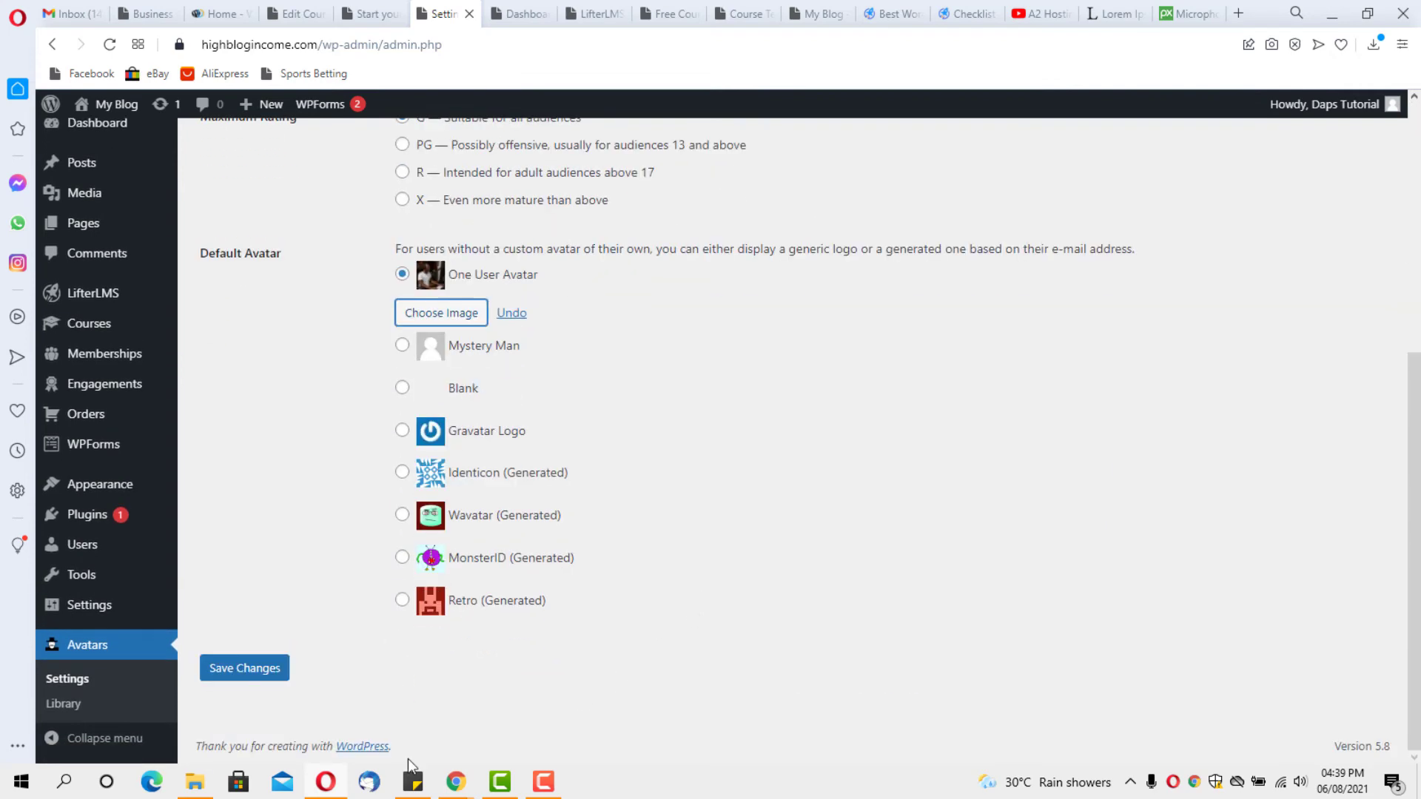
Save the default avatar setting, then open the 'Why podcast?' lesson in the block editor
{"action": "left_click", "coordinate": [263, 670]}
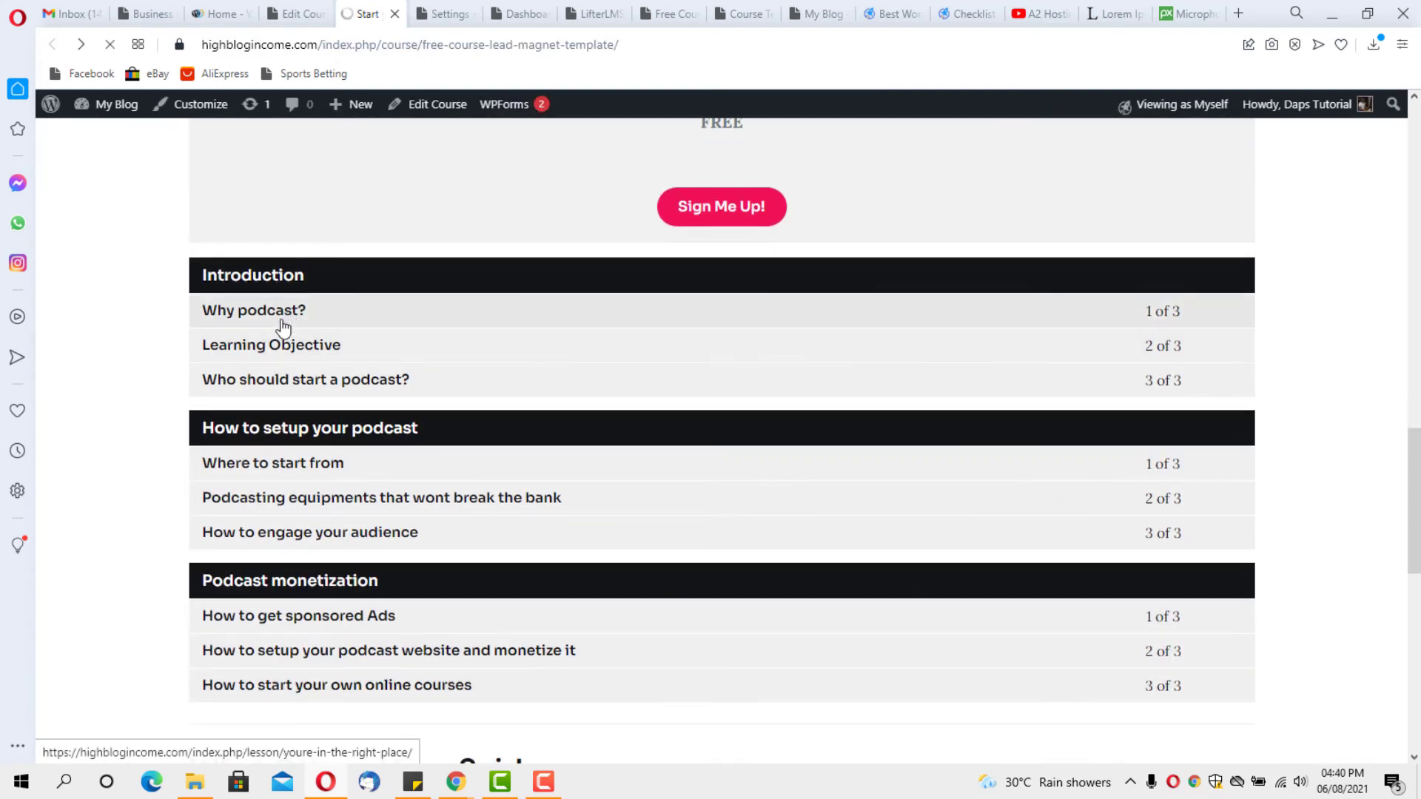
{"action": "left_click", "coordinate": [264, 313]}
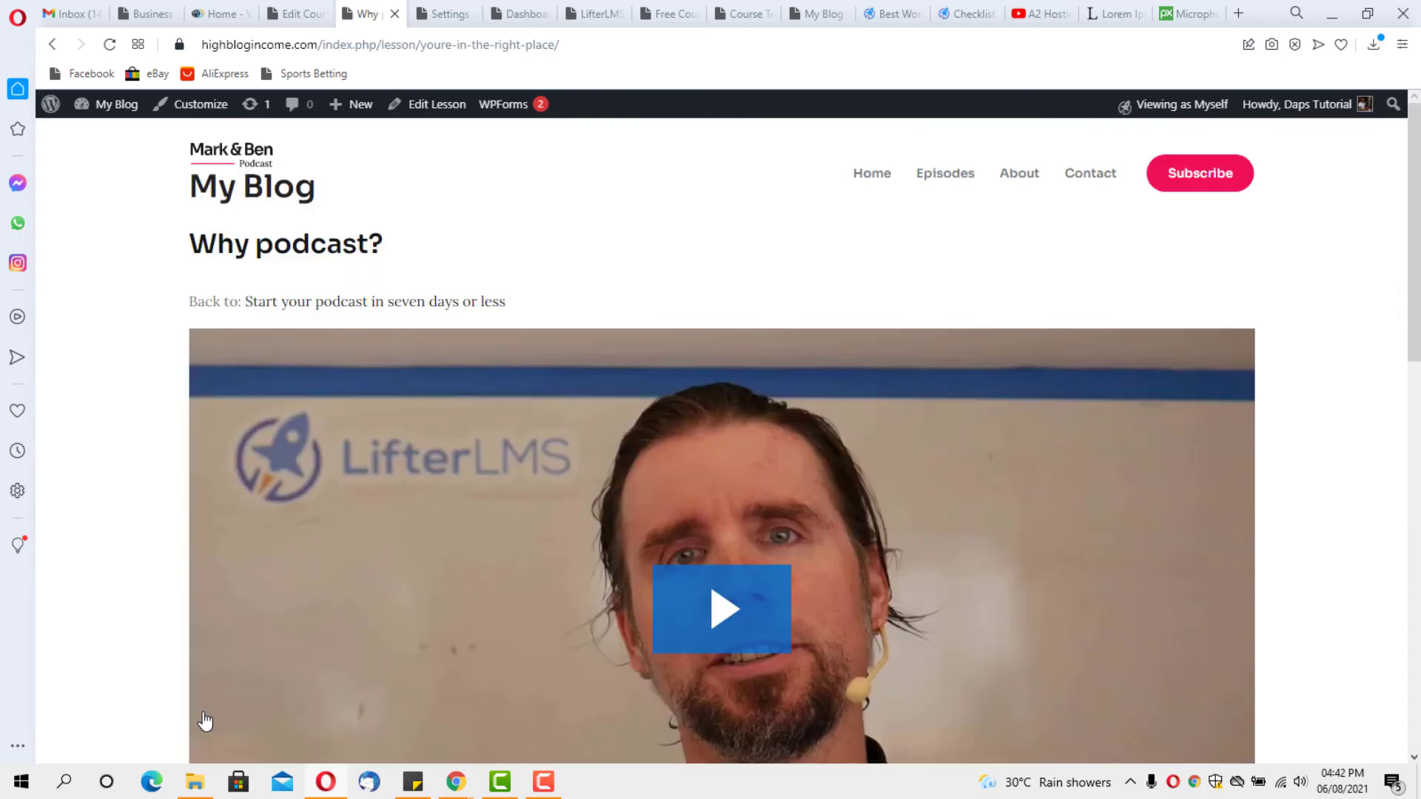
{"action": "scroll", "coordinate": [205, 720], "scroll_direction": "down", "scroll_amount": 10}
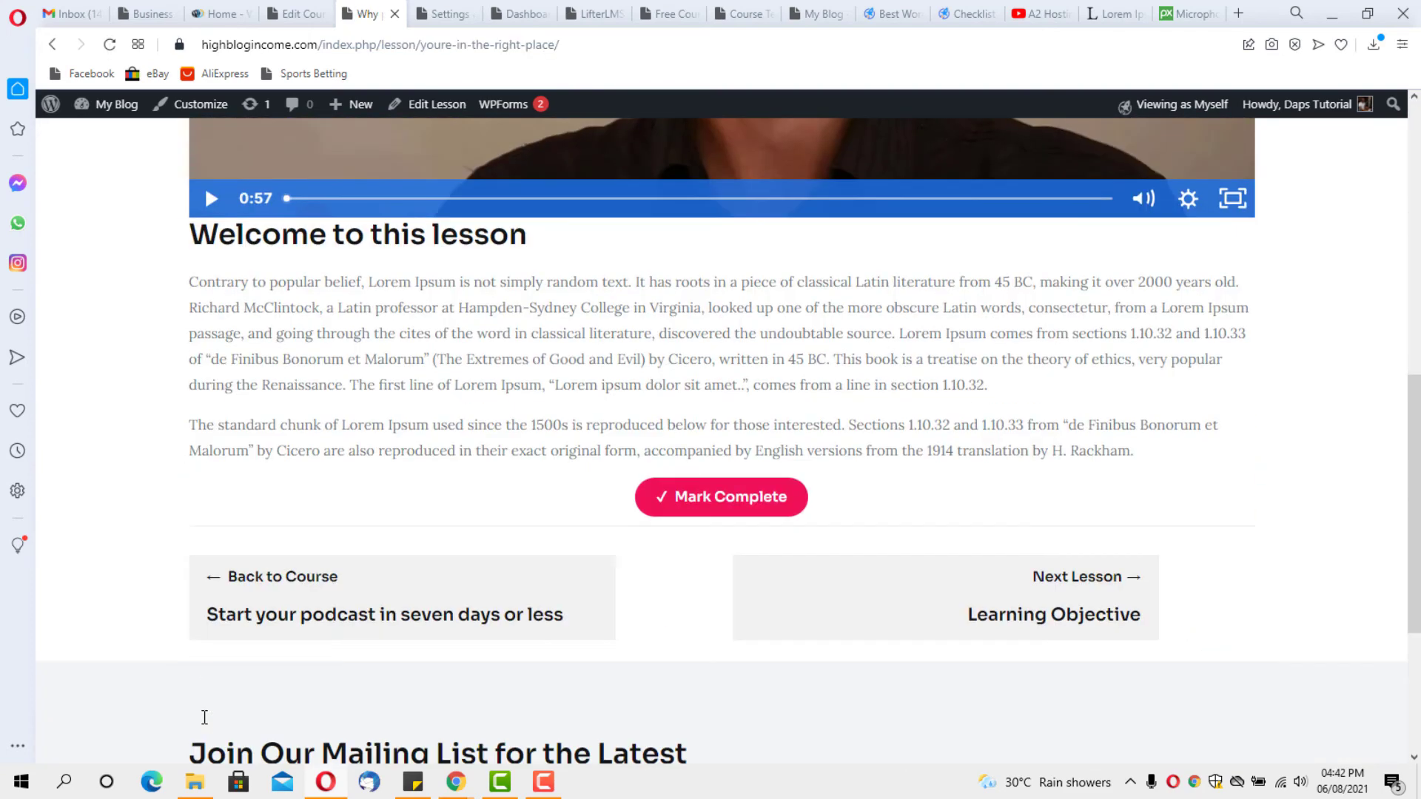
{"action": "scroll", "coordinate": [205, 717], "scroll_direction": "down", "scroll_amount": 3}
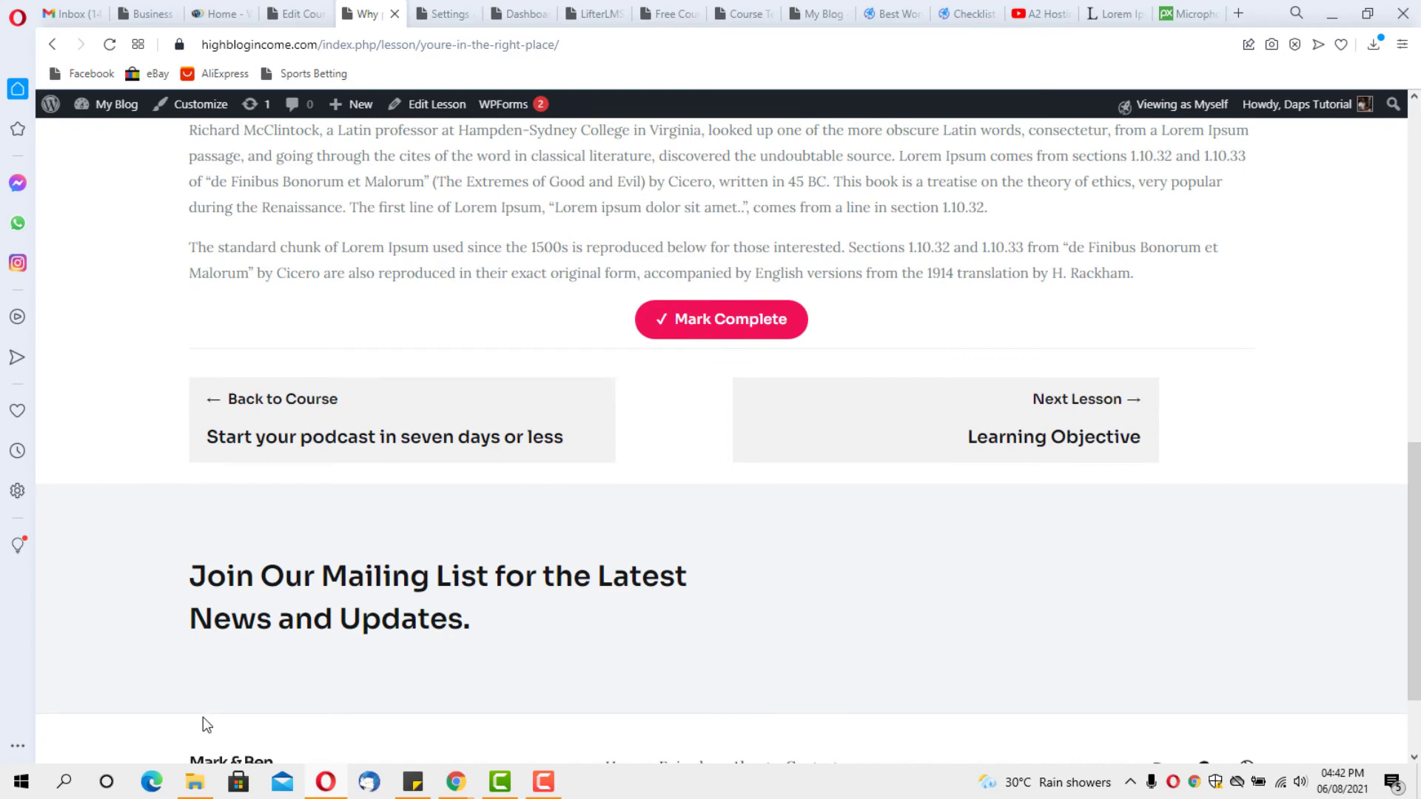
{"action": "scroll", "coordinate": [203, 718], "scroll_direction": "up", "scroll_amount": 12}
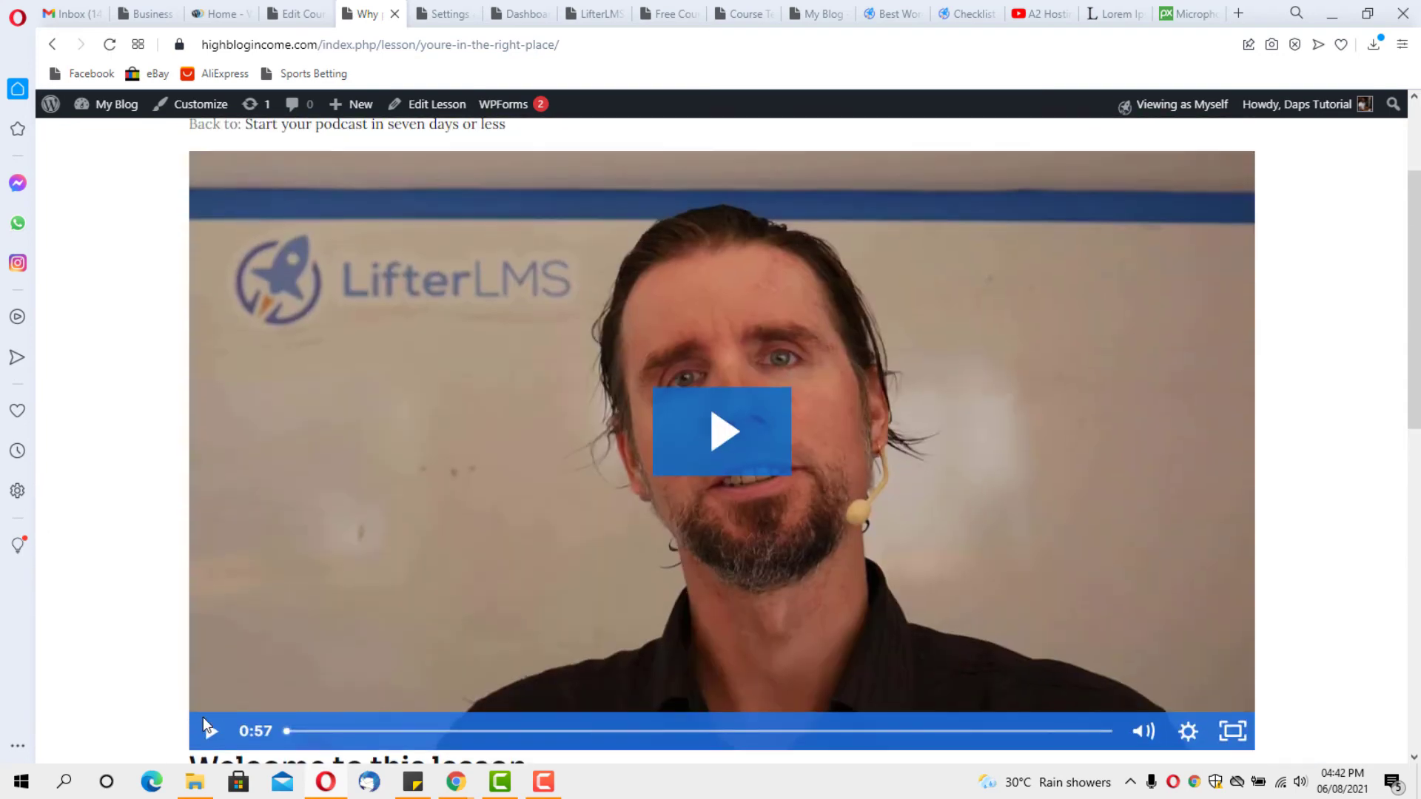
{"action": "scroll", "coordinate": [523, 604], "scroll_direction": "down", "scroll_amount": 3}
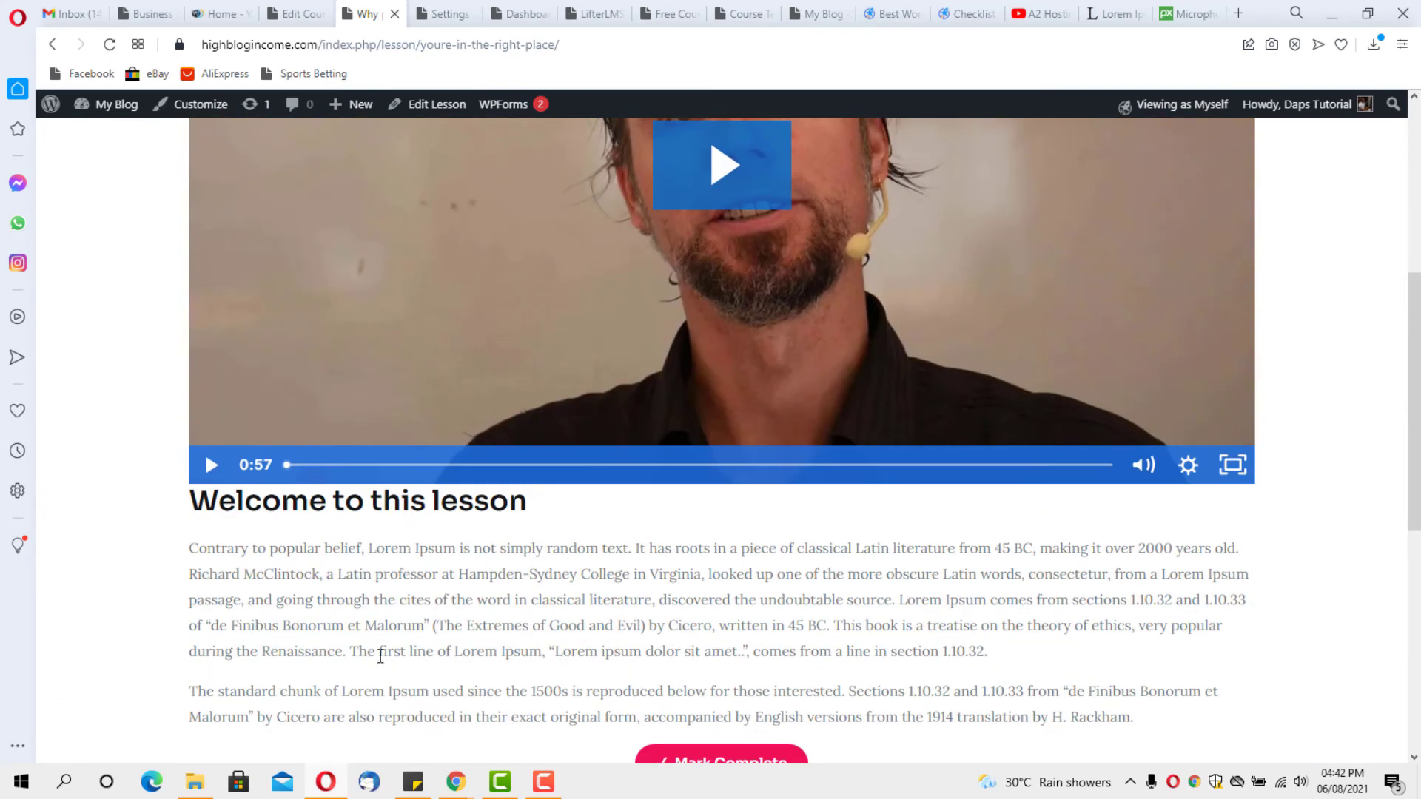
{"action": "scroll", "coordinate": [478, 626], "scroll_direction": "down", "scroll_amount": 5}
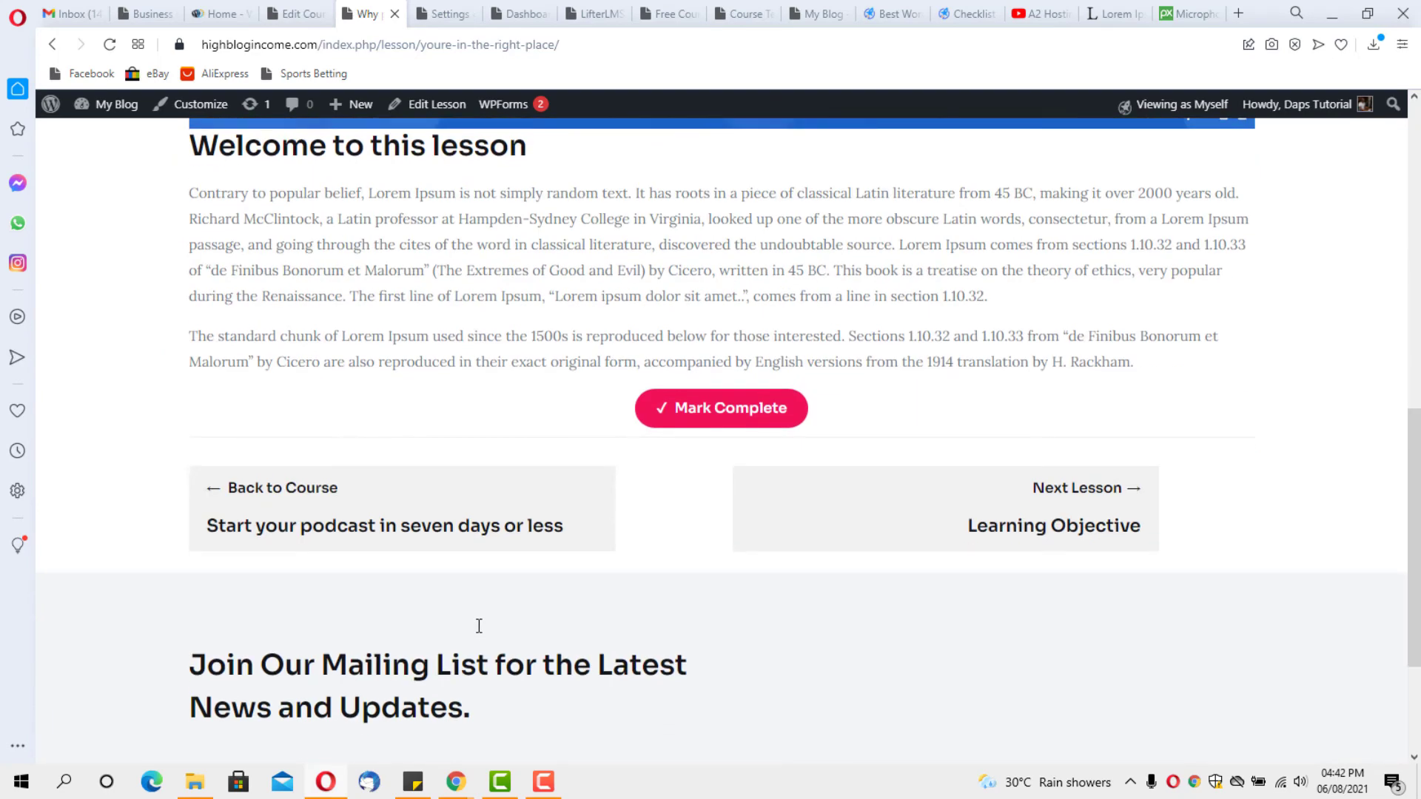
{"action": "scroll", "coordinate": [466, 566], "scroll_direction": "up", "scroll_amount": 1}
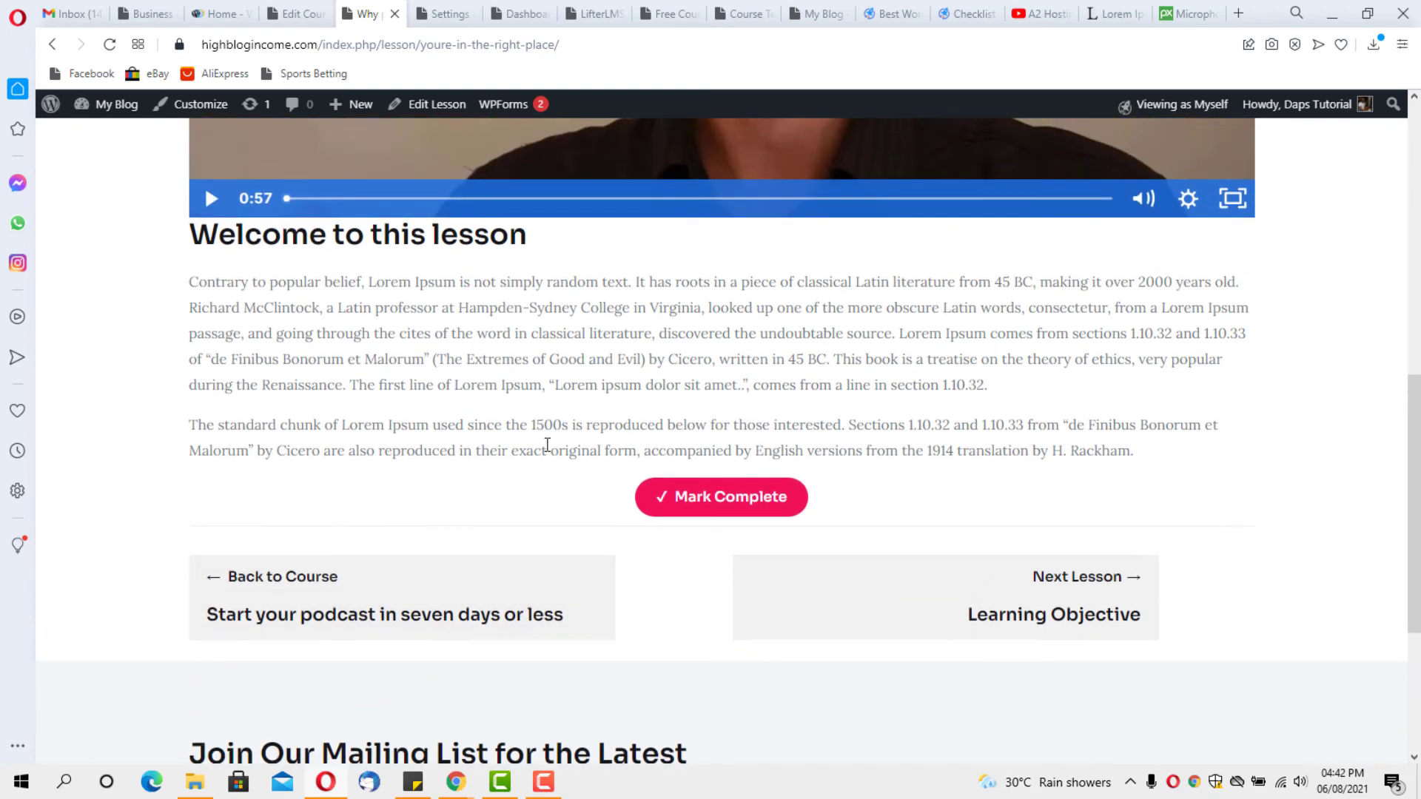
{"action": "scroll", "coordinate": [547, 444], "scroll_direction": "up", "scroll_amount": 10}
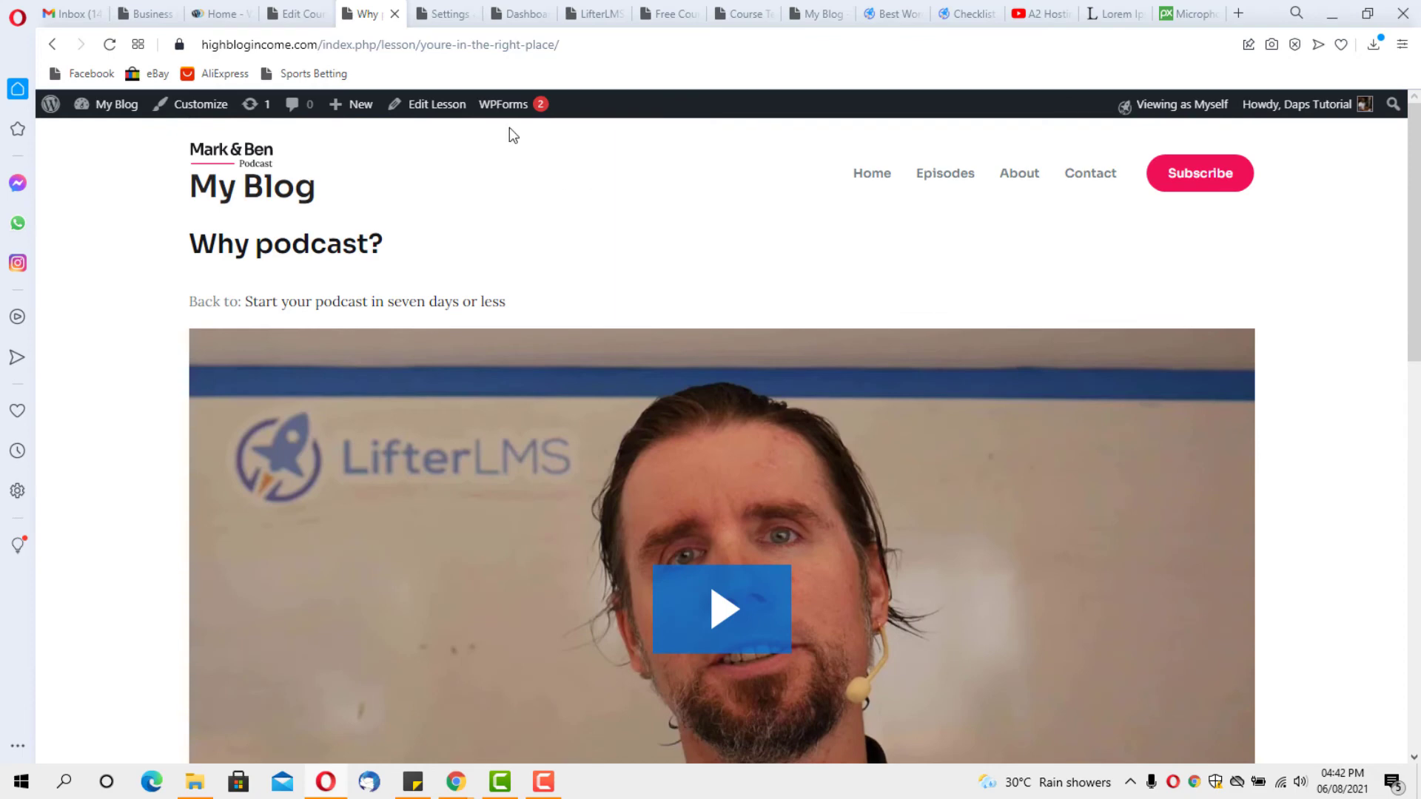
{"action": "left_click", "coordinate": [427, 106]}
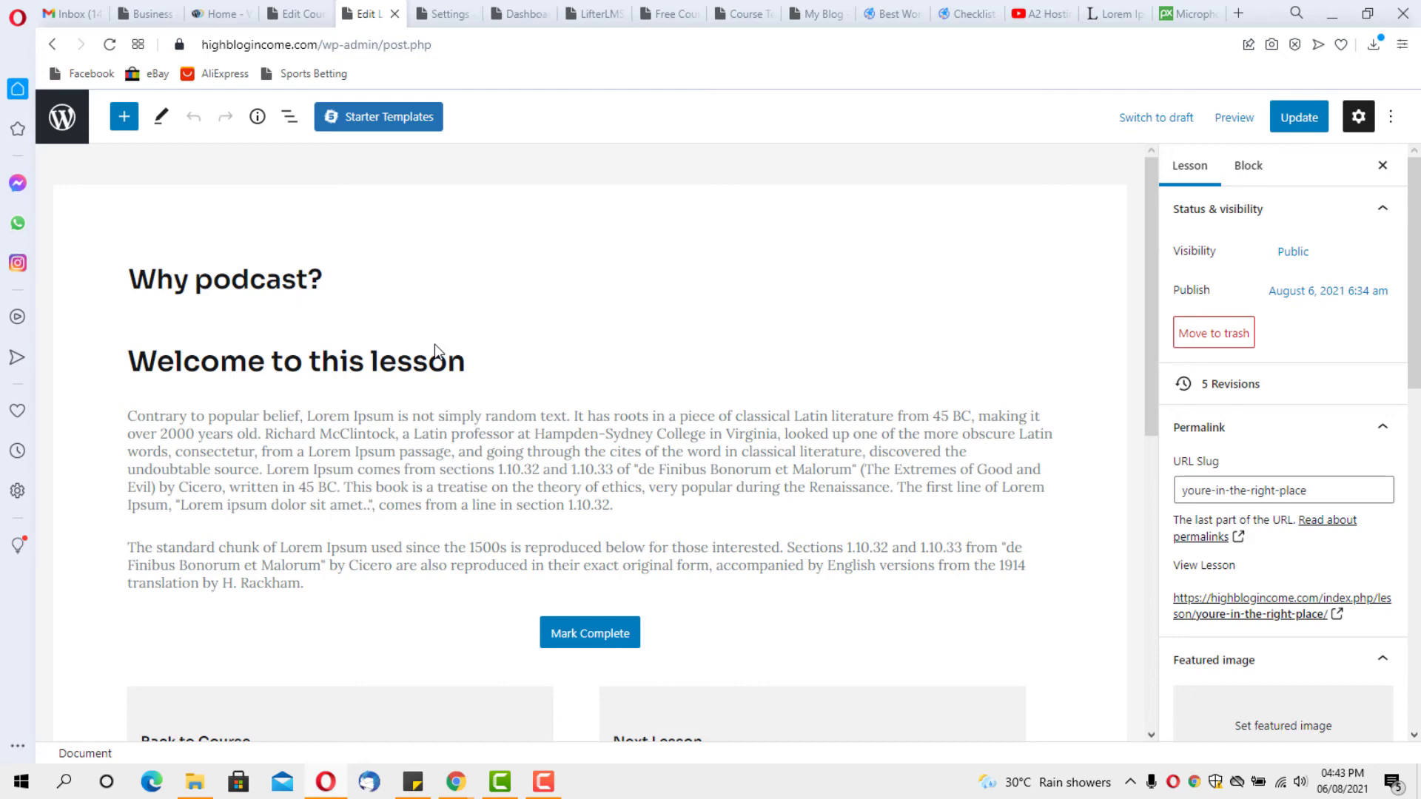
Insert an empty File block, searched as 'do', above the Mark Complete button
{"action": "scroll", "coordinate": [434, 344], "scroll_direction": "down", "scroll_amount": 7}
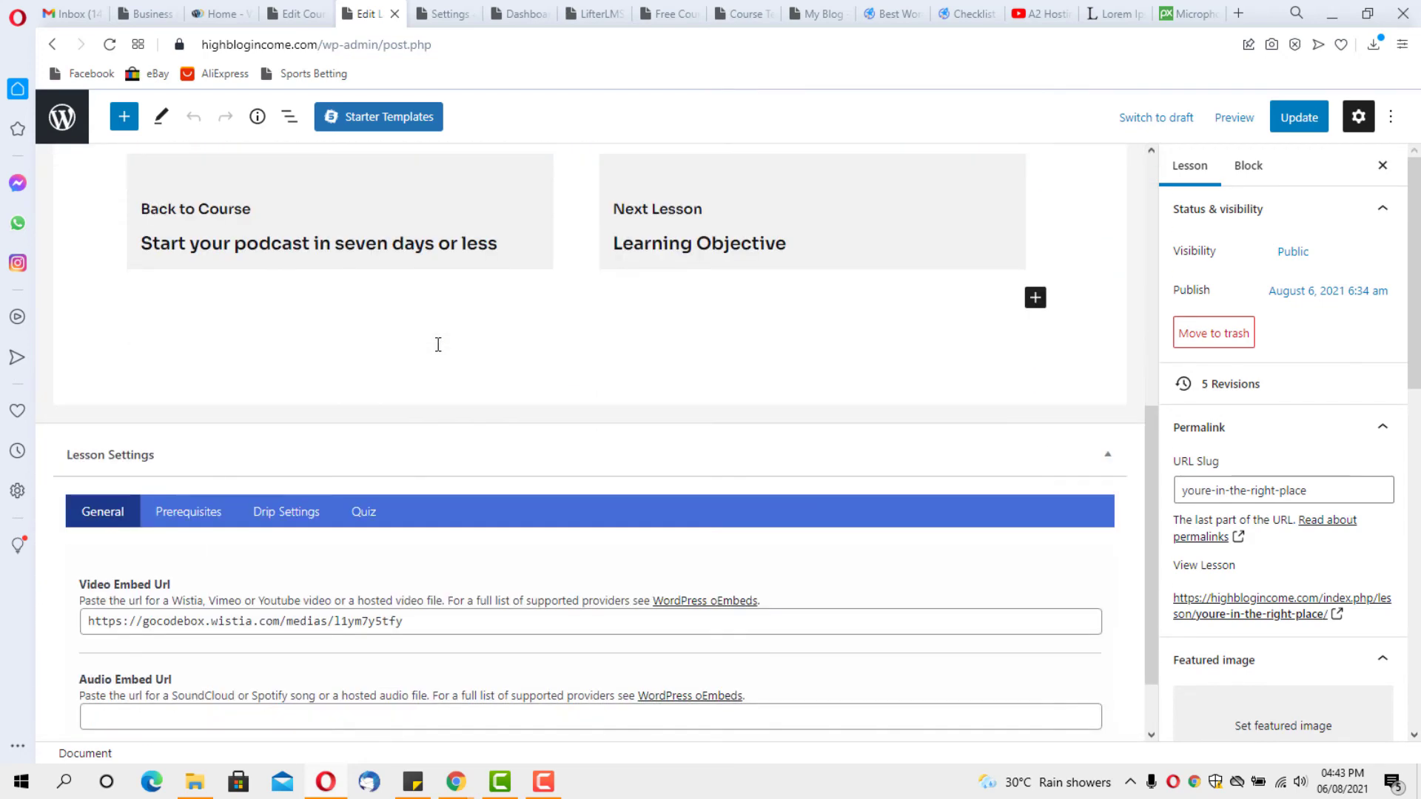
{"action": "scroll", "coordinate": [438, 345], "scroll_direction": "up", "scroll_amount": 5}
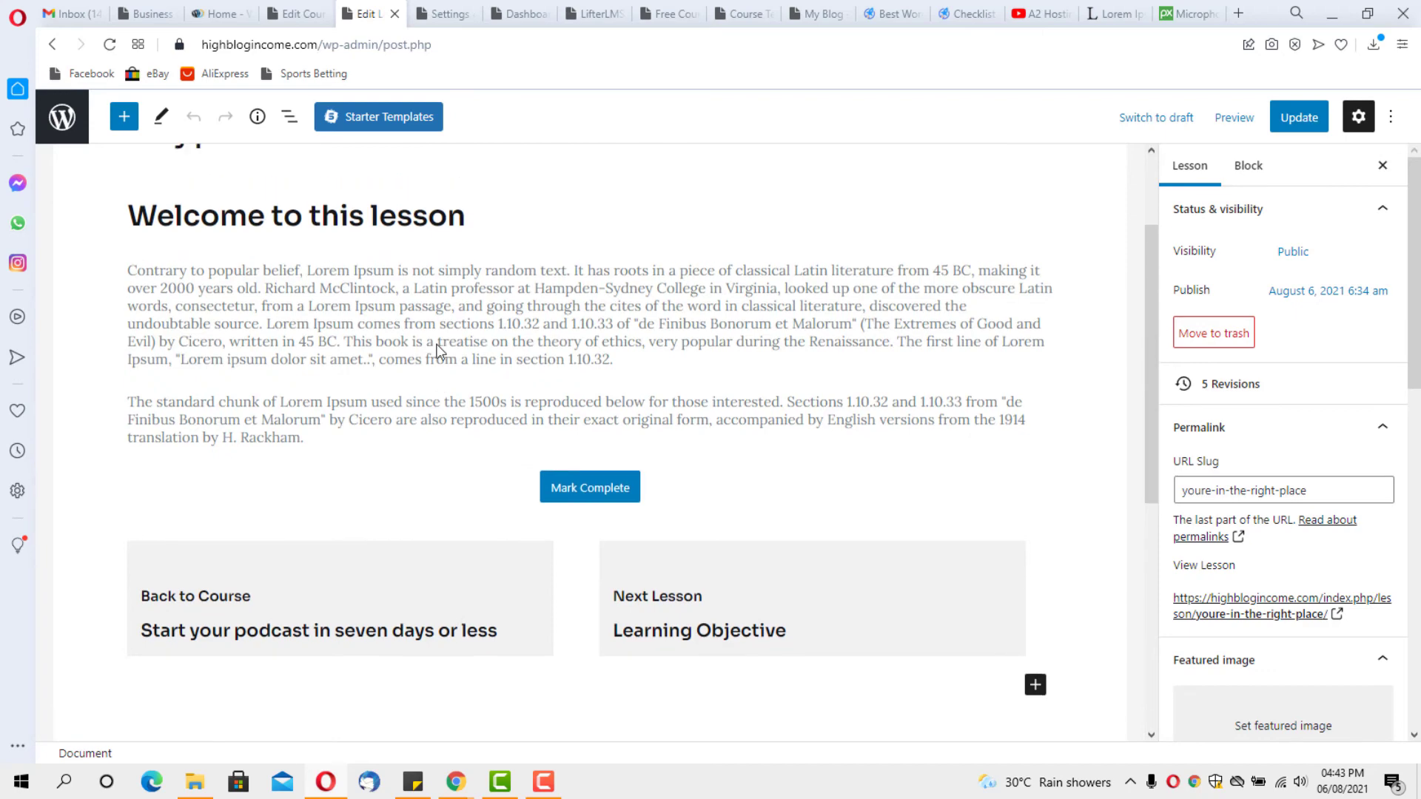
{"action": "left_click", "coordinate": [596, 453]}
{"action": "left_click", "coordinate": [596, 426]}
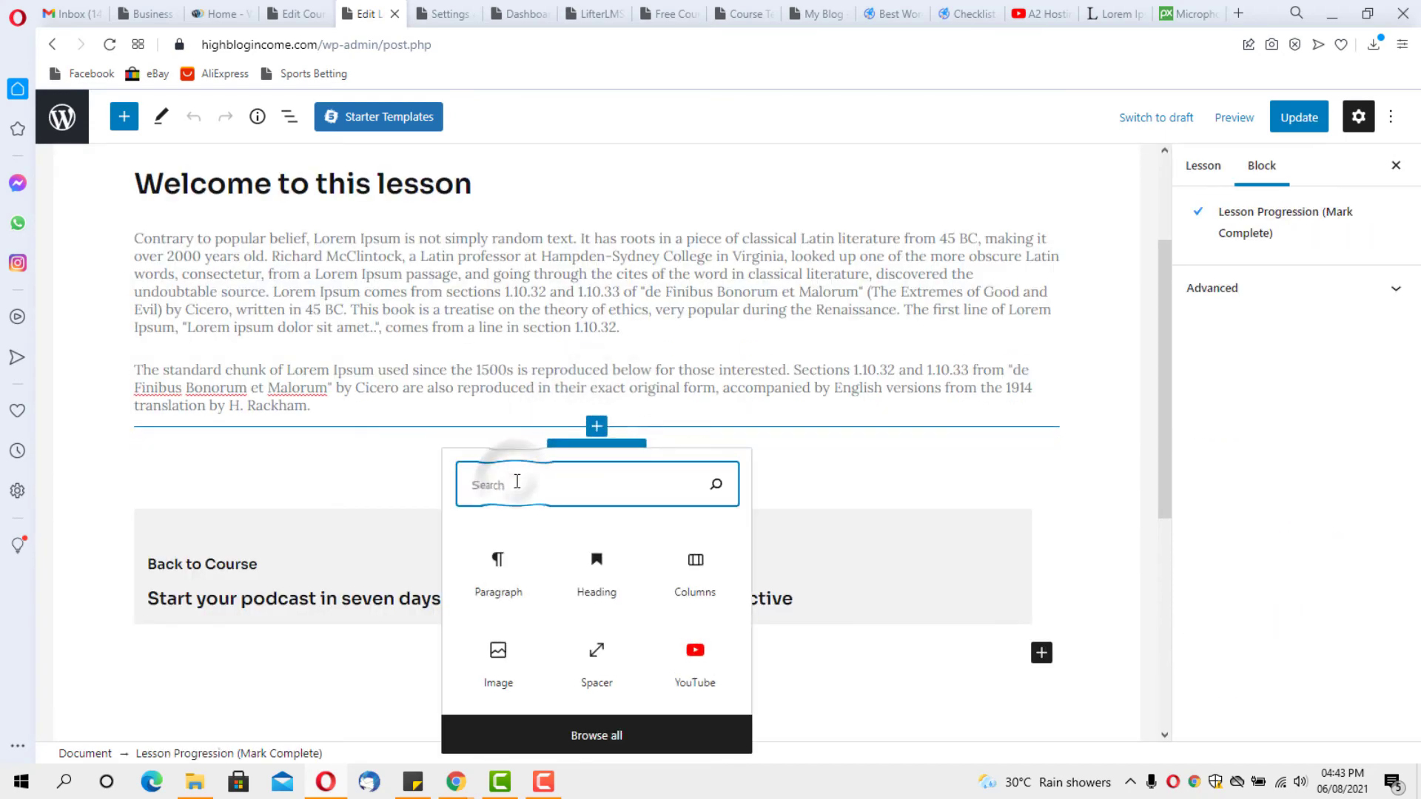
{"action": "type", "text": "downlo"}
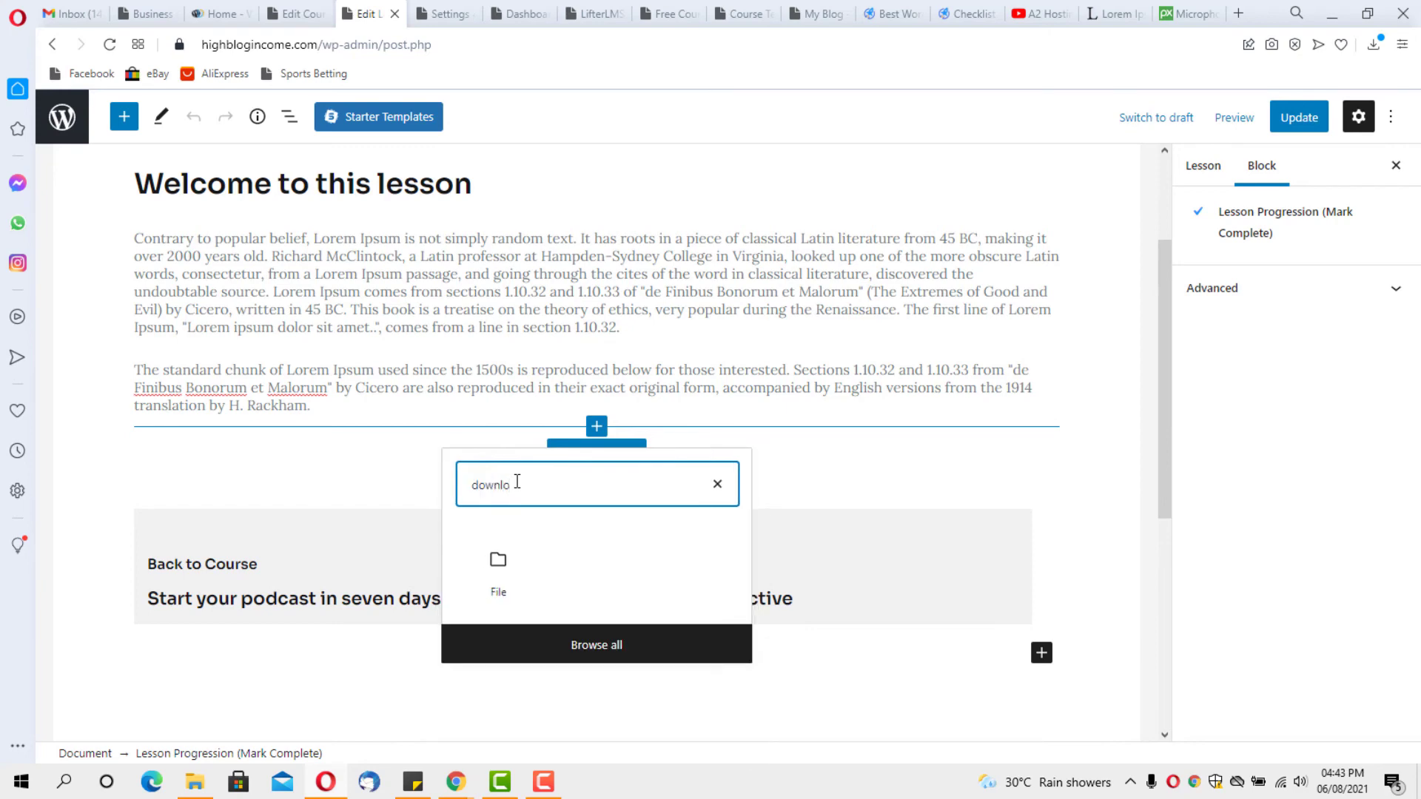
{"action": "left_click", "coordinate": [498, 574]}
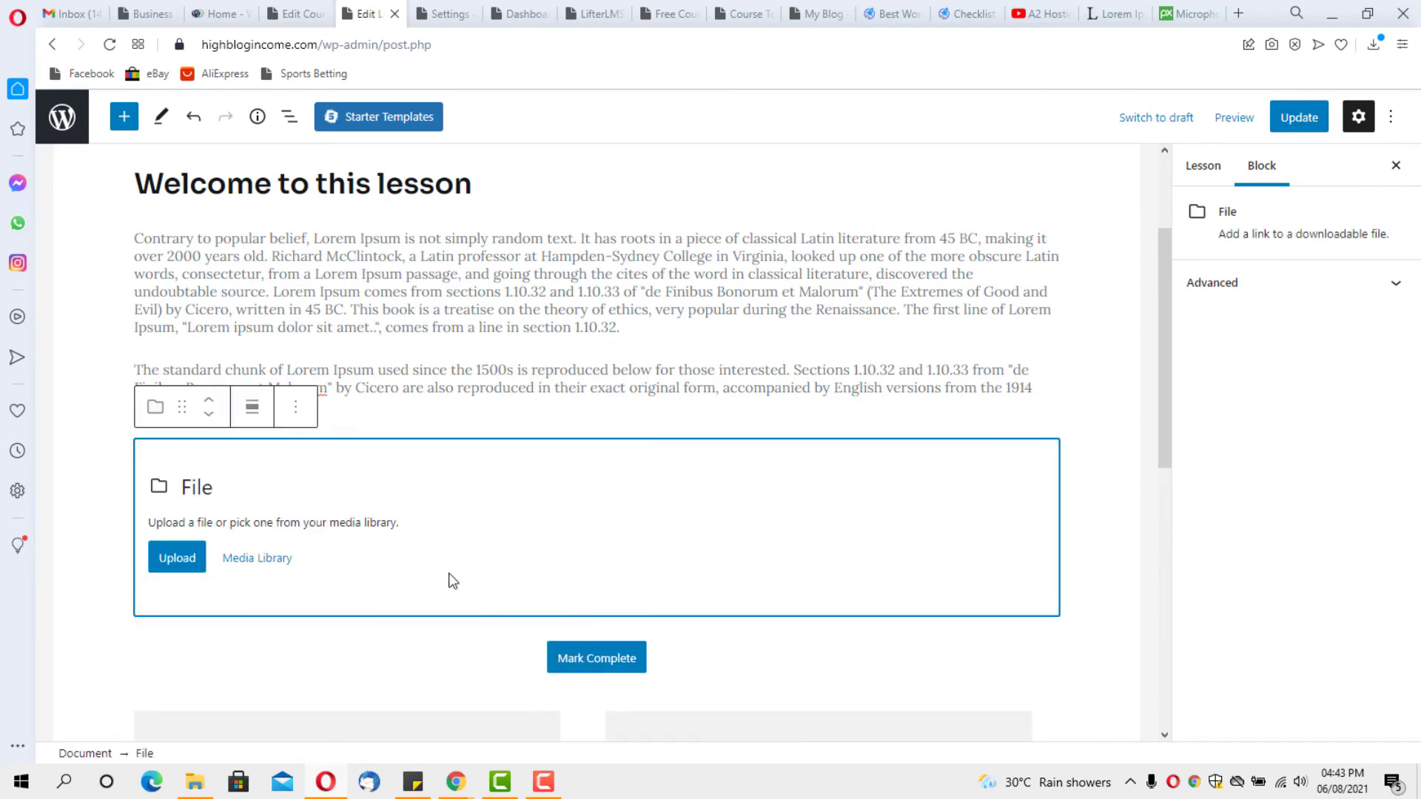
Upload the PLR License PDF from Documents and type link text 'Download the course material here'
{"action": "left_click", "coordinate": [178, 558]}
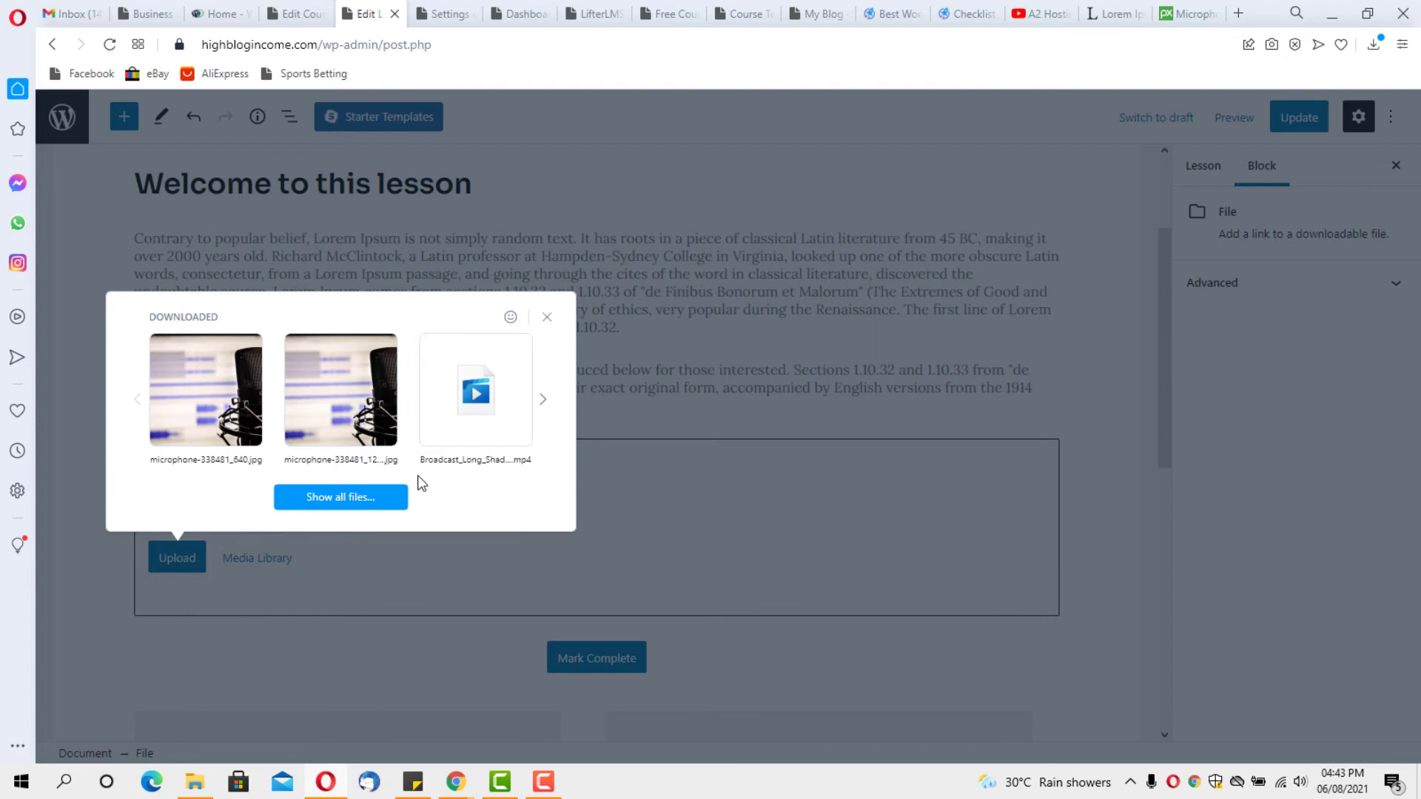
{"action": "left_click", "coordinate": [336, 494]}
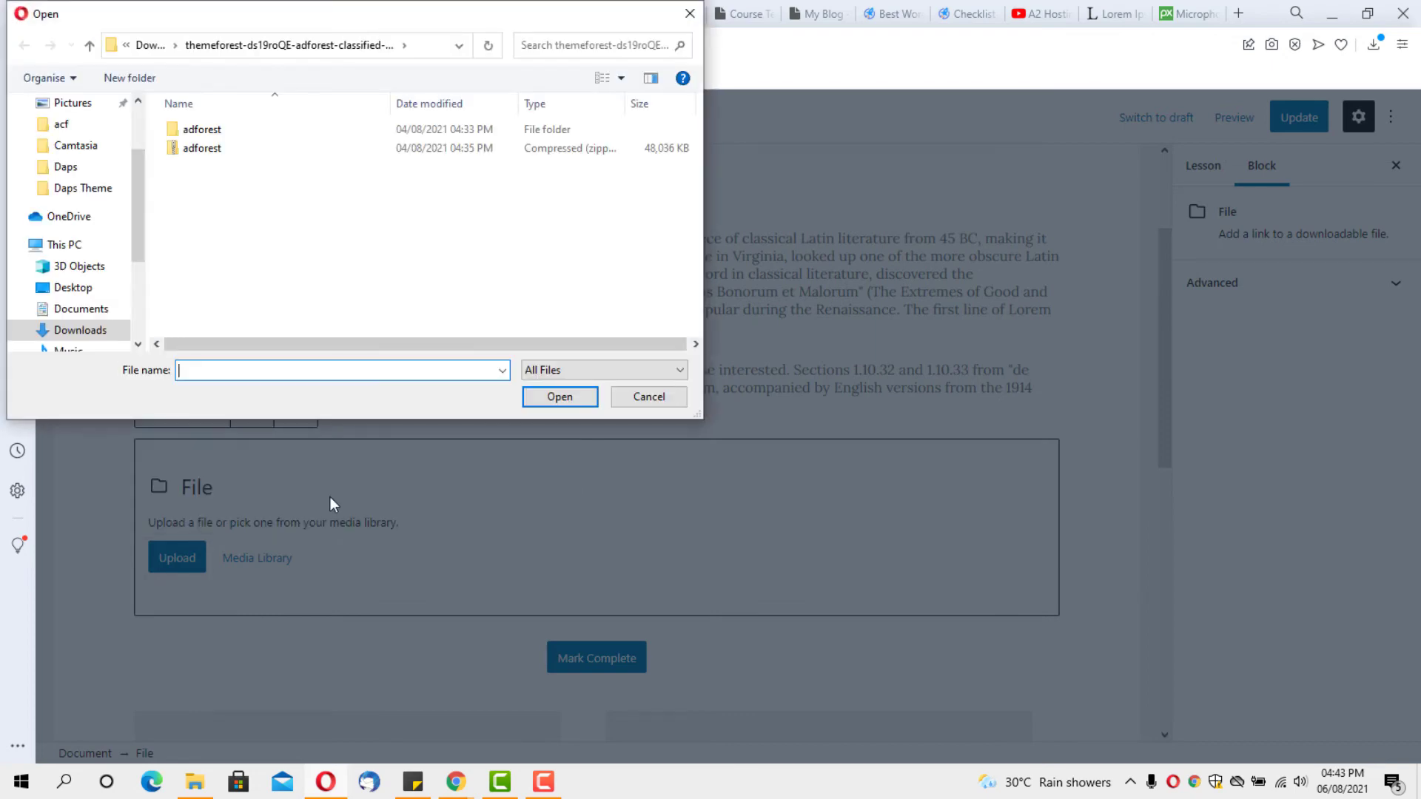
{"action": "left_click", "coordinate": [87, 309]}
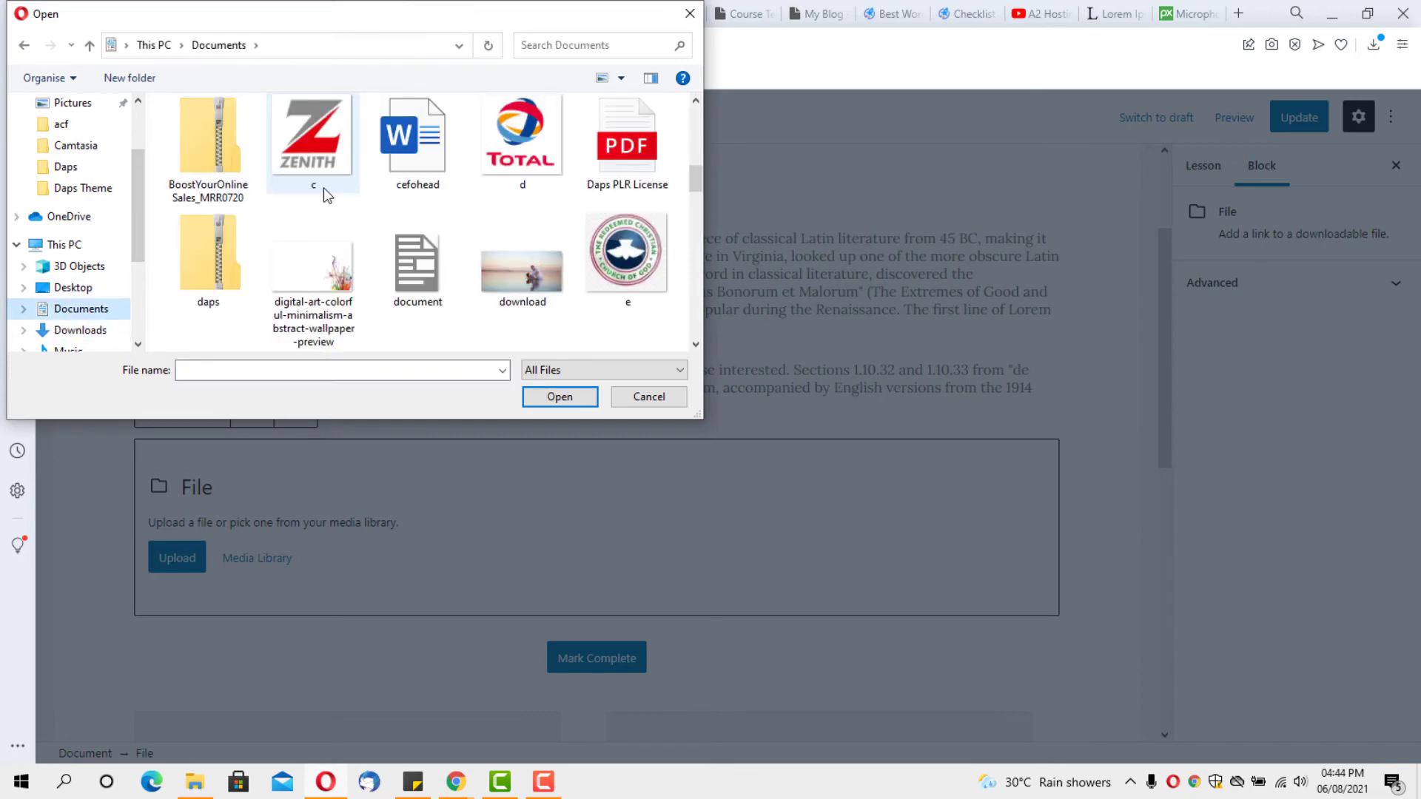
{"action": "left_click", "coordinate": [635, 140]}
{"action": "left_click", "coordinate": [566, 396]}
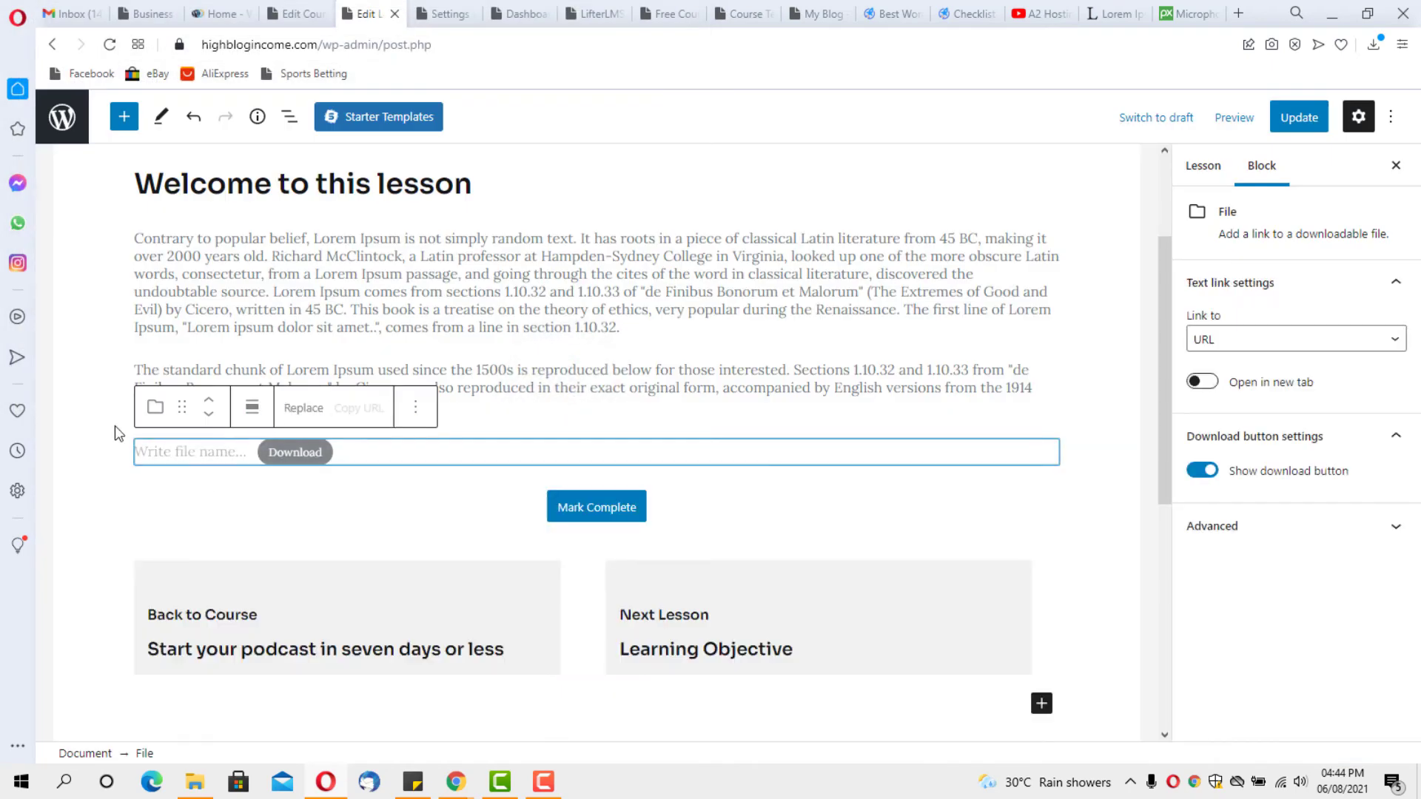
{"action": "left_click", "coordinate": [163, 452]}
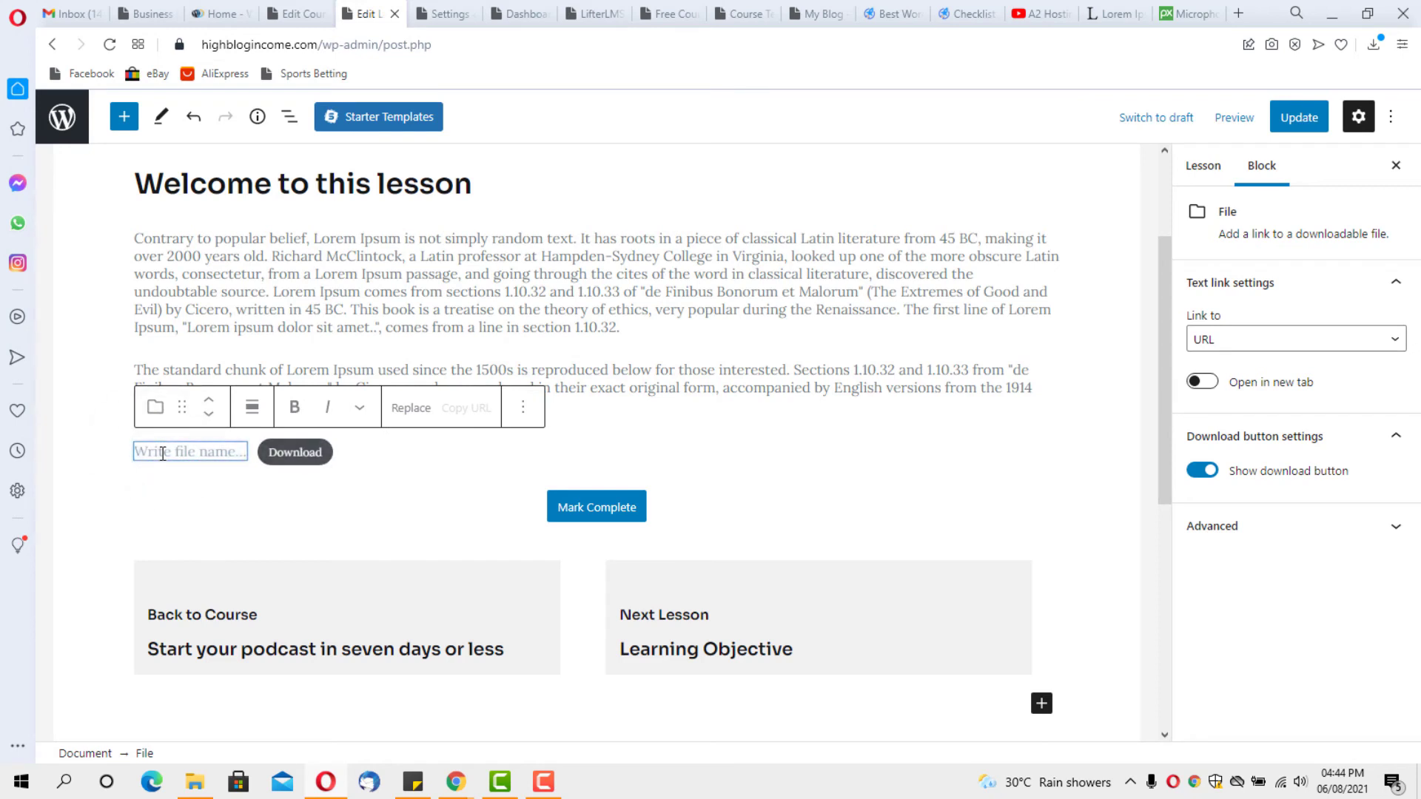
{"action": "type", "text": "Down"}
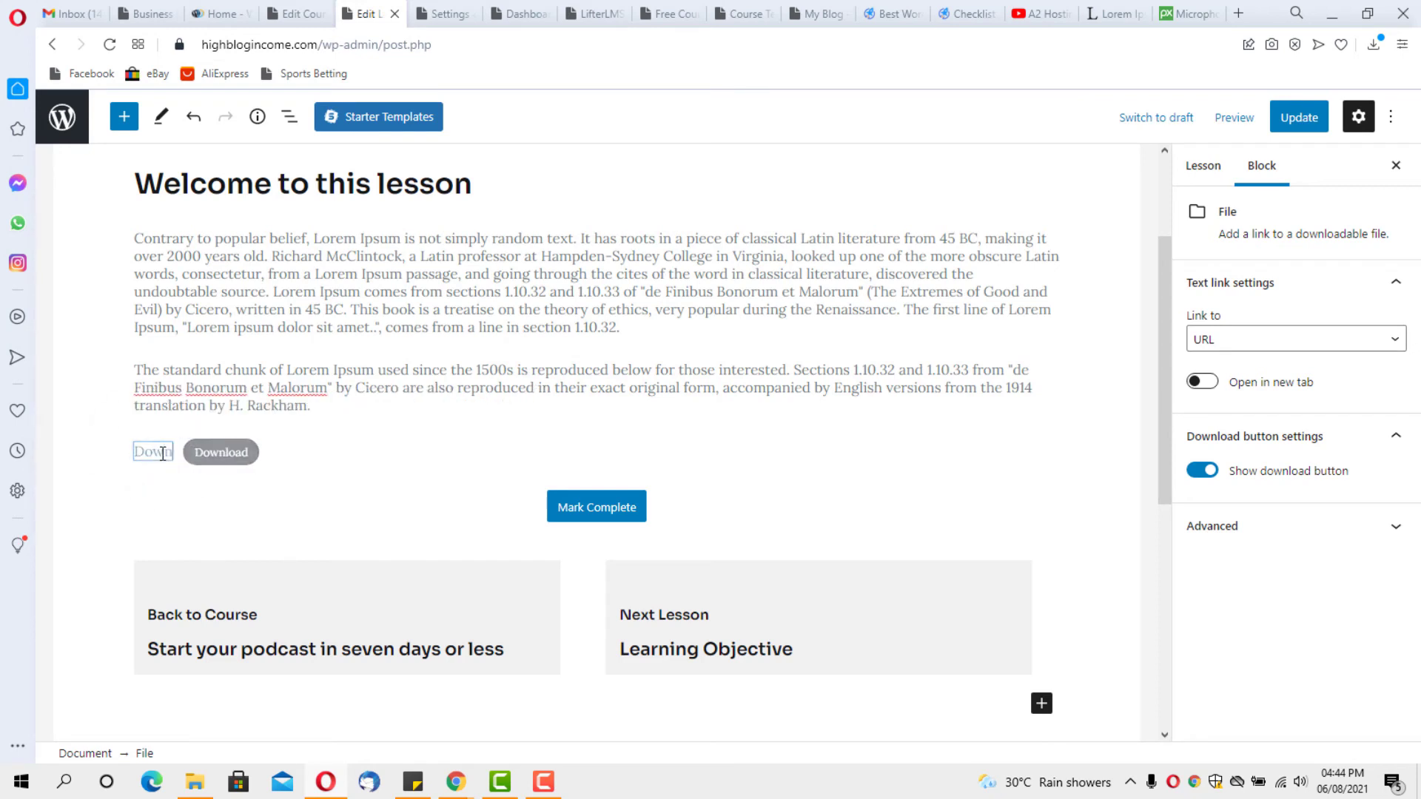
{"action": "type", "text": "load t"}
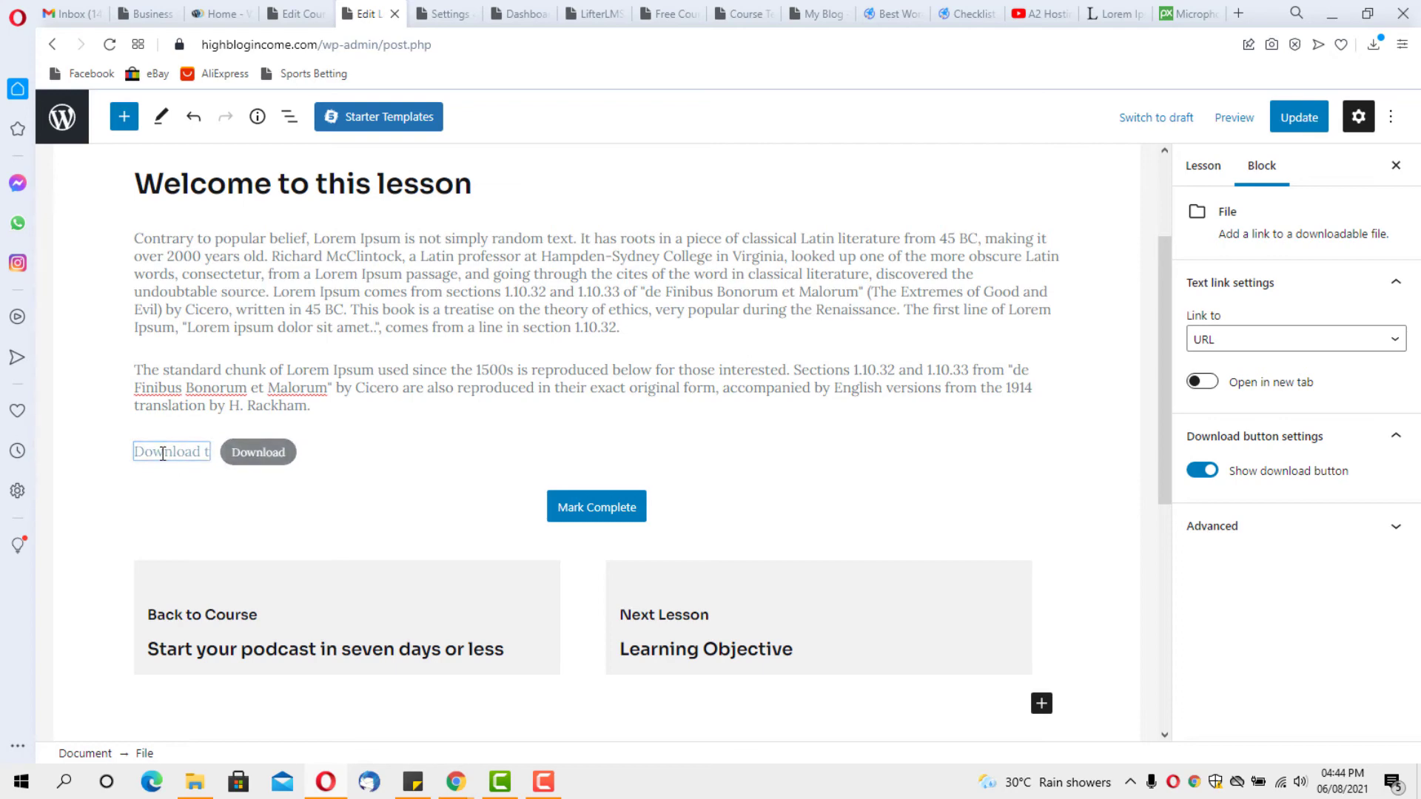
{"action": "type", "text": "he cours"}
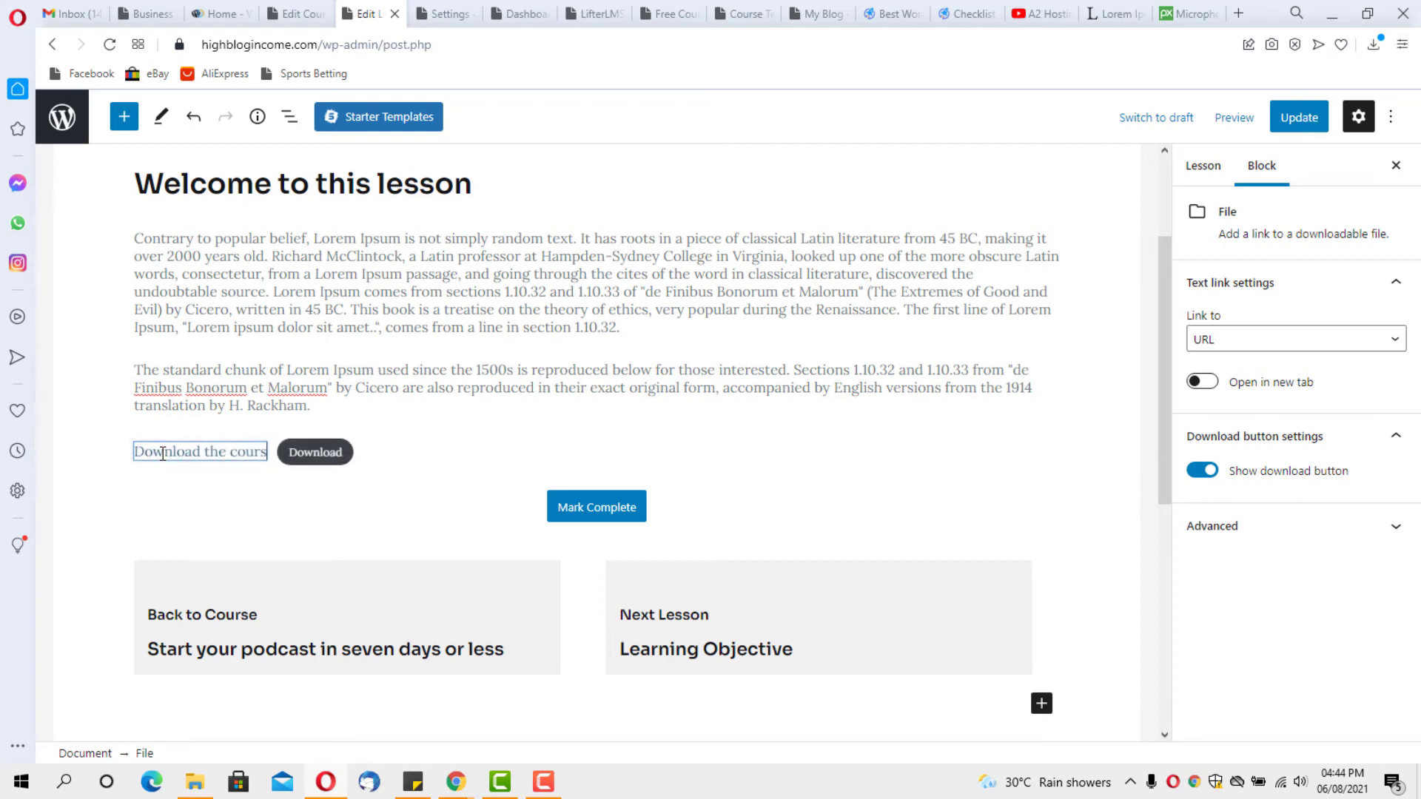
{"action": "type", "text": "e mater"}
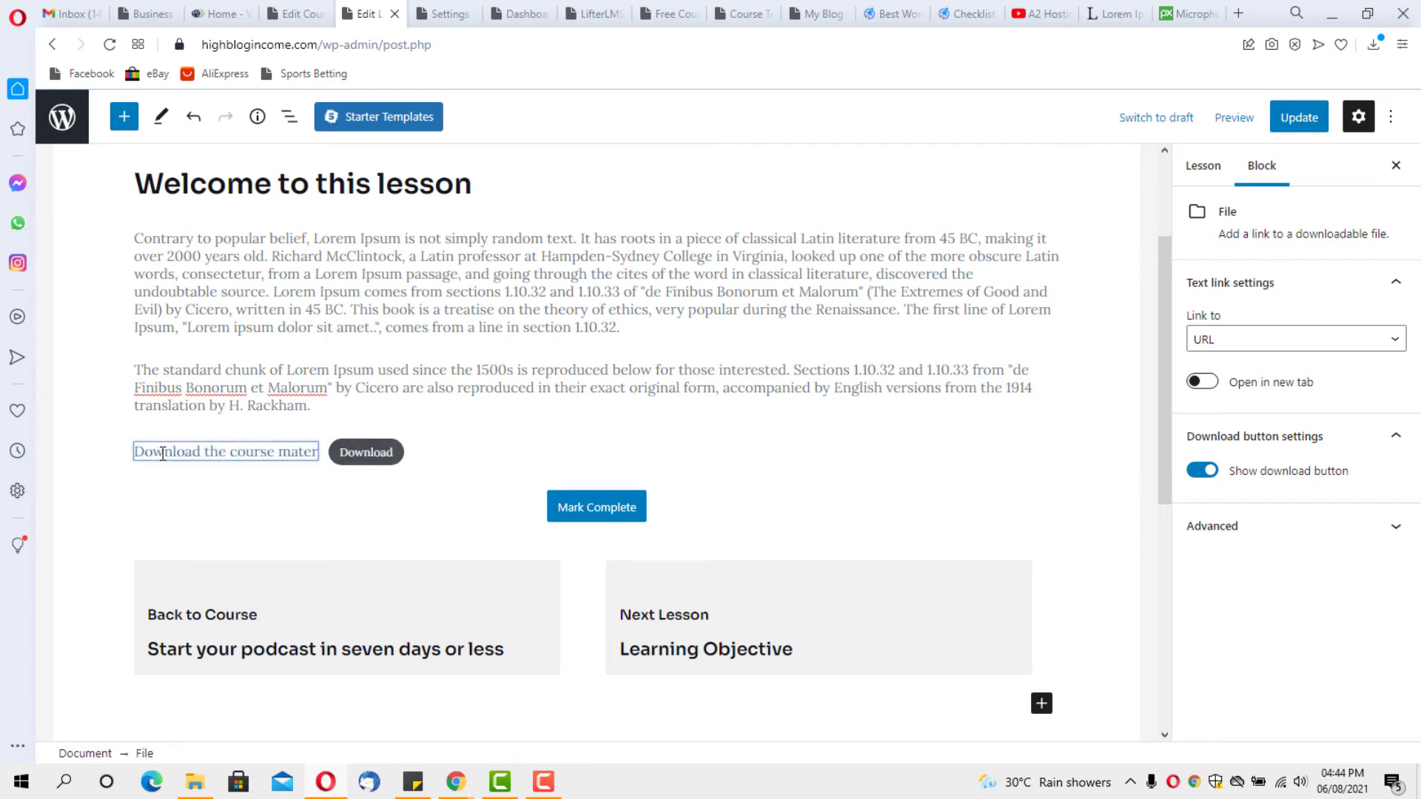
{"action": "type", "text": "ial"}
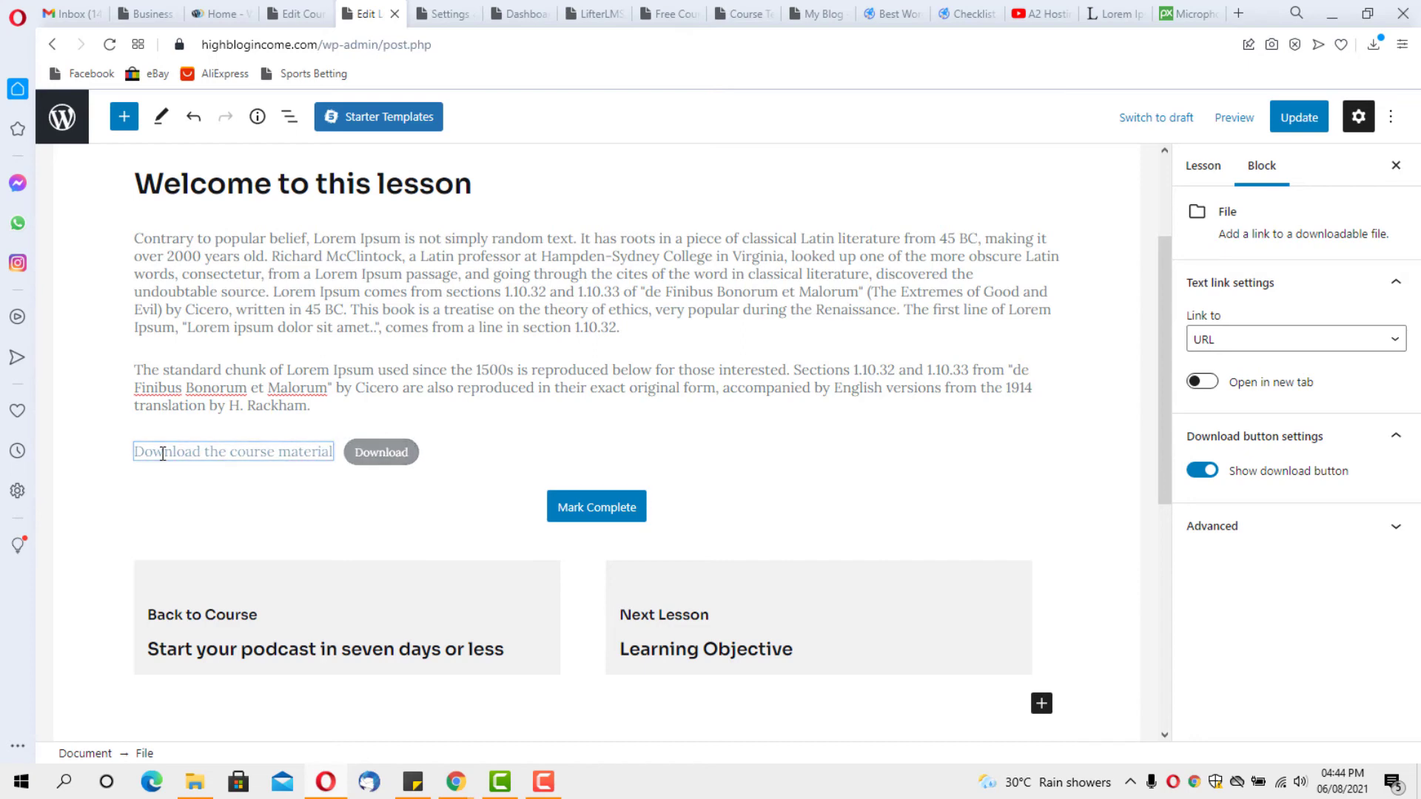
{"action": "type", "text": " here"}
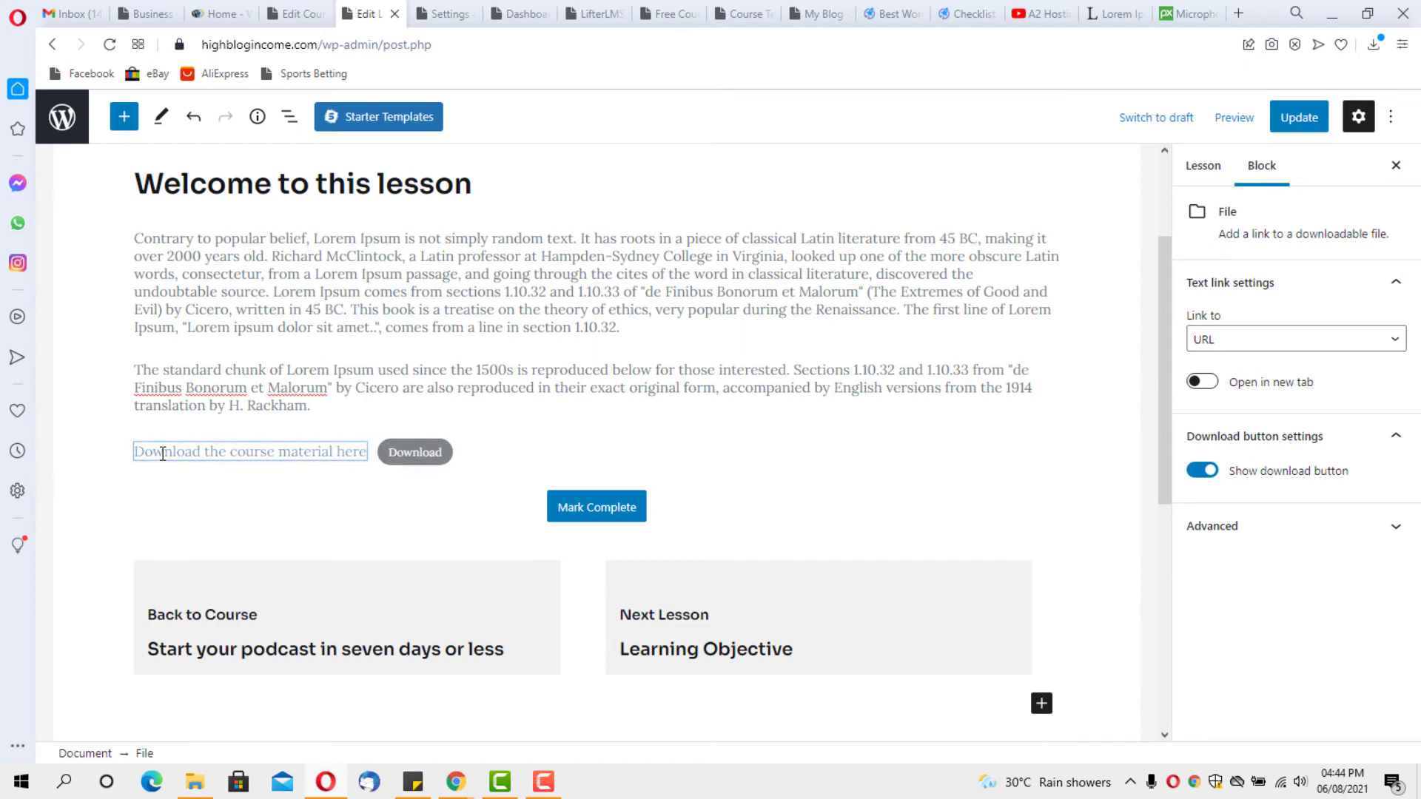
Finish editing the File block's 'Download the course material here' link text
{"action": "left_click", "coordinate": [482, 451]}
{"action": "scroll", "coordinate": [606, 376], "scroll_direction": "up", "scroll_amount": 2}
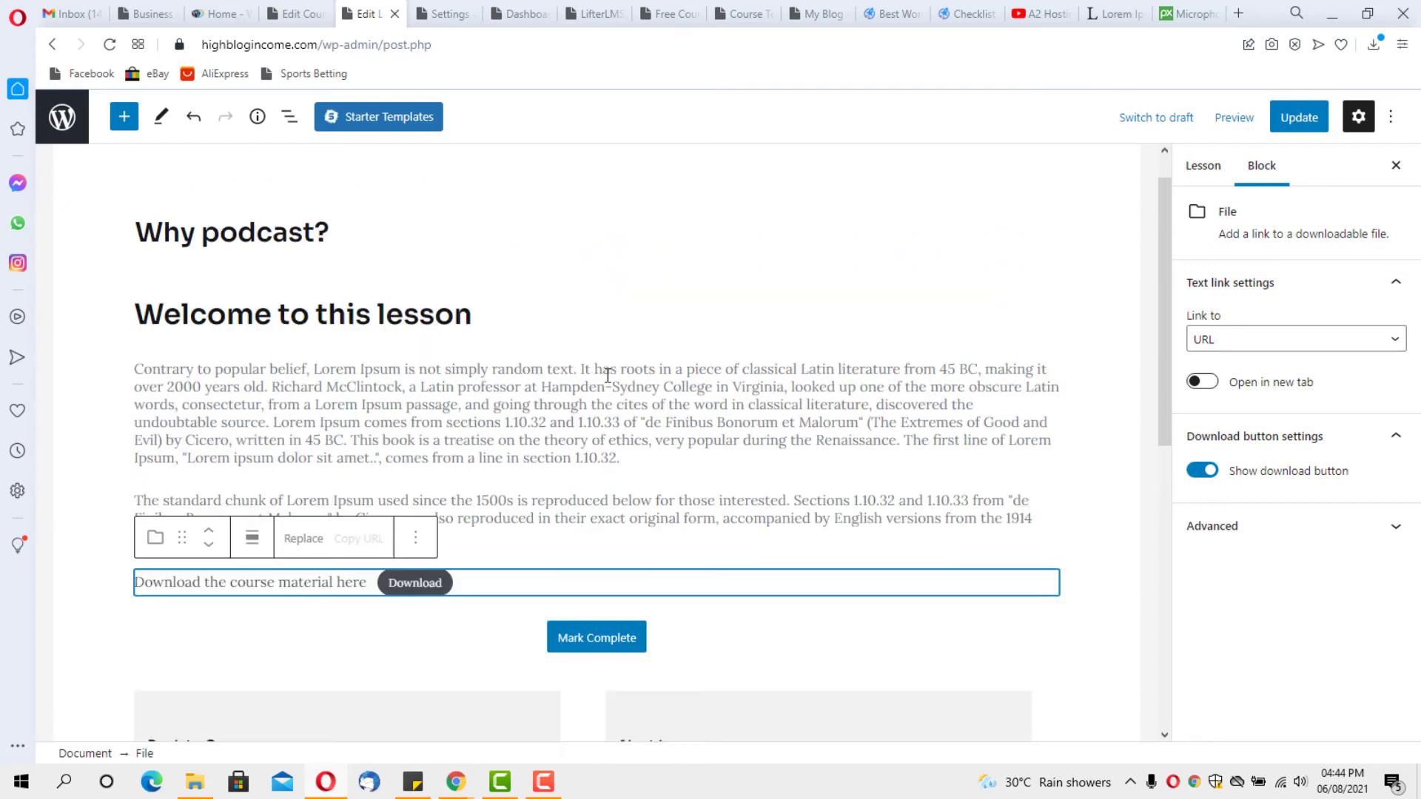
{"action": "scroll", "coordinate": [606, 376], "scroll_direction": "up", "scroll_amount": 1}
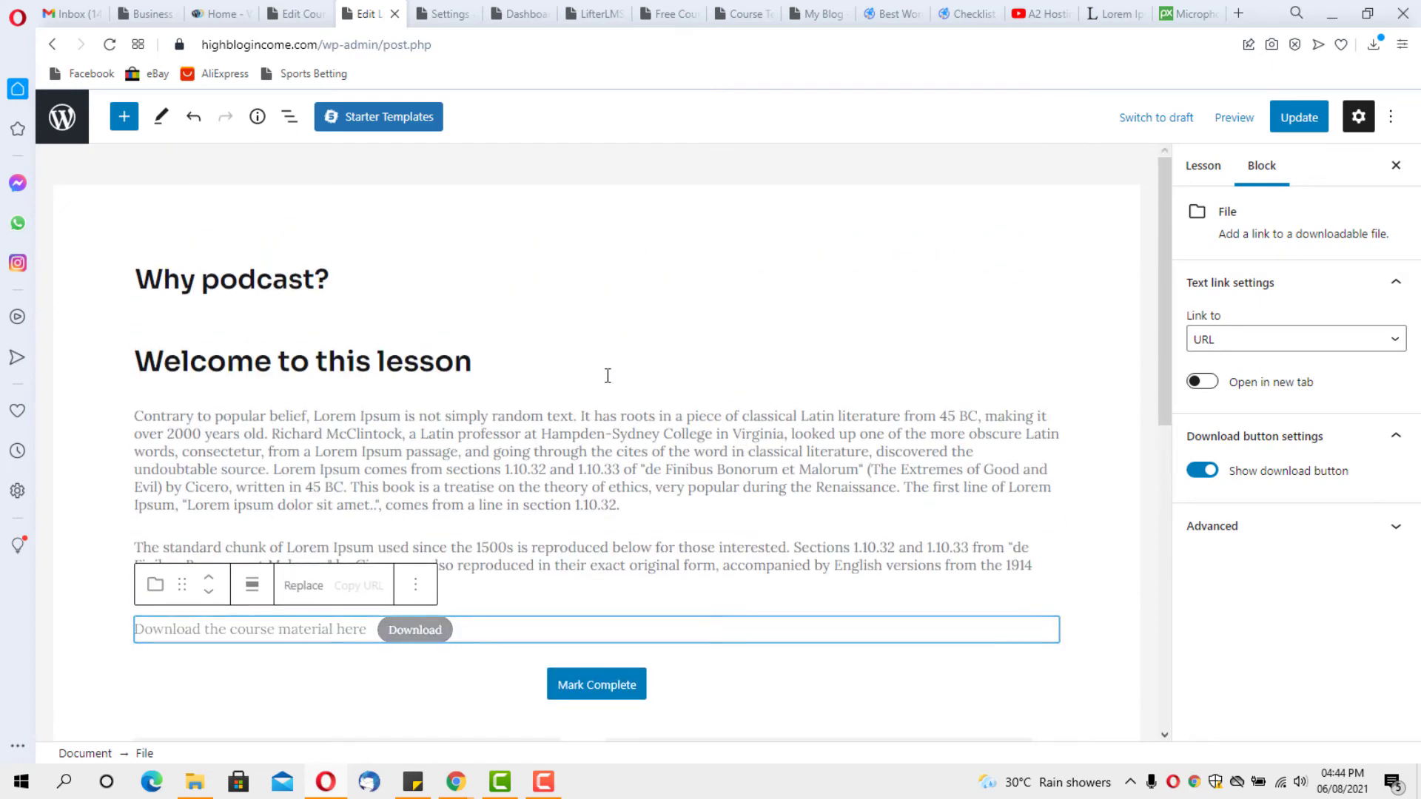
Update the lesson, check its live download link, then go to the site's homepage
{"action": "left_click", "coordinate": [1313, 122]}
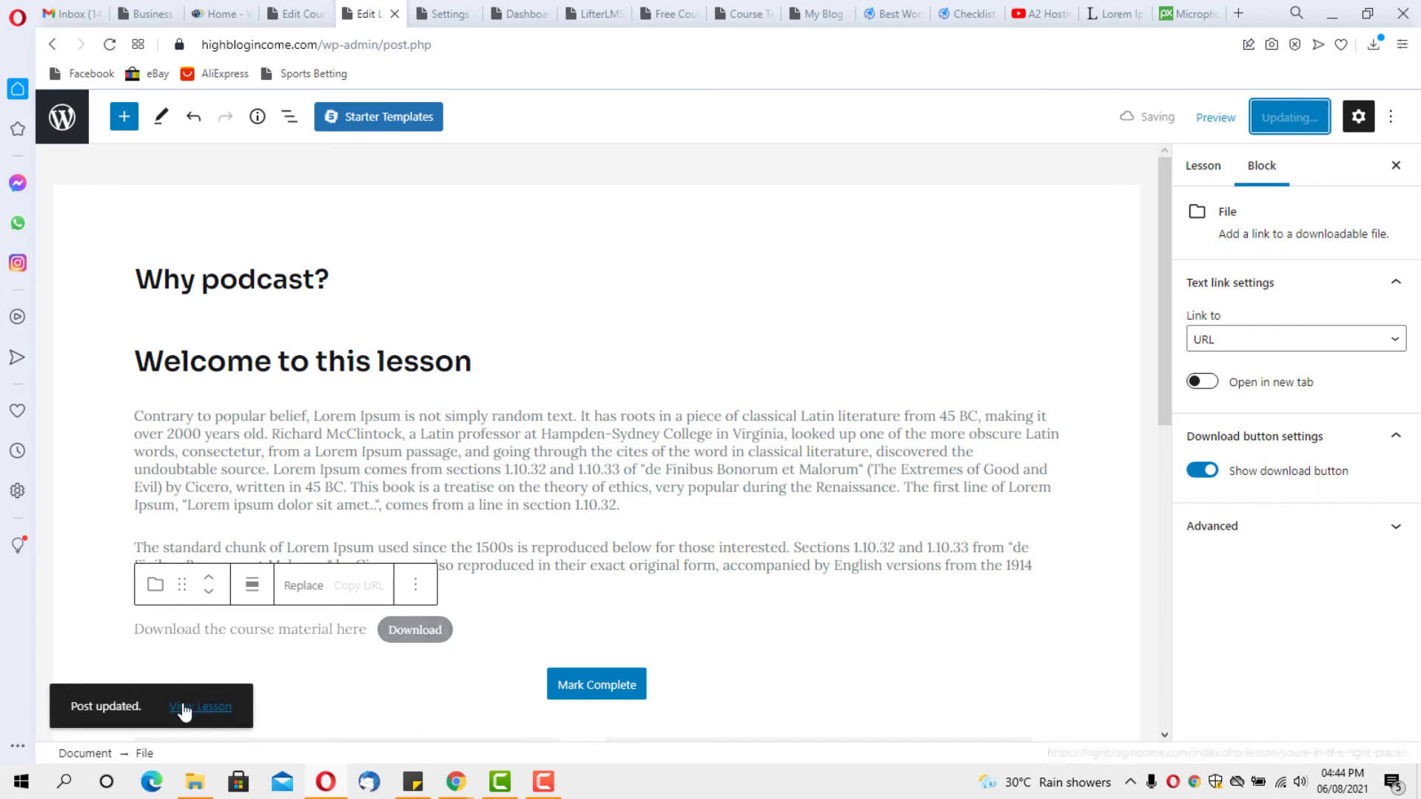
{"action": "left_click", "coordinate": [184, 708]}
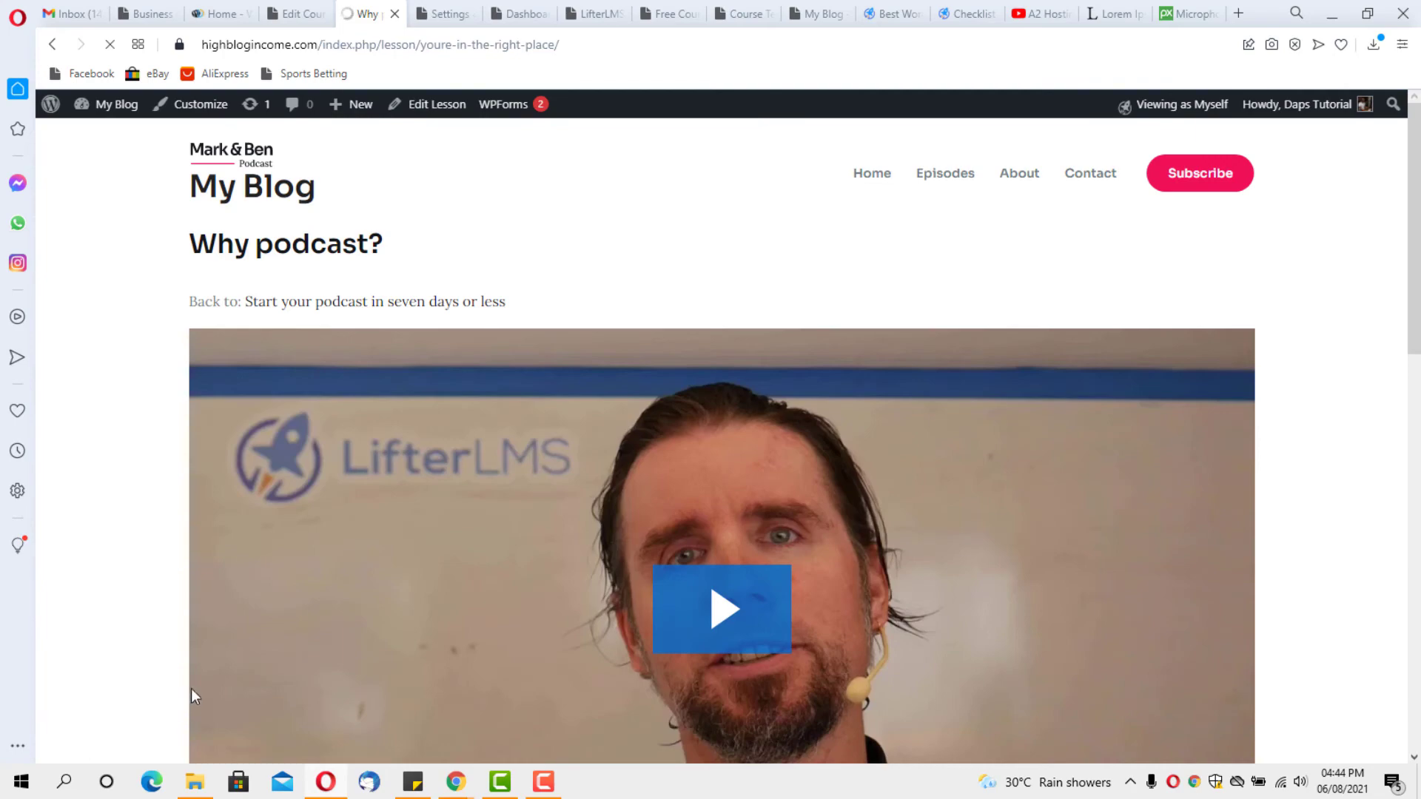
{"action": "scroll", "coordinate": [193, 695], "scroll_direction": "down", "scroll_amount": 10}
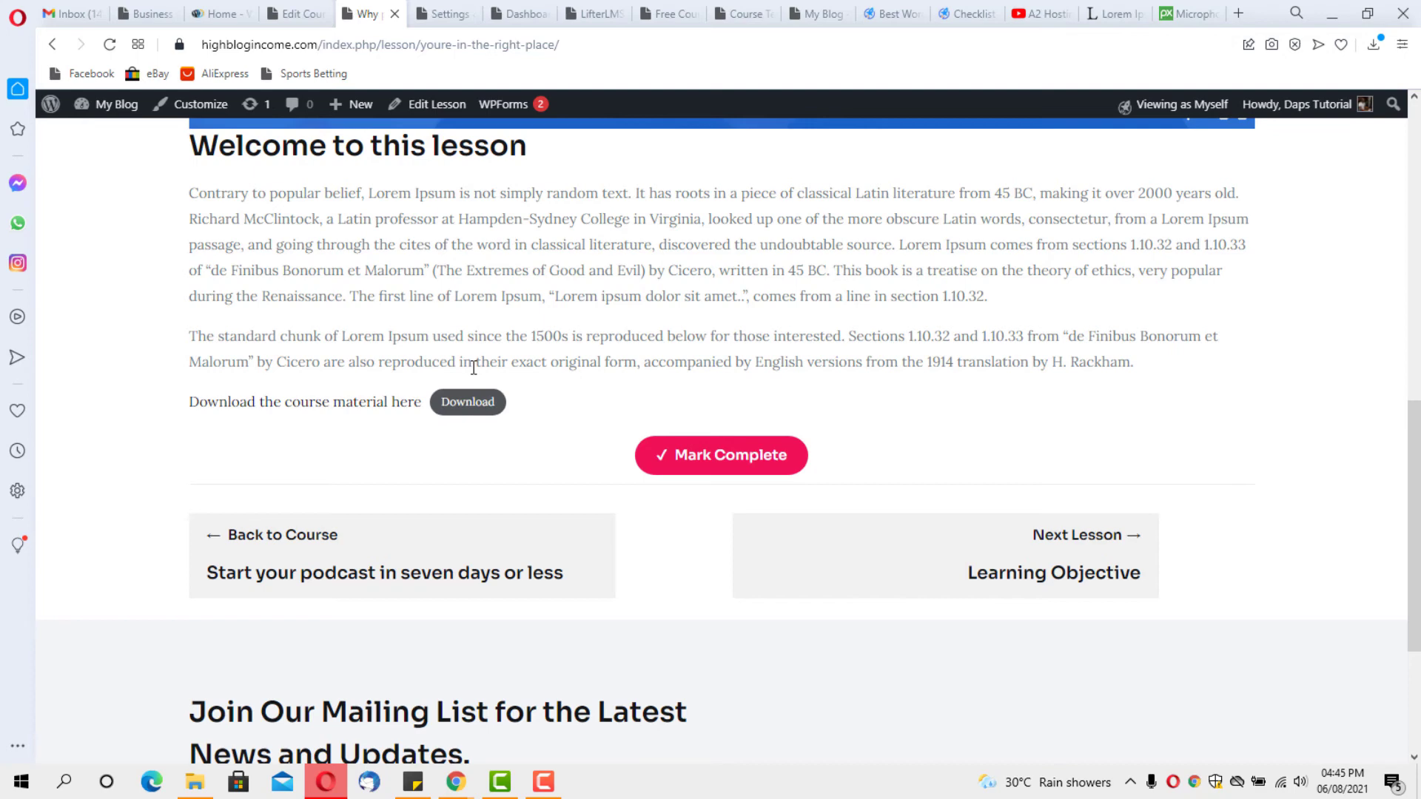
{"action": "scroll", "coordinate": [599, 389], "scroll_direction": "up", "scroll_amount": 10}
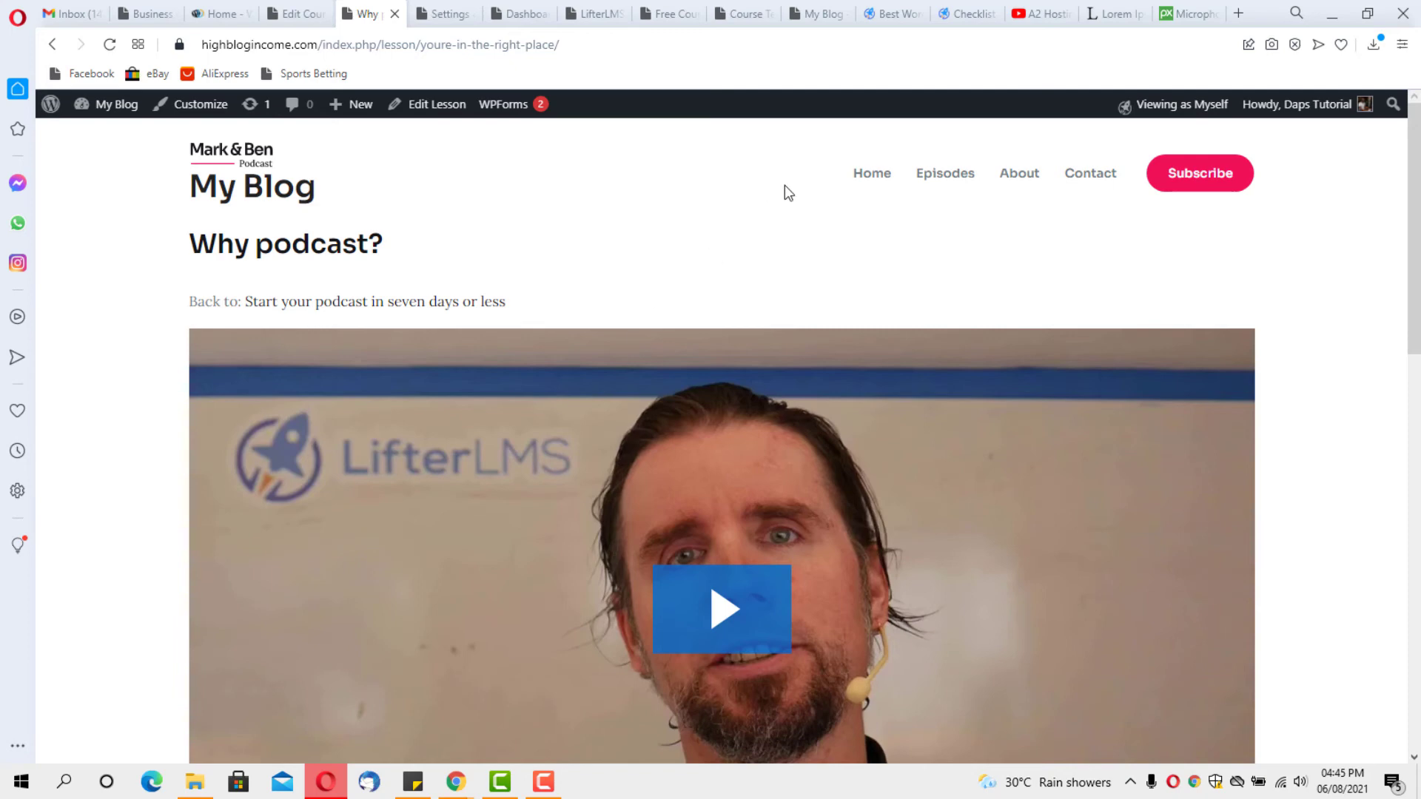
{"action": "left_click", "coordinate": [879, 176]}
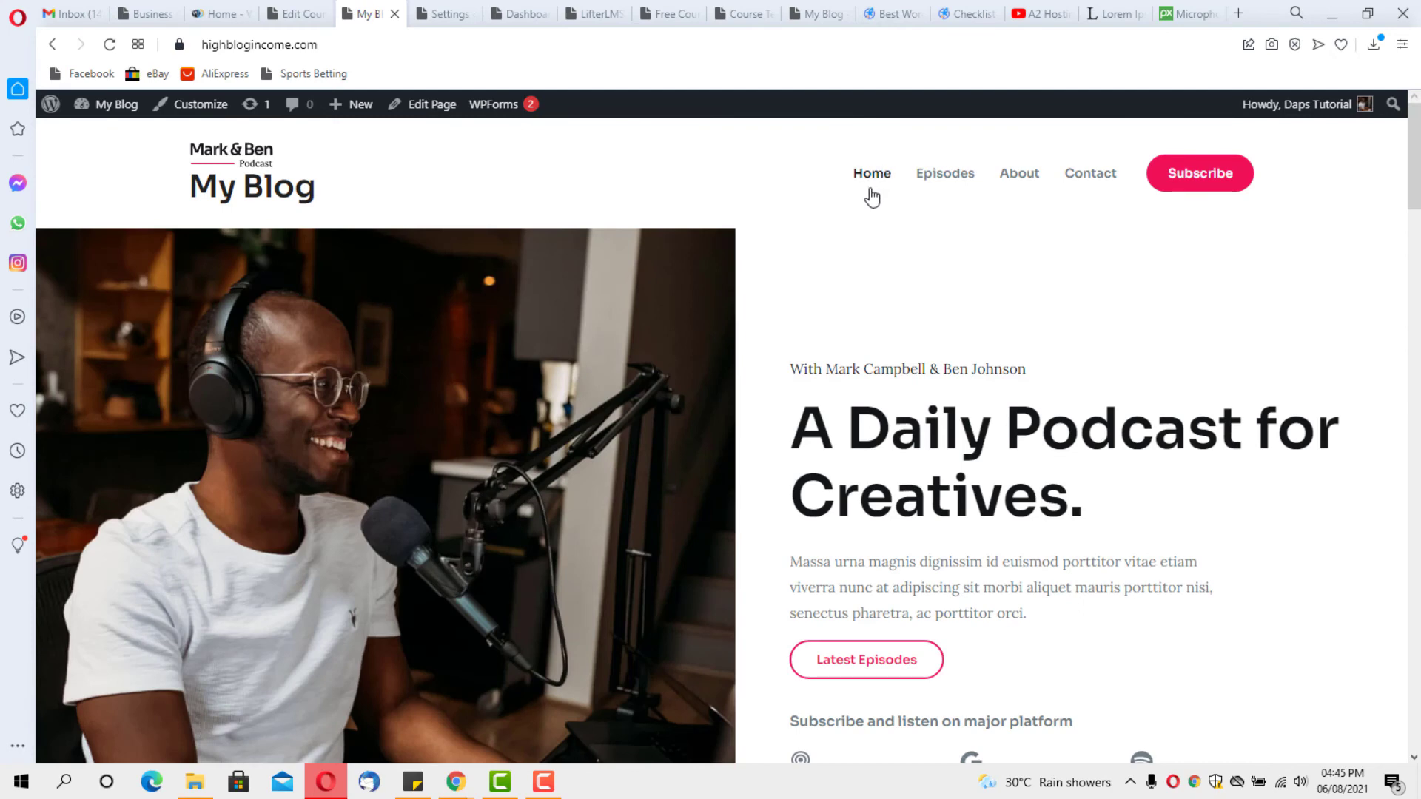
{"action": "scroll", "coordinate": [645, 257], "scroll_direction": "down", "scroll_amount": 2}
{"action": "scroll", "coordinate": [772, 281], "scroll_direction": "up", "scroll_amount": 2}
{"action": "scroll", "coordinate": [773, 281], "scroll_direction": "down", "scroll_amount": 12}
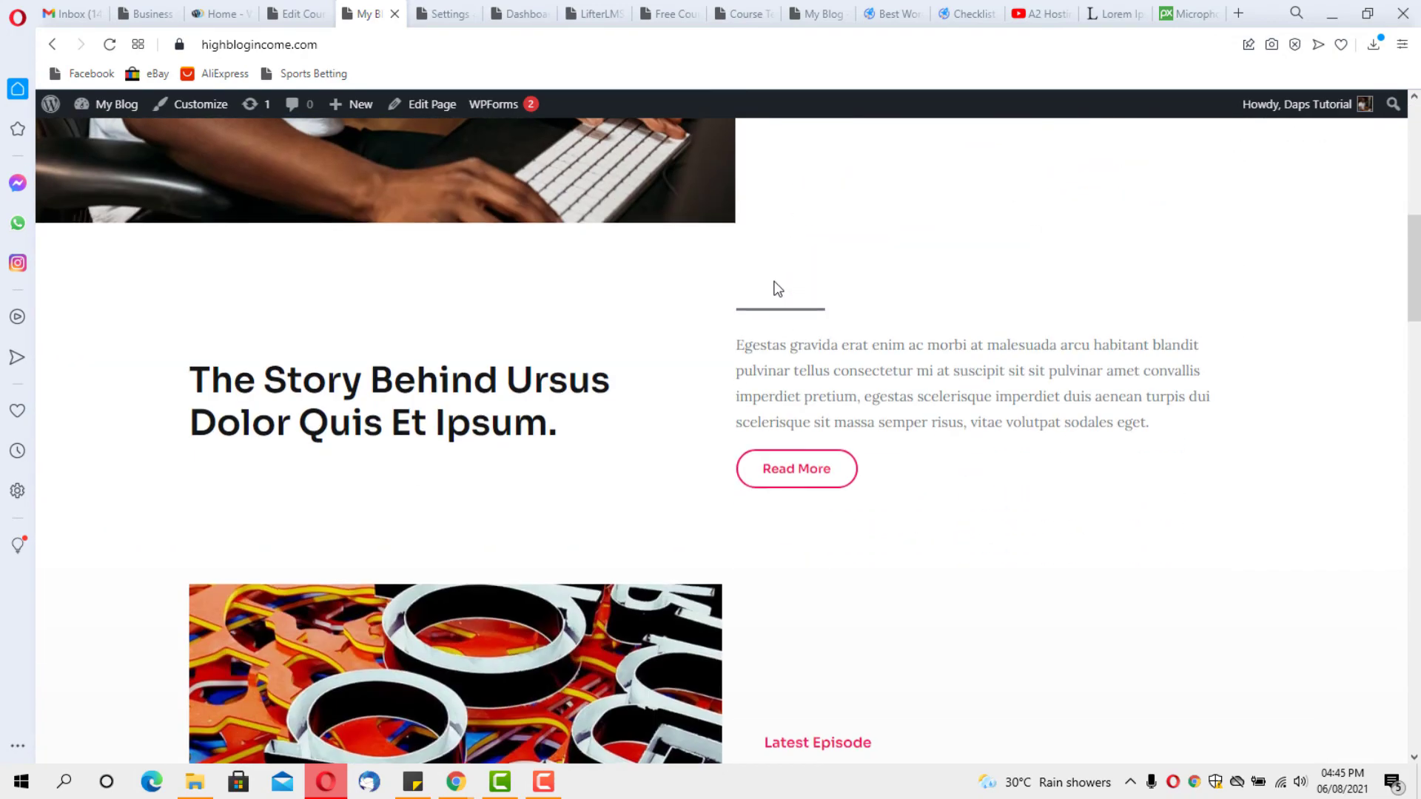
{"action": "scroll", "coordinate": [777, 289], "scroll_direction": "down", "scroll_amount": 4}
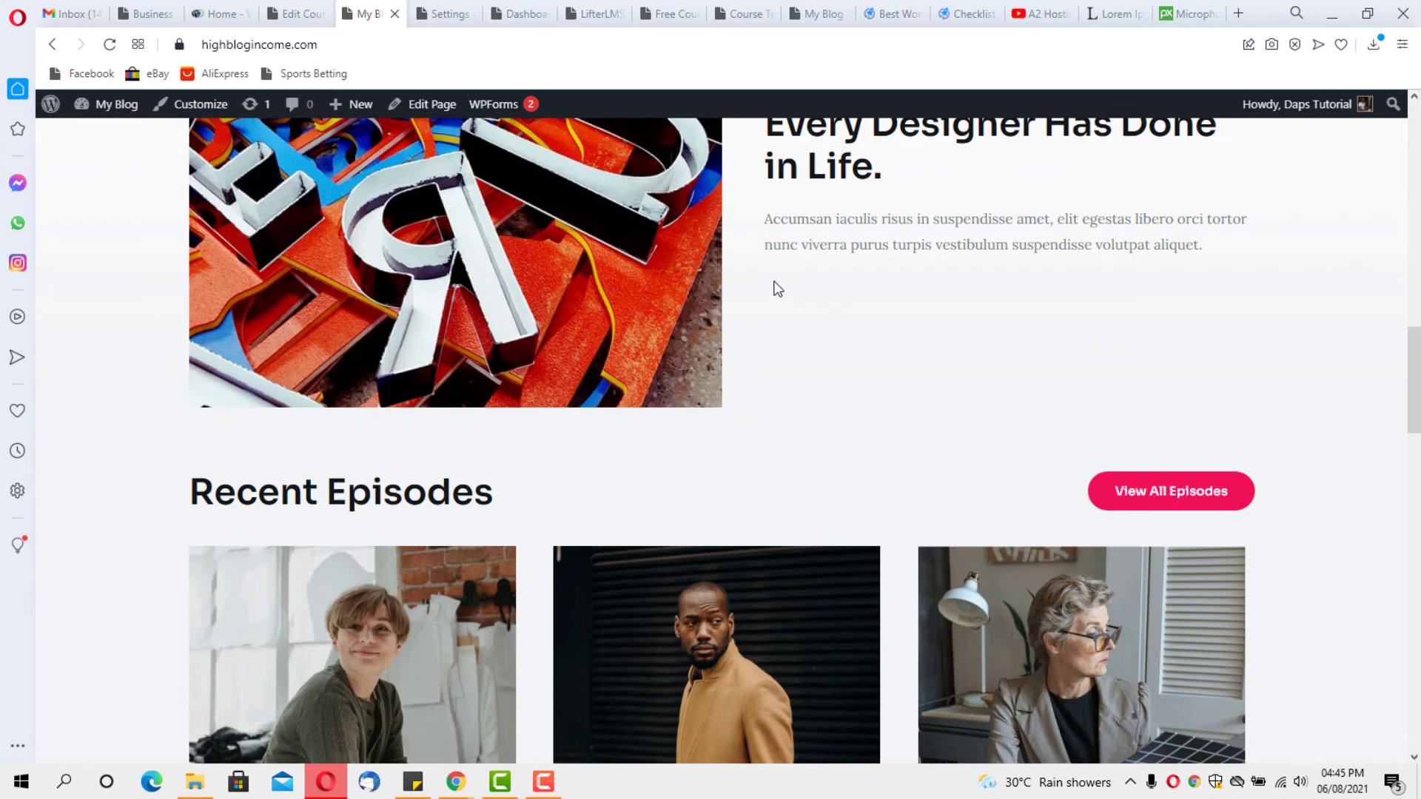
{"action": "scroll", "coordinate": [777, 289], "scroll_direction": "down", "scroll_amount": 4}
{"action": "scroll", "coordinate": [774, 285], "scroll_direction": "up", "scroll_amount": 18}
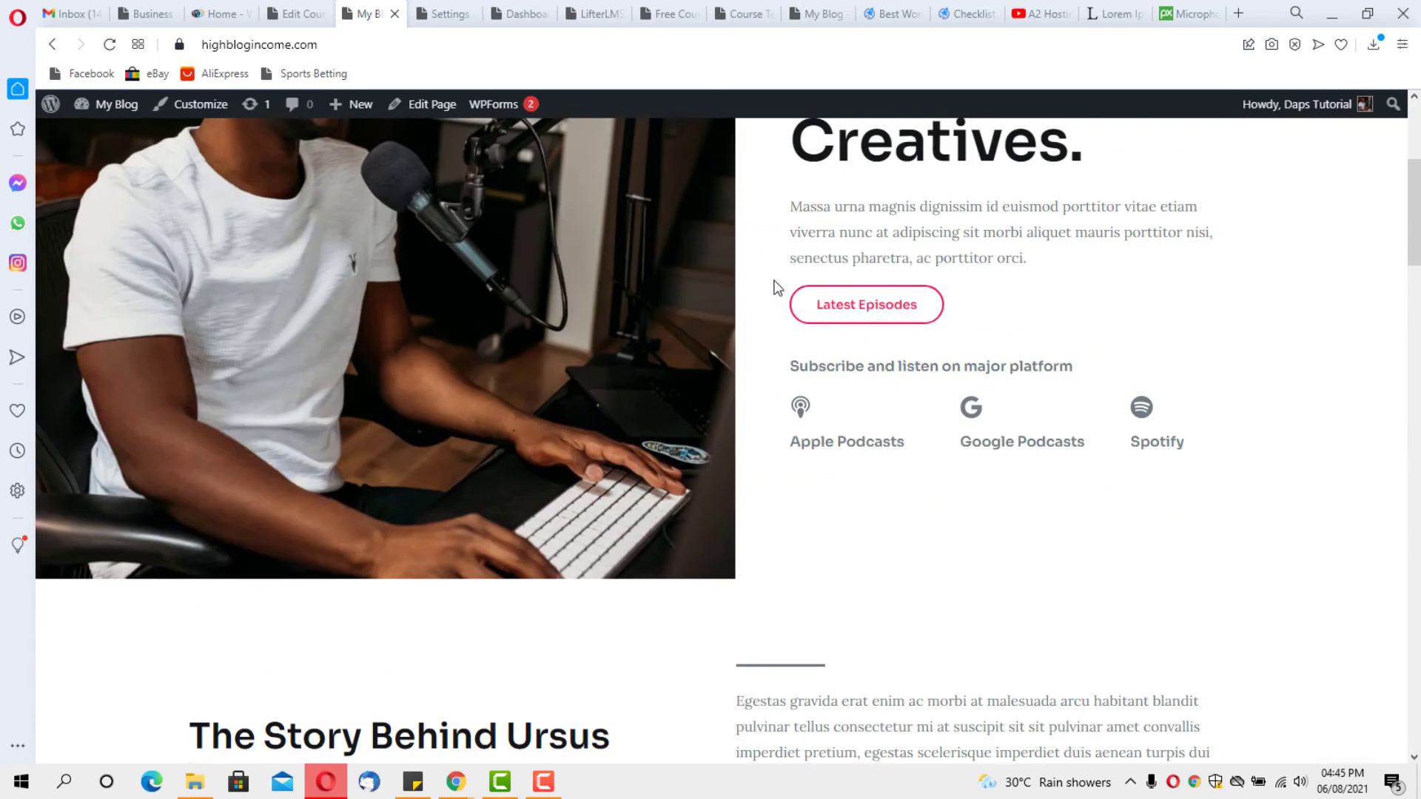
{"action": "scroll", "coordinate": [777, 288], "scroll_direction": "up", "scroll_amount": 4}
{"action": "scroll", "coordinate": [777, 289], "scroll_direction": "down", "scroll_amount": 3}
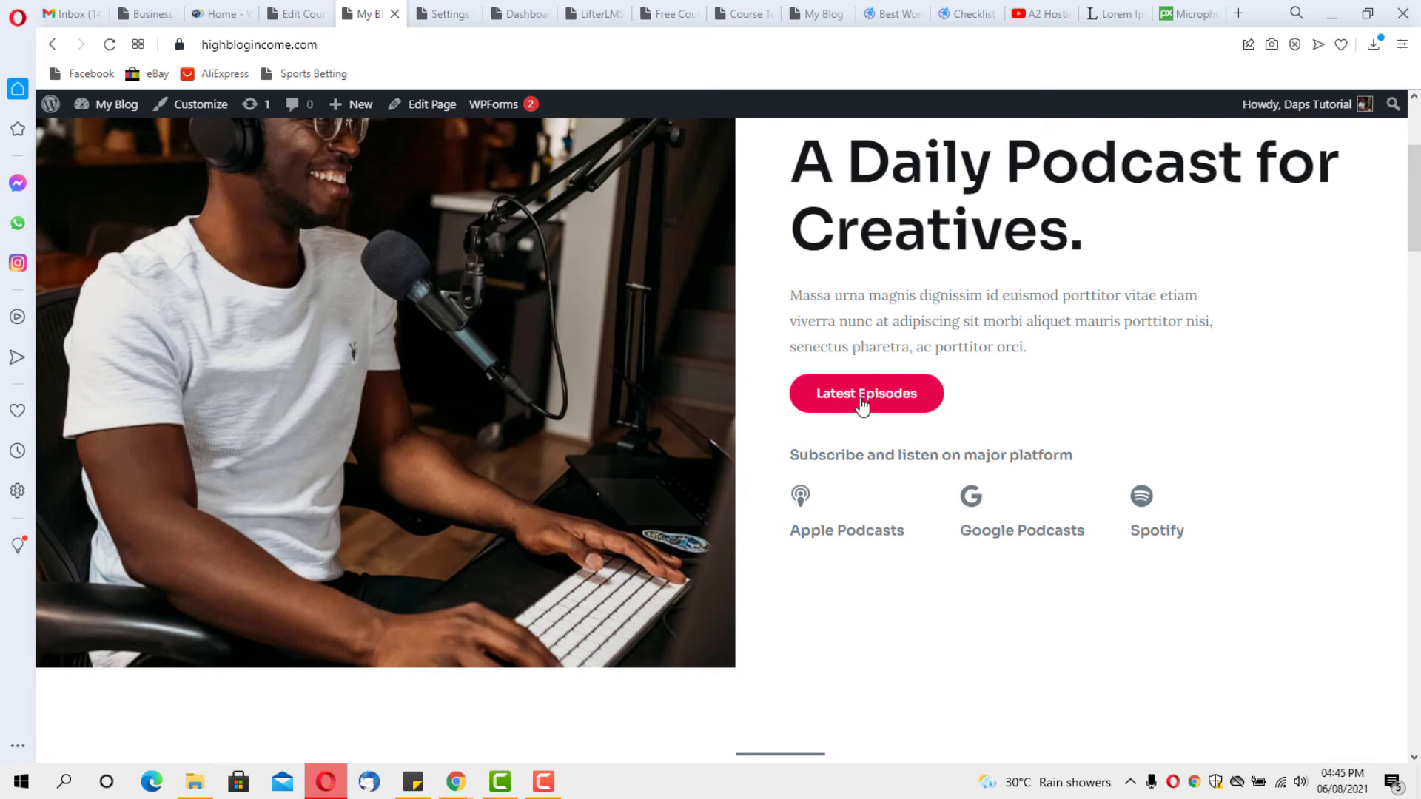
{"action": "scroll", "coordinate": [888, 368], "scroll_direction": "up", "scroll_amount": 1}
{"action": "scroll", "coordinate": [888, 369], "scroll_direction": "up", "scroll_amount": 3}
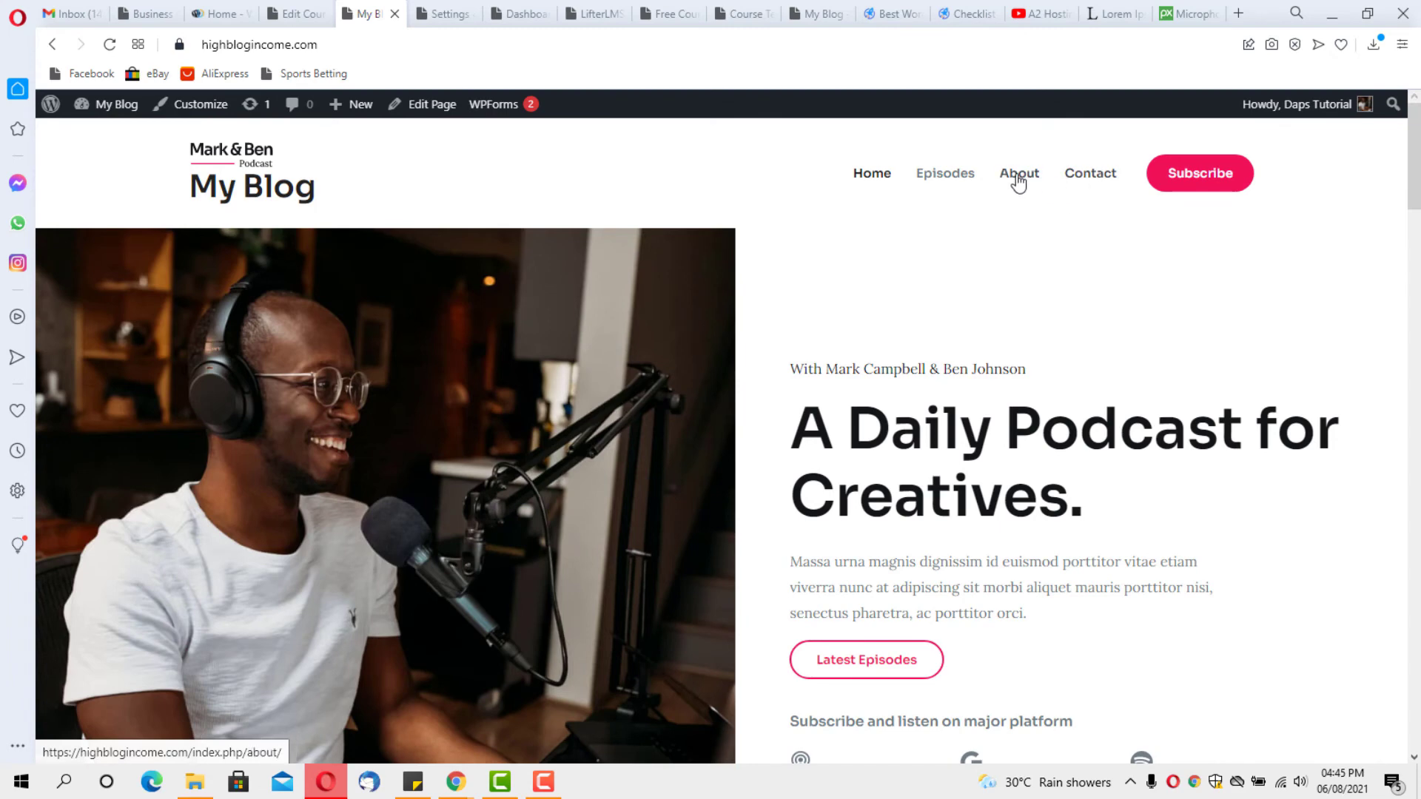
From the admin dashboard, go to Appearance > Menus to edit the Primary menu
{"action": "left_click", "coordinate": [524, 12]}
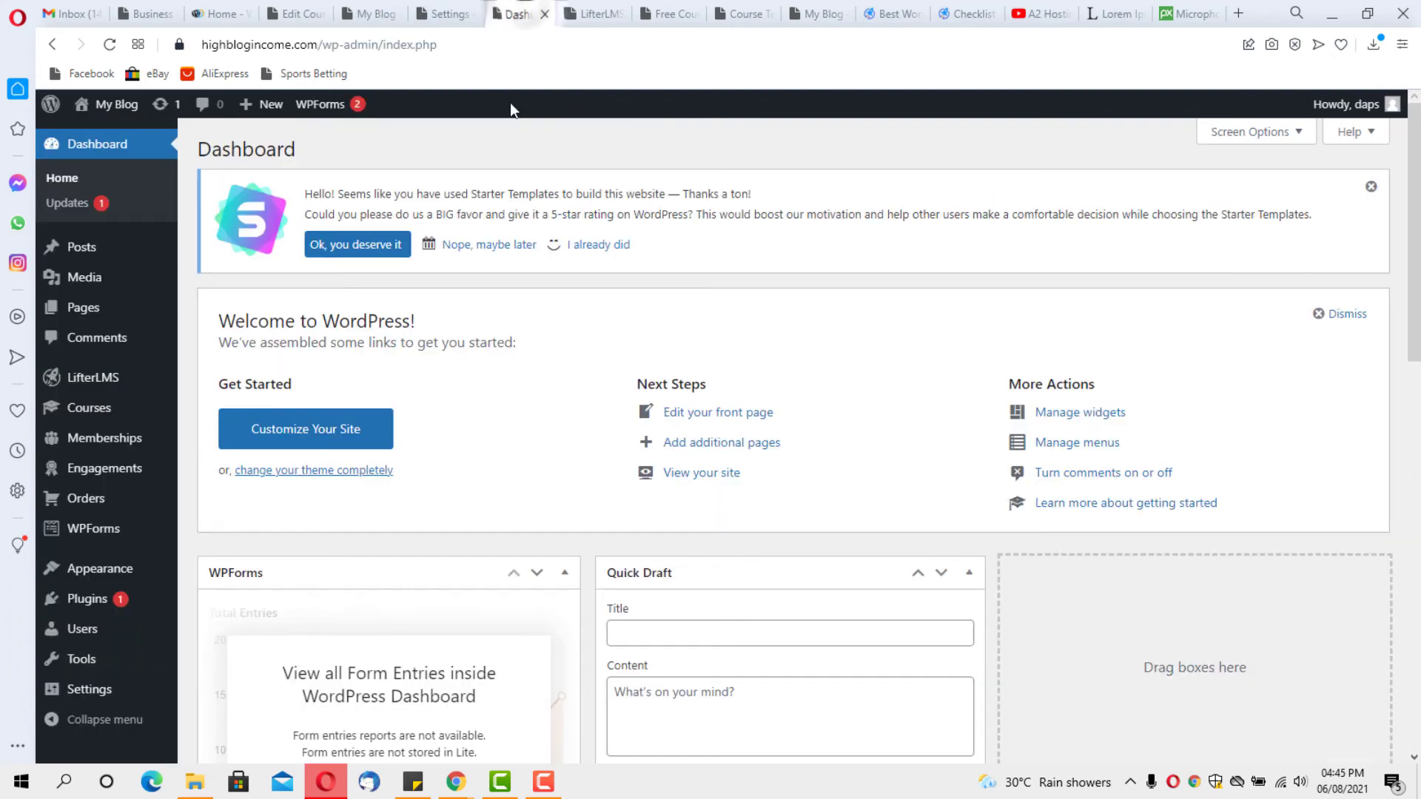
{"action": "mouse_move", "coordinate": [116, 417]}
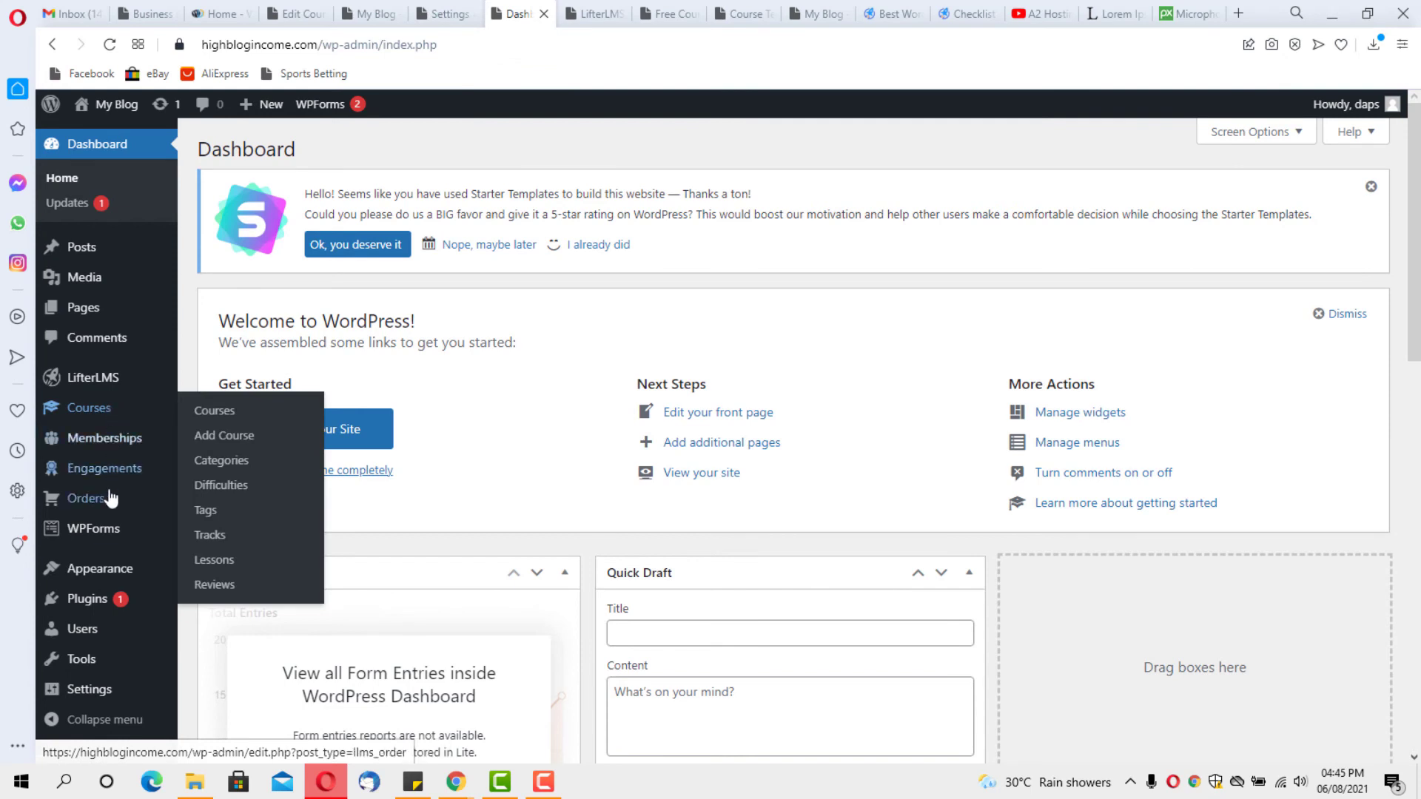
{"action": "mouse_move", "coordinate": [108, 572]}
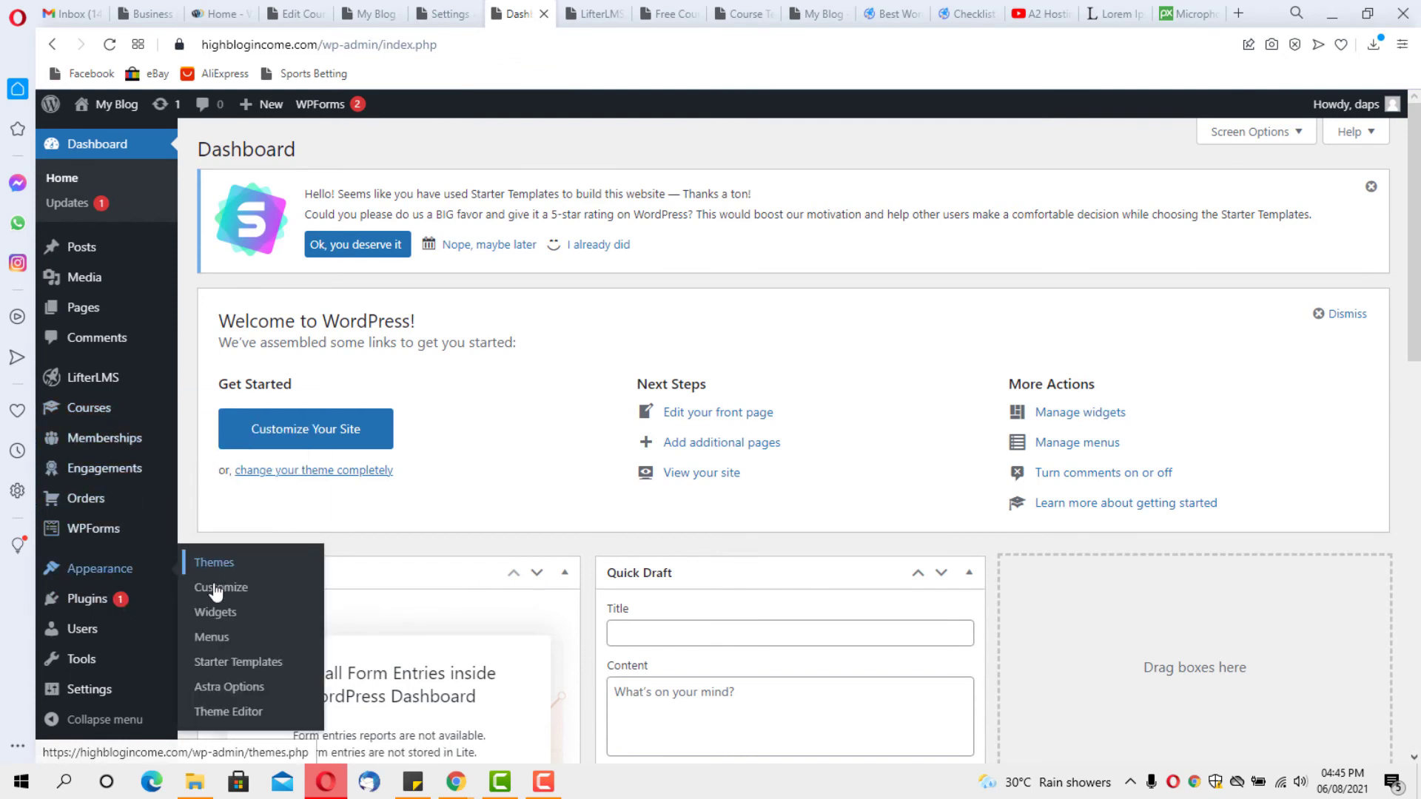
{"action": "left_click", "coordinate": [214, 639]}
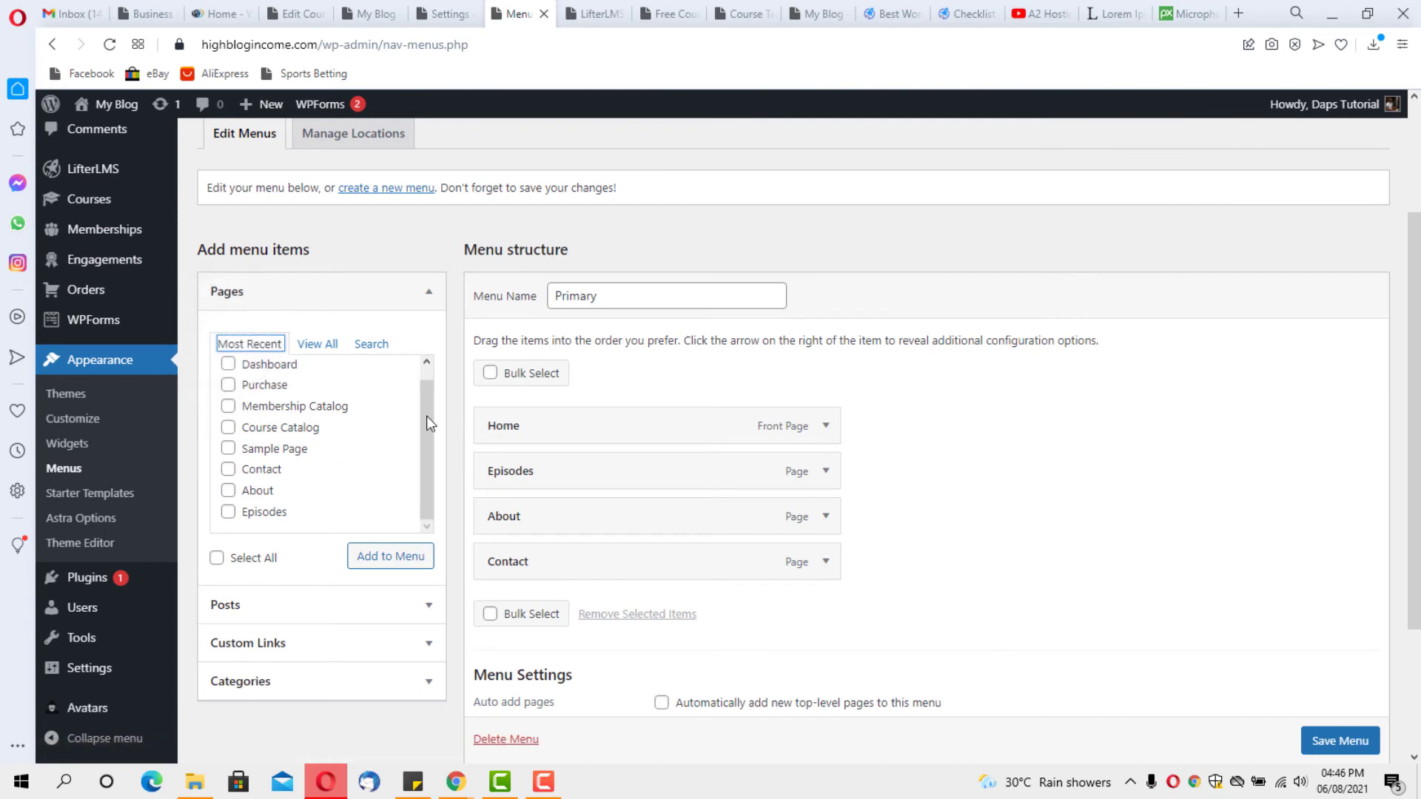
{"action": "left_click", "coordinate": [424, 447]}
{"action": "scroll", "coordinate": [360, 466], "scroll_direction": "up", "scroll_amount": 1}
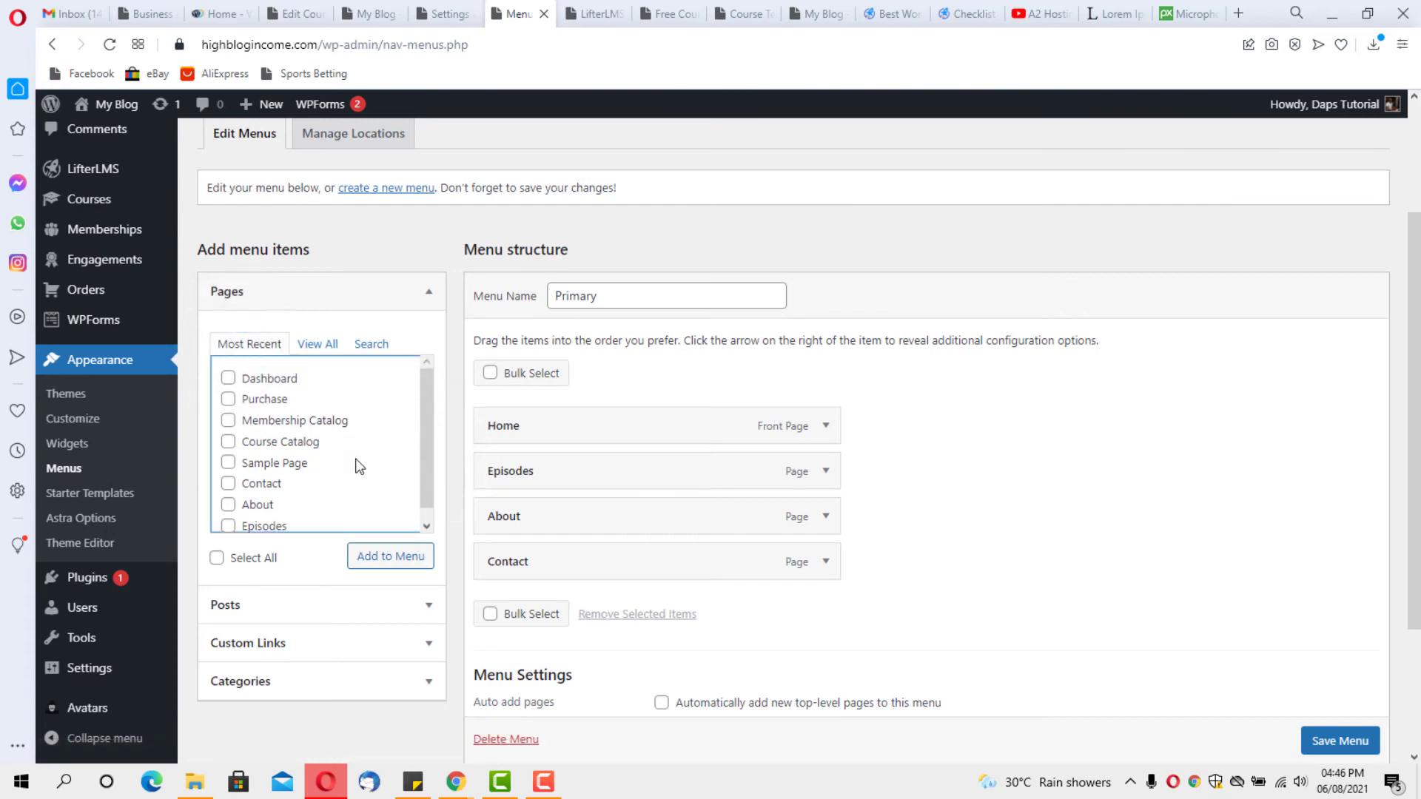
{"action": "scroll", "coordinate": [355, 455], "scroll_direction": "down", "scroll_amount": 1}
{"action": "scroll", "coordinate": [1280, 339], "scroll_direction": "up", "scroll_amount": 3}
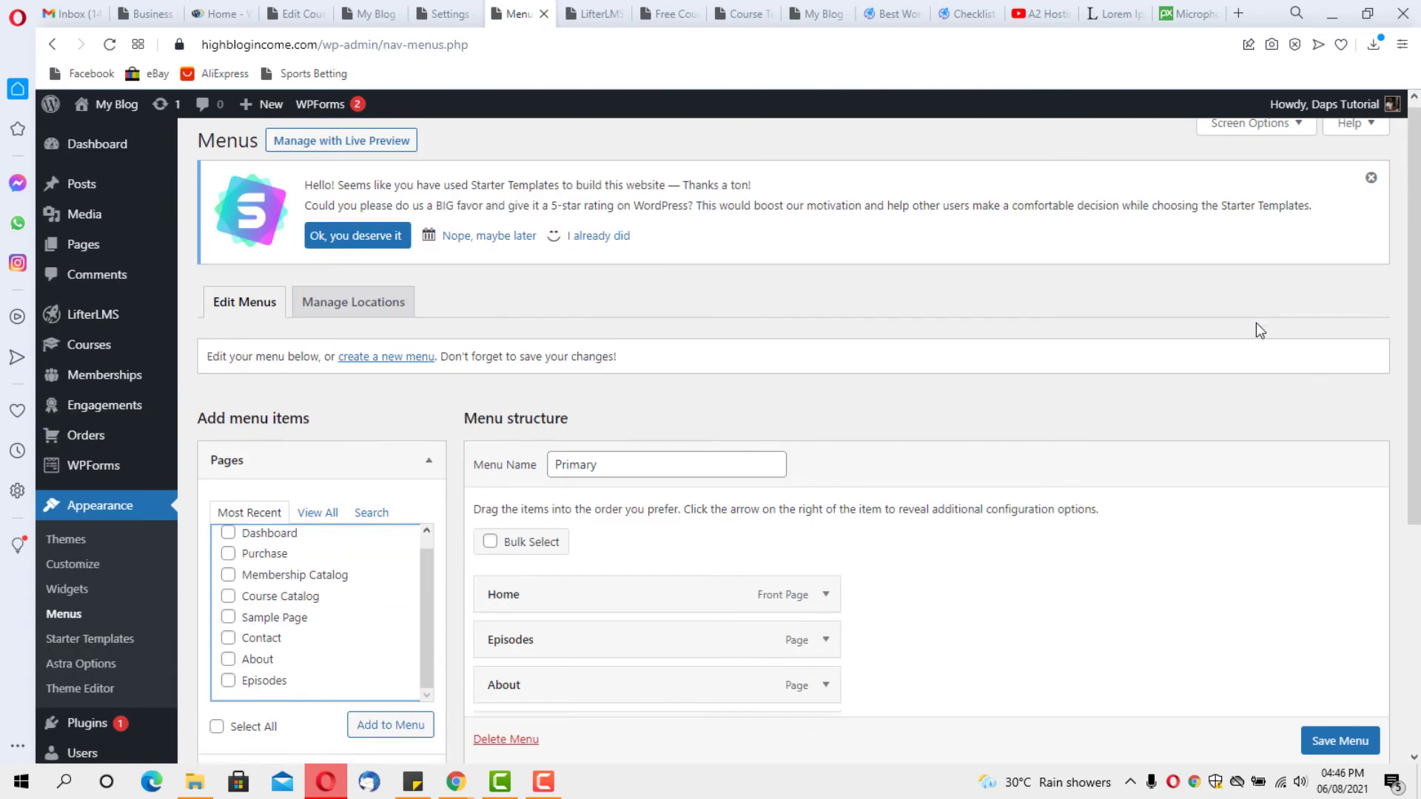
Enable LifterLMS and Courses as menu item sources in Screen Options
{"action": "left_click", "coordinate": [1288, 138]}
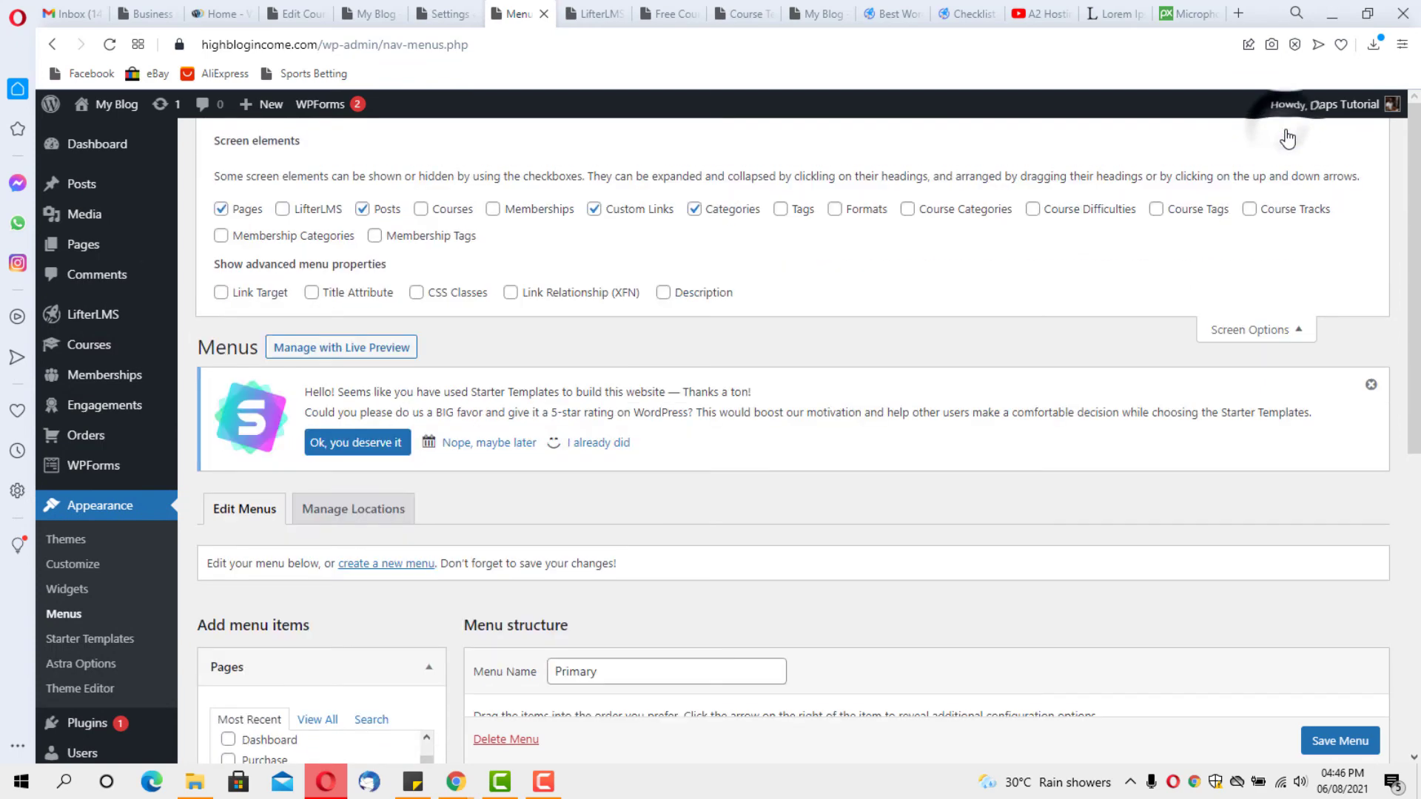
{"action": "left_click", "coordinate": [283, 213]}
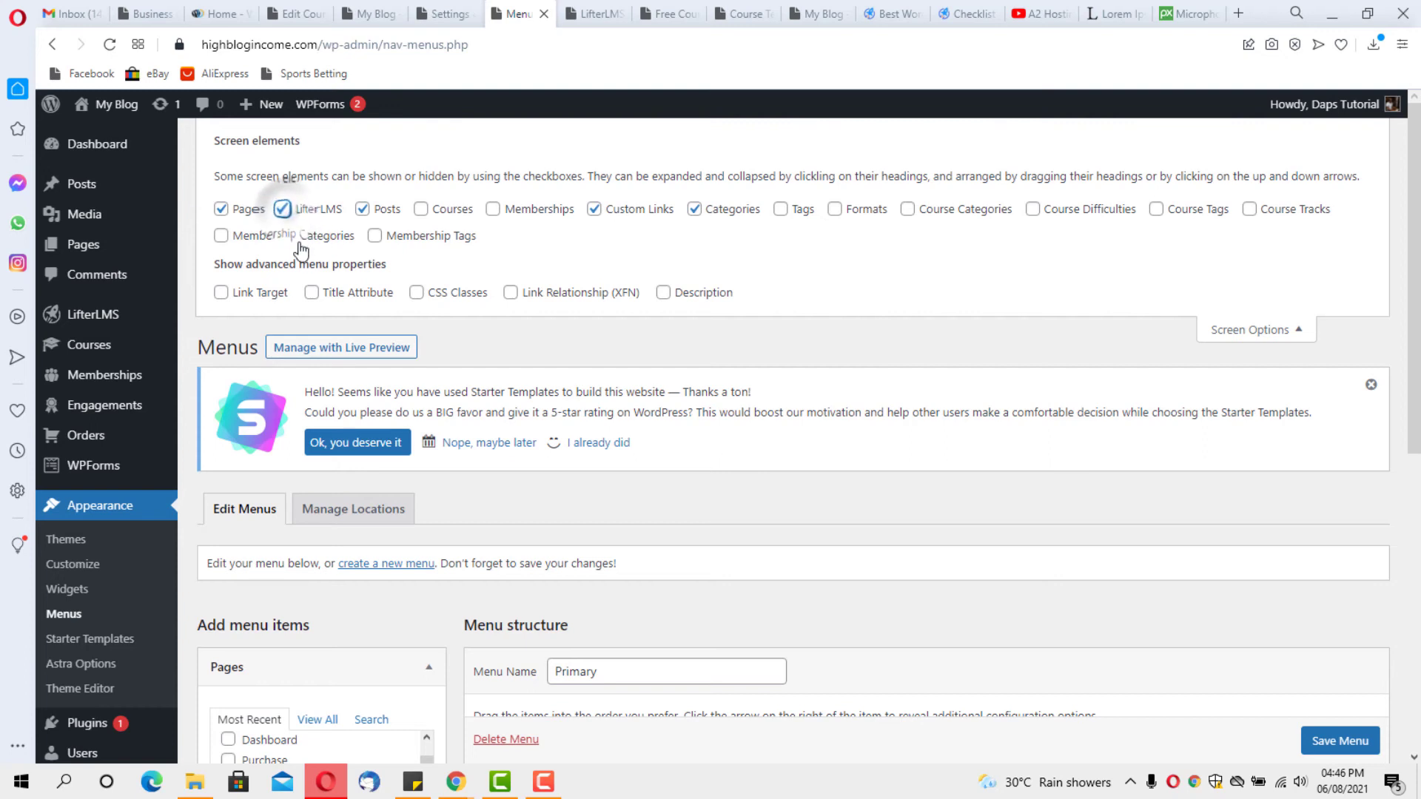
{"action": "left_click", "coordinate": [421, 210]}
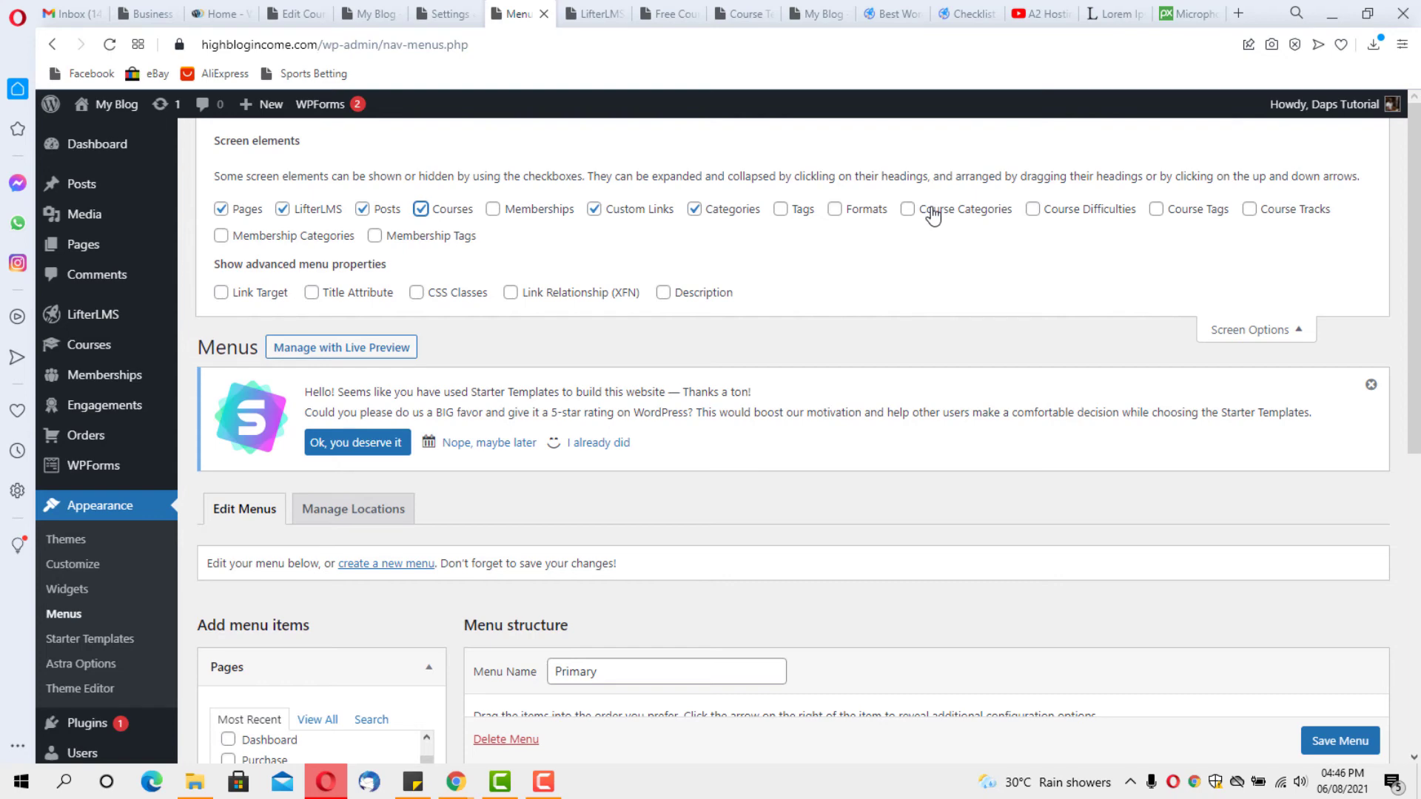
{"action": "scroll", "coordinate": [1028, 292], "scroll_direction": "down", "scroll_amount": 6}
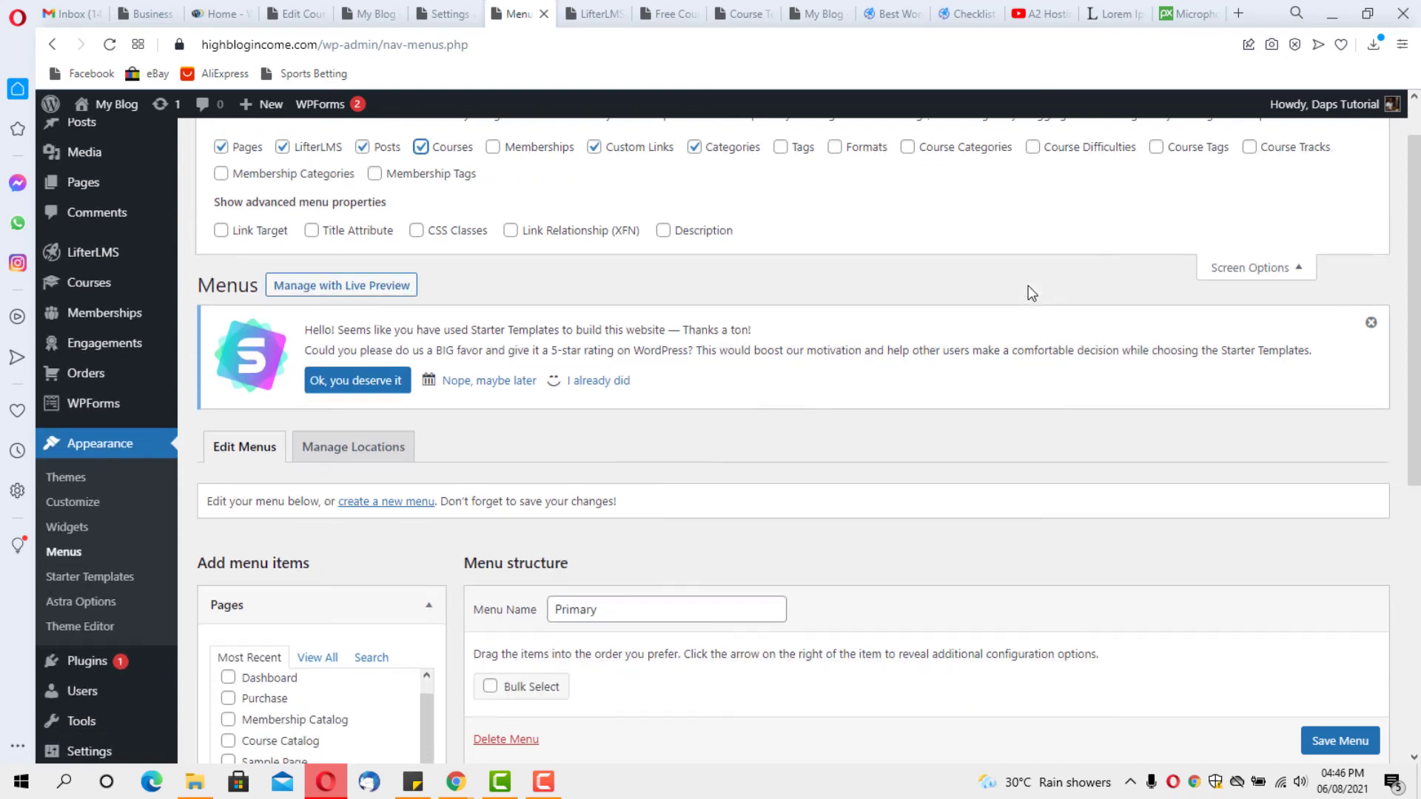
{"action": "scroll", "coordinate": [1028, 292], "scroll_direction": "down", "scroll_amount": 2}
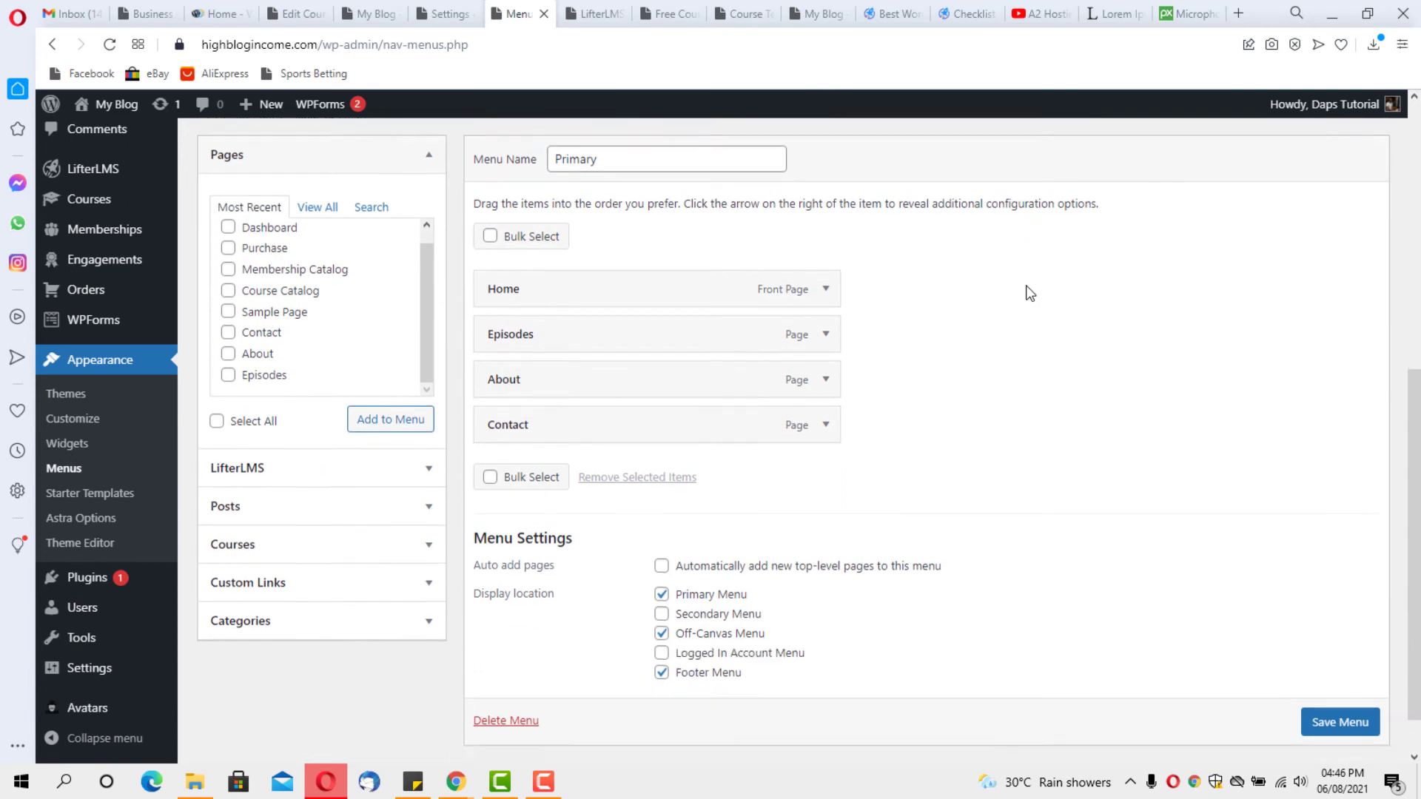
Add the 'Start your podcast in seven days or less' course to the Primary menu
{"action": "left_click", "coordinate": [435, 525]}
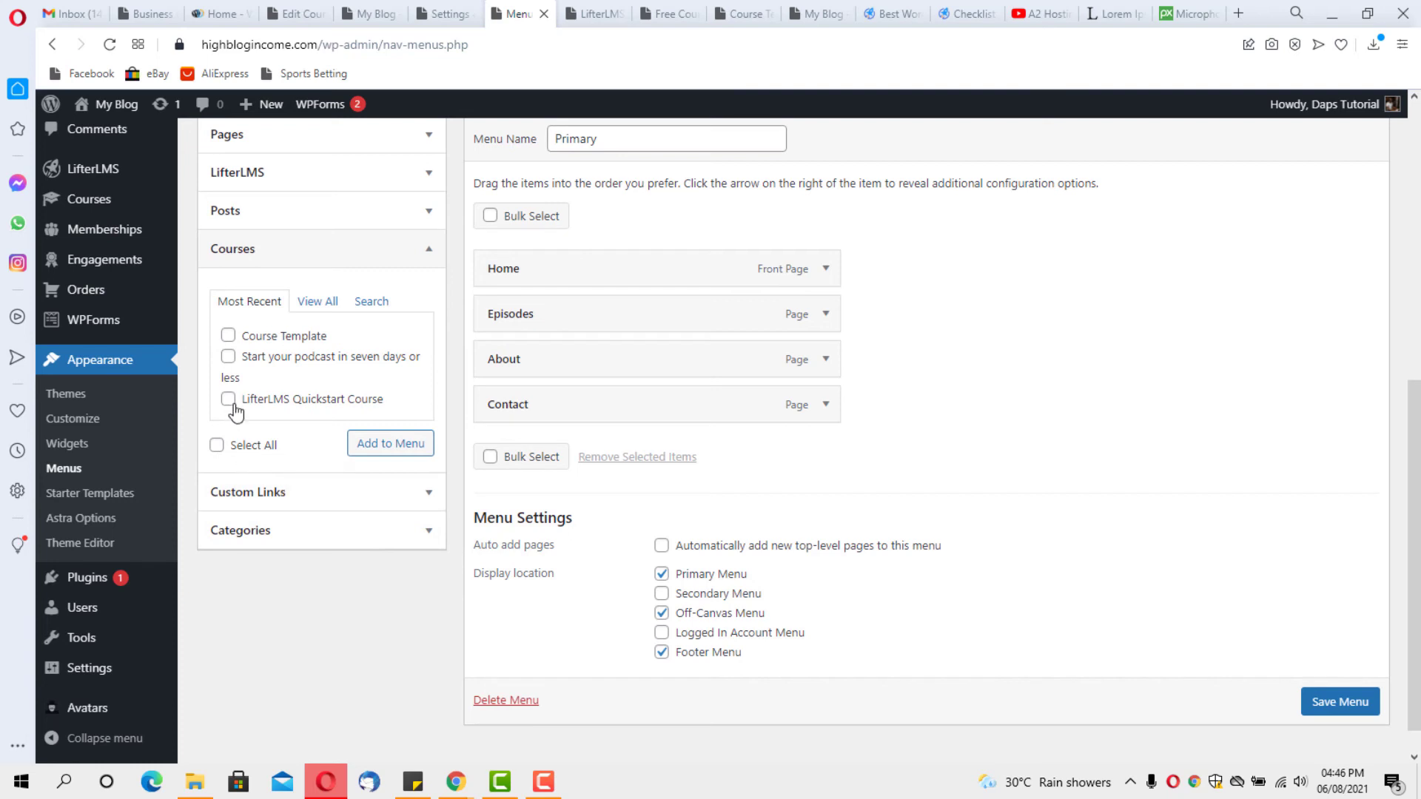
{"action": "left_click", "coordinate": [228, 359]}
{"action": "left_click", "coordinate": [400, 444]}
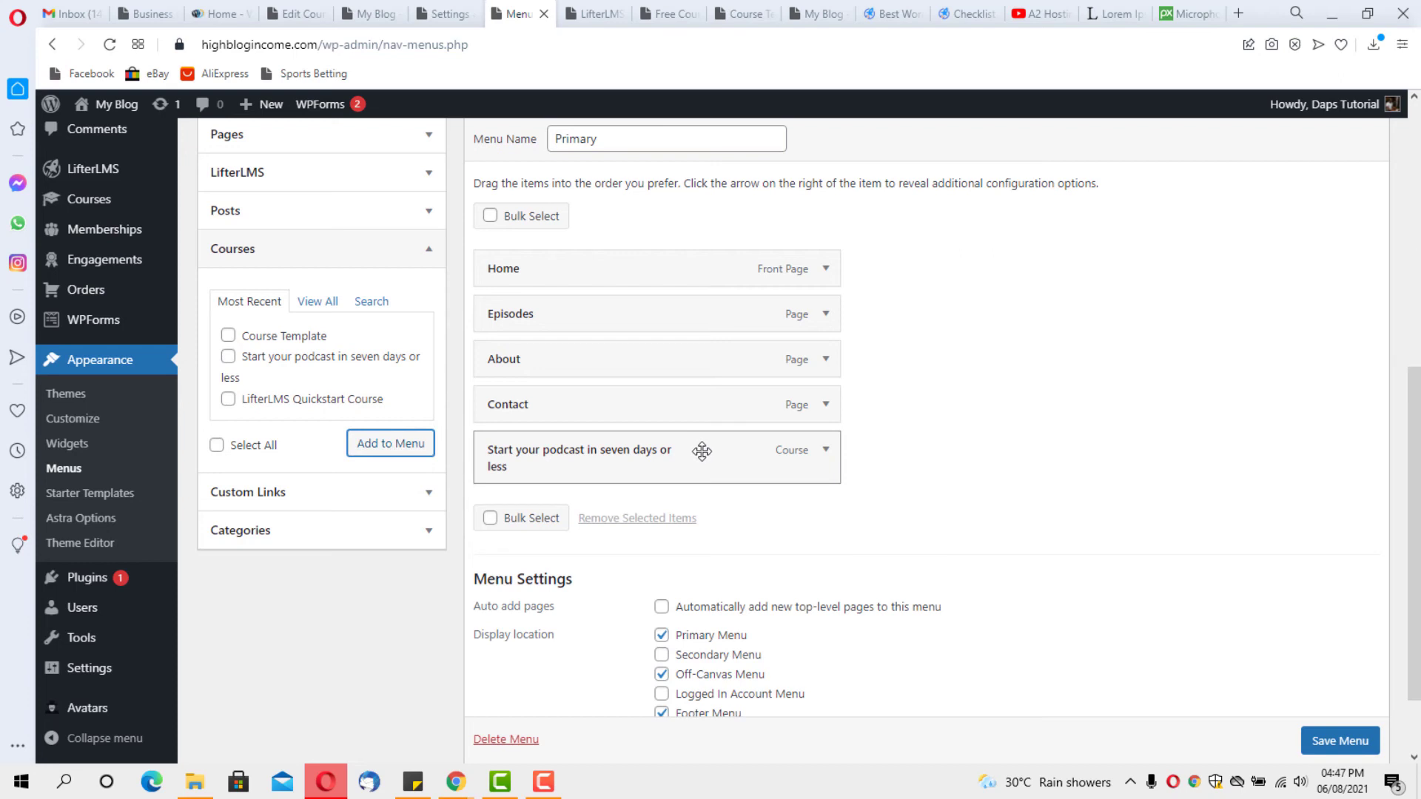
Relabel the course item 'Free Course', move it after Episodes, and save the menu
{"action": "left_click", "coordinate": [823, 451]}
{"action": "triple_click", "coordinate": [723, 526]}
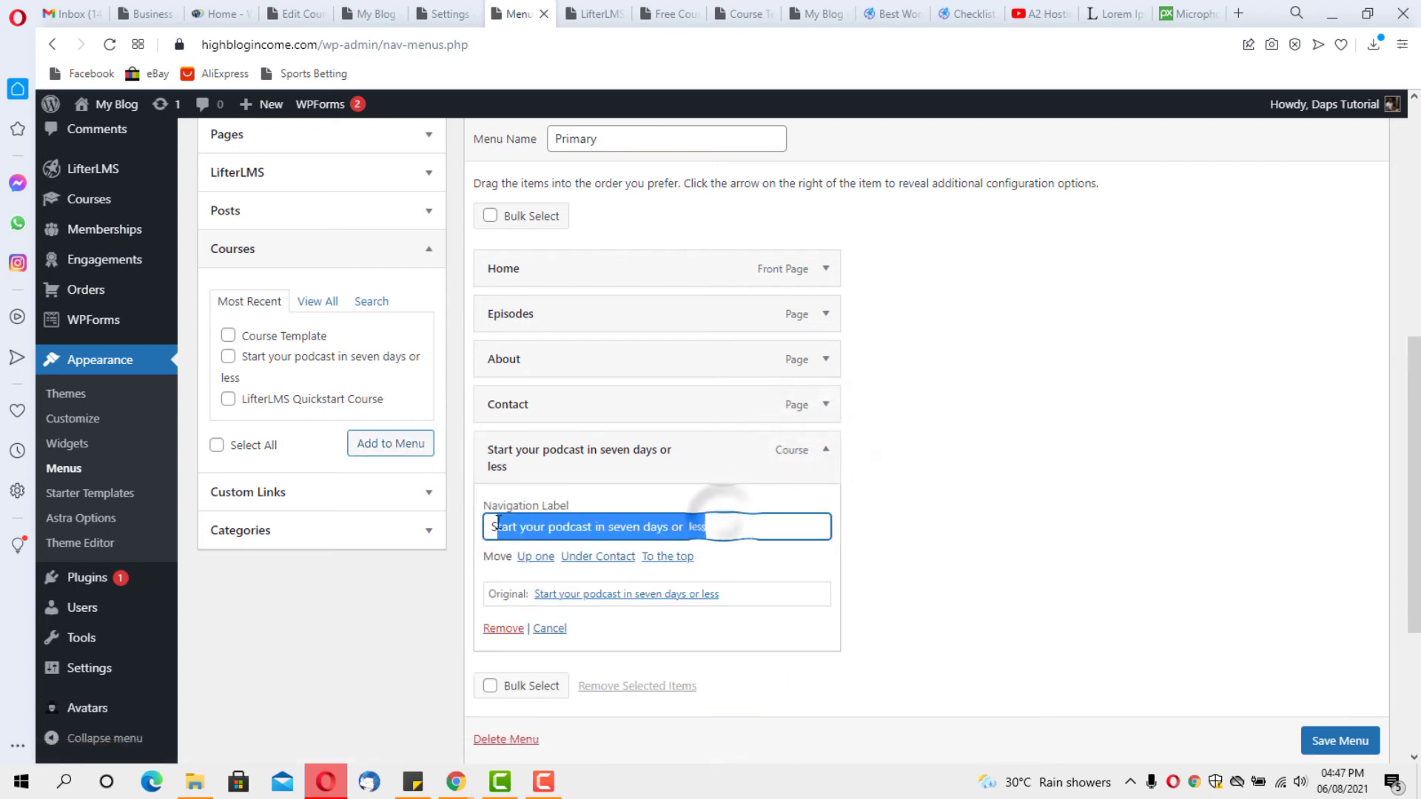
{"action": "type", "text": "Free Course"}
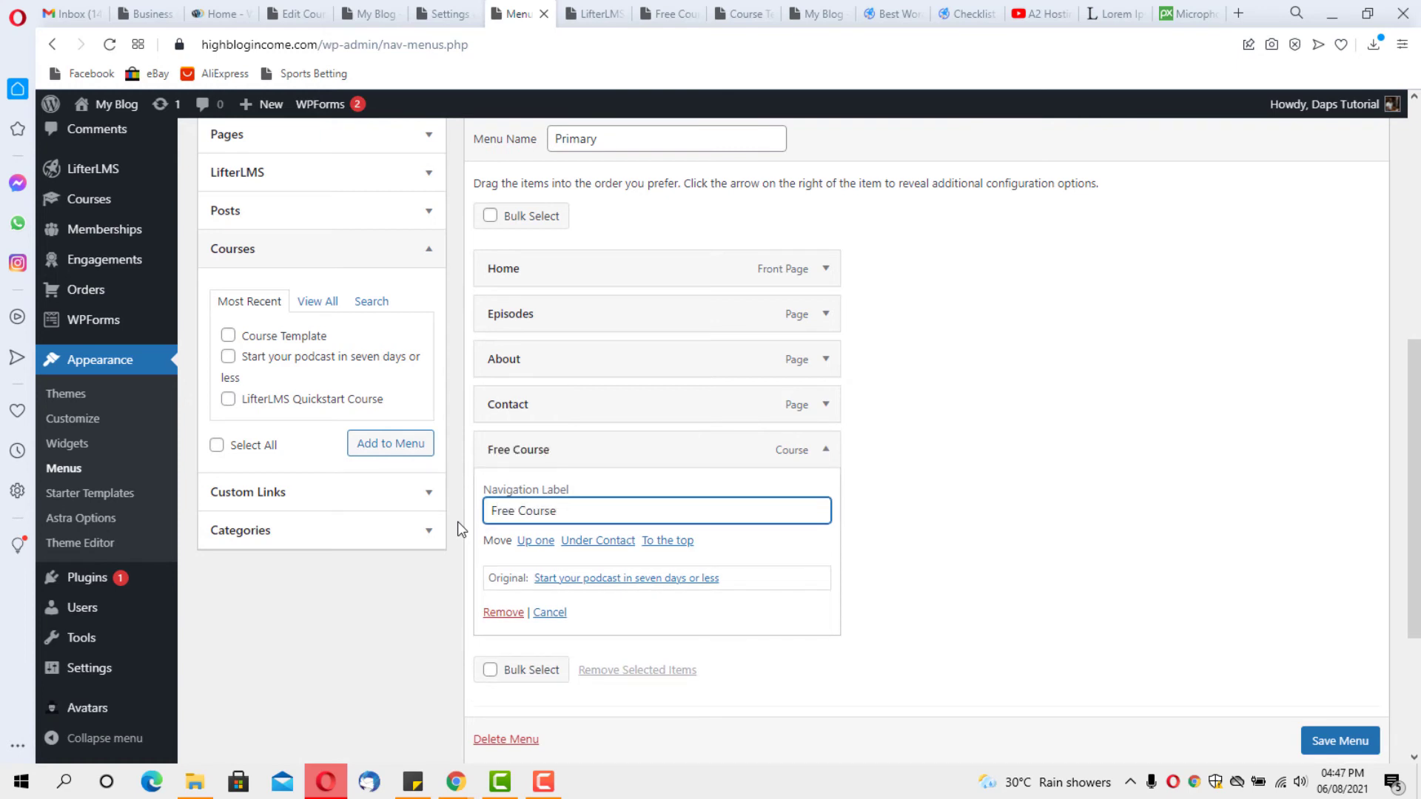
{"action": "left_click", "coordinate": [825, 451]}
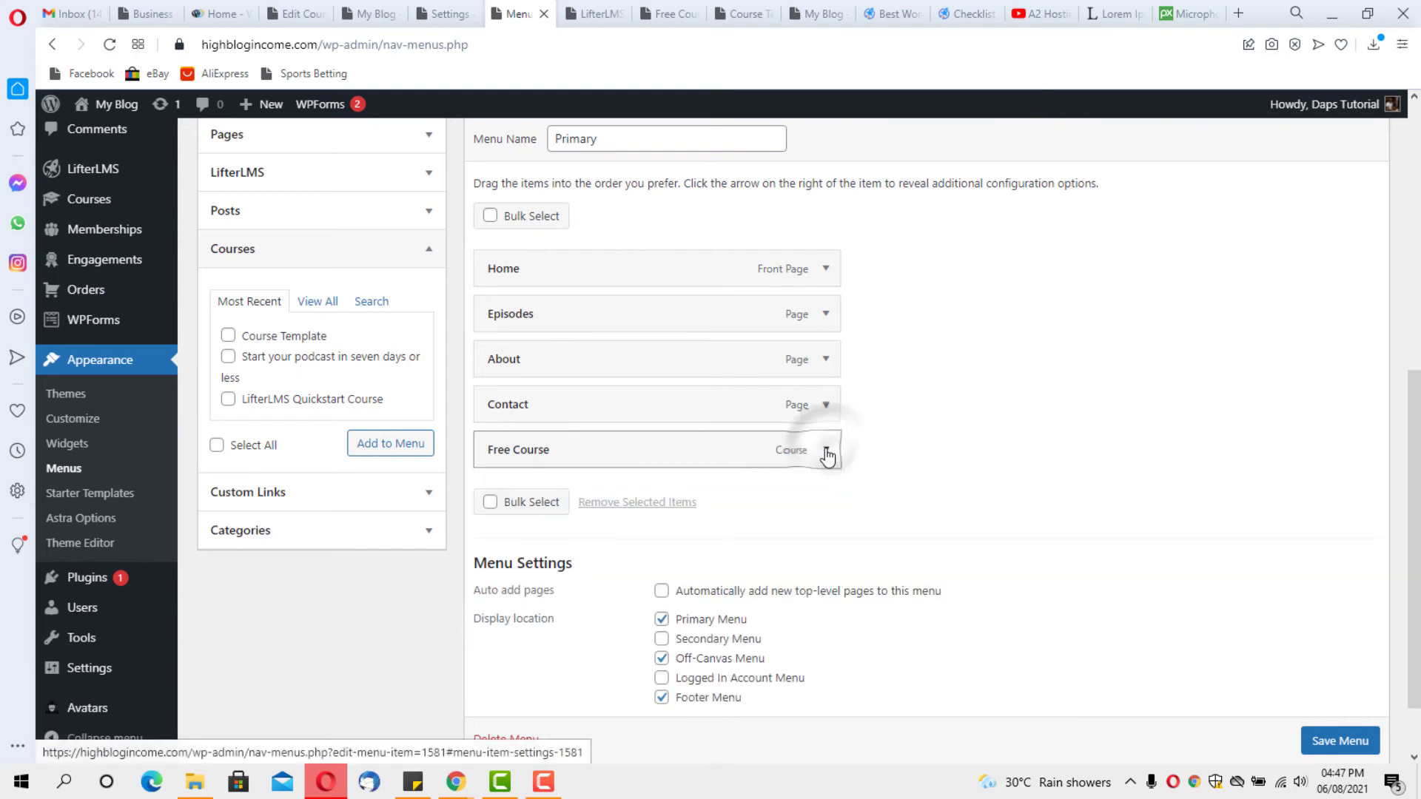
{"action": "left_click_drag", "start_coordinate": [566, 456], "coordinate": [568, 362]}
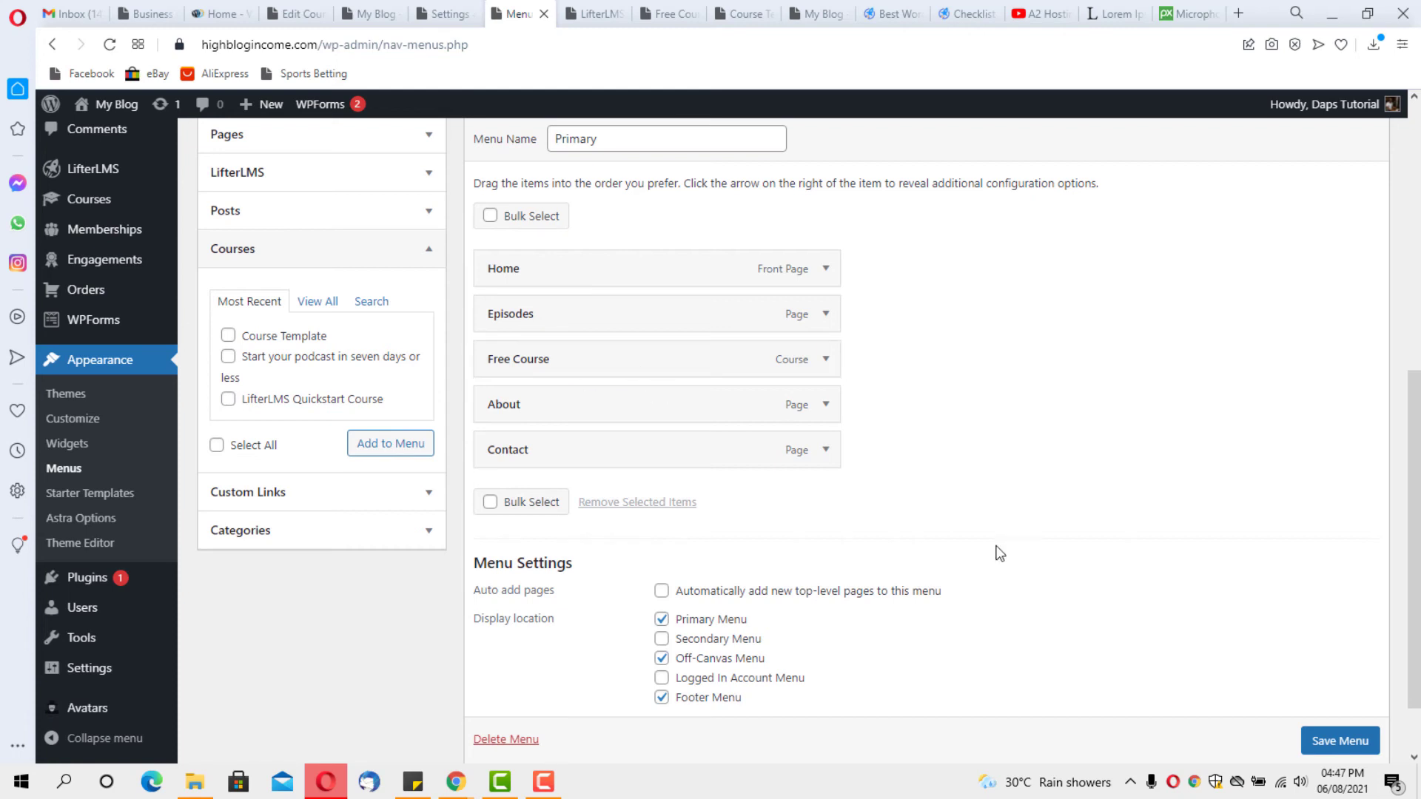
{"action": "left_click", "coordinate": [1324, 741]}
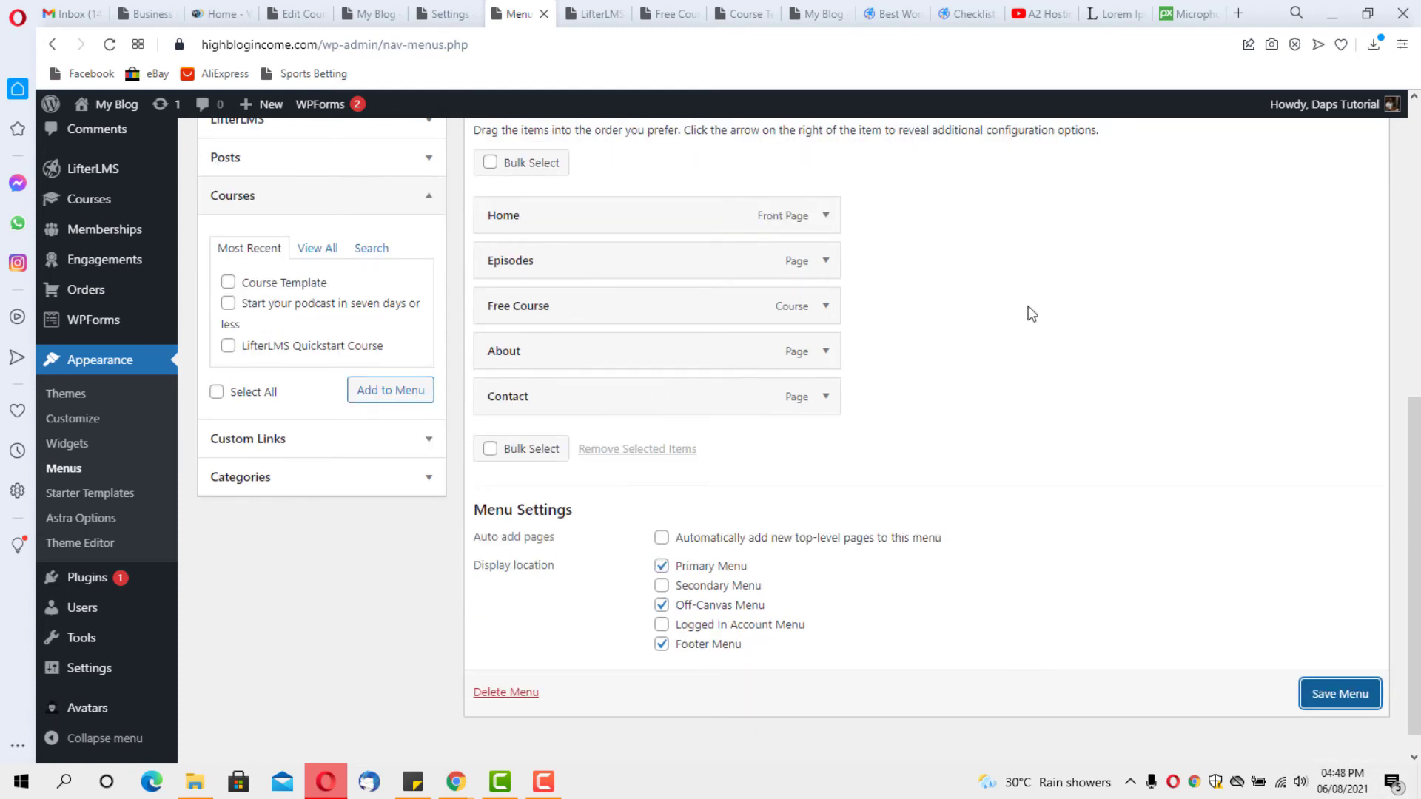
Add the Dashboard page to the Primary menu from the Pages list
{"action": "scroll", "coordinate": [1032, 314], "scroll_direction": "up", "scroll_amount": 1}
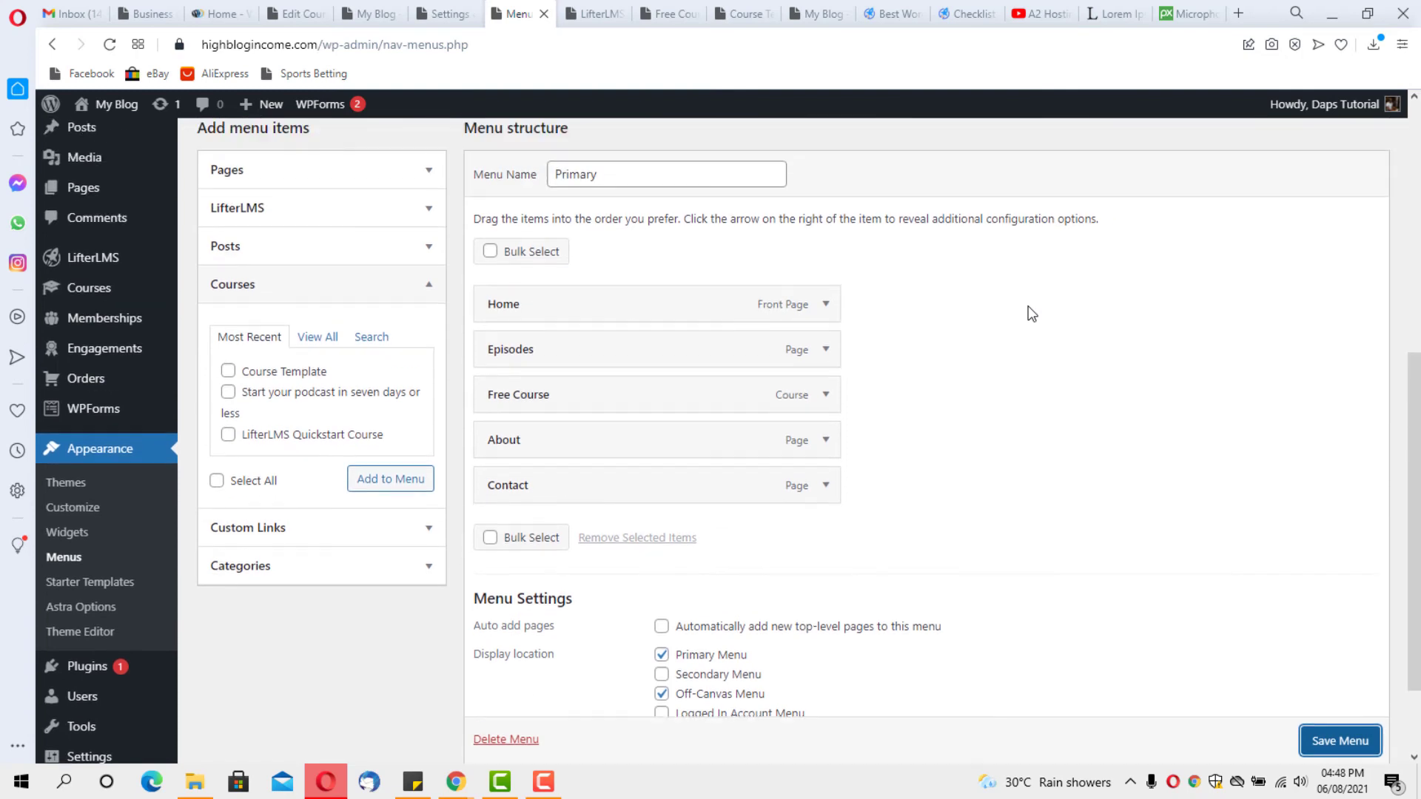
{"action": "left_click", "coordinate": [429, 285]}
{"action": "scroll", "coordinate": [946, 345], "scroll_direction": "up", "scroll_amount": 2}
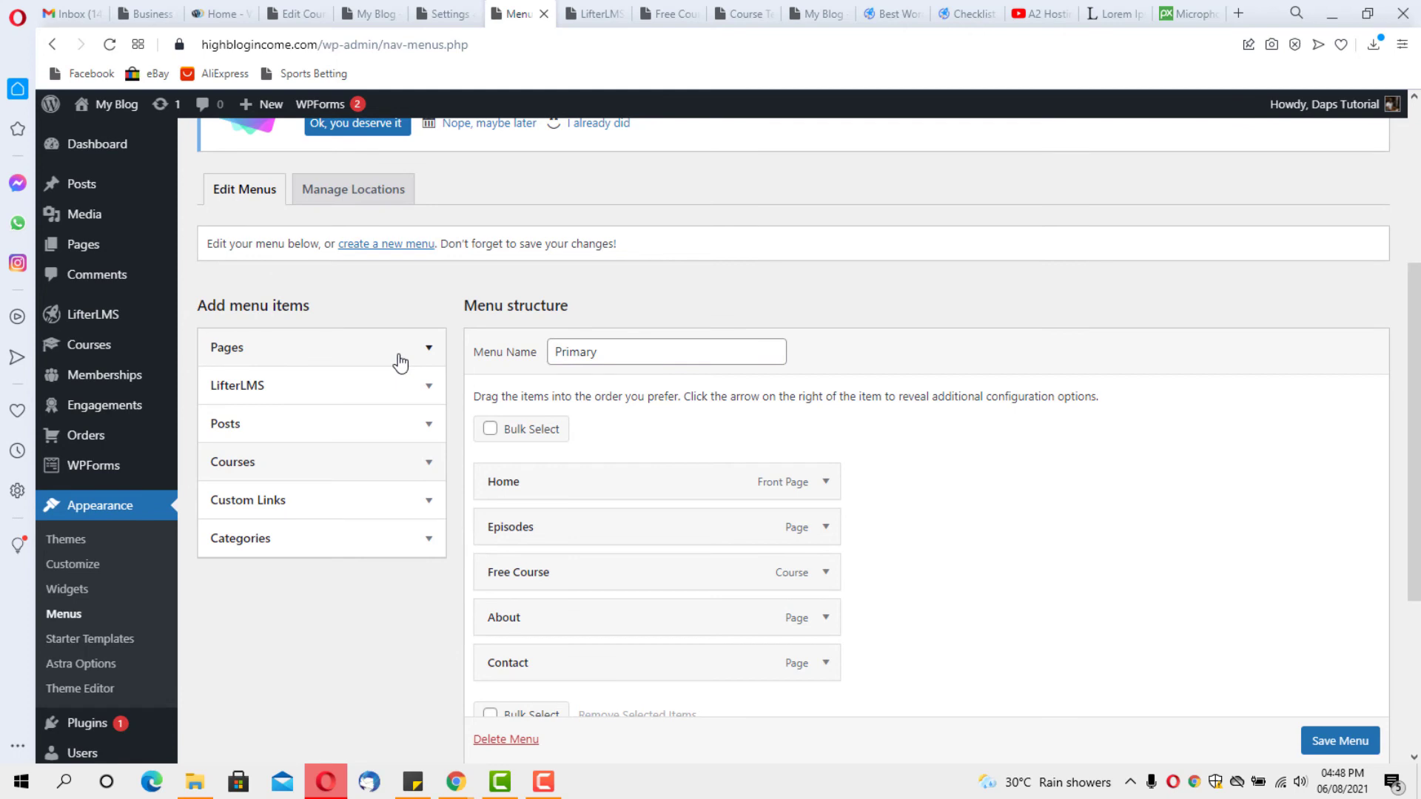
{"action": "left_click", "coordinate": [428, 348]}
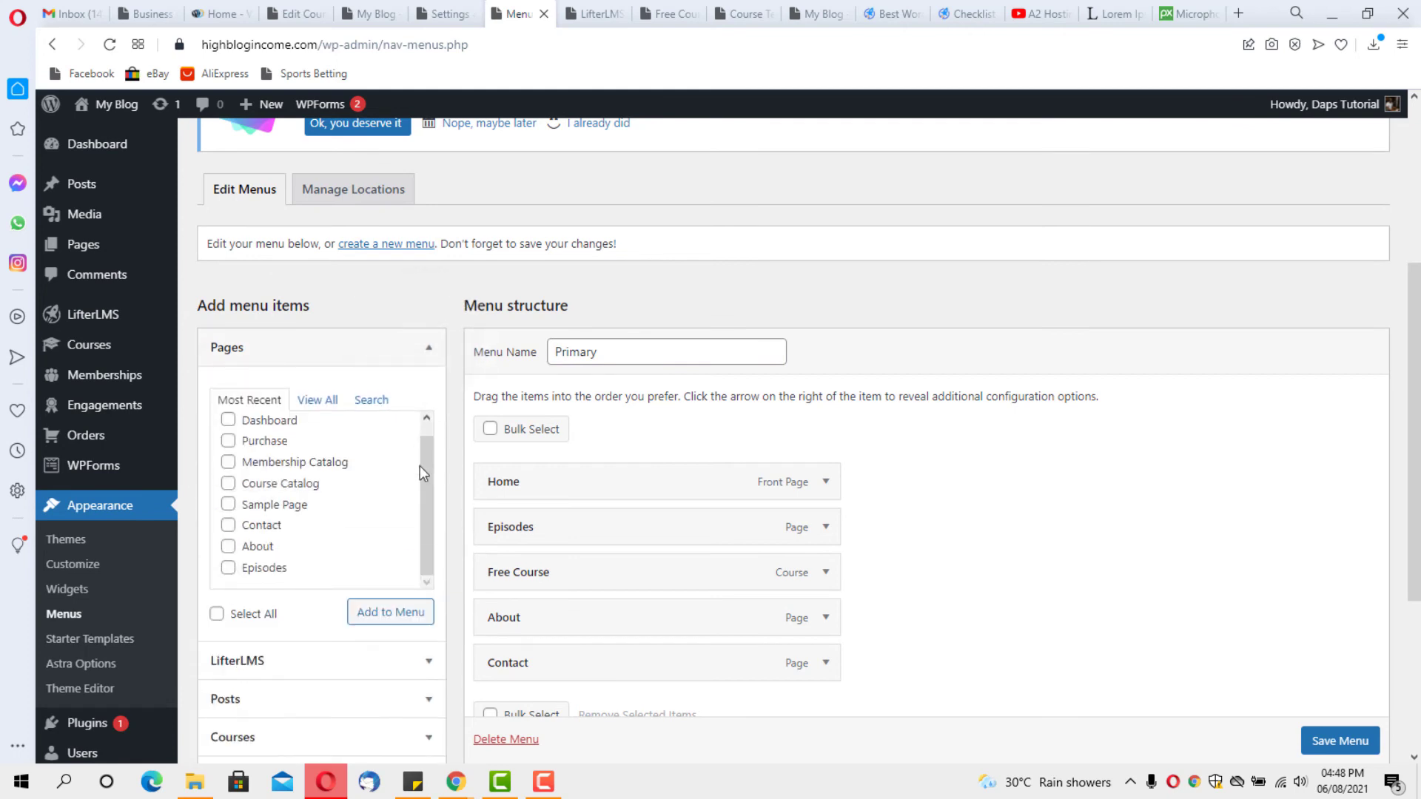
{"action": "left_click_drag", "start_coordinate": [420, 465], "coordinate": [425, 442]}
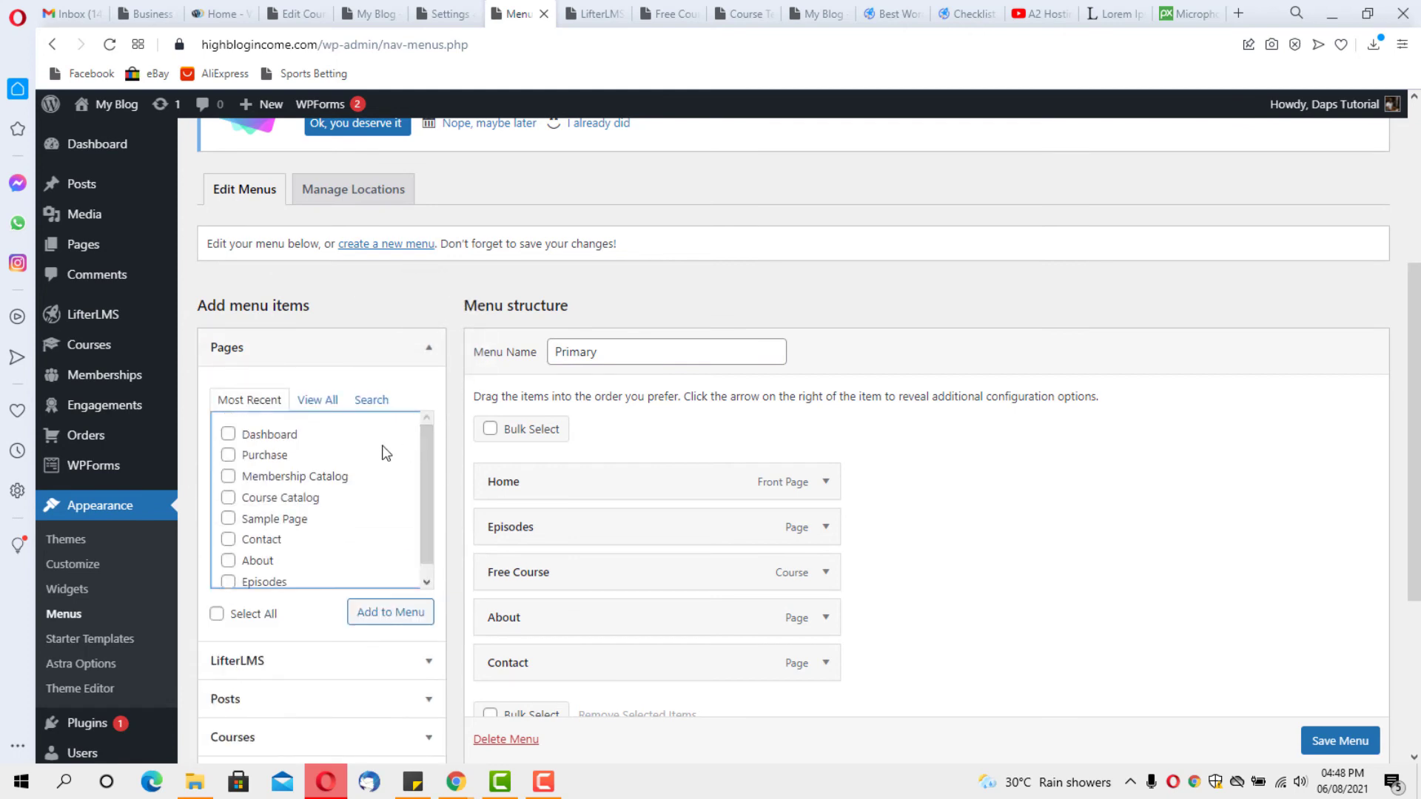
{"action": "left_click", "coordinate": [229, 437]}
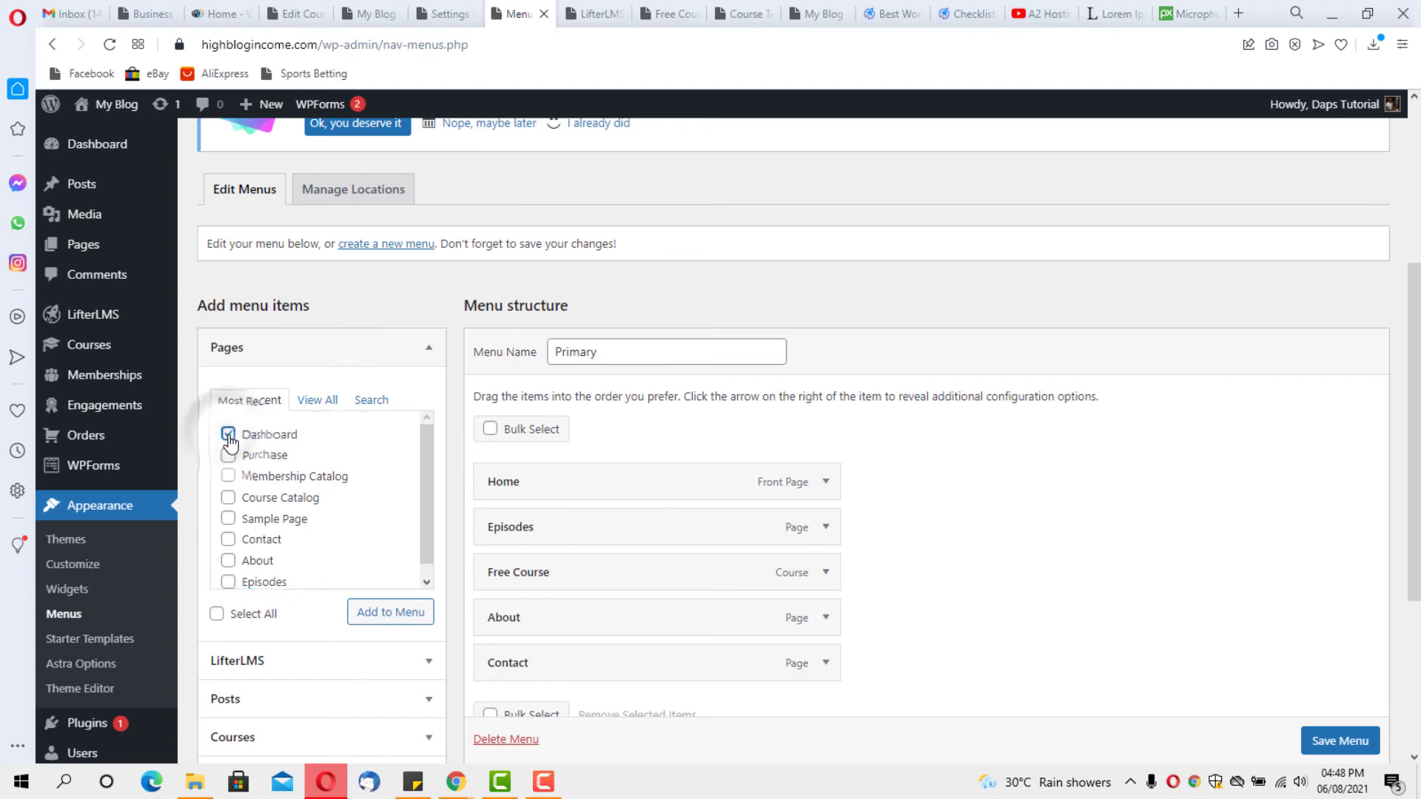
{"action": "left_click", "coordinate": [382, 626]}
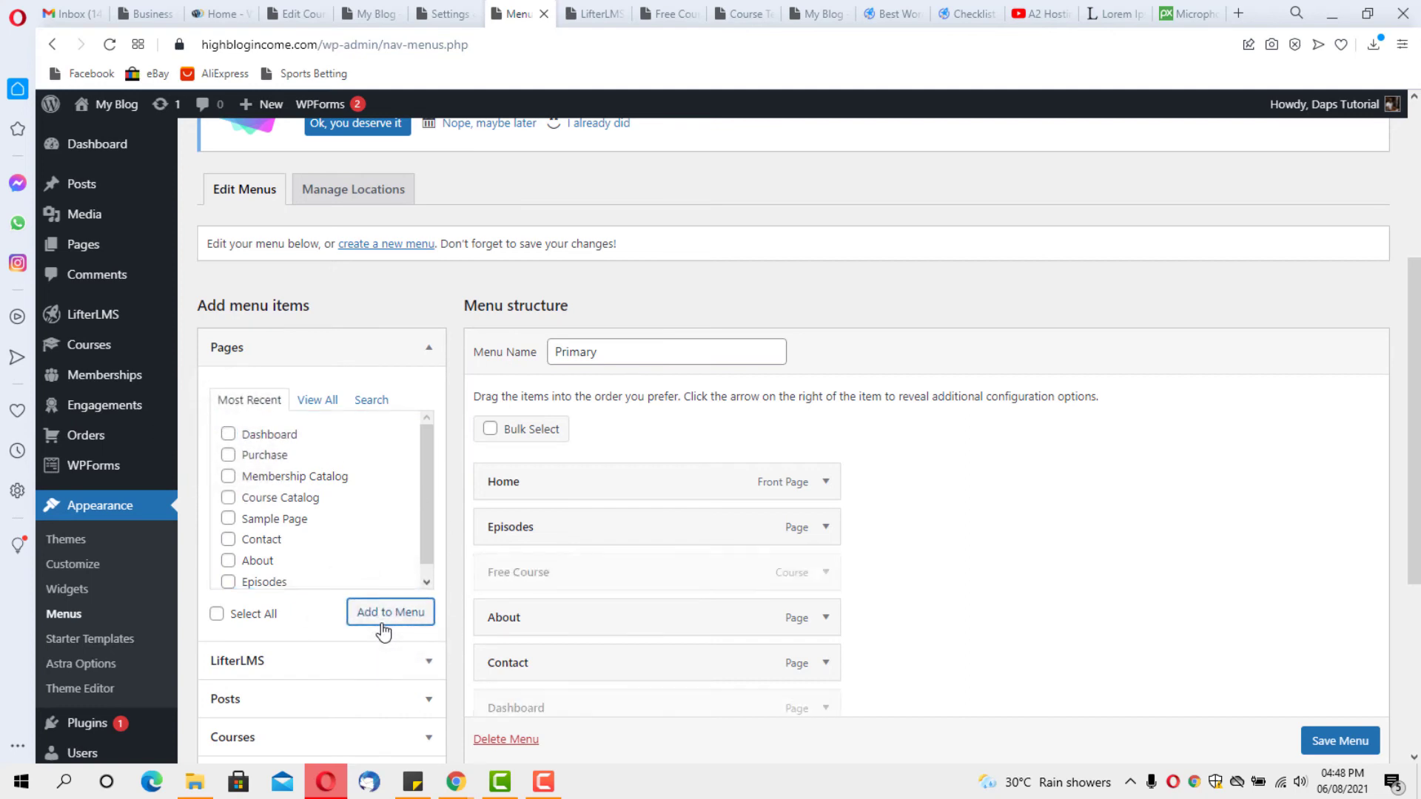
Move Dashboard between Free Course and About and save the menu
{"action": "scroll", "coordinate": [1183, 552], "scroll_direction": "down", "scroll_amount": 2}
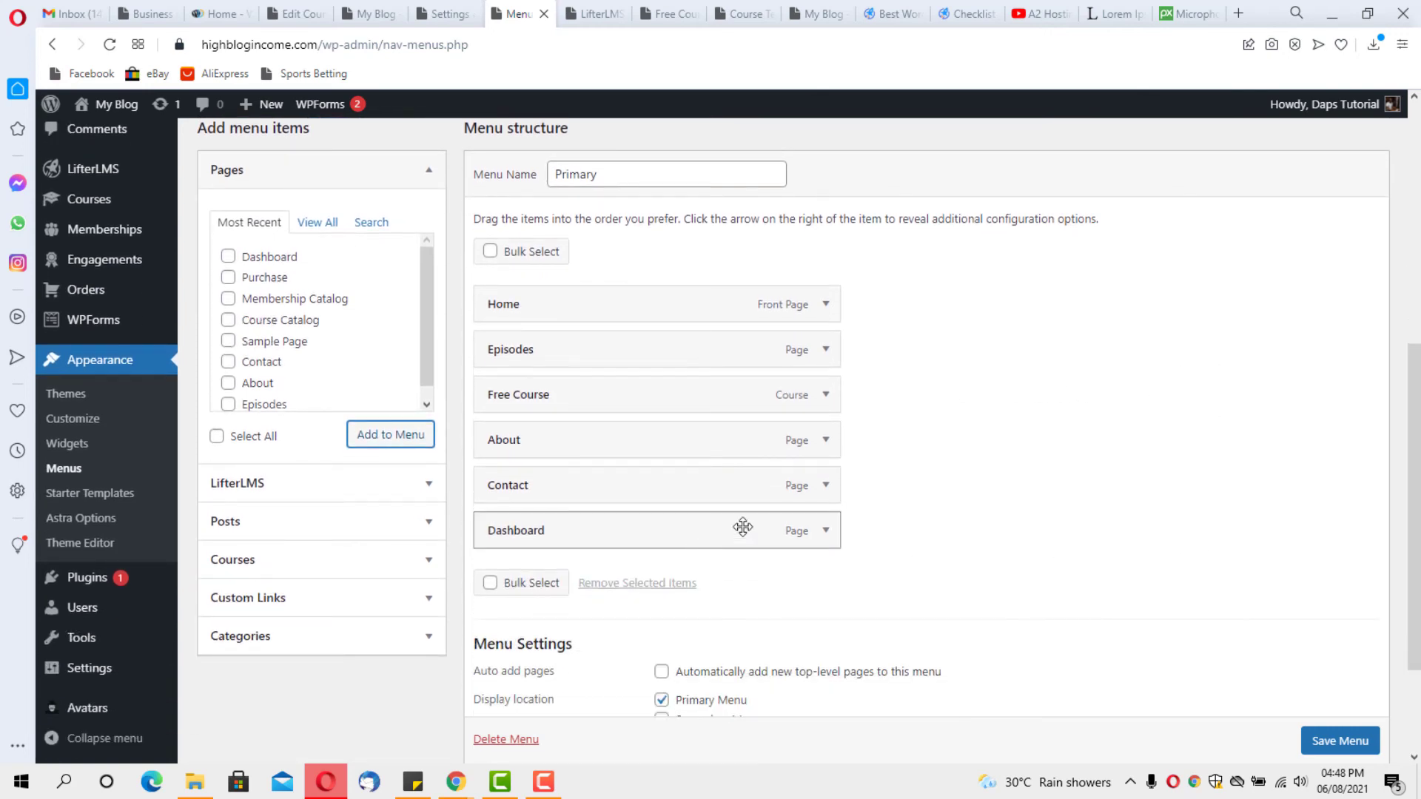
{"action": "left_click", "coordinate": [826, 530]}
{"action": "left_click", "coordinate": [825, 531]}
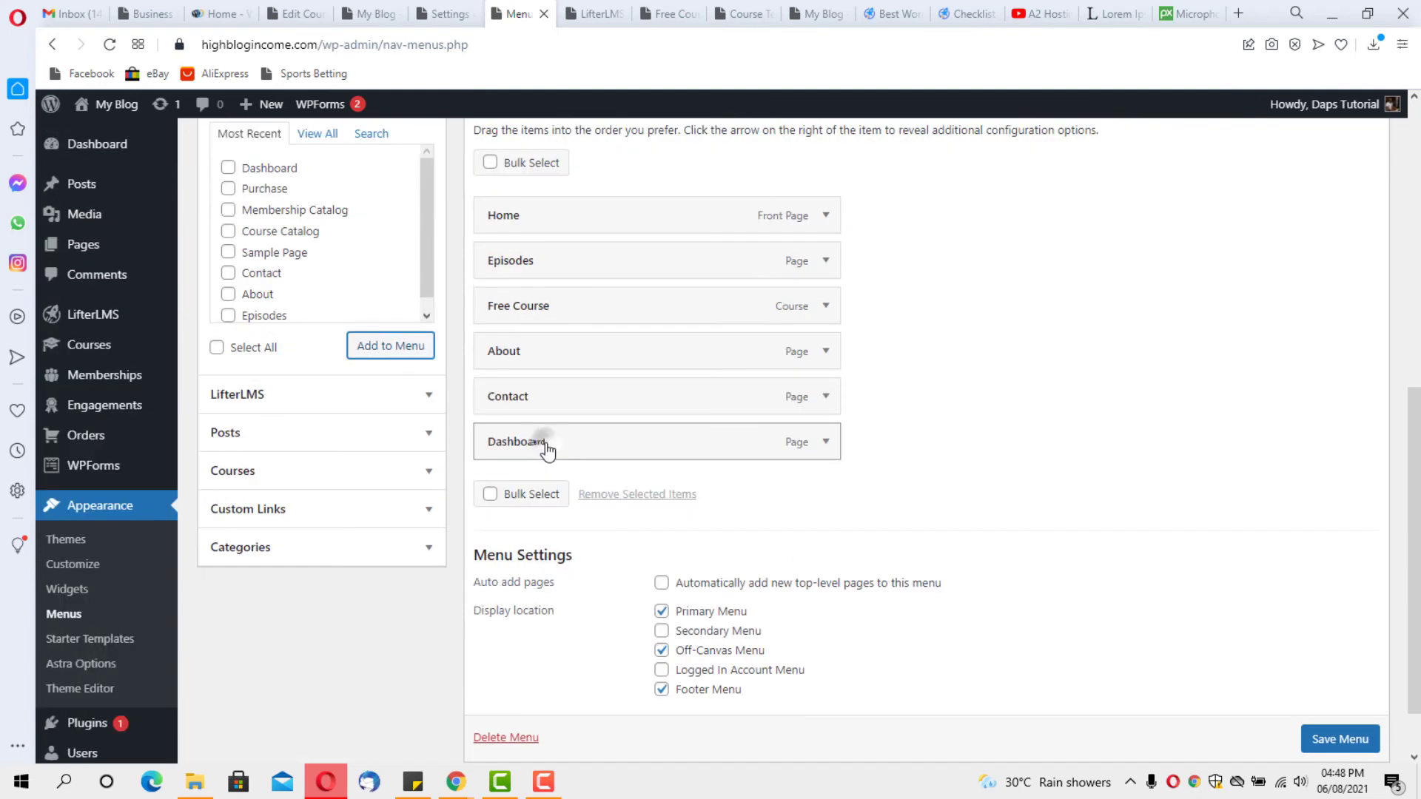
{"action": "left_click_drag", "start_coordinate": [546, 448], "coordinate": [547, 361]}
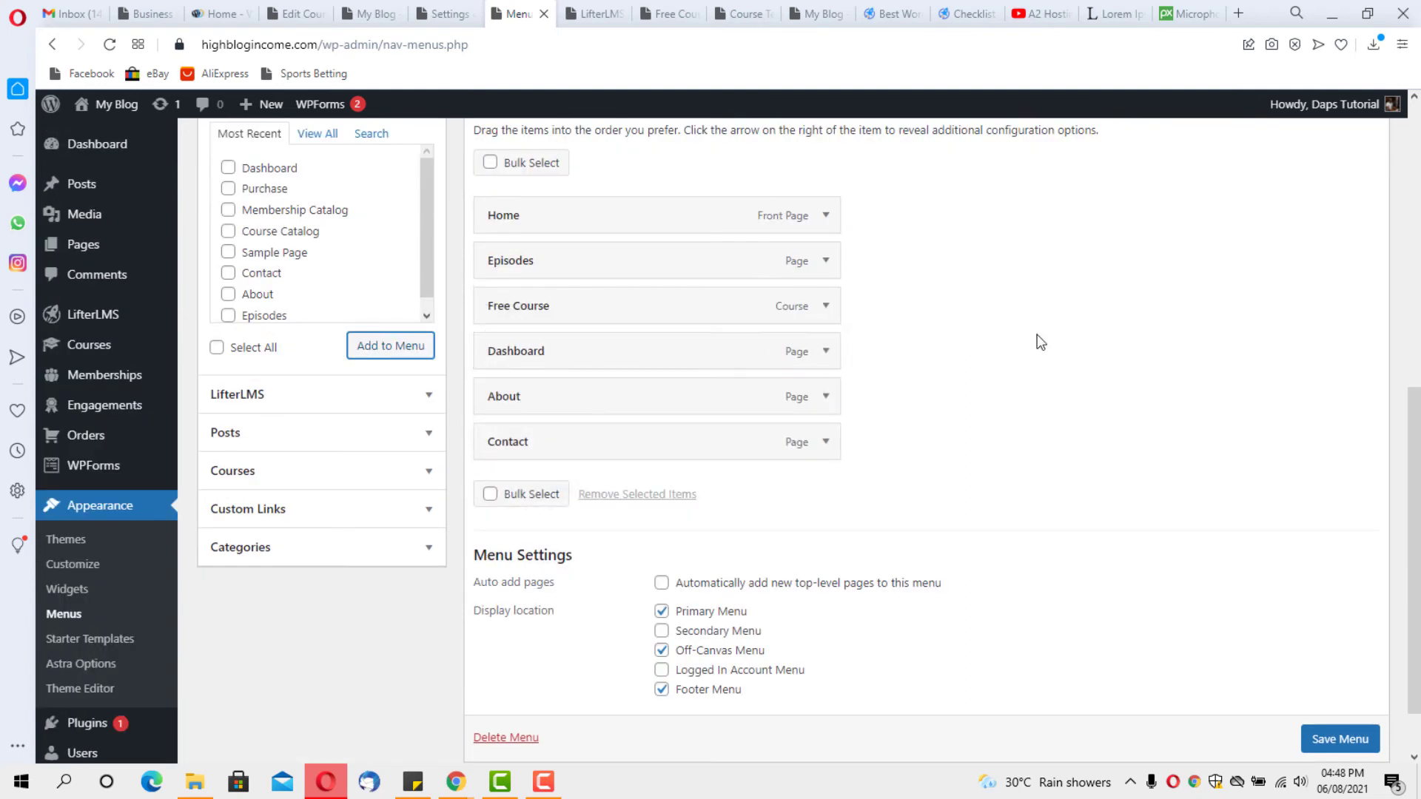
{"action": "scroll", "coordinate": [1340, 758], "scroll_direction": "down", "scroll_amount": 2}
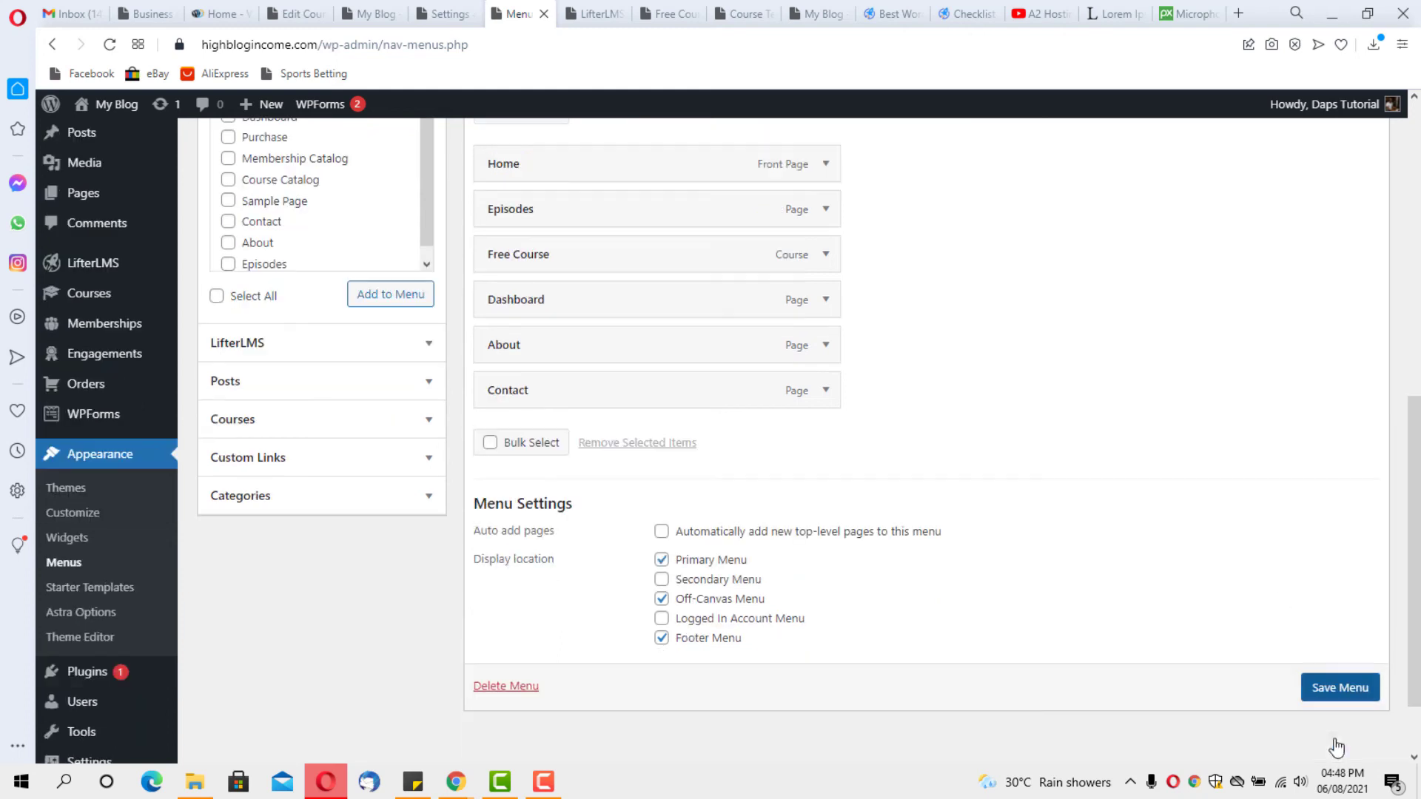
{"action": "left_click", "coordinate": [1336, 691]}
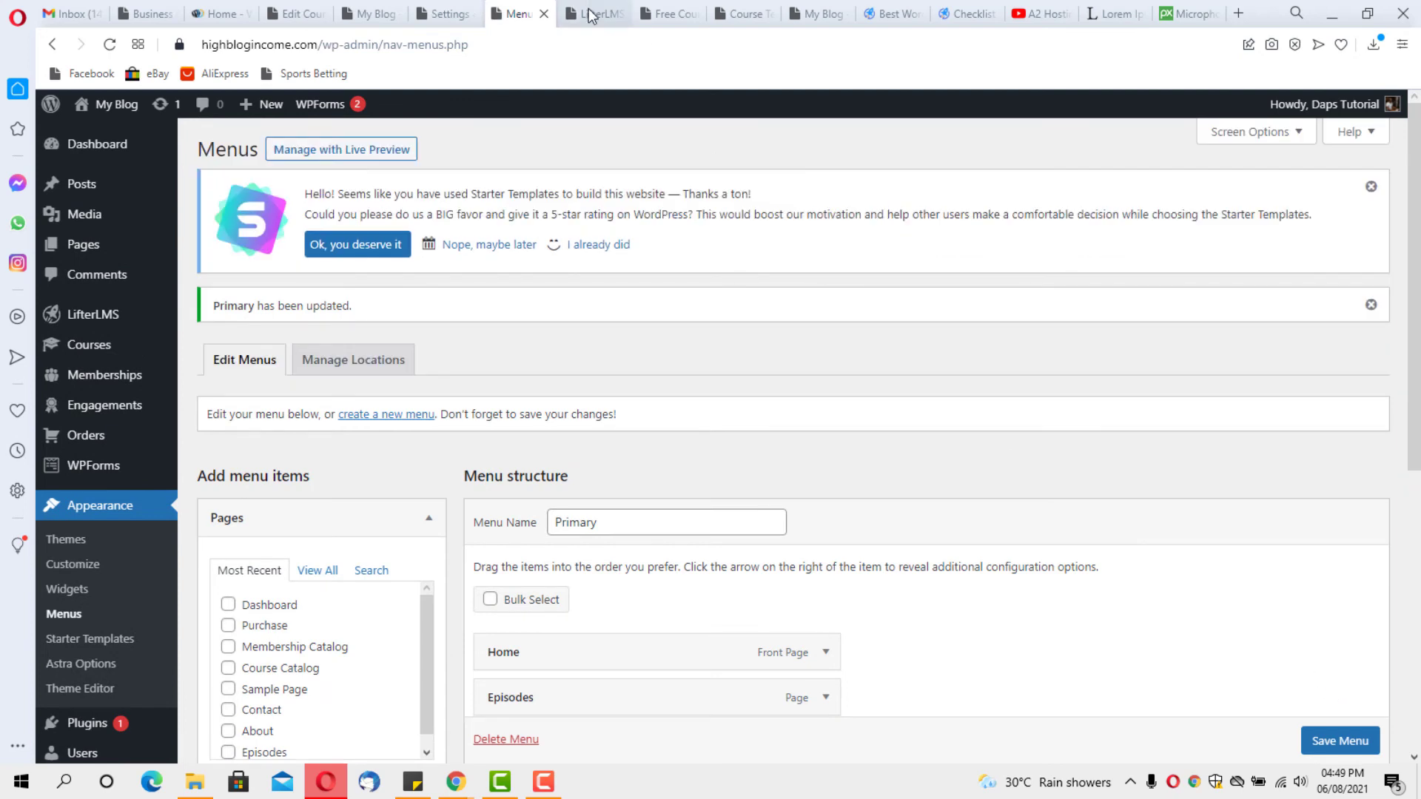
Reload the blog homepage to show the updated menu
{"action": "left_click", "coordinate": [442, 14]}
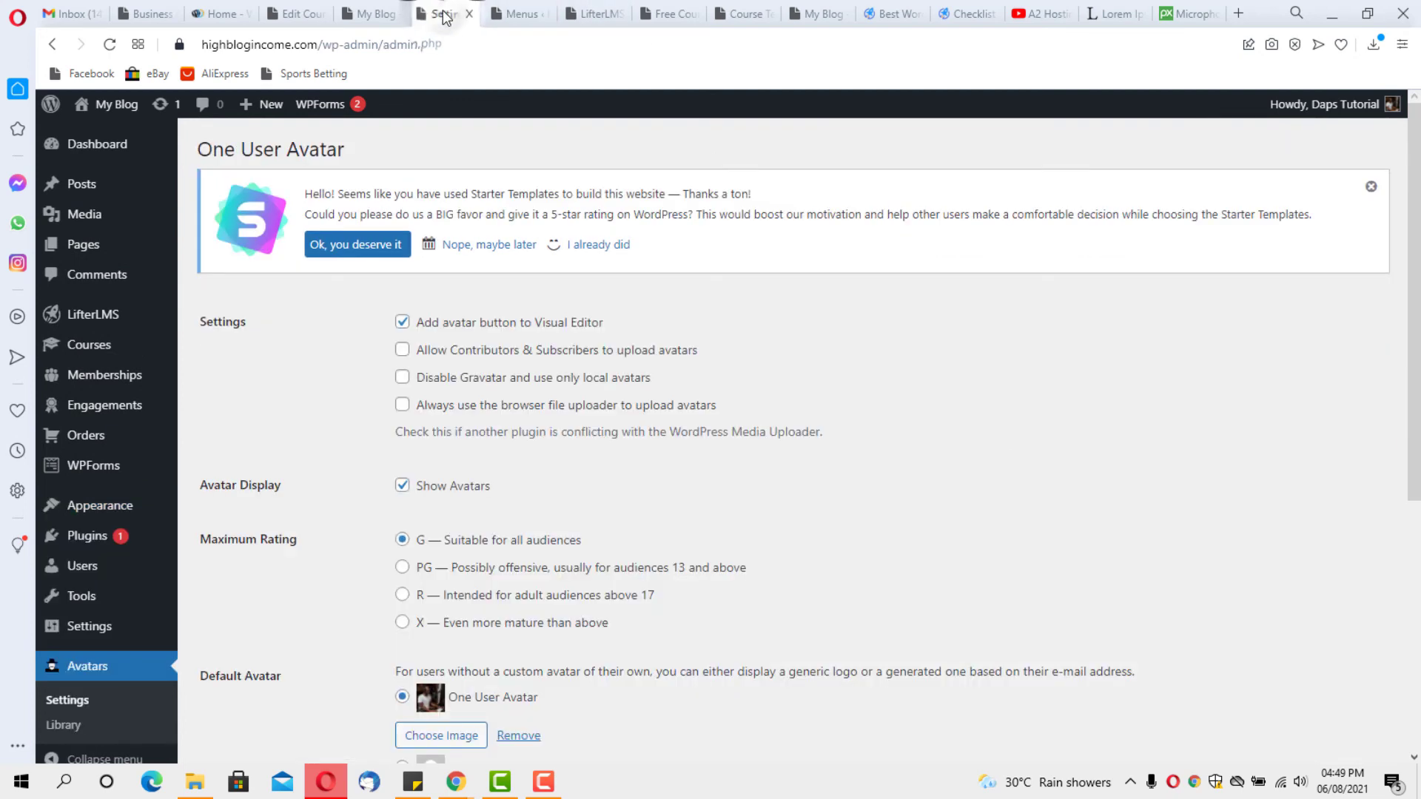
{"action": "left_click", "coordinate": [366, 14]}
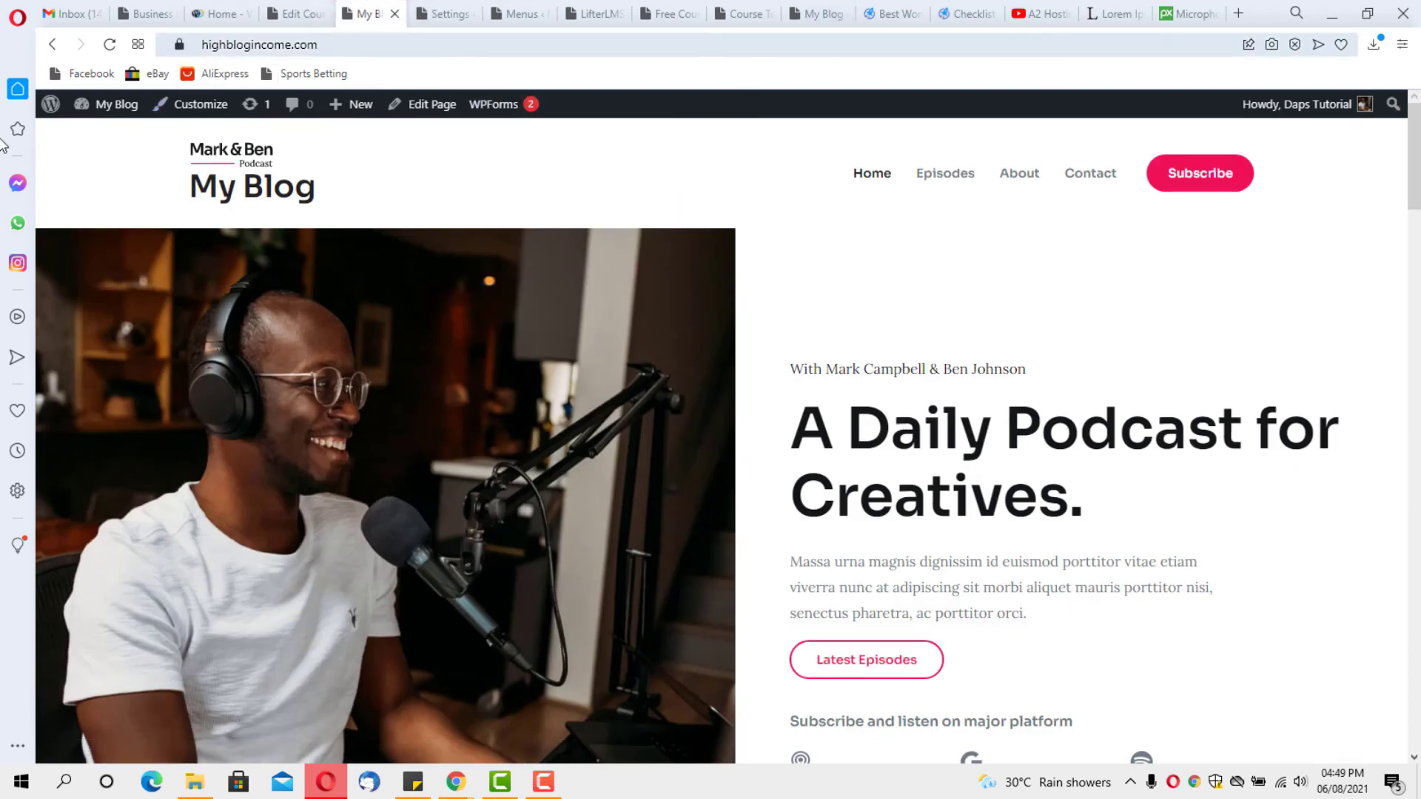
{"action": "left_click", "coordinate": [109, 46]}
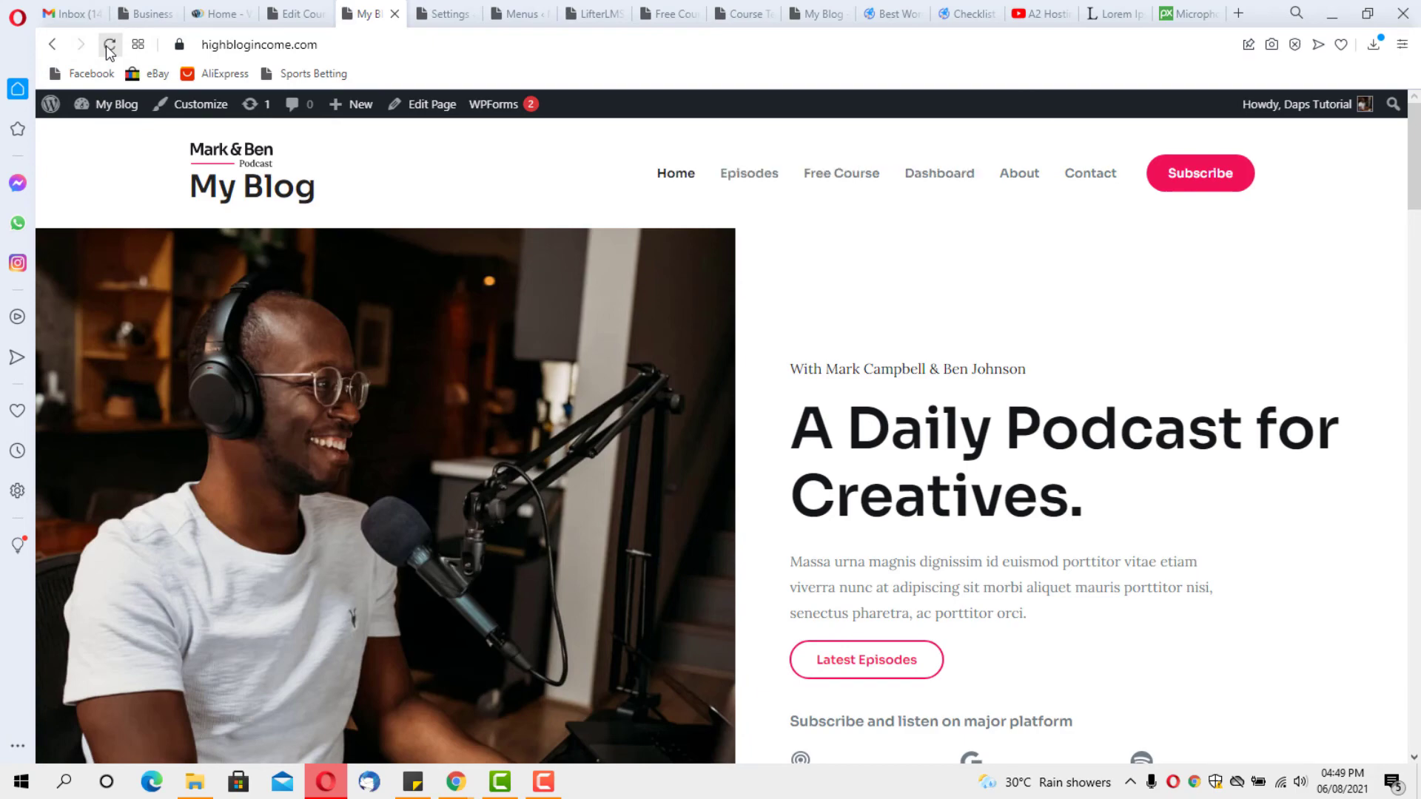
Browse the Free Course page from the new menu link, then go to the Dashboard page
{"action": "left_click", "coordinate": [843, 174]}
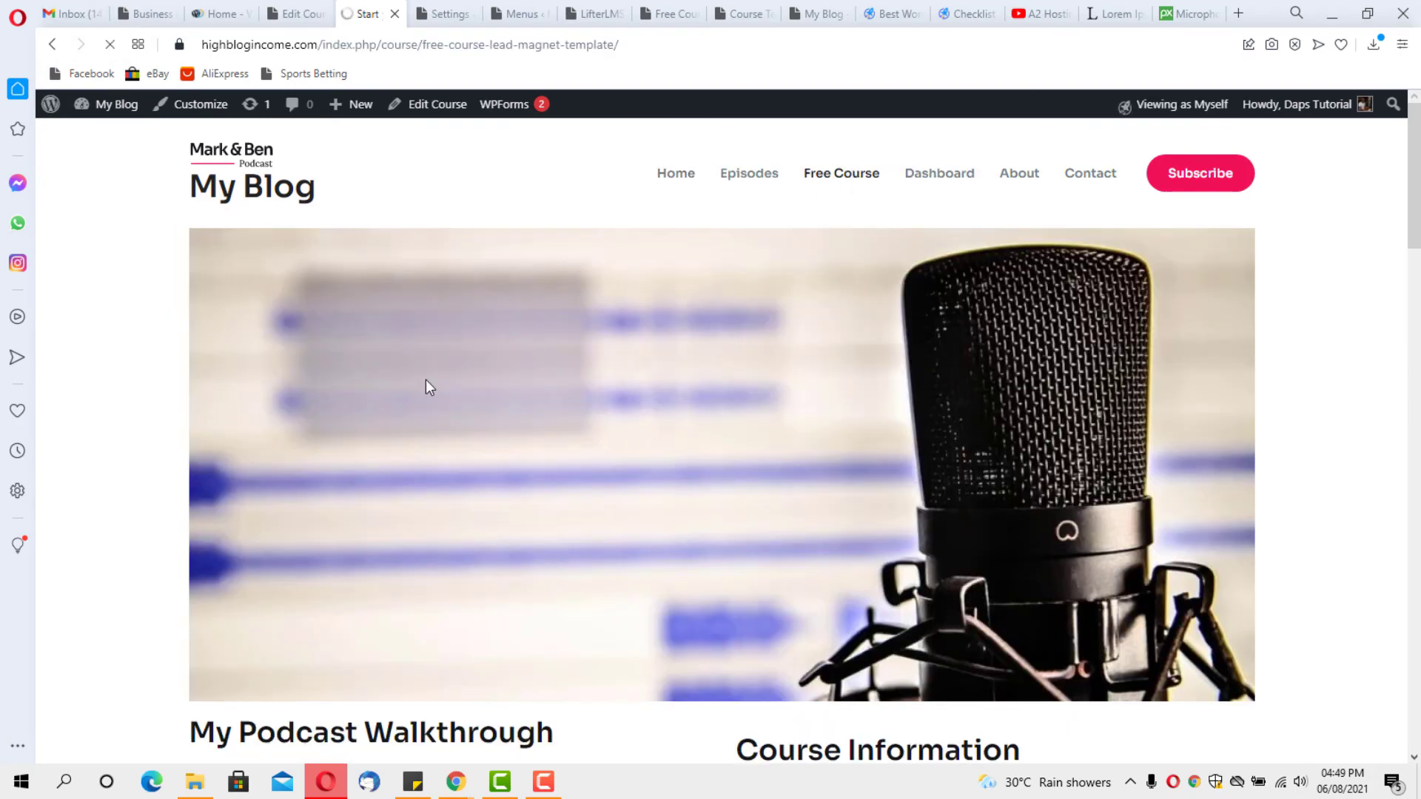
{"action": "scroll", "coordinate": [425, 380], "scroll_direction": "down", "scroll_amount": 6}
{"action": "scroll", "coordinate": [425, 379], "scroll_direction": "down", "scroll_amount": 20}
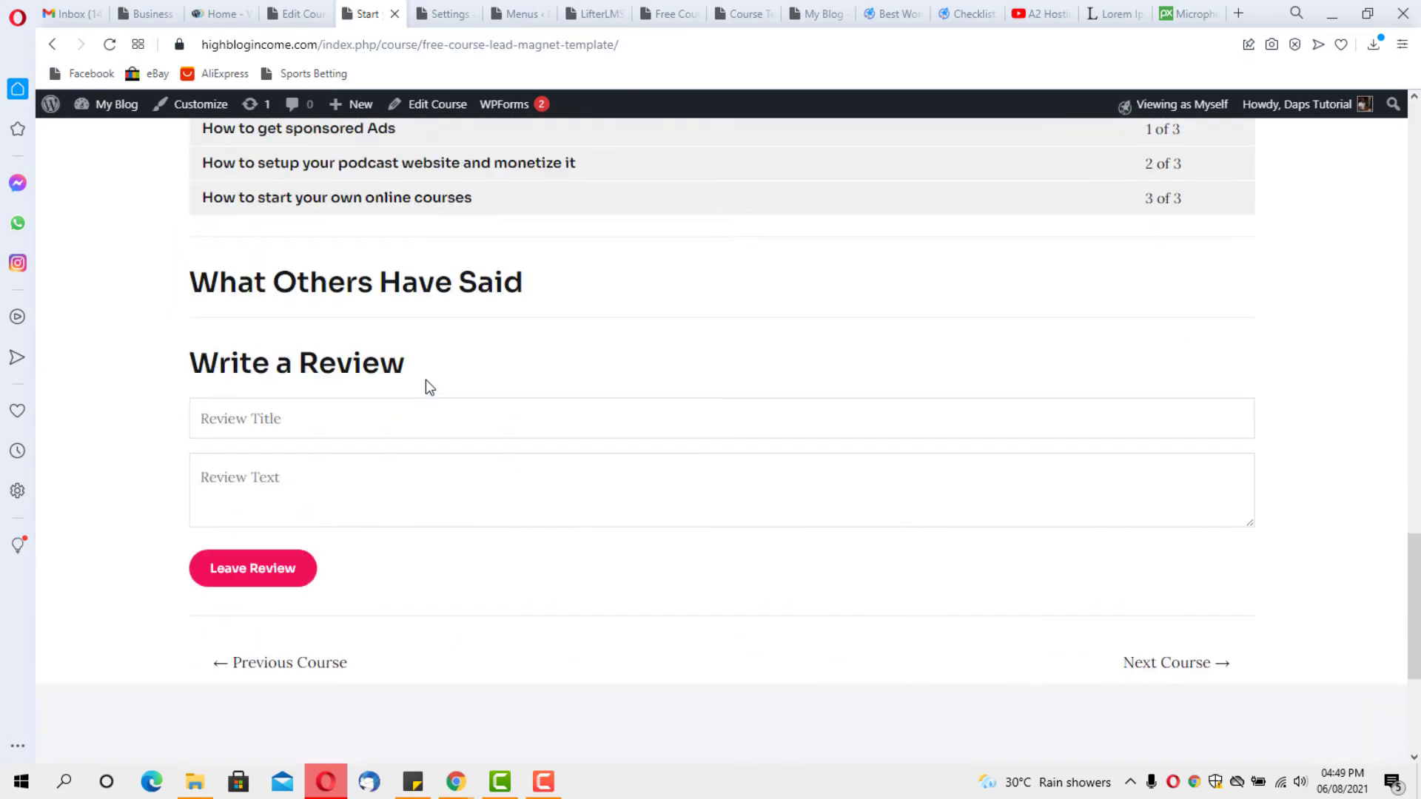
{"action": "scroll", "coordinate": [426, 380], "scroll_direction": "up", "scroll_amount": 20}
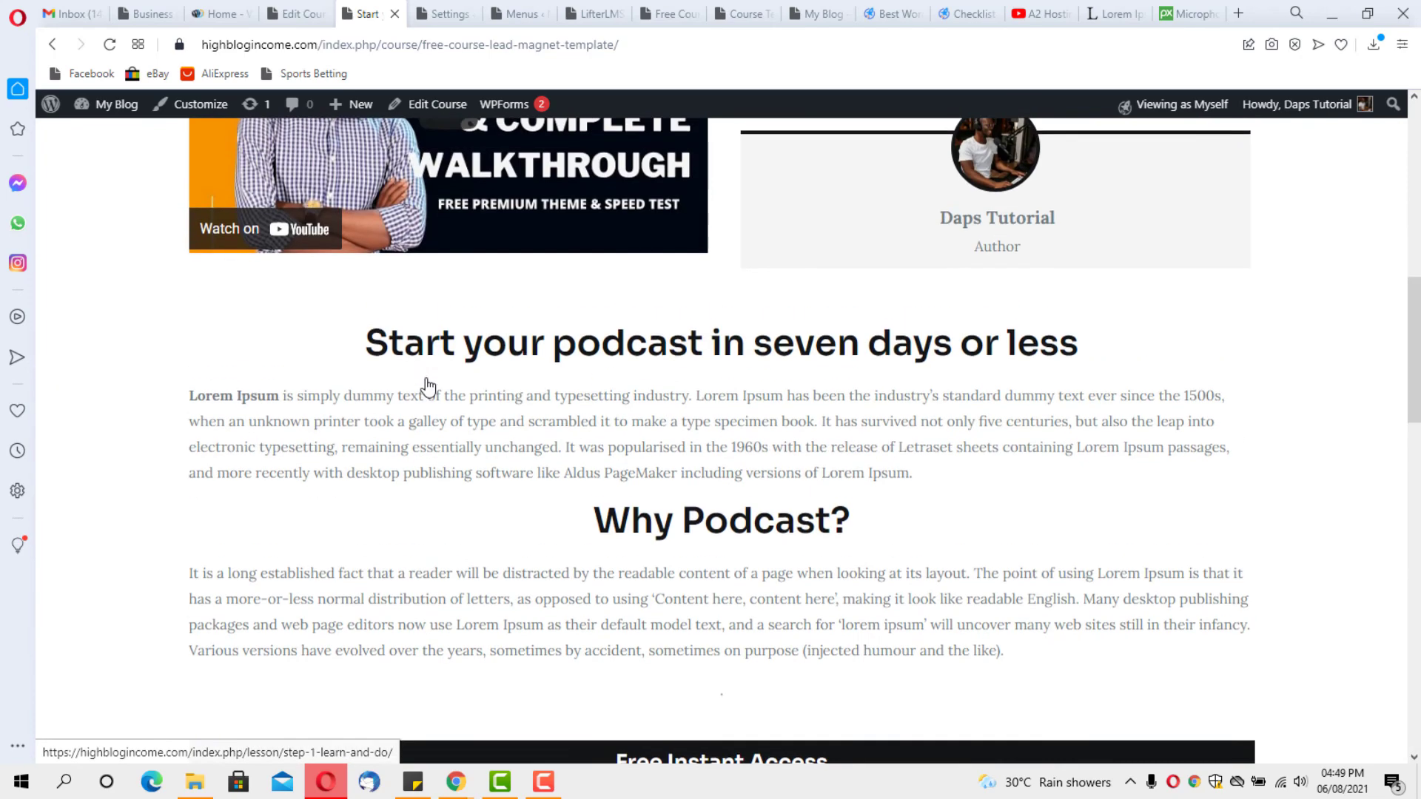
{"action": "scroll", "coordinate": [427, 387], "scroll_direction": "up", "scroll_amount": 3}
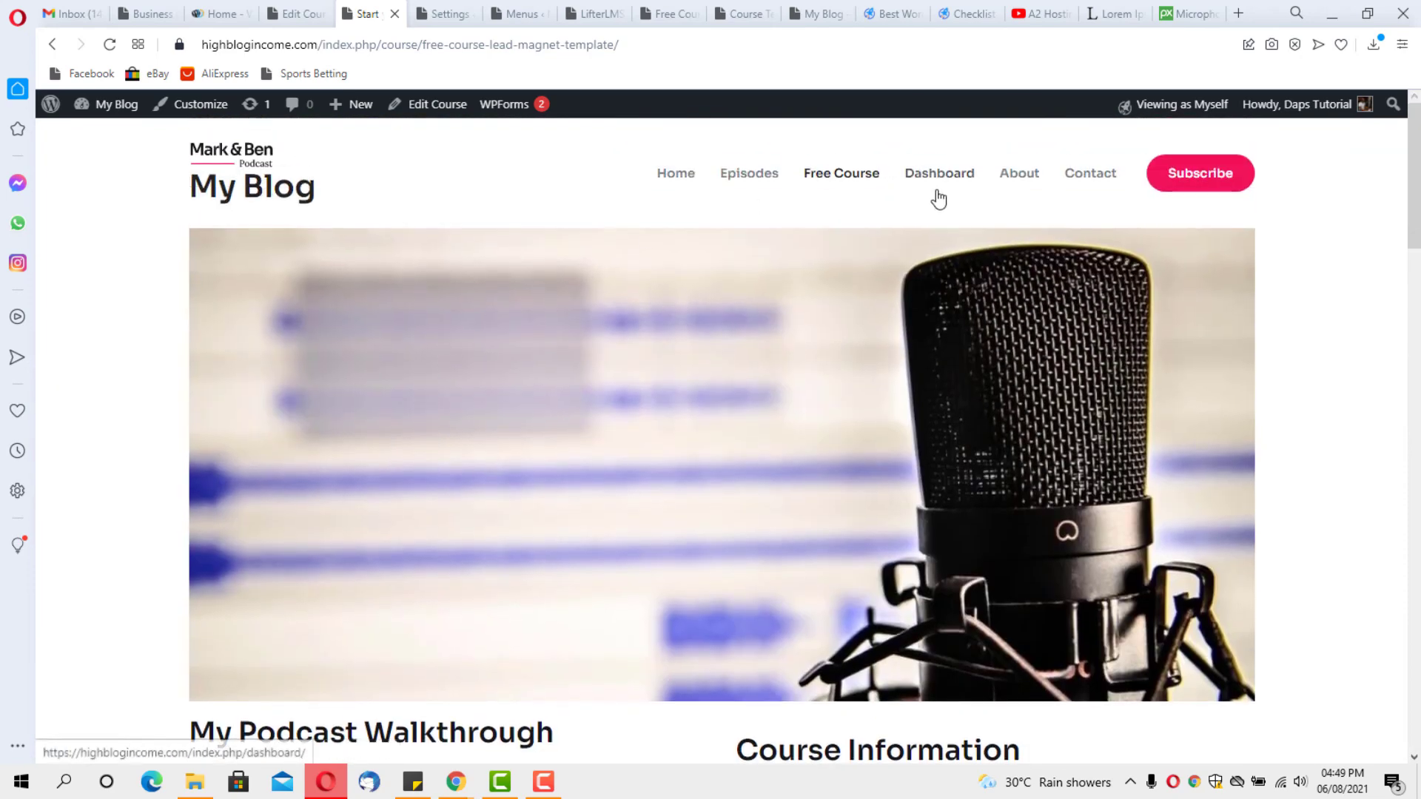
{"action": "left_click", "coordinate": [939, 178]}
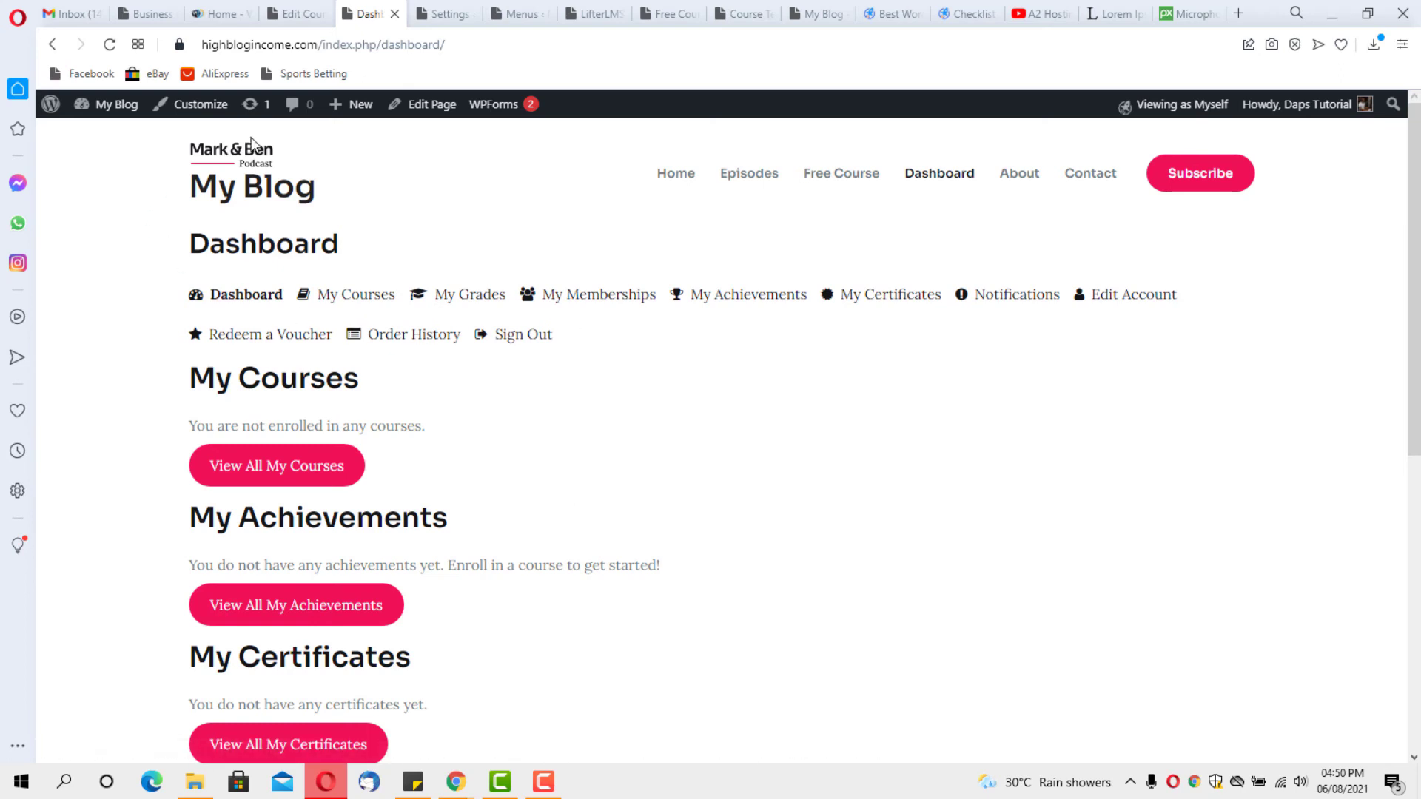
Scroll through the student Dashboard, which shows no courses, achievements, certificates or memberships
{"action": "triple_click", "coordinate": [186, 186]}
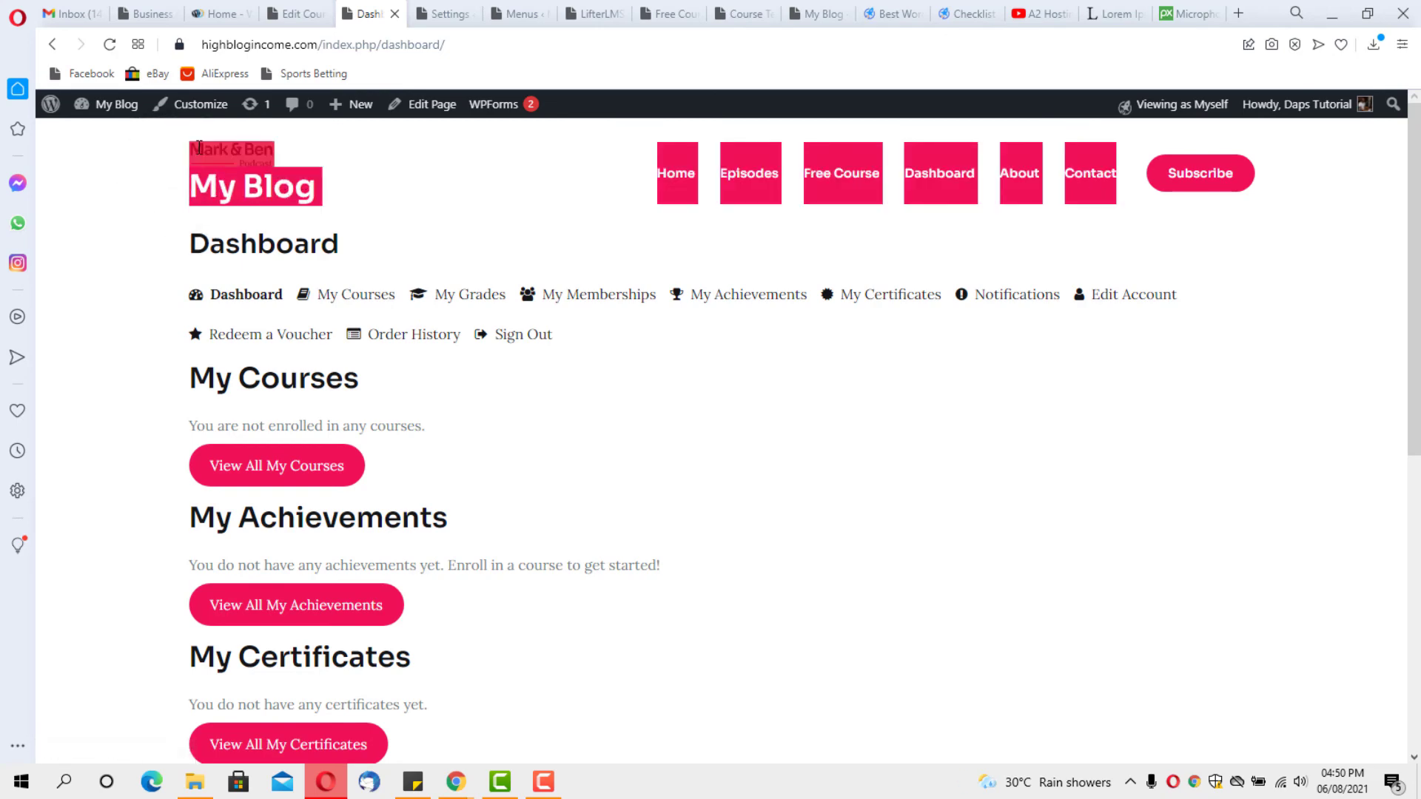
{"action": "left_click", "coordinate": [327, 202]}
{"action": "scroll", "coordinate": [467, 222], "scroll_direction": "down", "scroll_amount": 8}
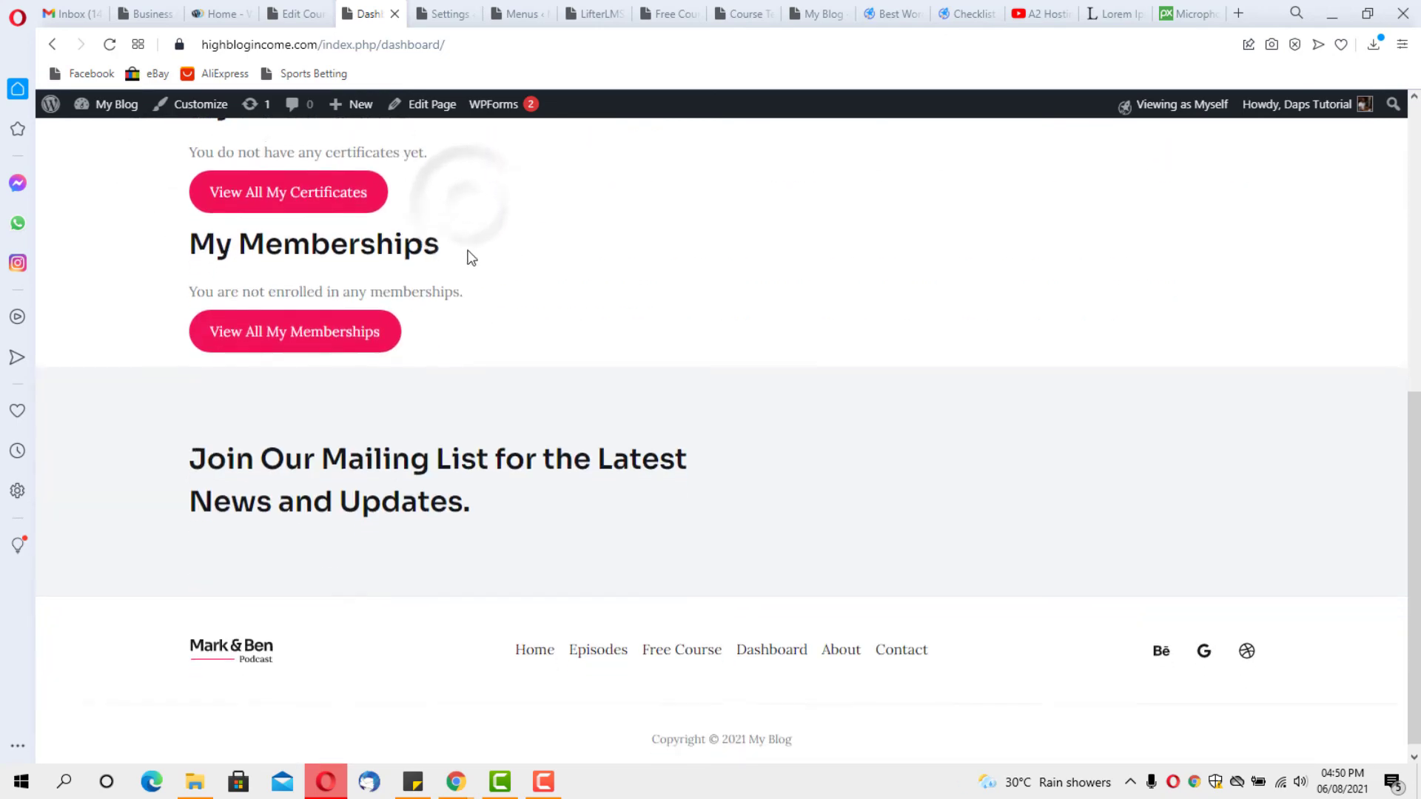
{"action": "scroll", "coordinate": [786, 546], "scroll_direction": "up", "scroll_amount": 1}
{"action": "scroll", "coordinate": [427, 691], "scroll_direction": "down", "scroll_amount": 1}
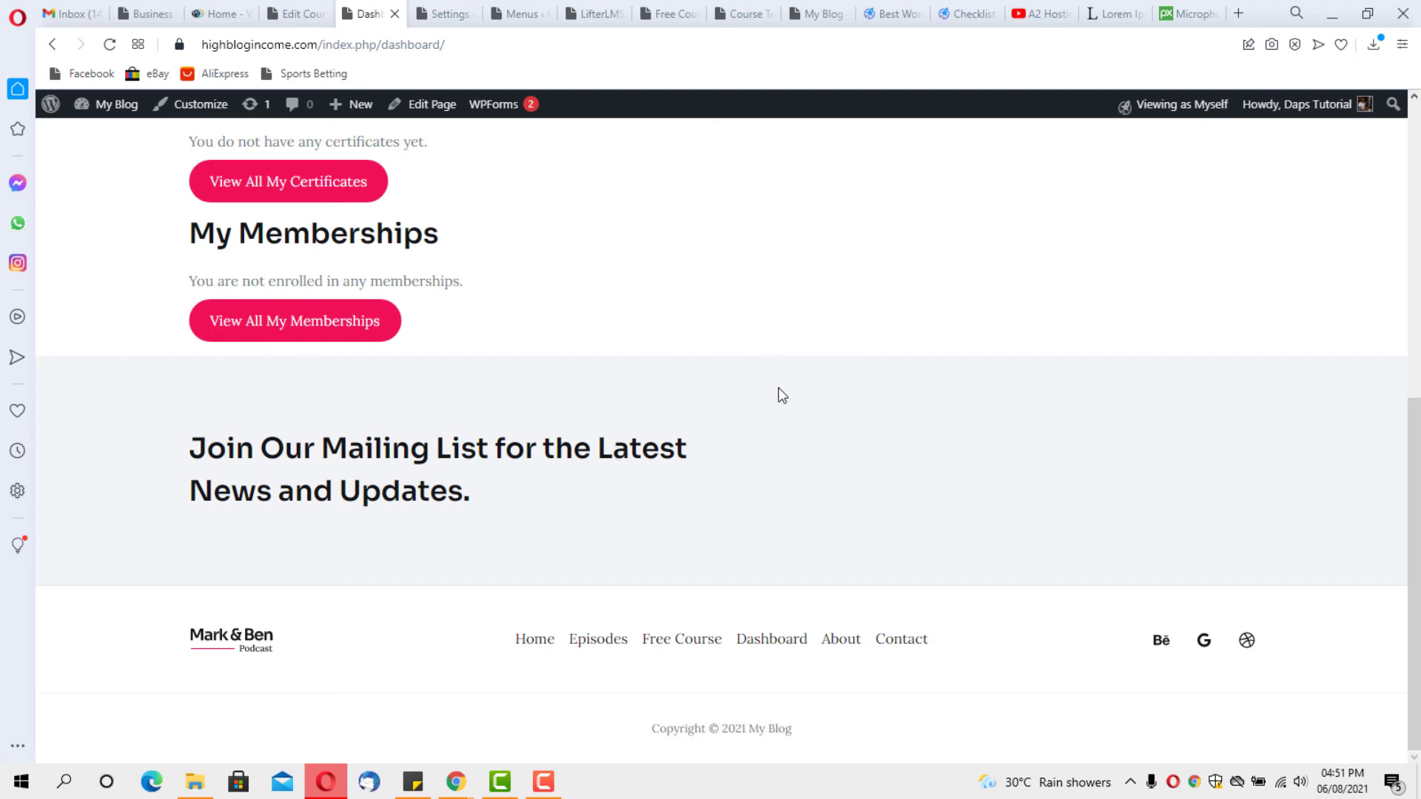
{"action": "scroll", "coordinate": [782, 396], "scroll_direction": "up", "scroll_amount": 8}
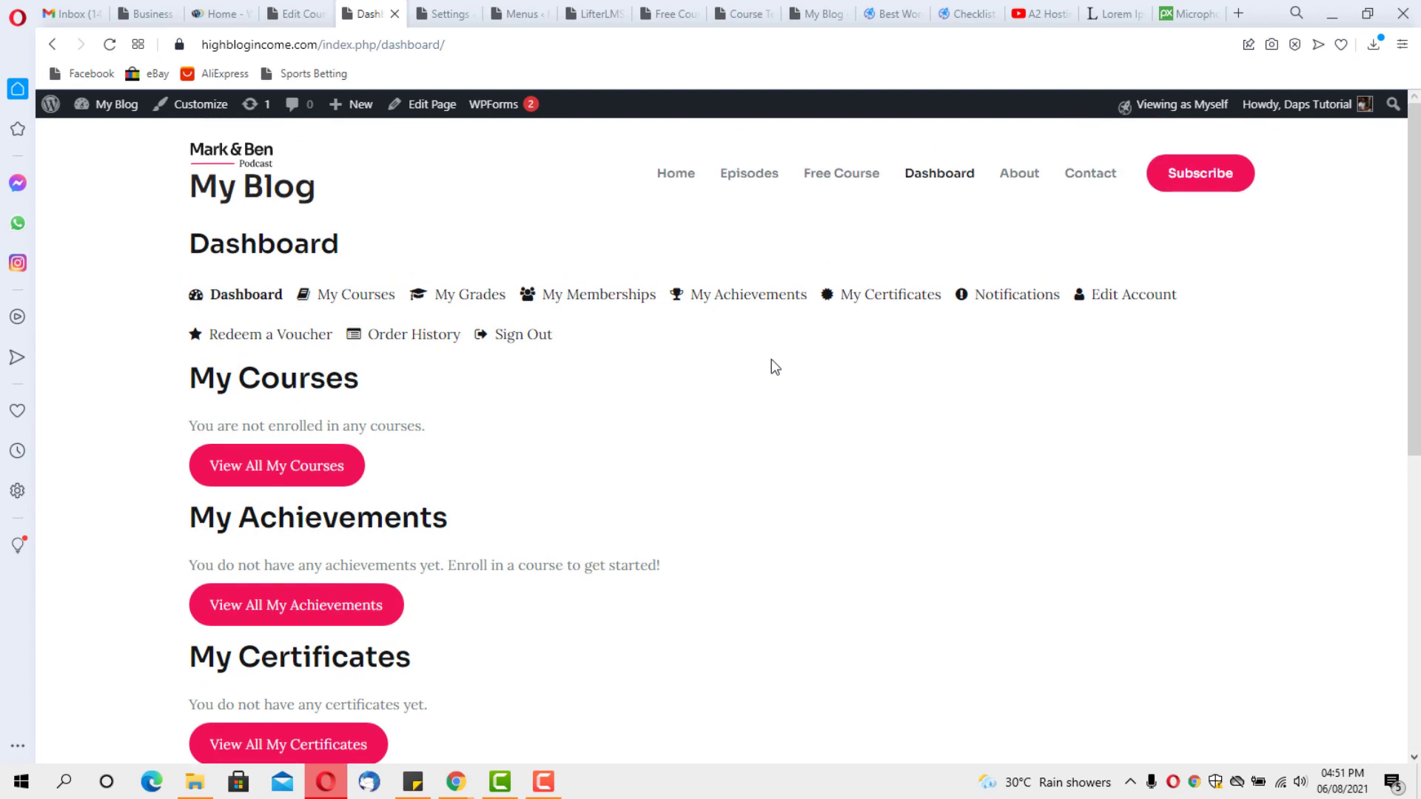
Review the Free Course page down to its Free Instant Access box, then return to Menus
{"action": "left_click", "coordinate": [835, 180]}
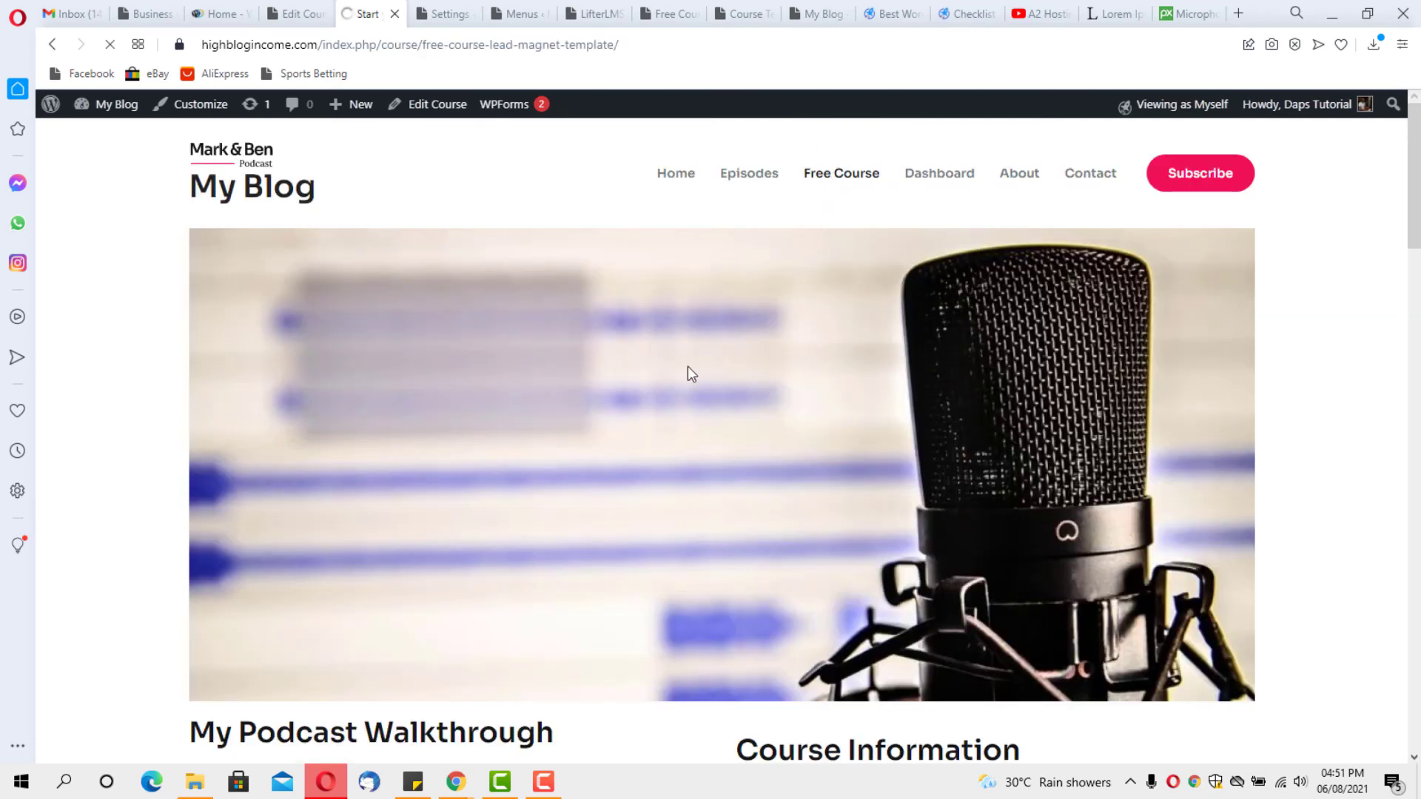
{"action": "scroll", "coordinate": [747, 351], "scroll_direction": "down", "scroll_amount": 5}
{"action": "scroll", "coordinate": [803, 338], "scroll_direction": "down", "scroll_amount": 1}
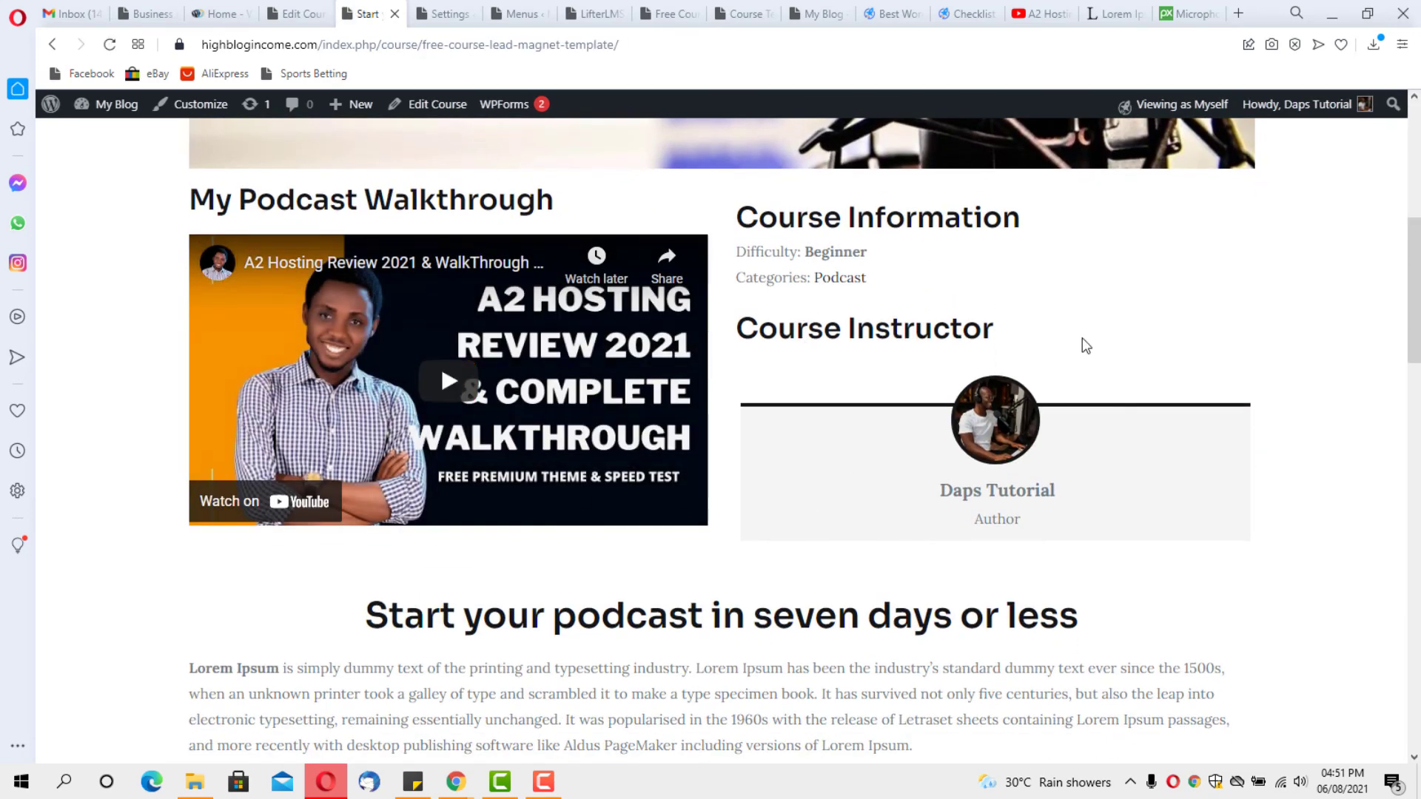
{"action": "scroll", "coordinate": [611, 377], "scroll_direction": "up", "scroll_amount": 4}
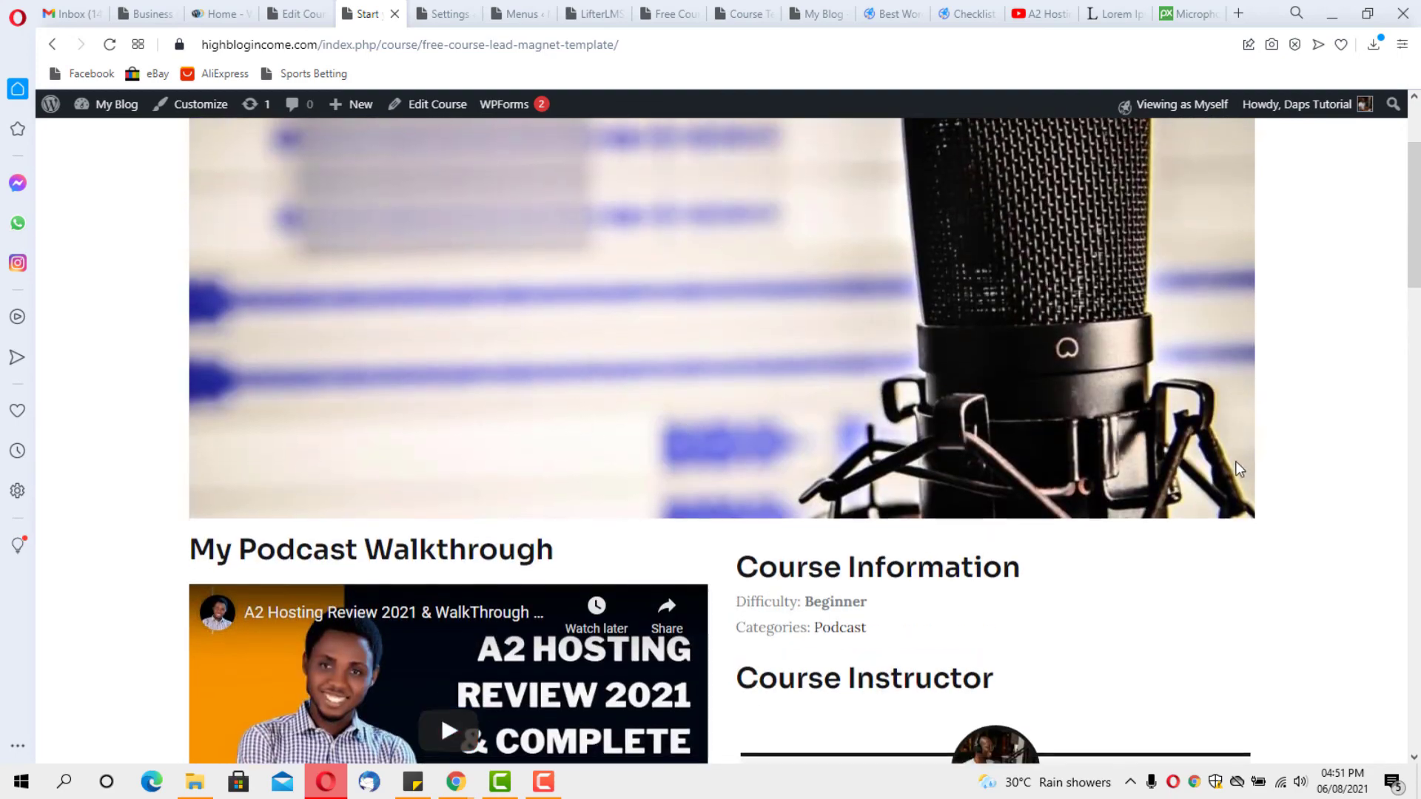
{"action": "scroll", "coordinate": [1214, 544], "scroll_direction": "down", "scroll_amount": 5}
{"action": "scroll", "coordinate": [1211, 537], "scroll_direction": "down", "scroll_amount": 5}
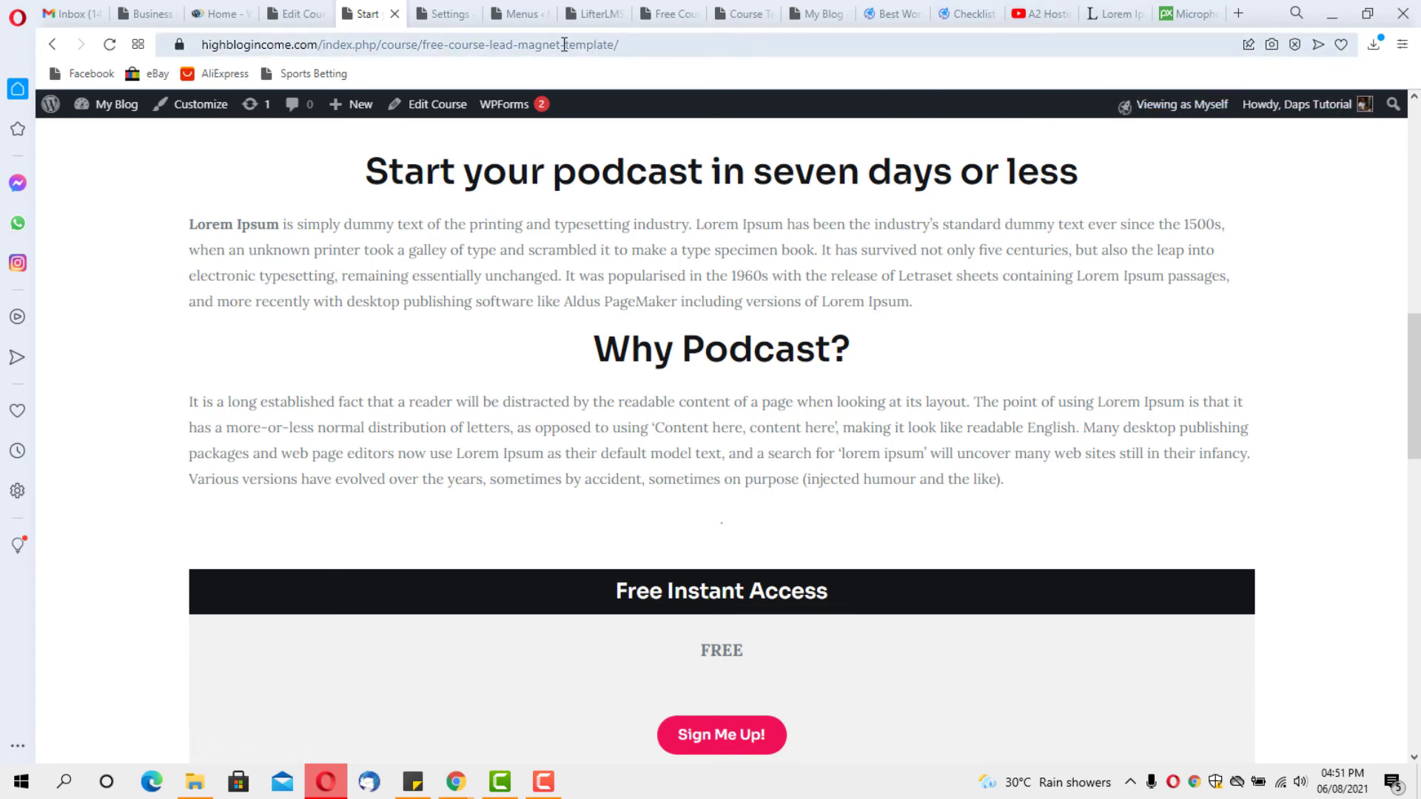
{"action": "left_click", "coordinate": [504, 18]}
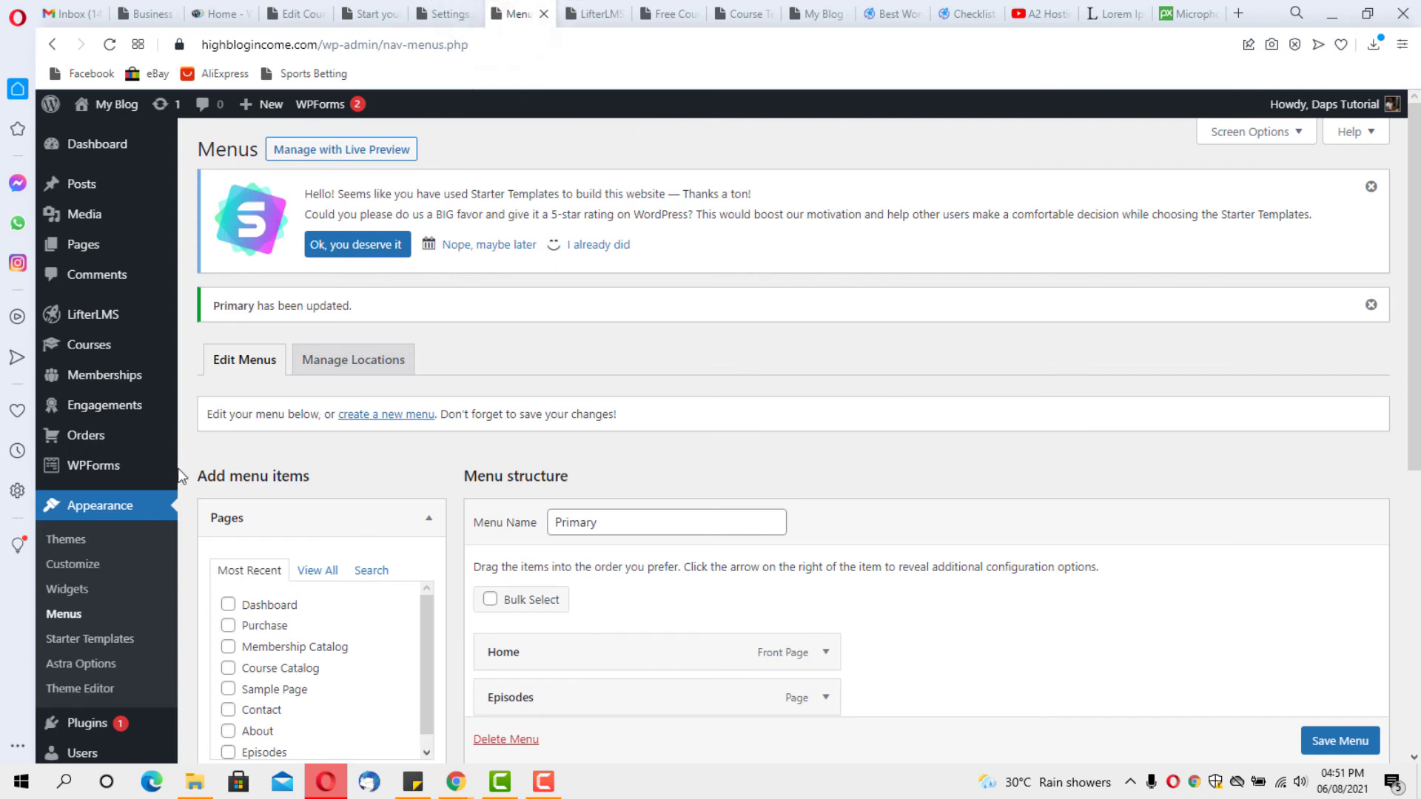
In the Customizer's Sidebar settings, set LifterLMS Course/Lesson to Left Sidebar and publish
{"action": "scroll", "coordinate": [113, 672], "scroll_direction": "down", "scroll_amount": 4}
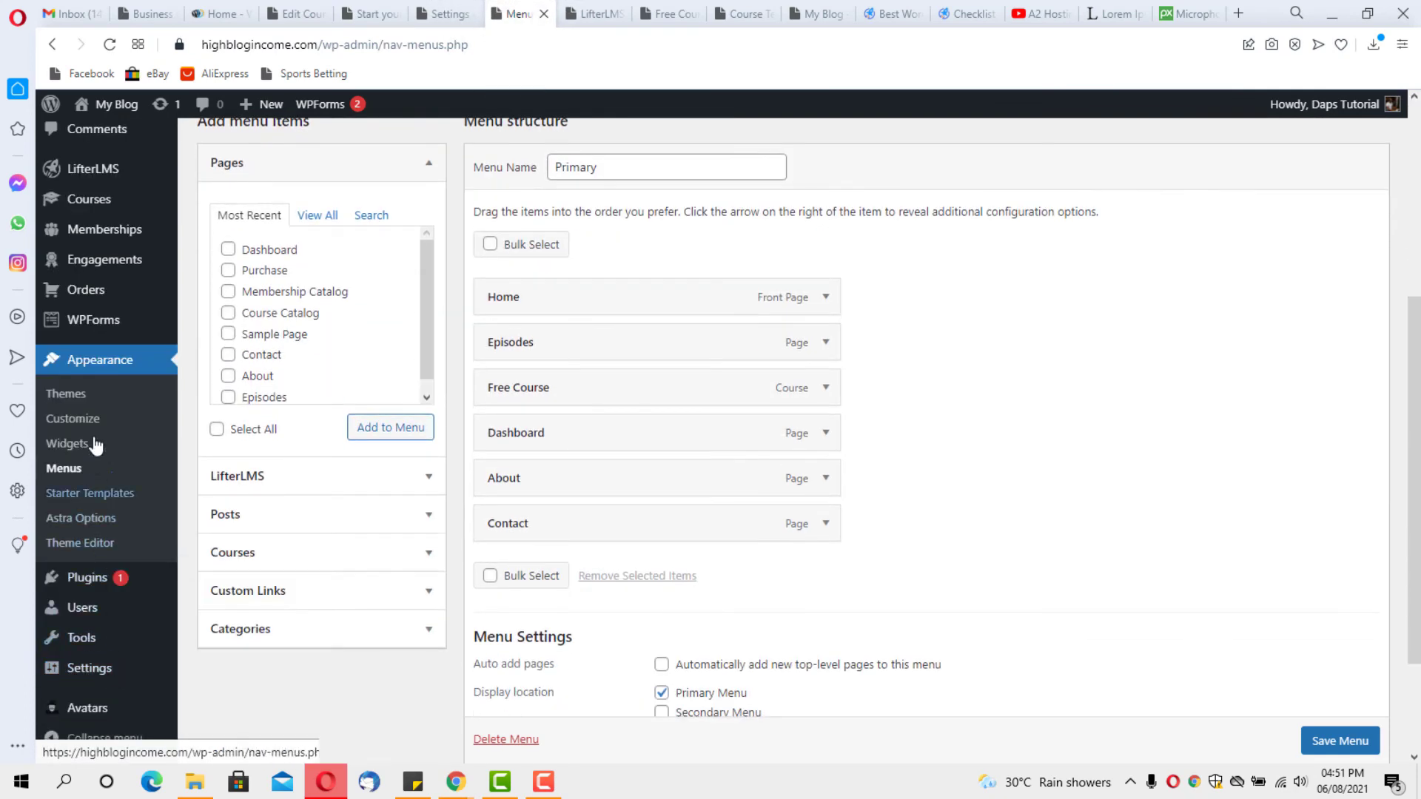
{"action": "left_click", "coordinate": [79, 420]}
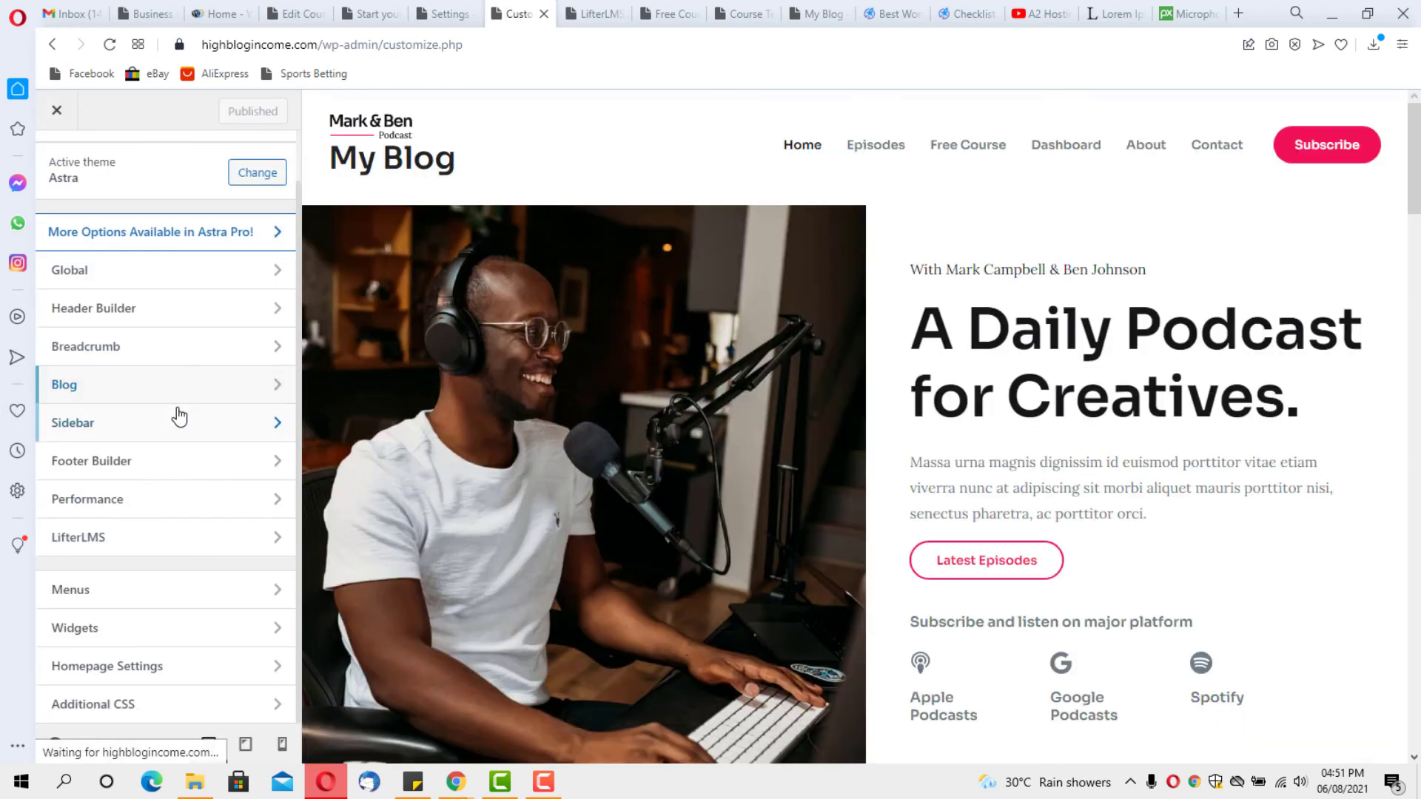
{"action": "left_click", "coordinate": [265, 540]}
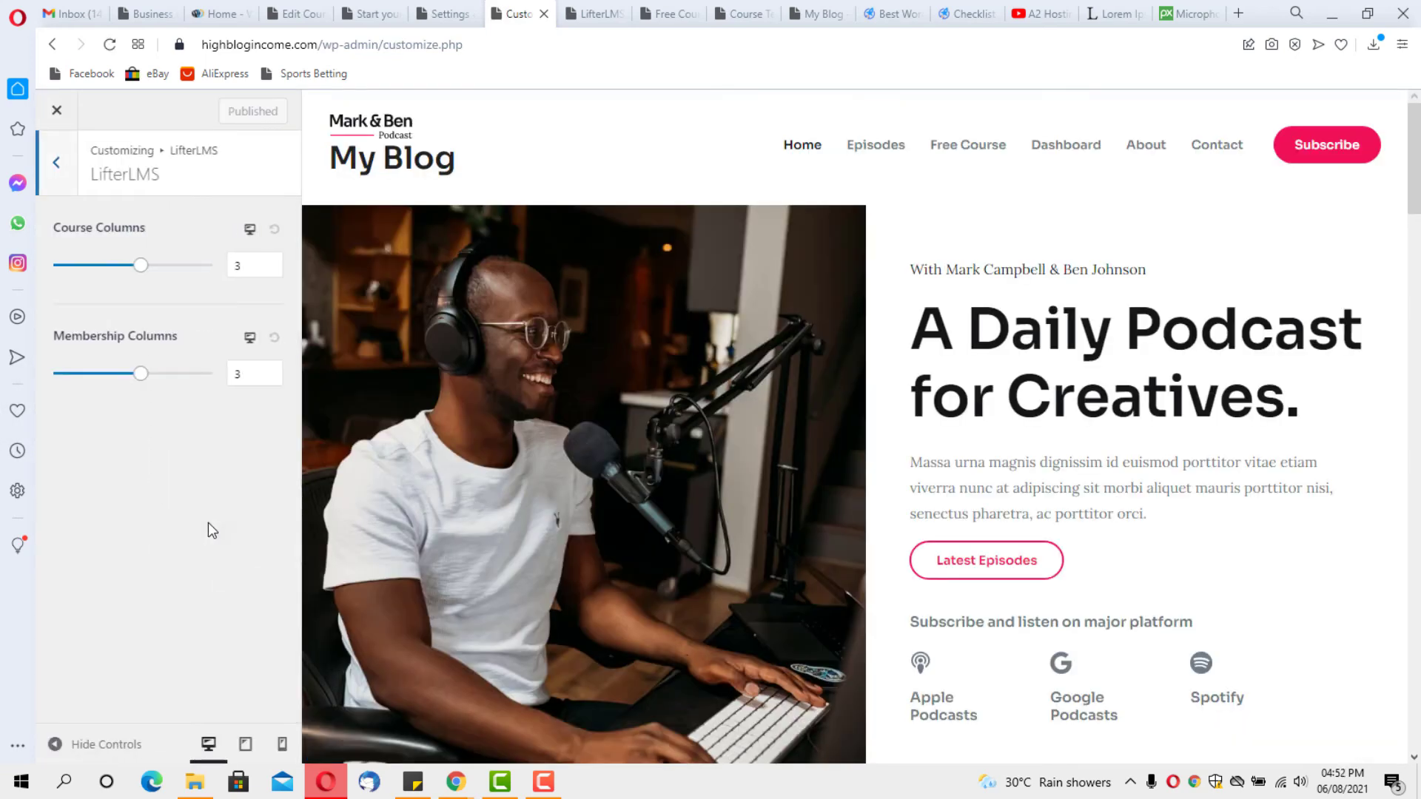
{"action": "left_click", "coordinate": [58, 165]}
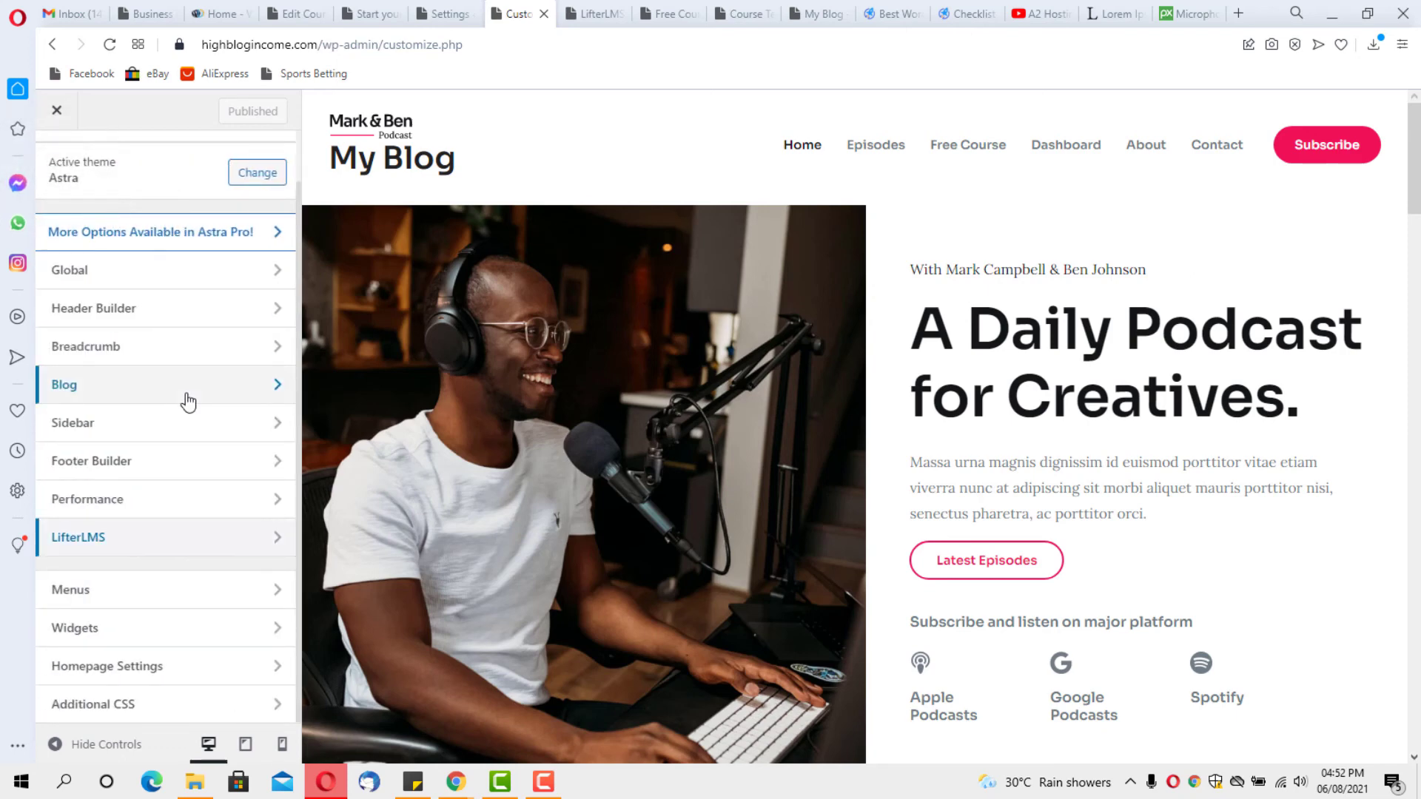
{"action": "left_click", "coordinate": [150, 435]}
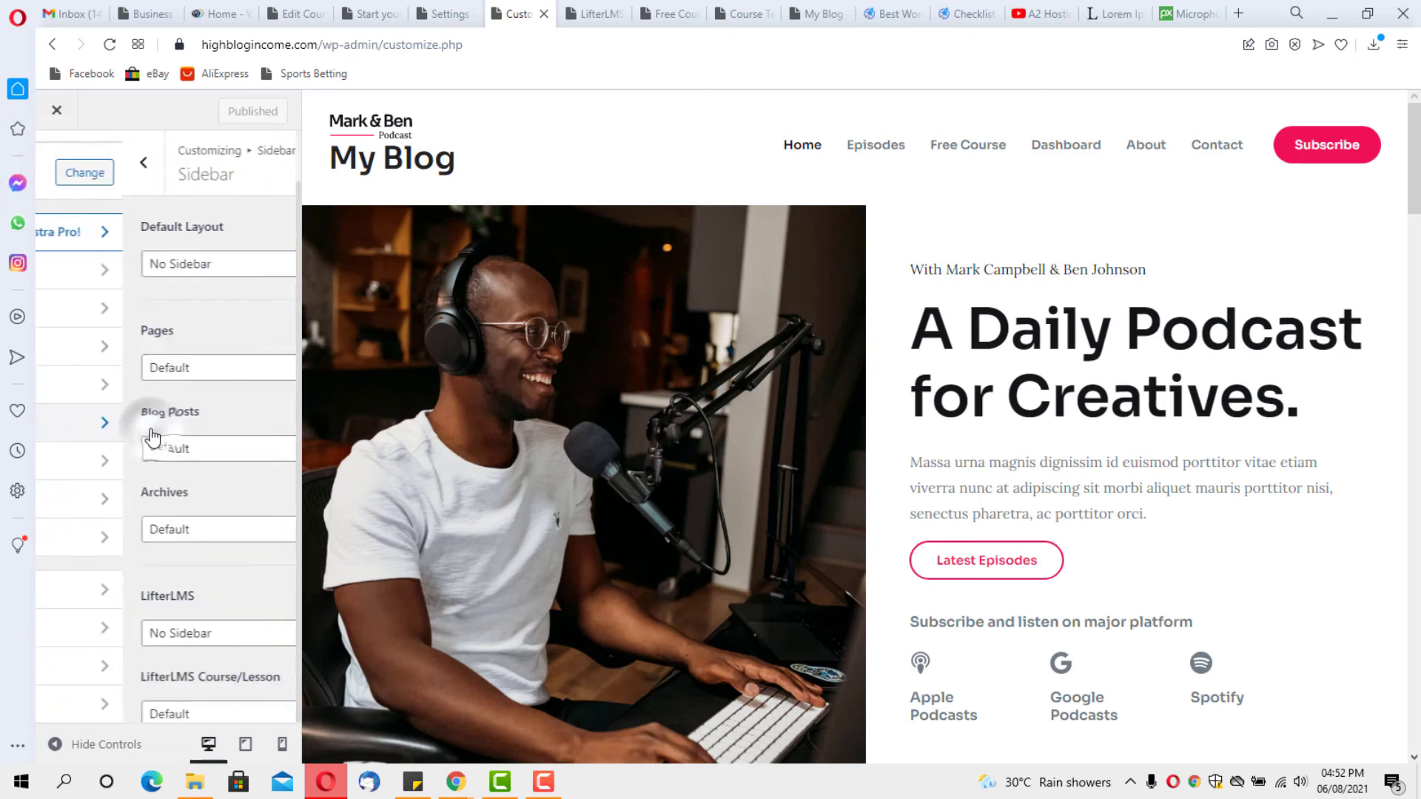
{"action": "scroll", "coordinate": [149, 423], "scroll_direction": "down", "scroll_amount": 2}
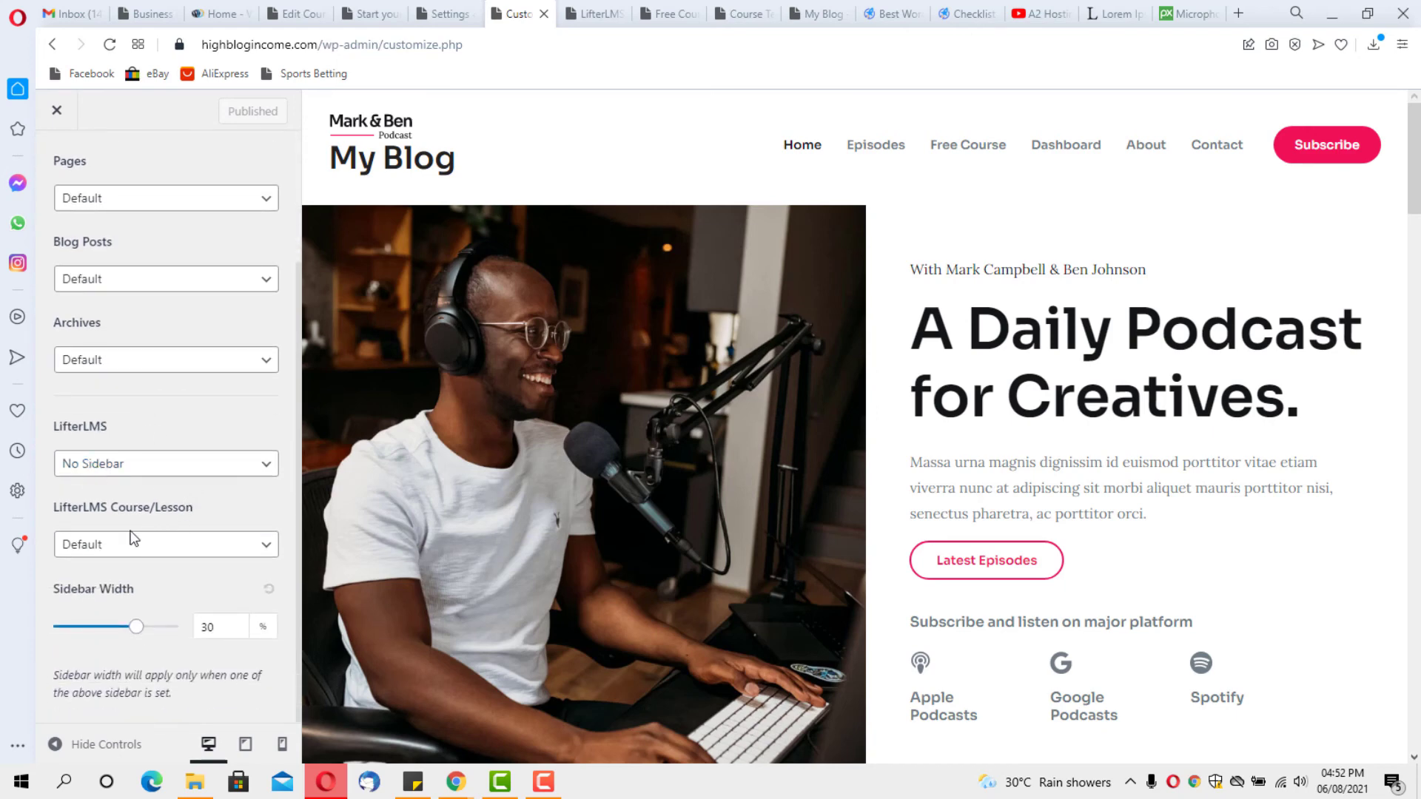
{"action": "left_click", "coordinate": [228, 552]}
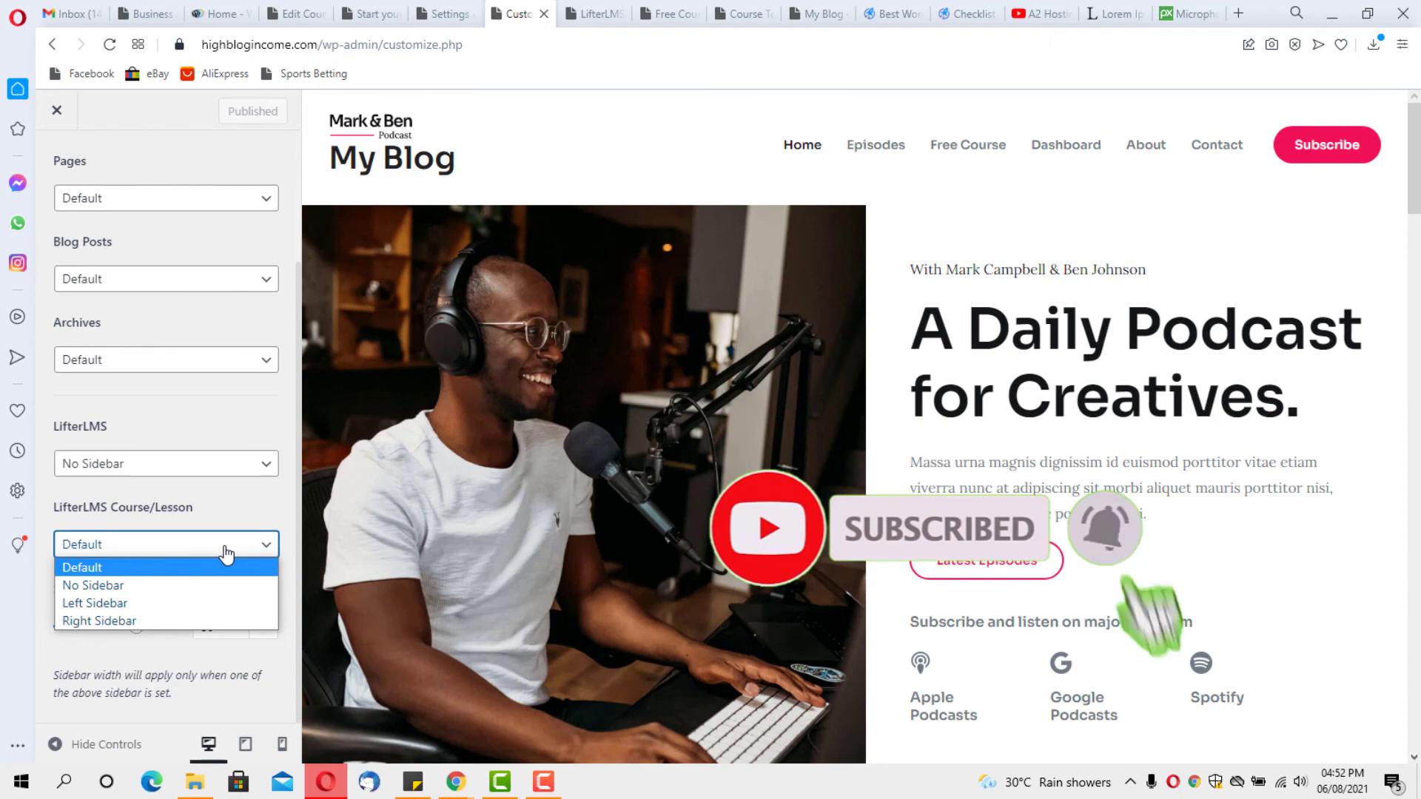
{"action": "left_click", "coordinate": [198, 603]}
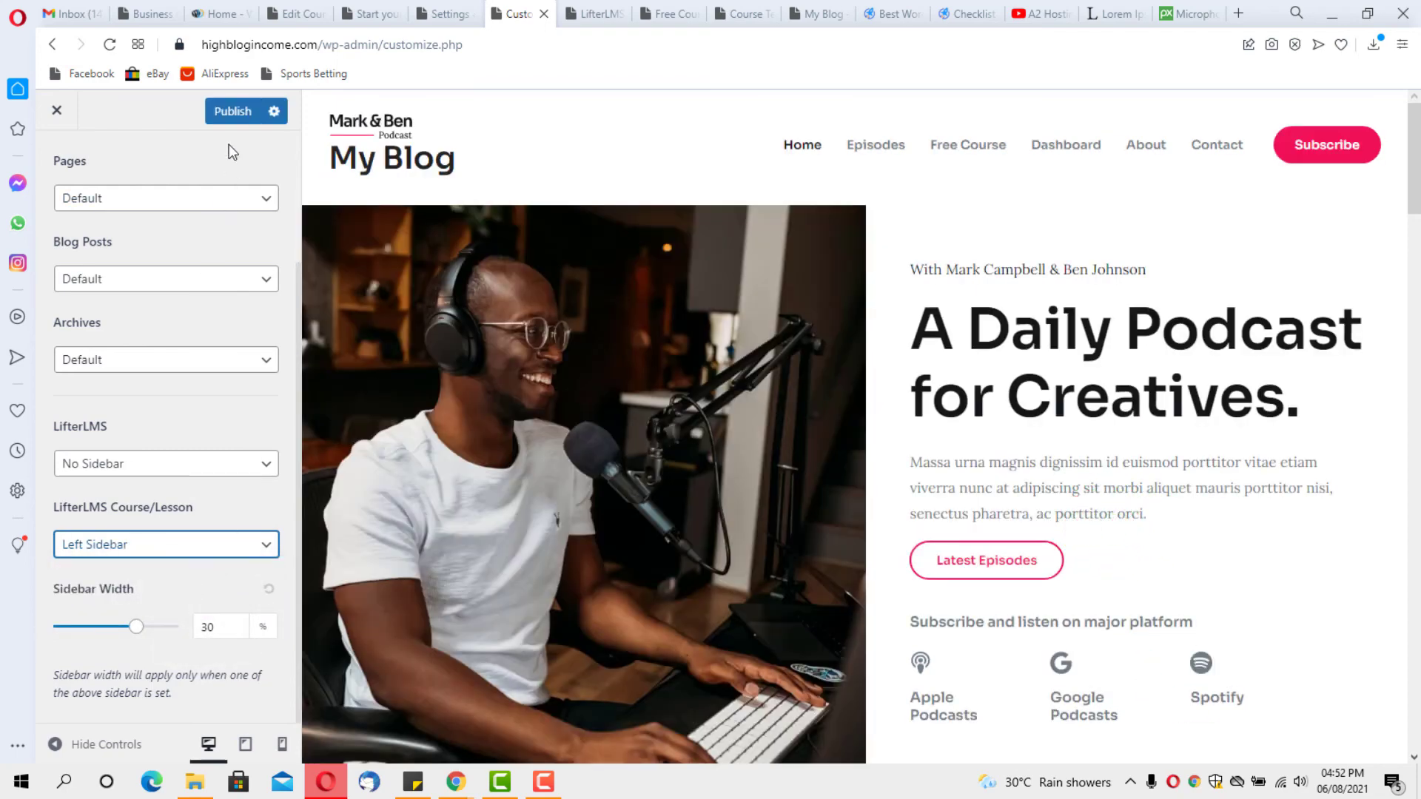
{"action": "left_click", "coordinate": [230, 111]}
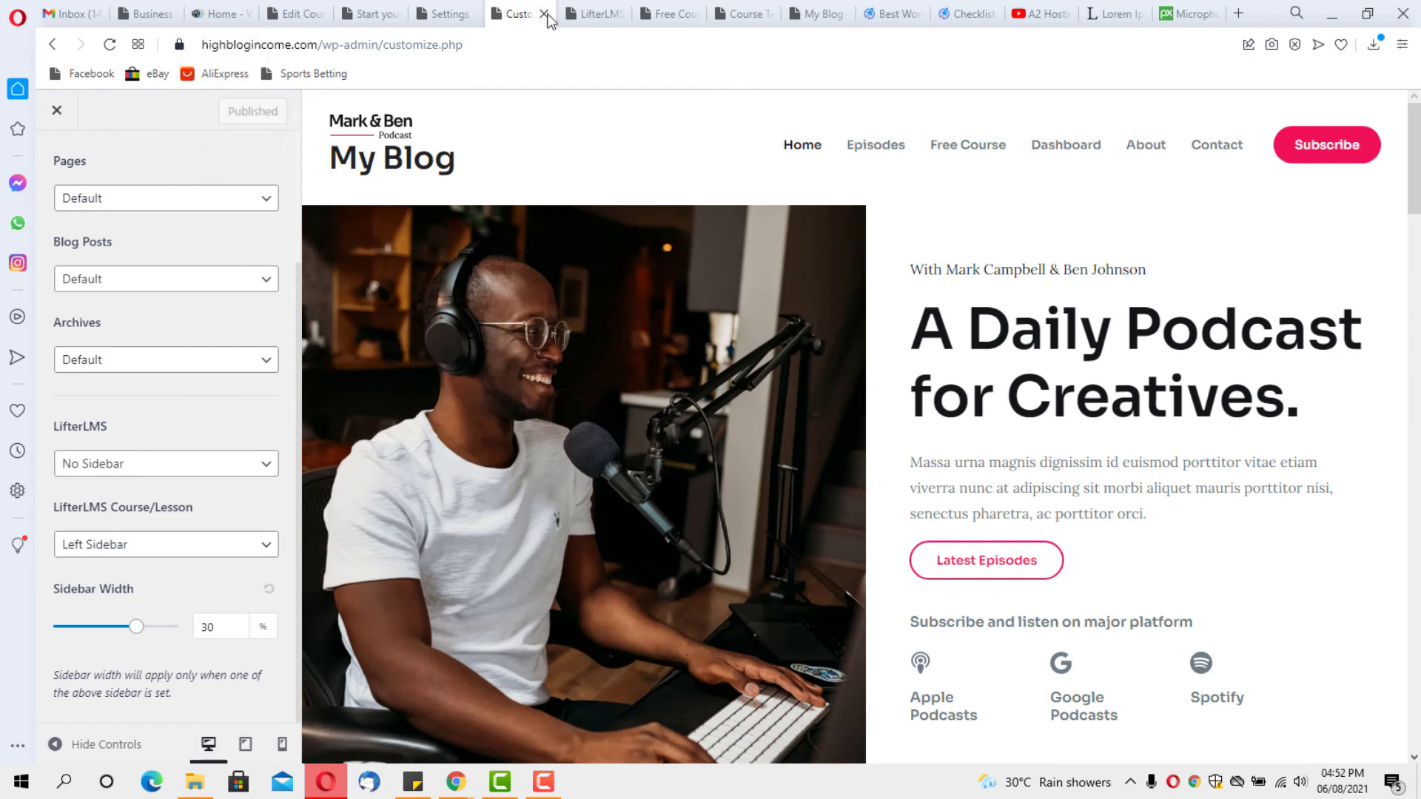
Check the LifterLMS quickstart course page, then close it with the Free Course and Course Template tabs
{"action": "left_click", "coordinate": [592, 14]}
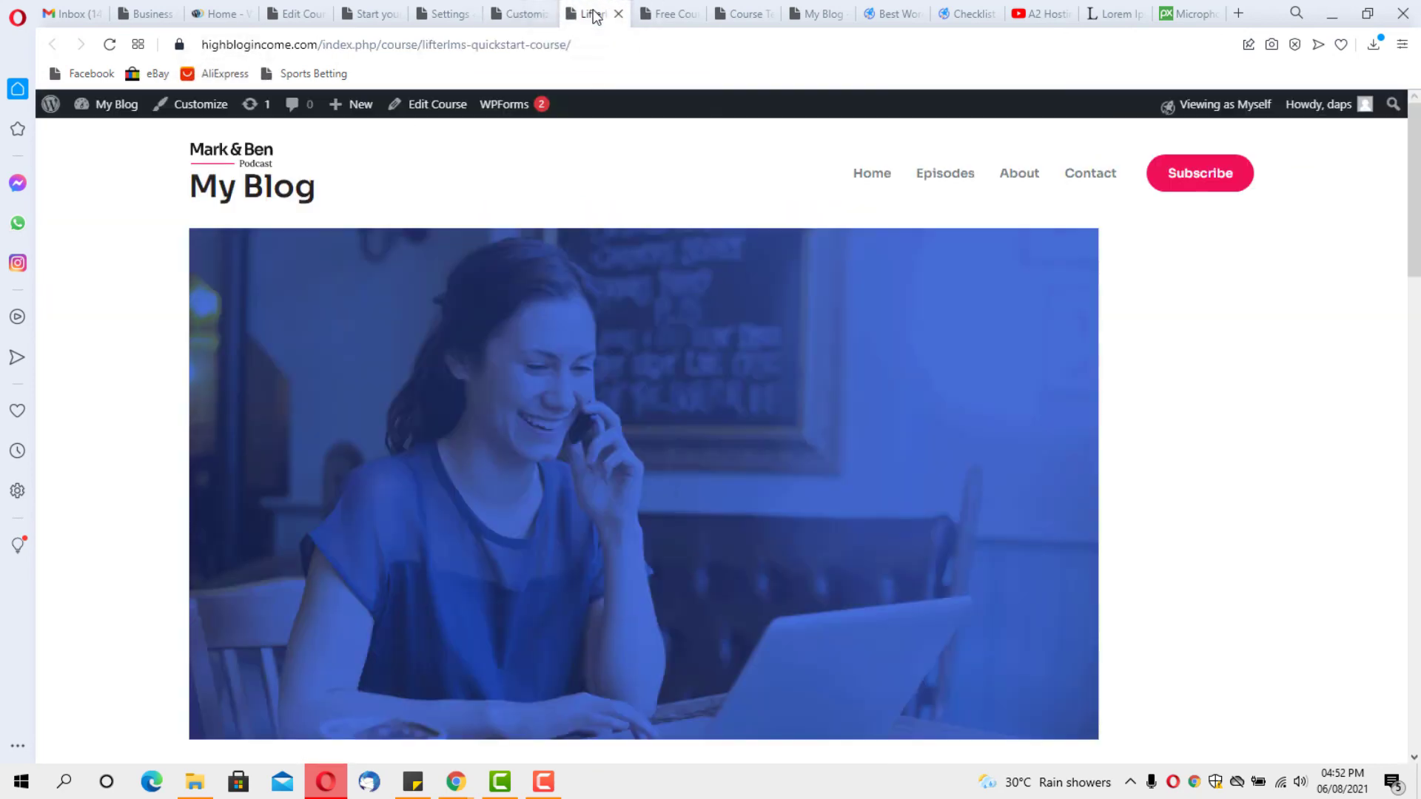
{"action": "scroll", "coordinate": [453, 337], "scroll_direction": "down", "scroll_amount": 10}
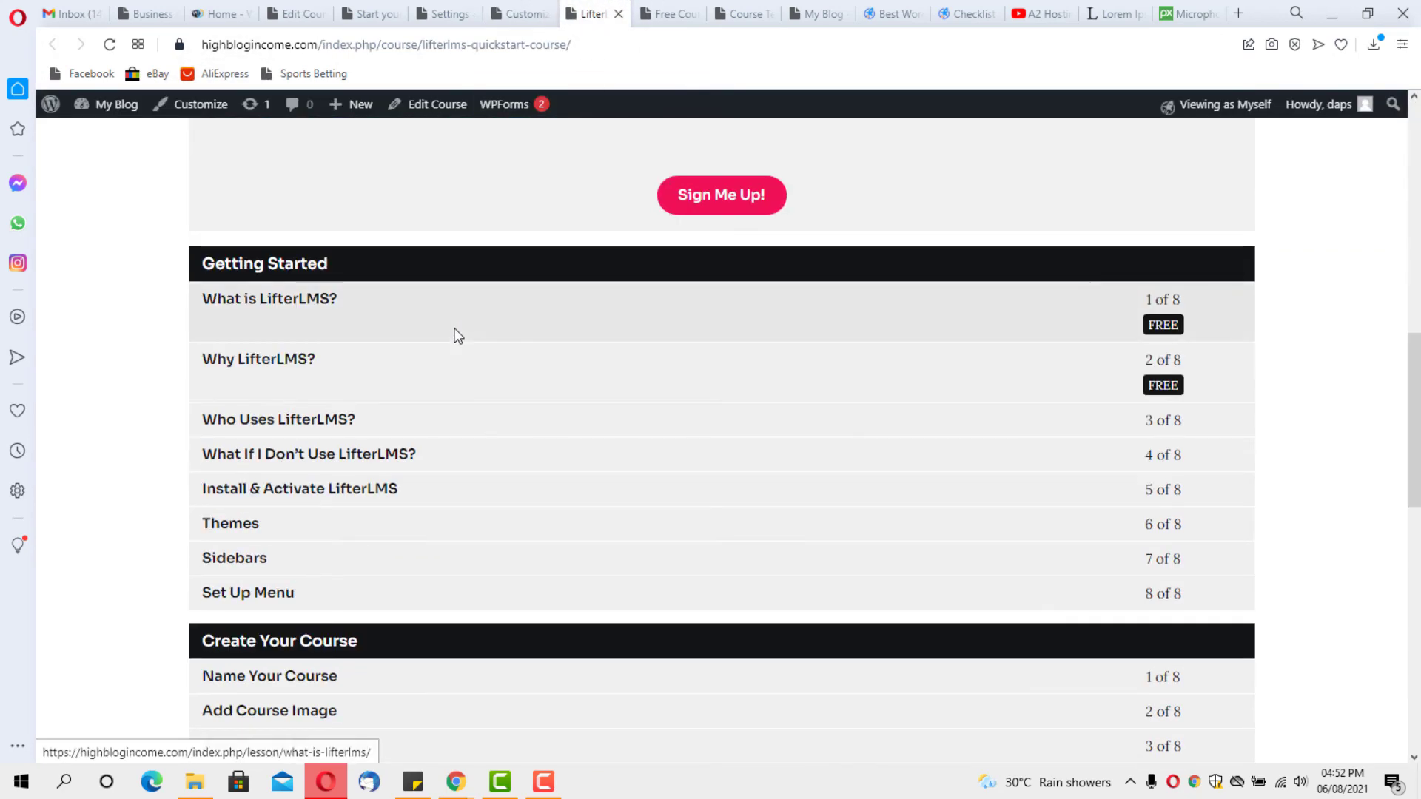
{"action": "scroll", "coordinate": [203, 330], "scroll_direction": "up", "scroll_amount": 10}
{"action": "left_click", "coordinate": [618, 14]}
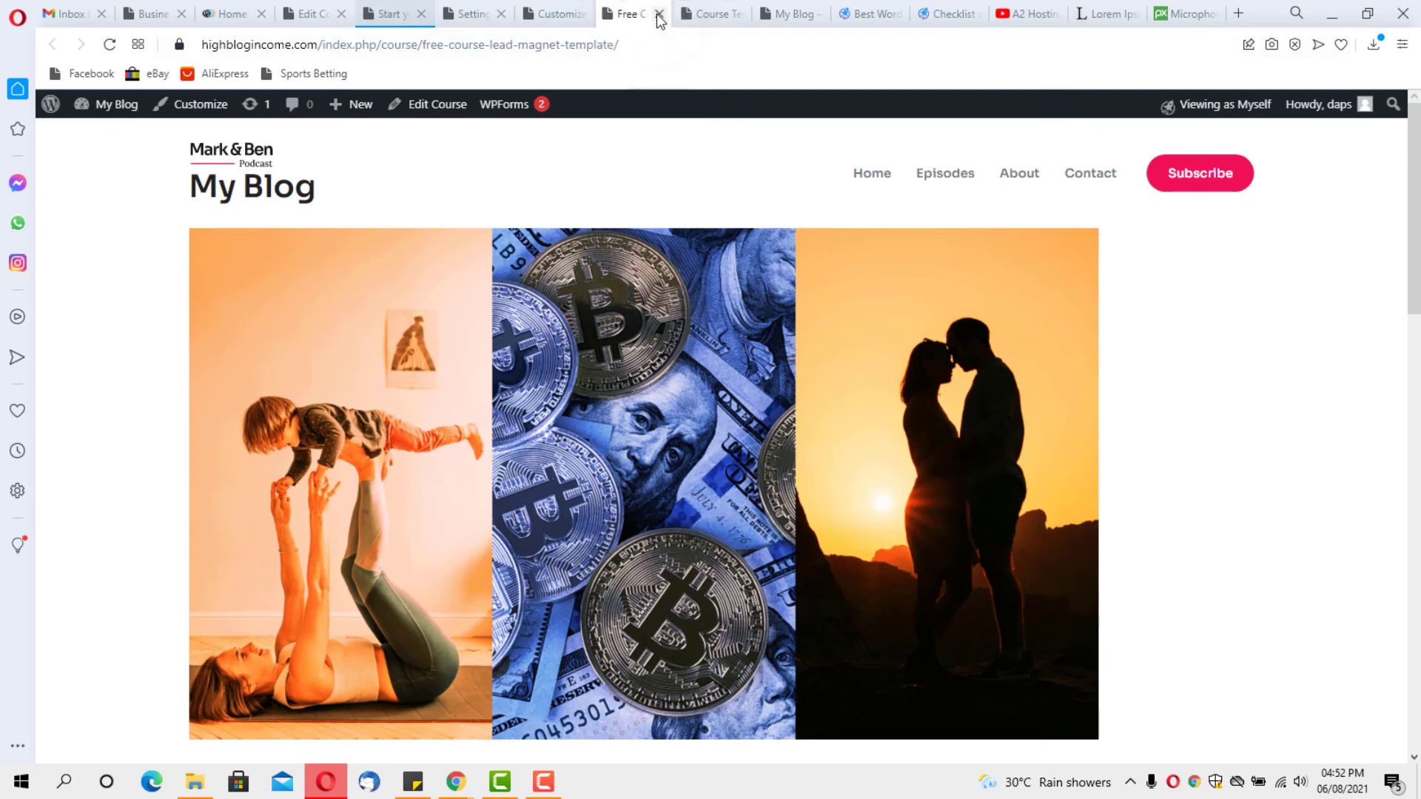
{"action": "left_click", "coordinate": [659, 15]}
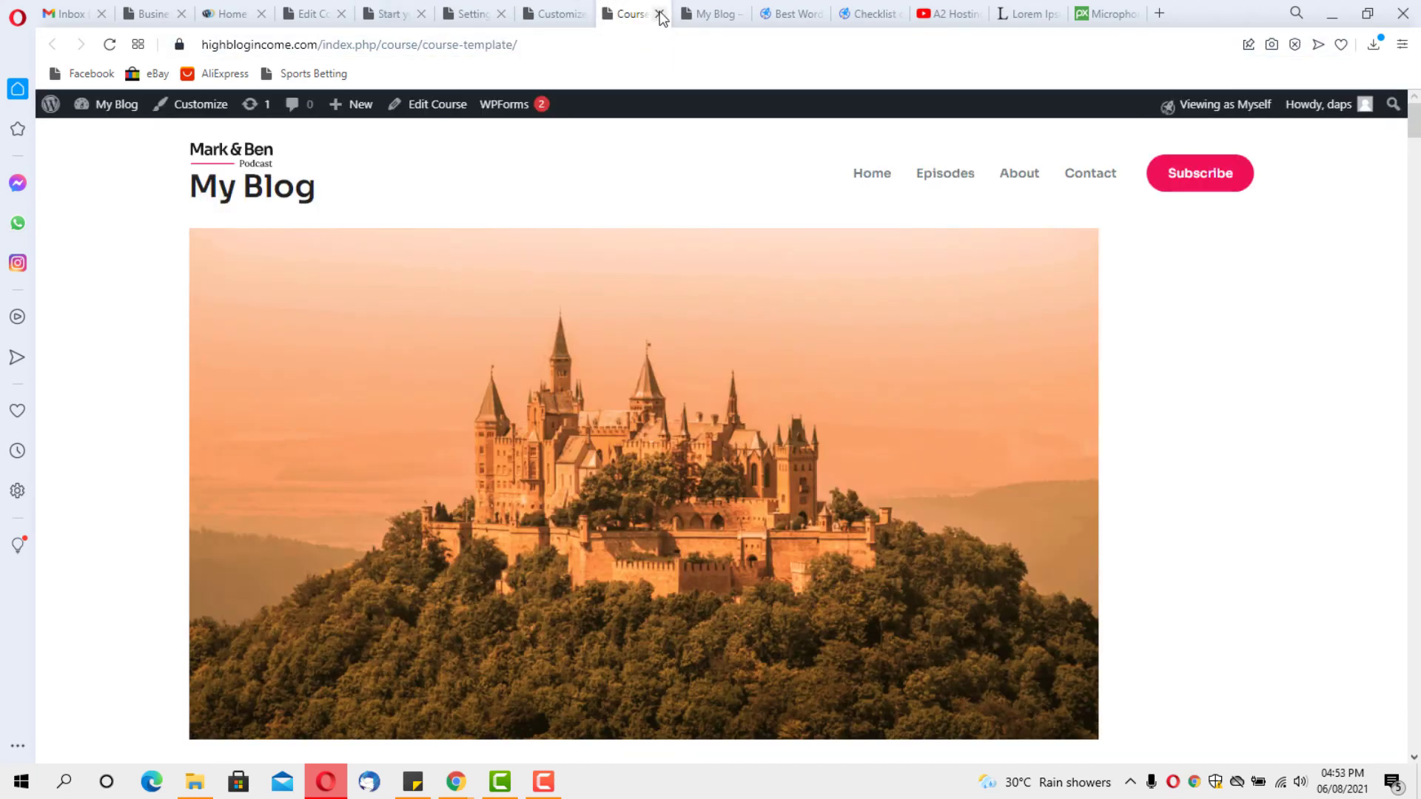
{"action": "left_click", "coordinate": [659, 15]}
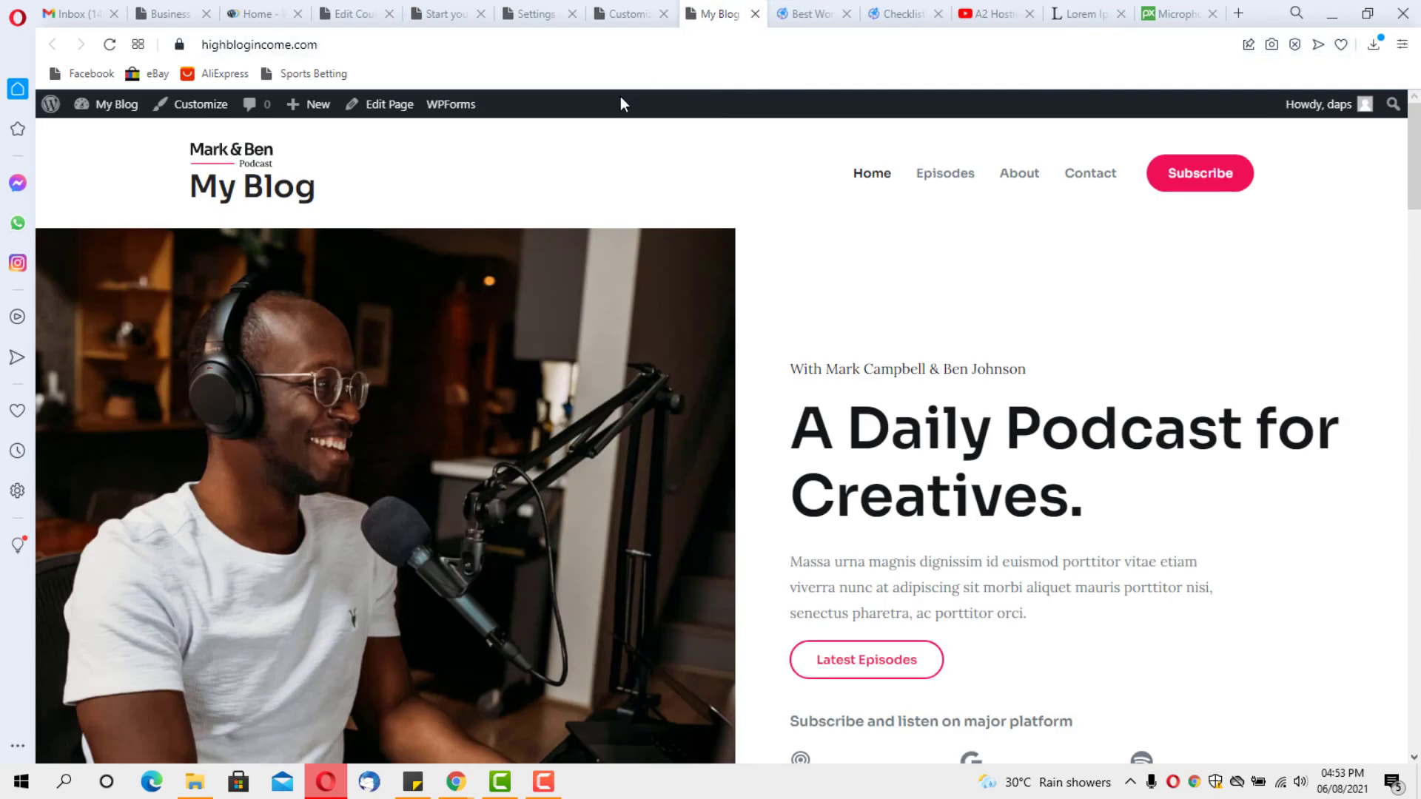
Reload the site and view the Why podcast? lesson from the Free Course syllabus to check its sidebar
{"action": "left_click", "coordinate": [108, 46]}
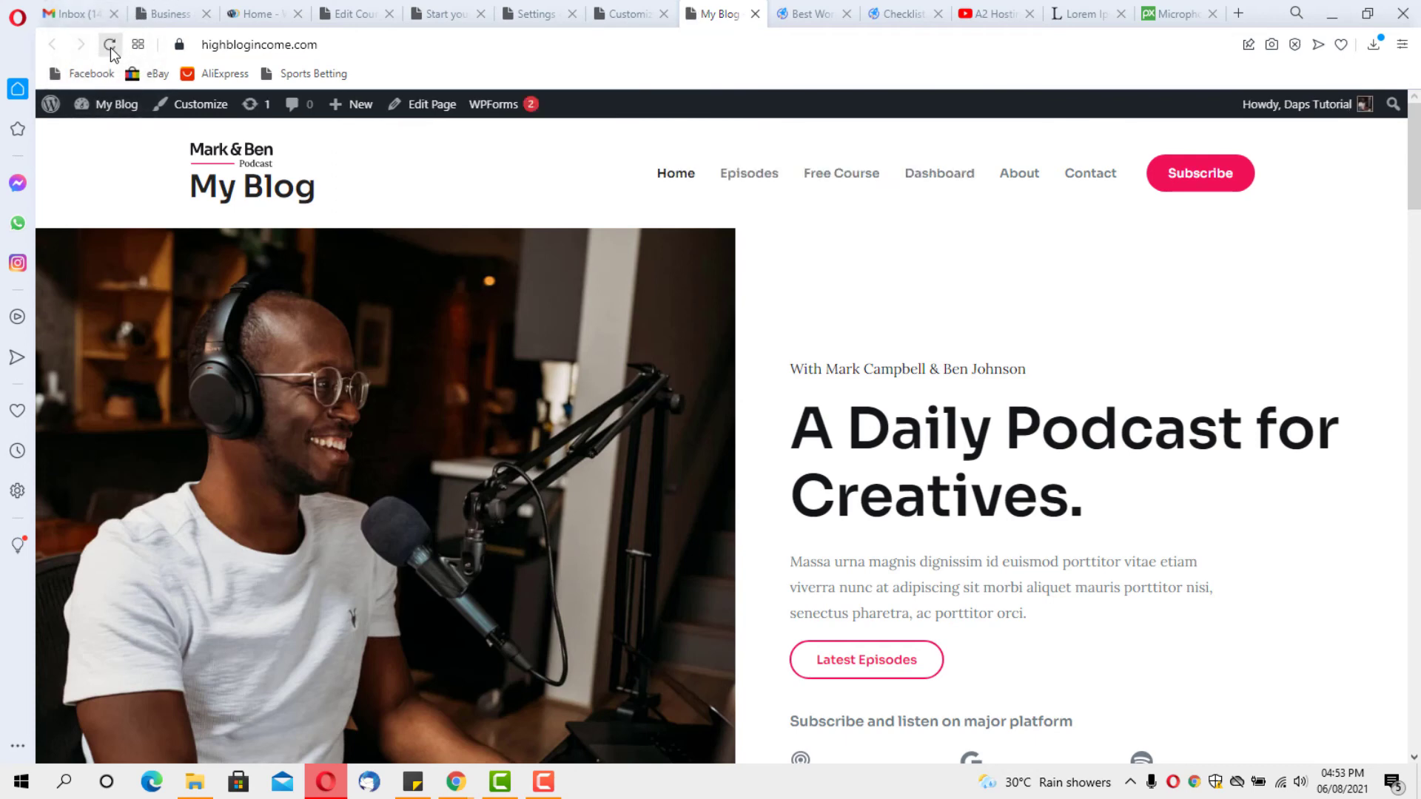
{"action": "left_click", "coordinate": [836, 174]}
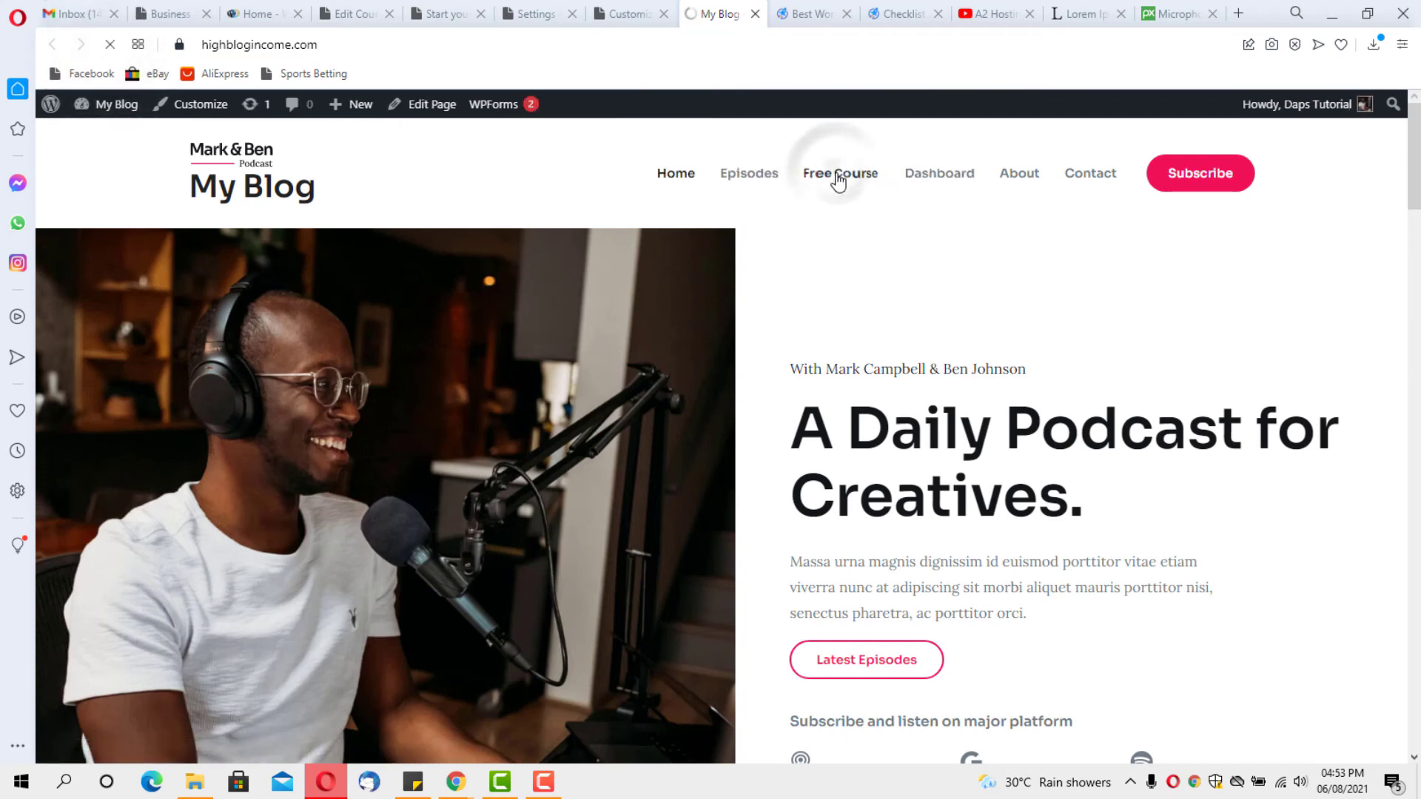
{"action": "scroll", "coordinate": [828, 198], "scroll_direction": "down", "scroll_amount": 15}
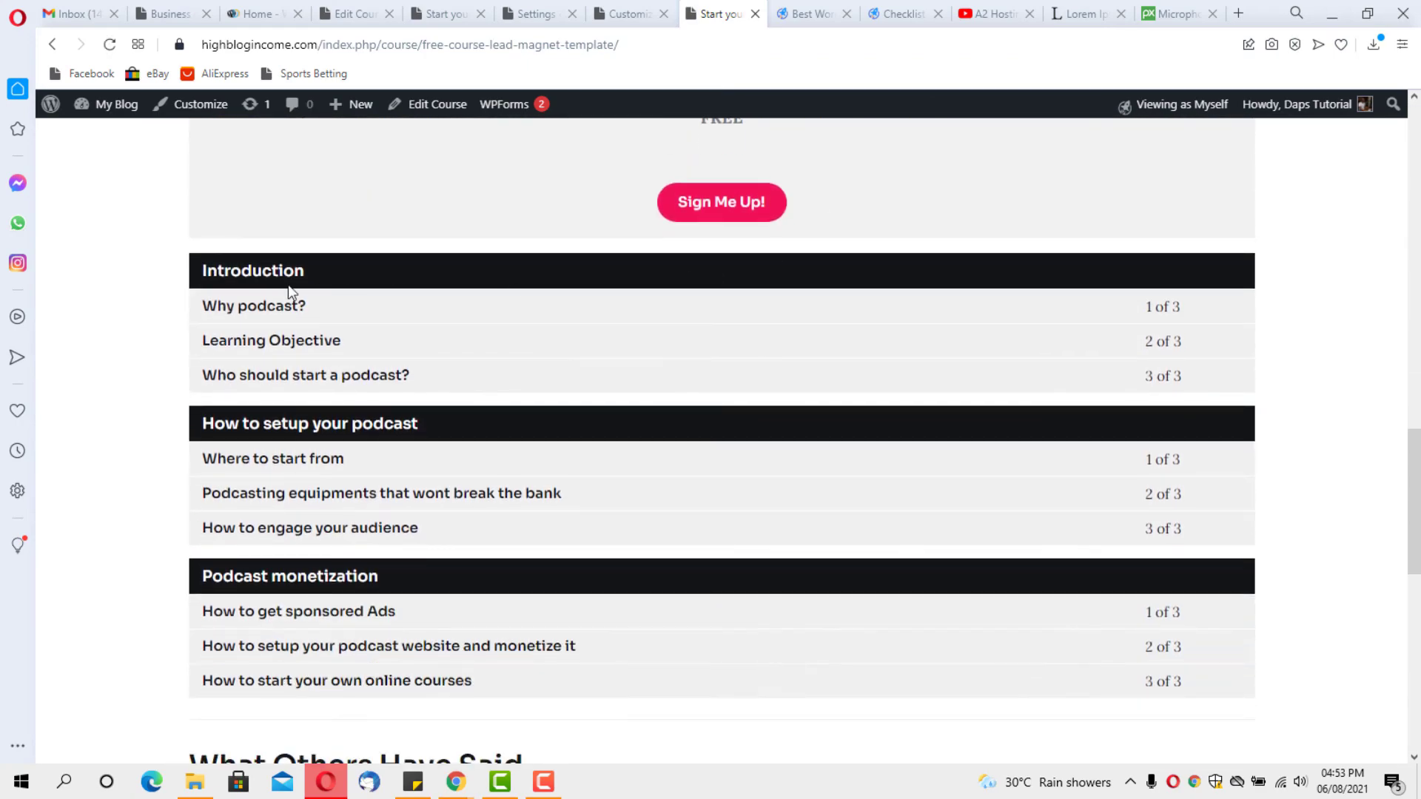
{"action": "left_click", "coordinate": [250, 310]}
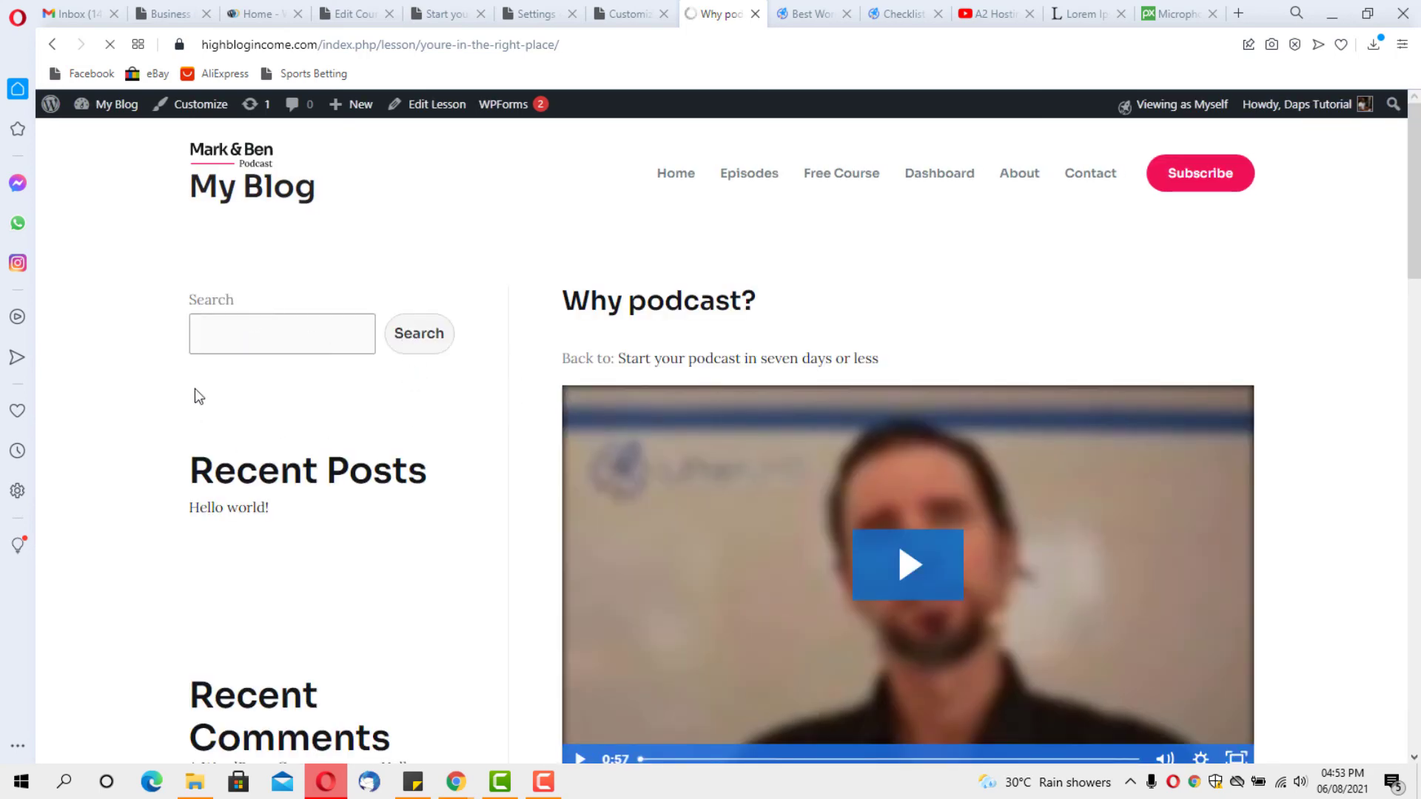
{"action": "scroll", "coordinate": [400, 389], "scroll_direction": "down", "scroll_amount": 8}
{"action": "scroll", "coordinate": [444, 472], "scroll_direction": "up", "scroll_amount": 4}
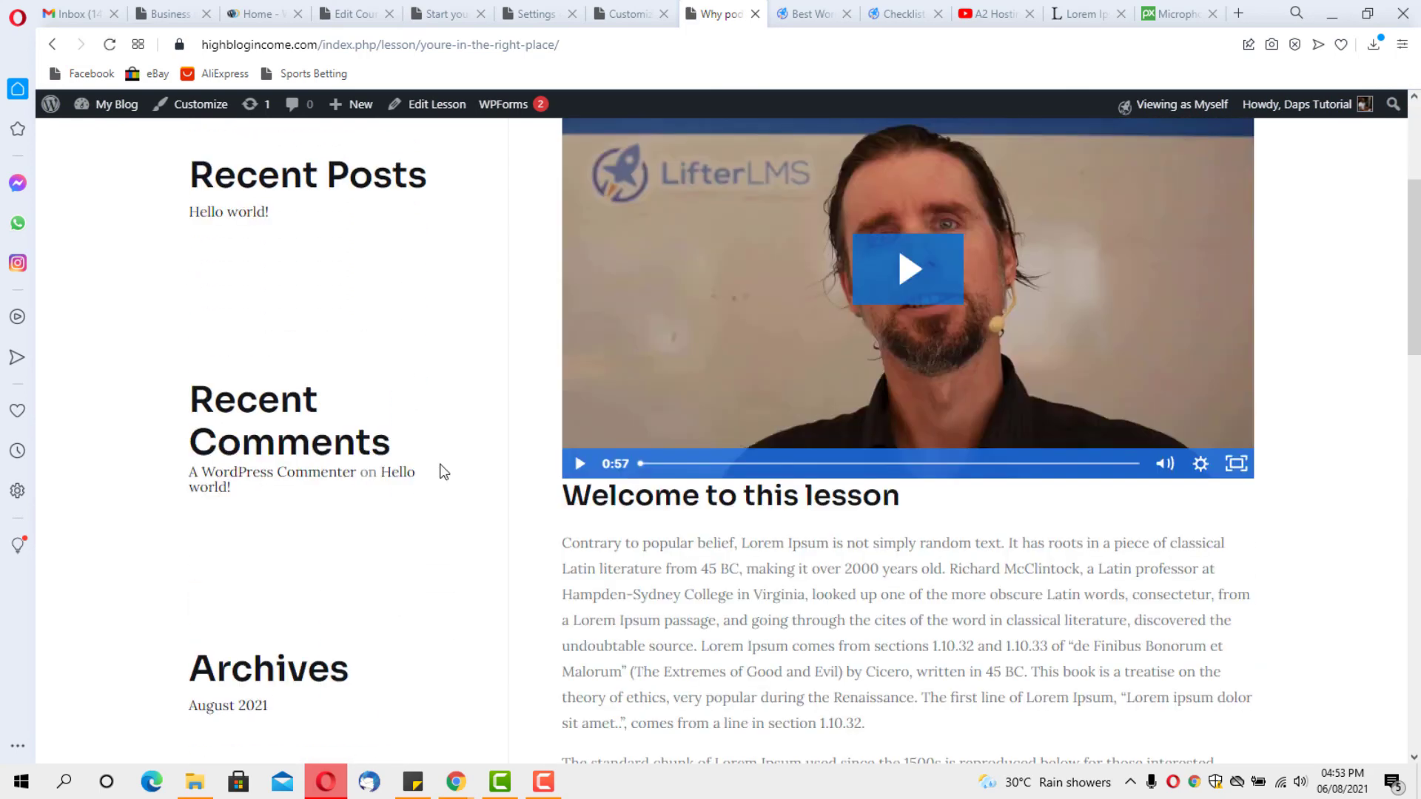
{"action": "scroll", "coordinate": [444, 472], "scroll_direction": "up", "scroll_amount": 4}
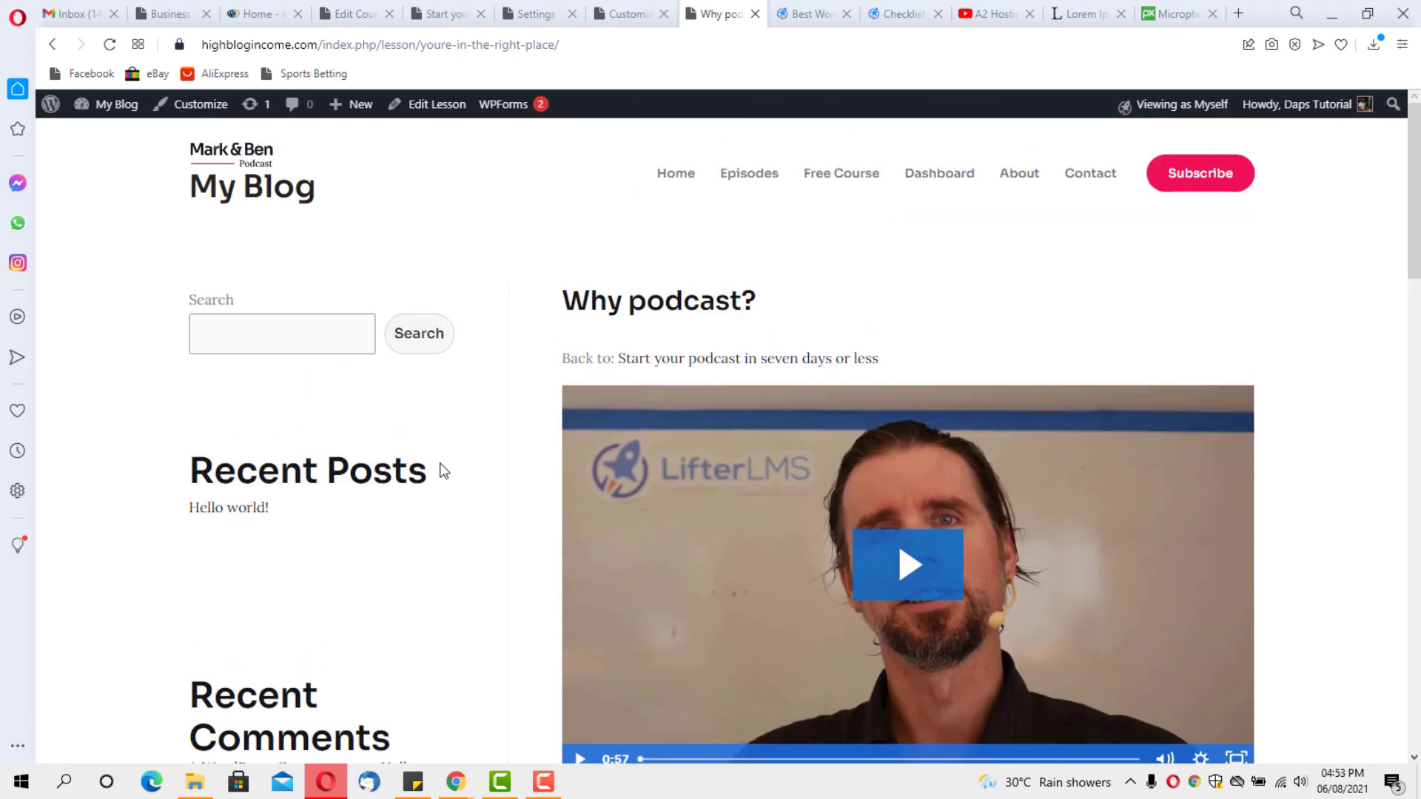
{"action": "left_click", "coordinate": [631, 13]}
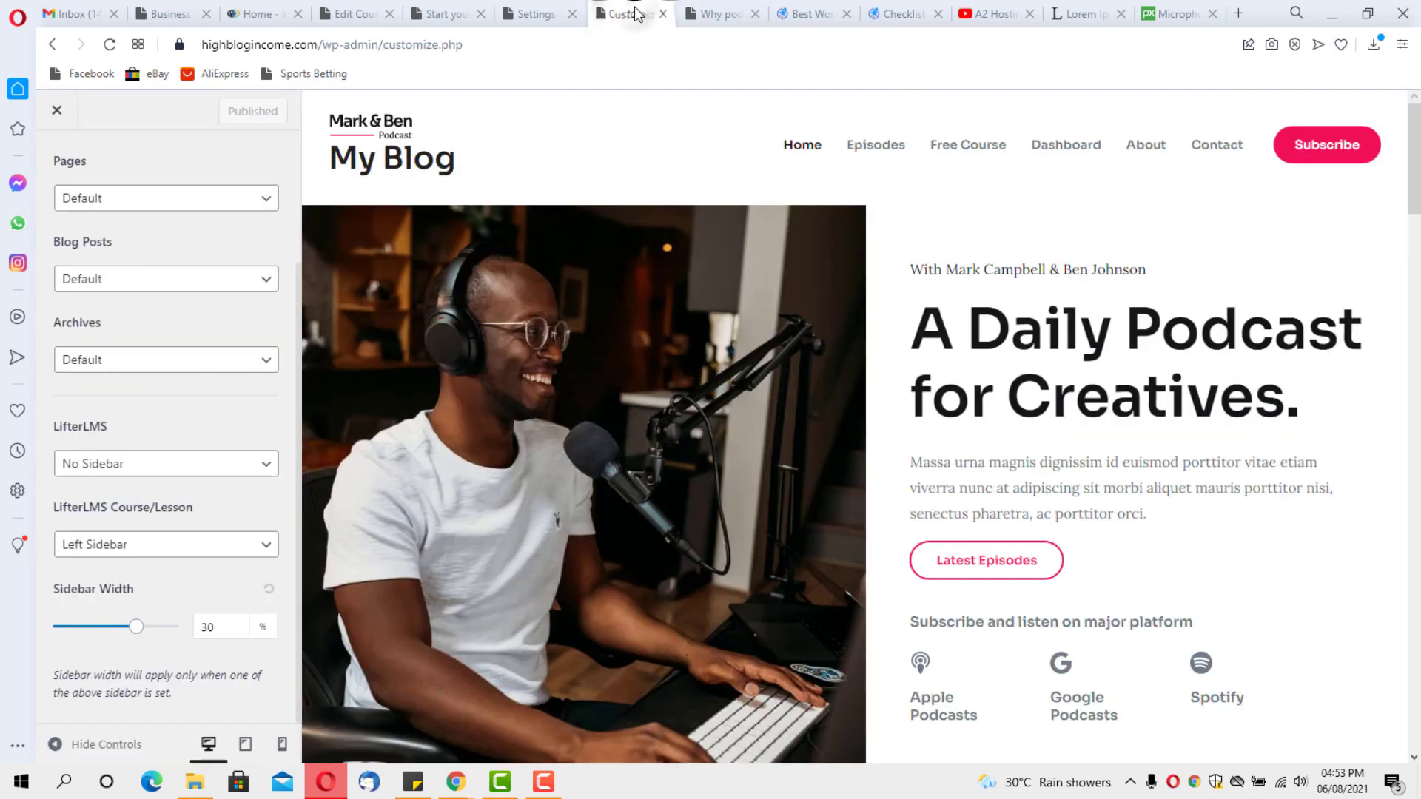
Go to Appearance > Widgets and expand the Lesson Sidebar widget area
{"action": "left_click", "coordinate": [538, 13]}
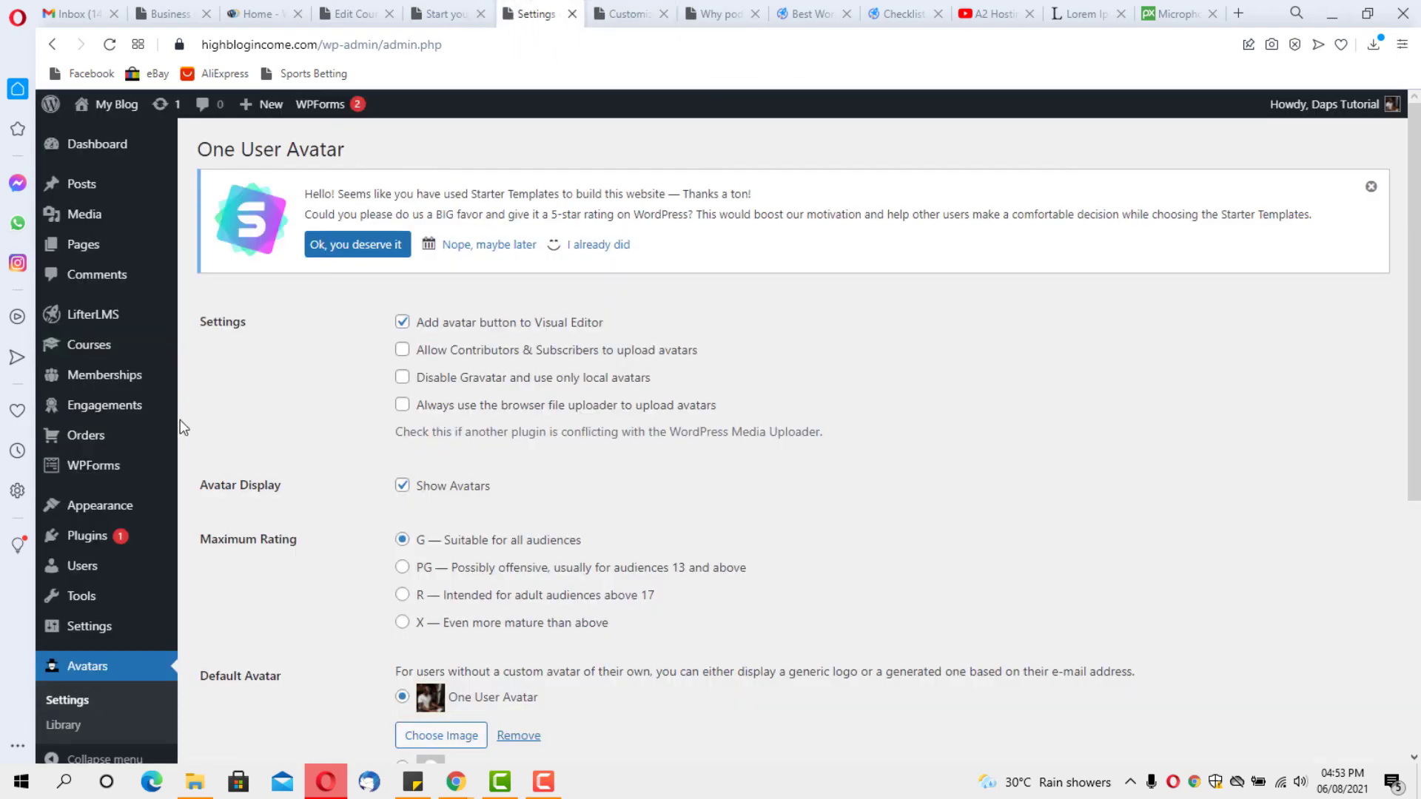
{"action": "mouse_move", "coordinate": [102, 524]}
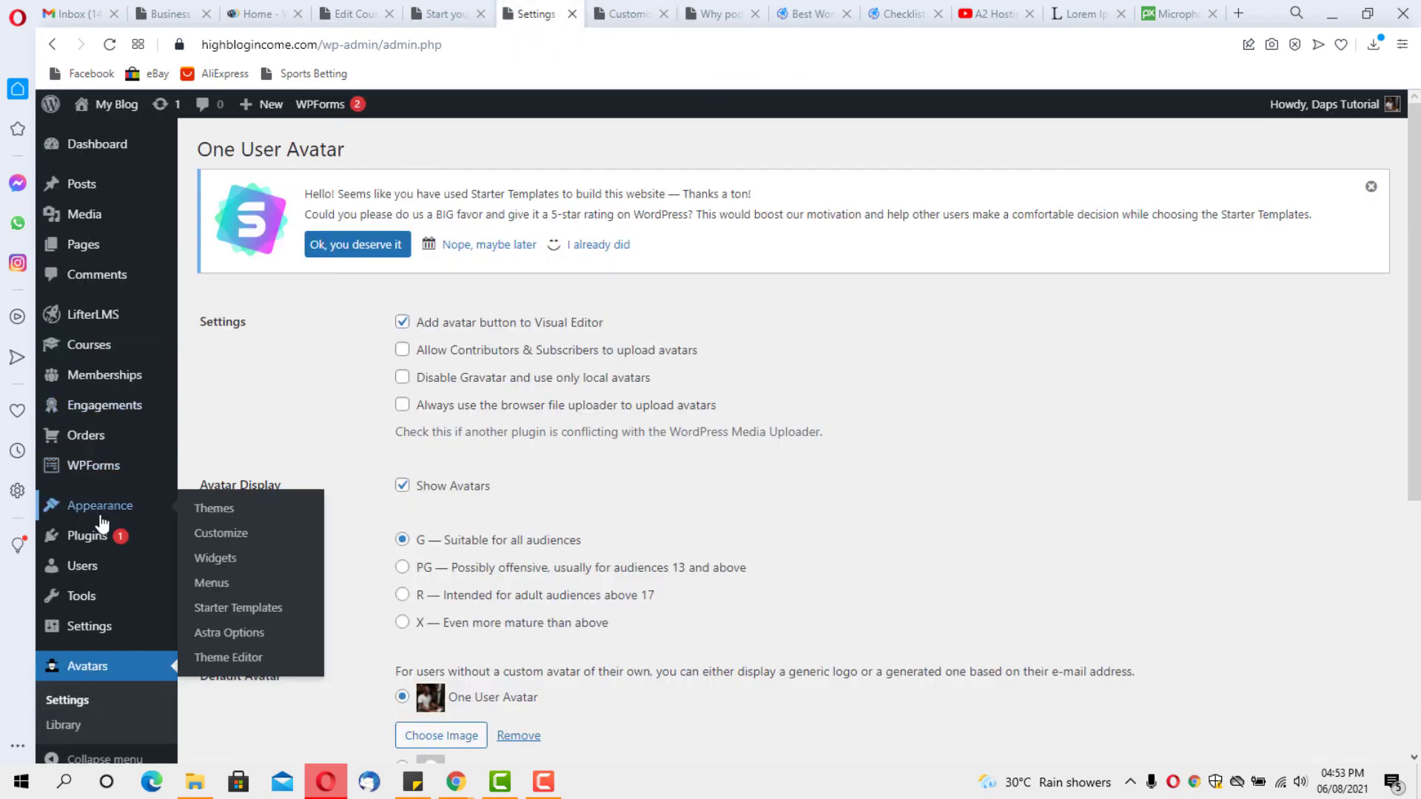
{"action": "left_click", "coordinate": [213, 558]}
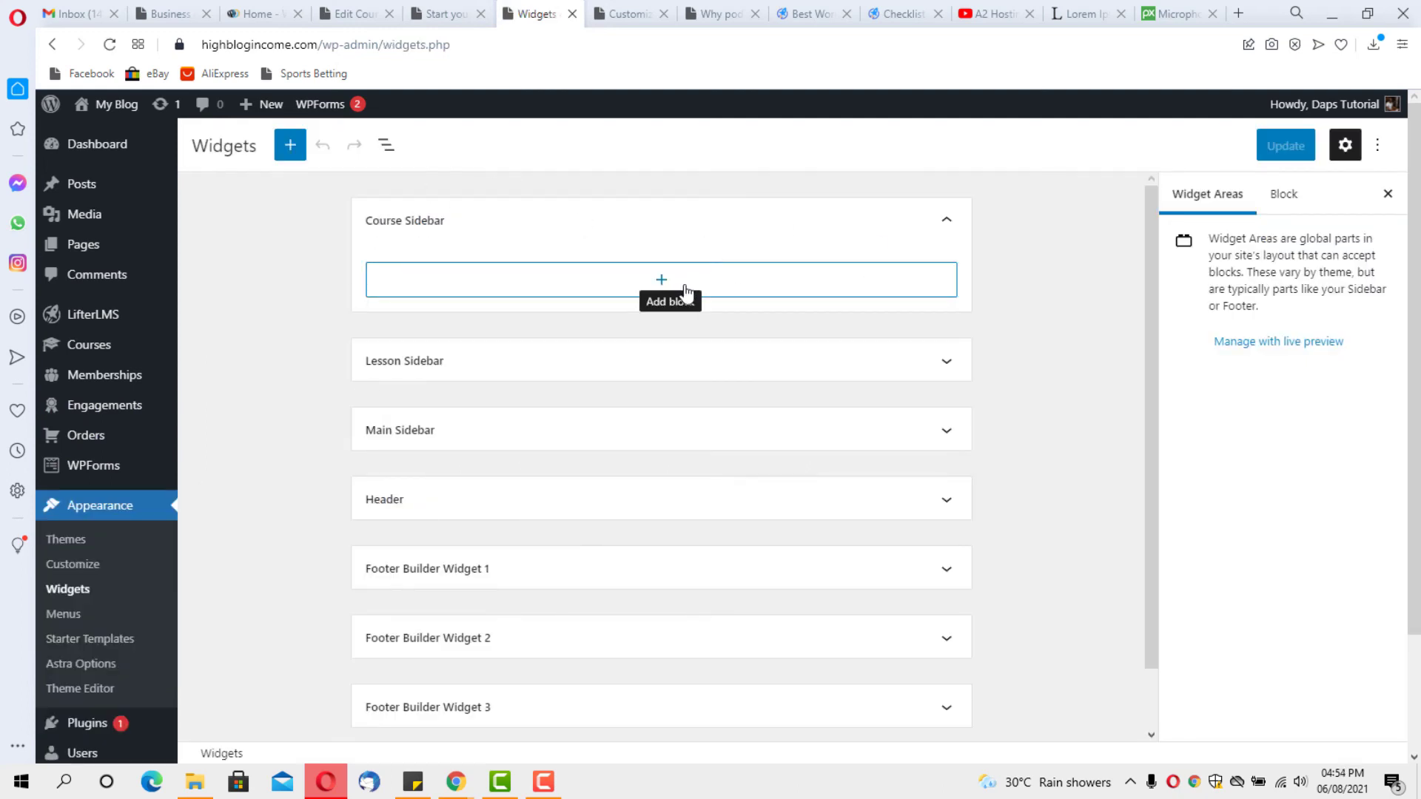
{"action": "scroll", "coordinate": [761, 364], "scroll_direction": "down", "scroll_amount": 2}
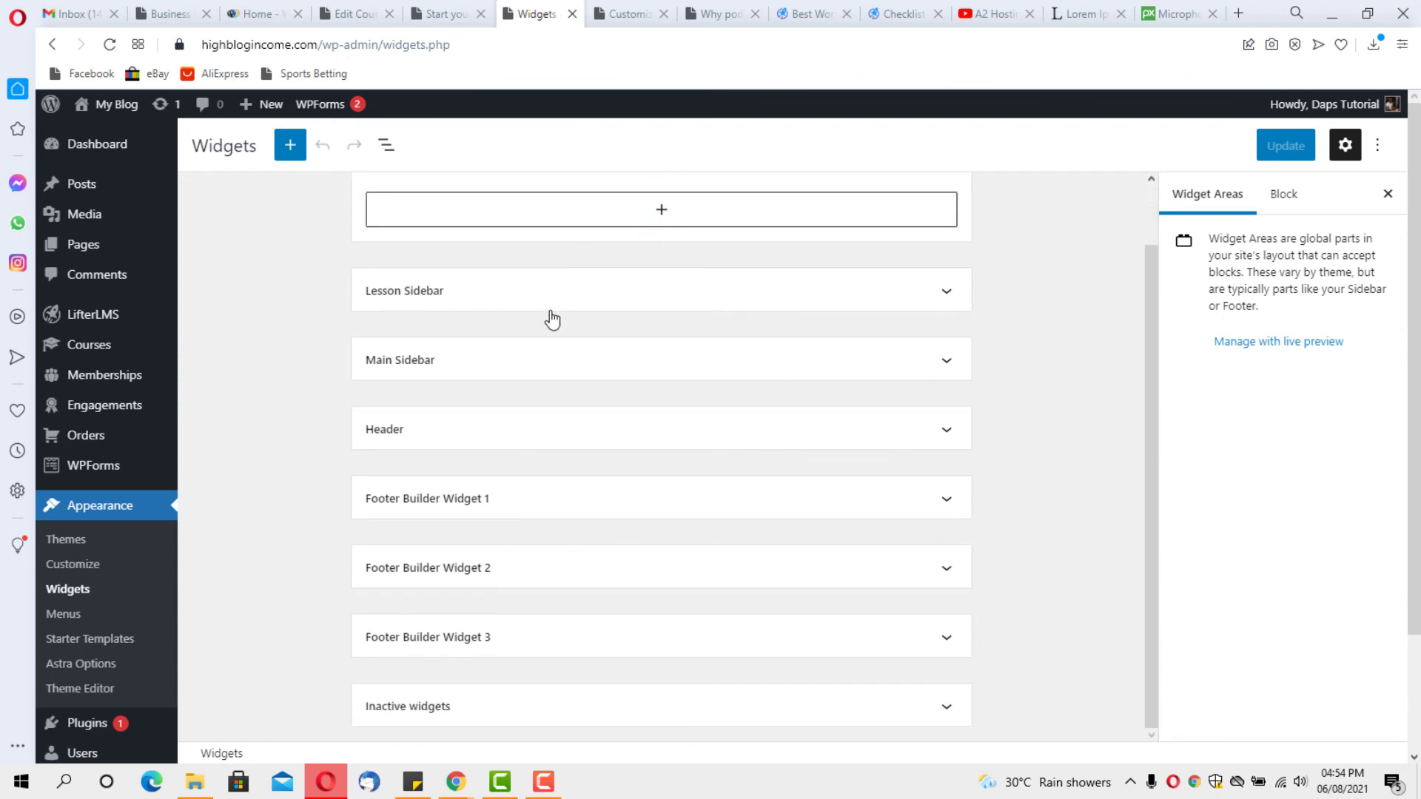
{"action": "left_click", "coordinate": [946, 293]}
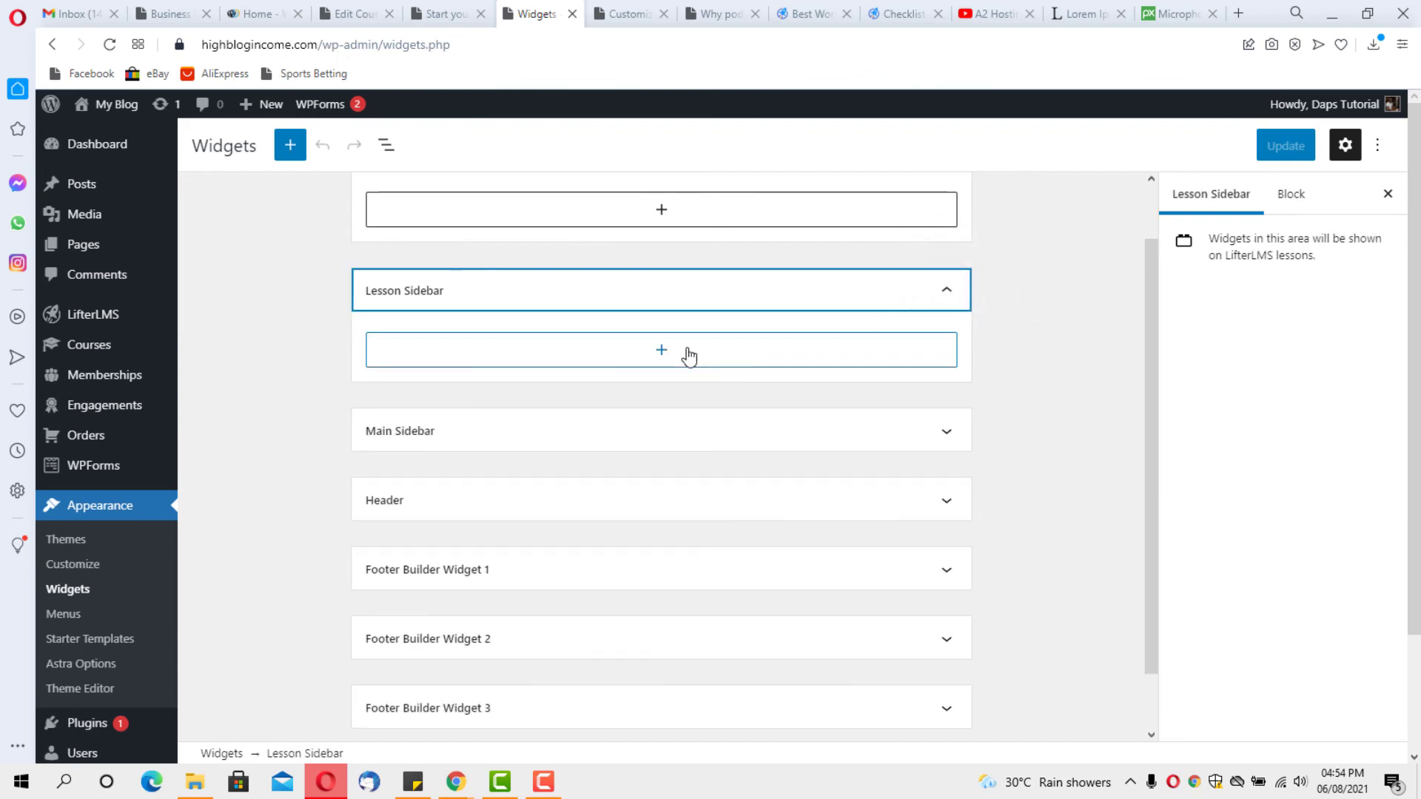
Add a Course Progress widget titled 'My Progress' to the Lesson Sidebar
{"action": "left_click", "coordinate": [665, 351]}
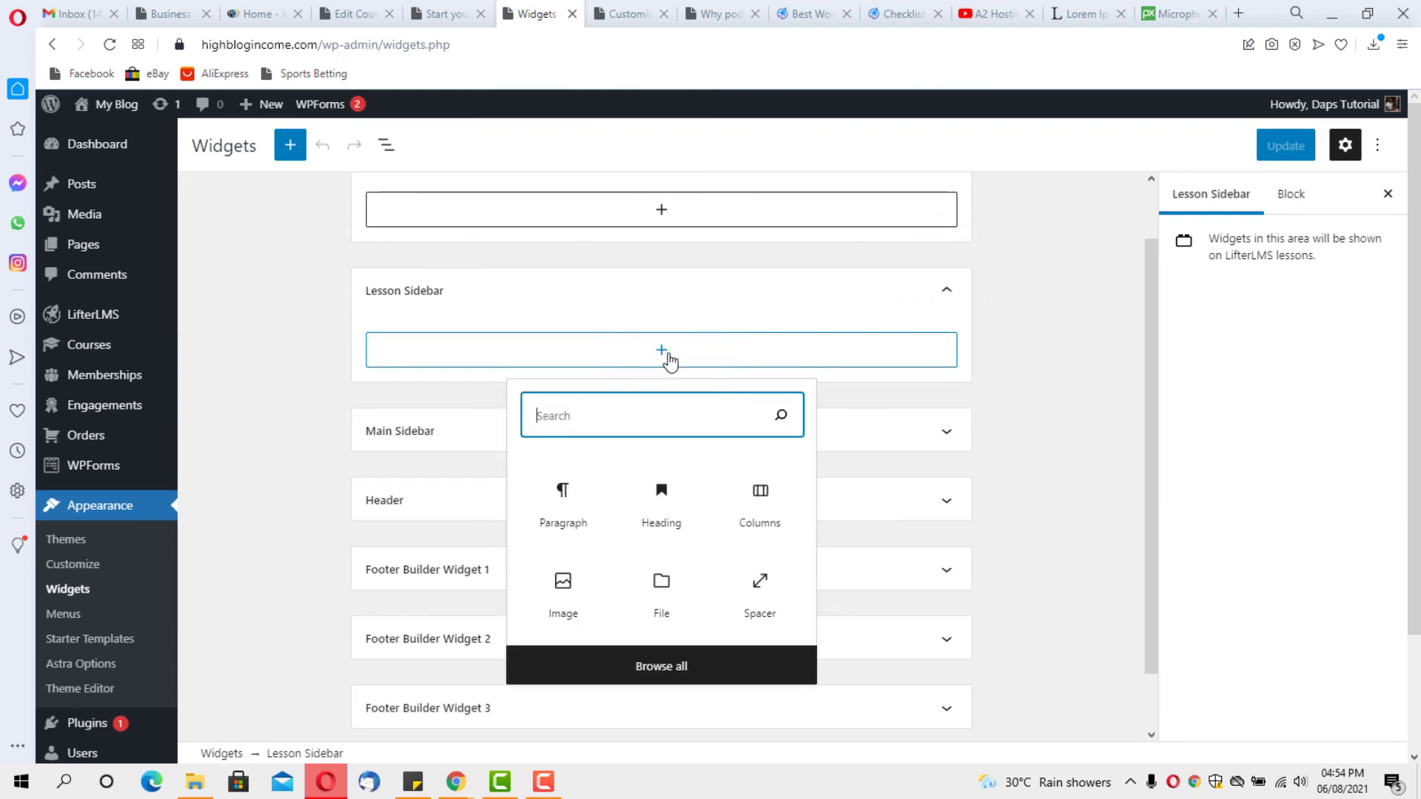
{"action": "type", "text": "cour"}
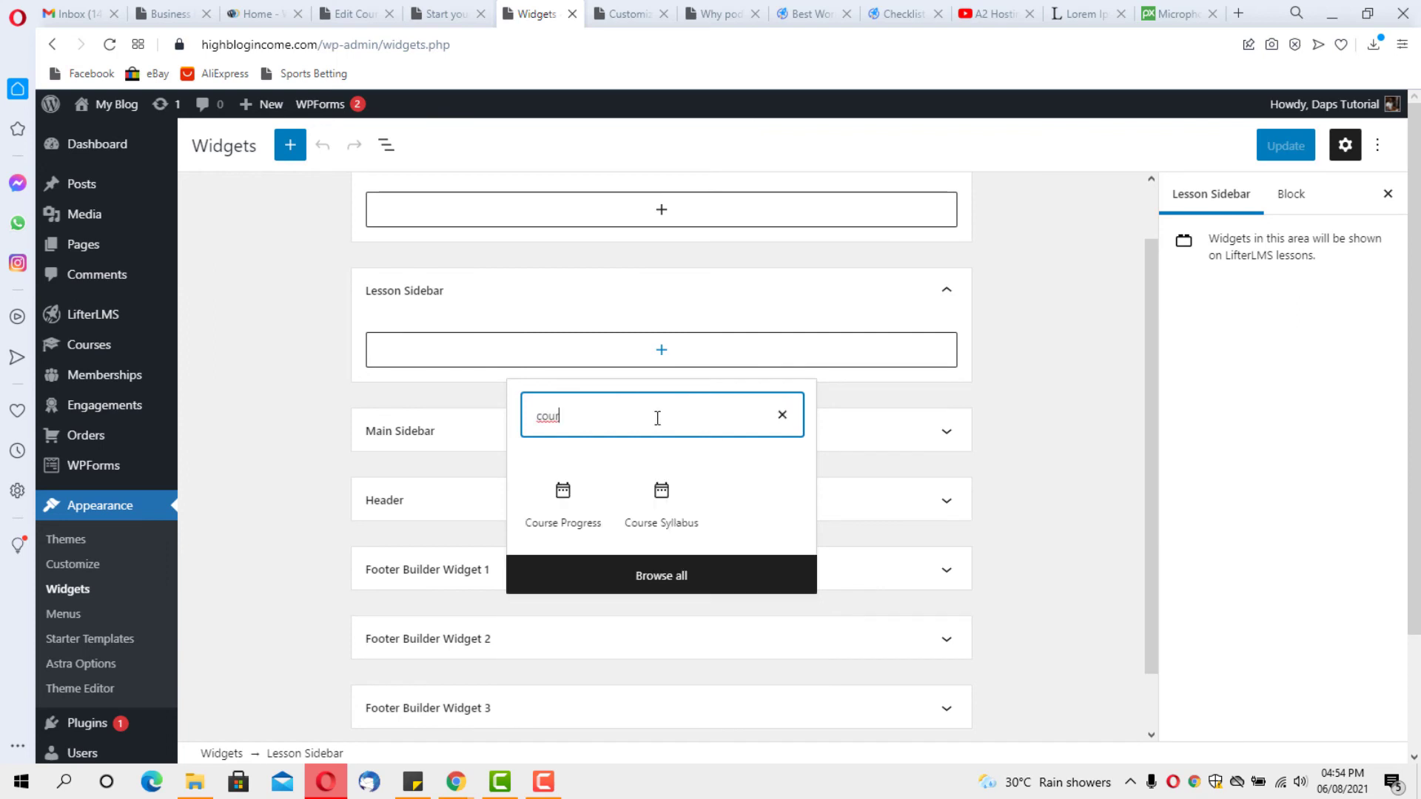
{"action": "left_click", "coordinate": [562, 501]}
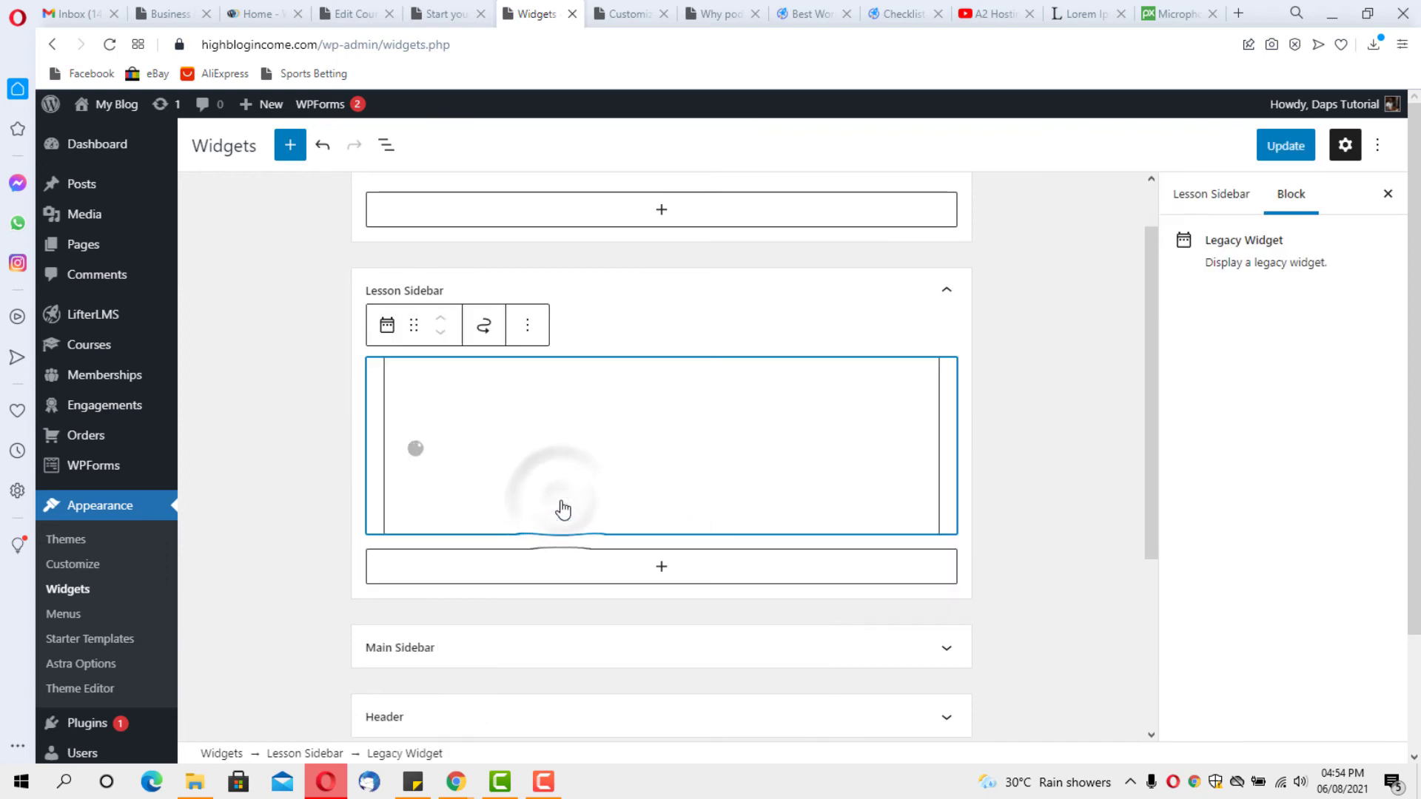
{"action": "left_click", "coordinate": [483, 433]}
{"action": "type", "text": "My Progress"}
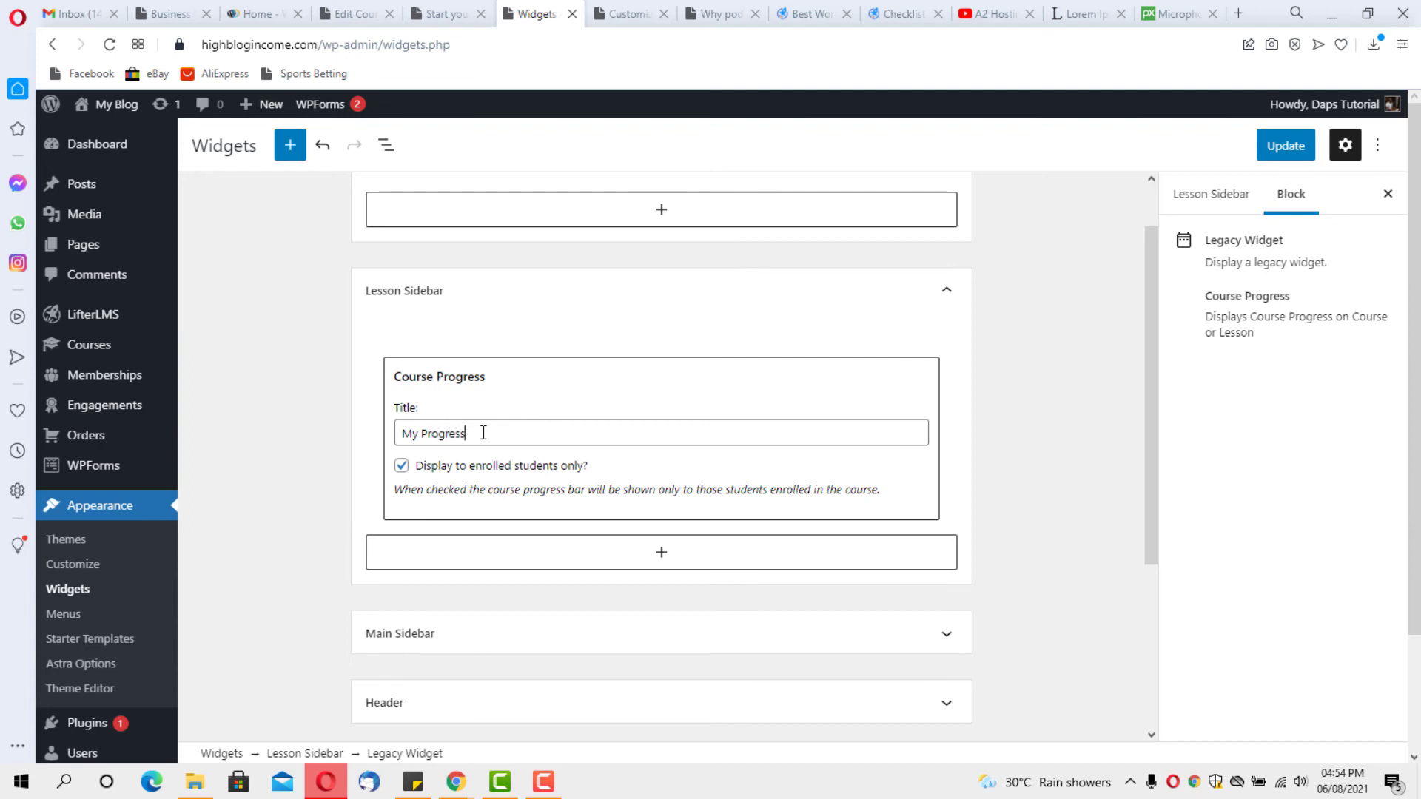
{"action": "left_click", "coordinate": [674, 544]}
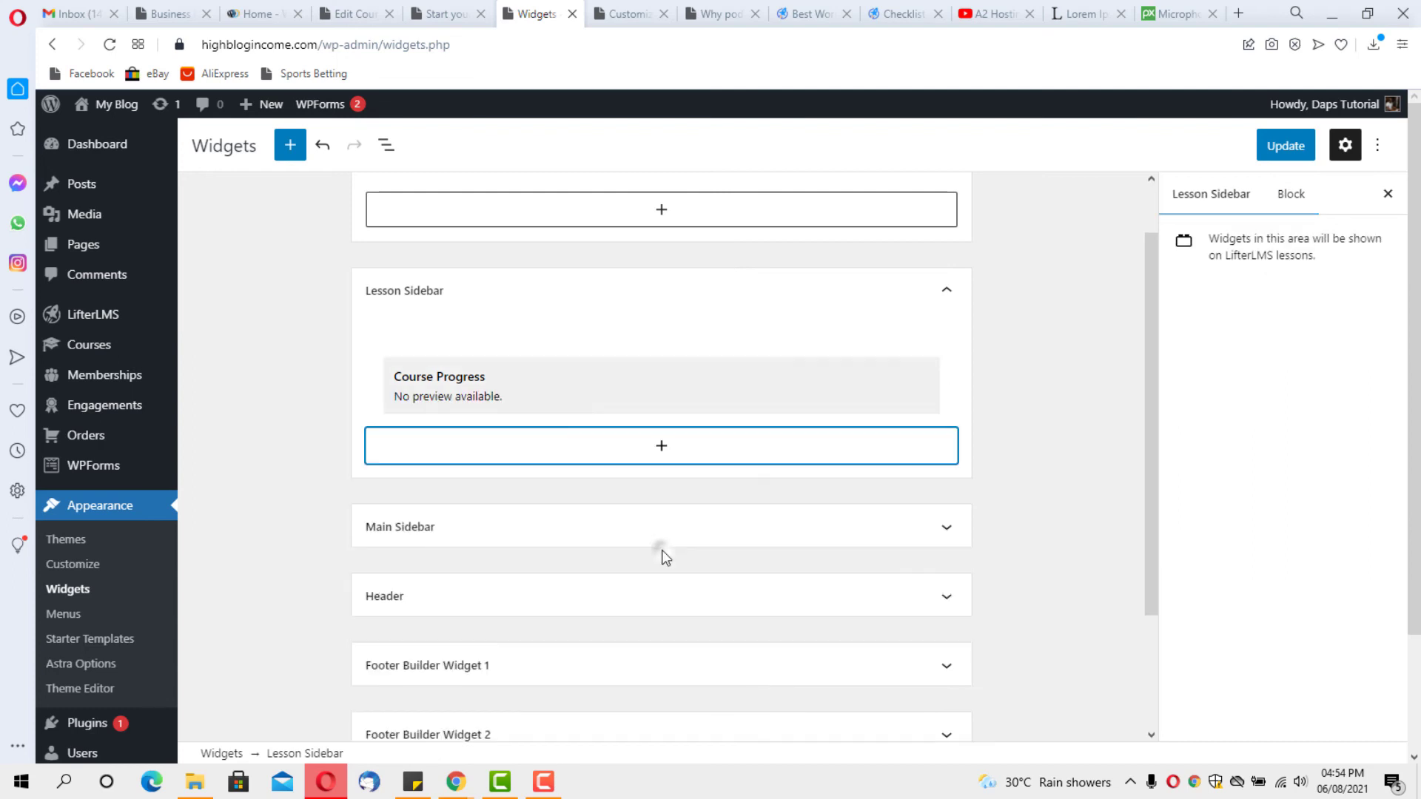
Add a Course Syllabus widget titled 'Navigation' below Course Progress and save the Lesson Sidebar
{"action": "left_click", "coordinate": [543, 447]}
{"action": "type", "text": "course"}
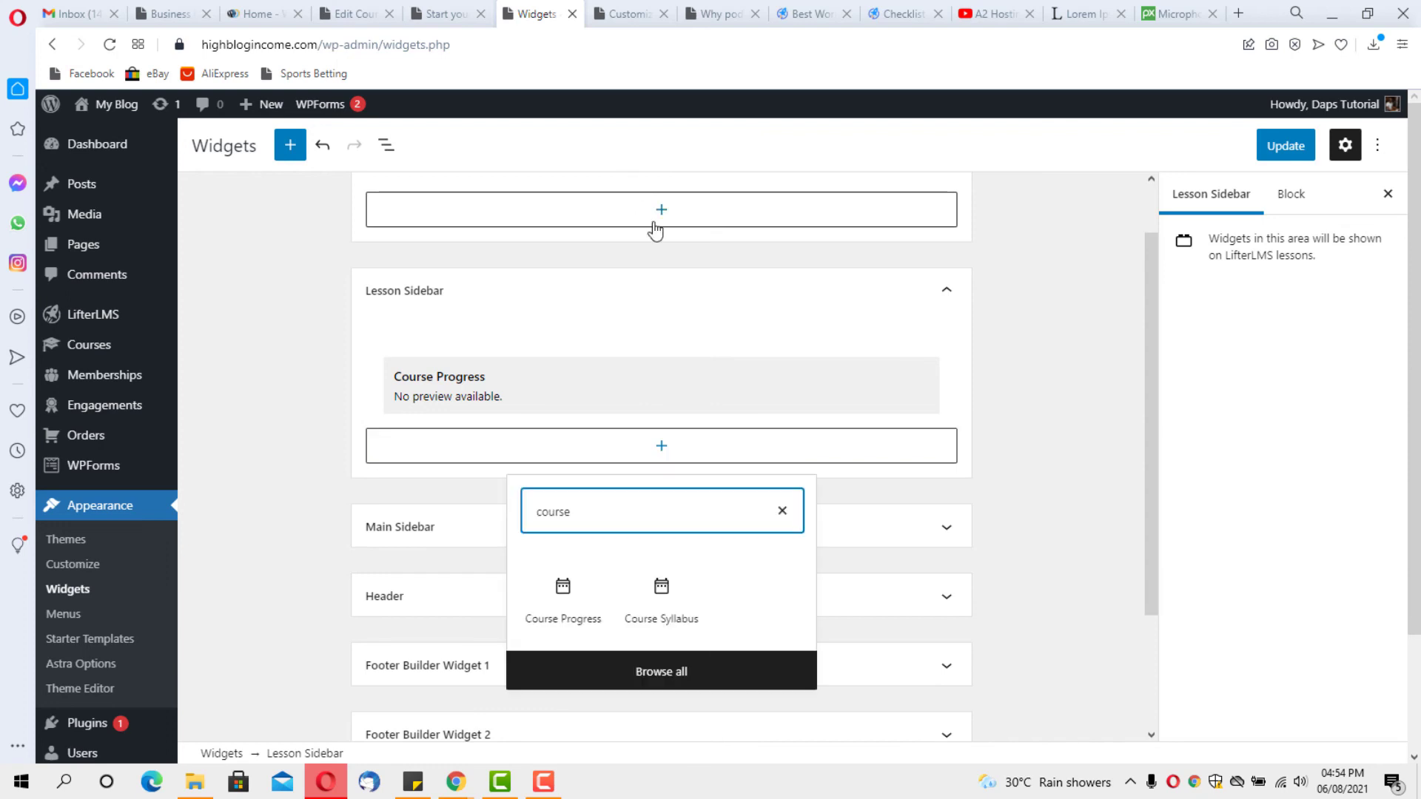
{"action": "left_click", "coordinate": [664, 592]}
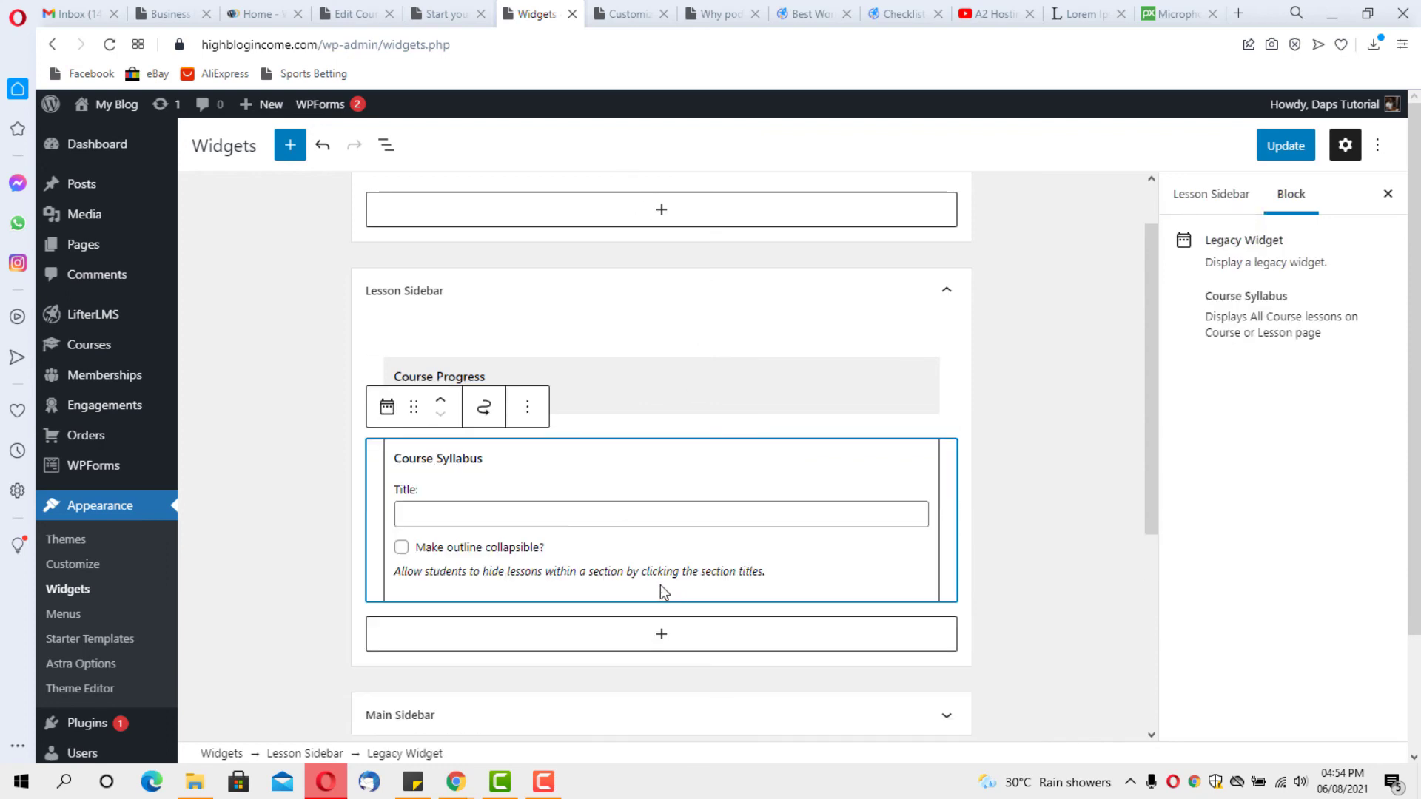
{"action": "left_click", "coordinate": [446, 512]}
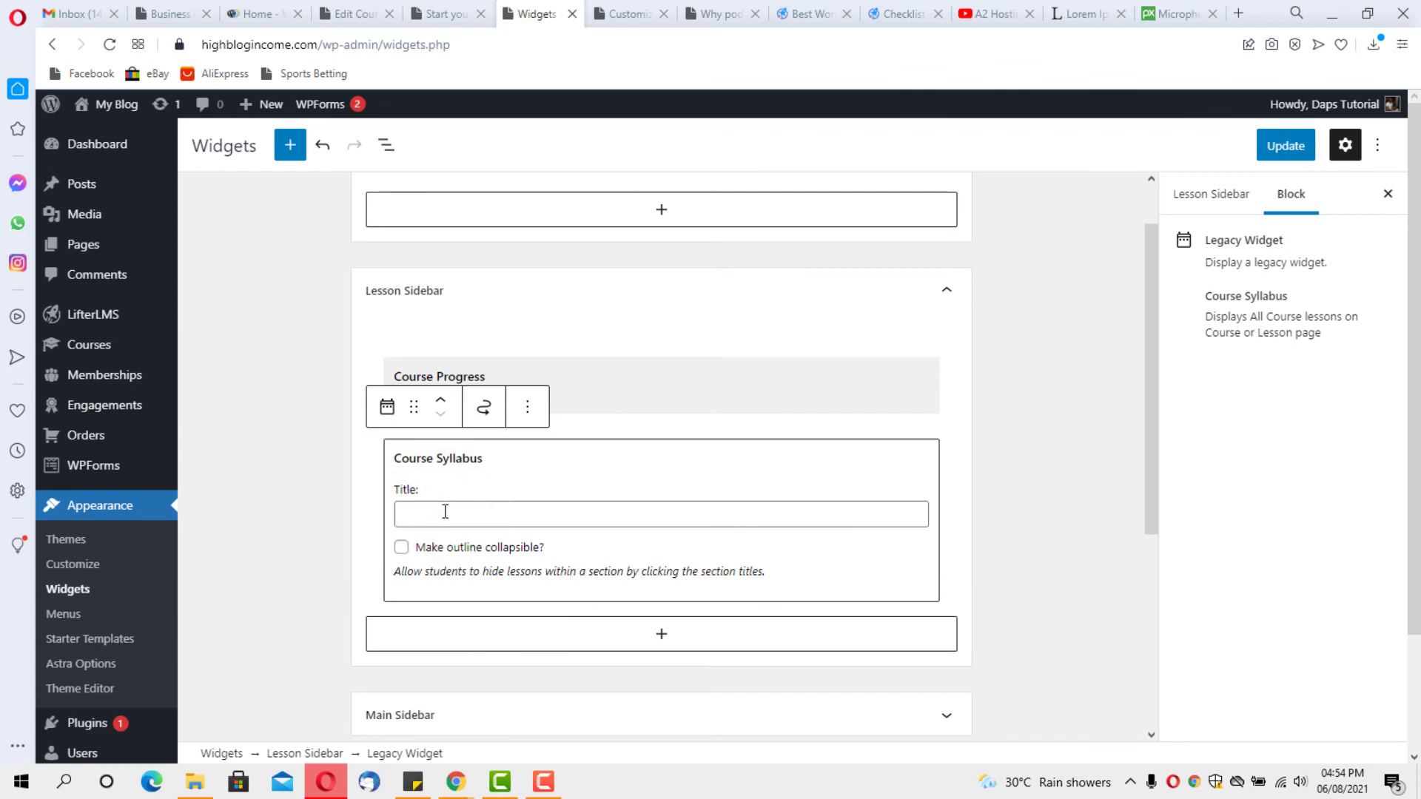
{"action": "type", "text": "Navigation"}
{"action": "left_click", "coordinate": [1293, 148]}
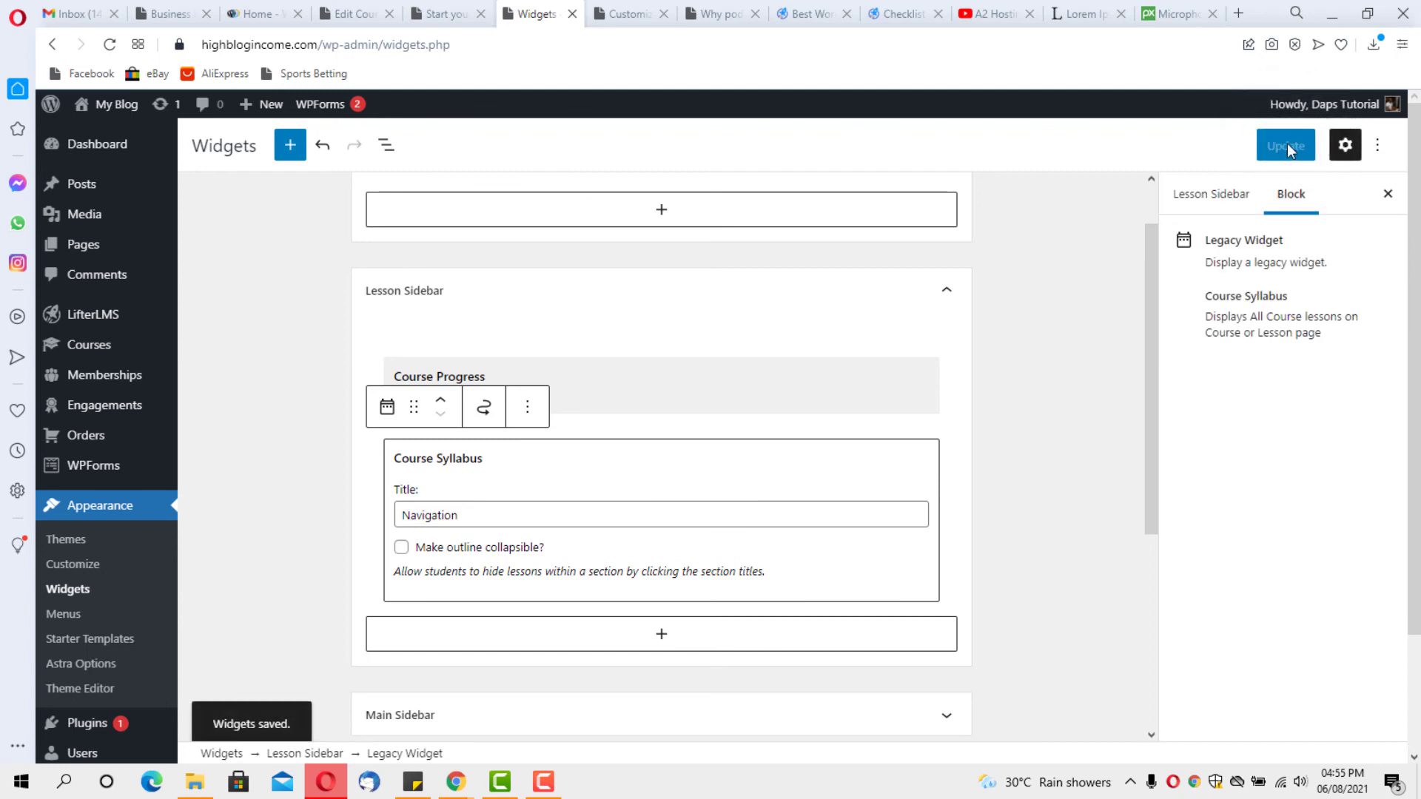
{"action": "left_click", "coordinate": [628, 13]}
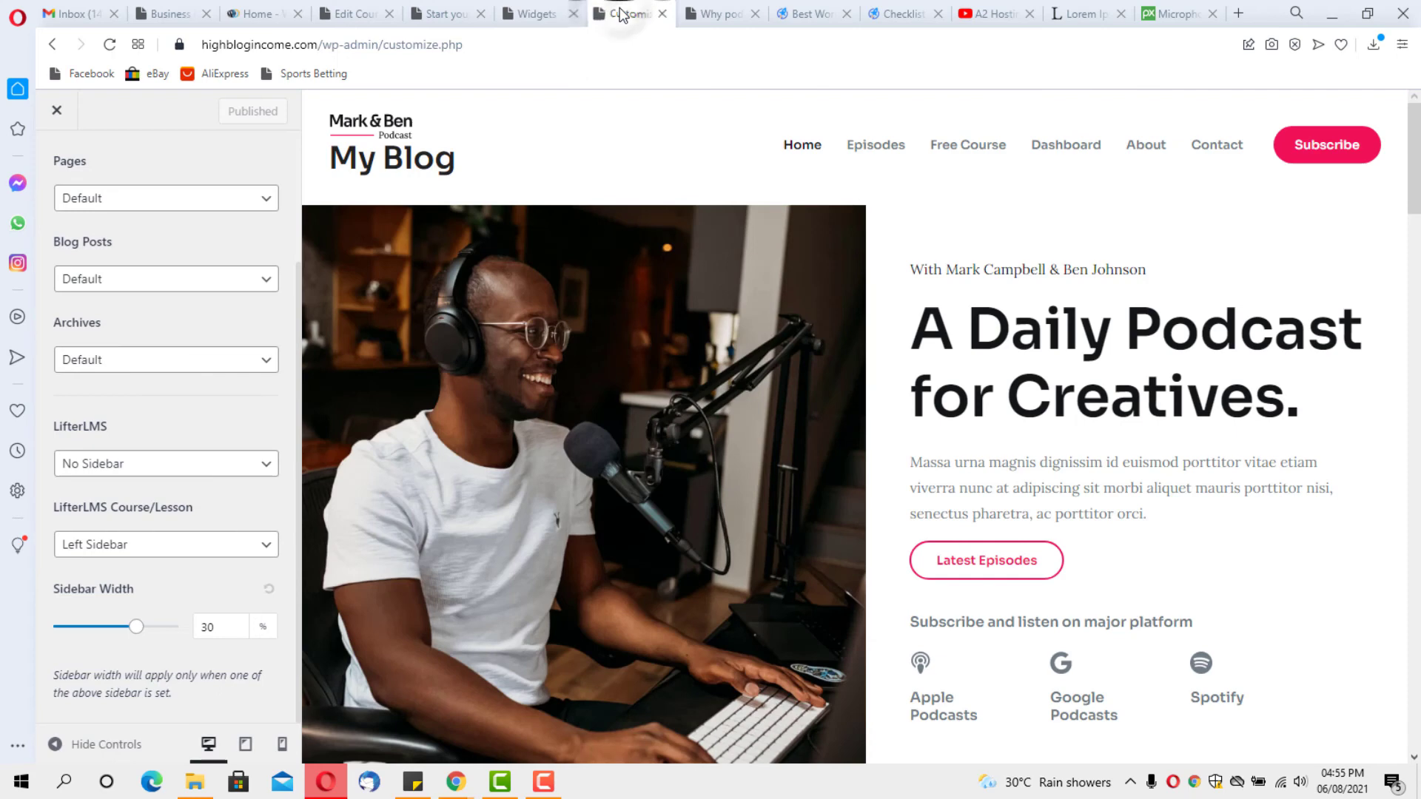
Reload the Why podcast? lesson to check the new sidebar and test its video
{"action": "left_click", "coordinate": [701, 15]}
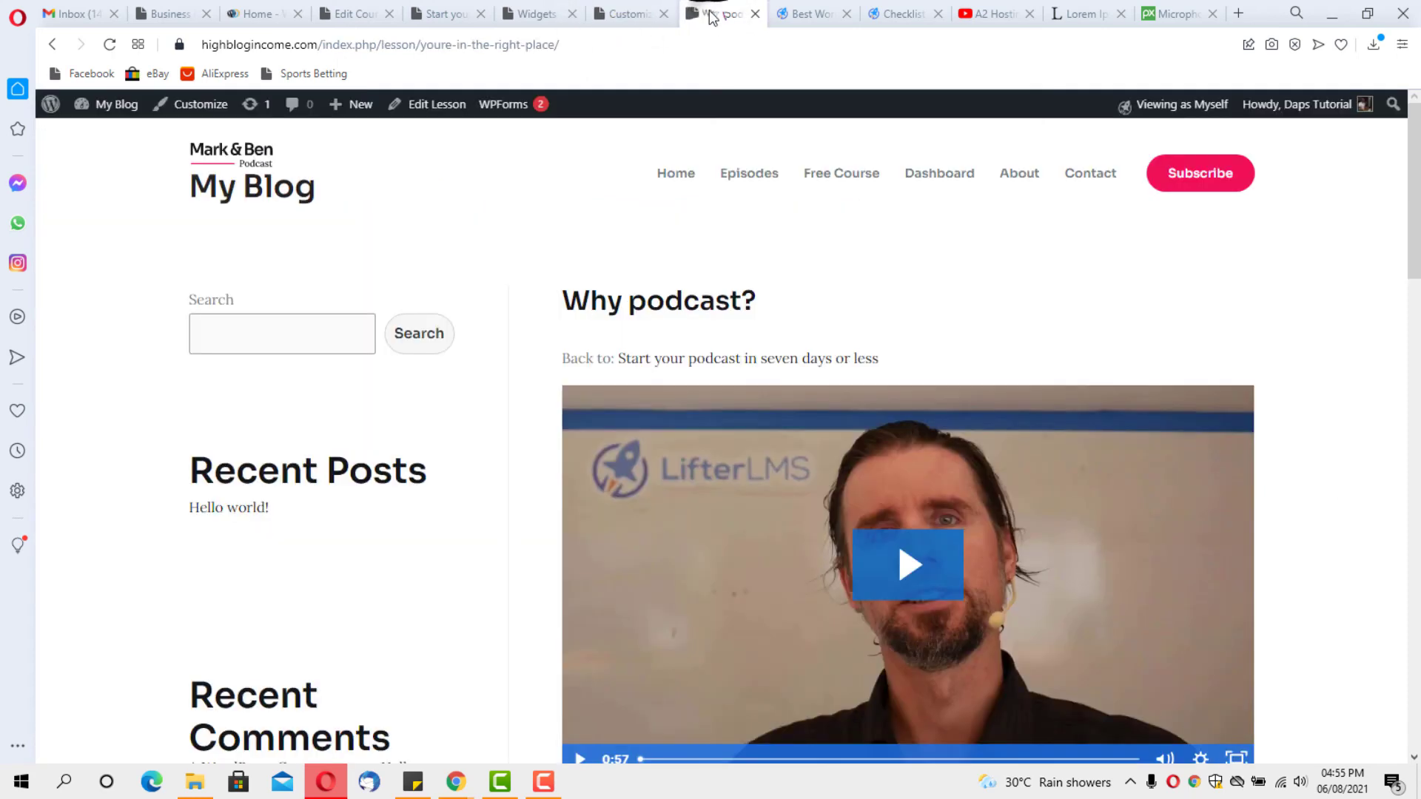
{"action": "left_click", "coordinate": [106, 45]}
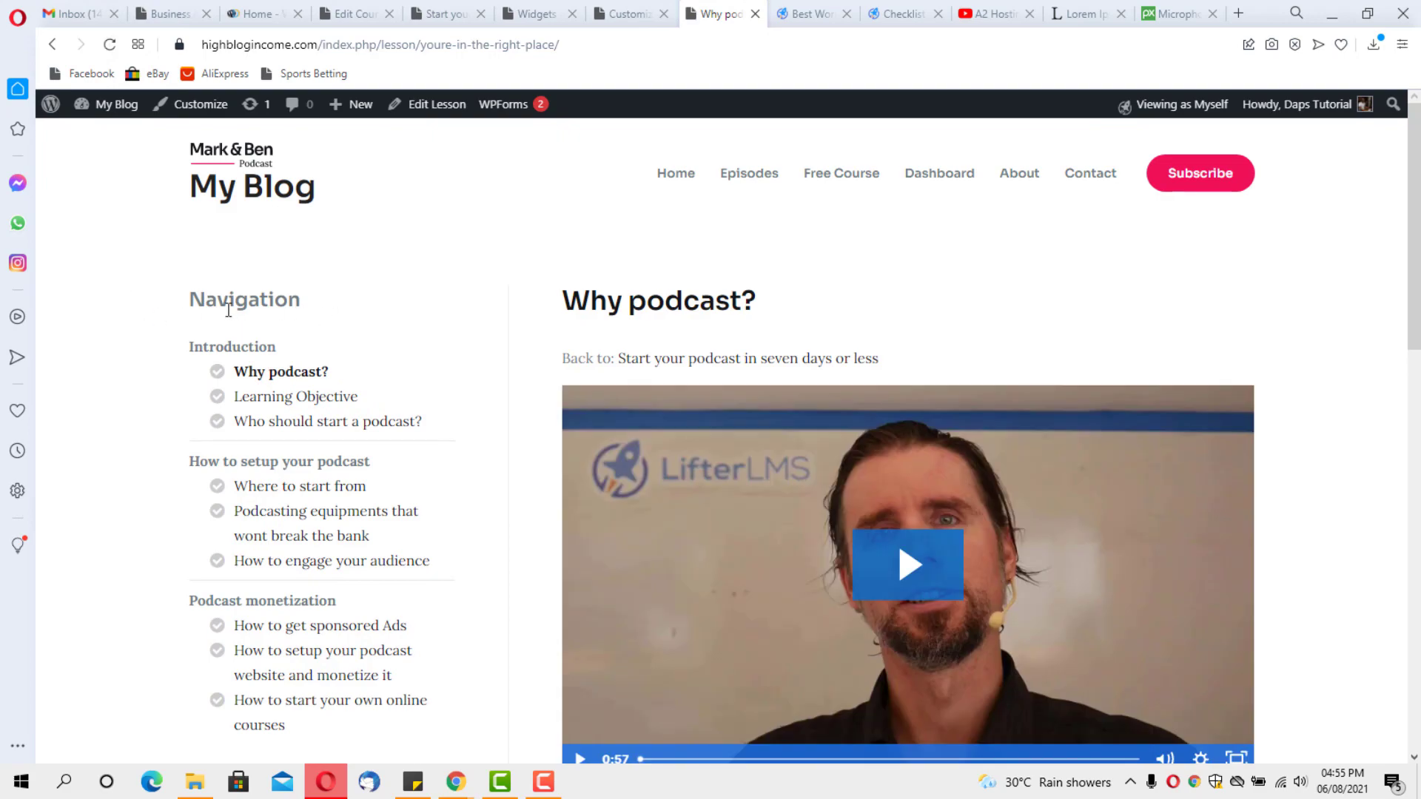
{"action": "scroll", "coordinate": [301, 314], "scroll_direction": "down", "scroll_amount": 8}
{"action": "scroll", "coordinate": [301, 314], "scroll_direction": "up", "scroll_amount": 6}
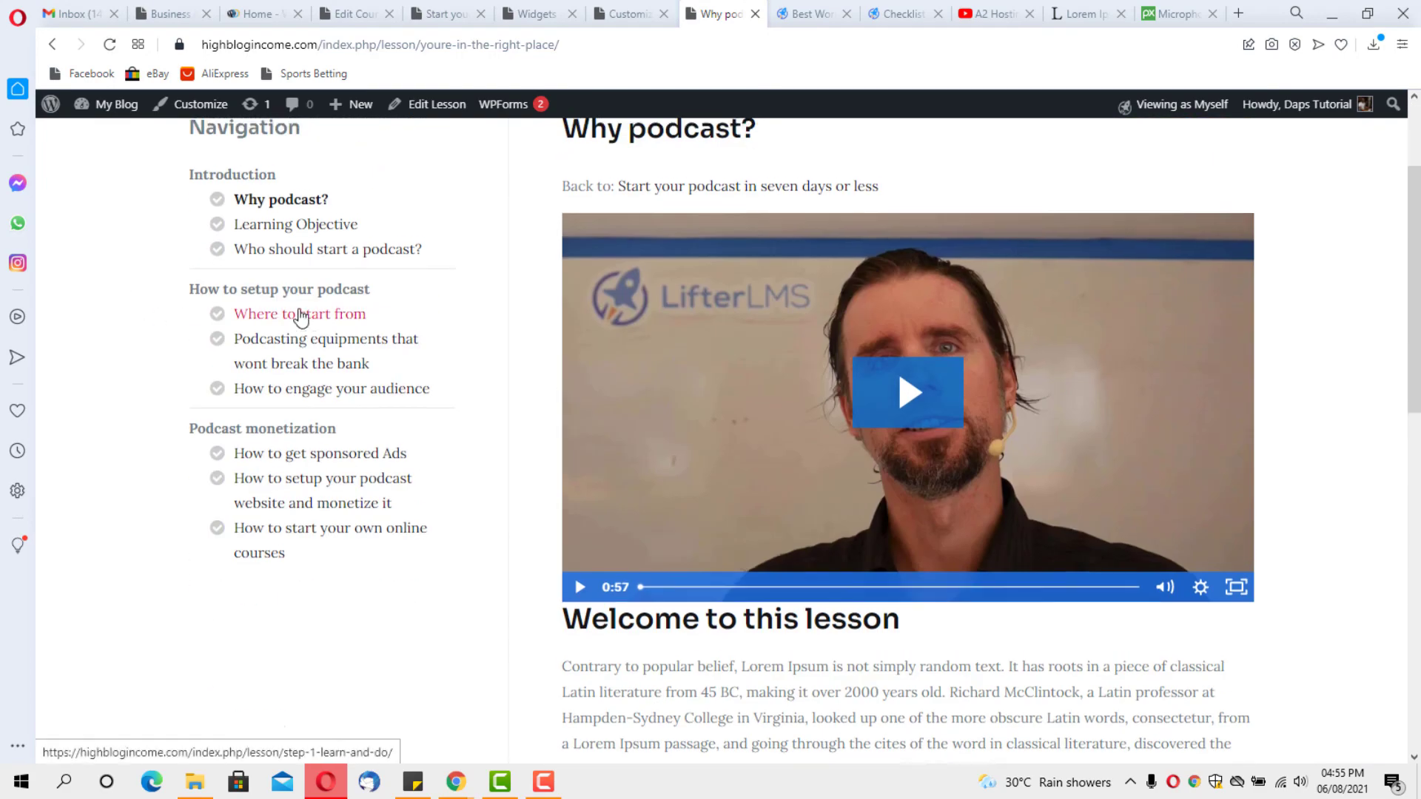
{"action": "scroll", "coordinate": [299, 316], "scroll_direction": "up", "scroll_amount": 2}
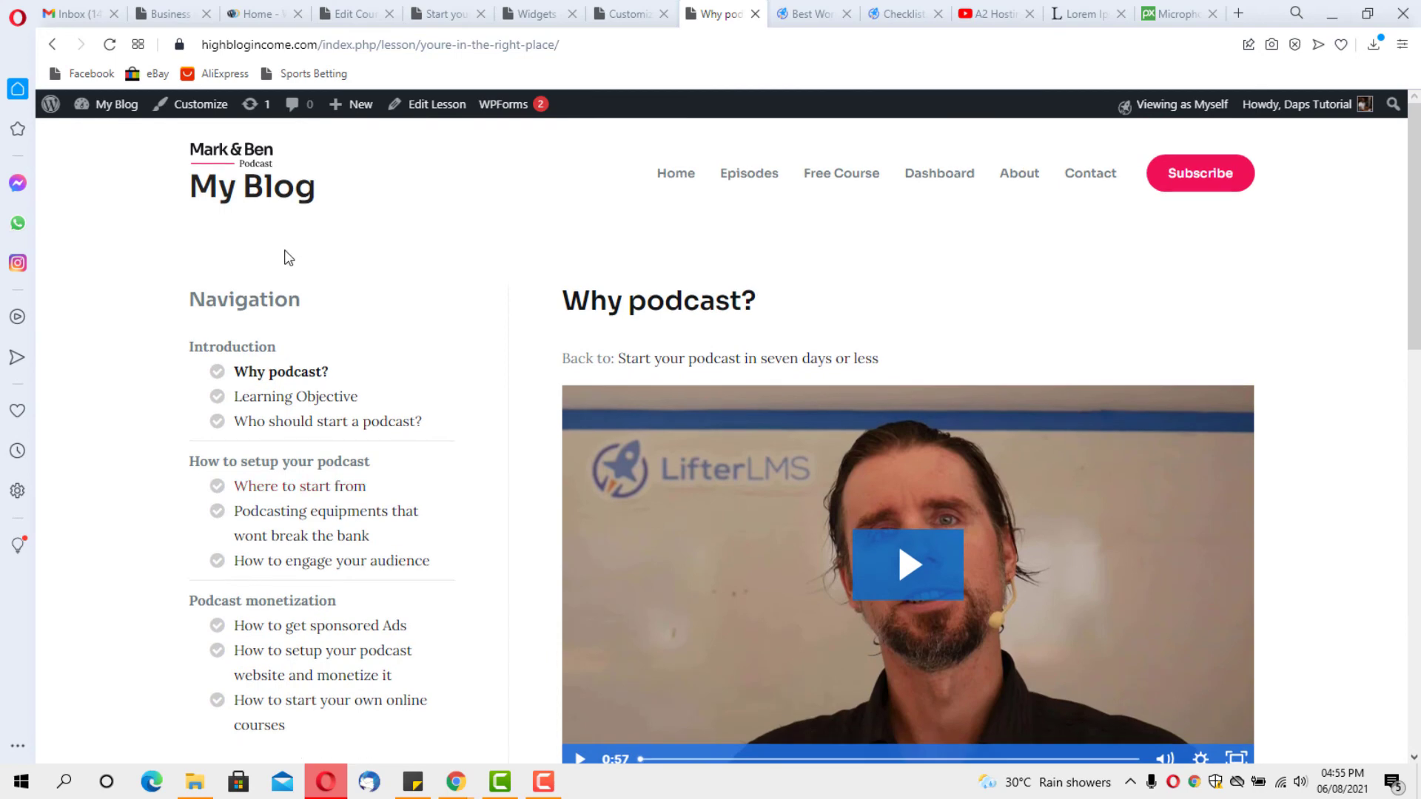
{"action": "scroll", "coordinate": [801, 349], "scroll_direction": "down", "scroll_amount": 2}
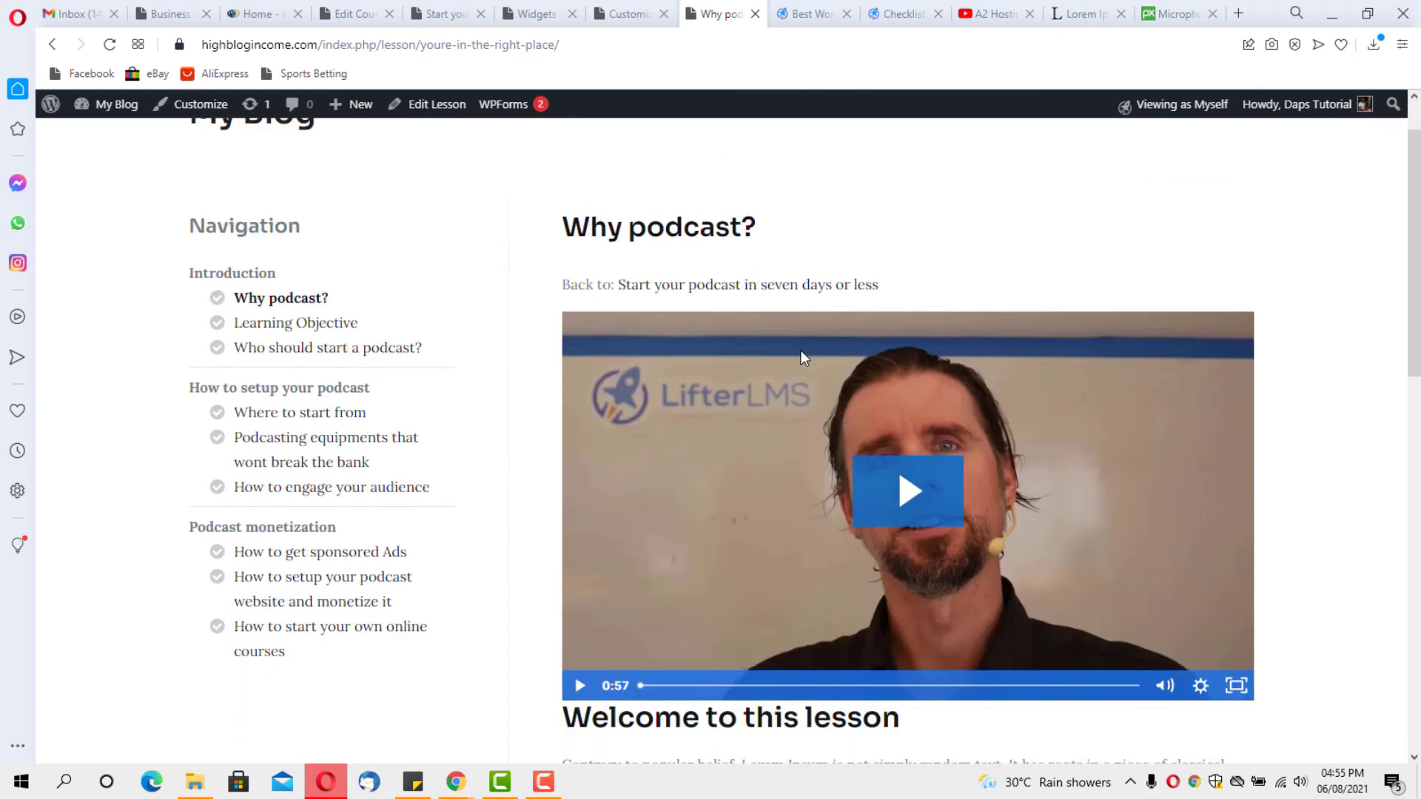
{"action": "left_click", "coordinate": [934, 405]}
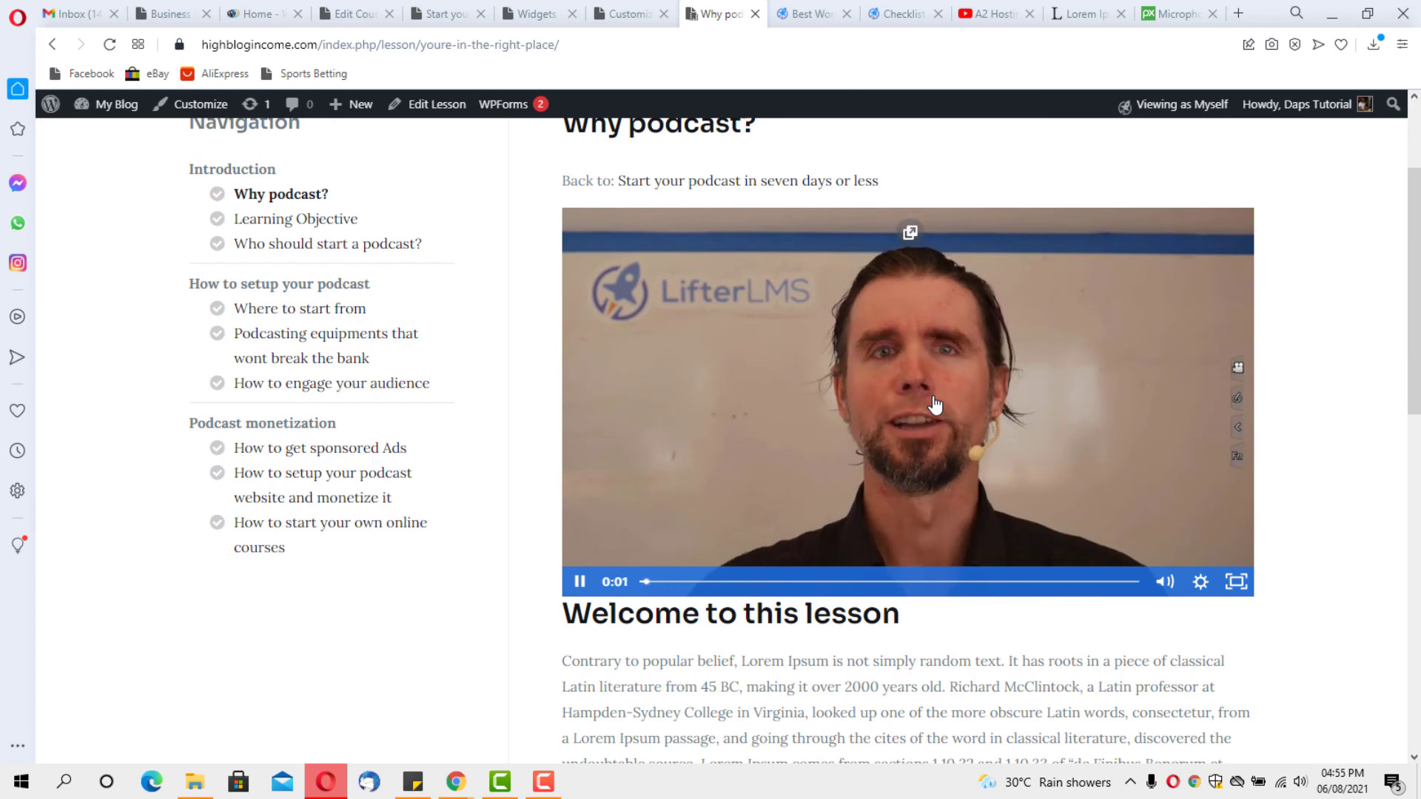
{"action": "left_click", "coordinate": [879, 385]}
Mark Why podcast? and Learning Objective complete, reaching 22.22% progress, then go back to Widgets
{"action": "scroll", "coordinate": [893, 403], "scroll_direction": "down", "scroll_amount": 3}
{"action": "scroll", "coordinate": [894, 404], "scroll_direction": "down", "scroll_amount": 2}
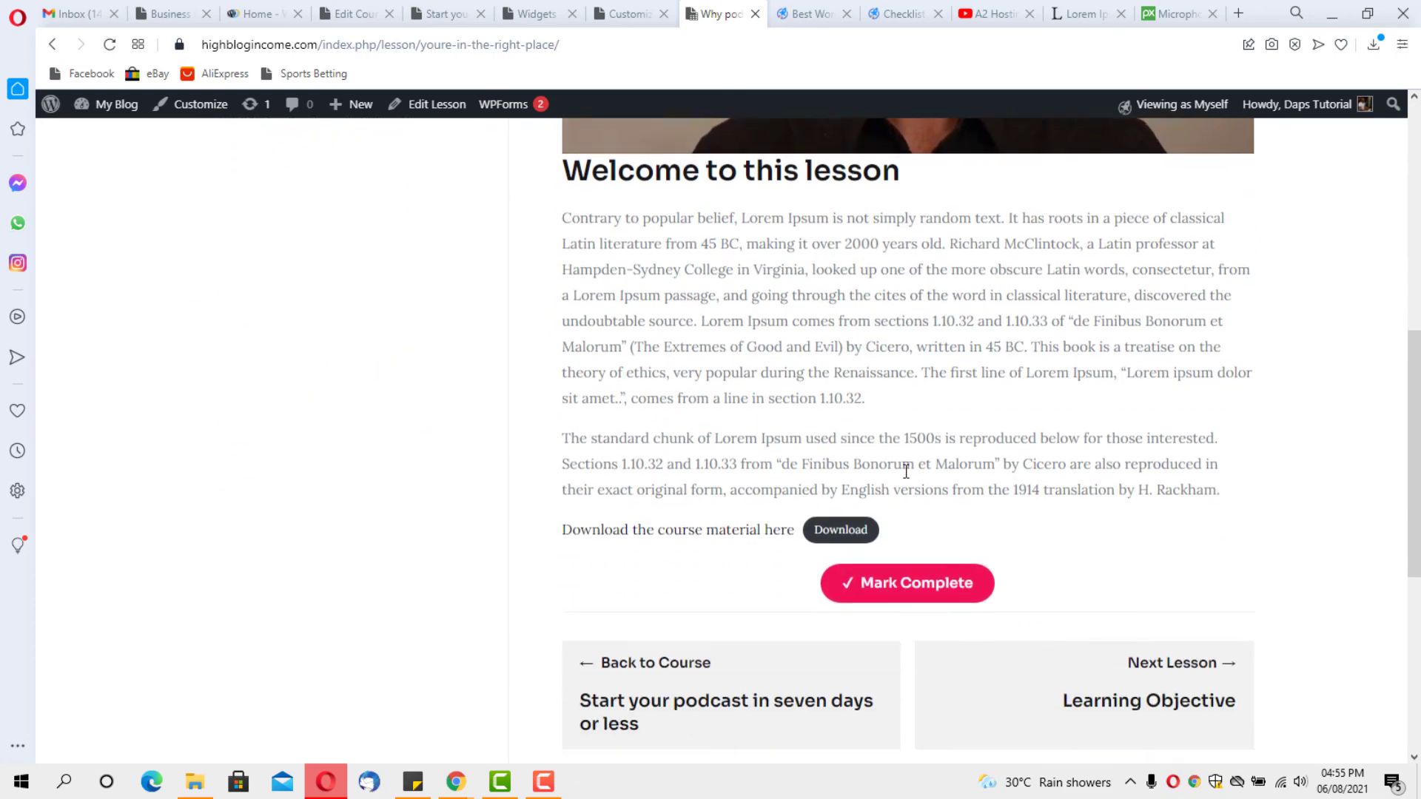
{"action": "left_click", "coordinate": [919, 584]}
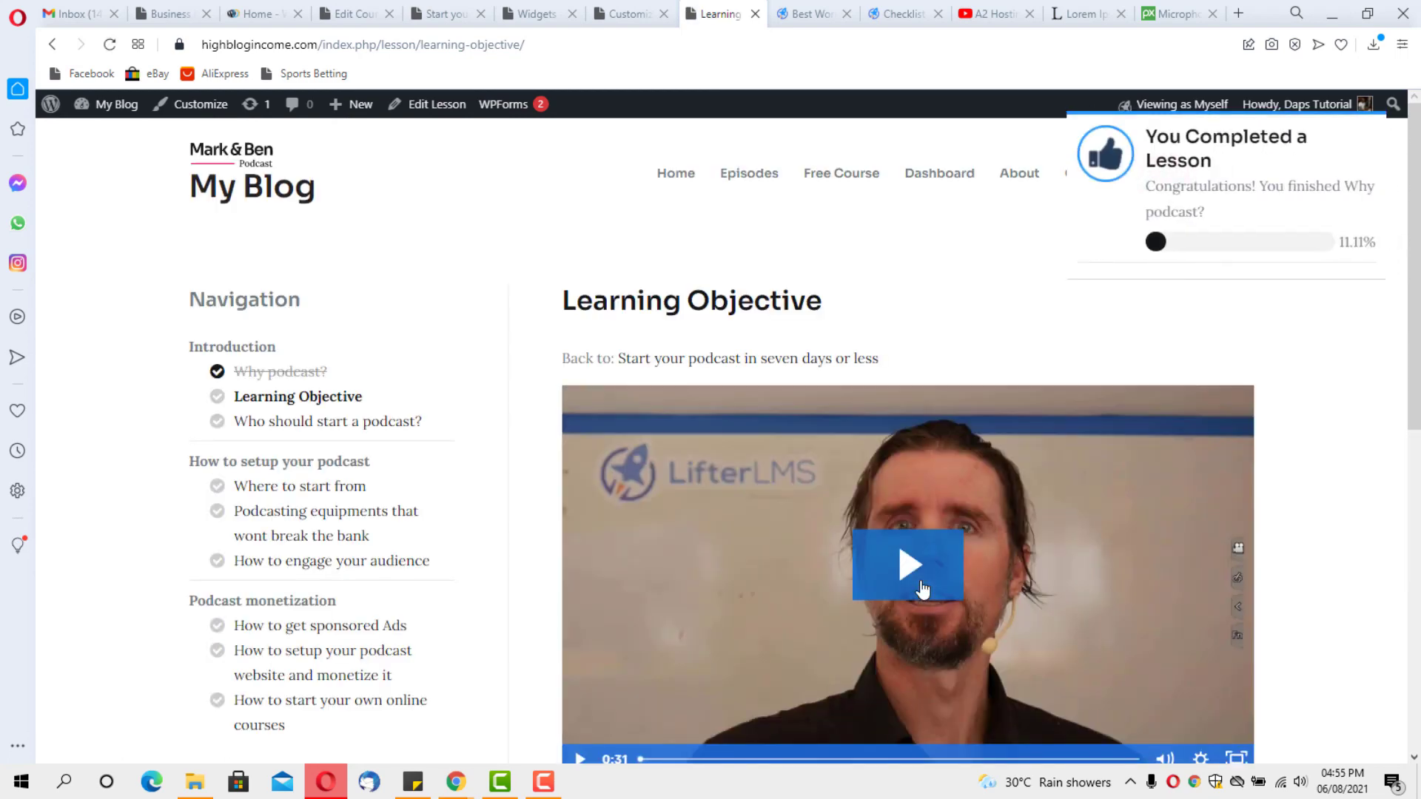
{"action": "scroll", "coordinate": [872, 574], "scroll_direction": "down", "scroll_amount": 5}
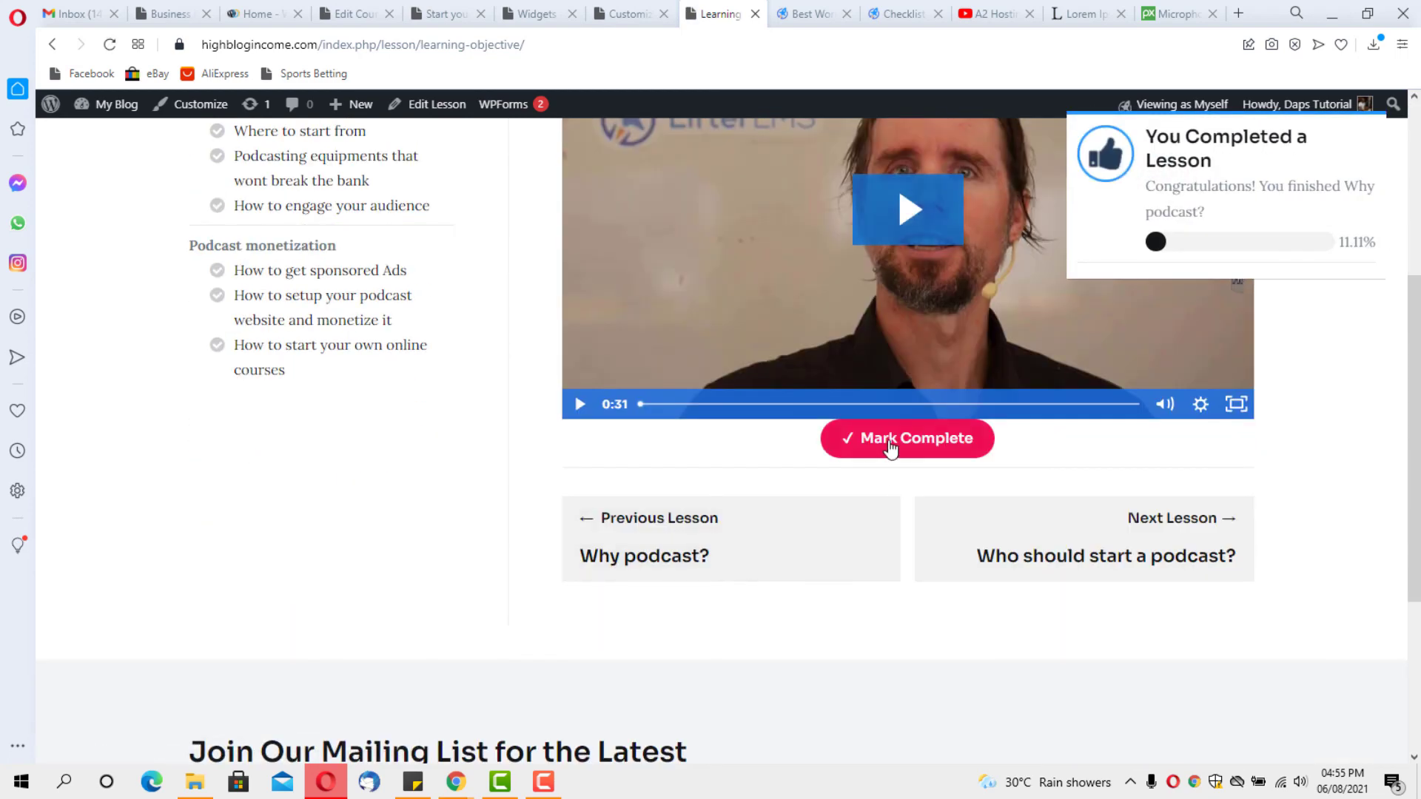
{"action": "left_click", "coordinate": [890, 447]}
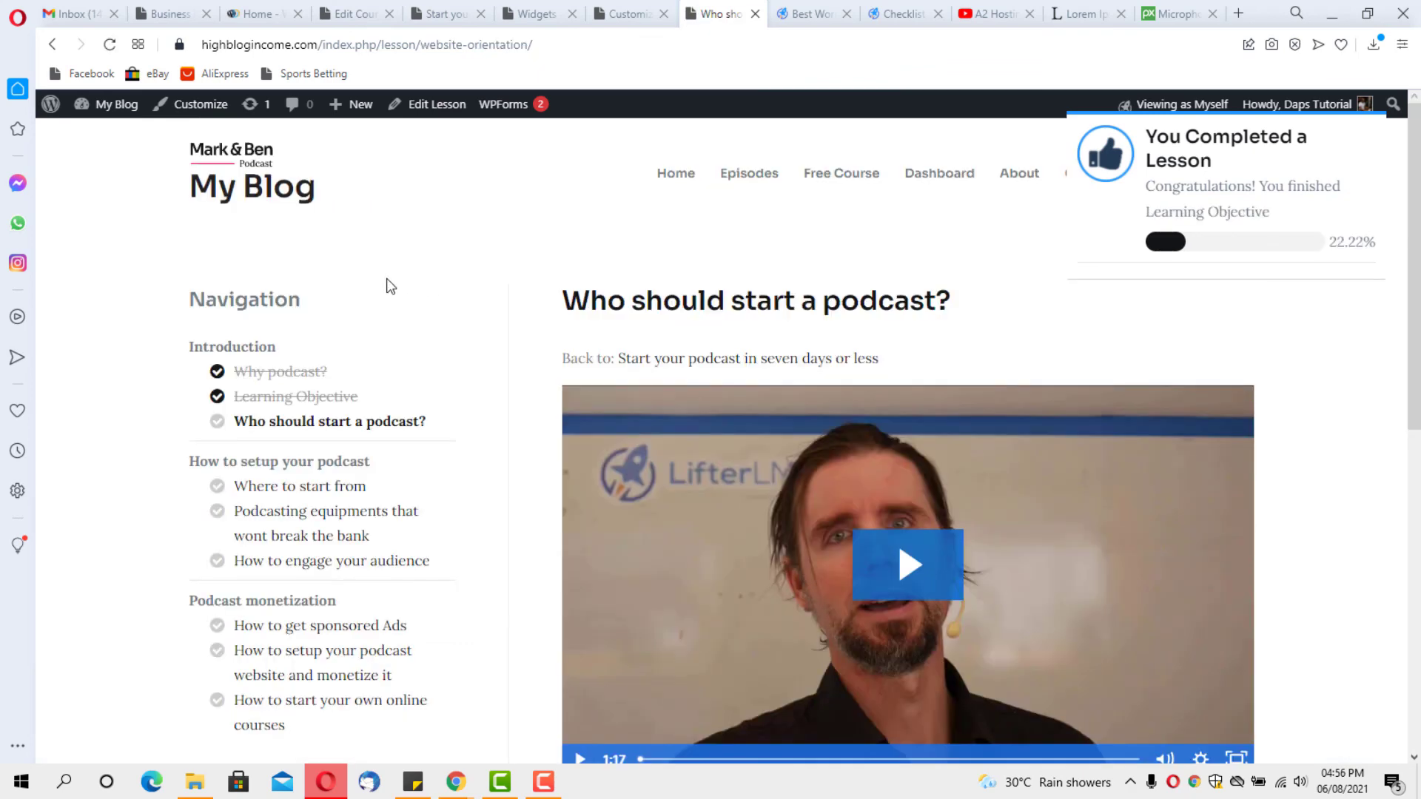
{"action": "left_click", "coordinate": [109, 45]}
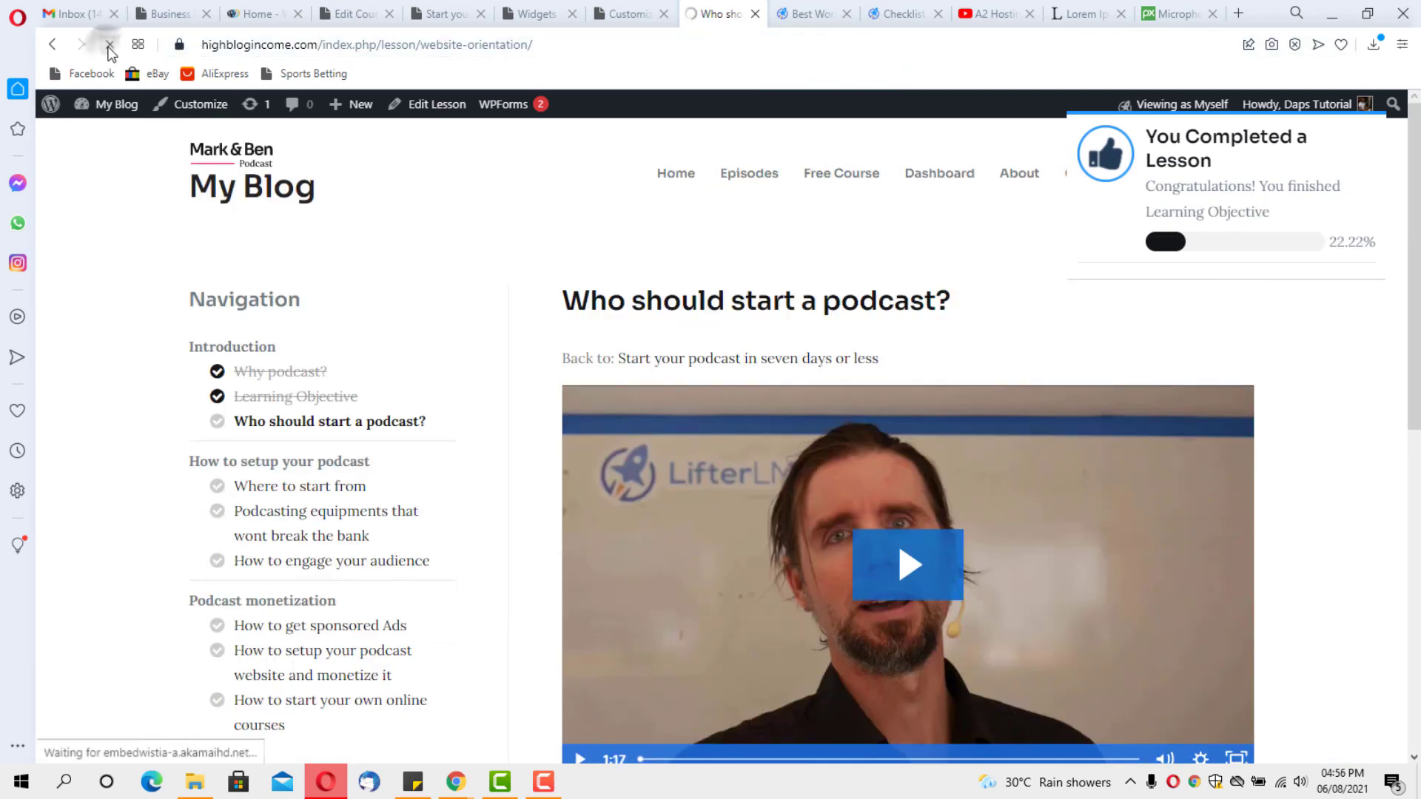
{"action": "scroll", "coordinate": [486, 349], "scroll_direction": "down", "scroll_amount": 1}
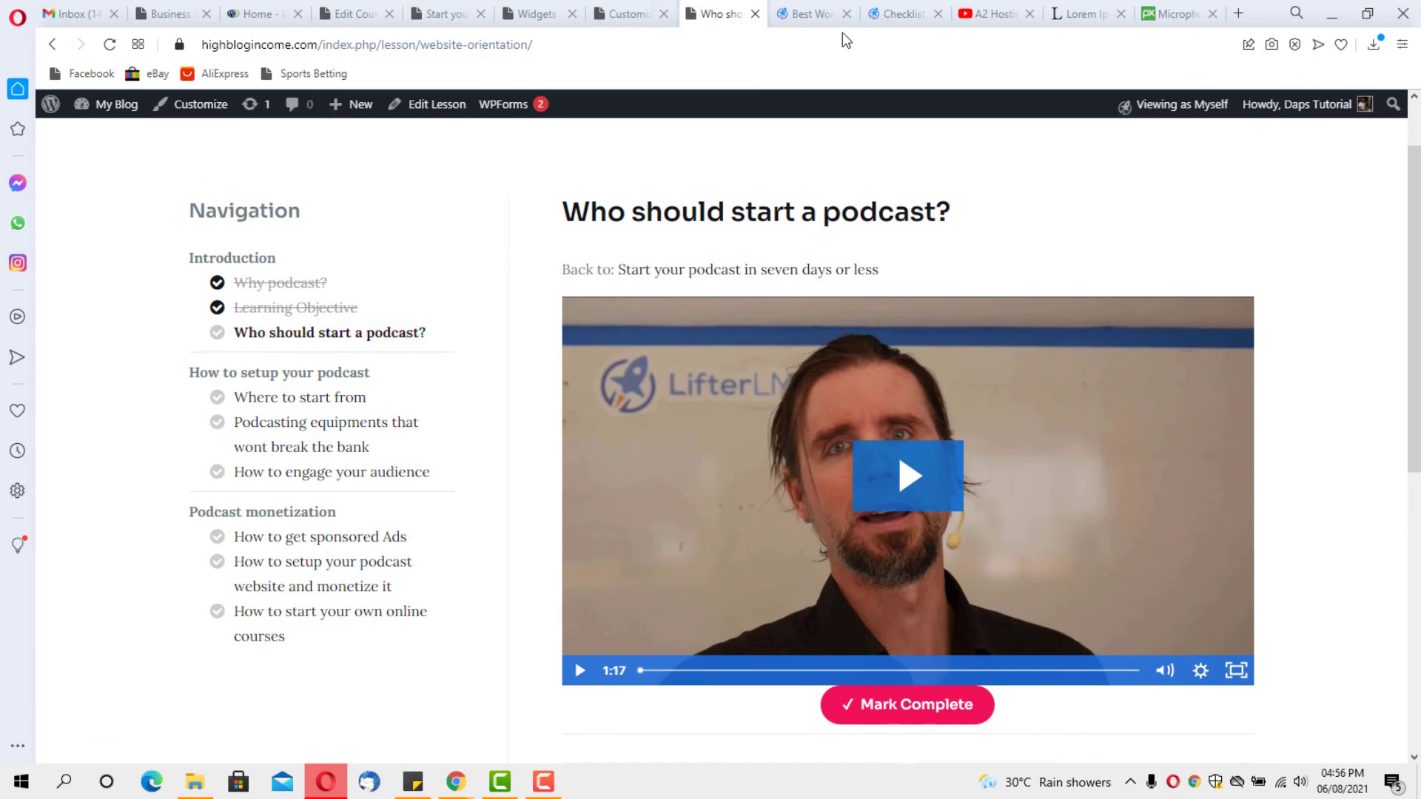
{"action": "left_click", "coordinate": [817, 14]}
{"action": "left_click", "coordinate": [536, 13]}
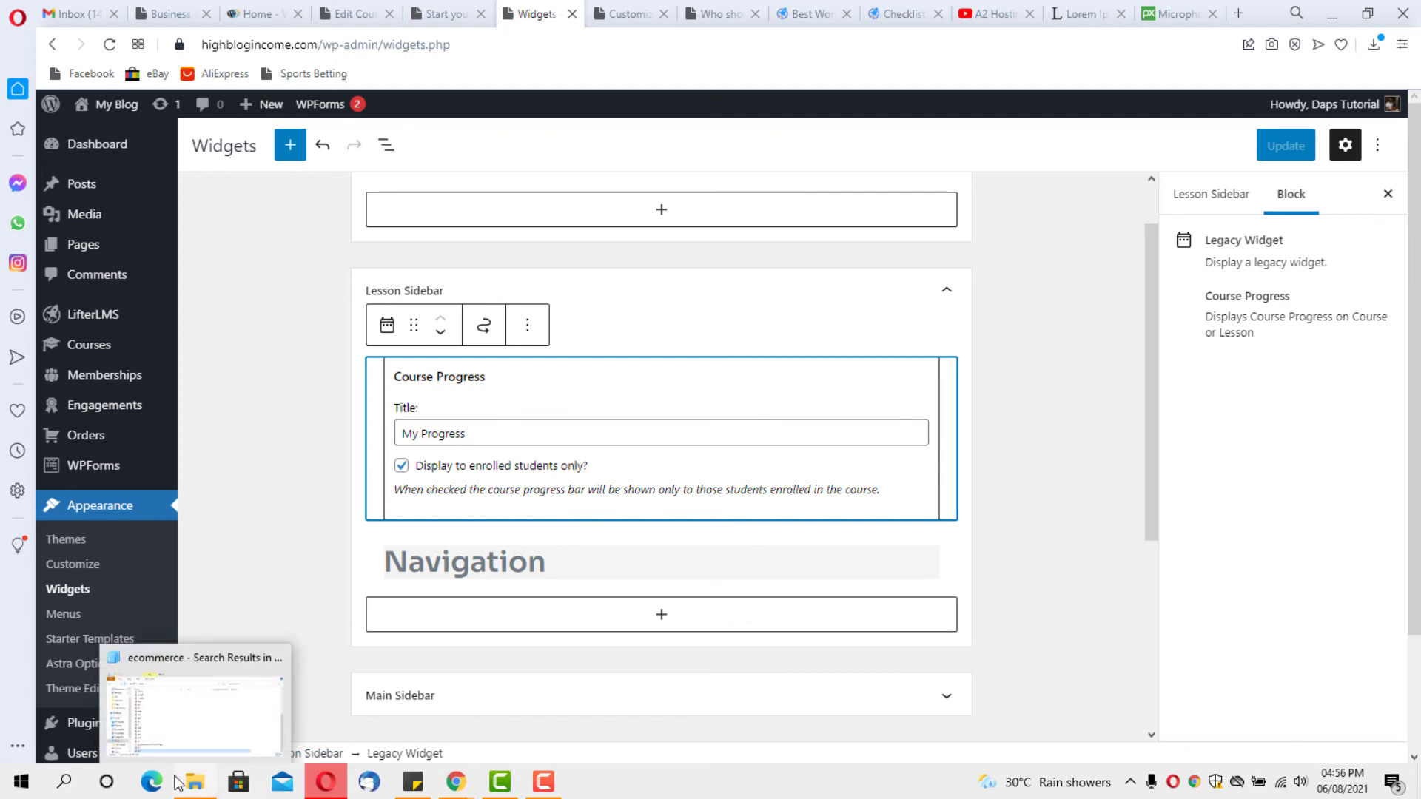
Load the My Blog home page at highblogincome.com in Microsoft Edge
{"action": "left_click", "coordinate": [151, 781]}
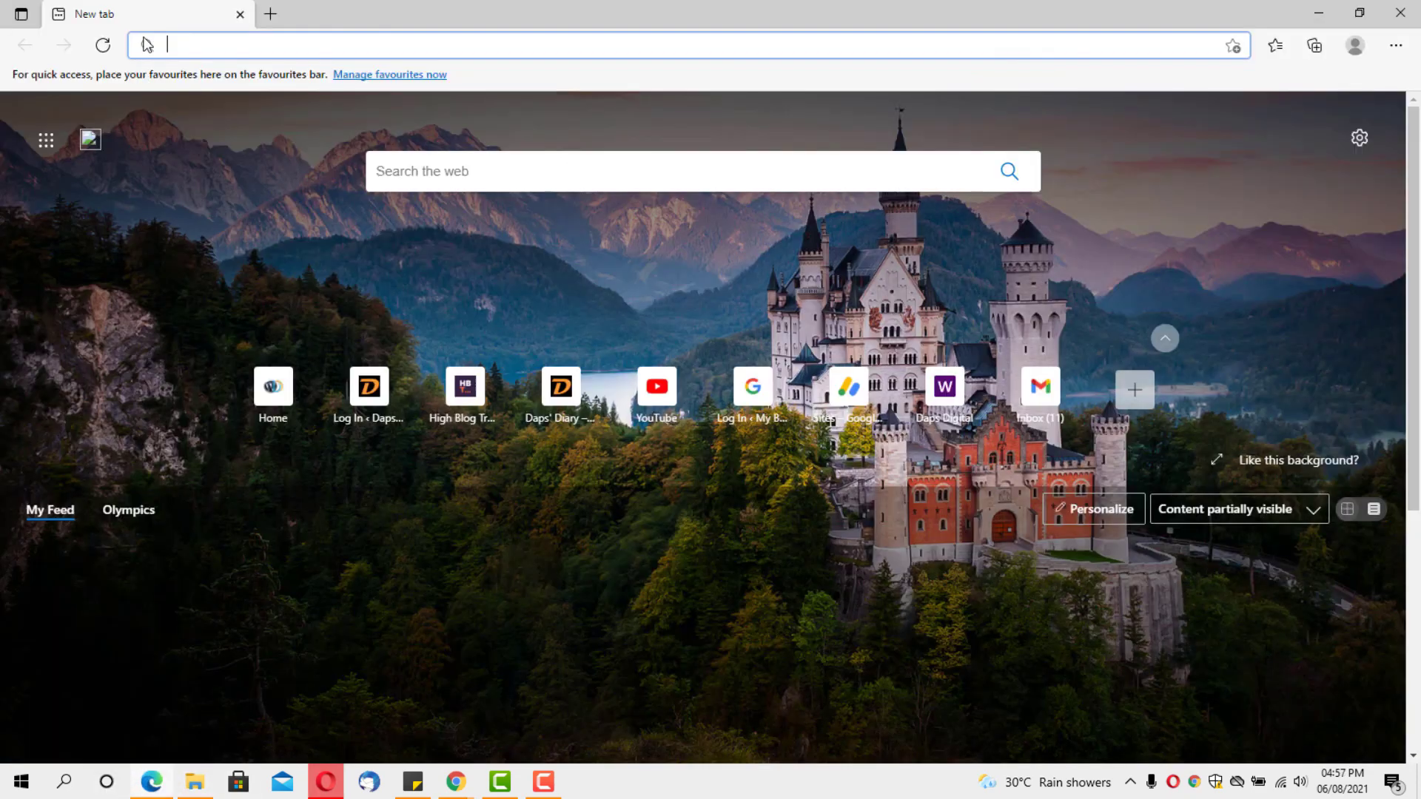
{"action": "type", "text": "https://highblogincome.com"}
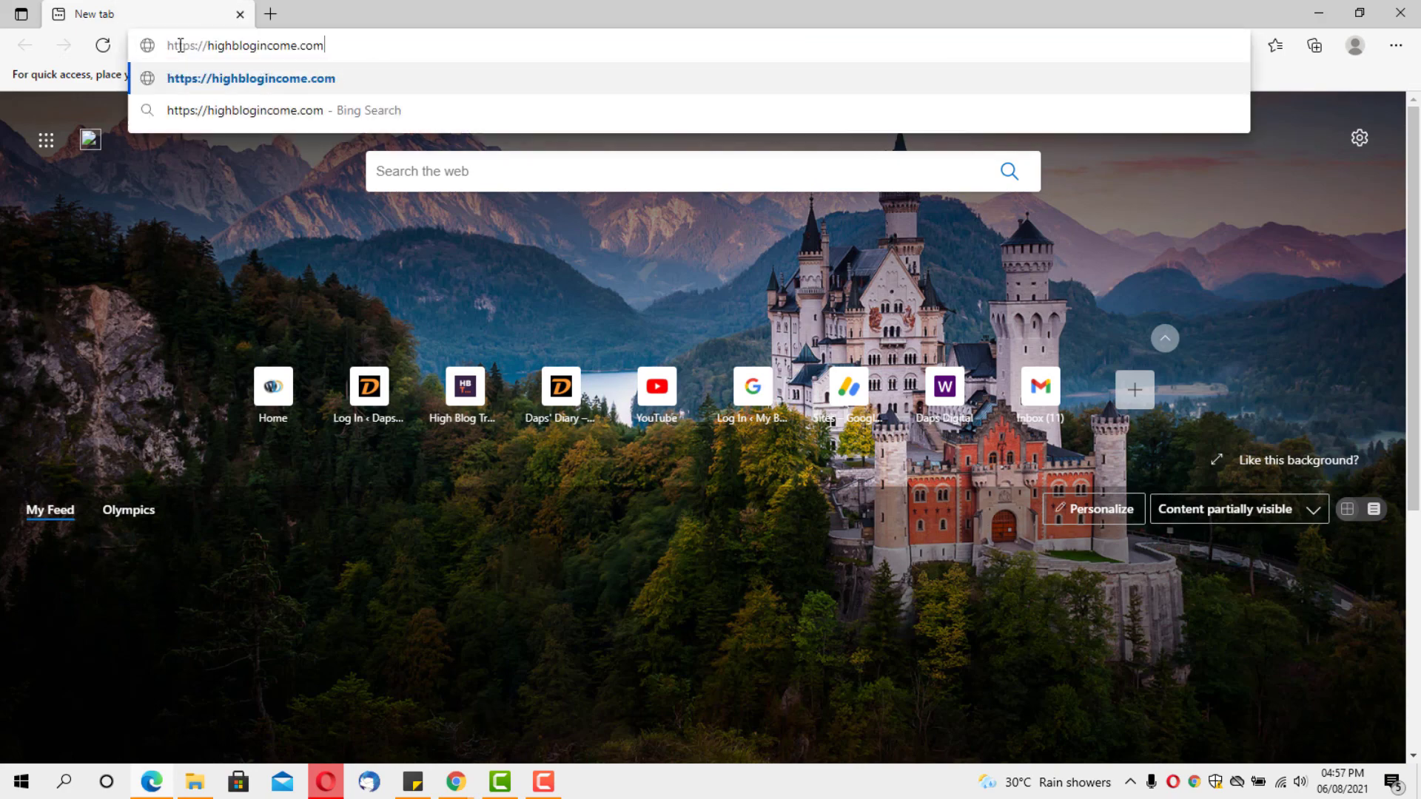
{"action": "key", "text": "Return"}
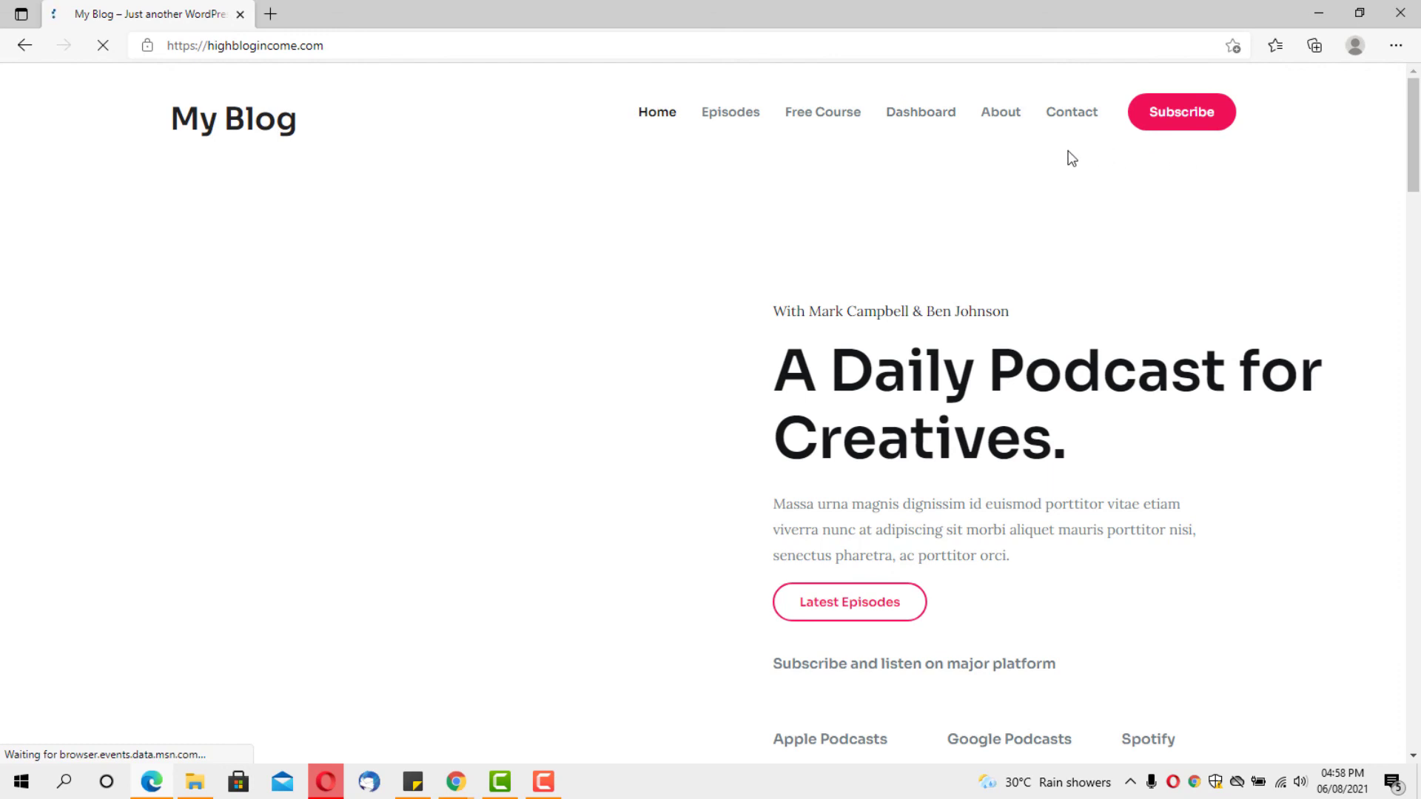
Go via the Dashboard login page to the Free Course page's Free Instant Access section
{"action": "left_click", "coordinate": [907, 119]}
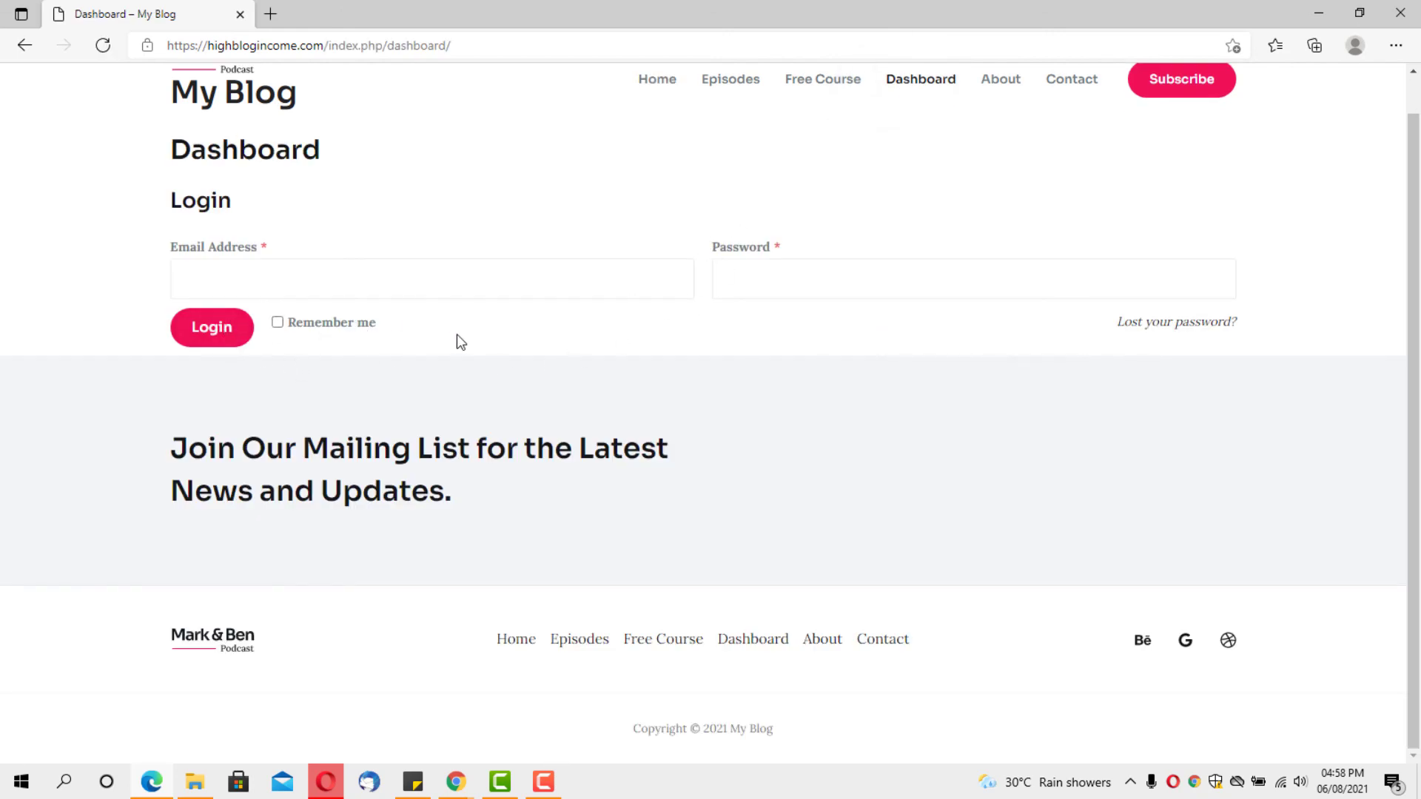
{"action": "scroll", "coordinate": [451, 341], "scroll_direction": "up", "scroll_amount": 1}
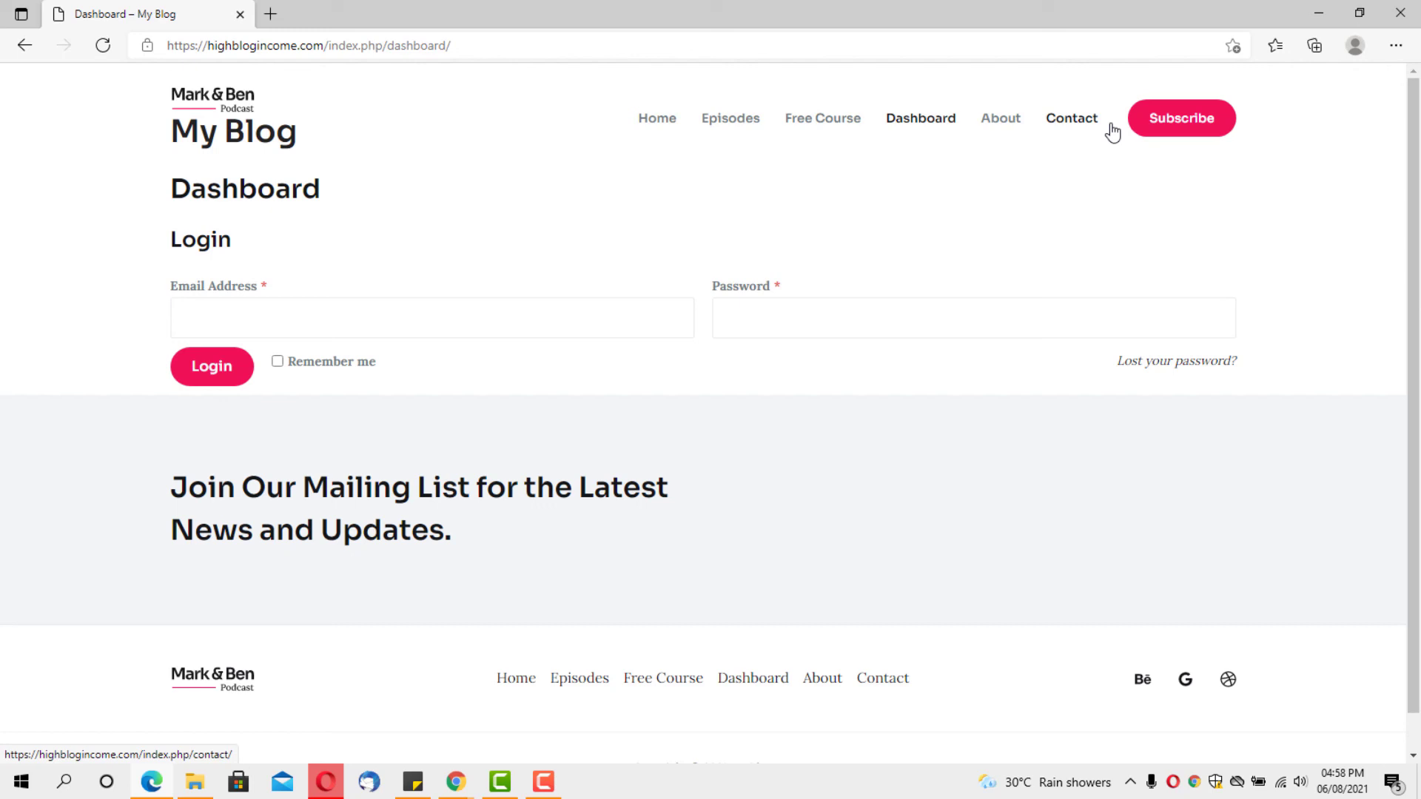
{"action": "left_click", "coordinate": [823, 122]}
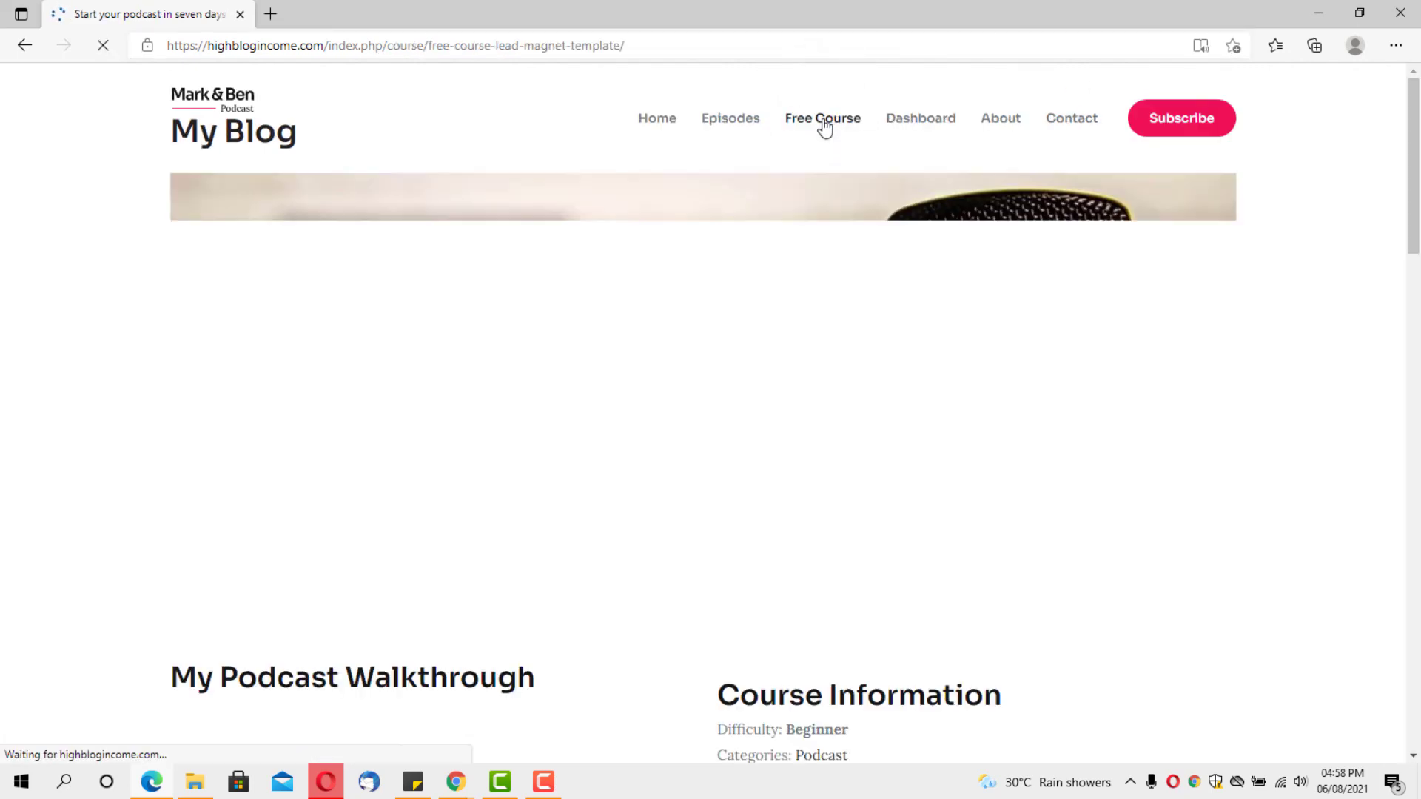
{"action": "scroll", "coordinate": [824, 126], "scroll_direction": "down", "scroll_amount": 7}
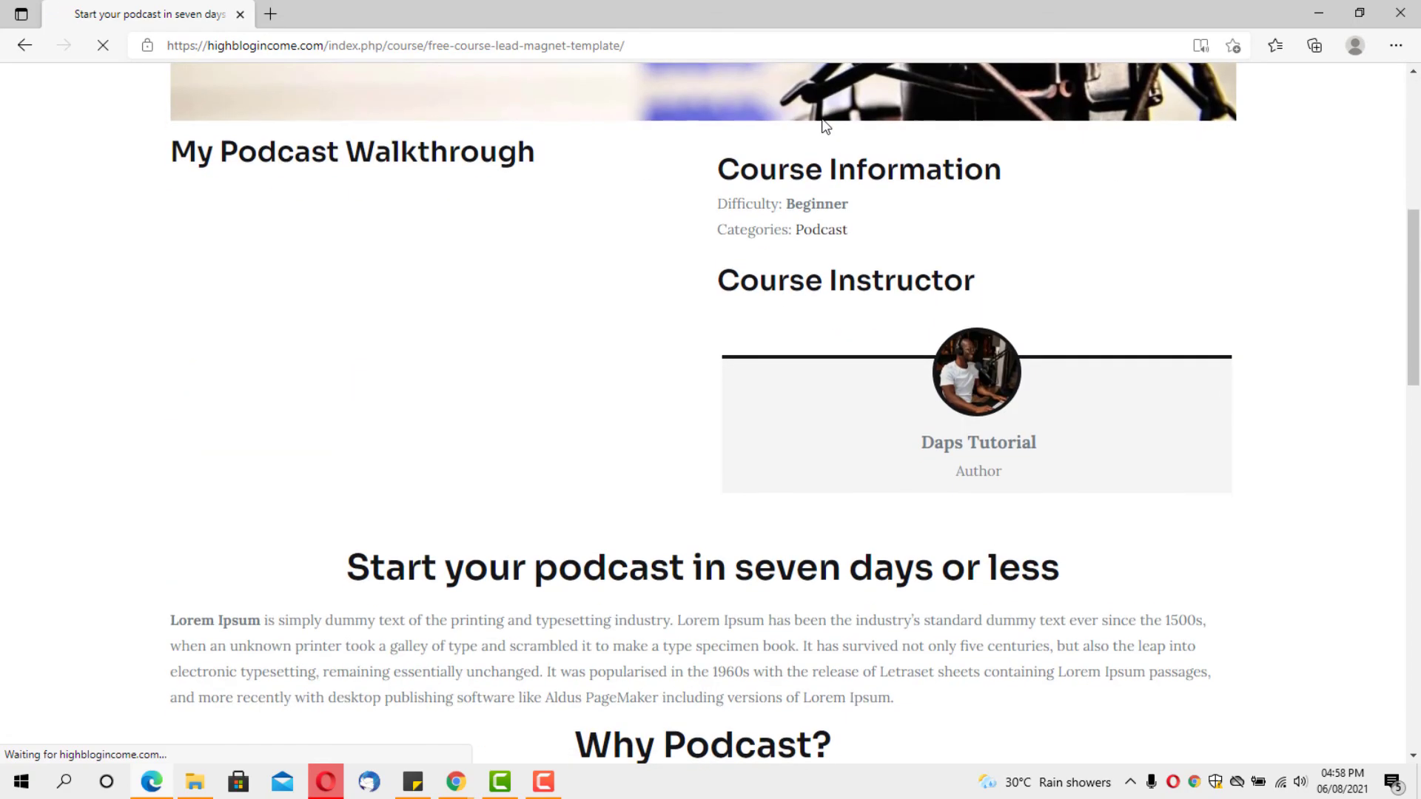
{"action": "scroll", "coordinate": [824, 126], "scroll_direction": "down", "scroll_amount": 10}
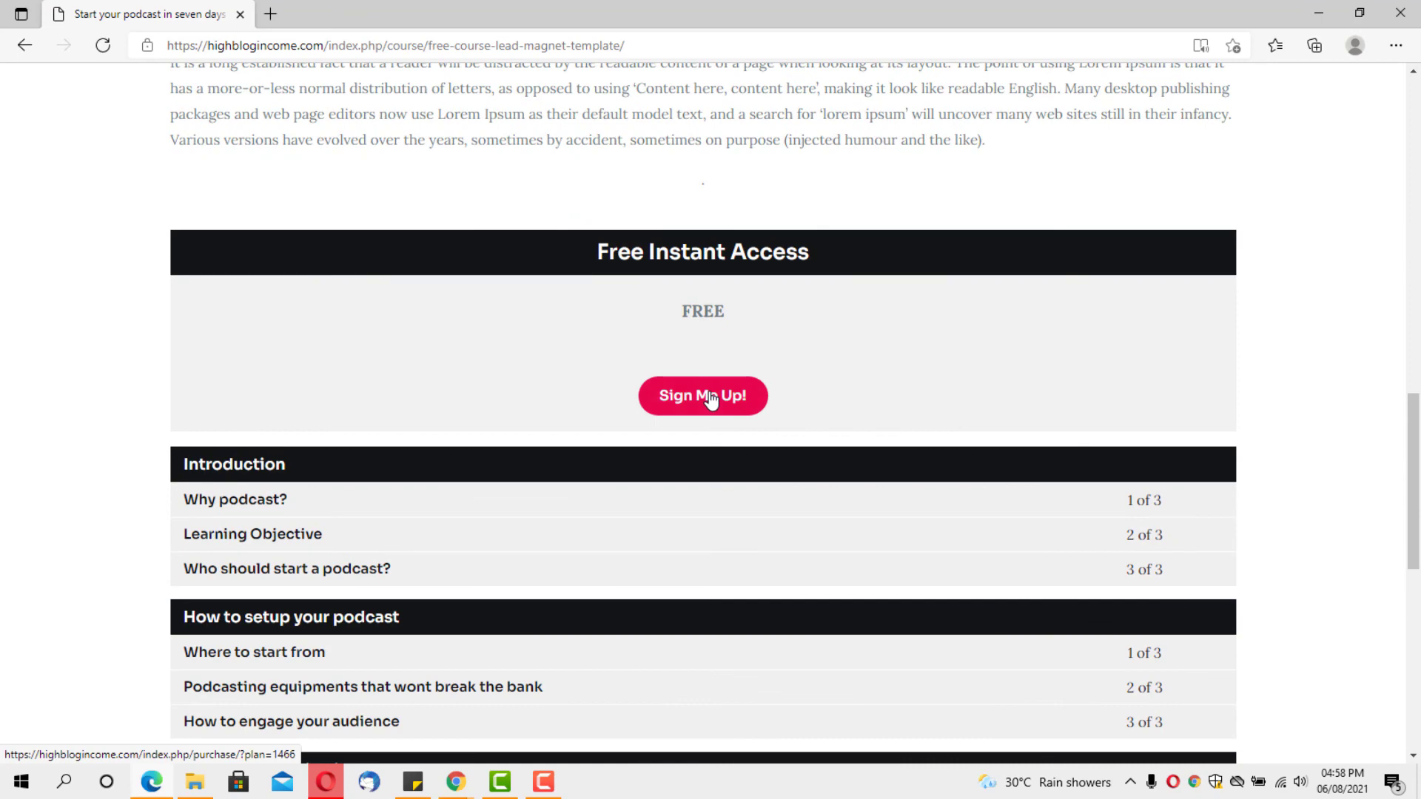
Start the free course sign-up and enter the student's e-mail and a confirmed password
{"action": "left_click", "coordinate": [711, 398]}
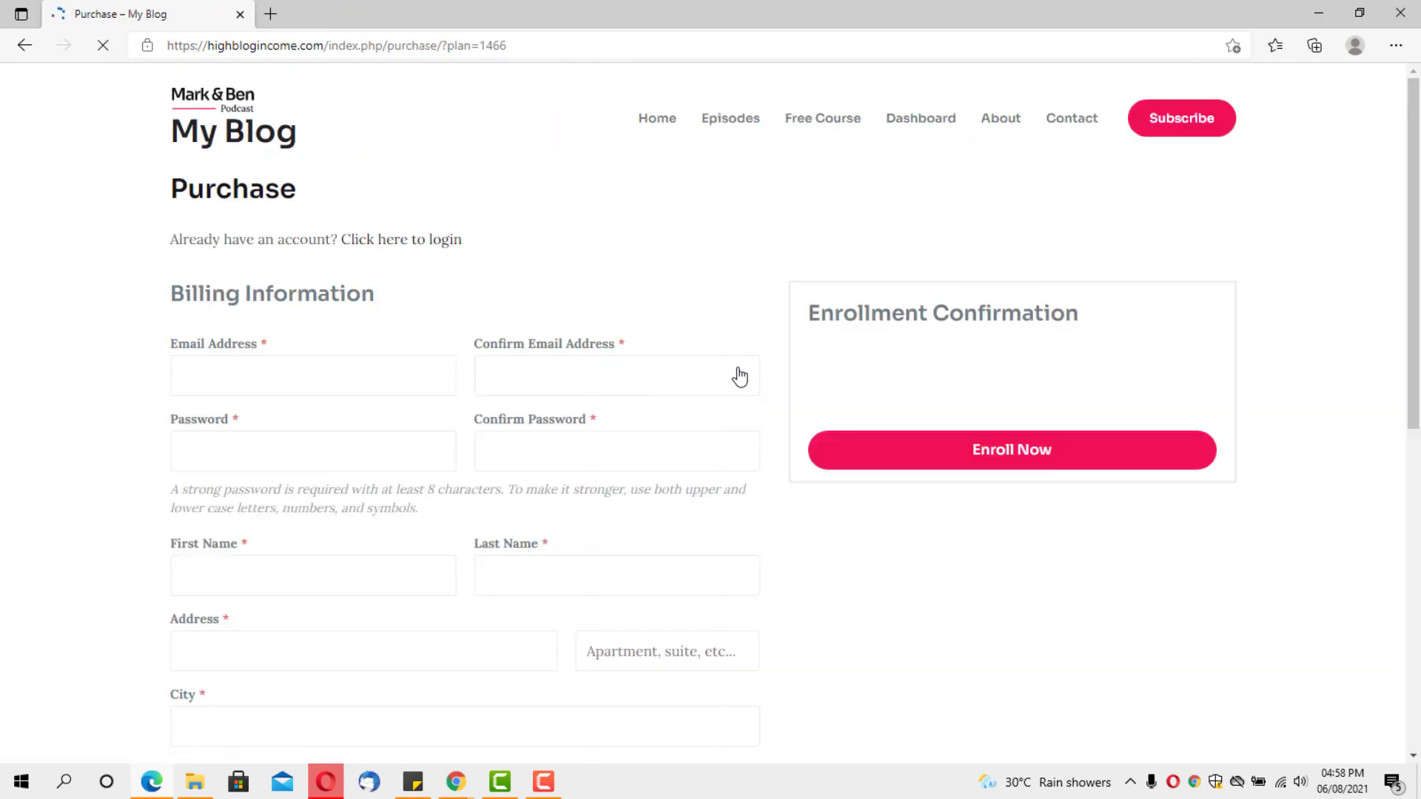
{"action": "scroll", "coordinate": [739, 373], "scroll_direction": "down", "scroll_amount": 4}
{"action": "scroll", "coordinate": [739, 368], "scroll_direction": "down", "scroll_amount": 4}
{"action": "scroll", "coordinate": [738, 368], "scroll_direction": "up", "scroll_amount": 7}
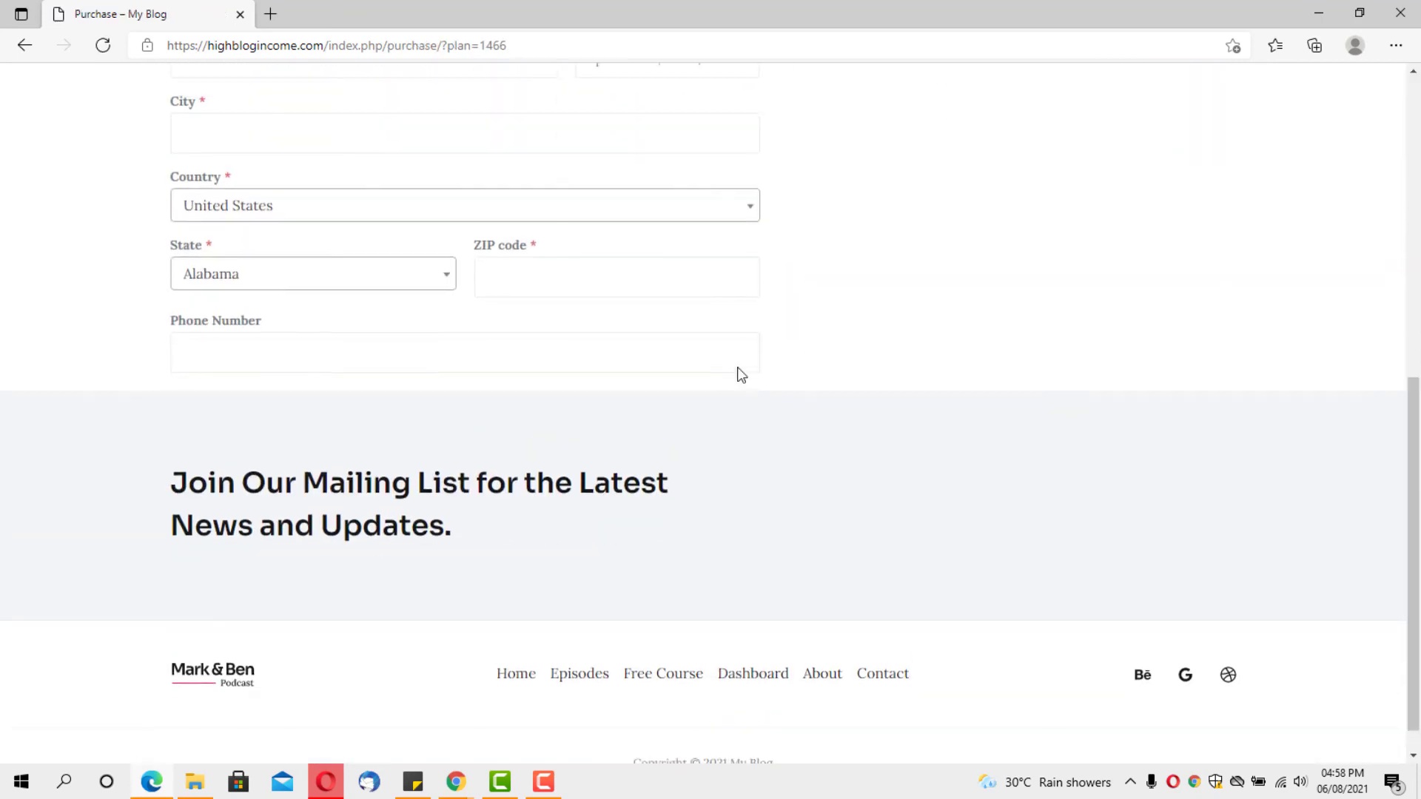
{"action": "scroll", "coordinate": [737, 374], "scroll_direction": "up", "scroll_amount": 2}
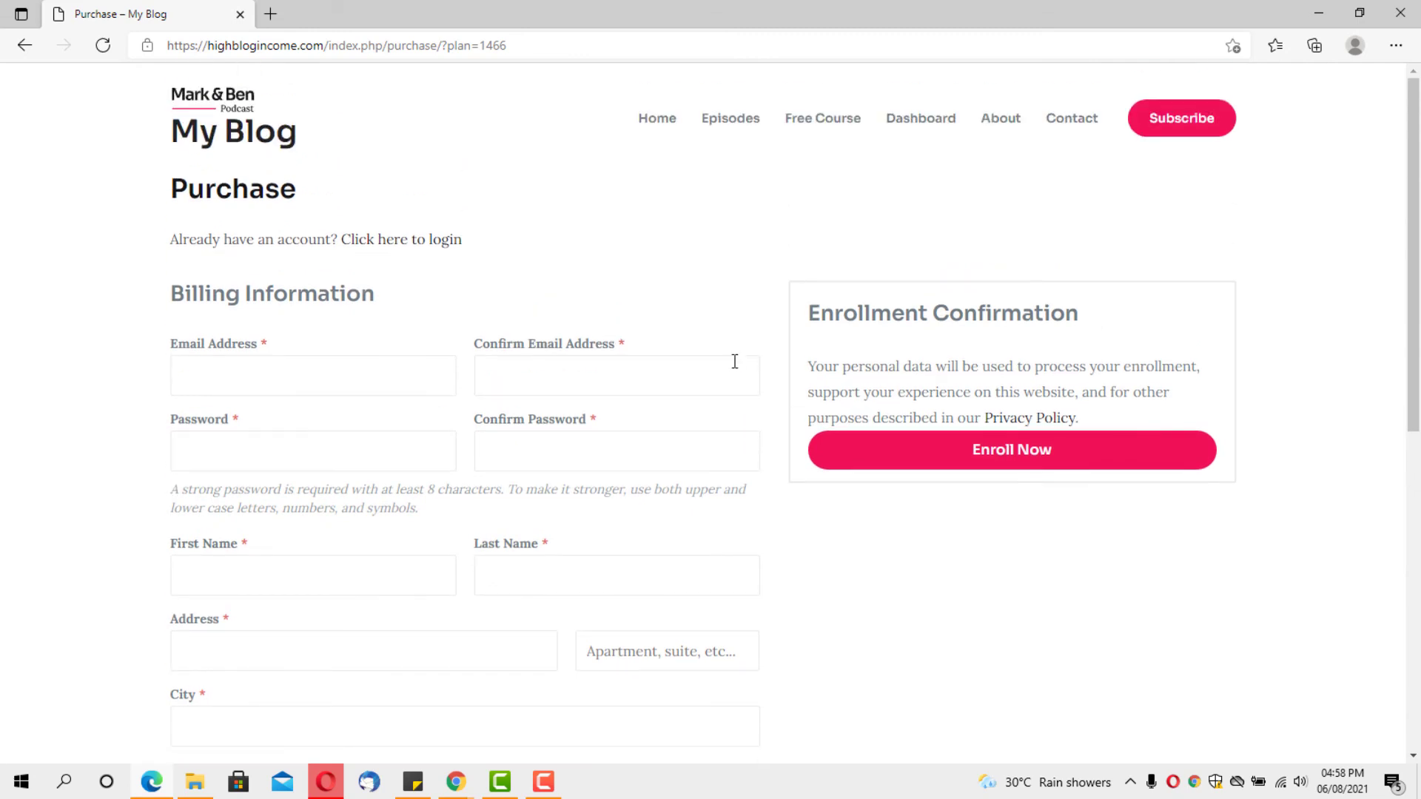
{"action": "left_click", "coordinate": [243, 379]}
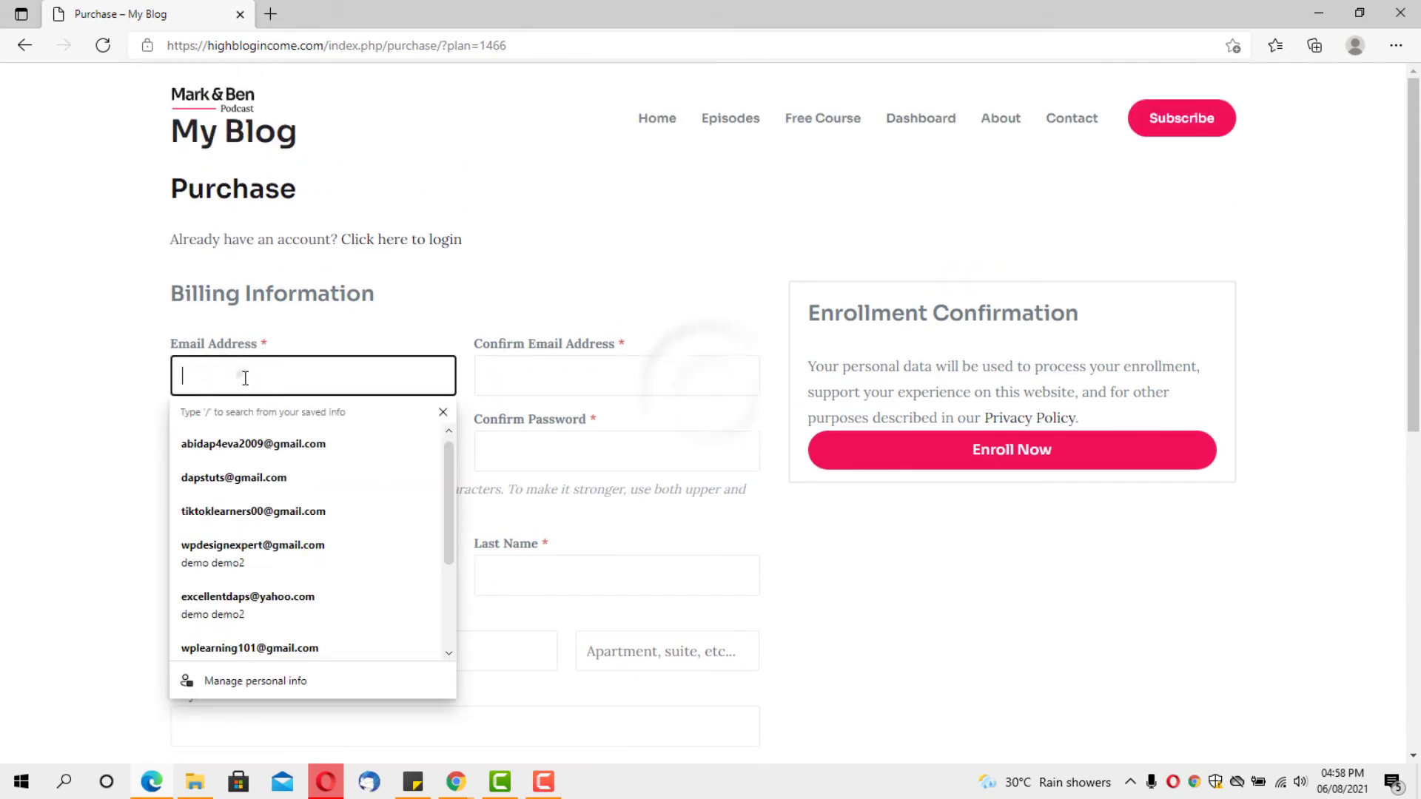
{"action": "left_click", "coordinate": [238, 444]}
{"action": "scroll", "coordinate": [248, 415], "scroll_direction": "down", "scroll_amount": 3}
{"action": "left_click", "coordinate": [253, 239]}
{"action": "type", "text": "•••••••••••••"}
{"action": "key", "text": "Tab"}
{"action": "type", "text": "•••••••••••••"}
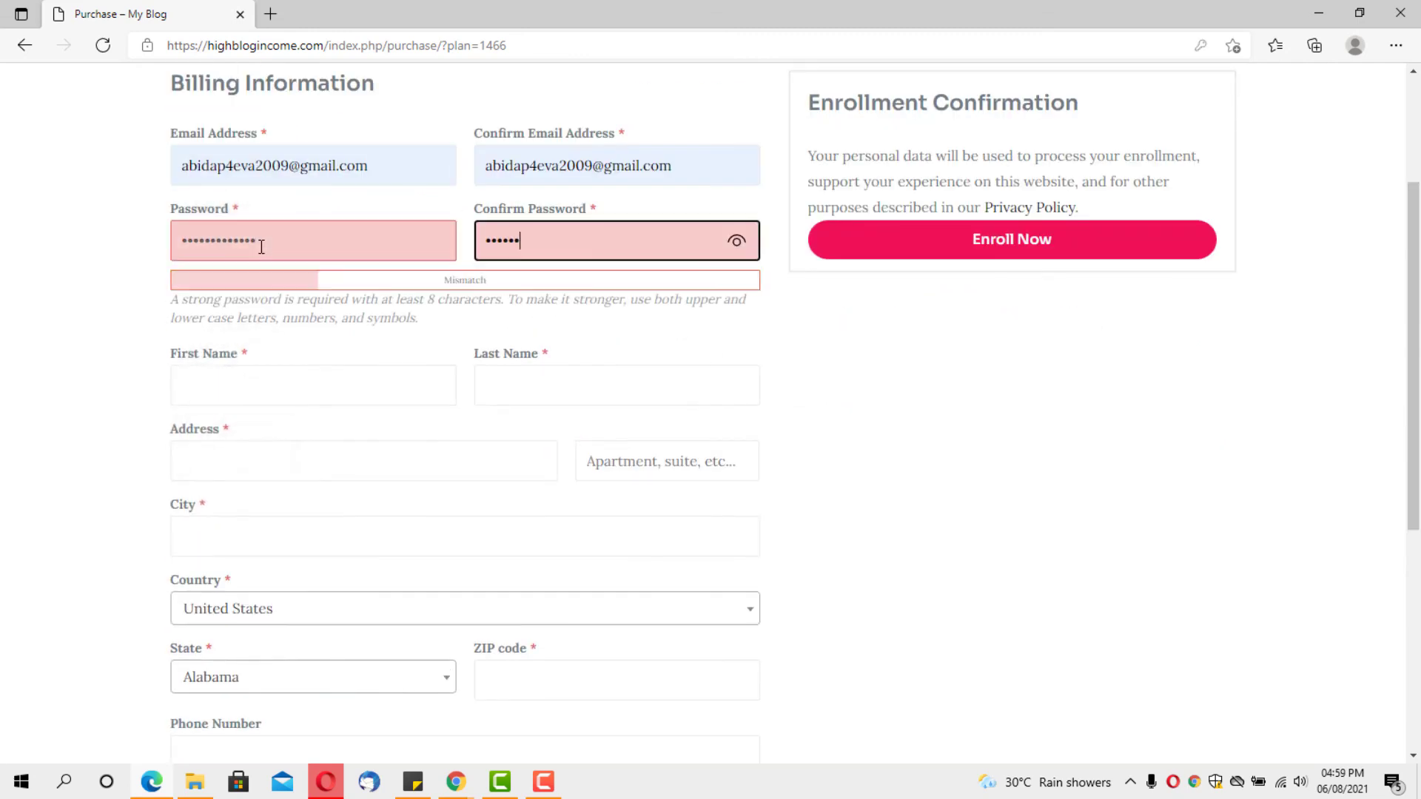
{"action": "scroll", "coordinate": [295, 314], "scroll_direction": "up", "scroll_amount": 1}
Fill in the student's name, street address, city, ZIP code and phone, then enroll
{"action": "left_click", "coordinate": [244, 495]}
{"action": "type", "text": "demo"}
{"action": "key", "text": "Tab"}
{"action": "type", "text": "user"}
{"action": "left_click", "coordinate": [229, 567]}
{"action": "type", "text": "demo address"}
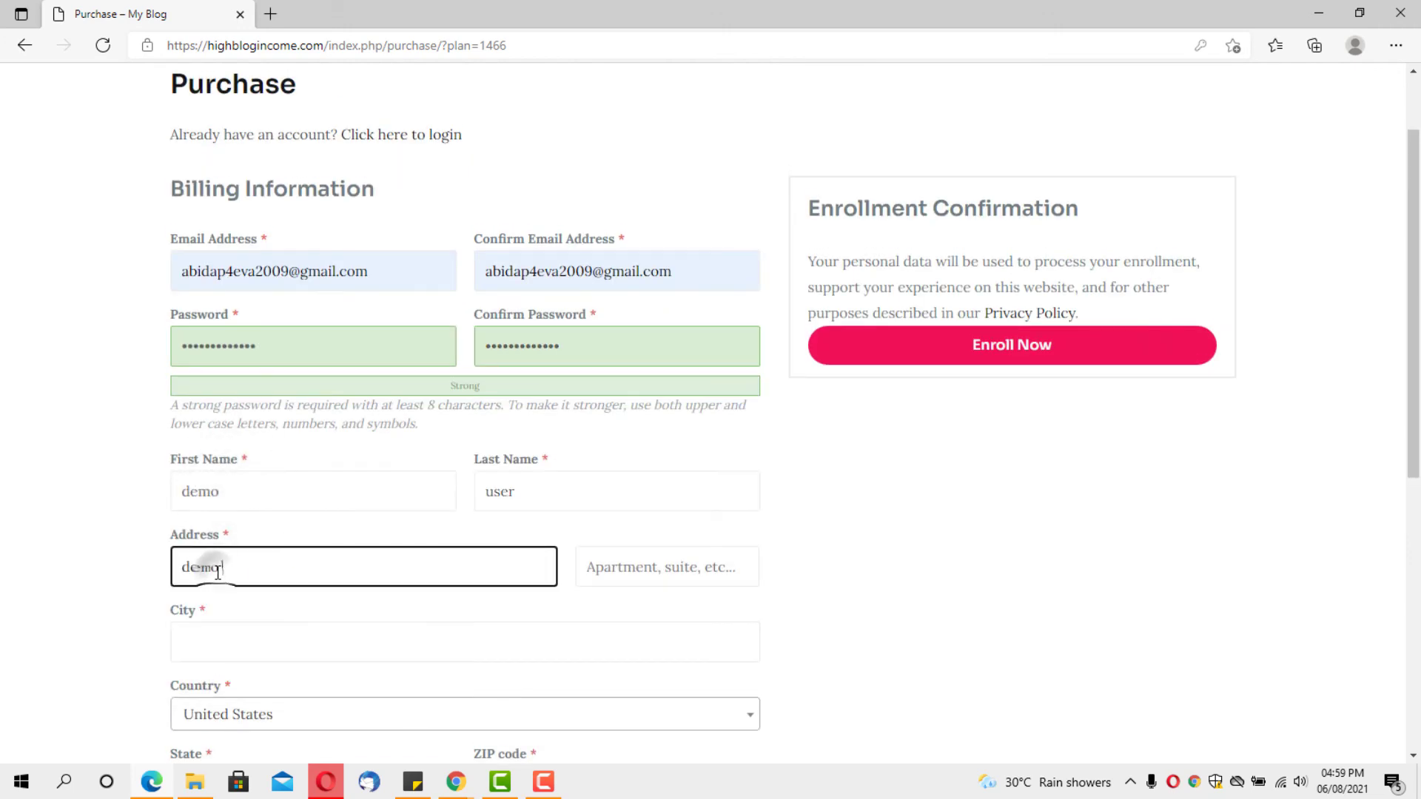
{"action": "left_click", "coordinate": [222, 641]}
{"action": "type", "text": "demo city"}
{"action": "scroll", "coordinate": [471, 612], "scroll_direction": "down", "scroll_amount": 4}
{"action": "left_click", "coordinate": [564, 474]}
{"action": "type", "text": "34455666"}
{"action": "left_click", "coordinate": [269, 553]}
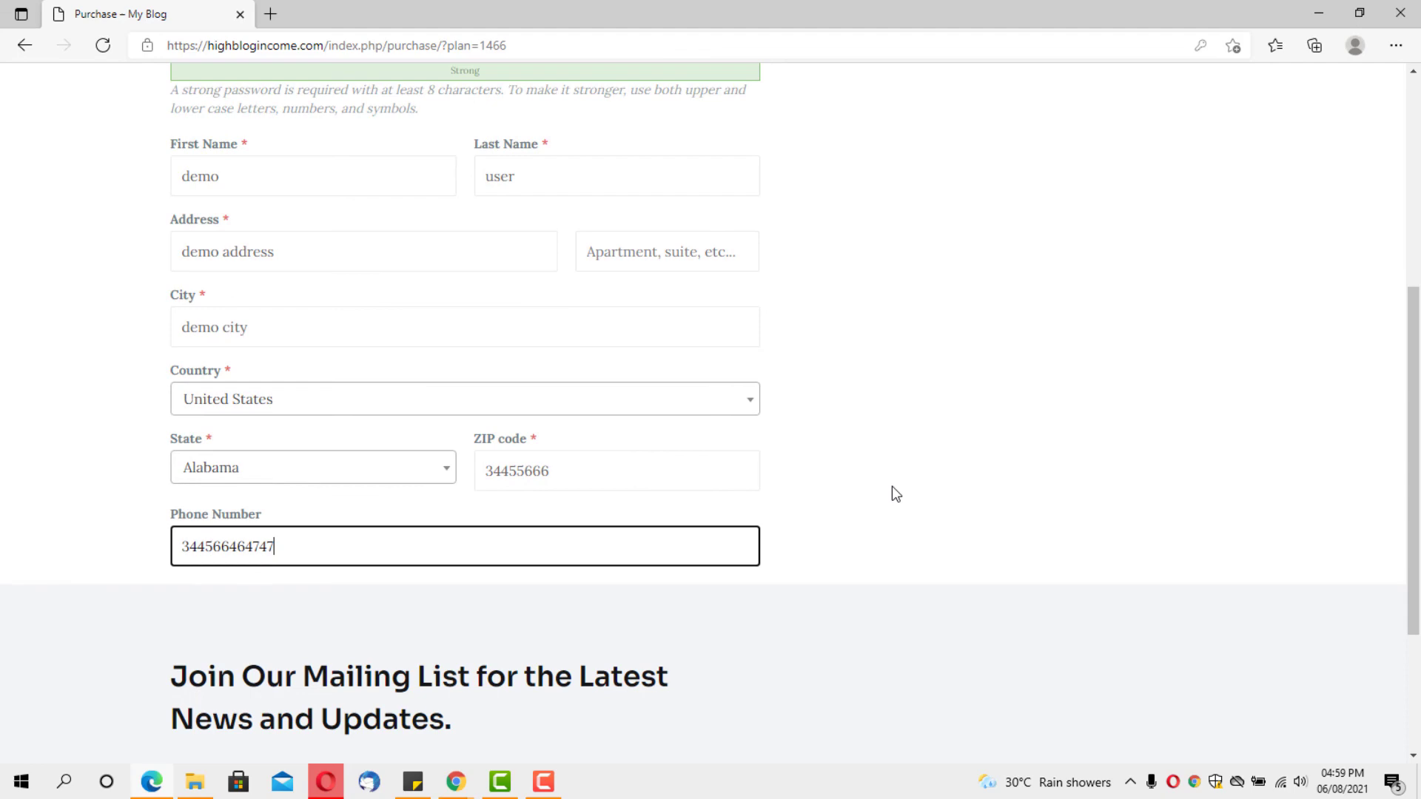
{"action": "scroll", "coordinate": [891, 485], "scroll_direction": "up", "scroll_amount": 5}
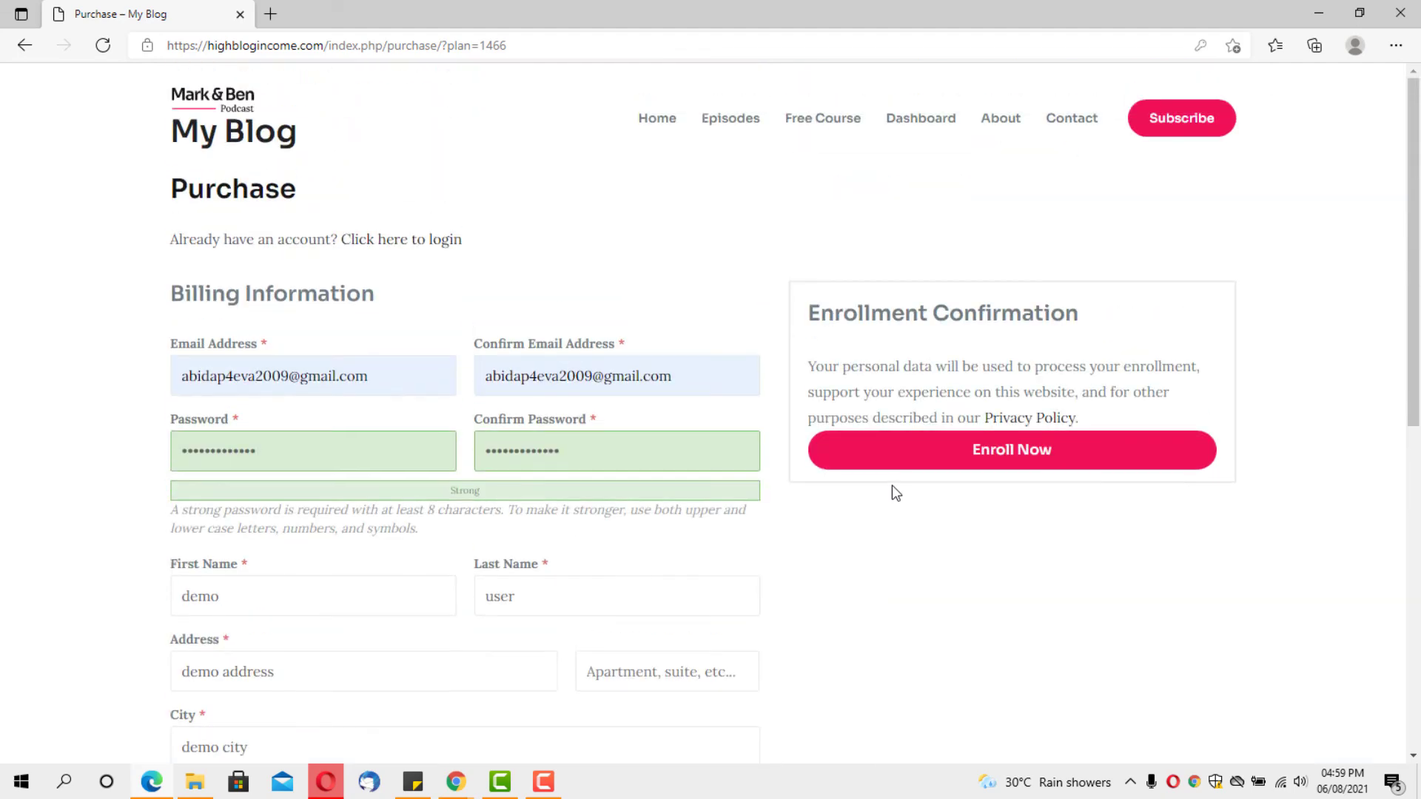
{"action": "left_click", "coordinate": [876, 449]}
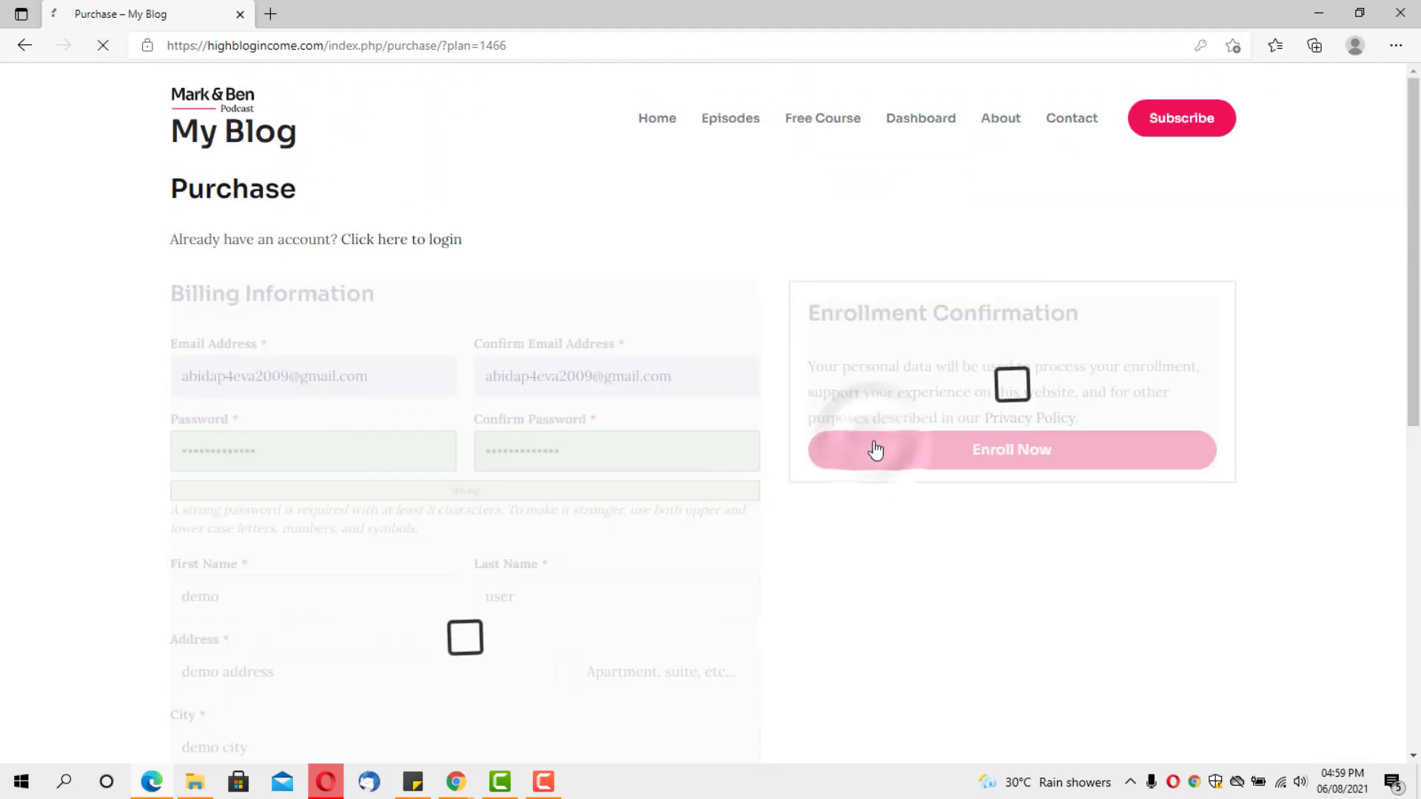
{"action": "scroll", "coordinate": [875, 449], "scroll_direction": "down", "scroll_amount": 5}
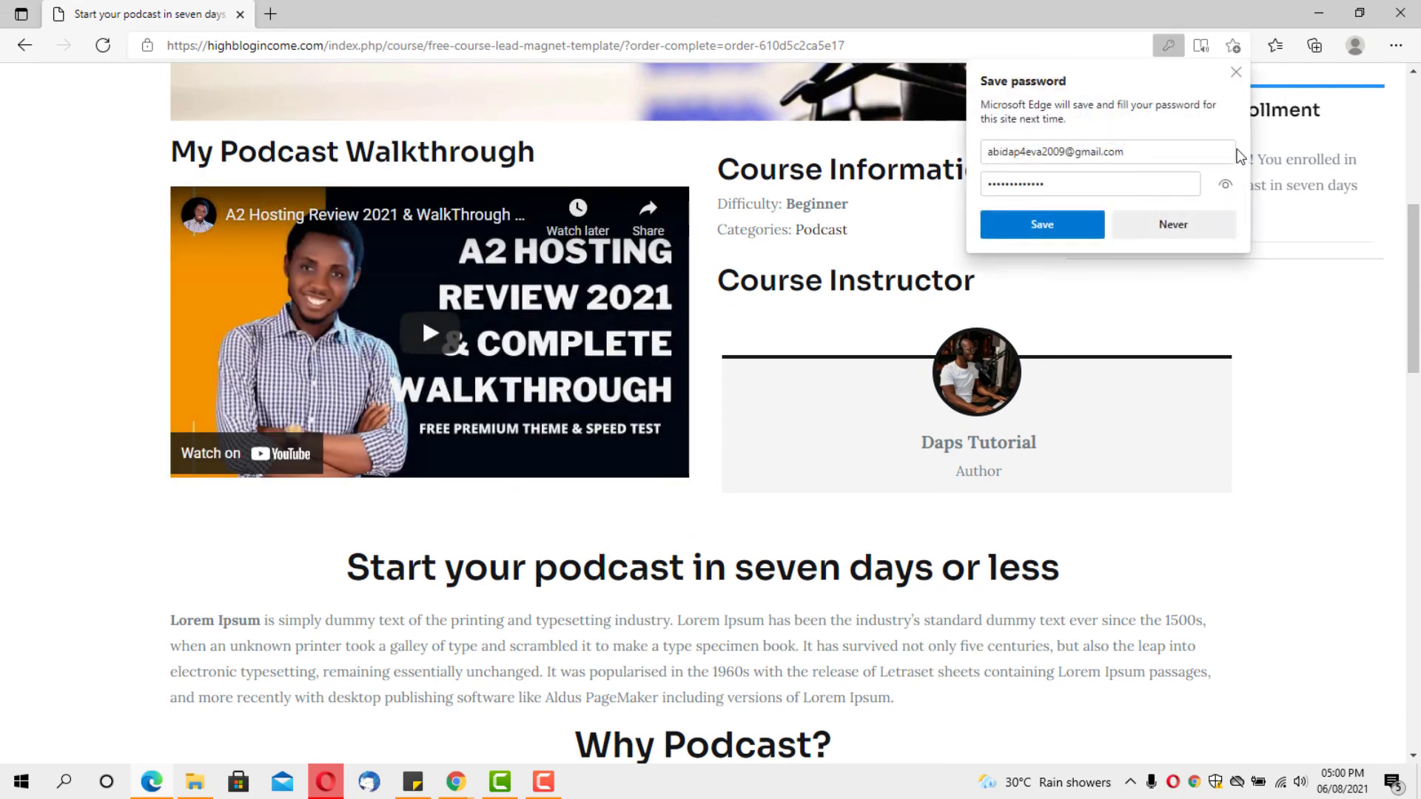
Dismiss Edge's save-password prompt and open the Why podcast? lesson from the syllabus
{"action": "left_click", "coordinate": [1235, 72]}
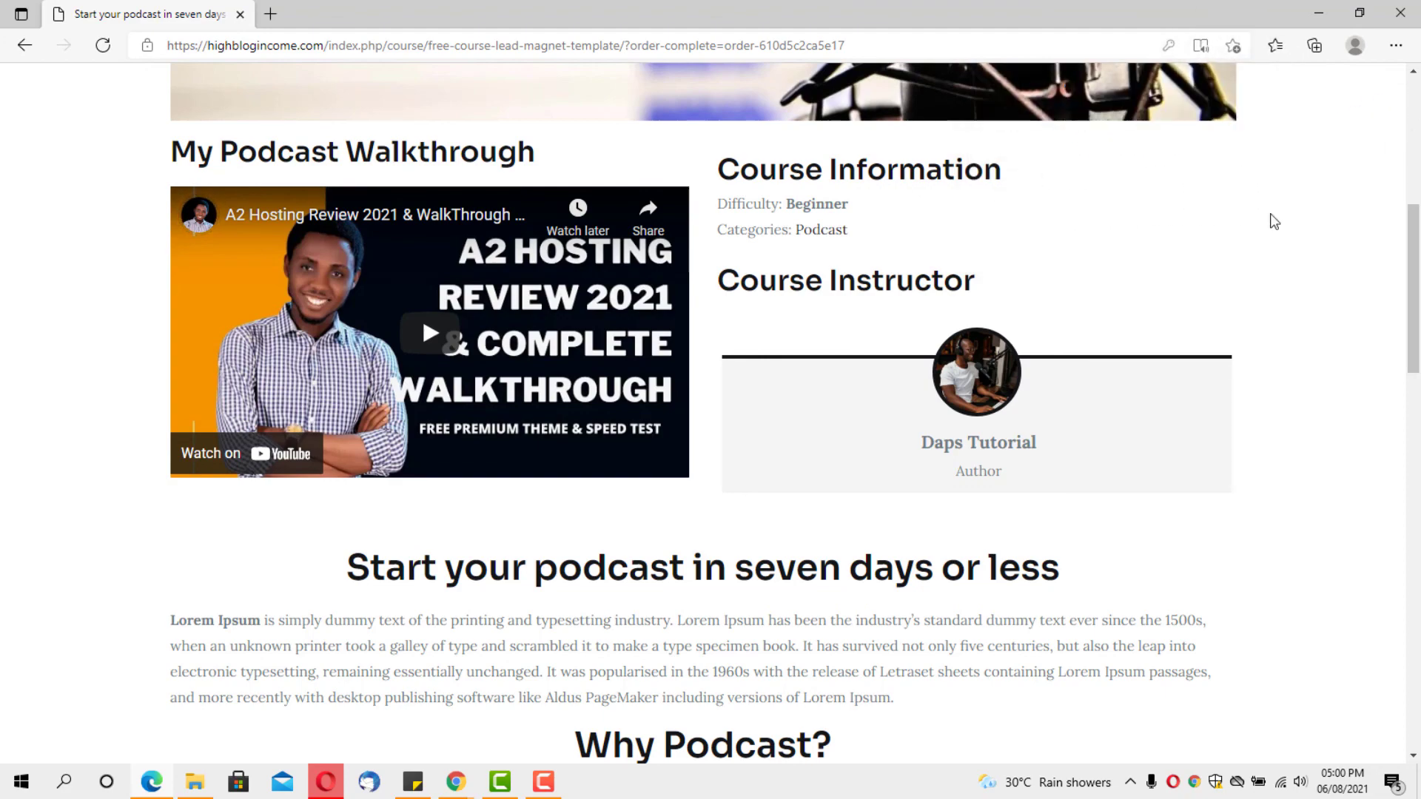
{"action": "scroll", "coordinate": [862, 314], "scroll_direction": "down", "scroll_amount": 8}
{"action": "scroll", "coordinate": [862, 314], "scroll_direction": "down", "scroll_amount": 1}
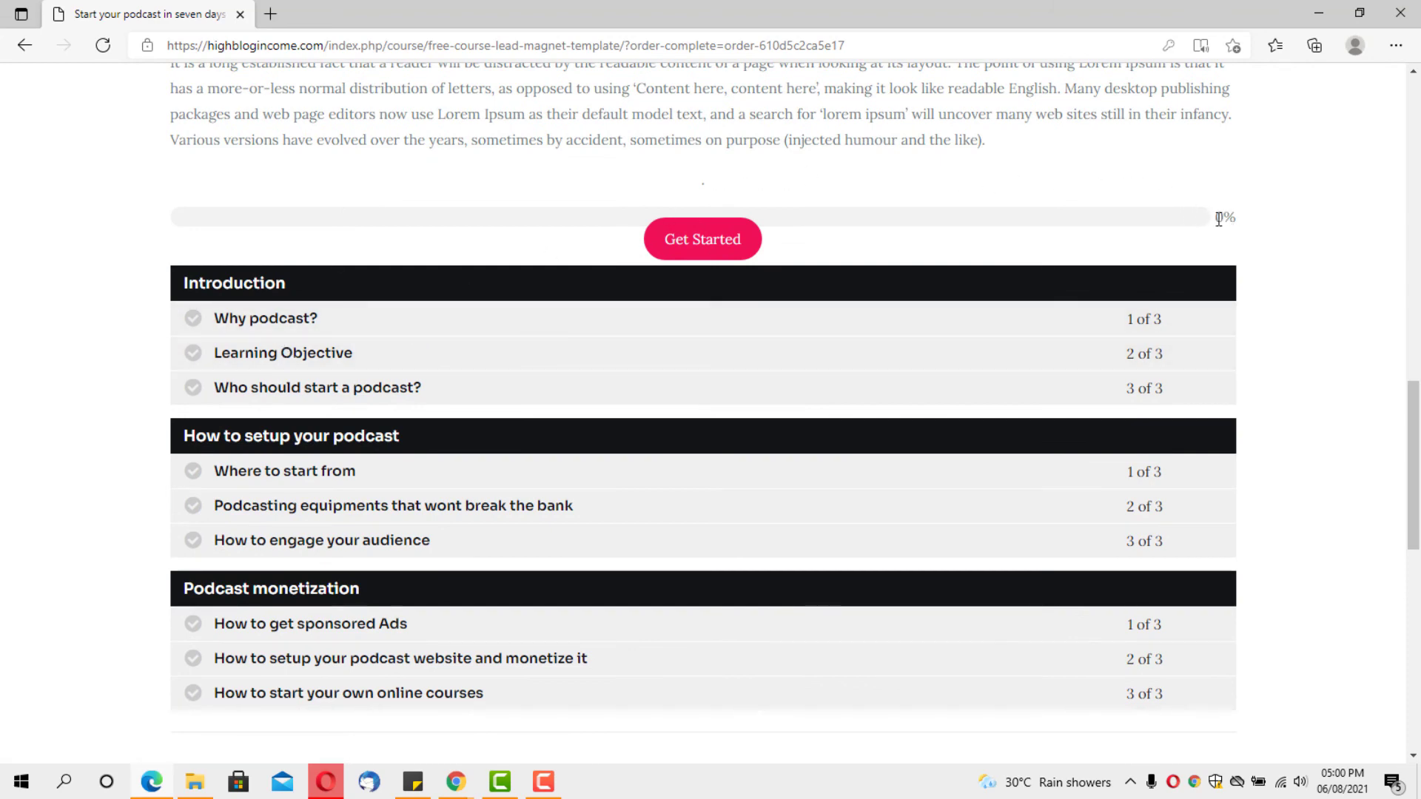
{"action": "left_click", "coordinate": [250, 324]}
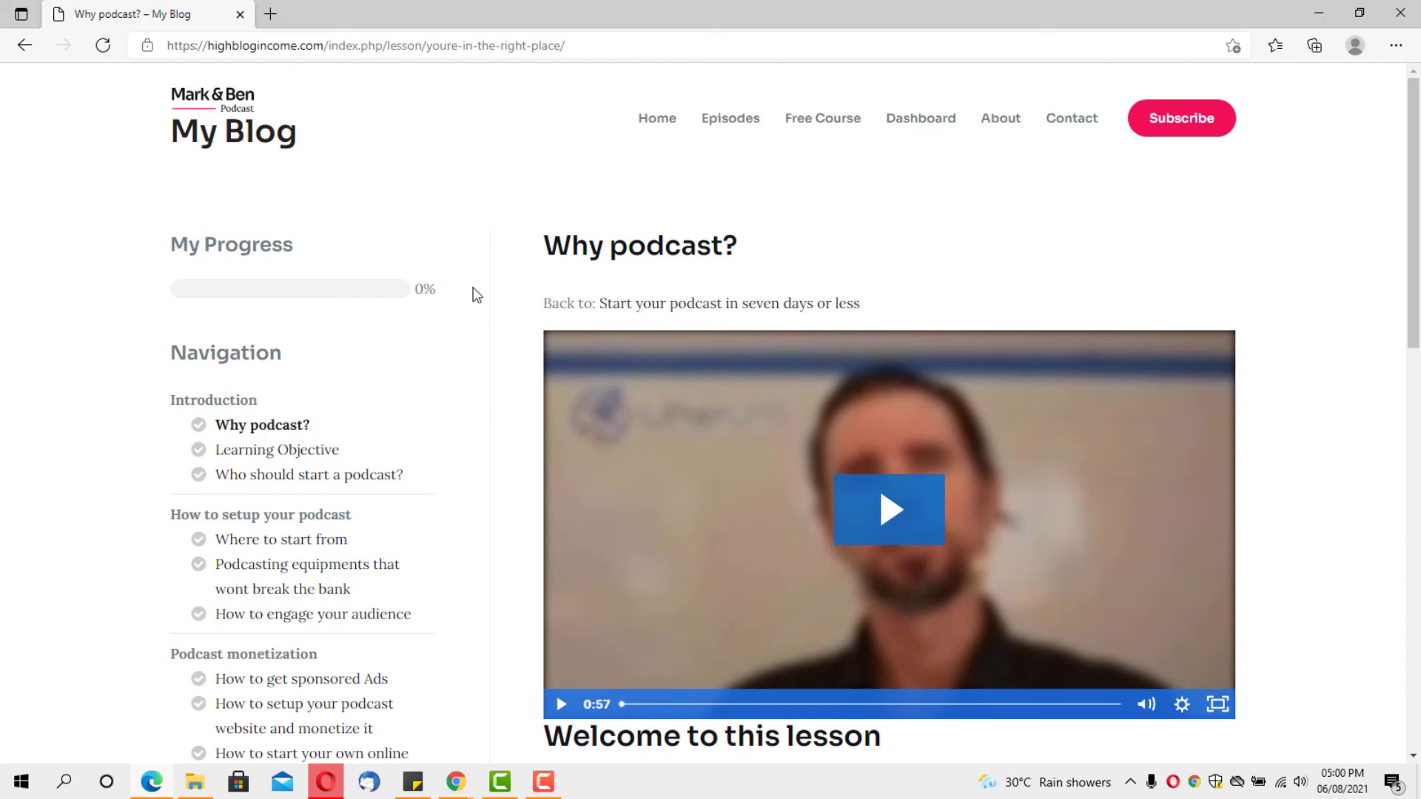
Mark the Why podcast? and Learning Objective lessons complete as the student
{"action": "scroll", "coordinate": [518, 307], "scroll_direction": "down", "scroll_amount": 5}
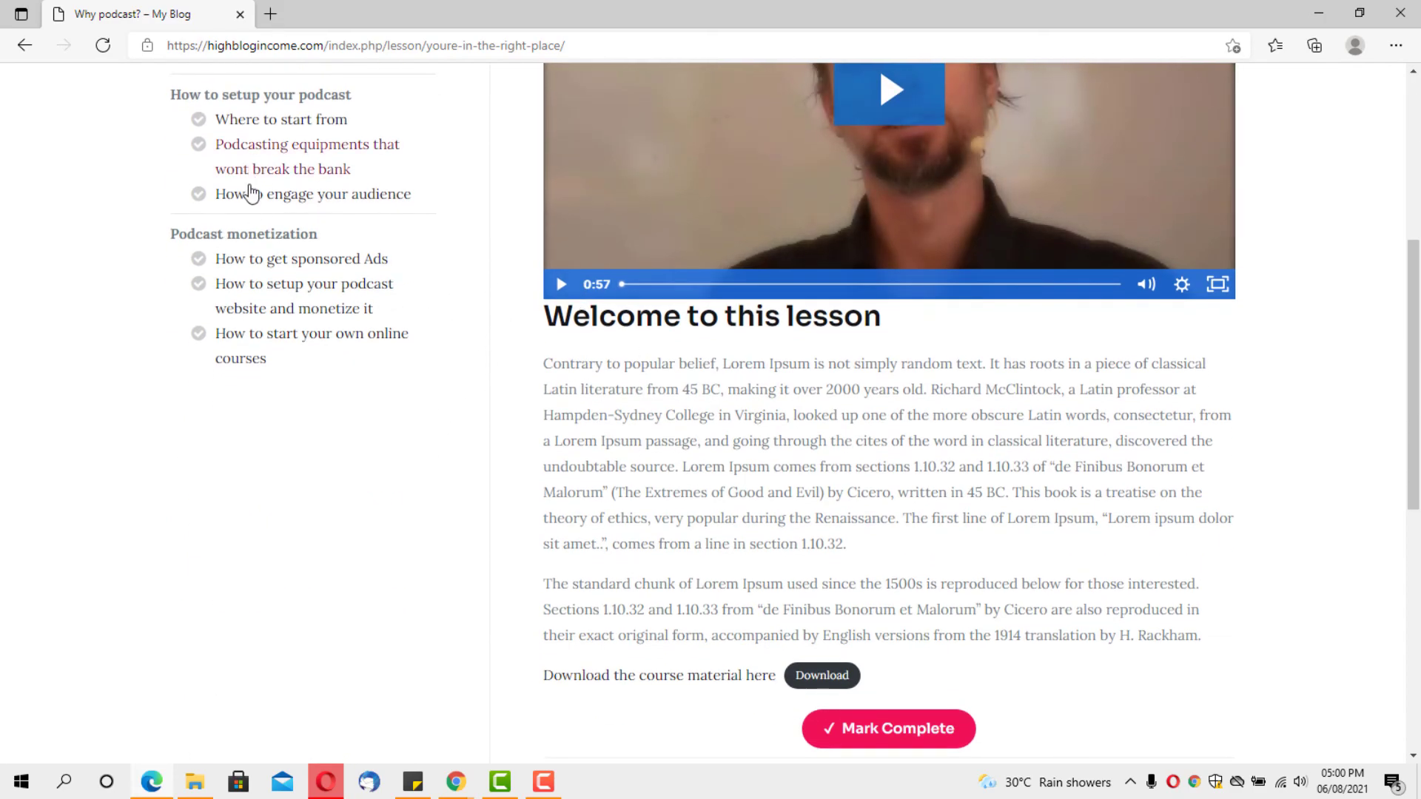
{"action": "scroll", "coordinate": [259, 296], "scroll_direction": "down", "scroll_amount": 5}
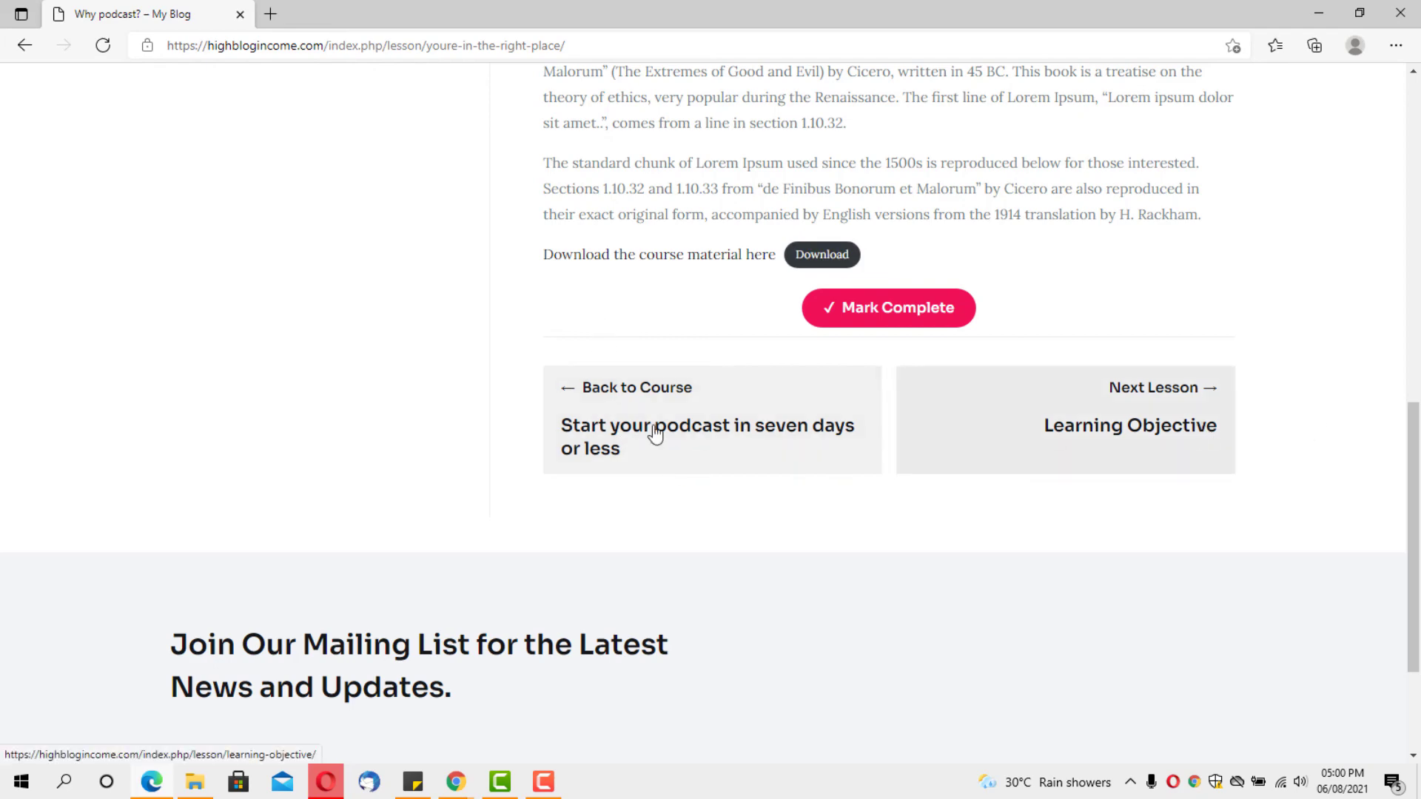
{"action": "scroll", "coordinate": [611, 404], "scroll_direction": "down", "scroll_amount": 2}
{"action": "scroll", "coordinate": [610, 408], "scroll_direction": "up", "scroll_amount": 11}
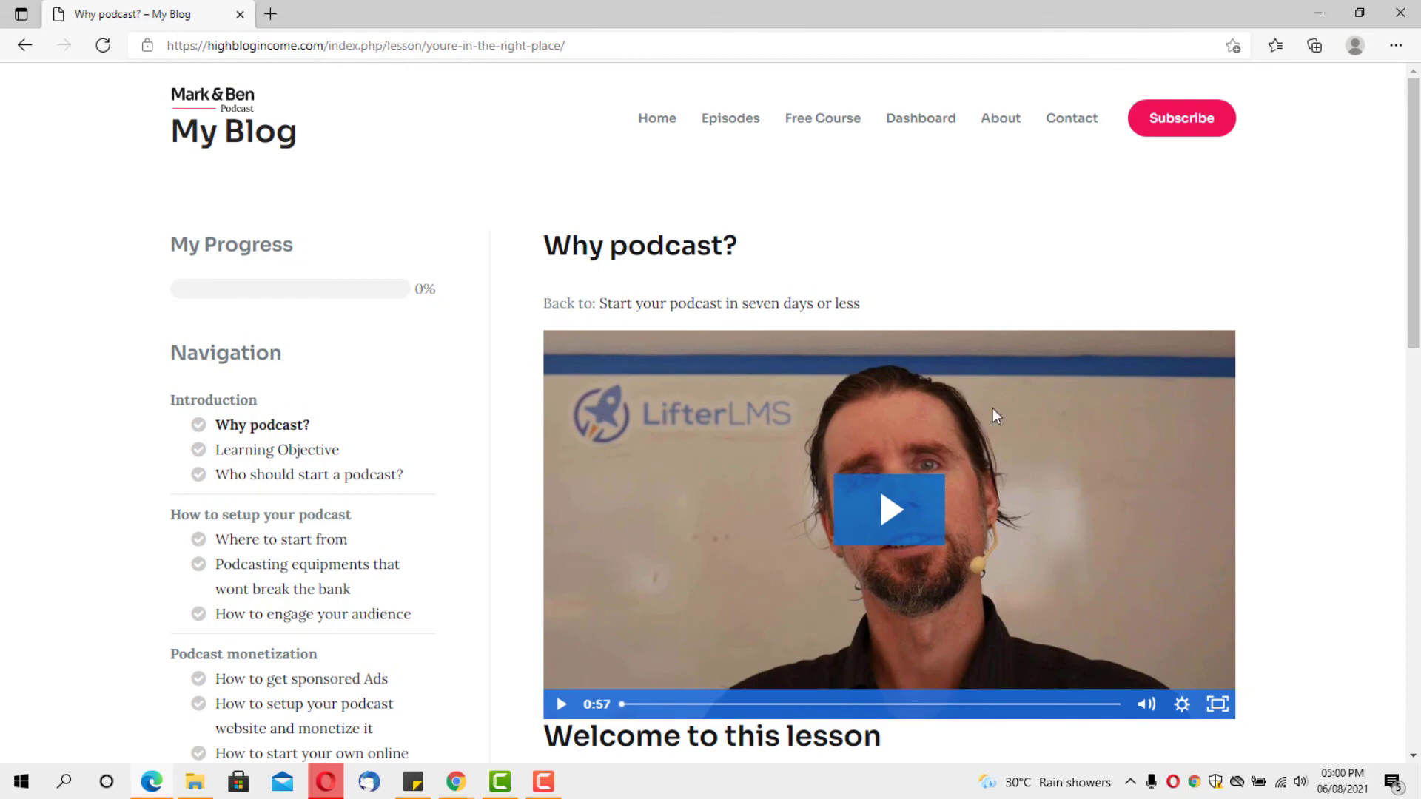
{"action": "scroll", "coordinate": [1013, 422], "scroll_direction": "down", "scroll_amount": 8}
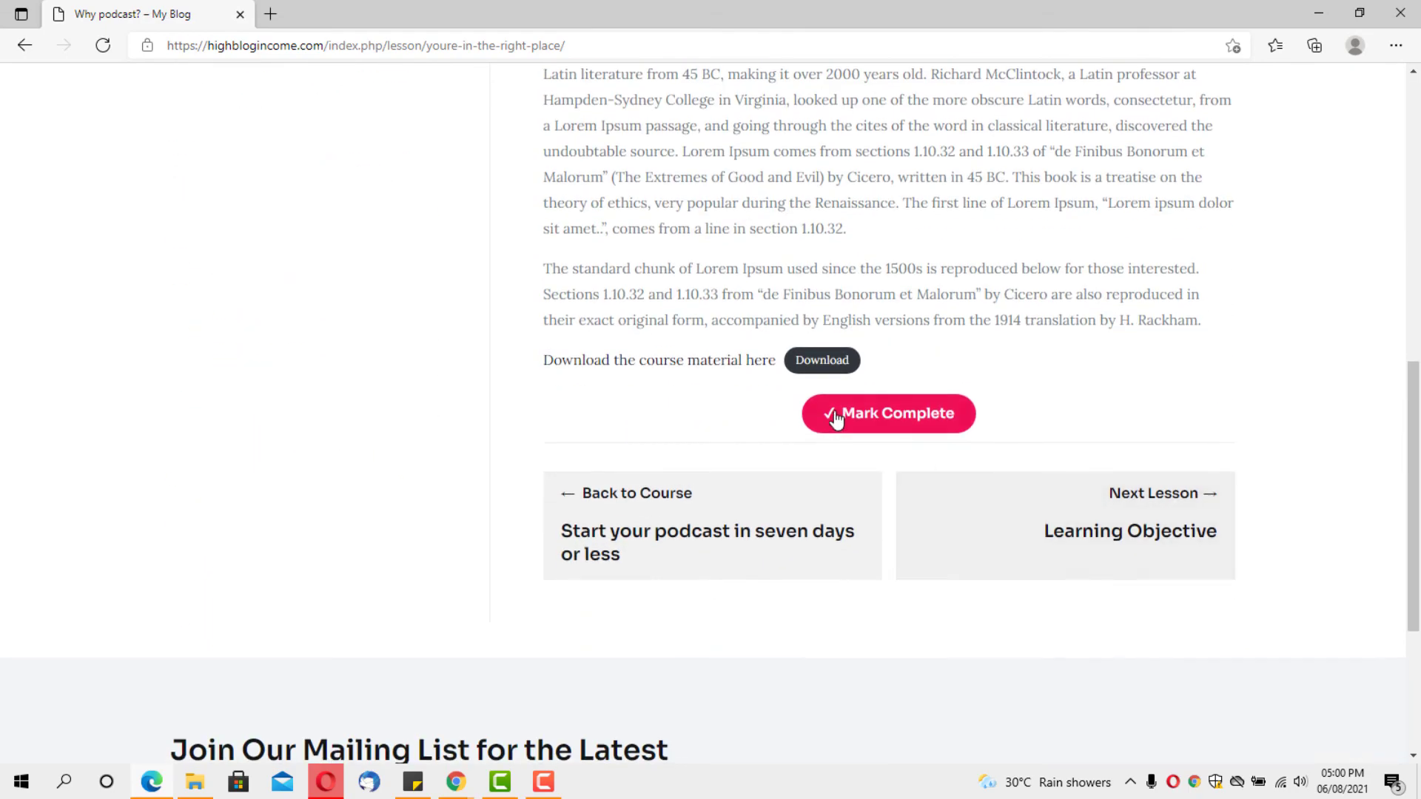
{"action": "left_click", "coordinate": [842, 414]}
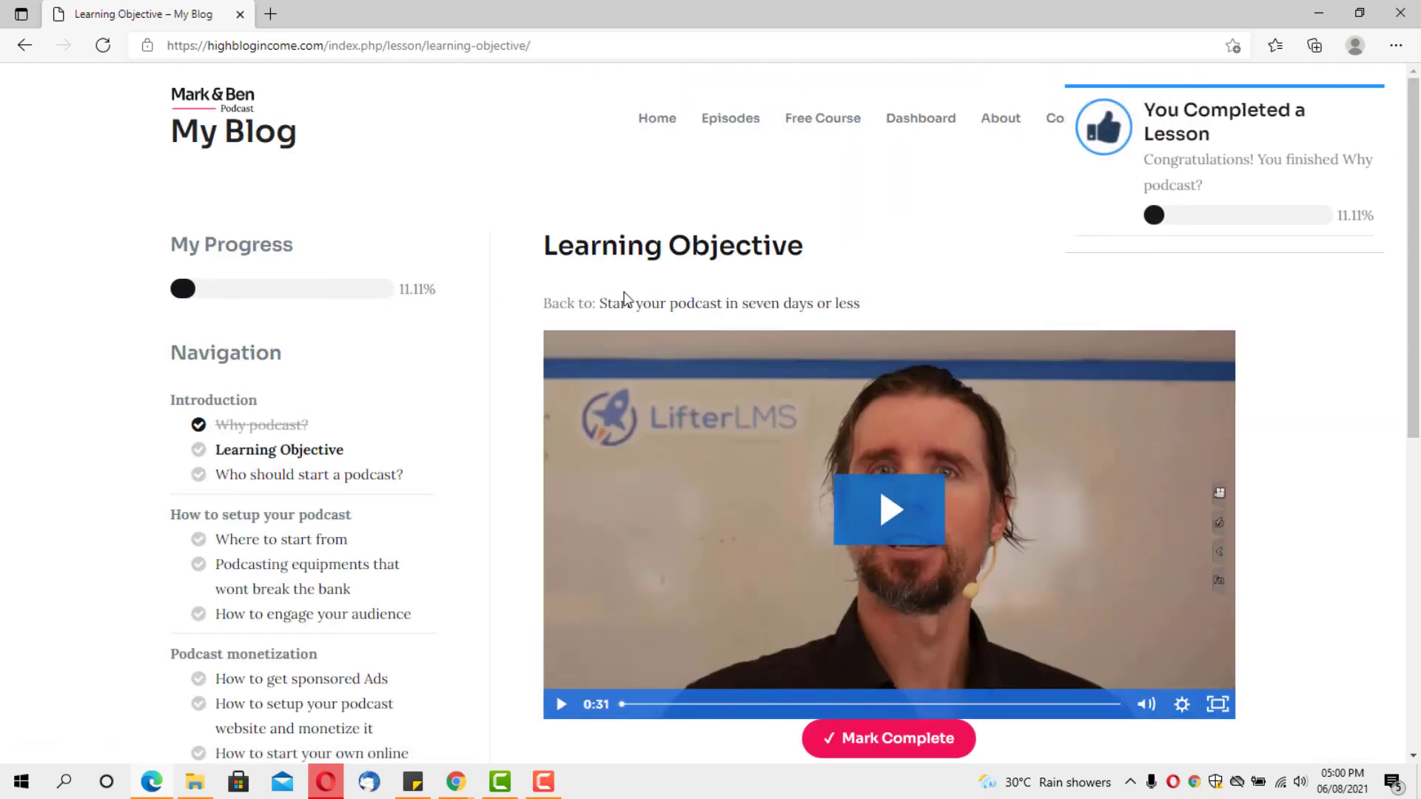
{"action": "scroll", "coordinate": [714, 278], "scroll_direction": "down", "scroll_amount": 3}
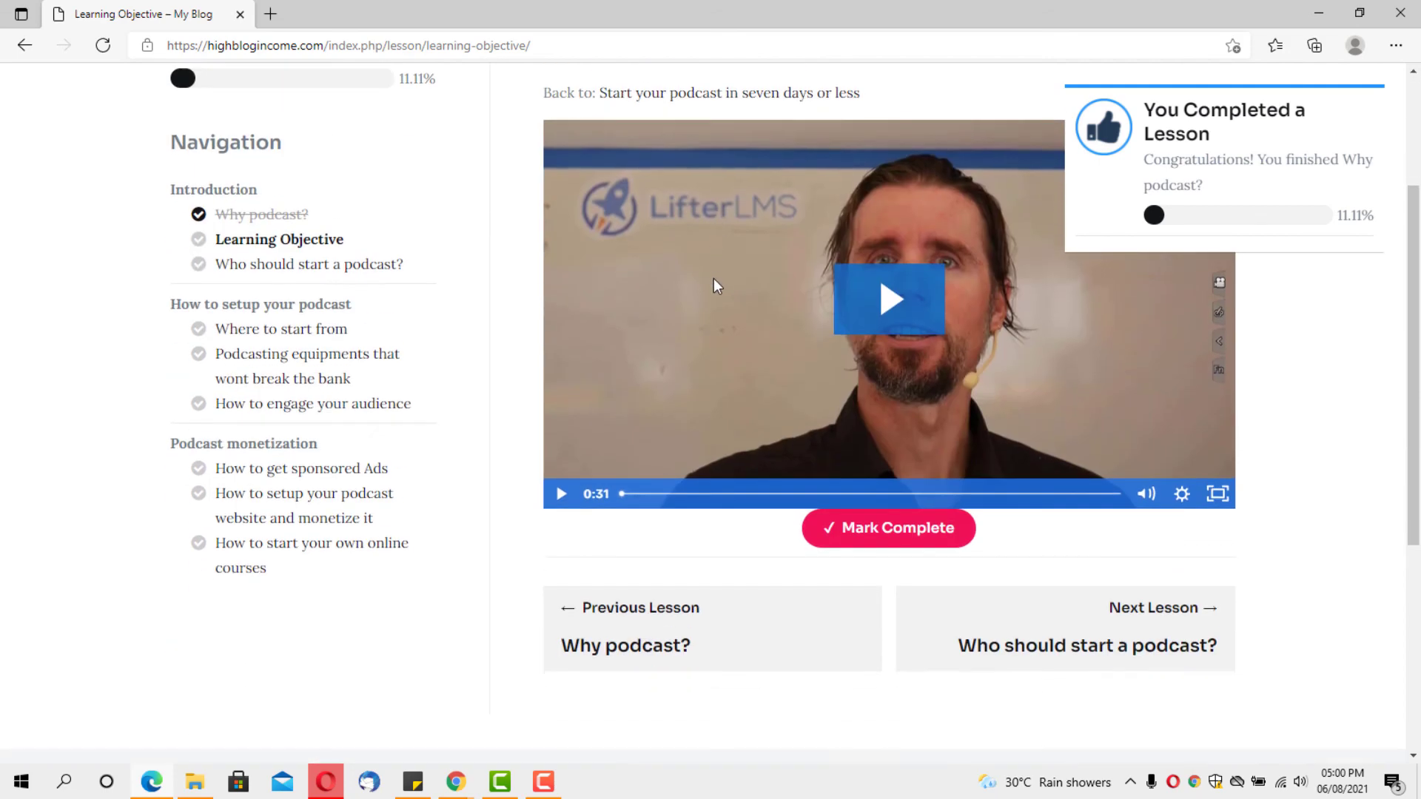
{"action": "left_click", "coordinate": [871, 530]}
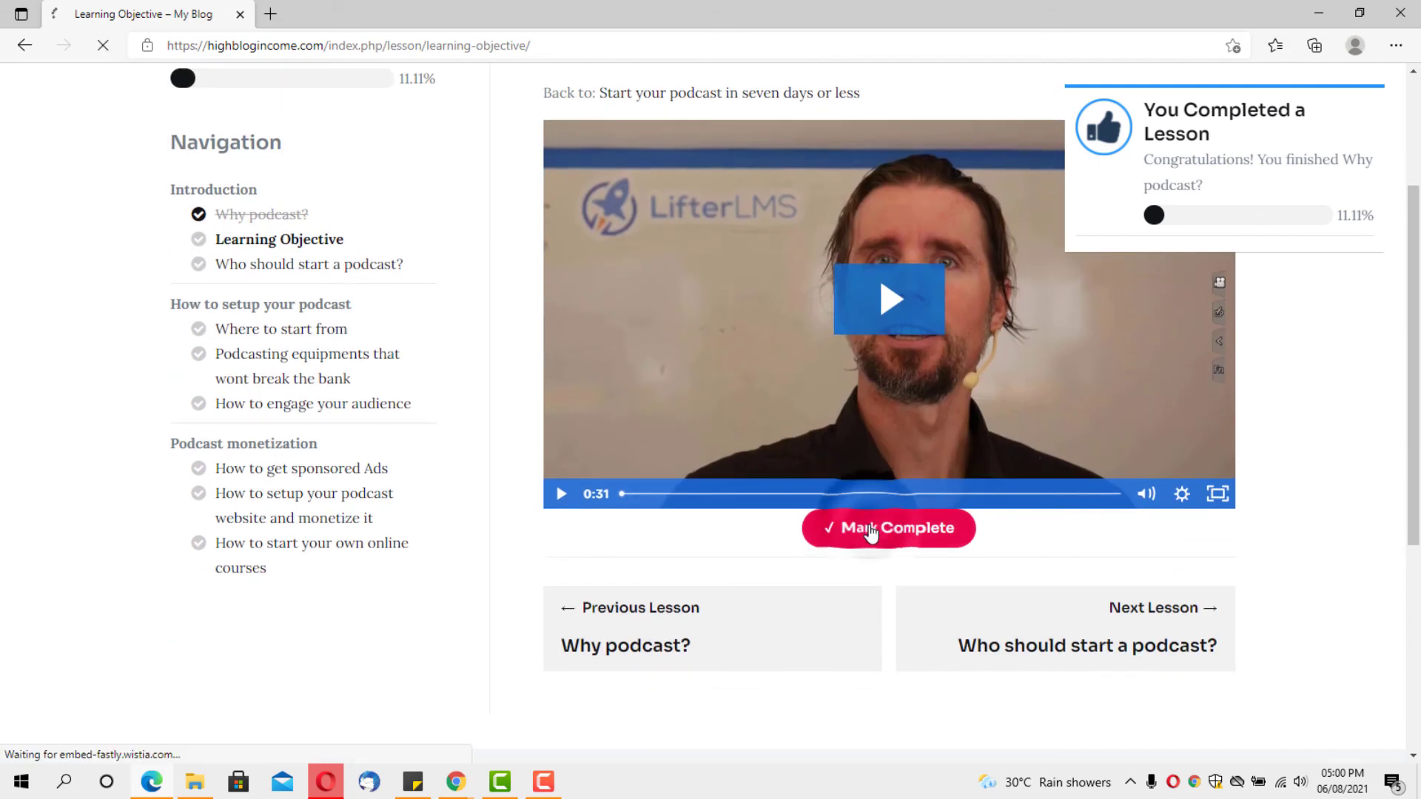